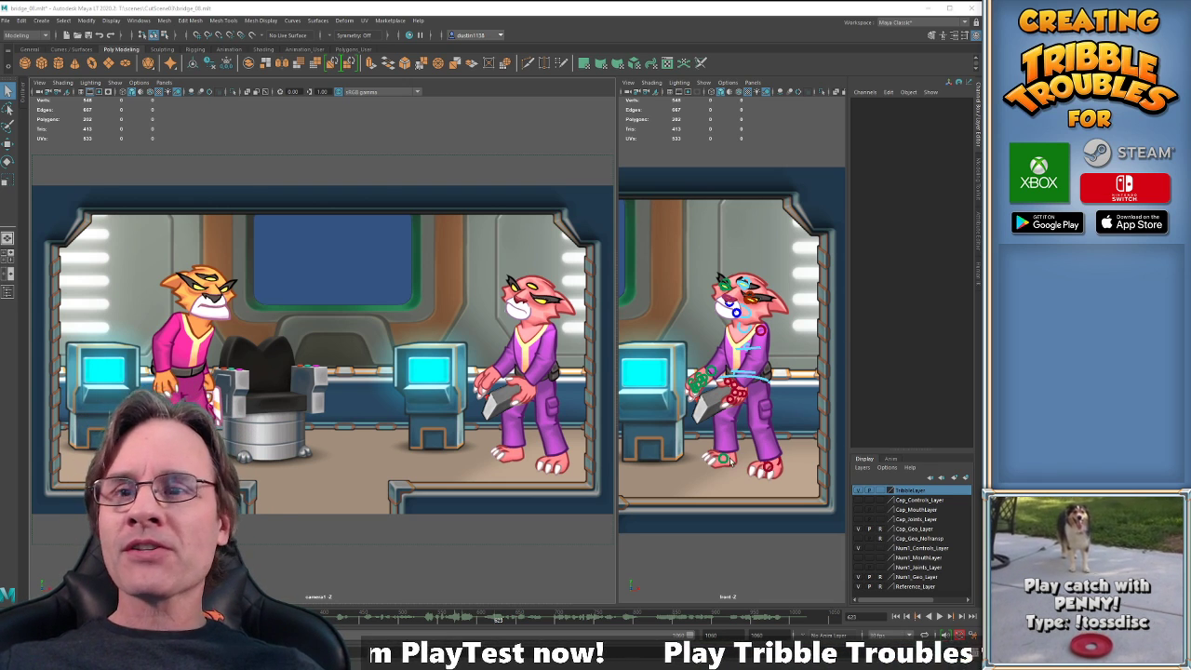
Scrub through the bridge cutscene and play its animation in an enlarged camera view to examine both characters' poses.
{"action": "left_click_drag", "start_coordinate": [445, 617], "coordinate": [456, 617]}
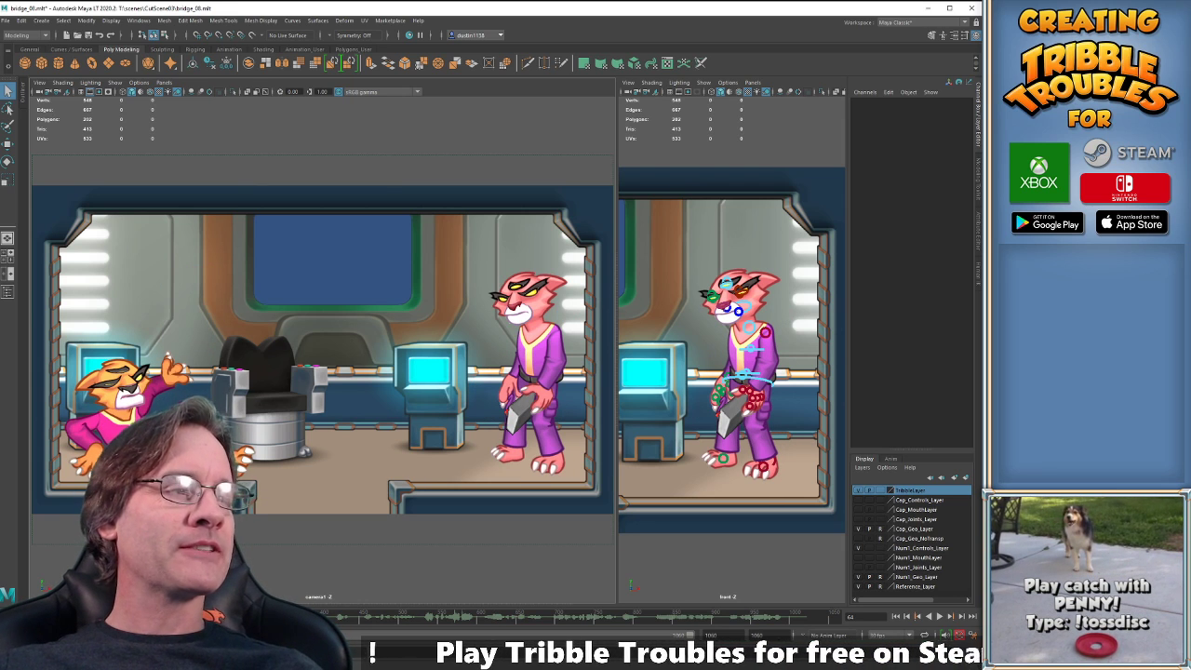
{"action": "left_click_drag", "start_coordinate": [61, 617], "coordinate": [11, 617]}
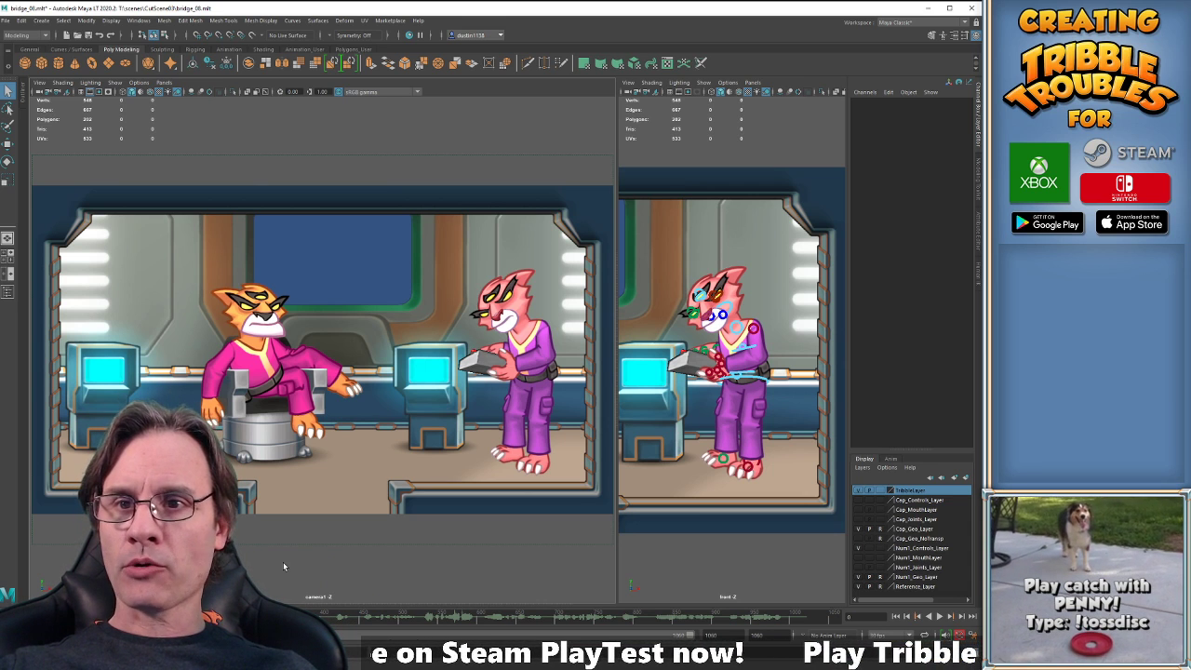
{"action": "key", "text": "space"}
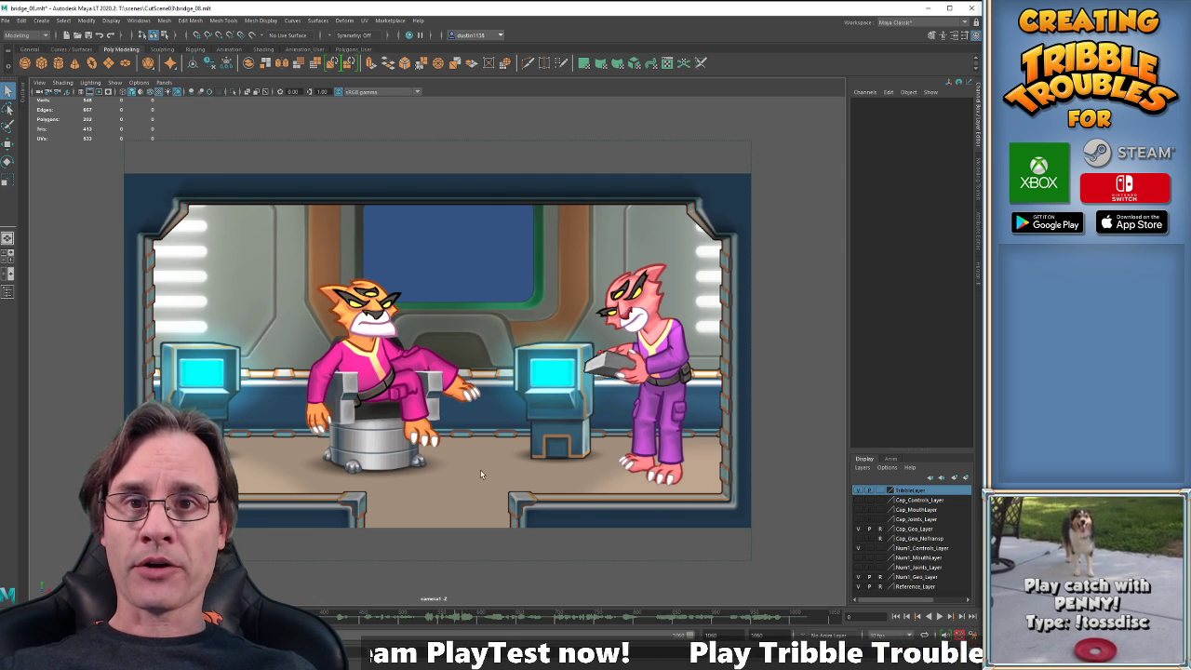
{"action": "left_click", "coordinate": [762, 438]}
{"action": "left_click", "coordinate": [940, 616]}
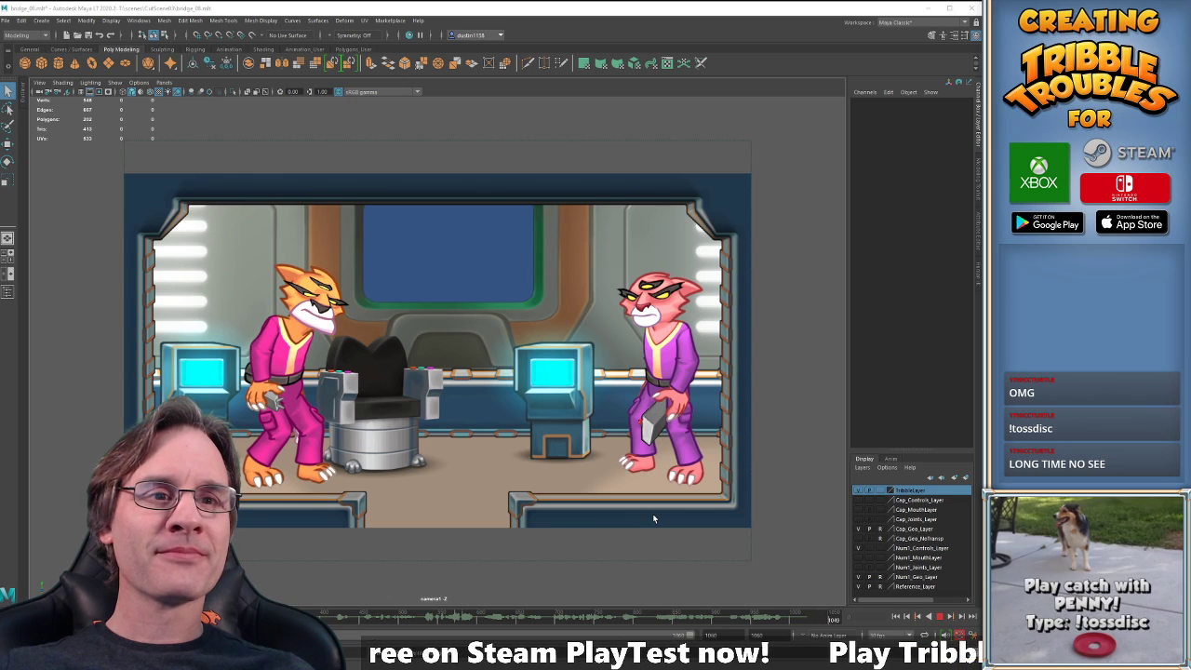
{"action": "key", "text": "alt+v"}
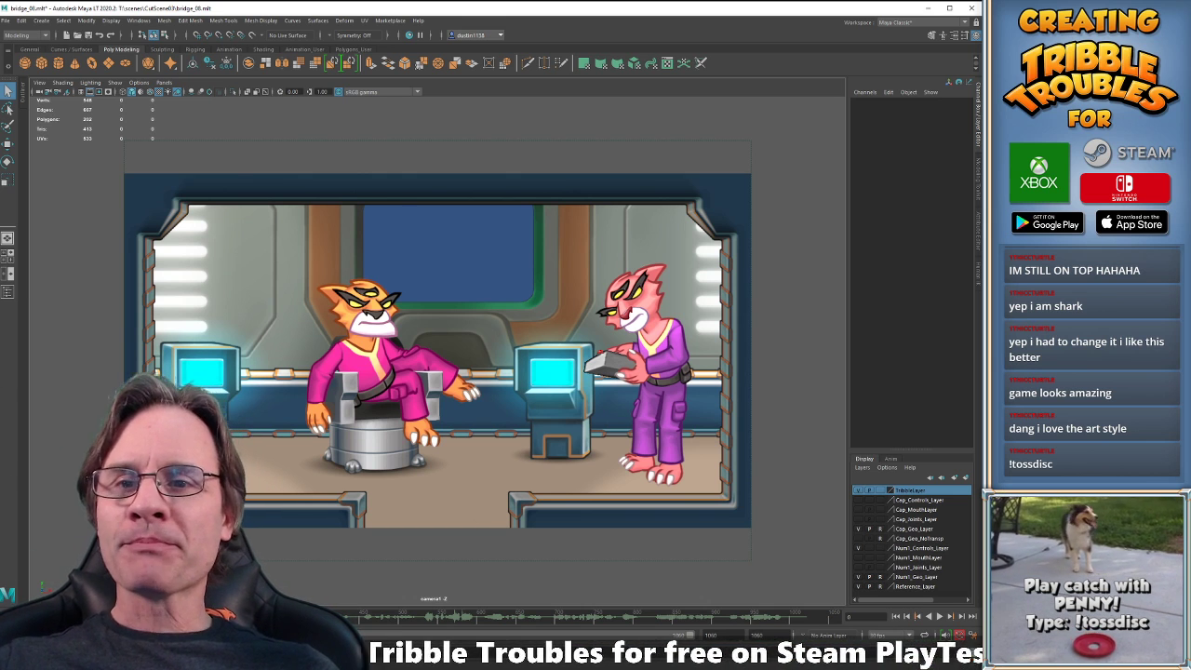
Scrub and replay the confrontation section starting around frame 400 to examine the characters' acting and timing.
{"action": "left_click", "coordinate": [352, 618]}
{"action": "left_click_drag", "start_coordinate": [347, 621], "coordinate": [351, 621]}
{"action": "key", "text": "alt+comma"}
{"action": "key", "text": "alt+comma"}
{"action": "key", "text": "alt+comma"}
{"action": "key", "text": "alt+comma"}
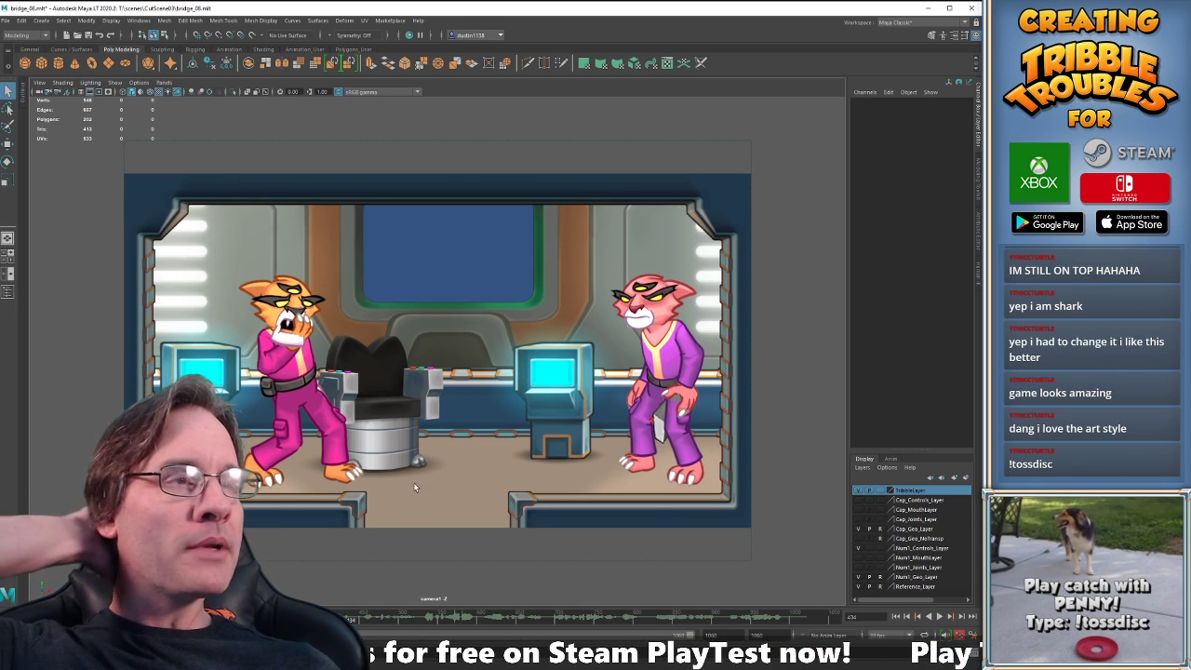
{"action": "left_click", "coordinate": [324, 617]}
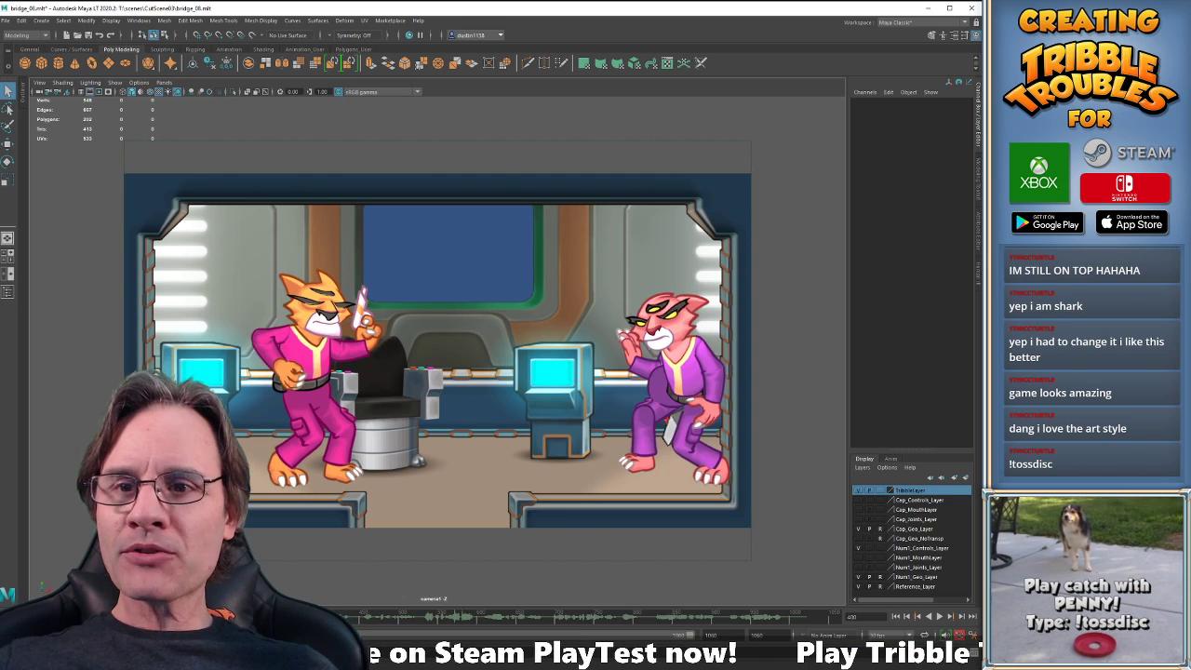
{"action": "key", "text": "alt+v"}
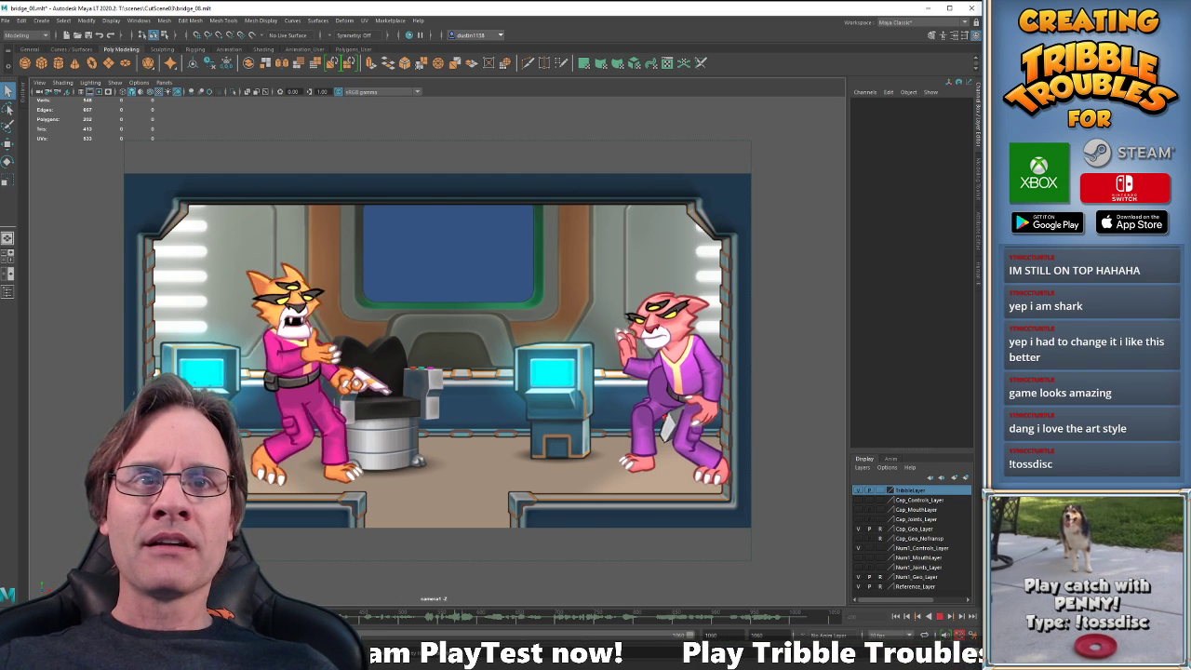
{"action": "key", "text": "alt+v"}
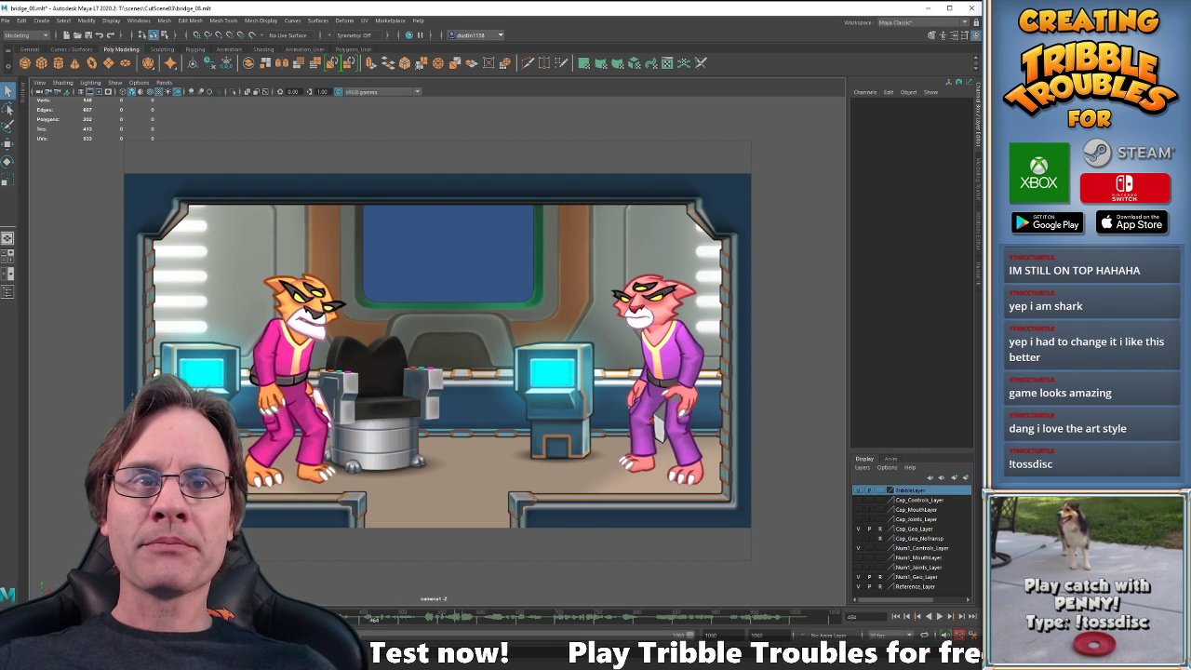
{"action": "key", "text": "alt+v"}
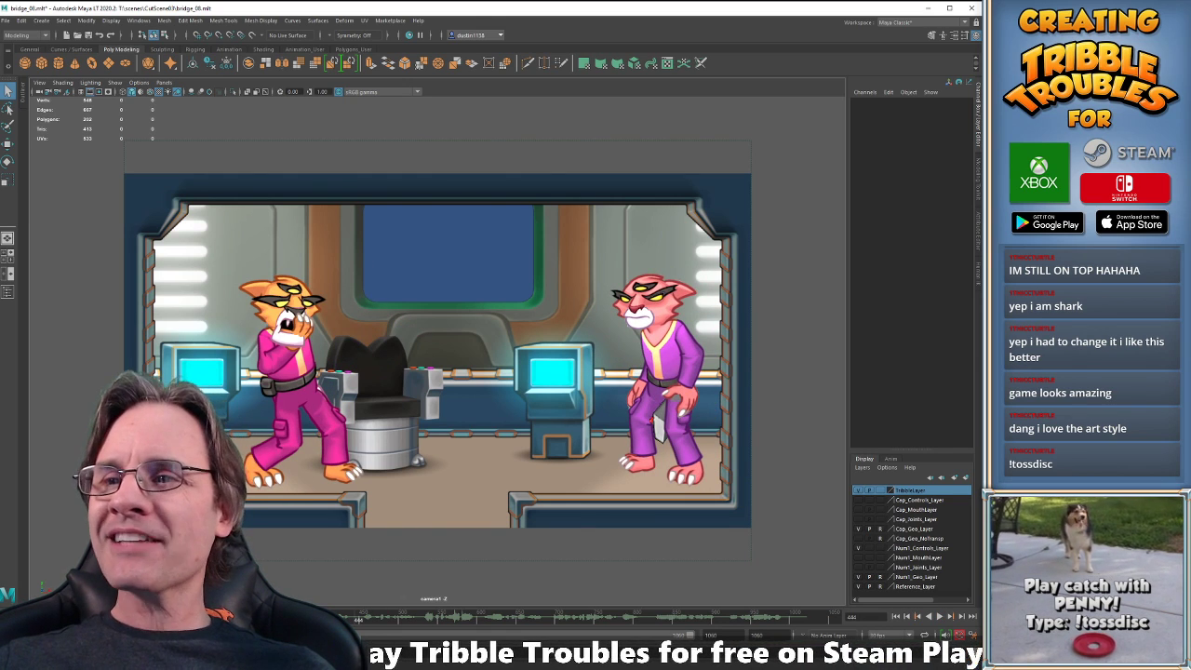
{"action": "key", "text": "alt+v"}
{"action": "key", "text": "alt+v"}
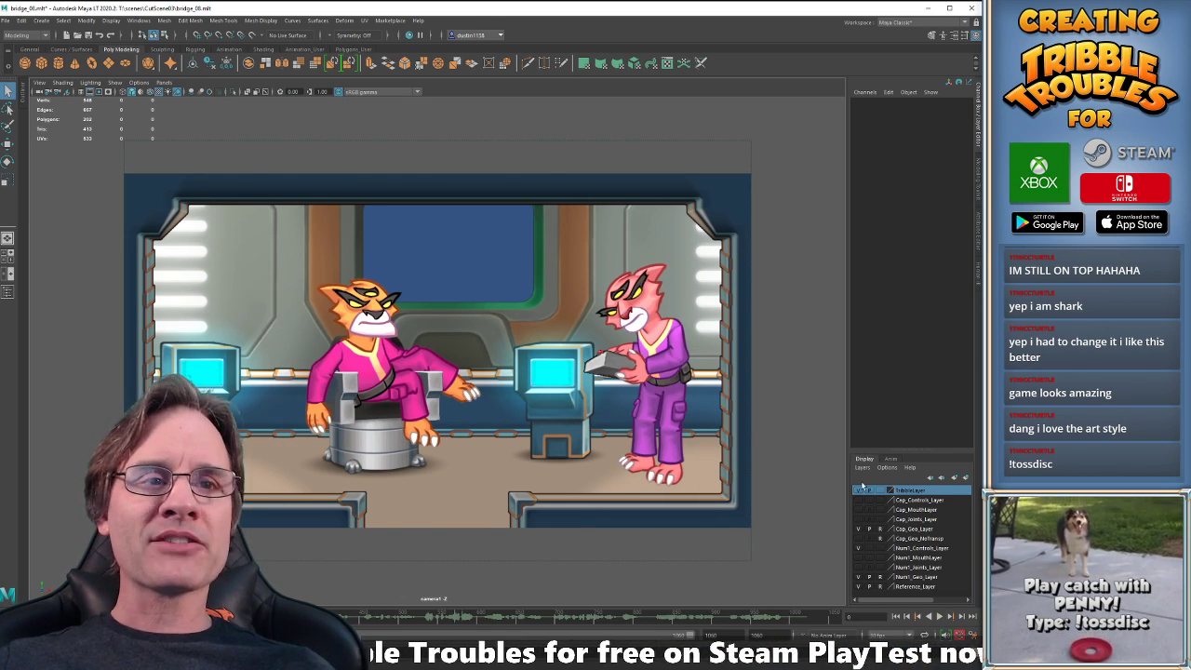
Restore the two-view layout, frame the pink character close up in the second view, and select the NumberOne_Pelvis control.
{"action": "key", "text": "space"}
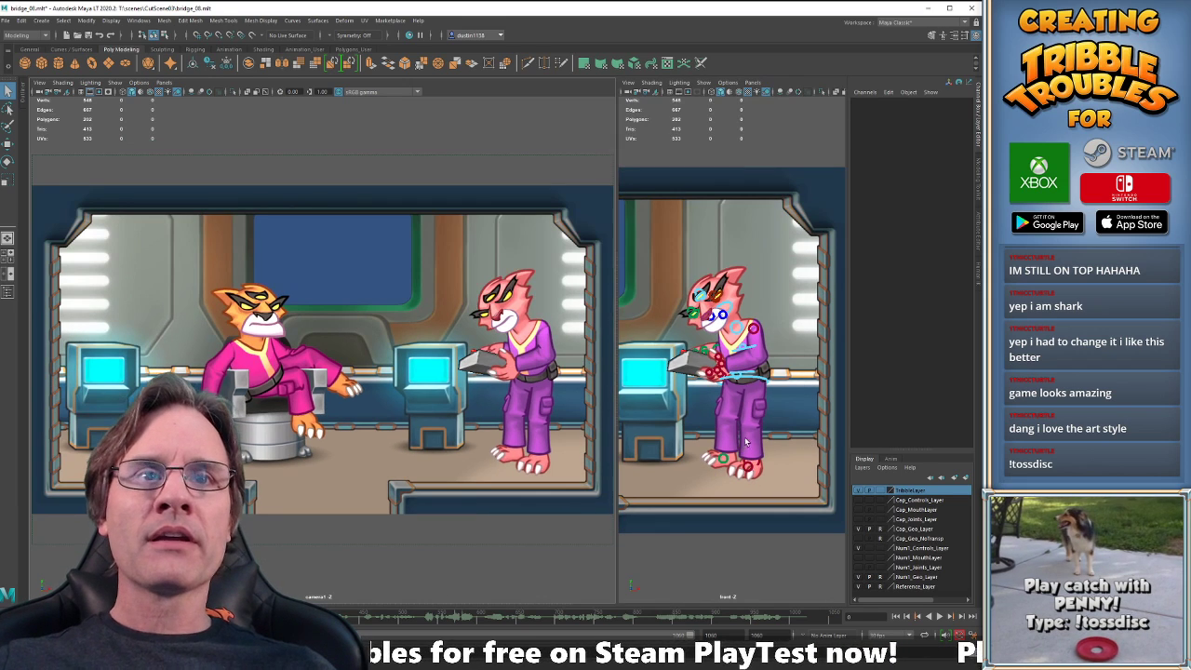
{"action": "left_click", "coordinate": [65, 617]}
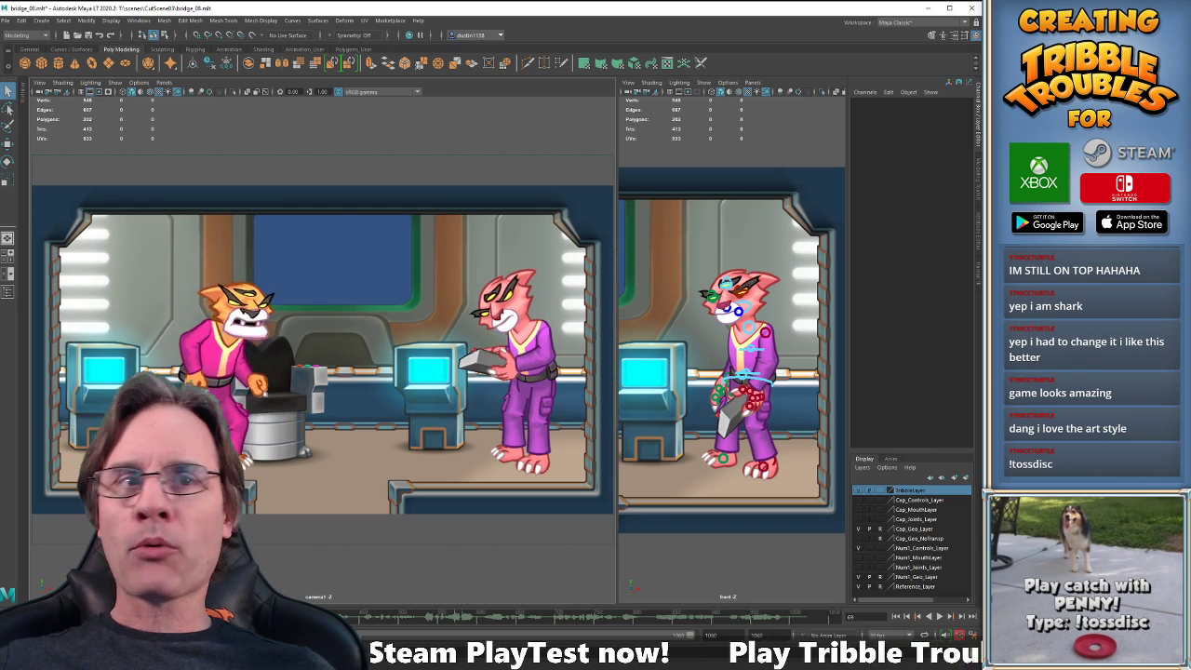
{"action": "scroll", "coordinate": [756, 380], "scroll_direction": "up", "scroll_amount": 5}
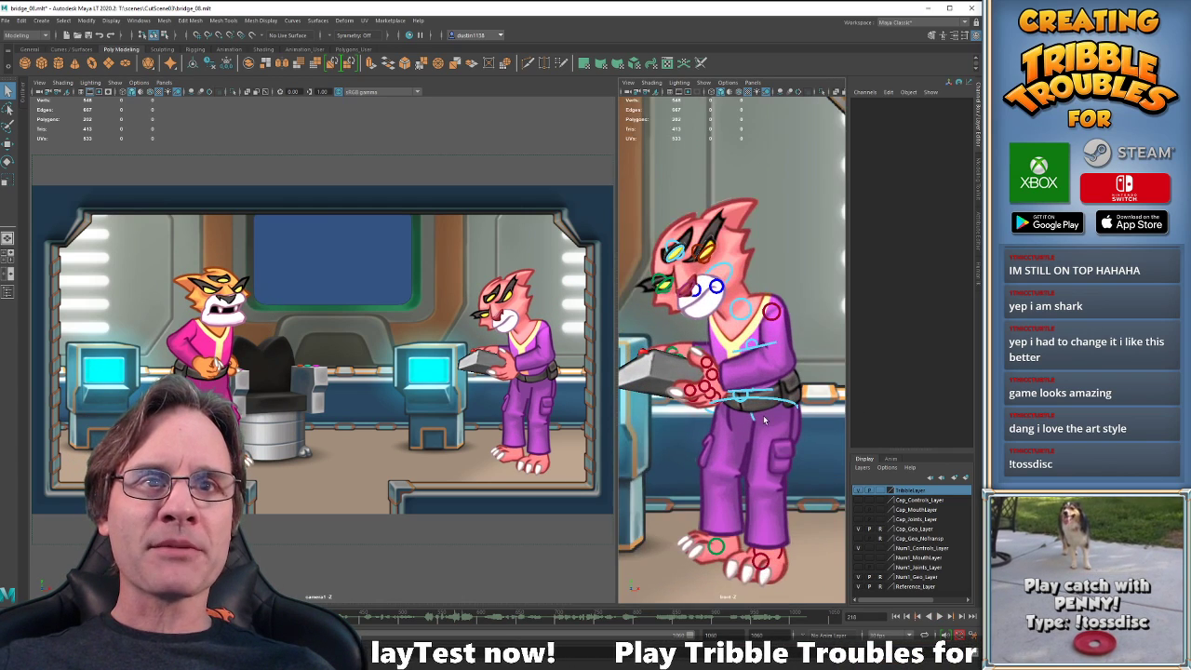
{"action": "left_click", "coordinate": [755, 415]}
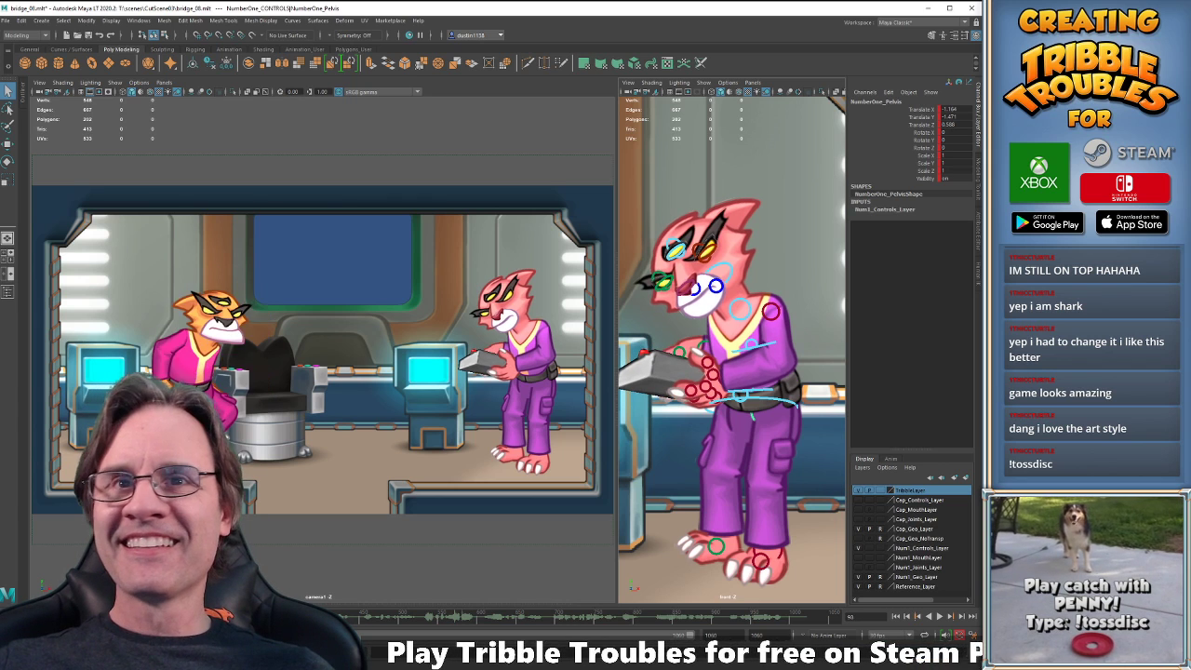
Move the NumberOne_Pelvis control slightly toward the chair and upward on the pose where the pink character holds the tablet, comparing neighbouring keys.
{"action": "left_click_drag", "start_coordinate": [82, 617], "coordinate": [128, 617]}
{"action": "key", "text": "w"}
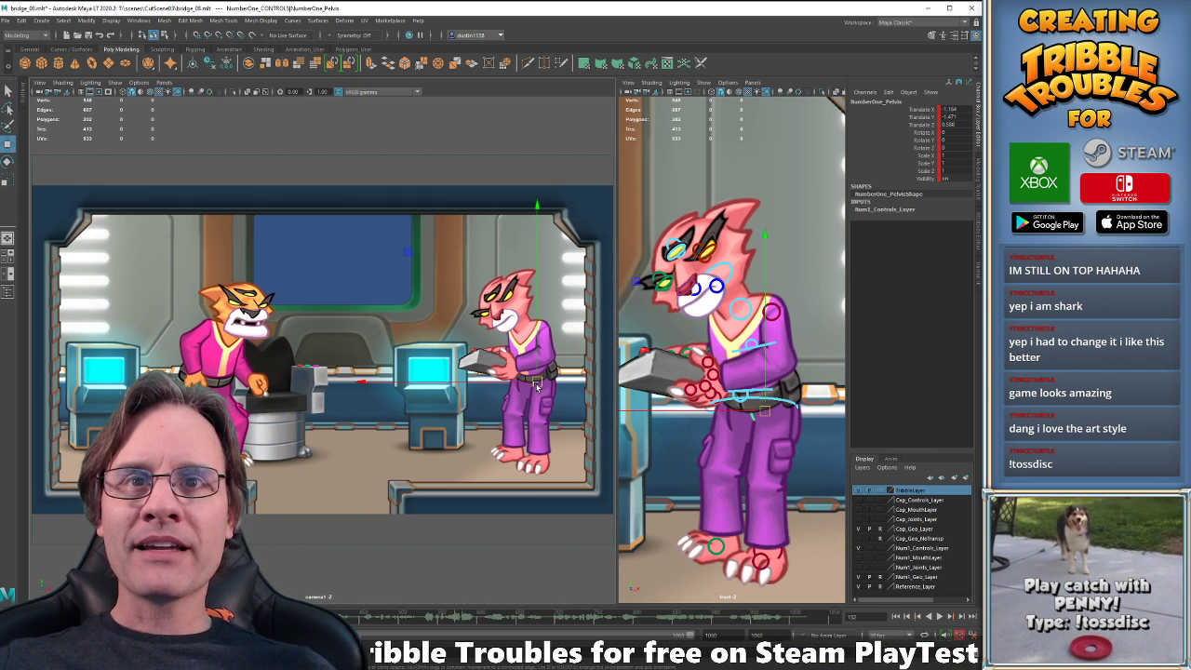
{"action": "left_click_drag", "start_coordinate": [536, 385], "coordinate": [528, 382]}
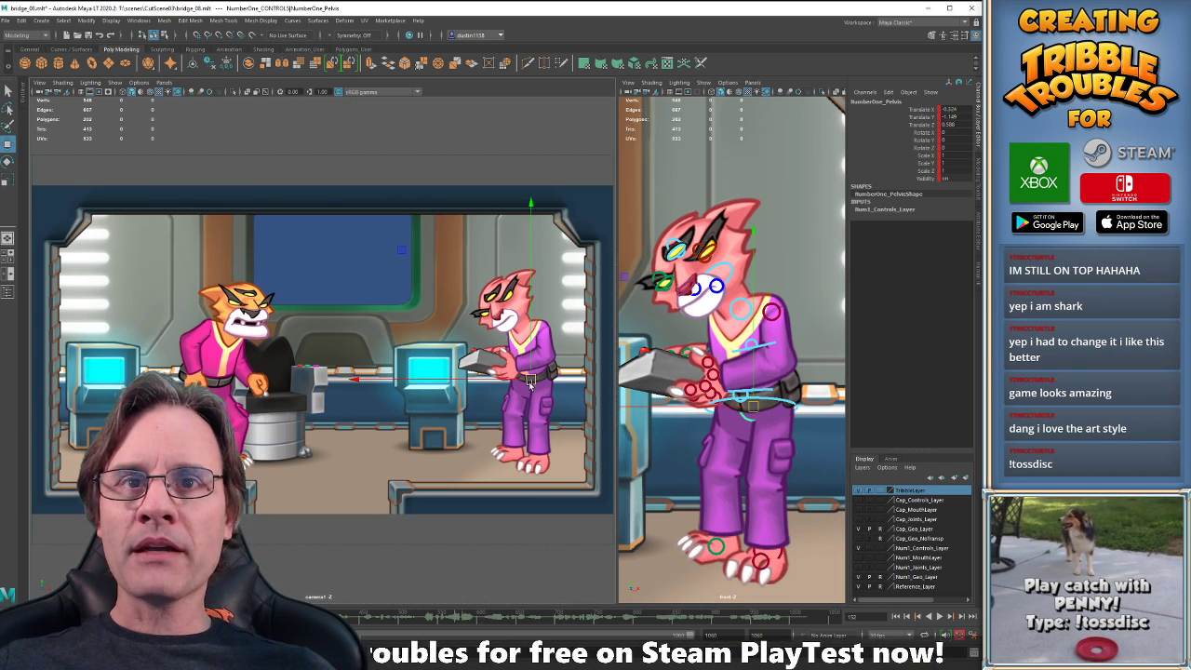
{"action": "key", "text": "comma"}
{"action": "key", "text": "comma"}
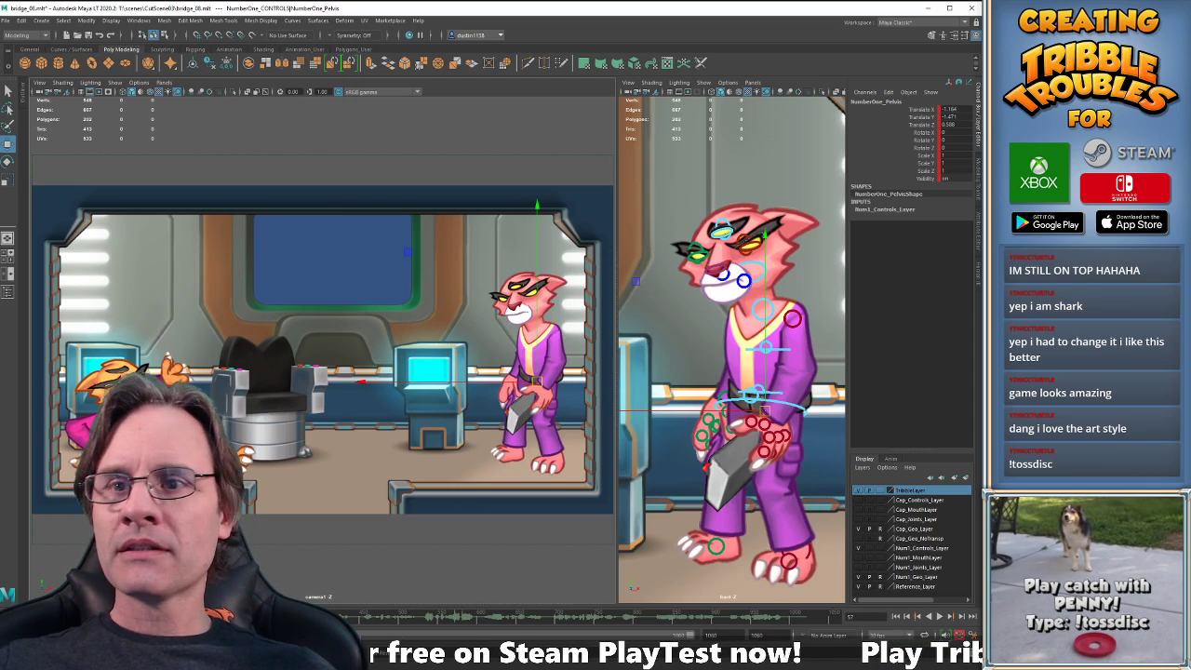
Delete the NumberOne_Pelvis keyframes across most of the timeline, through about frame 927.
{"action": "key", "text": "period"}
{"action": "left_click_drag", "start_coordinate": [81, 617], "coordinate": [736, 617], "text": "shift"}
{"action": "right_click", "coordinate": [434, 616]}
{"action": "left_click", "coordinate": [450, 493]}
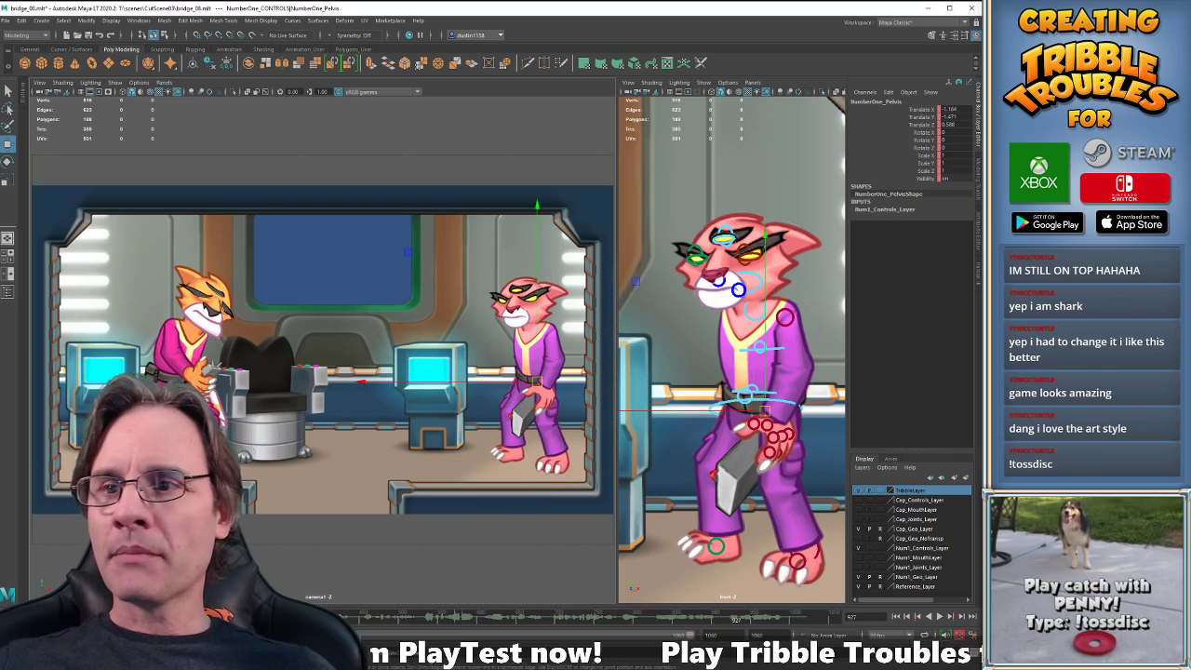
Step back and forth through the pink character's COG keyframes to examine how the body moves into the tablet-reading pose.
{"action": "left_click_drag", "start_coordinate": [55, 617], "coordinate": [89, 617]}
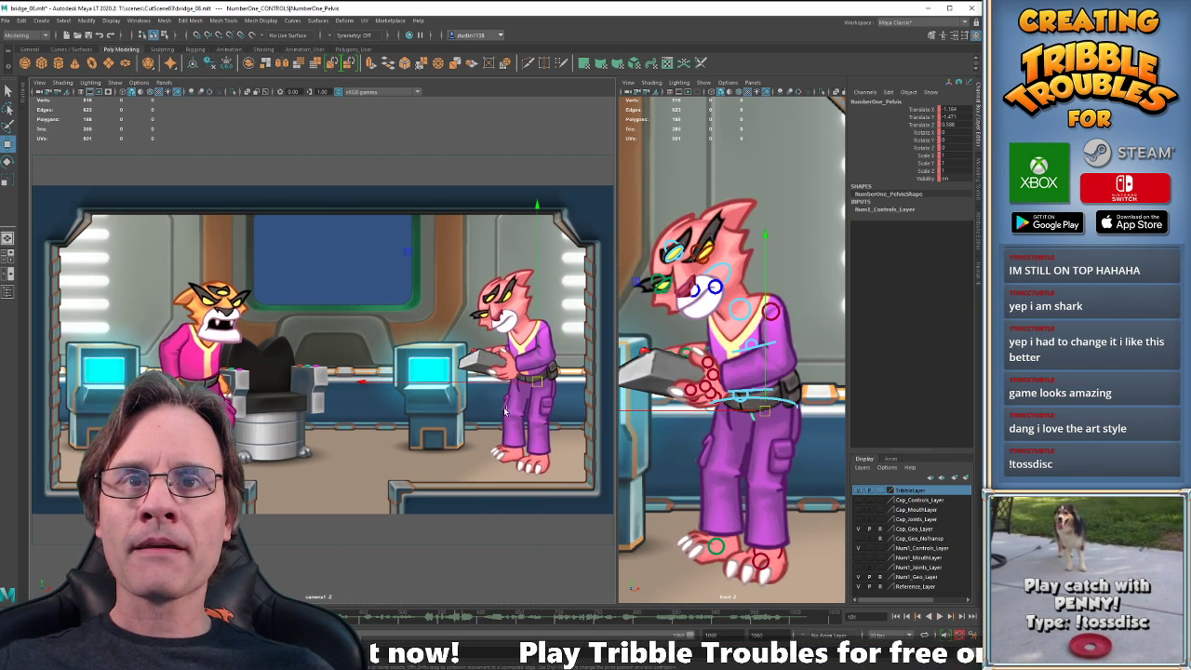
{"action": "left_click", "coordinate": [788, 401]}
{"action": "key", "text": "comma"}
{"action": "key", "text": "comma"}
{"action": "key", "text": "period"}
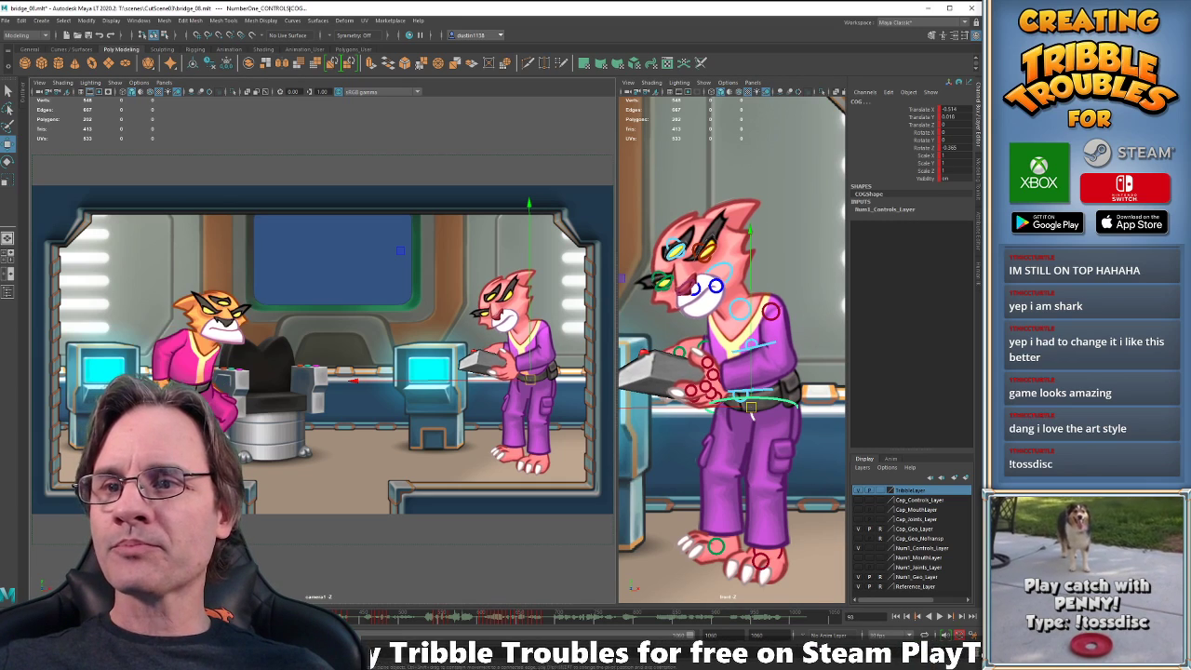
{"action": "key", "text": "comma"}
{"action": "key", "text": "period"}
{"action": "key", "text": "comma"}
{"action": "key", "text": "comma"}
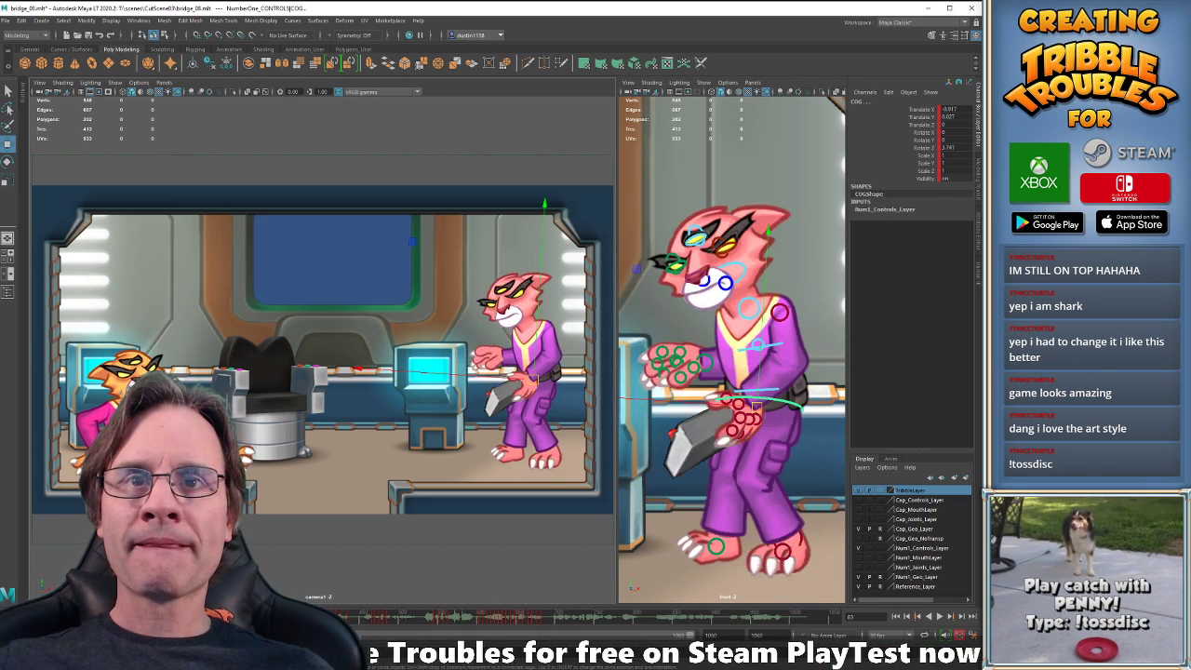
{"action": "key", "text": "comma"}
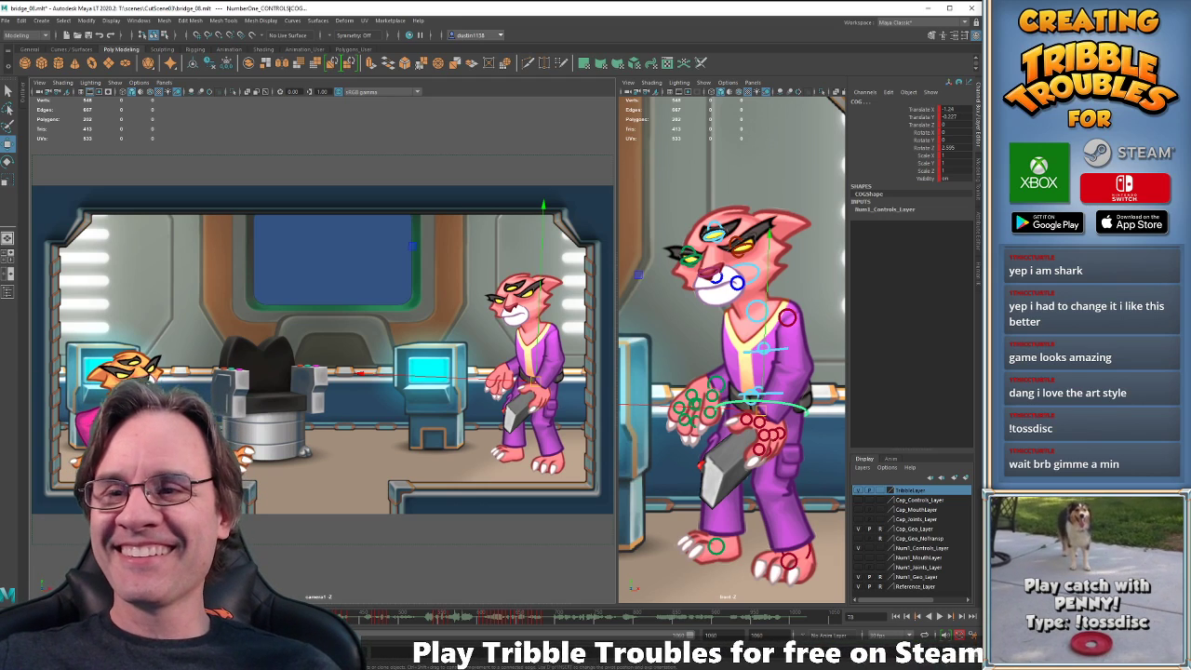
{"action": "key", "text": "comma"}
{"action": "key", "text": "period"}
{"action": "key", "text": "period"}
{"action": "key", "text": "comma"}
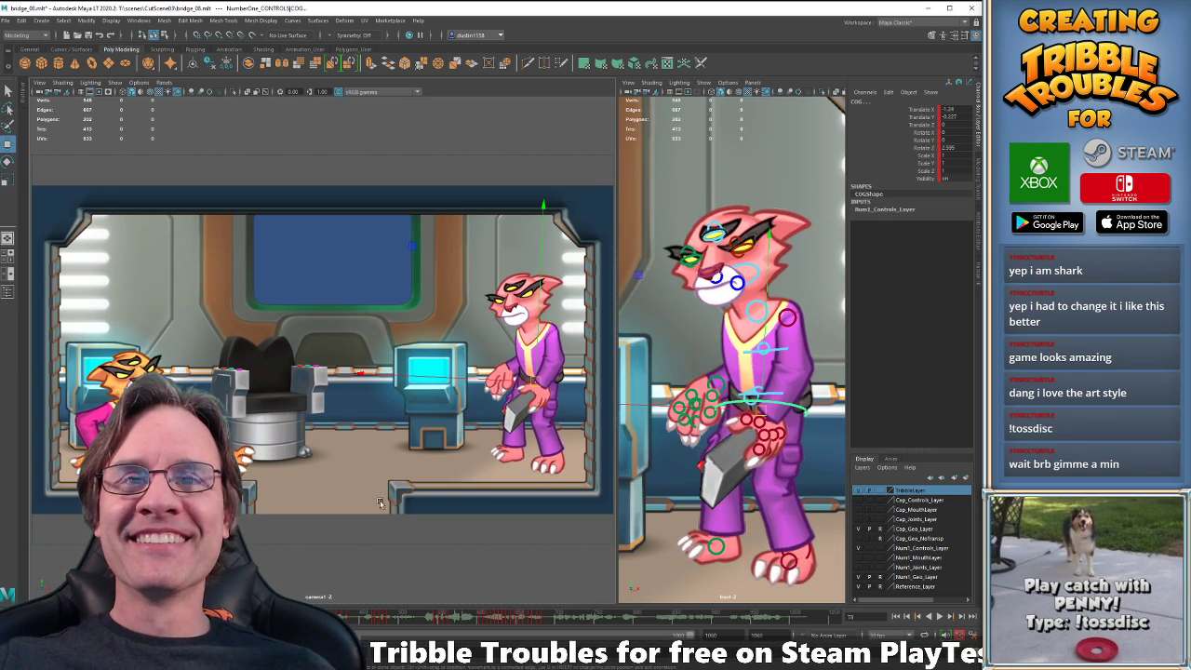
{"action": "key", "text": "comma"}
{"action": "key", "text": "period"}
{"action": "key", "text": "comma"}
{"action": "key", "text": "period"}
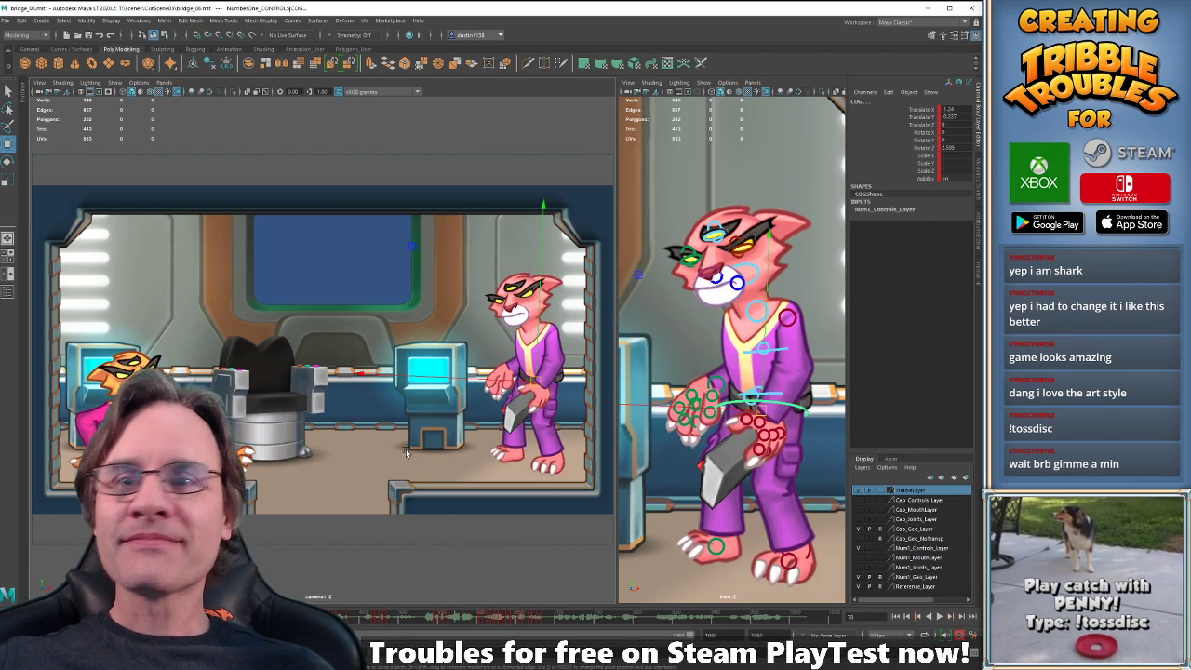
{"action": "key", "text": "period"}
{"action": "key", "text": "period"}
{"action": "key", "text": "period"}
{"action": "key", "text": "period"}
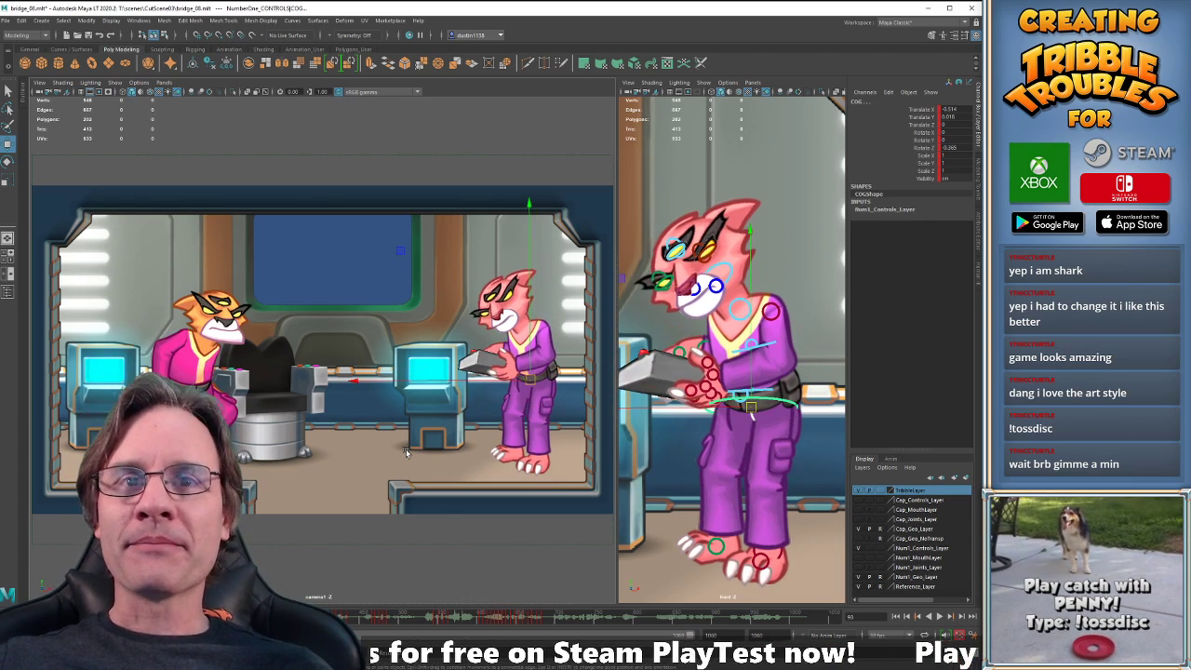
{"action": "key", "text": "comma"}
{"action": "key", "text": "comma"}
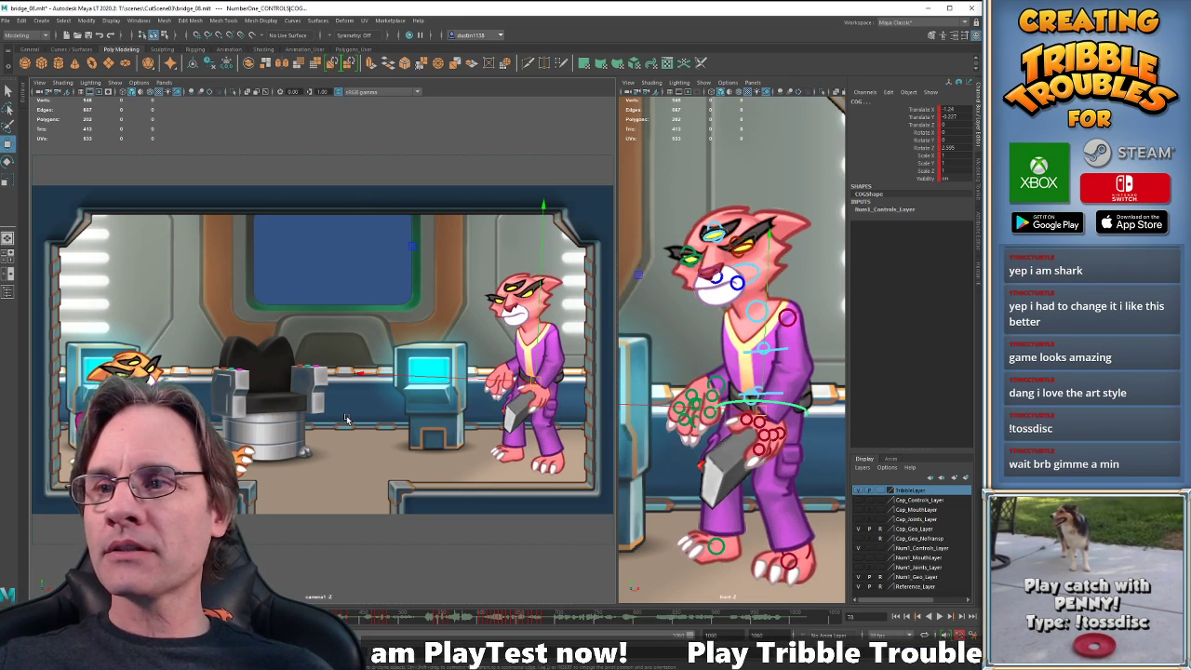
Move the NumberOne_Pelvis control slightly toward the chair and upward to fit the tablet-reading pose, and play back the change.
{"action": "left_click", "coordinate": [785, 400]}
{"action": "key", "text": "comma"}
{"action": "key", "text": "period"}
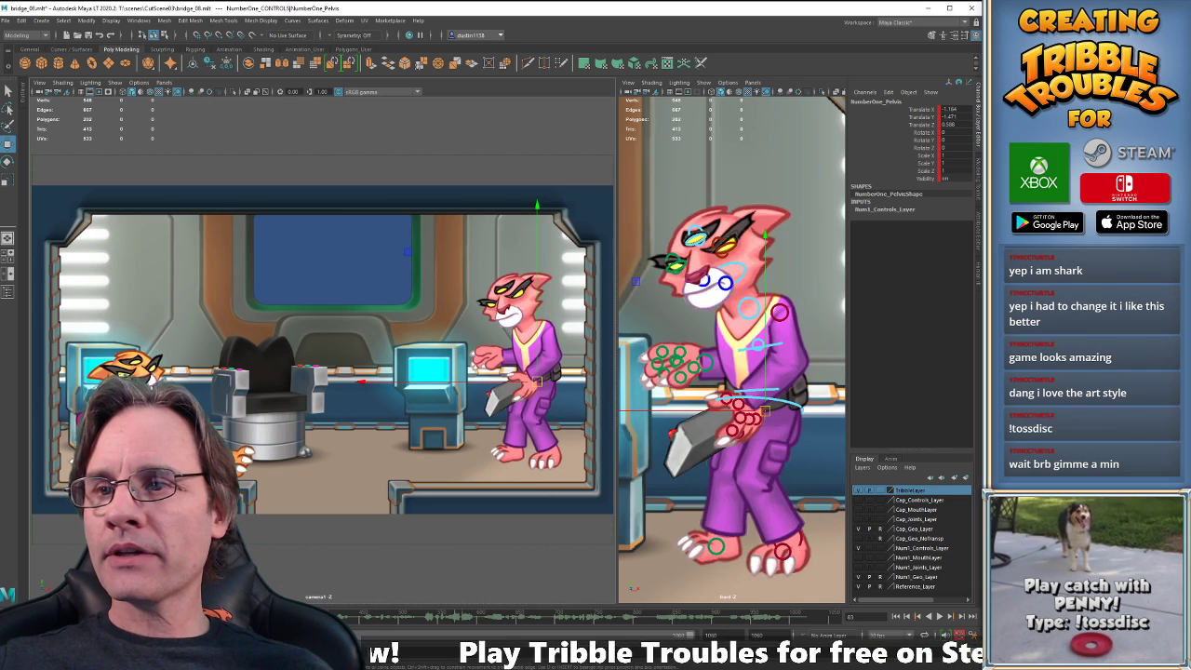
{"action": "key", "text": "period"}
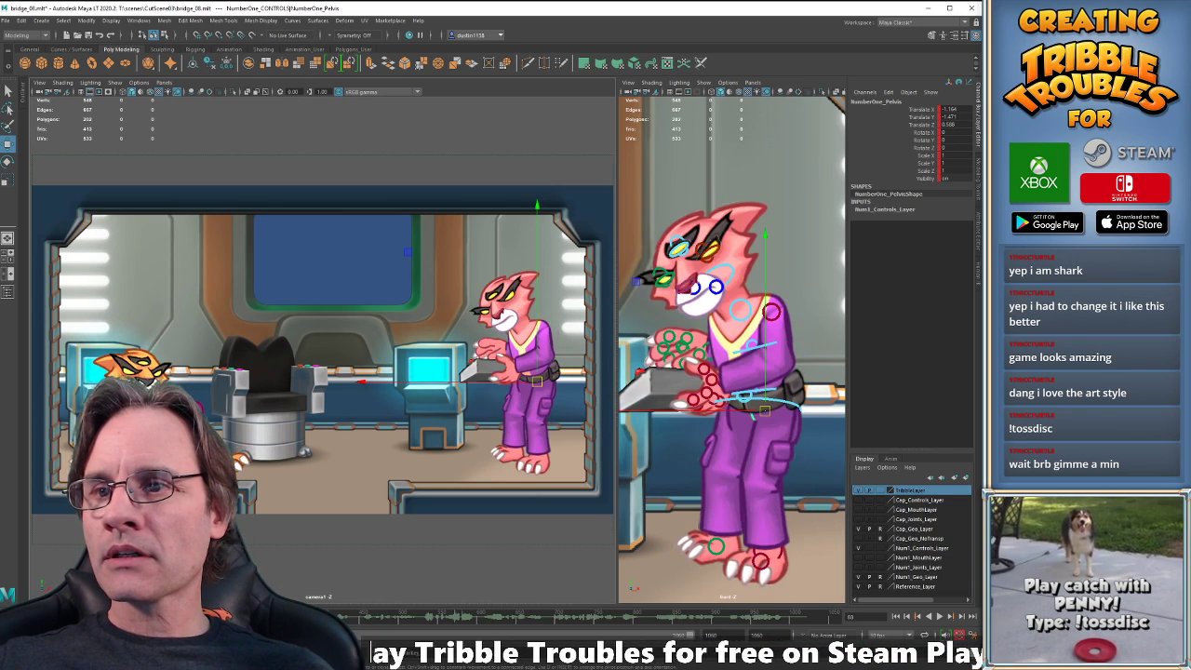
{"action": "key", "text": "comma"}
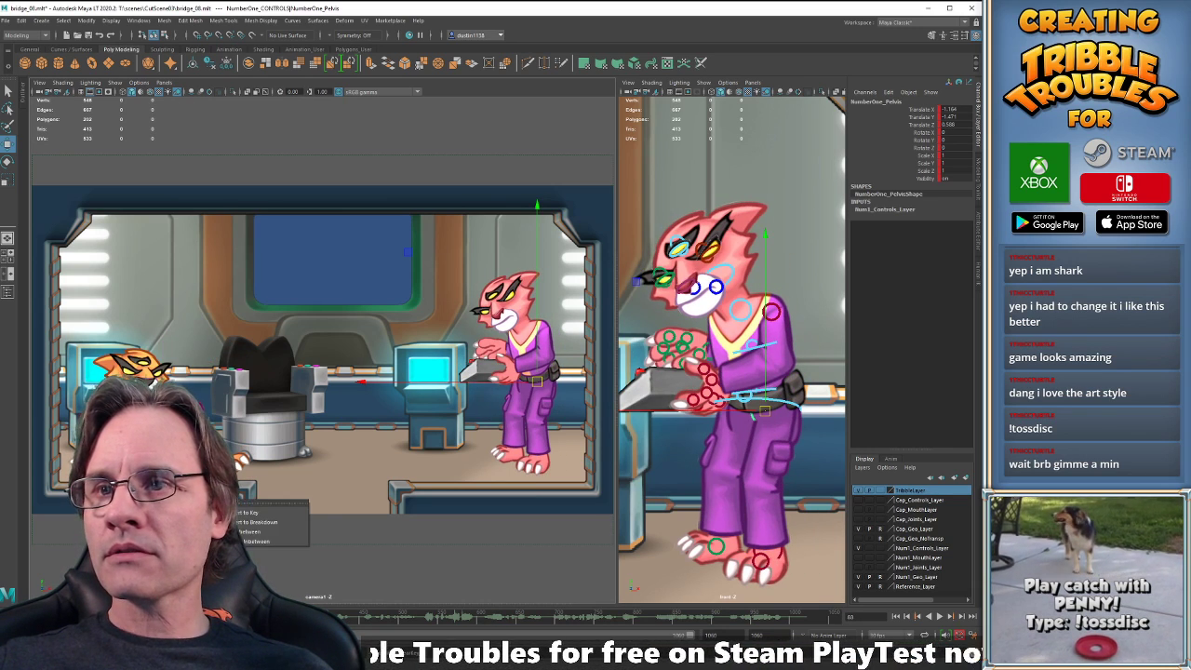
{"action": "key", "text": "comma"}
{"action": "key", "text": "period"}
{"action": "key", "text": "period"}
{"action": "key", "text": "period"}
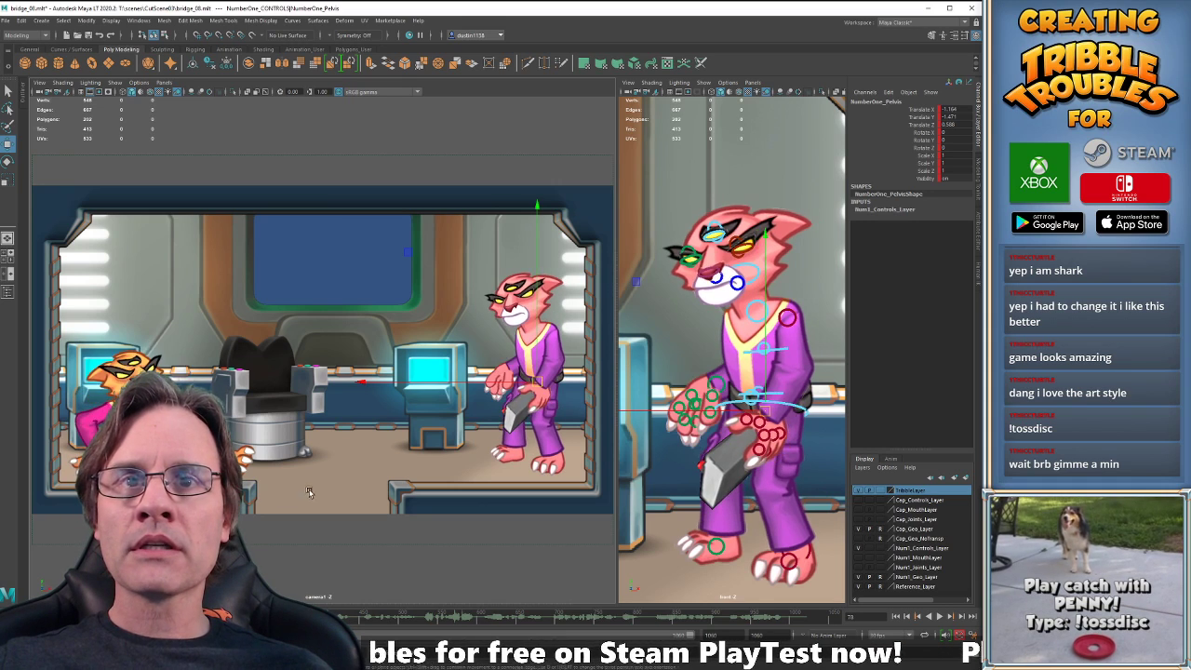
{"action": "left_click_drag", "start_coordinate": [545, 382], "coordinate": [530, 379]}
{"action": "key", "text": "alt+v"}
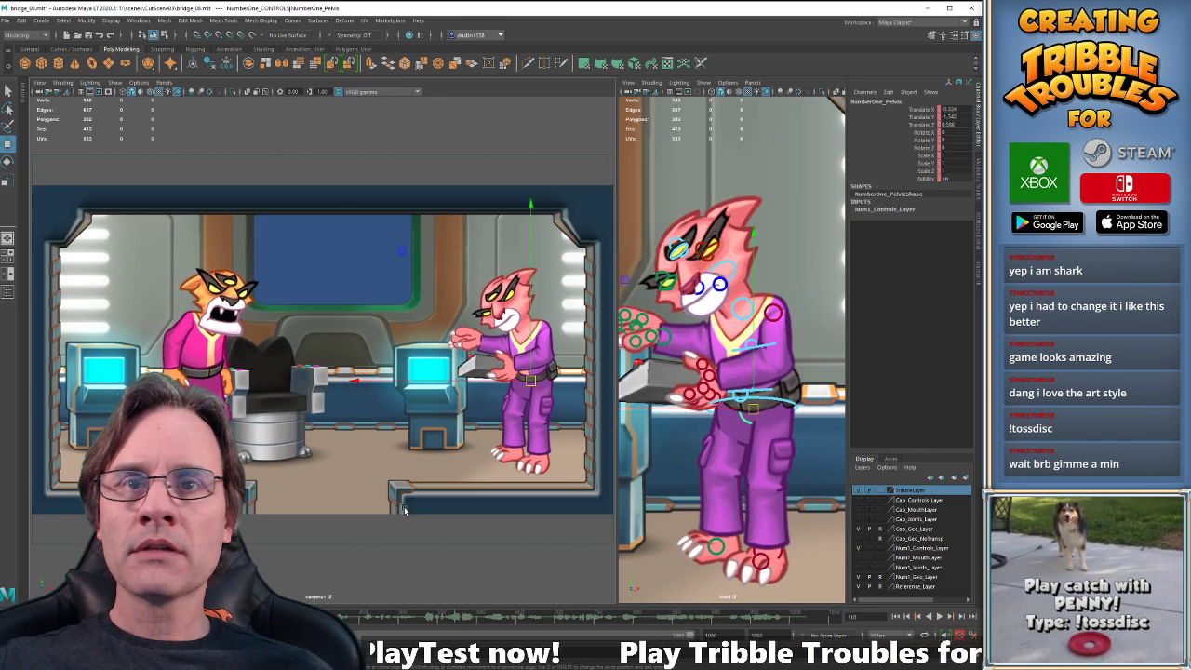
{"action": "key", "text": "alt+v"}
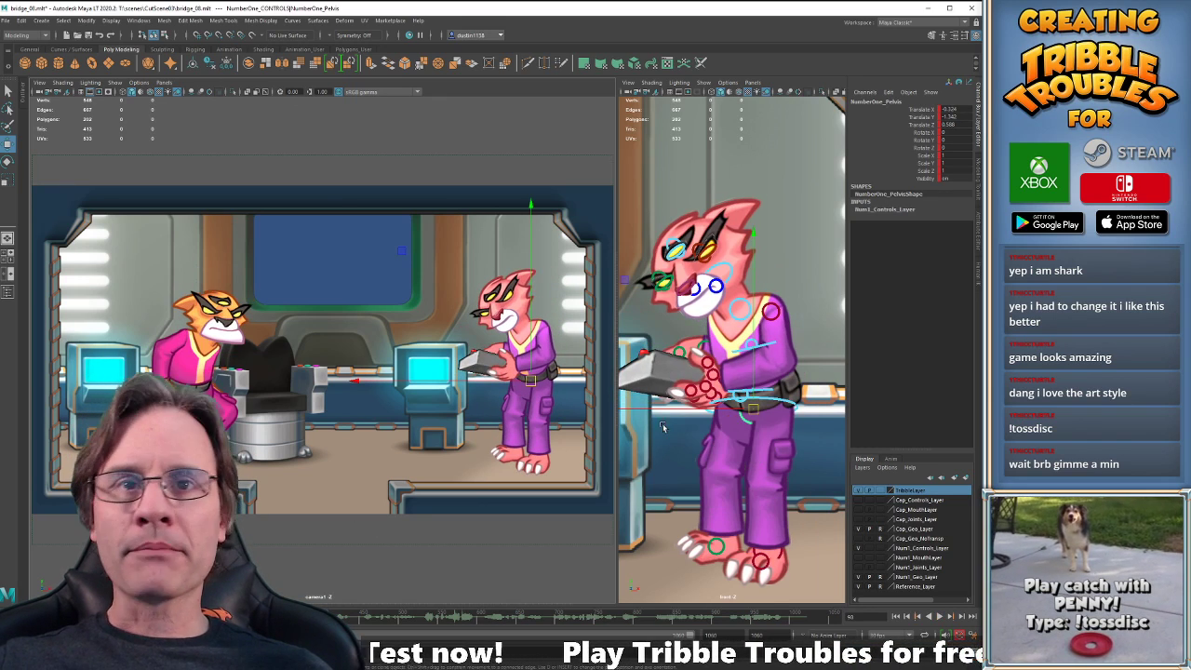
Use the COG keys to locate the in-between where the pink character lifts the tablet, and move the NumberOne_Pelvis control slightly toward the chair there.
{"action": "left_click", "coordinate": [788, 403]}
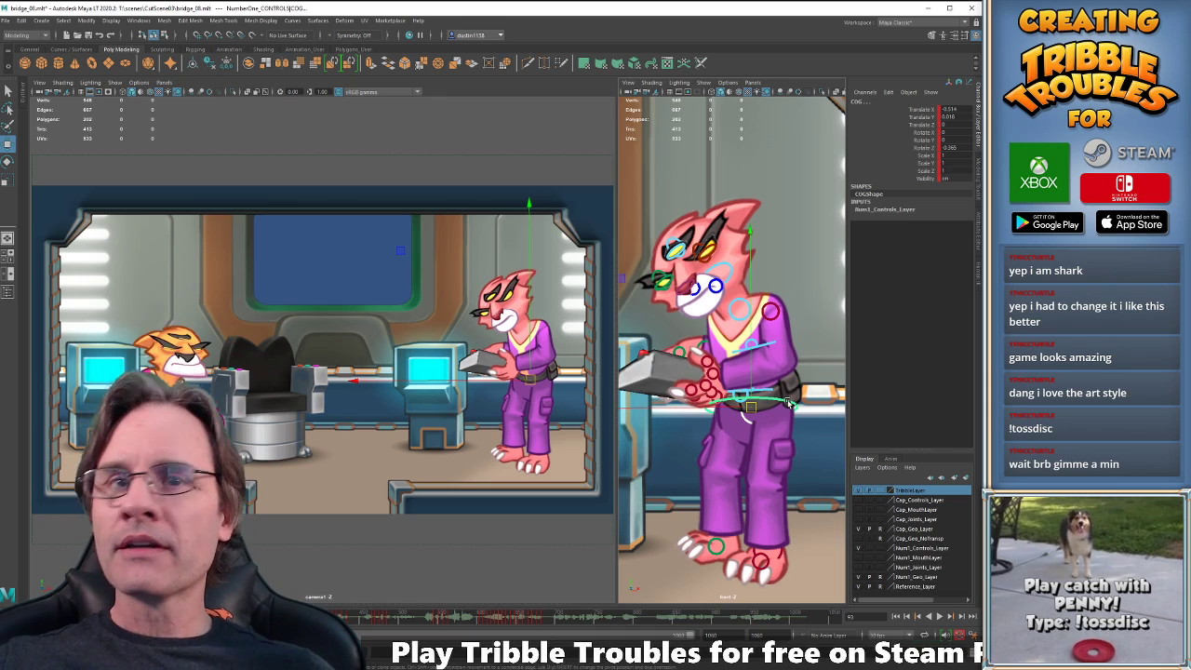
{"action": "key", "text": "comma"}
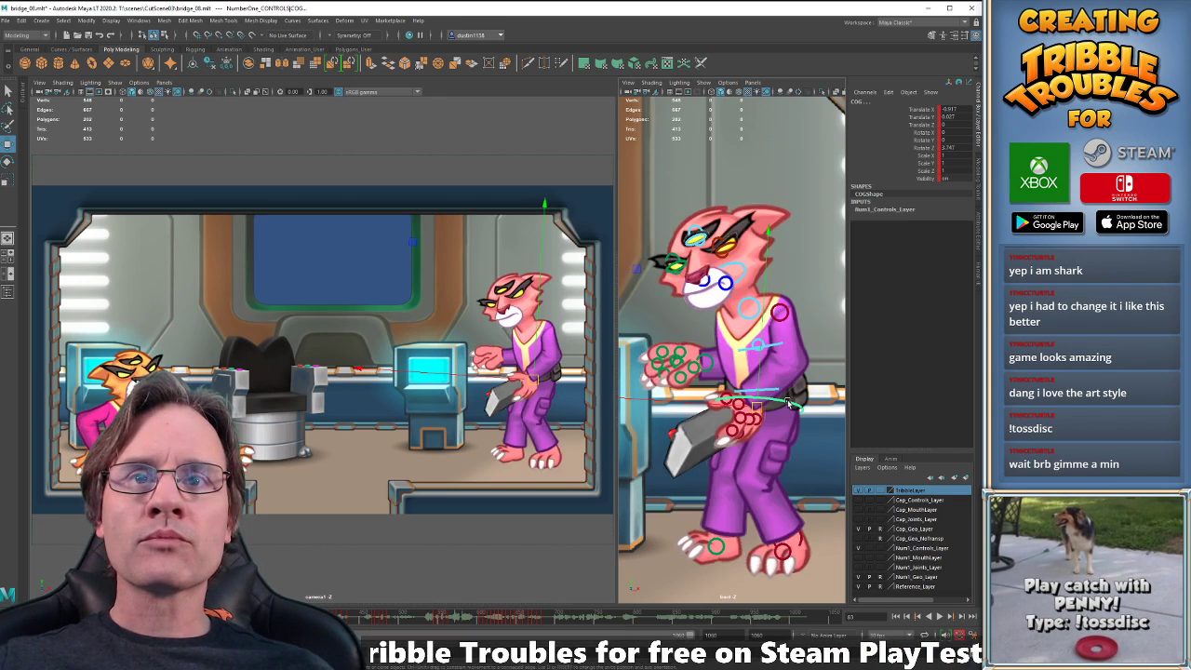
{"action": "key", "text": "period"}
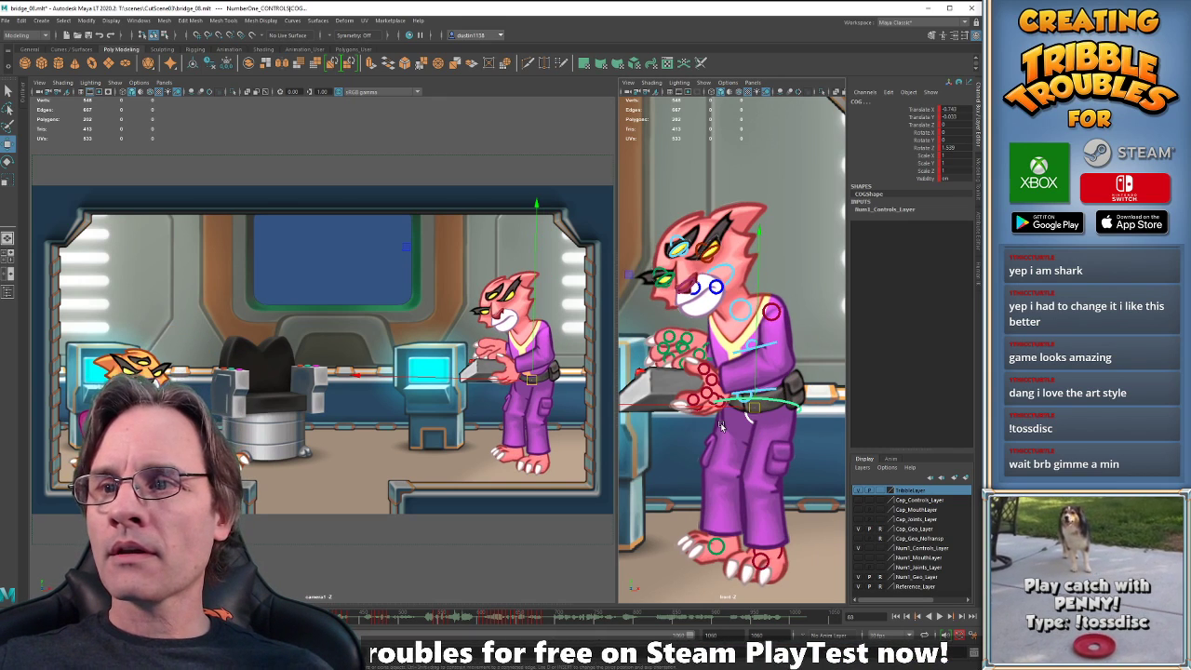
{"action": "left_click", "coordinate": [790, 404]}
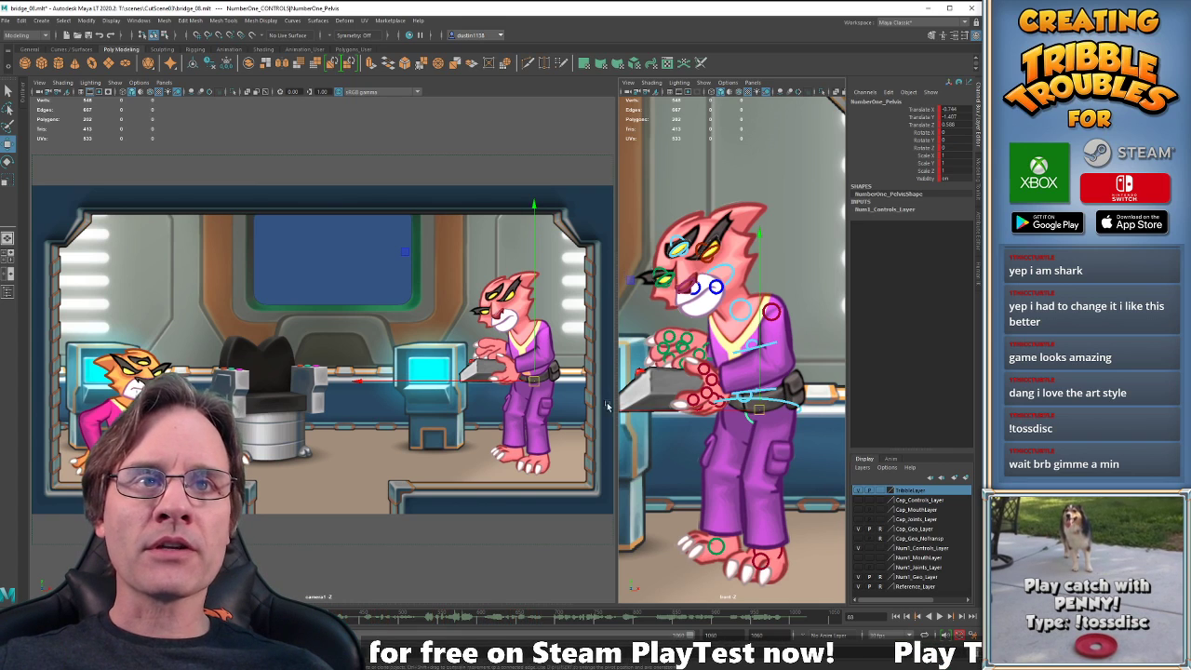
{"action": "key", "text": "period"}
{"action": "key", "text": "comma"}
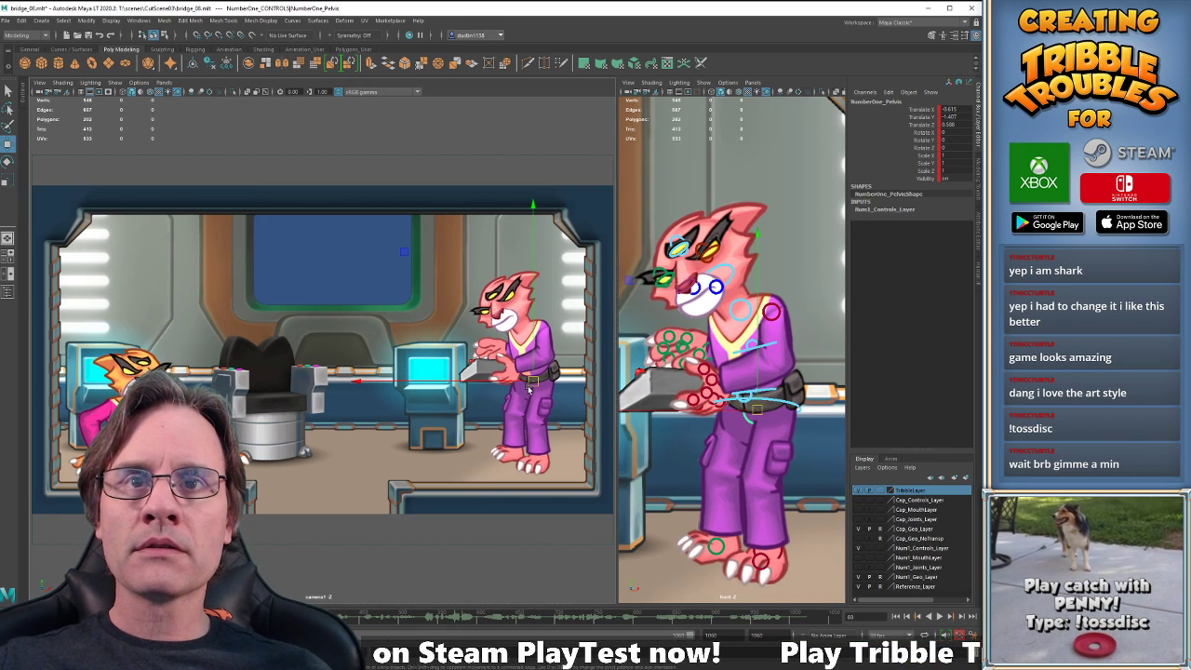
{"action": "key", "text": "period"}
{"action": "key", "text": "comma"}
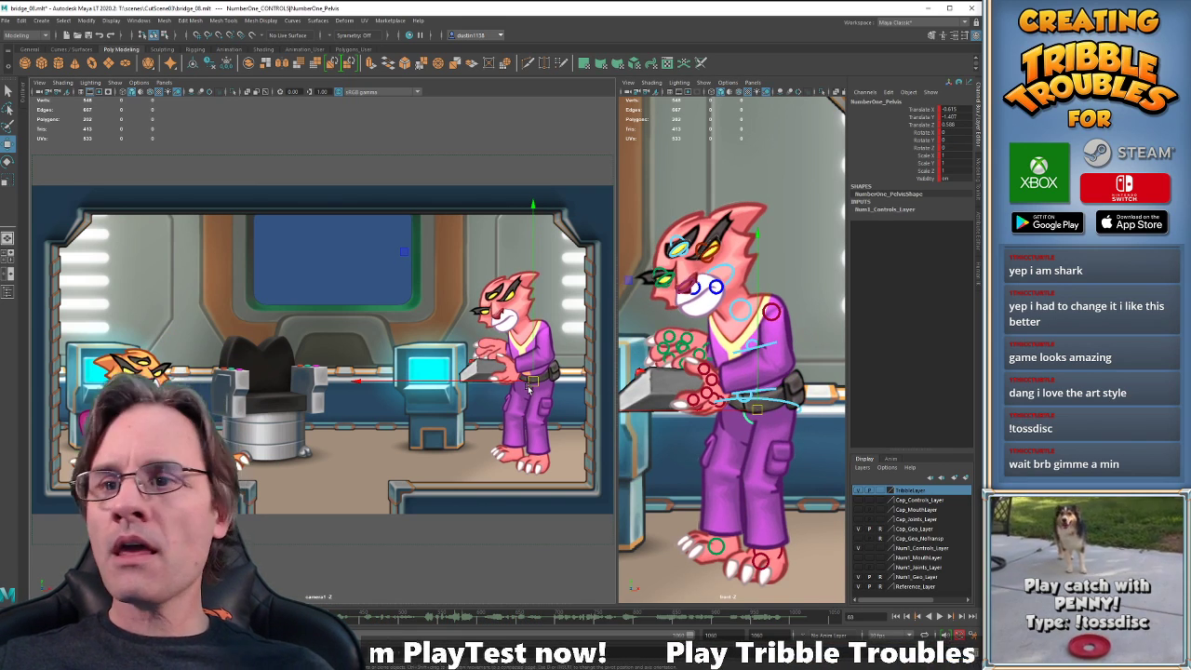
Play back the pelvis change and step between the neighbouring NumberOne_Pelvis keys to examine how the hips settle into the tablet-reading pose.
{"action": "key", "text": "comma"}
{"action": "key", "text": "alt+v"}
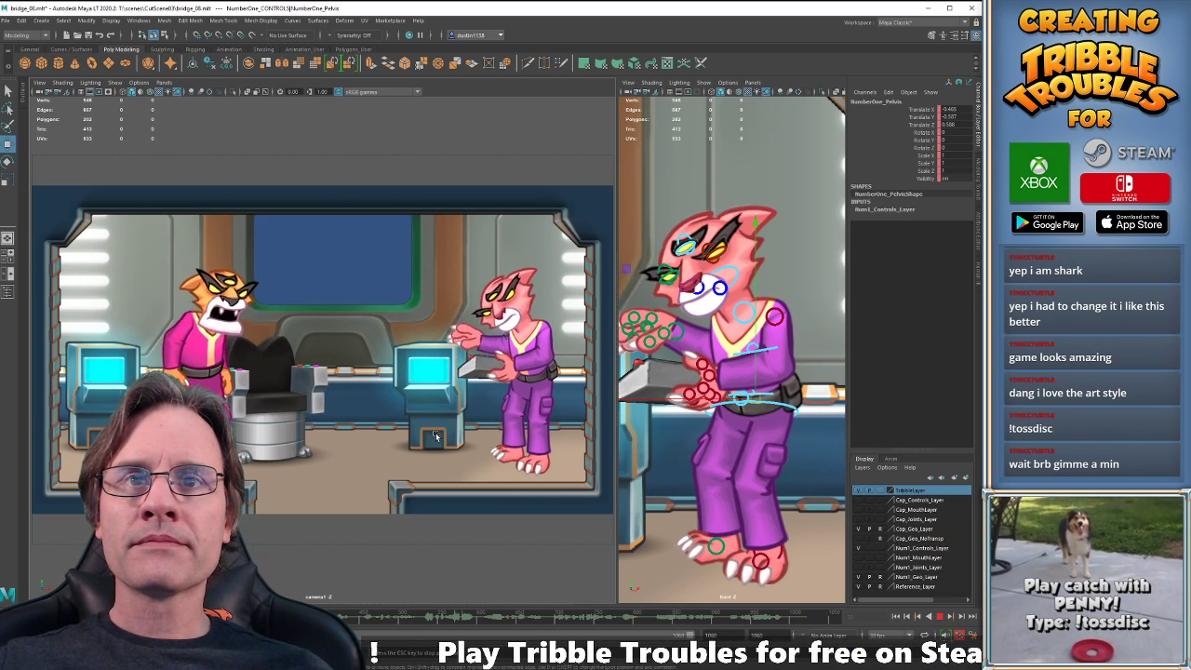
{"action": "key", "text": "alt+v"}
{"action": "key", "text": "comma"}
{"action": "key", "text": "comma"}
{"action": "key", "text": "comma"}
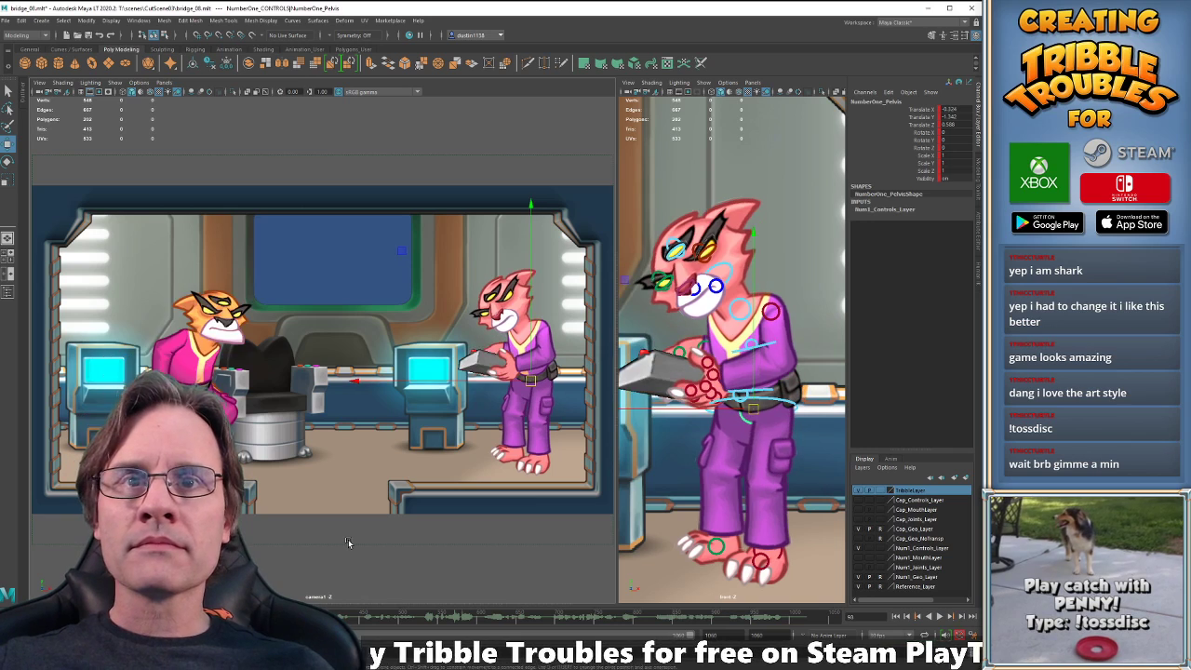
{"action": "key", "text": "comma"}
{"action": "key", "text": "comma"}
{"action": "key", "text": "period"}
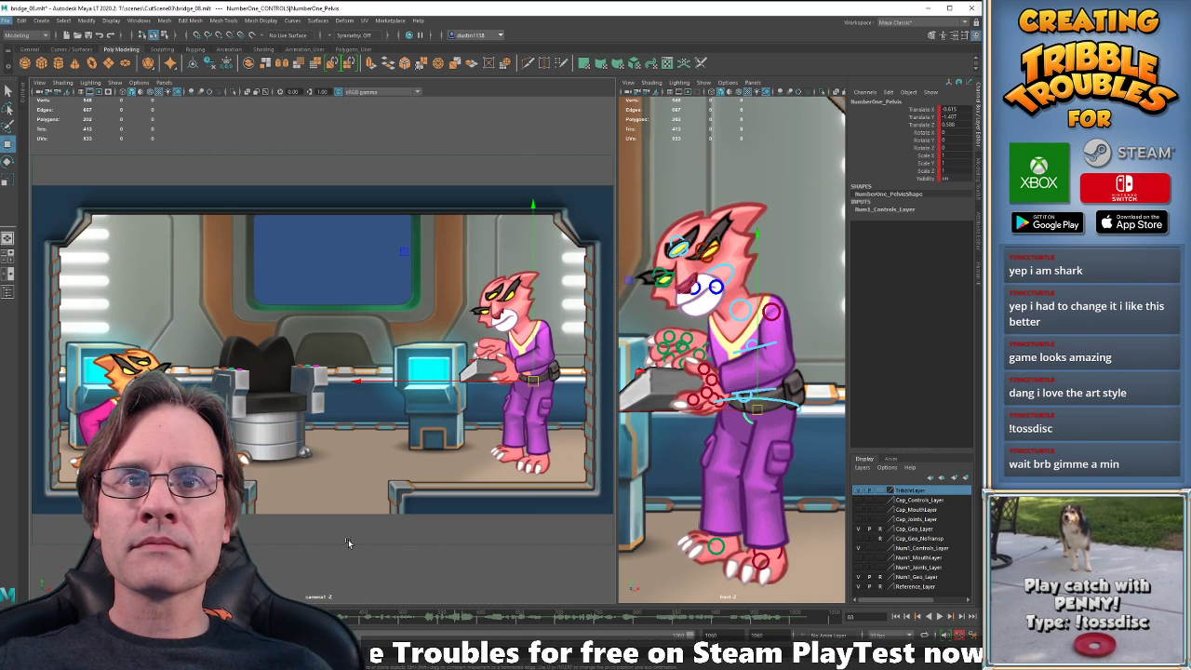
{"action": "key", "text": "period"}
{"action": "key", "text": "comma"}
{"action": "key", "text": "comma"}
{"action": "key", "text": "period"}
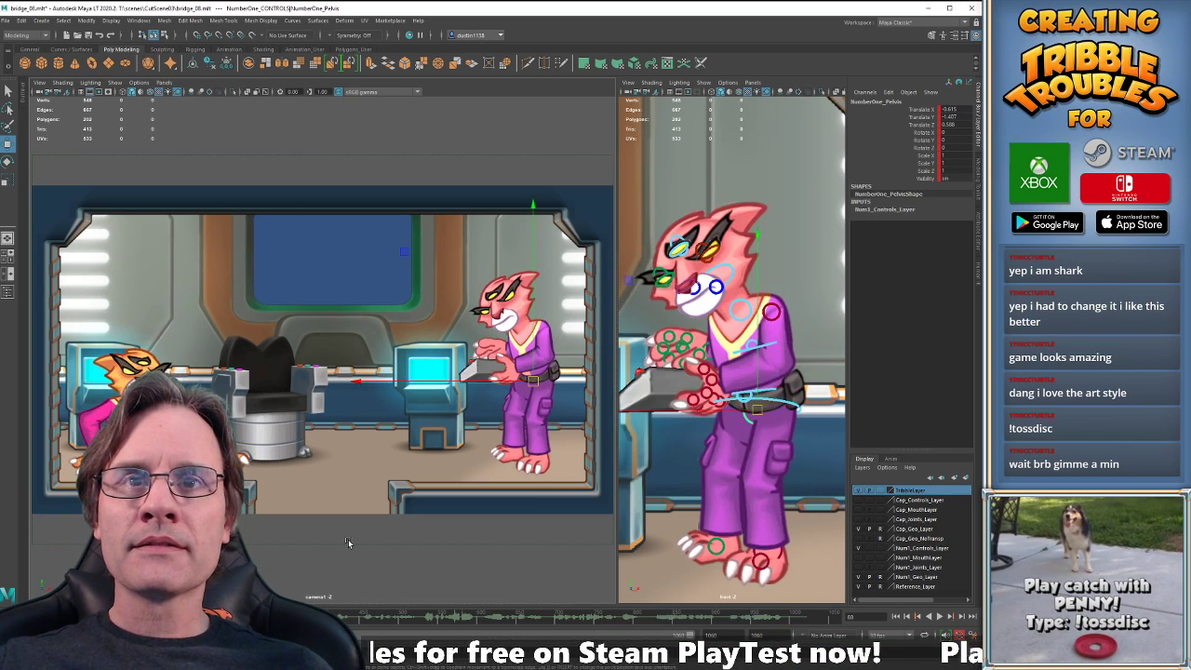
{"action": "key", "text": "period"}
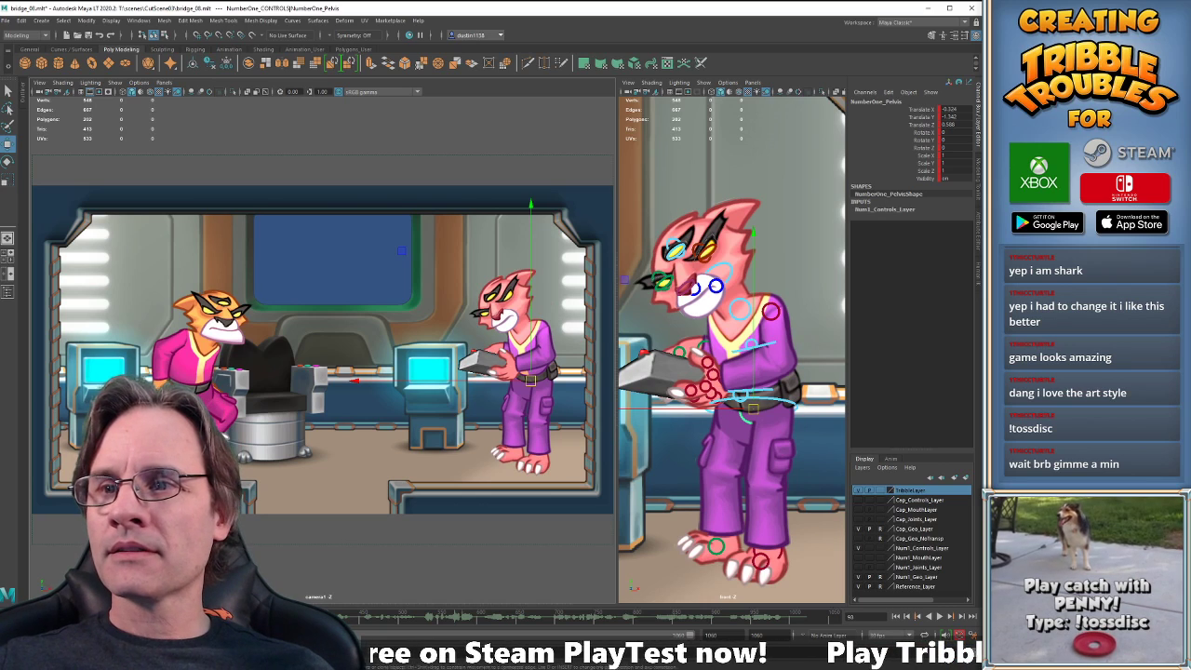
Replay the tablet lift and compare the NumberOne_Pelvis position at the intermediate COG key with the following pelvis key.
{"action": "left_click", "coordinate": [67, 617]}
{"action": "key", "text": "alt+v"}
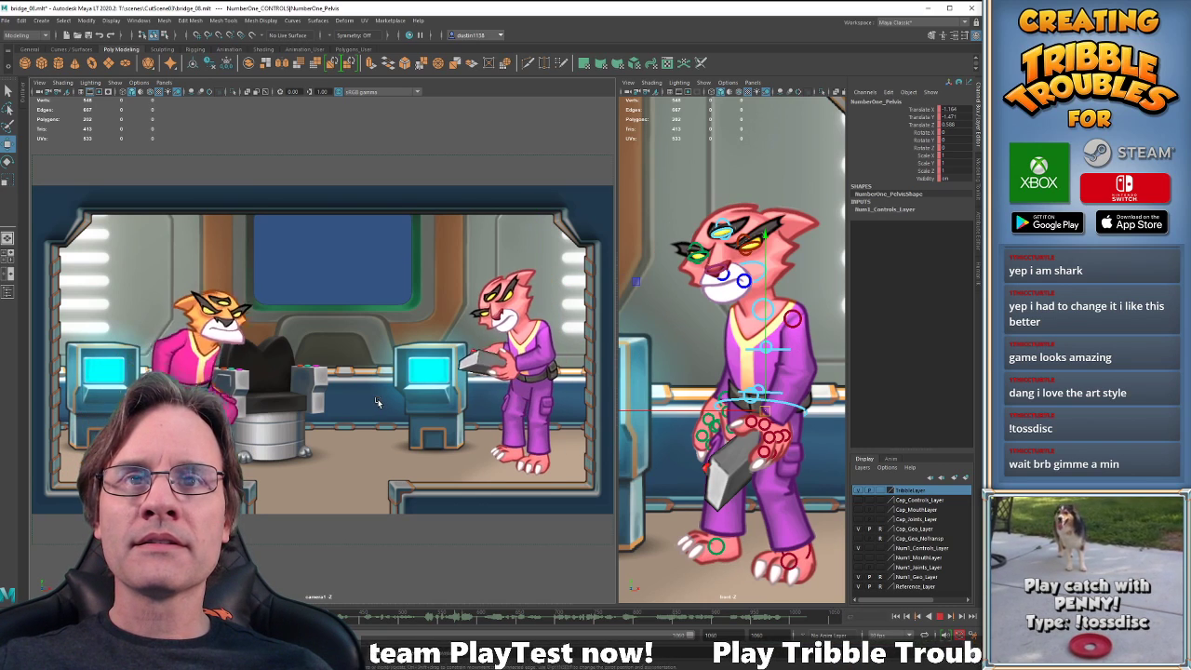
{"action": "key", "text": "alt+v"}
{"action": "key", "text": "comma"}
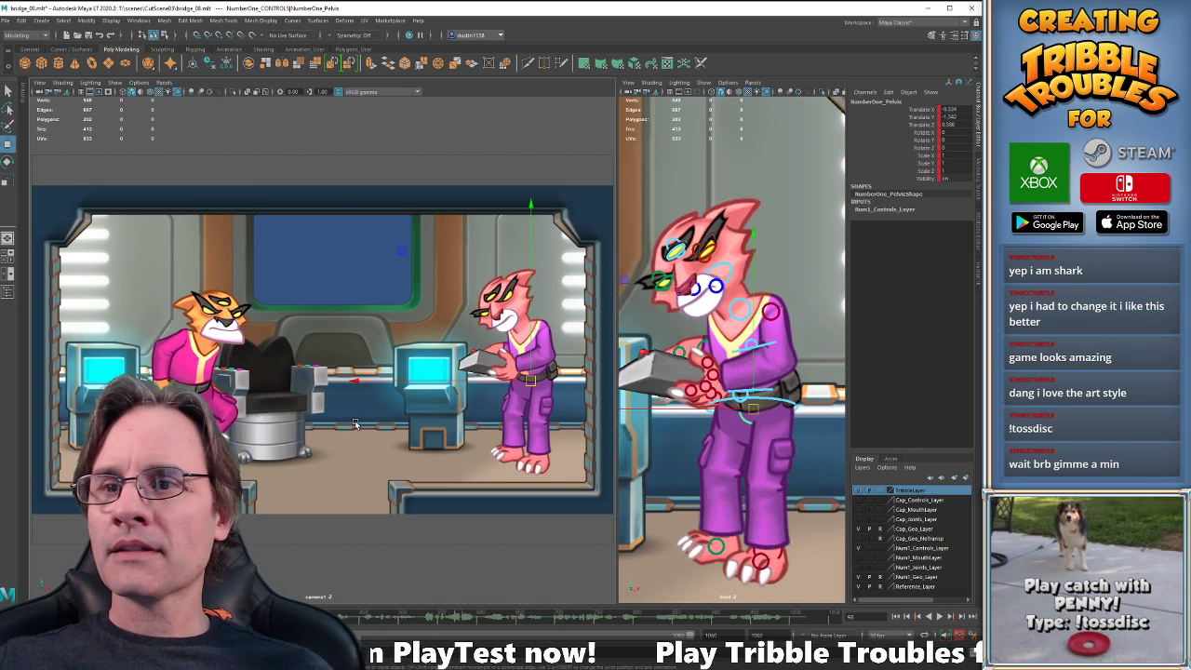
{"action": "left_click", "coordinate": [781, 402]}
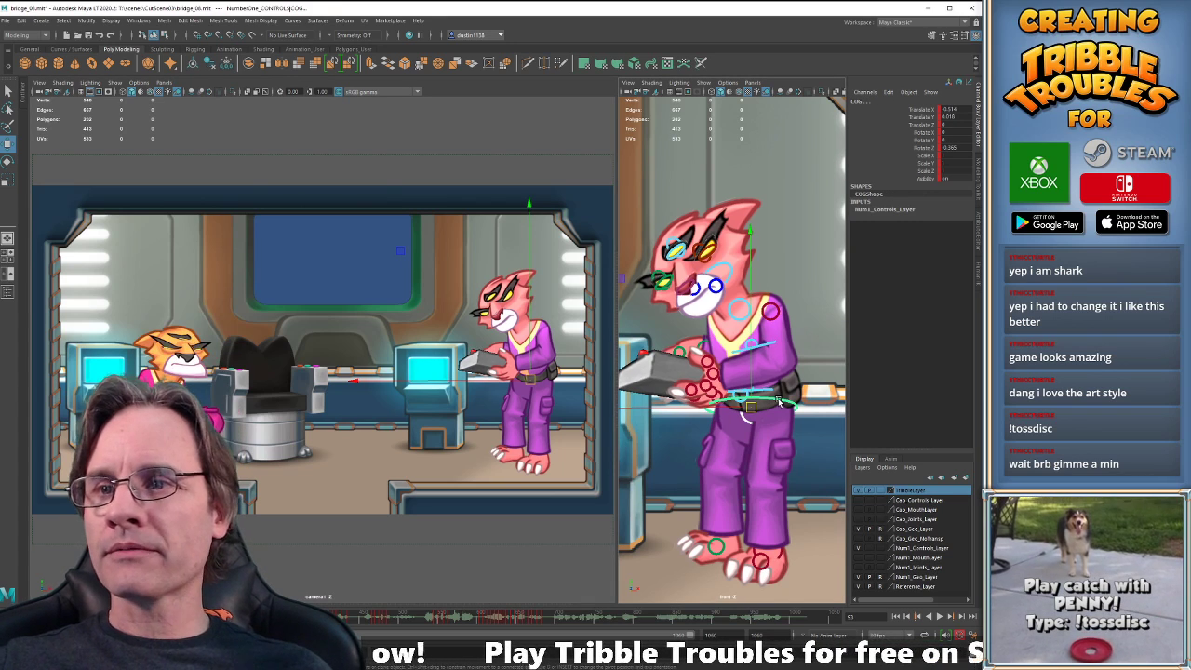
{"action": "left_click", "coordinate": [786, 402]}
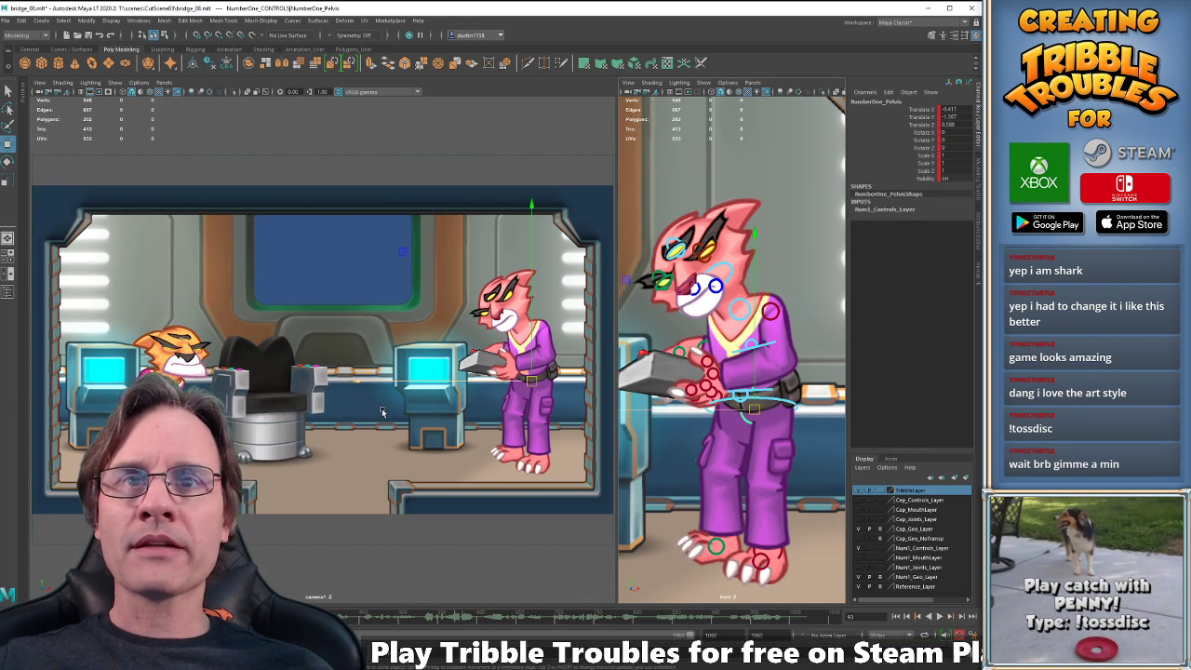
{"action": "key", "text": "period"}
{"action": "key", "text": "comma"}
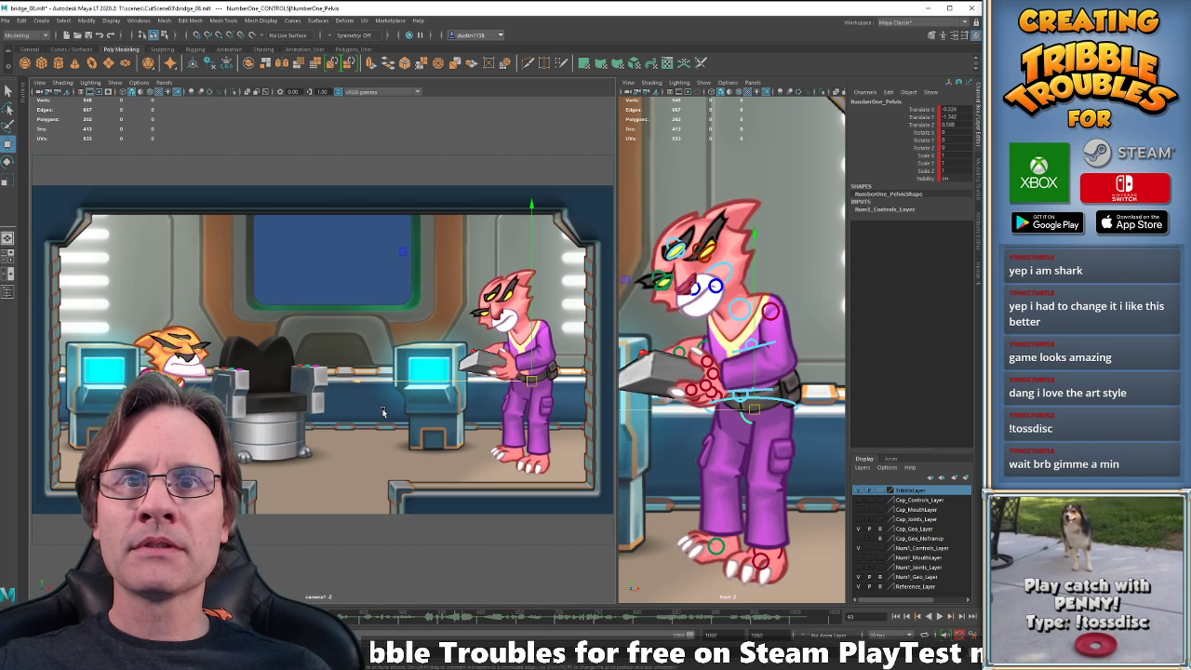
{"action": "key", "text": "period"}
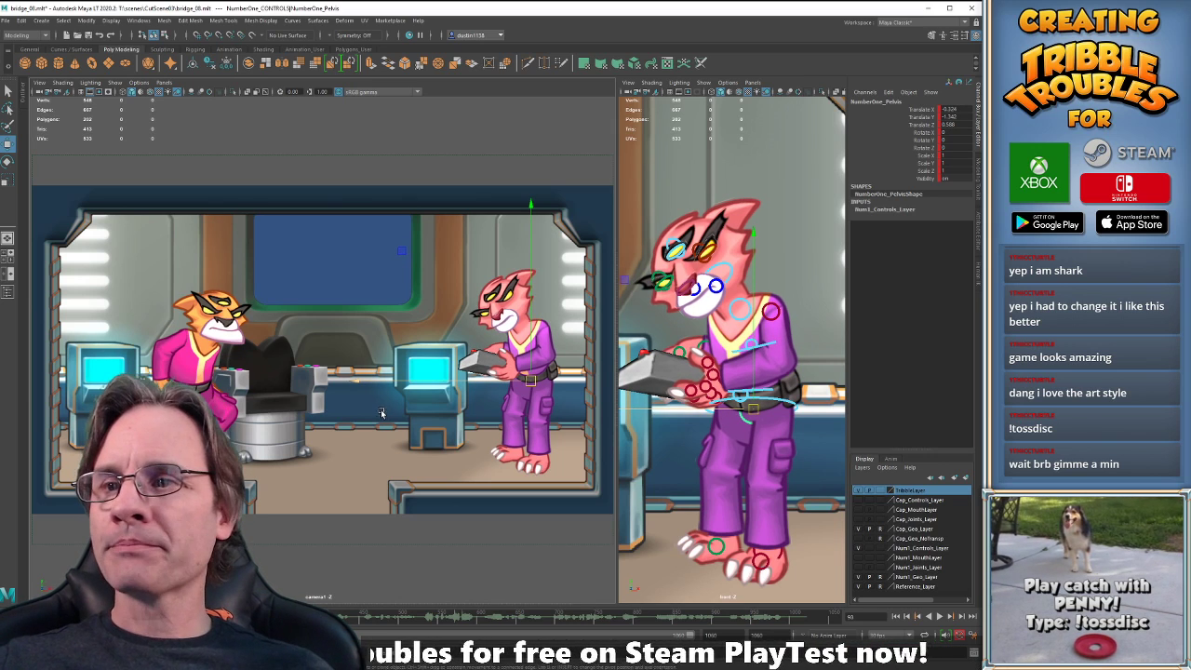
Play the tablet-lifting section repeatedly from its start to review the pink character's hip motion.
{"action": "key", "text": "alt+v"}
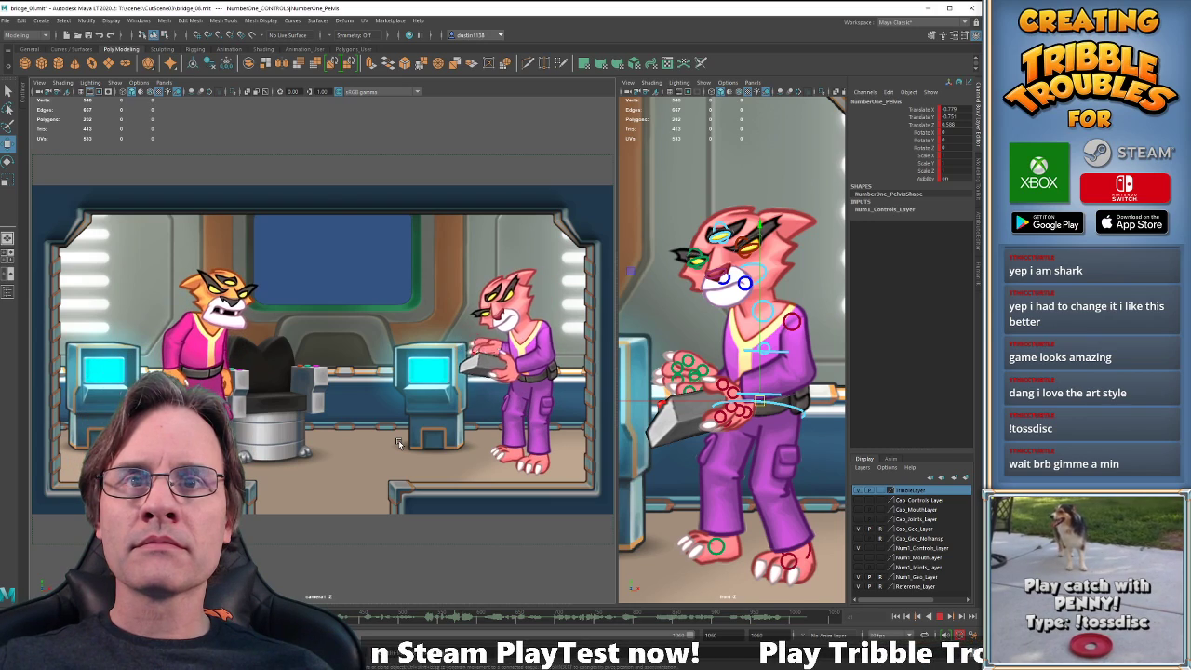
{"action": "key", "text": "alt+v"}
{"action": "left_click", "coordinate": [66, 617]}
{"action": "key", "text": "alt+v"}
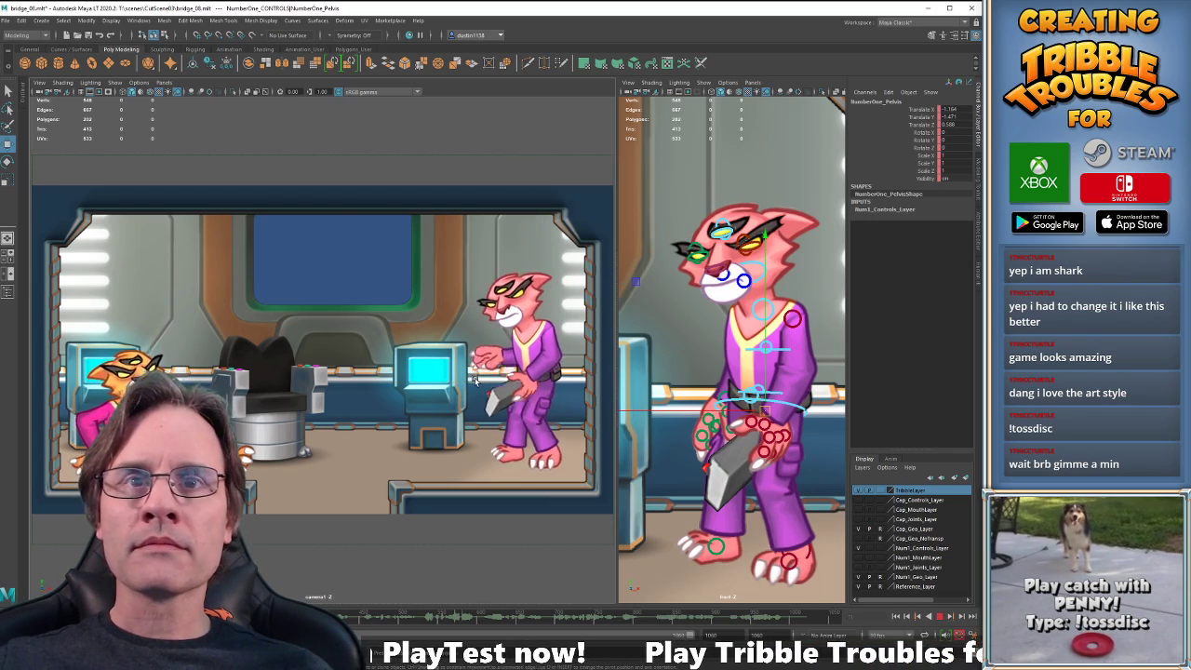
{"action": "key", "text": "alt+v"}
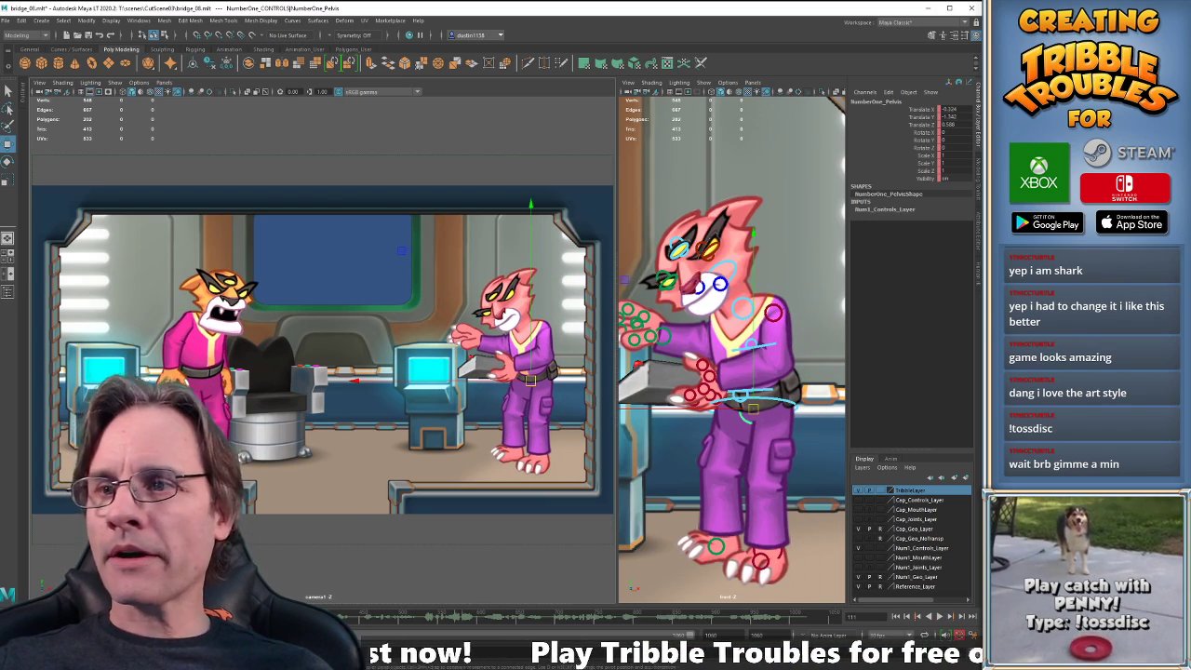
{"action": "left_click", "coordinate": [65, 617]}
{"action": "key", "text": "alt+v"}
{"action": "key", "text": "alt+v"}
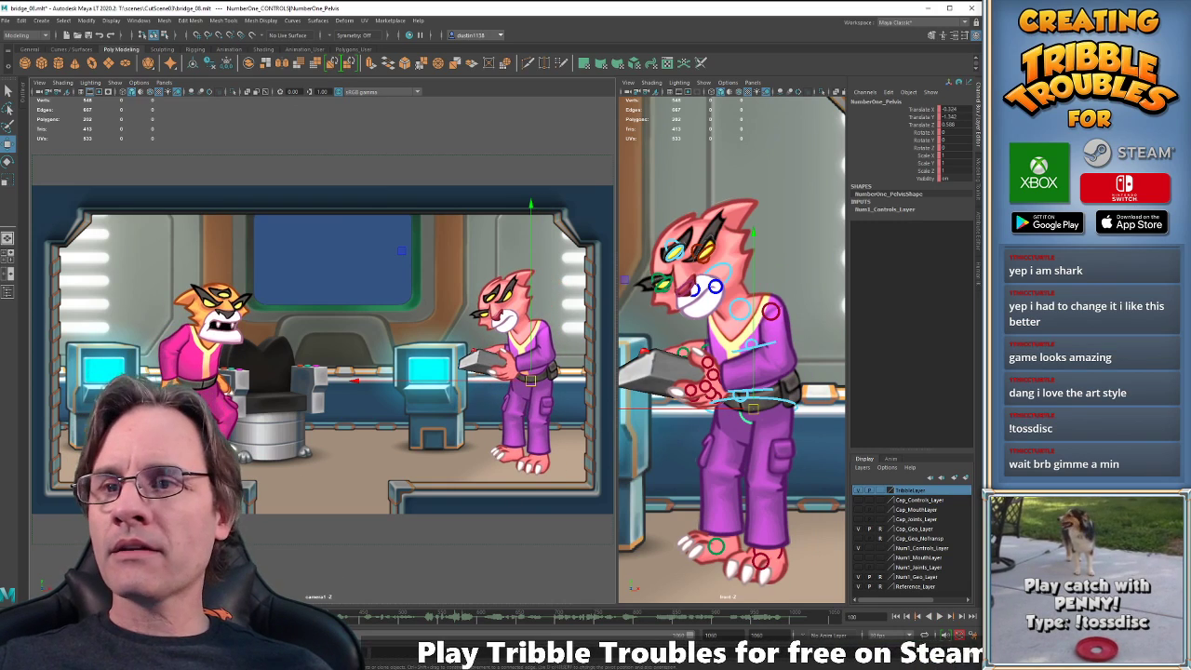
{"action": "key", "text": "alt+v"}
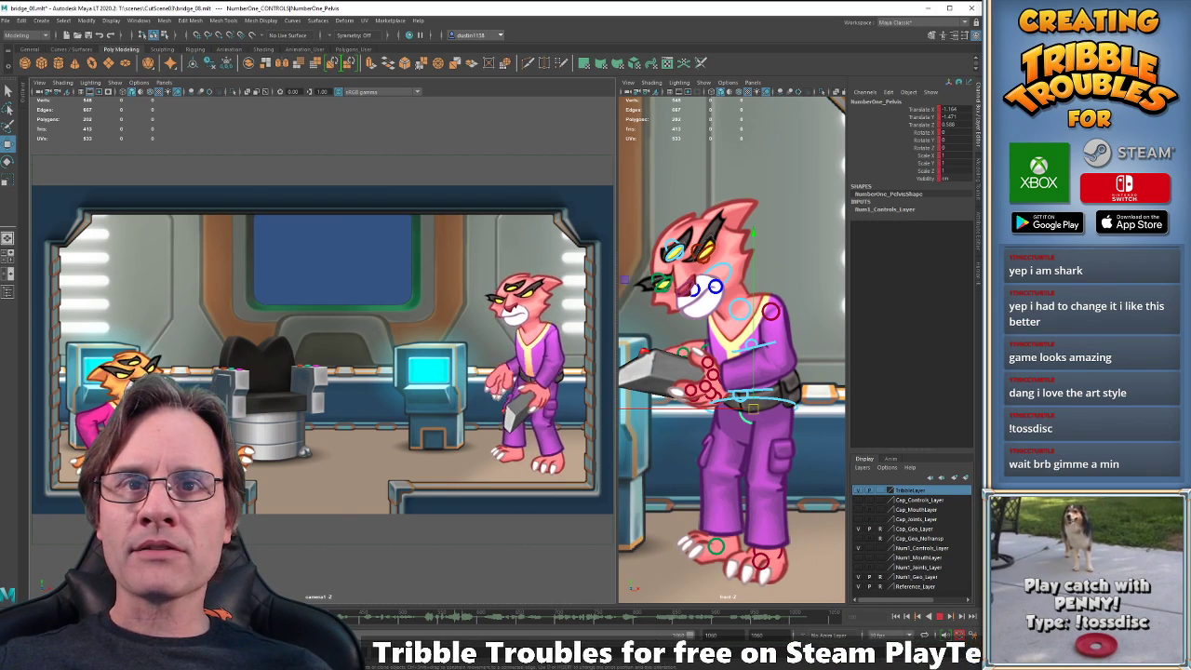
{"action": "key", "text": "alt+v"}
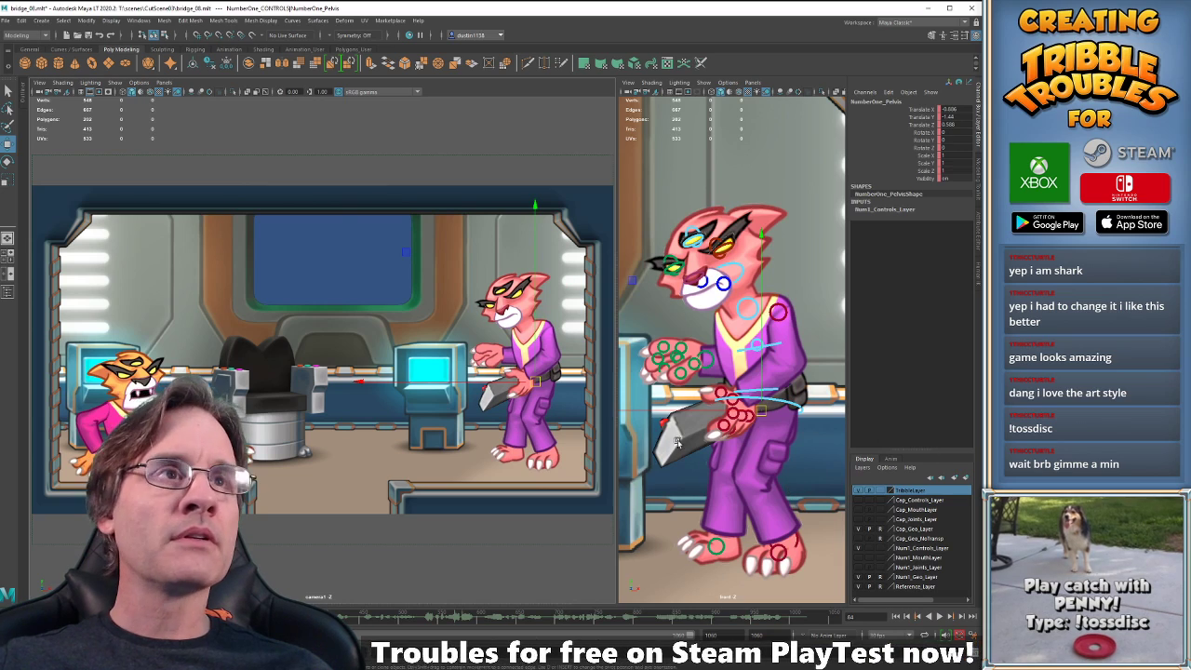
On the earlier pose with the tablet lowered, hide Num1_Geo_Layer to select the NumberOne_Hips_Left control, and show the layer again.
{"action": "key", "text": "comma"}
{"action": "key", "text": "comma"}
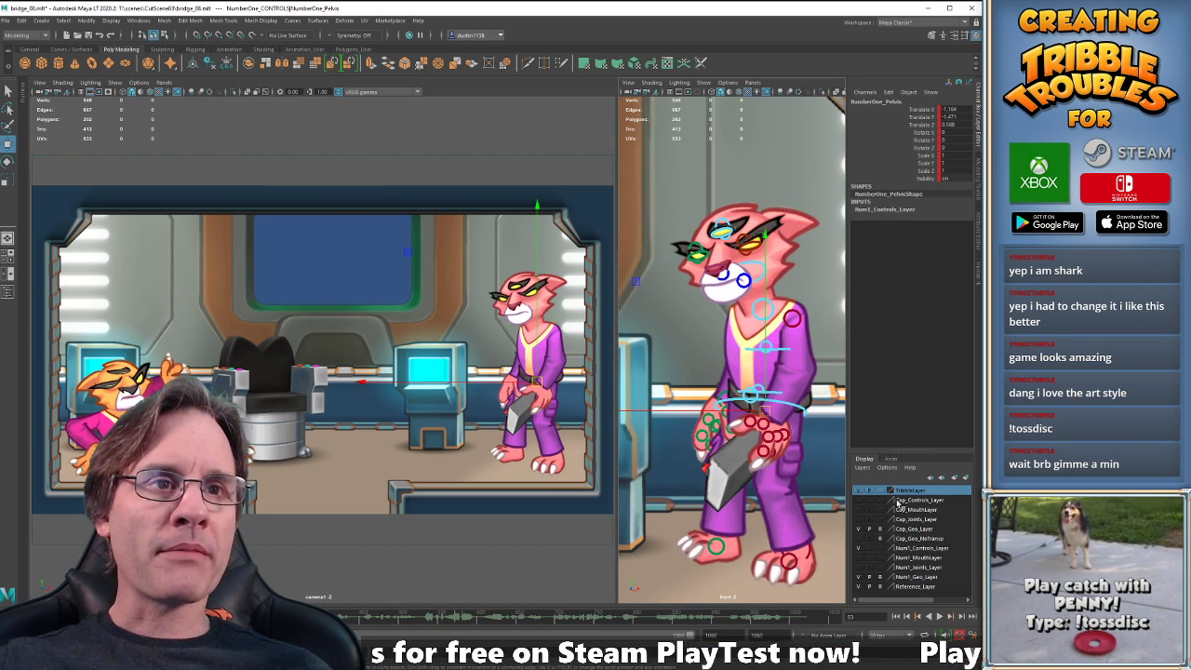
{"action": "left_click", "coordinate": [858, 577]}
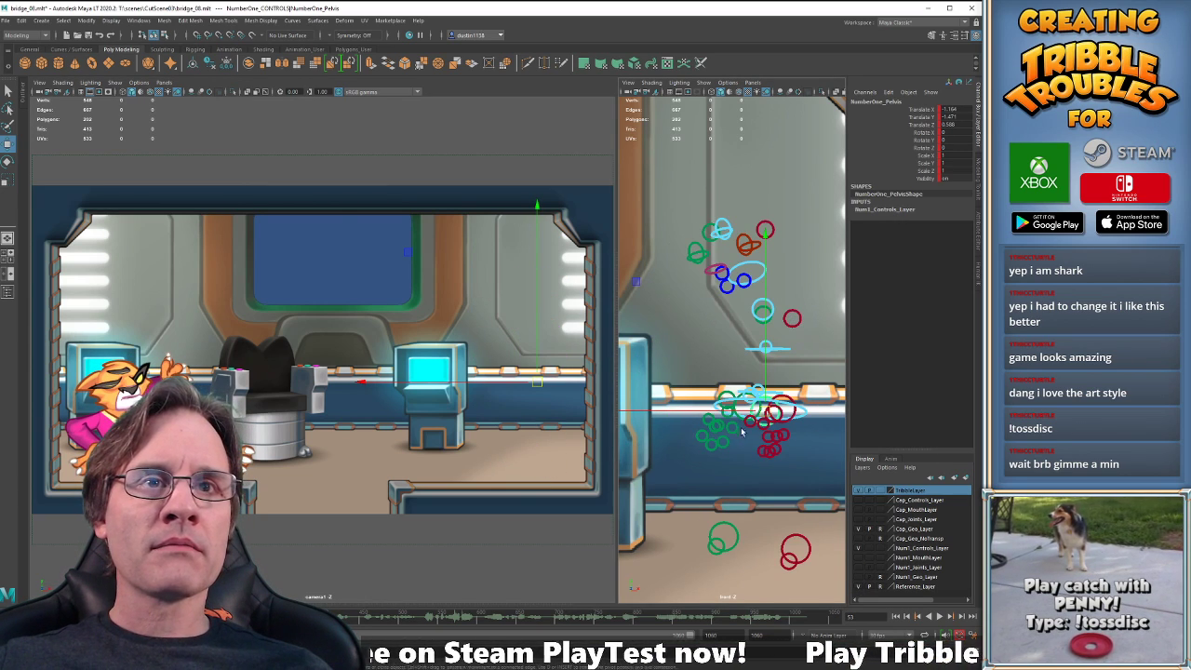
{"action": "left_click", "coordinate": [741, 422]}
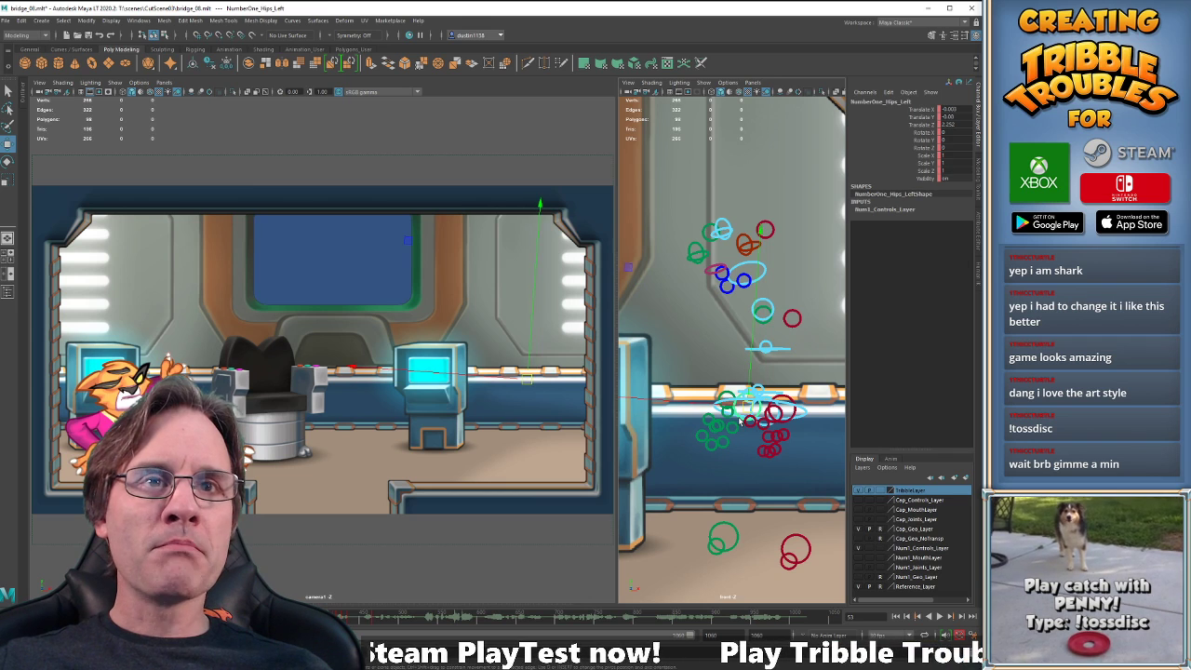
{"action": "left_click", "coordinate": [858, 577]}
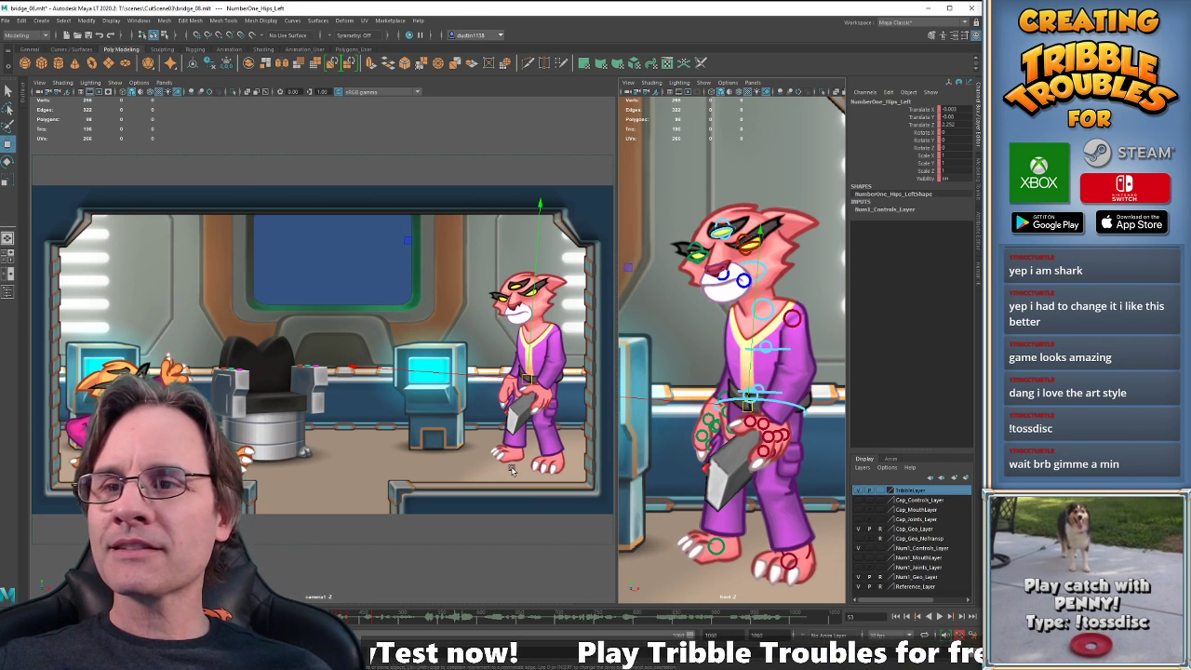
Key the NumberOne_Hips_Left control on the body poses marked by the COG keys, and play back the move into the tablet-reading pose.
{"action": "left_click", "coordinate": [796, 407]}
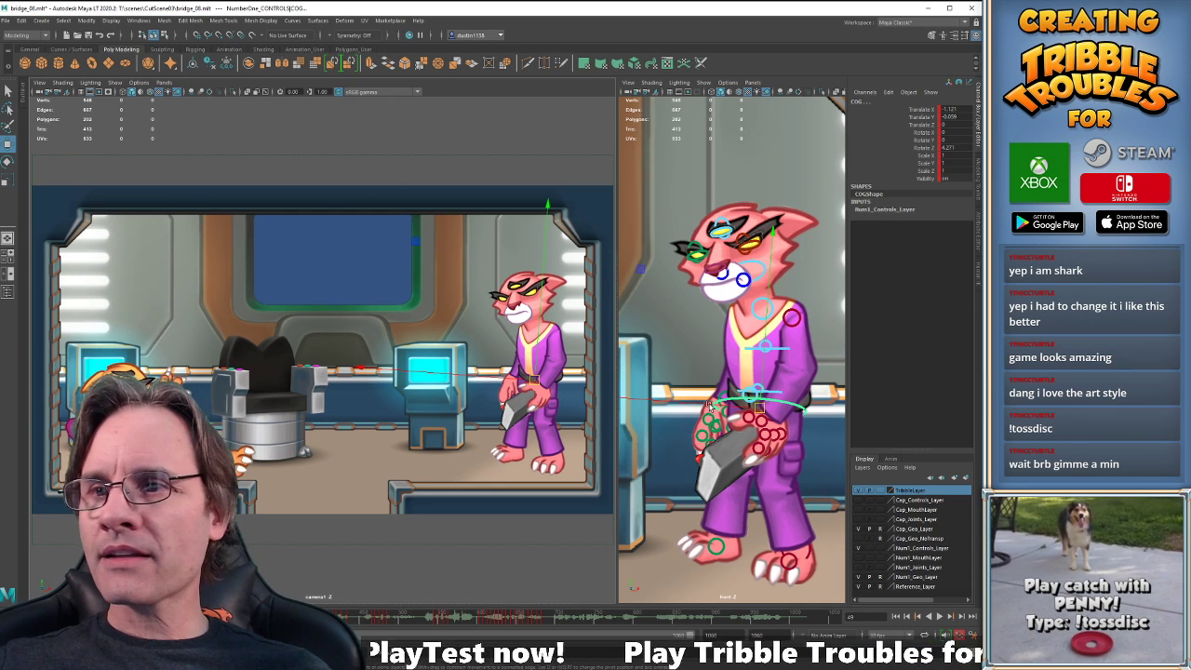
{"action": "left_click", "coordinate": [793, 406]}
{"action": "key", "text": "alt+v"}
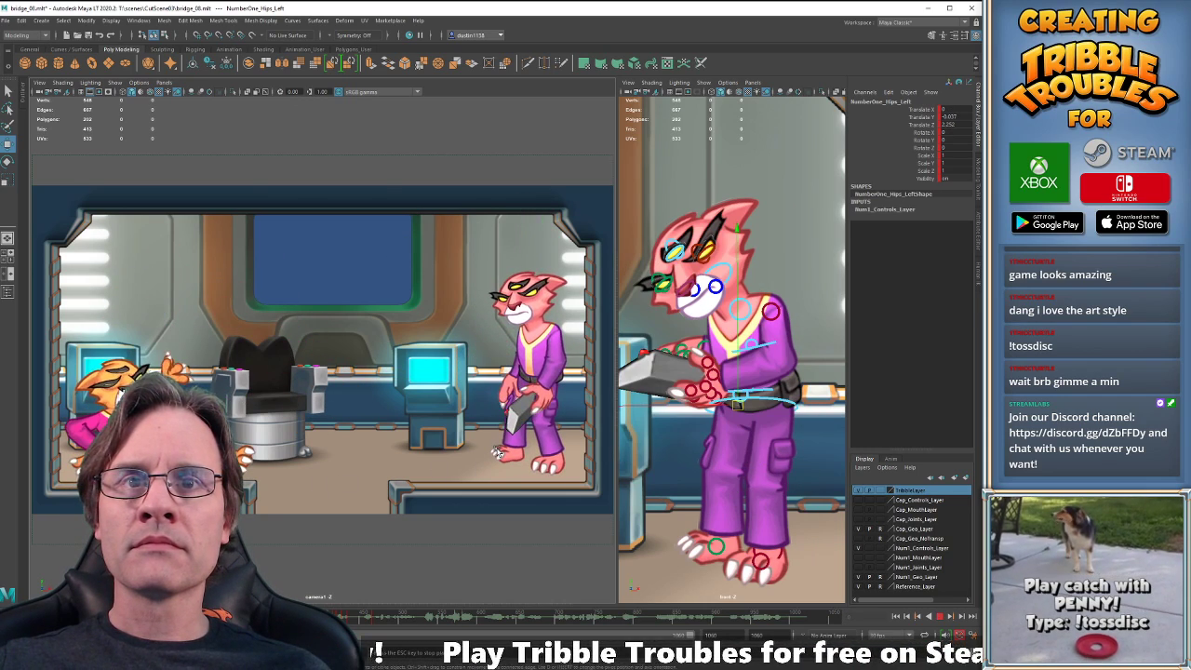
{"action": "key", "text": "Escape"}
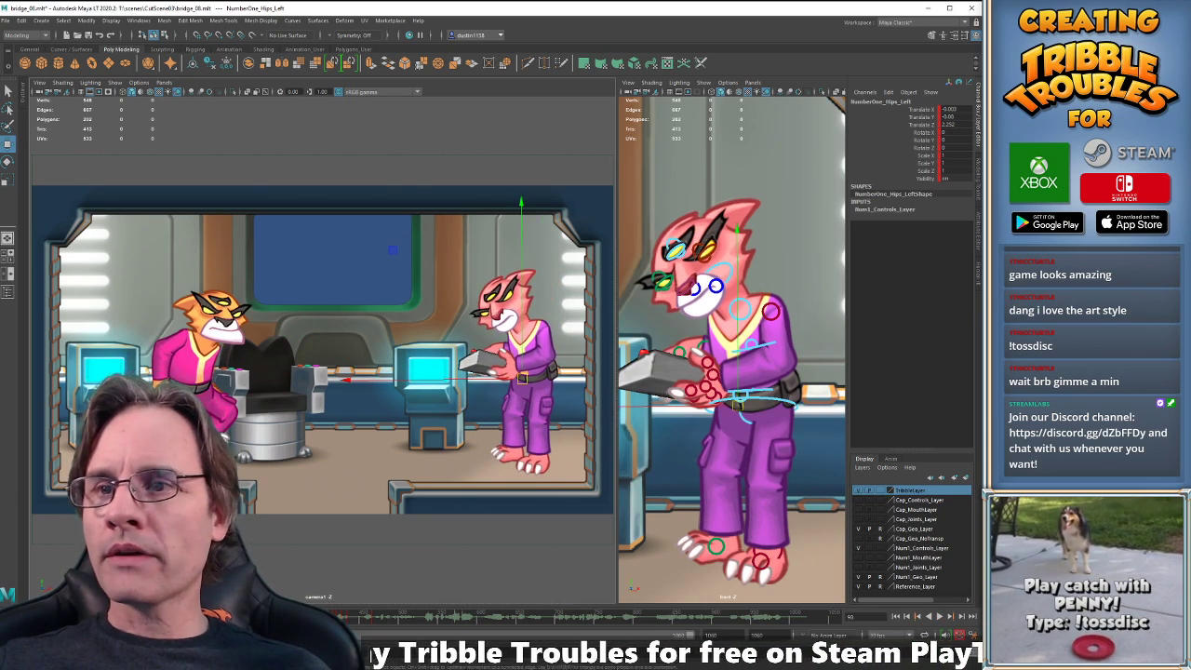
{"action": "key", "text": "alt+v"}
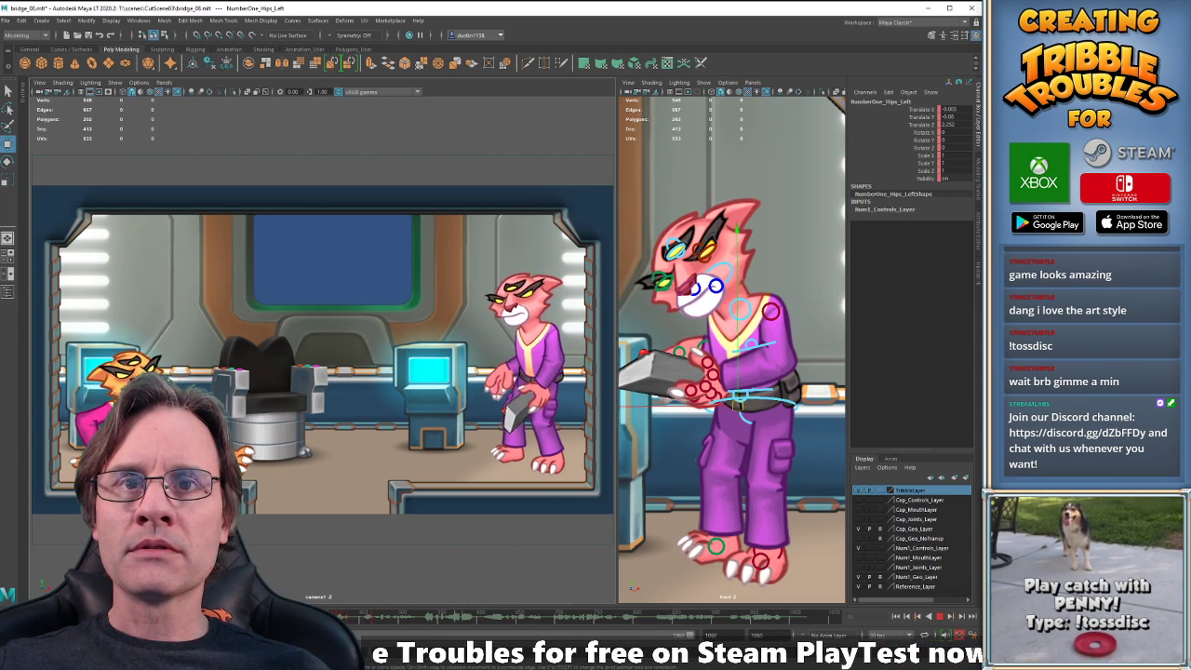
{"action": "key", "text": "Escape"}
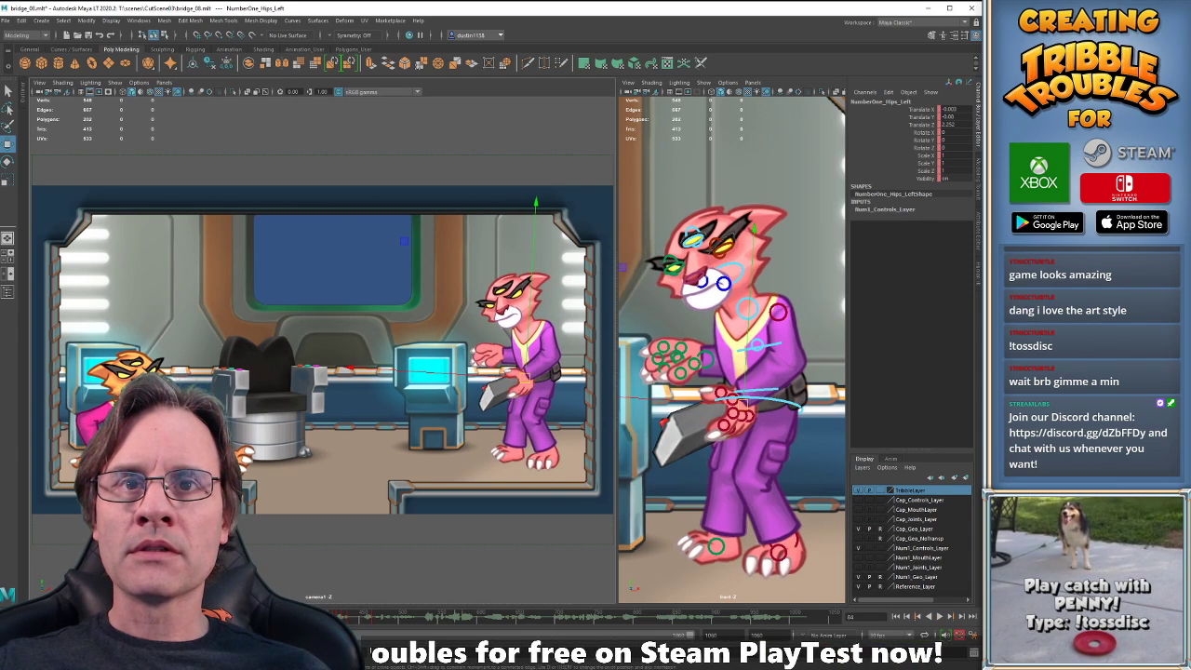
Lower the NumberOne_Hips_Left control slightly at the COG key where the tablet starts rising, and compare it with the neighbouring keys.
{"action": "left_click", "coordinate": [777, 401]}
{"action": "key", "text": "alt+v"}
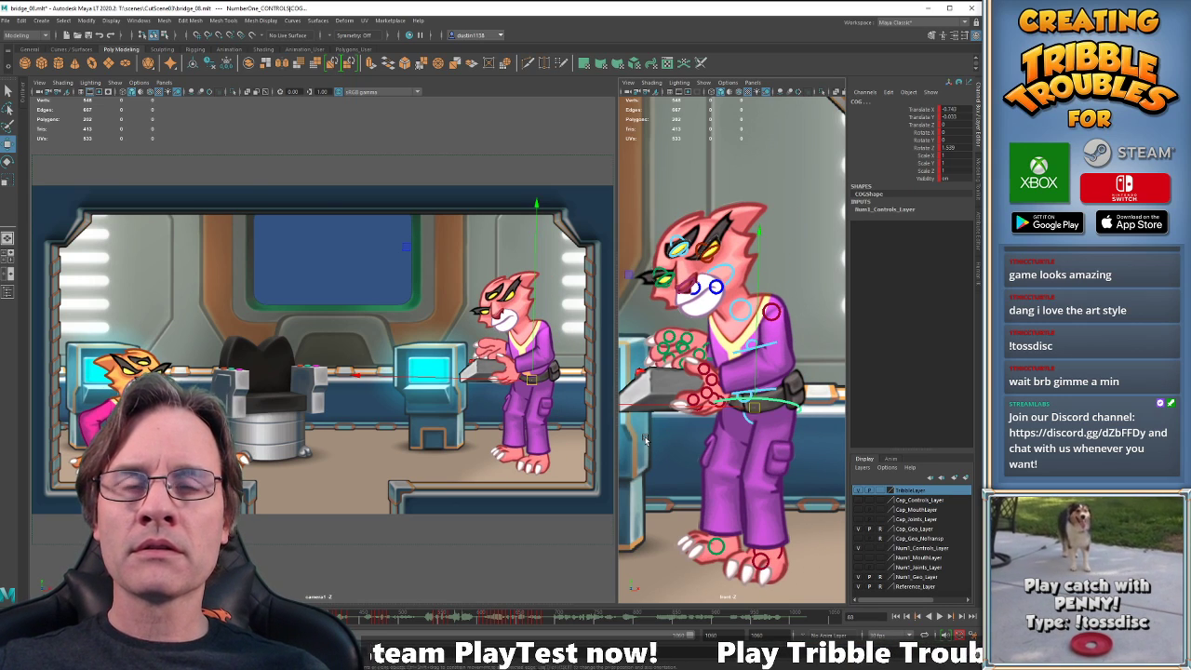
{"action": "left_click", "coordinate": [792, 405]}
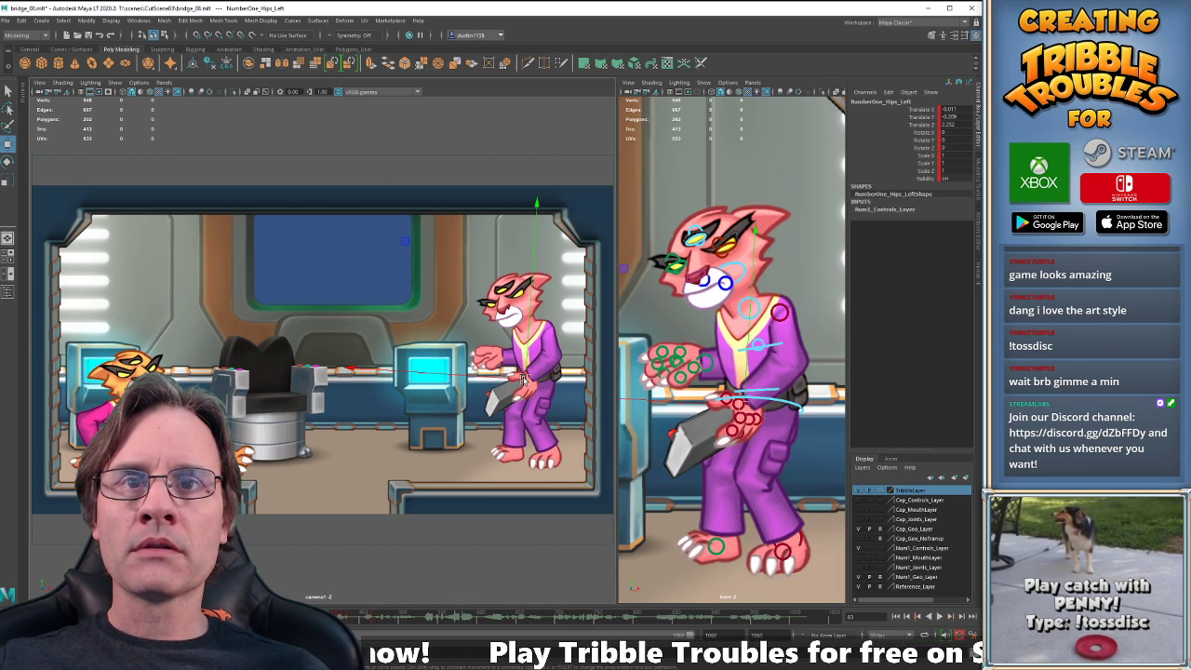
{"action": "key", "text": "comma"}
{"action": "key", "text": "period"}
{"action": "key", "text": "comma"}
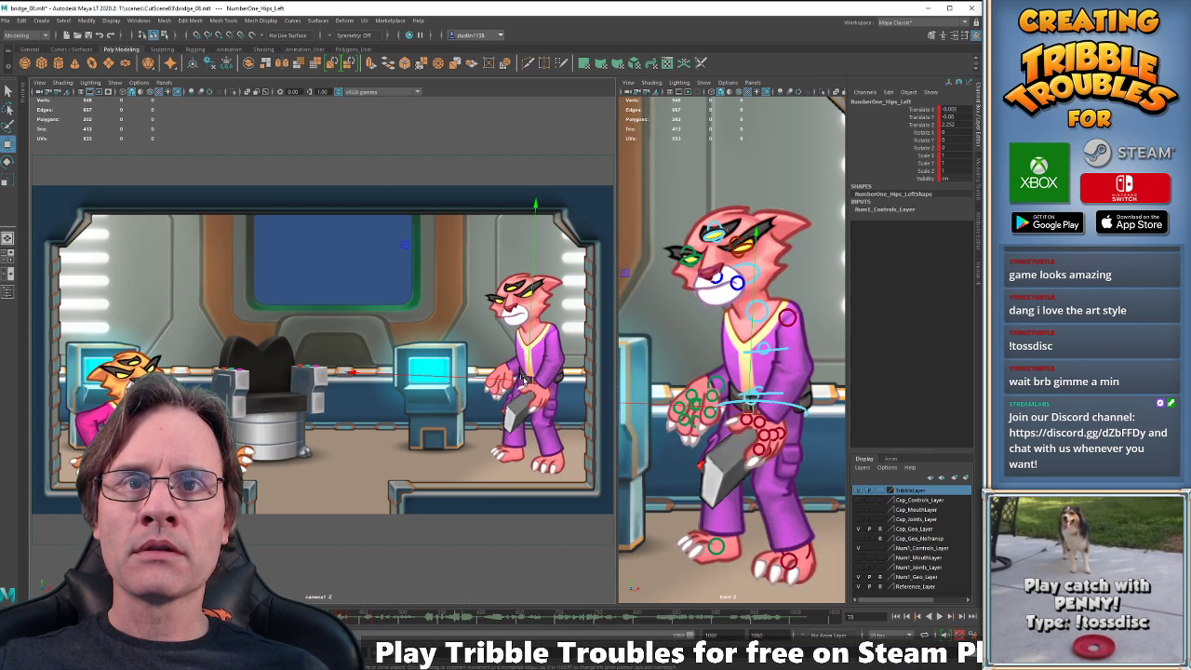
Step through the keys around the tablet lift and play the section back repeatedly to review the pink character's hip motion.
{"action": "key", "text": "period"}
{"action": "key", "text": "period"}
{"action": "key", "text": "comma"}
{"action": "key", "text": "period"}
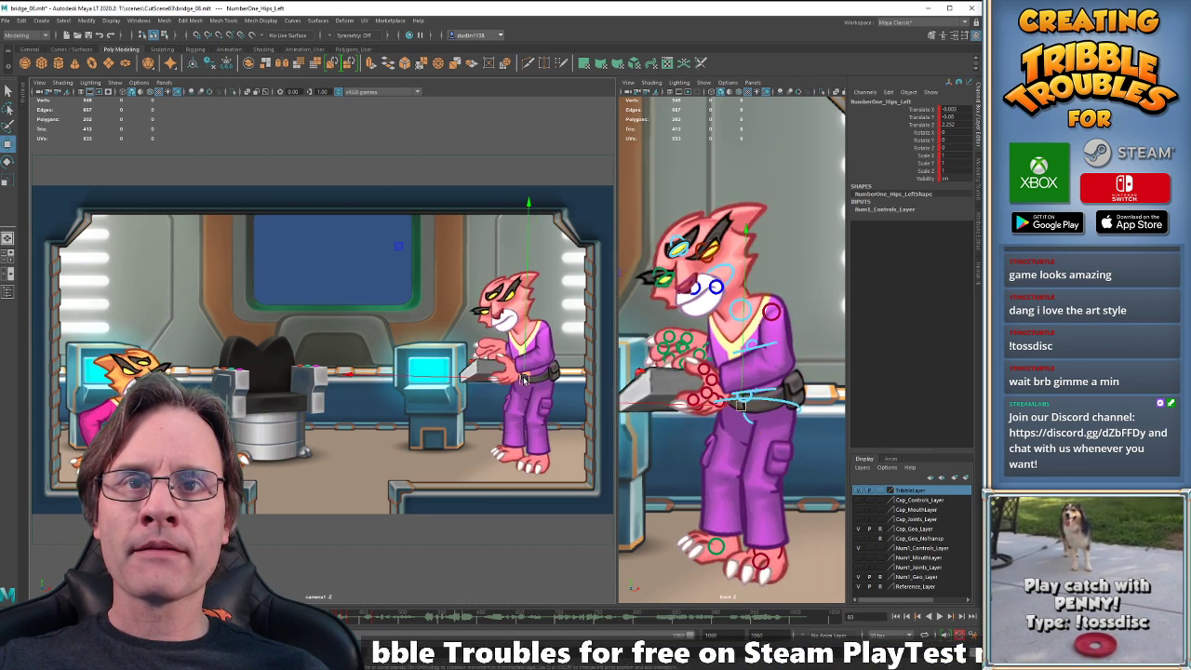
{"action": "key", "text": "period"}
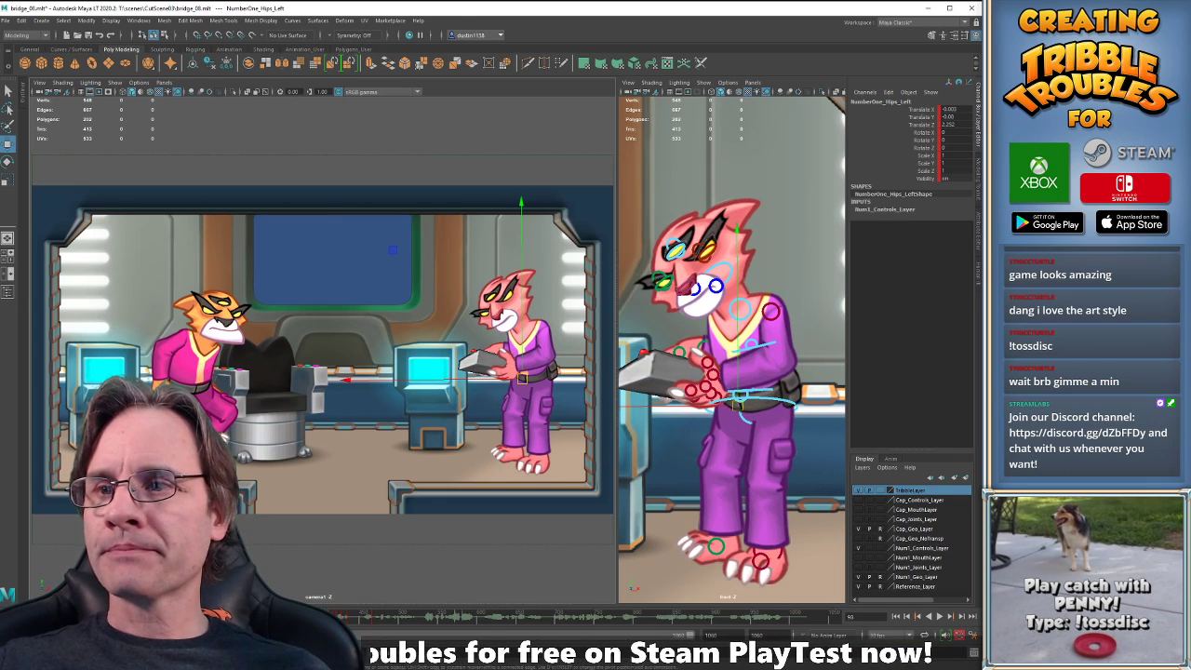
{"action": "key", "text": "alt+v"}
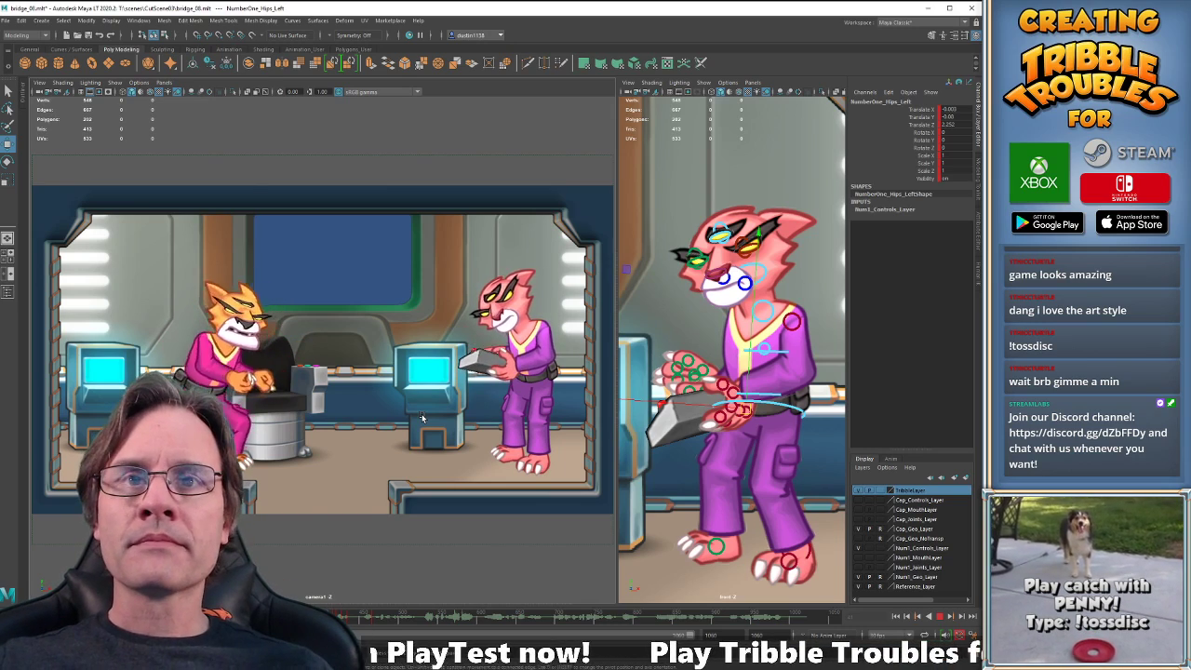
{"action": "key", "text": "alt+v"}
{"action": "key", "text": "alt+v"}
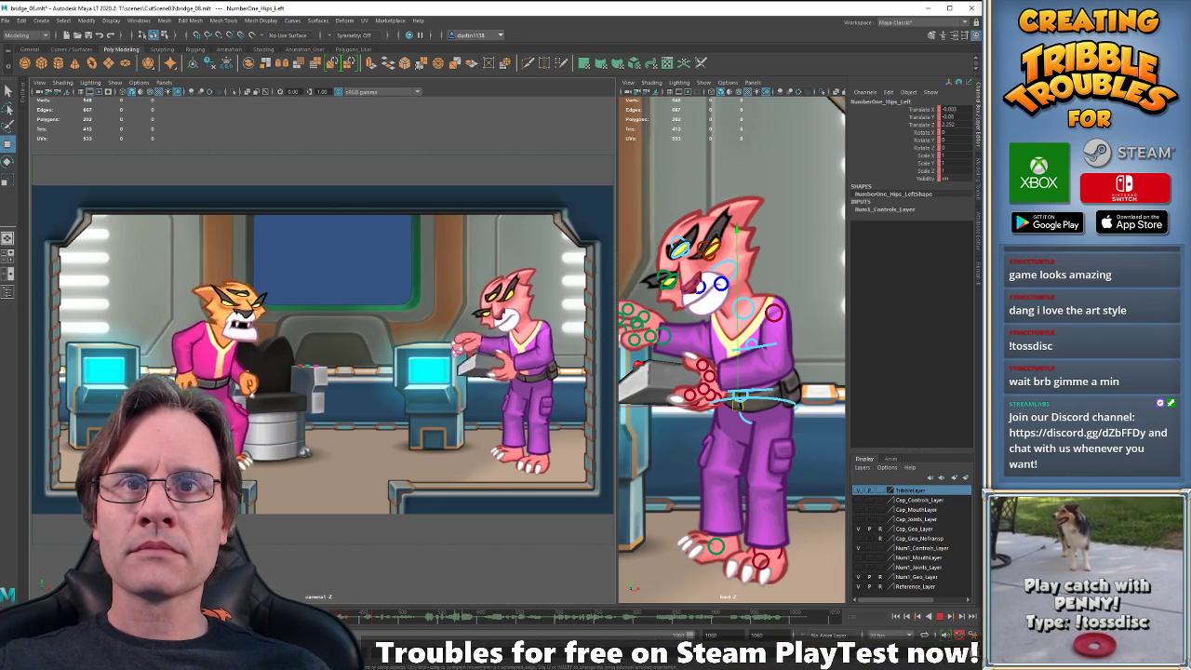
{"action": "key", "text": "Escape"}
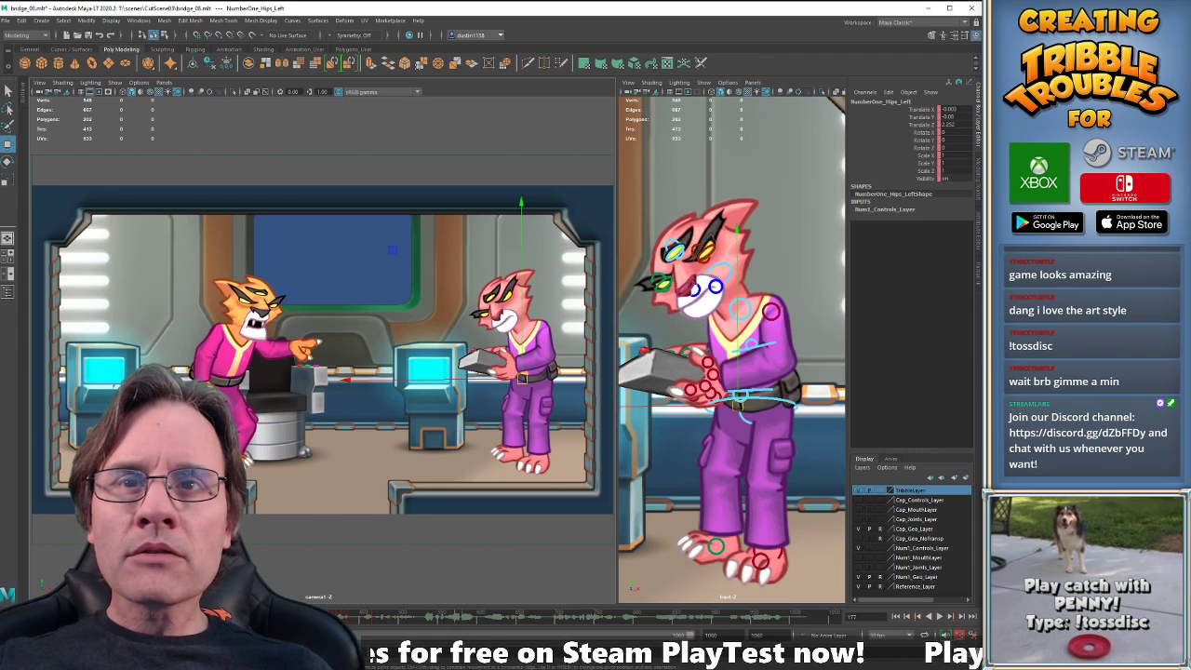
Turn off the timeline audio and play ahead to the pose where the orange character points and the tablet is lowered.
{"action": "right_click", "coordinate": [253, 613]}
{"action": "mouse_move", "coordinate": [350, 597]}
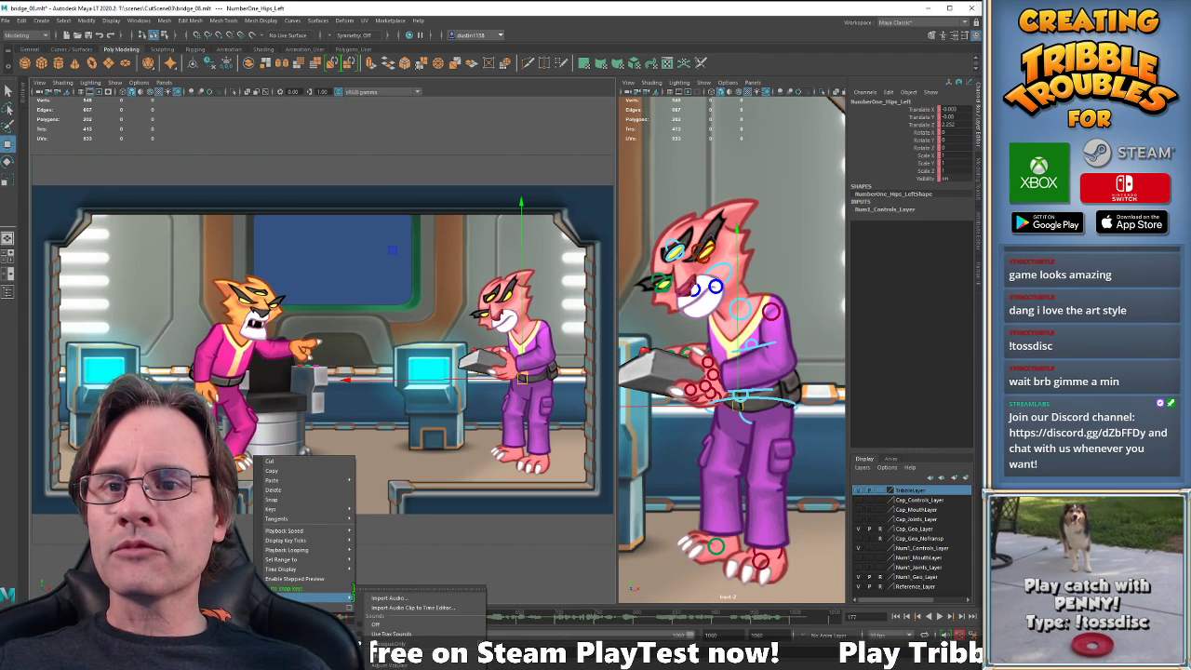
{"action": "left_click", "coordinate": [415, 627]}
{"action": "key", "text": "alt+v"}
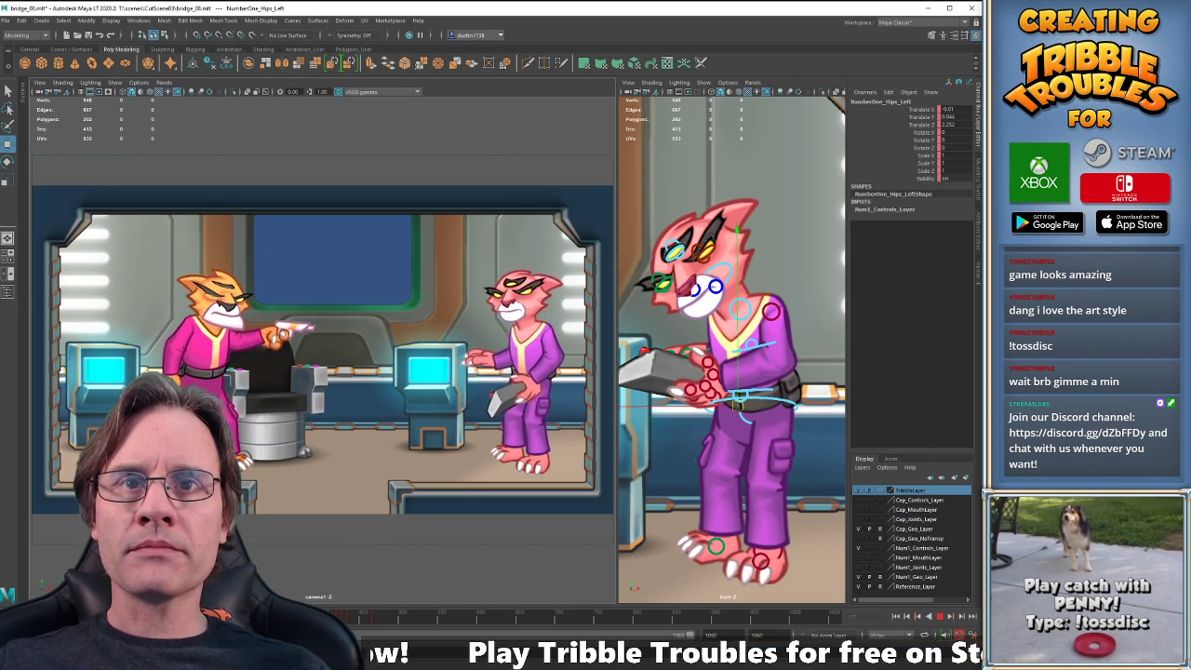
{"action": "key", "text": "alt+v"}
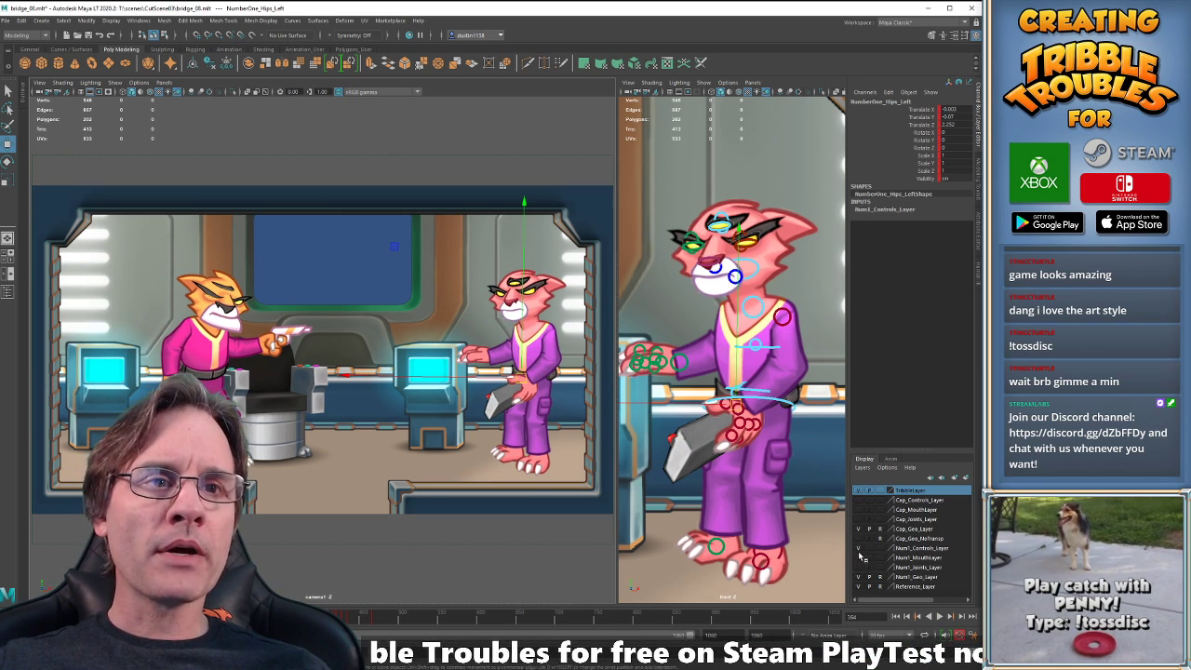
Undo a trial move of the NumberOne_Hips_Left control, and select the NumberOne_Pelvis control by temporarily hiding Num1_Geo_Layer.
{"action": "left_click_drag", "start_coordinate": [737, 404], "coordinate": [718, 433]}
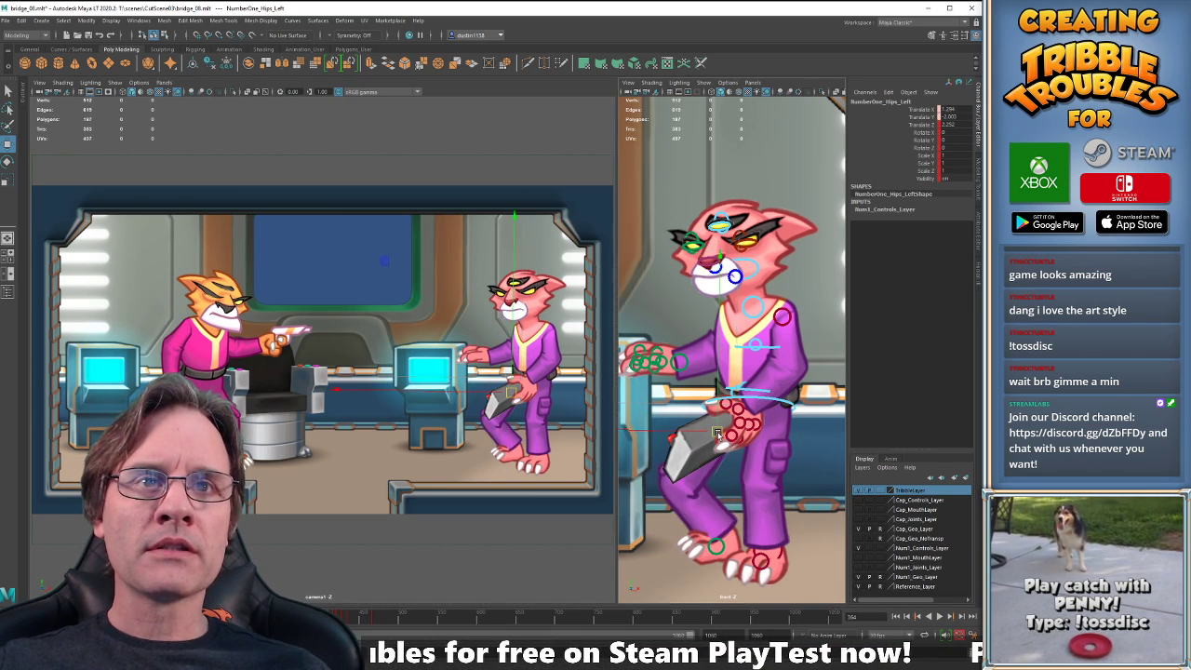
{"action": "key", "text": "ctrl+z"}
{"action": "left_click", "coordinate": [858, 577]}
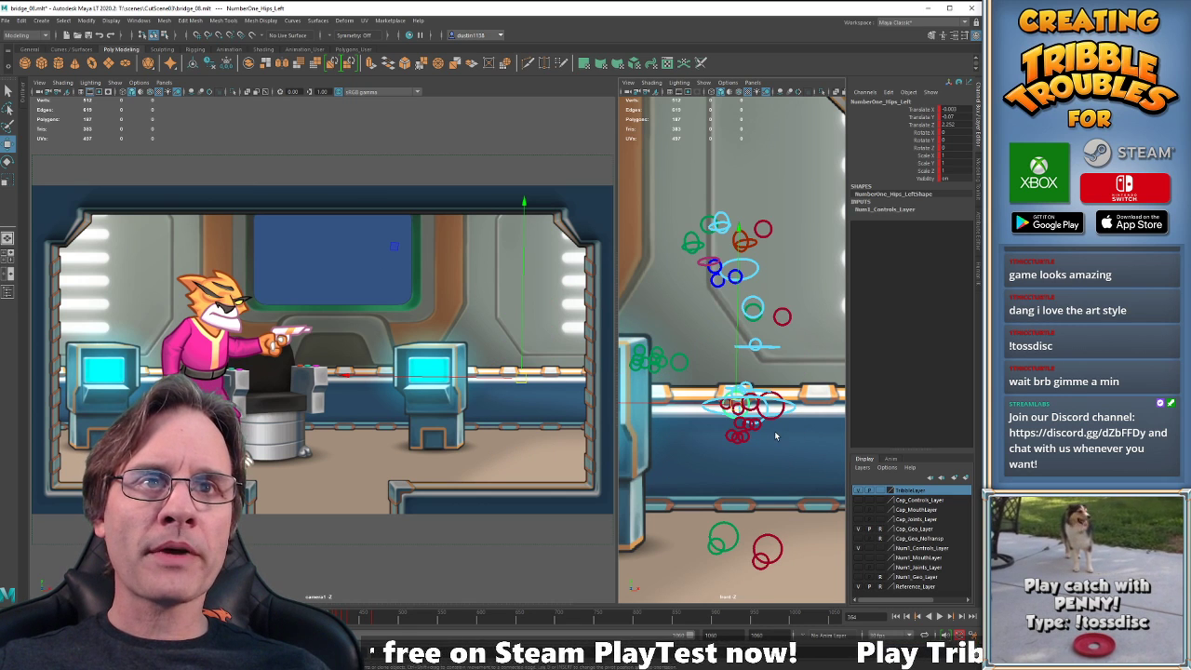
{"action": "left_click", "coordinate": [775, 434]}
{"action": "left_click", "coordinate": [767, 408]}
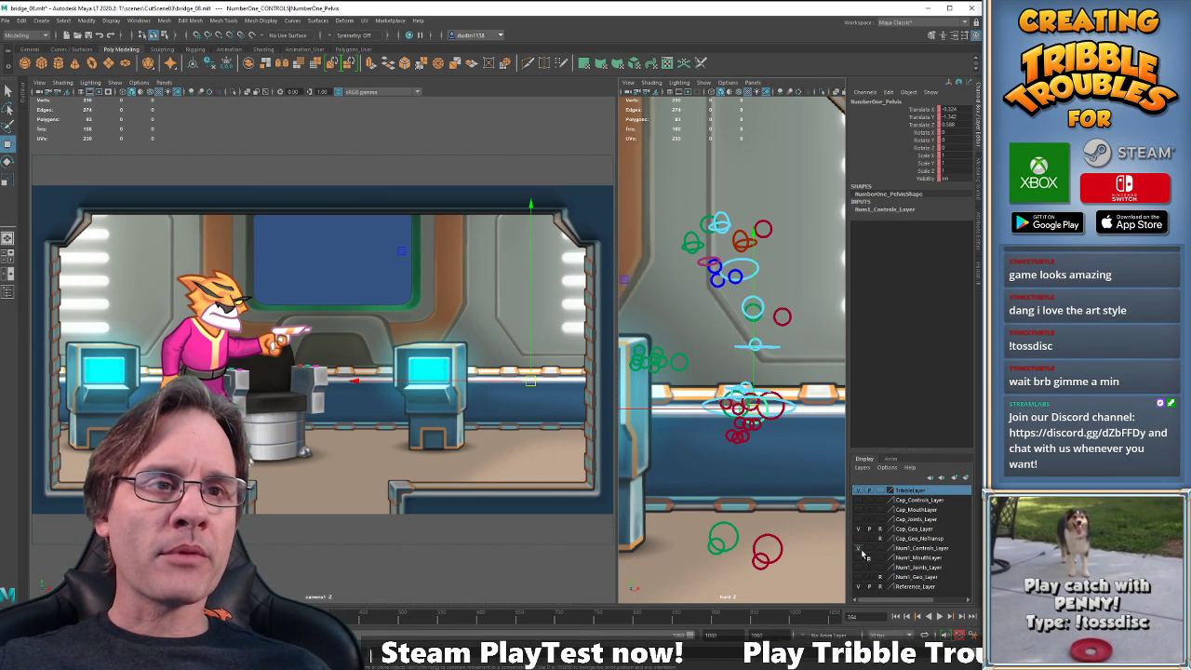
{"action": "left_click", "coordinate": [858, 577]}
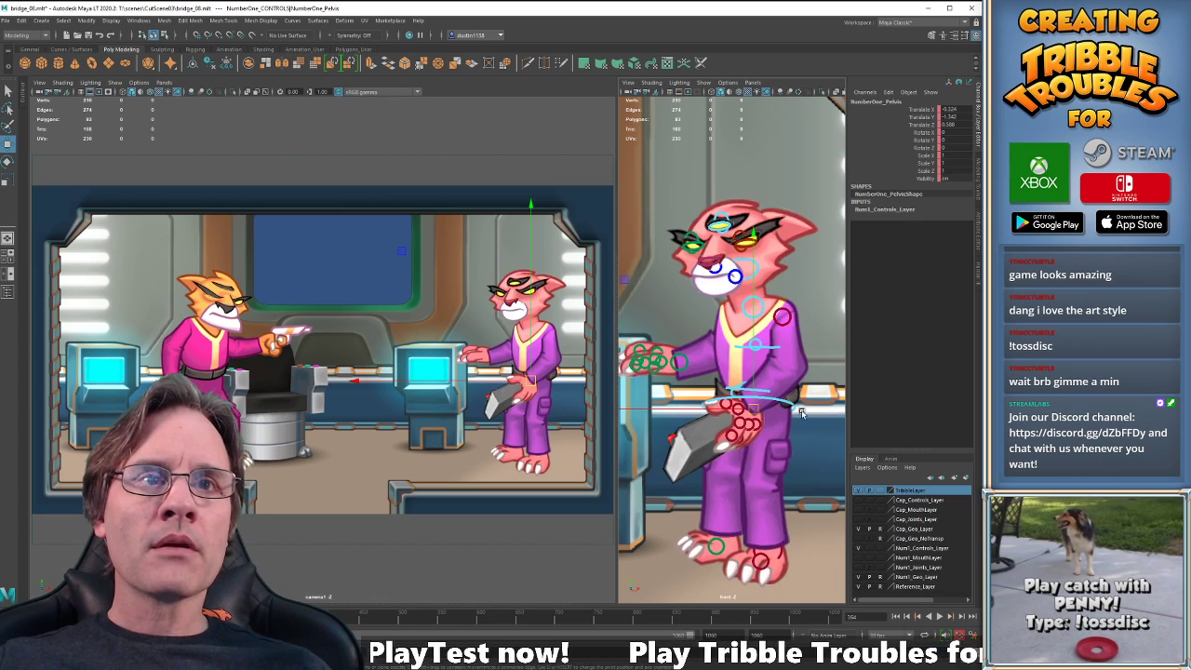
Select the pink character's COG control and step through its keys up to the backward-leaning pose with the raised hand.
{"action": "left_click", "coordinate": [790, 404]}
{"action": "middle_click", "coordinate": [526, 425]}
{"action": "key", "text": "period"}
{"action": "key", "text": "period"}
{"action": "key", "text": "period"}
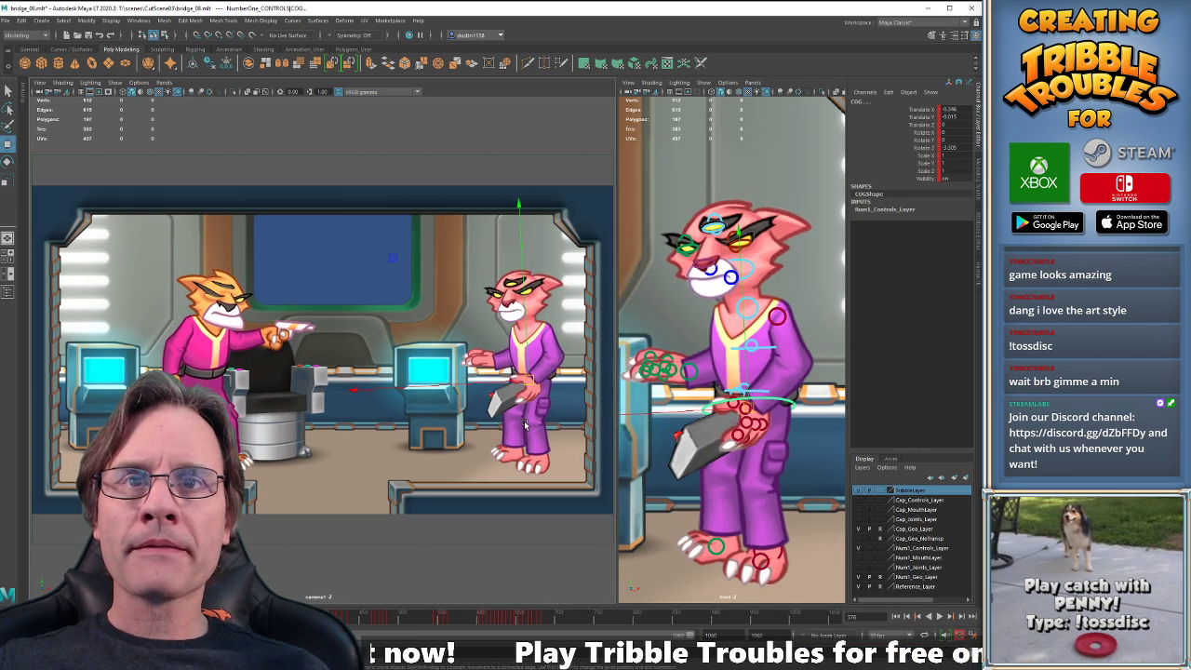
{"action": "key", "text": "period"}
{"action": "key", "text": "period"}
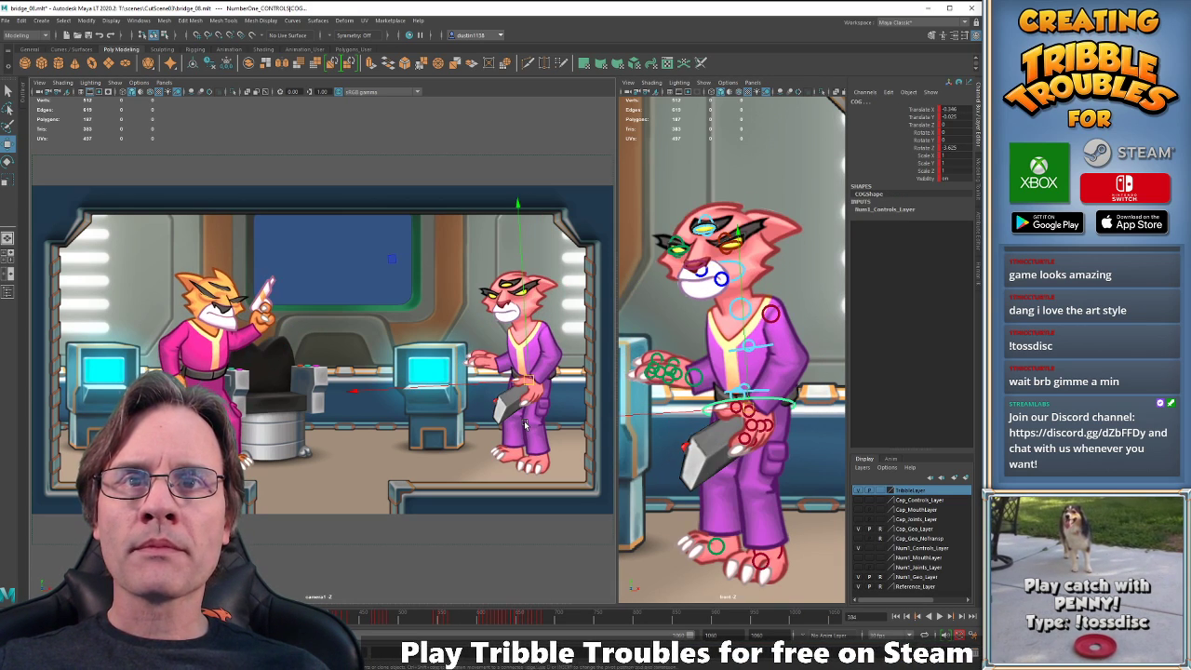
{"action": "key", "text": "period"}
{"action": "key", "text": "period"}
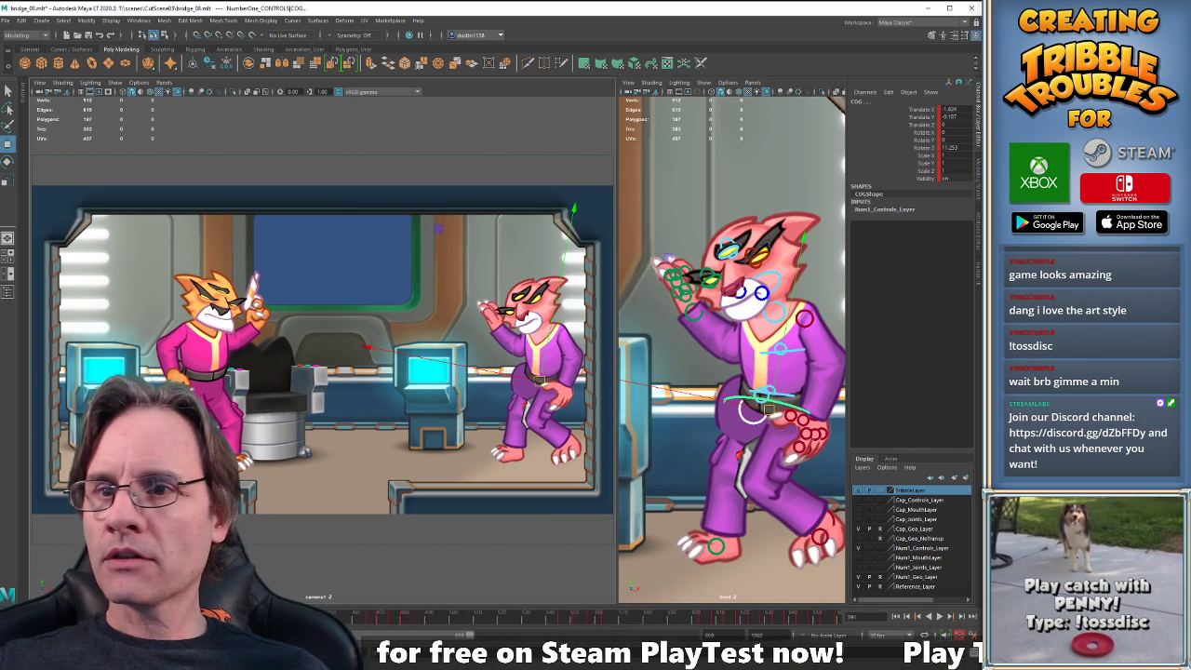
Shorten the visible timeline range and step through the COG keys of the backward lean up to frame 400.
{"action": "left_click_drag", "start_coordinate": [470, 637], "coordinate": [370, 642]}
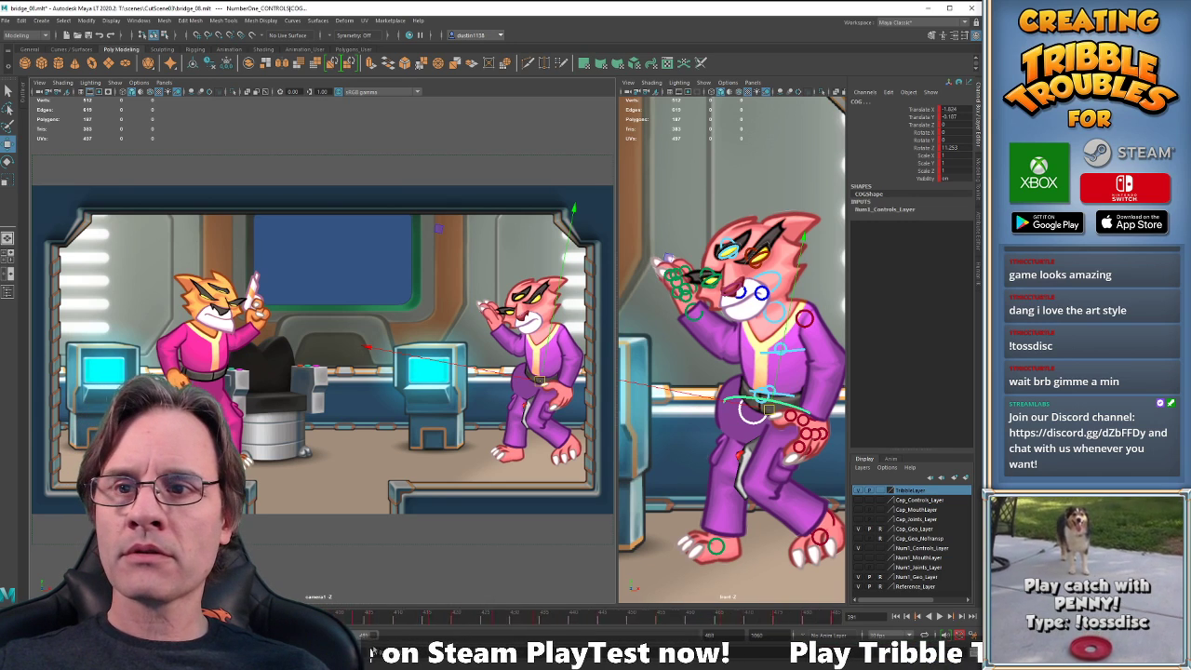
{"action": "key", "text": "comma"}
{"action": "key", "text": "comma"}
{"action": "key", "text": "comma"}
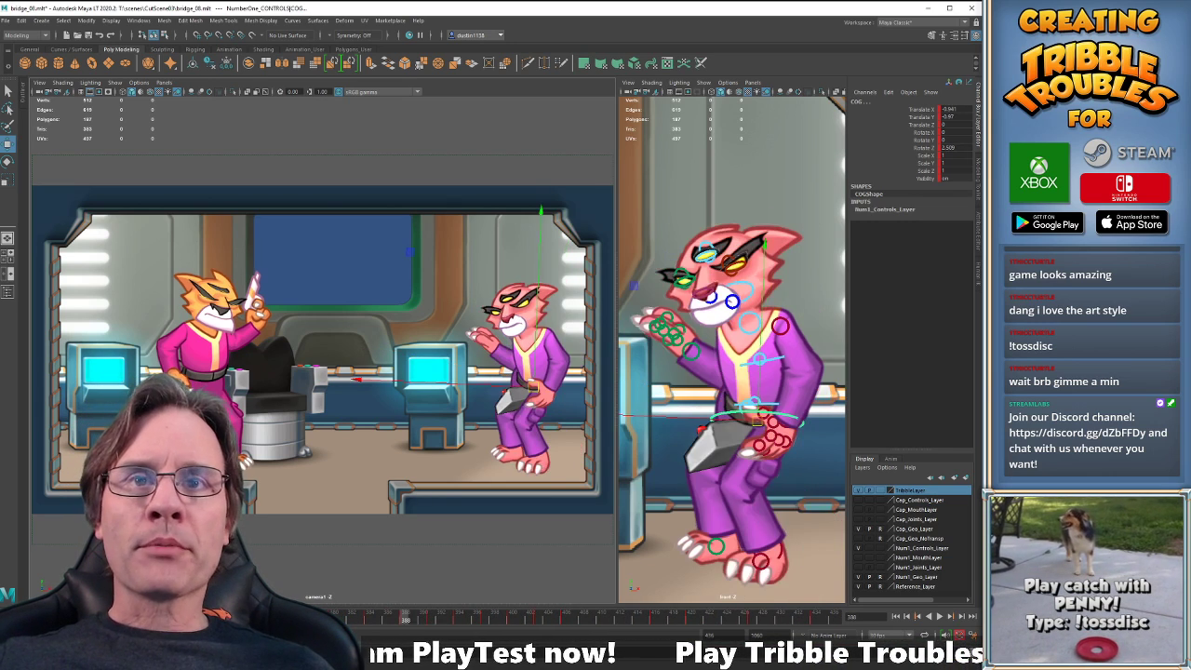
{"action": "key", "text": "period"}
{"action": "key", "text": "period"}
{"action": "key", "text": "period"}
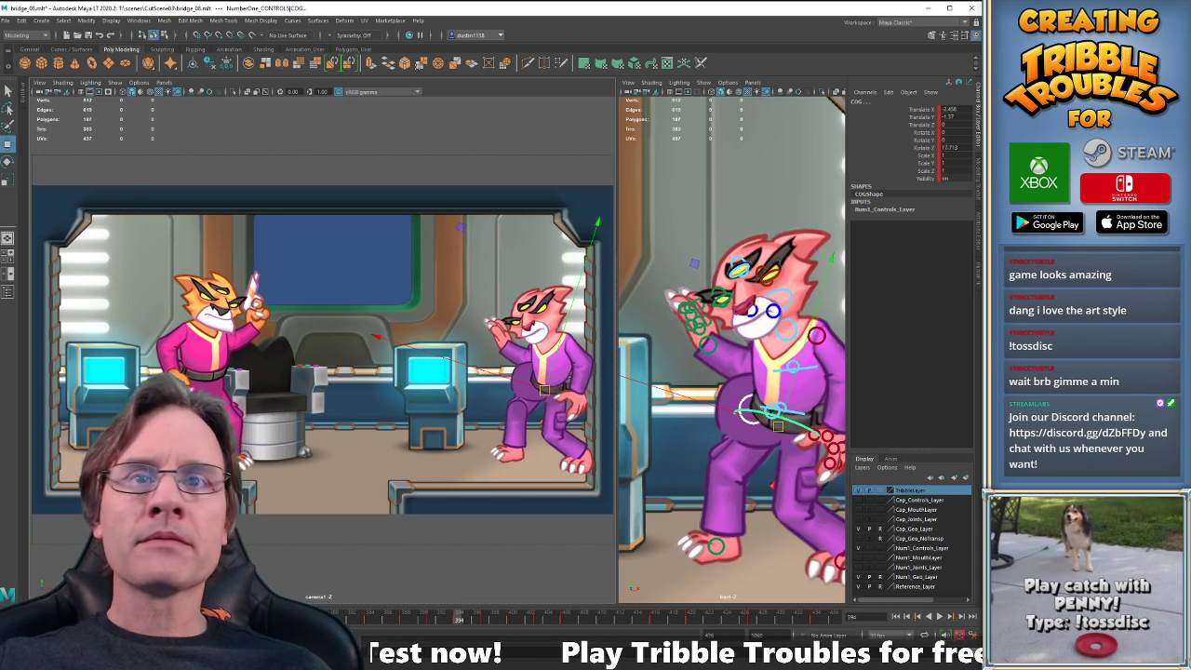
{"action": "key", "text": "period"}
{"action": "key", "text": "period"}
{"action": "key", "text": "period"}
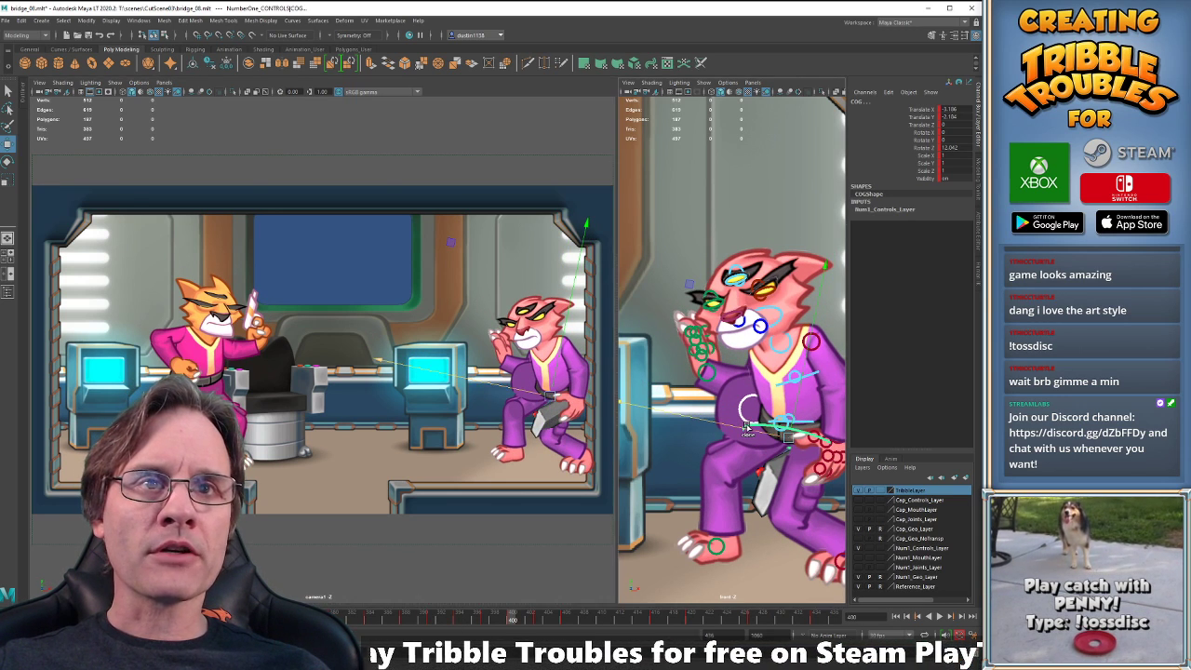
Key the NumberOne_Pelvis control at frame 384, and lower it at frame 388 to Translate X -0.97 and Translate Y -2.44.
{"action": "left_click", "coordinate": [806, 437]}
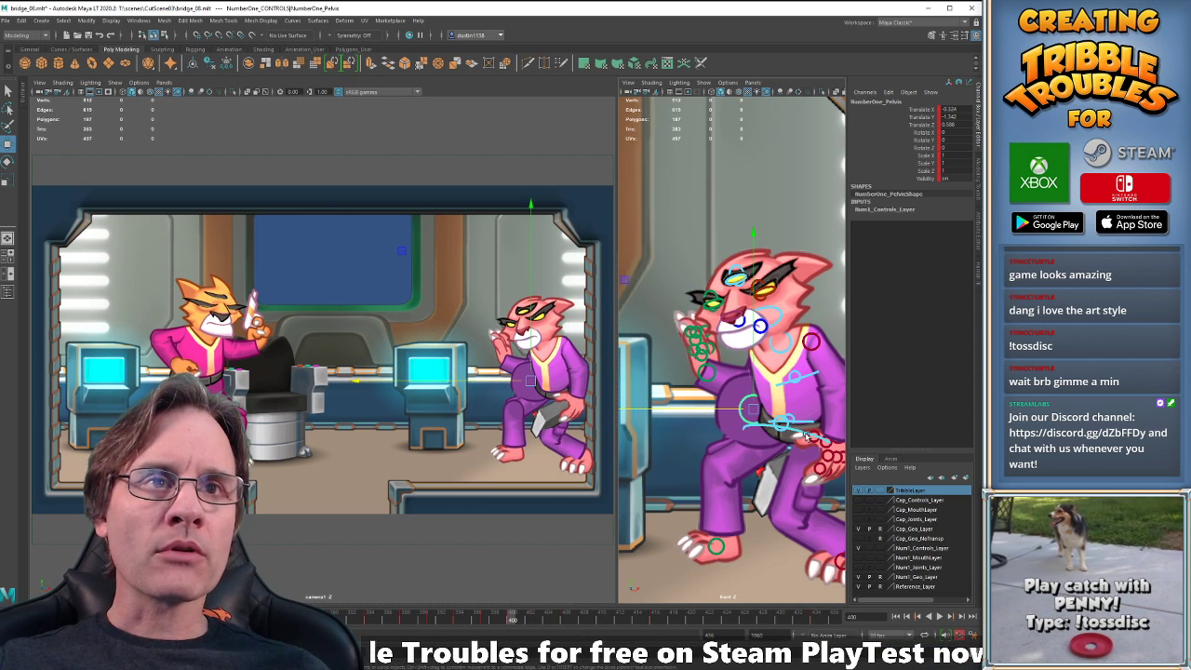
{"action": "left_click", "coordinate": [368, 621]}
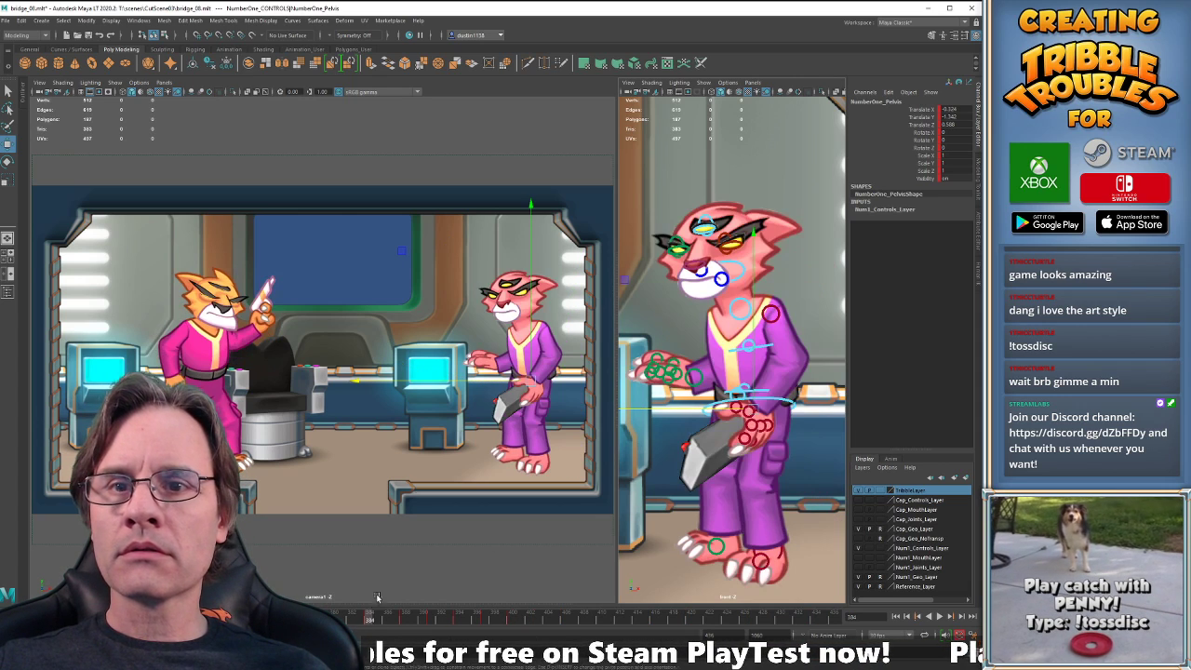
{"action": "key", "text": "period"}
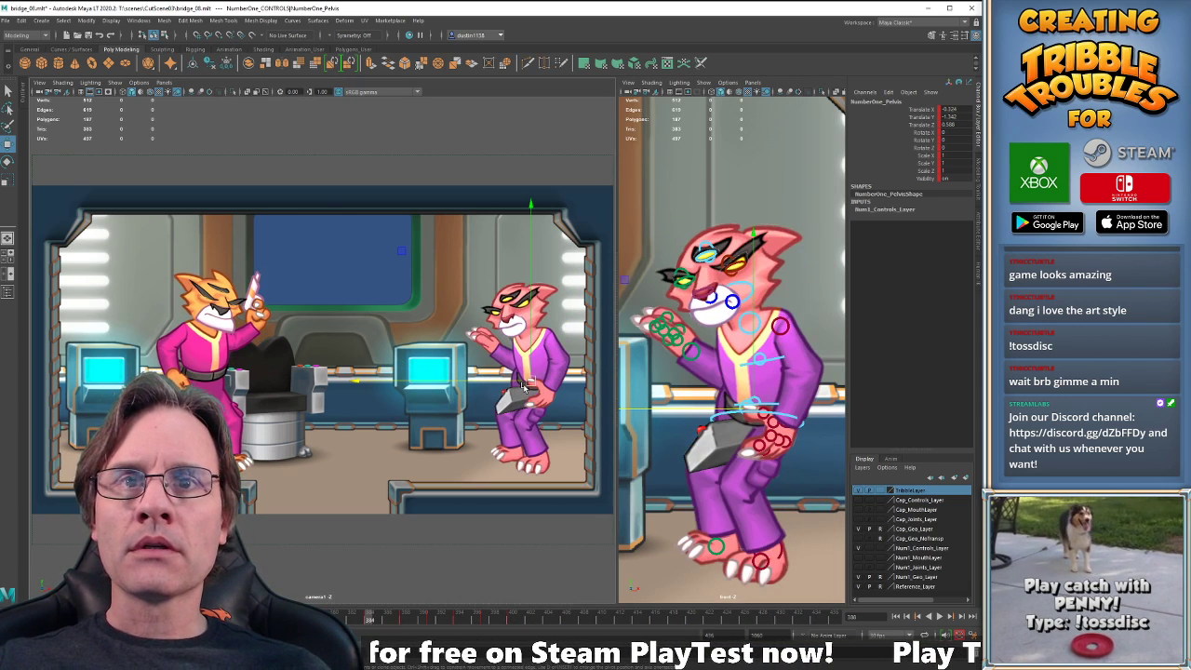
{"action": "key", "text": "comma"}
{"action": "key", "text": "period"}
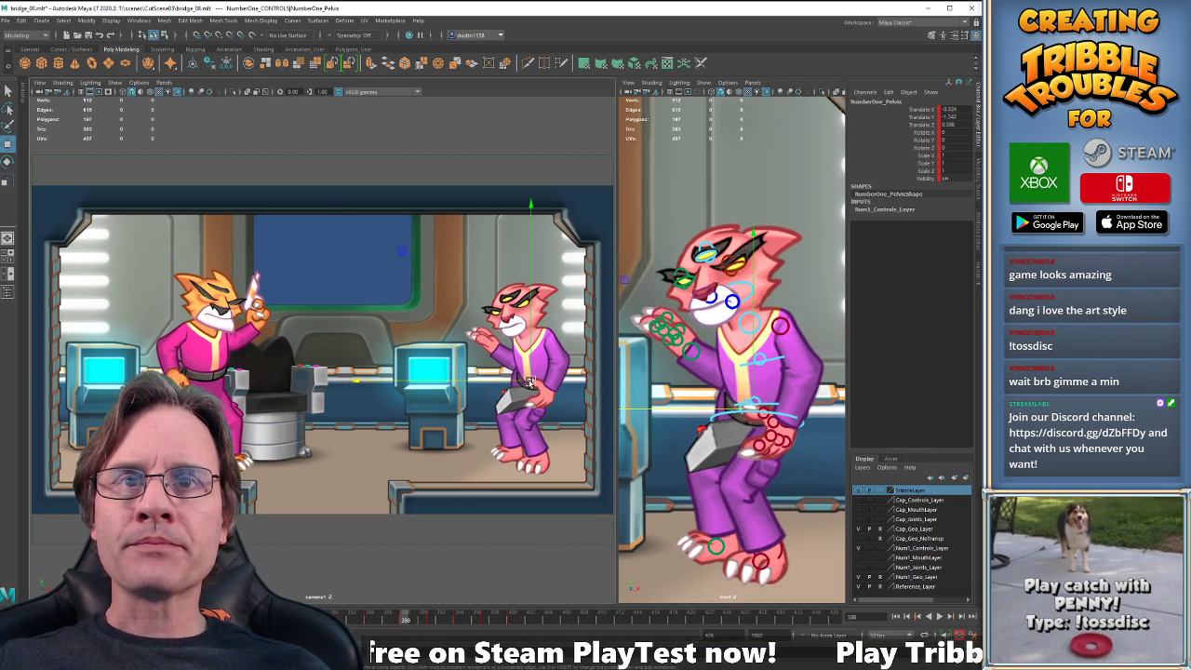
{"action": "key", "text": "comma"}
{"action": "key", "text": "period"}
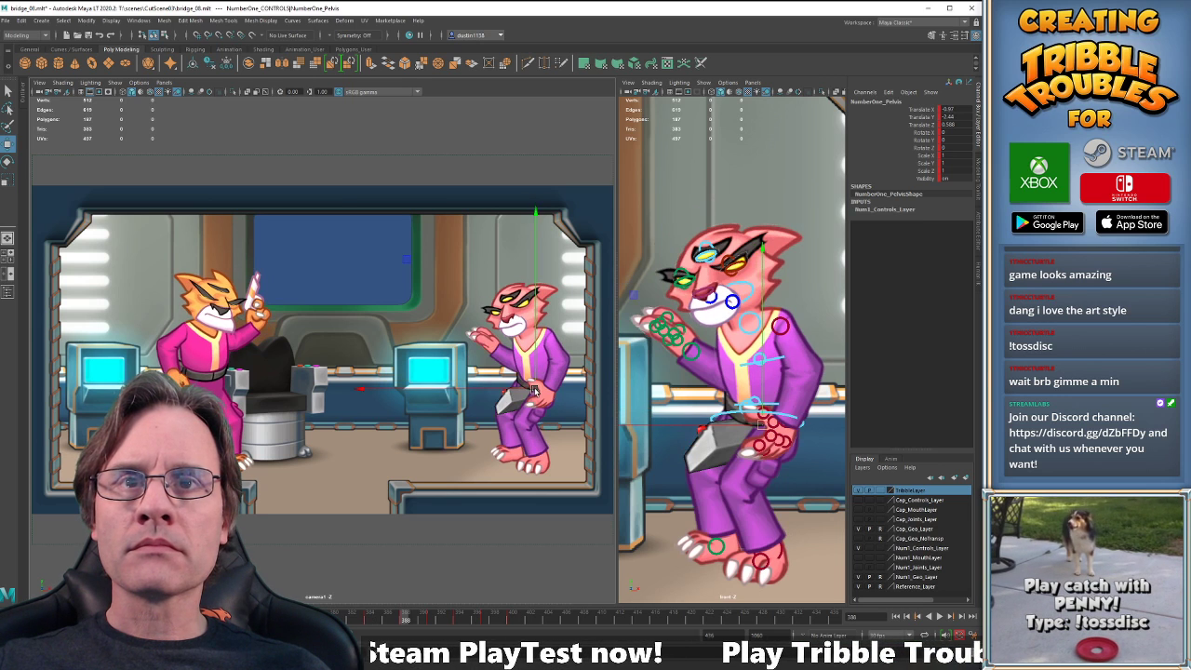
At frame 391, move the pelvis control to Translate X -1.357, Y -2.763, rotate it about 24.4 in Z, and compare neighbouring keys.
{"action": "key", "text": "alt+v"}
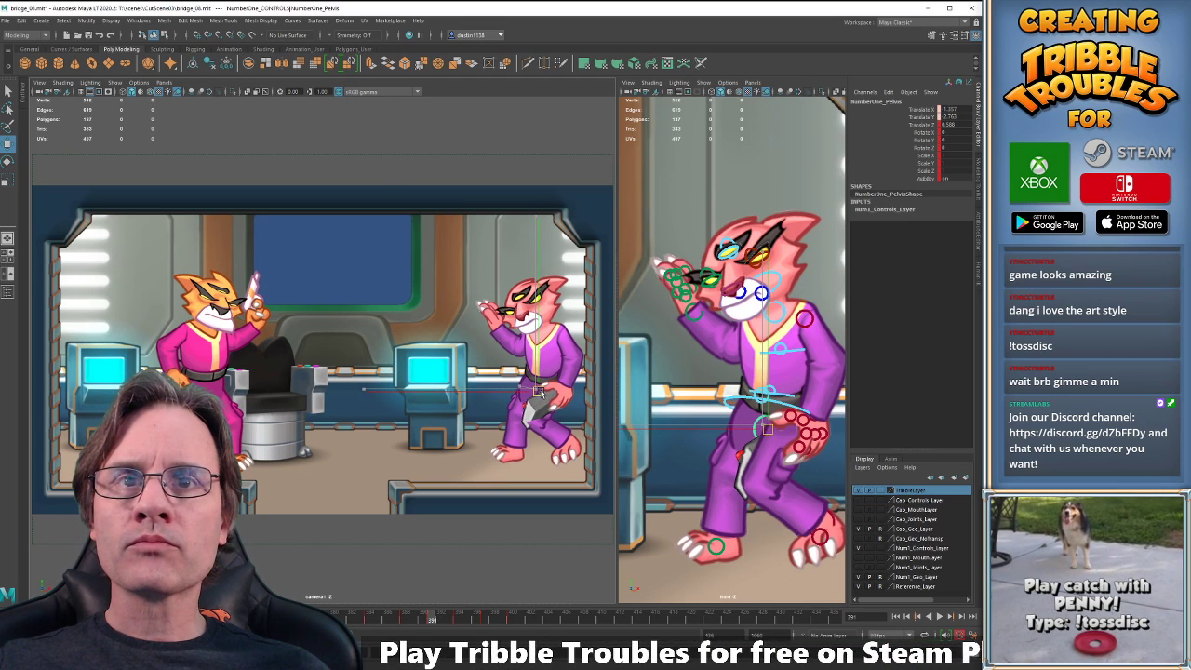
{"action": "key", "text": "e"}
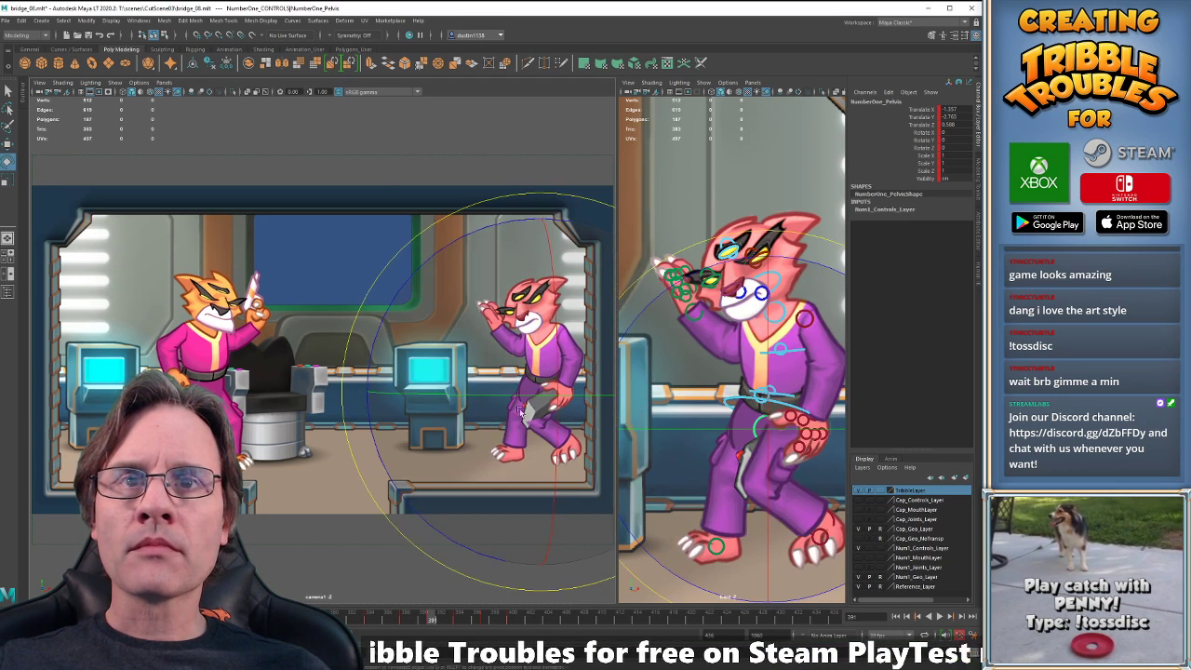
{"action": "left_click_drag", "start_coordinate": [374, 321], "coordinate": [461, 256]}
{"action": "key", "text": "comma"}
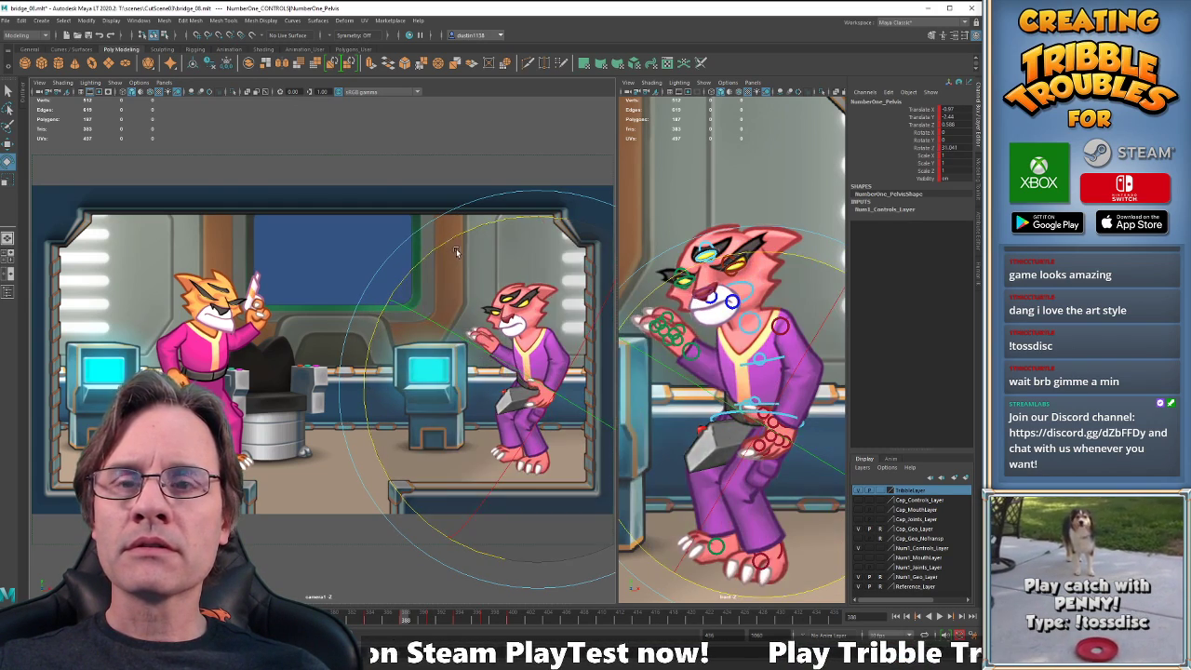
{"action": "key", "text": "comma"}
{"action": "key", "text": "period"}
{"action": "key", "text": "period"}
{"action": "key", "text": "period"}
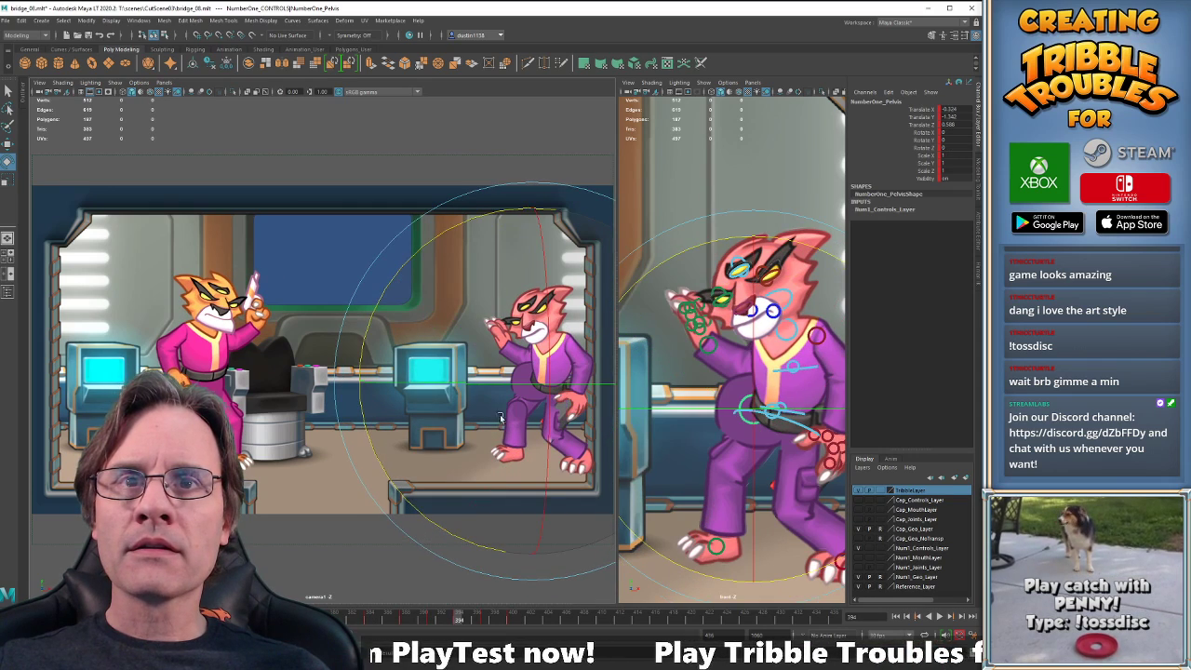
Carry the rotated pelvis pose over to frame 394 and shift the control to Translate X -2.326 and Translate Y -3.344.
{"action": "key", "text": "w"}
{"action": "key", "text": "comma"}
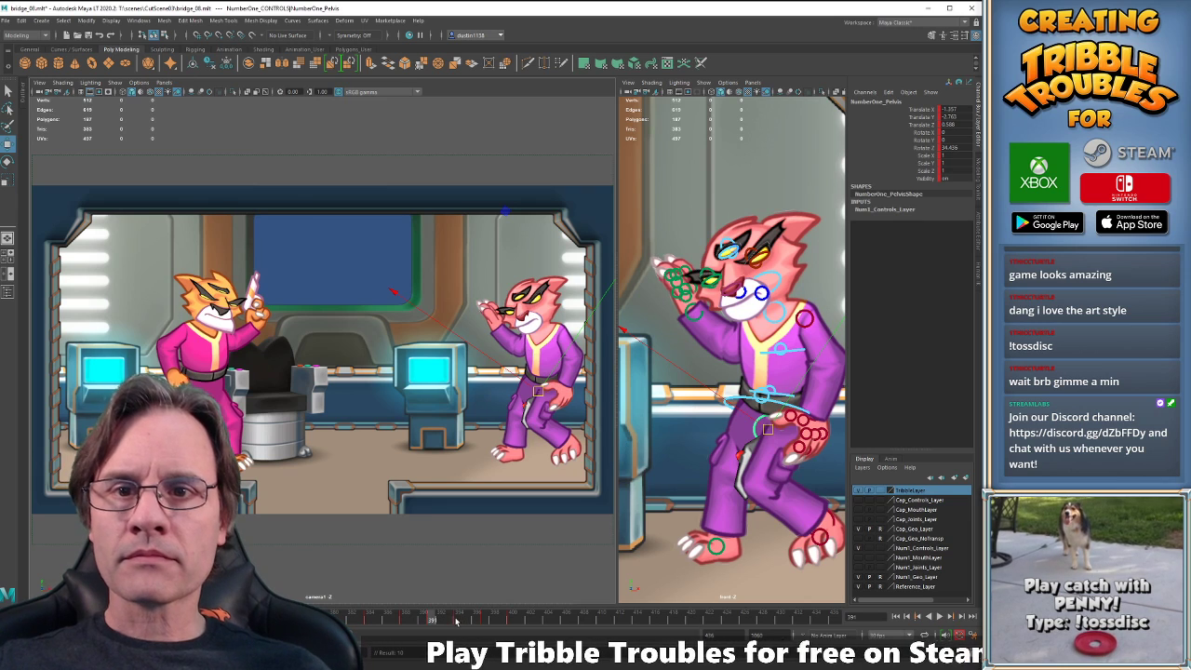
{"action": "key", "text": "comma"}
{"action": "left_click_drag", "start_coordinate": [540, 390], "coordinate": [486, 462]}
{"action": "key", "text": "comma"}
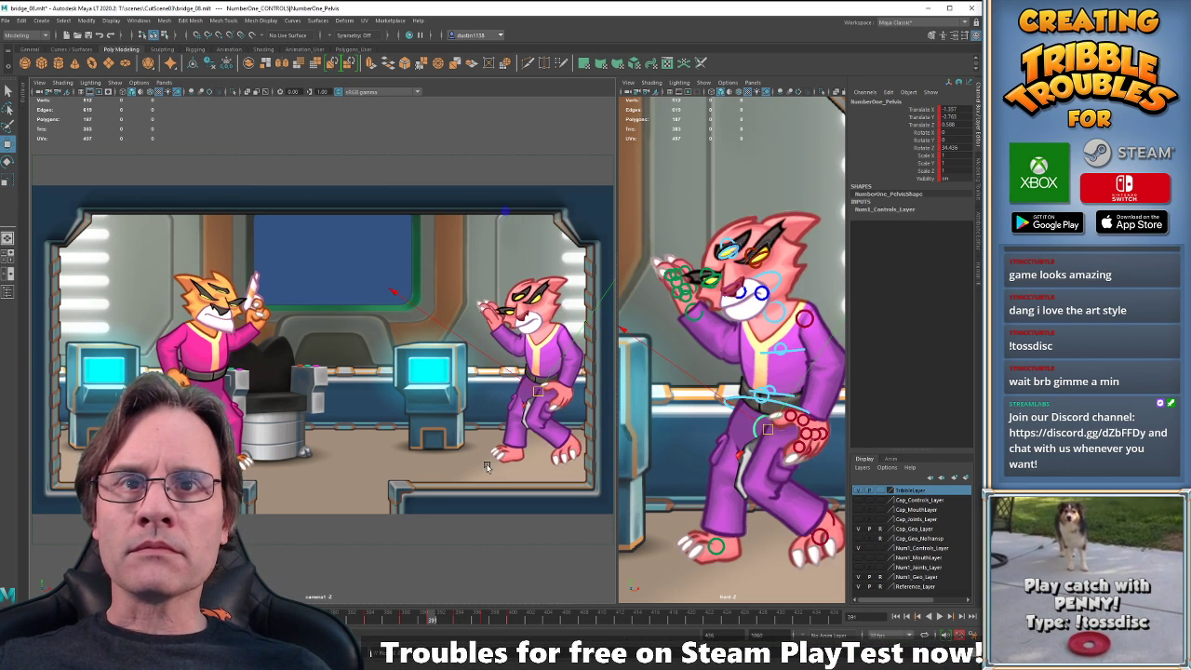
{"action": "key", "text": "period"}
{"action": "key", "text": "period"}
{"action": "key", "text": "period"}
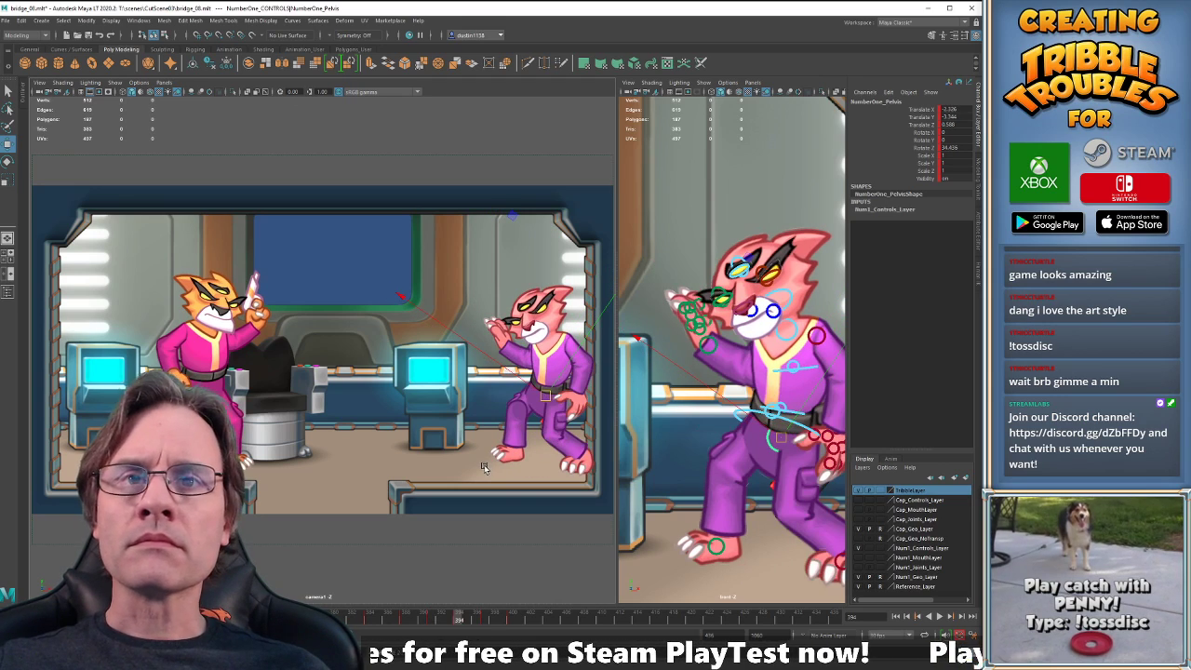
Copy the pelvis pose from frame 394 to frame 397 and lower the control to Translate X -2.778 and Translate Y -3.667.
{"action": "left_click_drag", "start_coordinate": [462, 625], "coordinate": [484, 620]}
{"action": "left_click_drag", "start_coordinate": [548, 397], "coordinate": [544, 401]}
{"action": "key", "text": "comma"}
{"action": "key", "text": "period"}
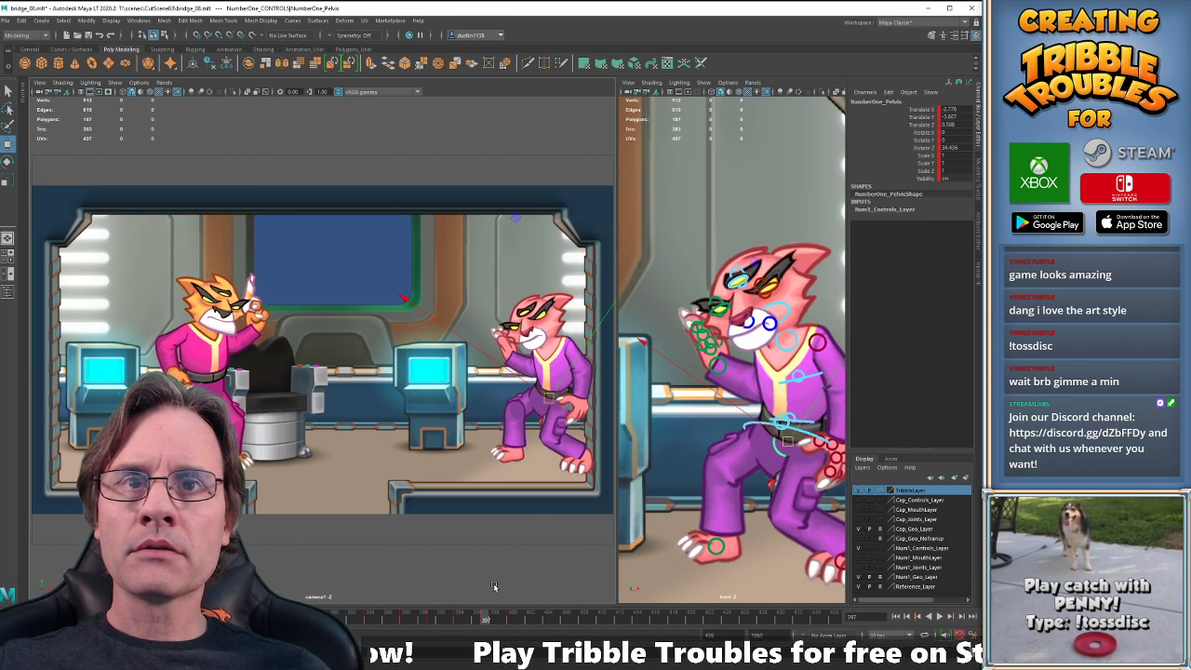
{"action": "key", "text": "period"}
{"action": "key", "text": "comma"}
Copy the frame 397 pelvis pose to frame 400 and step through the keys of the backward lean to check it.
{"action": "left_click_drag", "start_coordinate": [495, 620], "coordinate": [511, 621]}
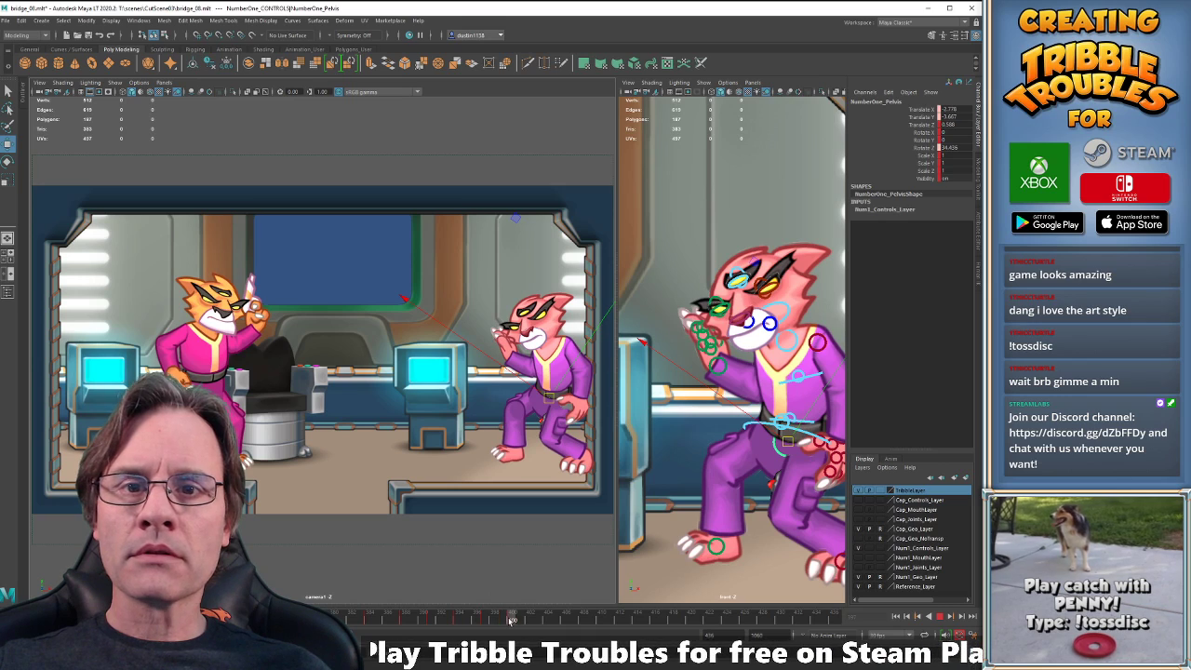
{"action": "left_click_drag", "start_coordinate": [419, 625], "coordinate": [430, 621]}
{"action": "key", "text": "period"}
{"action": "key", "text": "period"}
{"action": "key", "text": "period"}
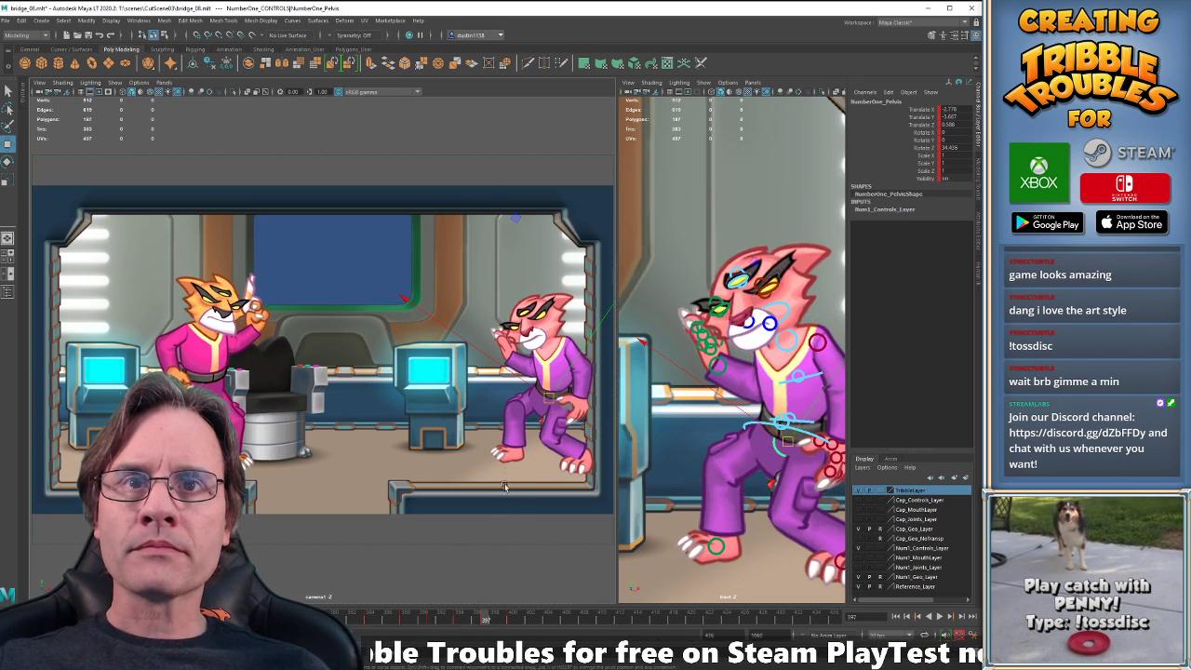
{"action": "key", "text": "period"}
{"action": "key", "text": "period"}
{"action": "key", "text": "comma"}
{"action": "key", "text": "comma"}
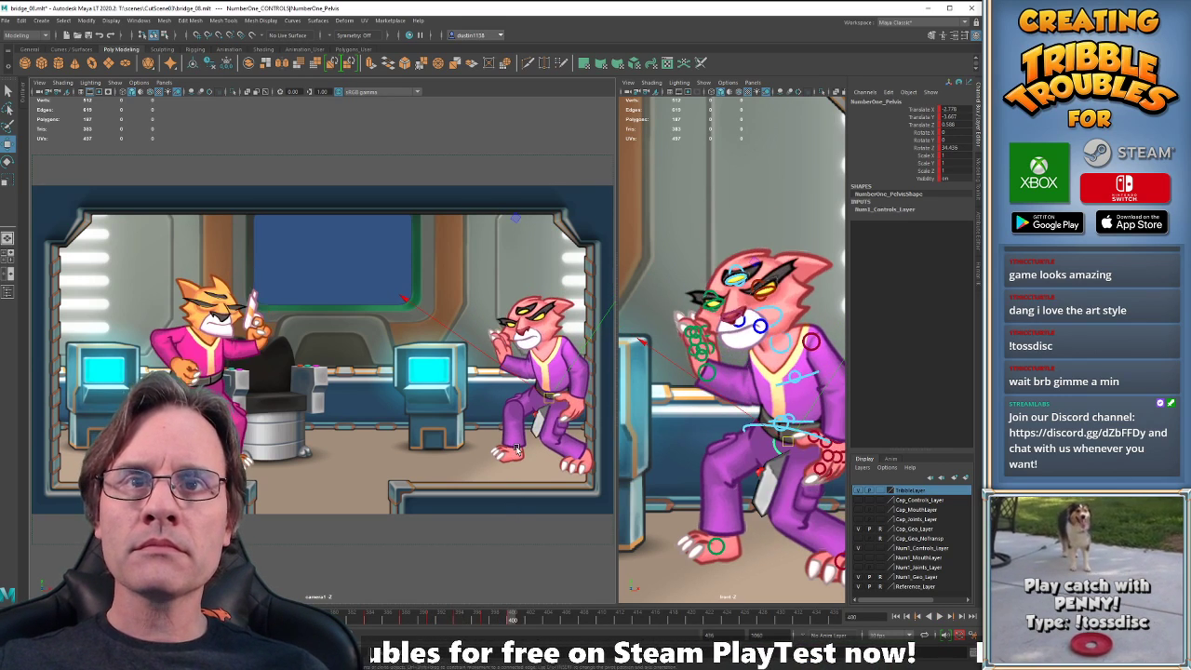
Compare frame 397 with frame 400 and play back the backward lean.
{"action": "key", "text": "comma"}
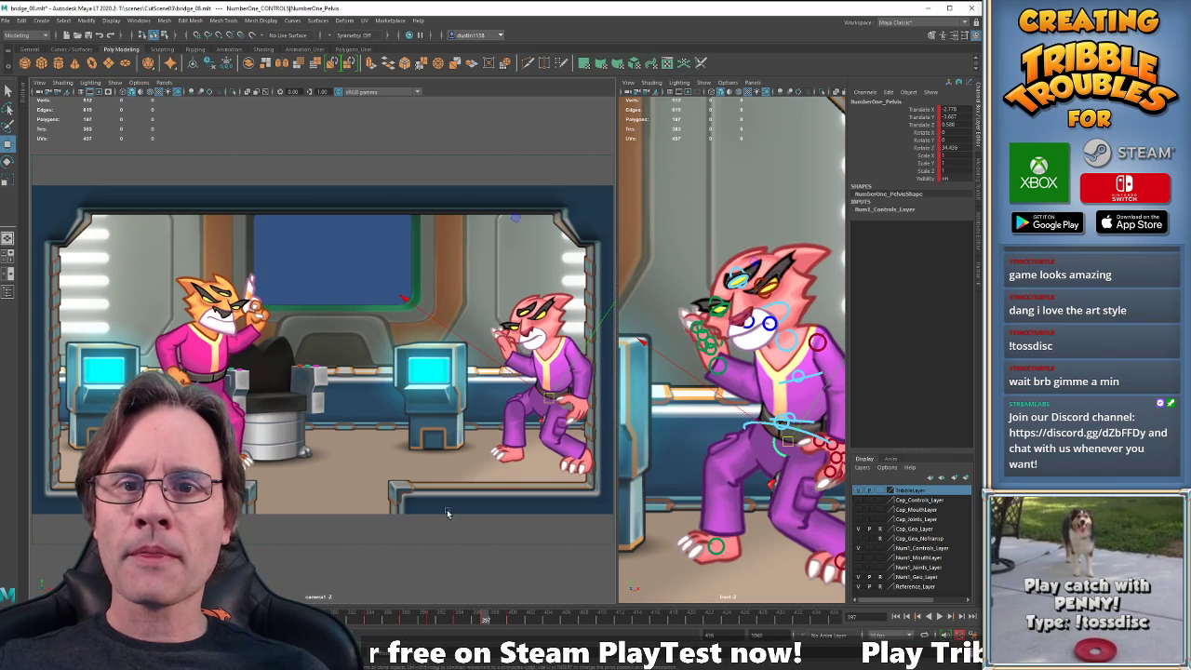
{"action": "left_click", "coordinate": [345, 614]}
{"action": "key", "text": "alt+v"}
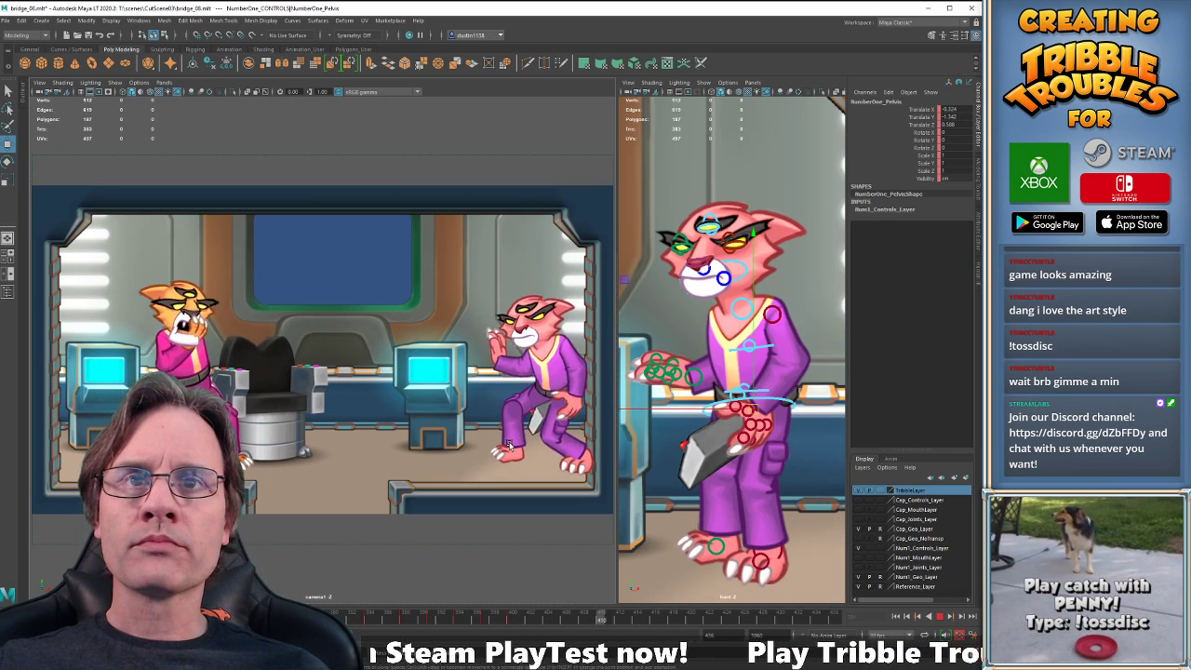
{"action": "key", "text": "alt+v"}
{"action": "key", "text": "alt+v"}
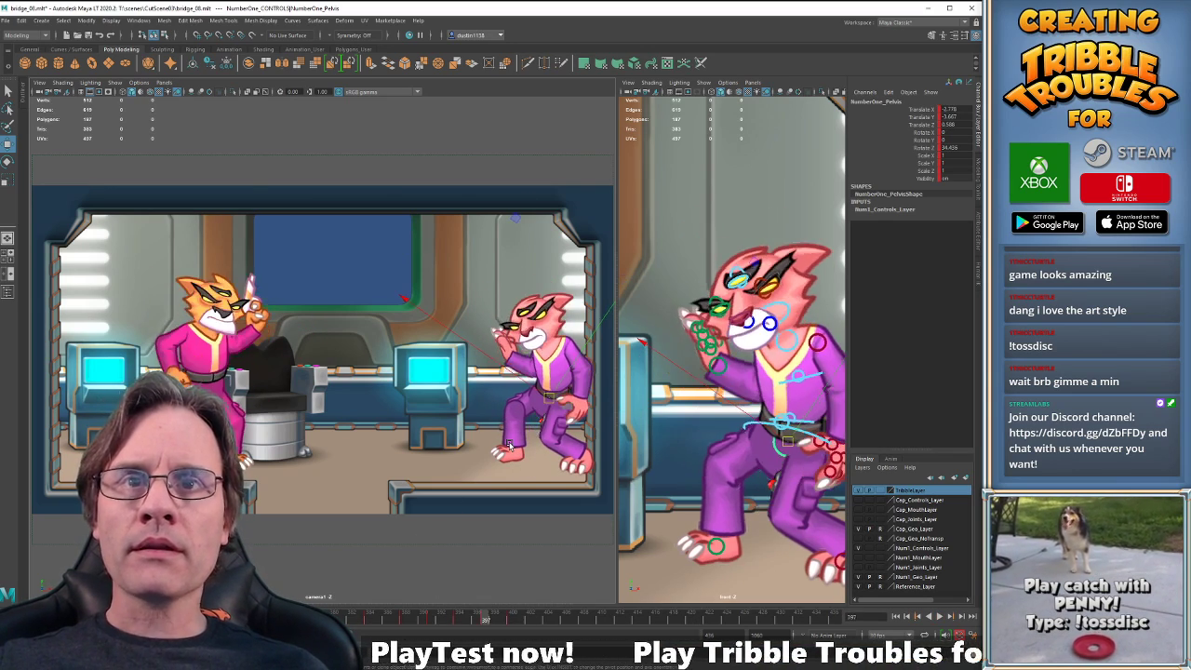
At frame 400, shift the pelvis control to Translate X -2.649 and compare it with the frame 397 key.
{"action": "key", "text": "period"}
{"action": "key", "text": "period"}
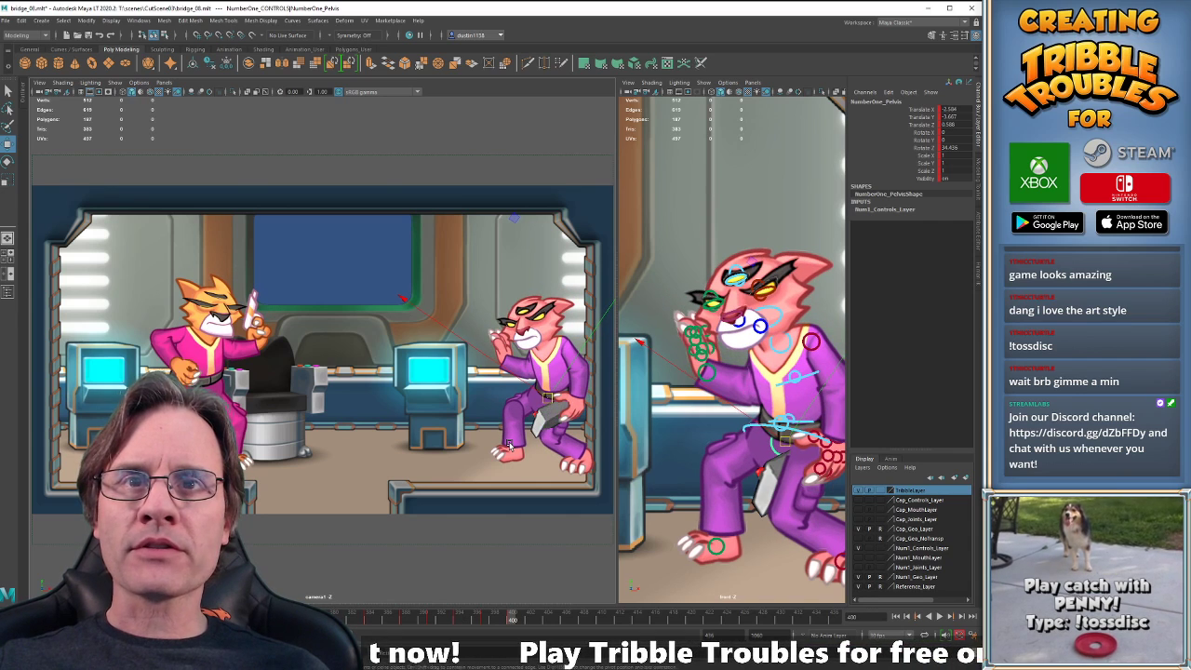
{"action": "key", "text": "comma"}
{"action": "key", "text": "period"}
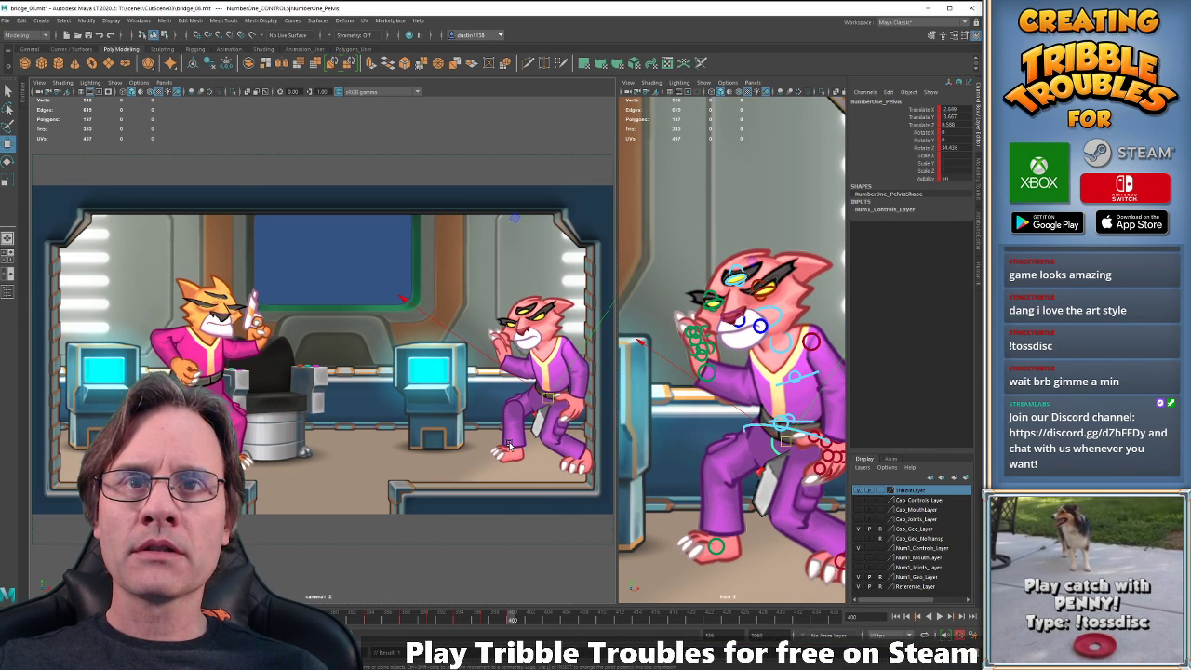
{"action": "key", "text": "comma"}
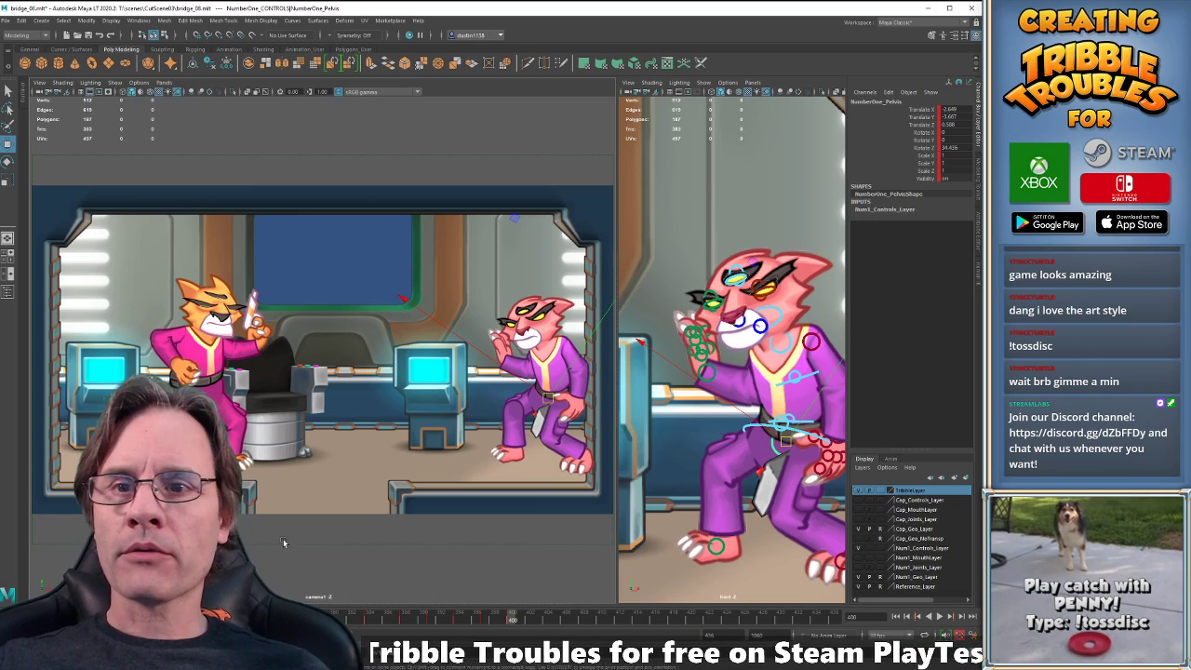
Play and scrub the backward lean, stepping between the keys up to frame 400 to examine the hip movement.
{"action": "key", "text": "alt+v"}
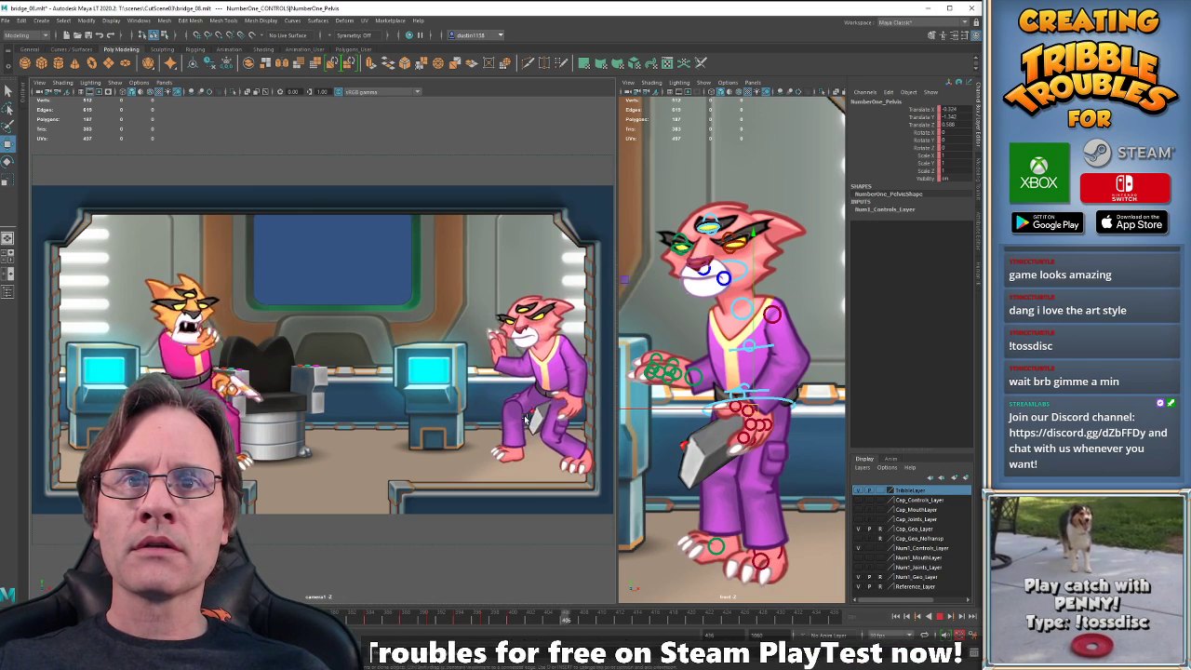
{"action": "key", "text": "alt+v"}
{"action": "left_click_drag", "start_coordinate": [452, 621], "coordinate": [508, 626]}
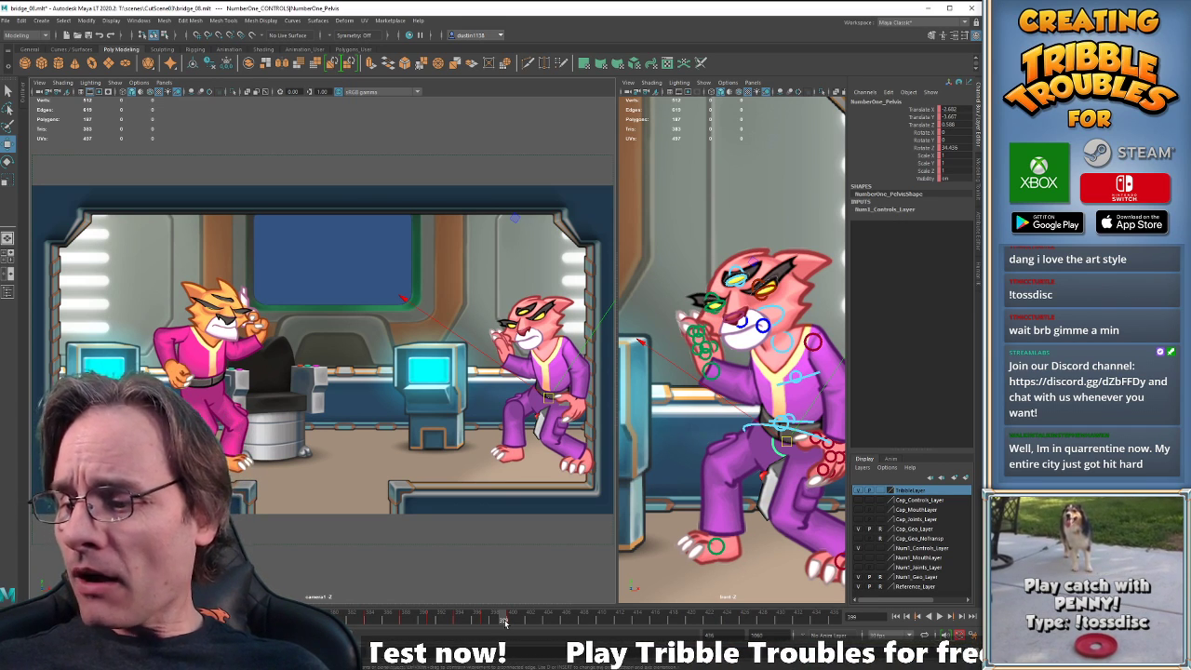
{"action": "key", "text": "comma"}
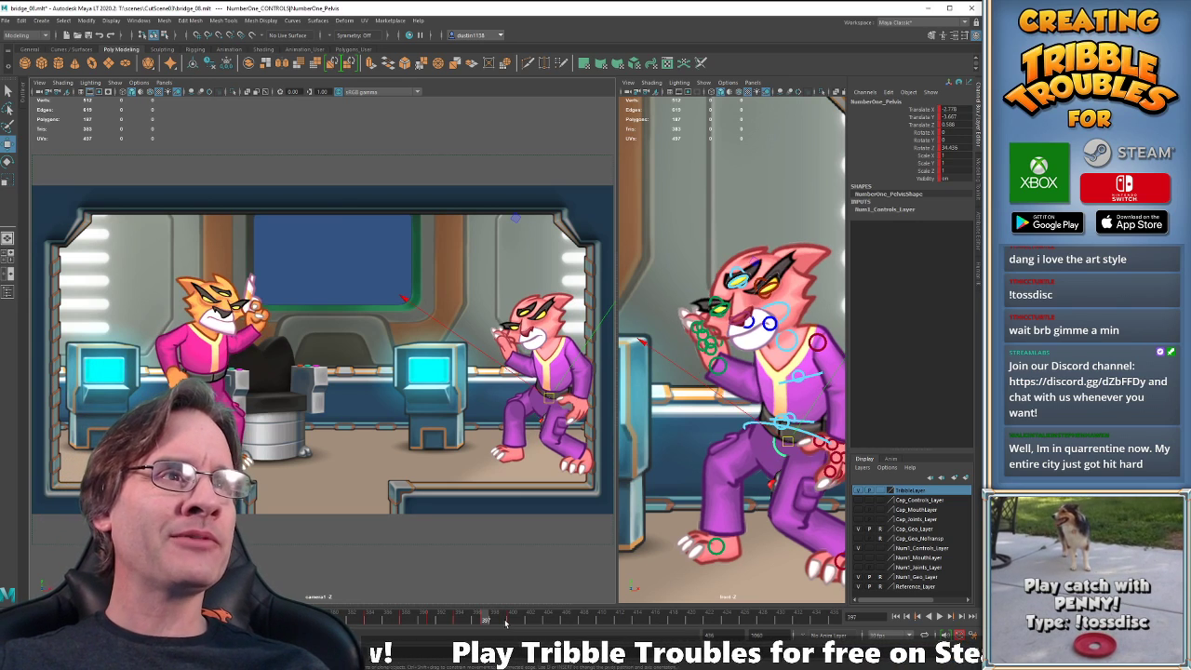
{"action": "key", "text": "comma"}
{"action": "key", "text": "period"}
{"action": "key", "text": "period"}
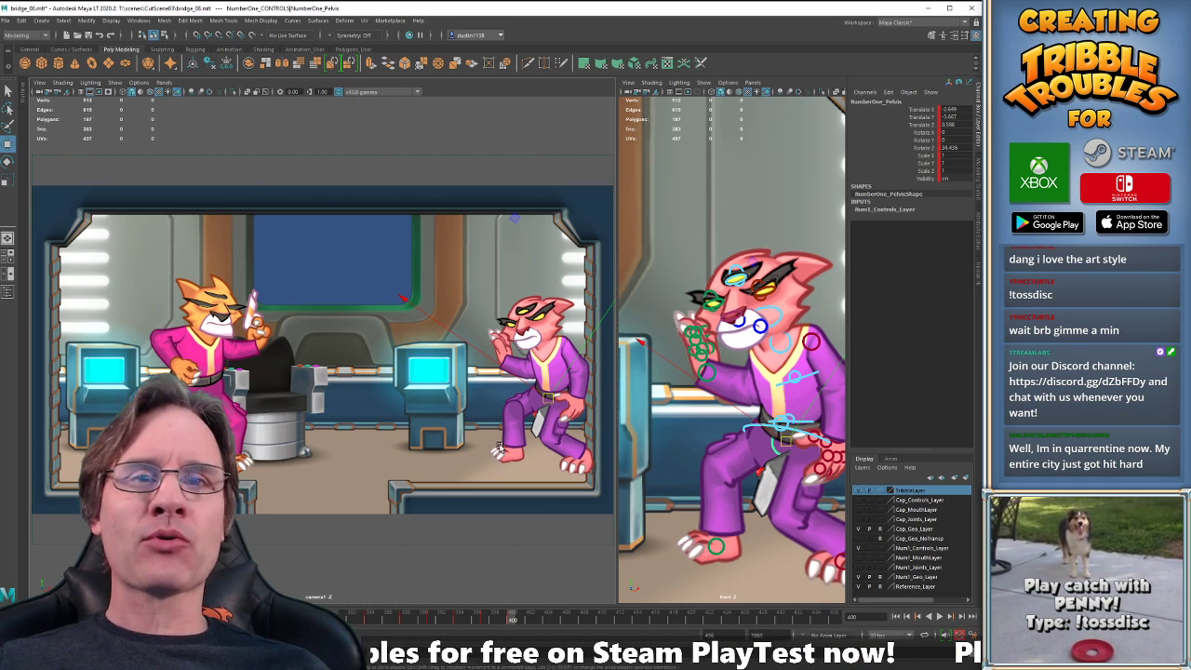
{"action": "key", "text": "comma"}
{"action": "key", "text": "period"}
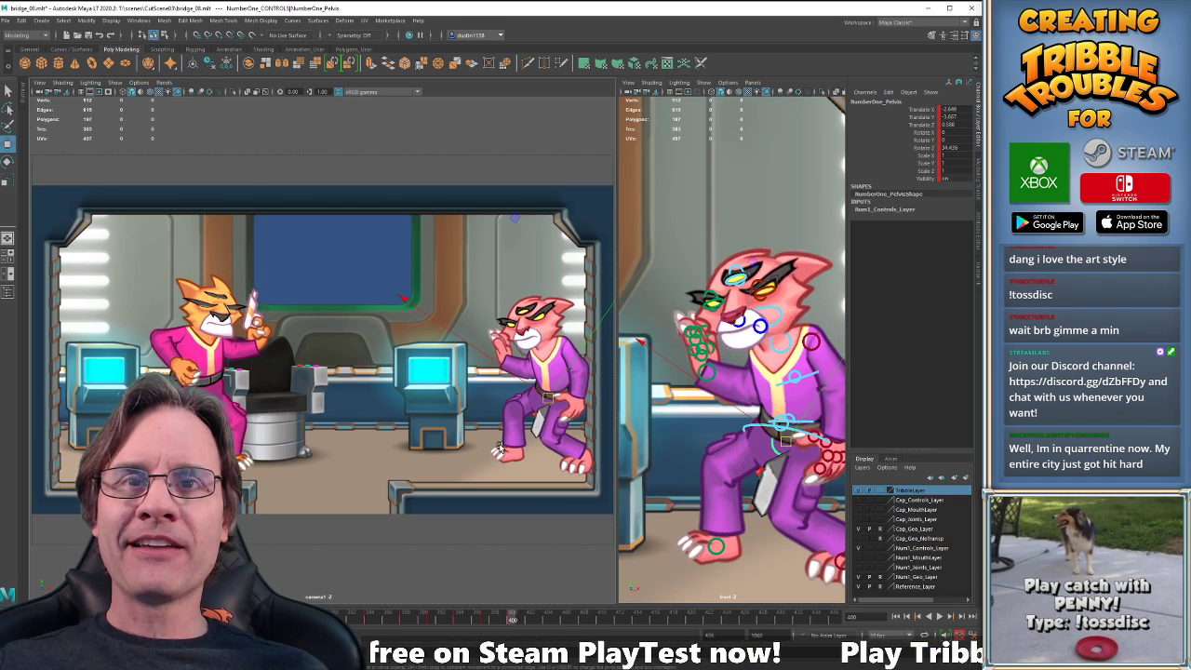
Check the COG control at frame 403, key the pelvis control there in its frame 400 pose, and compare the preceding keys.
{"action": "middle_click", "coordinate": [834, 330]}
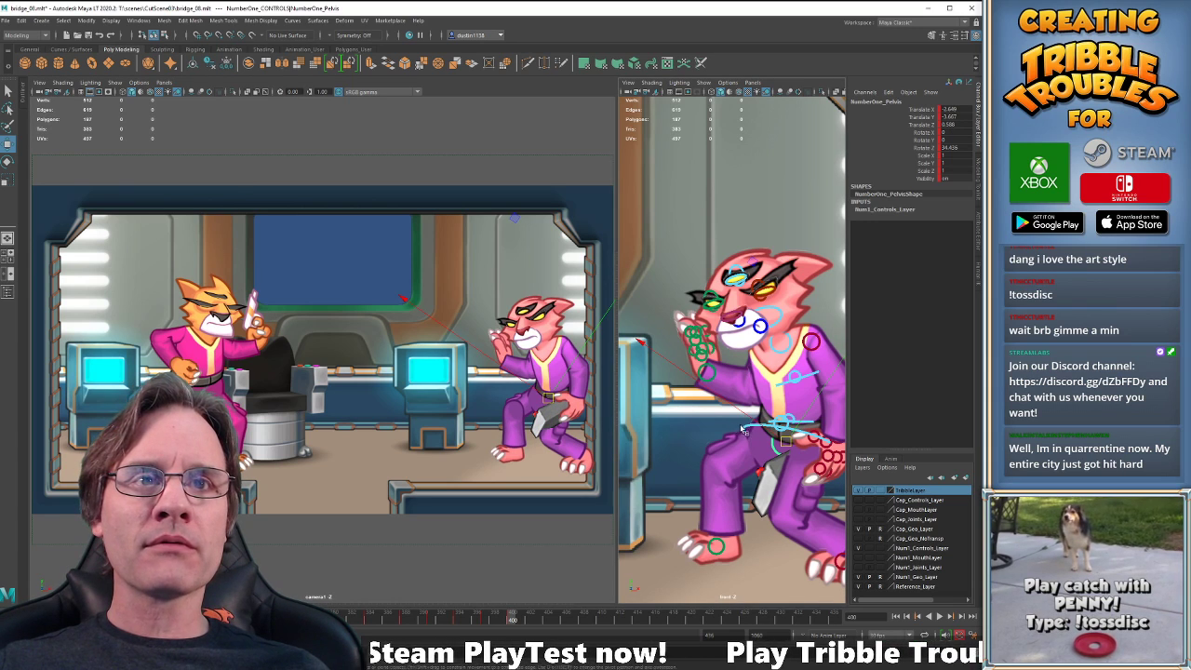
{"action": "left_click", "coordinate": [746, 430]}
{"action": "key", "text": "period"}
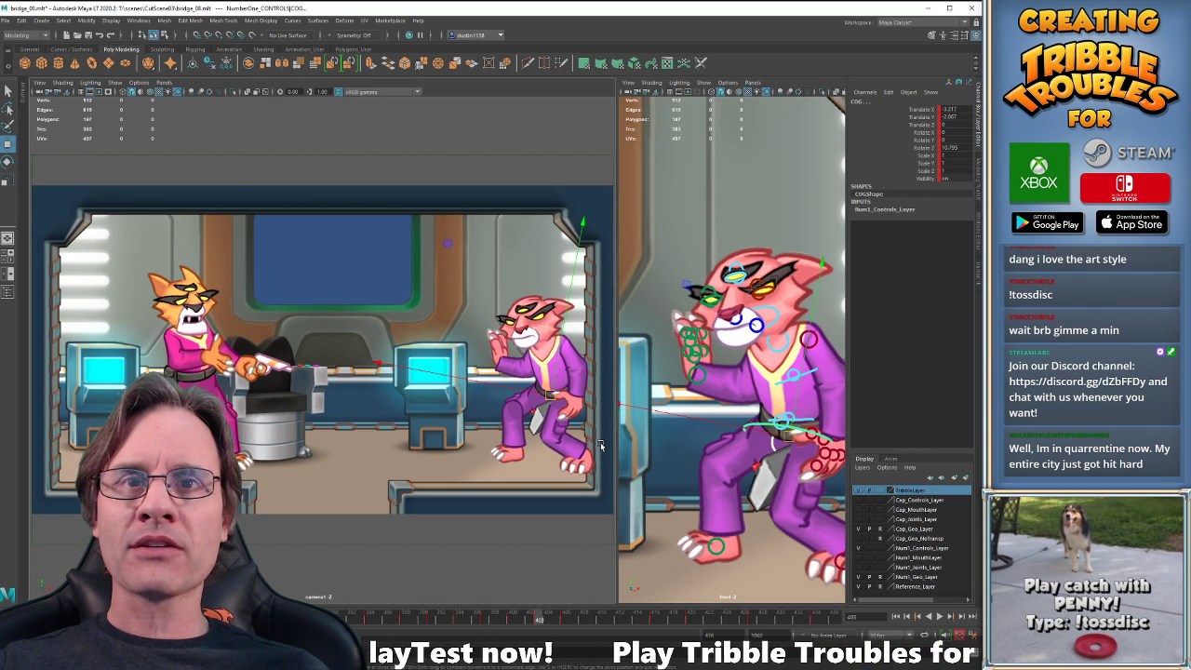
{"action": "key", "text": "comma"}
{"action": "key", "text": "period"}
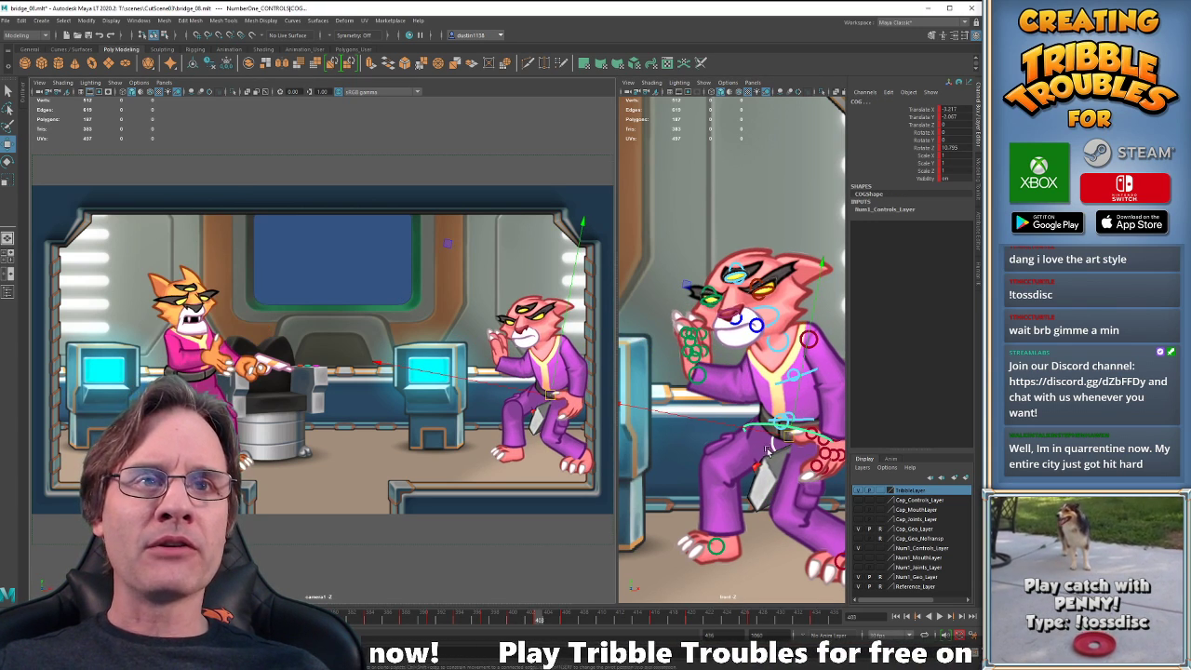
{"action": "left_click", "coordinate": [771, 447]}
{"action": "key", "text": "s"}
{"action": "key", "text": "comma"}
{"action": "key", "text": "comma"}
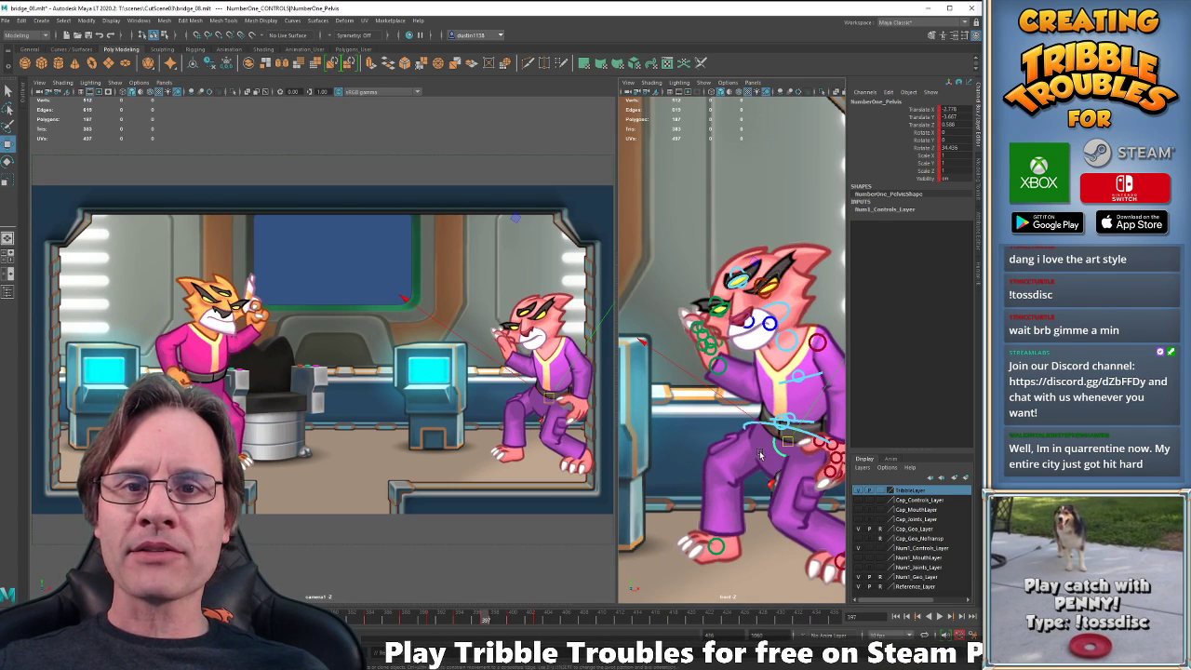
{"action": "key", "text": "period"}
{"action": "key", "text": "period"}
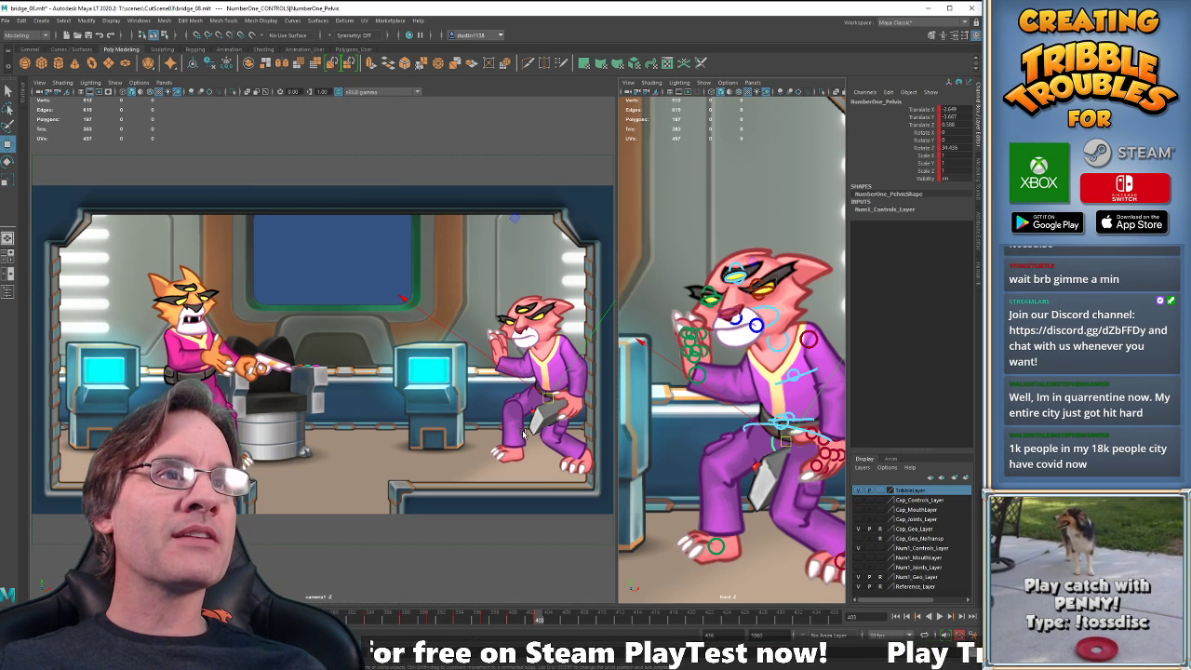
At frame 403, shift the pelvis control to Translate X -2.455 and Translate Y -3.602, comparing it with the frame 400 key.
{"action": "key", "text": "ctrl+z"}
{"action": "key", "text": "ctrl+z"}
{"action": "key", "text": "ctrl+z"}
{"action": "key", "text": "ctrl+z"}
{"action": "key", "text": "ctrl+z"}
{"action": "key", "text": "ctrl+z"}
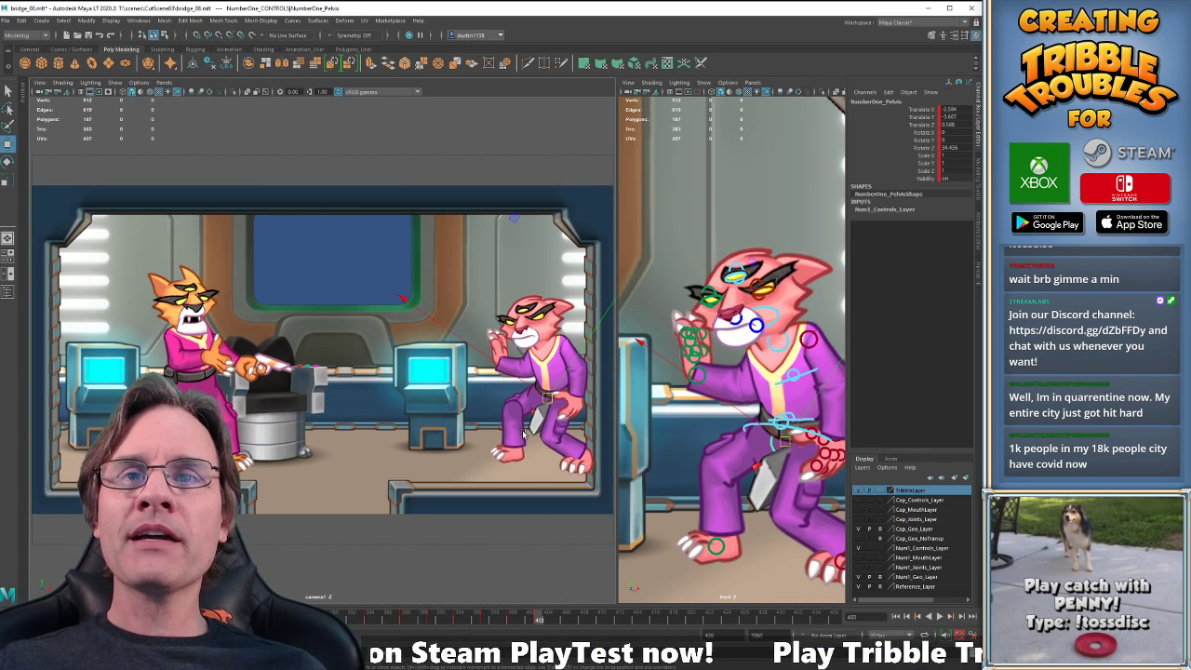
{"action": "key", "text": "comma"}
{"action": "key", "text": "comma"}
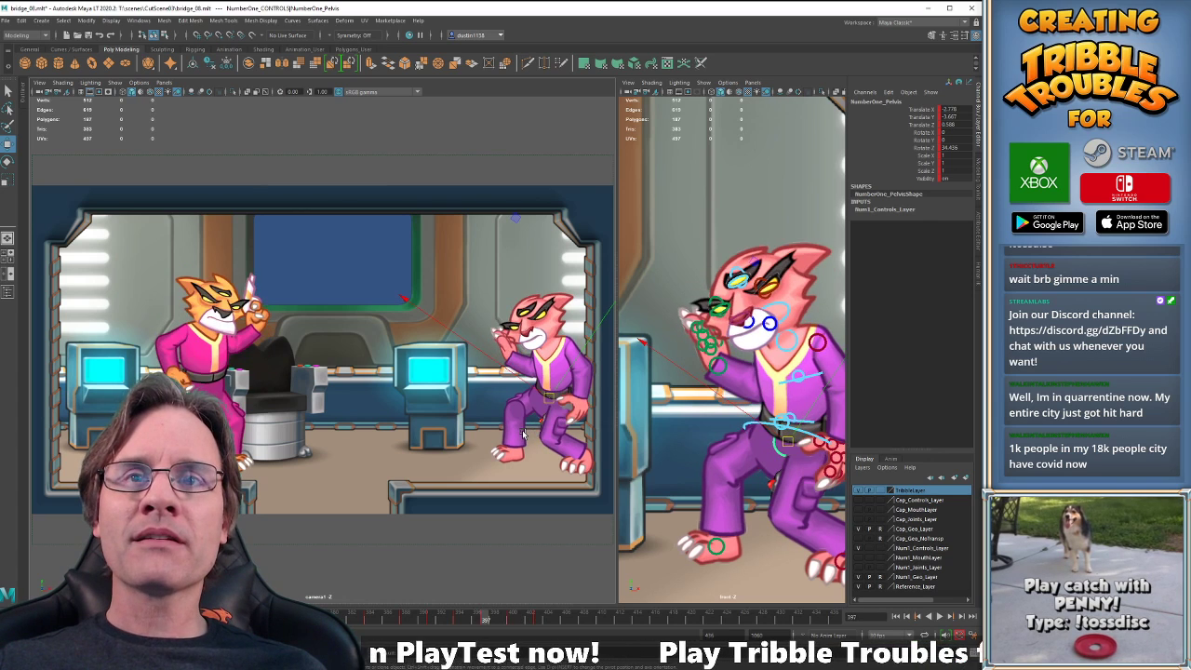
{"action": "key", "text": "period"}
{"action": "key", "text": "period"}
{"action": "key", "text": "alt+Right"}
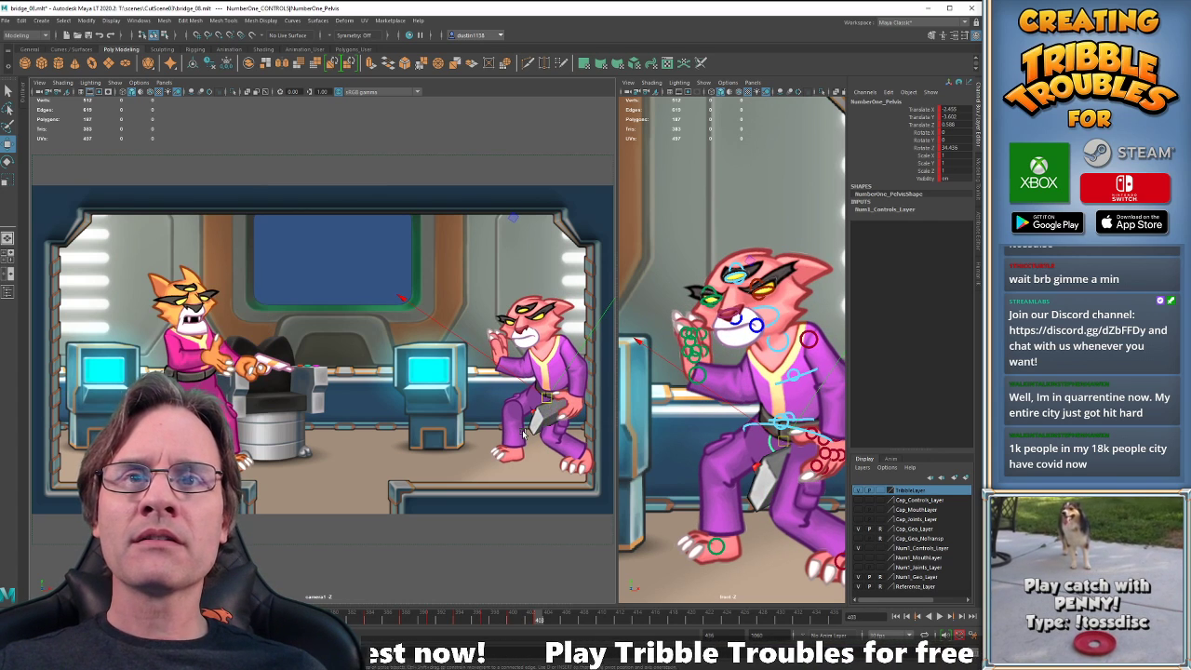
{"action": "key", "text": "comma"}
{"action": "key", "text": "period"}
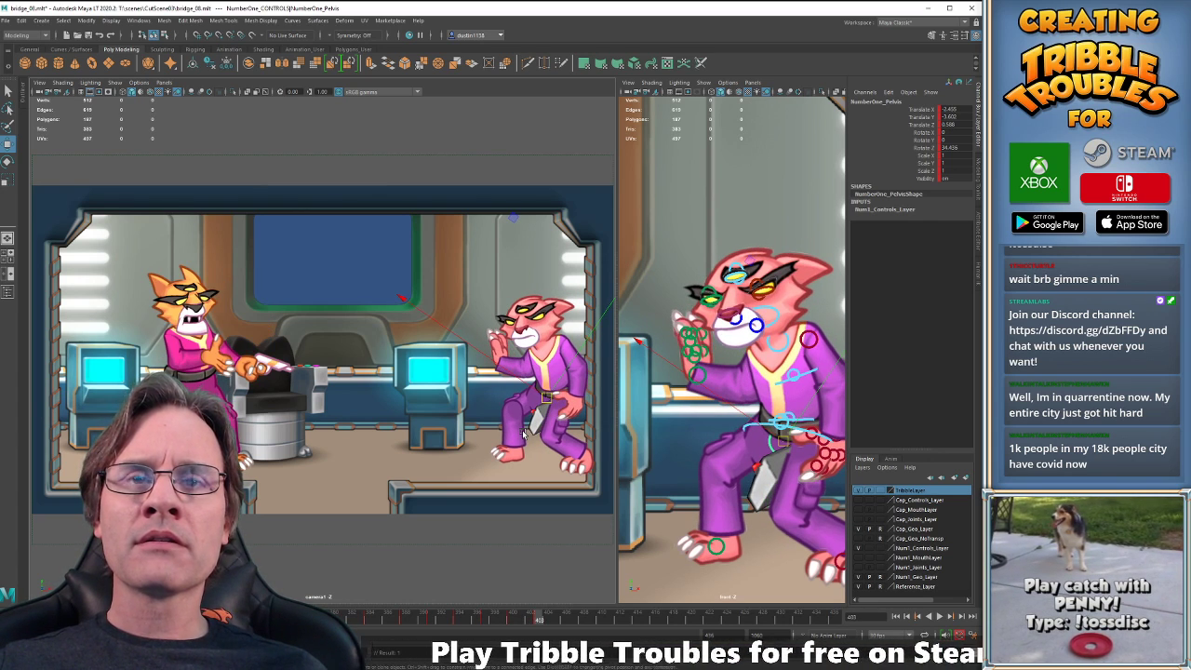
{"action": "key", "text": "comma"}
{"action": "key", "text": "period"}
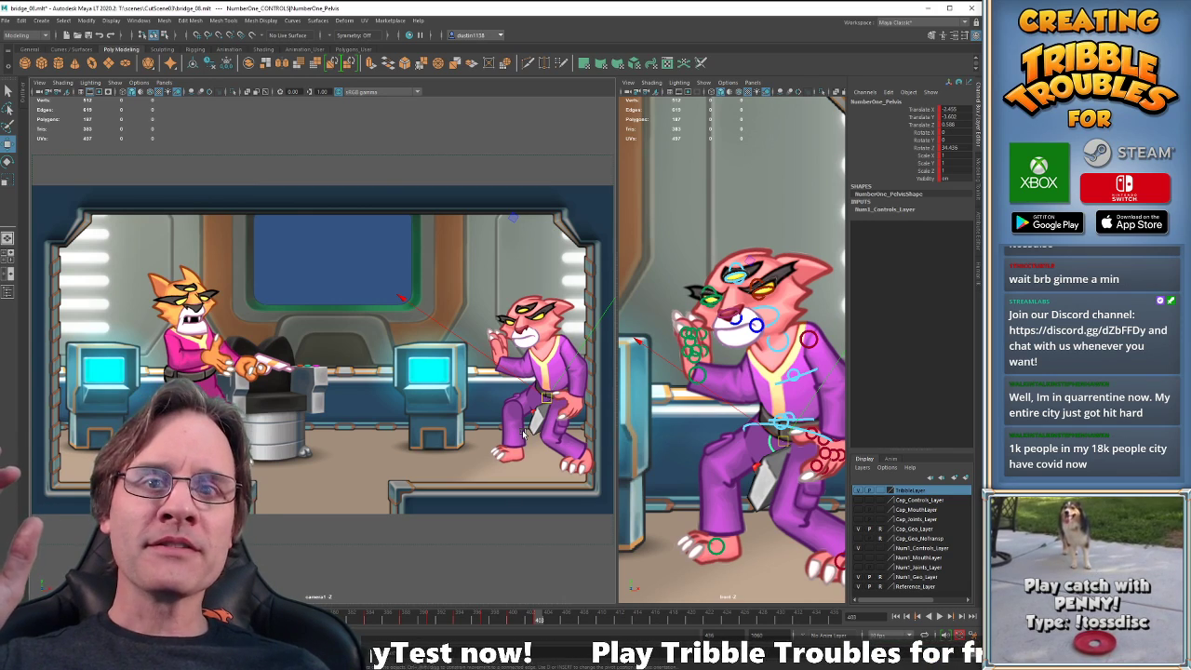
{"action": "key", "text": "comma"}
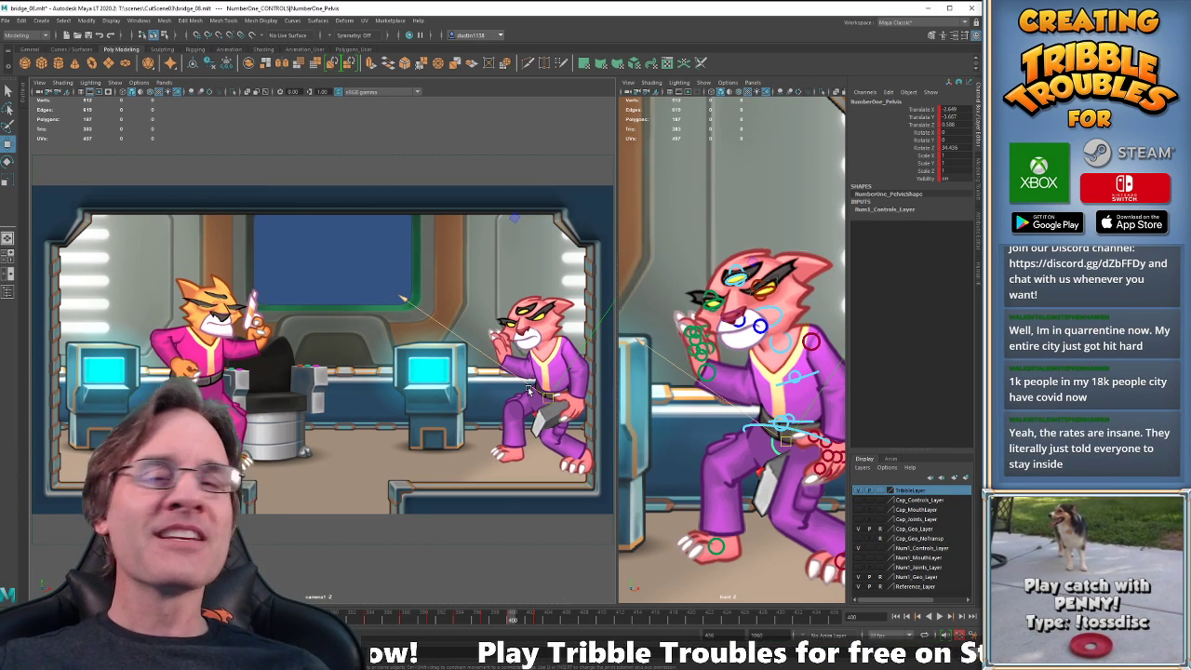
{"action": "key", "text": "period"}
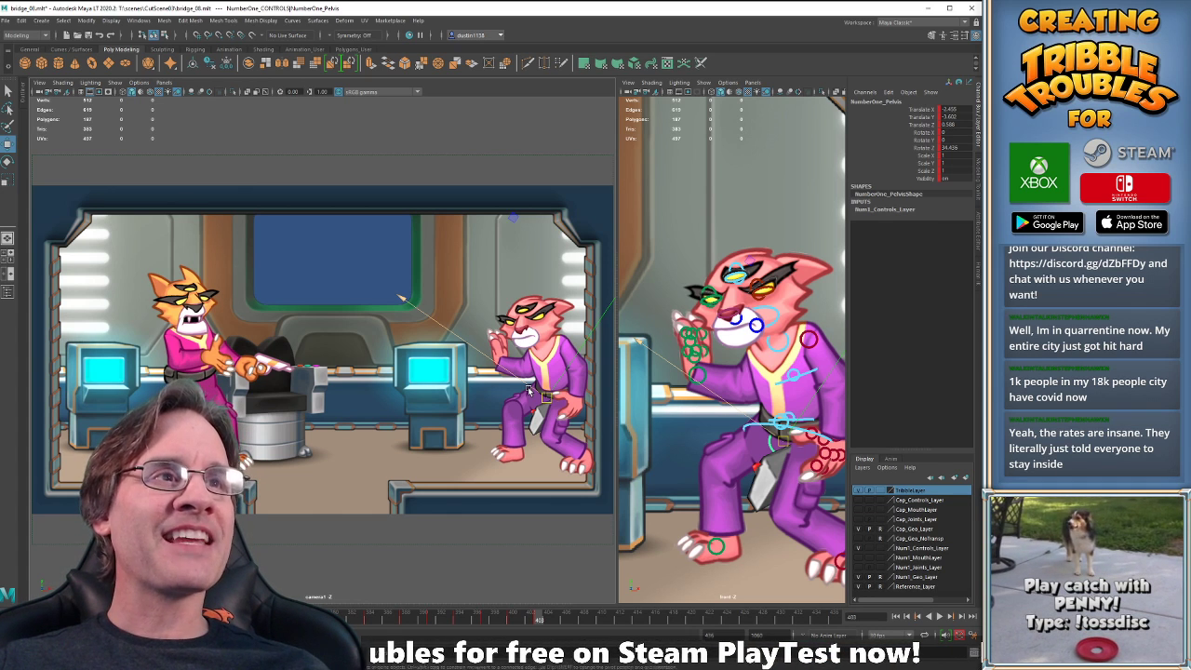
Examine how the COG and pelvis controls change between frames 403 and 406.
{"action": "left_click", "coordinate": [746, 428]}
{"action": "key", "text": "comma"}
{"action": "key", "text": "period"}
{"action": "key", "text": "period"}
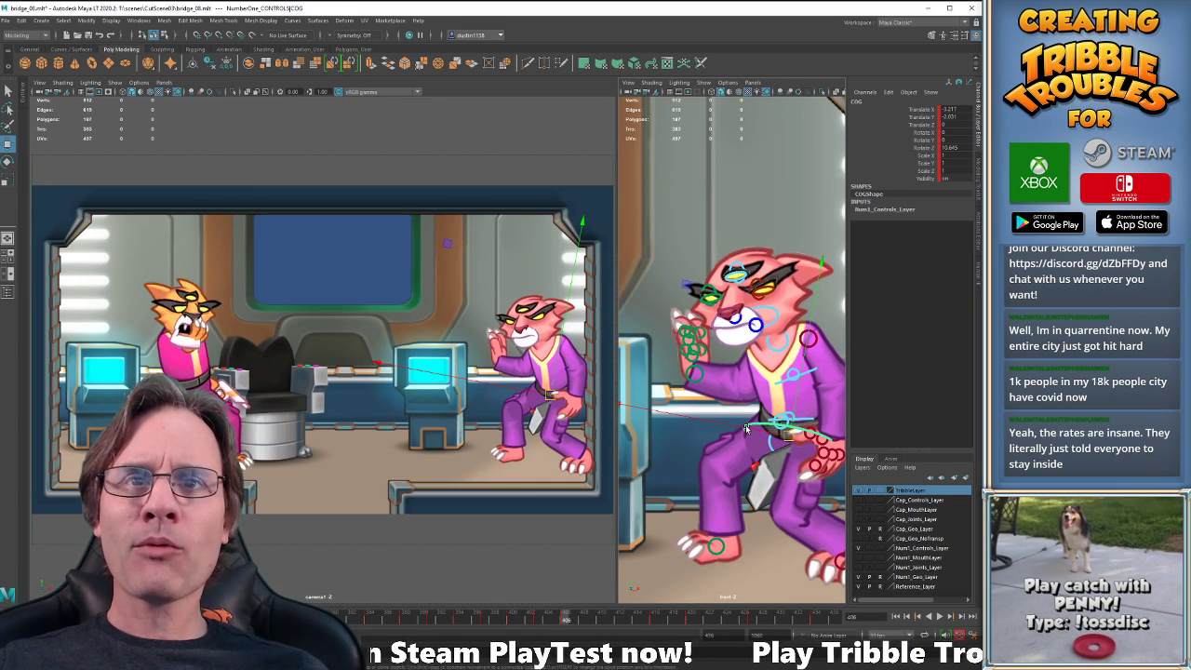
{"action": "key", "text": "comma"}
{"action": "key", "text": "period"}
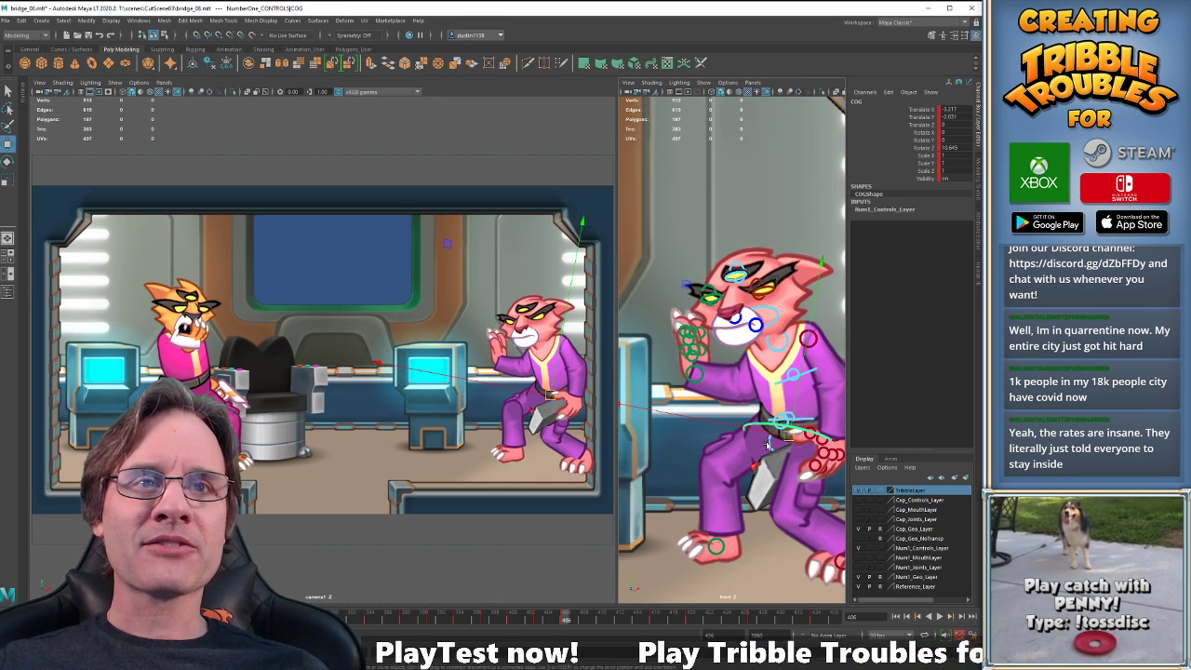
{"action": "left_click", "coordinate": [768, 439]}
{"action": "key", "text": "comma"}
{"action": "key", "text": "period"}
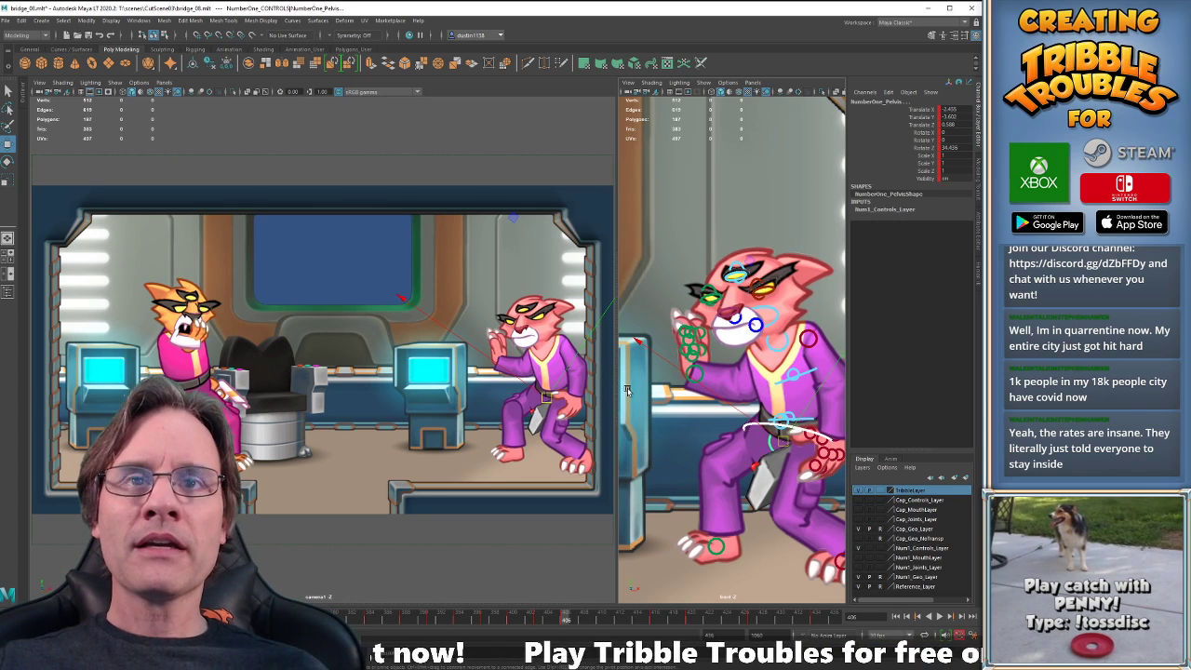
At frame 406, shift only the pelvis control to Translate X -2.421 and compare it with the frame 403 key.
{"action": "left_click", "coordinate": [769, 447]}
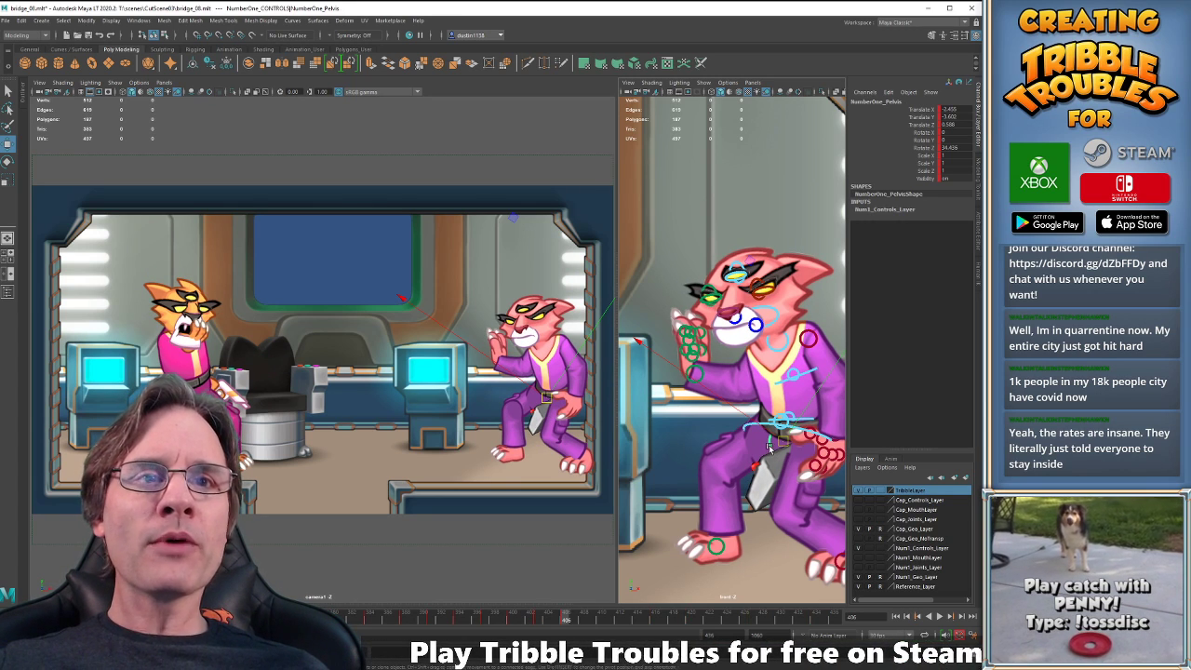
{"action": "key", "text": "comma"}
{"action": "key", "text": "period"}
{"action": "middle_click_drag", "start_coordinate": [771, 448], "coordinate": [769, 448]}
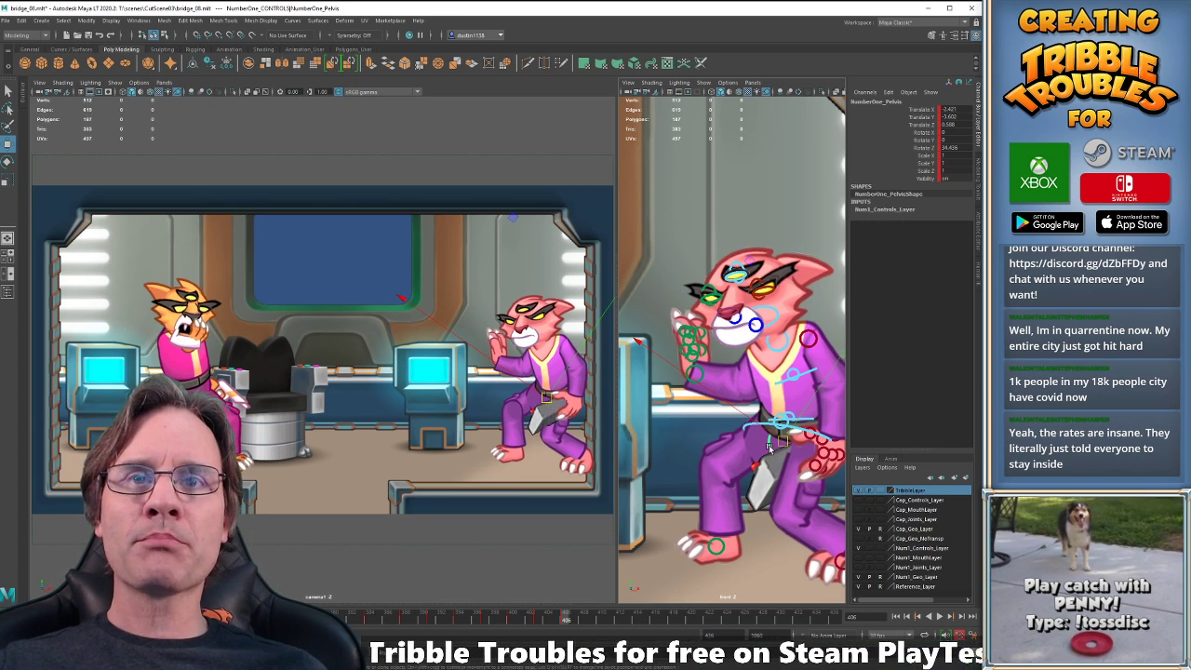
{"action": "key", "text": "comma"}
{"action": "key", "text": "period"}
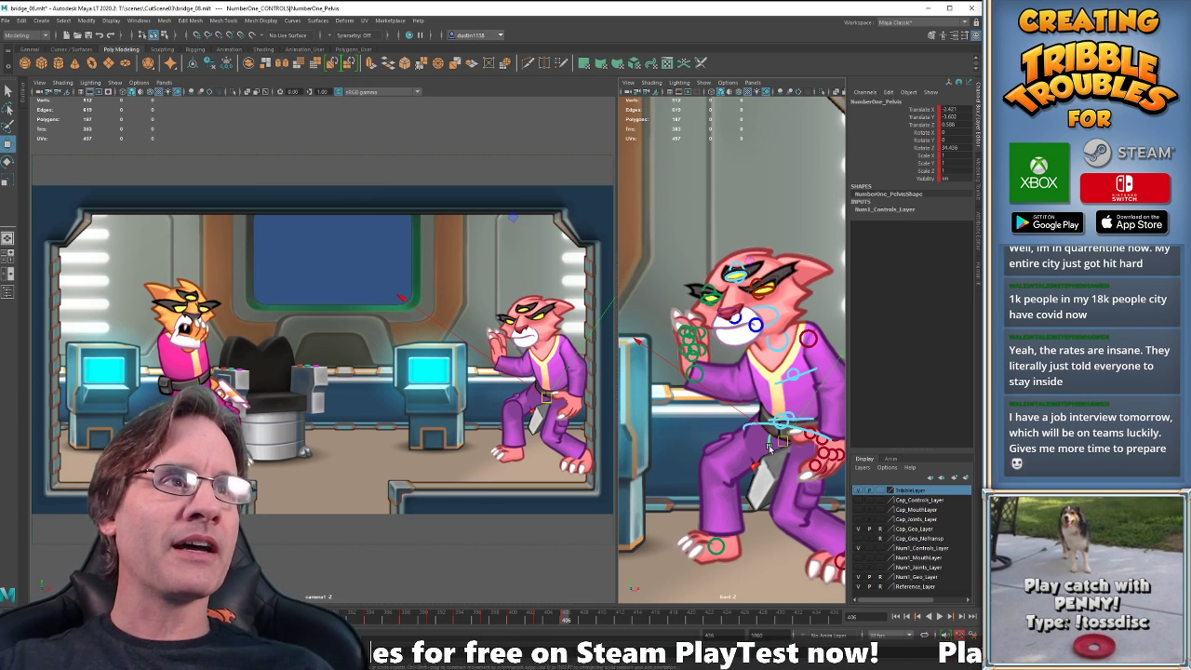
Scrub and play back the backward lean, stepping through the keys up to frame 406 to examine how the pelvis settles.
{"action": "key", "text": "comma"}
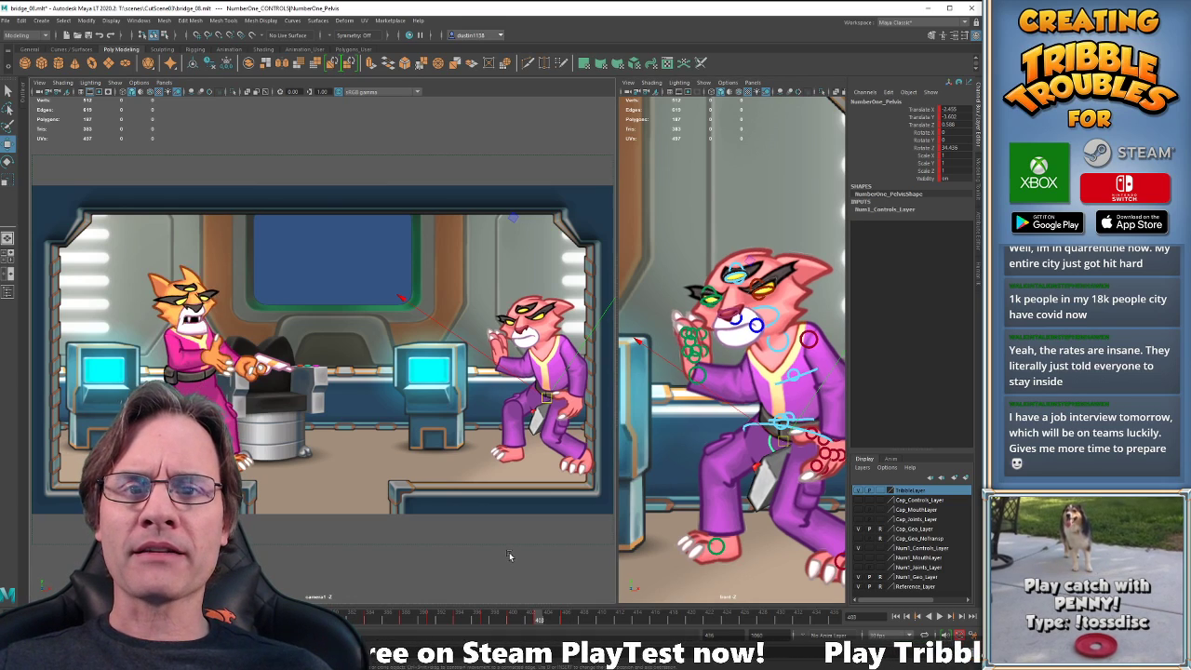
{"action": "key", "text": "comma"}
{"action": "key", "text": "period"}
{"action": "key", "text": "period"}
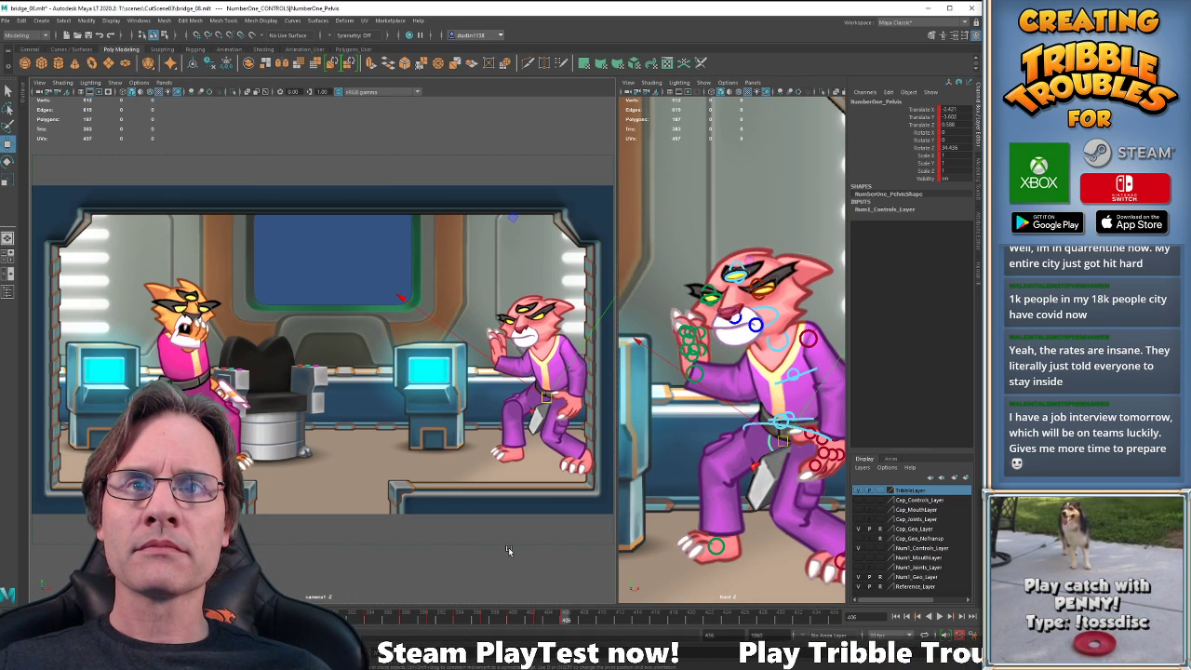
{"action": "left_click", "coordinate": [390, 614]}
{"action": "left_click_drag", "start_coordinate": [390, 614], "coordinate": [566, 615]}
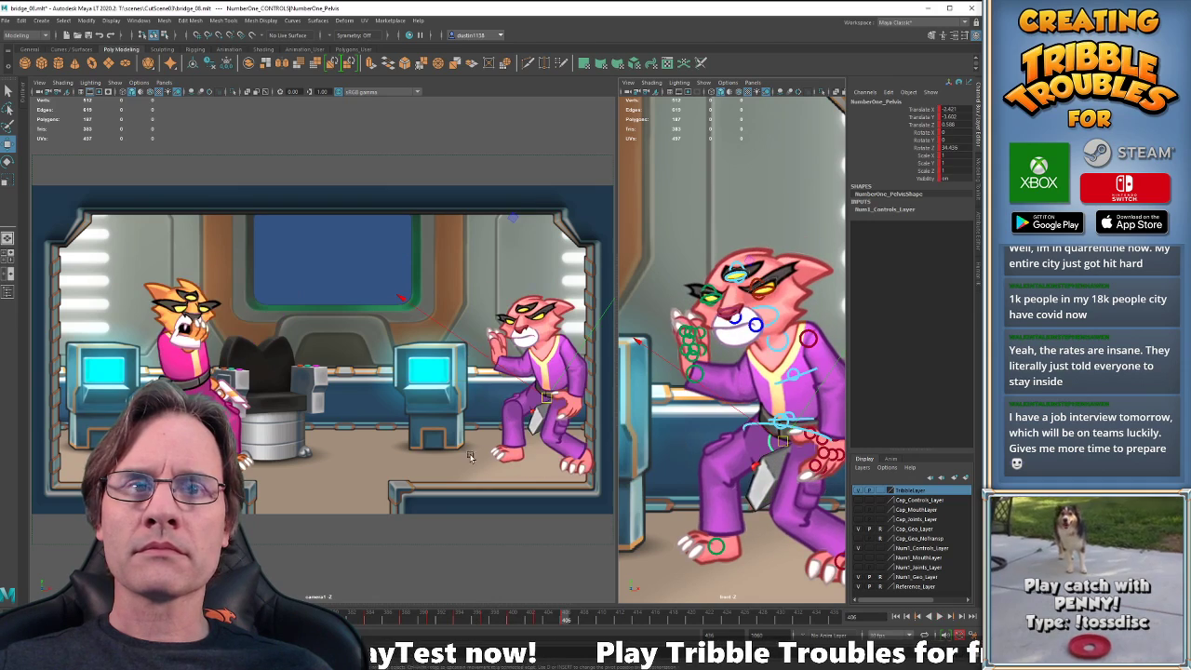
{"action": "key", "text": "alt+v"}
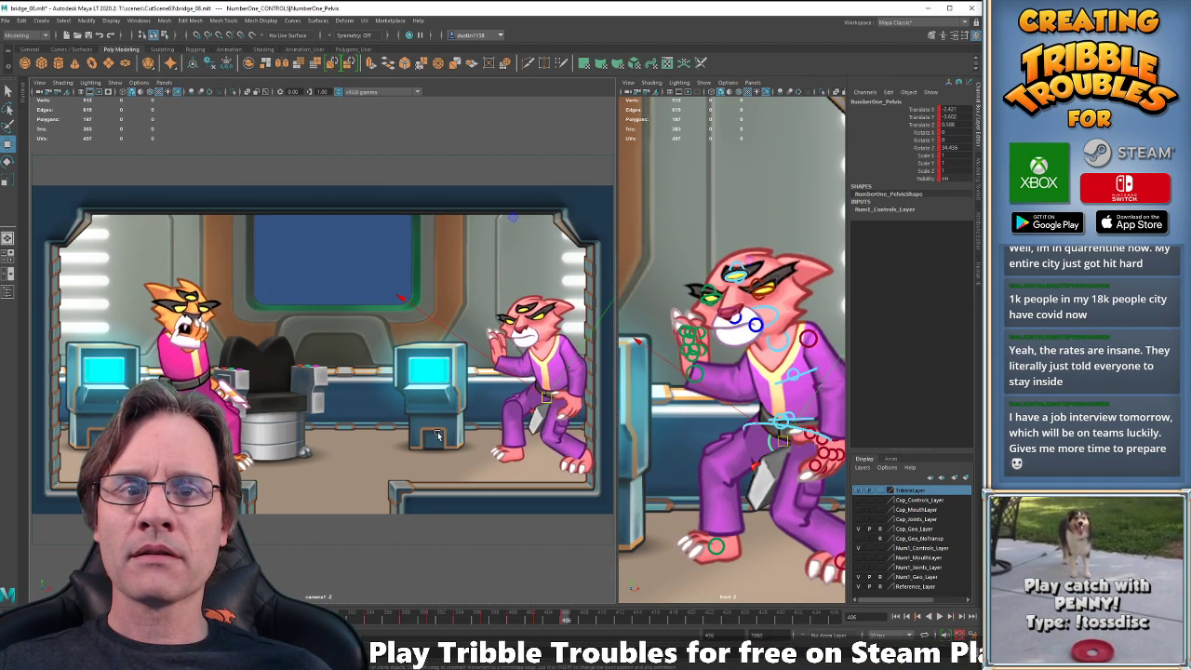
{"action": "key", "text": "Escape"}
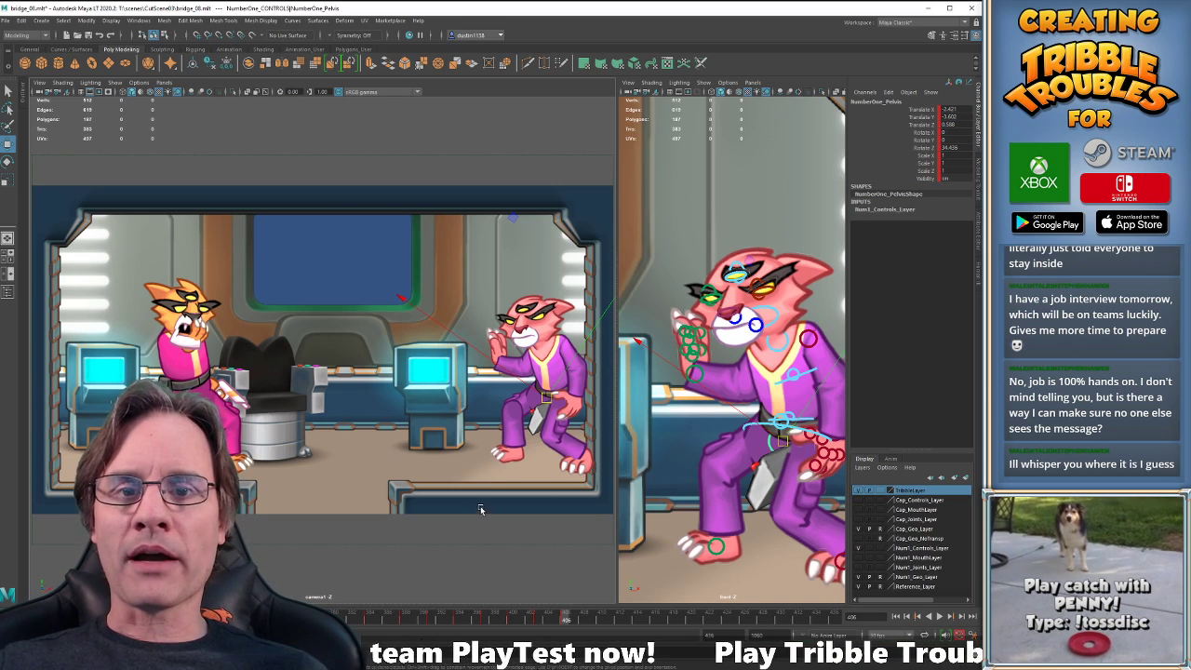
{"action": "key", "text": "comma"}
{"action": "key", "text": "comma"}
{"action": "key", "text": "period"}
{"action": "key", "text": "period"}
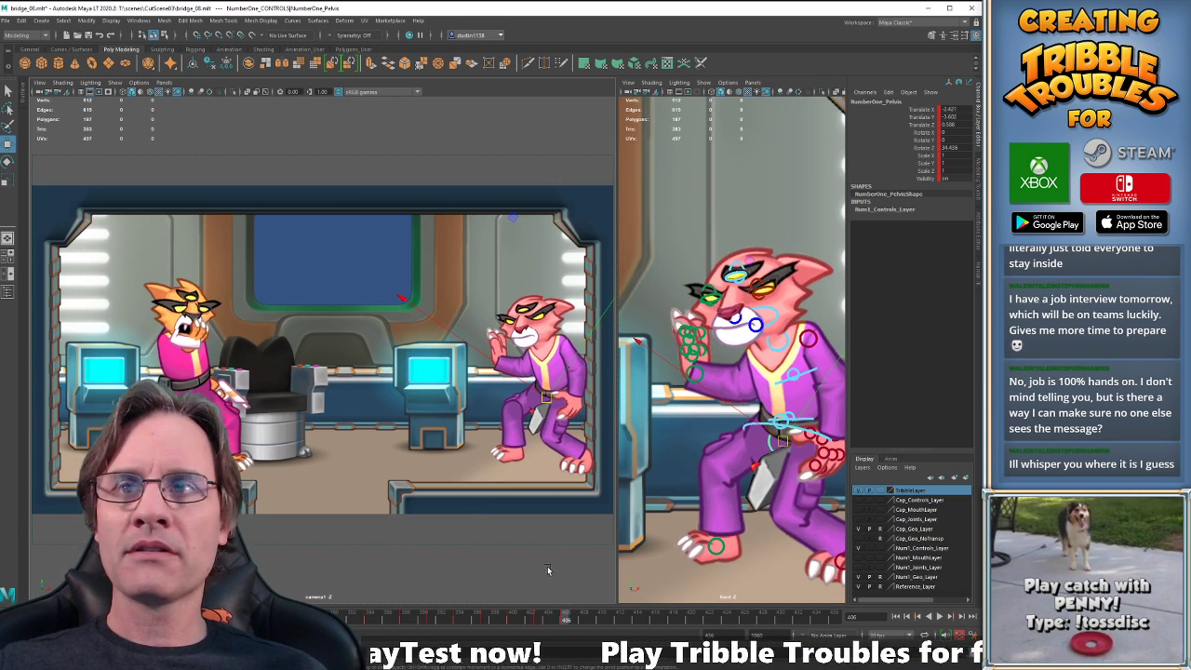
Step through the pelvis keys between frames 394 and 406 and play back the backward lean to examine how it settles.
{"action": "key", "text": "comma"}
{"action": "key", "text": "comma"}
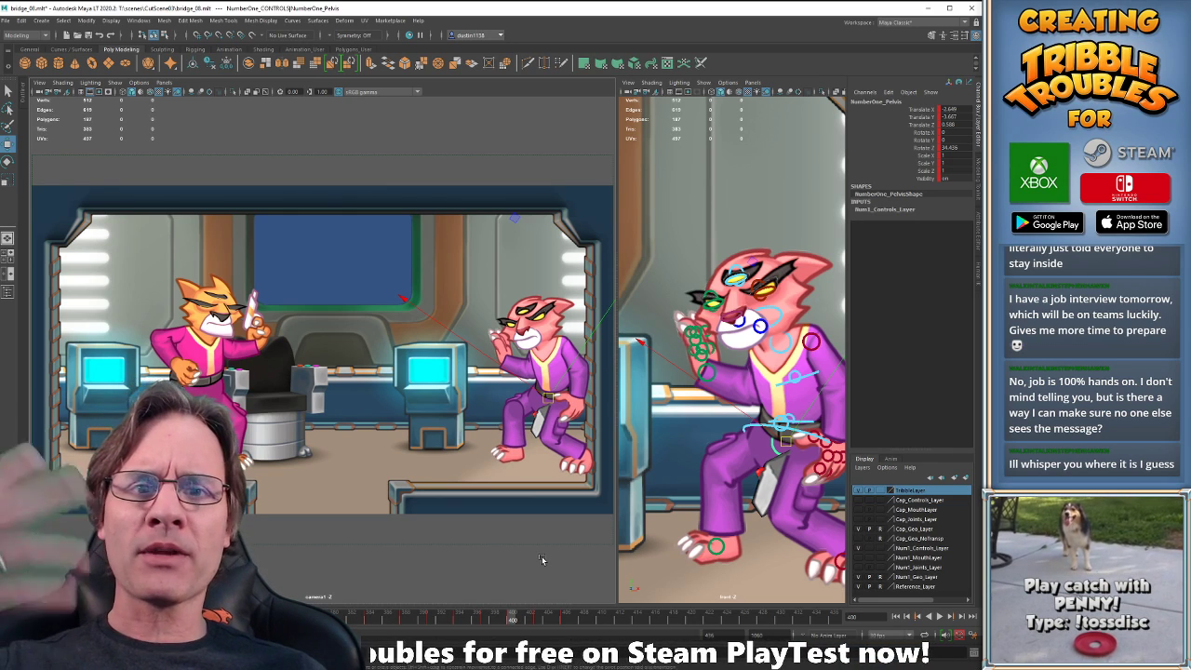
{"action": "key", "text": "comma"}
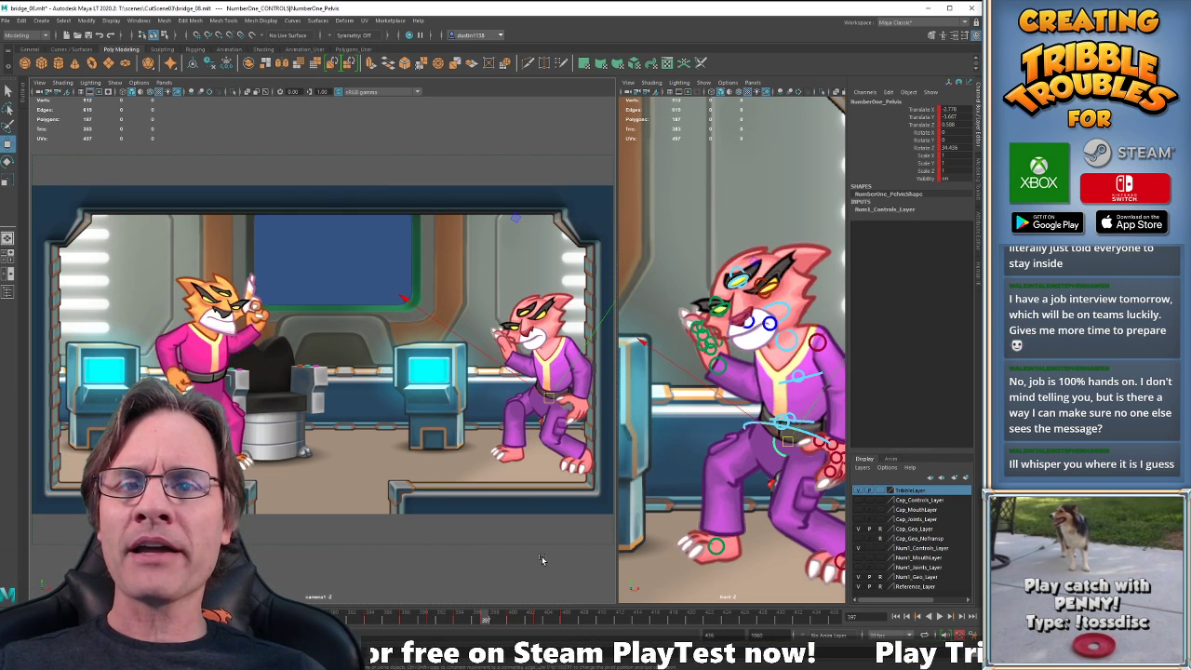
{"action": "key", "text": "period"}
{"action": "key", "text": "period"}
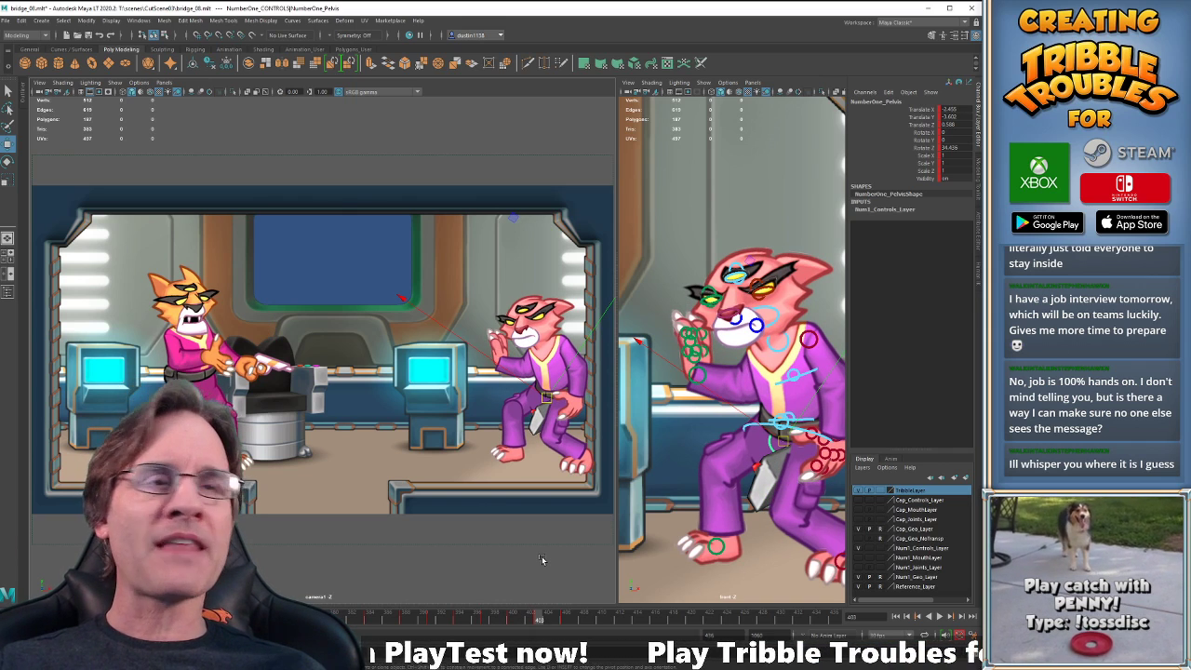
{"action": "key", "text": "period"}
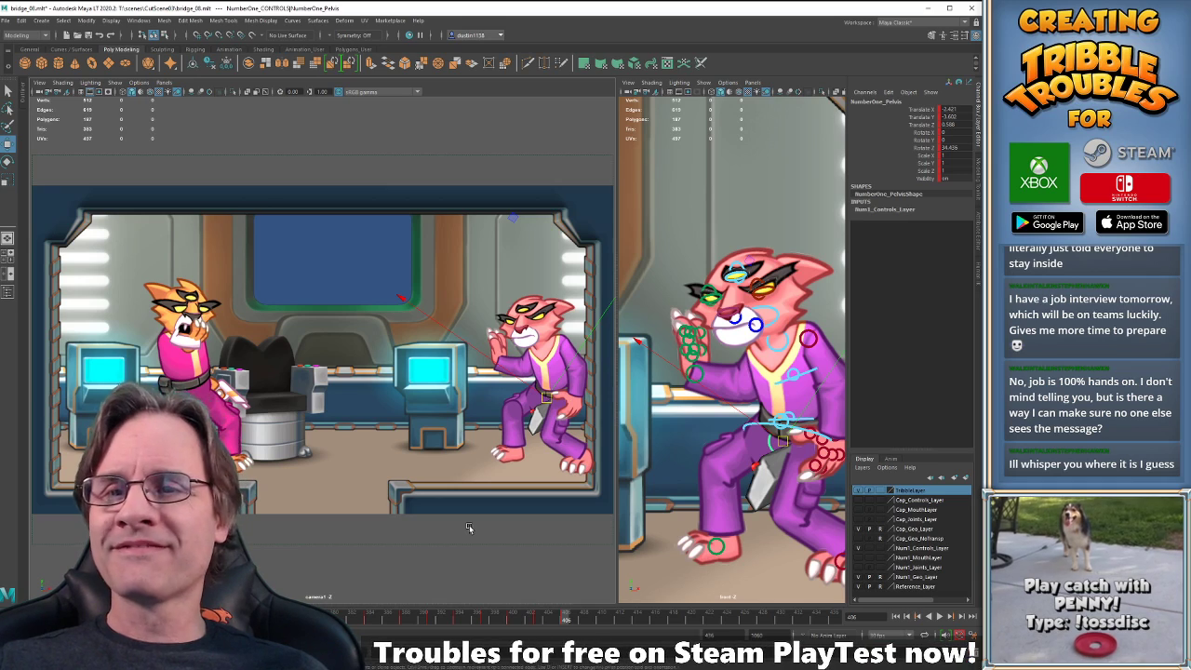
{"action": "key", "text": "comma"}
{"action": "key", "text": "comma"}
{"action": "key", "text": "comma"}
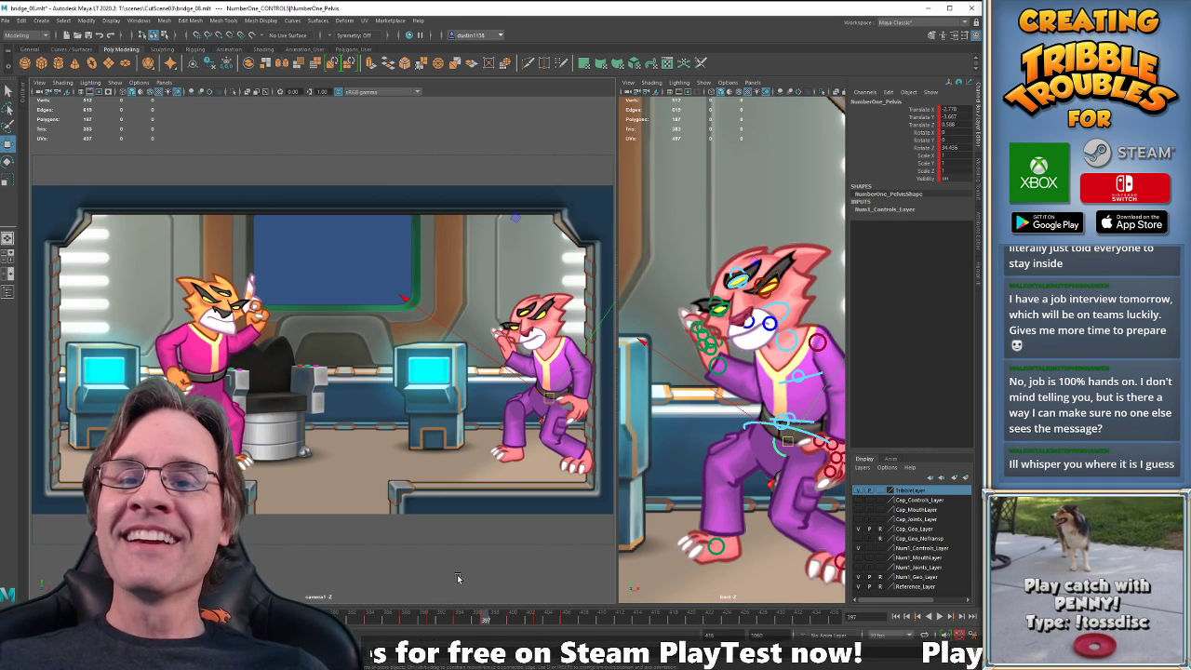
{"action": "key", "text": "comma"}
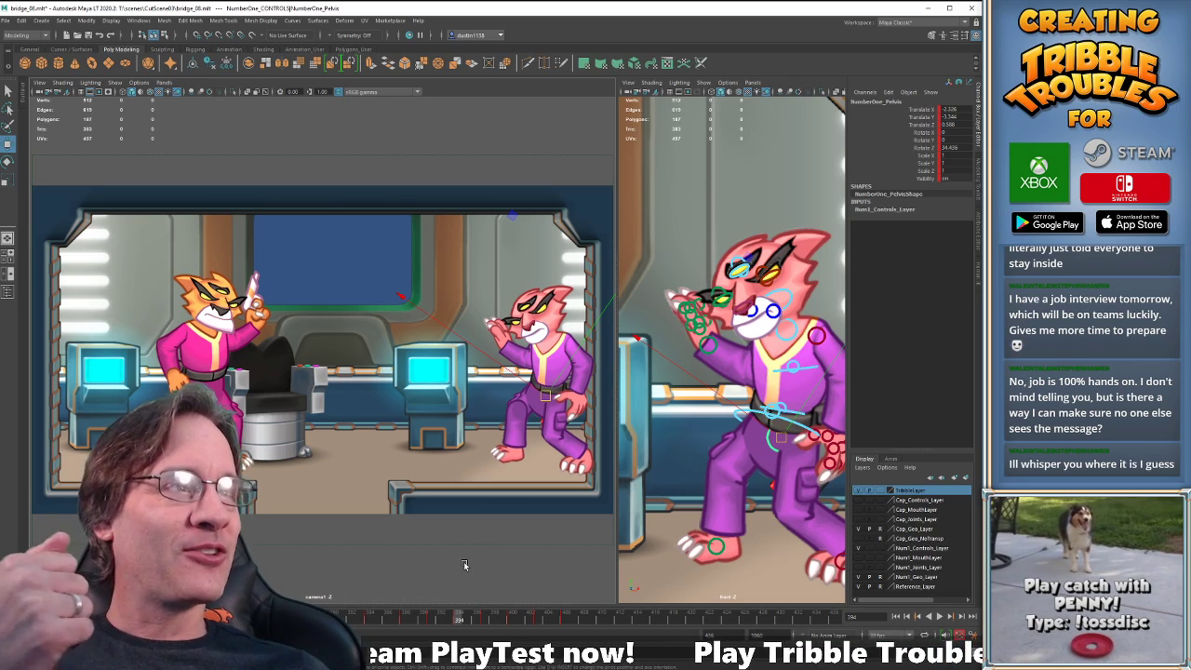
{"action": "key", "text": "alt+v"}
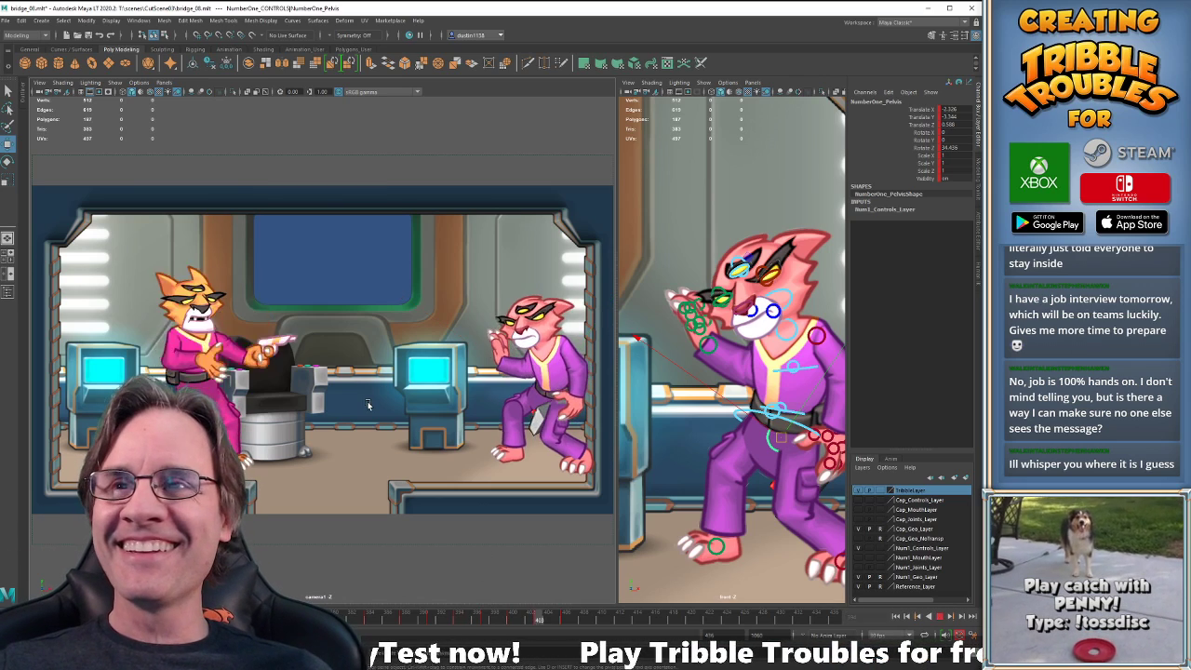
{"action": "key", "text": "alt+v"}
{"action": "key", "text": "comma"}
{"action": "key", "text": "comma"}
{"action": "key", "text": "period"}
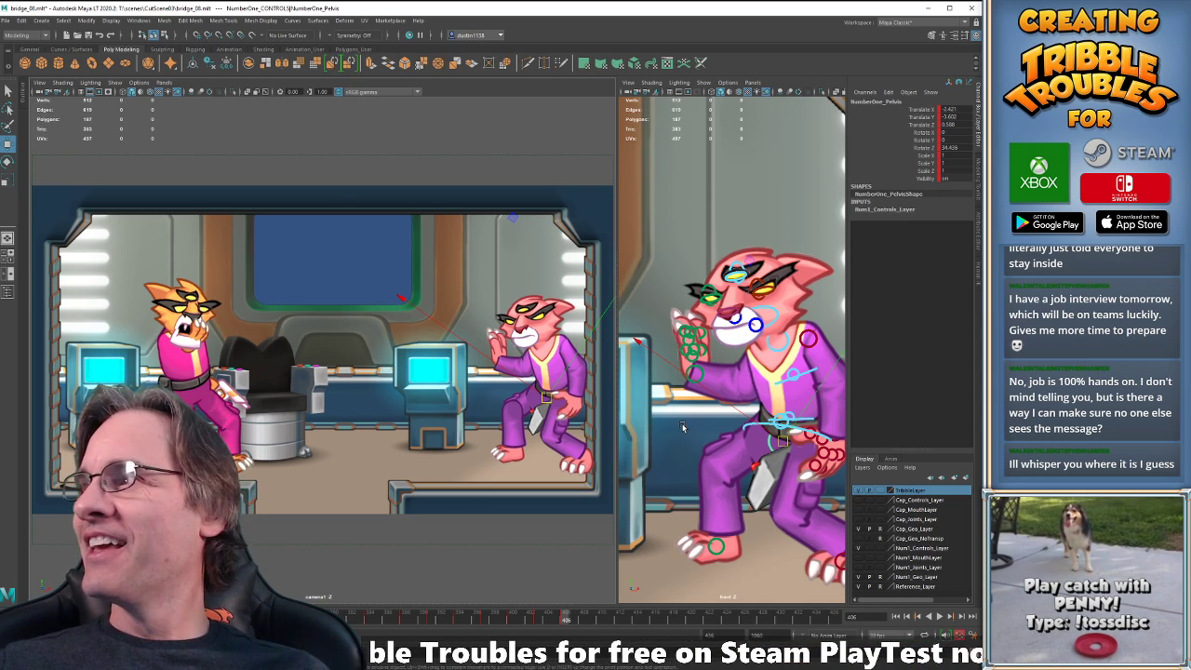
Set a key on the pink character's COG control at frame 411.
{"action": "left_click", "coordinate": [694, 365]}
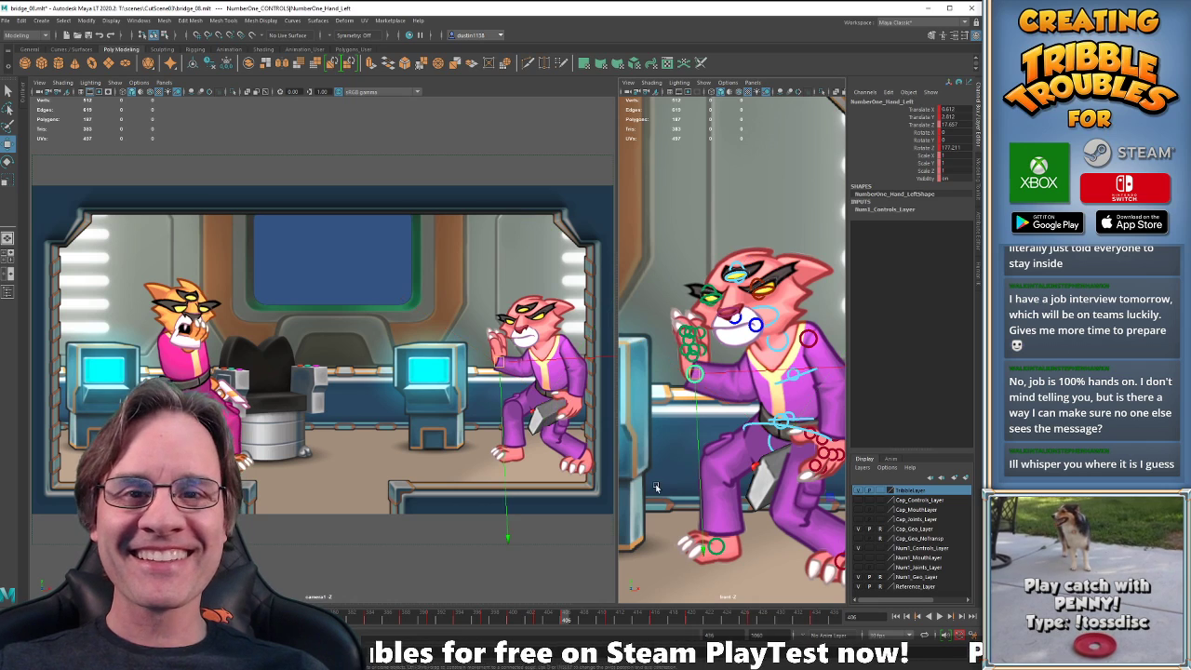
{"action": "key", "text": "."}
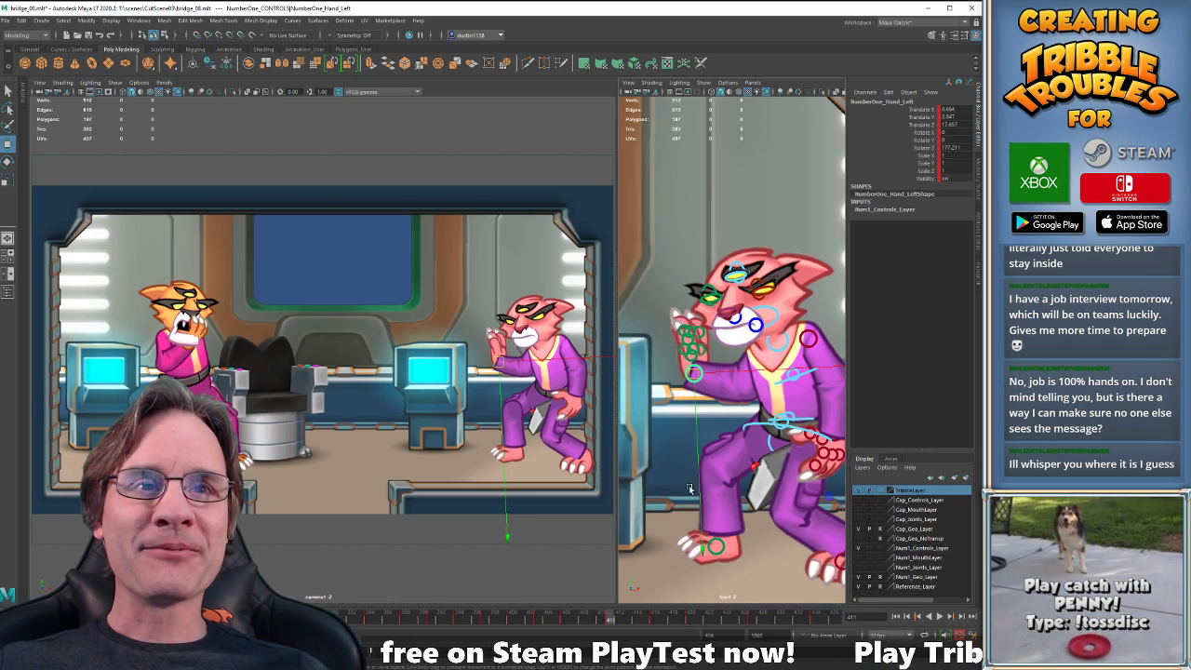
{"action": "left_click", "coordinate": [767, 449]}
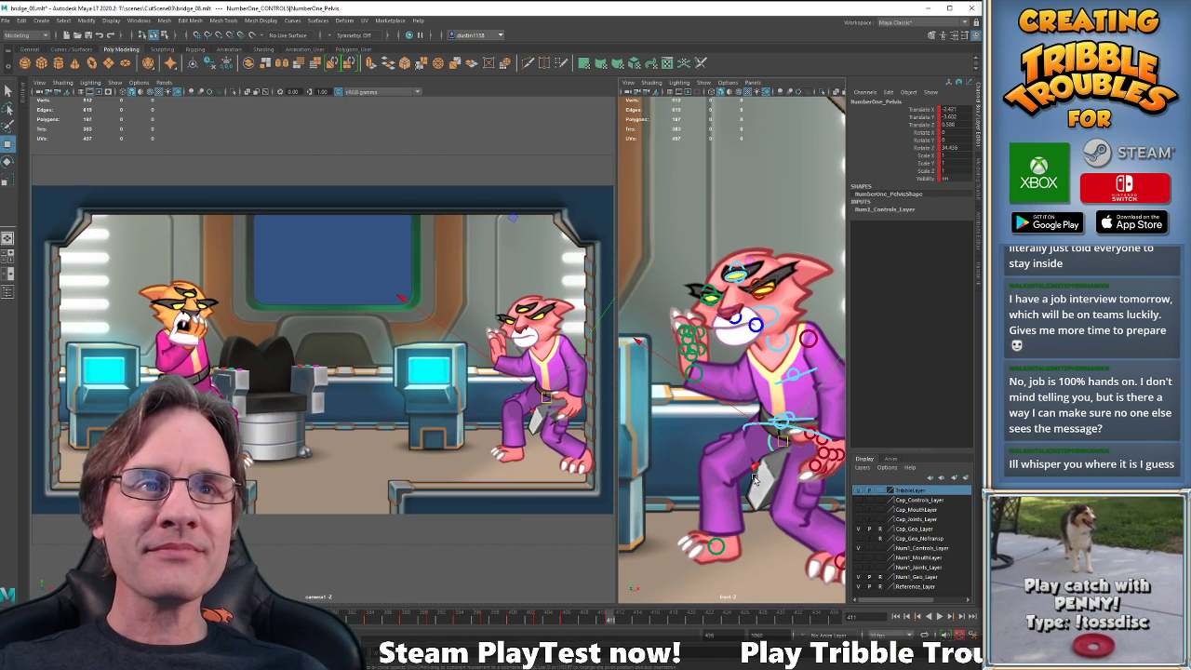
{"action": "left_click", "coordinate": [742, 427]}
{"action": "middle_click_drag", "start_coordinate": [743, 486], "coordinate": [675, 440], "text": "alt"}
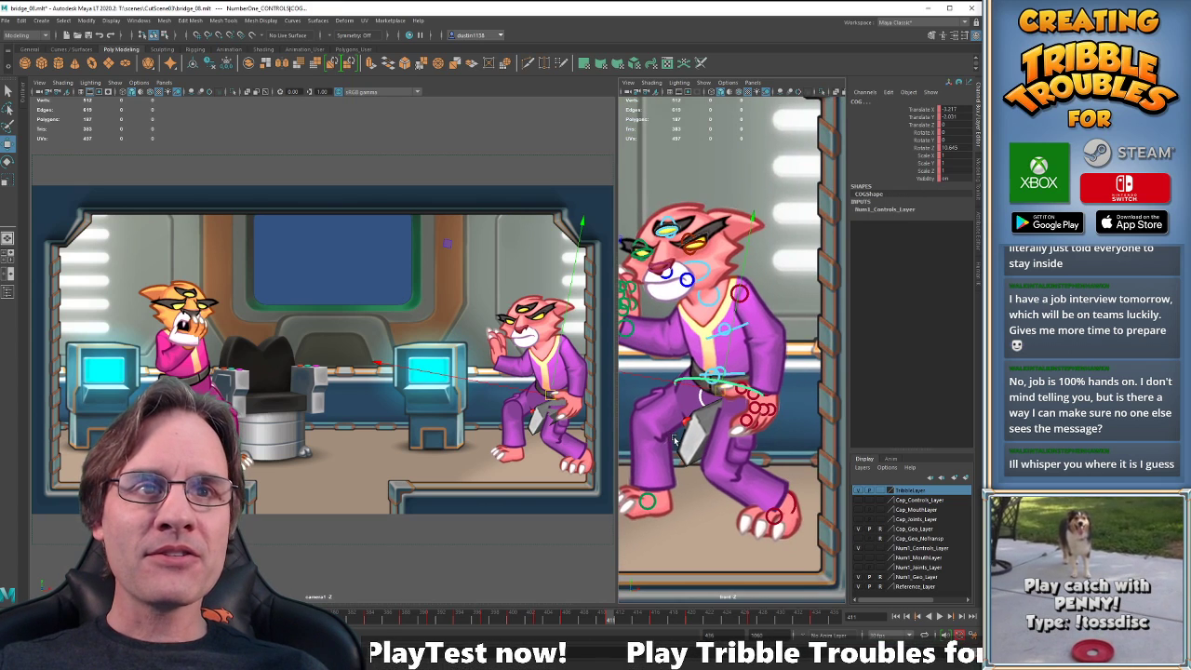
{"action": "key", "text": "s"}
Examine the pink character's poses on the COG keys from frame 420 through 434.
{"action": "key", "text": "."}
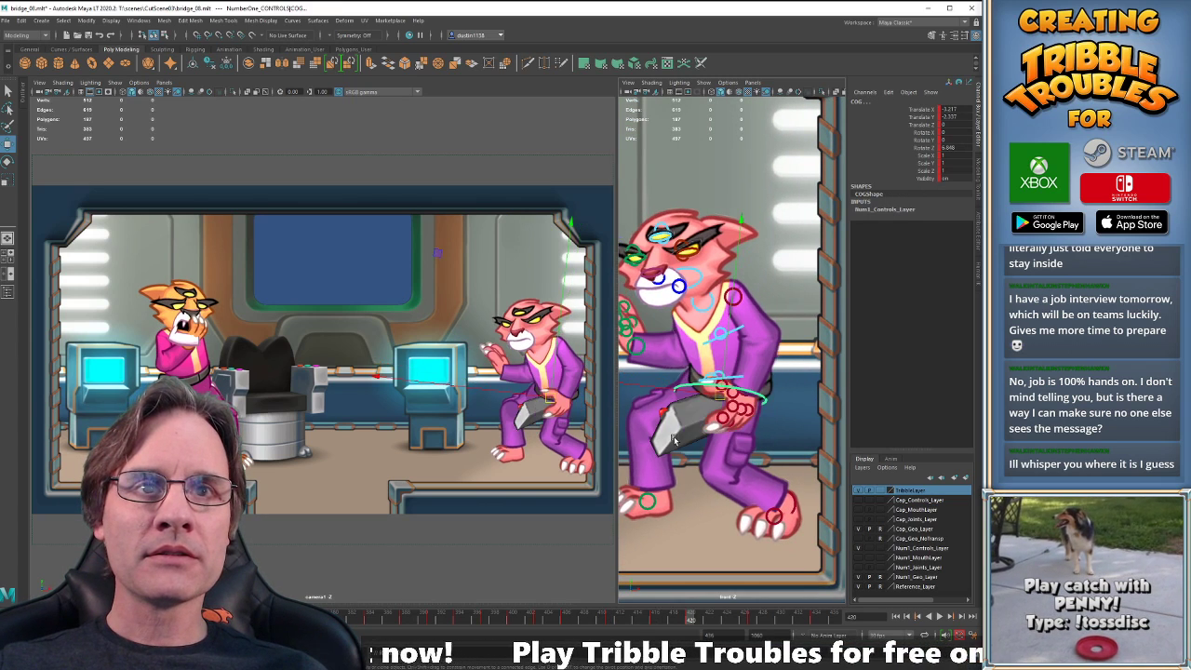
{"action": "key", "text": "."}
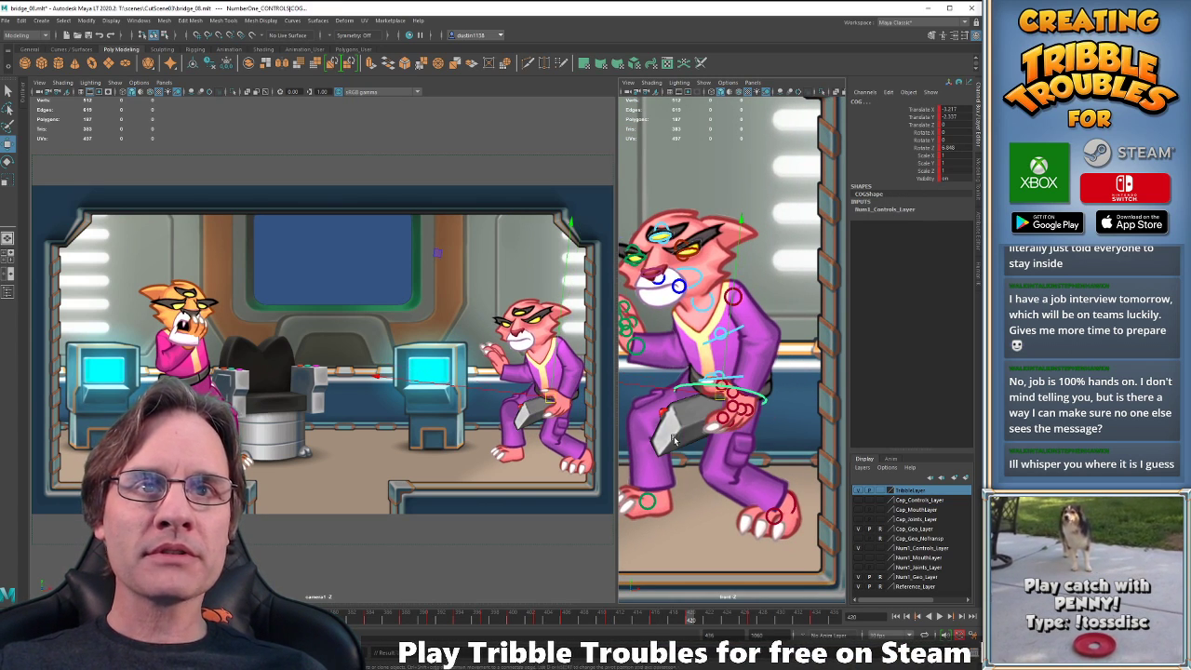
{"action": "key", "text": "."}
{"action": "key", "text": "."}
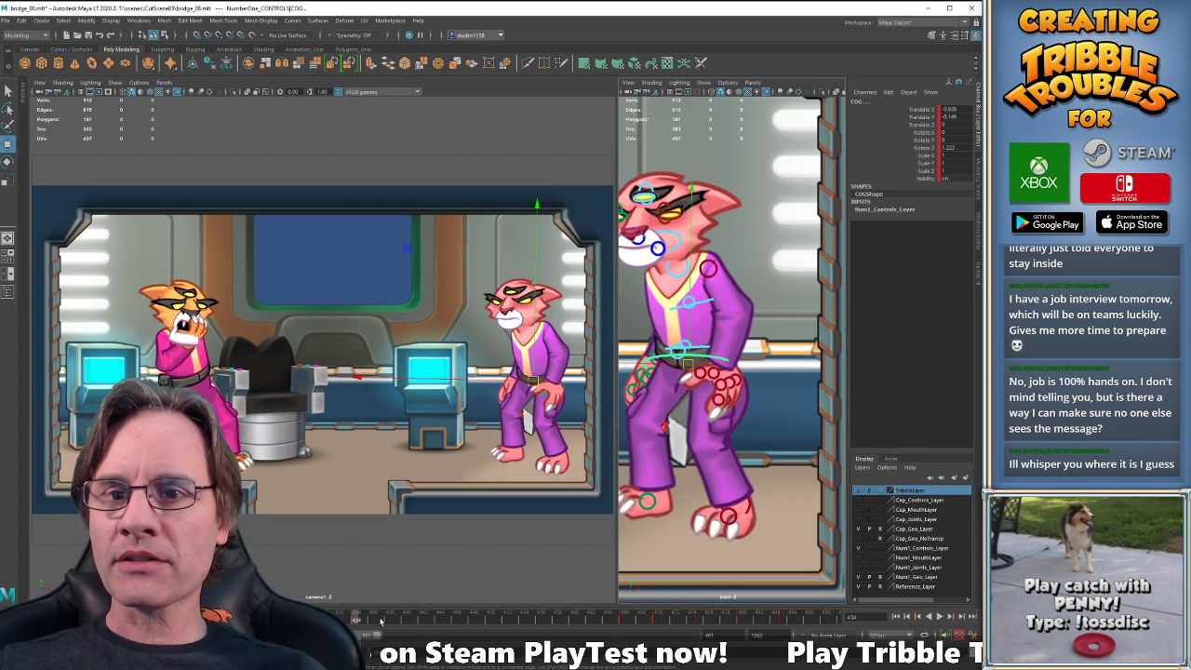
{"action": "key", "text": "."}
{"action": "key", "text": "."}
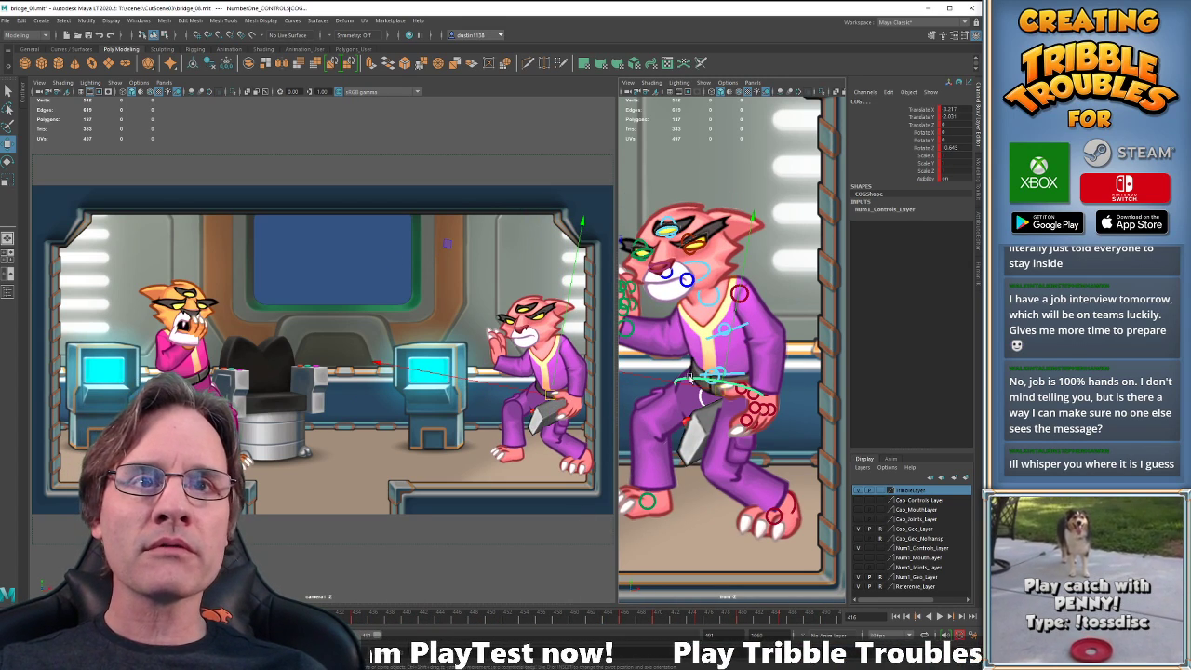
Select the pelvis control and lower it slightly at frame 420 to Translate Y -3.66.
{"action": "left_click", "coordinate": [689, 377]}
{"action": "middle_click", "coordinate": [540, 444]}
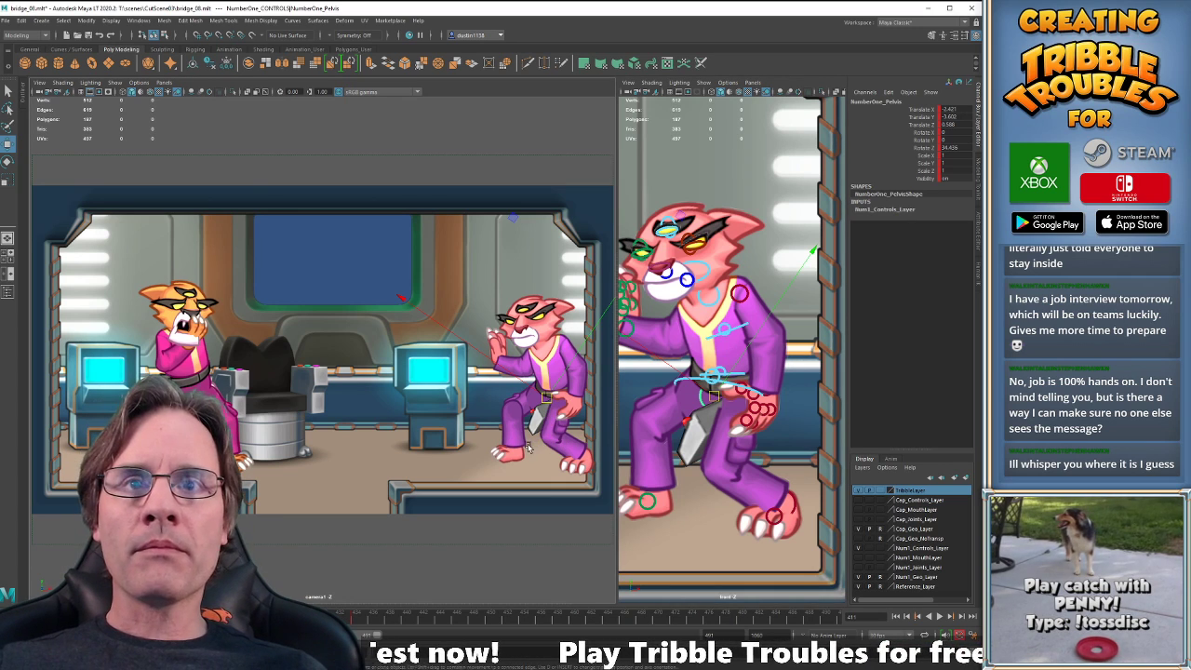
{"action": "key", "text": "."}
{"action": "middle_click_drag", "start_coordinate": [515, 444], "coordinate": [516, 445]}
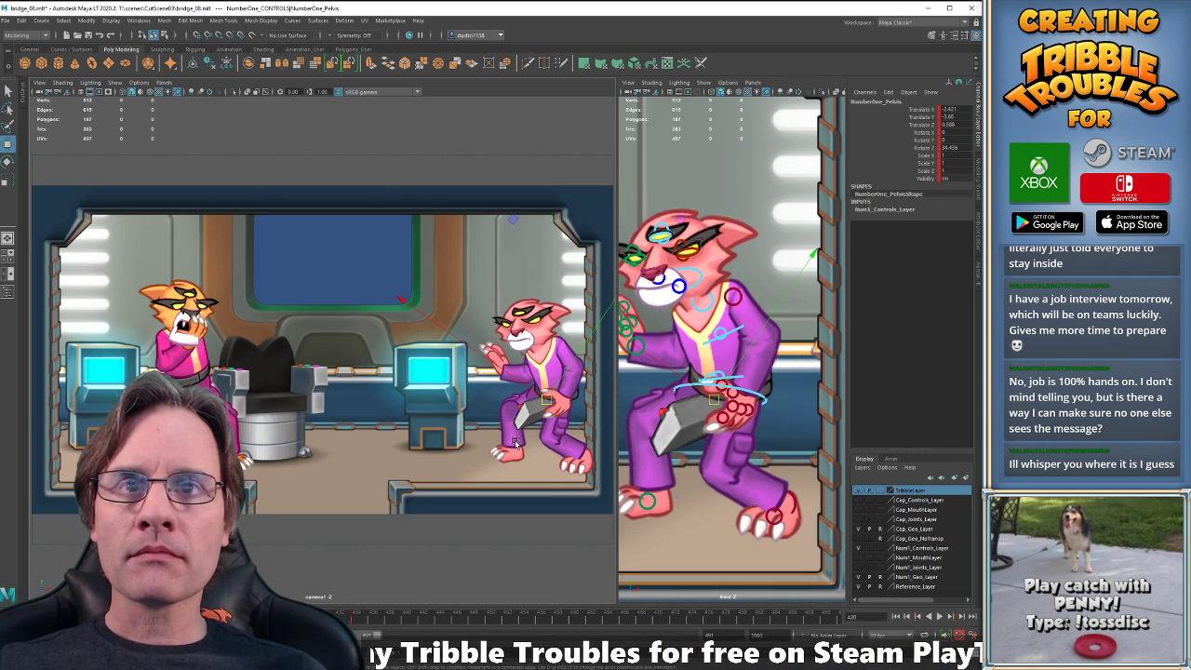
At frame 427, move the pelvis control to Translate X -1 and Y -2.311, and rotate it to Rotate Z 12.473.
{"action": "key", "text": "period"}
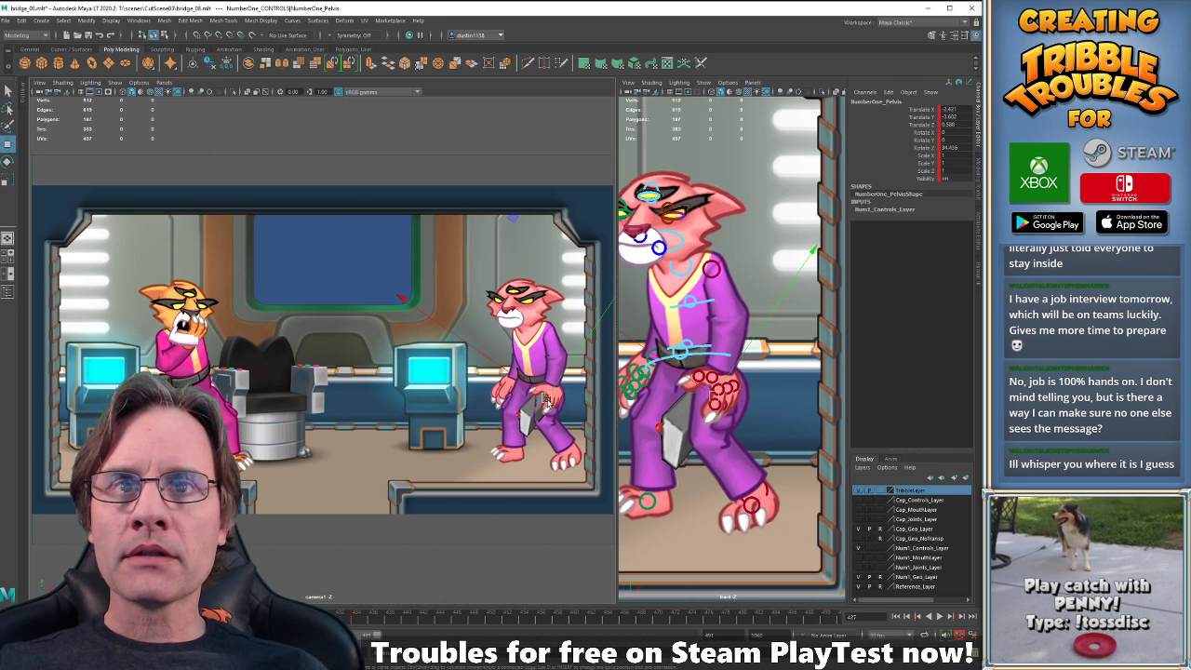
{"action": "left_click_drag", "start_coordinate": [540, 397], "coordinate": [537, 393]}
{"action": "key", "text": "e"}
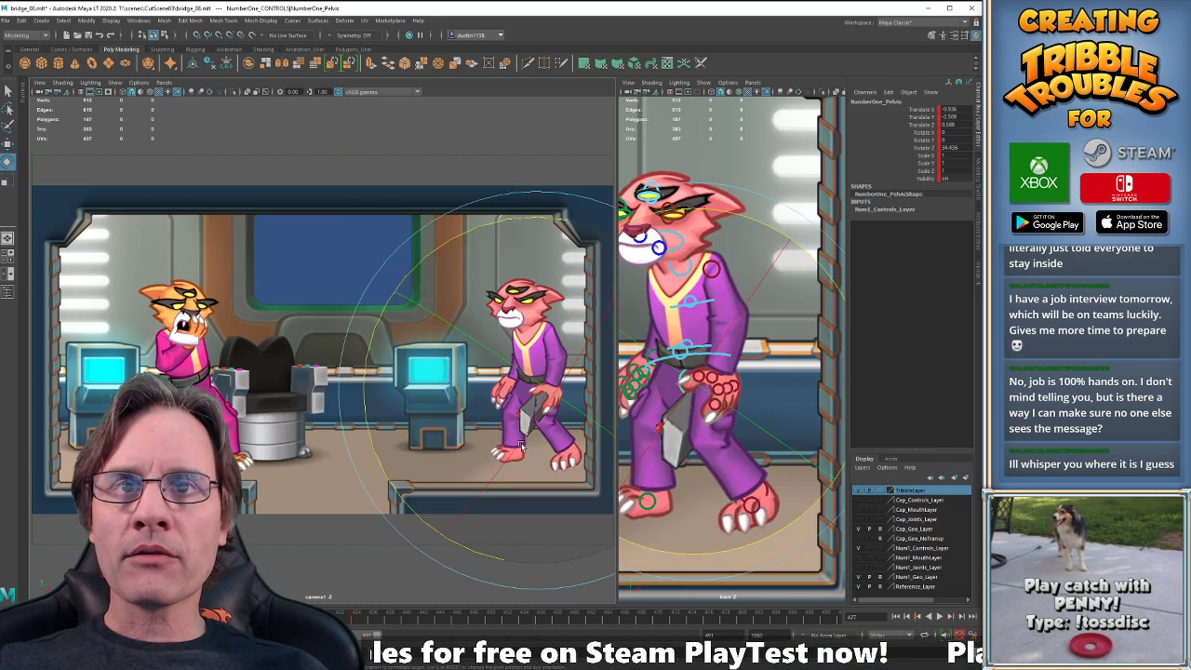
{"action": "left_click_drag", "start_coordinate": [532, 504], "coordinate": [475, 523]}
{"action": "key", "text": "w"}
{"action": "left_click_drag", "start_coordinate": [537, 391], "coordinate": [535, 389]}
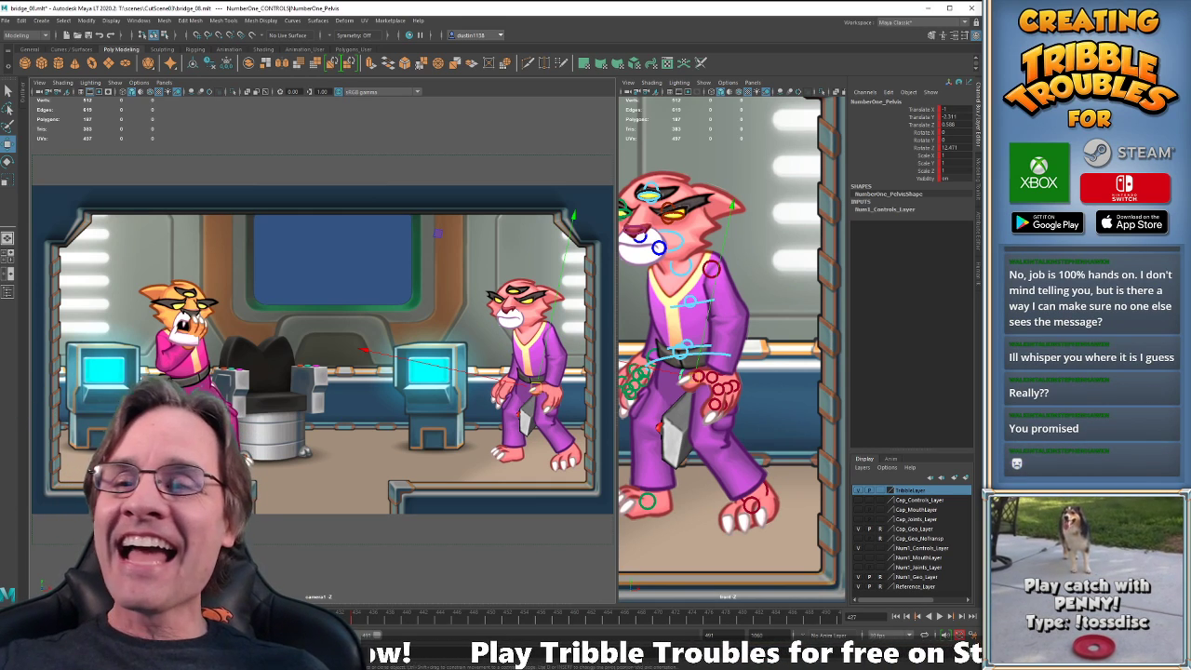
At frame 434, reposition the pelvis control to Translate X -0.817 and Y -2.749, with Rotate Z 26.77.
{"action": "key", "text": "comma"}
{"action": "key", "text": "comma"}
{"action": "key", "text": "alt+v"}
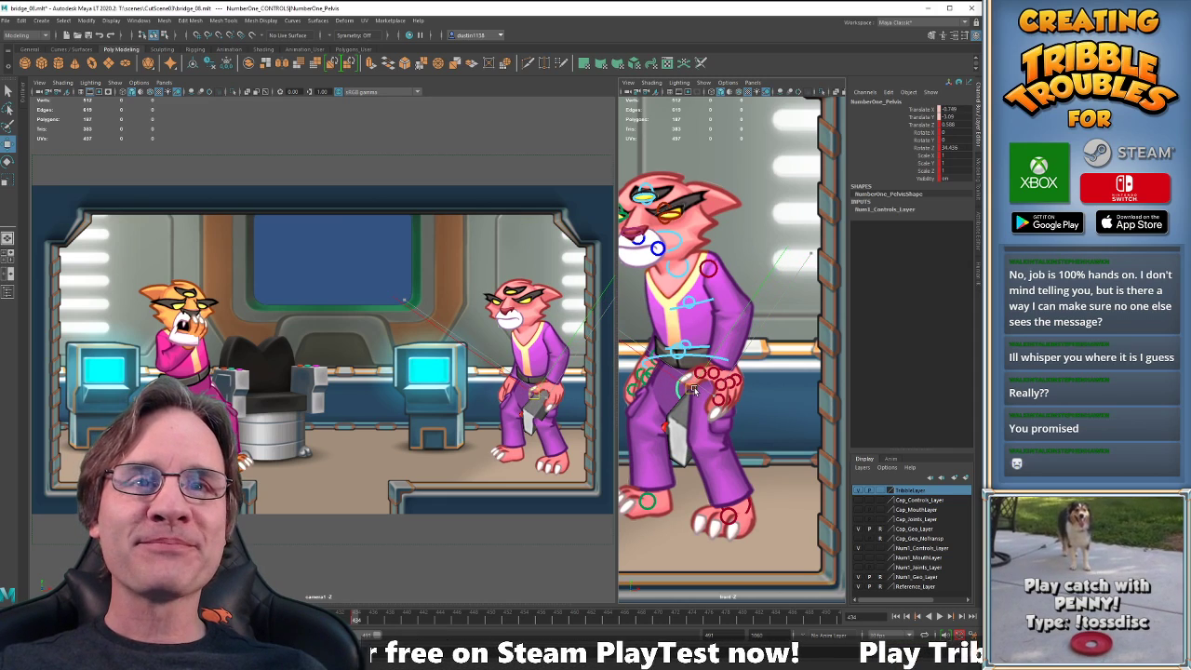
{"action": "key", "text": "e"}
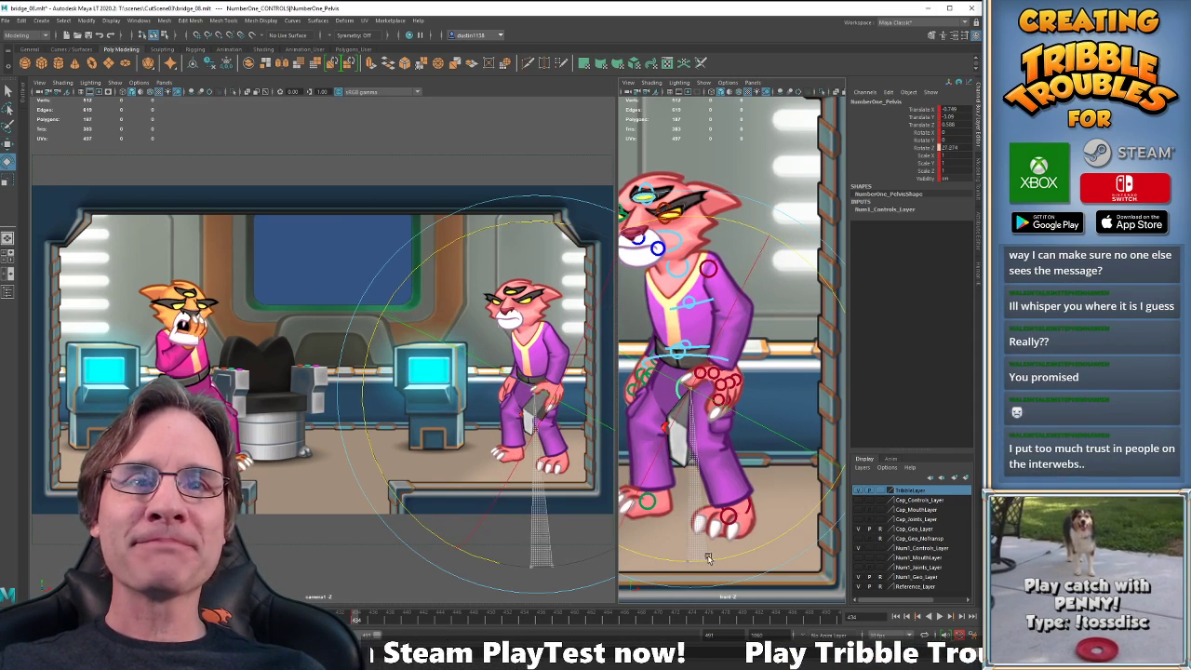
{"action": "key", "text": "w"}
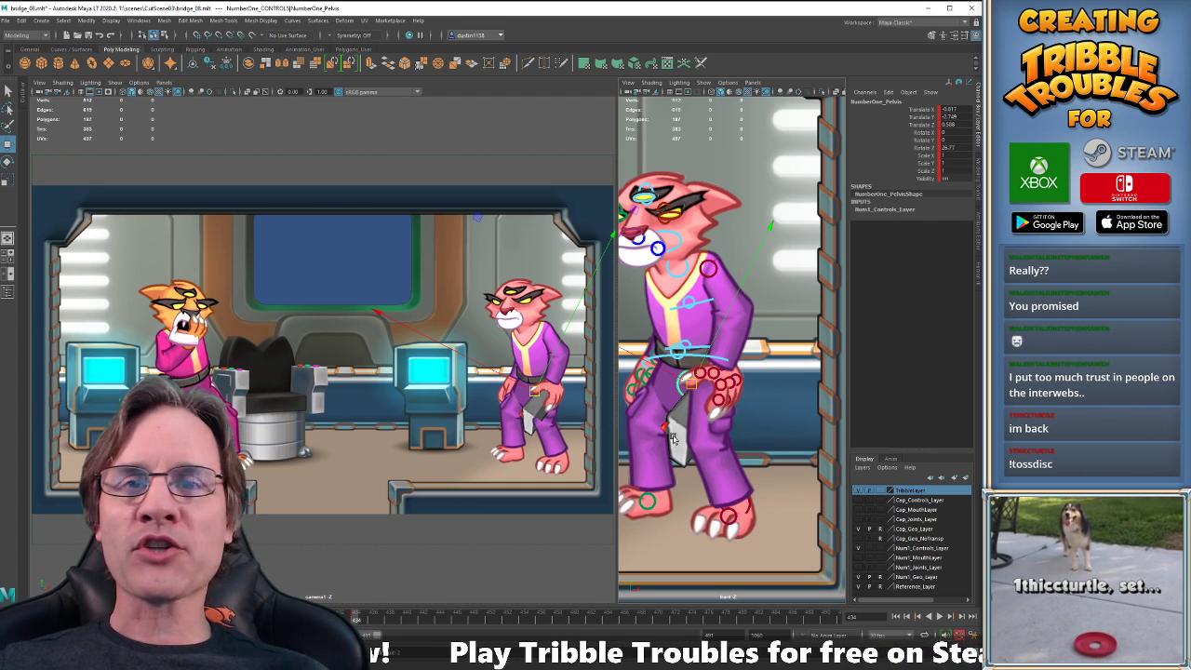
{"action": "key", "text": "e"}
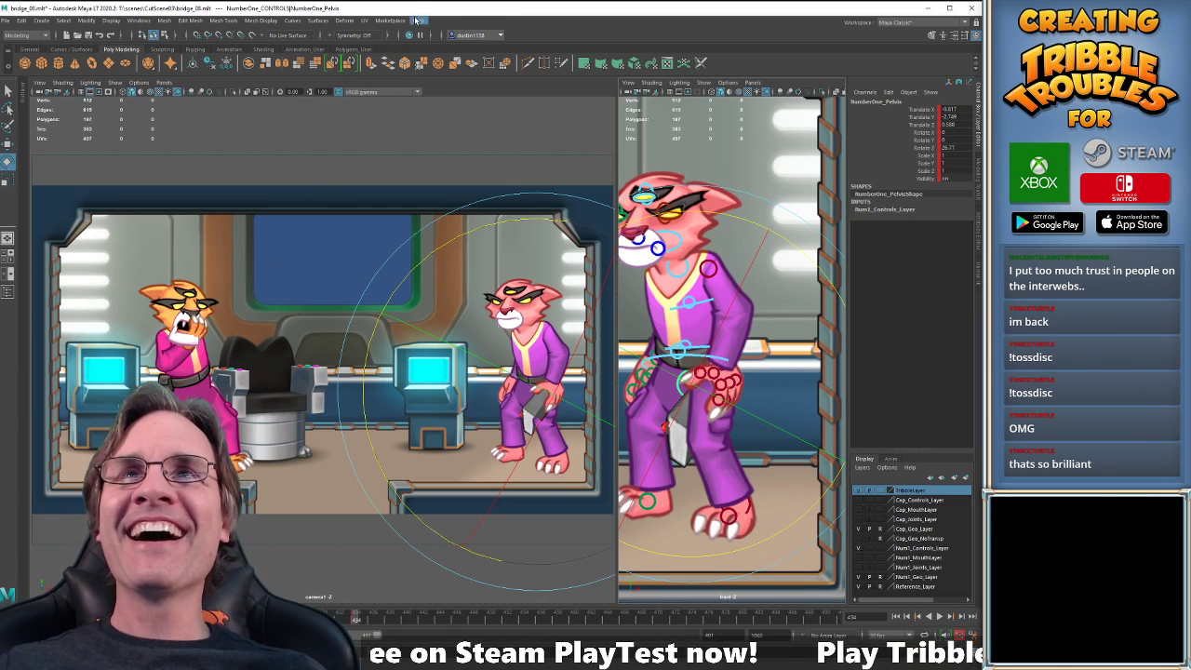
Compare the pelvis poses on the keys at frames 420, 427 and 434 by stepping back and forth between them.
{"action": "key", "text": "comma"}
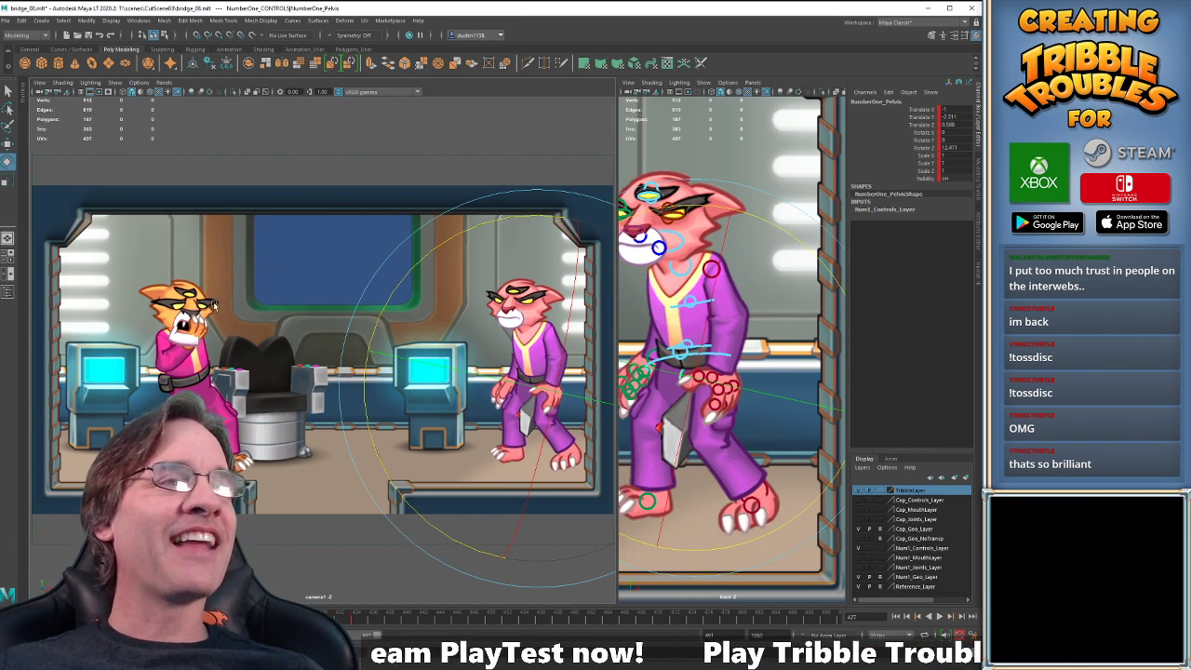
{"action": "key", "text": "comma"}
{"action": "key", "text": "period"}
{"action": "key", "text": "period"}
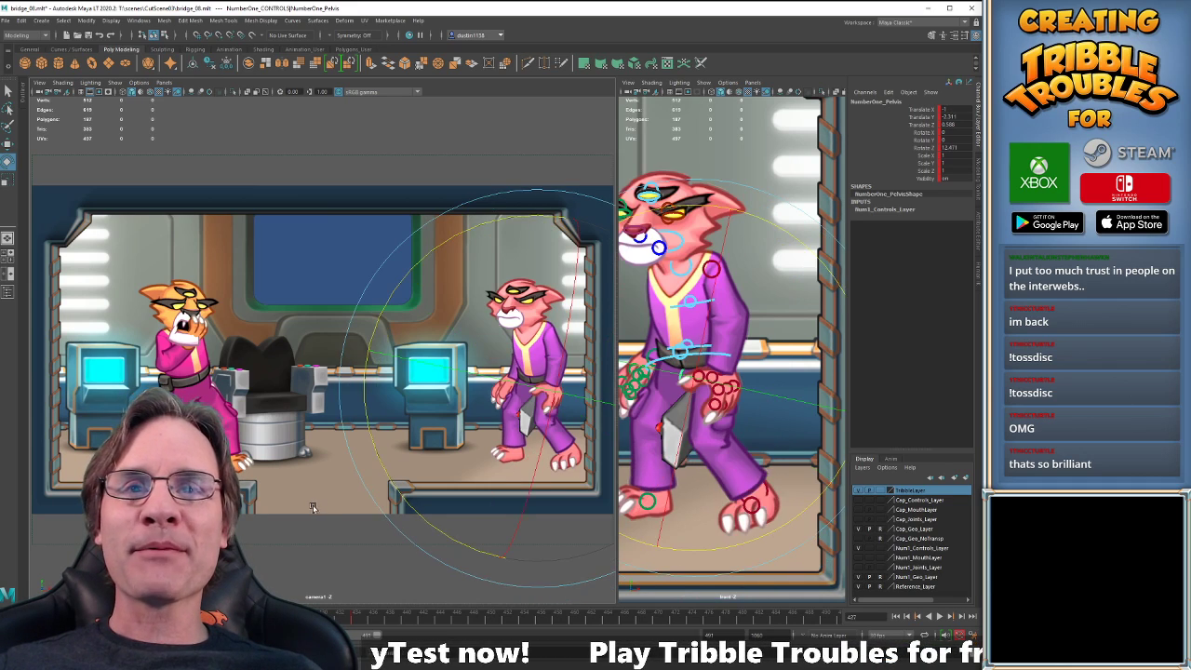
{"action": "key", "text": "comma"}
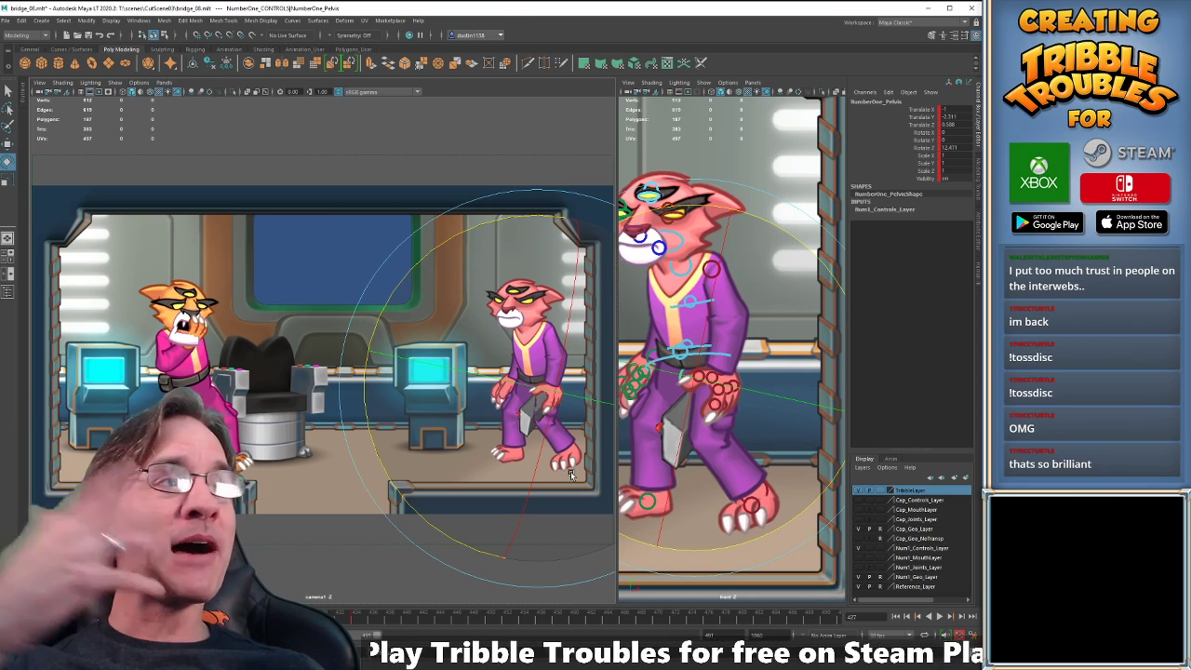
{"action": "key", "text": "period"}
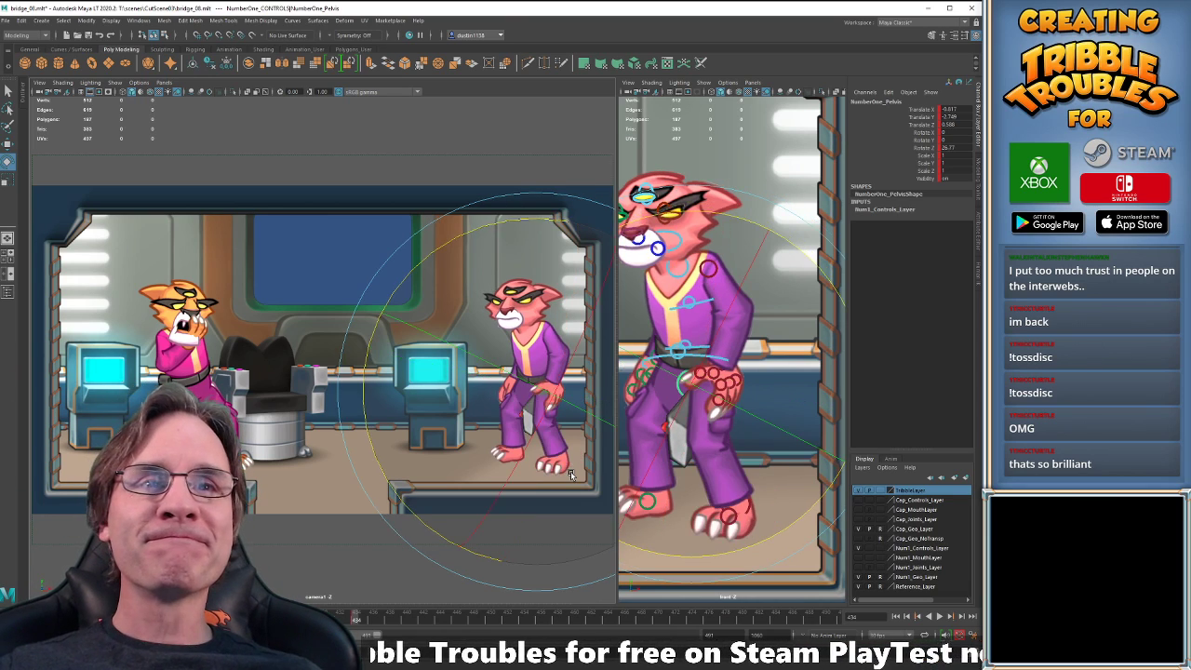
{"action": "key", "text": "w"}
{"action": "key", "text": "comma"}
{"action": "key", "text": "comma"}
{"action": "key", "text": "period"}
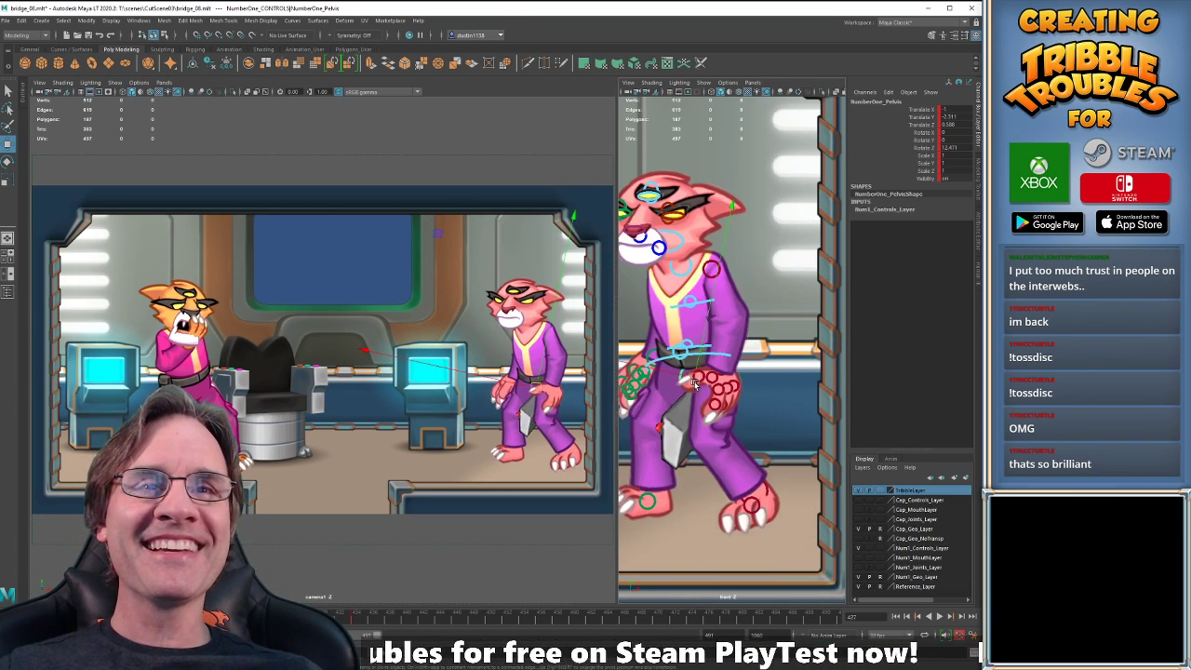
{"action": "key", "text": "period"}
{"action": "key", "text": "comma"}
{"action": "key", "text": "period"}
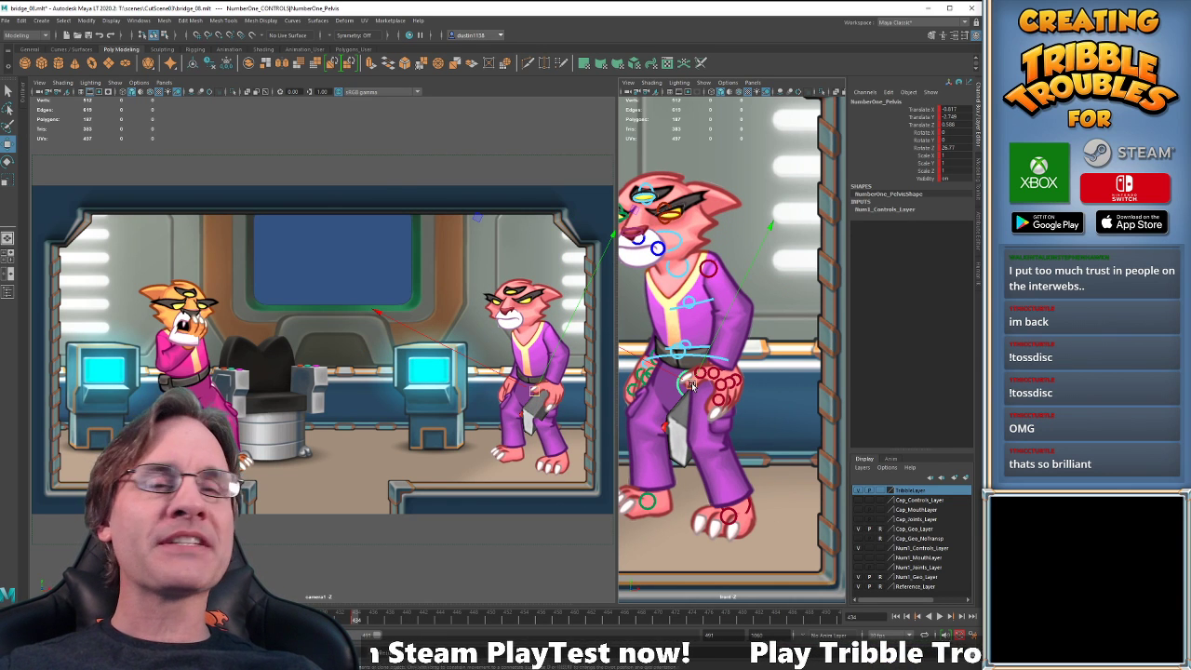
At frame 434, nudge the pelvis control to Translate X -0.715 and Y -2.613, and check it against the preceding keys.
{"action": "left_click_drag", "start_coordinate": [690, 384], "coordinate": [688, 382]}
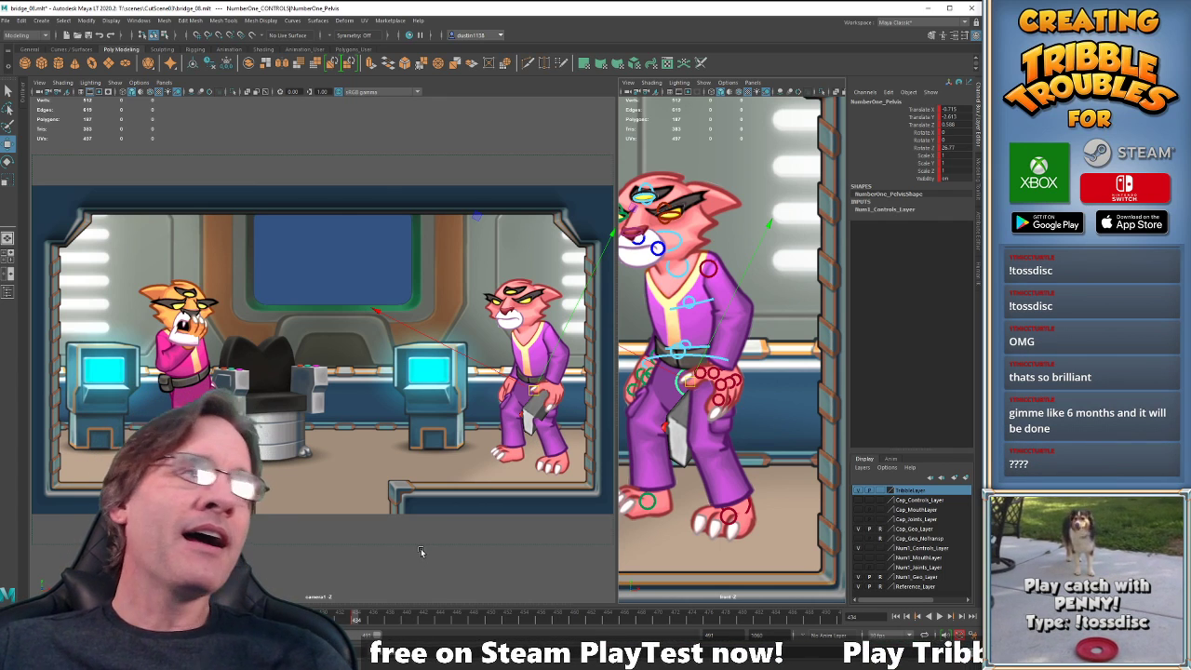
{"action": "key", "text": "comma"}
{"action": "key", "text": "comma"}
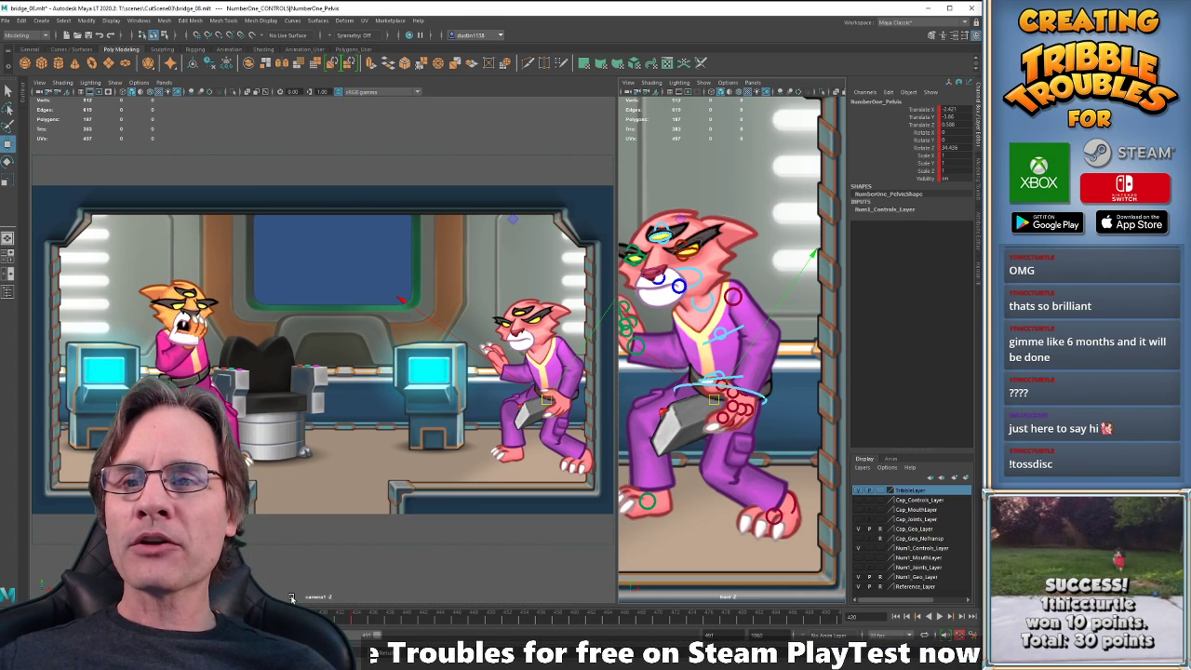
{"action": "key", "text": "period"}
{"action": "key", "text": "period"}
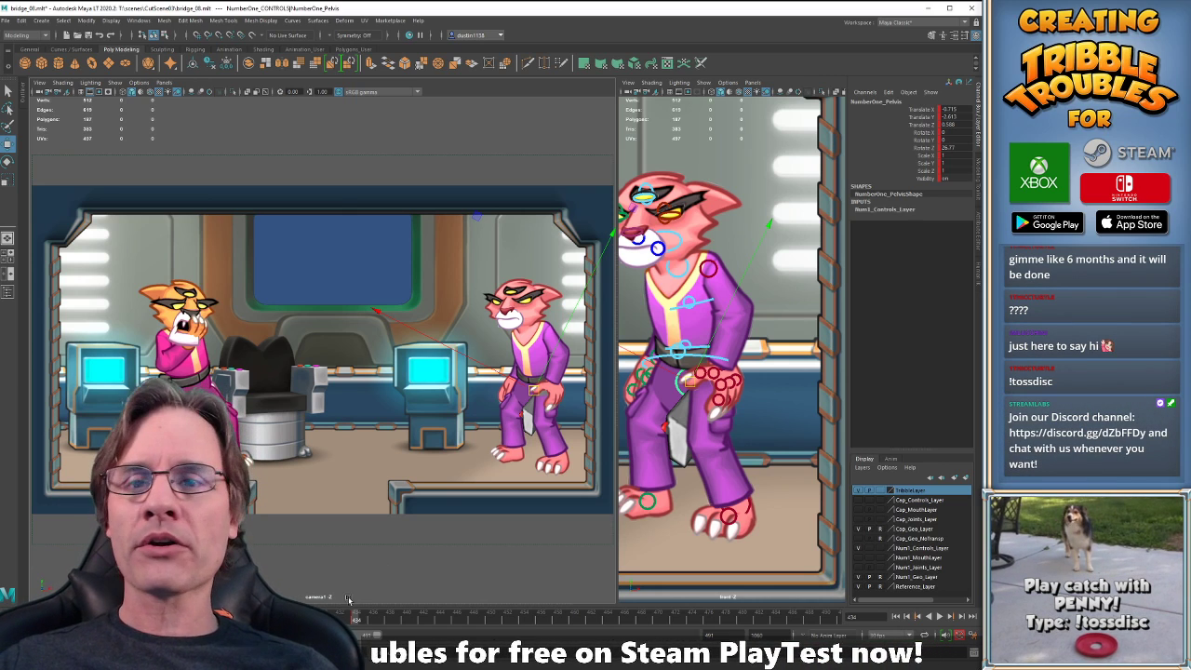
{"action": "left_click_drag", "start_coordinate": [357, 617], "coordinate": [206, 617]}
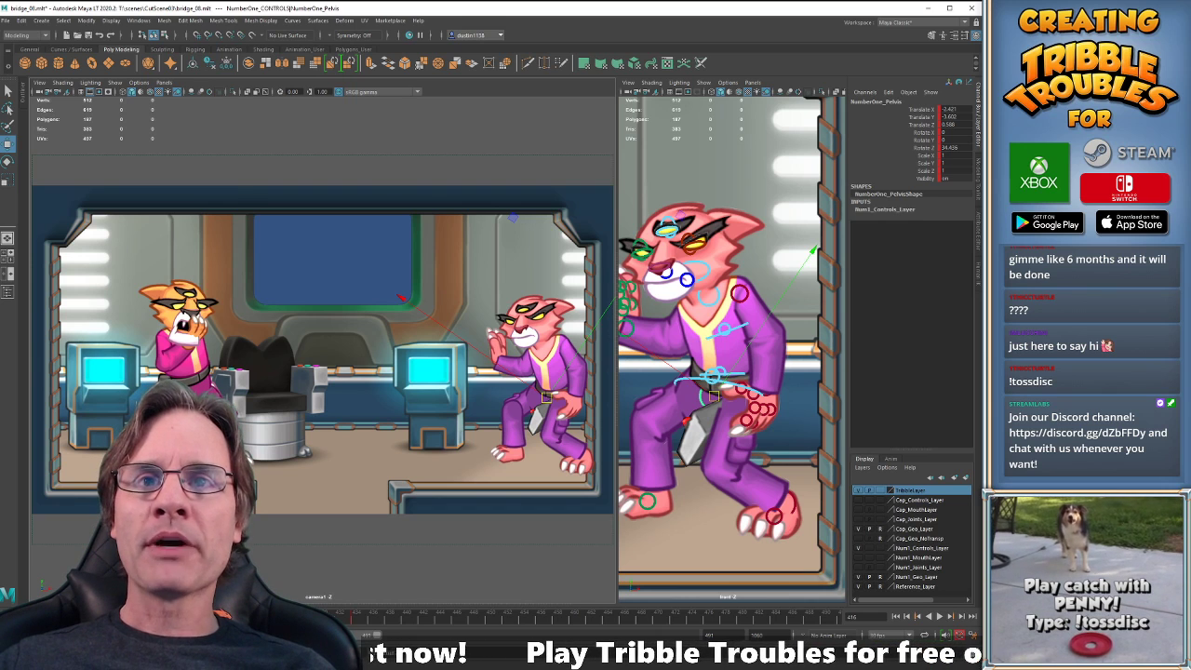
Review the pink character's pelvis motion by scrubbing the timeline, stepping between the keys around frame 434, and playing the animation.
{"action": "left_click_drag", "start_coordinate": [206, 617], "coordinate": [389, 617]}
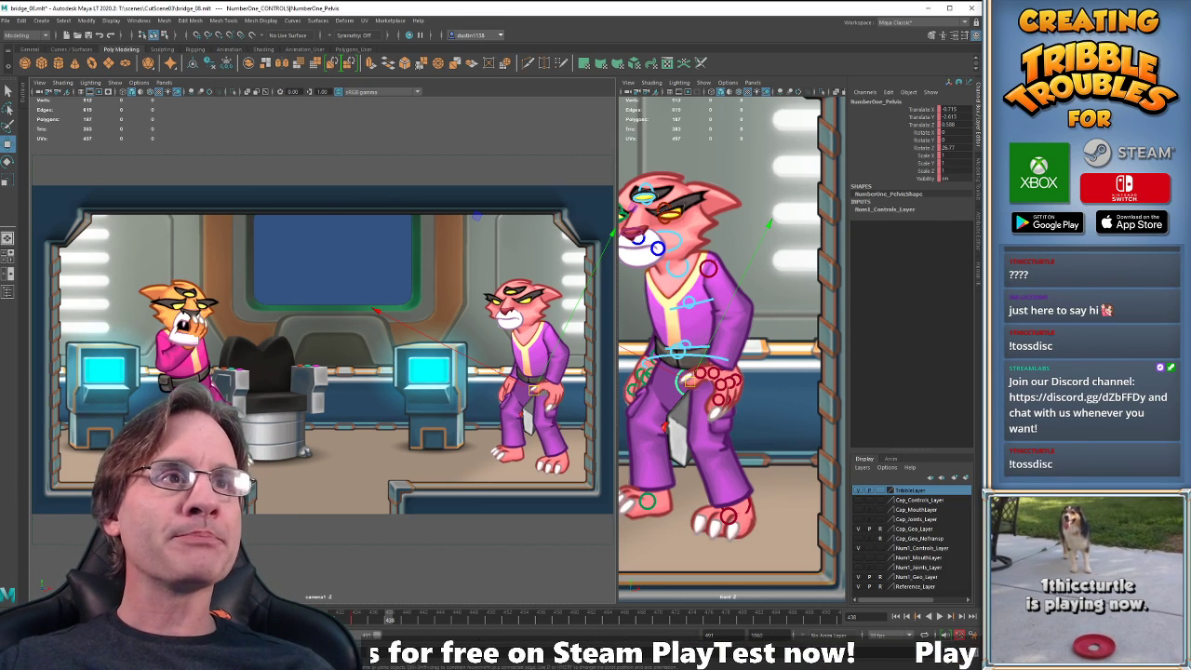
{"action": "key", "text": "comma"}
{"action": "key", "text": "comma"}
{"action": "key", "text": "comma"}
{"action": "key", "text": "period"}
{"action": "key", "text": "period"}
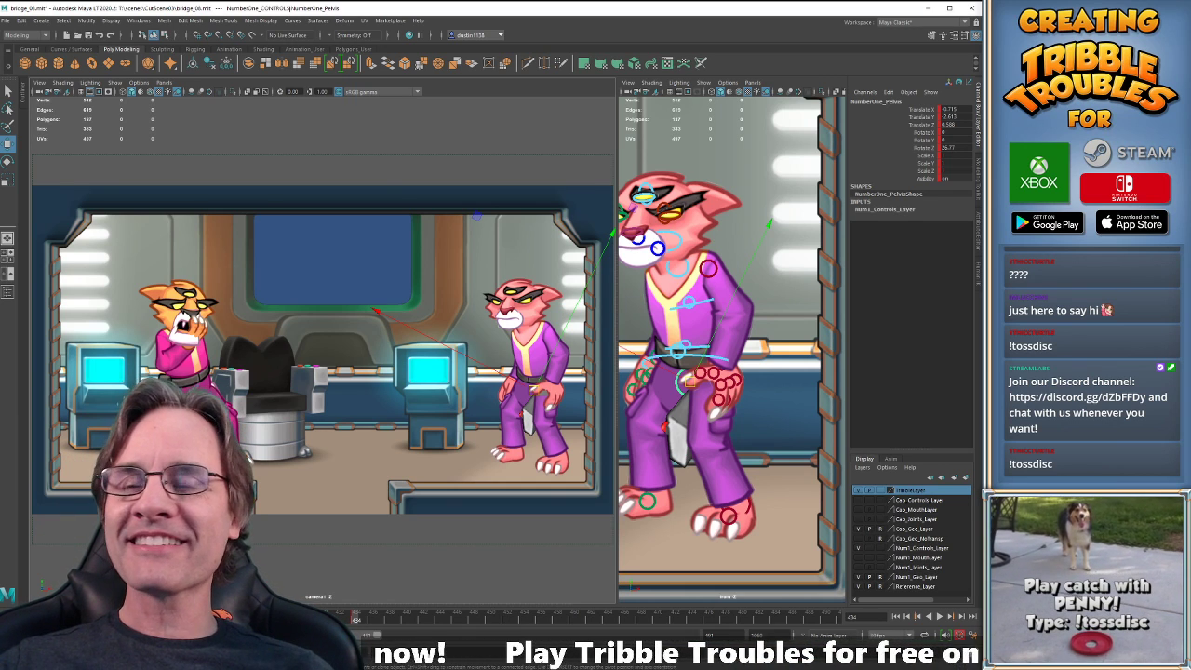
{"action": "key", "text": "alt+v"}
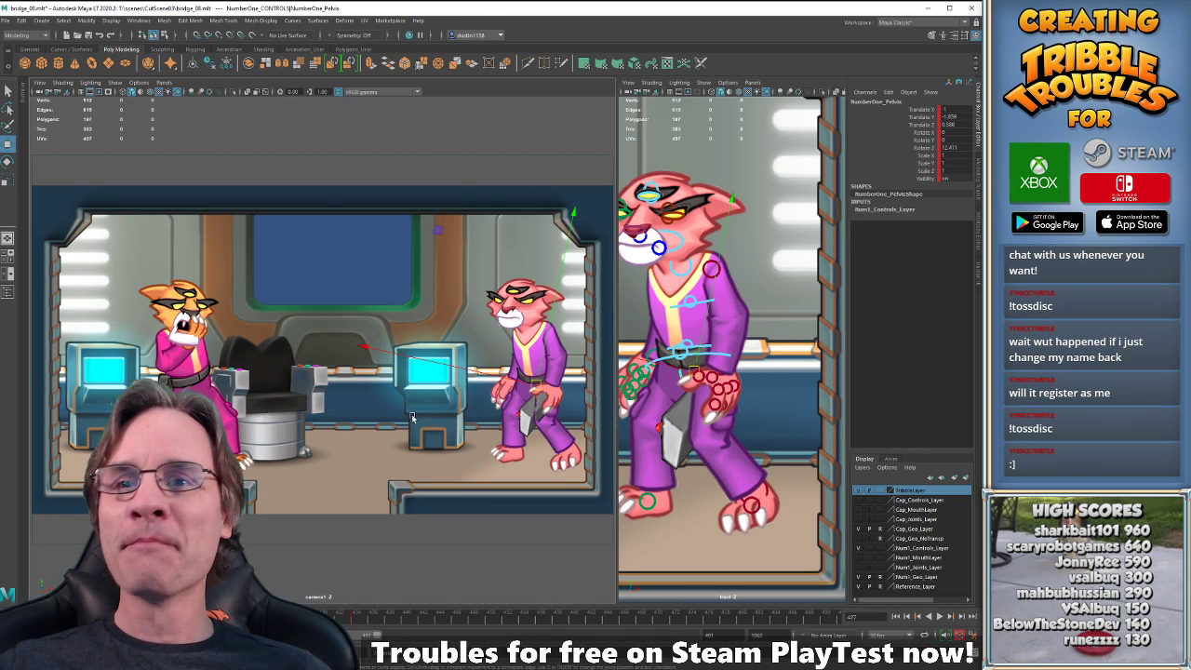
Compare the pelvis keys around frames 427 and 434, and raise the pelvis control to Translate Y -2.34 at frame 434.
{"action": "key", "text": "comma"}
{"action": "key", "text": "period"}
{"action": "key", "text": "period"}
{"action": "key", "text": "comma"}
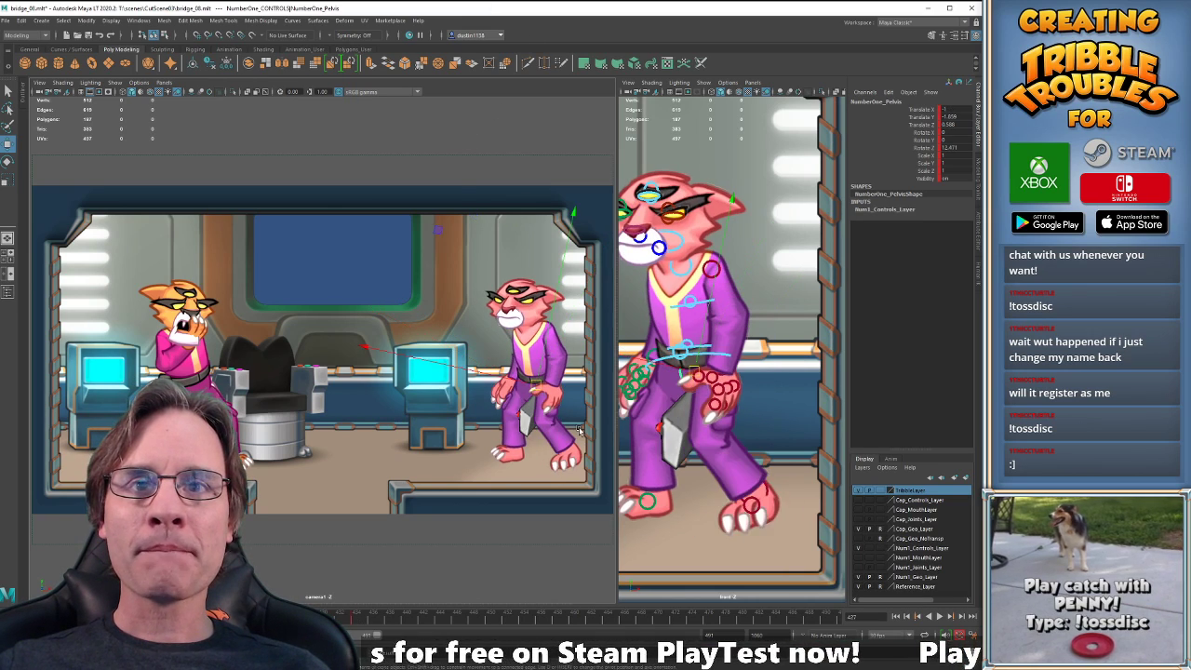
{"action": "key", "text": "period"}
{"action": "key", "text": "period"}
{"action": "key", "text": "period"}
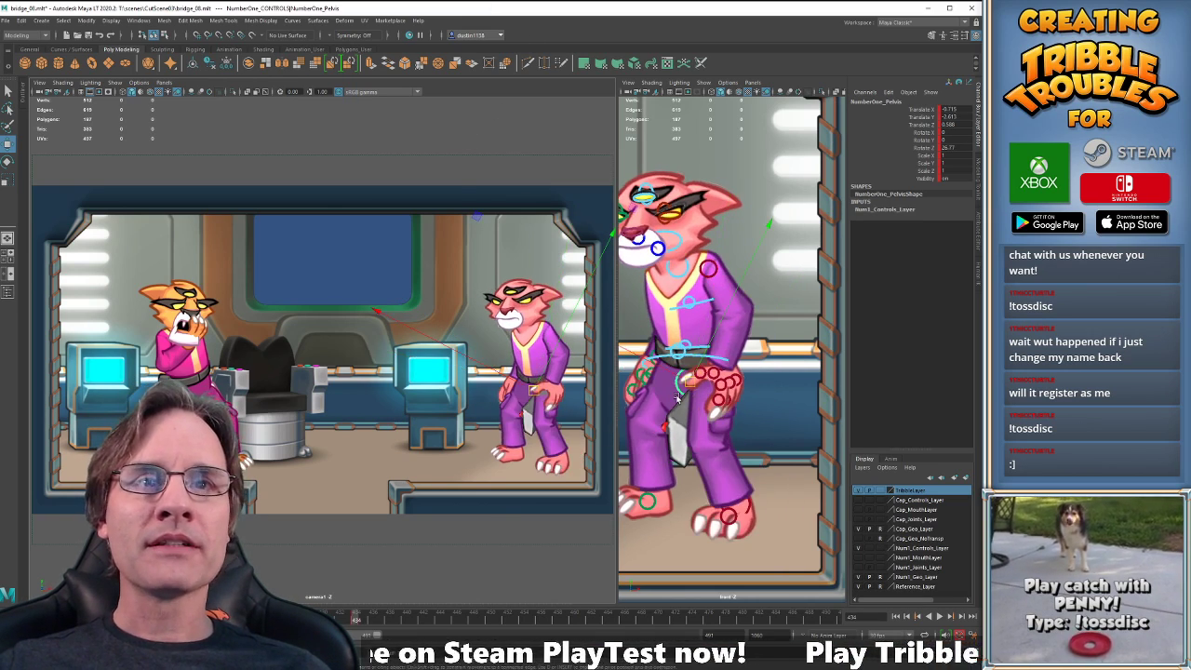
{"action": "middle_click_drag", "start_coordinate": [677, 398], "coordinate": [679, 397]}
{"action": "key", "text": "comma"}
{"action": "key", "text": "period"}
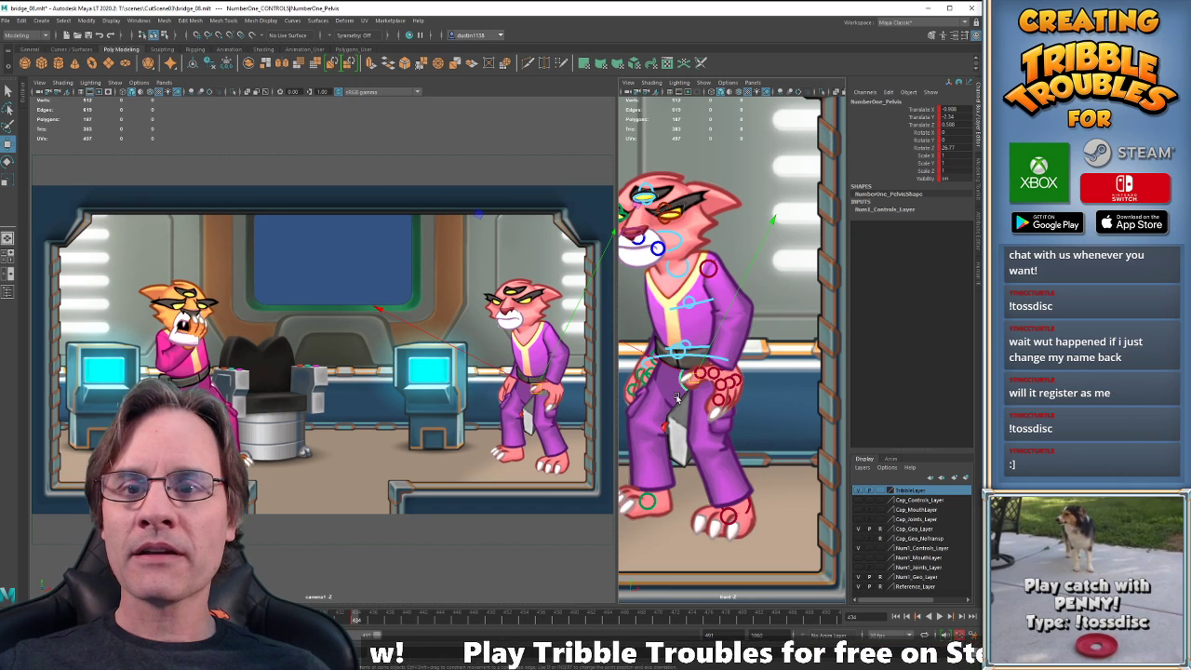
Select the pink character's COG control and examine its poses on the keys between frames 460 and 485.
{"action": "left_click", "coordinate": [540, 407]}
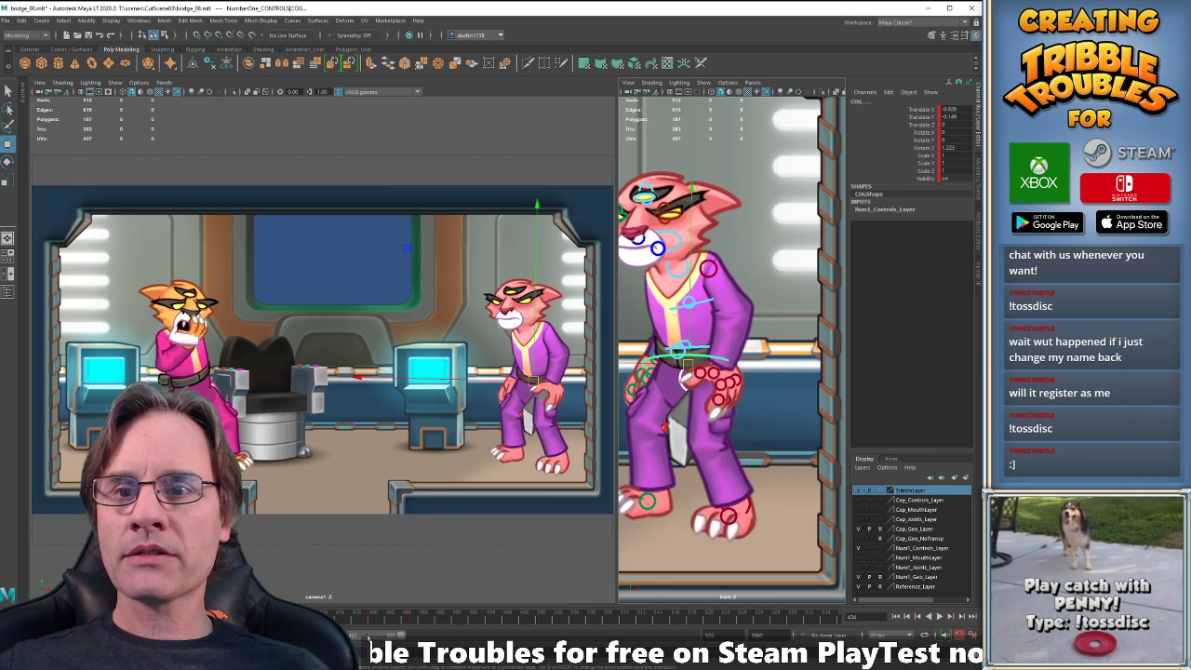
{"action": "key", "text": "period"}
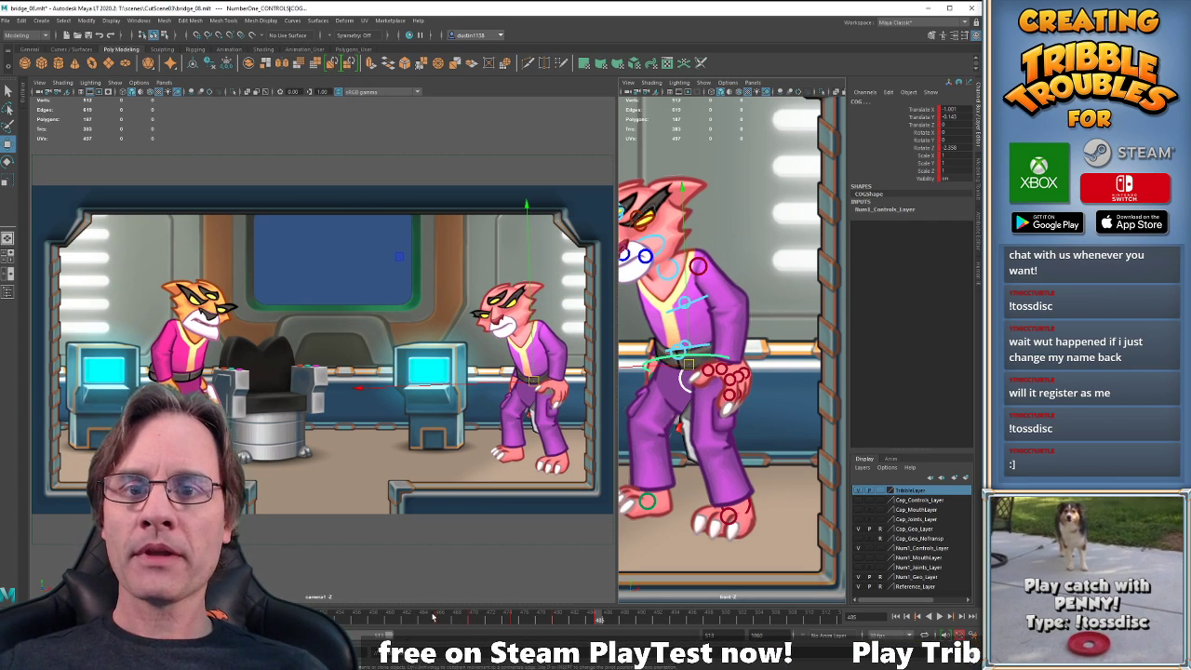
{"action": "key", "text": "comma"}
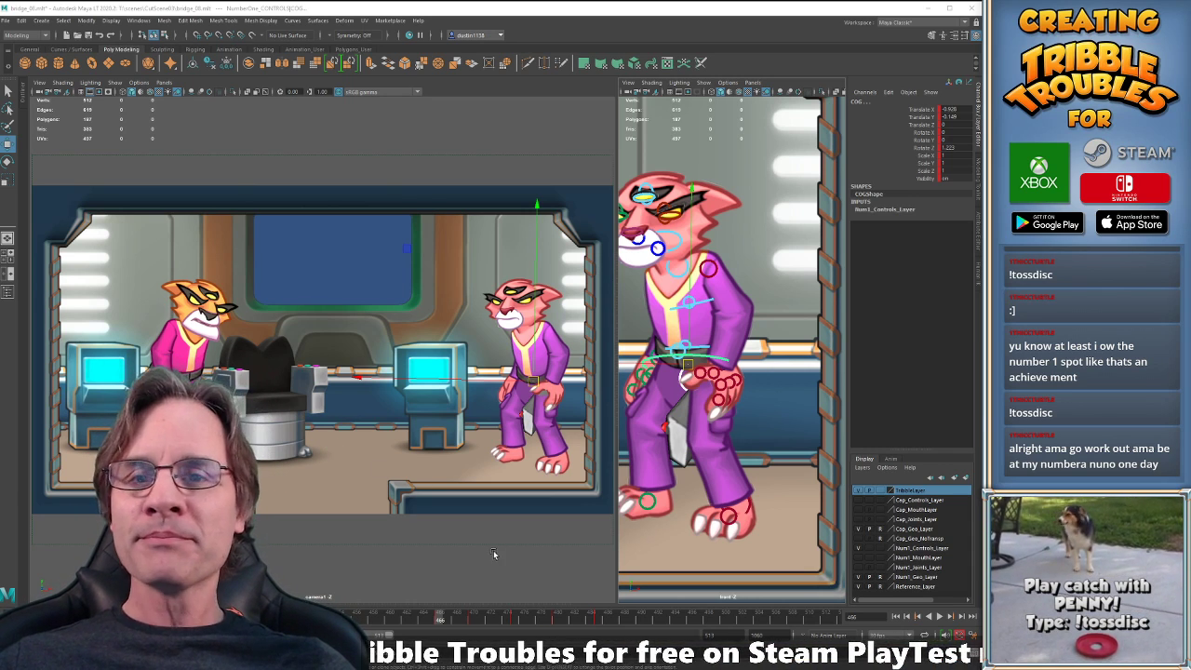
{"action": "left_click_drag", "start_coordinate": [452, 620], "coordinate": [443, 620]}
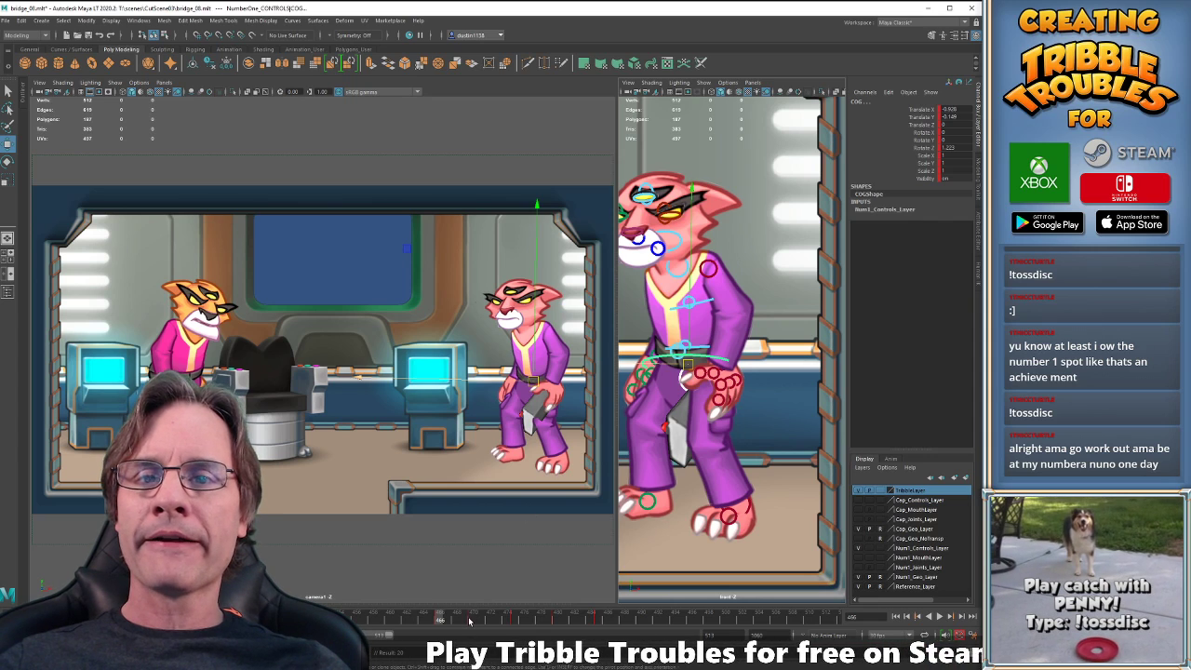
{"action": "key", "text": "period"}
{"action": "key", "text": "period"}
{"action": "key", "text": "comma"}
{"action": "key", "text": "comma"}
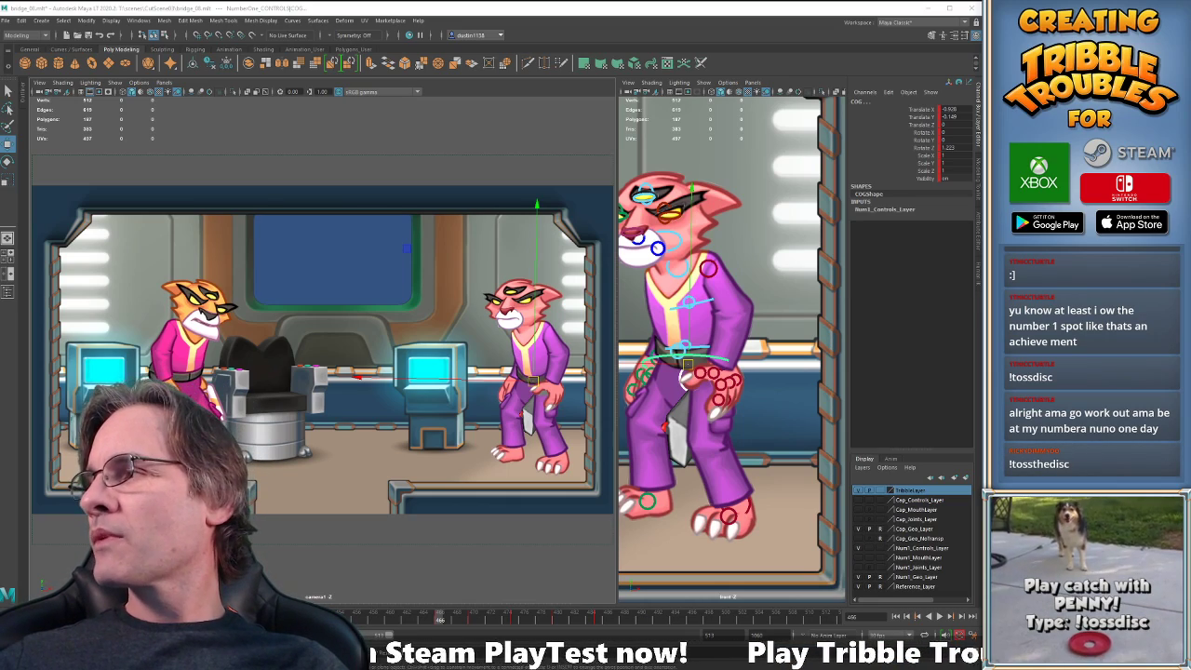
Switch to the browser and look through the Tribble Troubles store page on Steam down to the curator section.
{"action": "left_click_drag", "start_coordinate": [981, 187], "coordinate": [175, 111]}
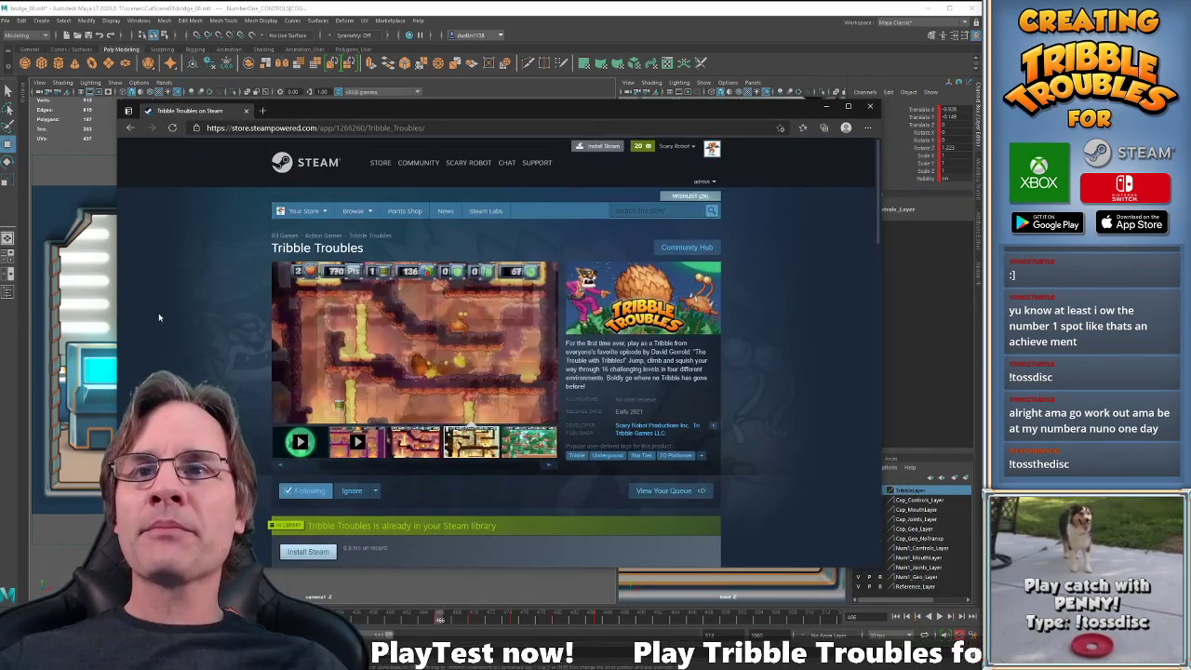
{"action": "scroll", "coordinate": [158, 329], "scroll_direction": "down", "scroll_amount": 3}
{"action": "scroll", "coordinate": [158, 328], "scroll_direction": "down", "scroll_amount": 10}
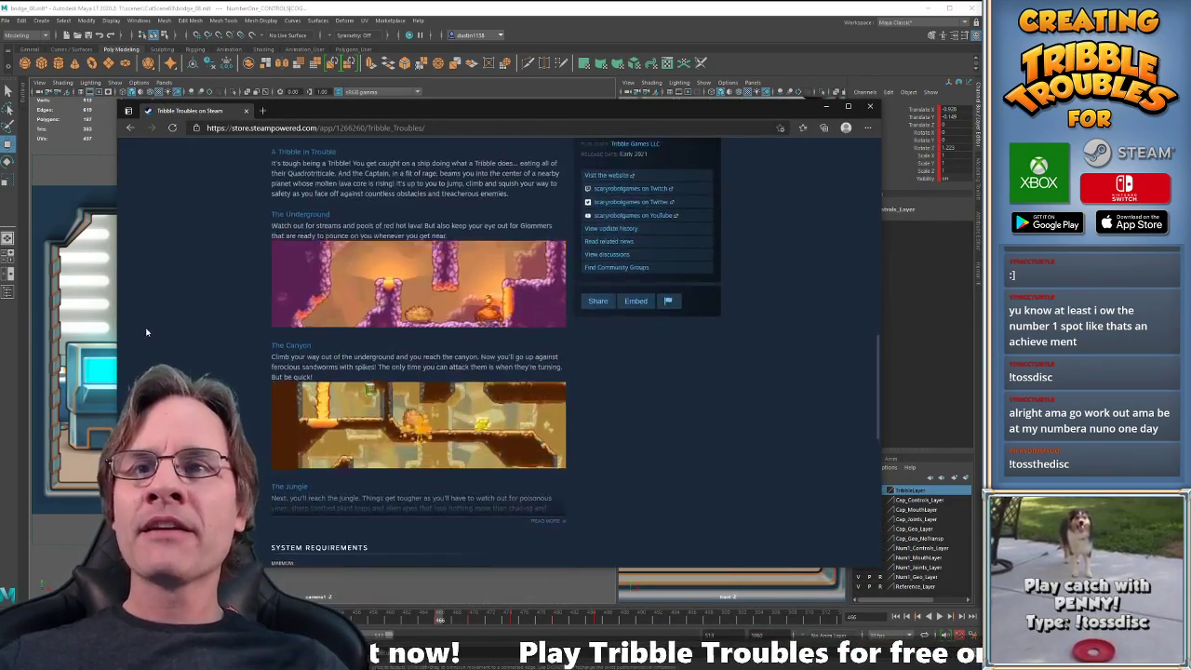
{"action": "scroll", "coordinate": [213, 376], "scroll_direction": "down", "scroll_amount": 2}
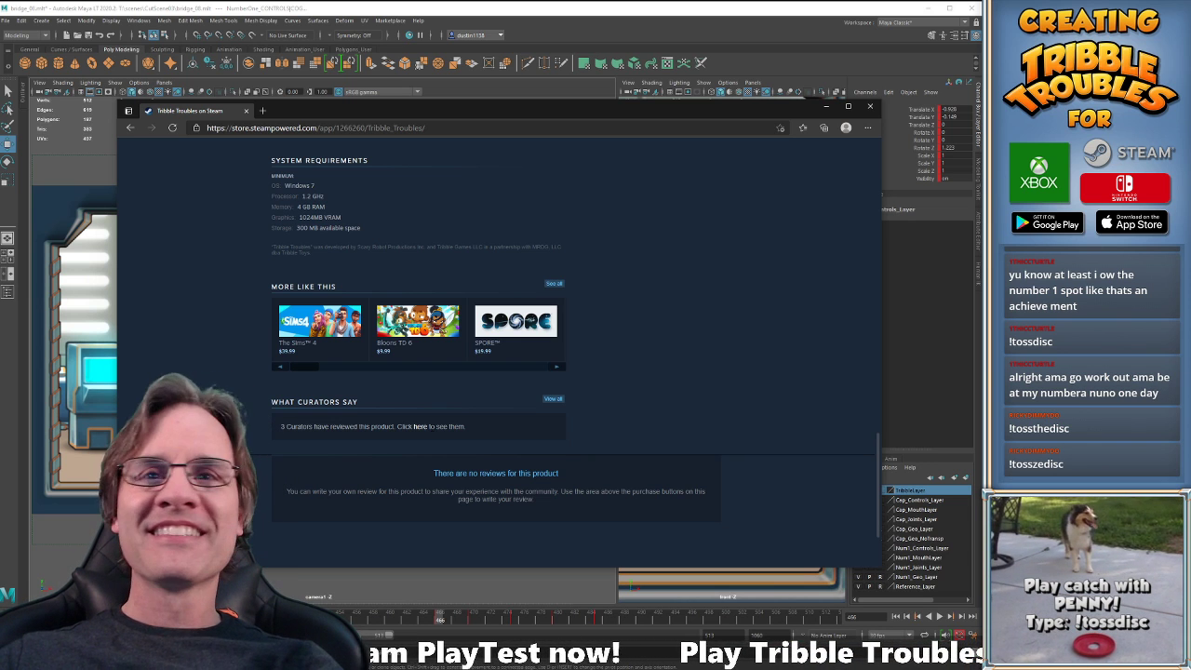
Open the list of Steam curators that reviewed Tribble Troubles, read the first entry, and close the browser window.
{"action": "left_click", "coordinate": [419, 428]}
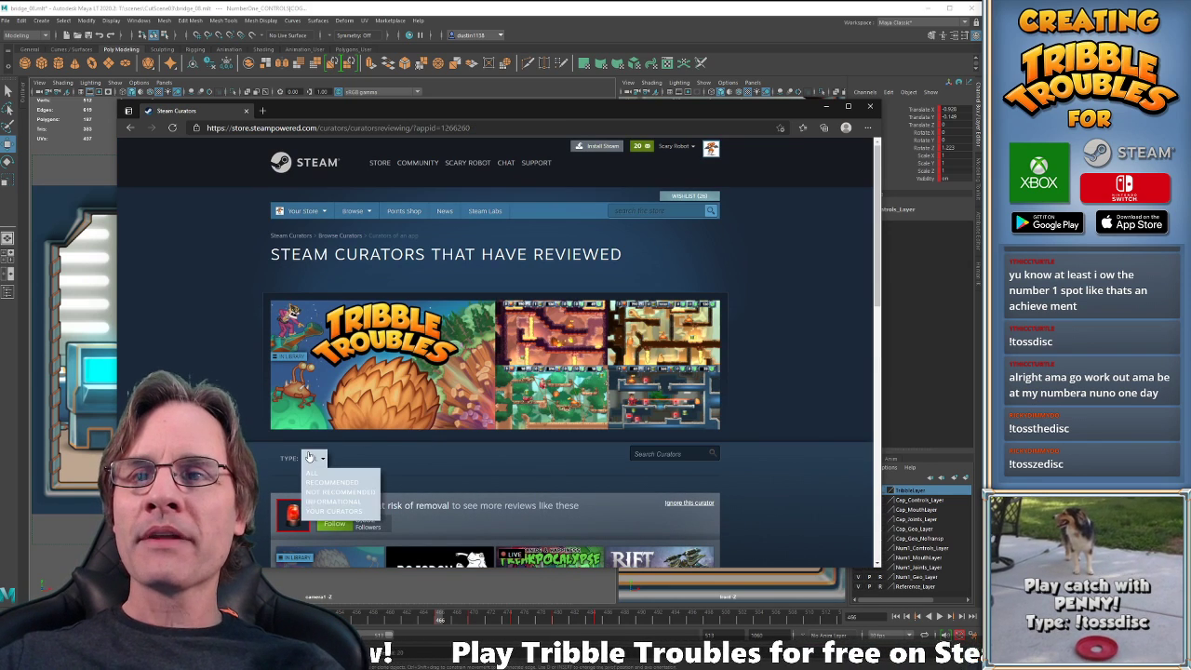
{"action": "scroll", "coordinate": [279, 440], "scroll_direction": "down", "scroll_amount": 1}
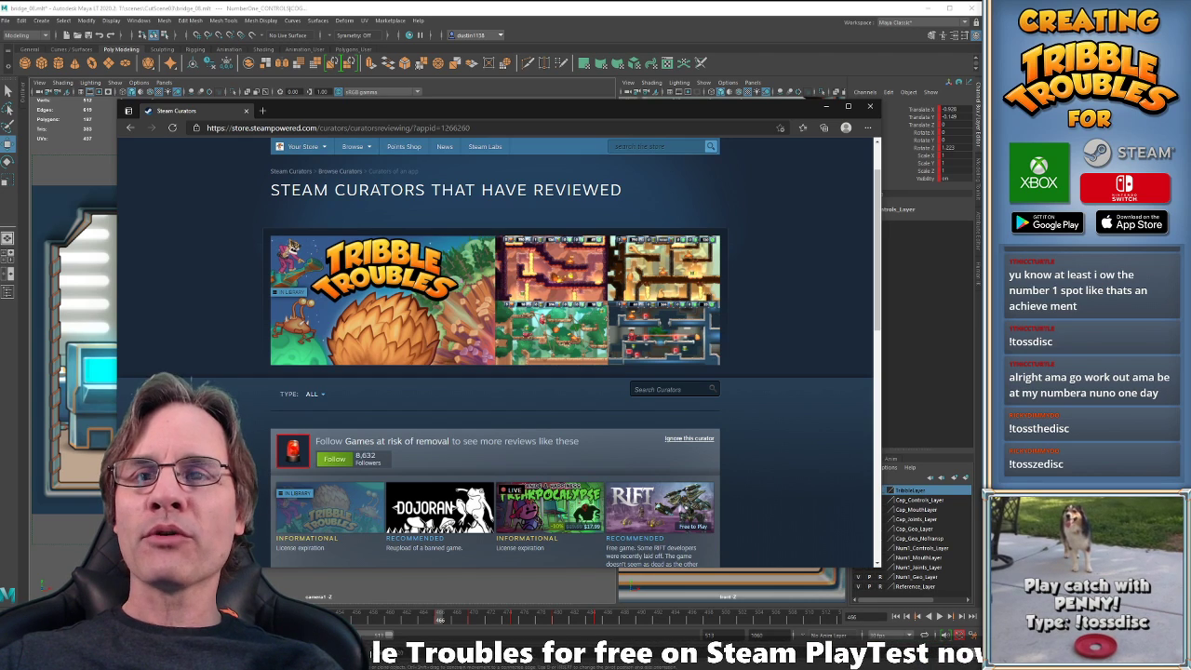
{"action": "scroll", "coordinate": [336, 493], "scroll_direction": "down", "scroll_amount": 1}
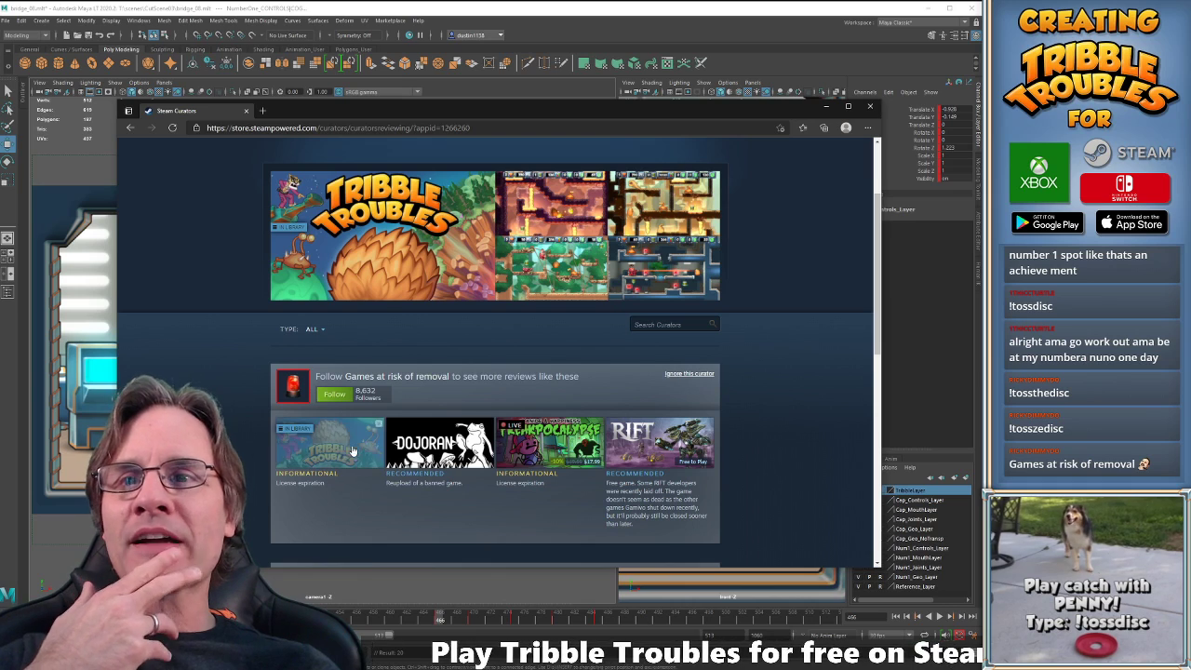
{"action": "mouse_move", "coordinate": [427, 510]}
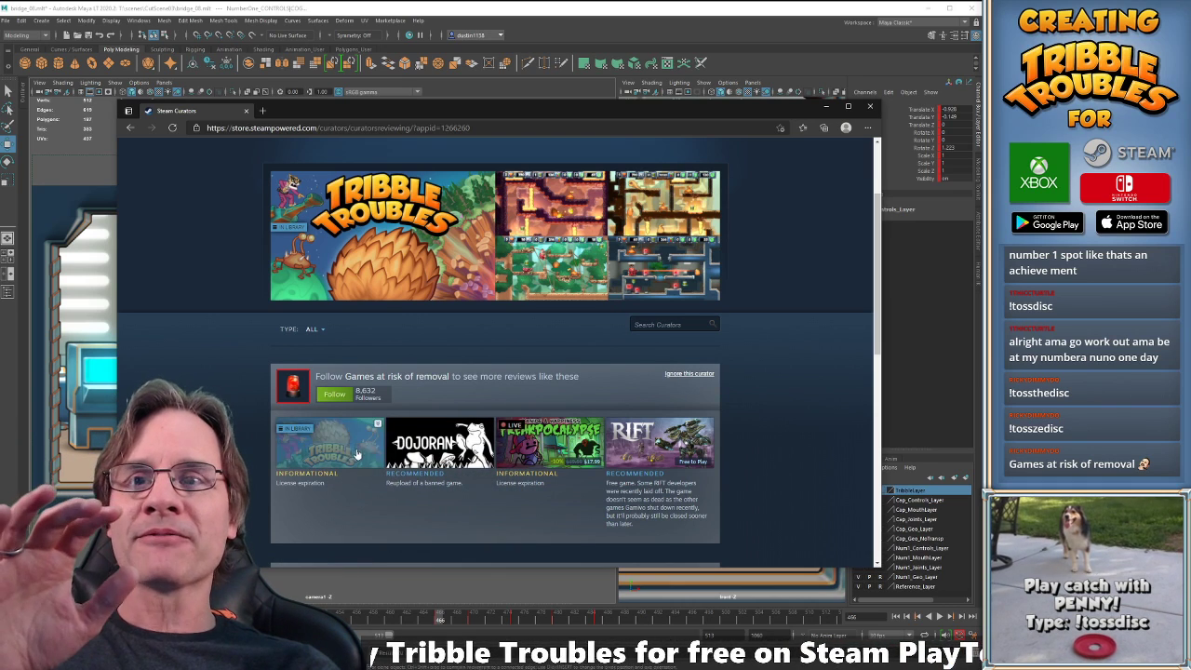
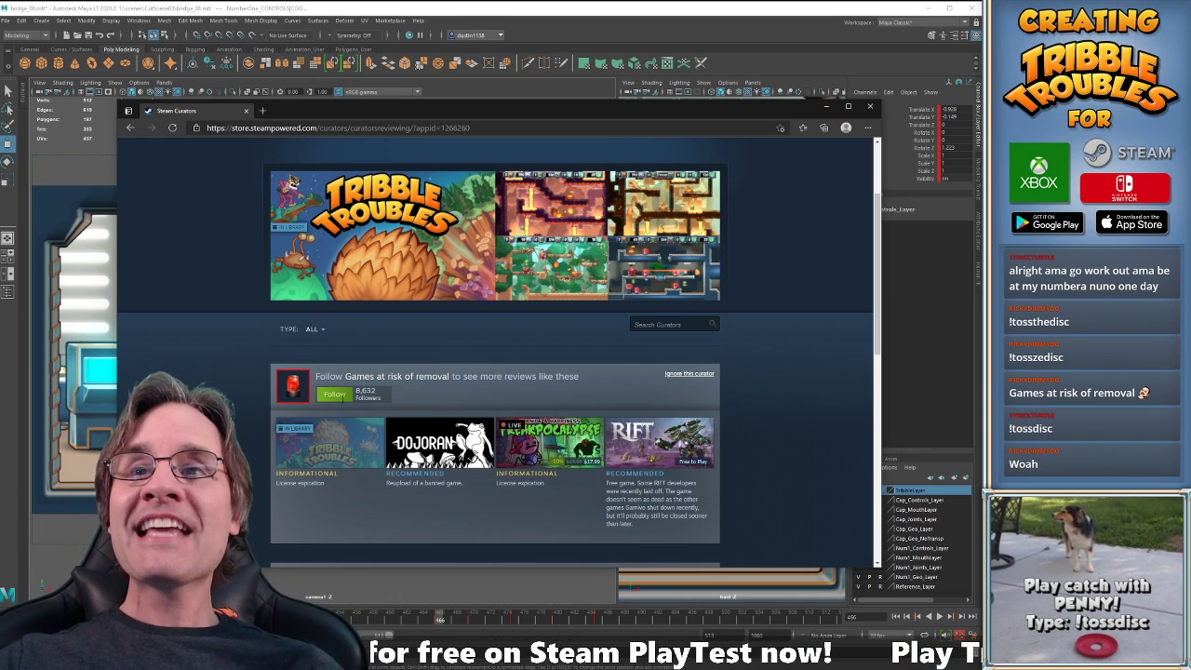
{"action": "mouse_move", "coordinate": [477, 454]}
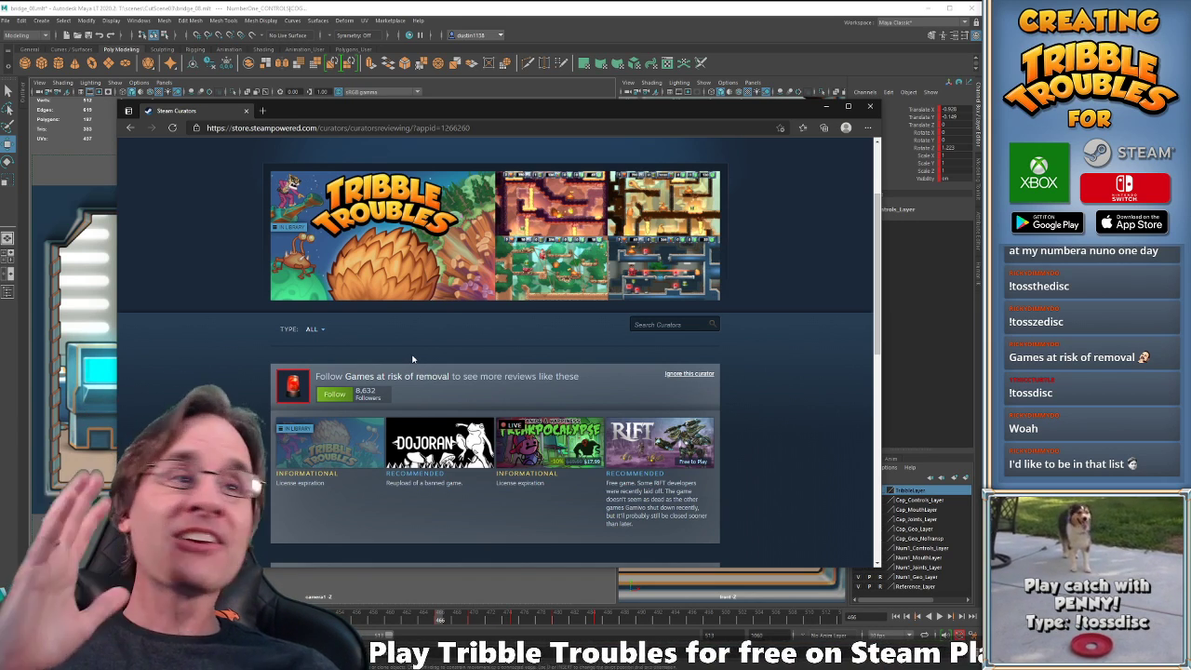
{"action": "left_click", "coordinate": [872, 107]}
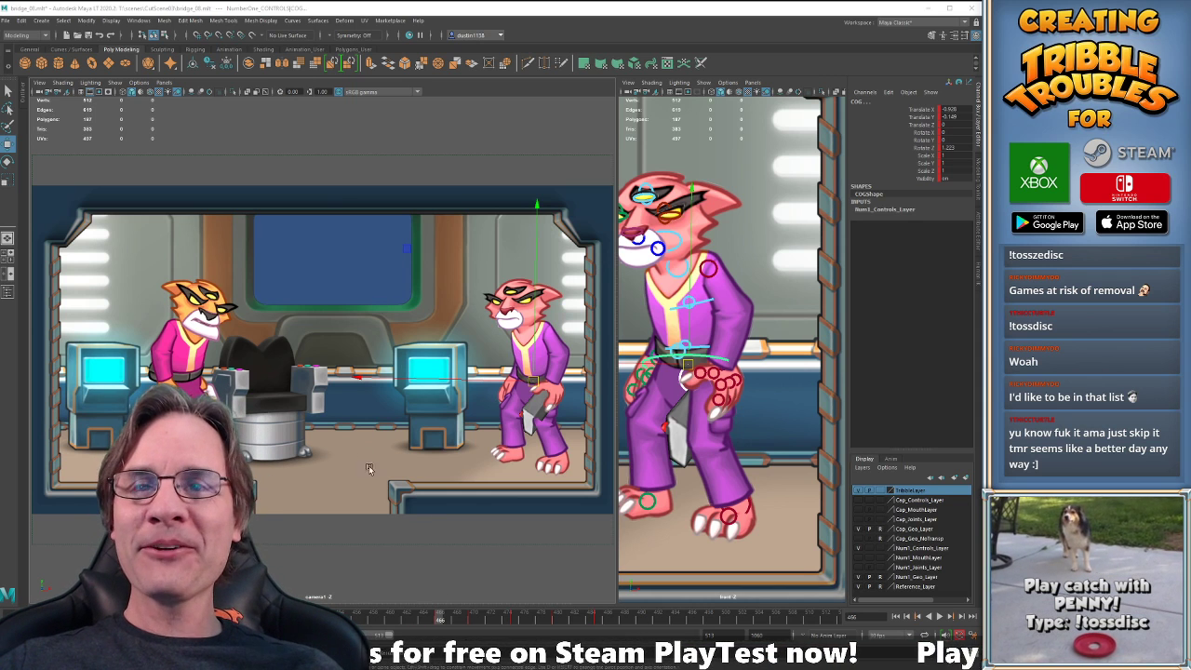
Play the cutscene onward from frame 460, stop it, and go back through the COG keys to frame 460.
{"action": "key", "text": "alt+v"}
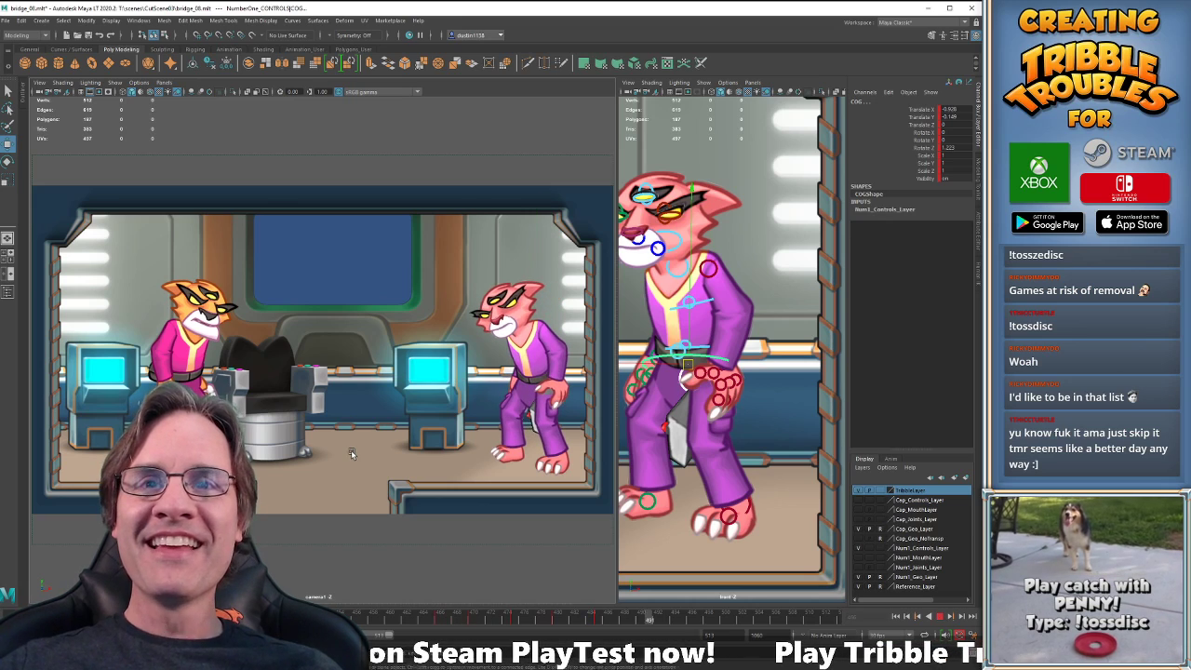
{"action": "key", "text": "alt+v"}
{"action": "key", "text": "comma"}
{"action": "key", "text": "comma"}
{"action": "key", "text": "comma"}
{"action": "key", "text": "comma"}
{"action": "key", "text": "comma"}
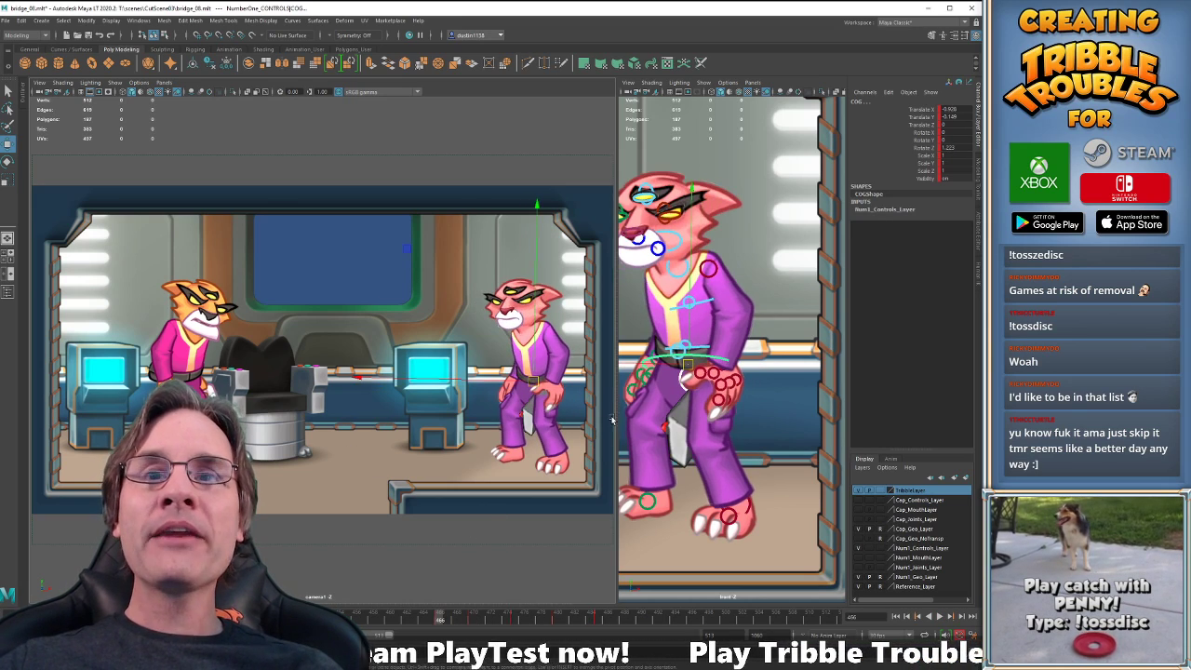
At frame 470, lower the COG control to Translate Y -0.336, and check it against the keys up to frame 485.
{"action": "middle_click", "coordinate": [645, 401]}
{"action": "key", "text": "period"}
{"action": "key", "text": "period"}
{"action": "key", "text": "comma"}
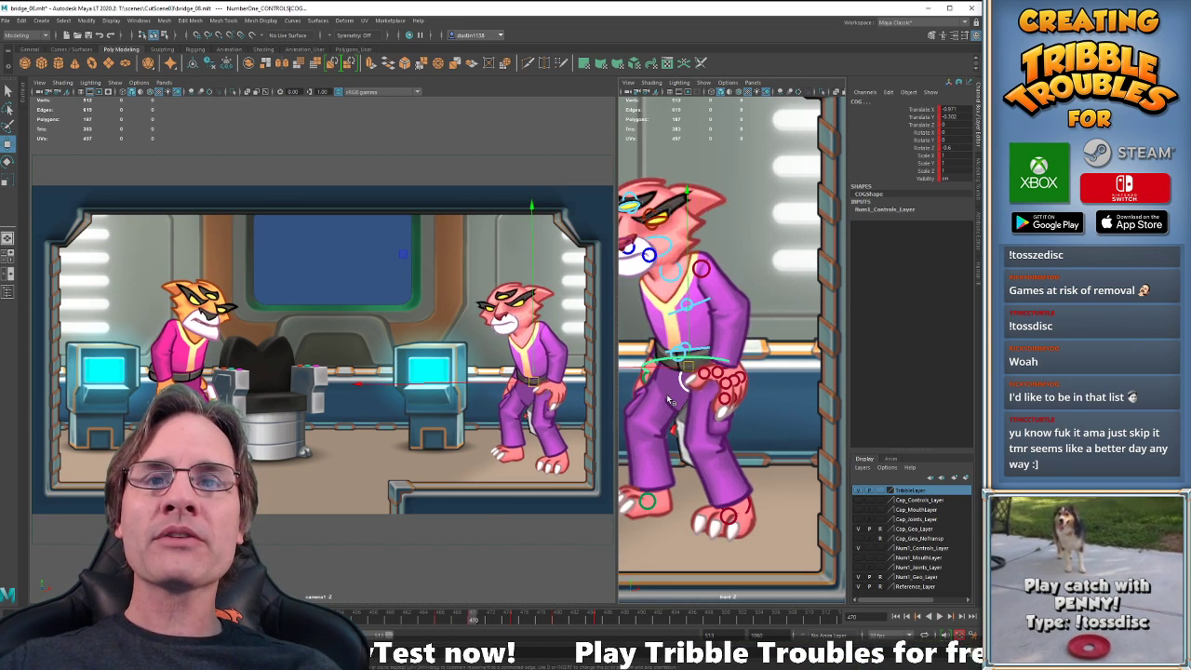
{"action": "key", "text": "comma"}
{"action": "key", "text": "period"}
{"action": "middle_click_drag", "start_coordinate": [681, 375], "coordinate": [683, 376]}
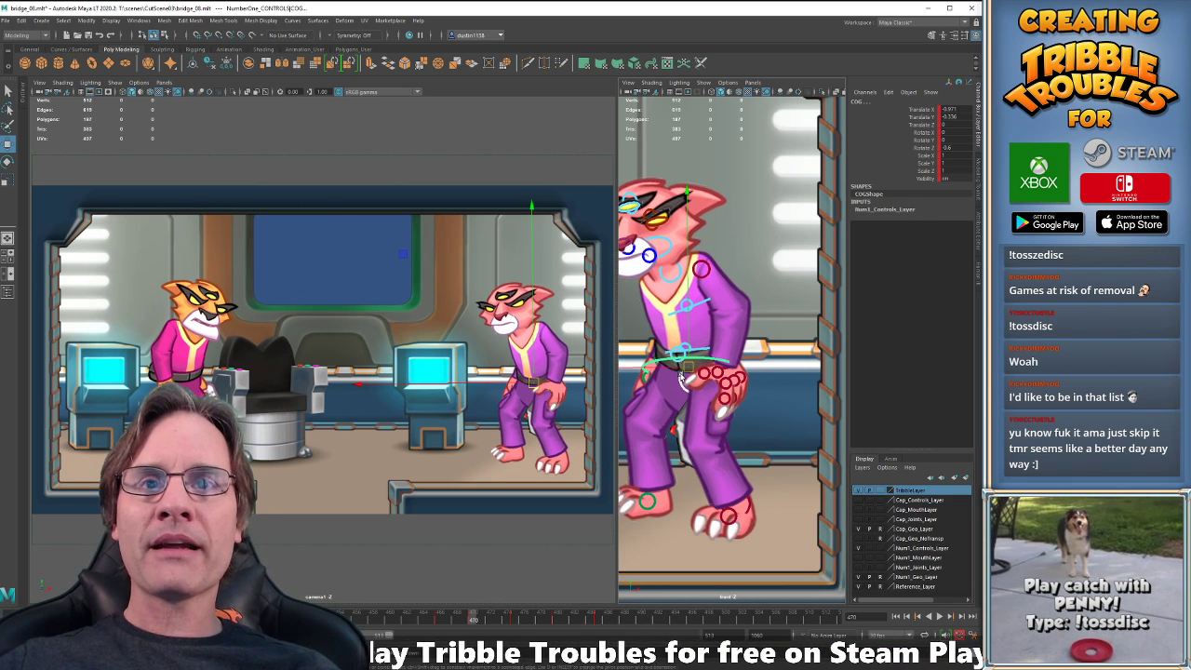
{"action": "key", "text": "period"}
{"action": "key", "text": "period"}
{"action": "key", "text": "period"}
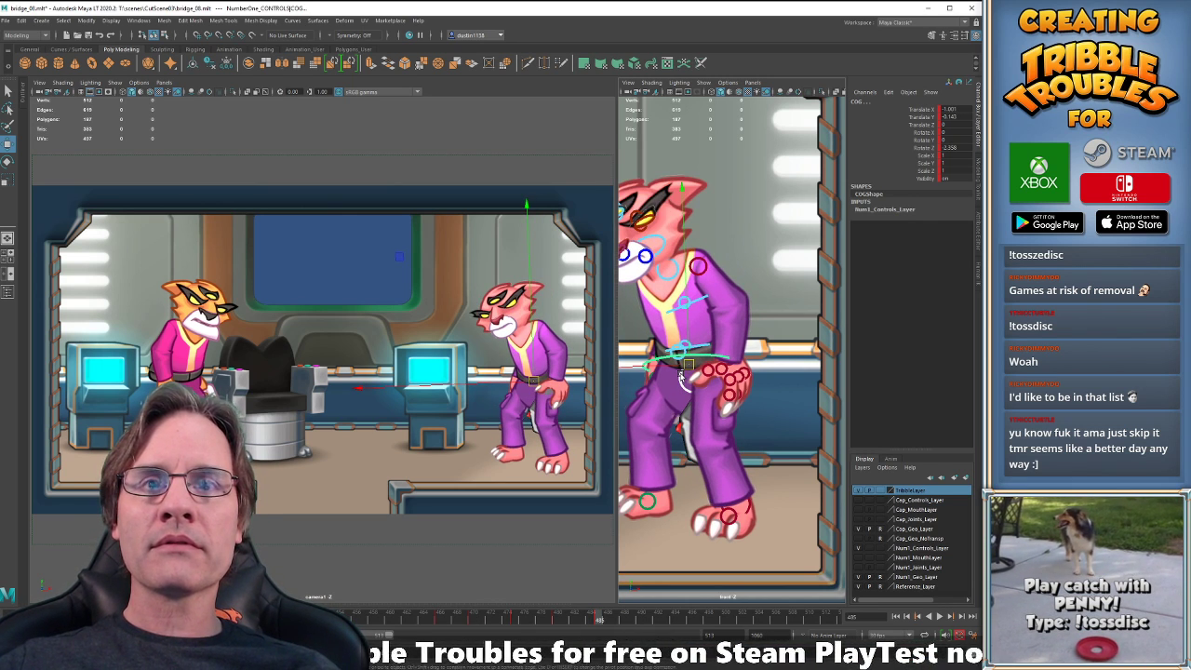
{"action": "key", "text": "comma"}
Select the pelvis control, nudge it slightly along Translate X at frame 475, and compare it with the preceding keys.
{"action": "left_click", "coordinate": [685, 386]}
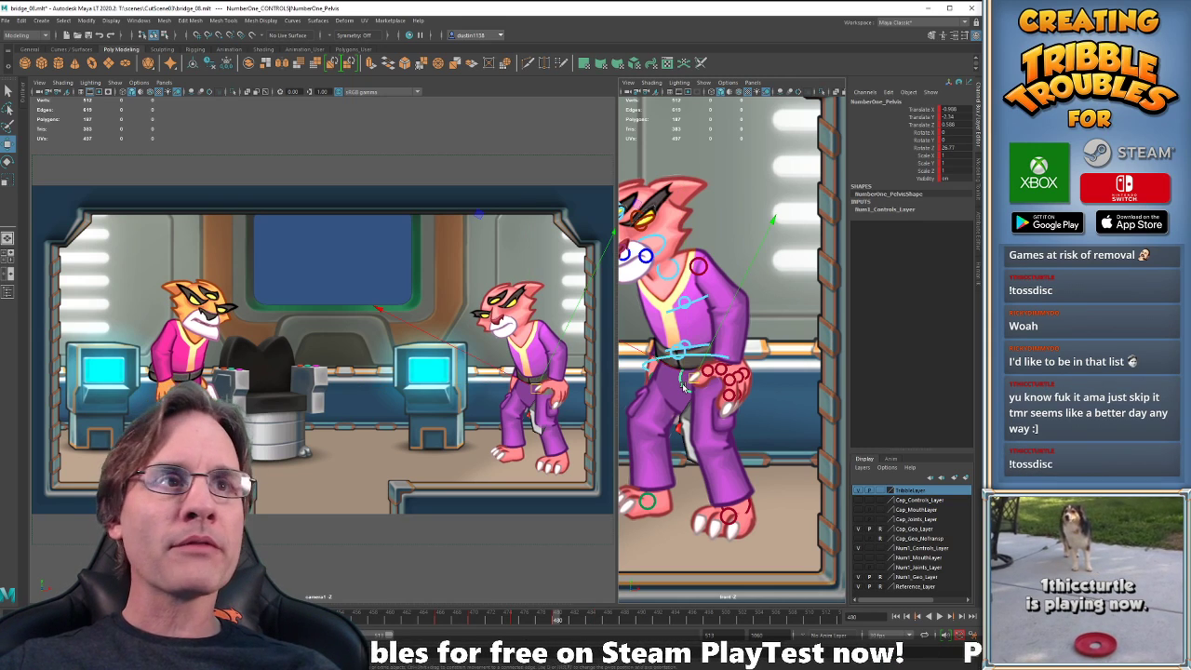
{"action": "key", "text": "comma"}
{"action": "key", "text": "comma"}
{"action": "key", "text": "comma"}
{"action": "key", "text": "period"}
{"action": "key", "text": "period"}
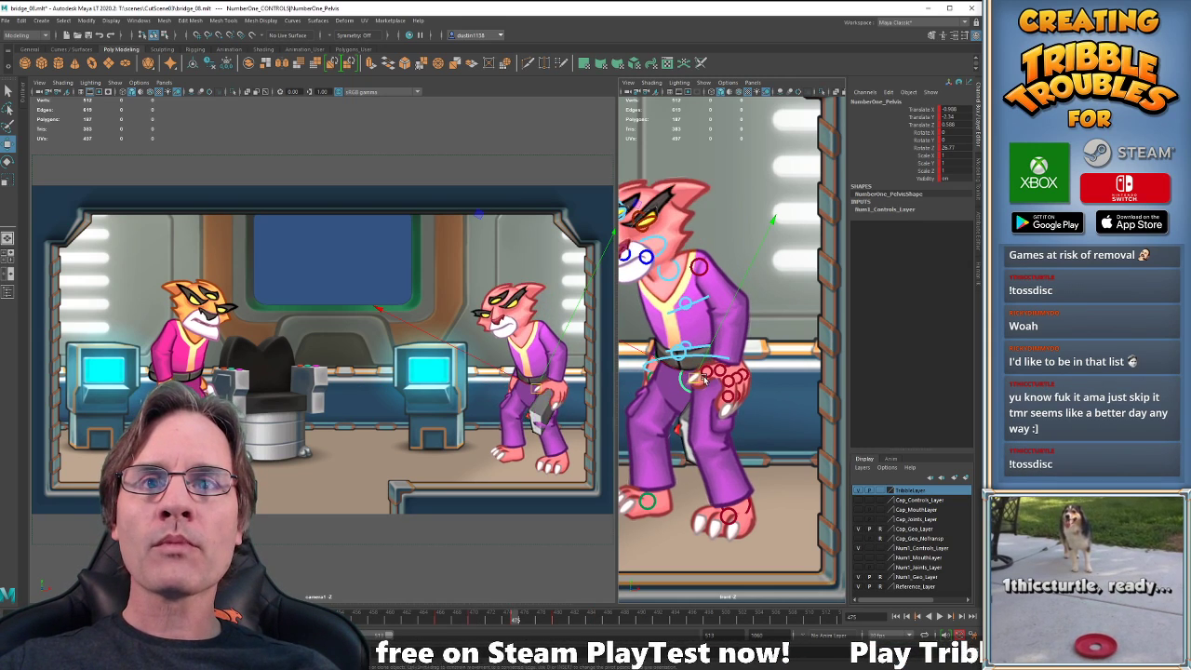
{"action": "key", "text": "comma"}
{"action": "key", "text": "comma"}
{"action": "key", "text": "period"}
{"action": "key", "text": "period"}
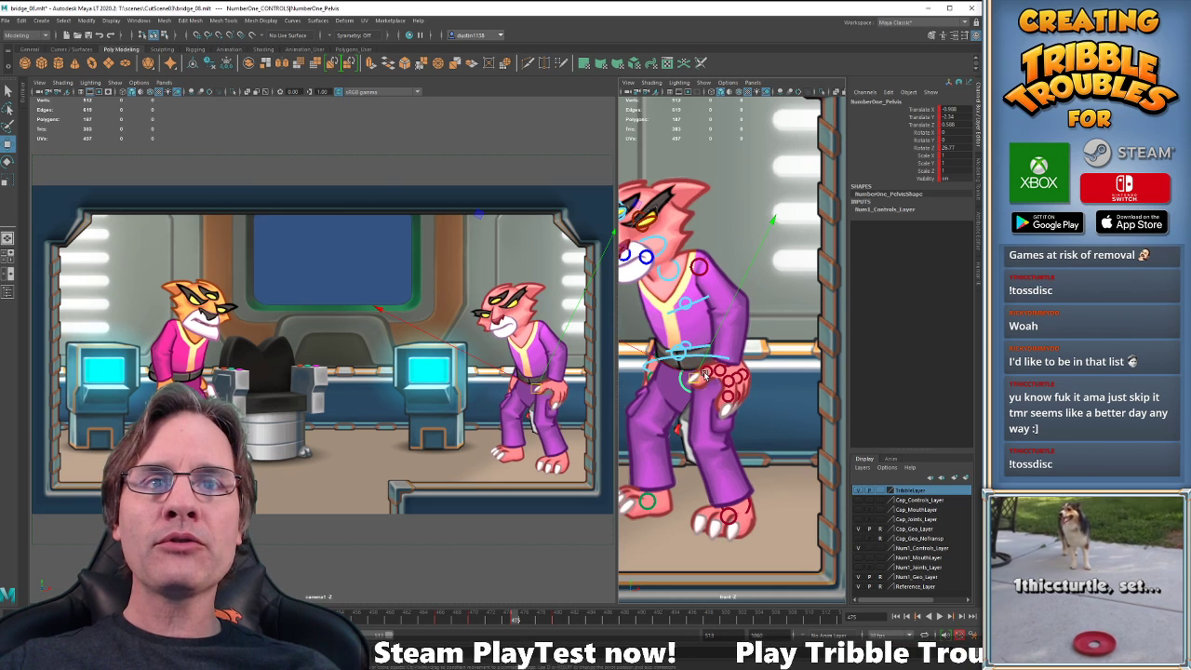
{"action": "left_click_drag", "start_coordinate": [694, 376], "coordinate": [698, 377]}
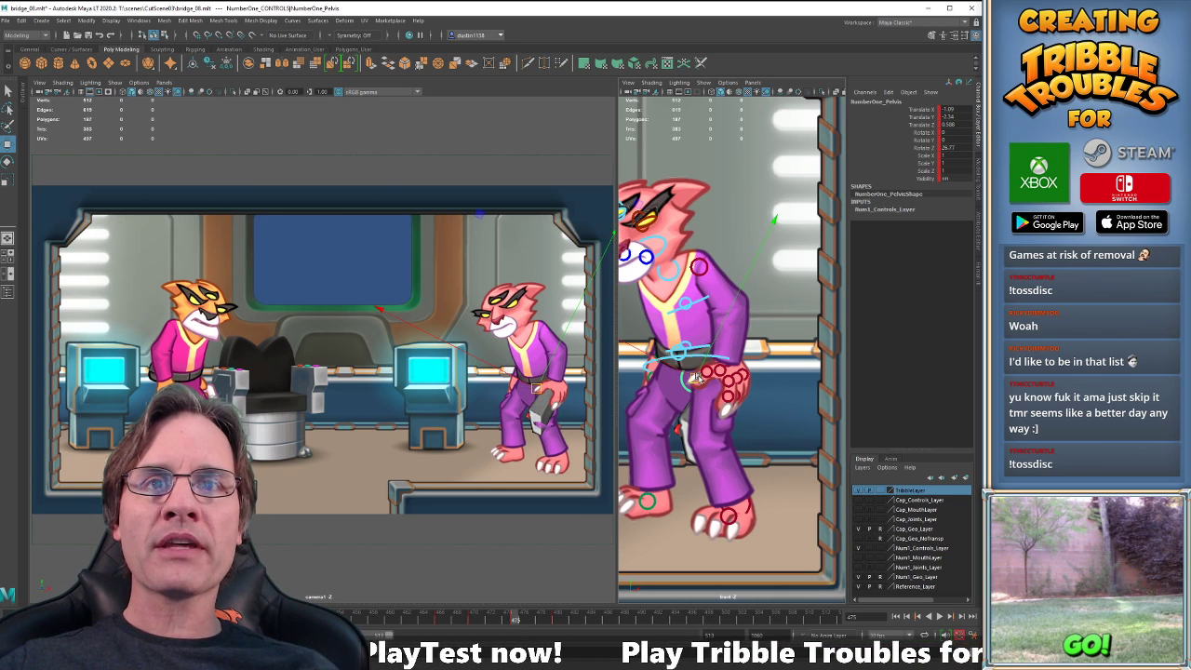
{"action": "key", "text": "comma"}
{"action": "key", "text": "comma"}
{"action": "key", "text": "period"}
{"action": "key", "text": "period"}
At frame 480, move the pelvis control to Translate X -1.124 and Y -2.271, and check it against the earlier keys back to frame 460.
{"action": "key", "text": "period"}
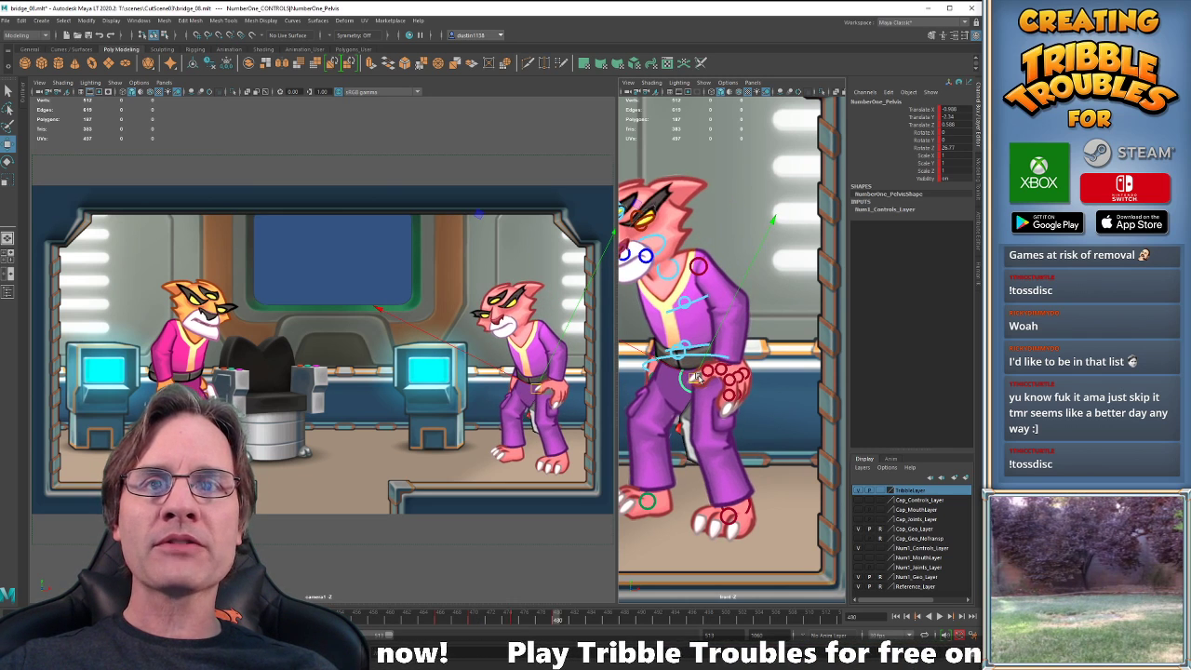
{"action": "key", "text": "comma"}
{"action": "key", "text": "period"}
{"action": "left_click_drag", "start_coordinate": [694, 379], "coordinate": [696, 378]}
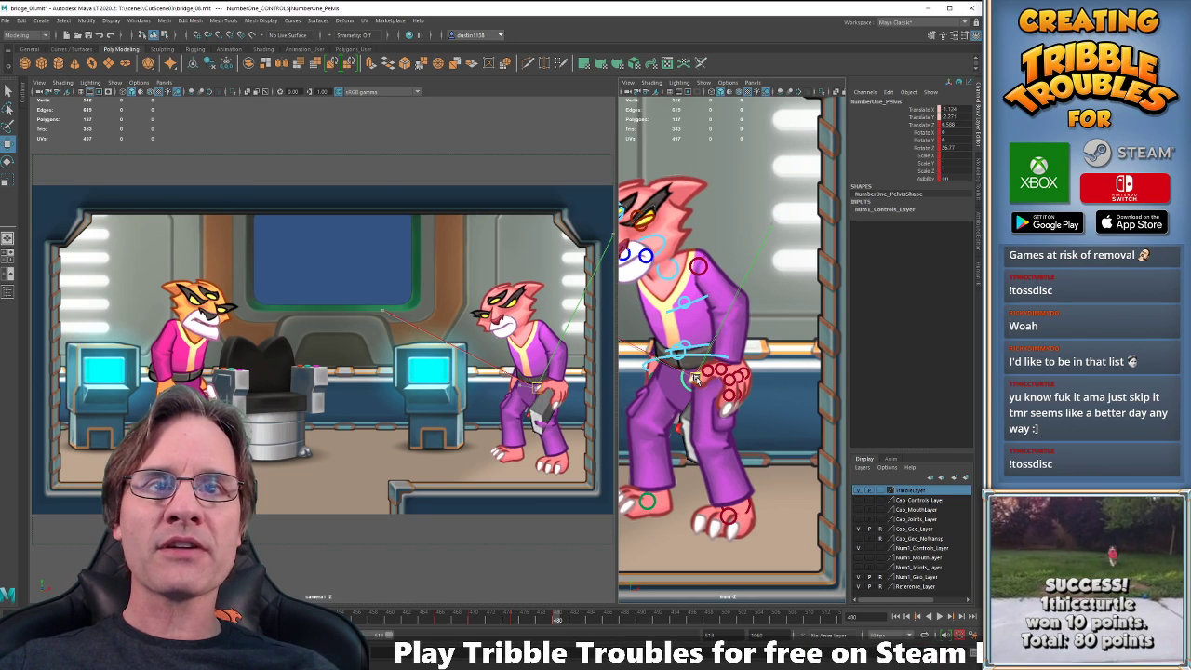
{"action": "key", "text": "comma"}
{"action": "key", "text": "comma"}
{"action": "key", "text": "period"}
{"action": "key", "text": "period"}
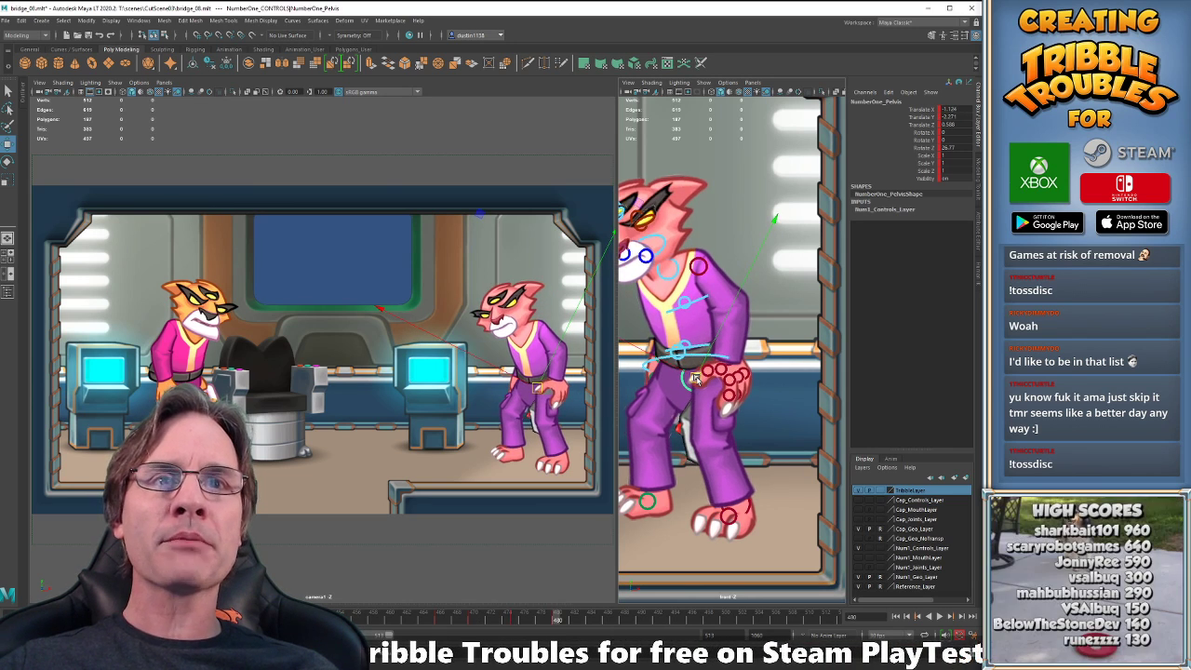
{"action": "key", "text": "comma"}
{"action": "key", "text": "period"}
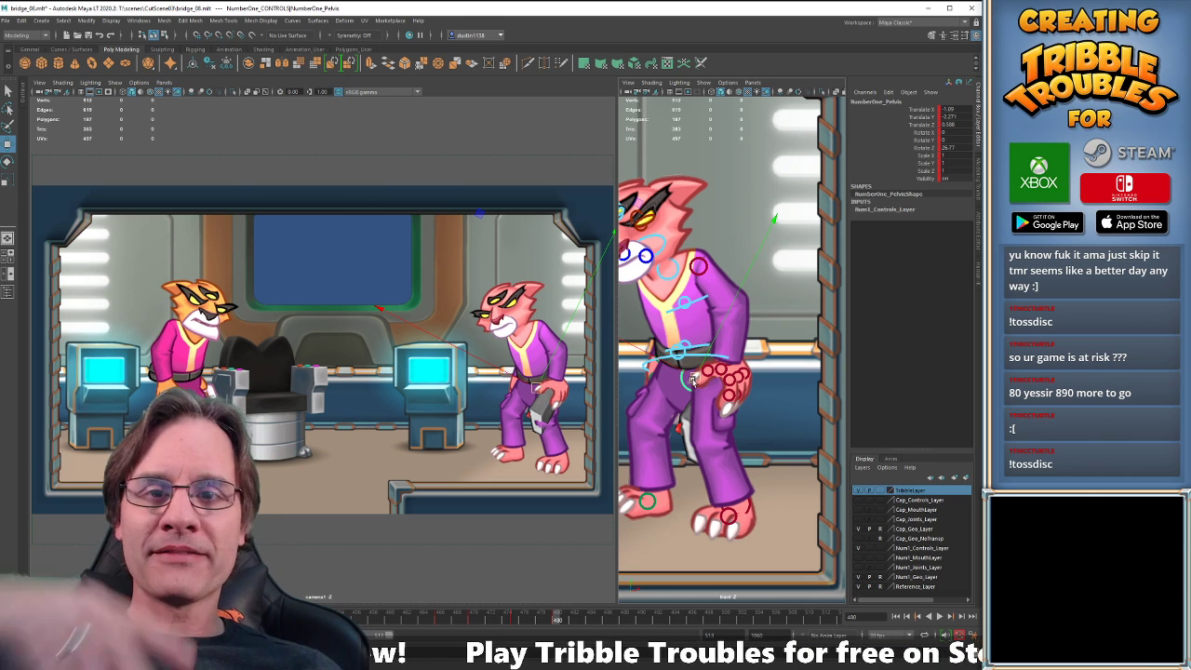
{"action": "left_click_drag", "start_coordinate": [453, 616], "coordinate": [441, 619]}
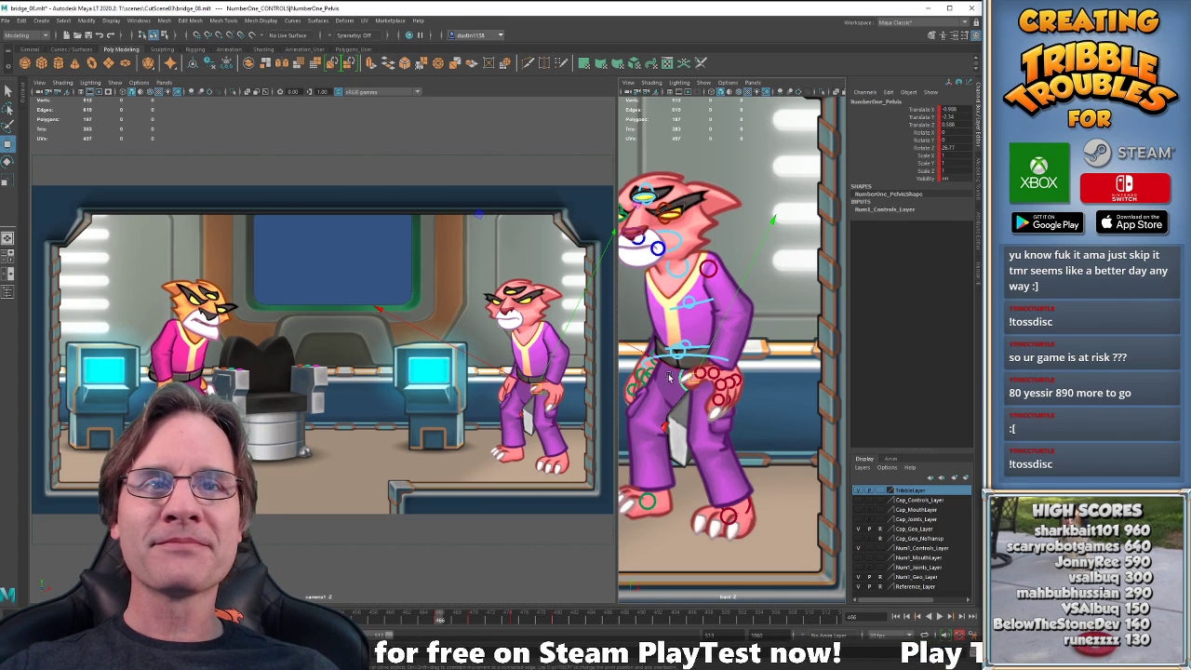
At frame 470, lower the pelvis control to Translate Y -2.374 and compare it with the keys on either side up to frame 480.
{"action": "key", "text": "comma"}
{"action": "key", "text": "period"}
{"action": "key", "text": "period"}
{"action": "key", "text": "period"}
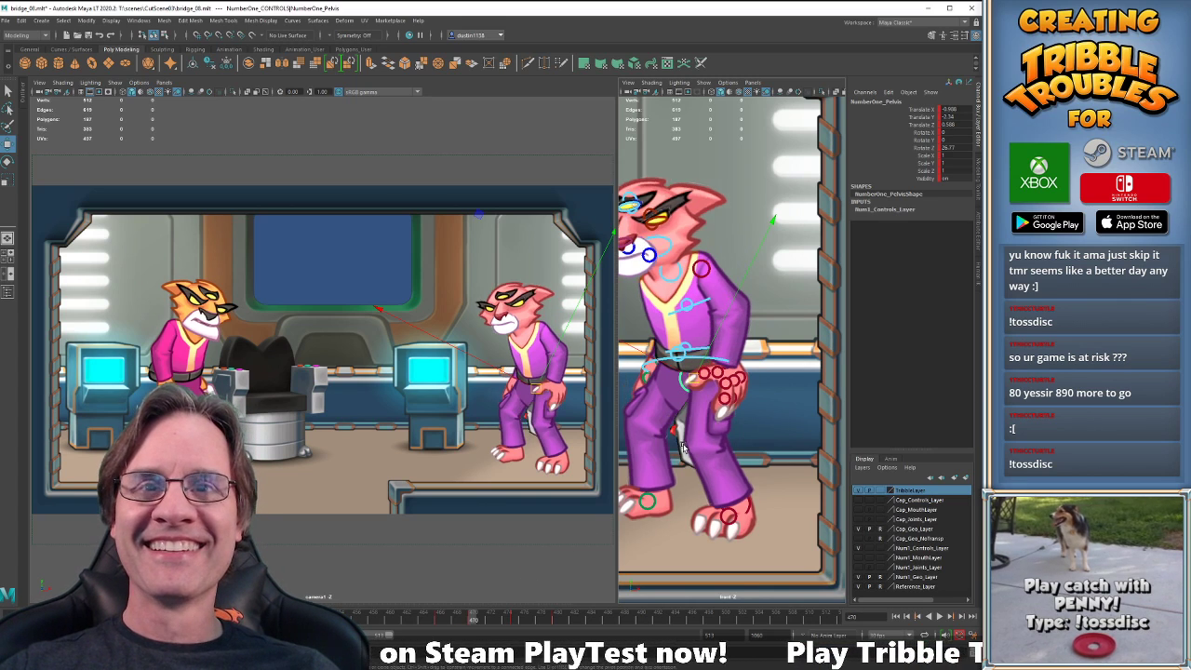
{"action": "key", "text": "comma"}
{"action": "key", "text": "comma"}
{"action": "key", "text": "period"}
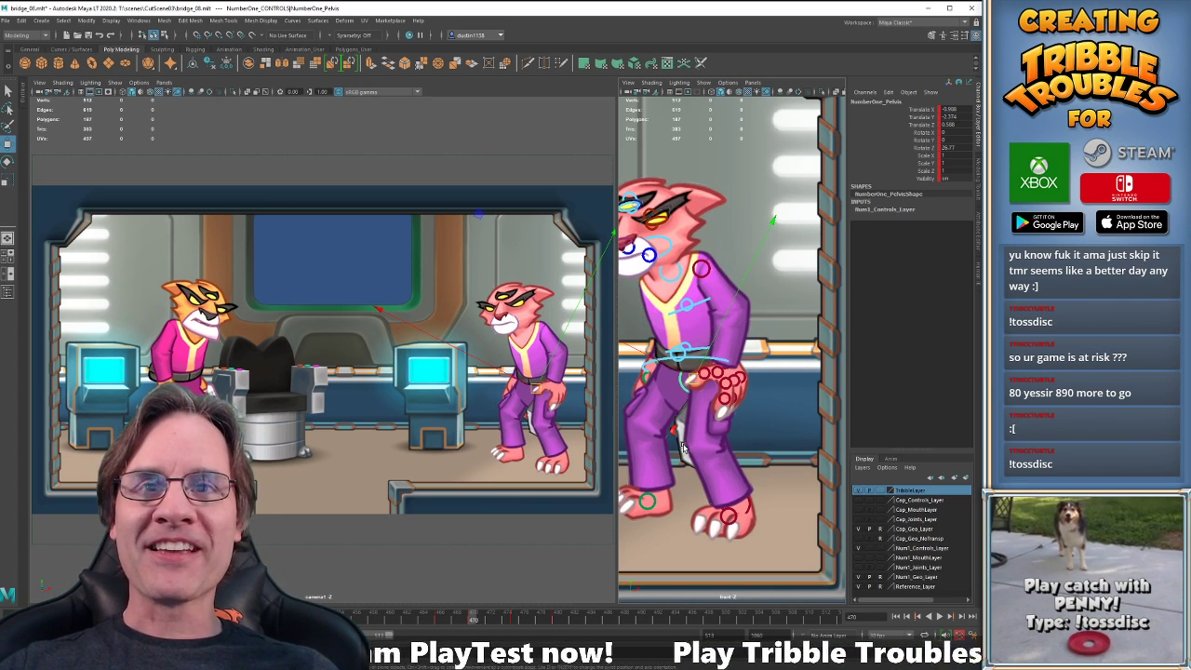
{"action": "middle_click_drag", "start_coordinate": [682, 447], "coordinate": [682, 448]}
{"action": "key", "text": "period"}
{"action": "key", "text": "period"}
{"action": "key", "text": "period"}
{"action": "key", "text": "period"}
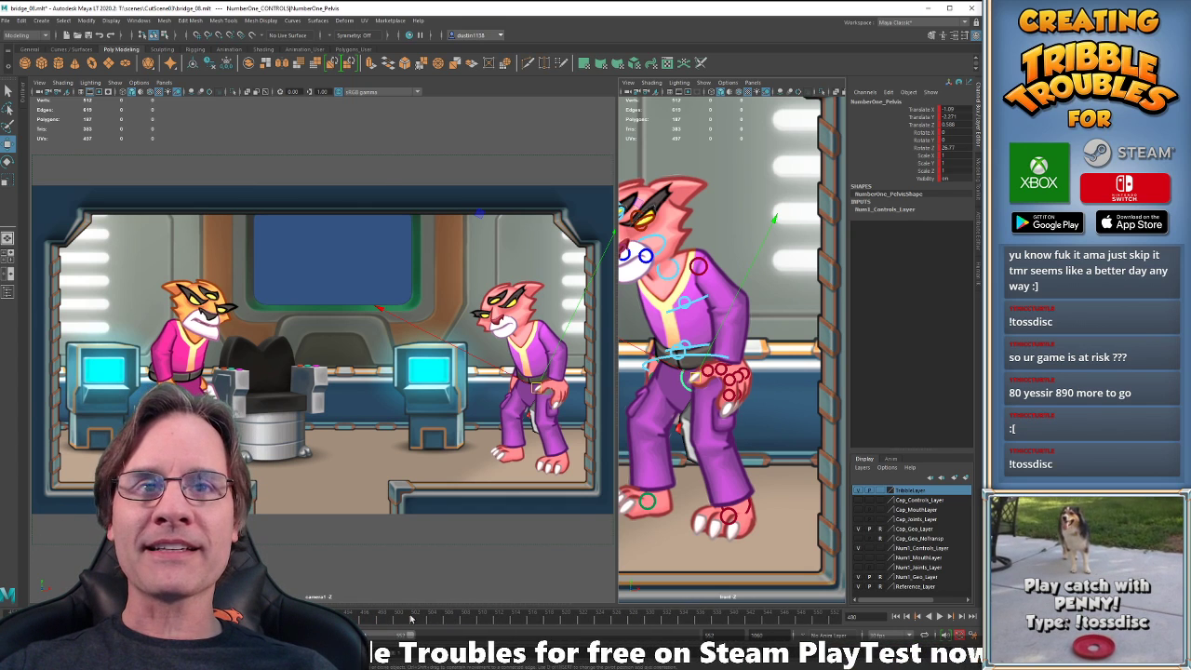
Select the COG control, step back through its keys, and play the cutscene onward into the next section of the timeline.
{"action": "left_click", "coordinate": [642, 366]}
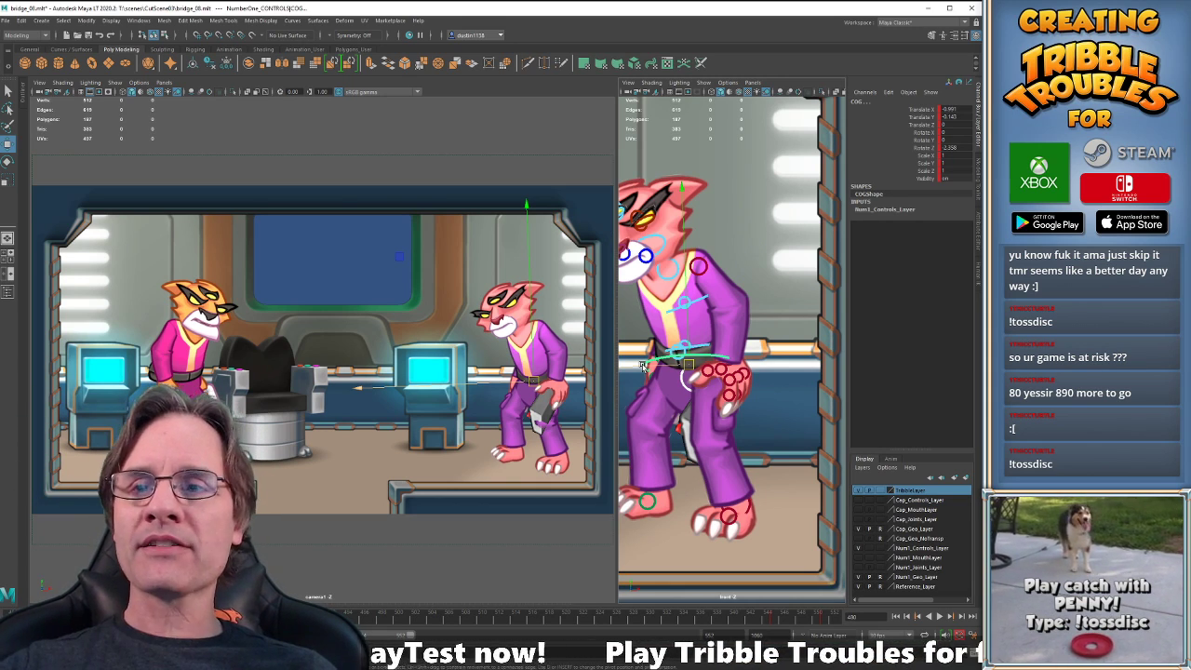
{"action": "key", "text": "comma"}
{"action": "key", "text": "comma"}
{"action": "key", "text": "comma"}
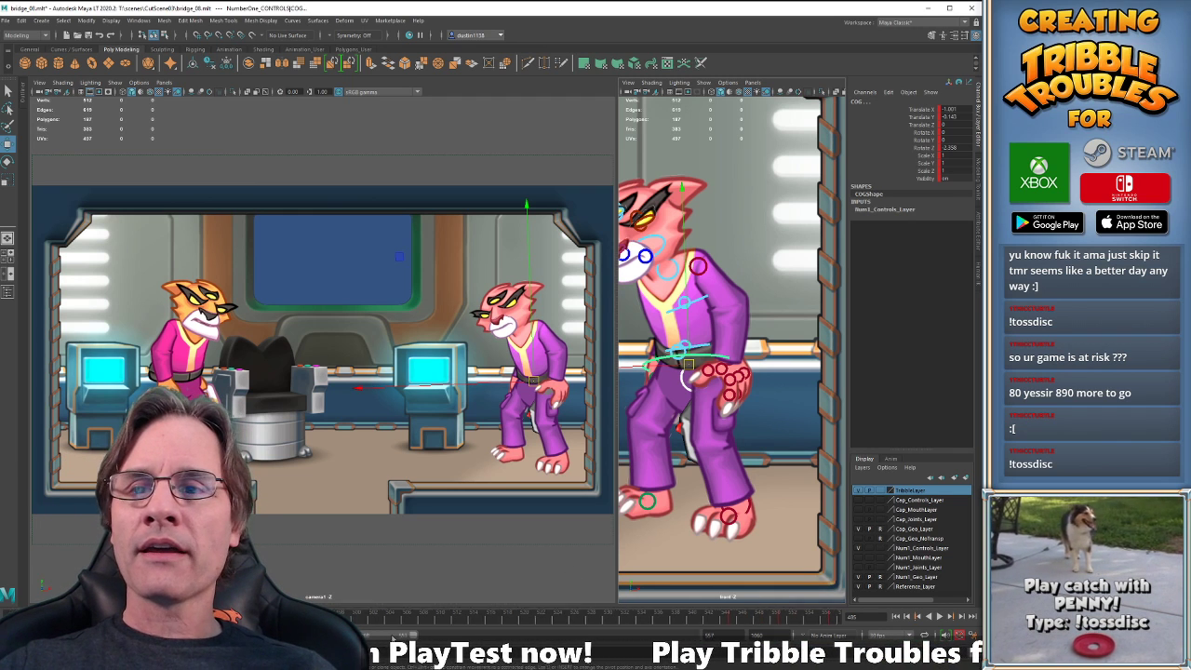
{"action": "left_click_drag", "start_coordinate": [399, 639], "coordinate": [401, 636]}
{"action": "key", "text": "alt+v"}
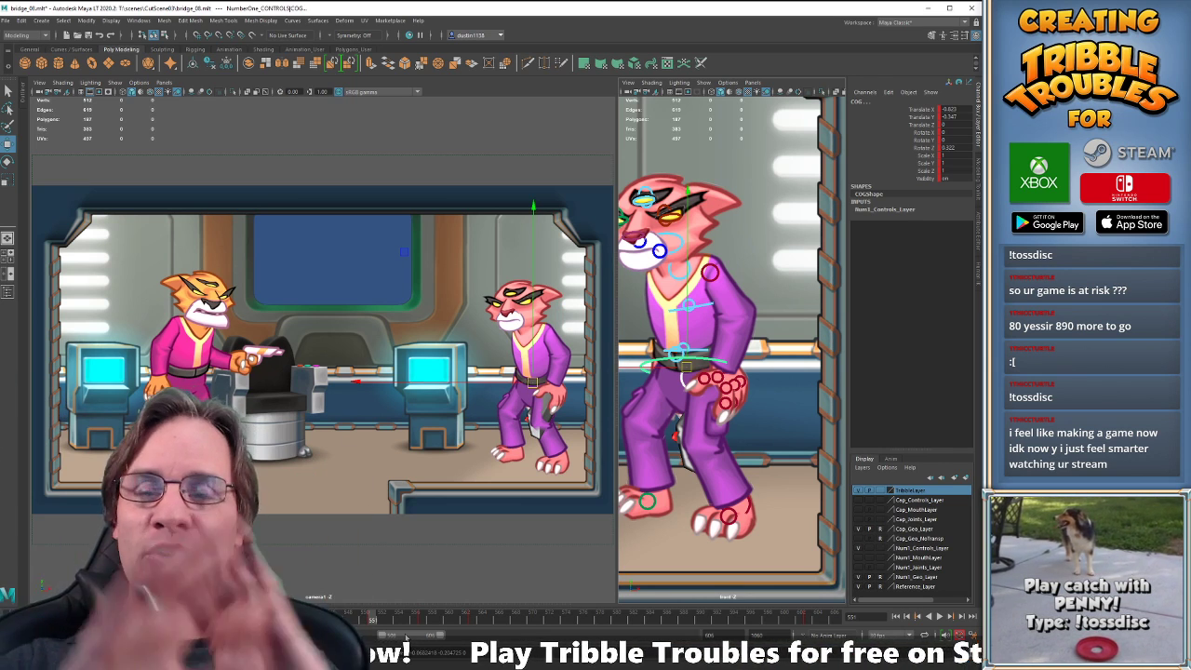
Compare the character's COG keys by going back and forth between frames 545 and 563.
{"action": "key", "text": "comma"}
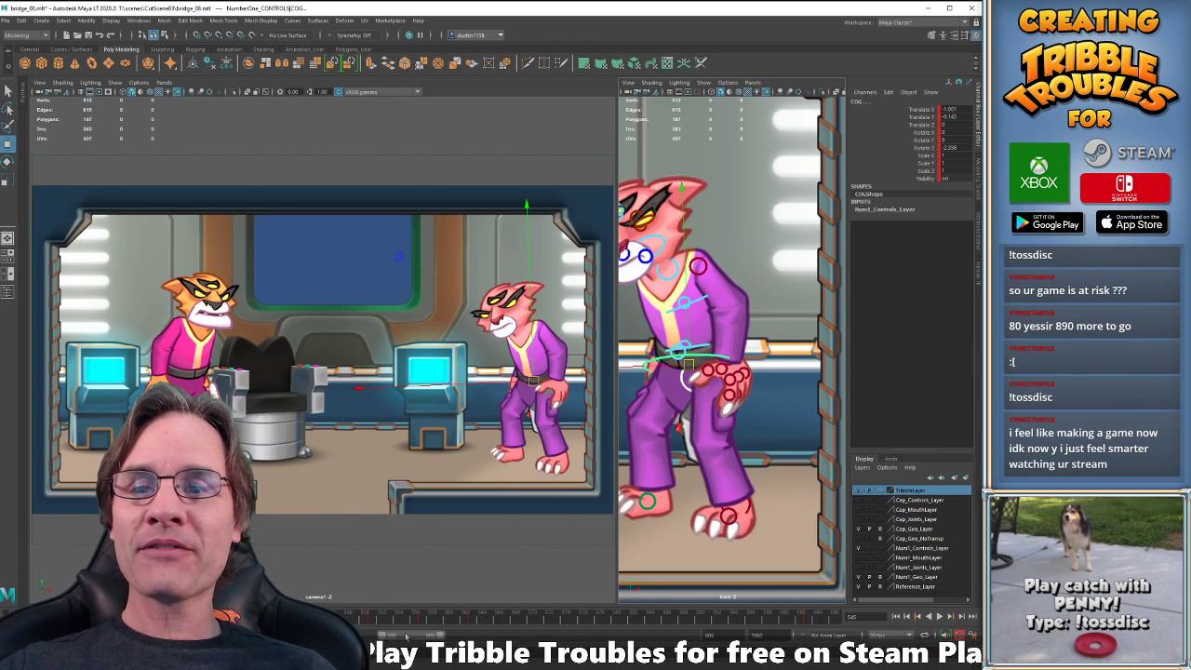
{"action": "key", "text": "period"}
{"action": "key", "text": "period"}
{"action": "key", "text": "period"}
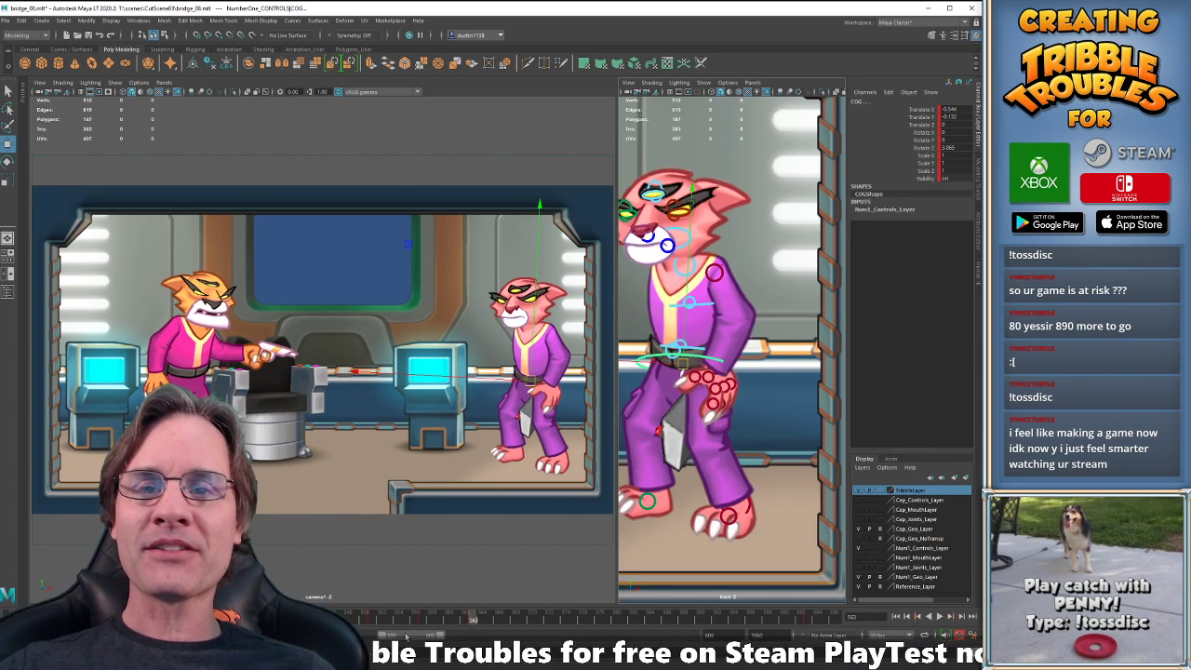
{"action": "key", "text": "comma"}
{"action": "key", "text": "comma"}
{"action": "key", "text": "comma"}
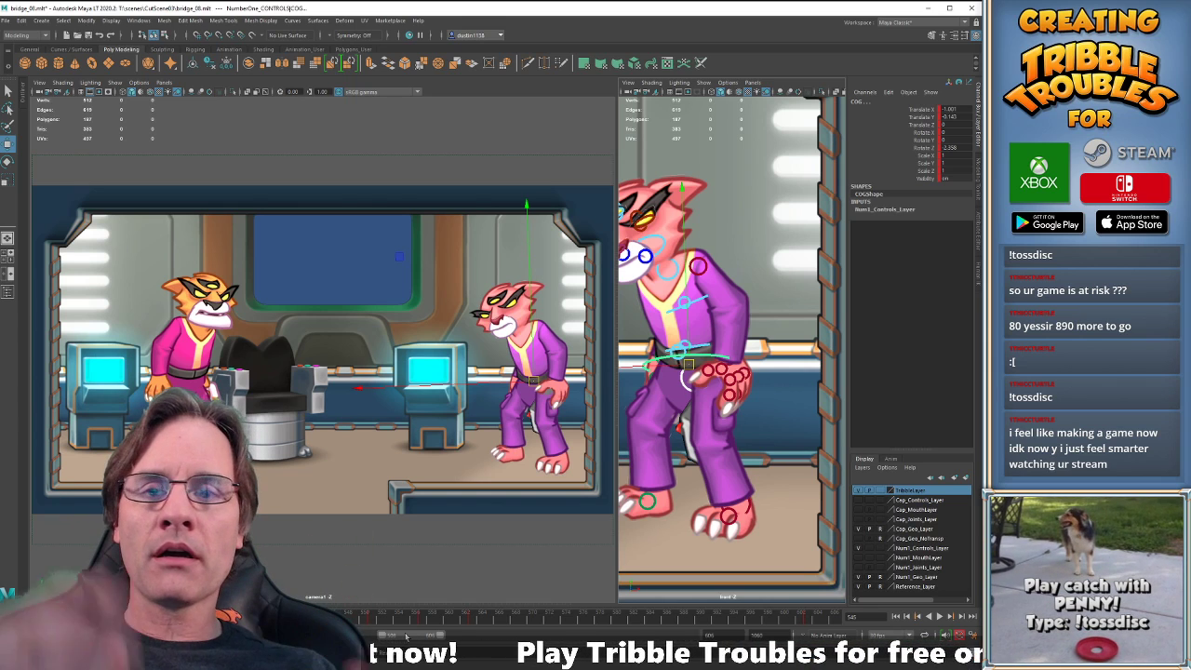
{"action": "key", "text": "period"}
{"action": "key", "text": "period"}
{"action": "key", "text": "period"}
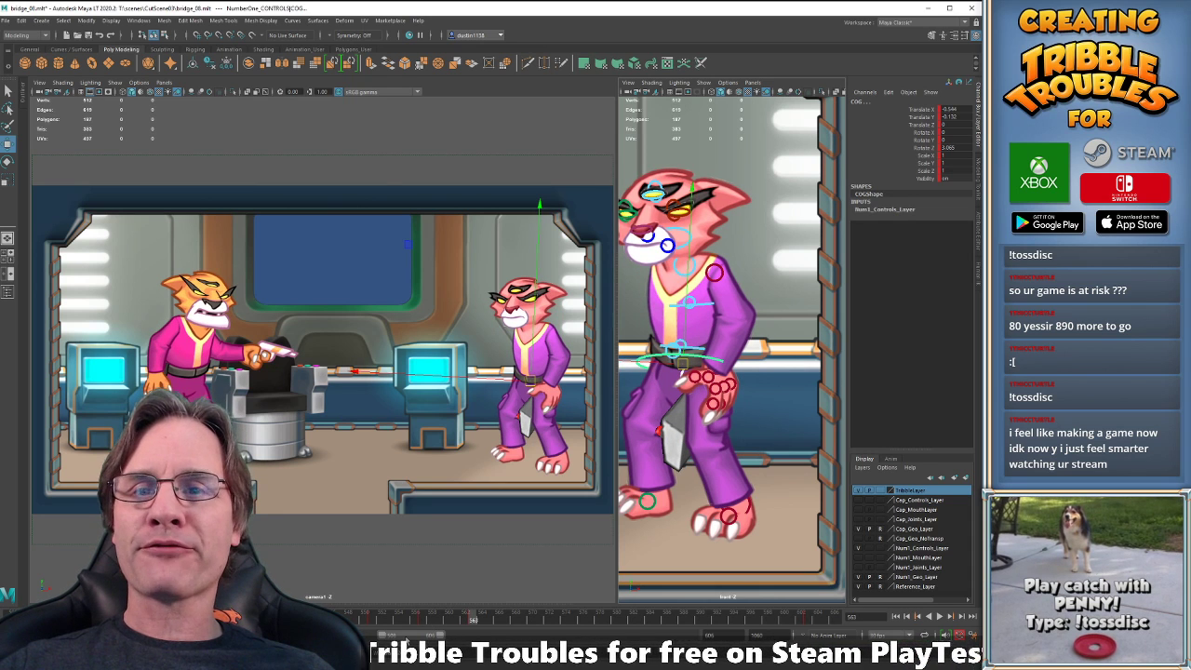
Check the COG key at frame 603, return to frame 545, and play the cutscene from there.
{"action": "key", "text": "period"}
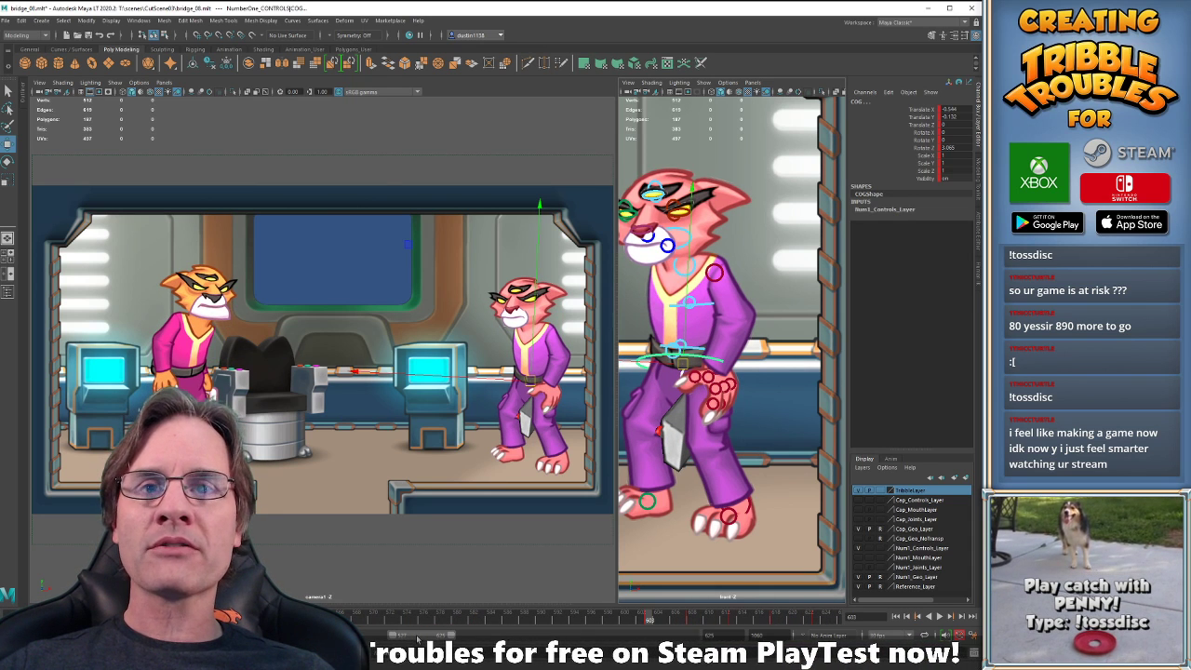
{"action": "left_click_drag", "start_coordinate": [419, 639], "coordinate": [429, 639]}
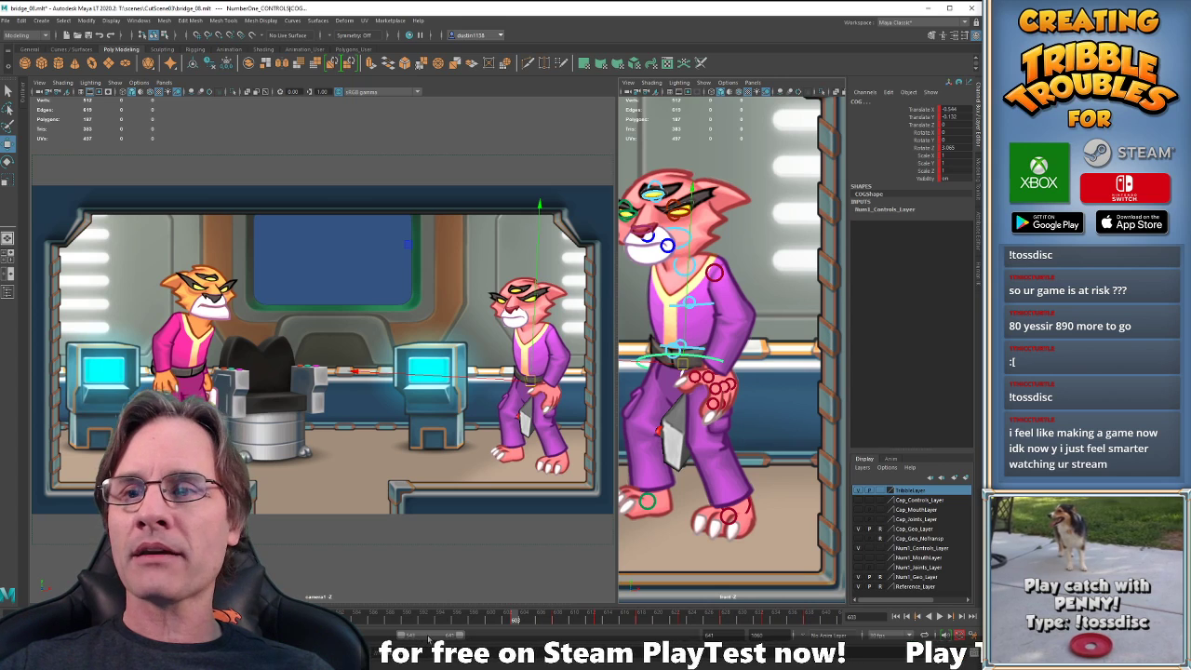
{"action": "key", "text": "comma"}
{"action": "key", "text": "comma"}
{"action": "key", "text": "comma"}
{"action": "key", "text": "comma"}
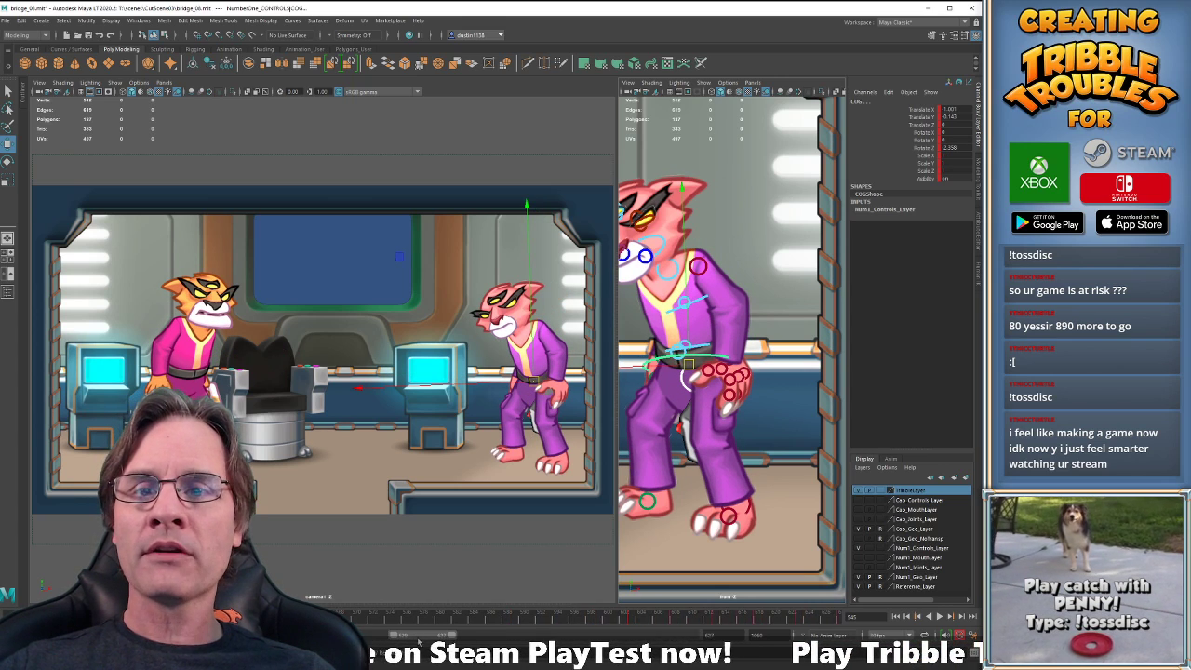
{"action": "key", "text": "alt+v"}
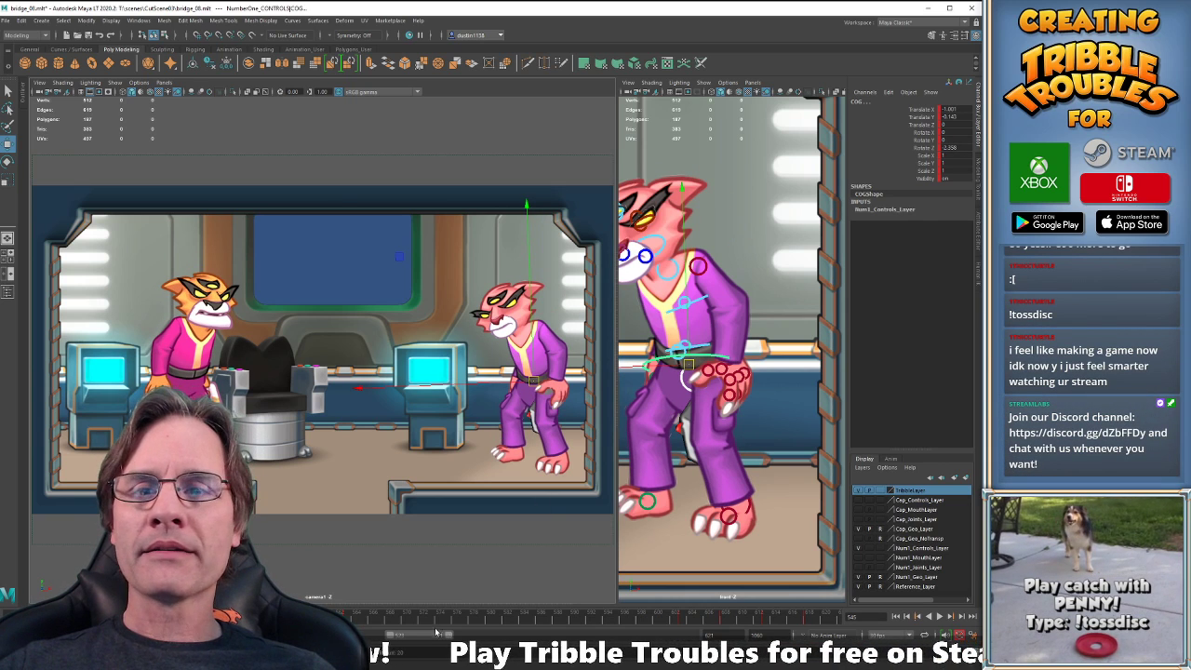
At frame 551, lower the COG control to Translate Y about -0.41, checking it against the key at frame 545.
{"action": "left_click_drag", "start_coordinate": [419, 637], "coordinate": [368, 637]}
{"action": "key", "text": "comma"}
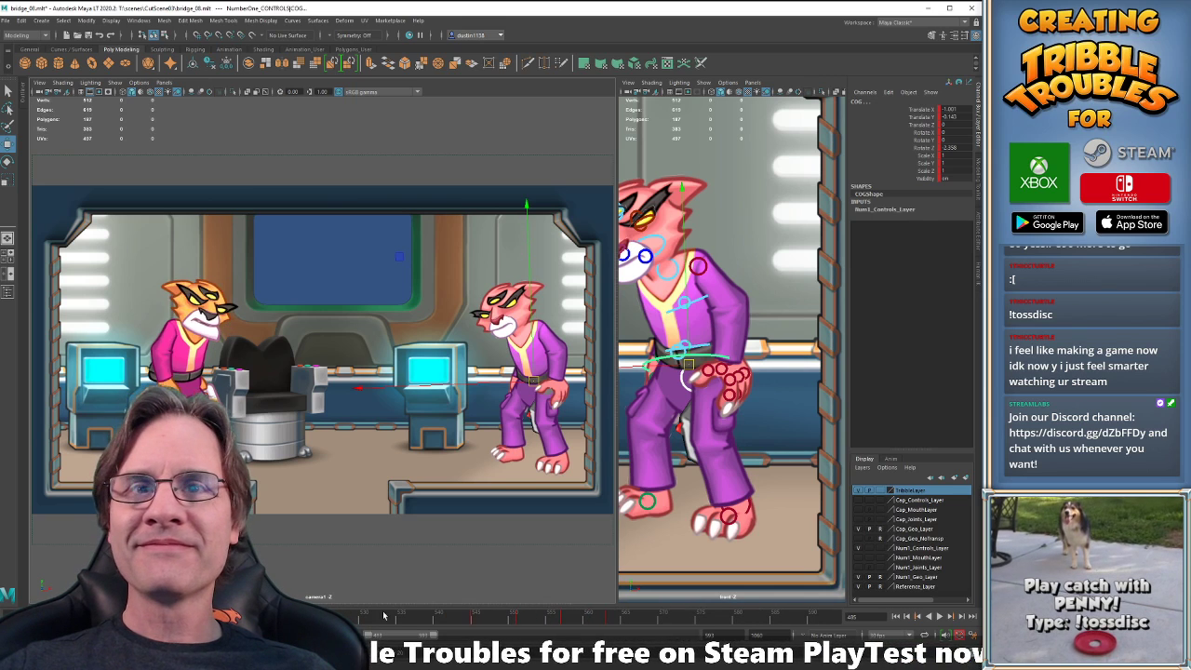
{"action": "key", "text": "period"}
{"action": "key", "text": "period"}
{"action": "key", "text": "comma"}
{"action": "key", "text": "period"}
{"action": "key", "text": "period"}
{"action": "key", "text": "period"}
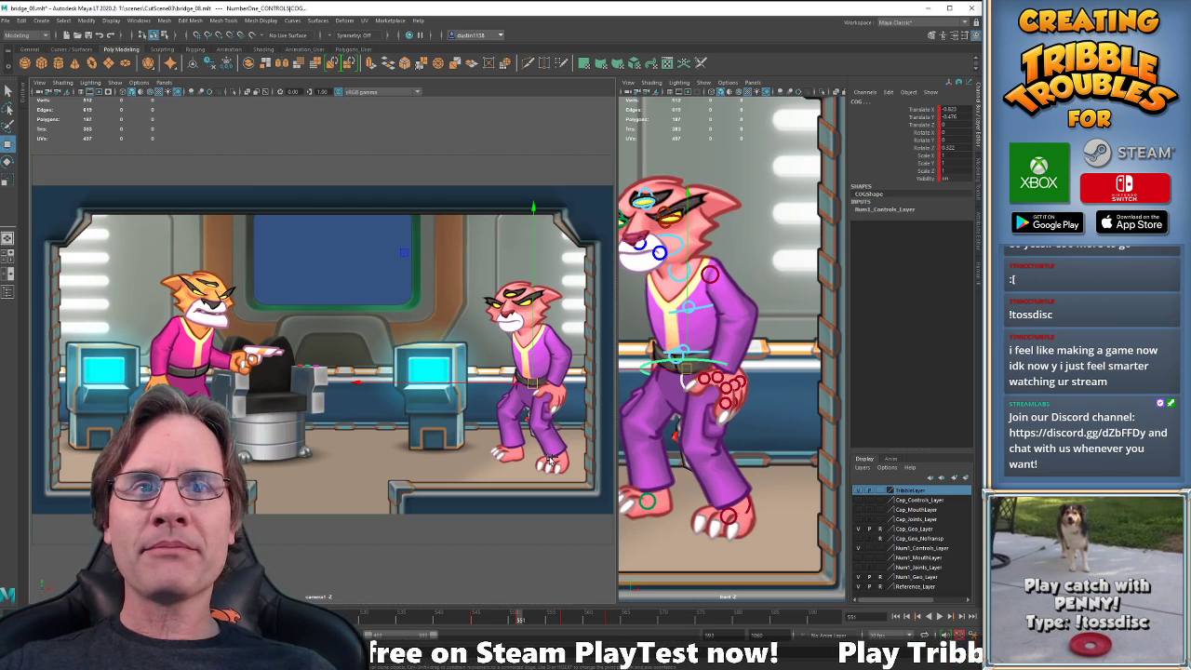
{"action": "middle_click_drag", "start_coordinate": [549, 459], "coordinate": [549, 457]}
{"action": "key", "text": "comma"}
{"action": "key", "text": "period"}
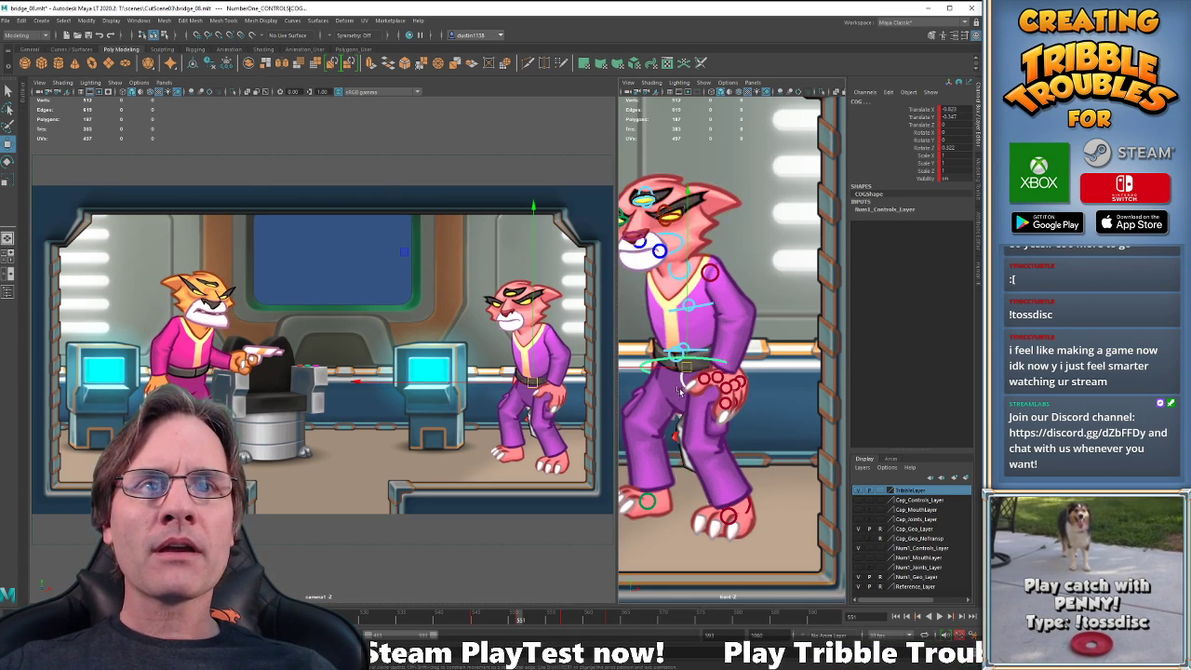
{"action": "key", "text": "comma"}
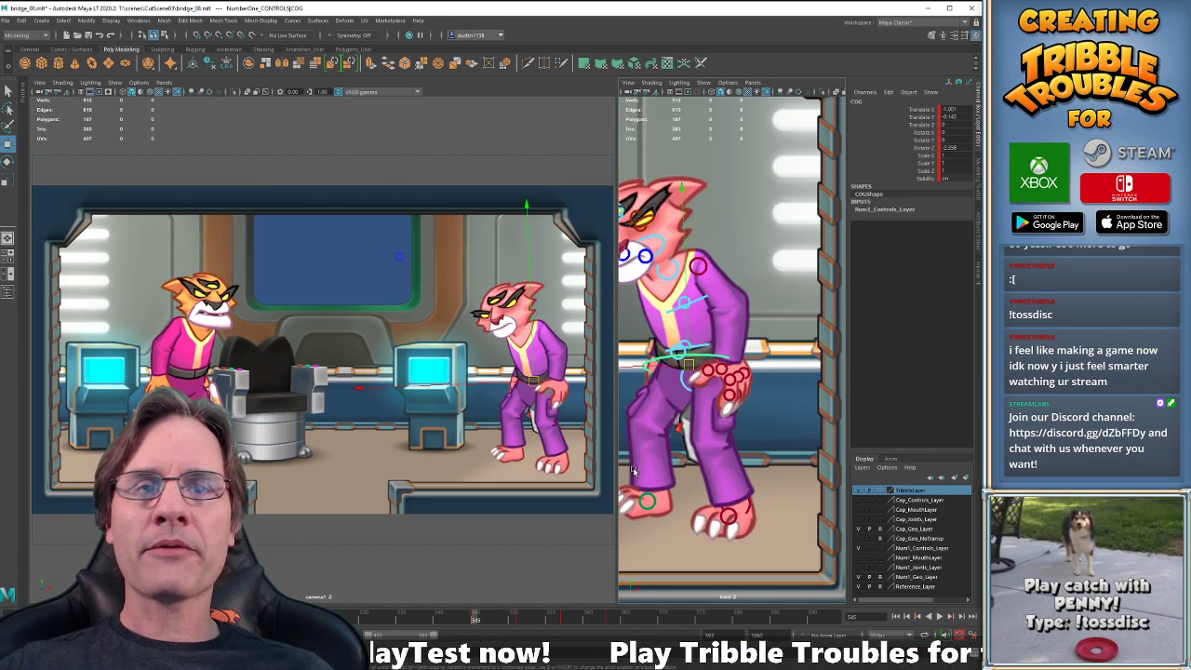
{"action": "key", "text": "period"}
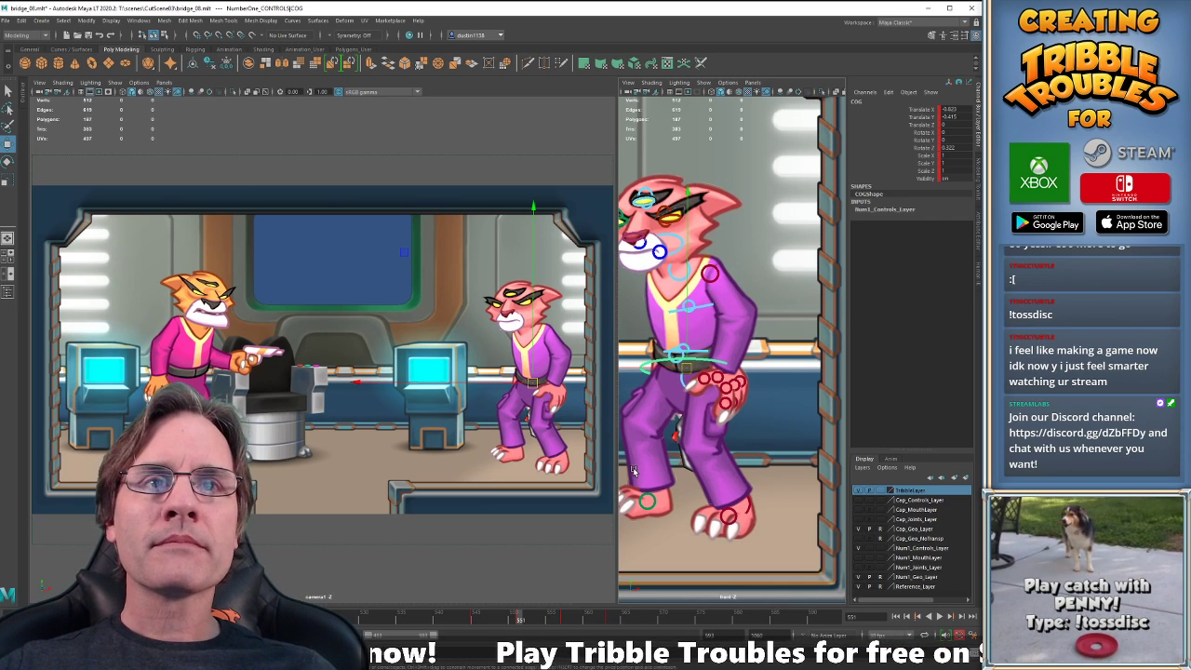
Select the pelvis control, lower it to Translate Y -2.465 at frame 551, and compare it with frames 545 and 557.
{"action": "left_click", "coordinate": [684, 381]}
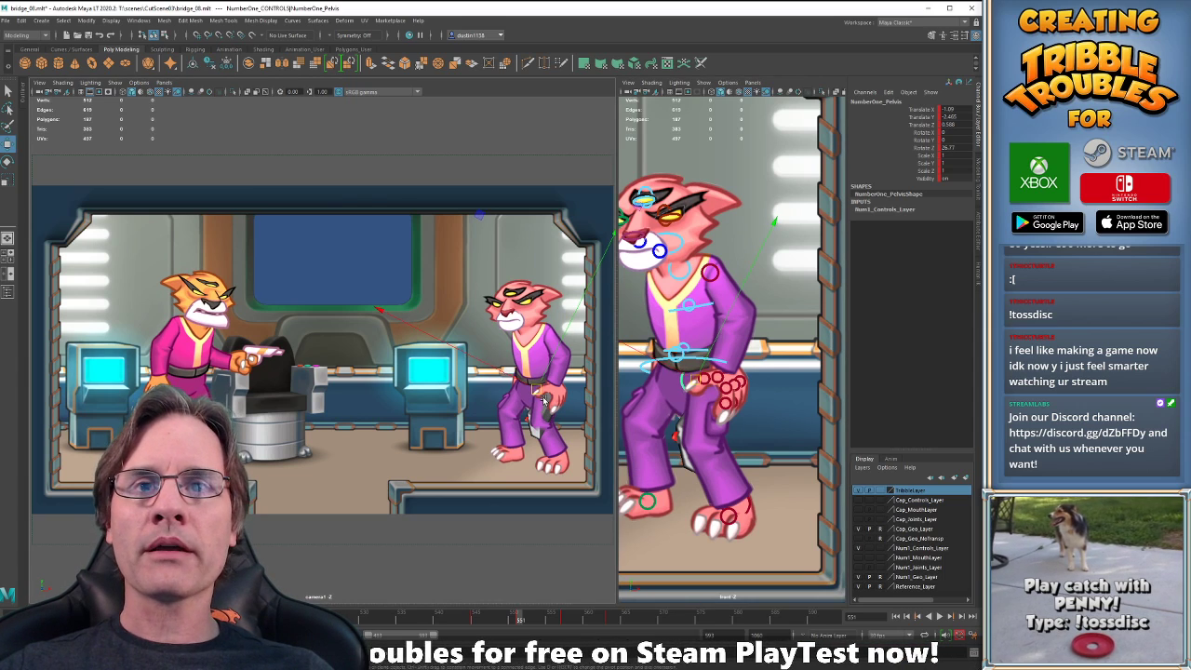
{"action": "key", "text": "."}
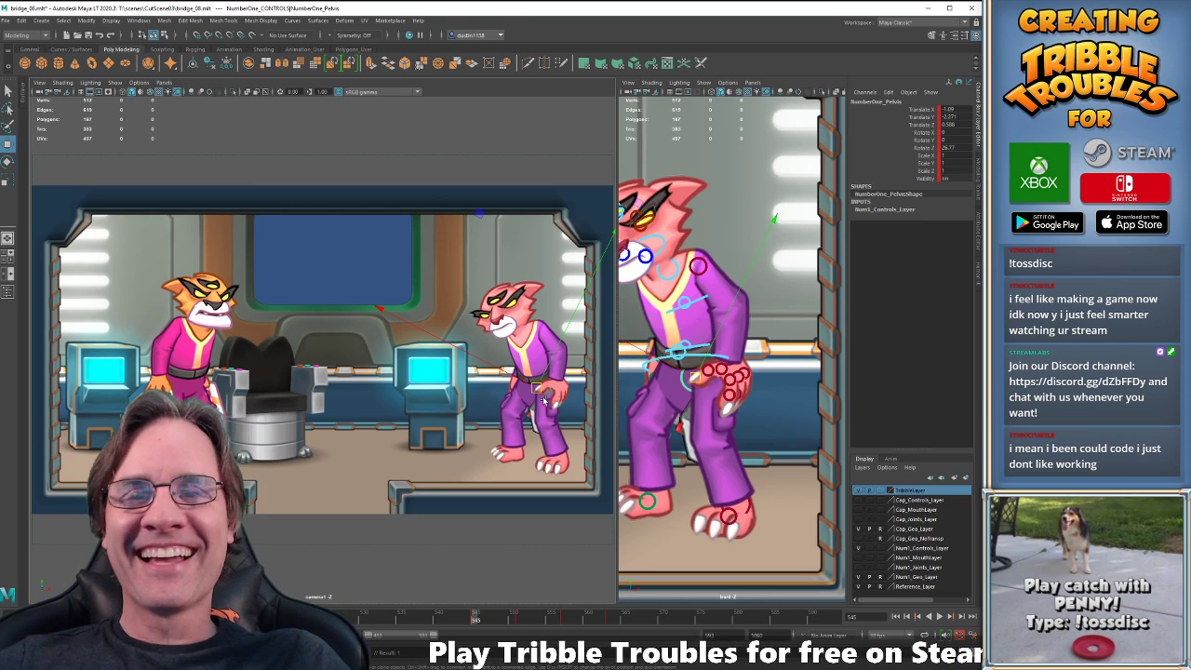
{"action": "key", "text": "period"}
{"action": "key", "text": "comma"}
{"action": "key", "text": "period"}
{"action": "key", "text": "comma"}
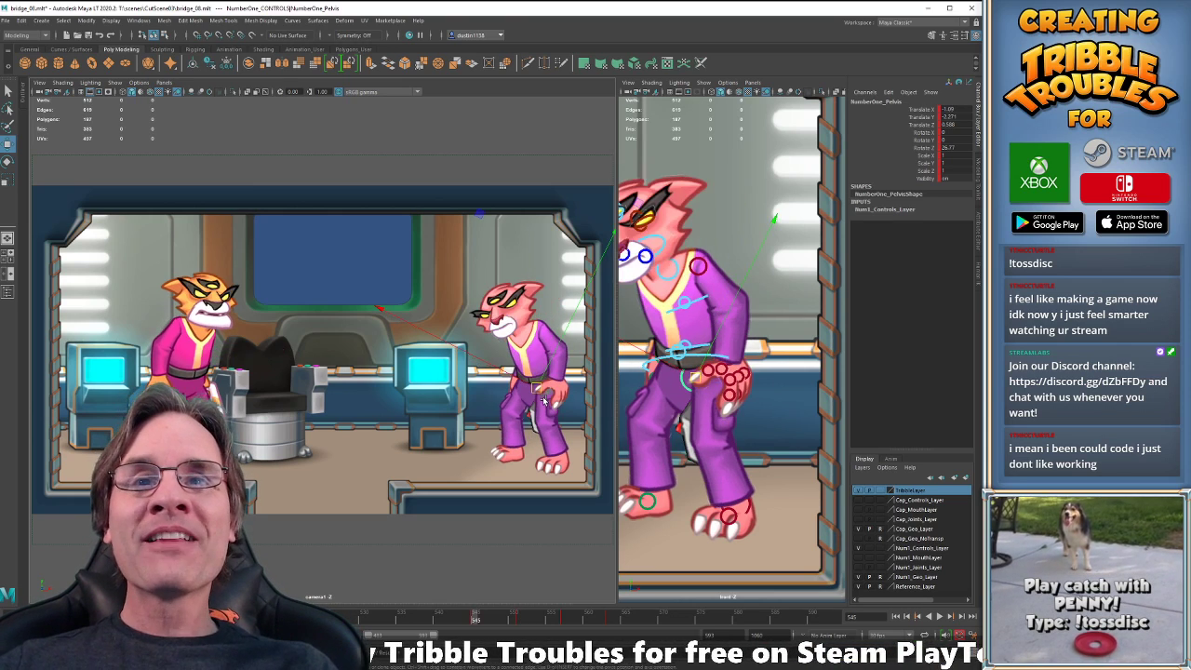
{"action": "key", "text": "period"}
{"action": "key", "text": "comma"}
{"action": "key", "text": "comma"}
{"action": "key", "text": "comma"}
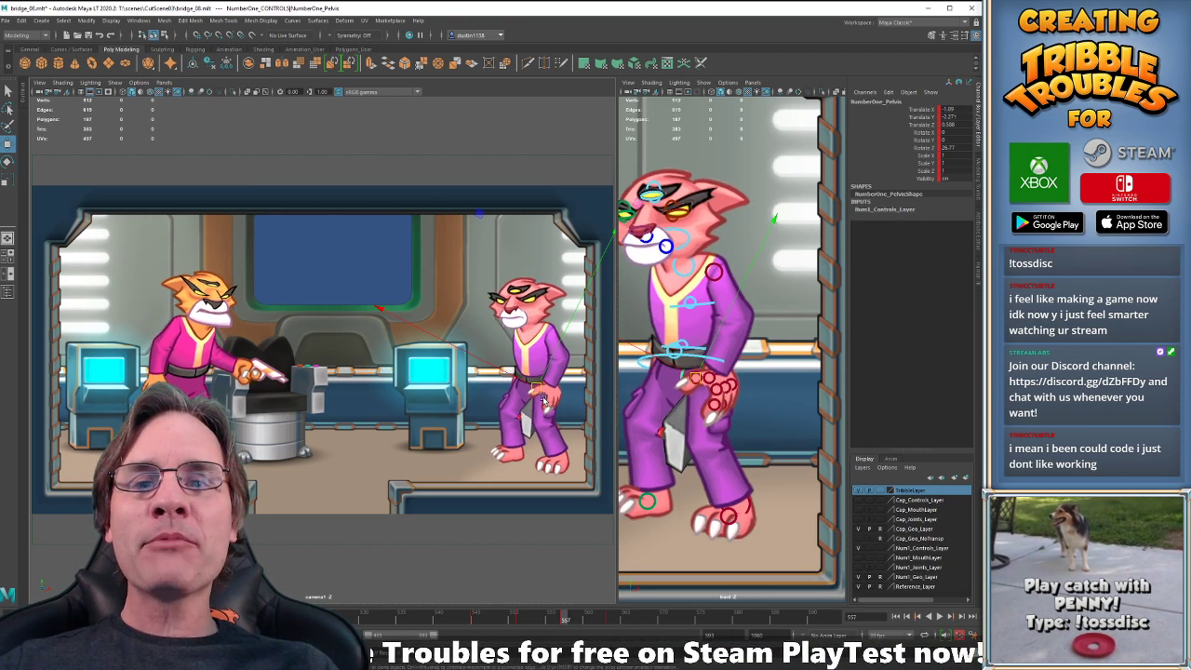
At frame 551, move the pelvis control to Translate X -0.961 and Y -2.53, checking it against frames 545 and 557.
{"action": "key", "text": "period"}
{"action": "key", "text": "period"}
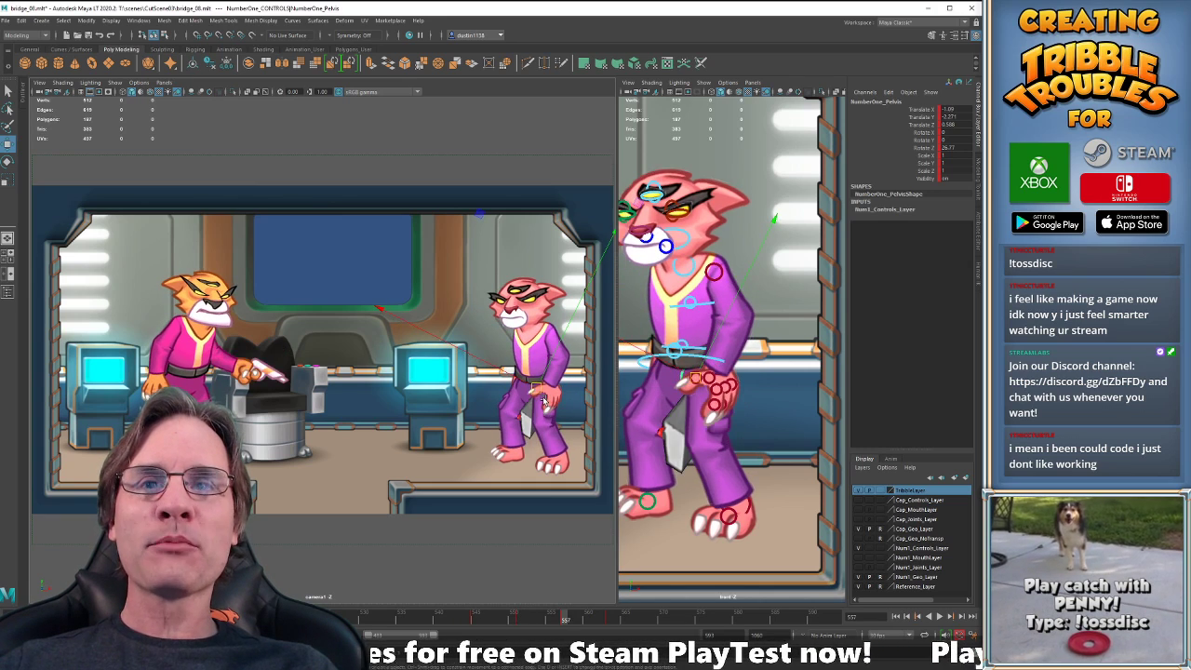
{"action": "key", "text": "comma"}
{"action": "key", "text": "period"}
{"action": "key", "text": "comma"}
{"action": "key", "text": "comma"}
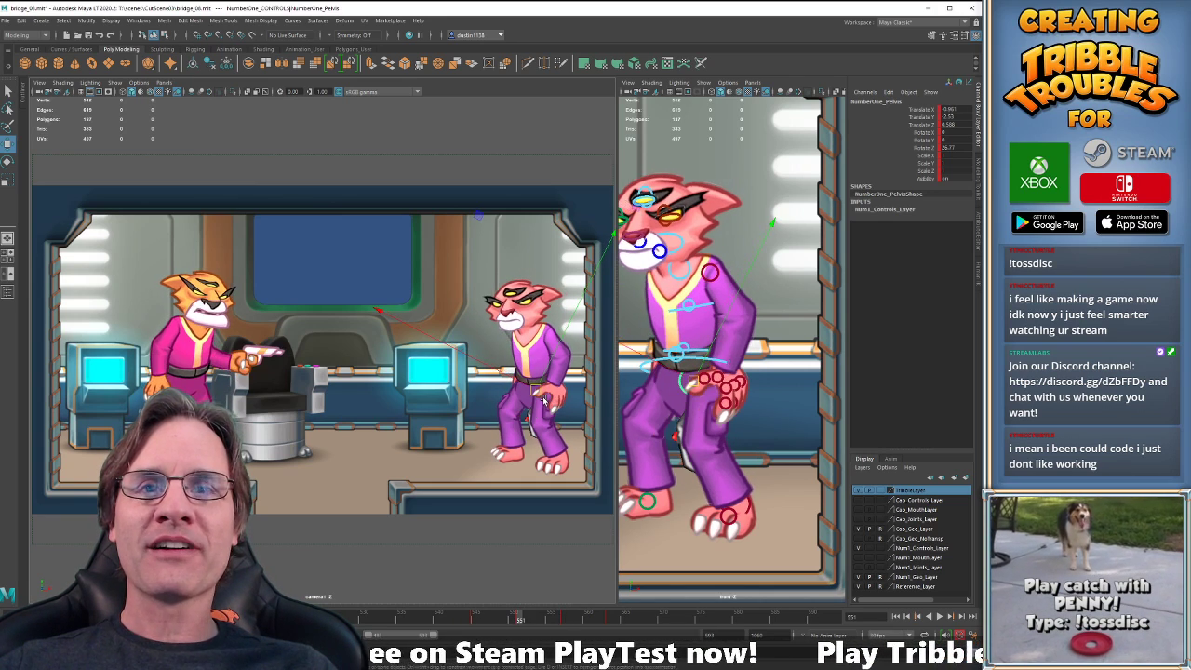
{"action": "key", "text": "period"}
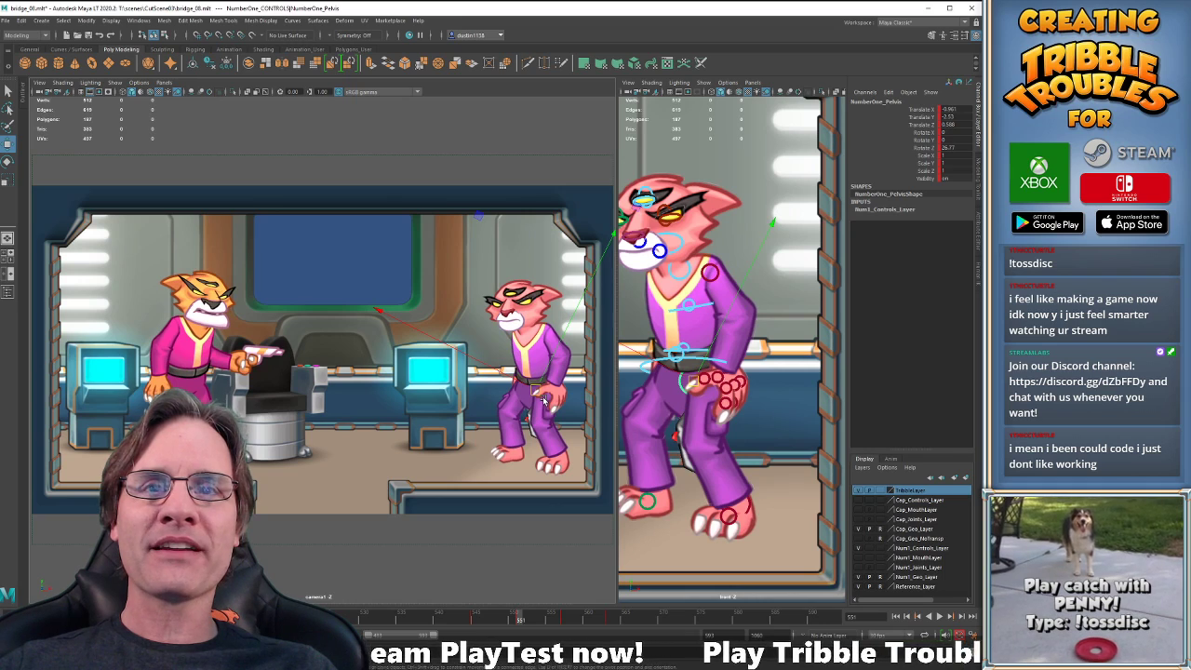
{"action": "key", "text": "comma"}
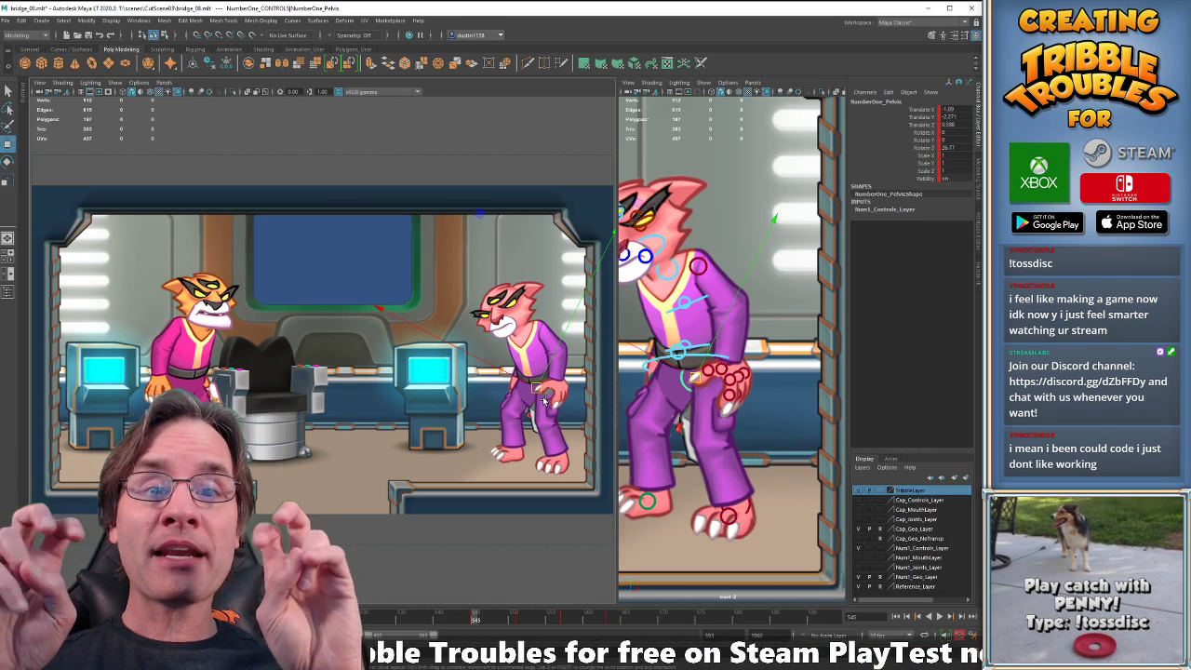
Move the pelvis control to Translate X -0.896, Y -2.078 at frame 557 and to Translate X -0.896 at frame 551.
{"action": "key", "text": "period"}
{"action": "key", "text": "period"}
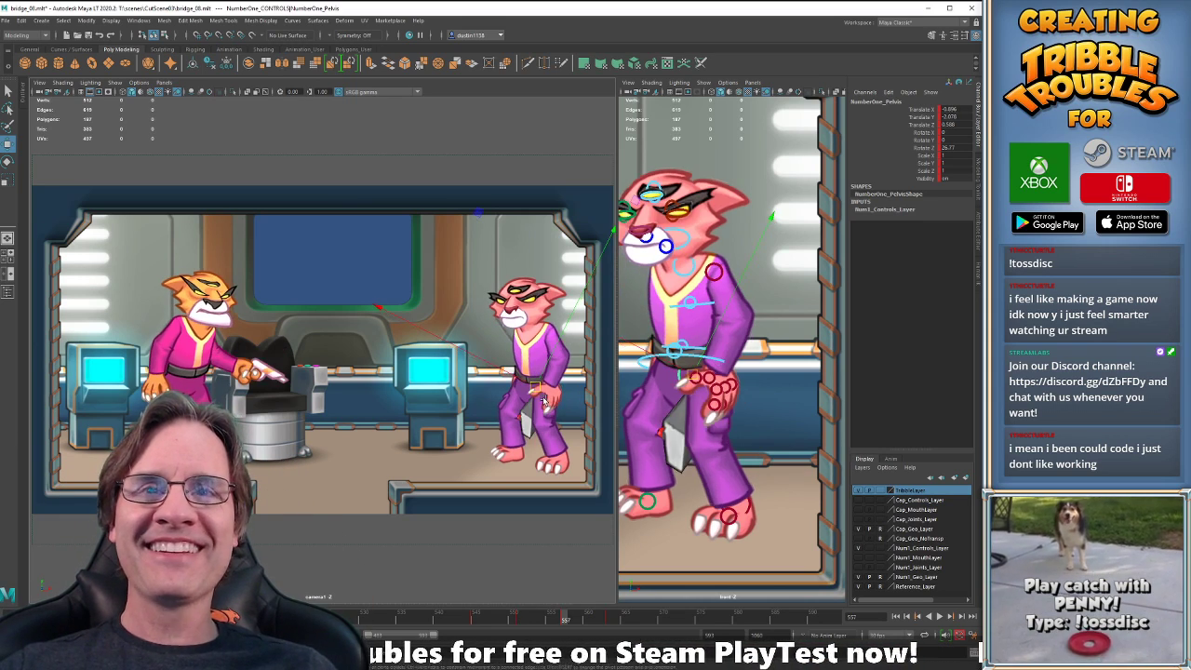
{"action": "key", "text": "comma"}
{"action": "key", "text": "period"}
{"action": "key", "text": "period"}
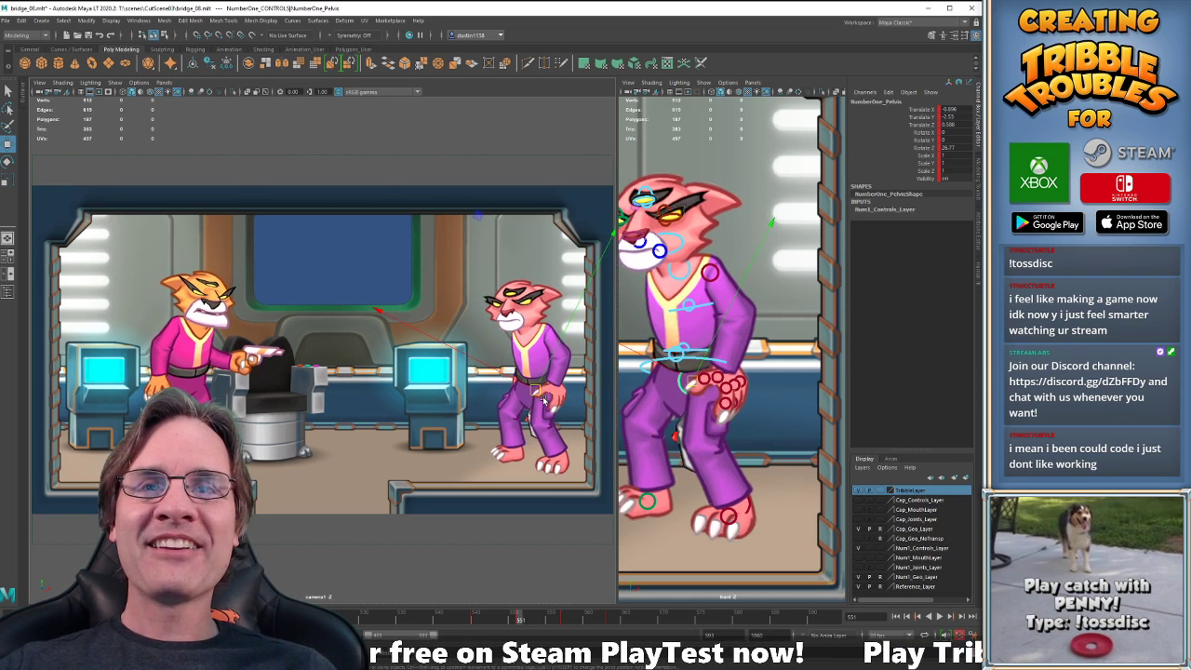
{"action": "key", "text": "comma"}
{"action": "key", "text": "comma"}
{"action": "key", "text": "period"}
{"action": "key", "text": "comma"}
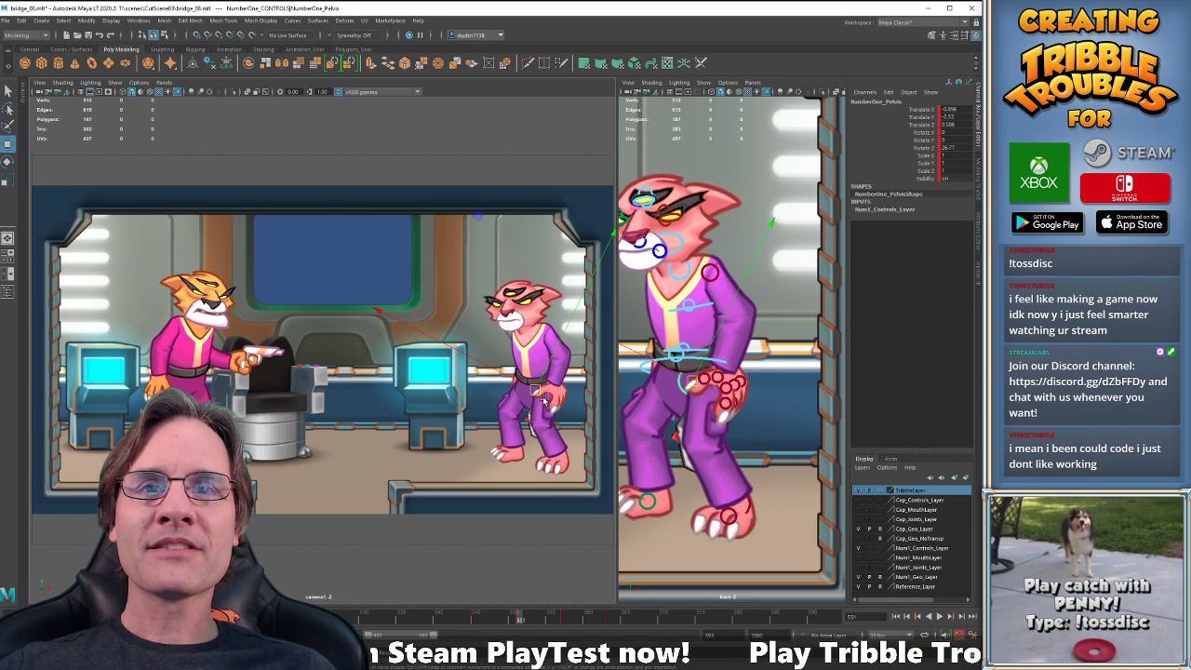
At frame 563, move the pelvis control to Translate X -0.832 and Y -2.078, comparing it with the keys back to frame 551.
{"action": "key", "text": "period"}
{"action": "key", "text": "period"}
{"action": "middle_click_drag", "start_coordinate": [544, 401], "coordinate": [544, 401]}
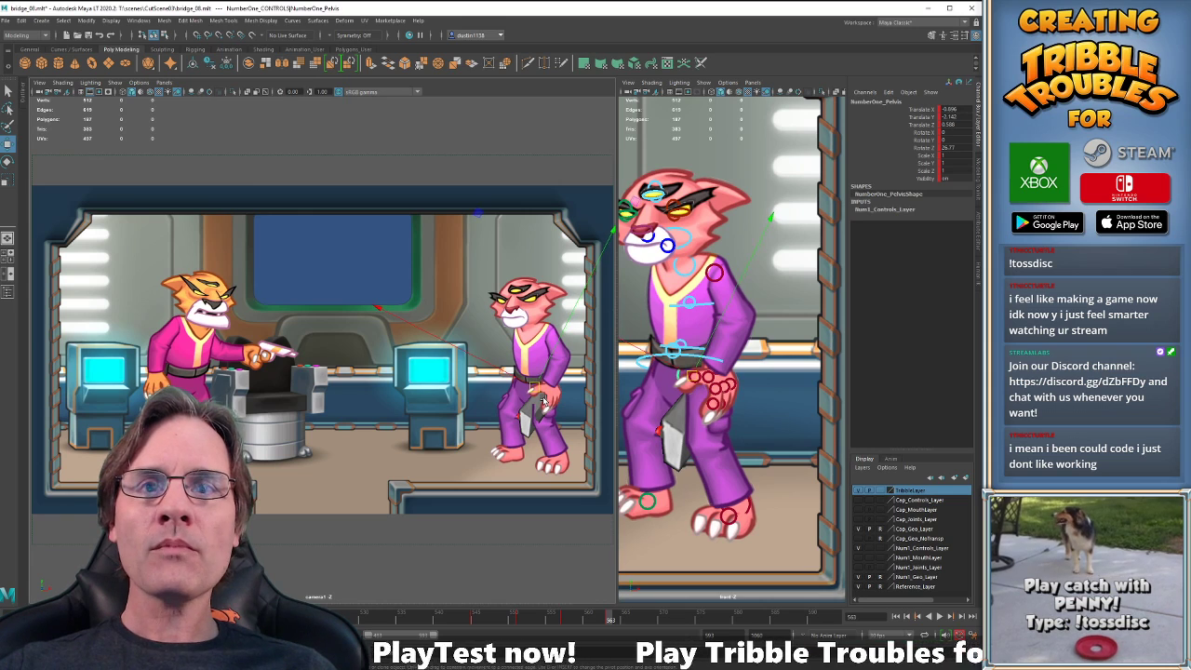
{"action": "key", "text": "comma"}
{"action": "key", "text": "comma"}
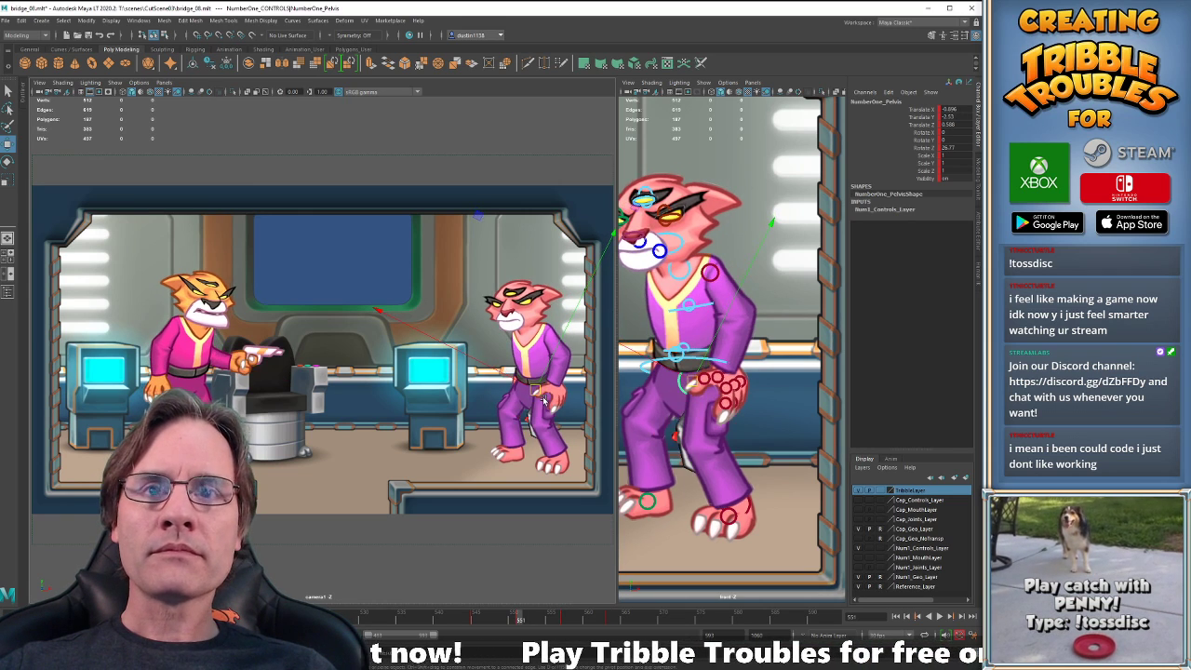
{"action": "key", "text": "period"}
{"action": "key", "text": "period"}
{"action": "key", "text": "comma"}
{"action": "key", "text": "period"}
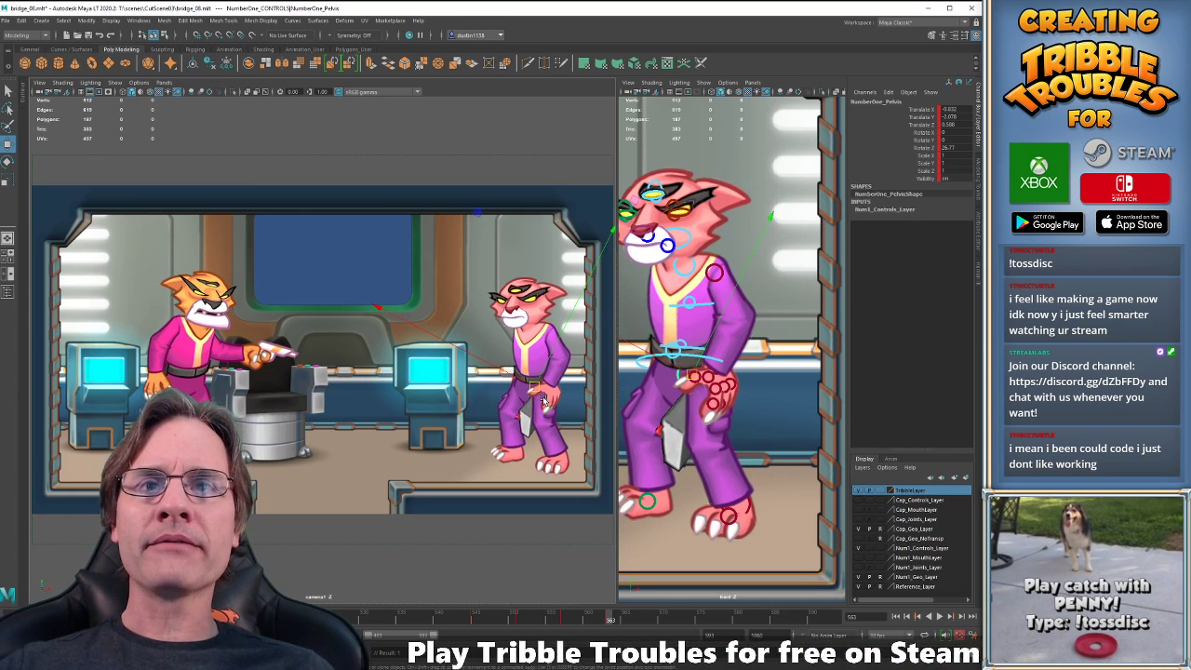
Compare the pelvis keys at frames 551 and 563, and lower the control to Translate Y -2.207 at frame 557.
{"action": "key", "text": "comma"}
{"action": "key", "text": "comma"}
{"action": "key", "text": "period"}
{"action": "key", "text": "period"}
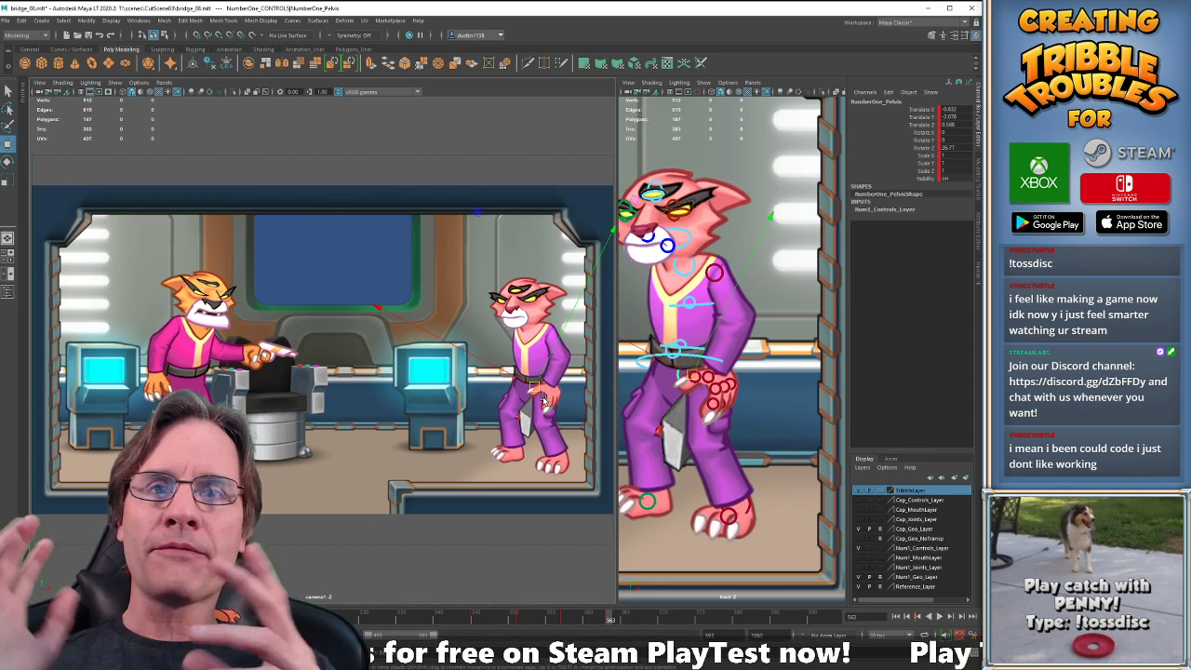
{"action": "key", "text": "comma"}
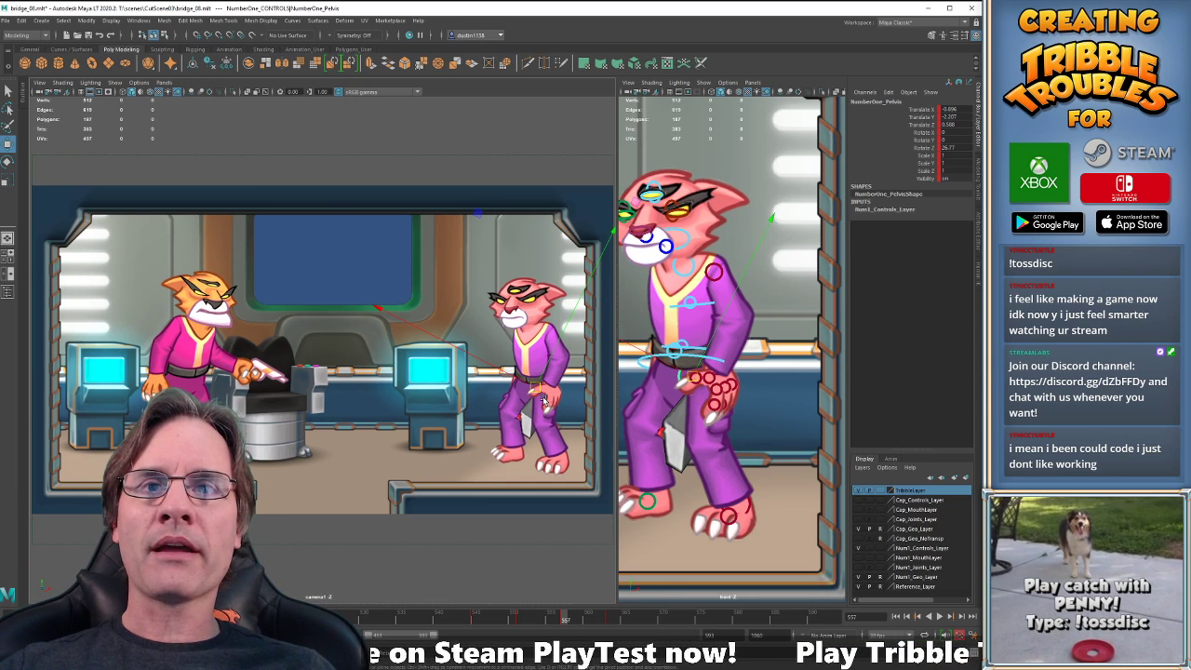
Compare the pelvis control's keyed poses from frame 545 through frame 563.
{"action": "key", "text": "period"}
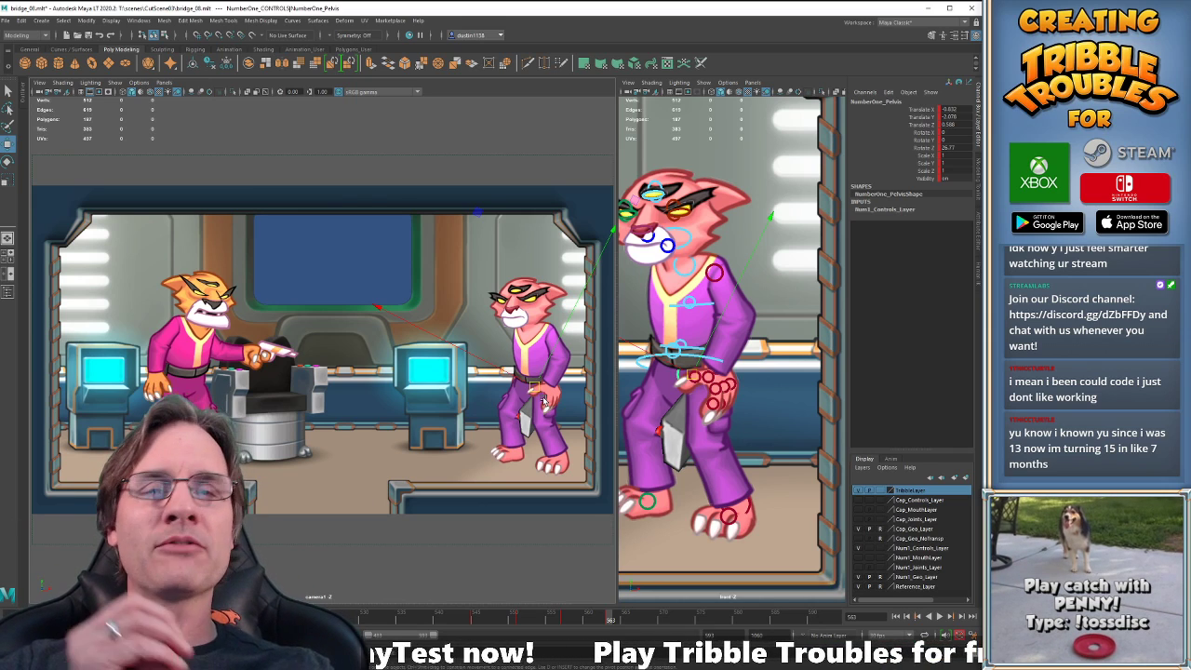
{"action": "key", "text": "comma"}
{"action": "key", "text": "comma"}
{"action": "key", "text": "comma"}
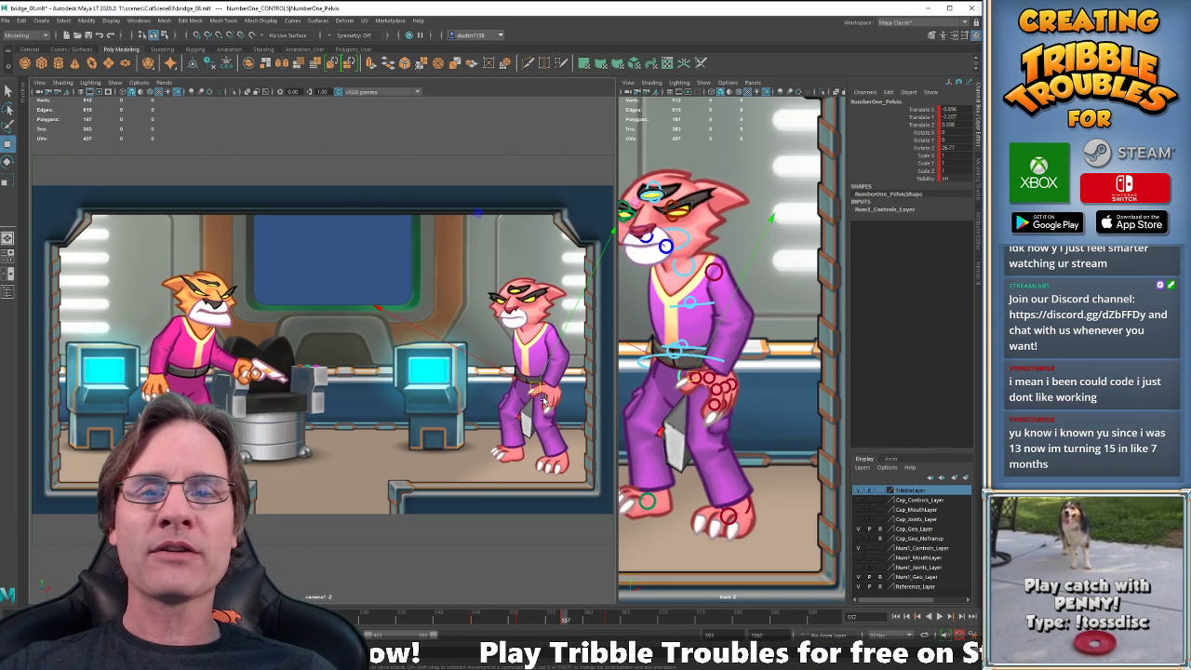
{"action": "key", "text": "period"}
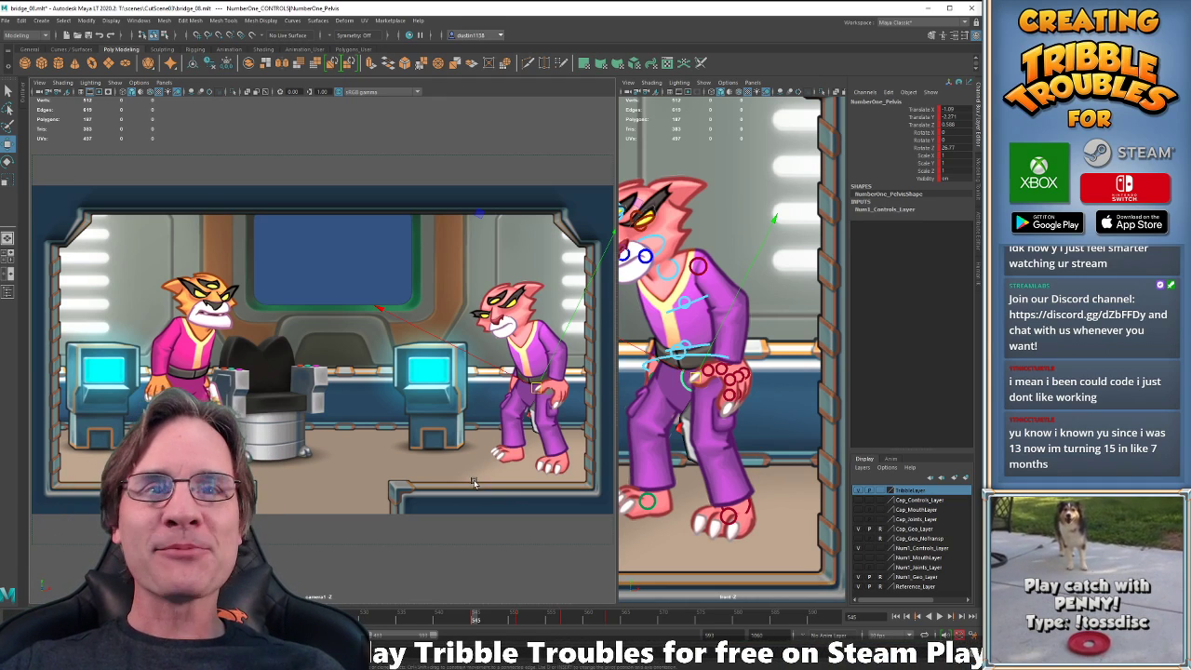
{"action": "key", "text": "period"}
{"action": "key", "text": "period"}
{"action": "key", "text": "period"}
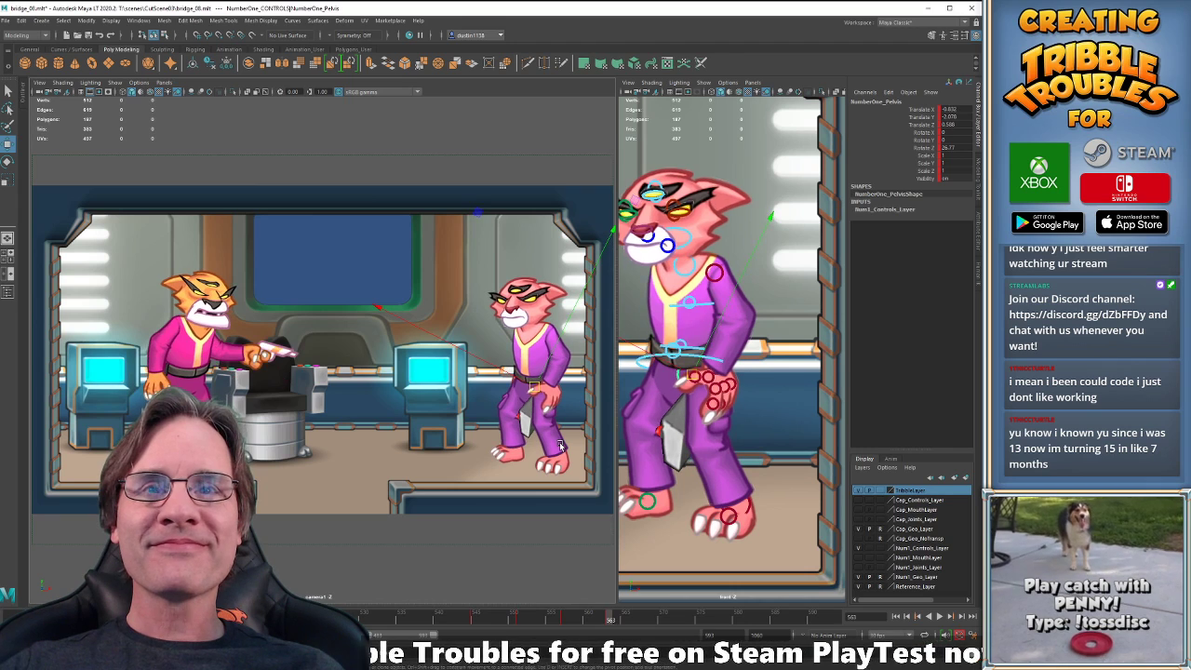
At frame 563, move the pelvis control to Translate X -0.866 and Y -2.146, checking it against the key at frame 557.
{"action": "key", "text": "comma"}
{"action": "key", "text": "period"}
{"action": "middle_click_drag", "start_coordinate": [623, 411], "coordinate": [623, 414]}
{"action": "key", "text": "comma"}
{"action": "key", "text": "period"}
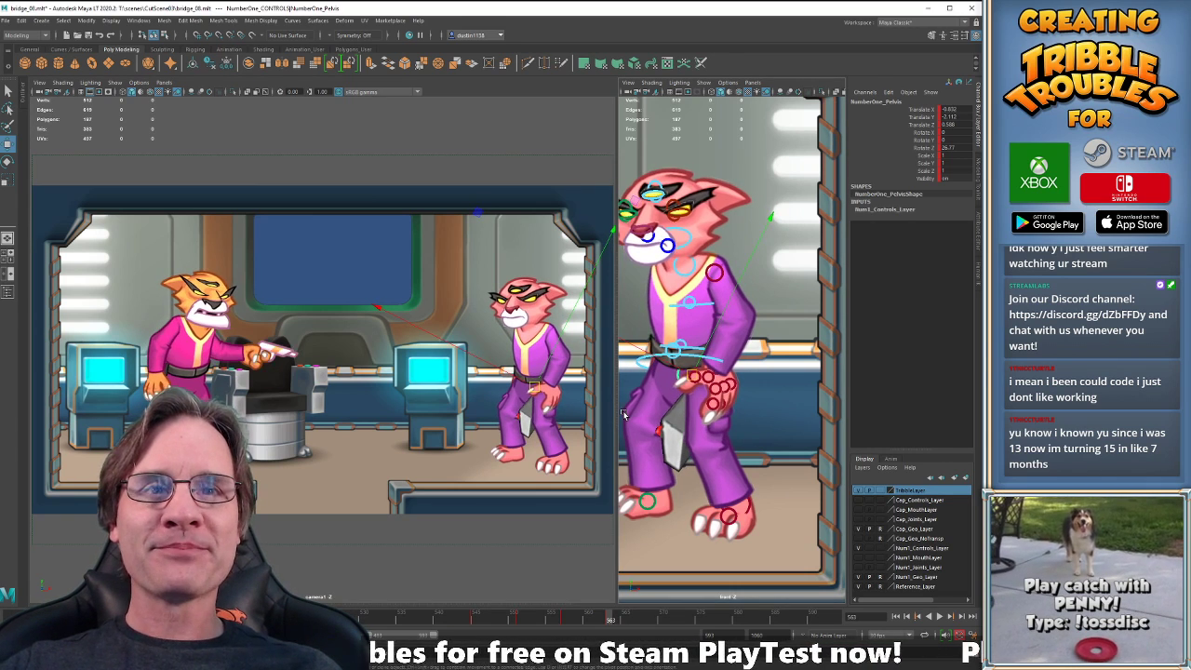
{"action": "key", "text": "comma"}
{"action": "key", "text": "period"}
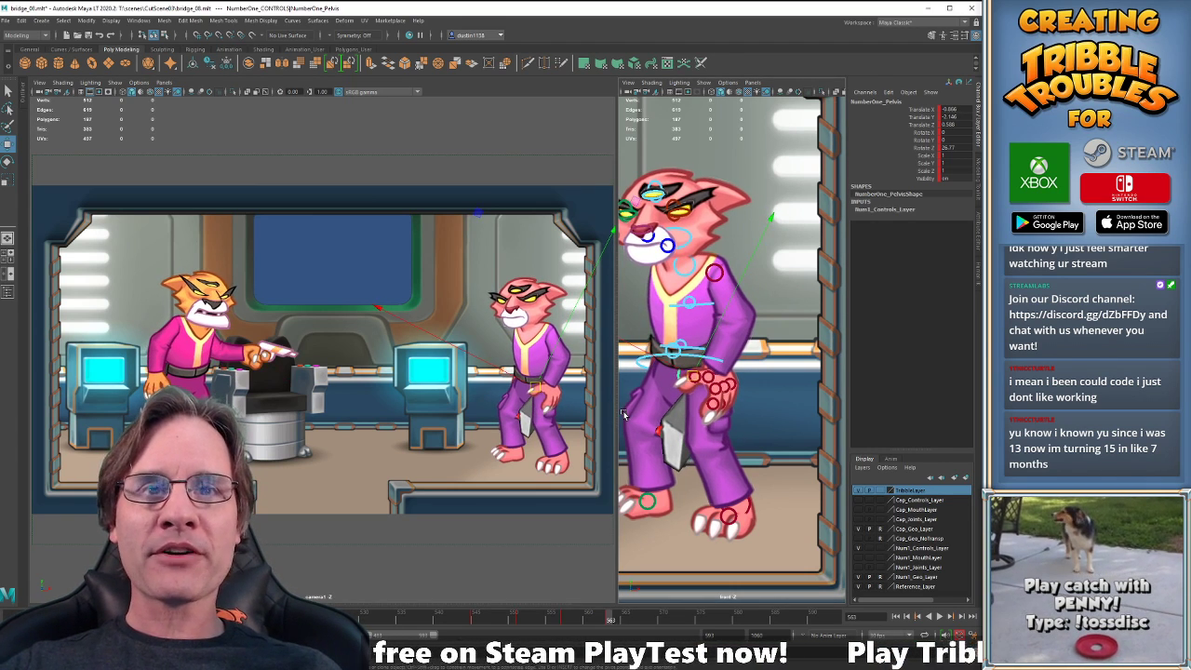
{"action": "key", "text": "comma"}
{"action": "key", "text": "period"}
At frame 557, lower the pelvis control to Translate Y -2.241, comparing it with the neighbouring keys.
{"action": "key", "text": "comma"}
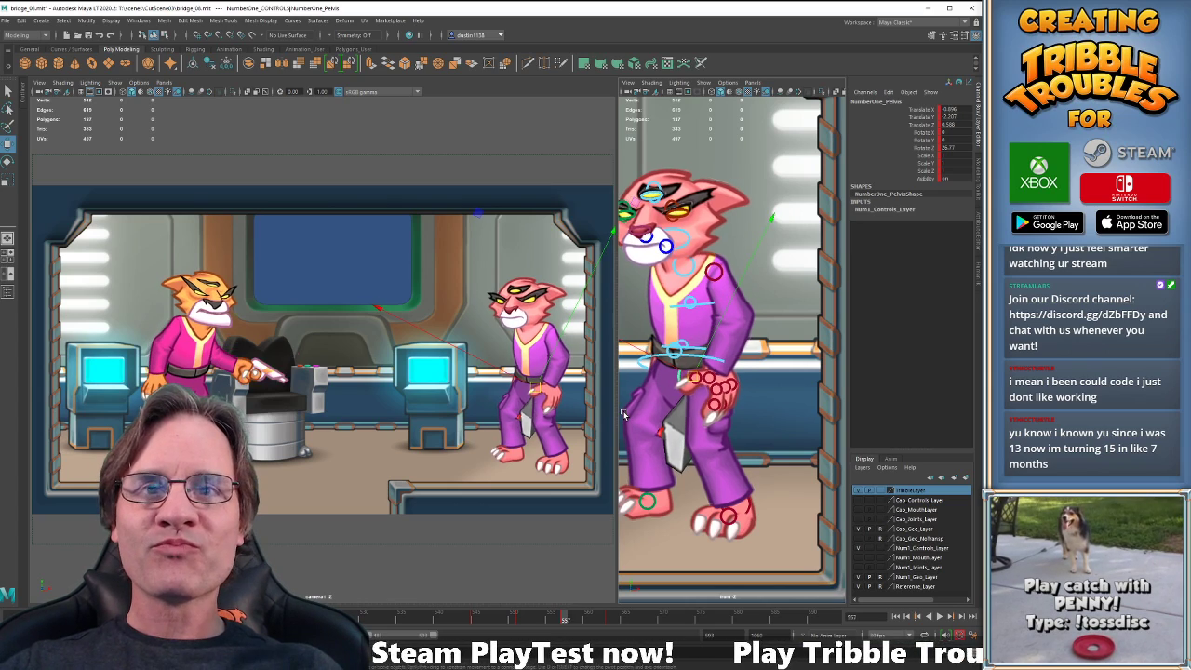
{"action": "key", "text": "comma"}
{"action": "key", "text": "period"}
{"action": "key", "text": "period"}
{"action": "key", "text": "period"}
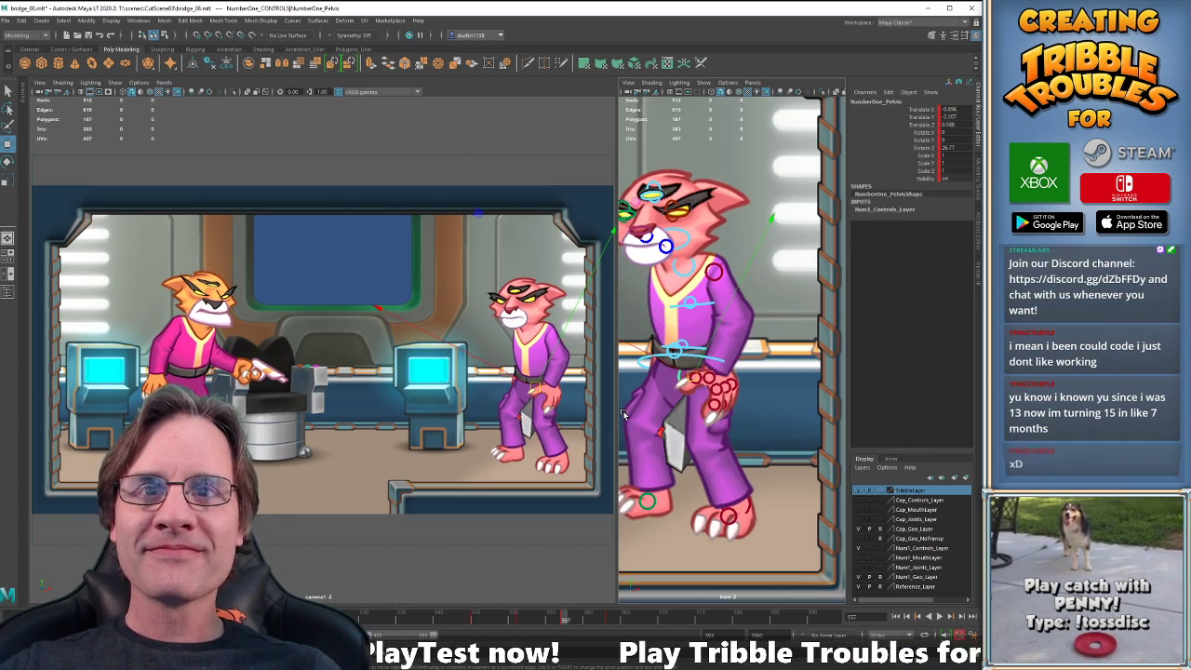
{"action": "key", "text": "comma"}
{"action": "key", "text": "period"}
{"action": "key", "text": "comma"}
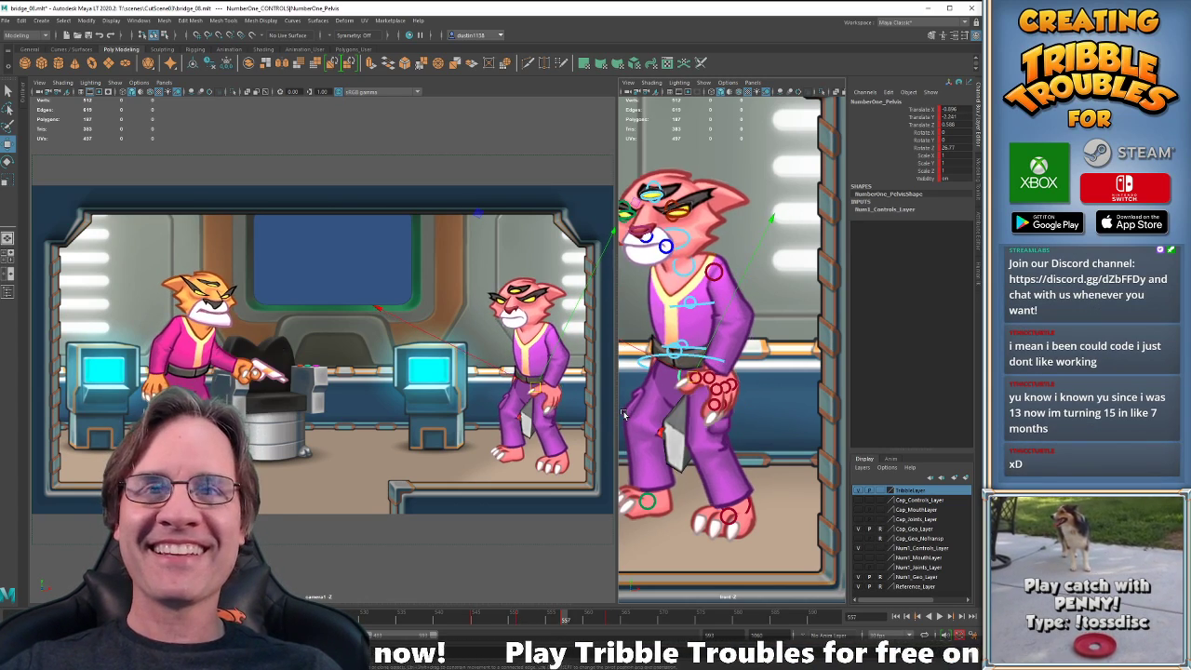
At frame 563, move the pelvis control to Translate X -0.798 and Y -2.18.
{"action": "key", "text": "period"}
{"action": "key", "text": "comma"}
{"action": "key", "text": "period"}
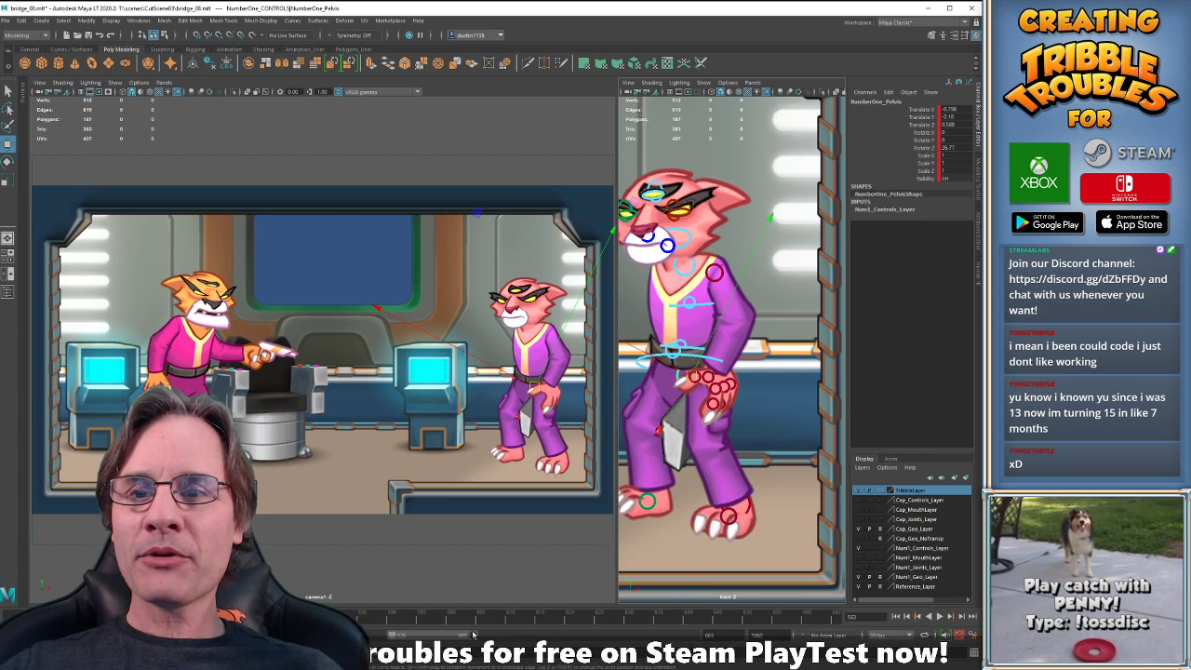
Select the COG control, advance to its key at frame 603, and reselect the pelvis control there.
{"action": "left_click", "coordinate": [642, 366]}
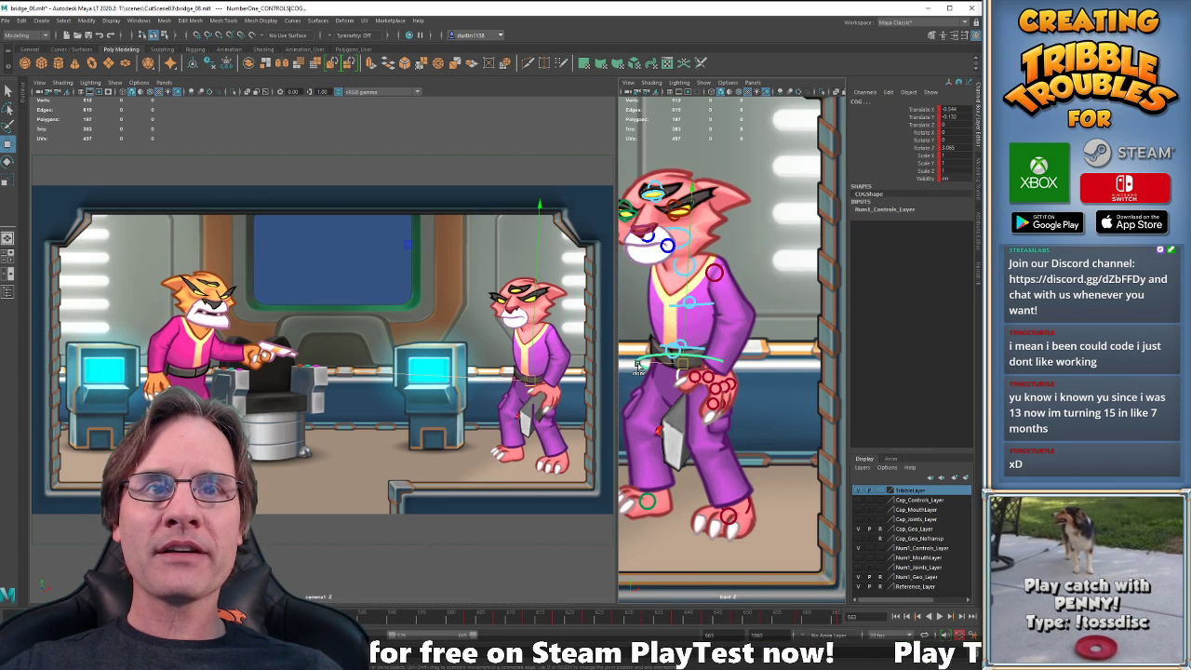
{"action": "key", "text": "period"}
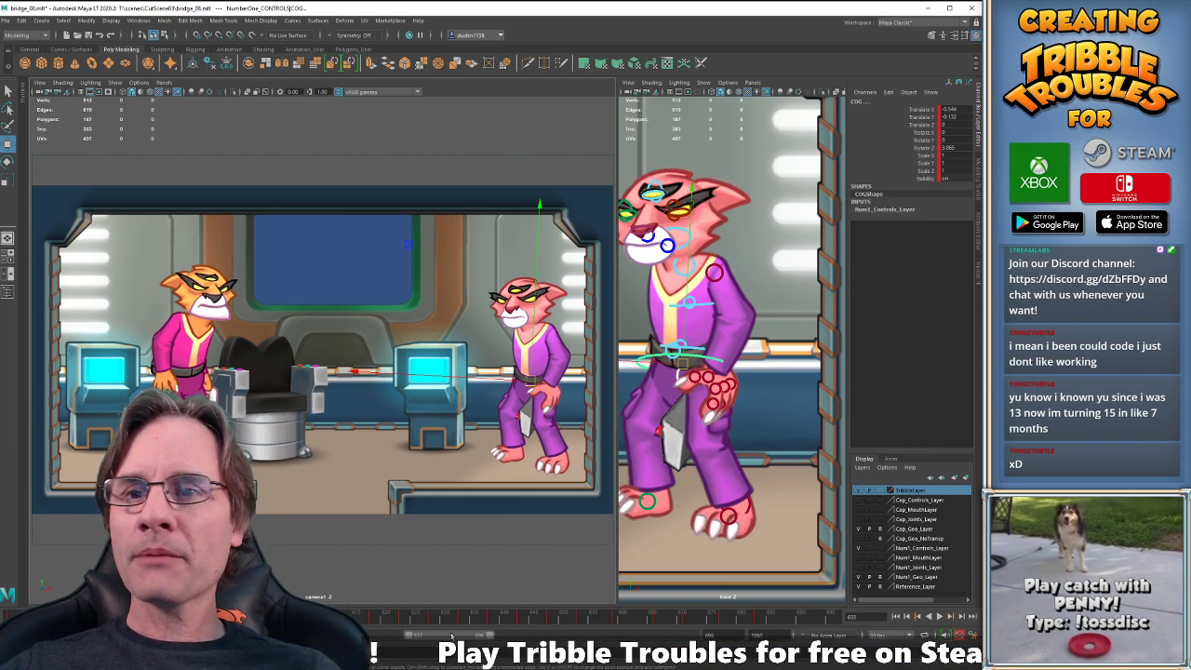
{"action": "key", "text": "period"}
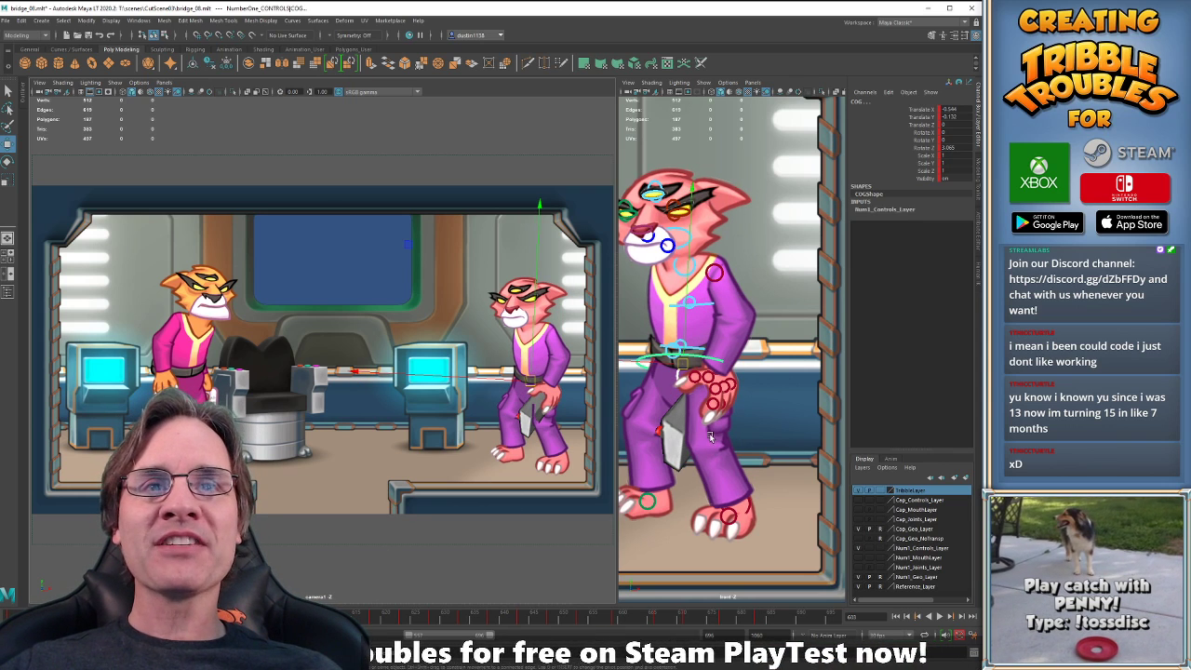
{"action": "left_click", "coordinate": [679, 370]}
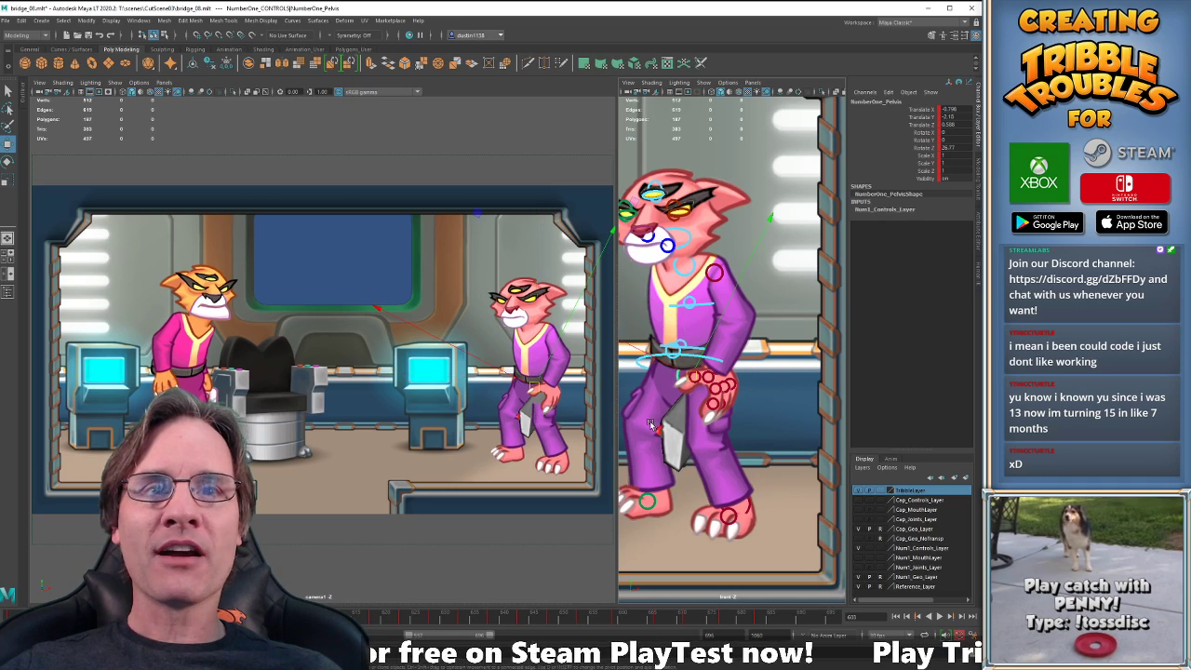
Step through the keyed poses from frame 603 to frame 613 to examine the pelvis motion.
{"action": "key", "text": "period"}
{"action": "key", "text": "comma"}
{"action": "key", "text": "period"}
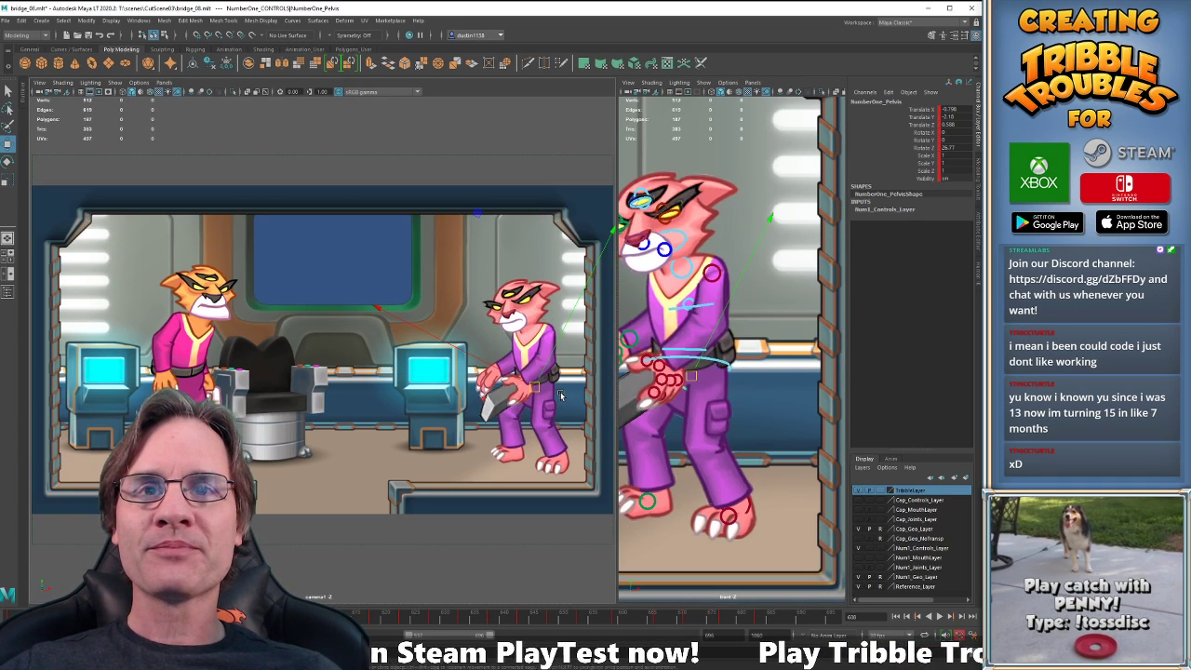
{"action": "key", "text": "period"}
{"action": "key", "text": "comma"}
{"action": "key", "text": "comma"}
{"action": "key", "text": "period"}
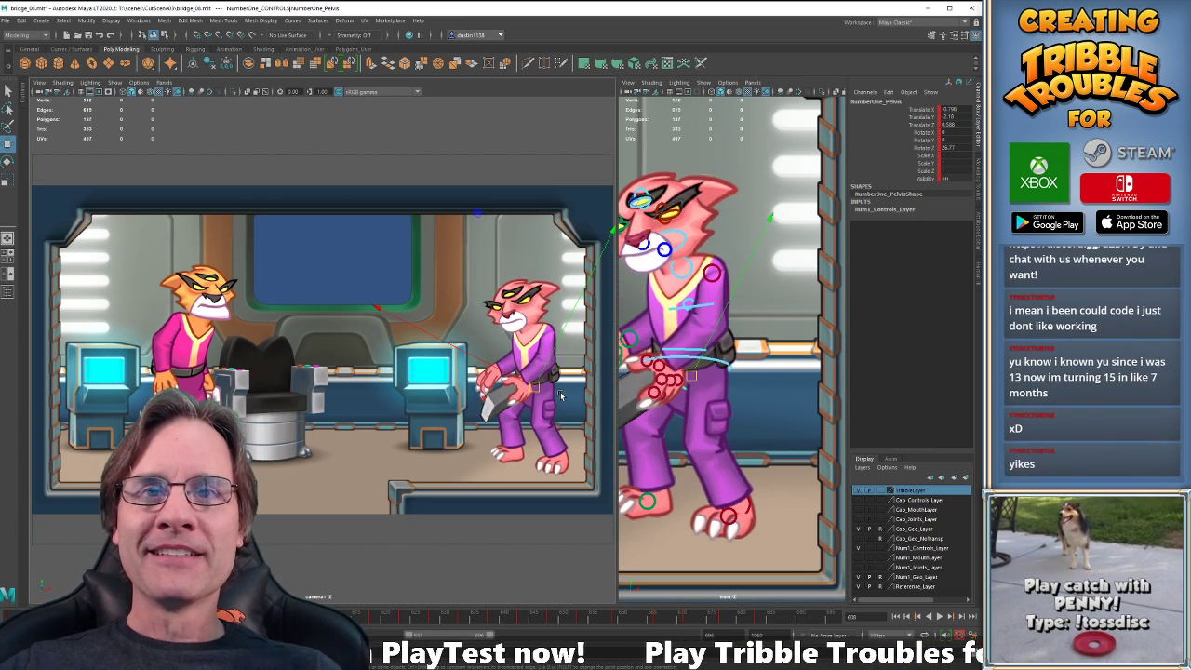
{"action": "key", "text": "period"}
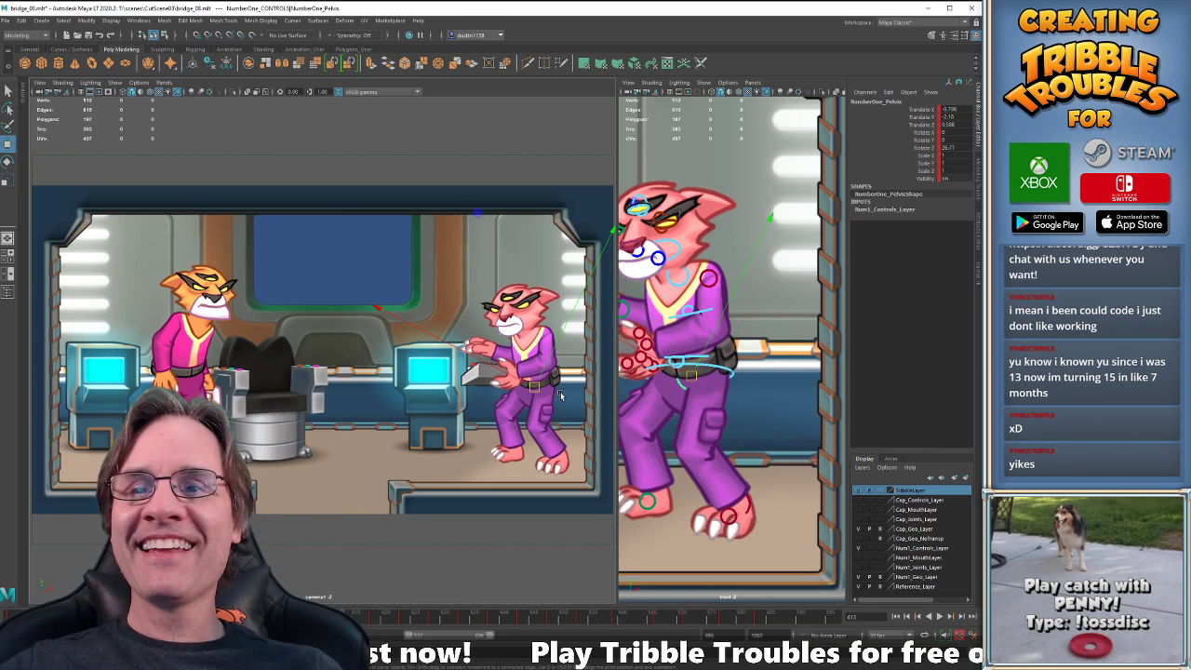
At frame 613, lower the pelvis control to Translate Y -2.567, checking it against the previous key.
{"action": "key", "text": "comma"}
{"action": "key", "text": "period"}
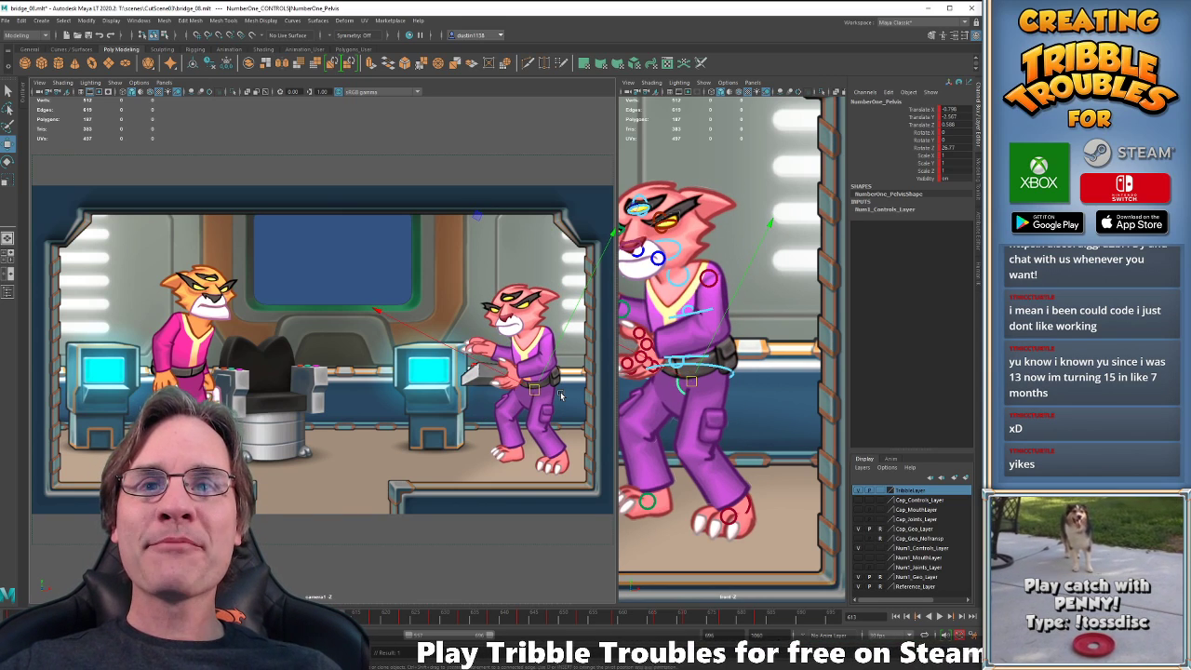
{"action": "key", "text": "comma"}
{"action": "key", "text": "period"}
{"action": "key", "text": "comma"}
{"action": "key", "text": "comma"}
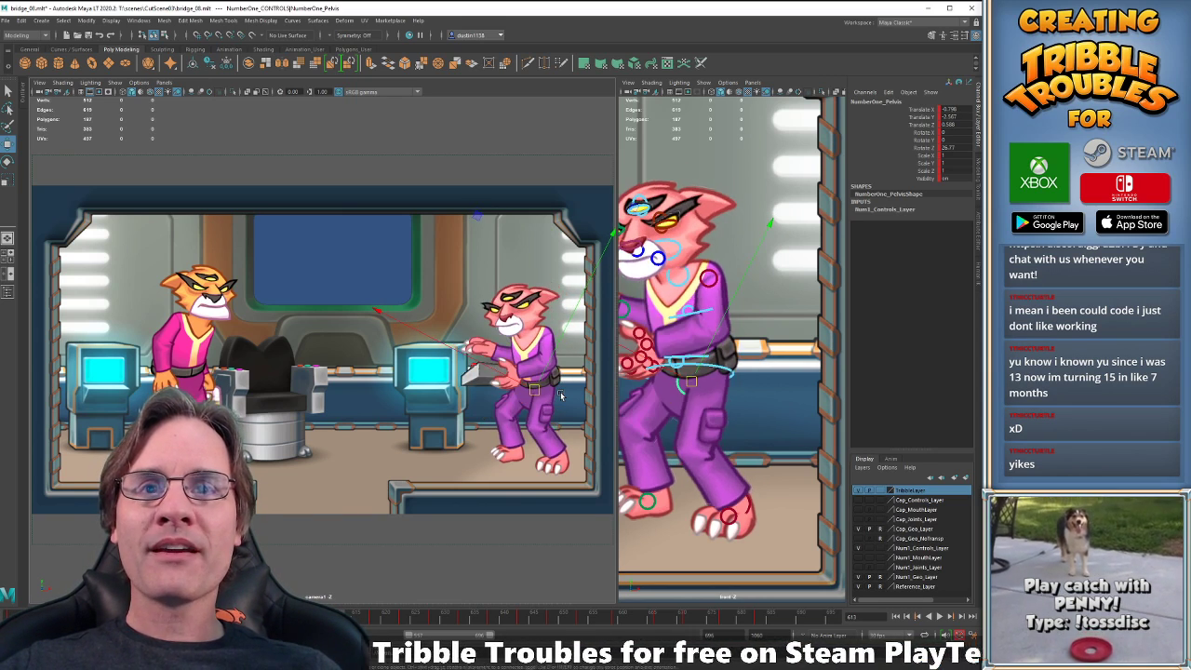
Review the pelvis drop into frame 613 by flipping back through the keys to frame 603.
{"action": "key", "text": "period"}
{"action": "key", "text": "period"}
{"action": "key", "text": "comma"}
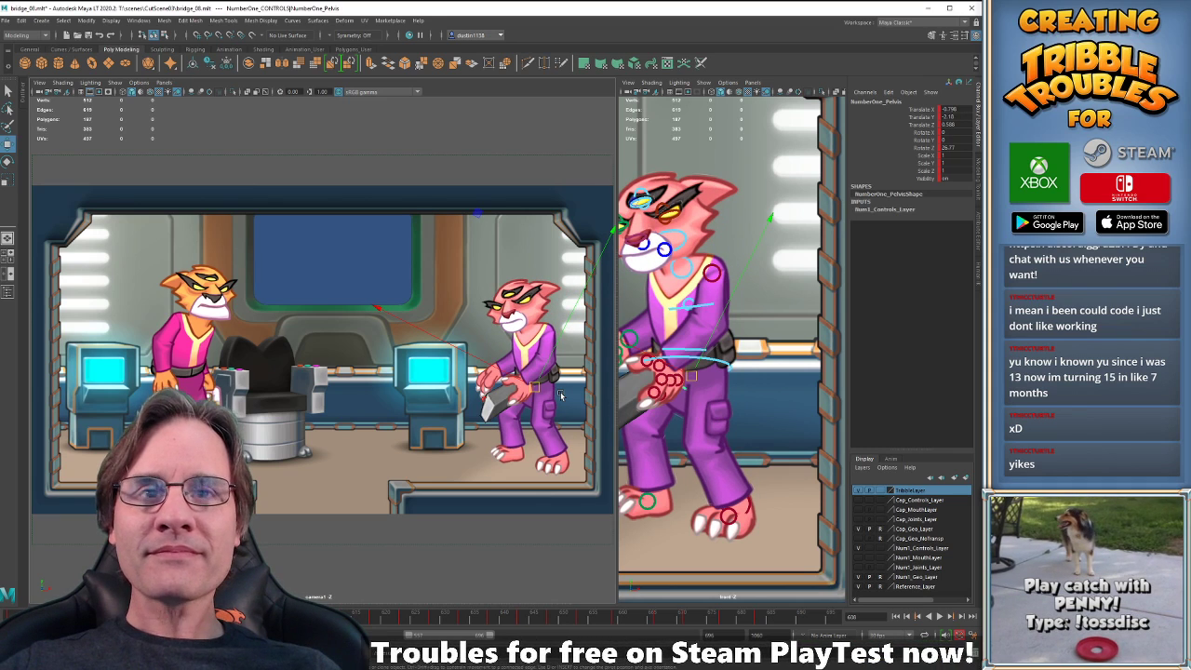
{"action": "key", "text": "period"}
{"action": "key", "text": "comma"}
{"action": "key", "text": "period"}
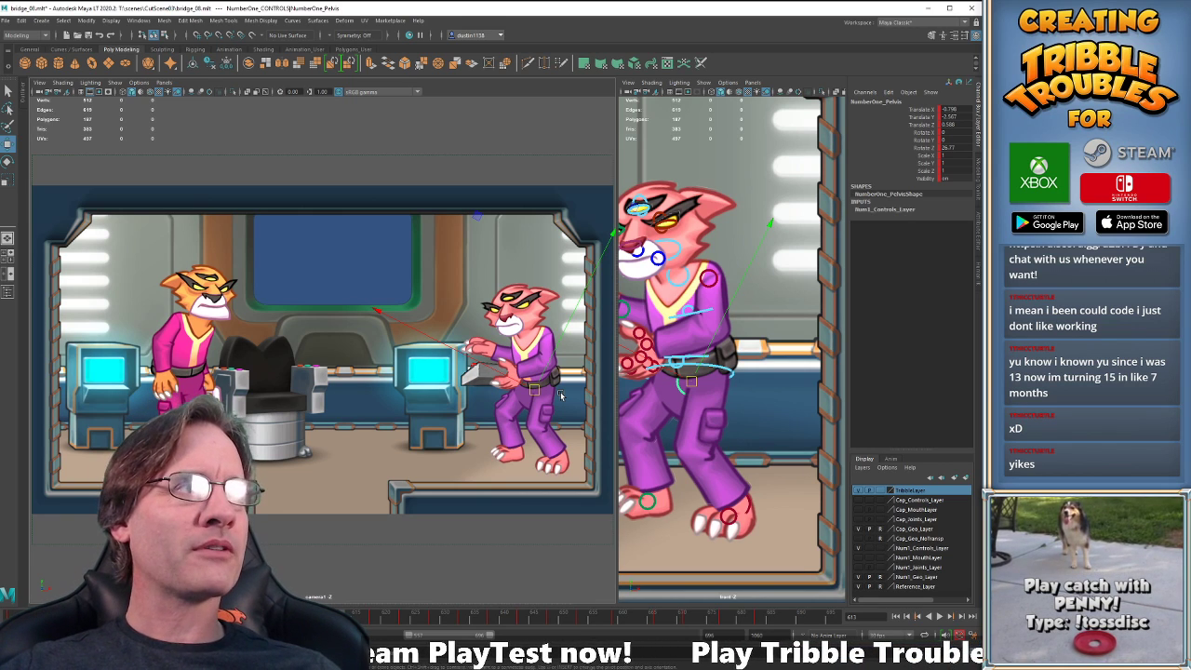
{"action": "key", "text": "comma"}
{"action": "key", "text": "comma"}
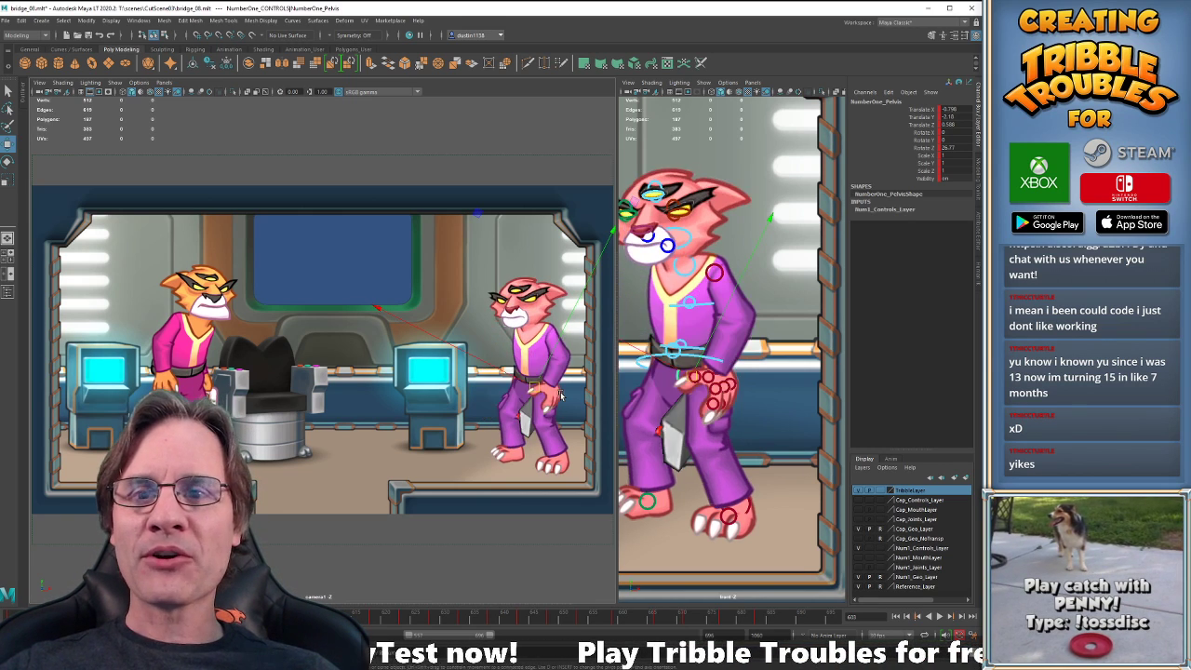
At frame 618, move the pelvis control to Translate X -0.862 and Y -2.051, comparing it with the key at frame 613.
{"action": "key", "text": "period"}
{"action": "key", "text": "period"}
{"action": "key", "text": "comma"}
{"action": "key", "text": "period"}
{"action": "key", "text": "period"}
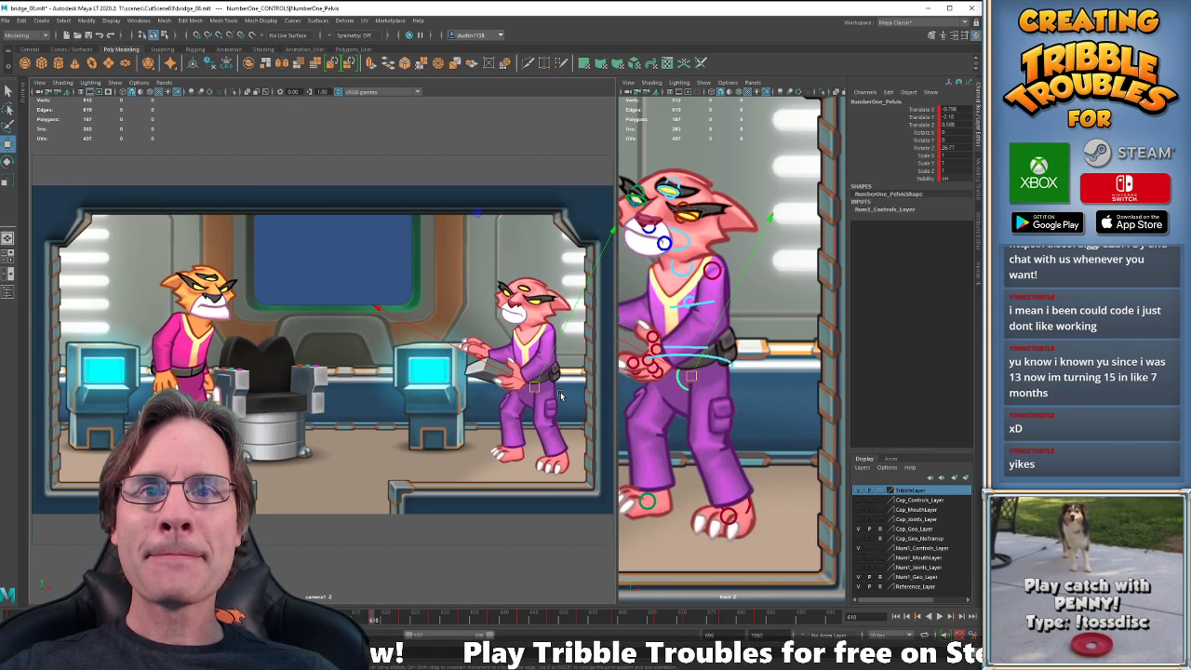
{"action": "key", "text": "comma"}
{"action": "key", "text": "period"}
{"action": "key", "text": "comma"}
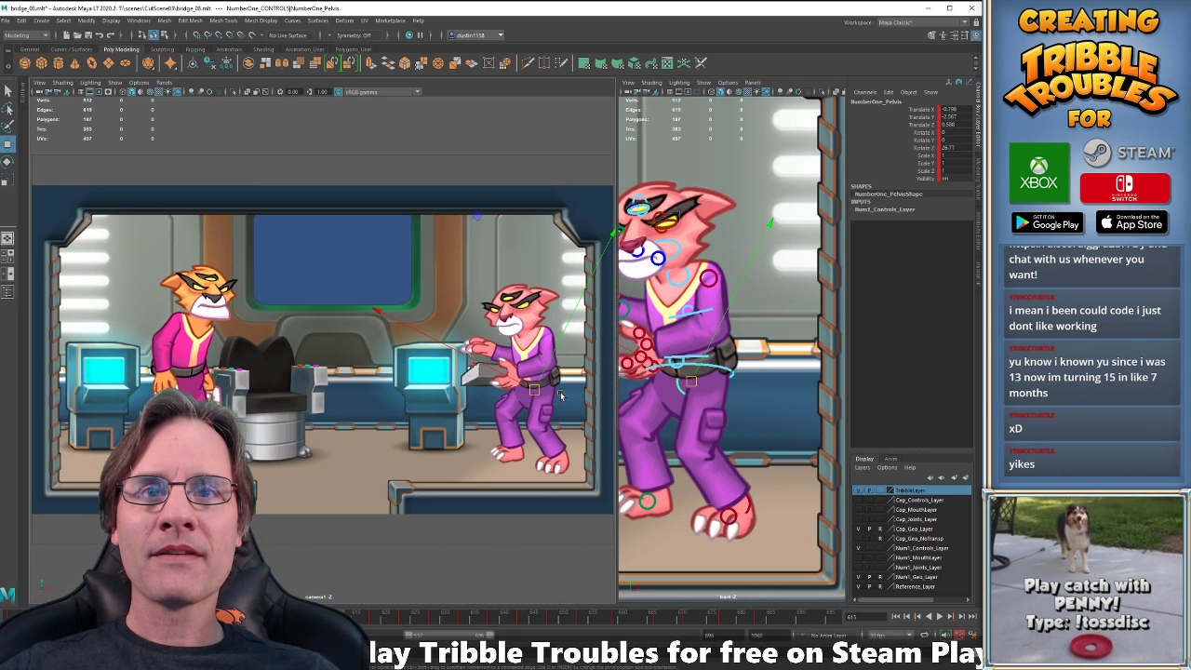
{"action": "key", "text": "period"}
{"action": "key", "text": "comma"}
{"action": "key", "text": "period"}
{"action": "key", "text": "comma"}
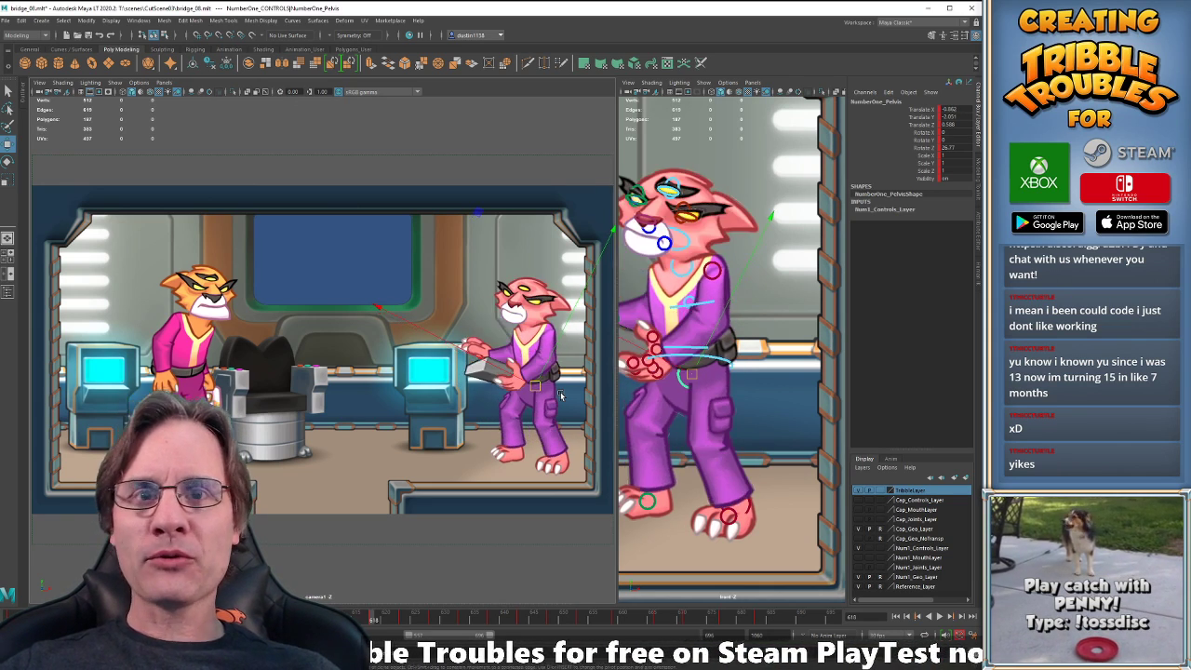
Compare the pelvis poses at frames 608, 613 and 618.
{"action": "key", "text": "period"}
{"action": "key", "text": "comma"}
{"action": "key", "text": "comma"}
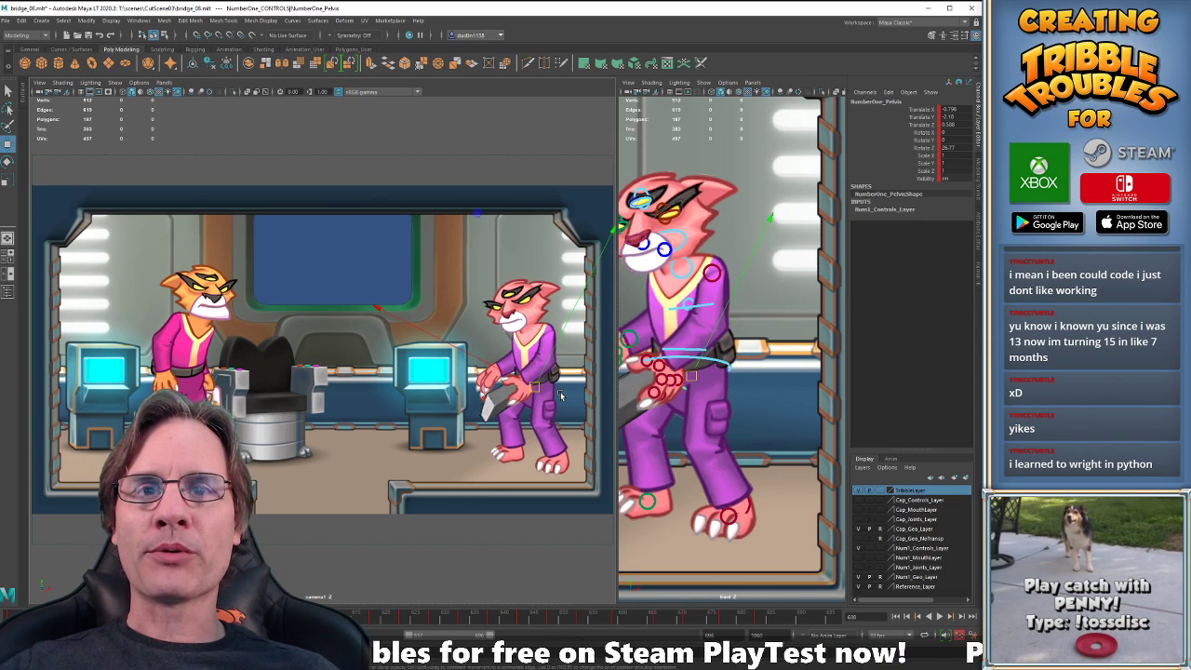
{"action": "key", "text": "period"}
{"action": "key", "text": "period"}
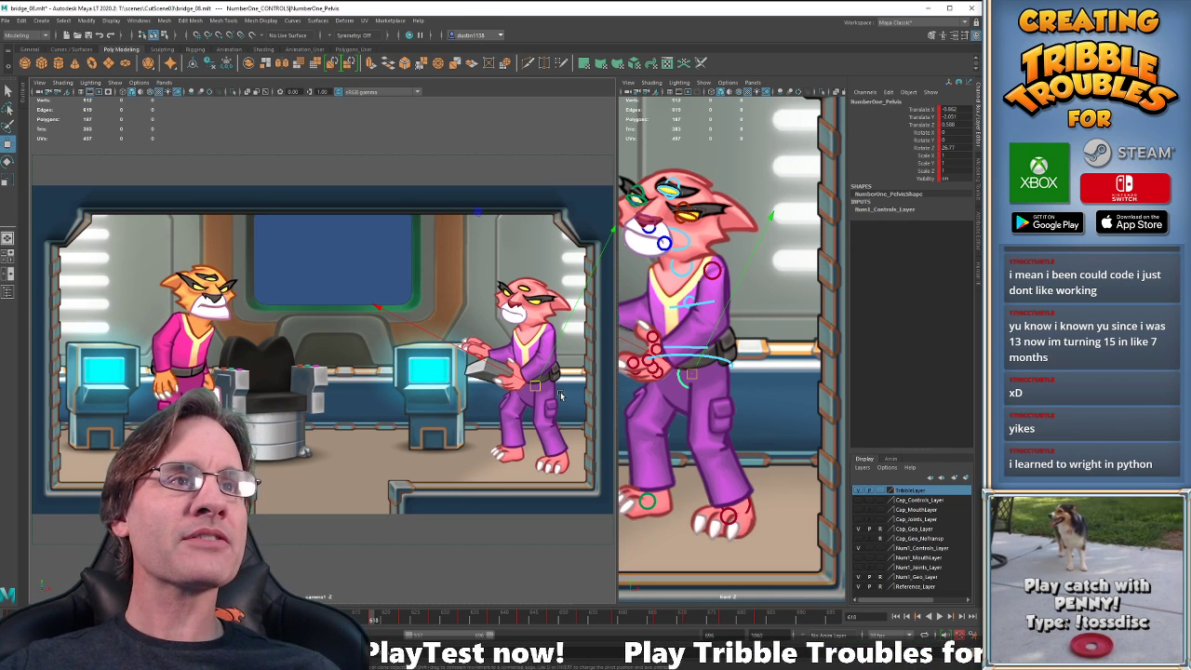
{"action": "key", "text": "comma"}
{"action": "key", "text": "period"}
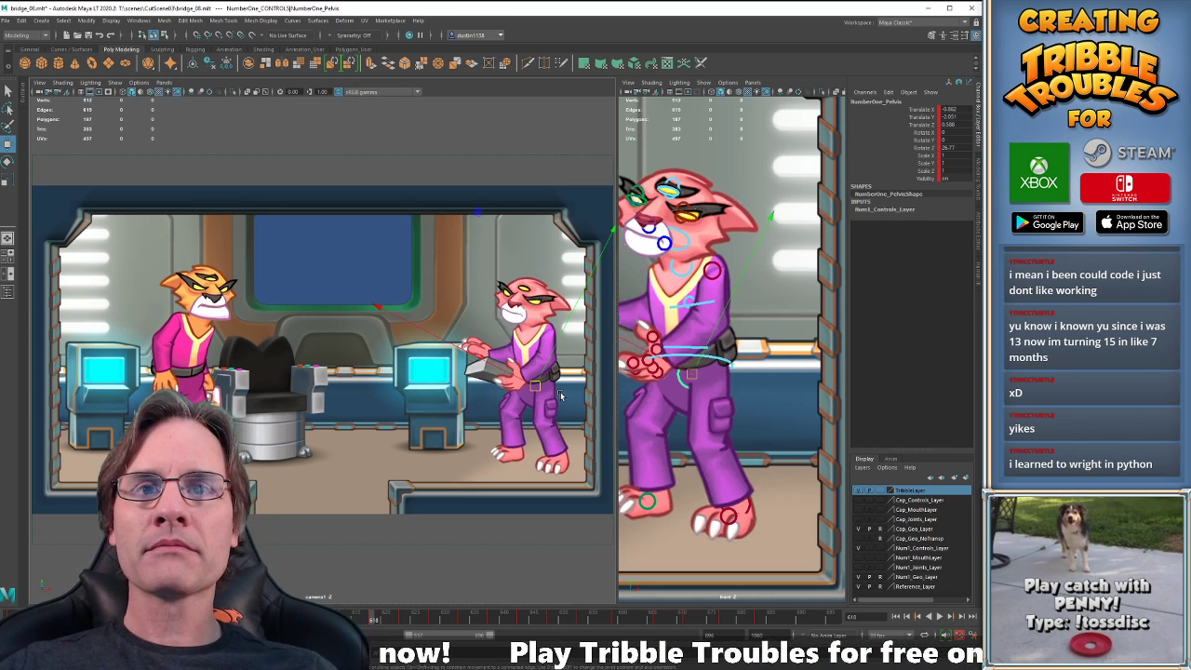
At frame 623, raise the pelvis control to Translate Y -1.922, checking it against the preceding keys.
{"action": "key", "text": "period"}
{"action": "key", "text": "comma"}
{"action": "key", "text": "period"}
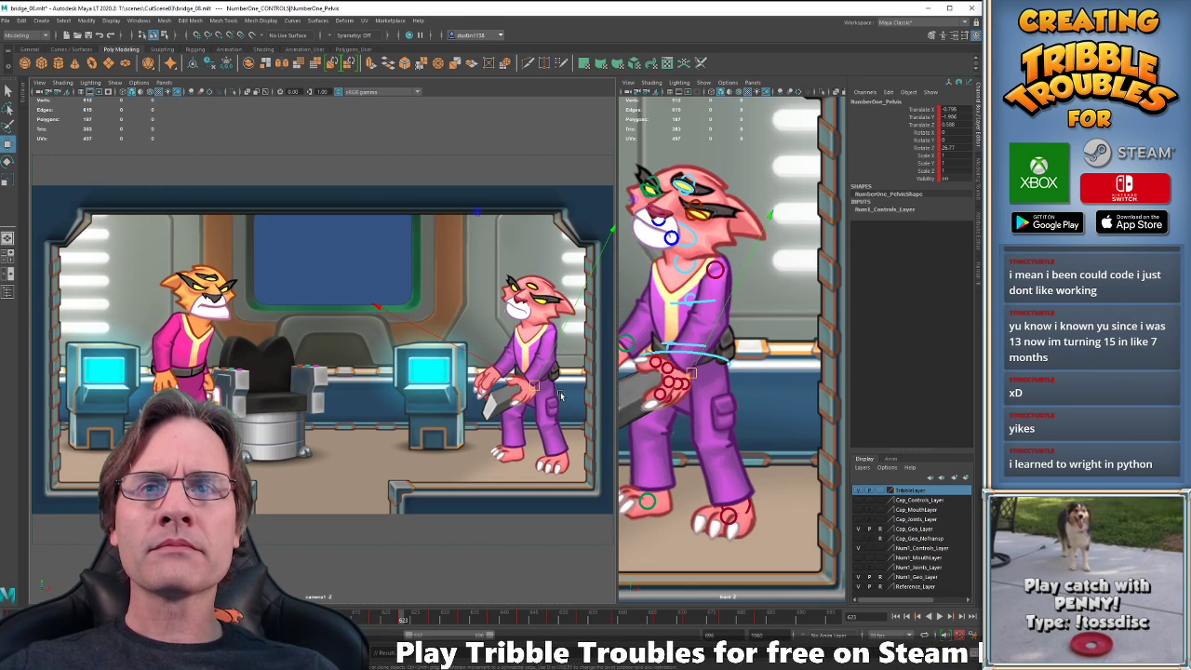
{"action": "key", "text": "comma"}
{"action": "key", "text": "comma"}
{"action": "key", "text": "period"}
{"action": "key", "text": "period"}
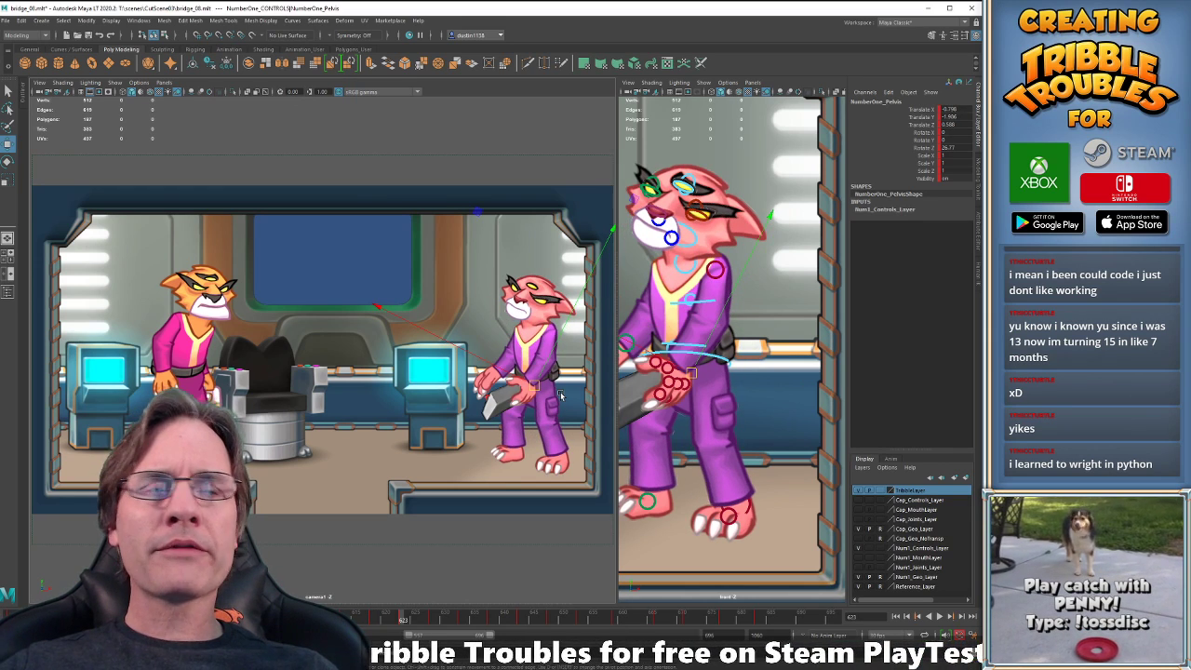
{"action": "key", "text": "comma"}
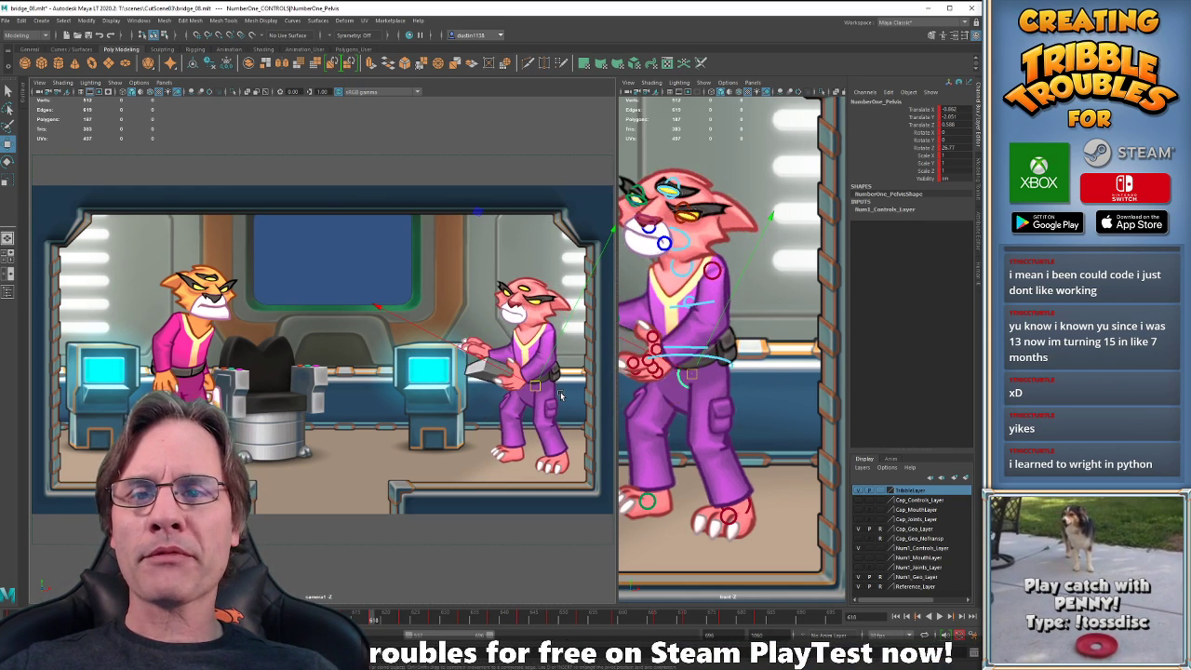
{"action": "key", "text": "period"}
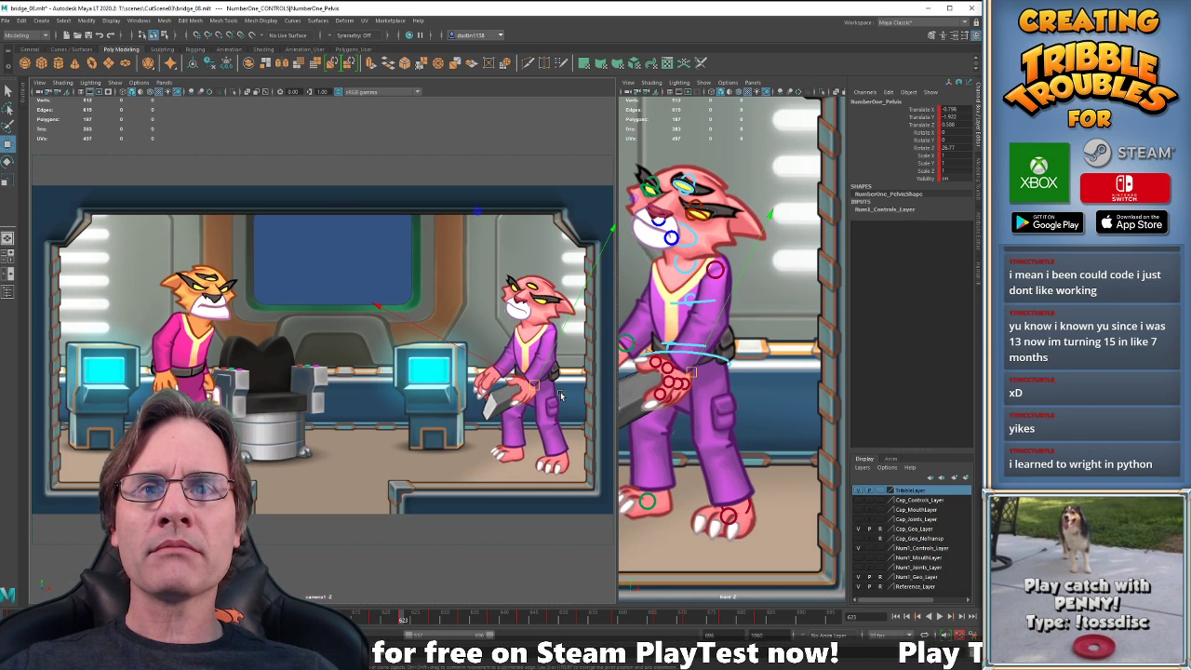
{"action": "key", "text": "comma"}
{"action": "key", "text": "comma"}
{"action": "key", "text": "period"}
{"action": "key", "text": "period"}
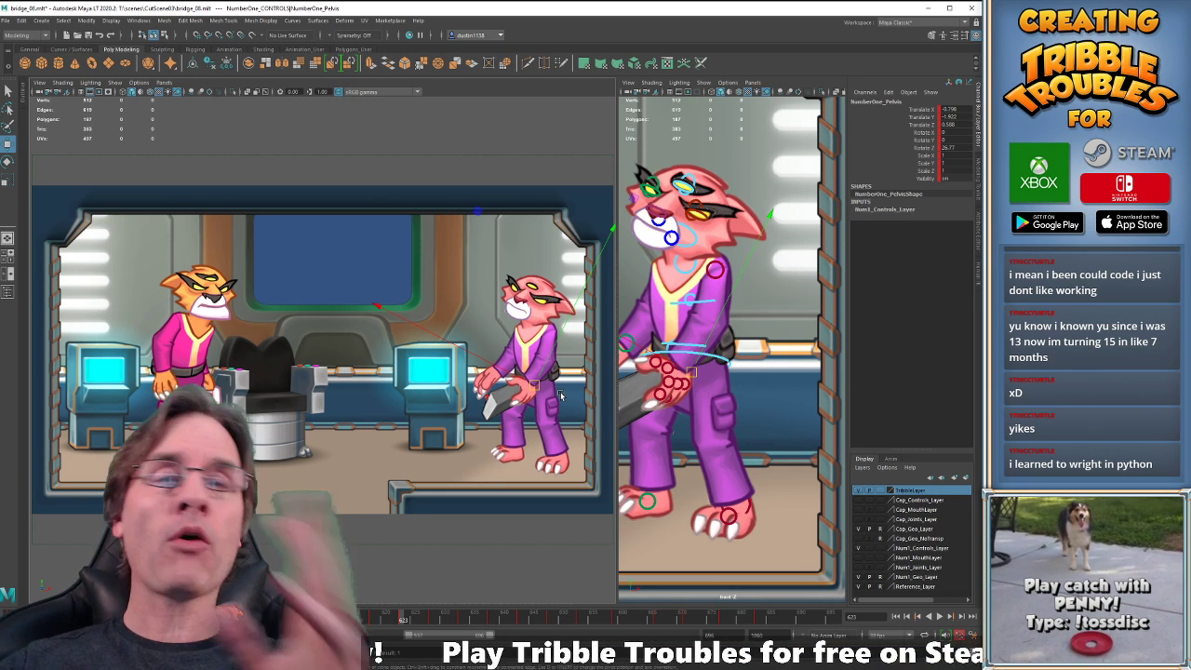
Flip through the pelvis keys from frame 613 to frame 623 to review the rise.
{"action": "key", "text": "comma"}
{"action": "key", "text": "comma"}
{"action": "key", "text": "period"}
{"action": "key", "text": "period"}
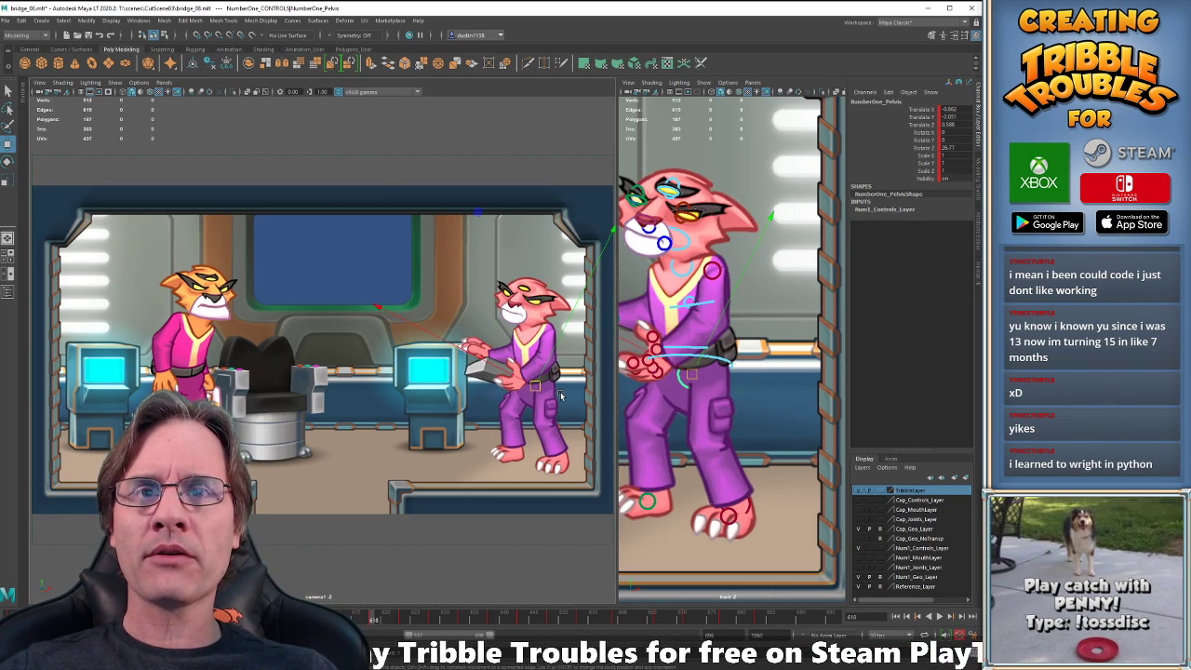
{"action": "key", "text": "period"}
{"action": "key", "text": "period"}
{"action": "key", "text": "period"}
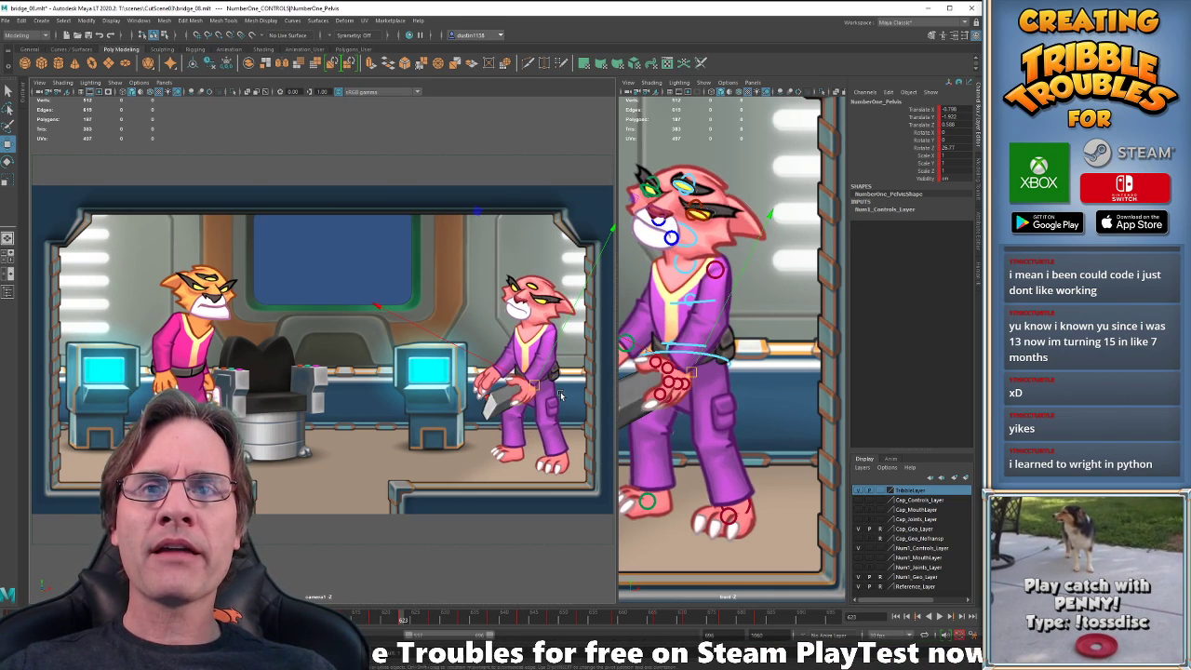
Flip between the pelvis keys at frames 623 and 628 to compare the poses.
{"action": "key", "text": "comma"}
{"action": "key", "text": "period"}
{"action": "key", "text": "period"}
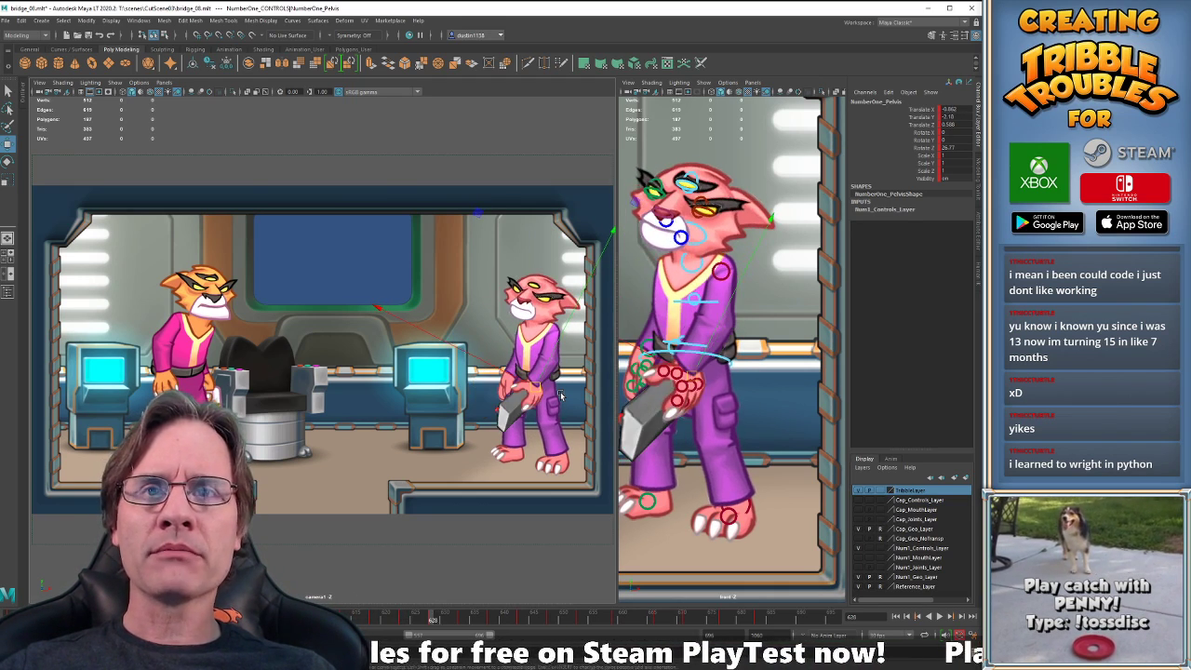
{"action": "key", "text": "comma"}
{"action": "key", "text": "period"}
{"action": "key", "text": "period"}
{"action": "key", "text": "period"}
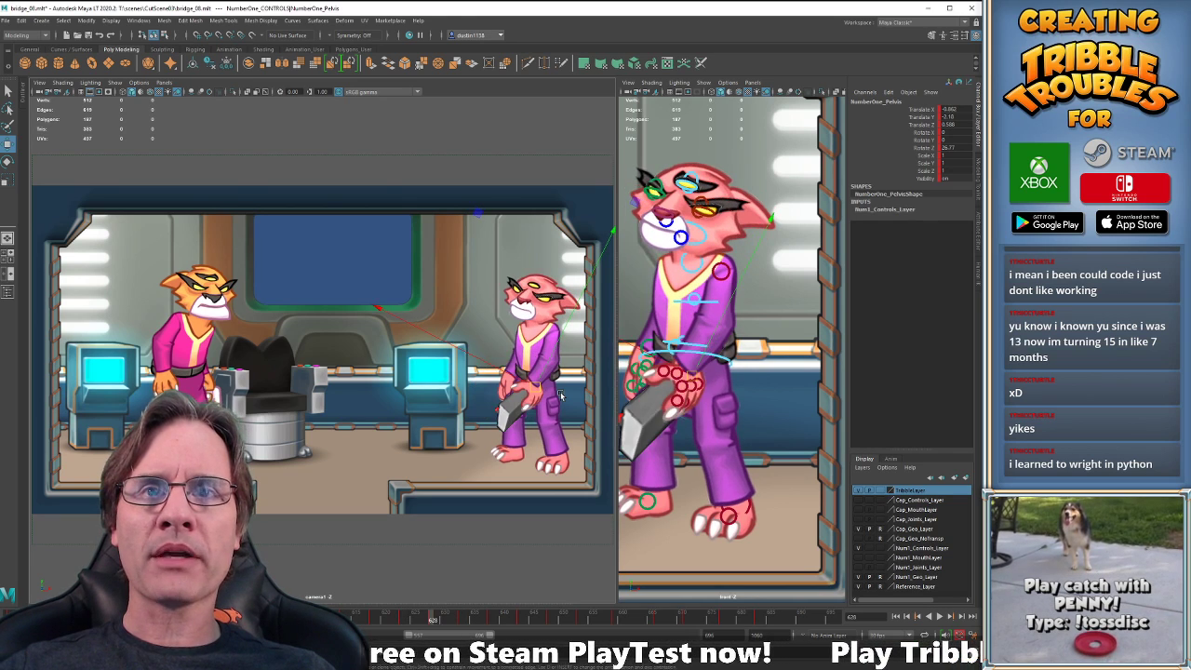
Compare the pelvis poses at frames 628 and 633 by flipping between the two keys.
{"action": "key", "text": "comma"}
{"action": "key", "text": "period"}
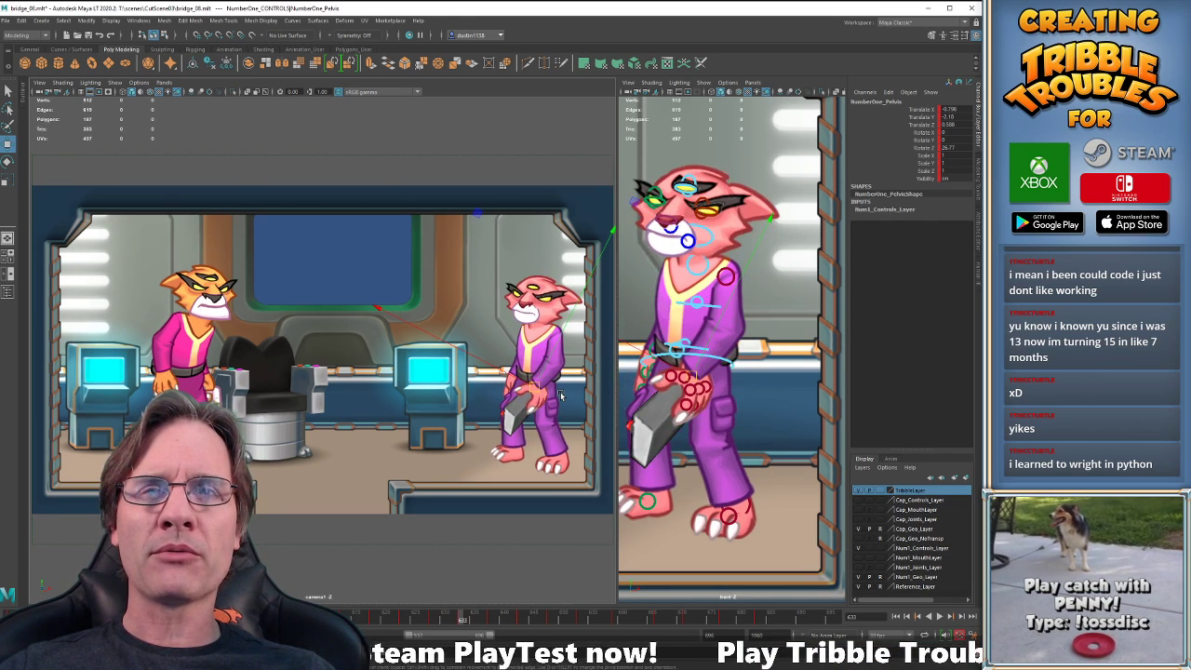
{"action": "key", "text": "comma"}
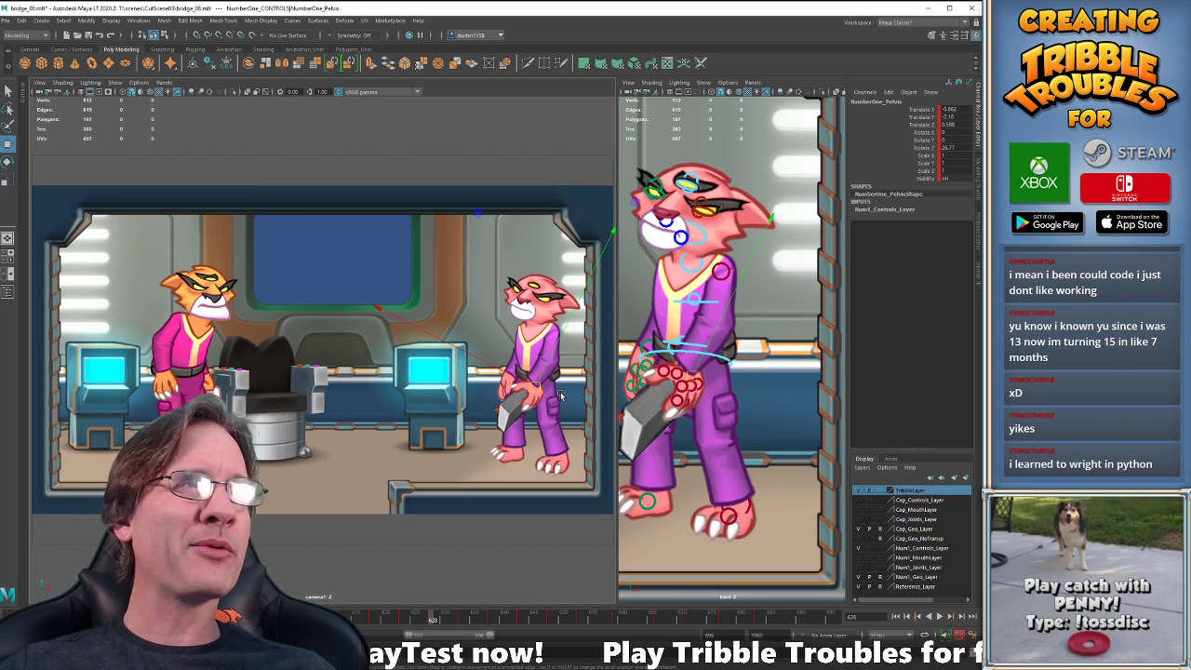
{"action": "key", "text": "comma"}
{"action": "key", "text": "period"}
{"action": "key", "text": "period"}
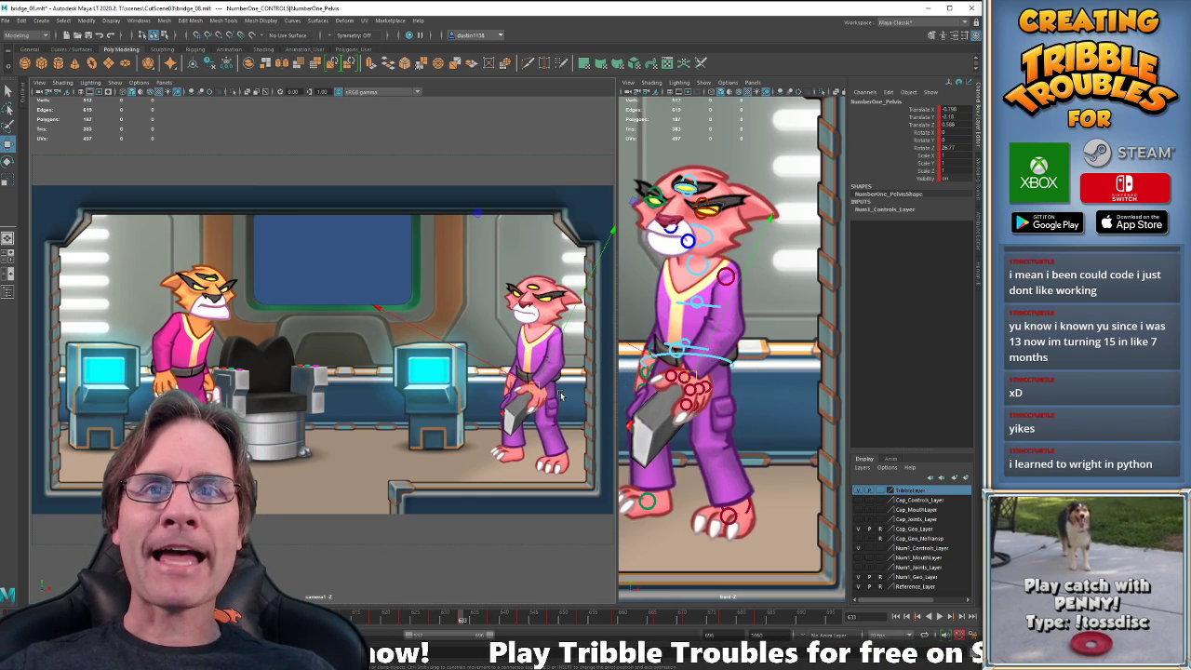
{"action": "key", "text": "comma"}
{"action": "key", "text": "period"}
{"action": "key", "text": "comma"}
{"action": "key", "text": "period"}
{"action": "key", "text": "period"}
{"action": "key", "text": "period"}
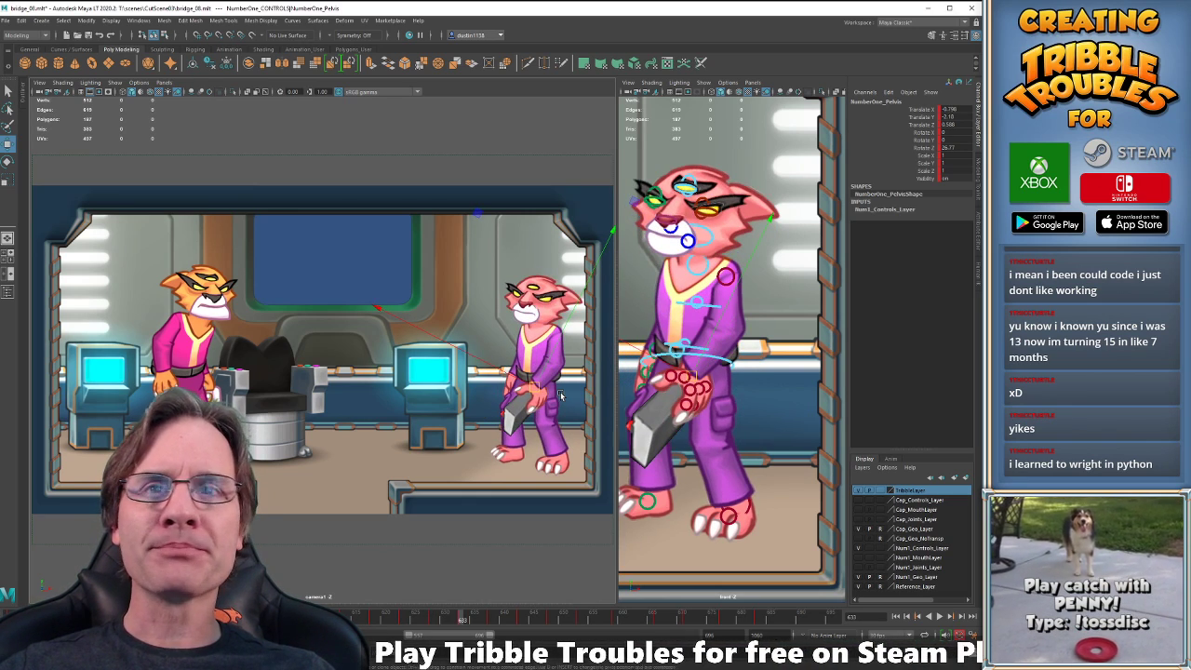
At frame 648, lower the pelvis control to Translate Y -2.309, comparing it with the key at frame 653.
{"action": "key", "text": "period"}
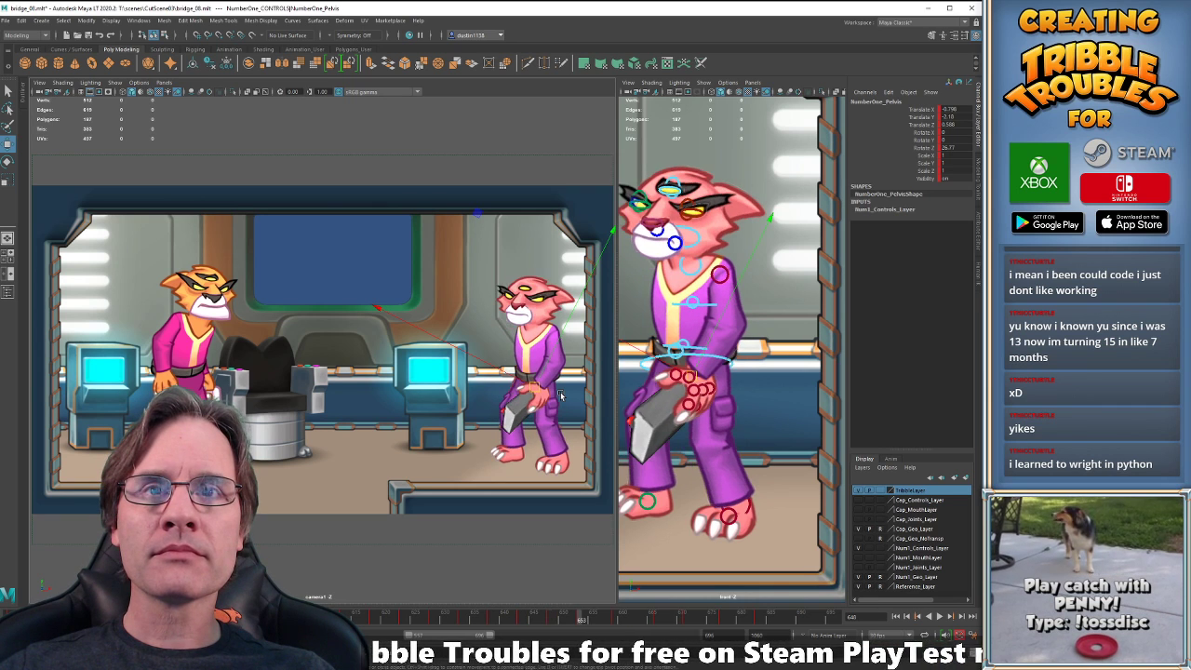
{"action": "key", "text": "period"}
{"action": "key", "text": "comma"}
{"action": "key", "text": "comma"}
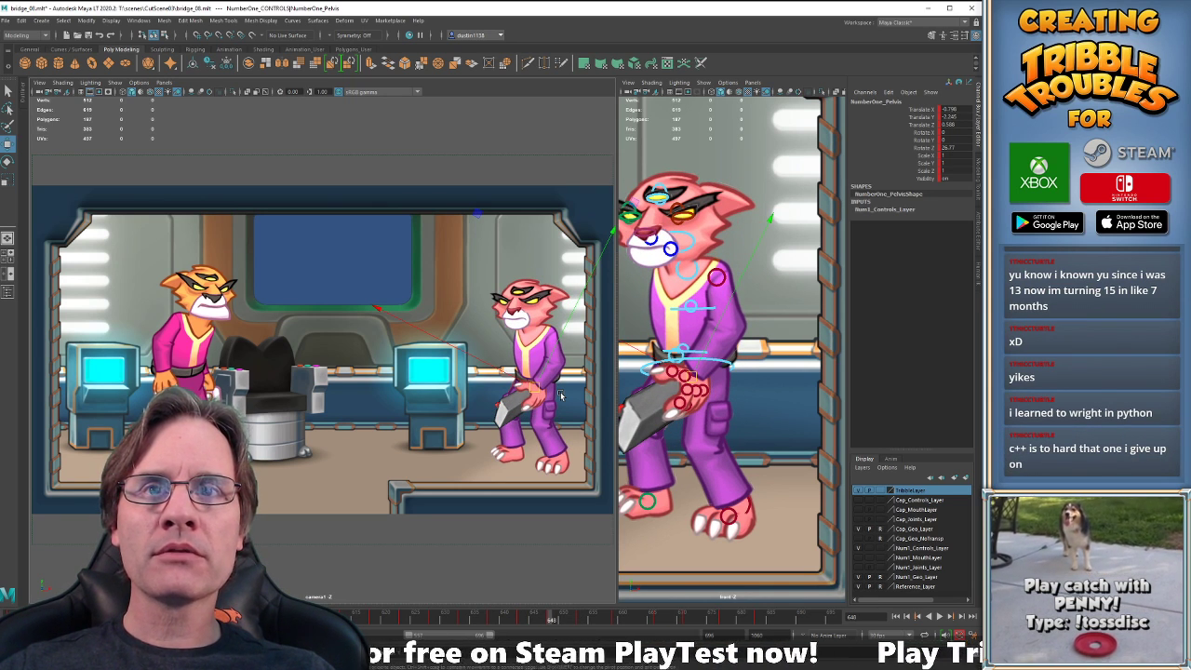
{"action": "key", "text": "period"}
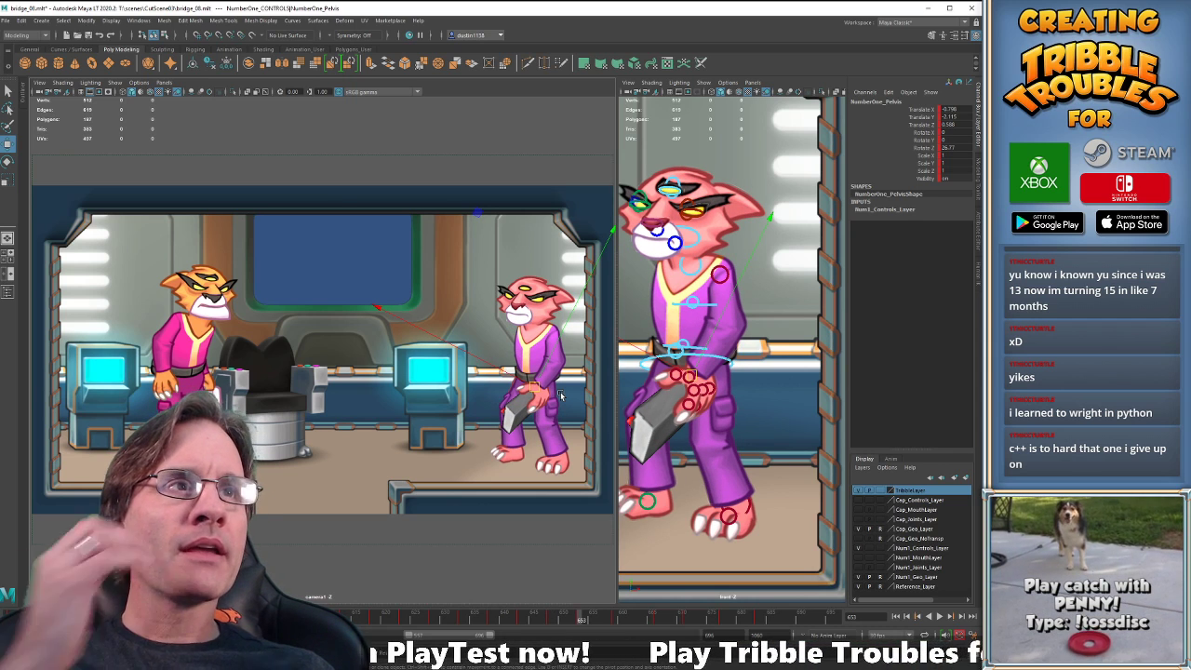
{"action": "key", "text": "period"}
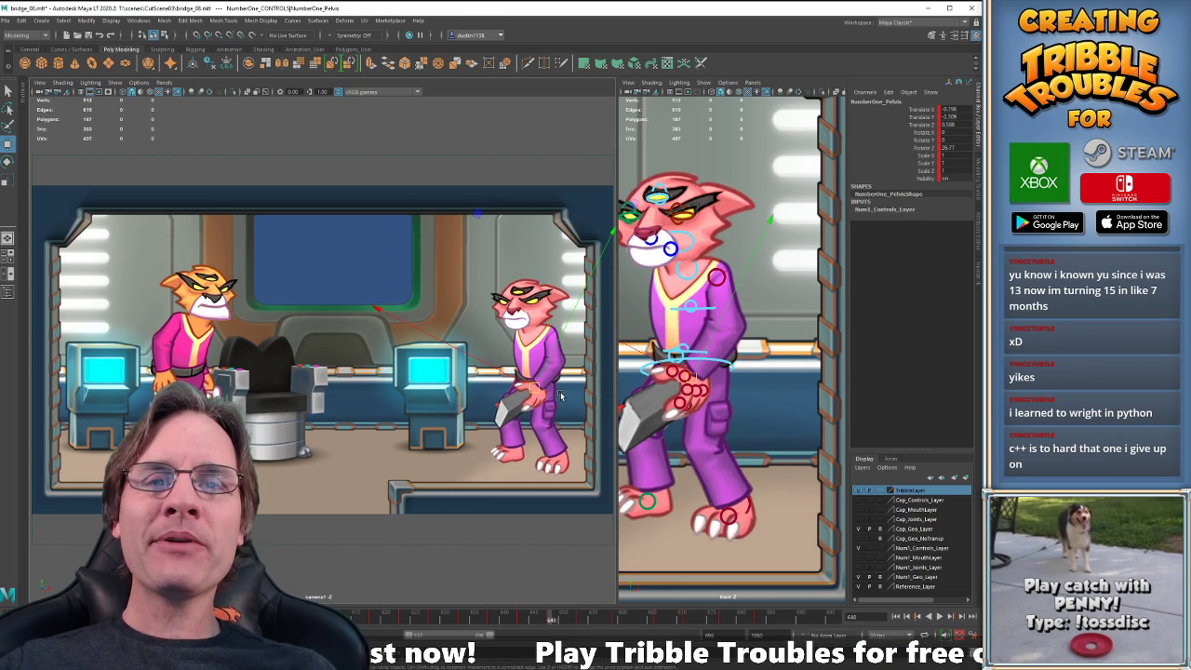
{"action": "key", "text": "comma"}
{"action": "key", "text": "period"}
{"action": "key", "text": "comma"}
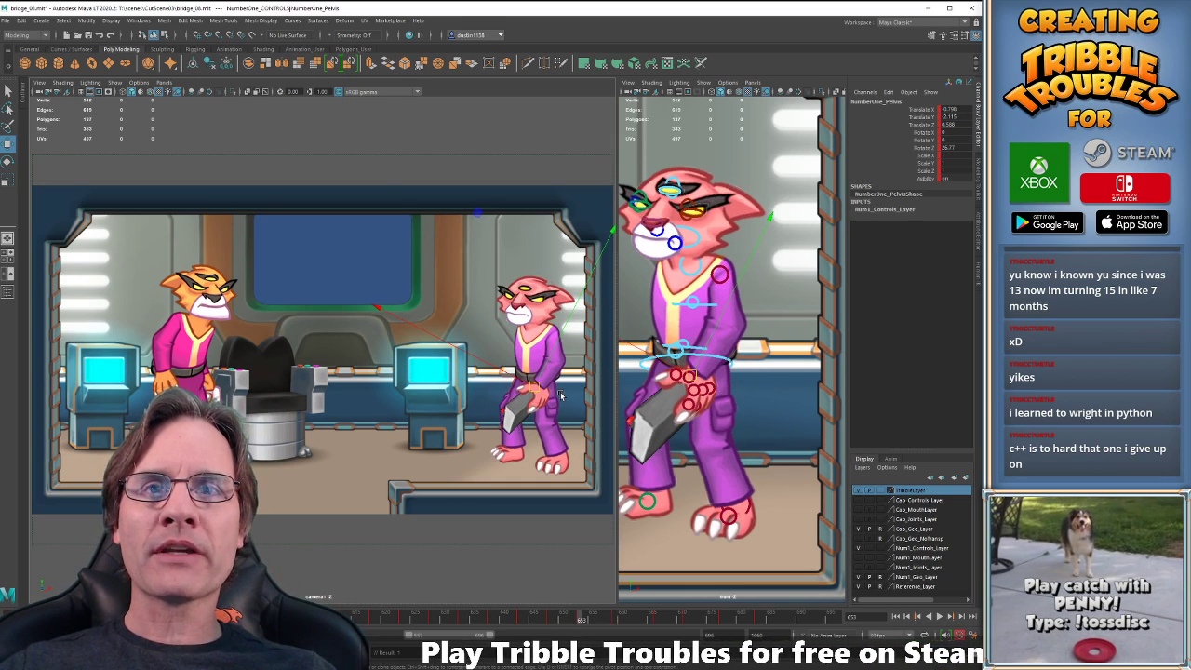
Compare the pelvis poses at frames 653 and 659.
{"action": "key", "text": "period"}
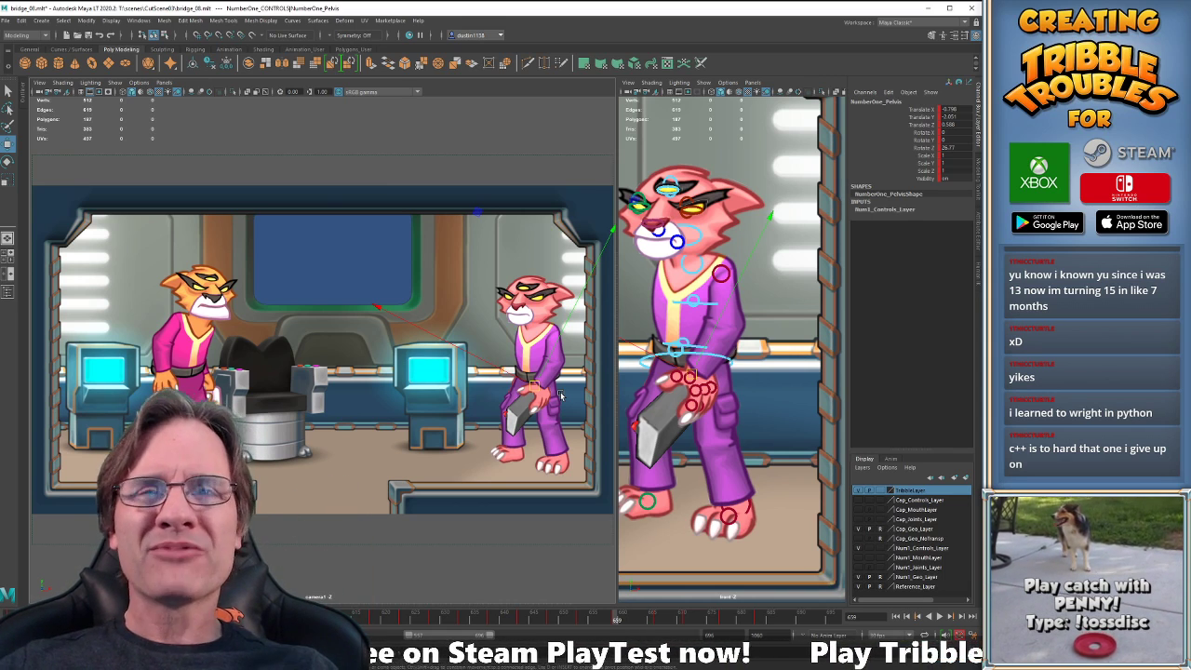
{"action": "key", "text": "comma"}
{"action": "key", "text": "comma"}
{"action": "key", "text": "period"}
{"action": "key", "text": "period"}
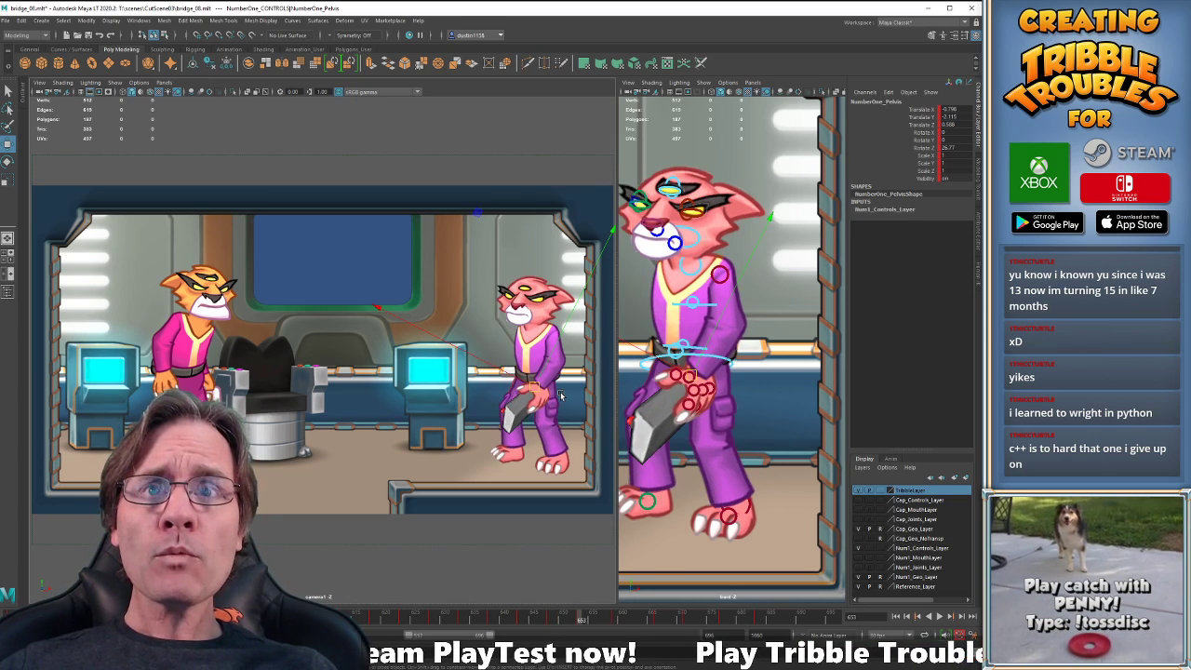
{"action": "key", "text": "comma"}
{"action": "key", "text": "period"}
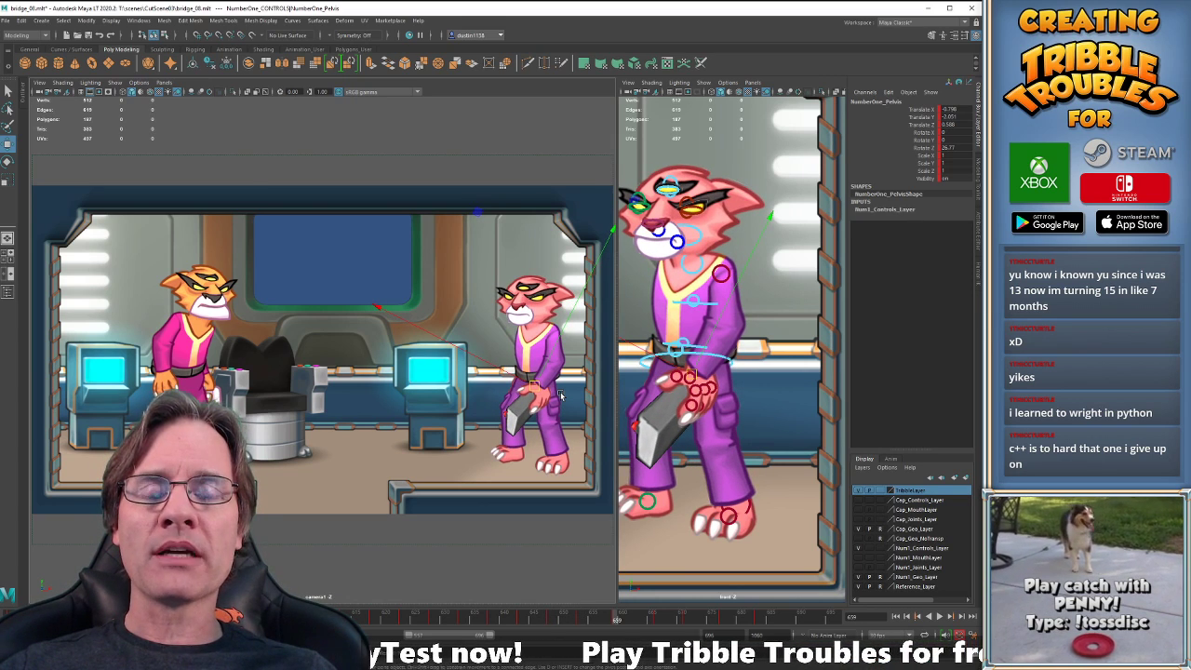
At frame 666, raise the pelvis control to Translate Y -2.051, checking it against the keys at frames 653 and 659.
{"action": "key", "text": "period"}
{"action": "key", "text": "comma"}
{"action": "key", "text": "period"}
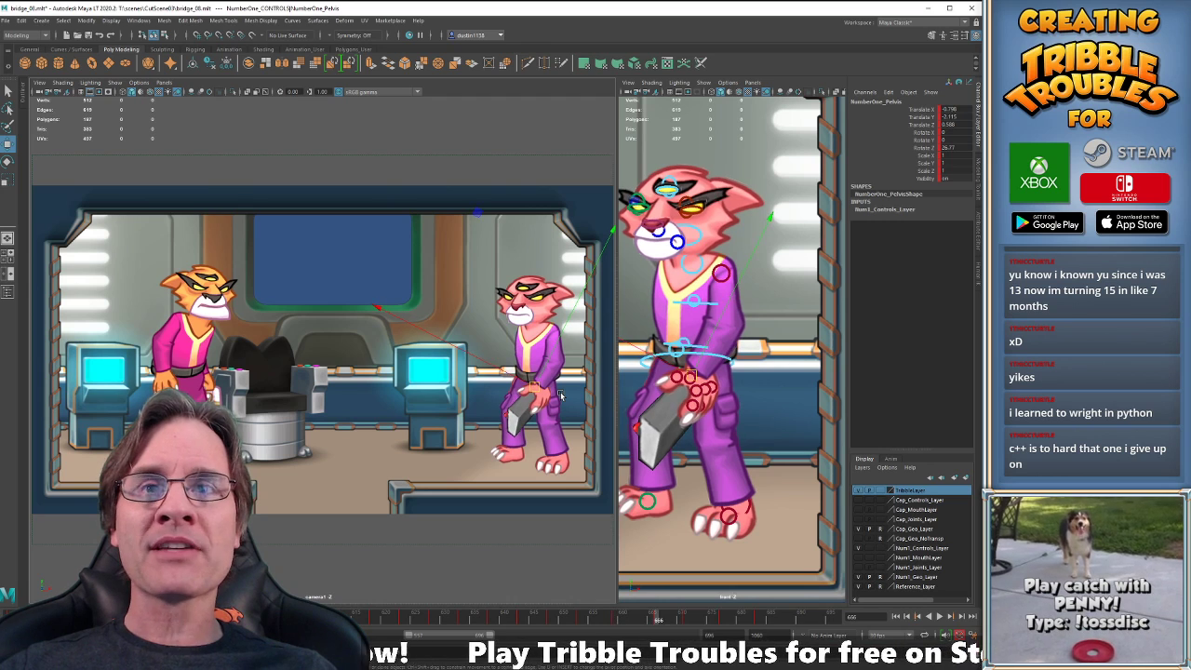
{"action": "key", "text": "comma"}
{"action": "key", "text": "comma"}
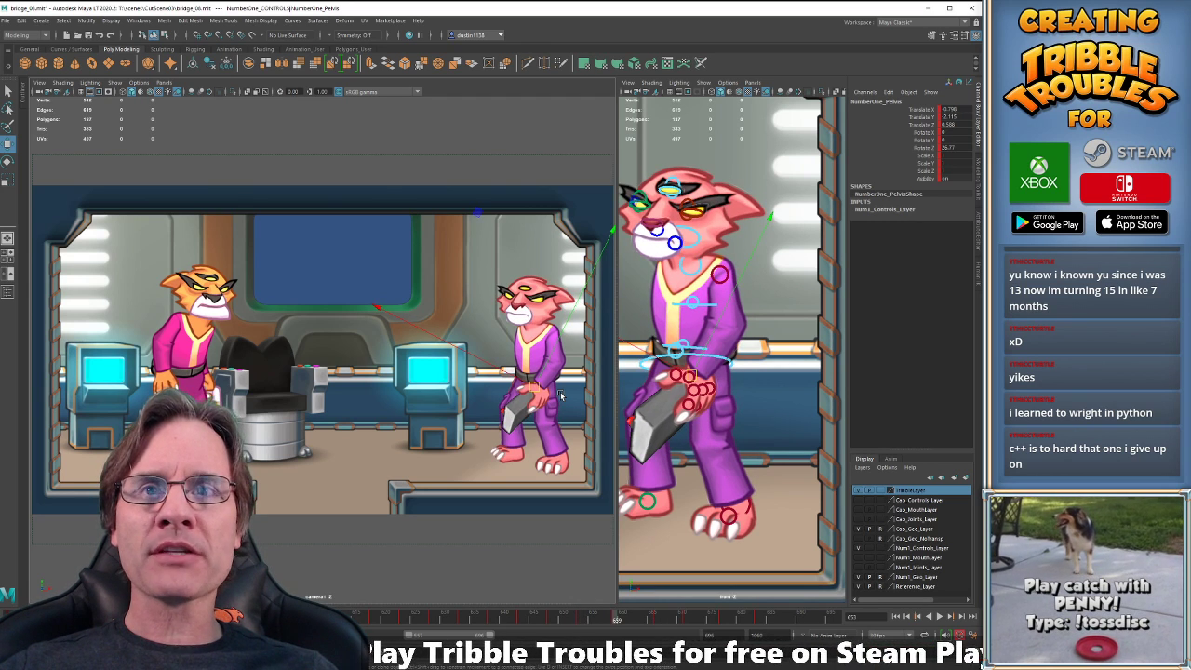
{"action": "key", "text": "period"}
{"action": "key", "text": "period"}
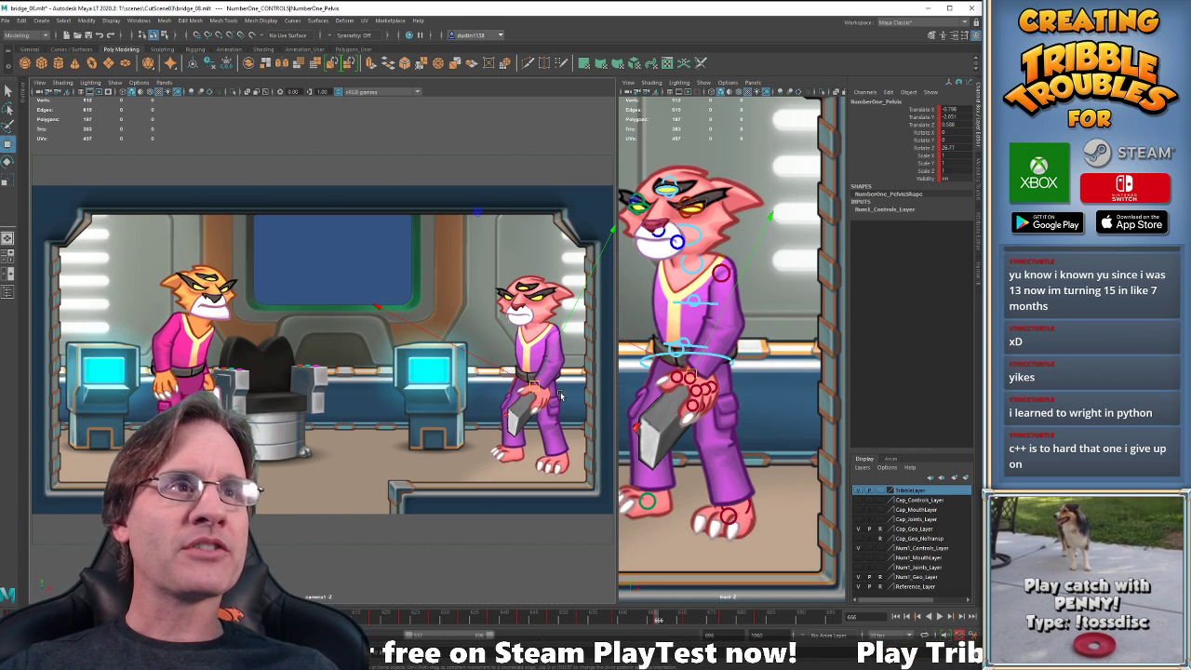
Compare the pelvis poses at frames 666 and 671.
{"action": "key", "text": "period"}
{"action": "key", "text": "period"}
{"action": "key", "text": "period"}
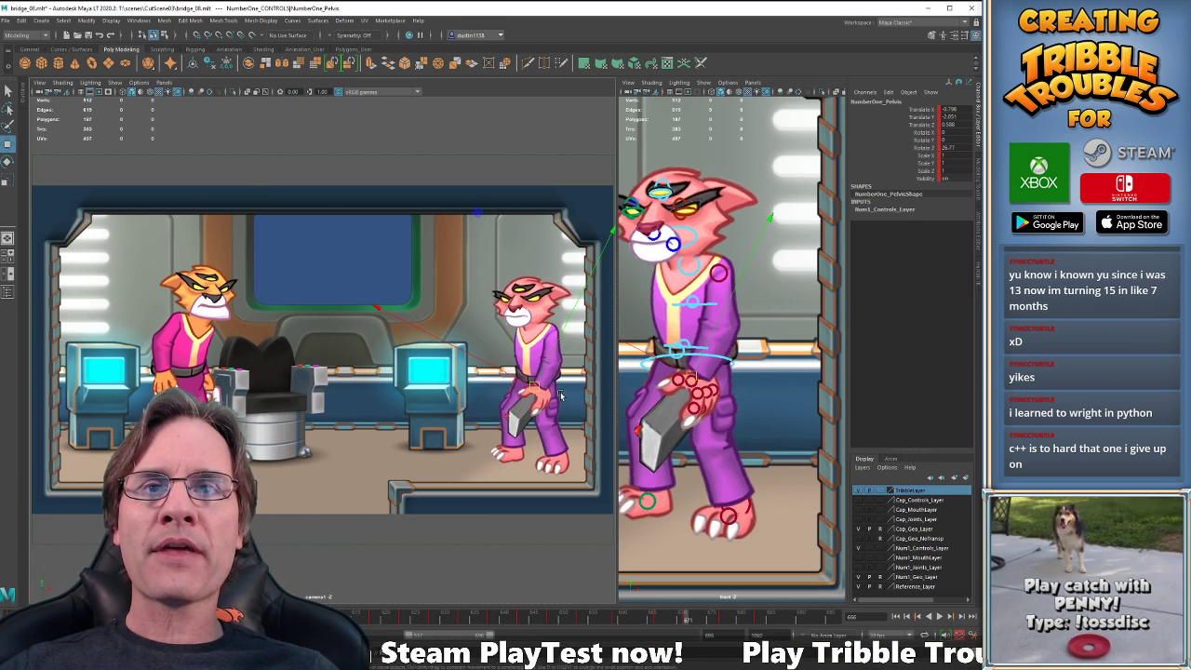
{"action": "key", "text": "comma"}
{"action": "key", "text": "comma"}
{"action": "key", "text": "comma"}
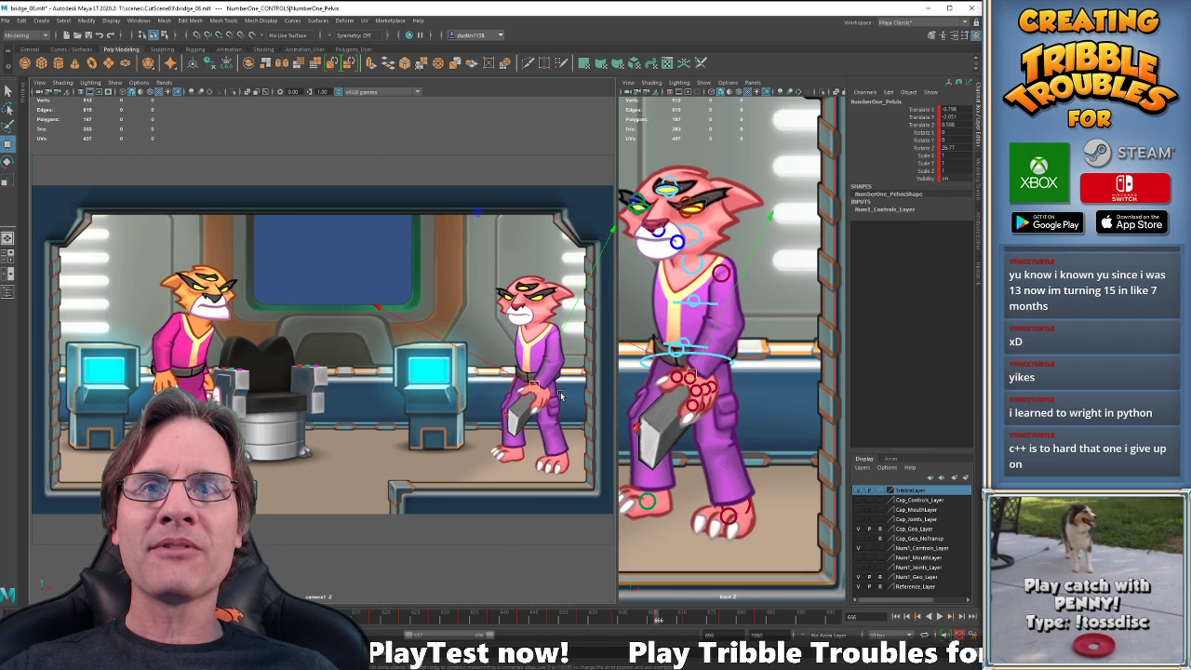
Flip through the pelvis keys from frame 666 to frame 677 and beyond to review the final settling motion.
{"action": "key", "text": "period"}
{"action": "key", "text": "period"}
{"action": "key", "text": "period"}
{"action": "key", "text": "period"}
{"action": "key", "text": "period"}
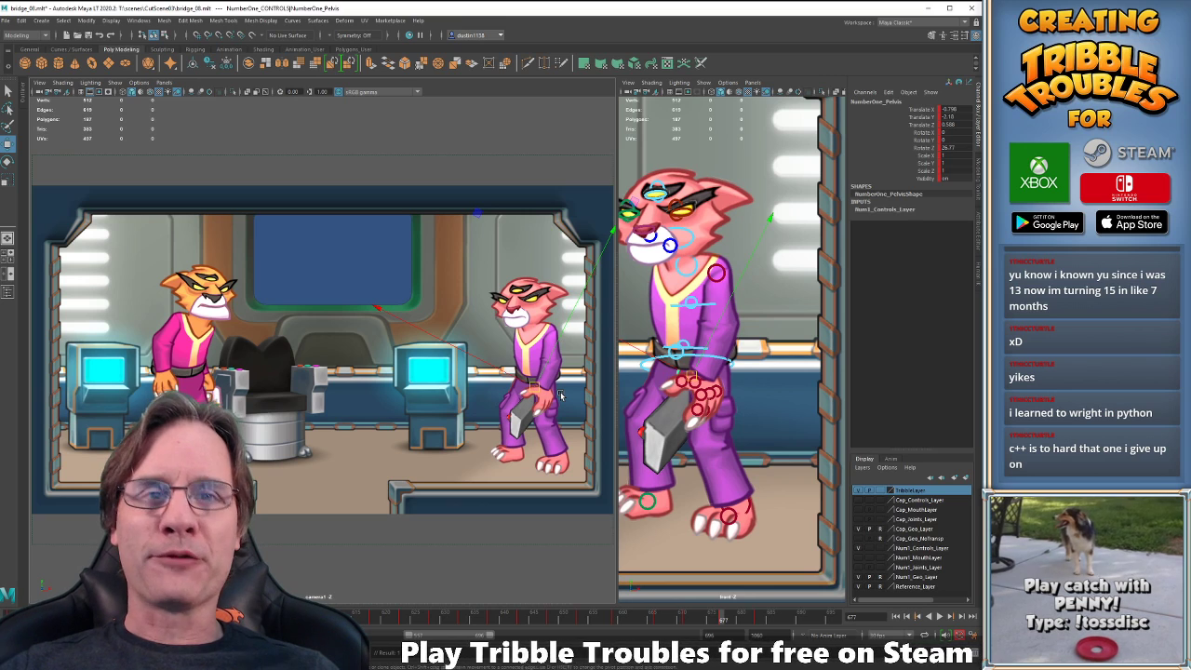
{"action": "key", "text": "comma"}
{"action": "key", "text": "comma"}
{"action": "key", "text": "period"}
{"action": "key", "text": "period"}
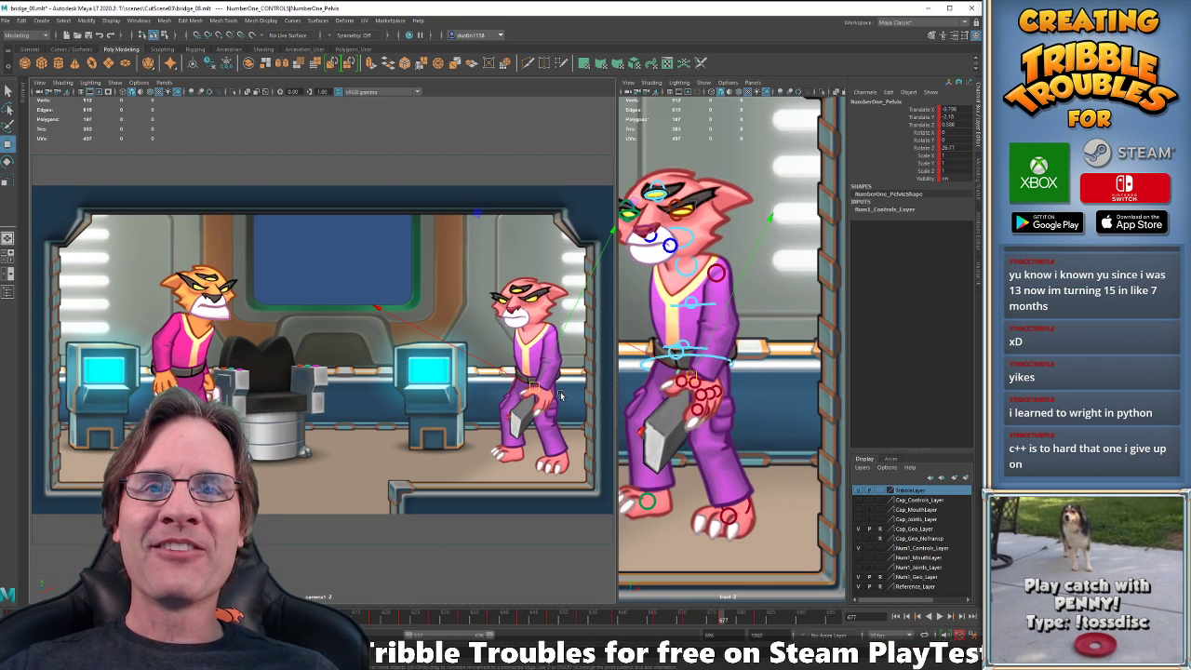
{"action": "key", "text": "comma"}
{"action": "key", "text": "comma"}
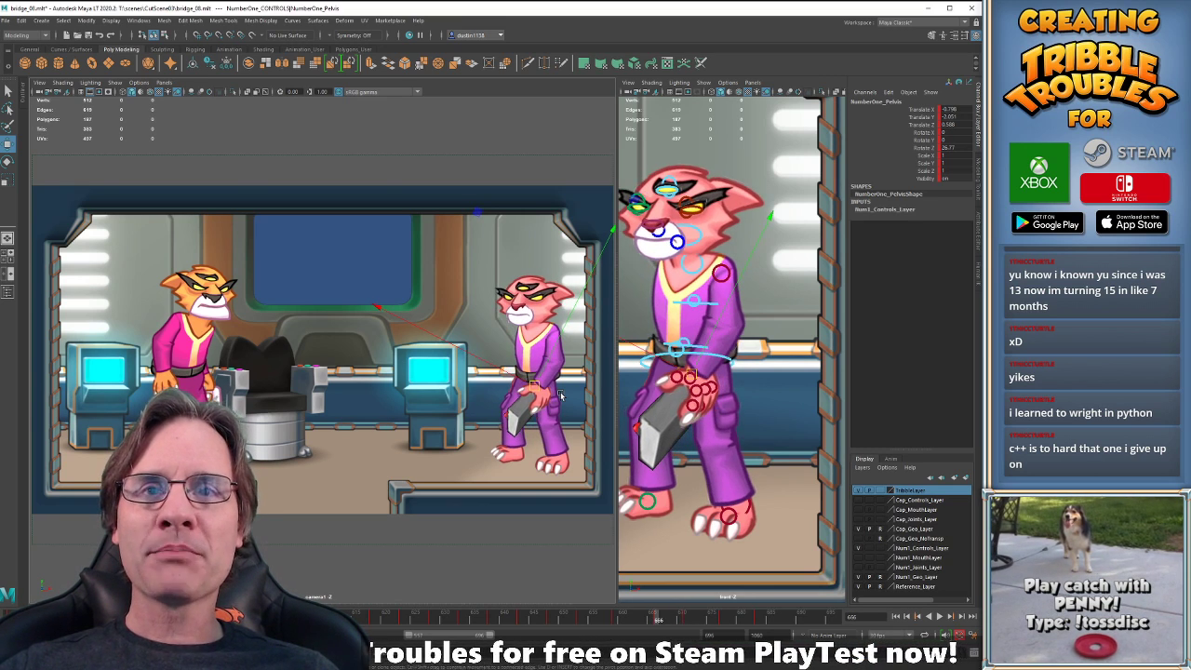
{"action": "key", "text": "period"}
{"action": "key", "text": "period"}
{"action": "key", "text": "period"}
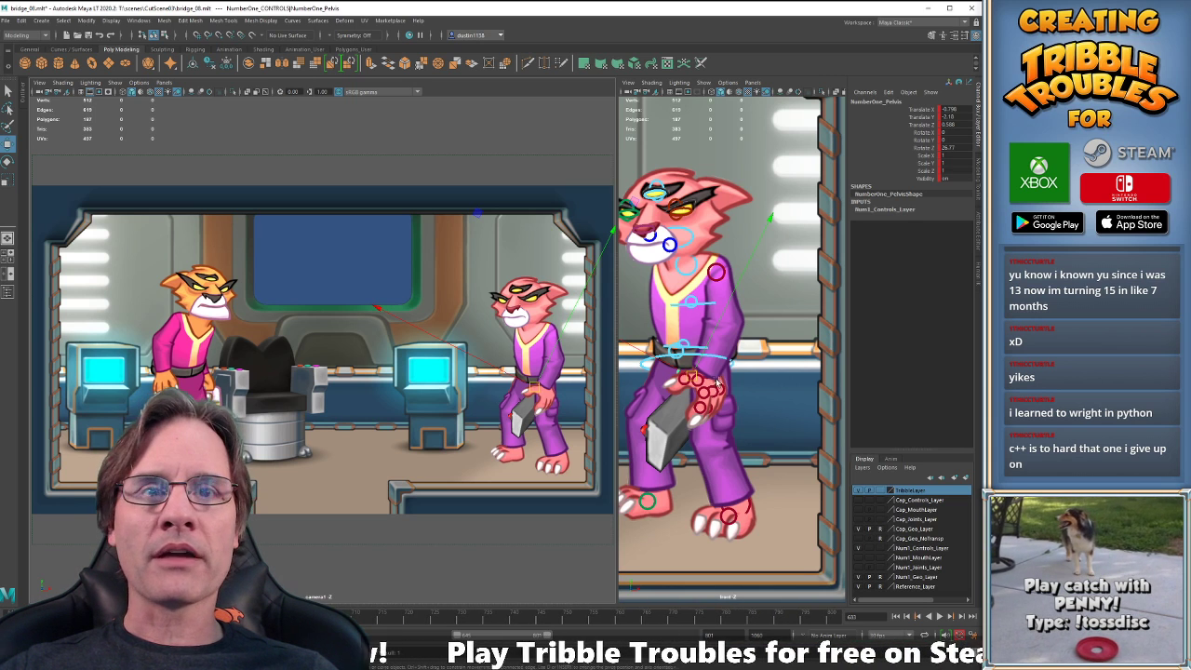
Select the pink character's COG control and play back the cutscene to check the remaining section.
{"action": "left_click", "coordinate": [536, 473]}
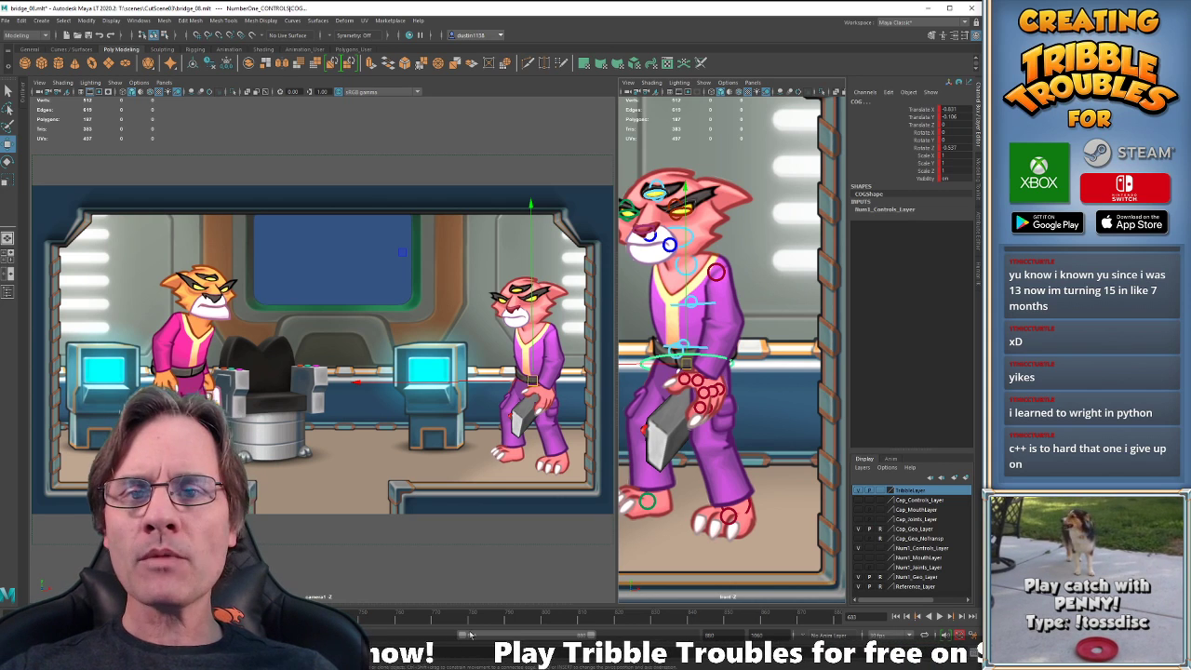
{"action": "key", "text": "alt+v"}
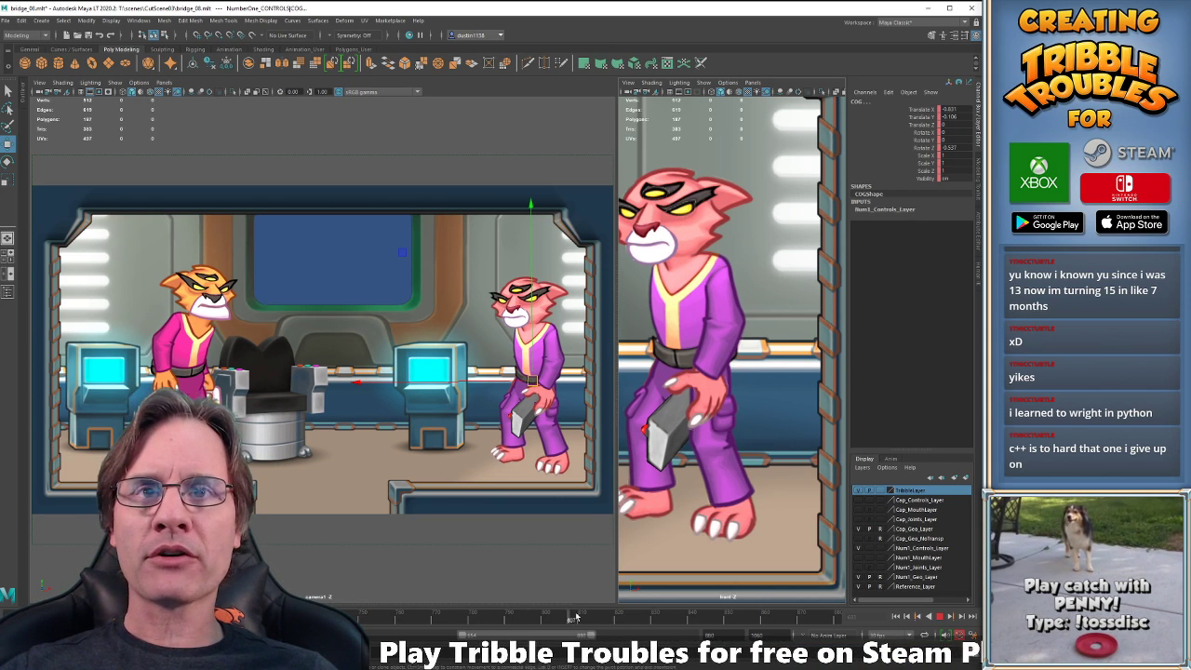
{"action": "key", "text": "alt+v"}
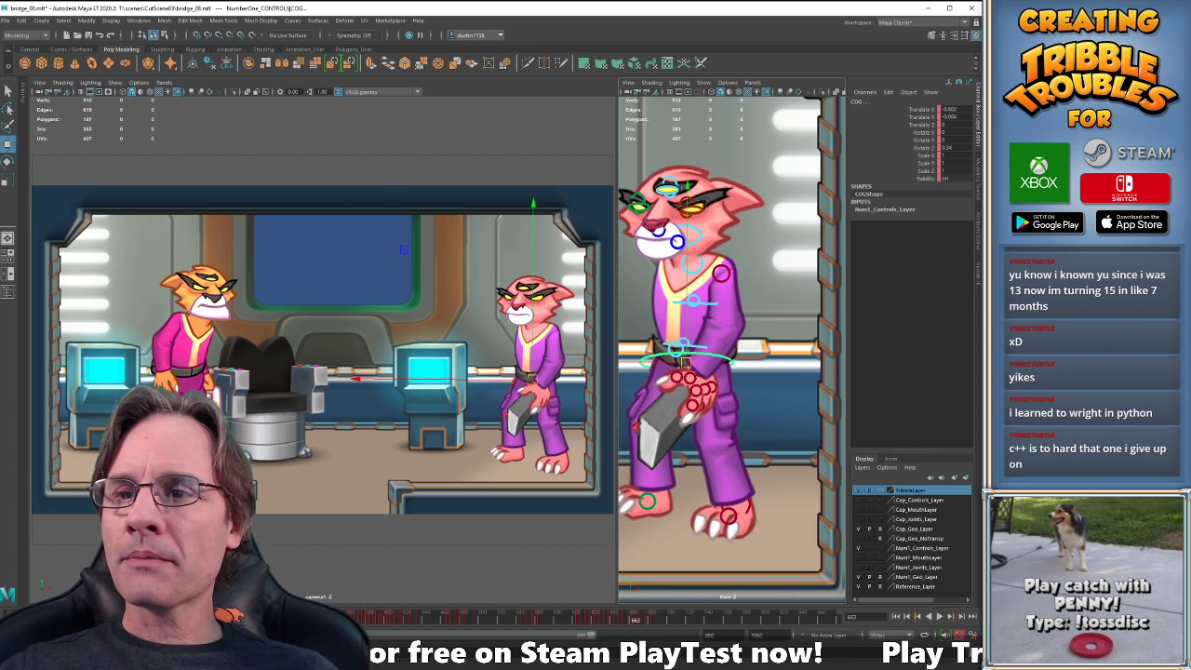
Return to the start of the cutscene and play it repeatedly to review both characters' animation, stopping near frame 270.
{"action": "key", "text": "alt+shift+v"}
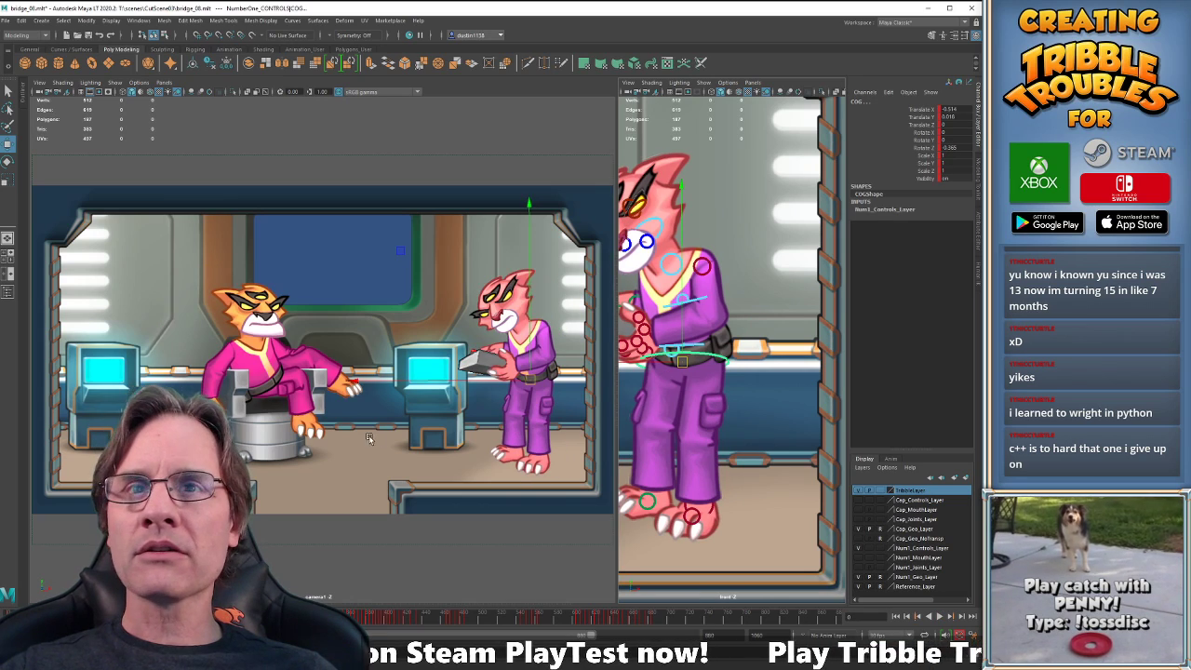
{"action": "key", "text": "alt+v"}
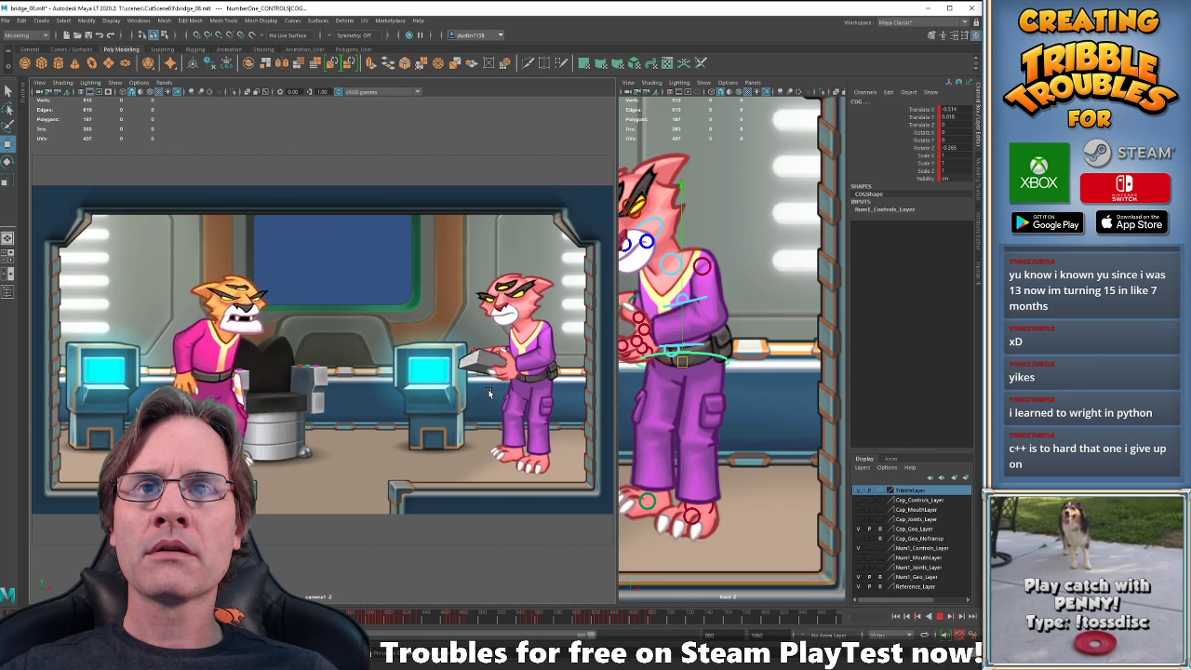
{"action": "key", "text": "Escape"}
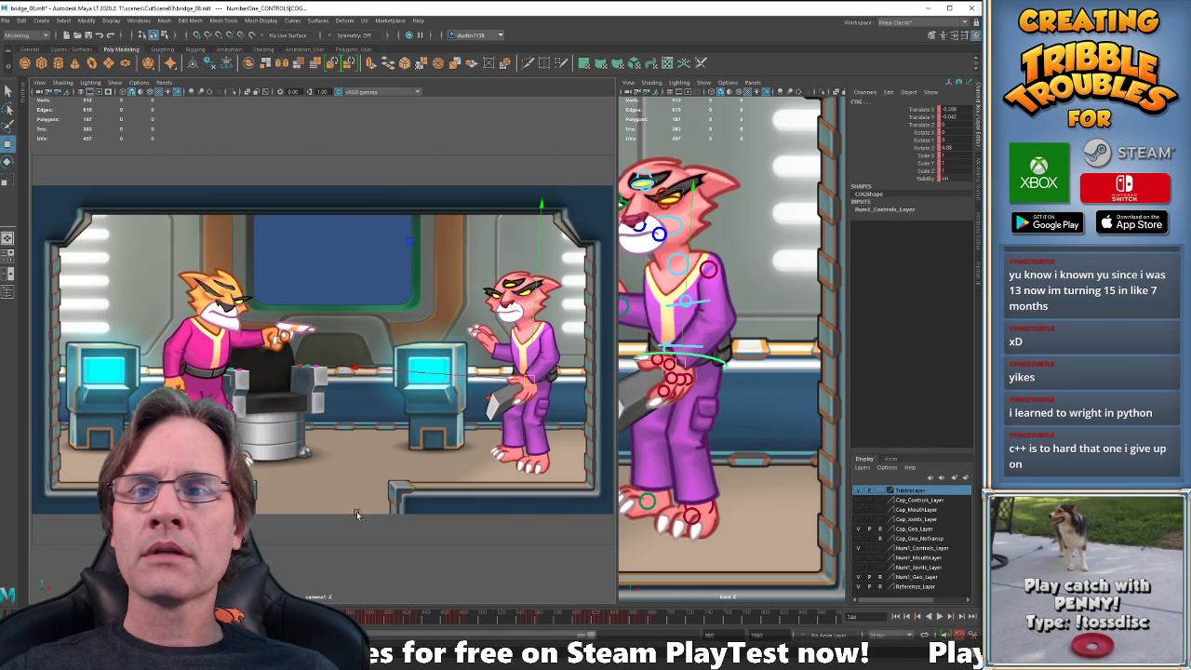
{"action": "key", "text": "alt+v"}
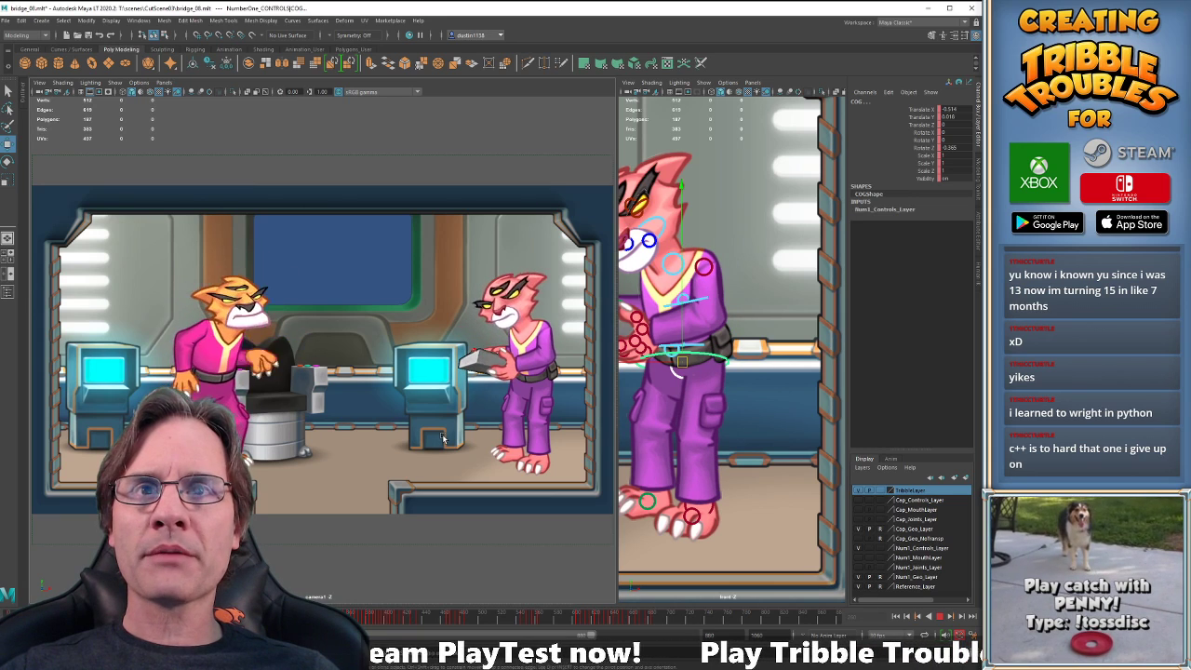
{"action": "key", "text": "Escape"}
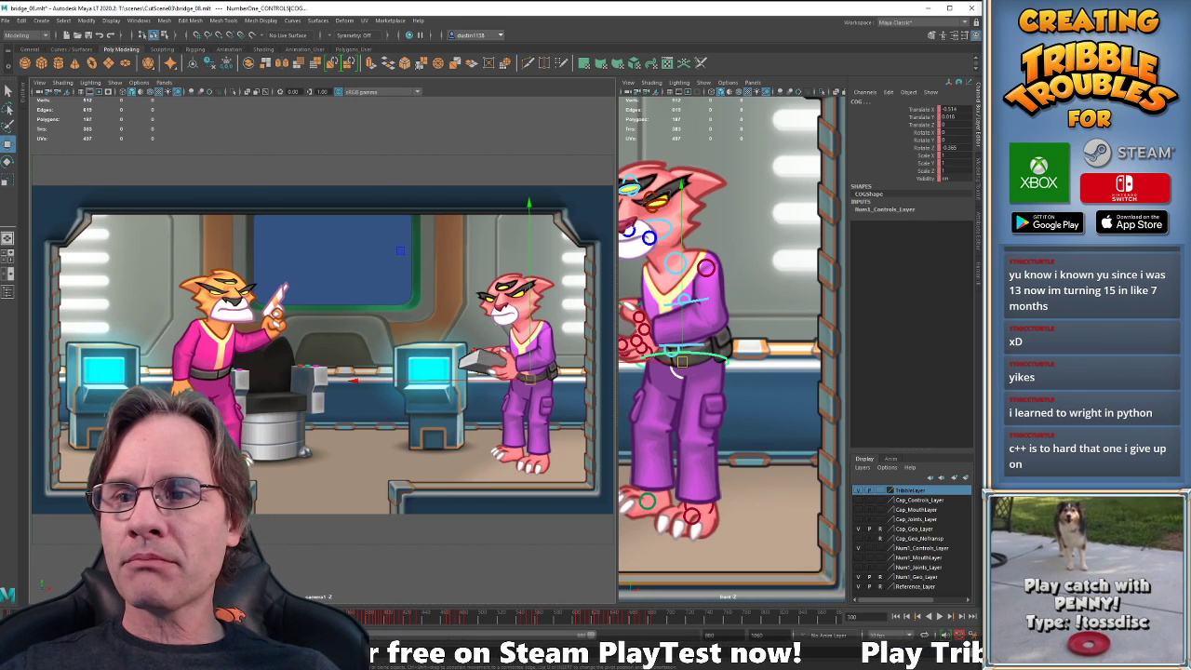
{"action": "key", "text": "alt+v"}
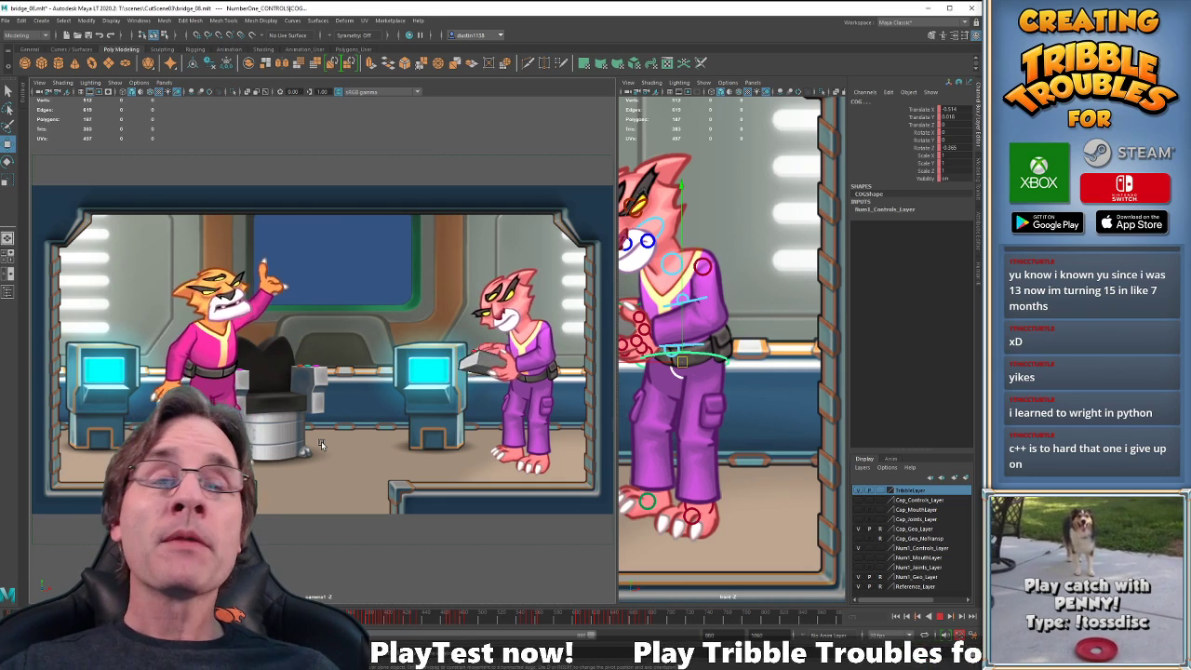
{"action": "key", "text": "alt+v"}
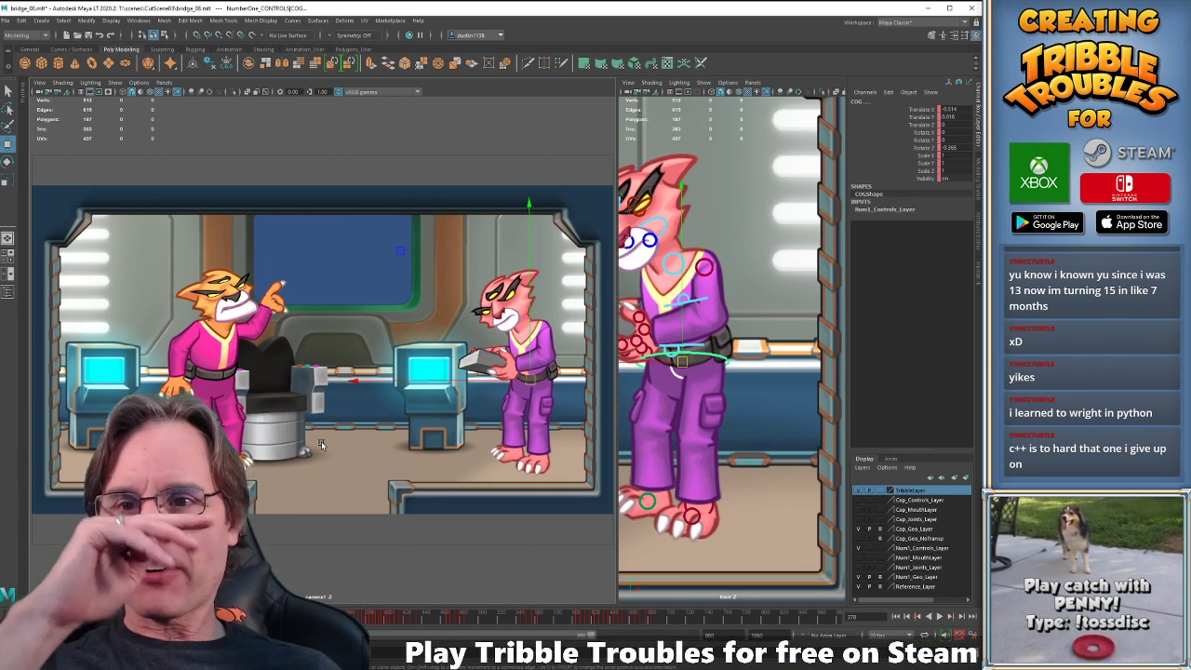
Check the upper and lower spine controls, then compare the lower spine poses between frames 267 and 277.
{"action": "left_click", "coordinate": [700, 300]}
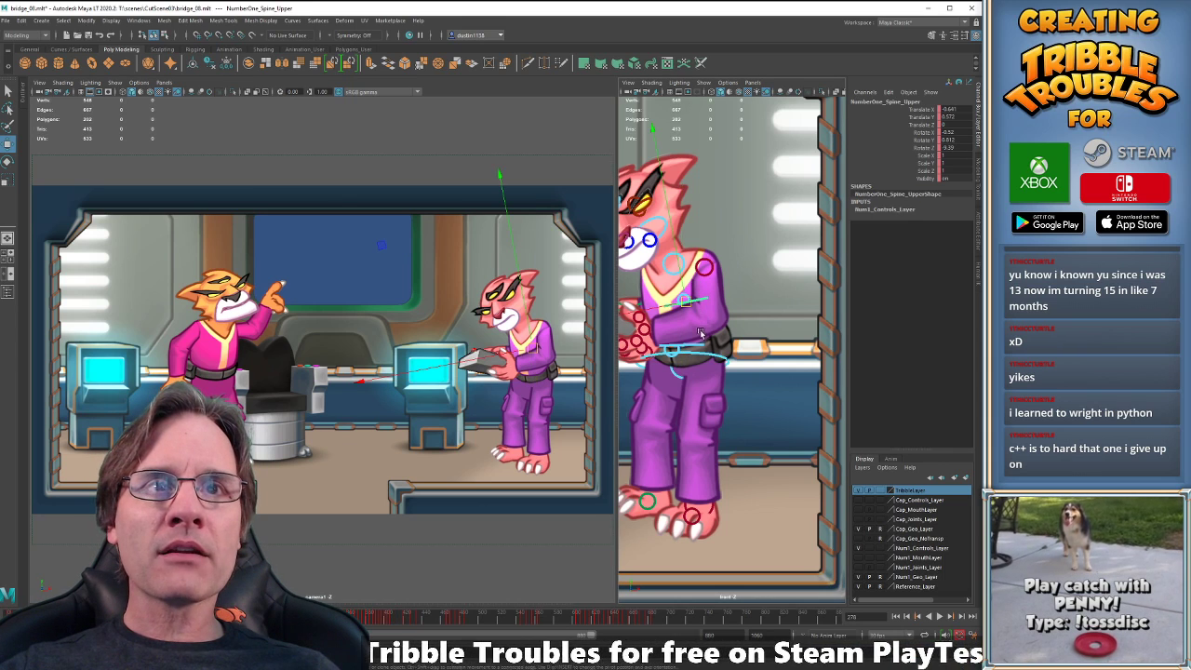
{"action": "left_click", "coordinate": [689, 347]}
{"action": "key", "text": "comma"}
{"action": "key", "text": "comma"}
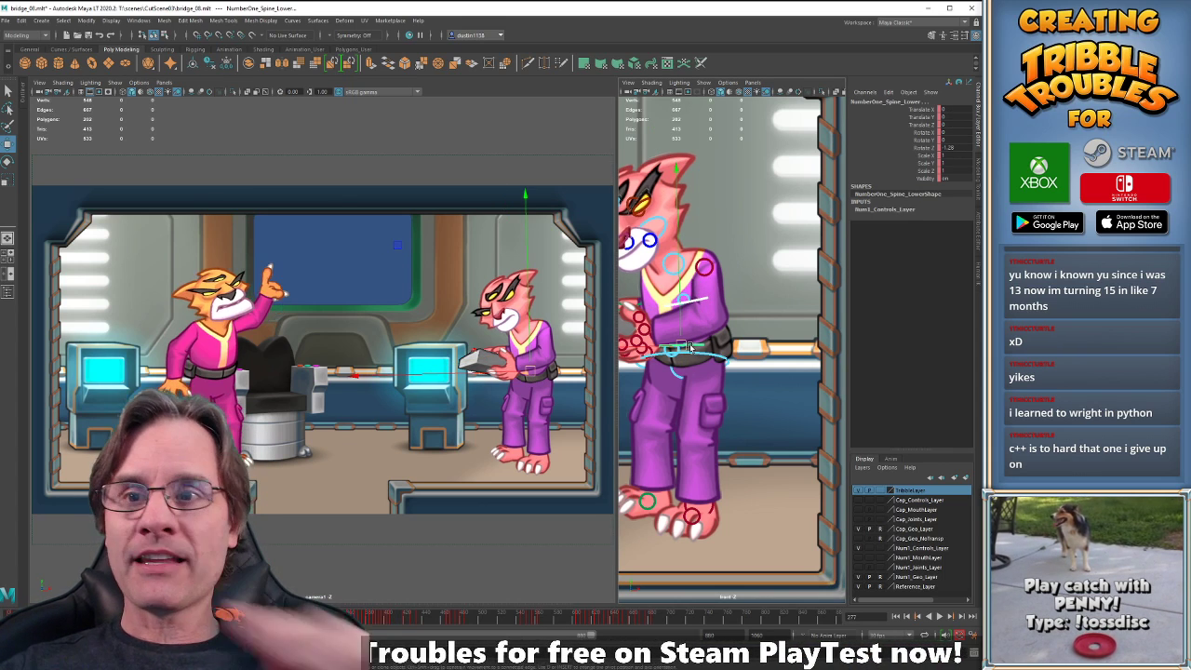
{"action": "key", "text": "alt+v"}
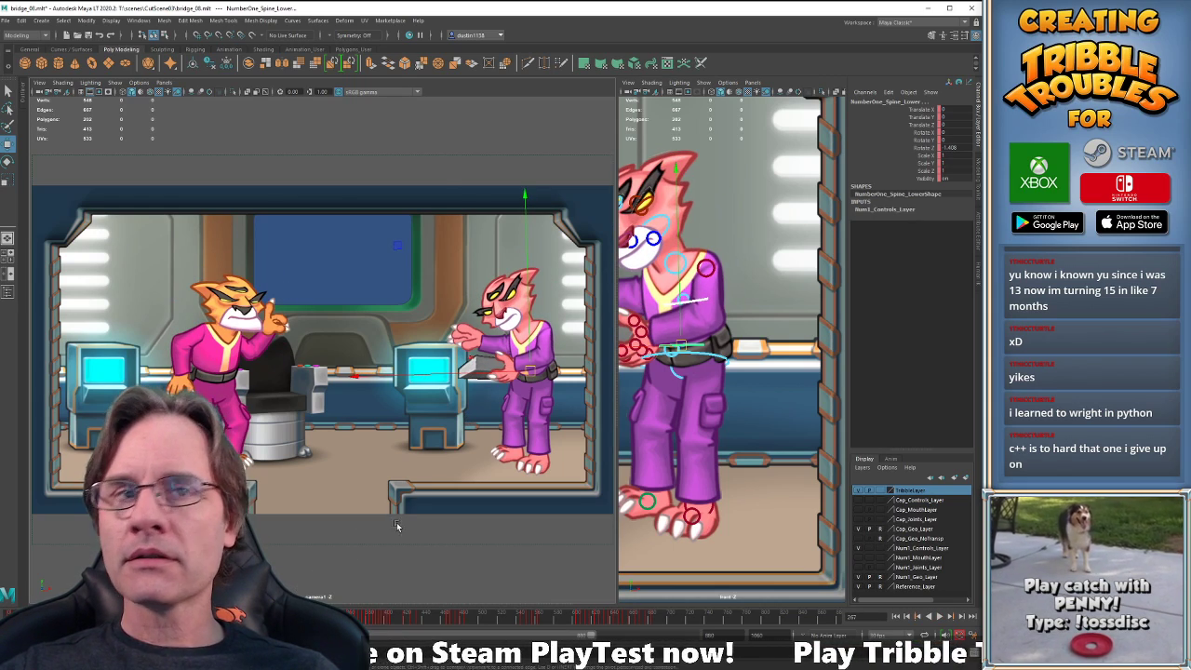
{"action": "key", "text": "e"}
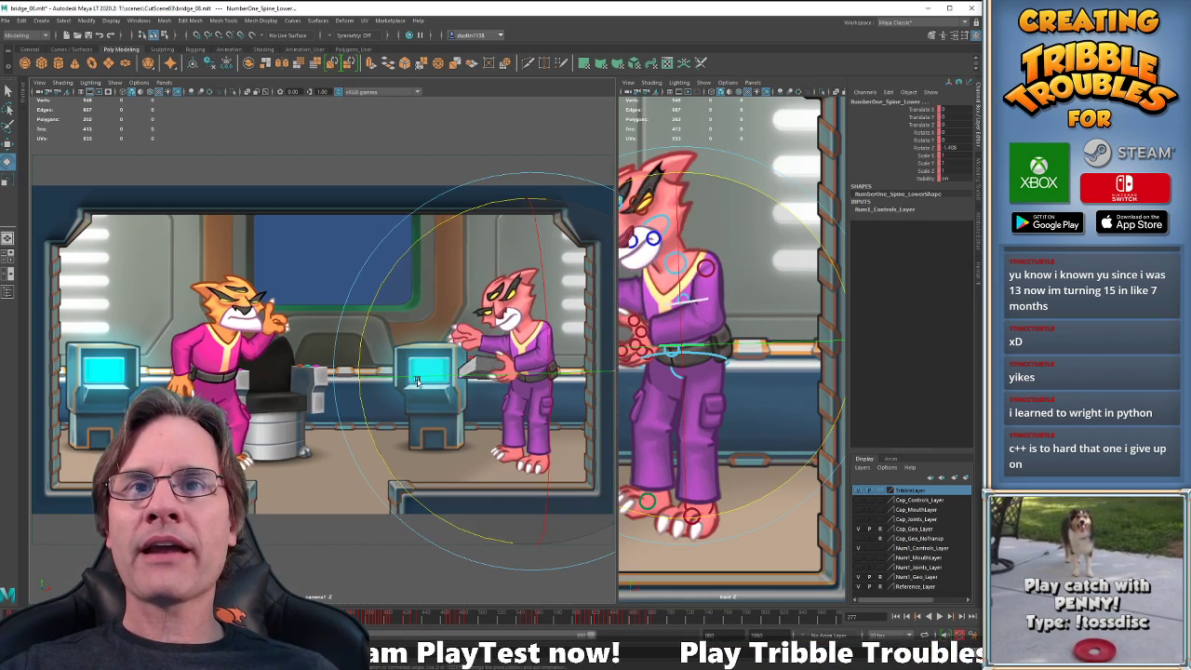
{"action": "key", "text": "w"}
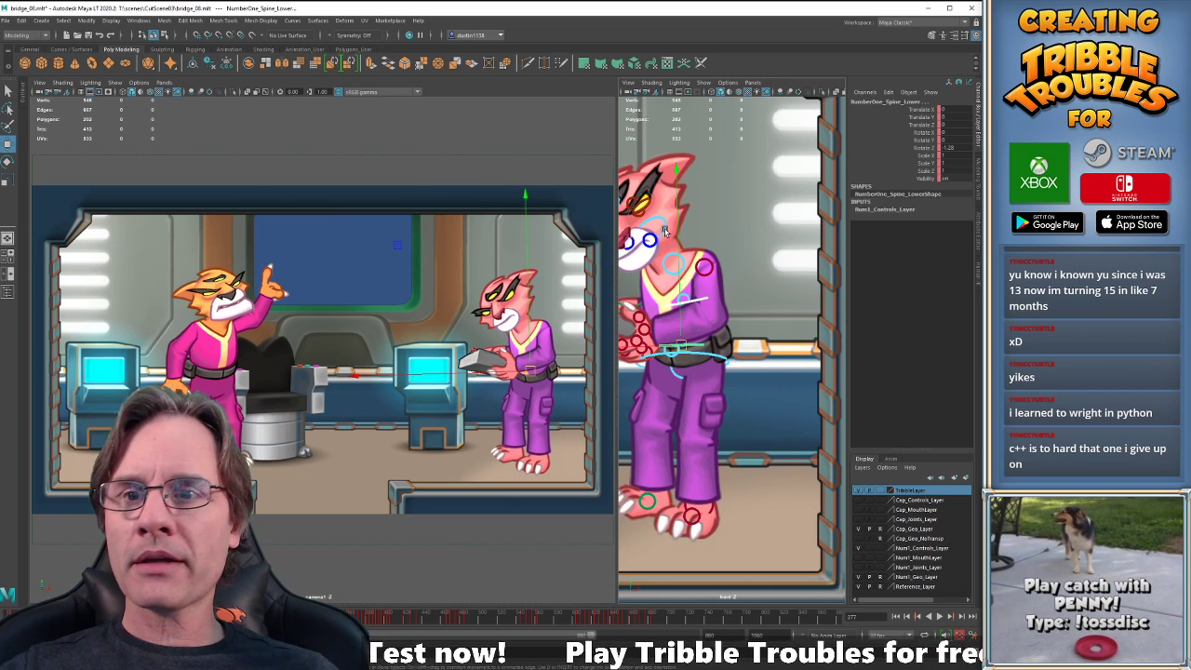
Check the head, shirt, lower spine and neck controls, then step through the neck keys from frame 277 to 300.
{"action": "left_click", "coordinate": [664, 231]}
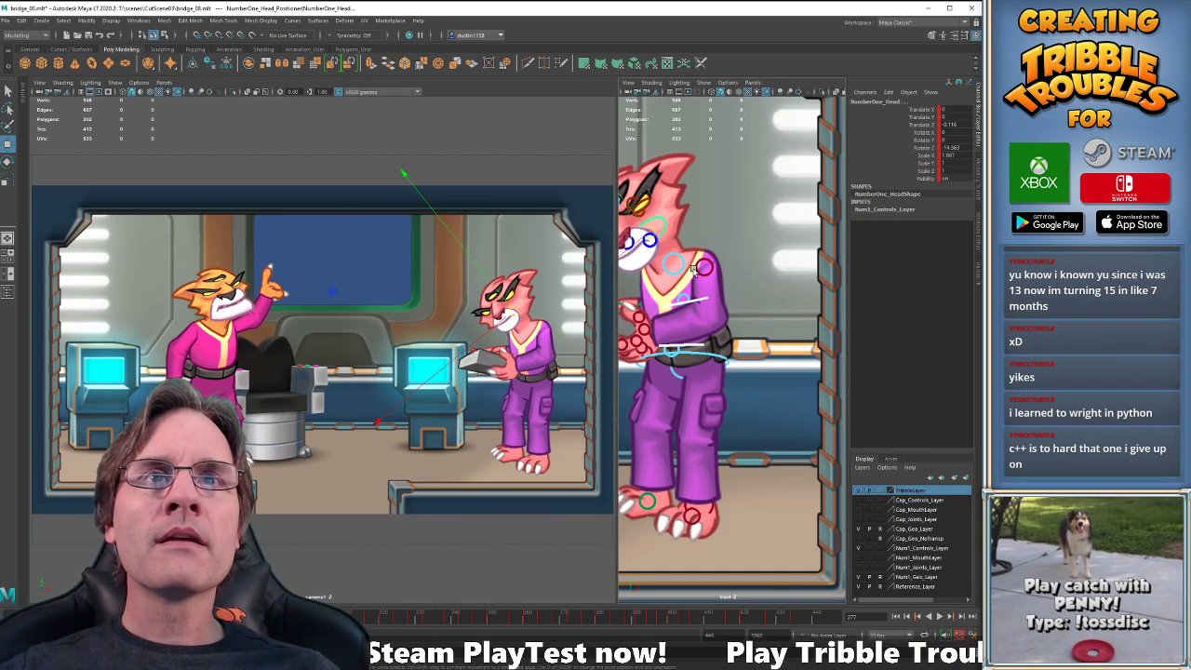
{"action": "left_click", "coordinate": [686, 297]}
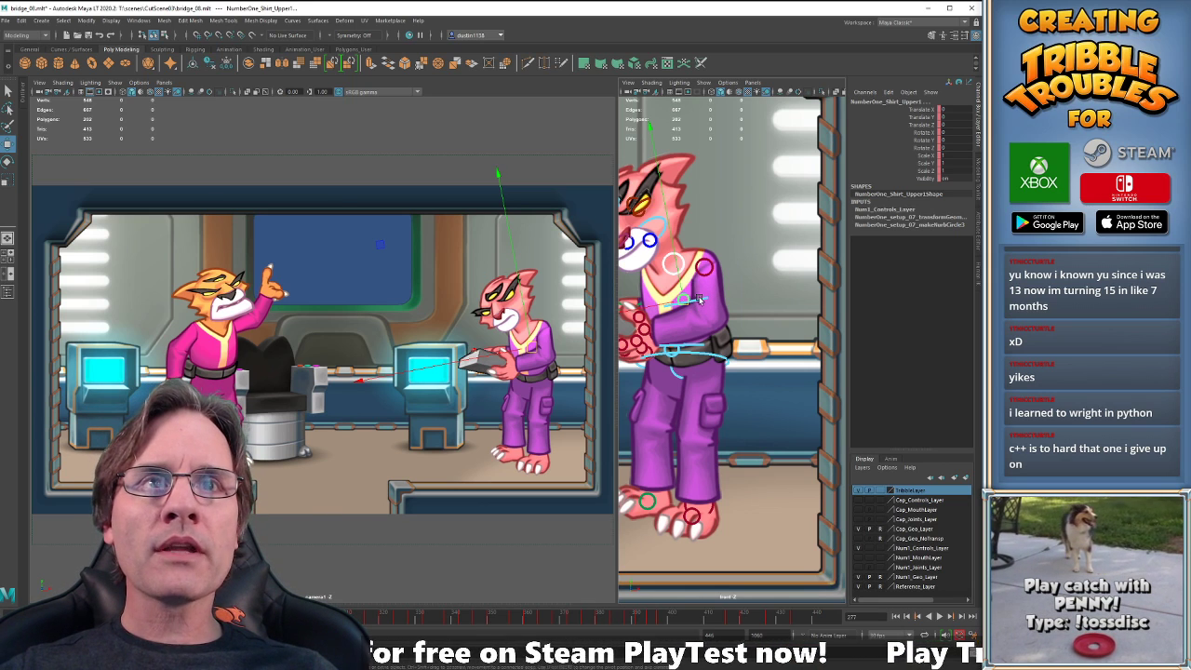
{"action": "left_click", "coordinate": [699, 300]}
{"action": "left_click", "coordinate": [700, 348]}
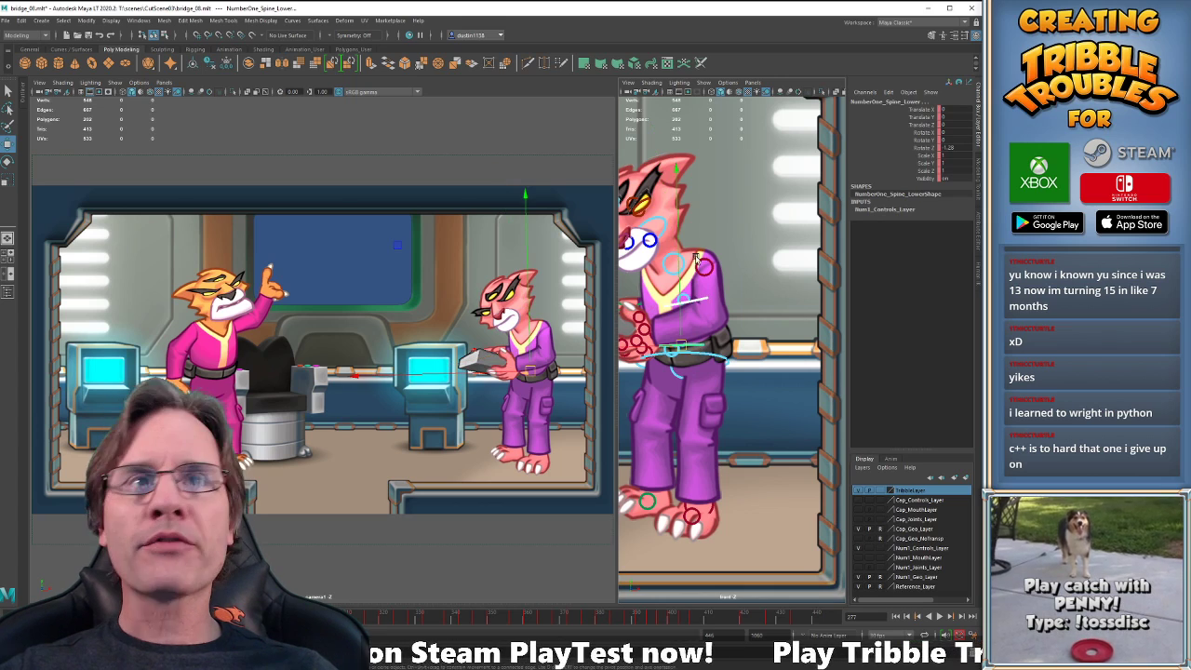
{"action": "left_click", "coordinate": [664, 261]}
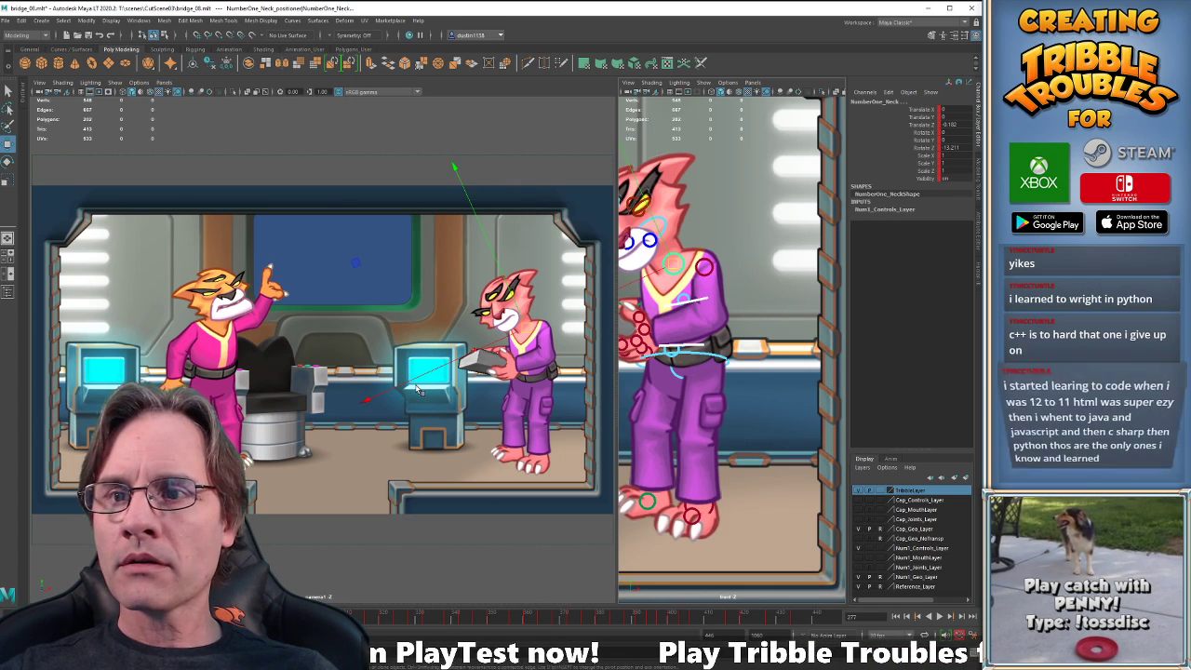
{"action": "key", "text": "."}
{"action": "key", "text": "."}
{"action": "key", "text": "."}
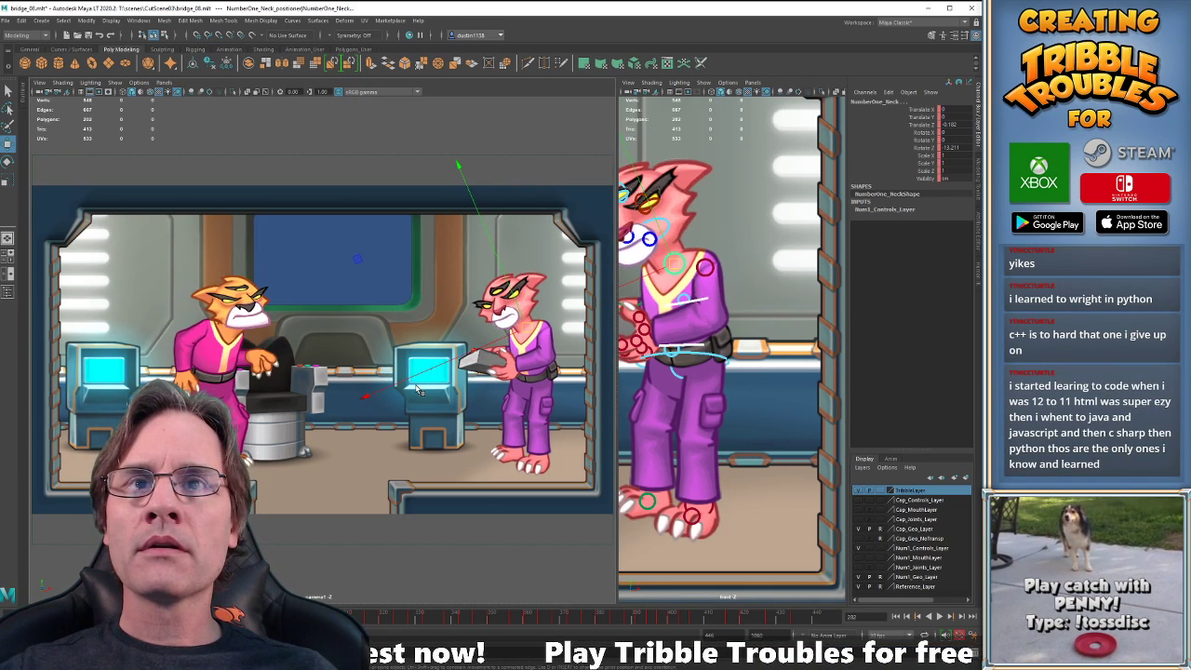
{"action": "key", "text": "."}
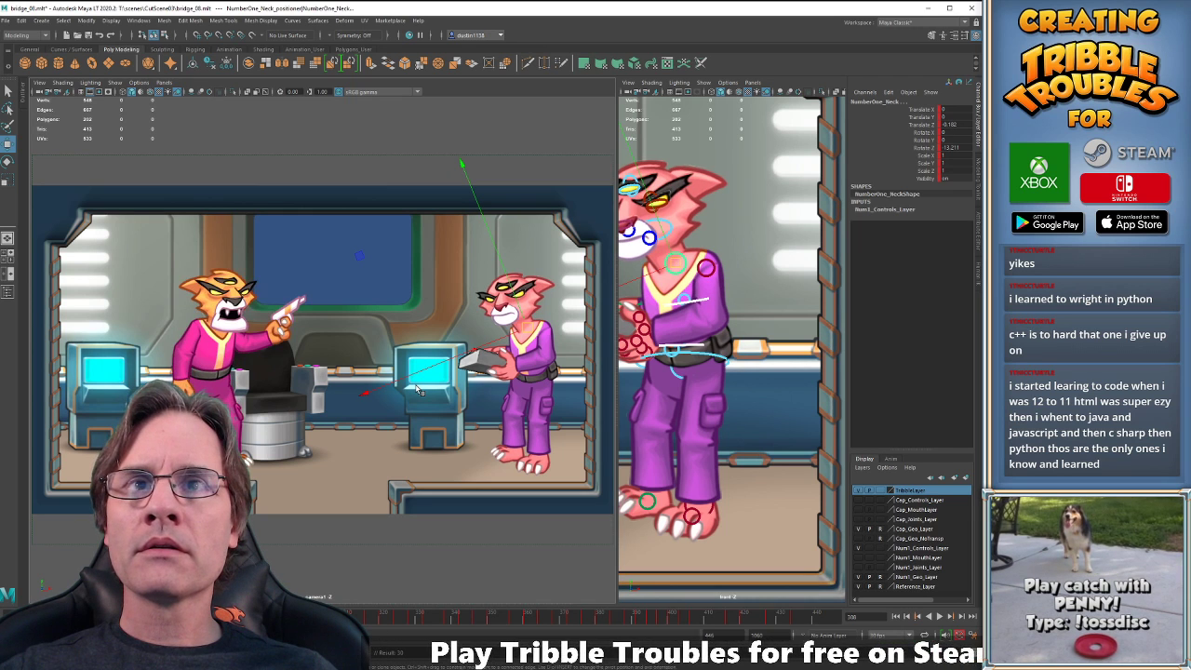
Select the head control and step back through its keys to frame 277.
{"action": "left_click", "coordinate": [672, 229]}
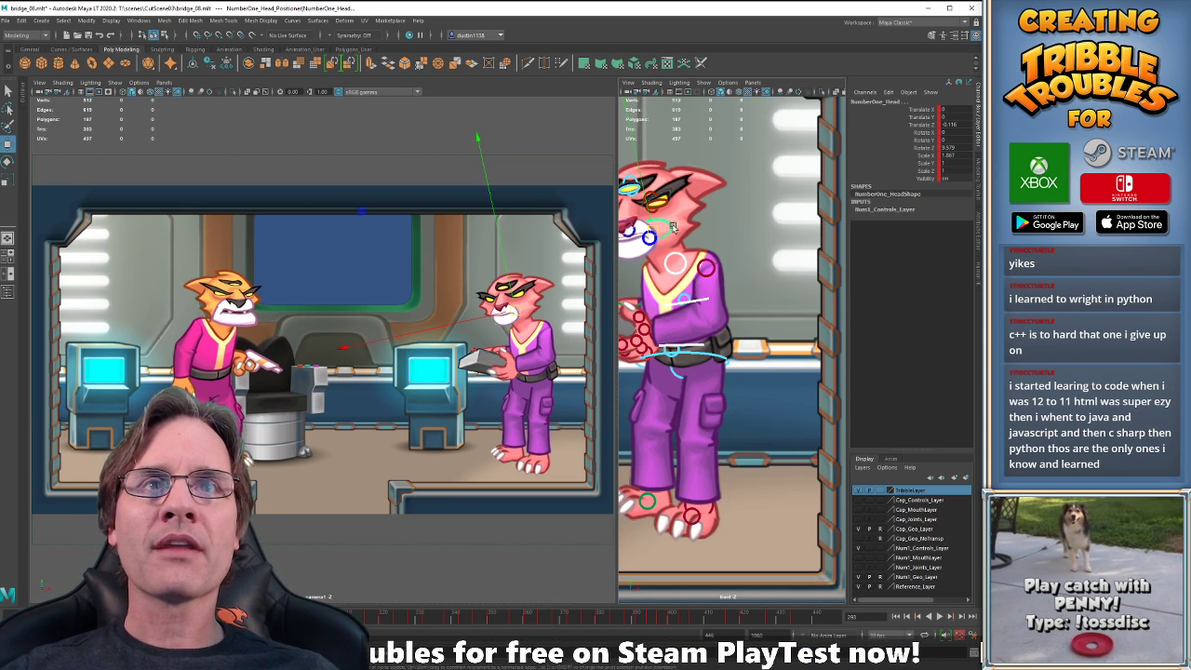
{"action": "key", "text": "comma"}
{"action": "key", "text": "comma"}
{"action": "key", "text": "comma"}
{"action": "key", "text": "comma"}
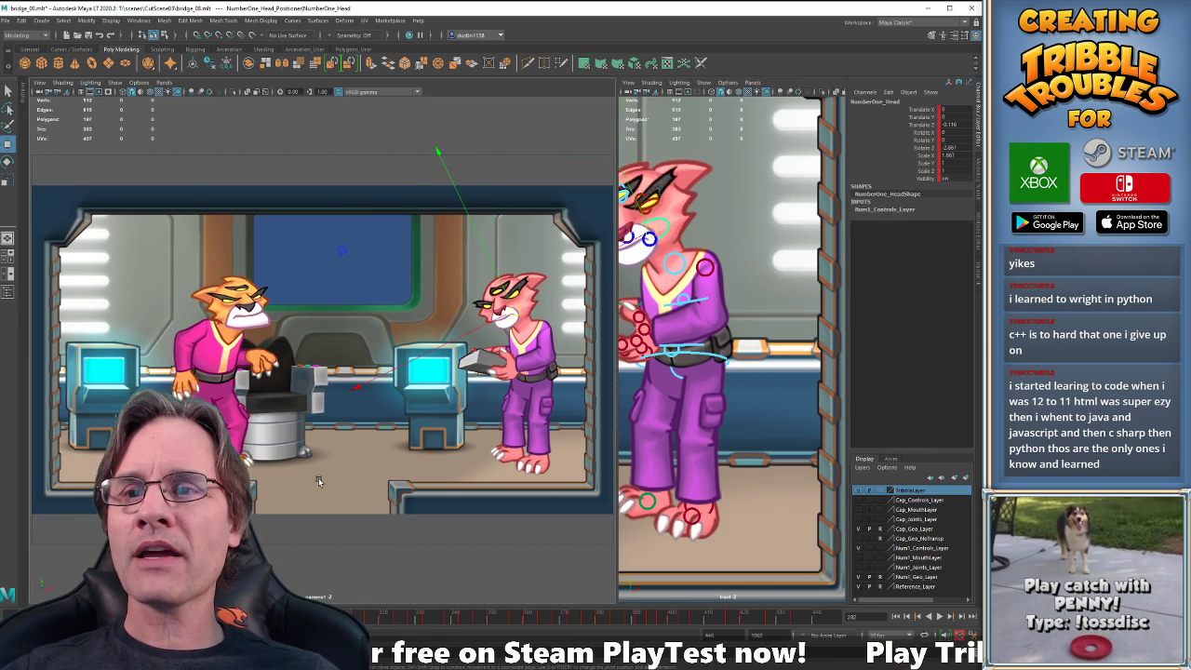
{"action": "key", "text": "period"}
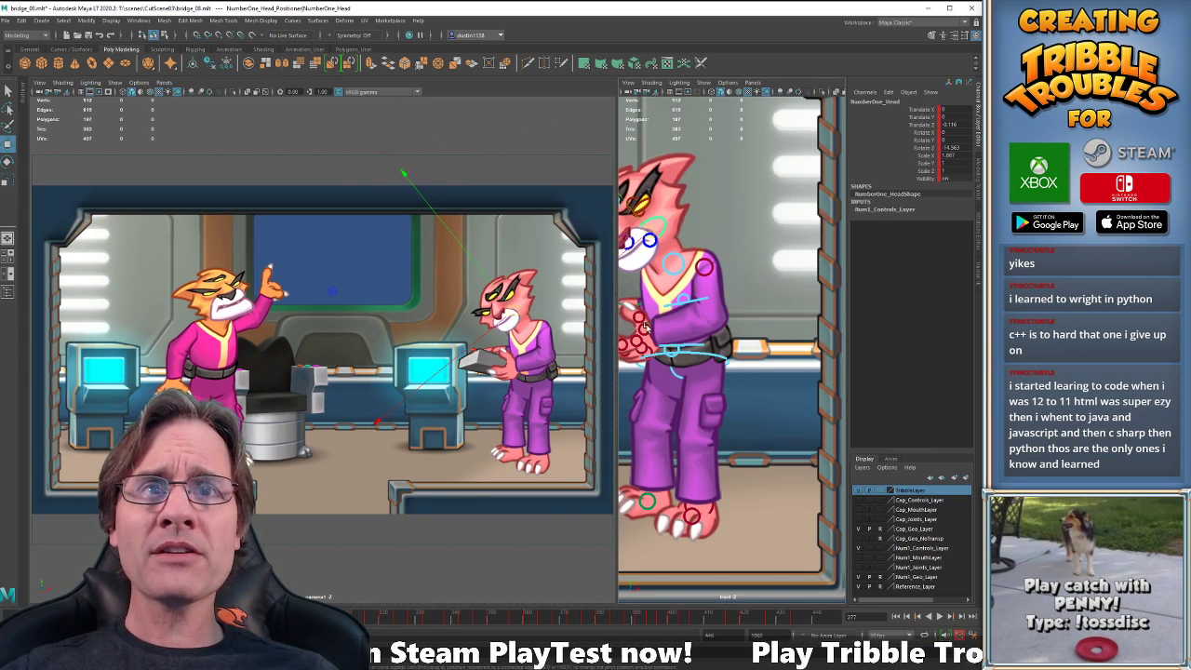
Rotate the pink character's lower spine control to 0.251 in Z at frame 287.
{"action": "left_click", "coordinate": [703, 335]}
{"action": "left_click", "coordinate": [699, 349]}
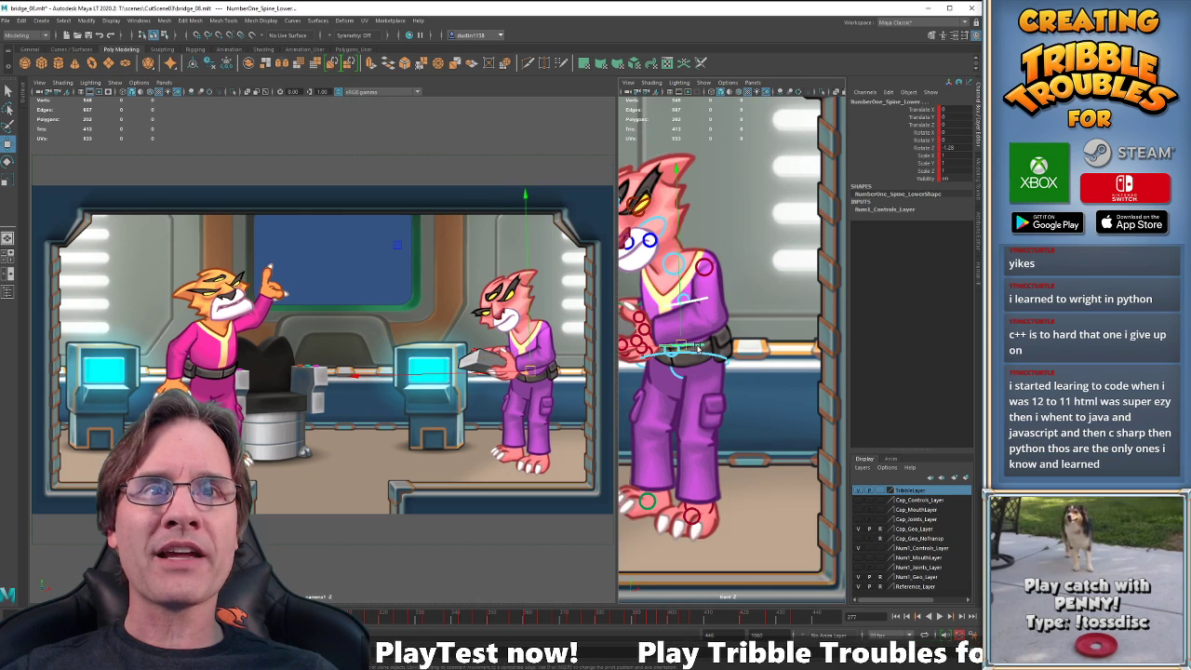
{"action": "key", "text": "e"}
{"action": "key", "text": "comma"}
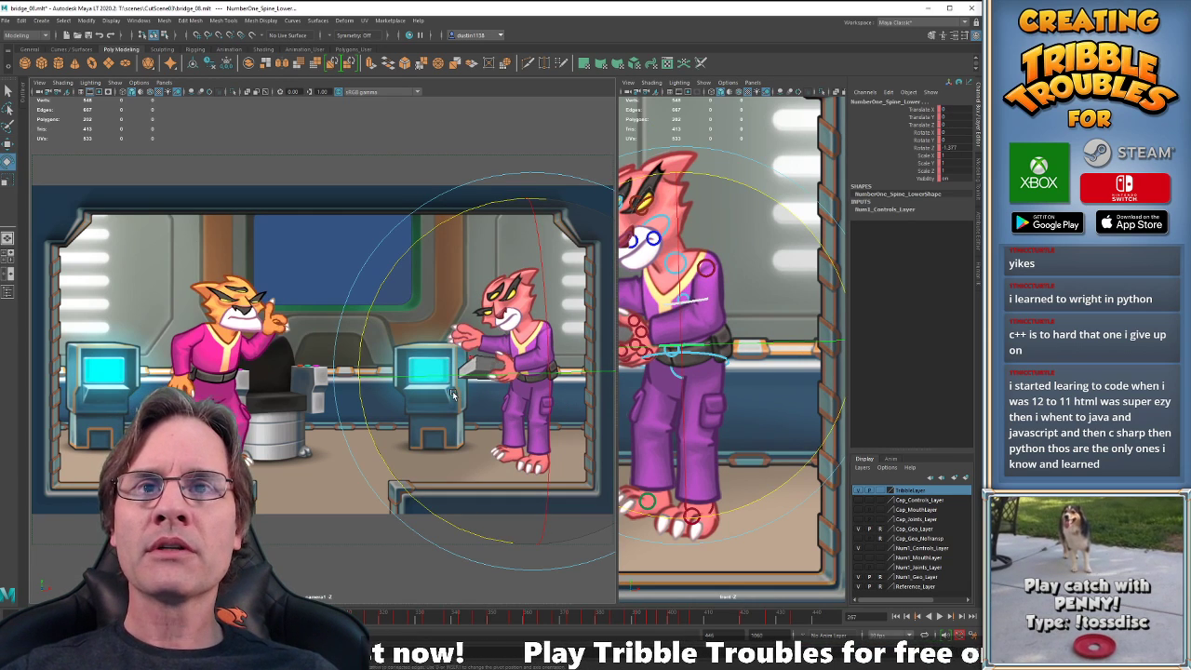
{"action": "key", "text": "period"}
{"action": "key", "text": "period"}
{"action": "key", "text": "period"}
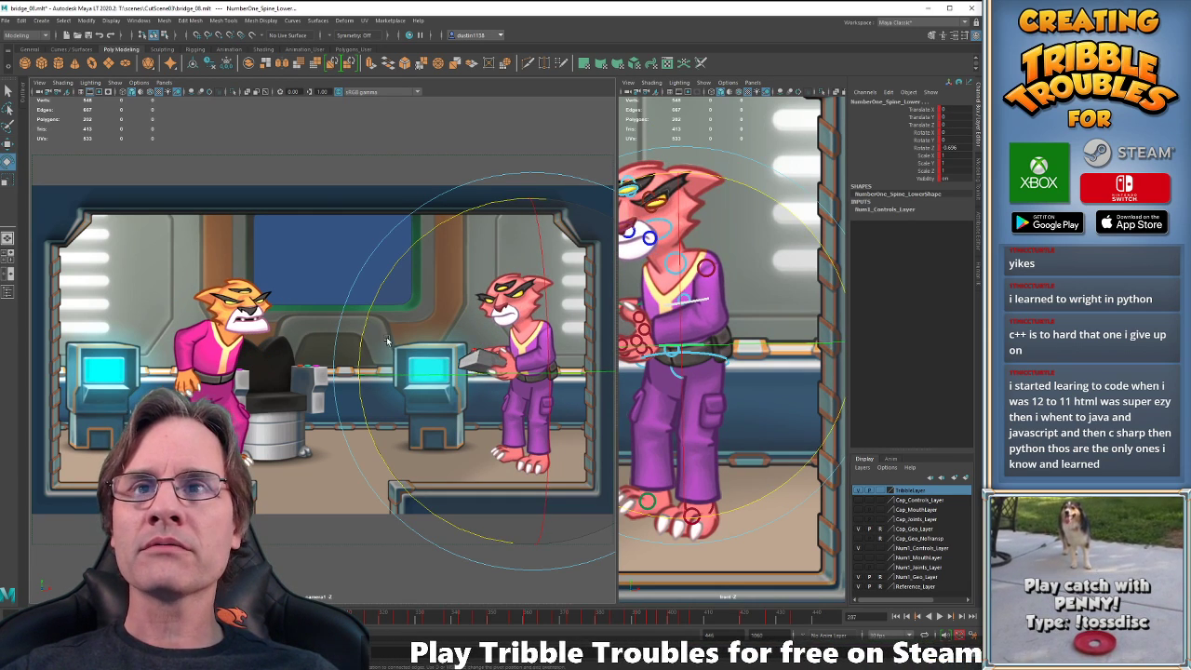
{"action": "left_click_drag", "start_coordinate": [373, 327], "coordinate": [370, 320]}
Flip through the frames around 287 to compare the adjusted lower spine pose with its neighbouring keys.
{"action": "key", "text": "period"}
{"action": "key", "text": "period"}
{"action": "key", "text": "period"}
{"action": "key", "text": "period"}
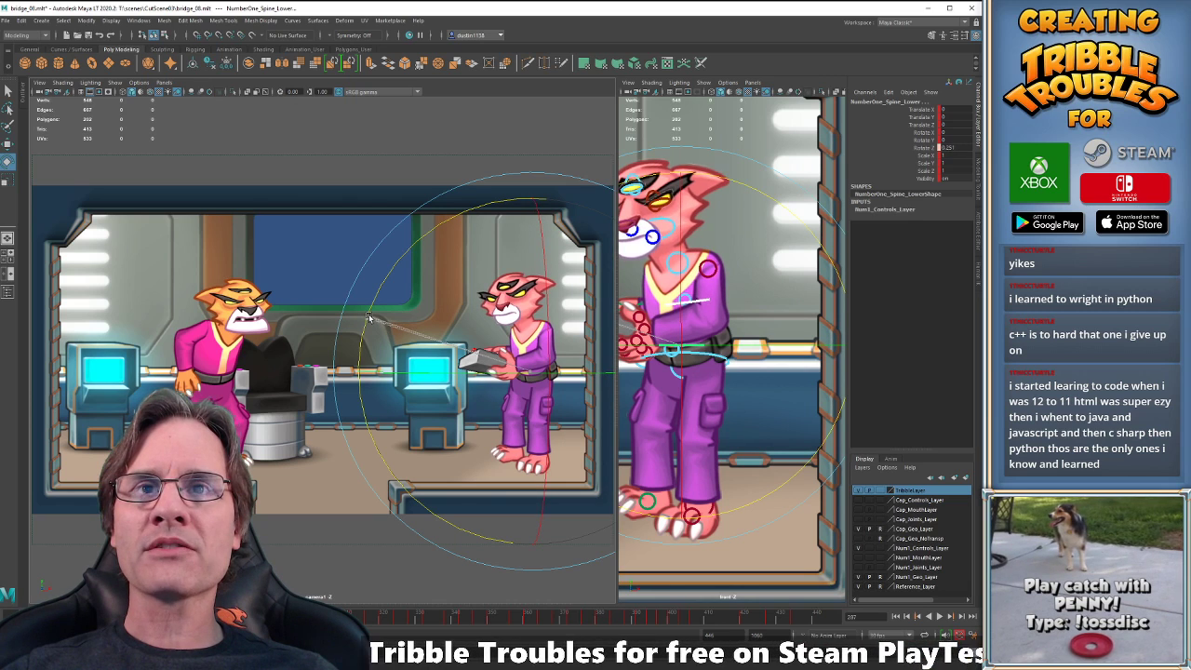
{"action": "key", "text": "comma"}
{"action": "key", "text": "comma"}
{"action": "key", "text": "comma"}
{"action": "key", "text": "comma"}
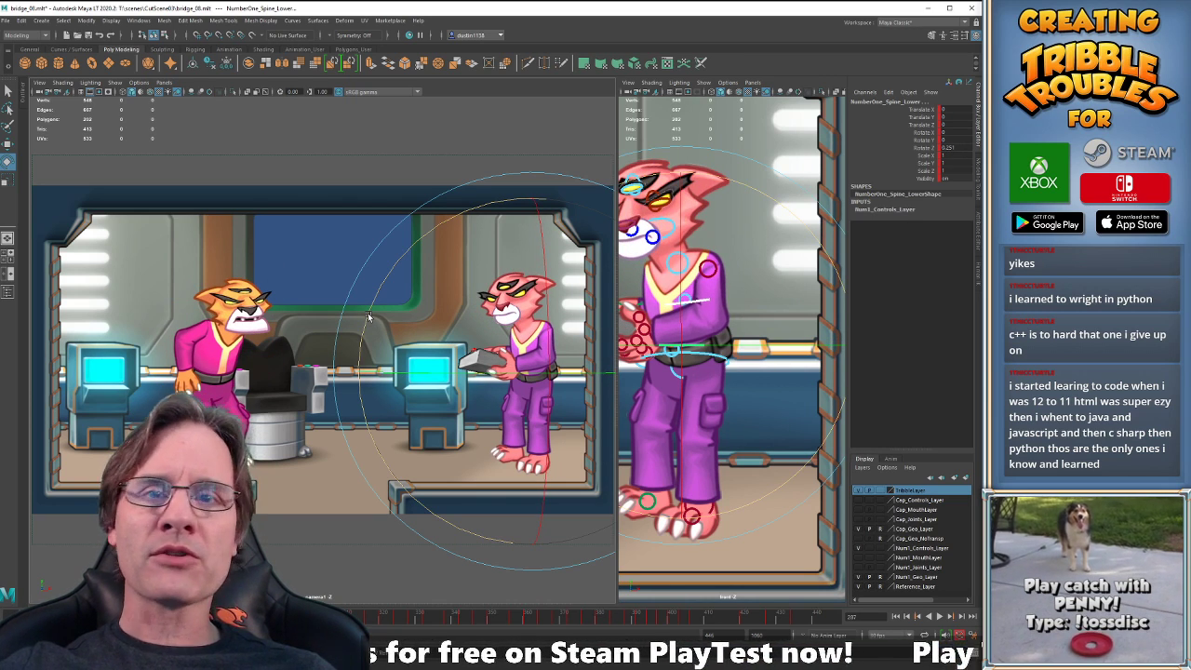
{"action": "key", "text": "period"}
{"action": "key", "text": "period"}
{"action": "key", "text": "period"}
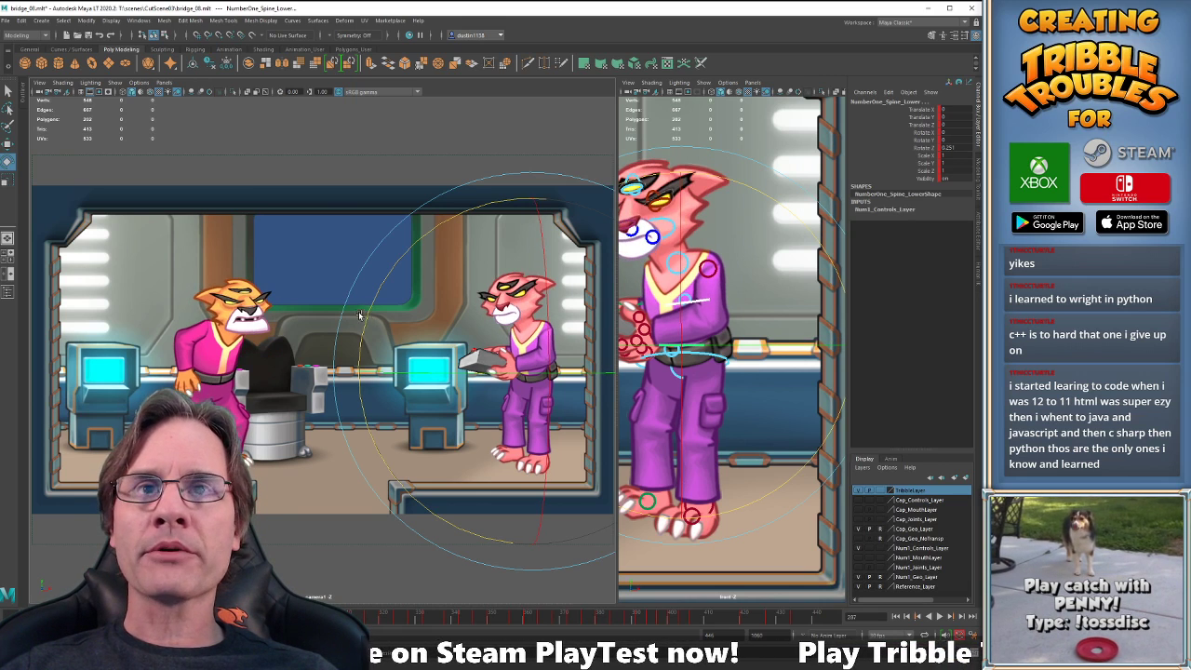
Rotate the lower spine control to 0.011 in Z at frame 290 and flip through the surrounding keys.
{"action": "key", "text": "comma"}
{"action": "key", "text": "comma"}
{"action": "key", "text": "comma"}
{"action": "key", "text": "comma"}
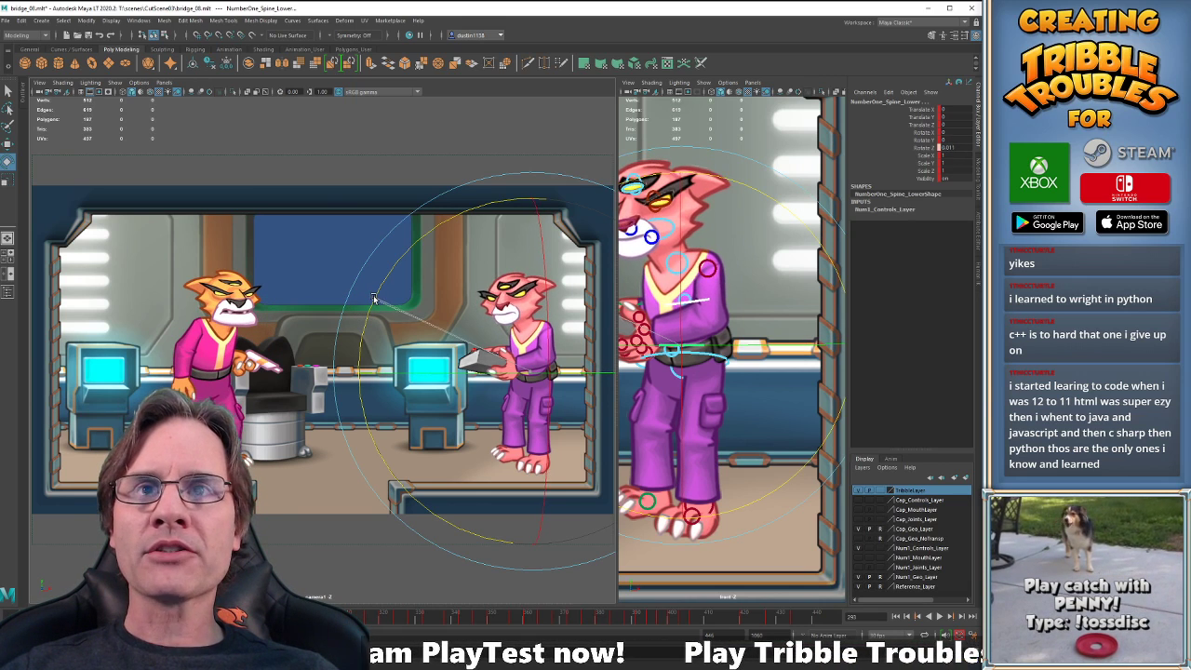
{"action": "key", "text": "period"}
{"action": "key", "text": "period"}
{"action": "key", "text": "period"}
{"action": "key", "text": "period"}
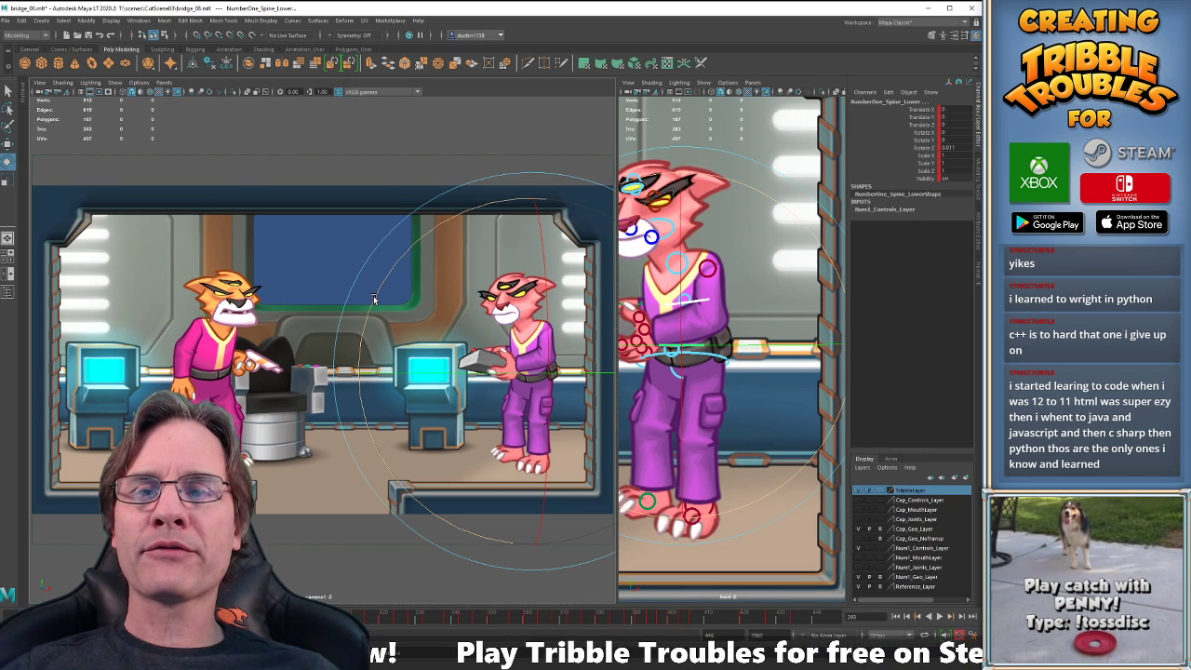
Compare the lower spine keys around frame 300 and play back the section to check the upper body motion.
{"action": "key", "text": "period"}
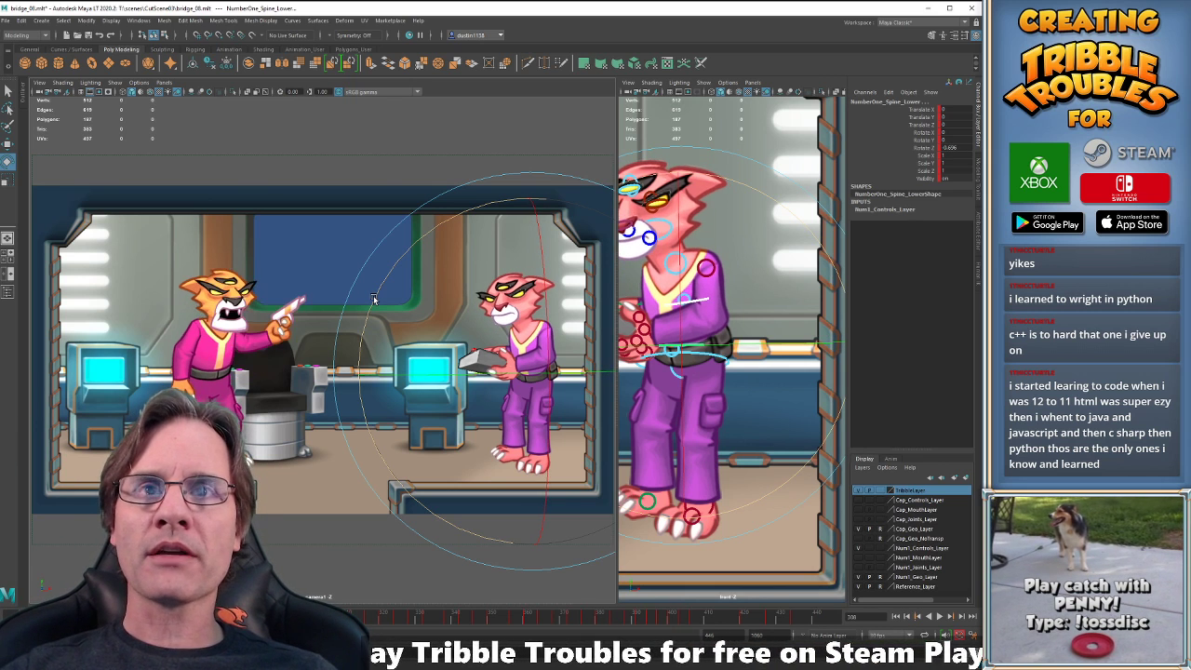
{"action": "key", "text": "comma"}
{"action": "key", "text": "comma"}
{"action": "key", "text": "period"}
{"action": "key", "text": "period"}
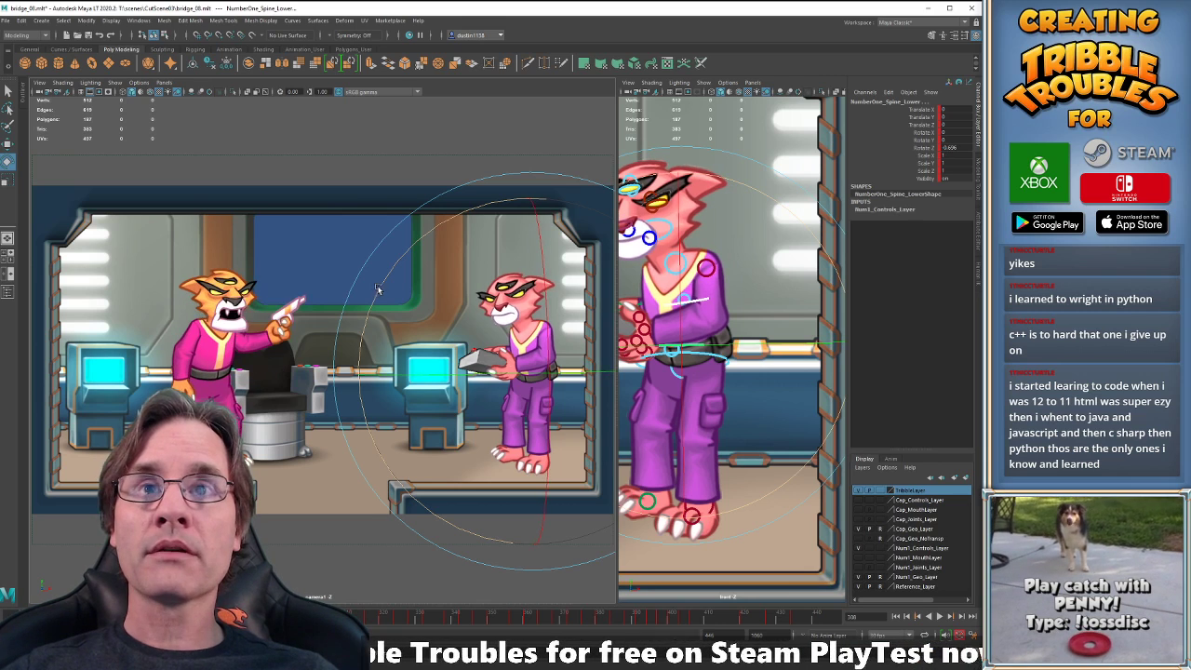
{"action": "key", "text": "comma"}
{"action": "key", "text": "alt+v"}
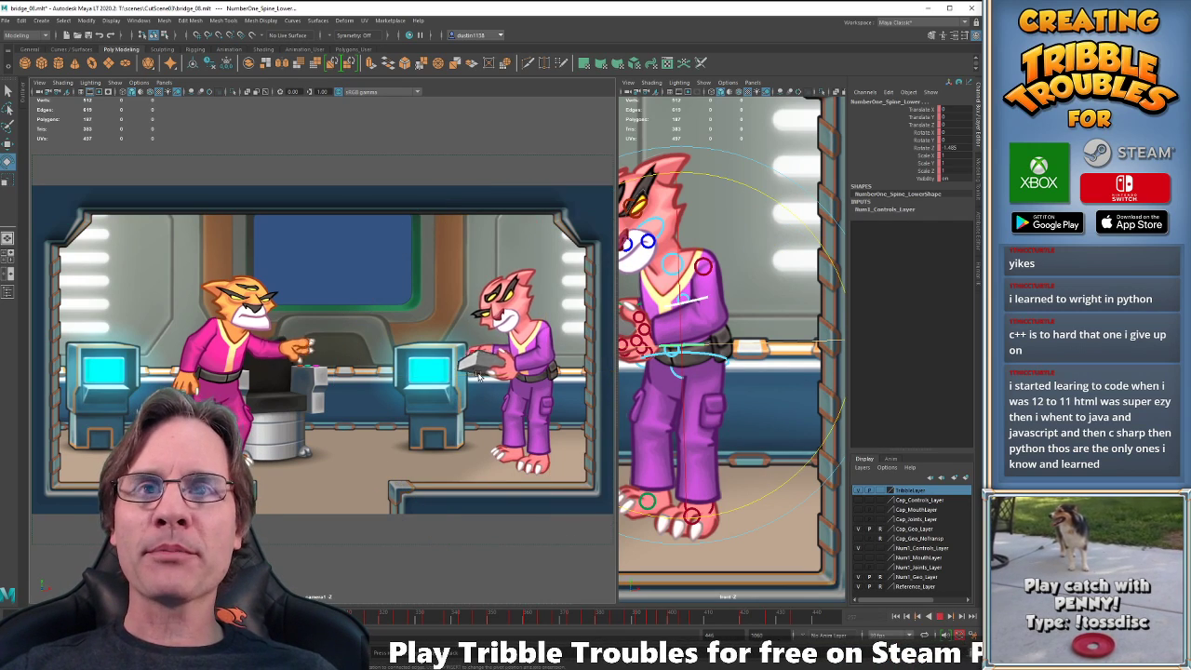
{"action": "key", "text": "Escape"}
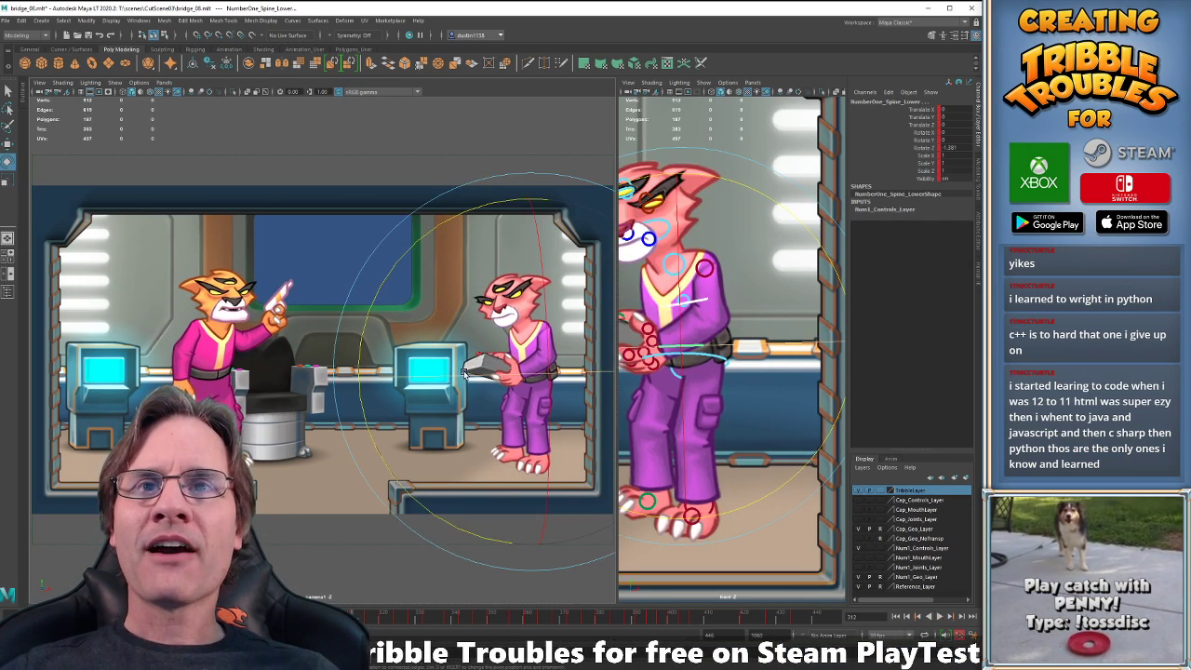
{"action": "left_click", "coordinate": [210, 616]}
{"action": "key", "text": "alt+v"}
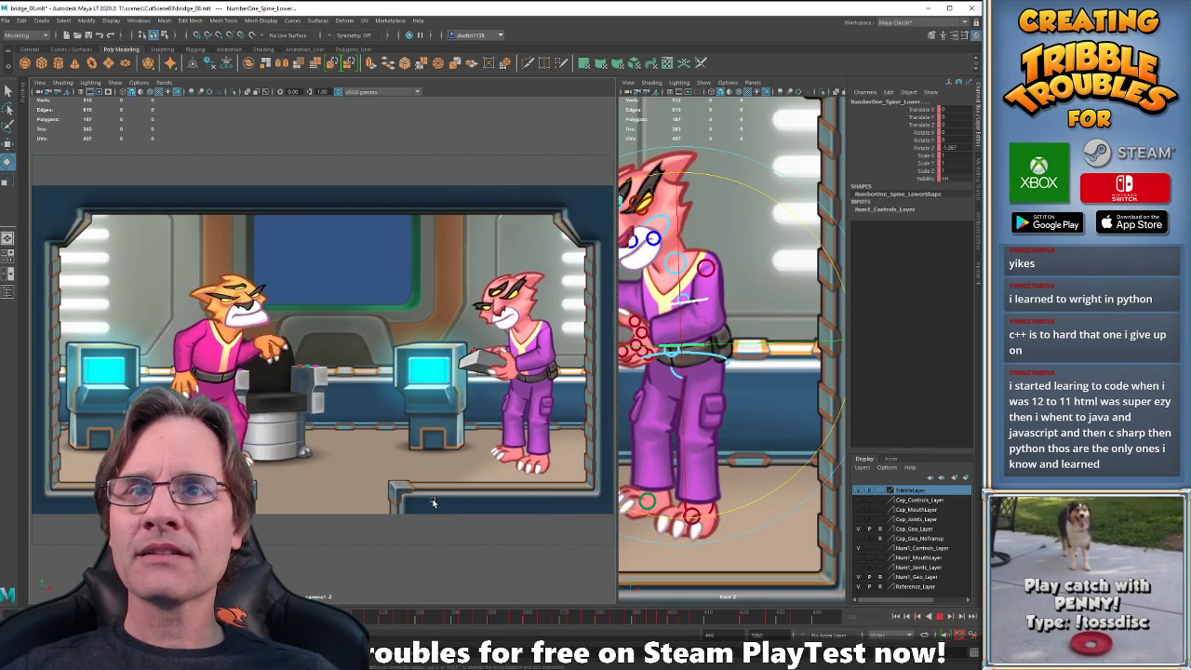
{"action": "key", "text": "alt+v"}
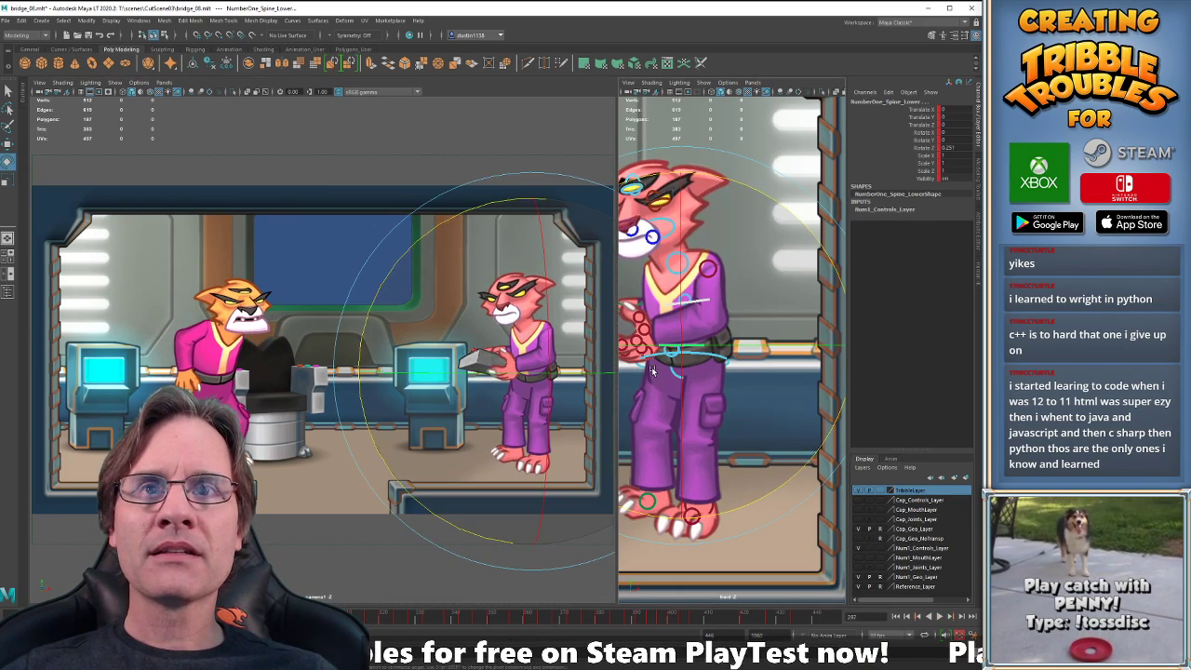
Rotate the lower spine control to 0.552 in Z at frame 290.
{"action": "key", "text": "w"}
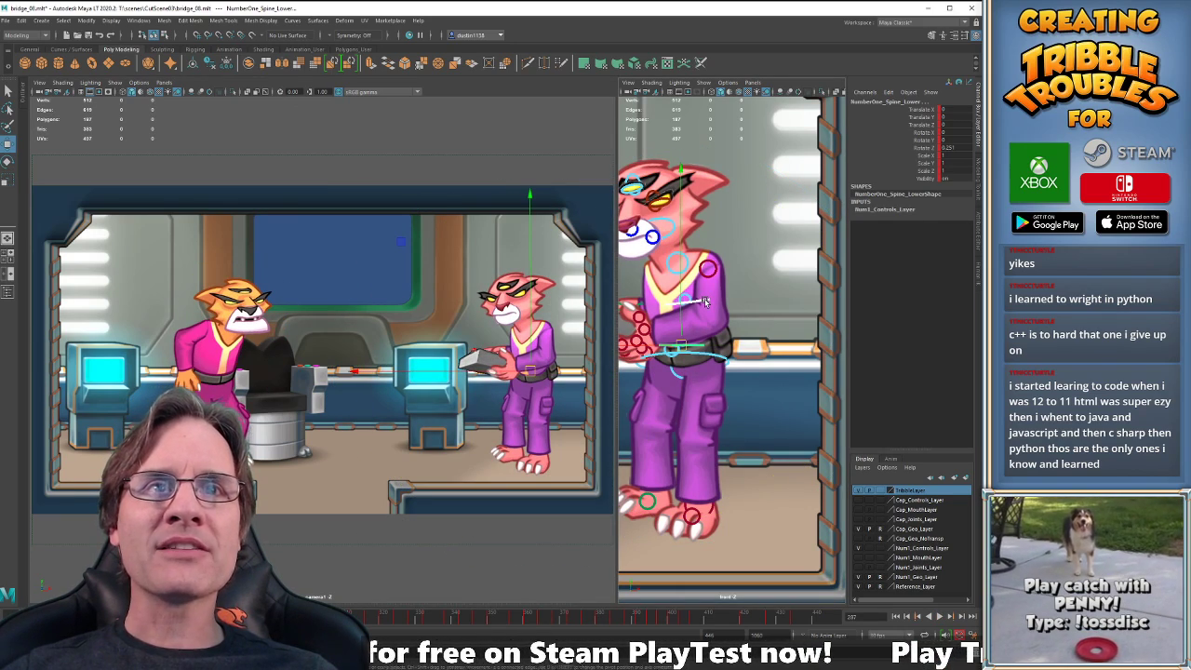
{"action": "key", "text": "e"}
{"action": "key", "text": "comma"}
{"action": "key", "text": "comma"}
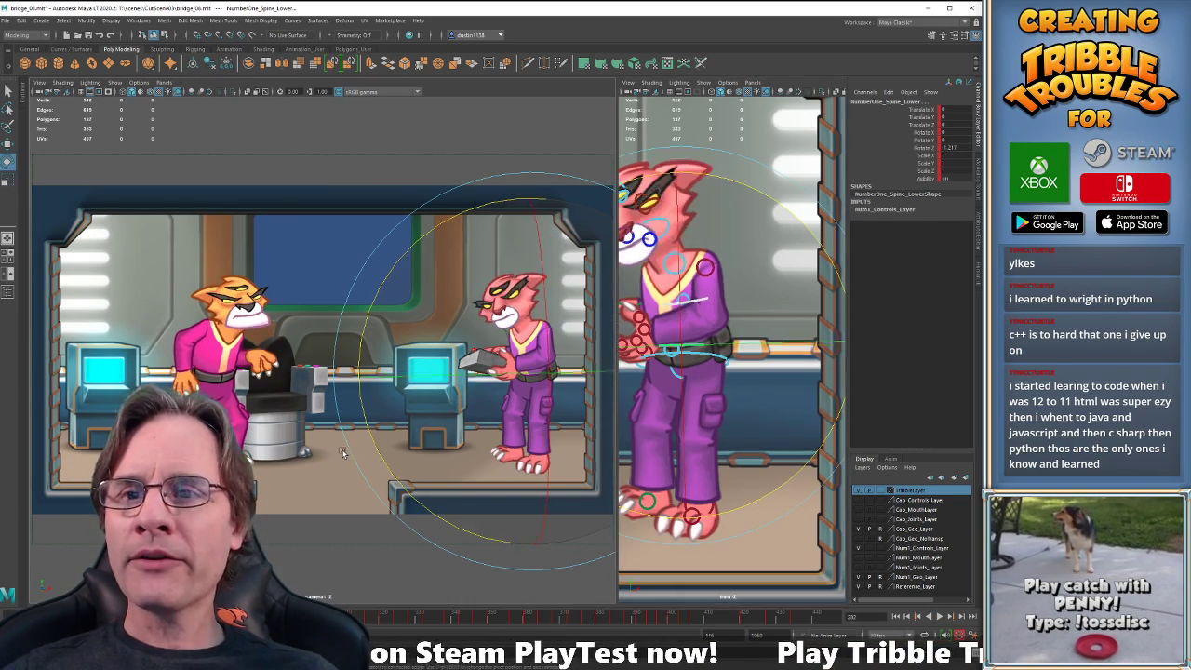
{"action": "key", "text": "period"}
{"action": "key", "text": "period"}
{"action": "key", "text": "period"}
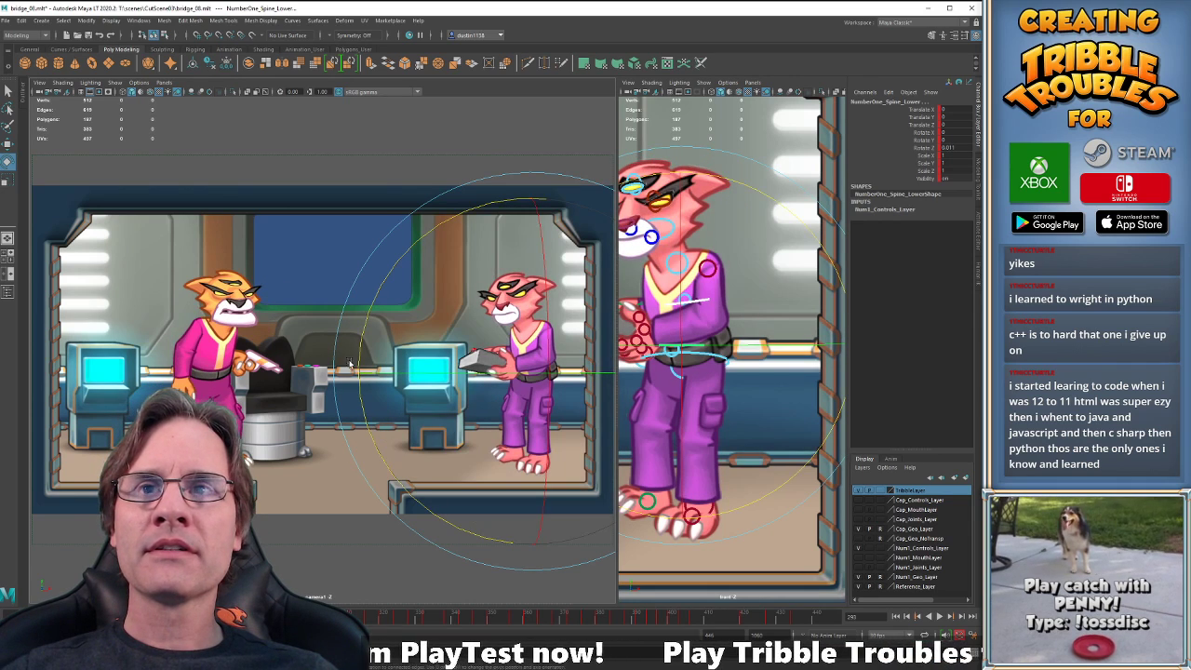
{"action": "left_click_drag", "start_coordinate": [363, 327], "coordinate": [363, 324]}
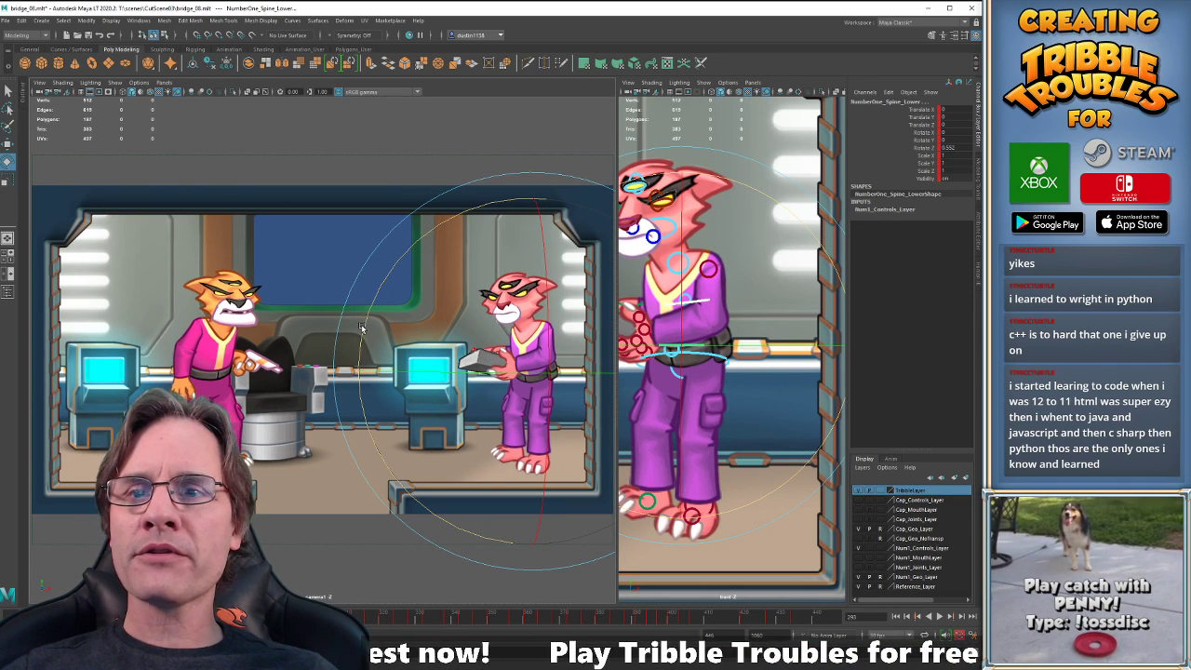
Rotate the lower spine control to about 0.71 in Z just before frame 300 and review the motion in playback.
{"action": "key", "text": "comma"}
{"action": "key", "text": "alt+v"}
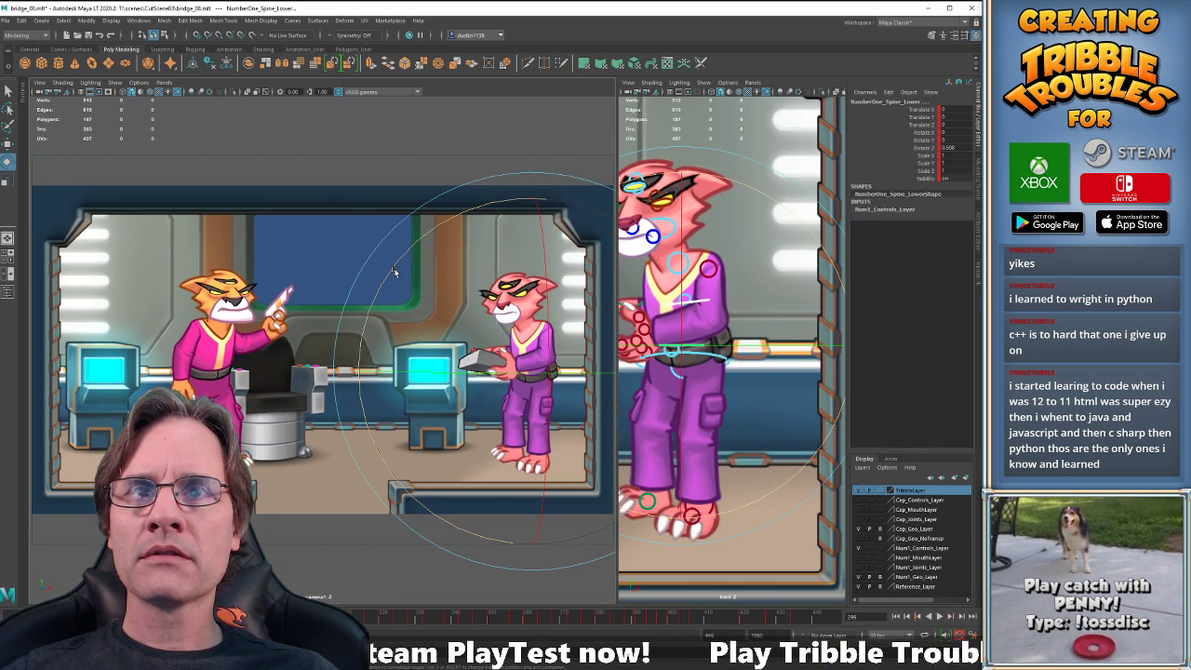
{"action": "left_click_drag", "start_coordinate": [393, 269], "coordinate": [393, 267]}
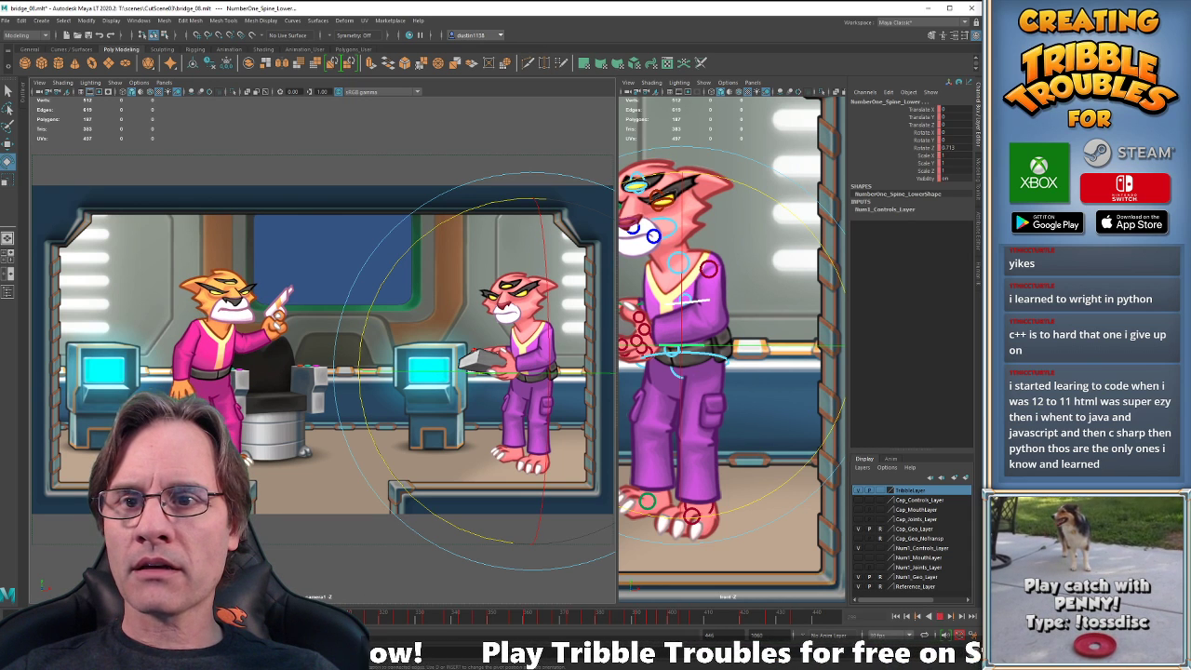
{"action": "key", "text": "alt+v"}
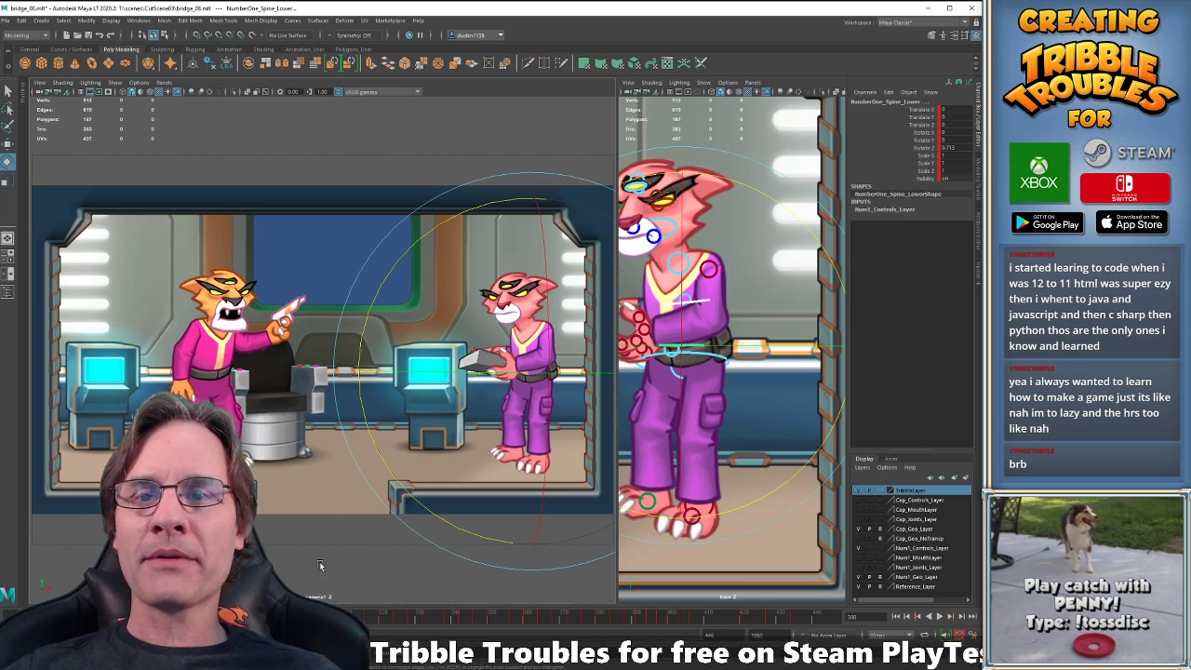
Play back the cutscene repeatedly, including from an earlier frame, to review the pink character's upper body motion.
{"action": "key", "text": "alt+v"}
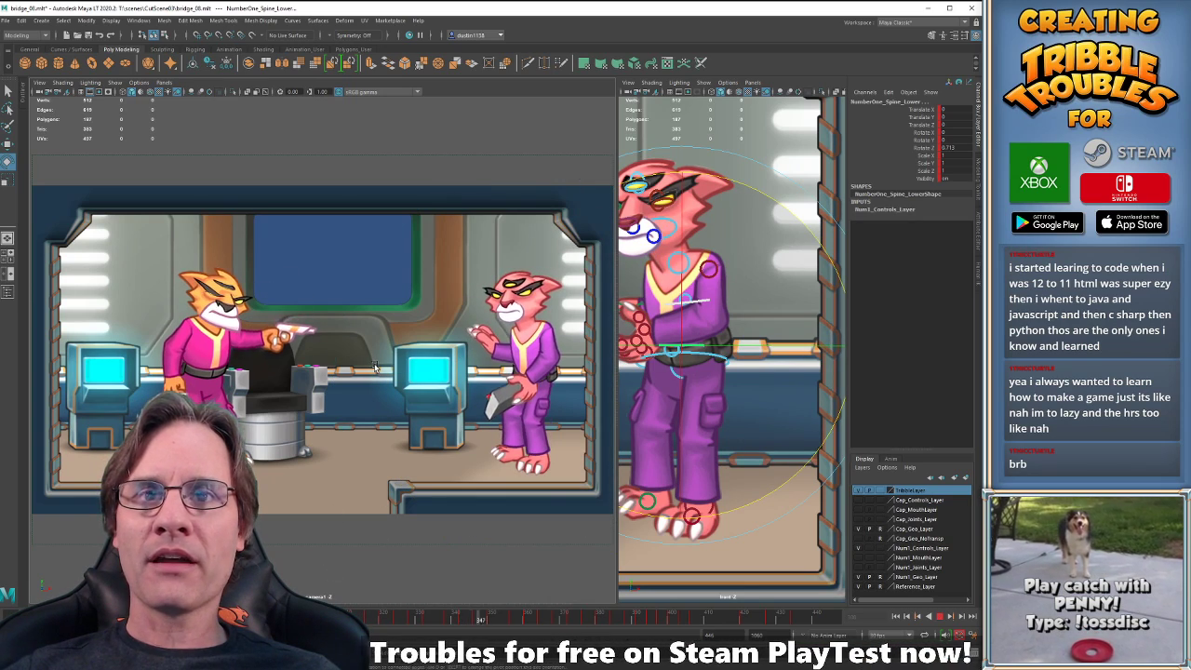
{"action": "key", "text": "alt+v"}
{"action": "key", "text": "alt+v"}
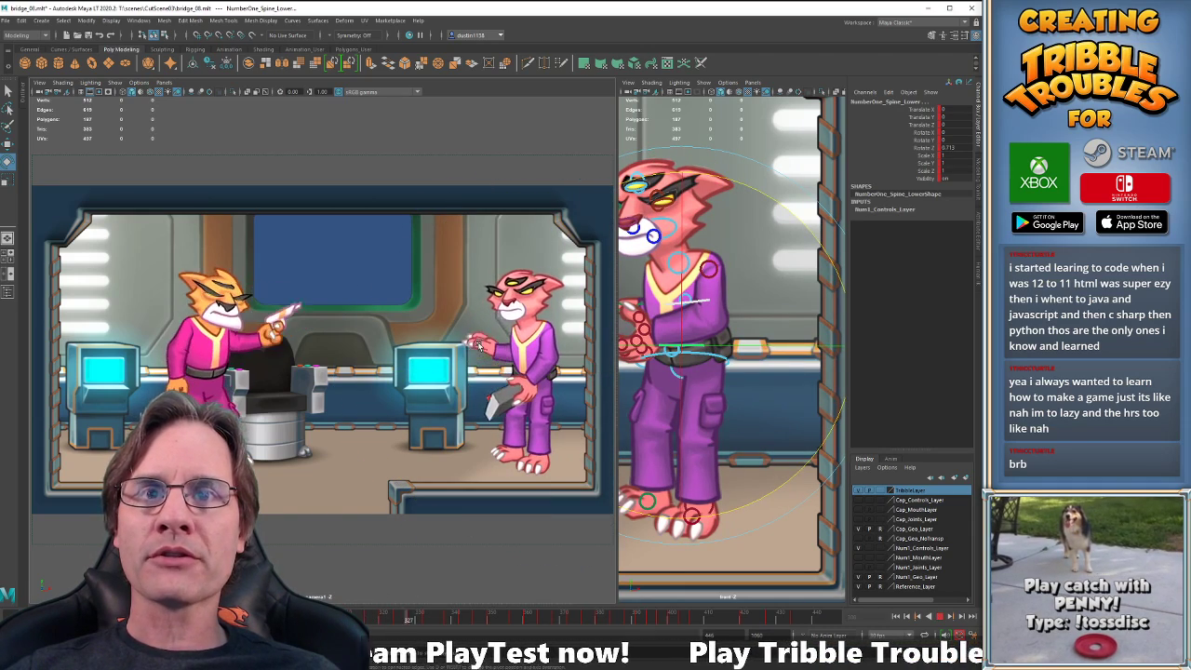
{"action": "key", "text": "alt+v"}
{"action": "left_click_drag", "start_coordinate": [186, 617], "coordinate": [307, 617]}
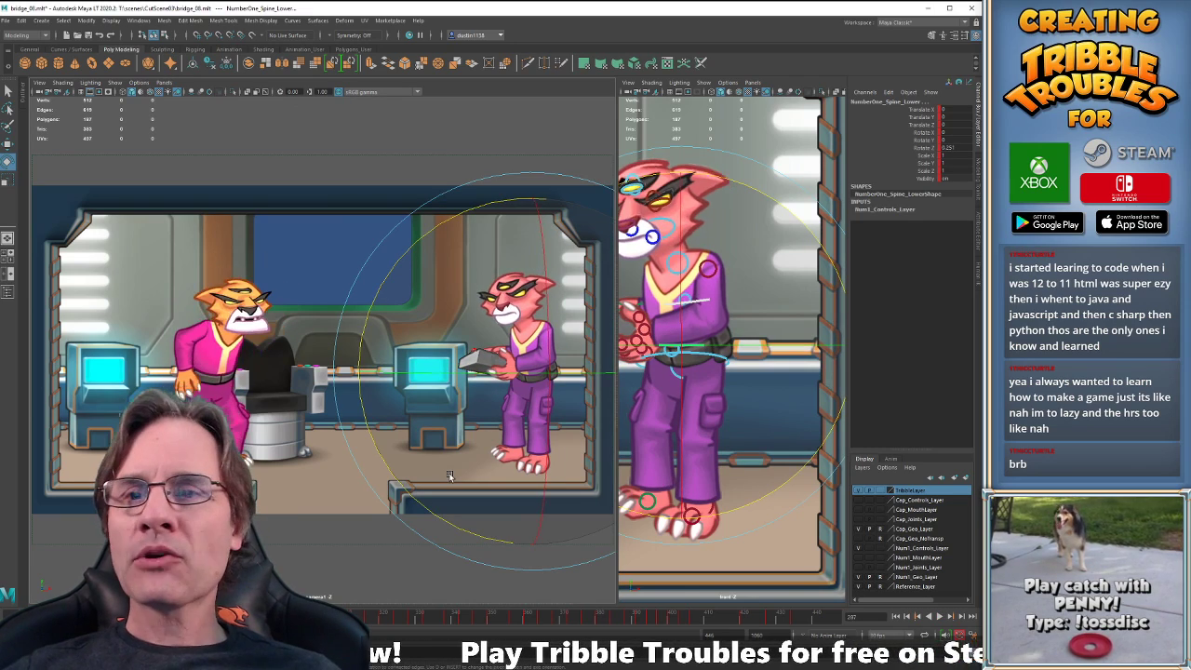
{"action": "key", "text": "alt+v"}
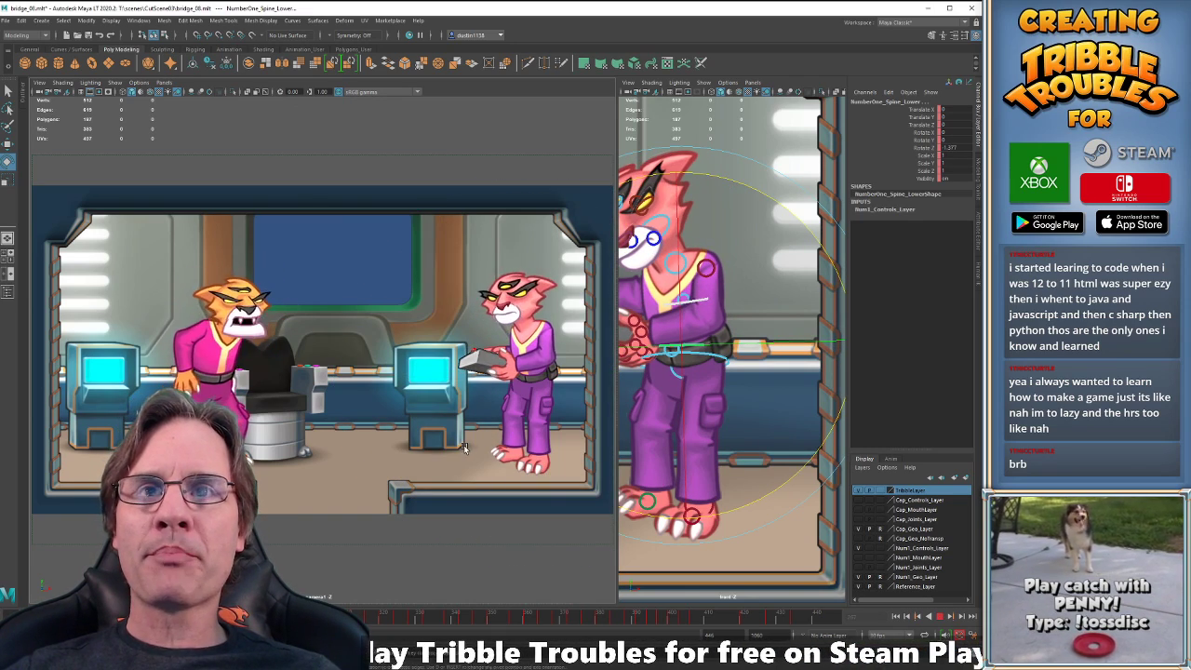
{"action": "key", "text": "alt+v"}
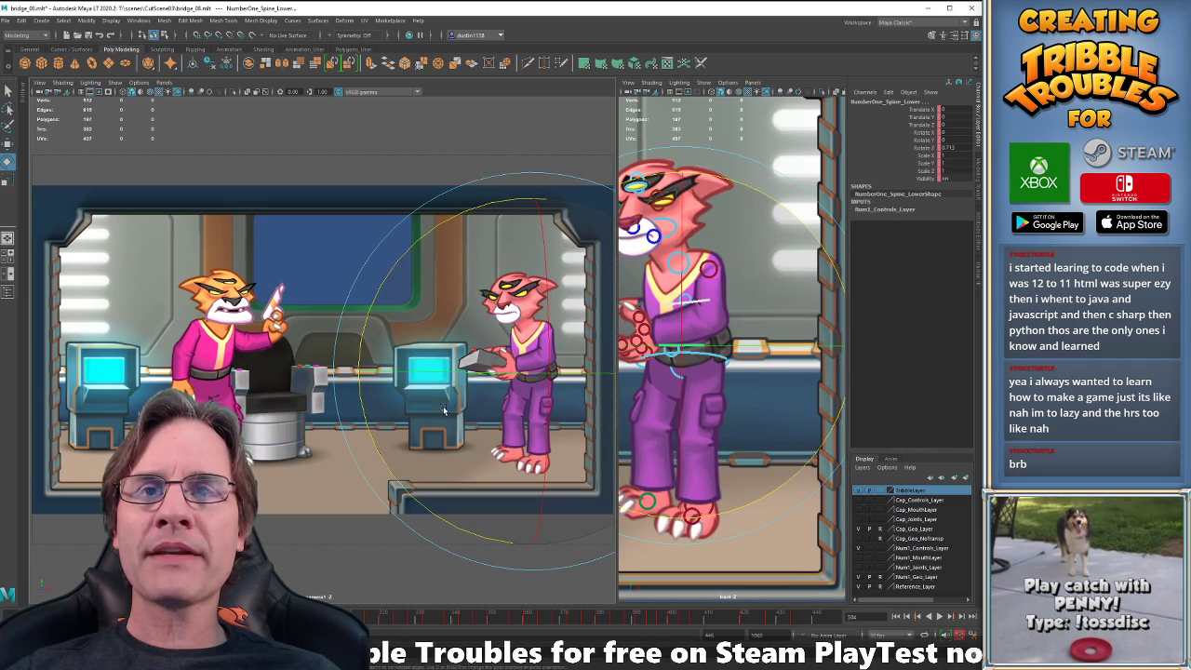
Step back through the lower spine keys to frame 277 and activate the Move tool on the lower spine control.
{"action": "key", "text": "comma"}
{"action": "key", "text": "comma"}
{"action": "key", "text": "comma"}
{"action": "key", "text": "comma"}
{"action": "key", "text": "comma"}
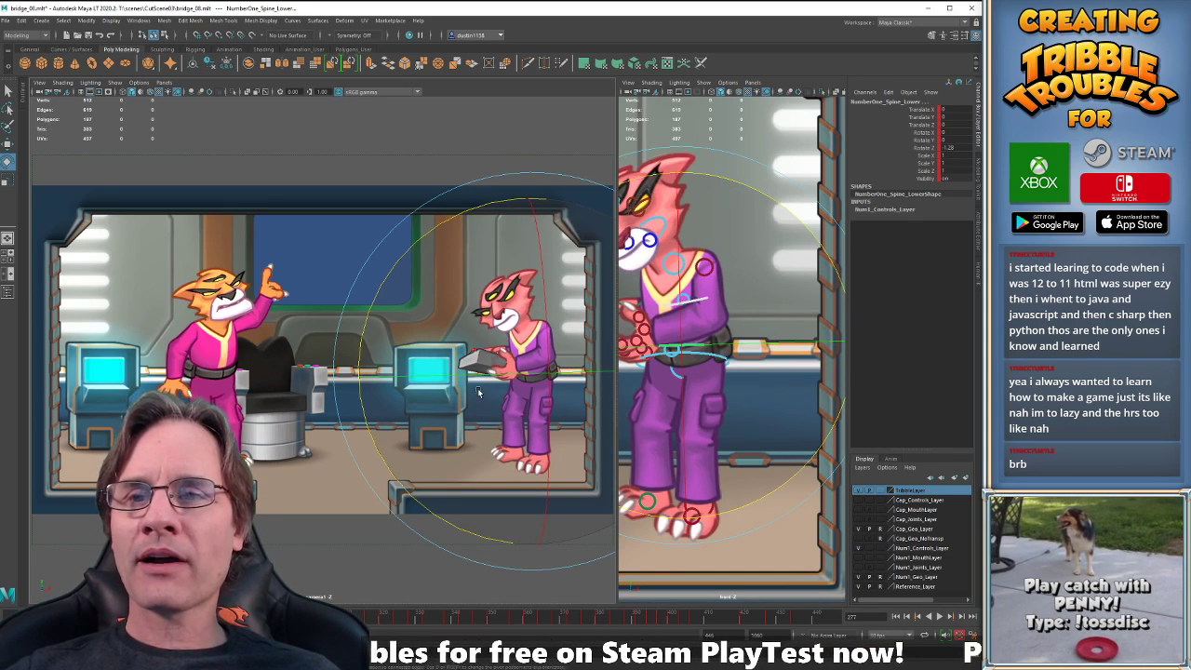
{"action": "key", "text": "w"}
{"action": "middle_click", "coordinate": [750, 351]}
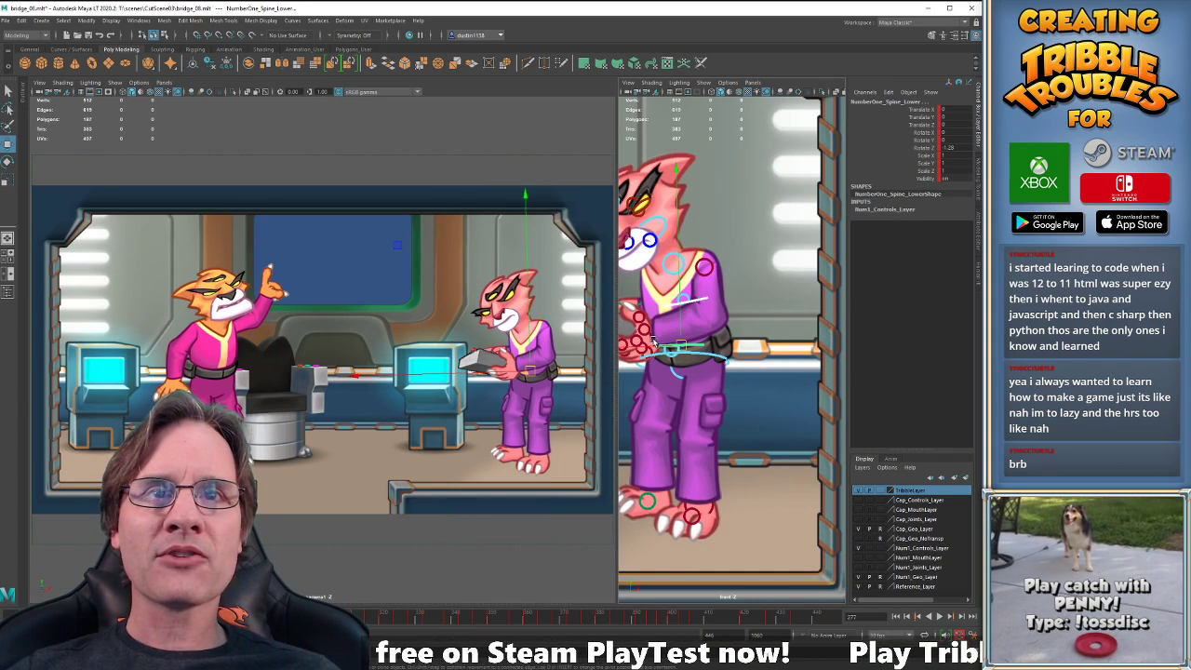
Examine the pink character's right hand, neck, head and upper spine controls across the keyframes following frame 277.
{"action": "left_click", "coordinate": [655, 340]}
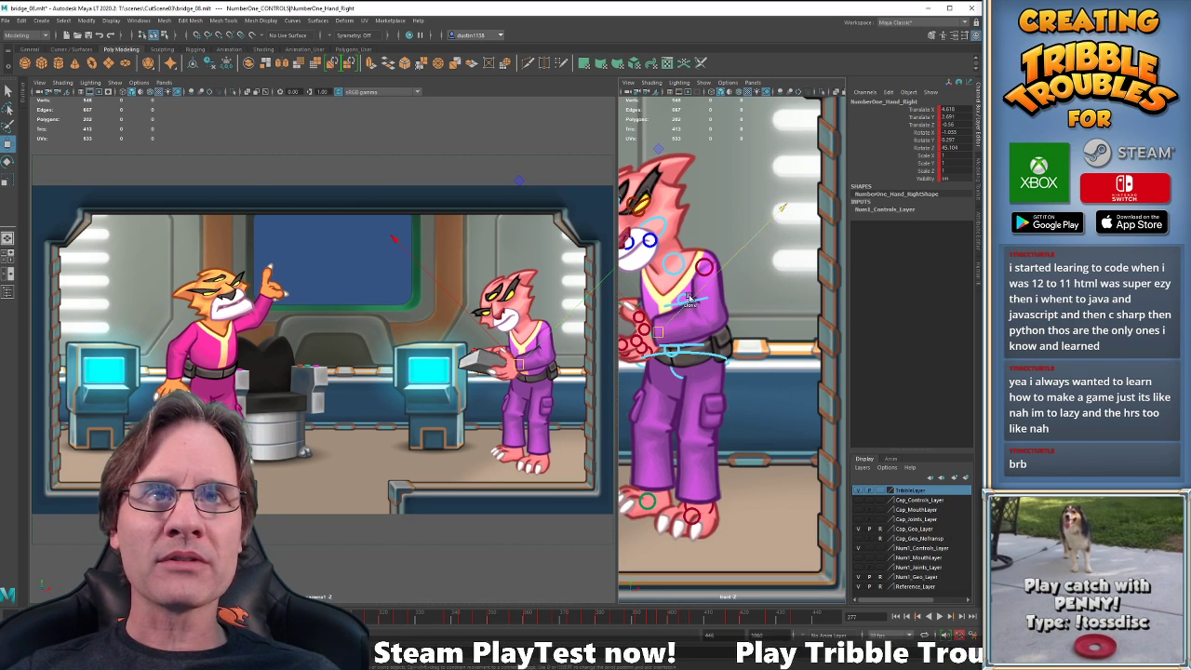
{"action": "left_click", "coordinate": [667, 258]}
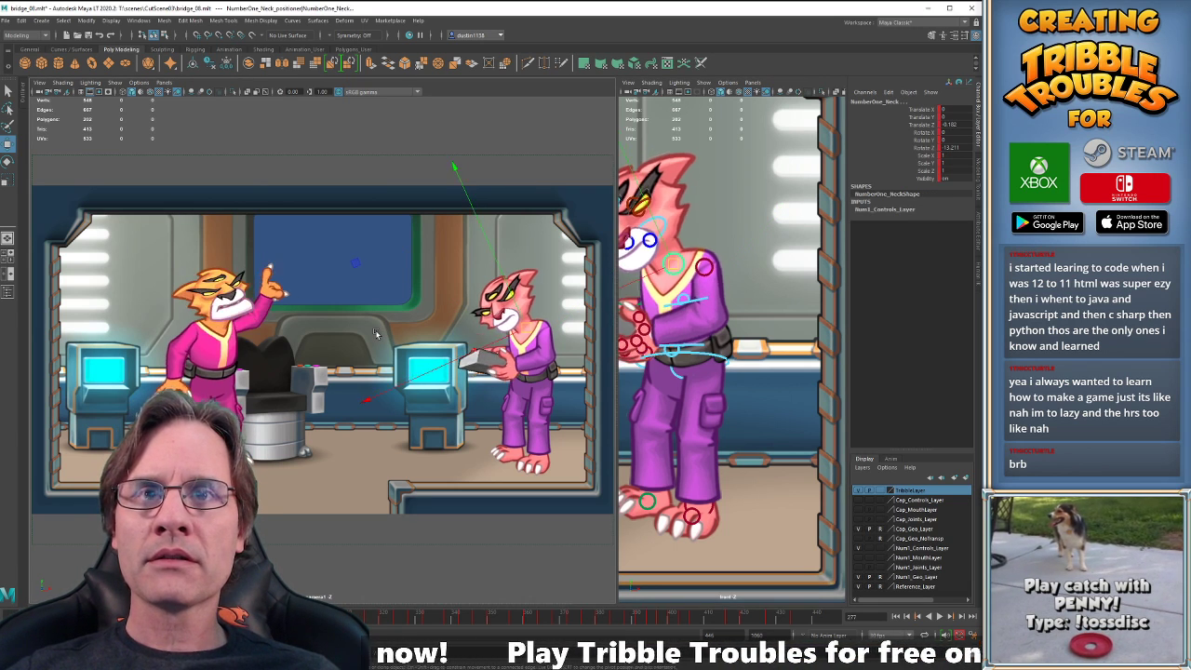
{"action": "key", "text": "period"}
{"action": "key", "text": "period"}
{"action": "key", "text": "period"}
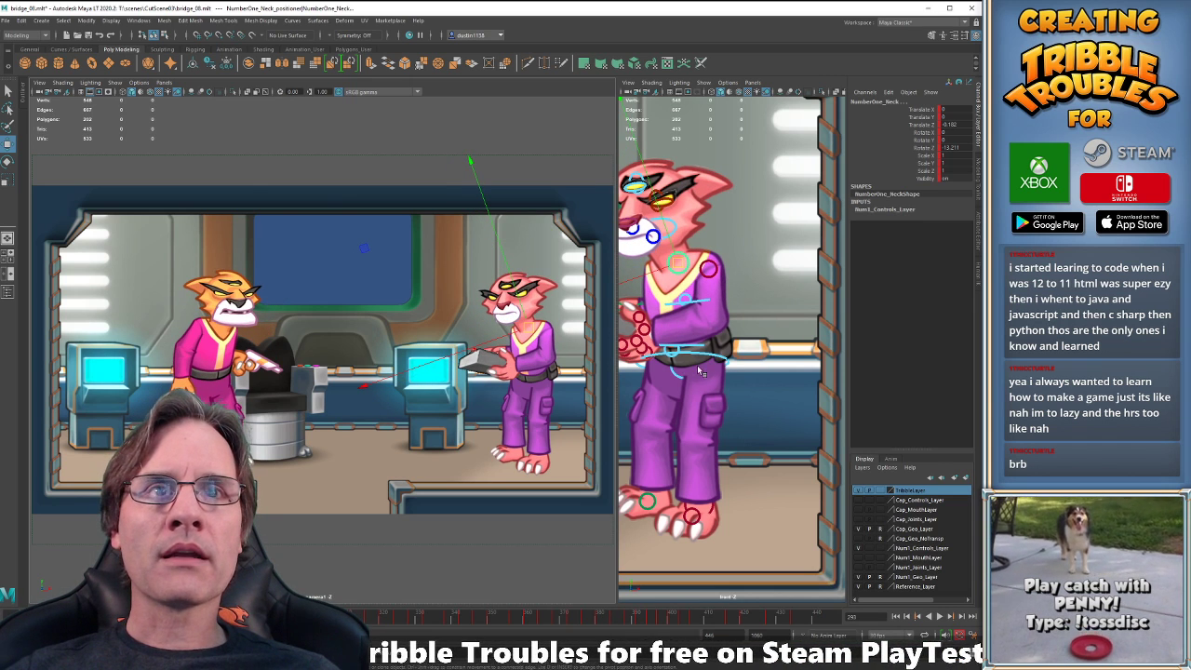
{"action": "left_click", "coordinate": [677, 226]}
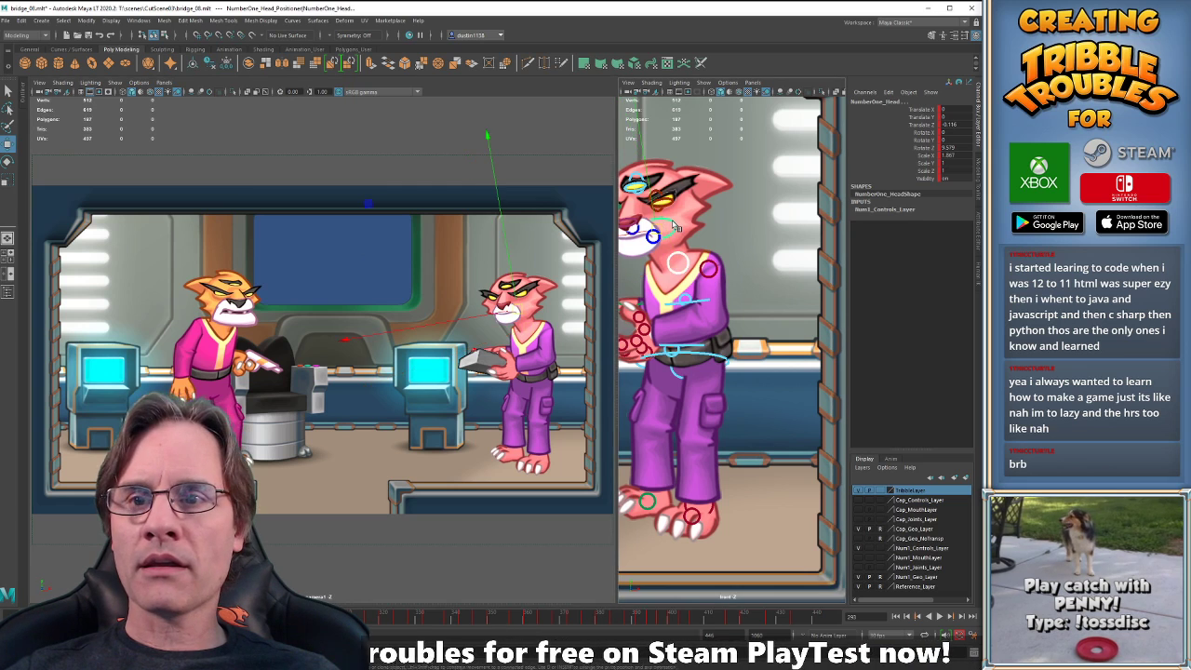
{"action": "left_click", "coordinate": [678, 265]}
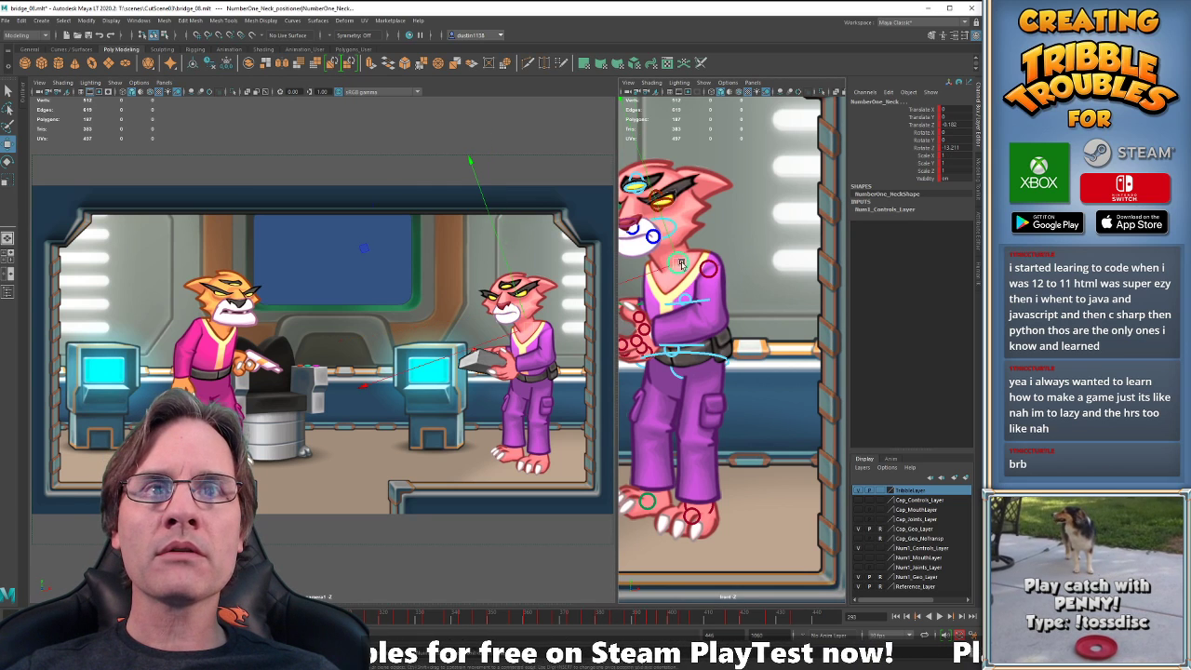
{"action": "left_click", "coordinate": [703, 304]}
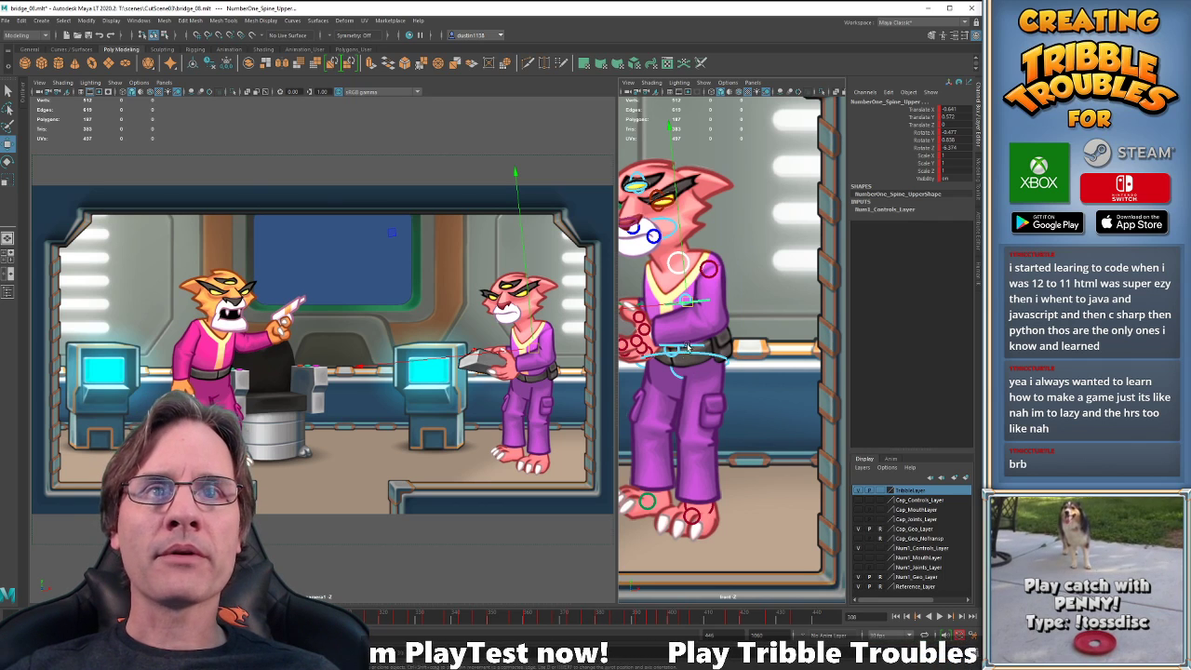
Select the NumberOne right hand control and show the camera view full size with its film gate turned off.
{"action": "left_click", "coordinate": [653, 339]}
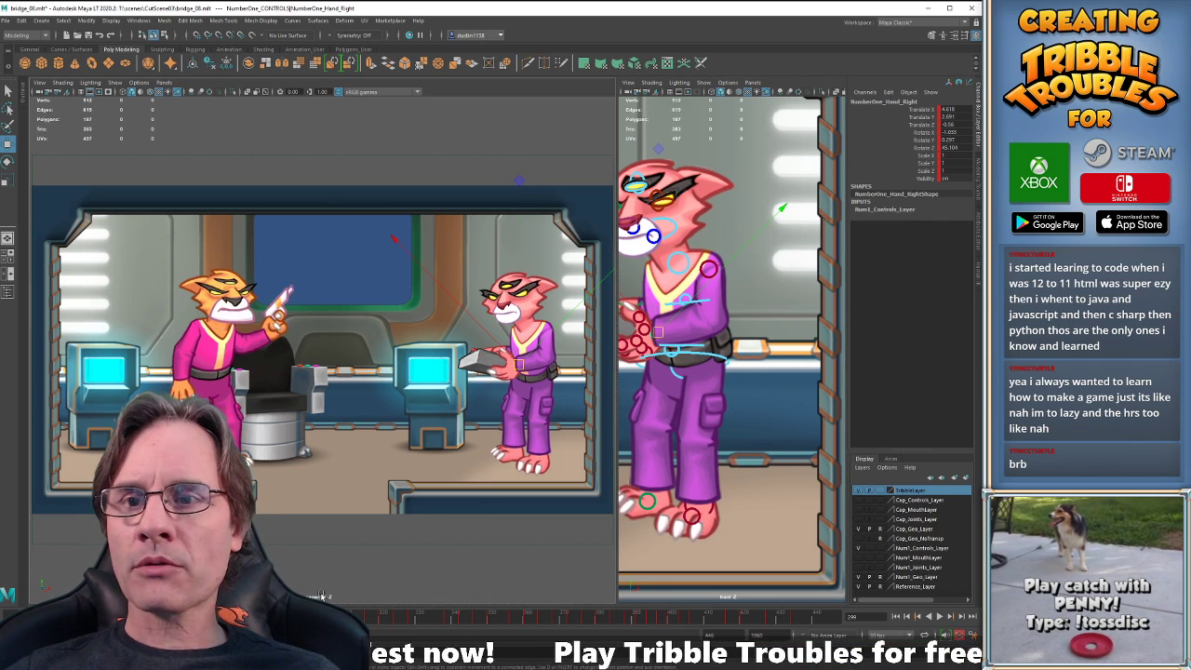
{"action": "key", "text": "space"}
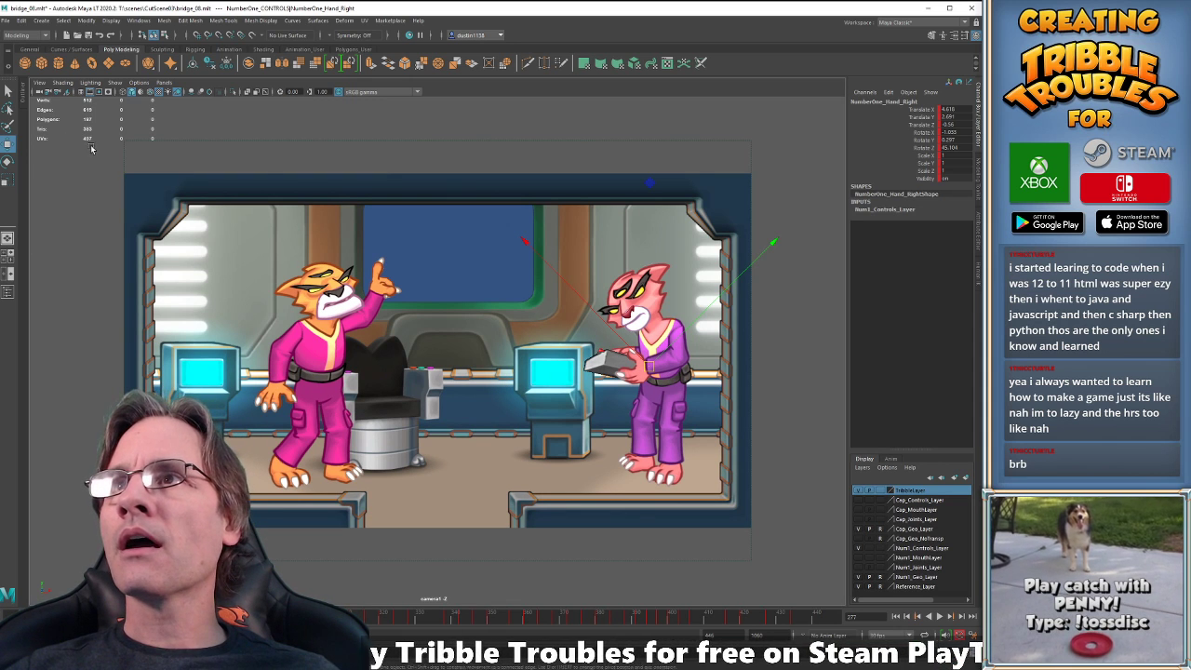
{"action": "left_click", "coordinate": [8, 21]}
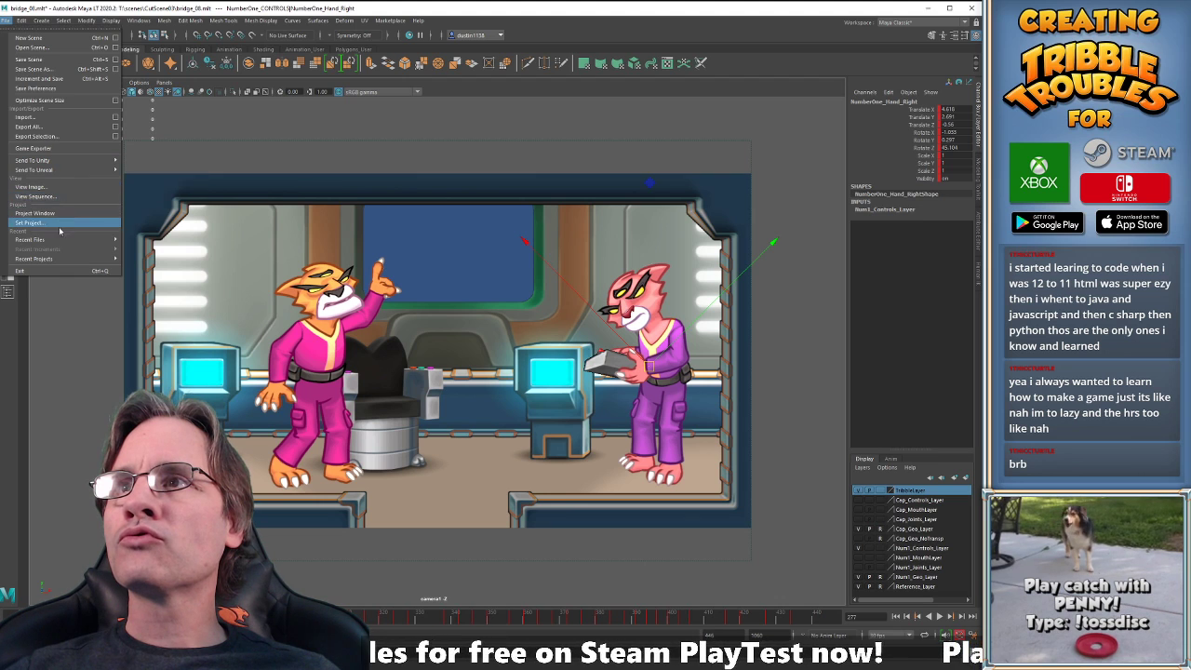
{"action": "left_click", "coordinate": [173, 6]}
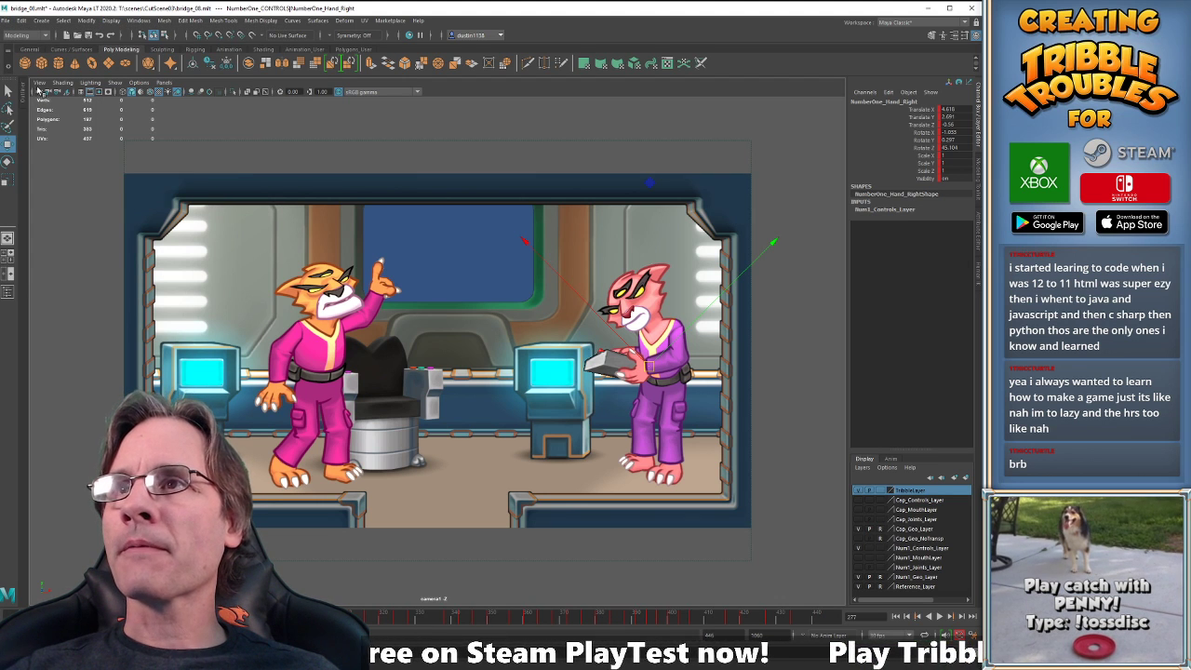
{"action": "left_click", "coordinate": [43, 83]}
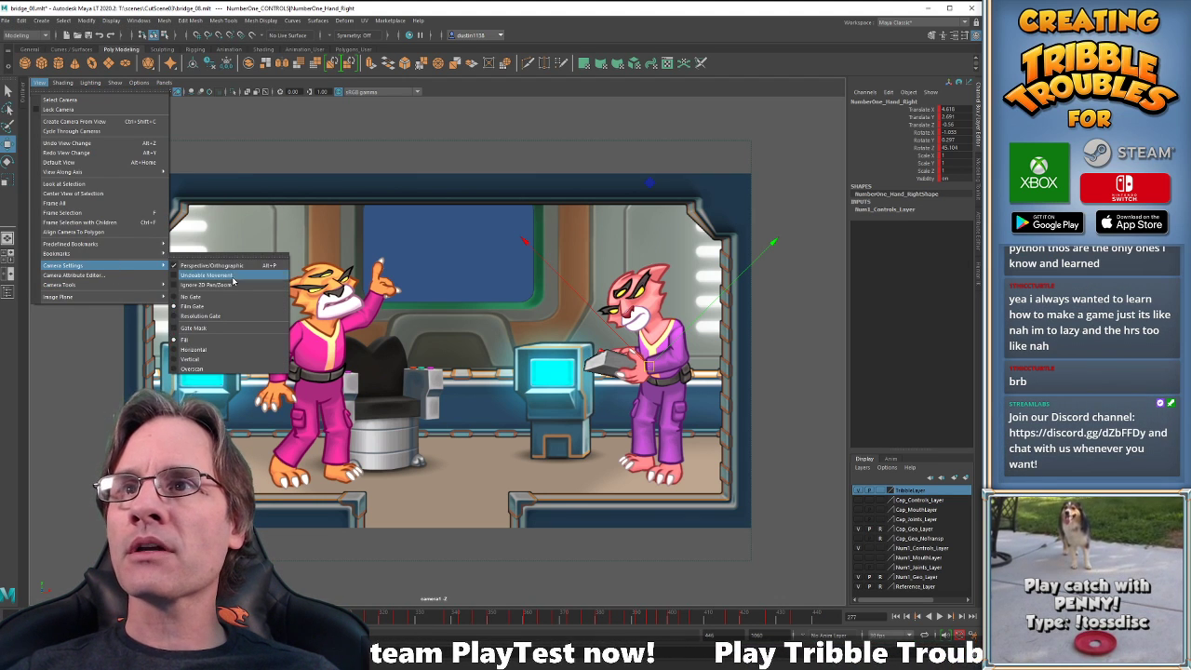
{"action": "left_click", "coordinate": [223, 302]}
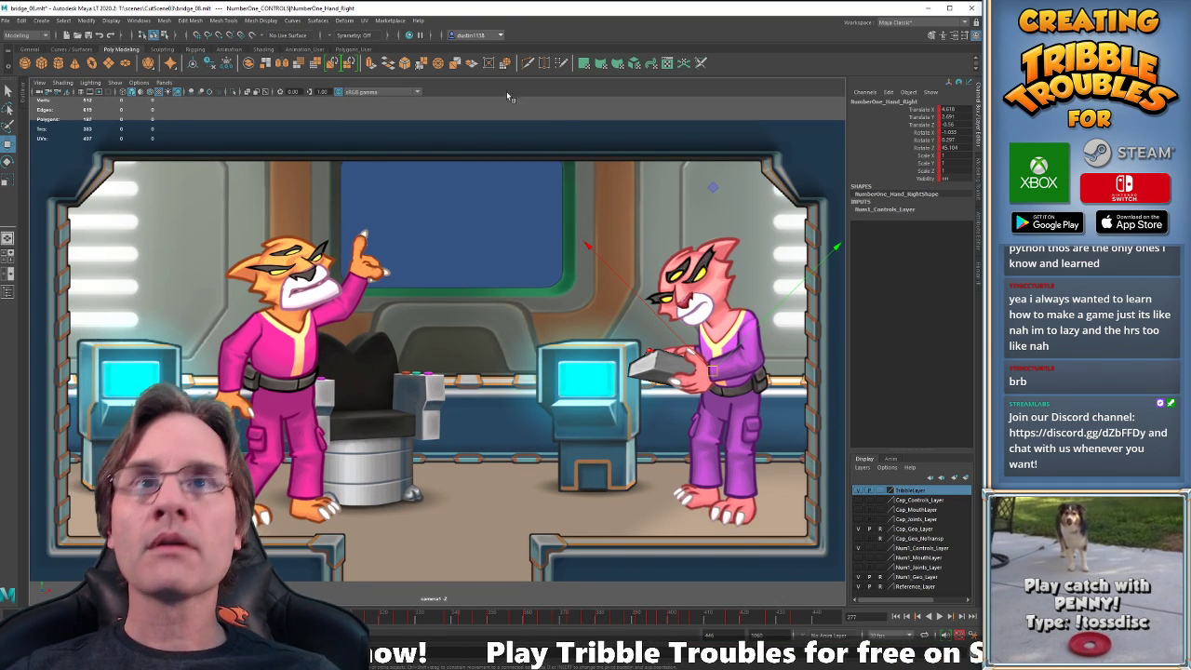
Compare the poses at frames 277 and 282, and lower NumberOne's right hand at frame 282 to Translate Y 2.506.
{"action": "key", "text": "comma"}
{"action": "key", "text": "period"}
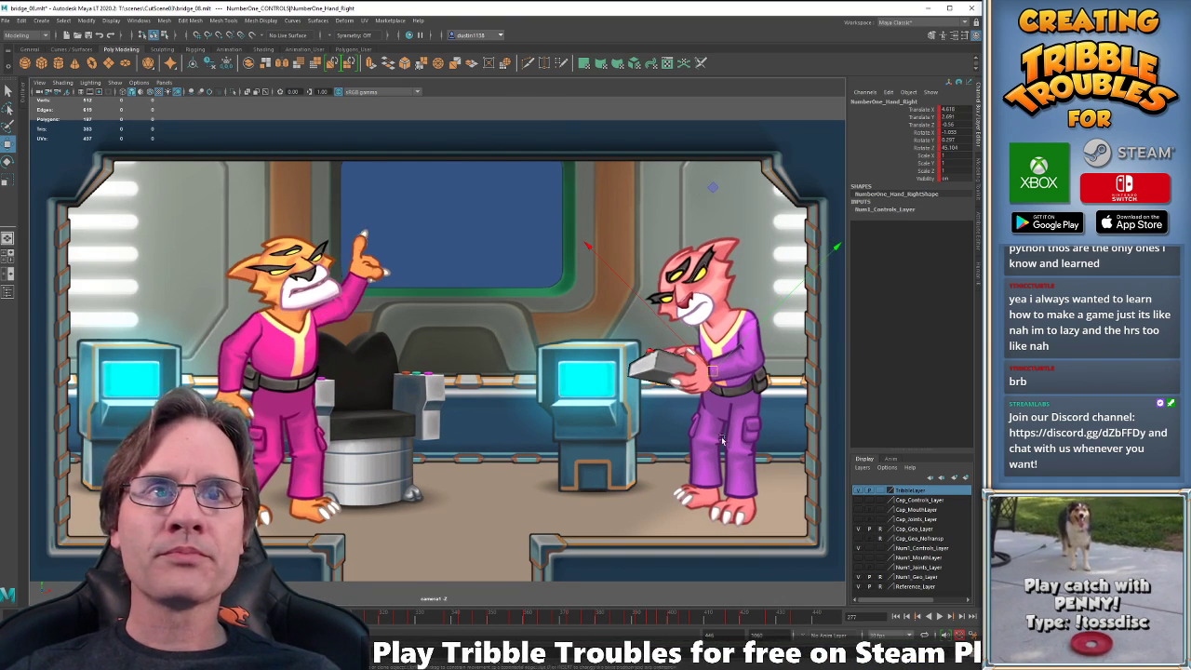
{"action": "key", "text": "comma"}
{"action": "key", "text": "comma"}
{"action": "key", "text": "comma"}
{"action": "key", "text": "comma"}
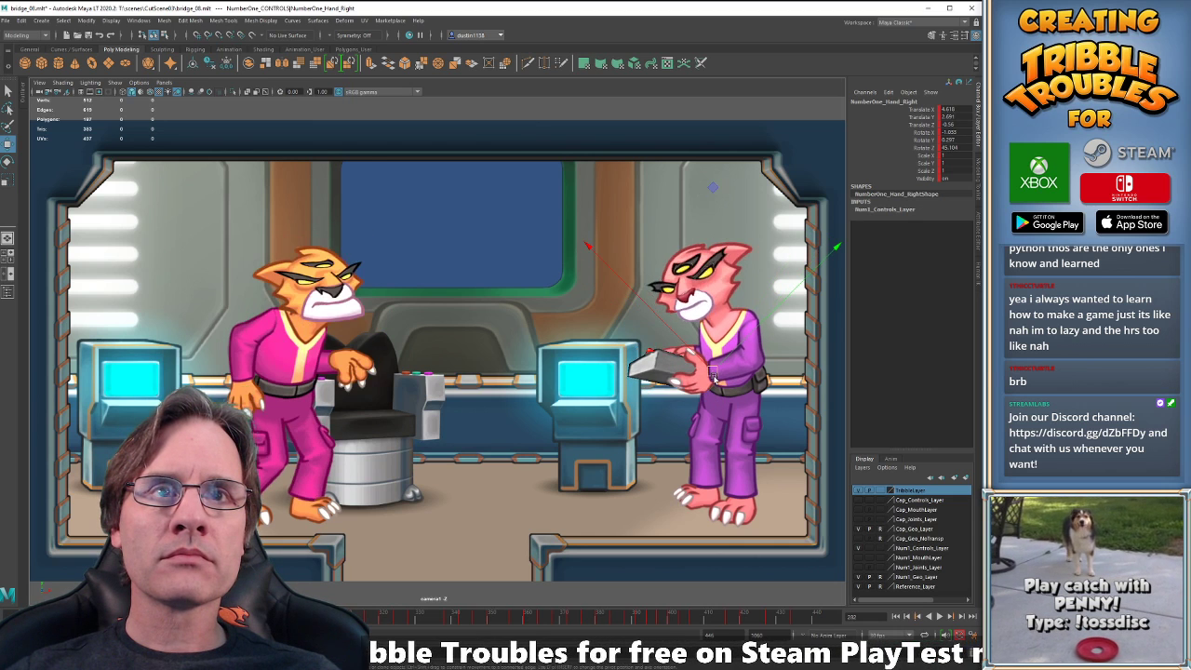
{"action": "key", "text": "comma"}
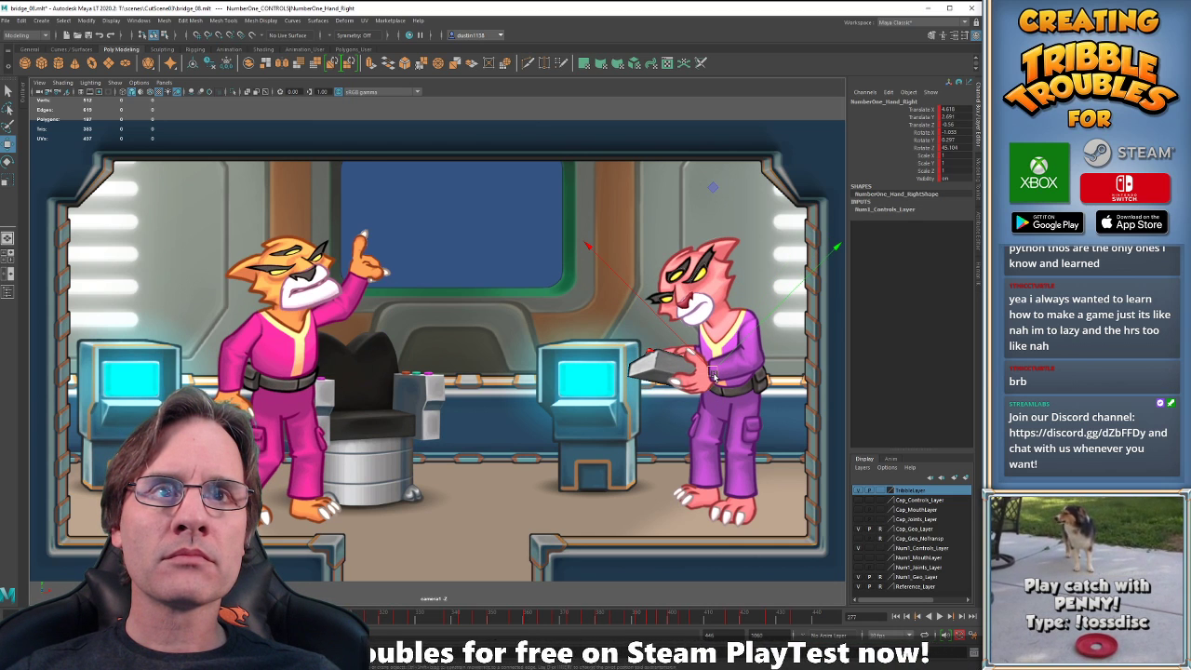
{"action": "key", "text": "comma"}
{"action": "key", "text": "comma"}
{"action": "key", "text": "comma"}
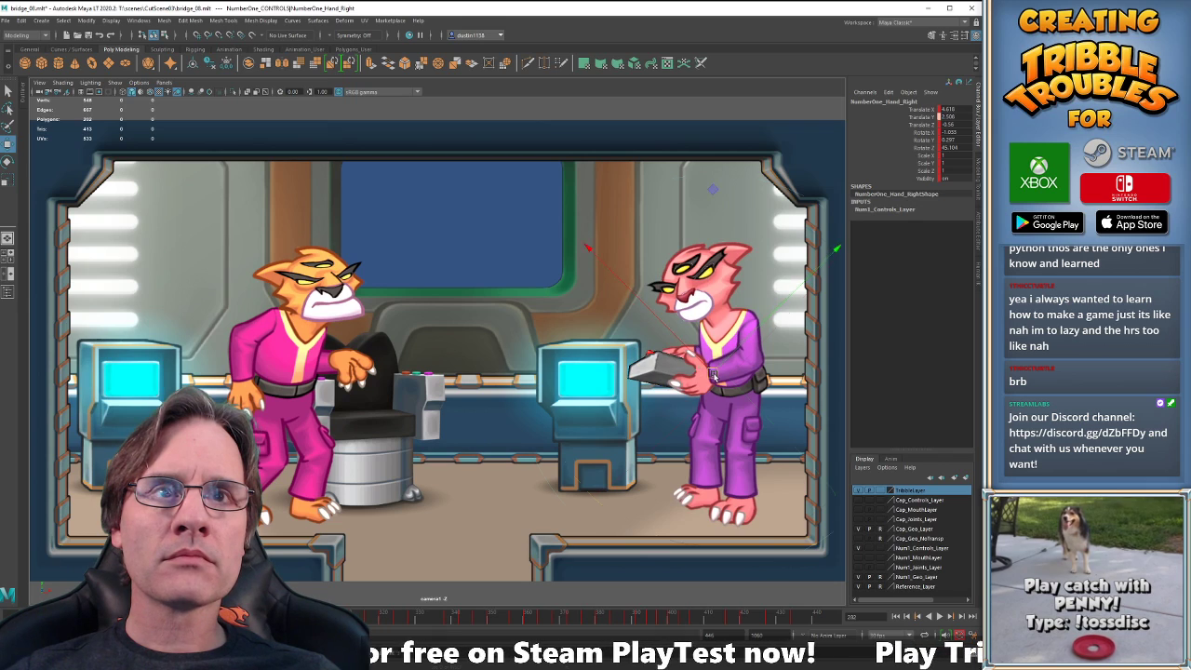
Rotate NumberOne's right hand slightly at frame 282 so it follows the arm and the held device.
{"action": "key", "text": "e"}
{"action": "key", "text": "period"}
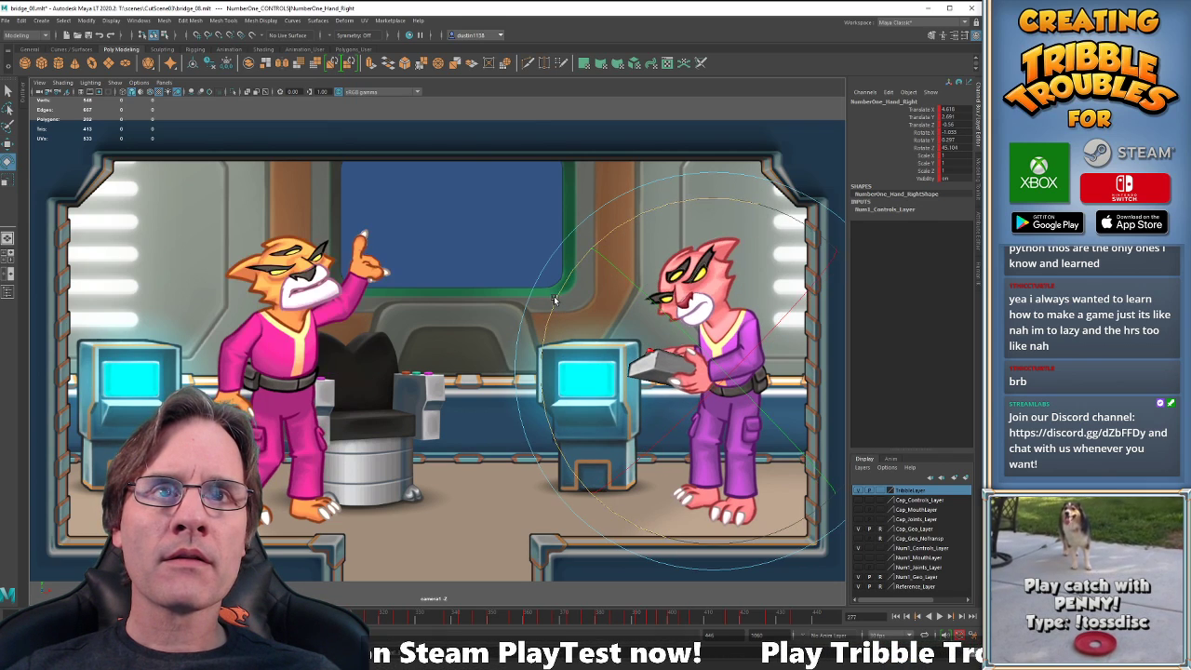
{"action": "key", "text": "comma"}
{"action": "key", "text": "period"}
{"action": "key", "text": "period"}
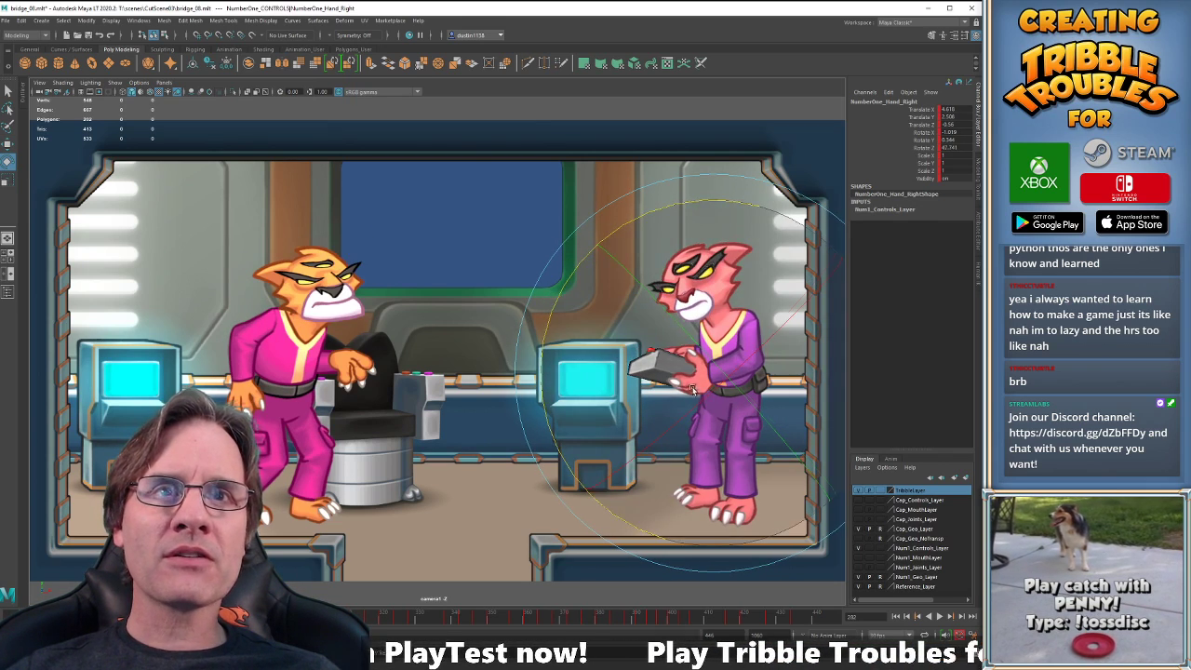
Flip between frames 277 and 282 to examine how the right hand moves against the held device.
{"action": "key", "text": "comma"}
{"action": "key", "text": "comma"}
{"action": "key", "text": "comma"}
{"action": "key", "text": "period"}
{"action": "key", "text": "period"}
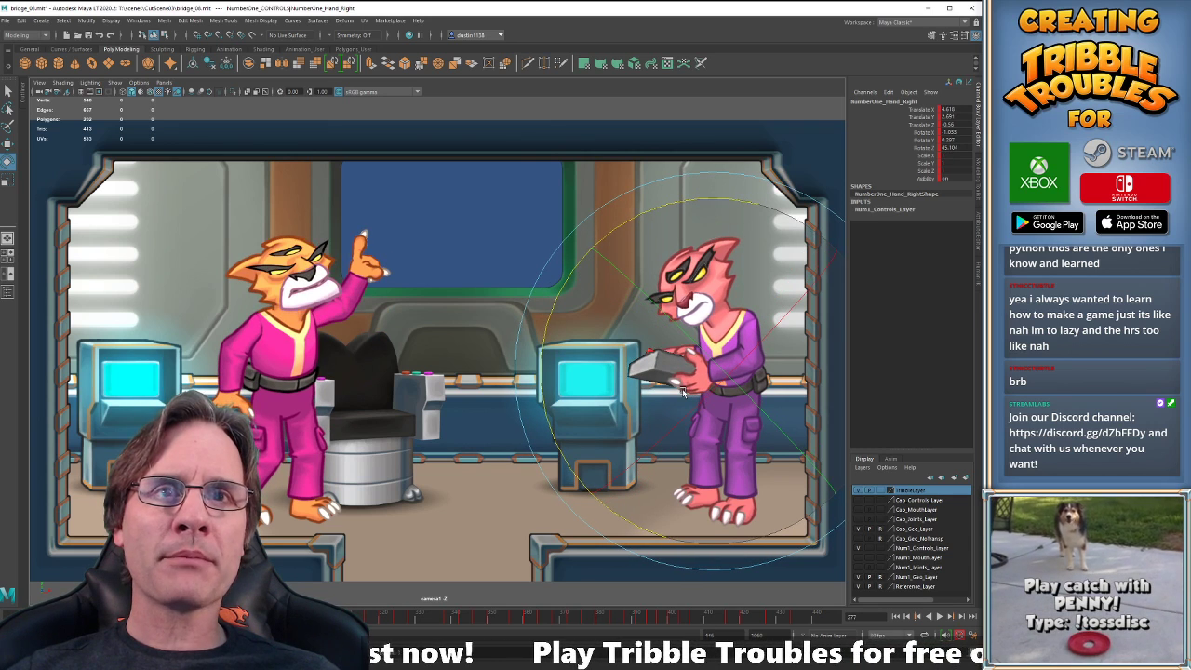
{"action": "key", "text": "comma"}
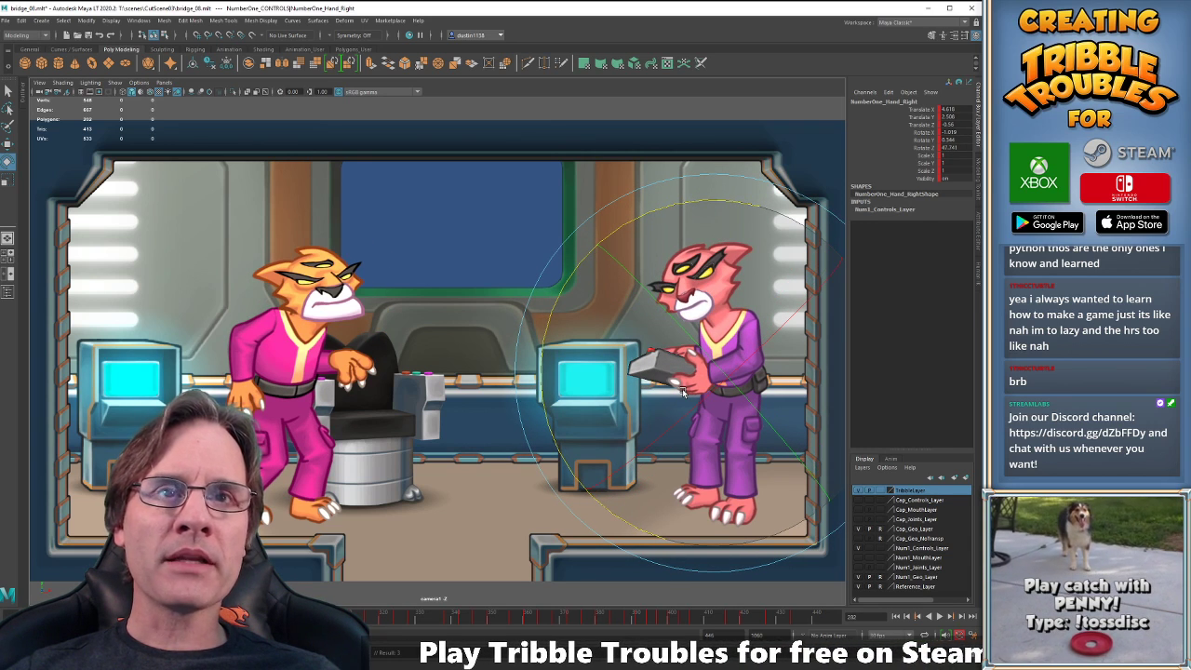
{"action": "key", "text": "period"}
{"action": "key", "text": "comma"}
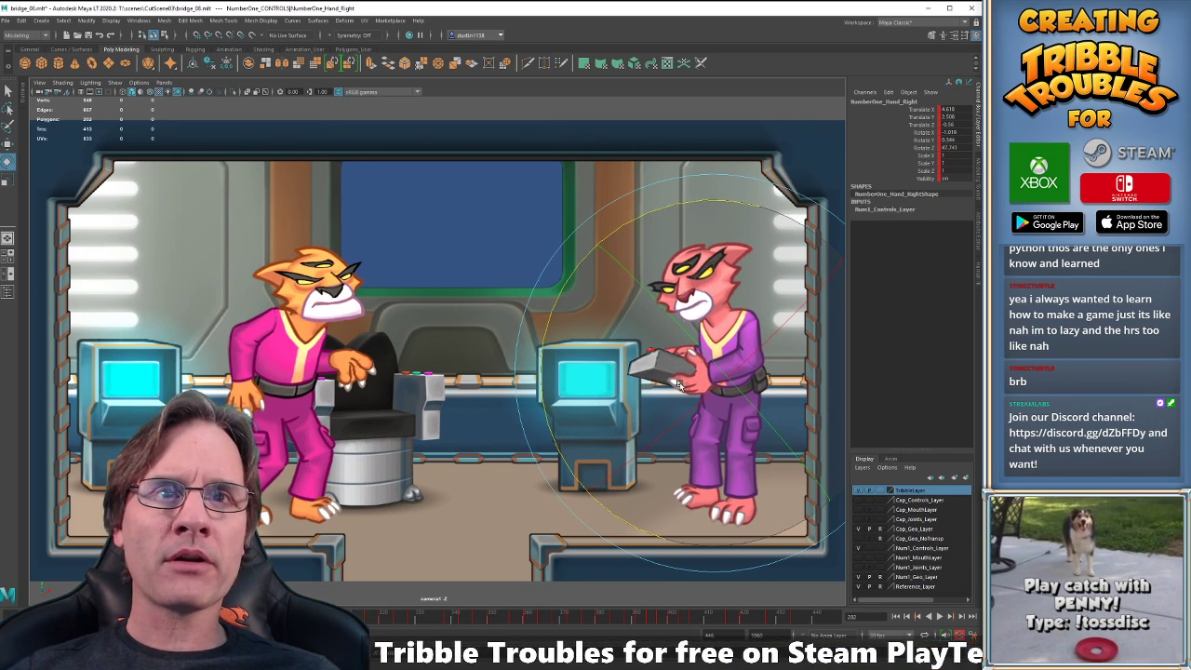
At the keyframe following frame 282, move NumberOne's right hand to Translate Y 2.052 and rotate it to fit the device.
{"action": "key", "text": "alt+v"}
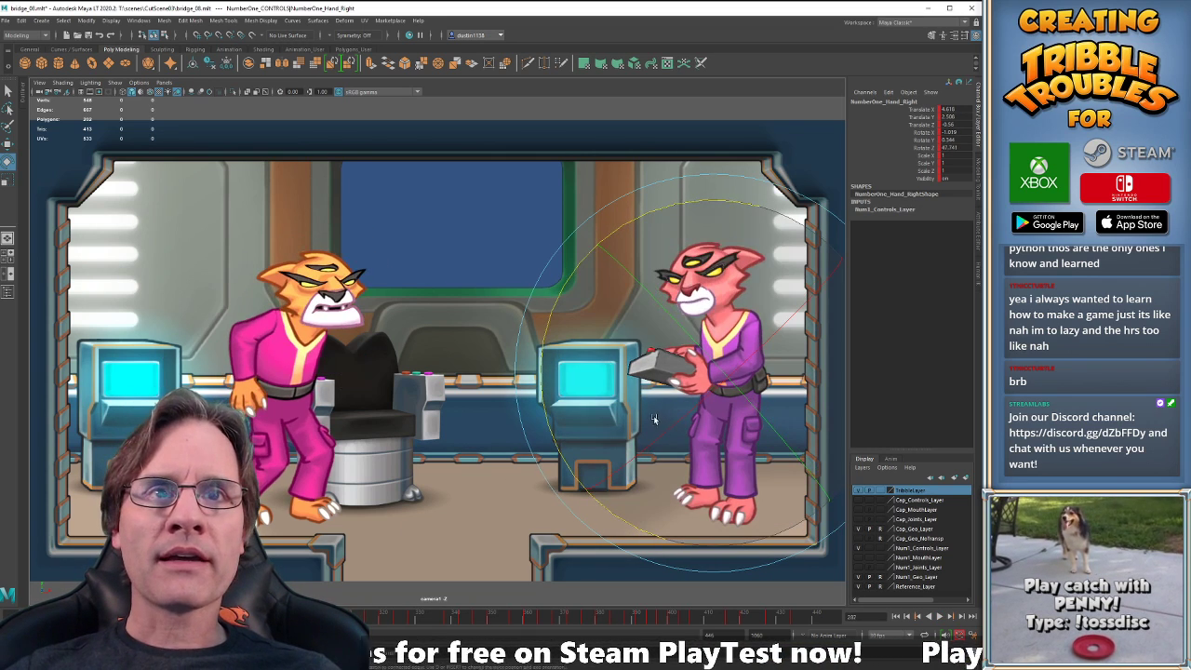
{"action": "key", "text": "w"}
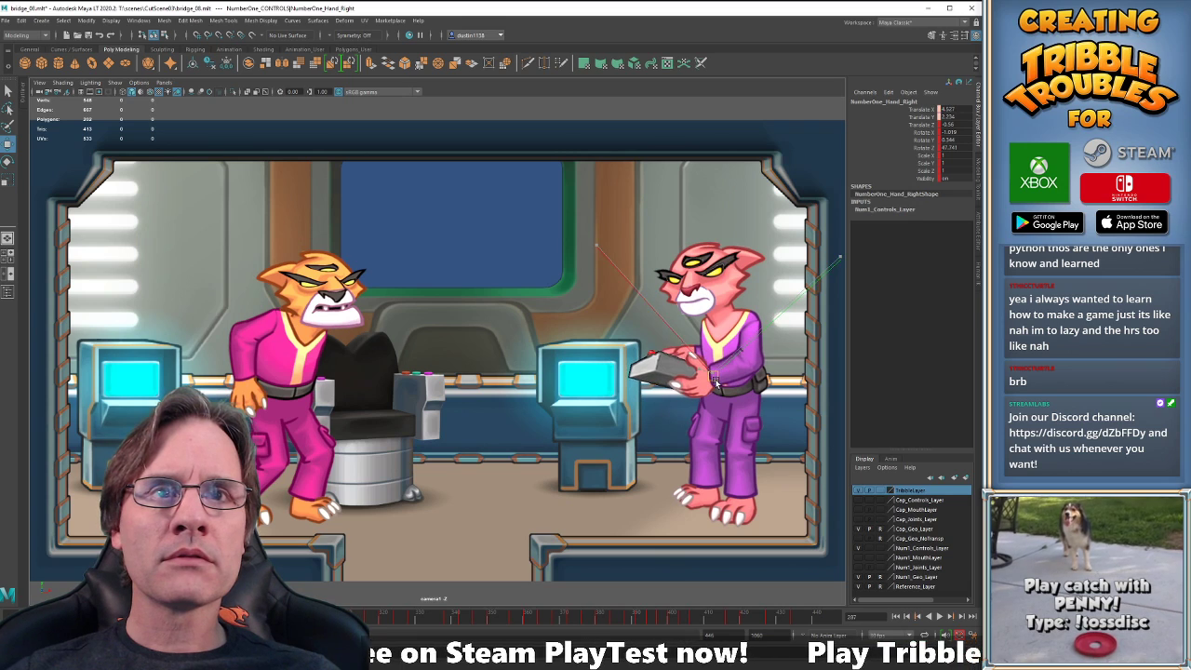
{"action": "key", "text": "e"}
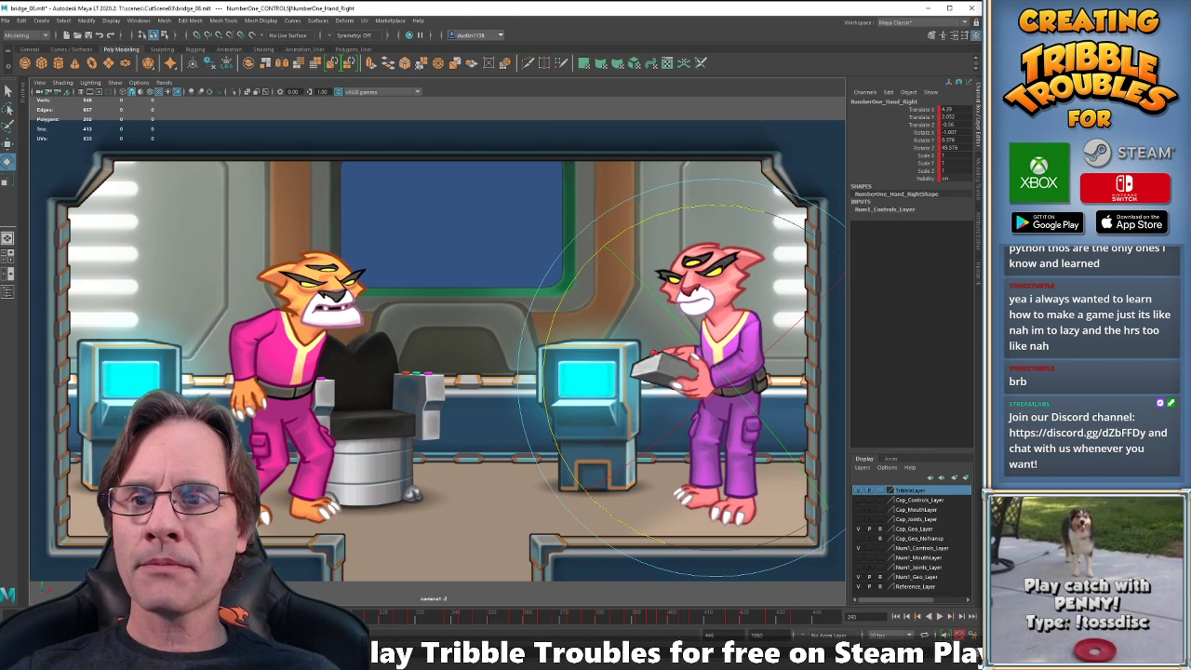
At the keyframe with the lowered gun, move NumberOne's right hand to Translate Y 1.915 and adjust its rotation.
{"action": "key", "text": "w"}
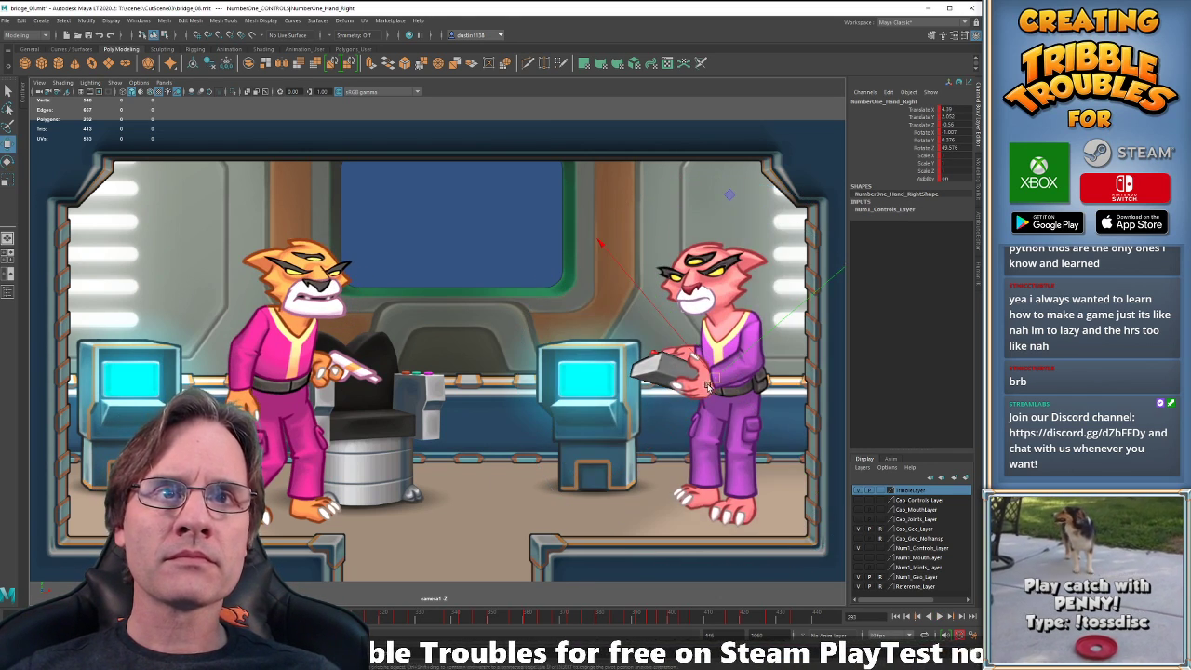
{"action": "key", "text": "e"}
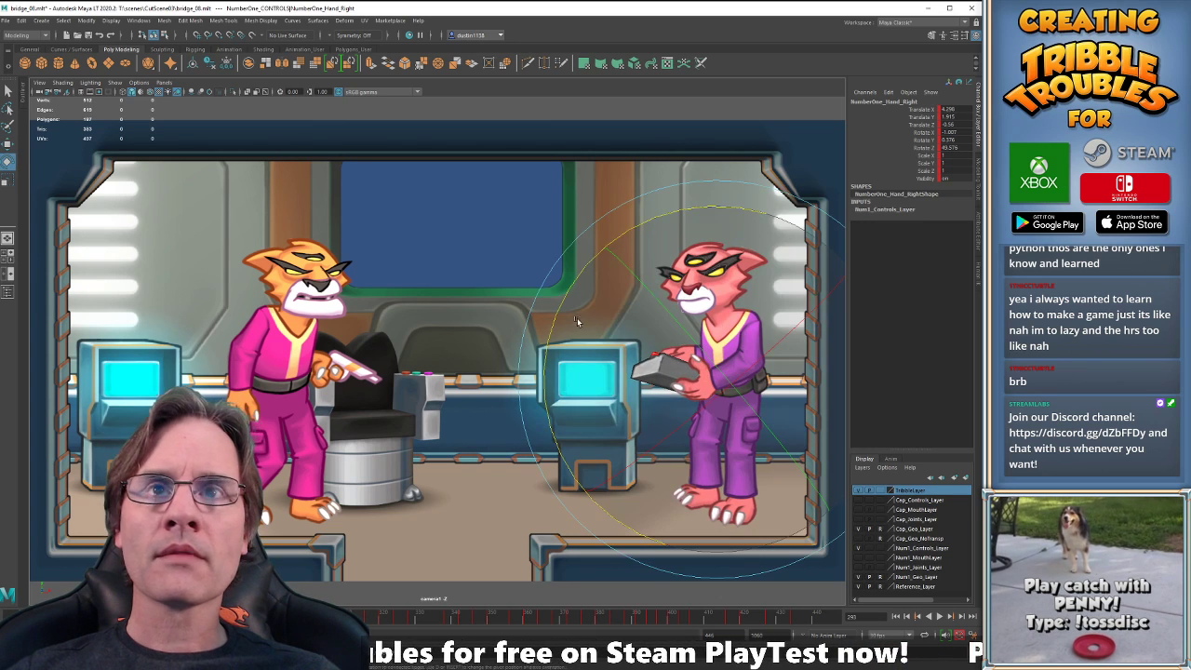
{"action": "left_click_drag", "start_coordinate": [557, 305], "coordinate": [558, 301]}
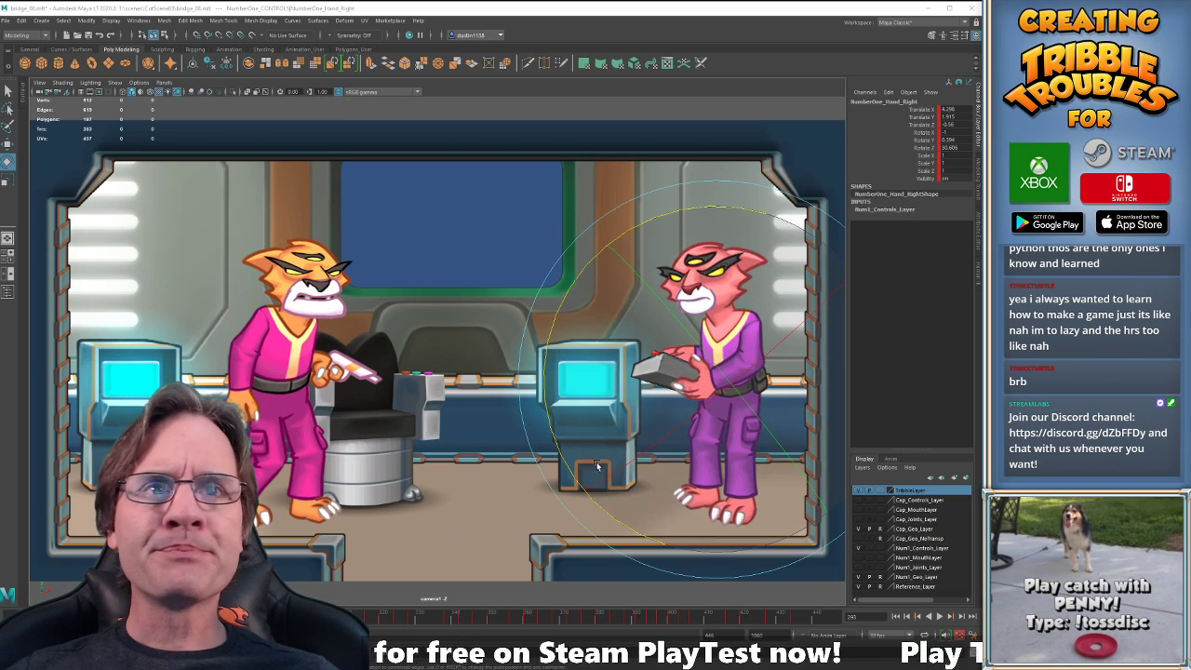
Step back and forth through the neighbouring keyframes to examine the adjusted right hand poses.
{"action": "left_click", "coordinate": [587, 8]}
{"action": "key", "text": "comma"}
{"action": "key", "text": "period"}
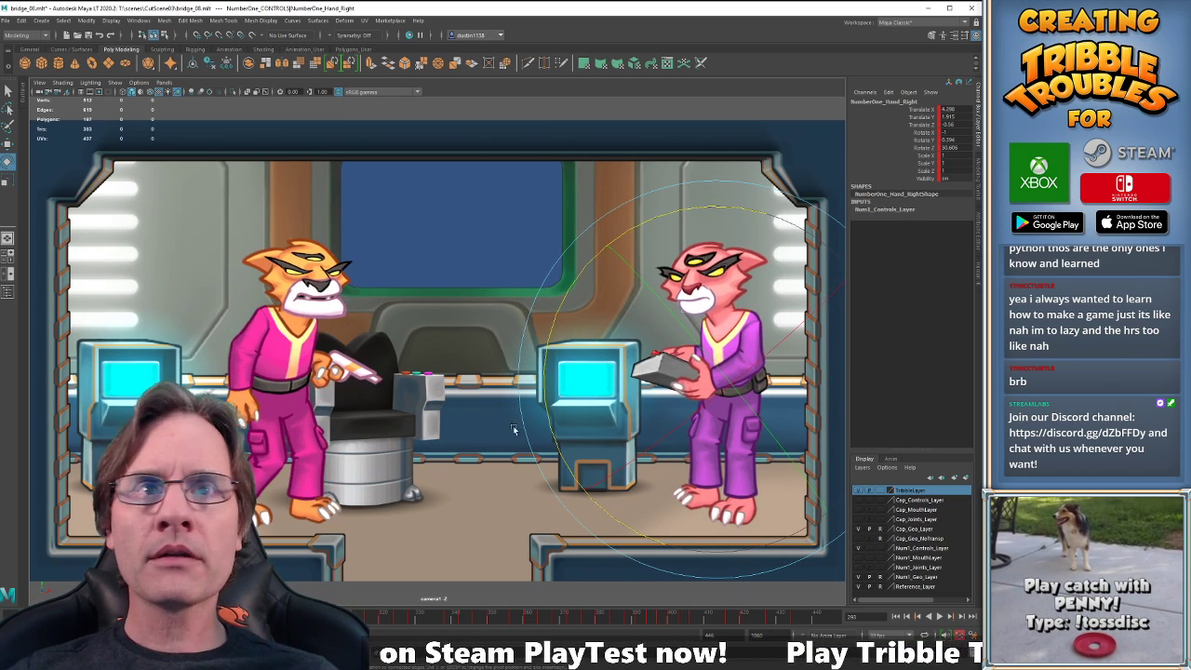
{"action": "key", "text": "period"}
{"action": "key", "text": "comma"}
{"action": "key", "text": "comma"}
{"action": "key", "text": "period"}
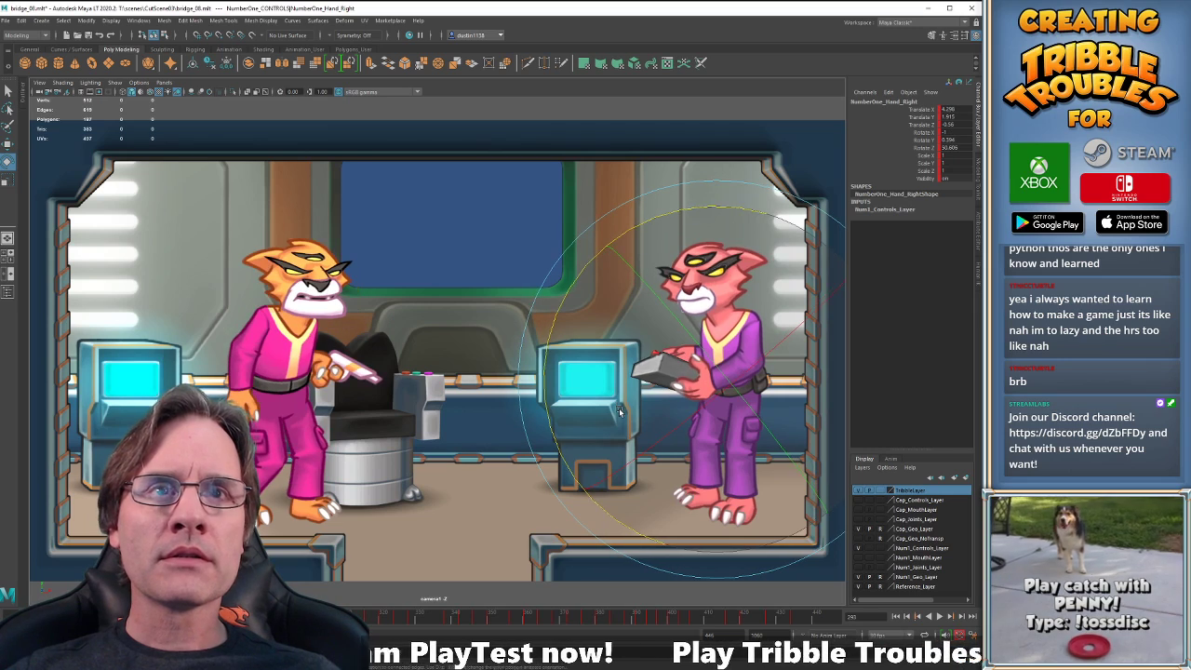
{"action": "key", "text": "period"}
{"action": "key", "text": "comma"}
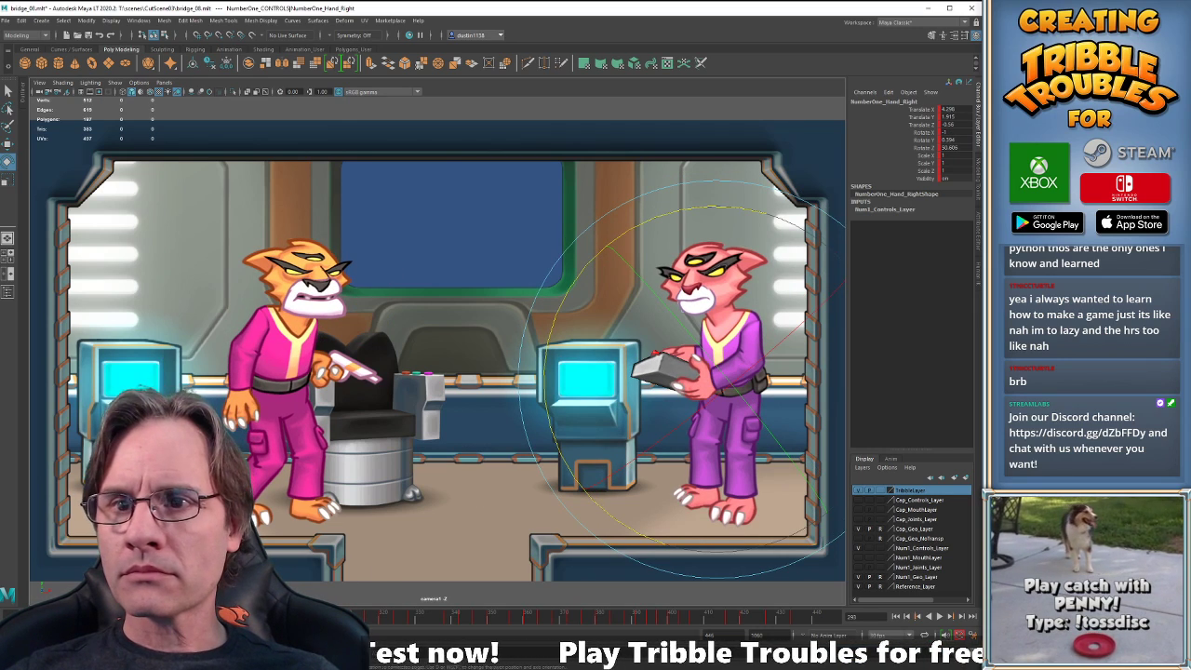
{"action": "key", "text": "period"}
{"action": "key", "text": "period"}
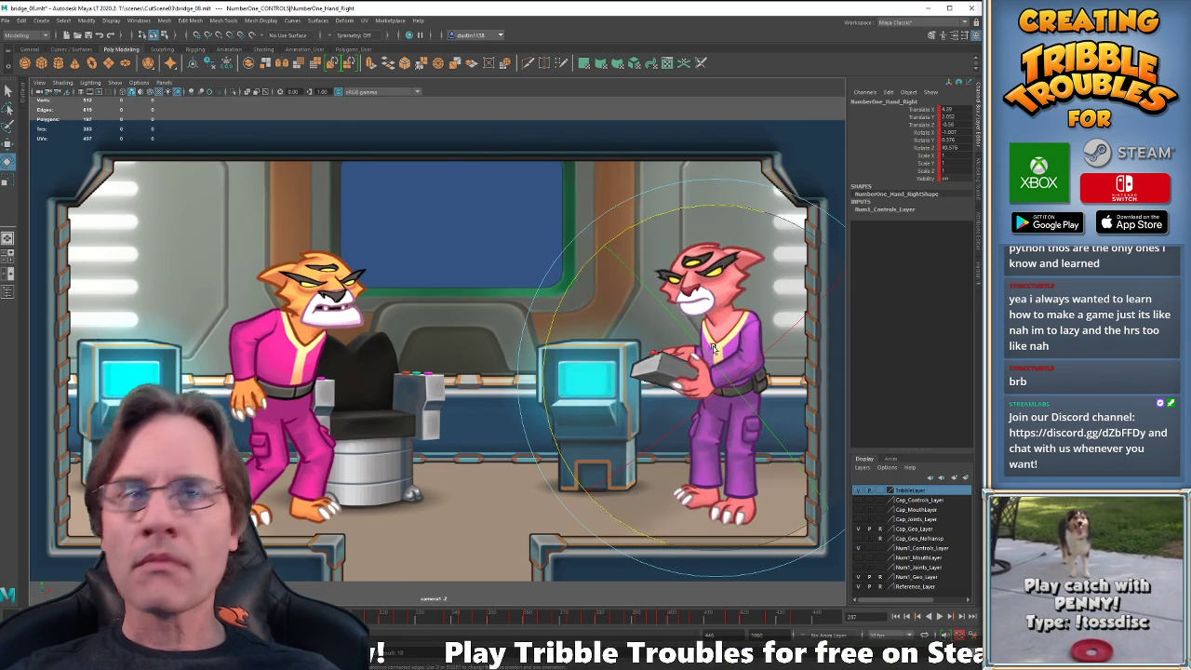
At the keyframe with the raised gun, move NumberOne's right hand to Translate Y 1.778 and rotate it slightly.
{"action": "key", "text": "comma"}
{"action": "key", "text": "comma"}
{"action": "key", "text": "w"}
{"action": "key", "text": "period"}
{"action": "left_click_drag", "start_coordinate": [716, 383], "coordinate": [657, 357]}
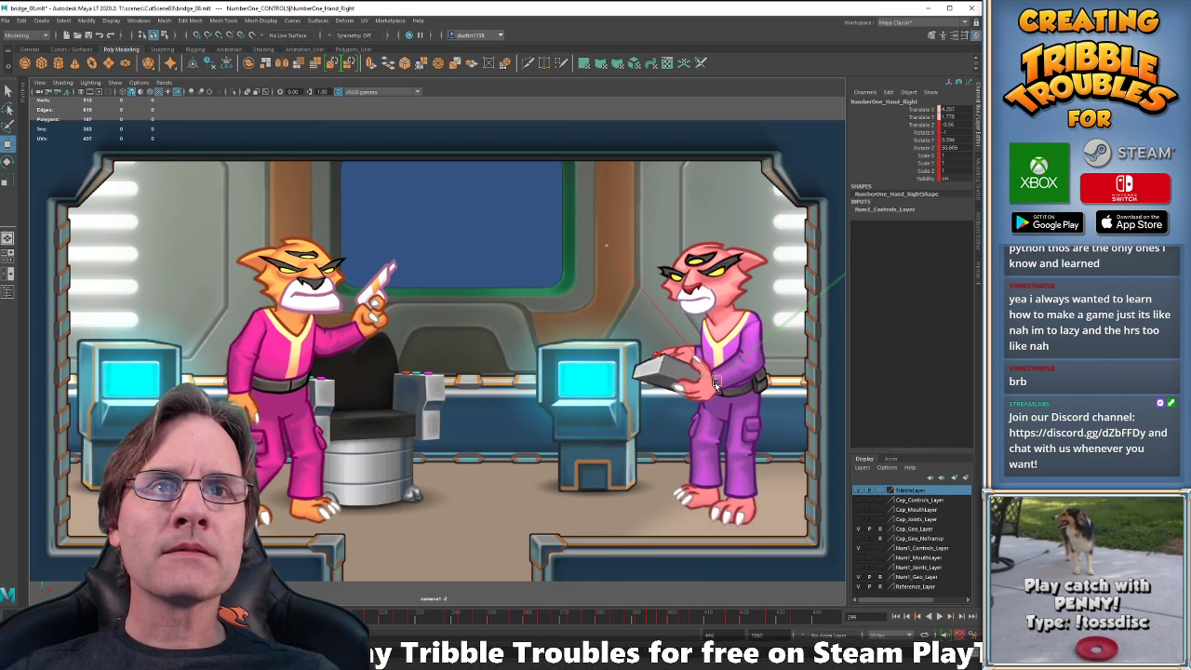
{"action": "key", "text": "e"}
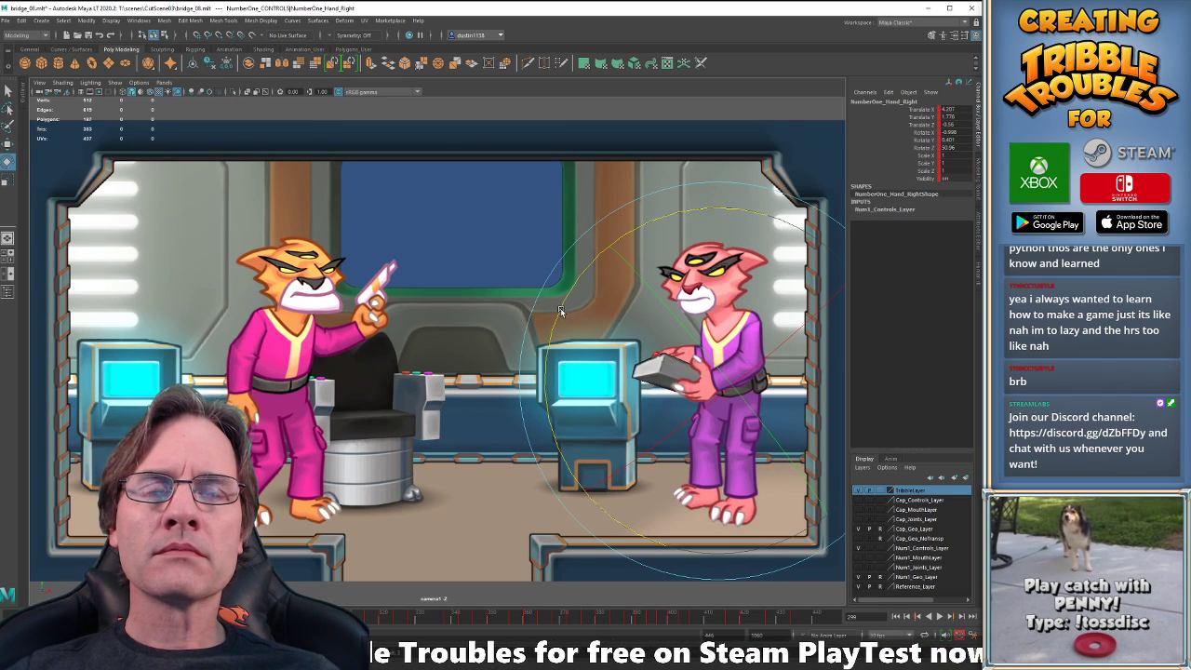
Compare the last adjusted pose with its neighbouring keyframe and play back the animation to check the hand motion.
{"action": "key", "text": "comma"}
{"action": "key", "text": "period"}
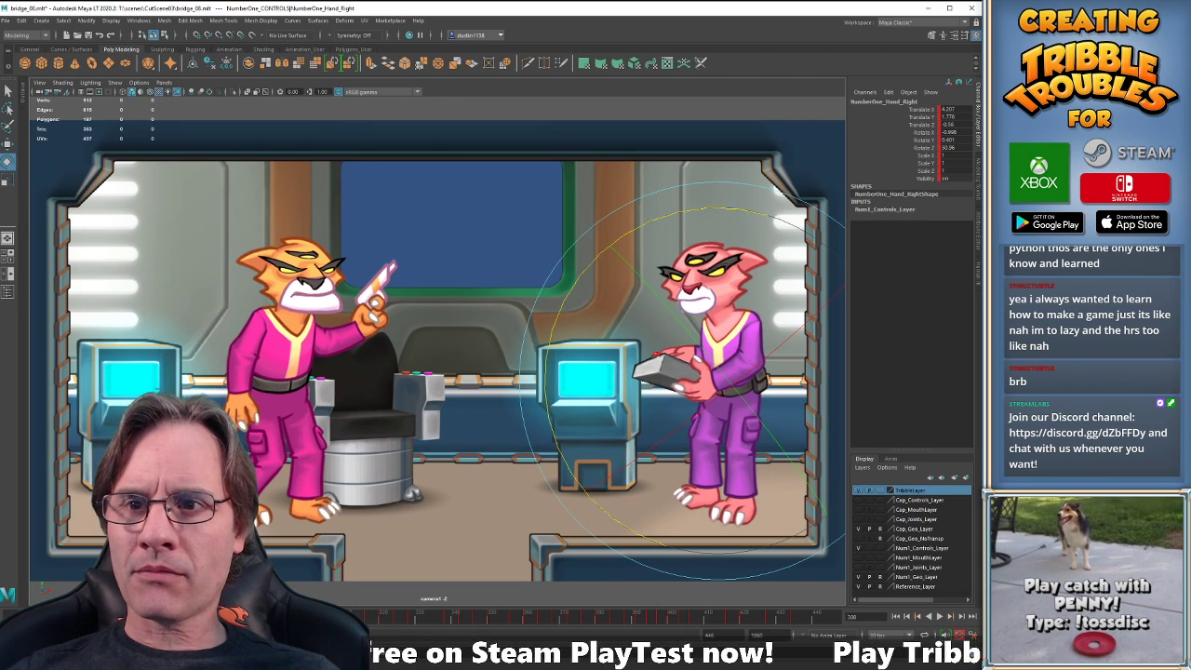
{"action": "key", "text": "alt+v"}
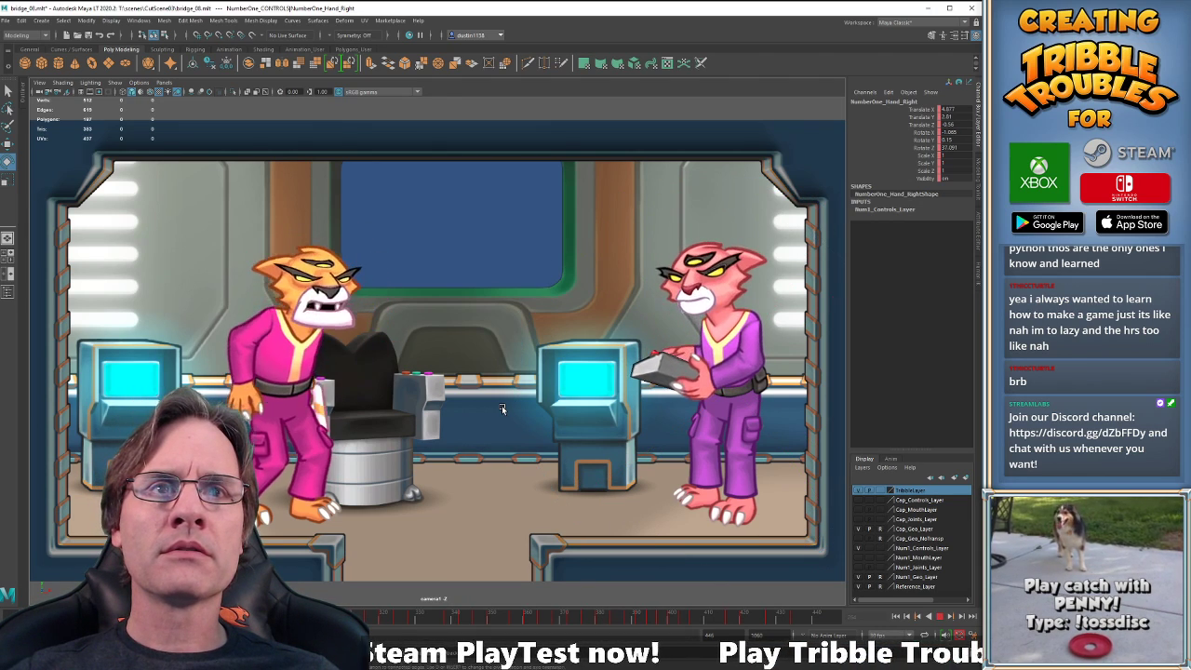
Return to the keyframe with the lowered gun and isolate the right hand's Translate X curve in the Graph Editor.
{"action": "key", "text": "alt+v"}
{"action": "key", "text": "comma"}
{"action": "key", "text": "comma"}
{"action": "key", "text": "comma"}
{"action": "key", "text": "comma"}
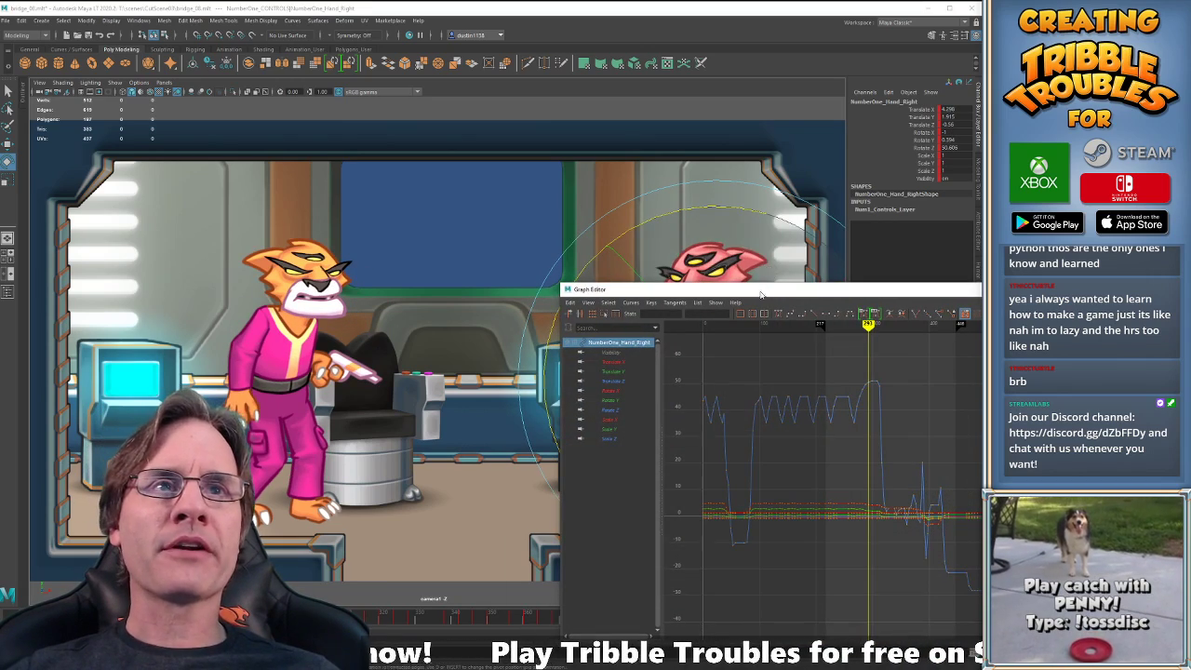
{"action": "left_click_drag", "start_coordinate": [763, 296], "coordinate": [391, 186]}
{"action": "left_click", "coordinate": [244, 251]}
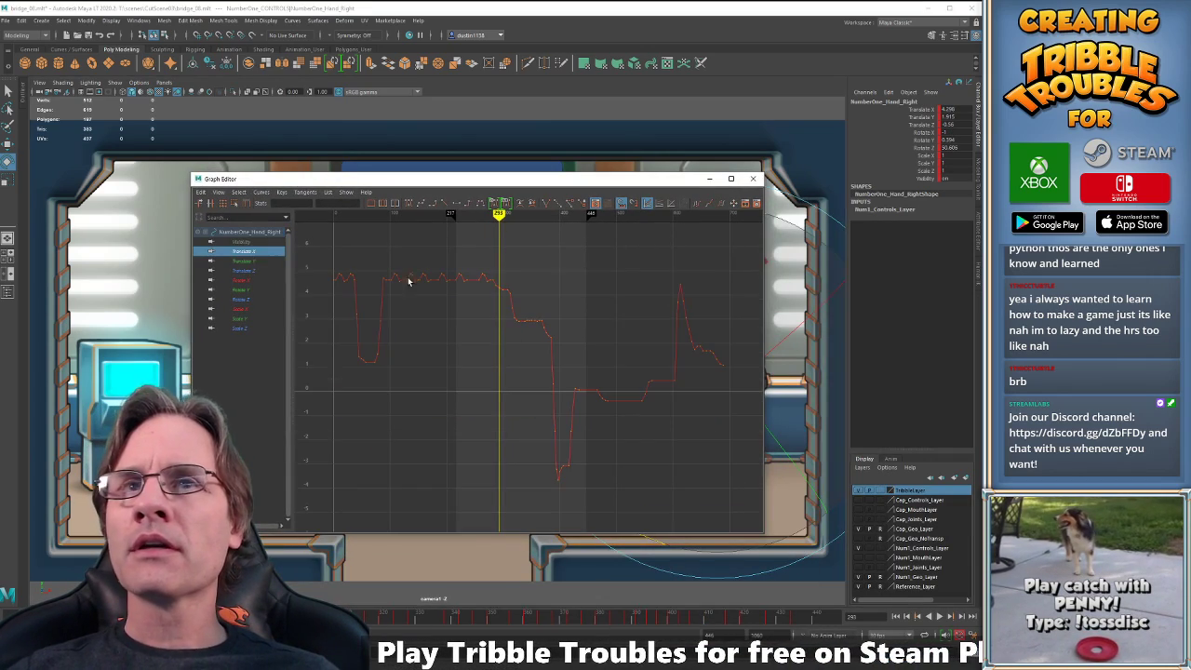
Lower the right hand's Translate X key at the current frame to 4.247 to smooth the curve.
{"action": "left_click_drag", "start_coordinate": [467, 259], "coordinate": [519, 313]}
{"action": "key", "text": "f"}
{"action": "left_click", "coordinate": [519, 369]}
{"action": "left_click_drag", "start_coordinate": [533, 265], "coordinate": [599, 345]}
{"action": "left_click", "coordinate": [615, 309]}
{"action": "middle_click_drag", "start_coordinate": [627, 272], "coordinate": [625, 278], "text": "shift"}
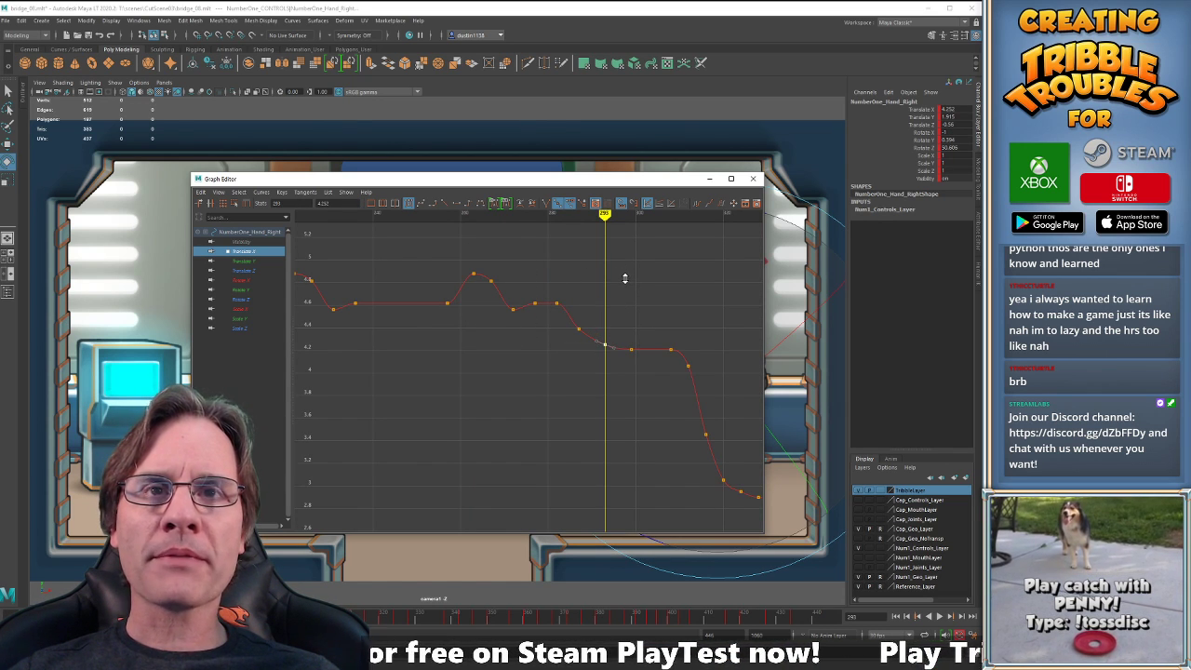
Lower the right hand's Translate Y key at the current frame to 1.826.
{"action": "left_click", "coordinate": [241, 261]}
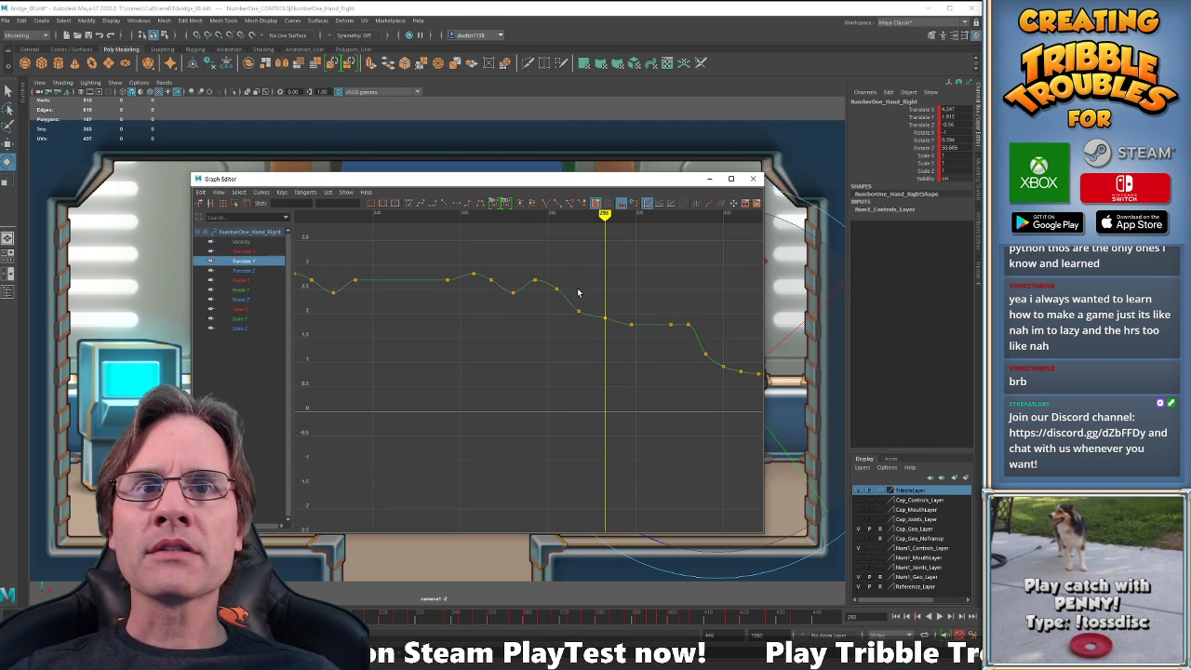
{"action": "left_click_drag", "start_coordinate": [599, 308], "coordinate": [613, 327]}
{"action": "middle_click_drag", "start_coordinate": [626, 263], "coordinate": [625, 266], "text": "shift"}
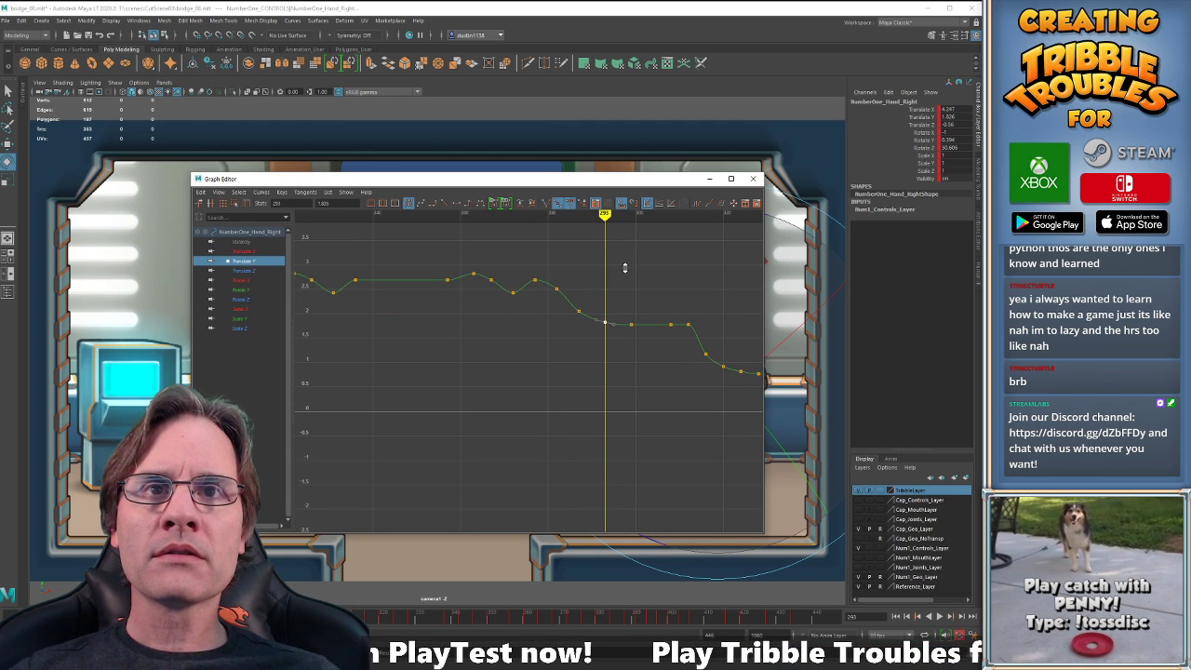
Inspect the right hand's Rotate Z curve around the current keyframe and put the Graph Editor away.
{"action": "left_click", "coordinate": [243, 299]}
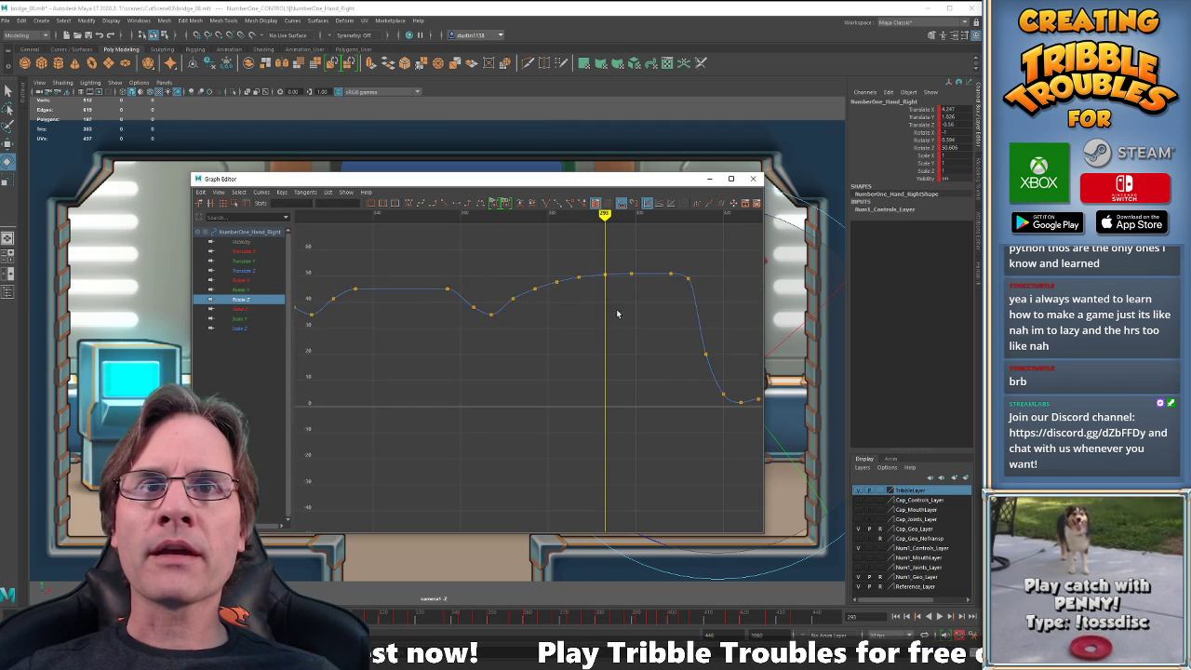
{"action": "left_click_drag", "start_coordinate": [518, 254], "coordinate": [705, 356]}
{"action": "key", "text": "f"}
{"action": "left_click", "coordinate": [591, 338]}
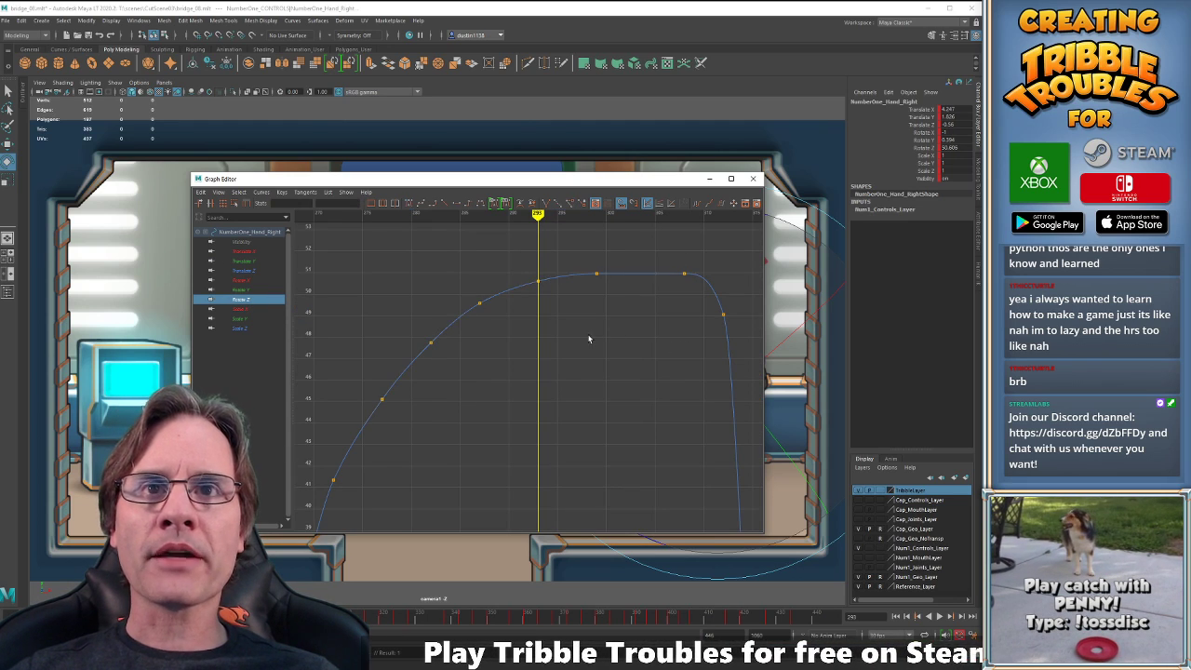
{"action": "left_click", "coordinate": [710, 180]}
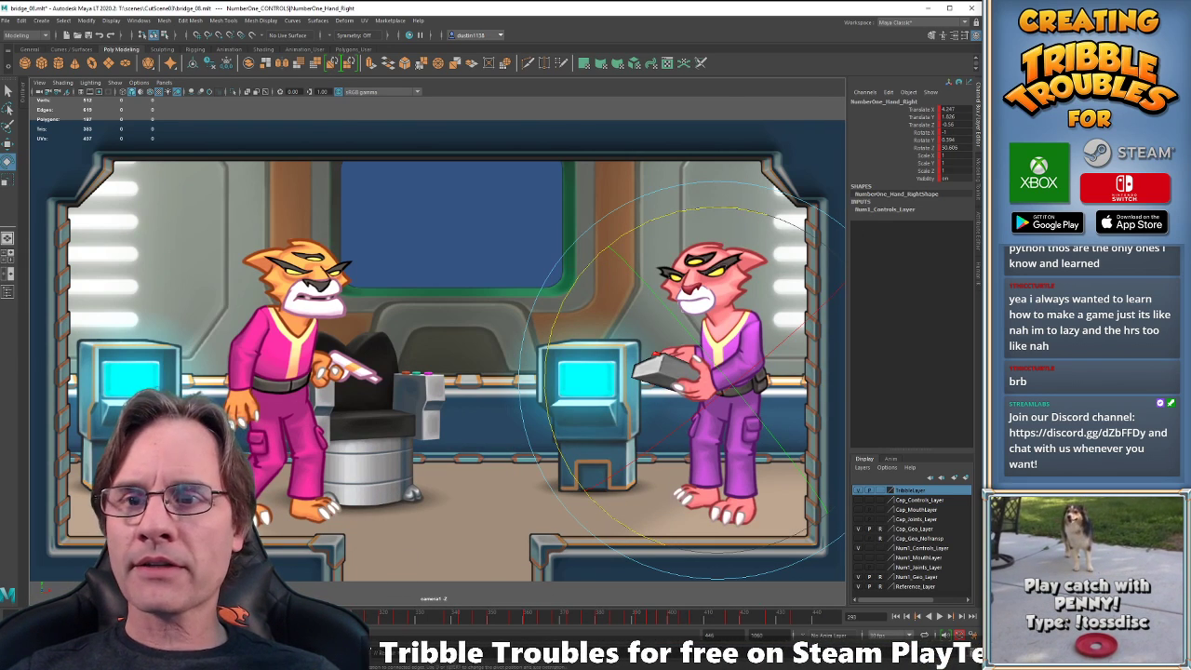
Play back the cutscene several times to check NumberOne's right hand motion.
{"action": "key", "text": "alt+v"}
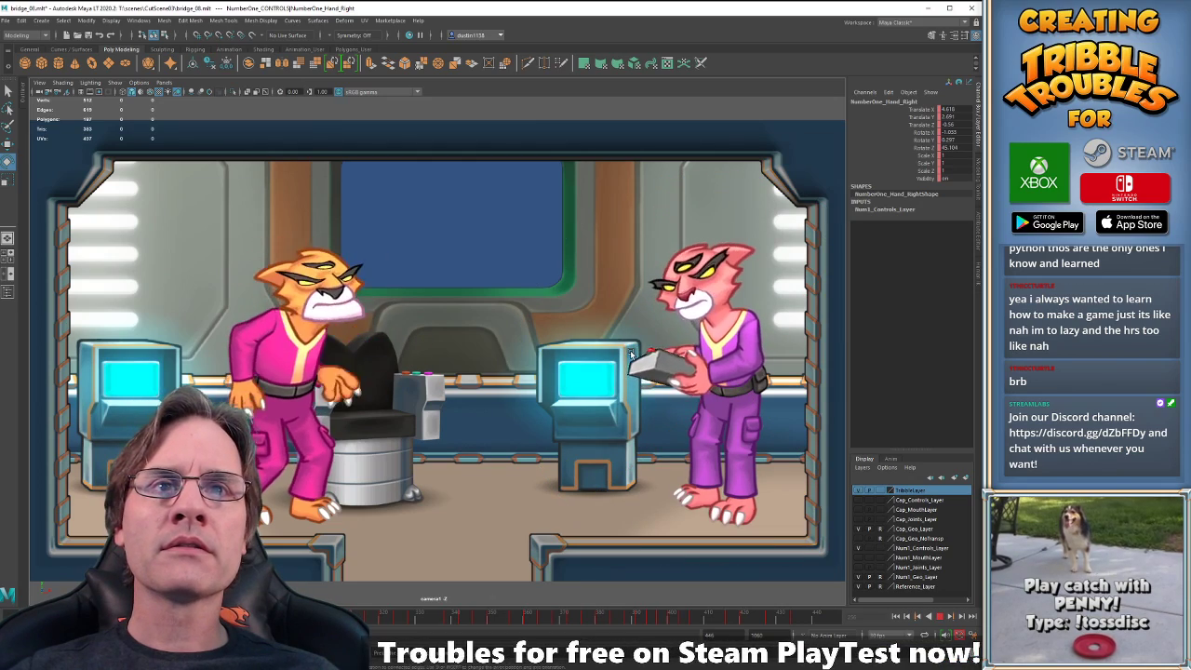
{"action": "key", "text": "alt+v"}
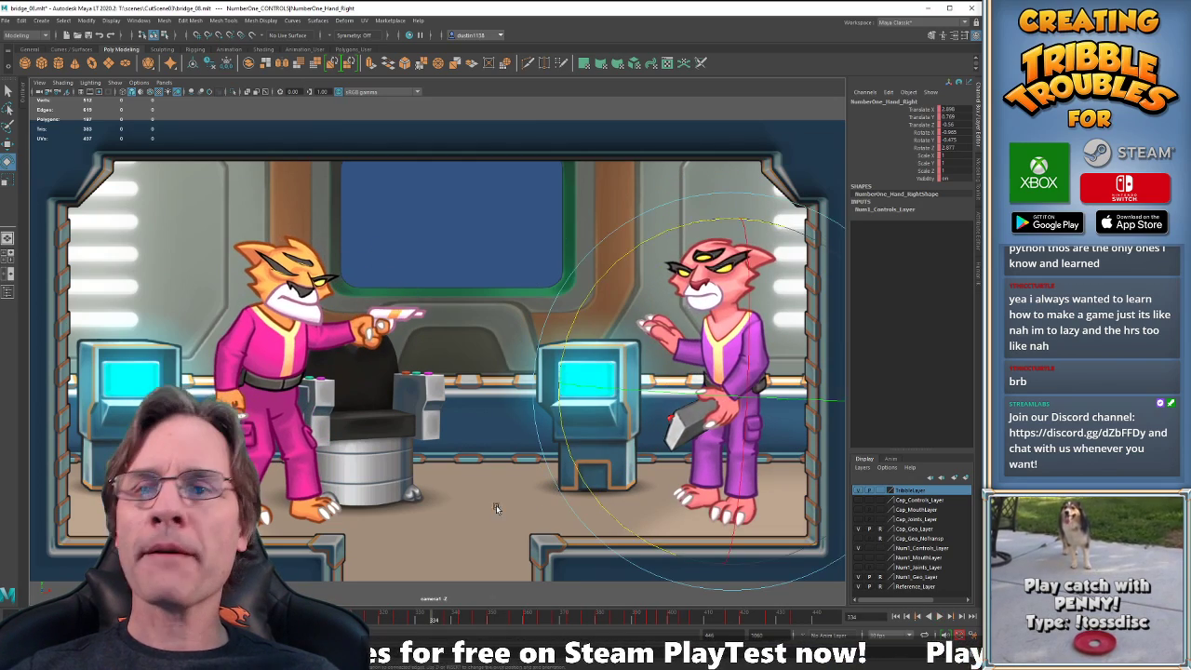
{"action": "key", "text": "alt+v"}
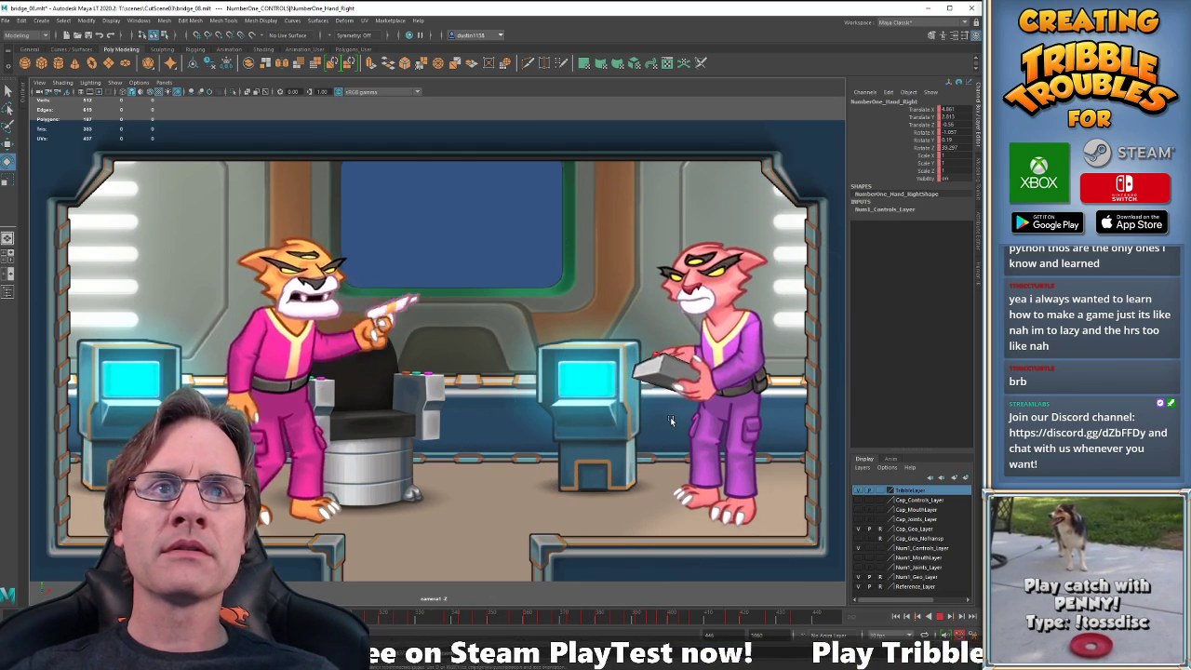
{"action": "key", "text": "alt+v"}
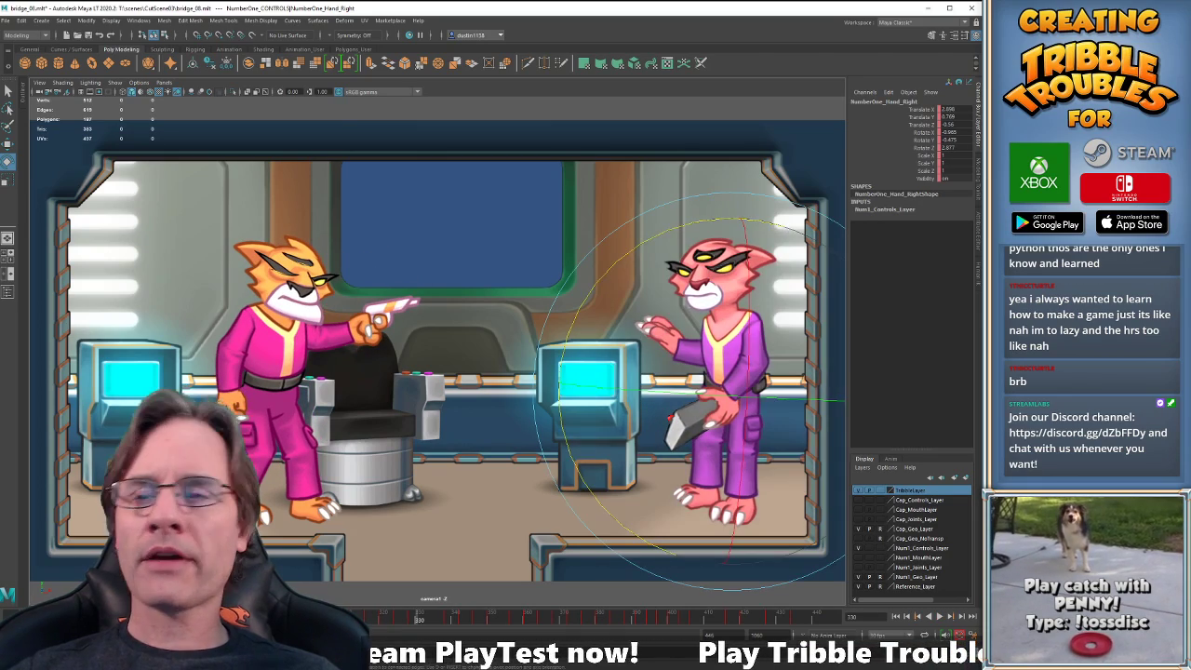
{"action": "key", "text": "alt+v"}
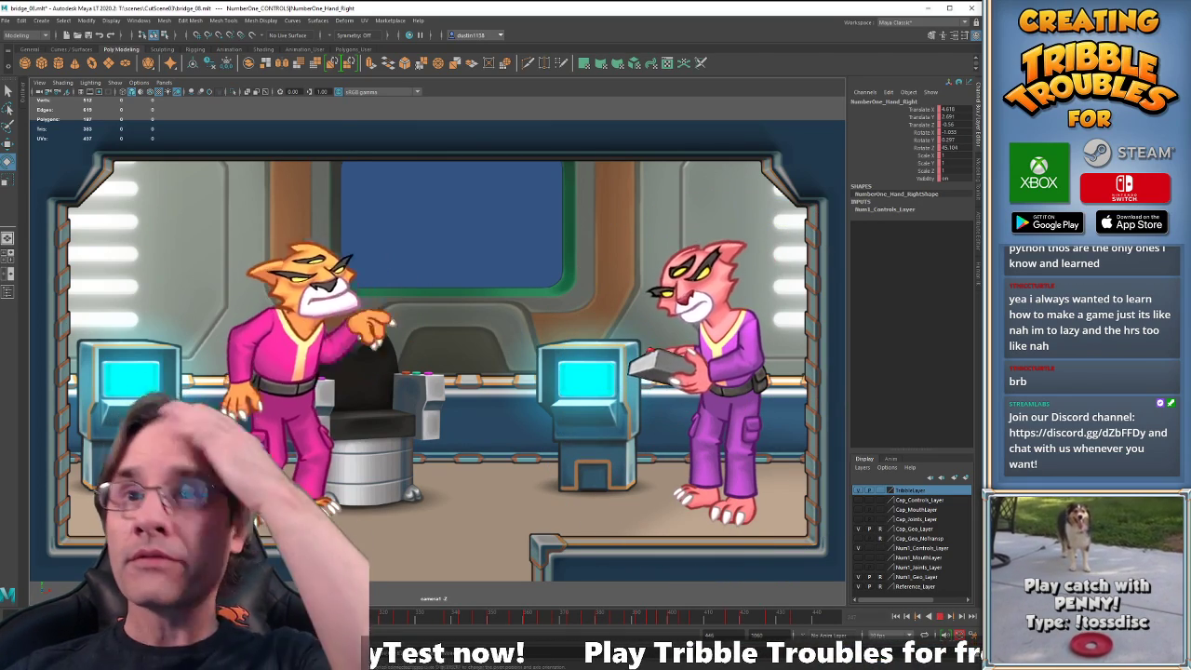
{"action": "key", "text": "alt+v"}
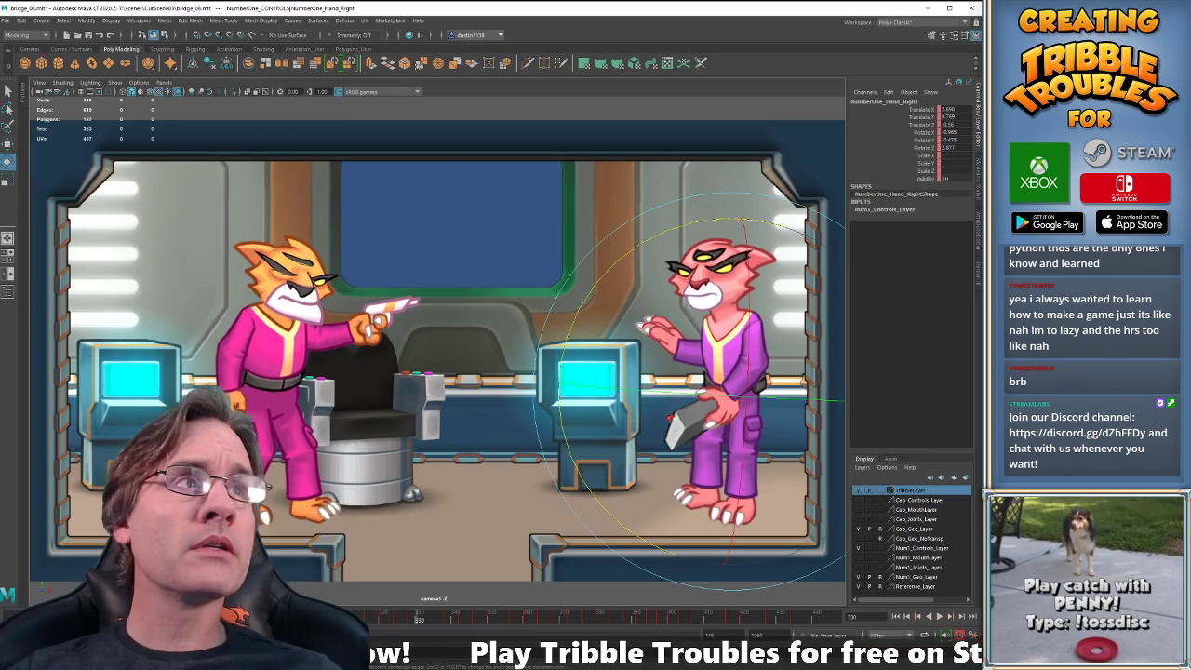
{"action": "key", "text": "alt+v"}
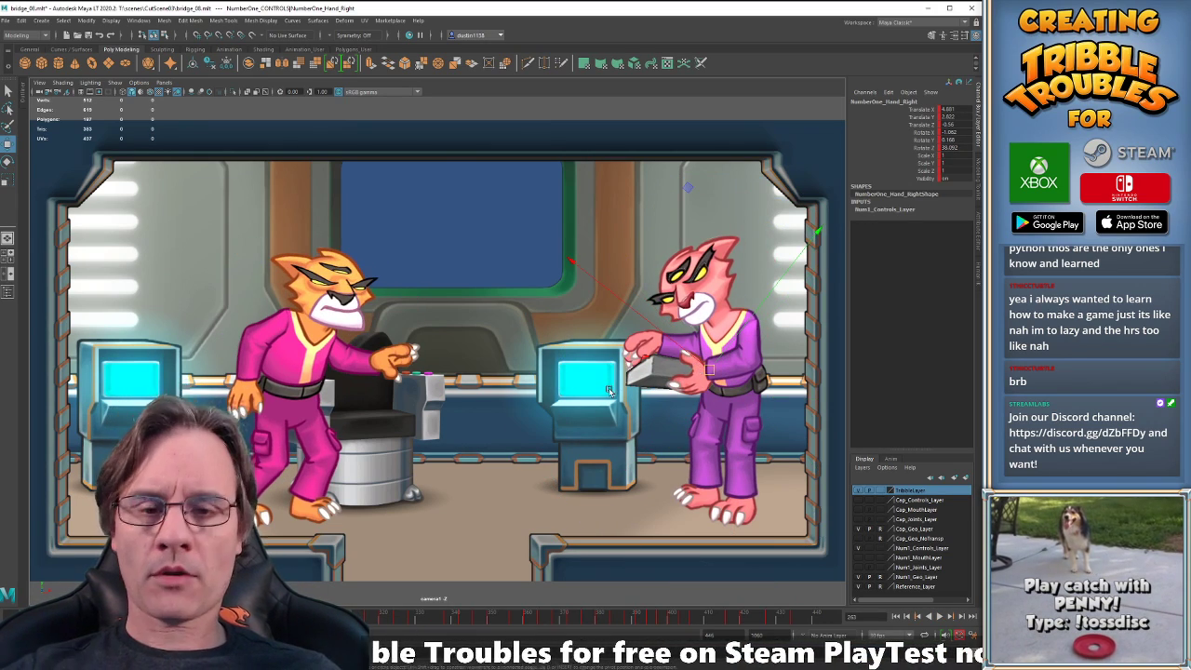
Switch to the two-view layout and step through the keyframes to examine NumberOne's left and right hand poses.
{"action": "key", "text": "space"}
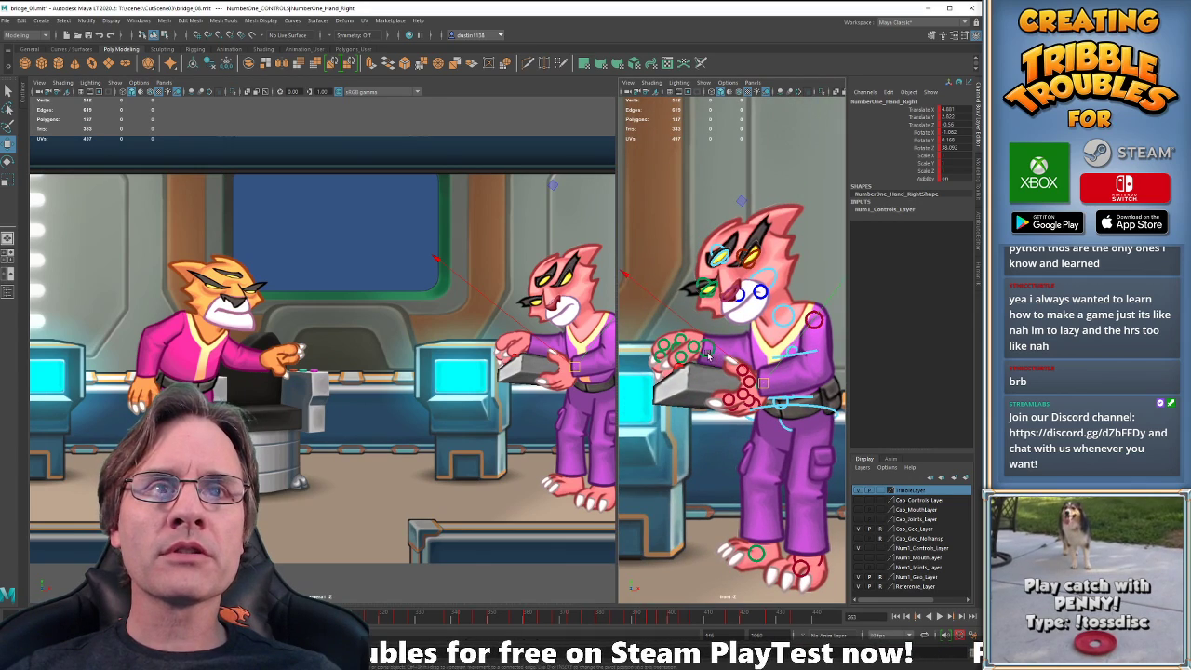
{"action": "left_click", "coordinate": [707, 354]}
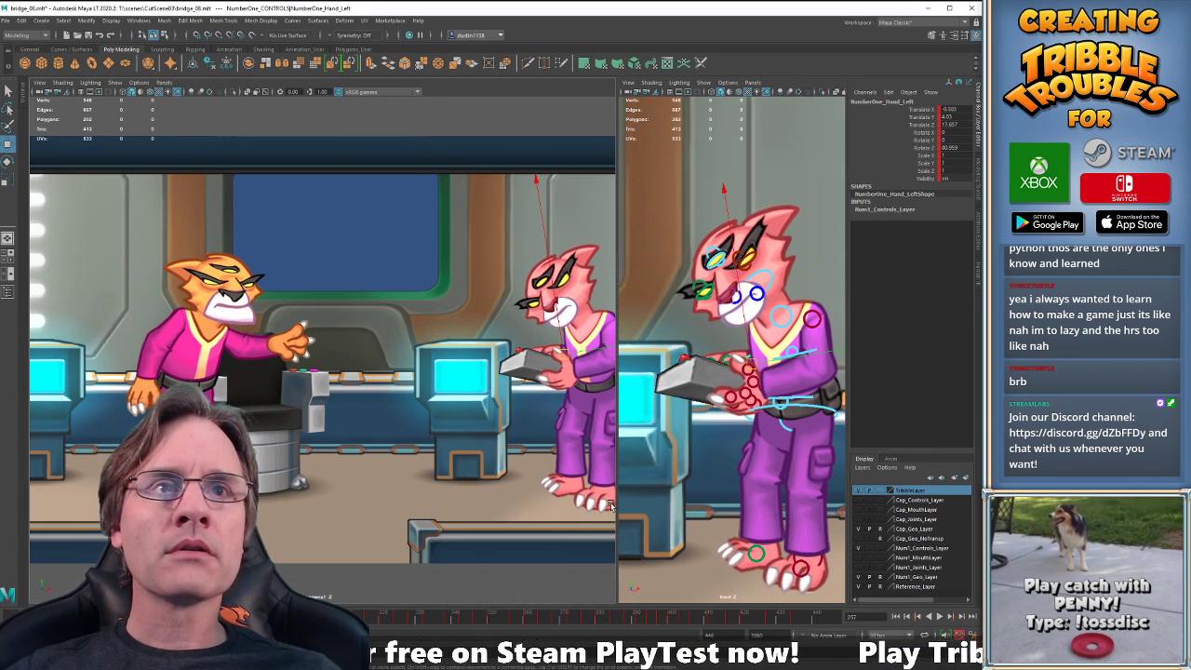
{"action": "key", "text": "."}
{"action": "key", "text": "period"}
{"action": "key", "text": "period"}
{"action": "key", "text": "period"}
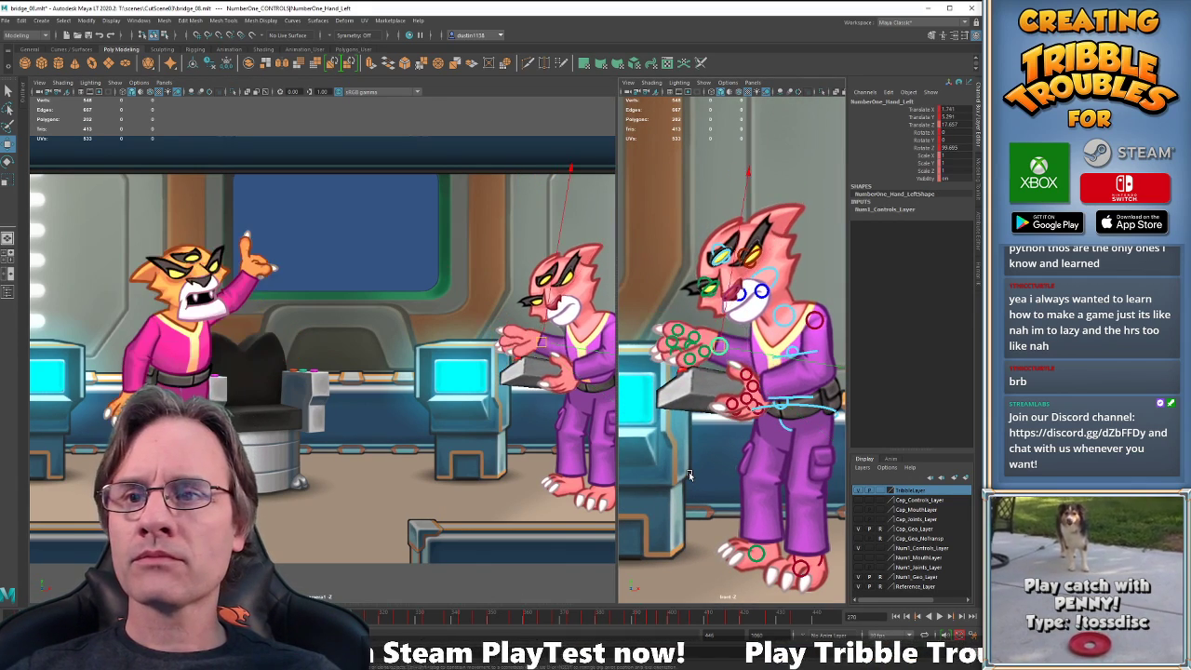
{"action": "left_click", "coordinate": [765, 392]}
{"action": "key", "text": "period"}
{"action": "key", "text": "period"}
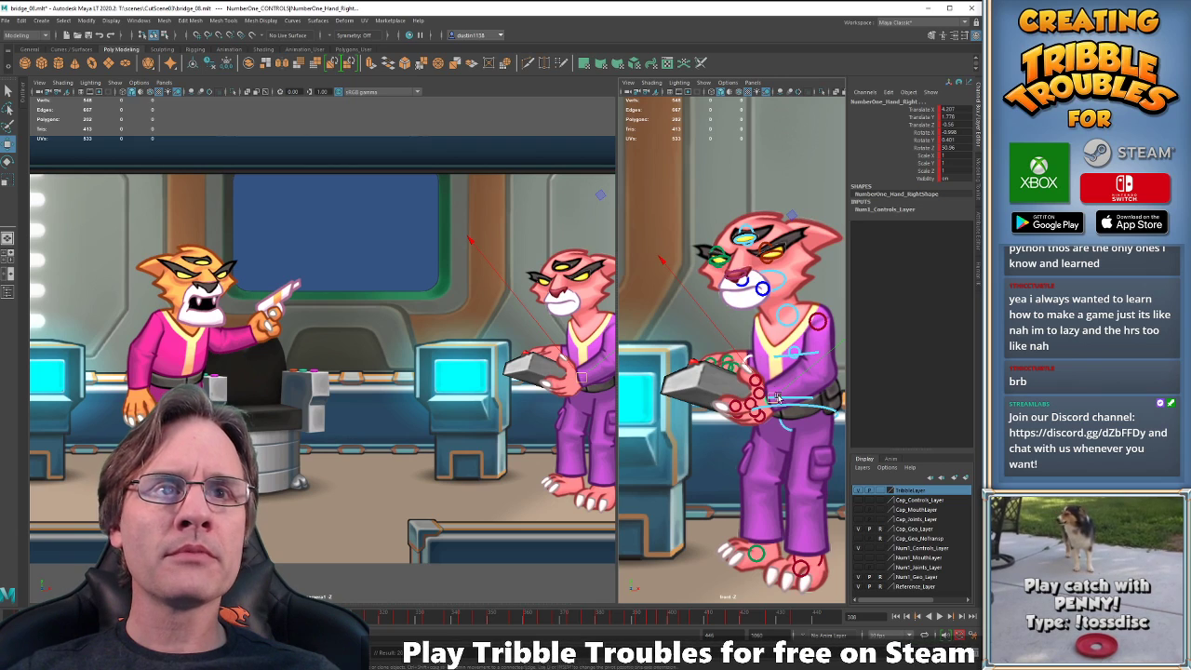
At the keyframe with the captain's hand lowered, move NumberOne's left hand to Translate Y 3.687 and rotate it to Rotate Z 86.87.
{"action": "left_click", "coordinate": [750, 358]}
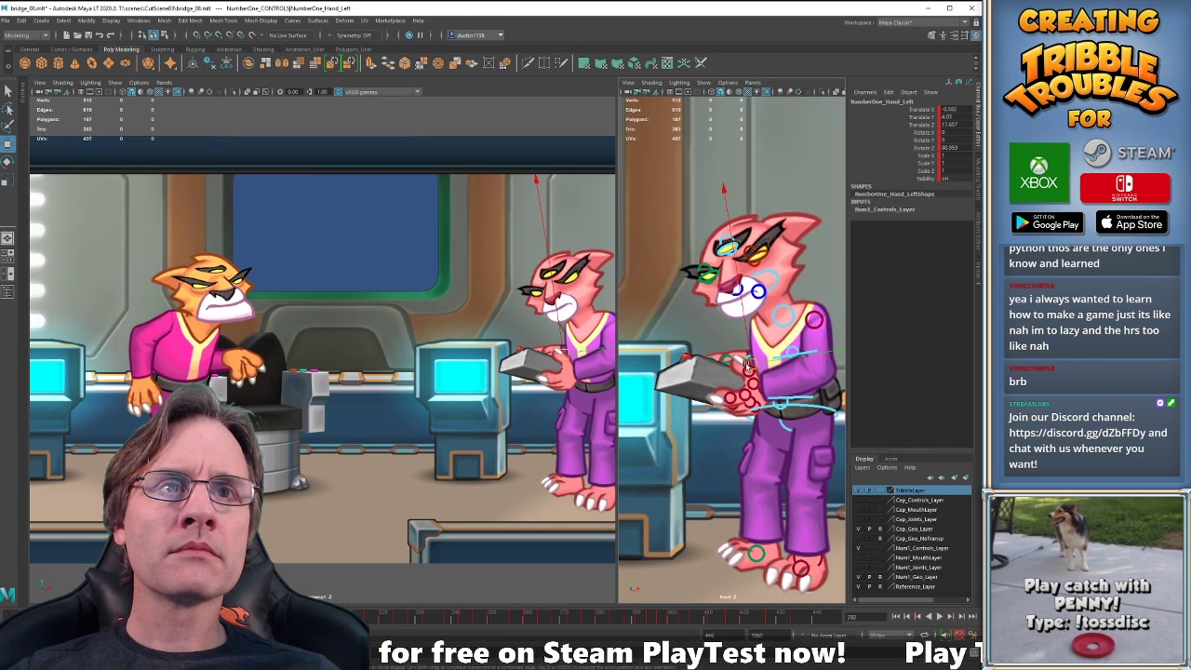
{"action": "key", "text": "e"}
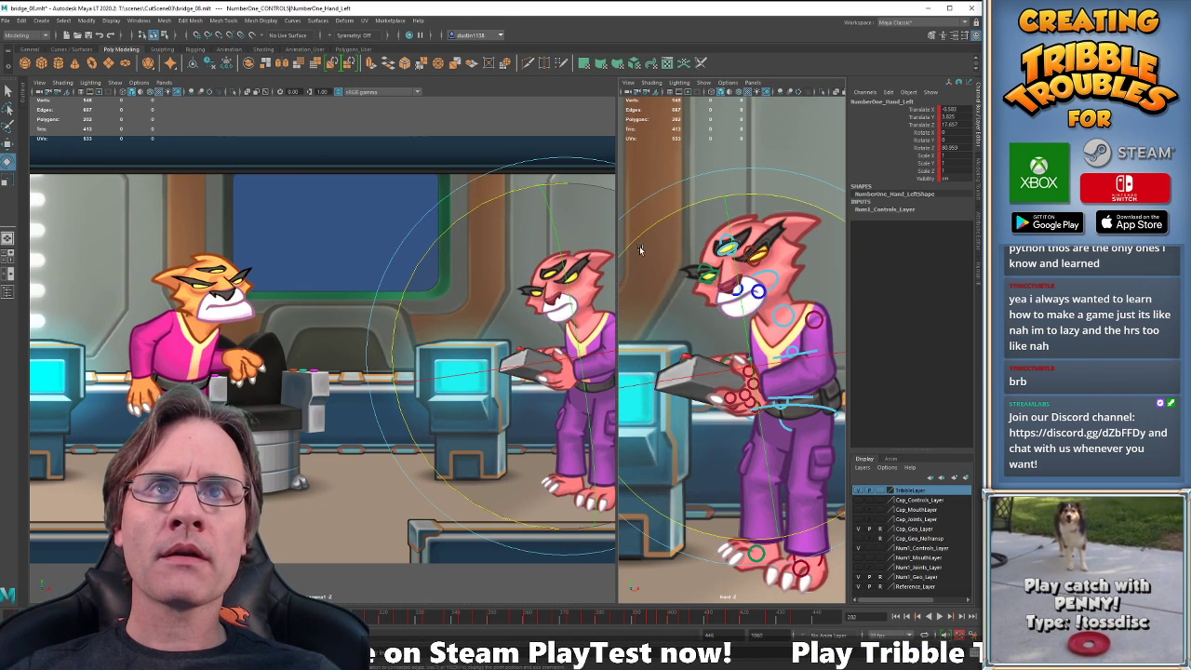
{"action": "left_click_drag", "start_coordinate": [400, 293], "coordinate": [406, 283]}
{"action": "key", "text": "space"}
Play back the animation to check the adjusted left hand against the held device.
{"action": "key", "text": "alt+v"}
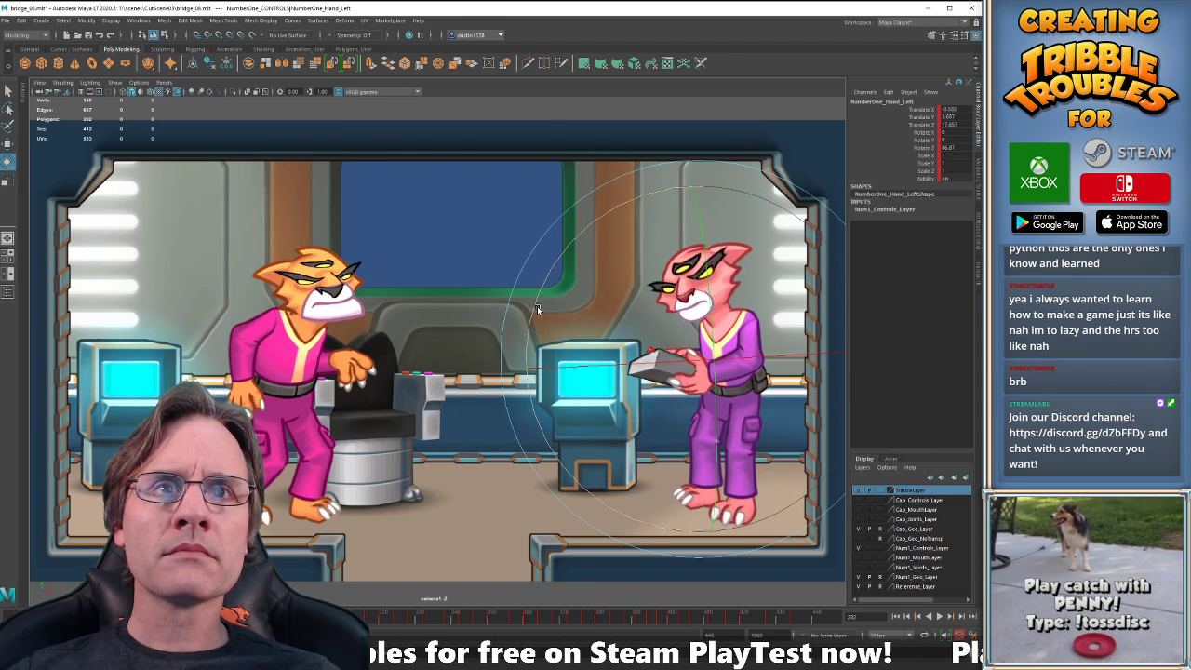
{"action": "key", "text": "alt+v"}
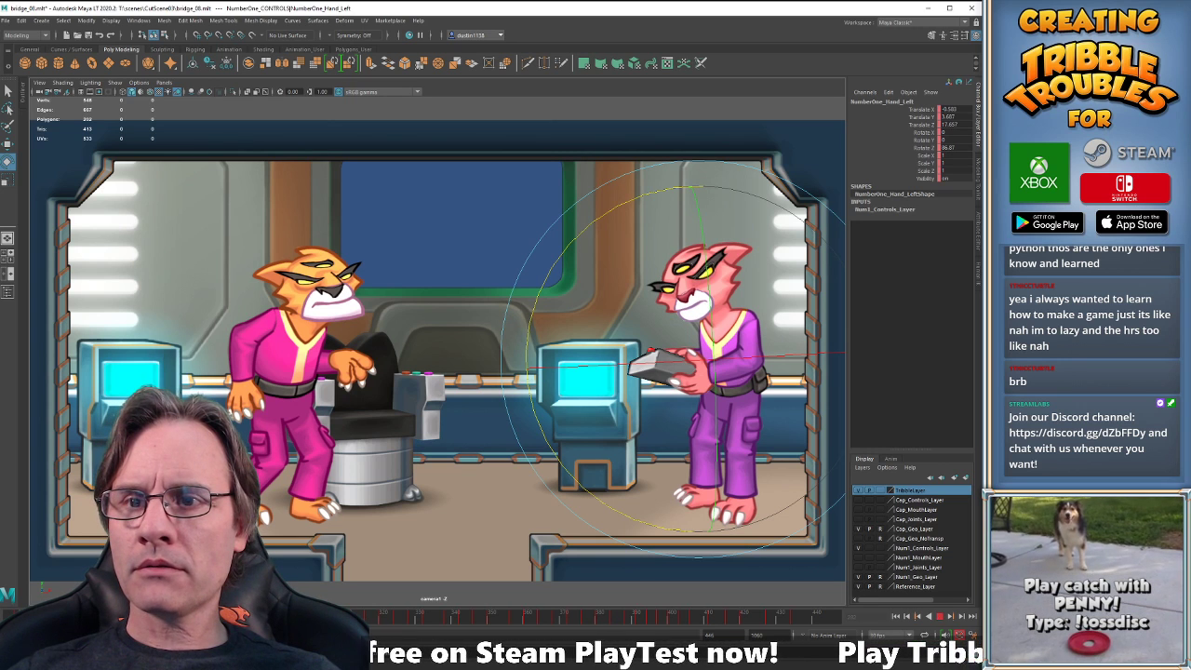
{"action": "key", "text": "alt+v"}
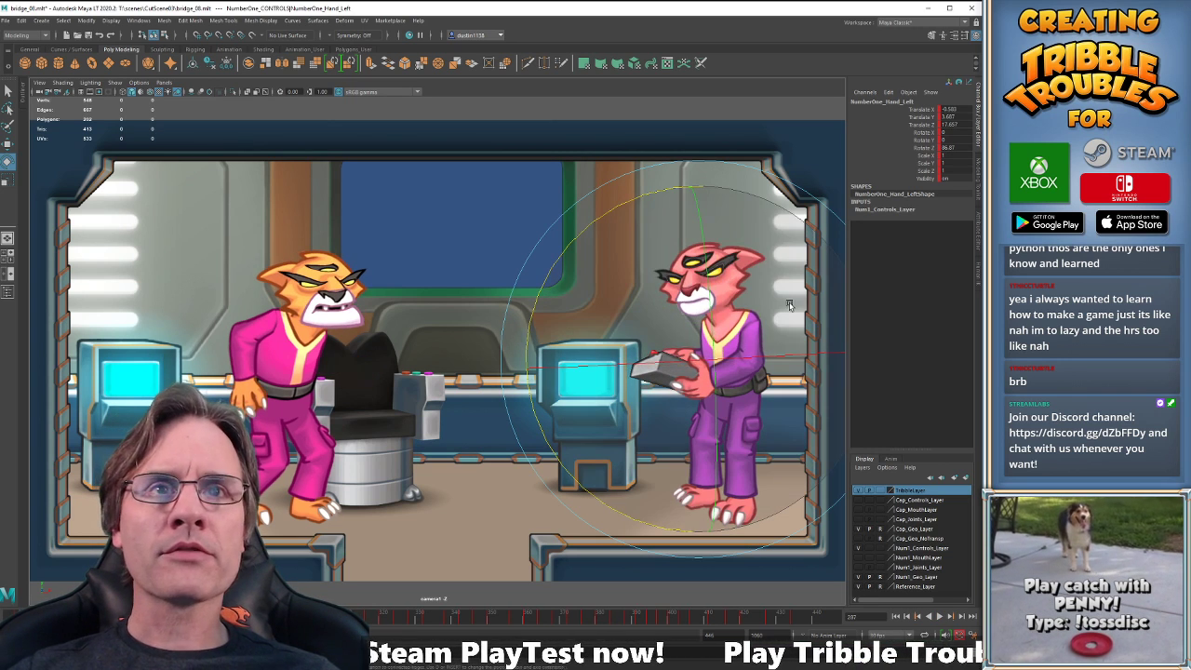
Try moving NumberOne's left hand to Translate X -0.906 and Translate Y 3.225 at the following keyframe.
{"action": "key", "text": "w"}
{"action": "left_click_drag", "start_coordinate": [703, 362], "coordinate": [705, 365]}
{"action": "key", "text": "comma"}
{"action": "key", "text": "period"}
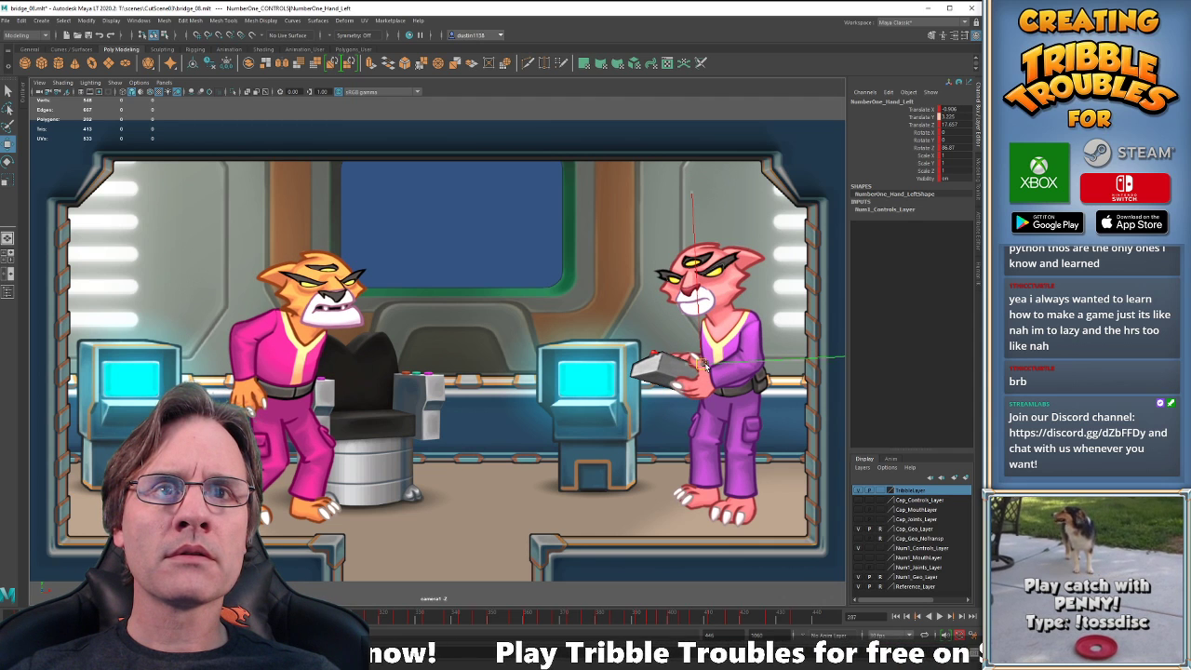
Compare the left hand poses at the neighbouring keyframes and play back the animation to check the hand motion.
{"action": "key", "text": "comma"}
{"action": "key", "text": "period"}
{"action": "key", "text": "comma"}
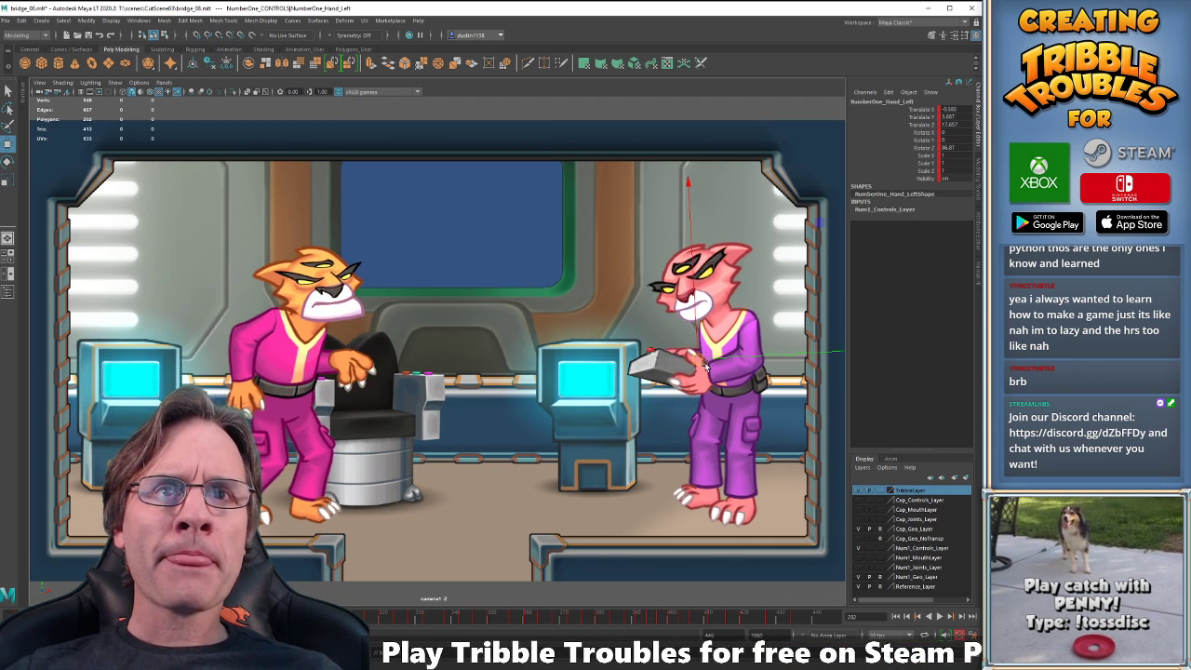
{"action": "key", "text": "comma"}
{"action": "key", "text": "period"}
{"action": "key", "text": "period"}
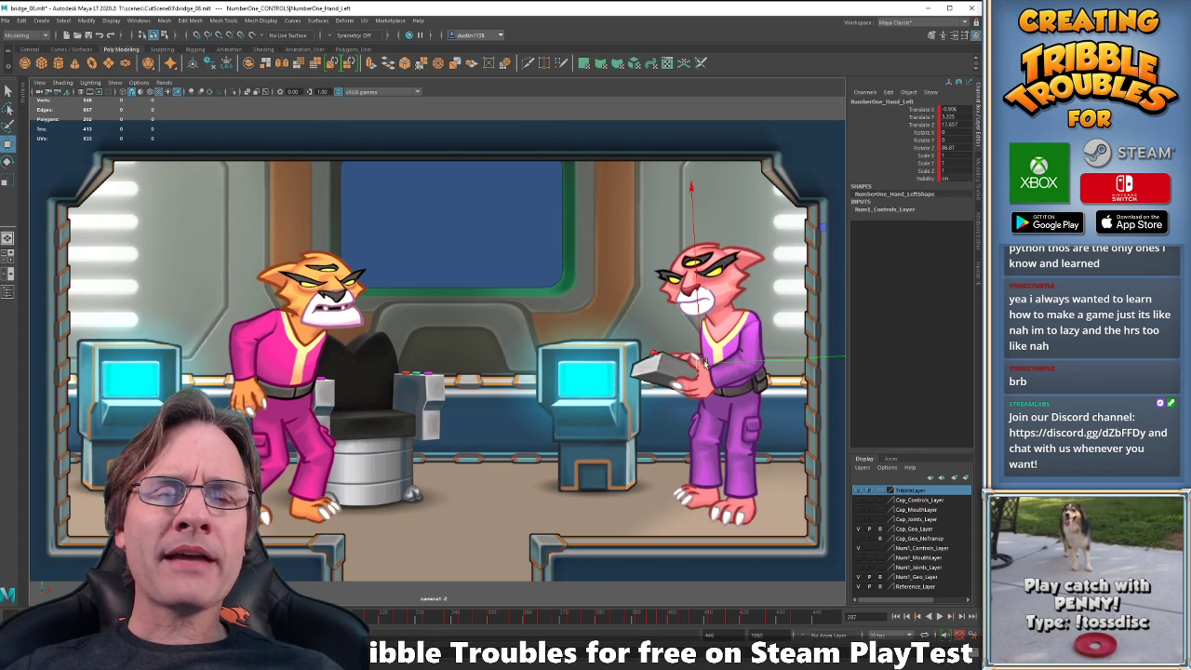
{"action": "key", "text": "comma"}
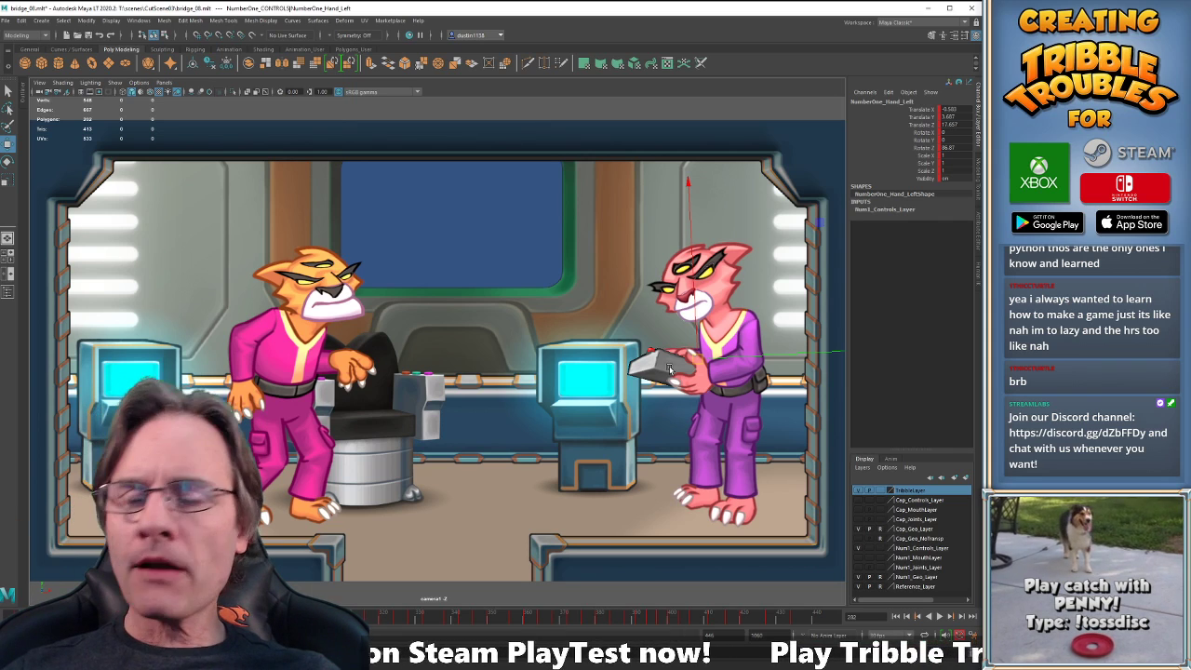
{"action": "left_click_drag", "start_coordinate": [588, 408], "coordinate": [527, 481]}
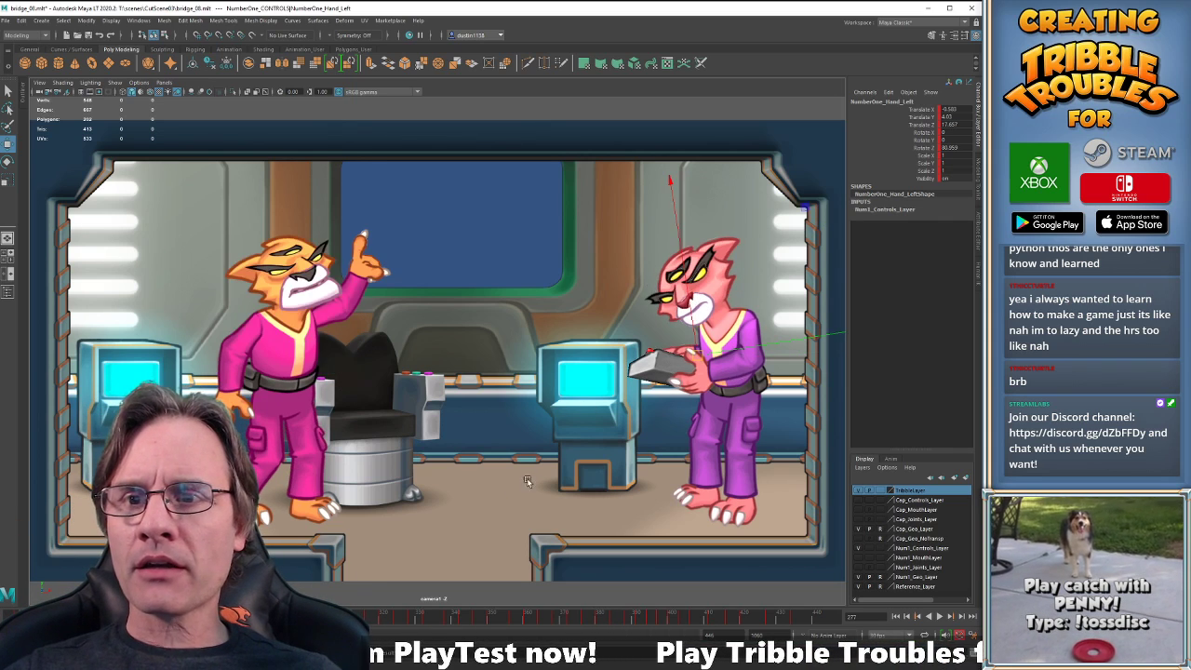
{"action": "key", "text": "alt+v"}
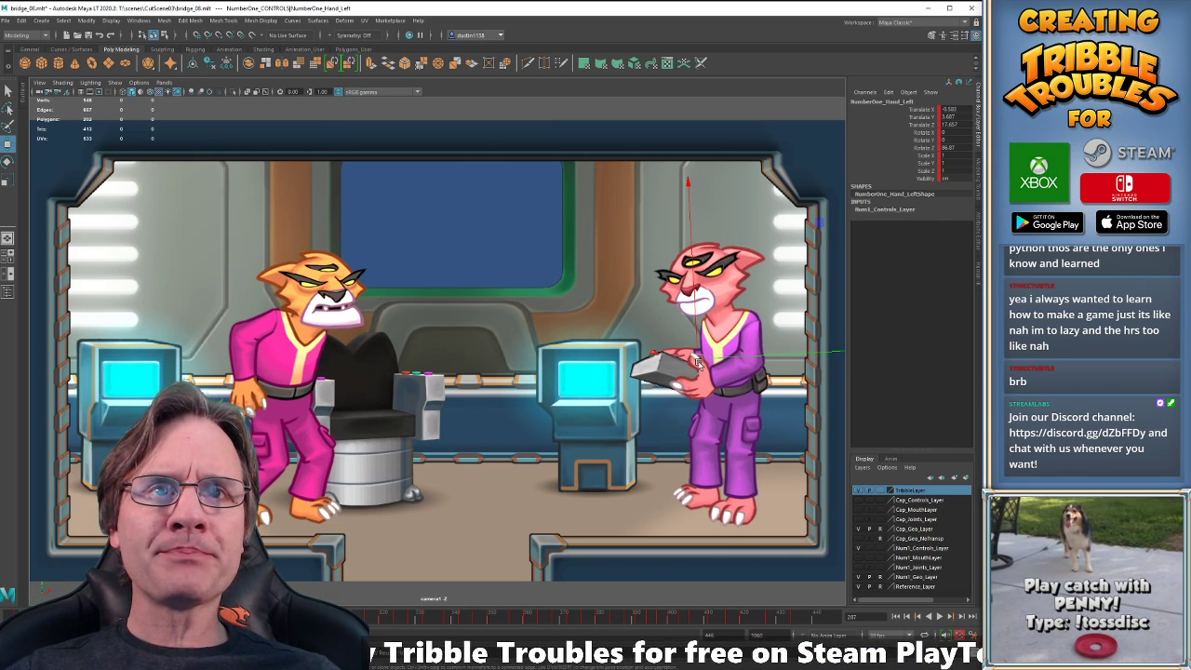
At the keyframe where NumberOne looks up, move the left hand to Translate X -0.914 and Translate Y 3.271, comparing with the previous keyframe.
{"action": "key", "text": "comma"}
{"action": "key", "text": "period"}
{"action": "left_click_drag", "start_coordinate": [700, 364], "coordinate": [702, 367]}
{"action": "key", "text": "comma"}
{"action": "key", "text": "period"}
{"action": "key", "text": "comma"}
{"action": "key", "text": "period"}
{"action": "key", "text": "comma"}
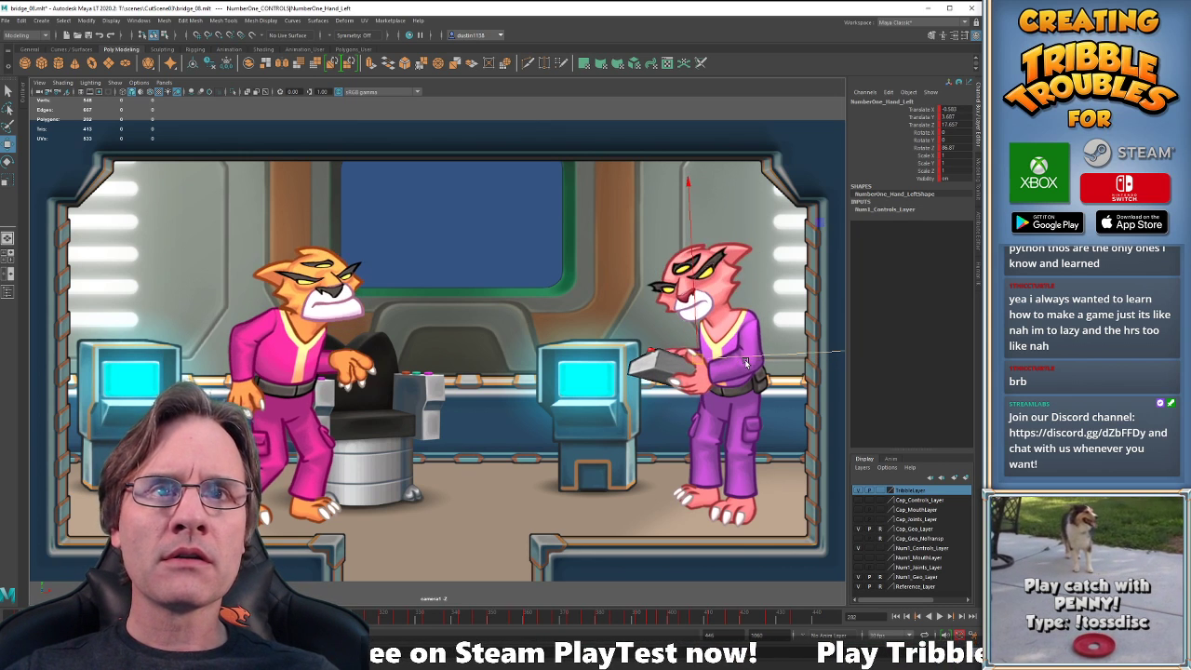
{"action": "key", "text": "period"}
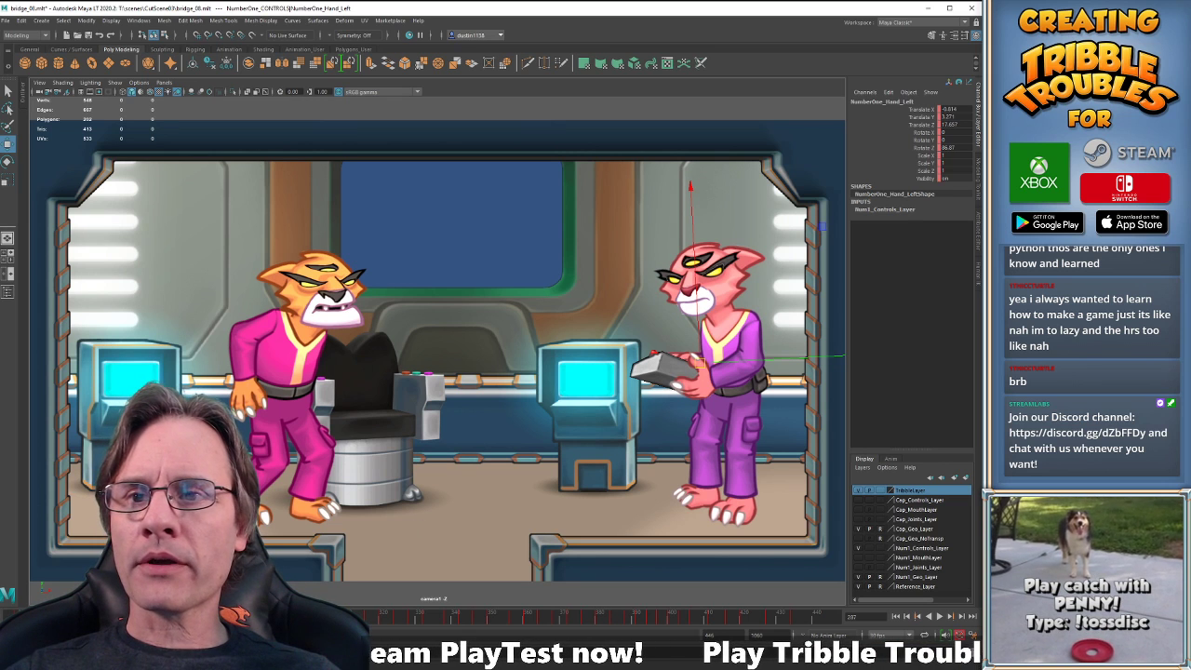
Step back and forth between the adjusted keyframe and its neighbours to examine the left hand's position on the device.
{"action": "key", "text": "comma"}
{"action": "key", "text": "period"}
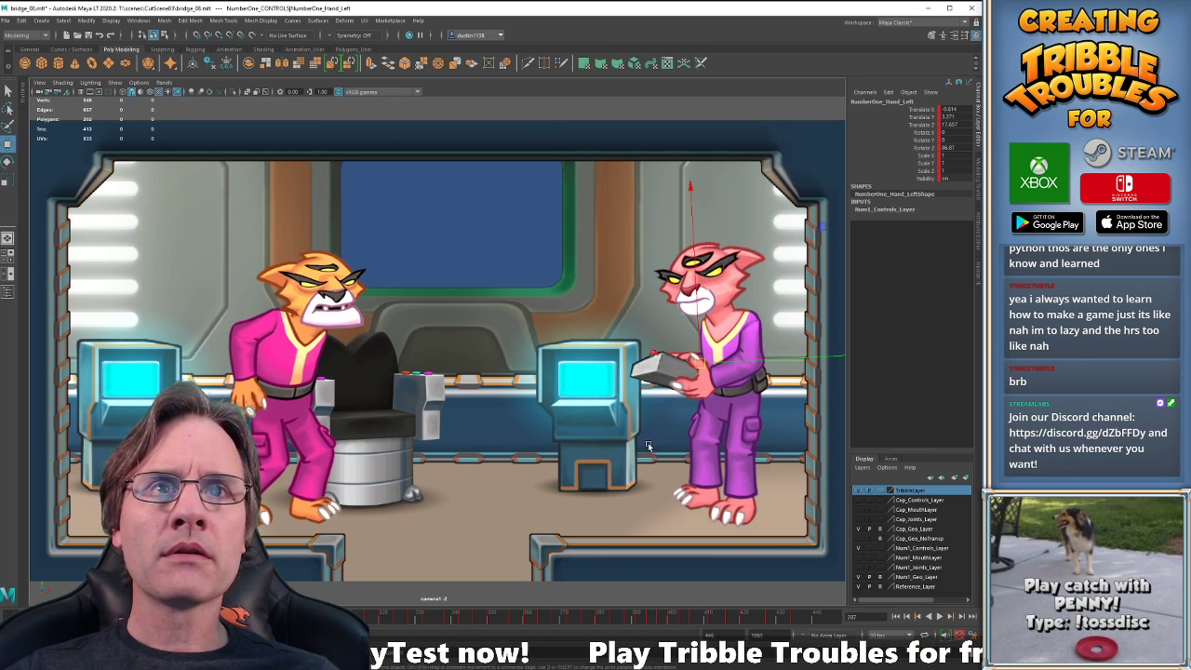
{"action": "key", "text": "comma"}
{"action": "key", "text": "period"}
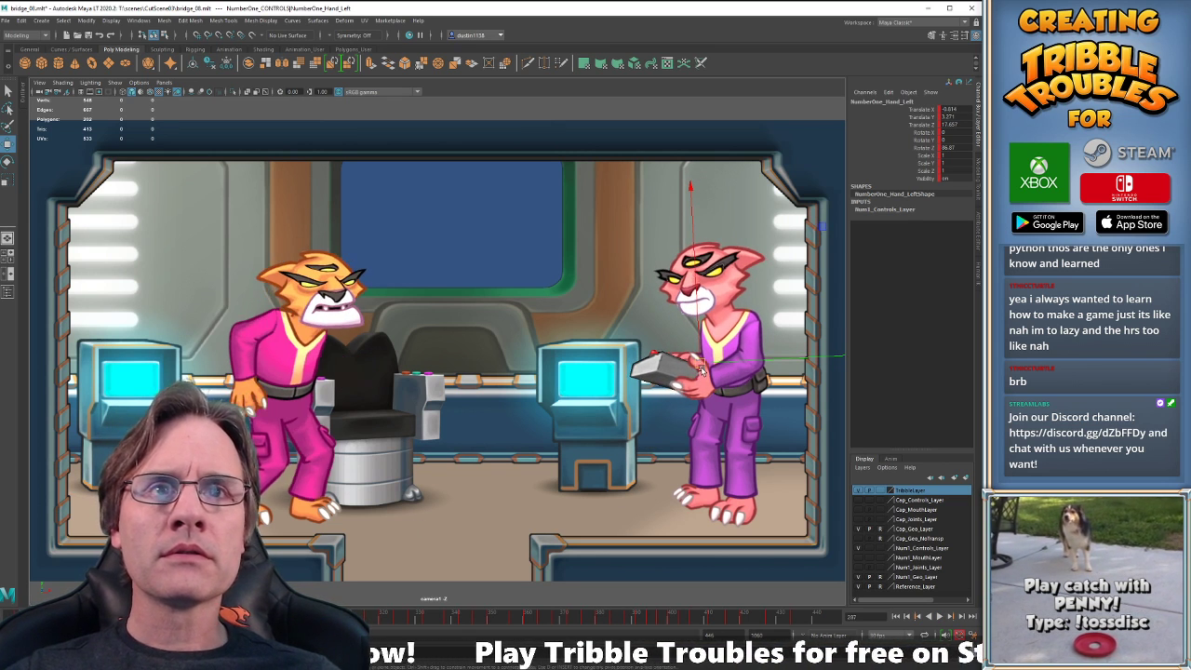
{"action": "key", "text": "comma"}
{"action": "left_click_drag", "start_coordinate": [701, 364], "coordinate": [702, 371]}
{"action": "key", "text": "period"}
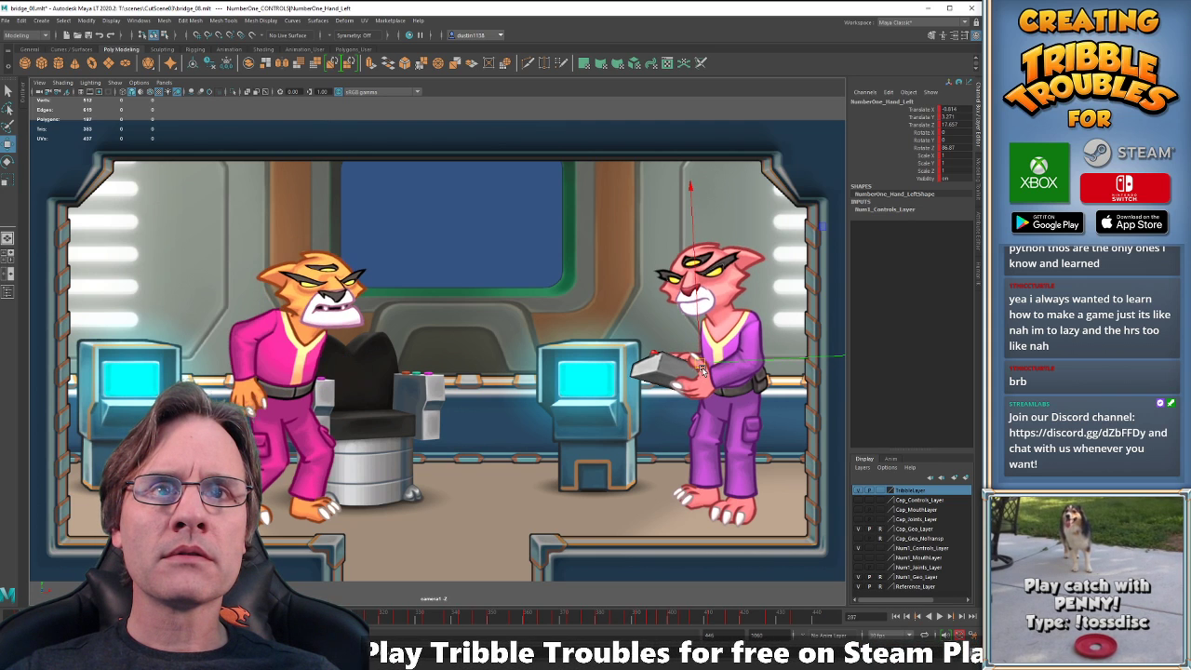
At frame 299, nudge NumberOne's left hand to Translate Y 2.994 and set a key, comparing the pose with the neighbouring keyframes.
{"action": "key", "text": "comma"}
{"action": "key", "text": "period"}
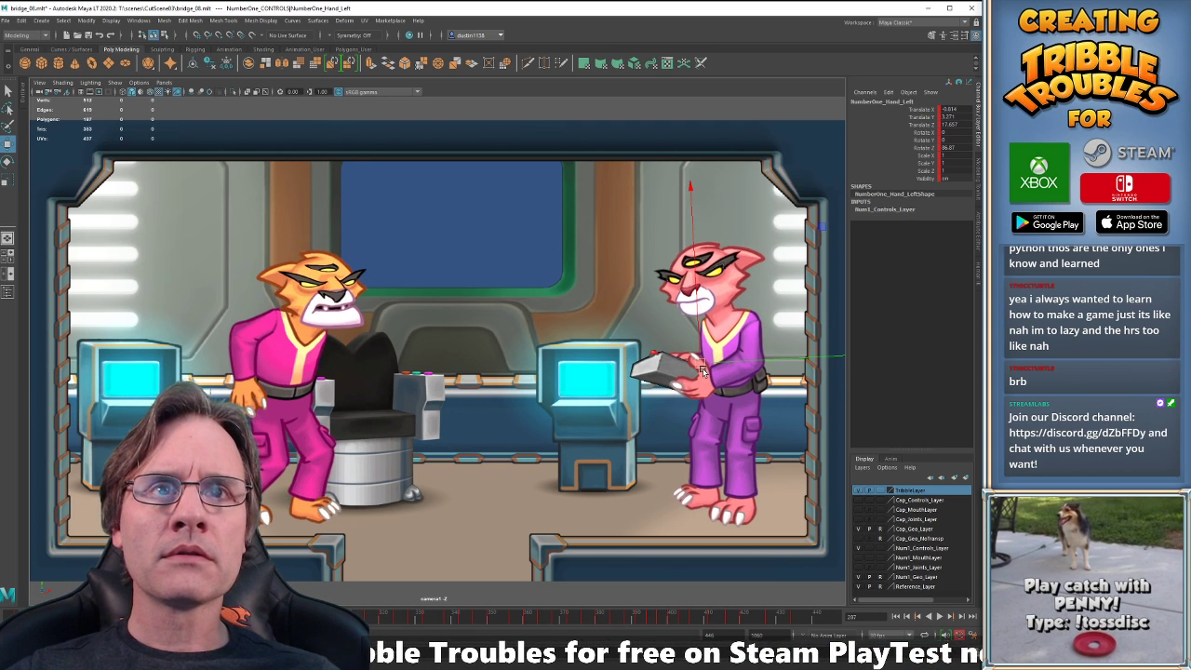
{"action": "key", "text": "comma"}
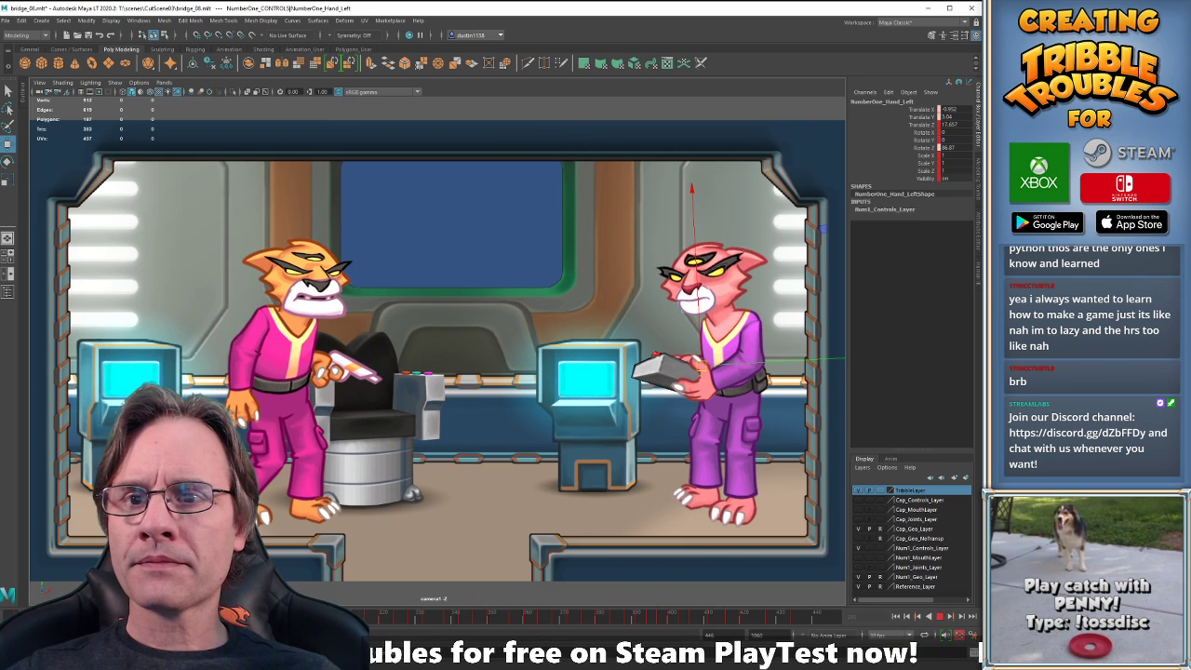
{"action": "key", "text": "period"}
{"action": "key", "text": "comma"}
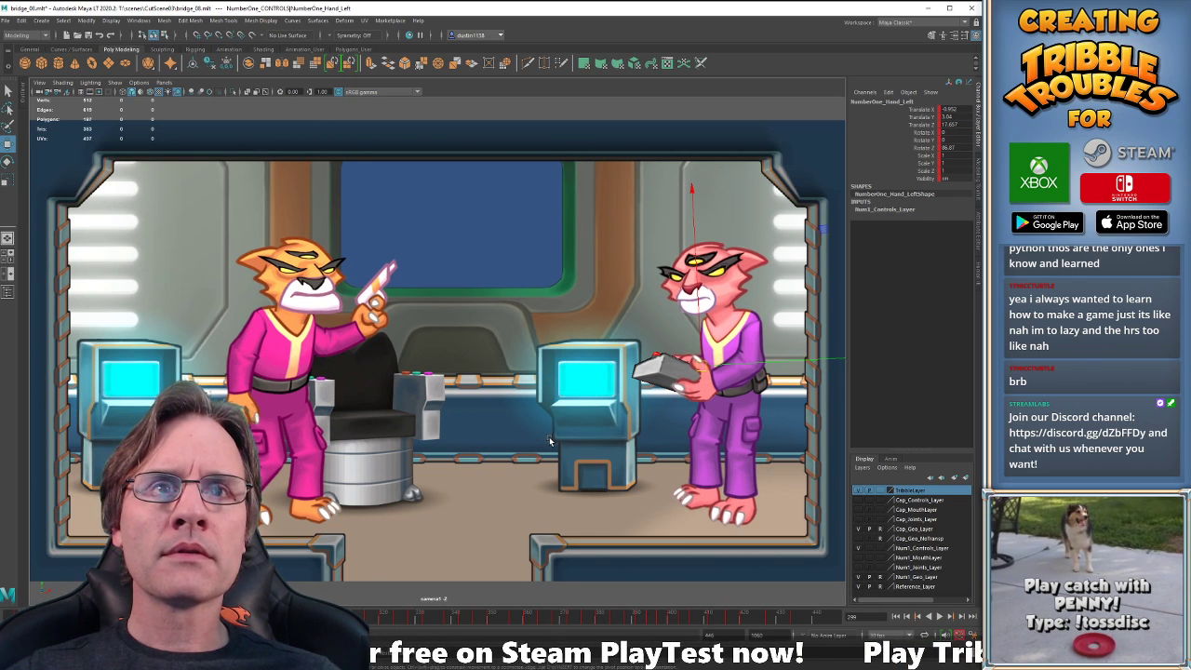
{"action": "key", "text": "alt+Down"}
{"action": "key", "text": "period"}
{"action": "key", "text": "comma"}
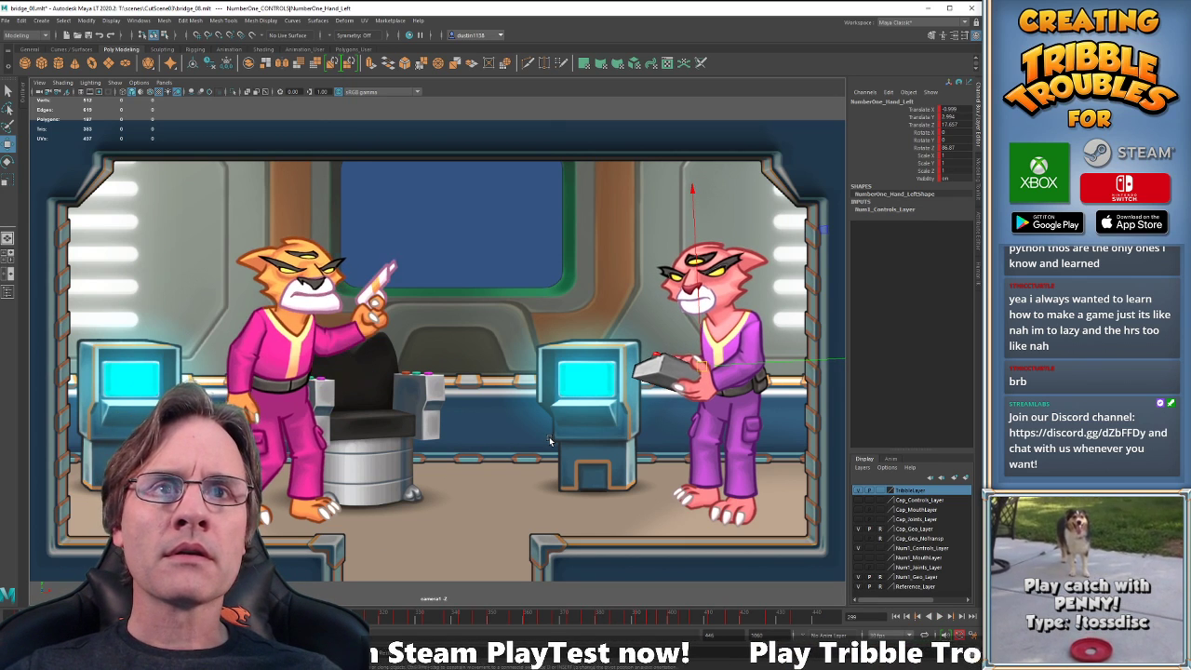
{"action": "key", "text": "period"}
{"action": "key", "text": "comma"}
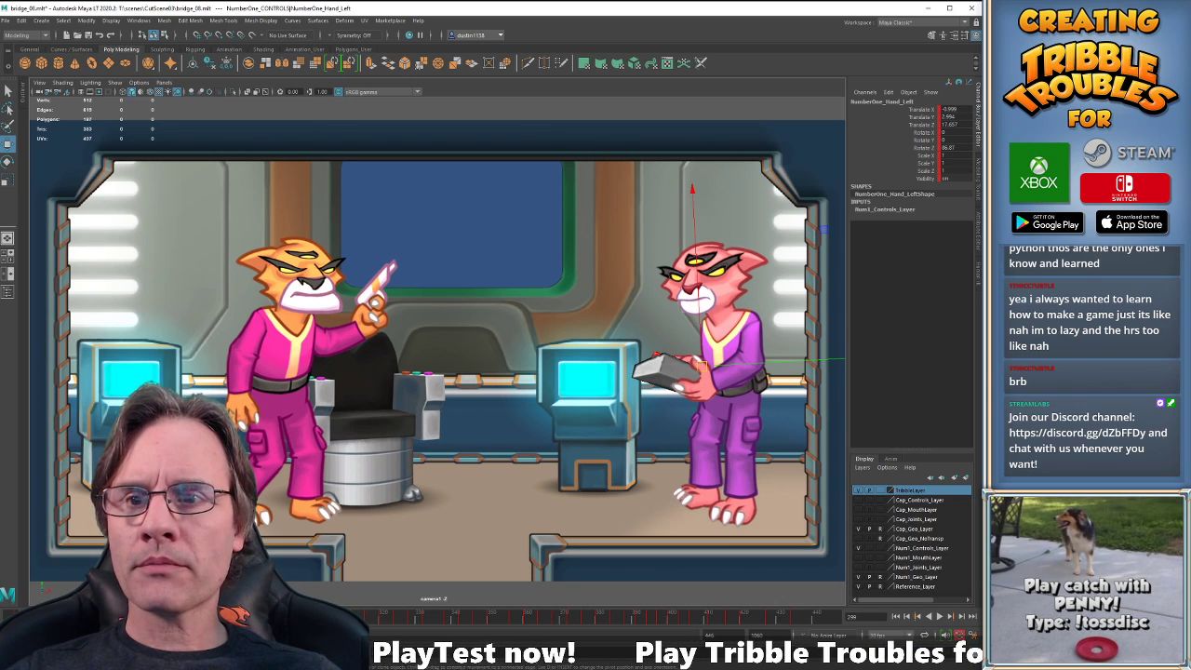
{"action": "key", "text": "s"}
Try moving NumberOne's left hand to Translate Y 2.935 at the next keyframe, where the head tilts down, comparing it with the adjacent keyframes.
{"action": "key", "text": "period"}
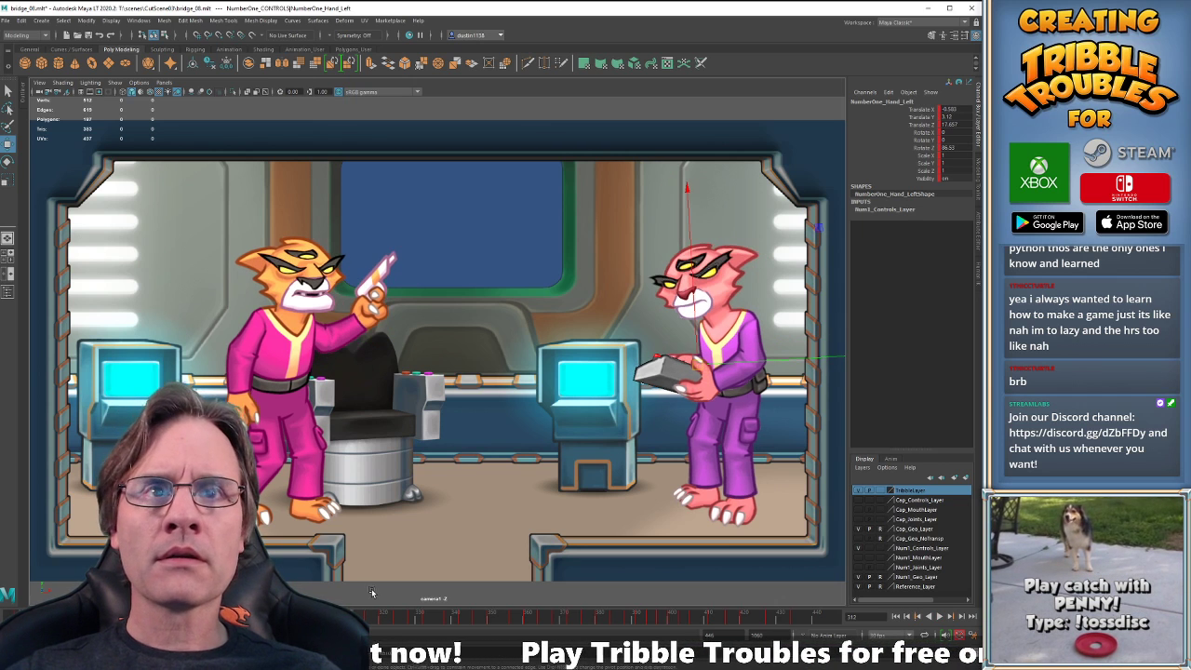
{"action": "key", "text": "comma"}
{"action": "key", "text": "period"}
{"action": "left_click_drag", "start_coordinate": [698, 365], "coordinate": [701, 372]}
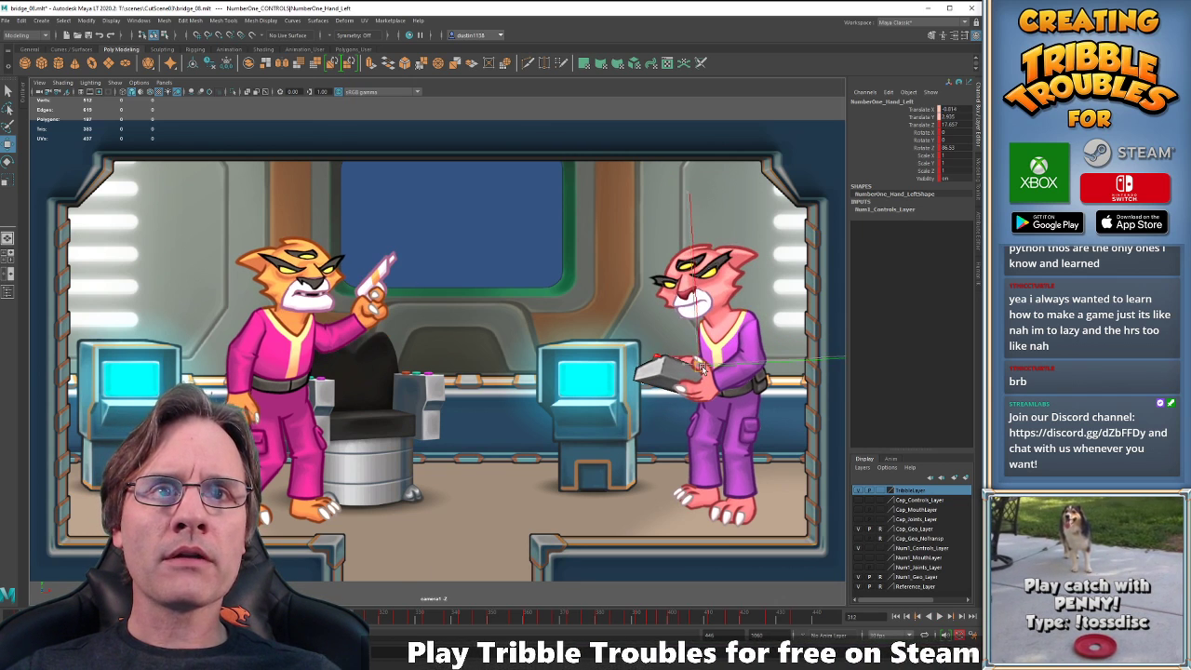
{"action": "key", "text": "comma"}
{"action": "key", "text": "period"}
{"action": "key", "text": "period"}
{"action": "key", "text": "comma"}
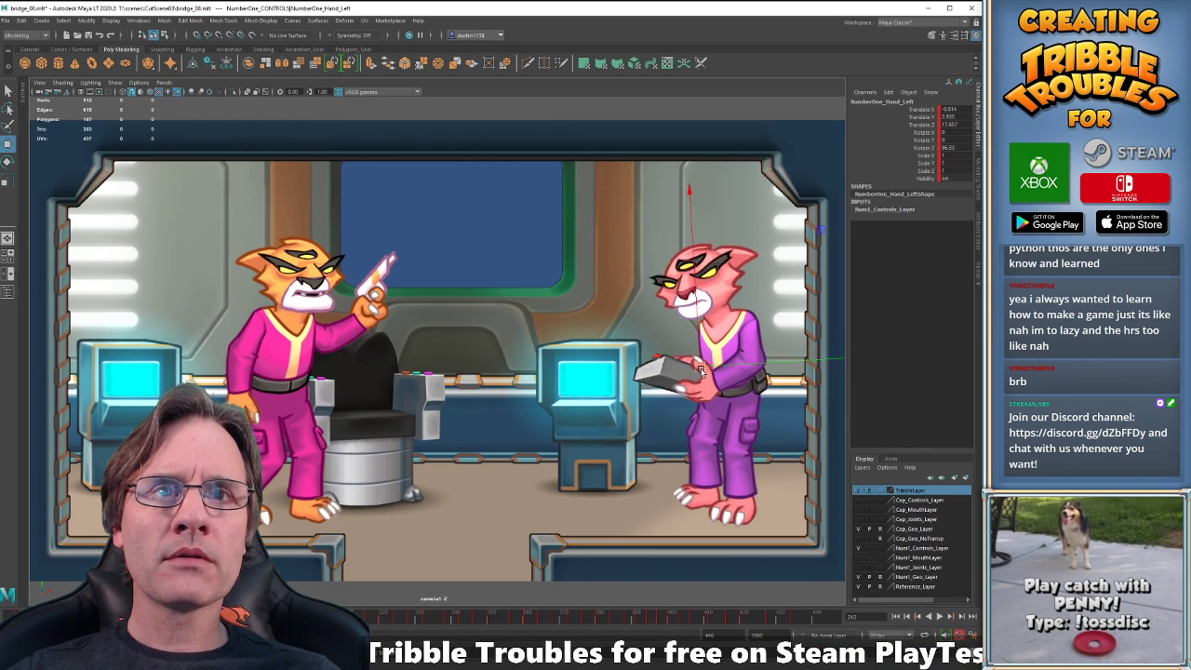
Move the left hand to Translate X -0.906 and Translate Y 3.12 at frame 312, checking it against the previous keyframe.
{"action": "key", "text": "comma"}
{"action": "key", "text": "period"}
{"action": "left_click_drag", "start_coordinate": [703, 373], "coordinate": [703, 369]}
{"action": "key", "text": "comma"}
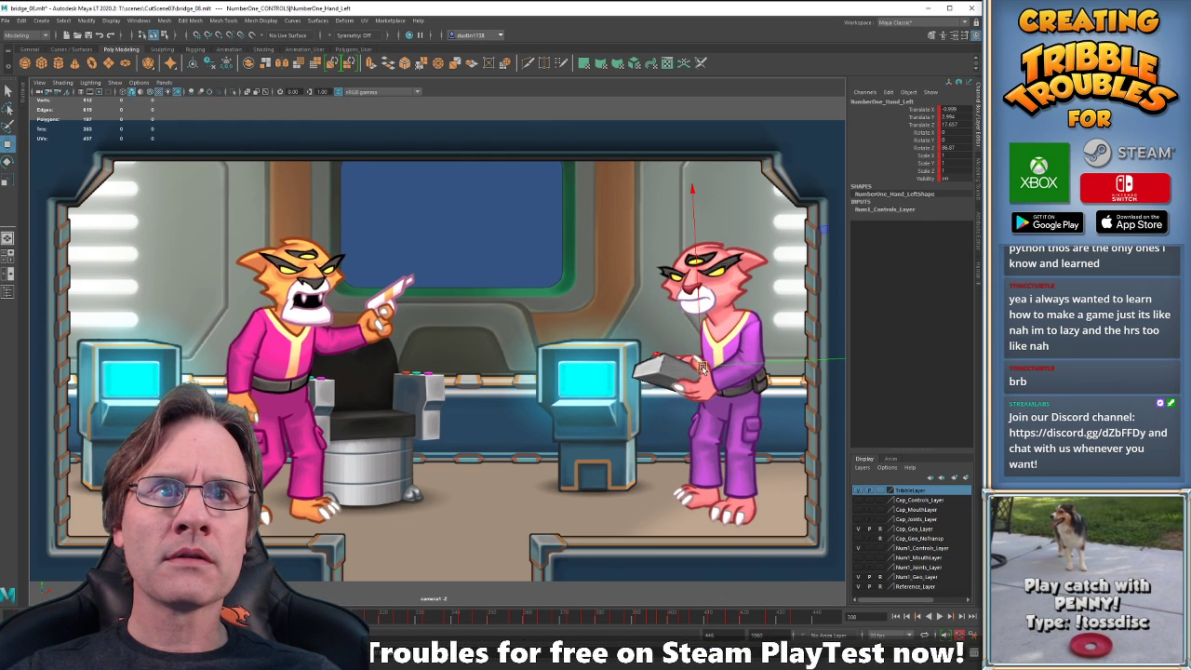
{"action": "key", "text": "period"}
{"action": "key", "text": "period"}
Play back the cutscene to check how NumberOne's left hand follows the device.
{"action": "key", "text": "alt+v"}
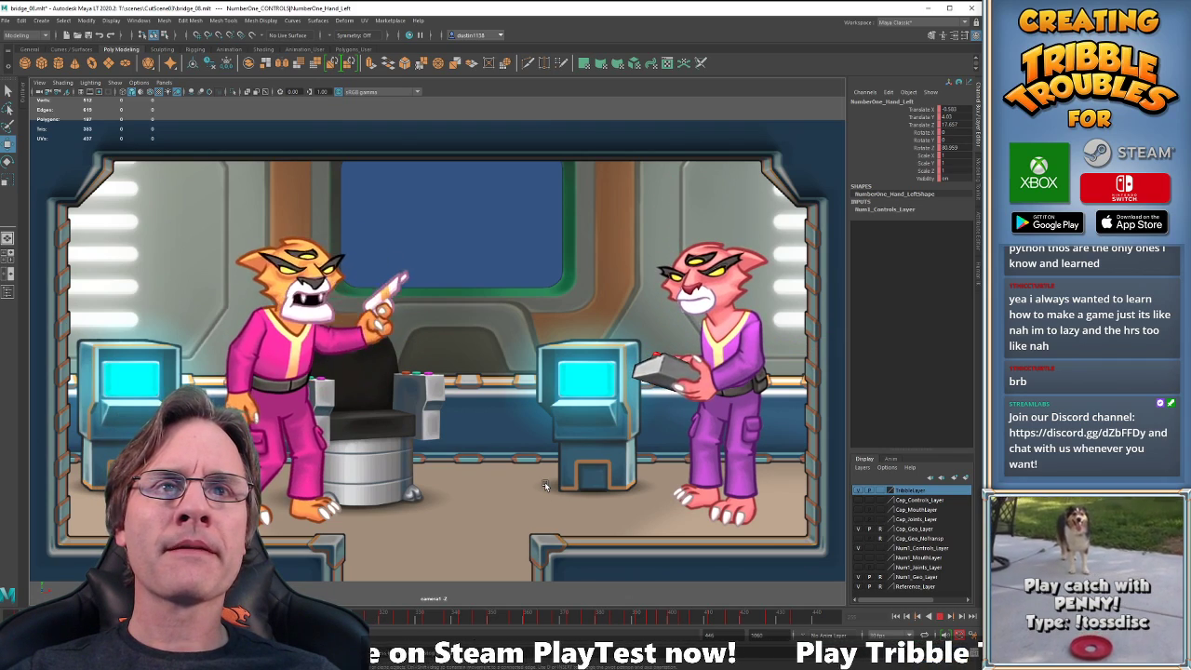
{"action": "key", "text": "alt+v"}
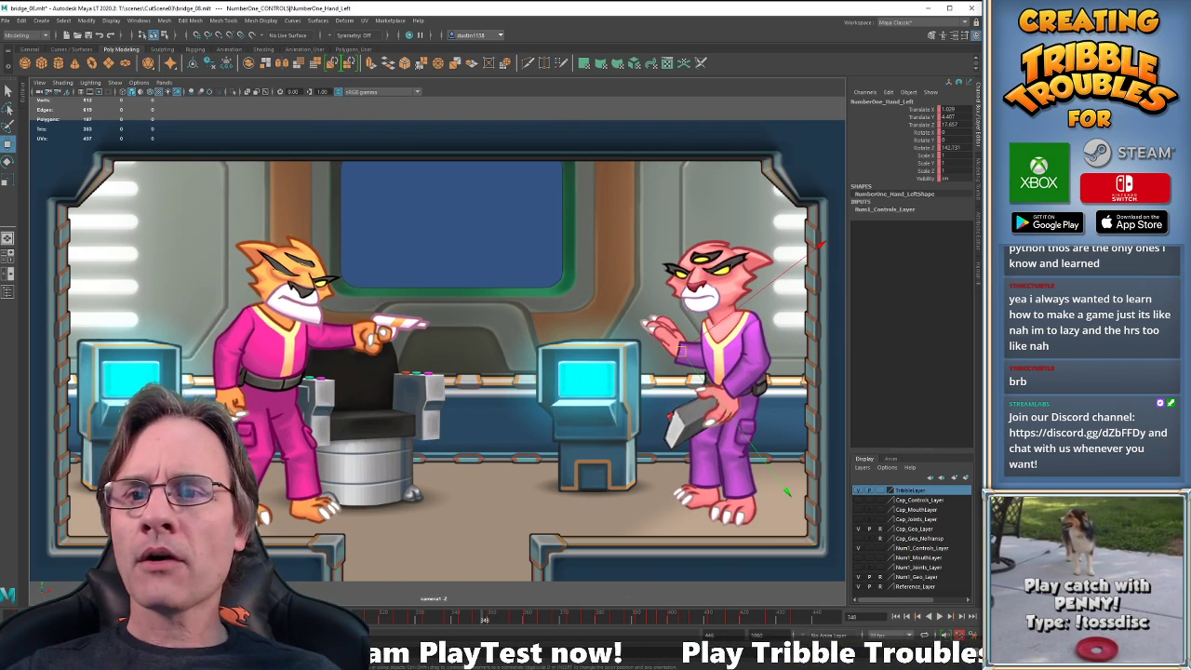
{"action": "key", "text": "alt+v"}
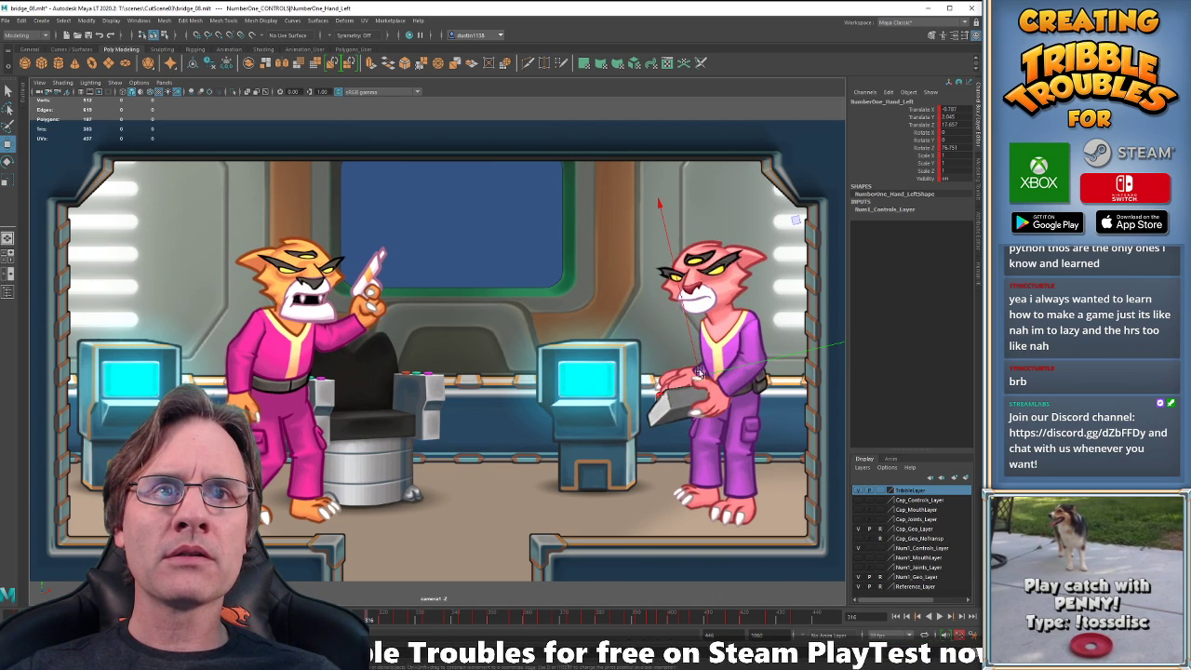
At frame 316, rotate NumberOne's left hand slightly and move it to Translate Y 2.6 to match the device's tilt.
{"action": "key", "text": "e"}
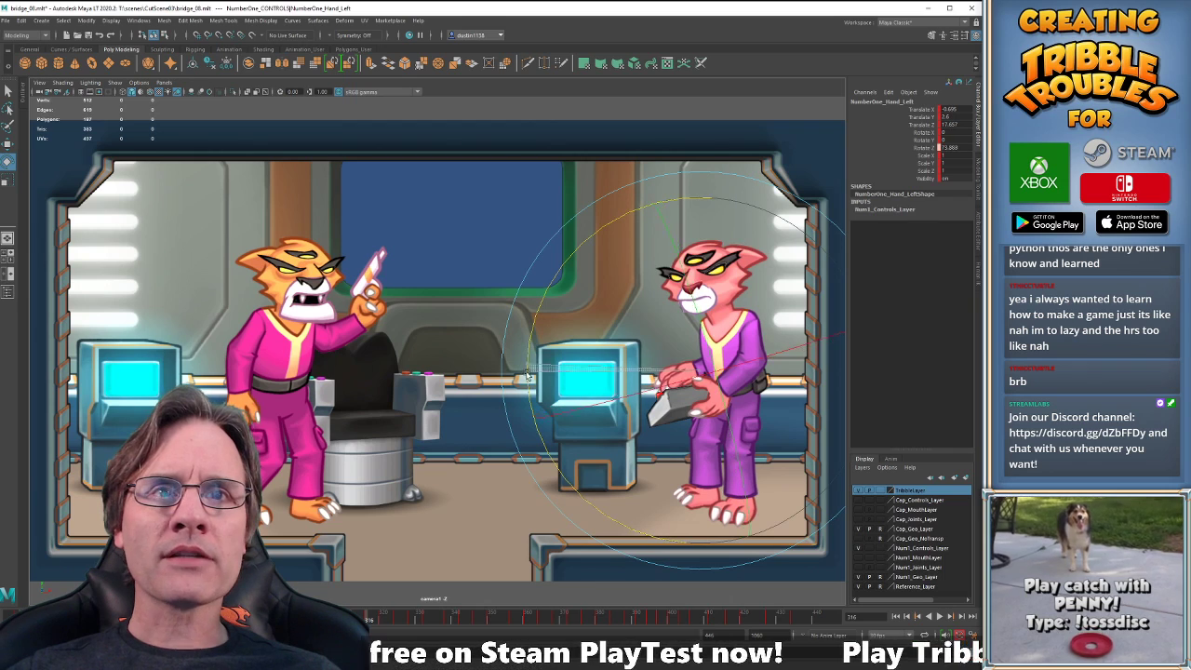
{"action": "key", "text": "w"}
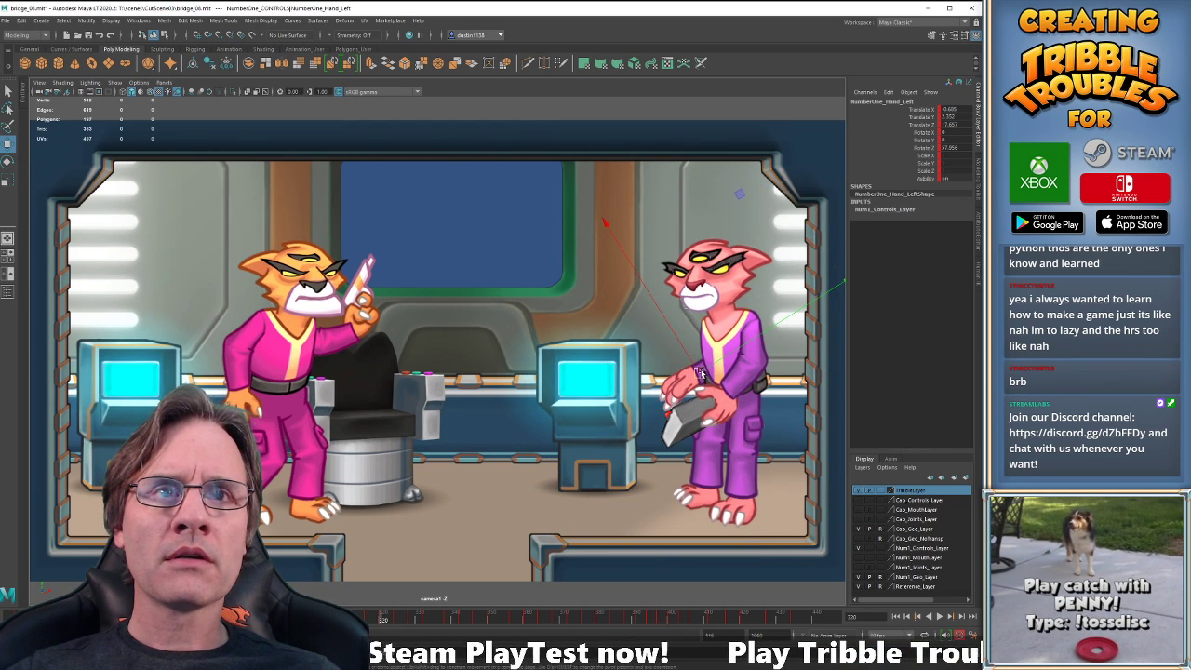
{"action": "key", "text": "comma"}
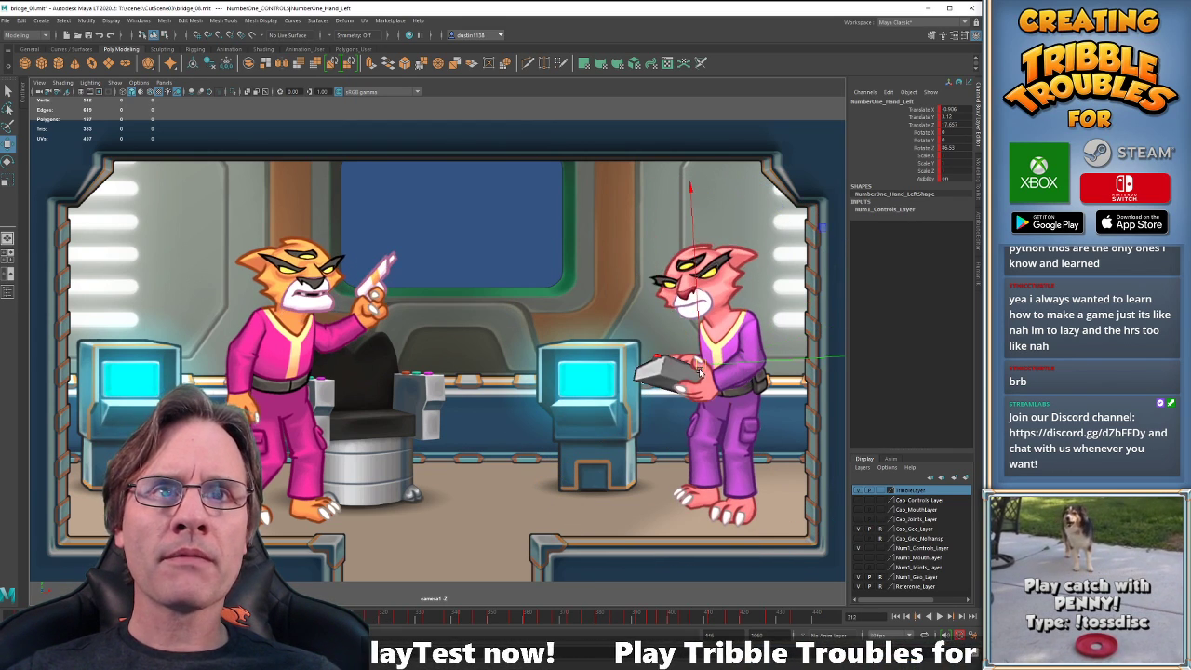
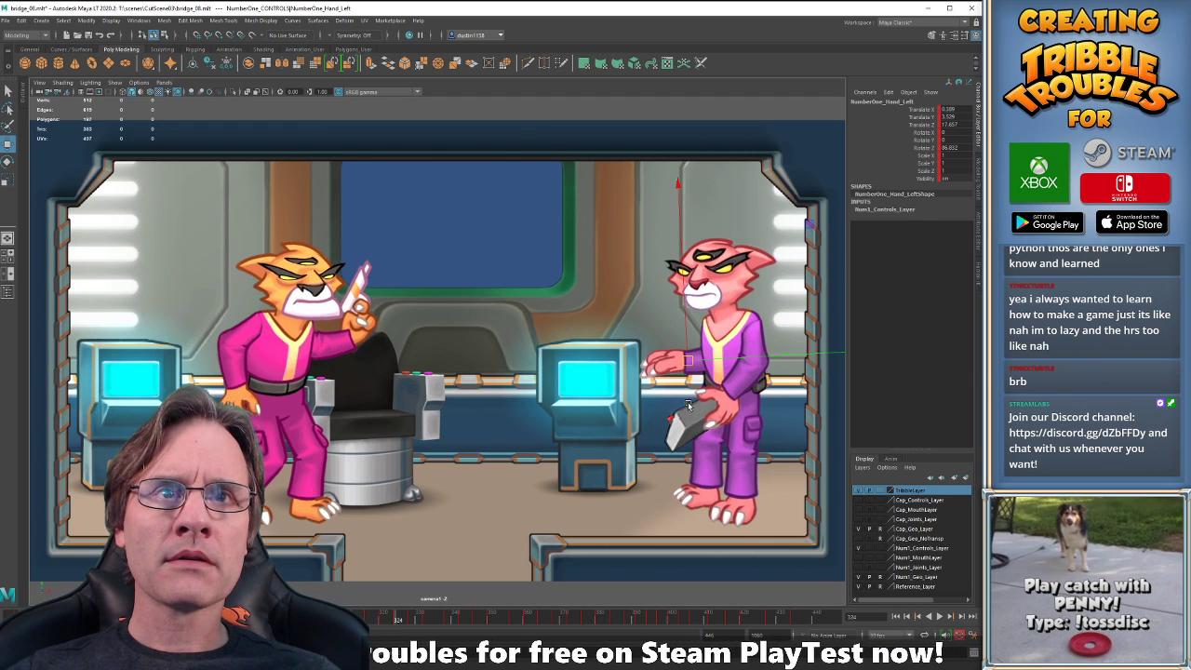
Reposition NumberOne's left hand just above the lowered device at frame 320, comparing it with the surrounding keyframes.
{"action": "key", "text": "comma"}
{"action": "key", "text": "comma"}
{"action": "key", "text": "period"}
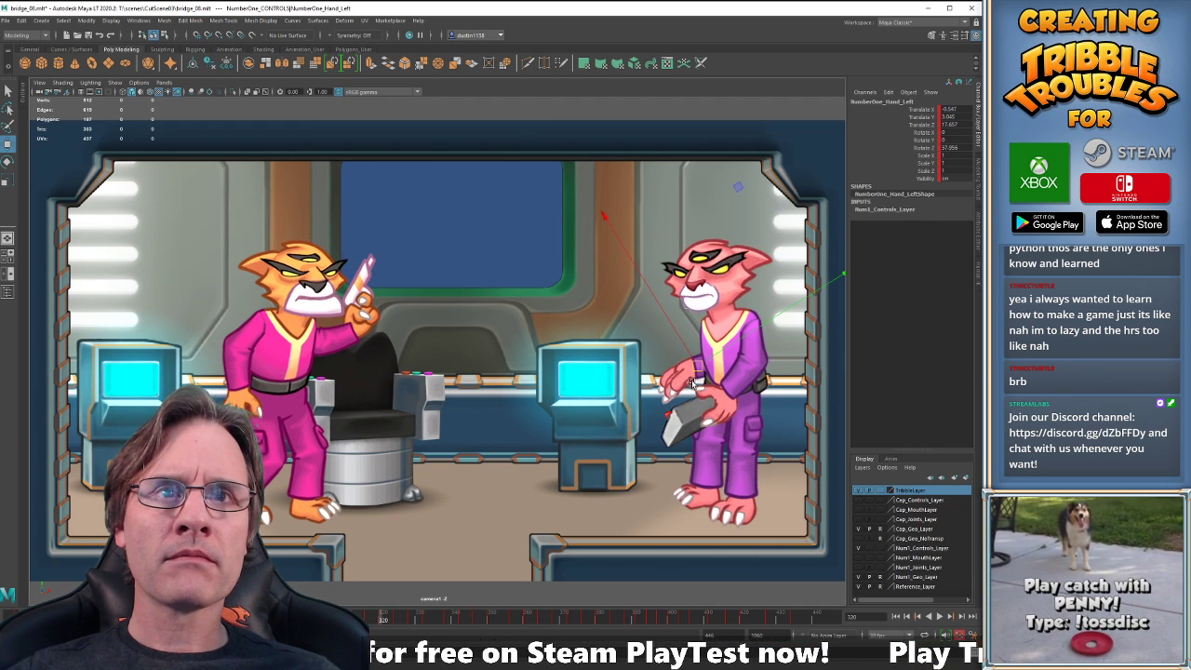
{"action": "left_click_drag", "start_coordinate": [692, 367], "coordinate": [694, 371]}
{"action": "key", "text": "period"}
{"action": "key", "text": "period"}
{"action": "key", "text": "period"}
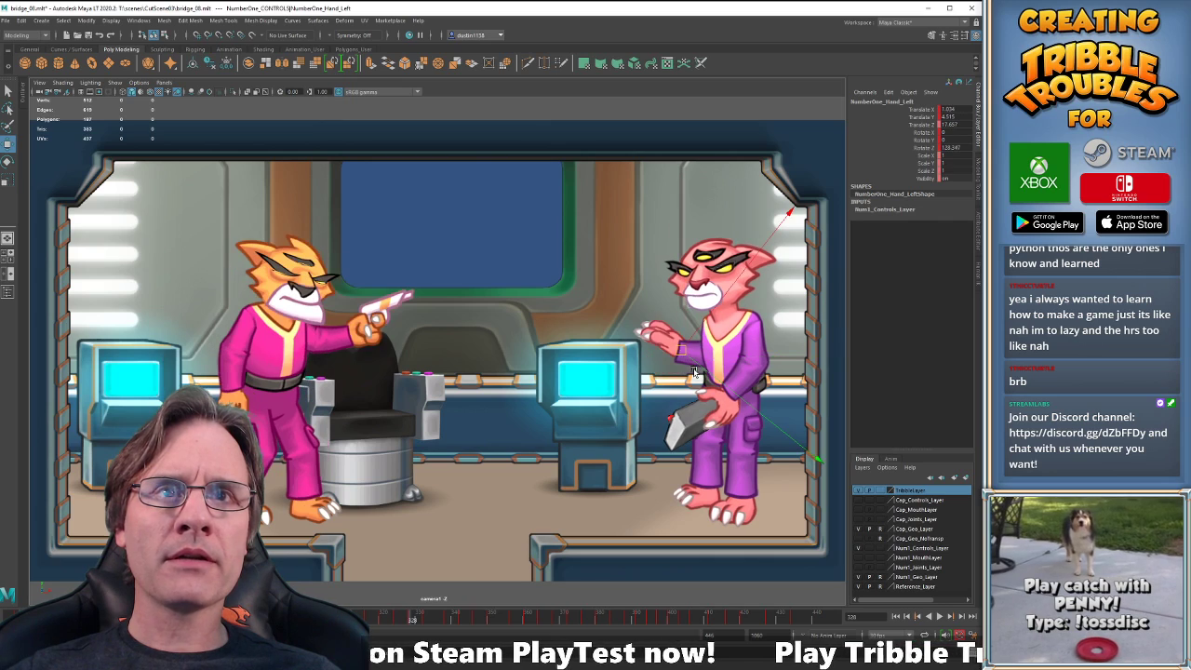
Play back the cutscene several times and step through the keyframes around frame 299 to examine NumberOne's hand and head motion.
{"action": "key", "text": "alt+v"}
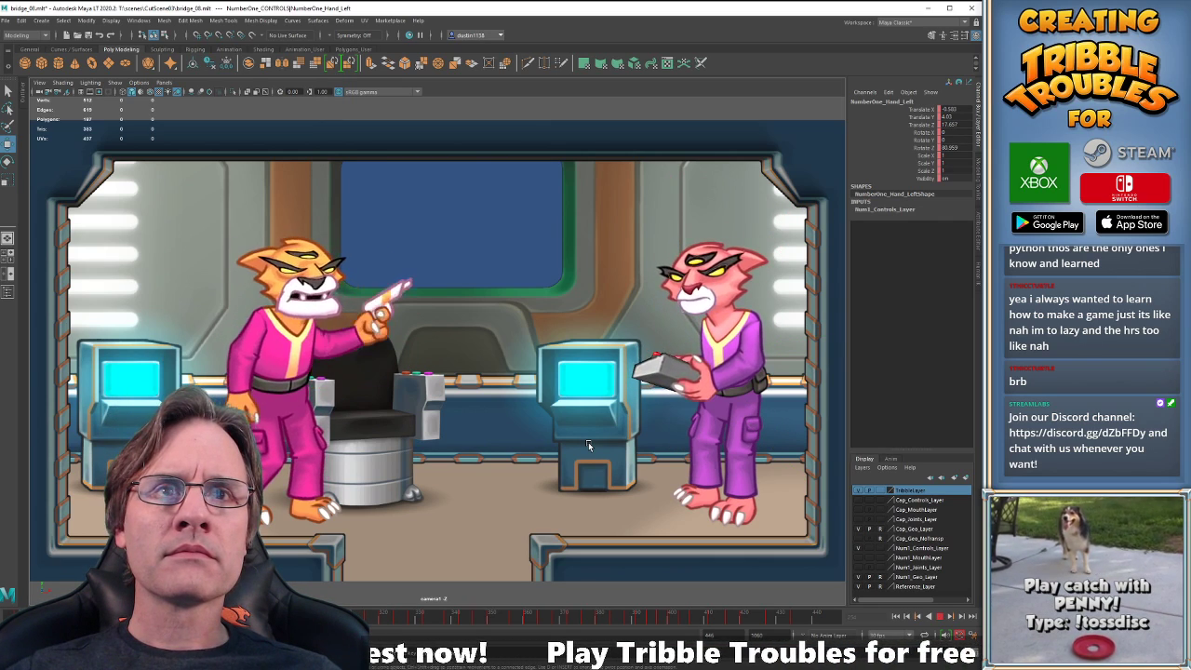
{"action": "key", "text": "alt+v"}
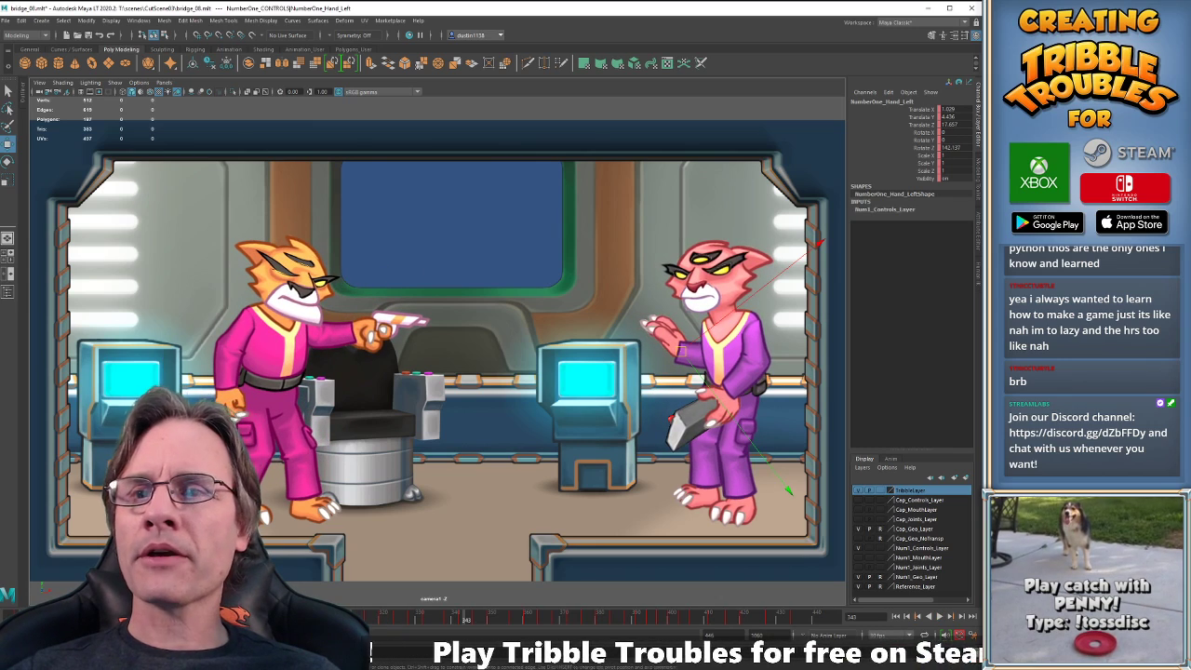
{"action": "key", "text": "ctrl+z"}
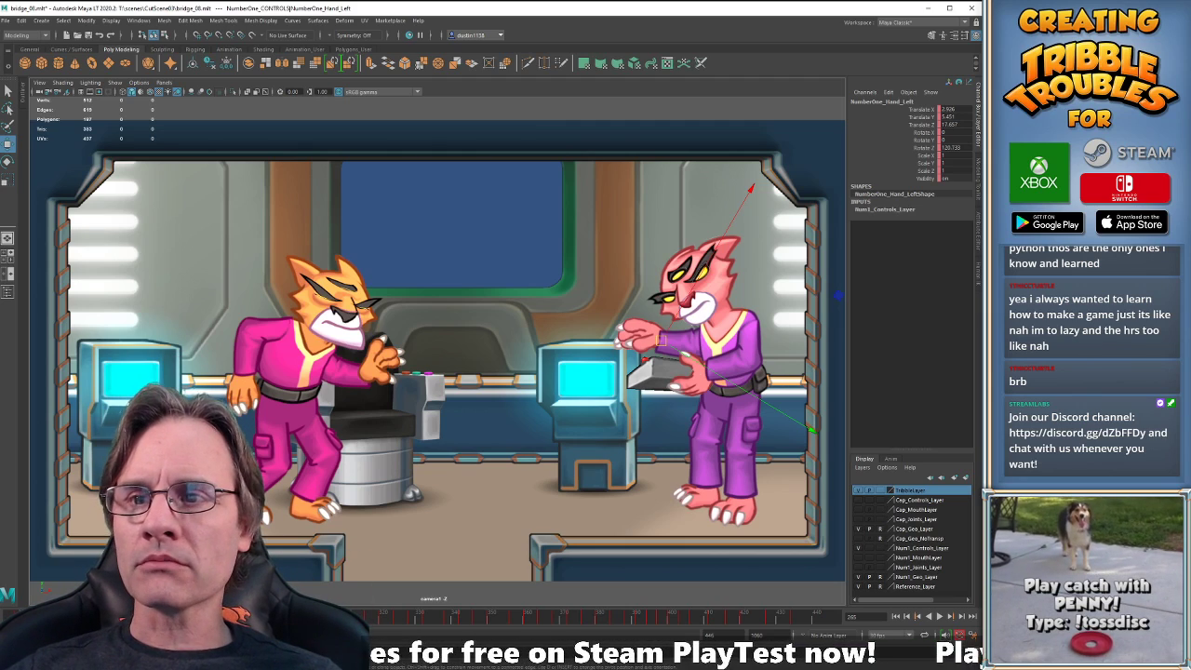
{"action": "key", "text": "alt+v"}
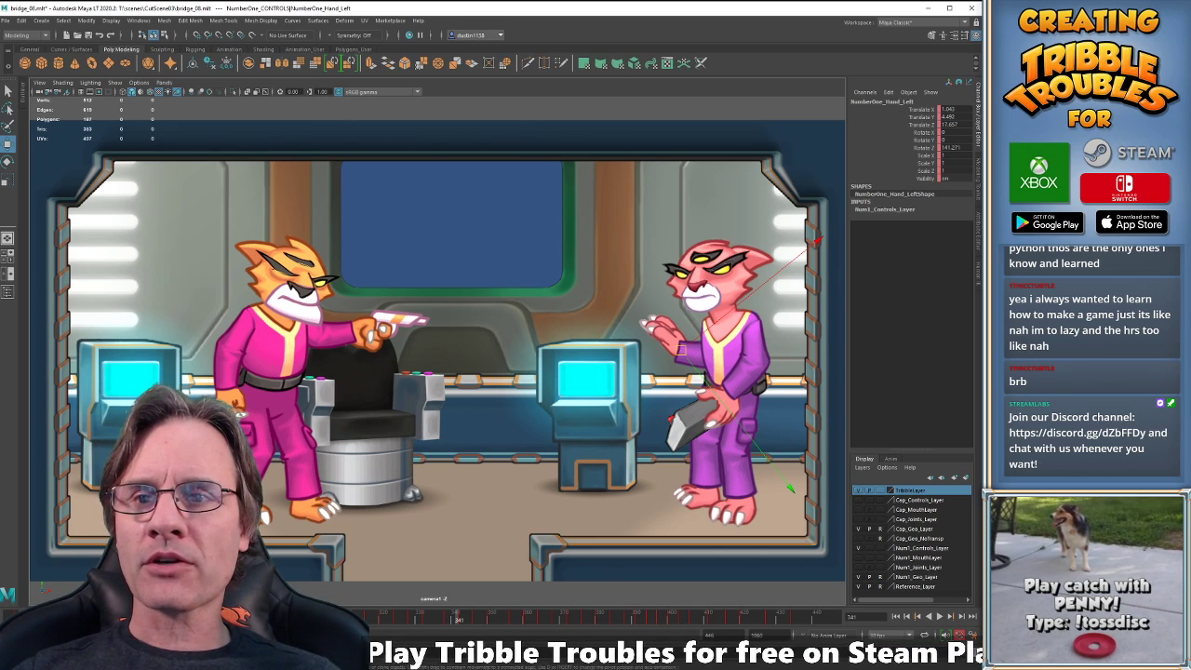
{"action": "key", "text": "alt+v"}
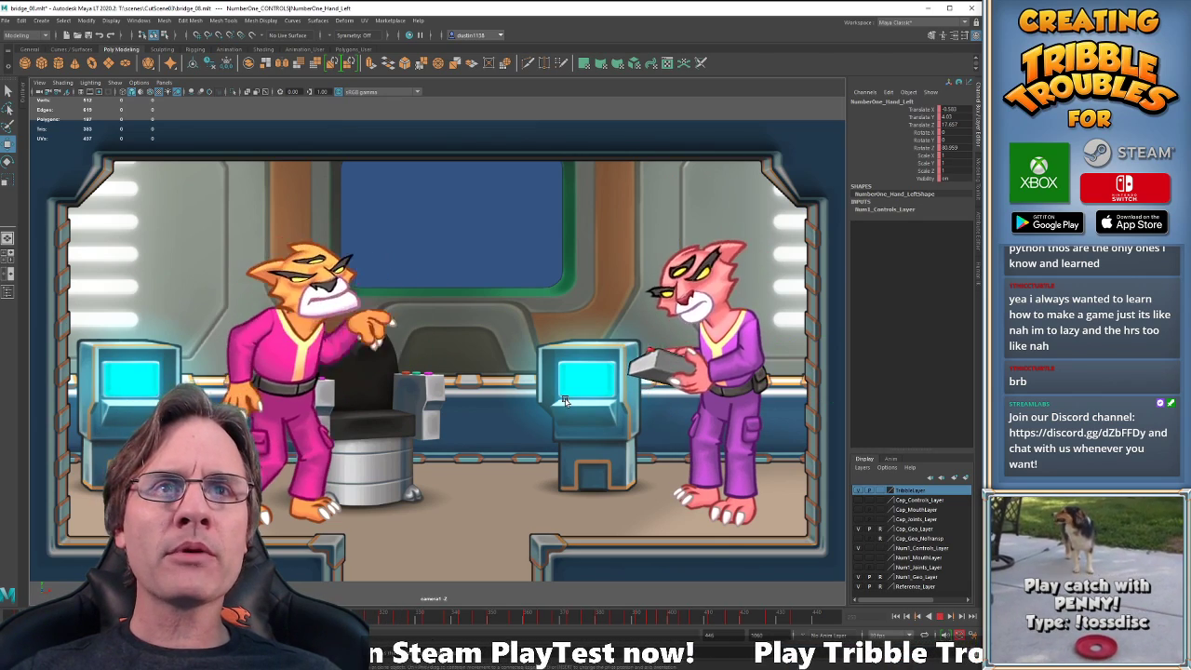
{"action": "key", "text": "alt+v"}
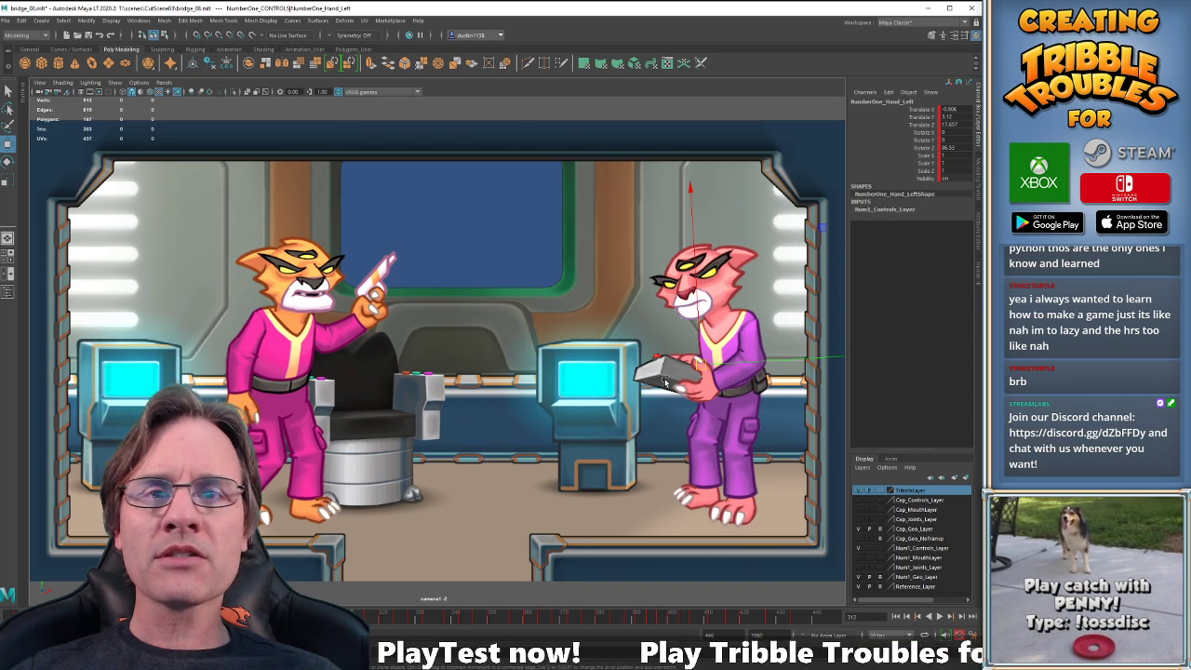
{"action": "key", "text": "comma"}
{"action": "key", "text": "comma"}
{"action": "key", "text": "period"}
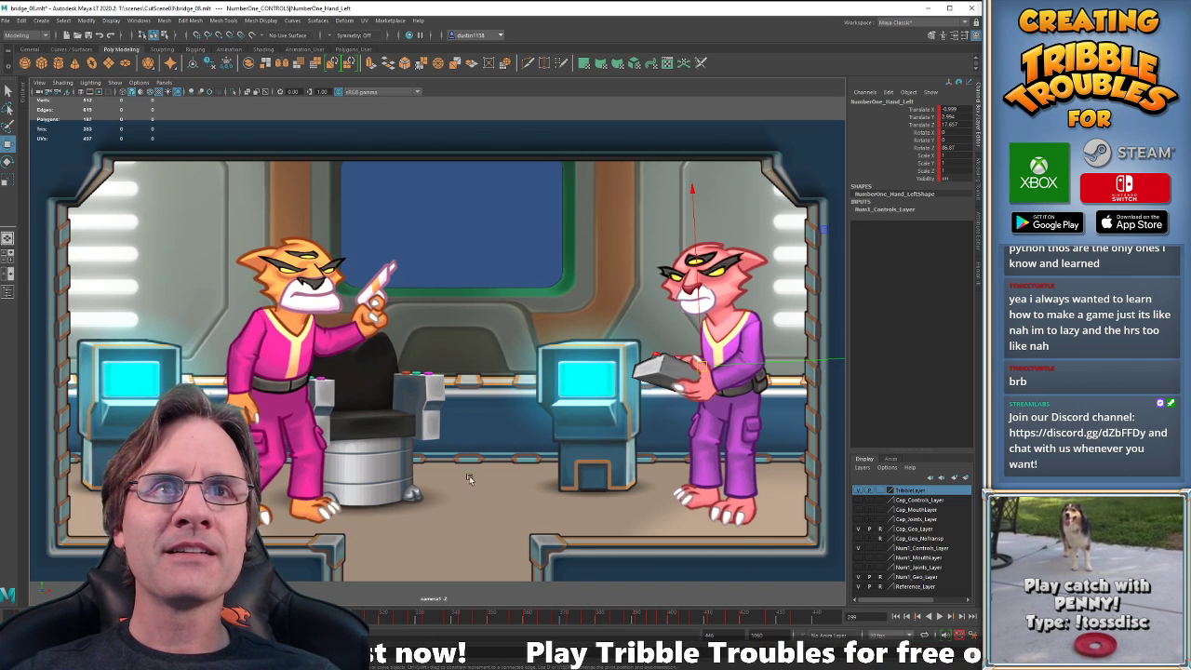
{"action": "key", "text": "comma"}
{"action": "key", "text": "period"}
{"action": "key", "text": "period"}
{"action": "key", "text": "period"}
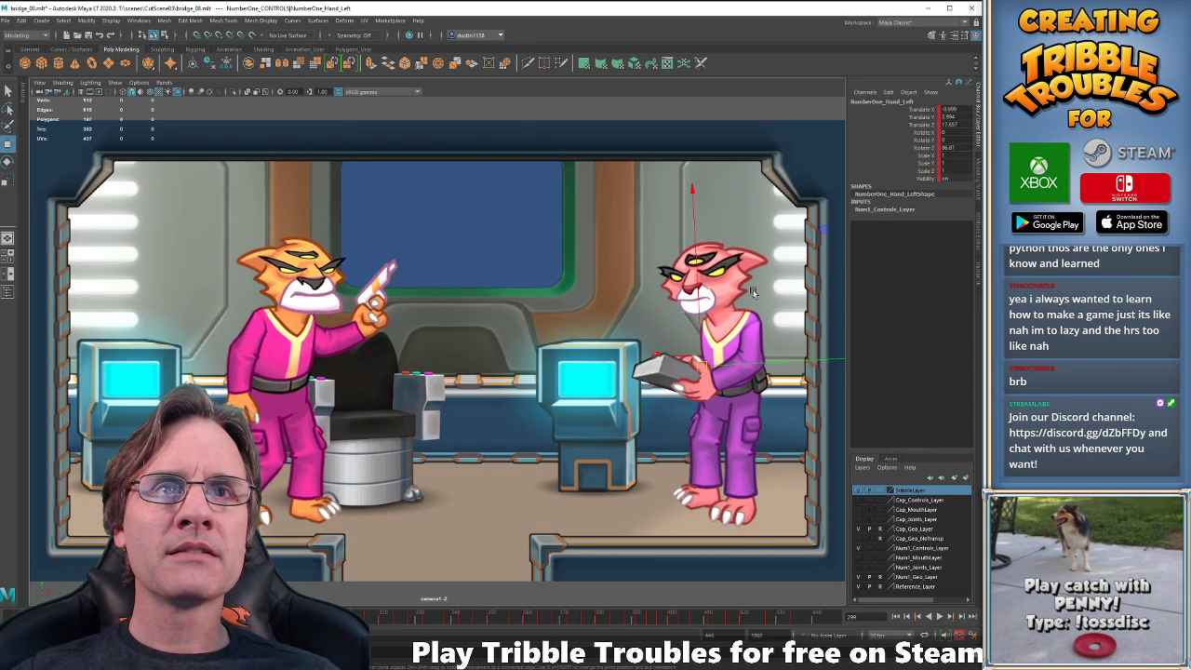
Select NumberOne's head control and rotate it to Rotate Z 10.777 at frame 299, comparing with the earlier keyframes.
{"action": "key", "text": "space"}
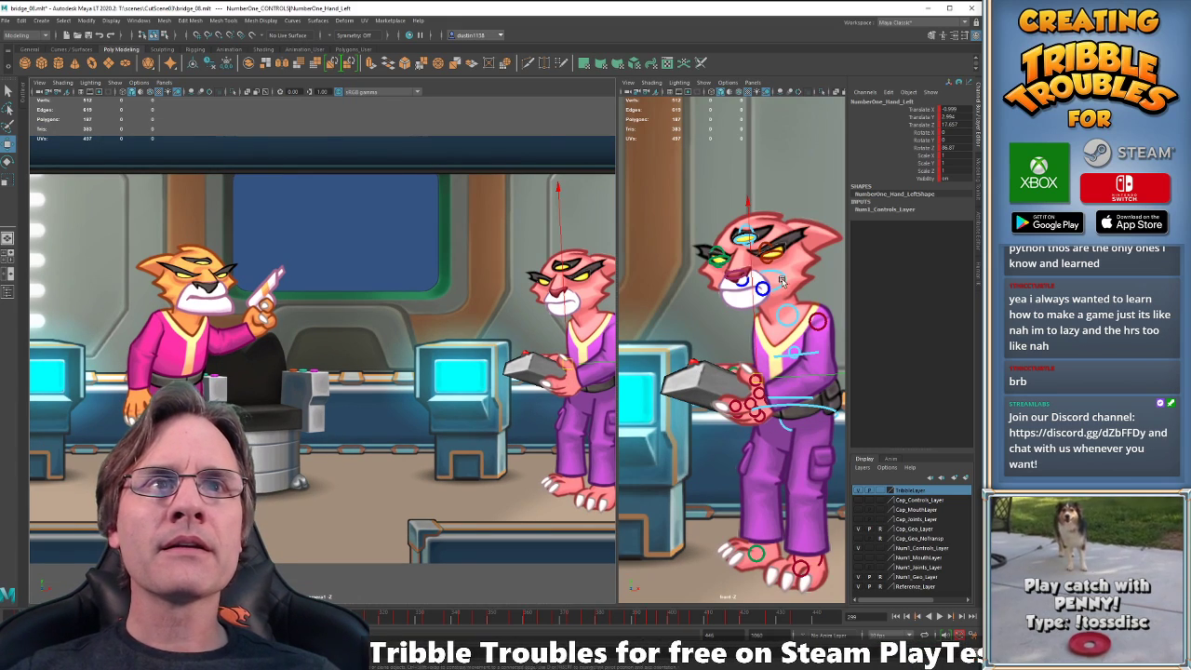
{"action": "left_click", "coordinate": [786, 277]}
{"action": "key", "text": "space"}
{"action": "key", "text": "e"}
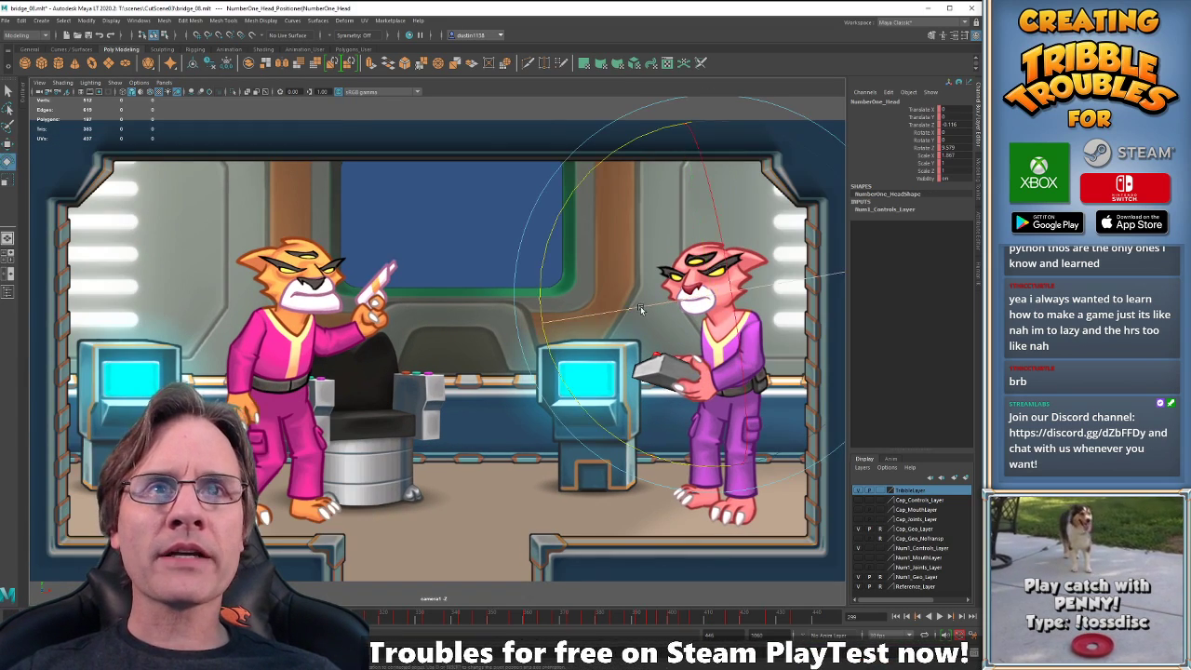
{"action": "key", "text": "s"}
{"action": "key", "text": "comma"}
{"action": "key", "text": "comma"}
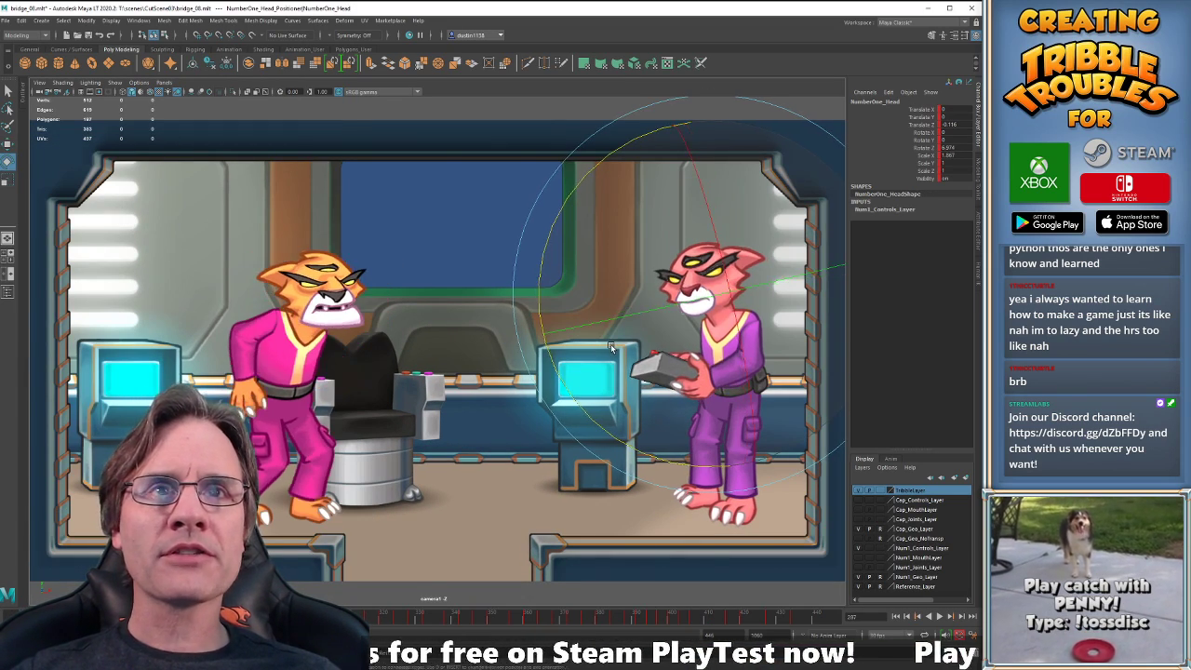
{"action": "key", "text": "period"}
{"action": "key", "text": "period"}
{"action": "left_click_drag", "start_coordinate": [553, 356], "coordinate": [549, 359]}
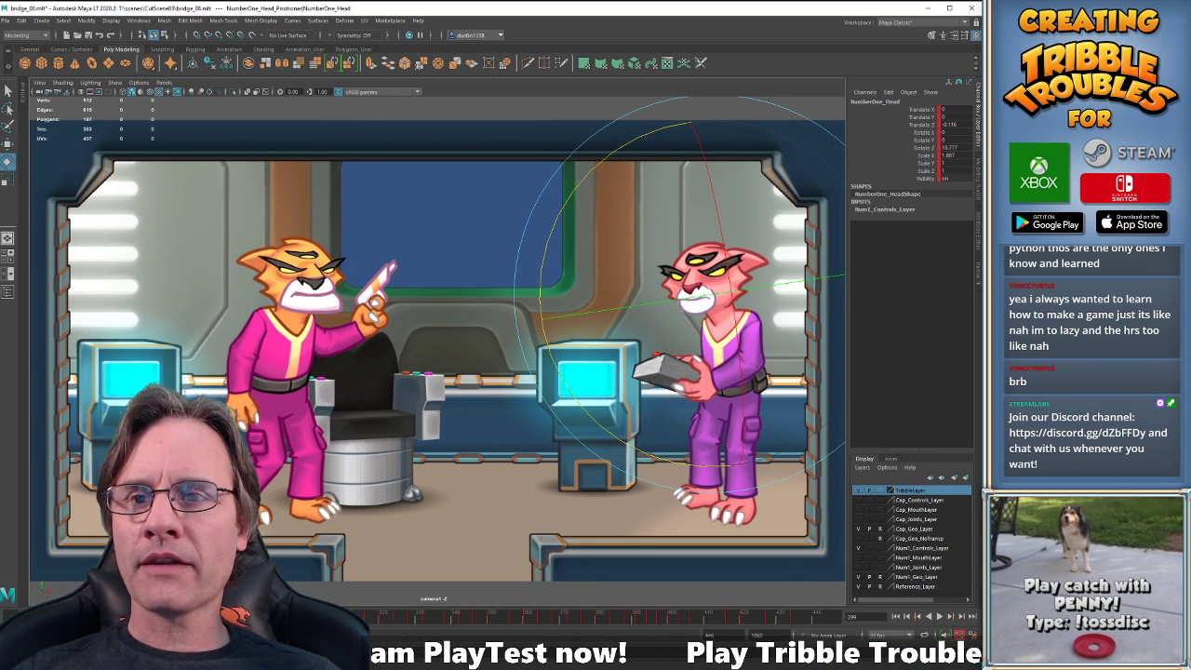
Play back the cutscene to check the head rotation, and return to frame 299.
{"action": "key", "text": "alt+v"}
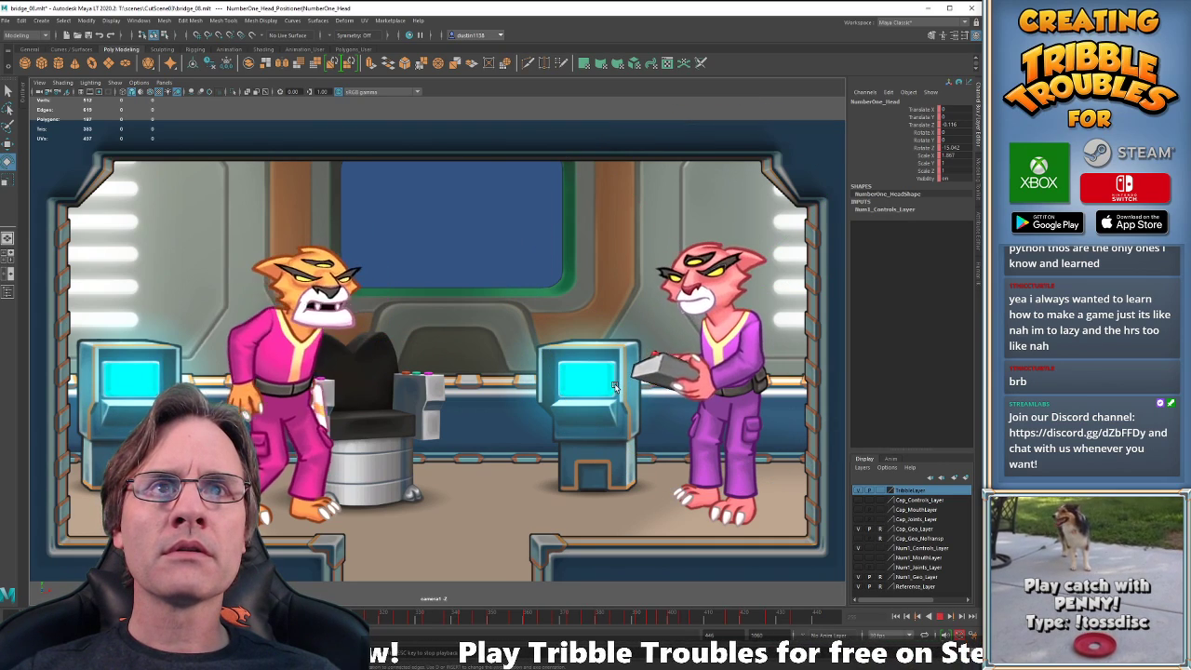
{"action": "key", "text": "alt+v"}
{"action": "key", "text": "comma"}
{"action": "key", "text": "comma"}
{"action": "key", "text": "comma"}
{"action": "key", "text": "comma"}
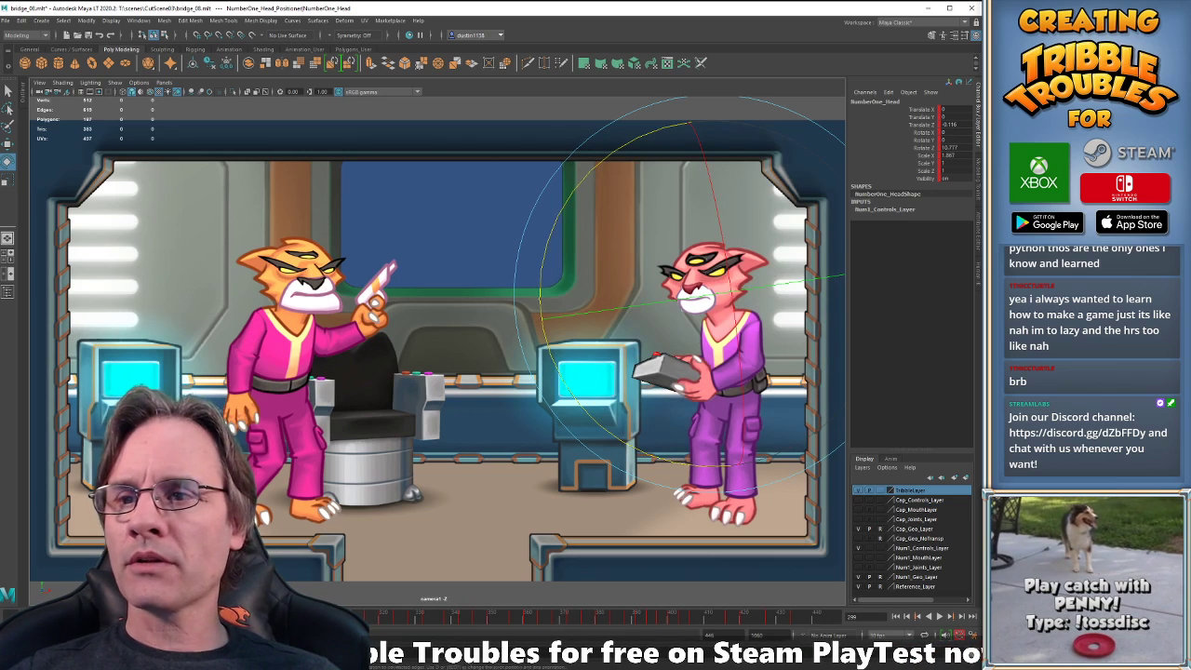
Isolate the head's Rotate Z curve in the Graph Editor and frame its keys around frame 299.
{"action": "left_click", "coordinate": [290, 640]}
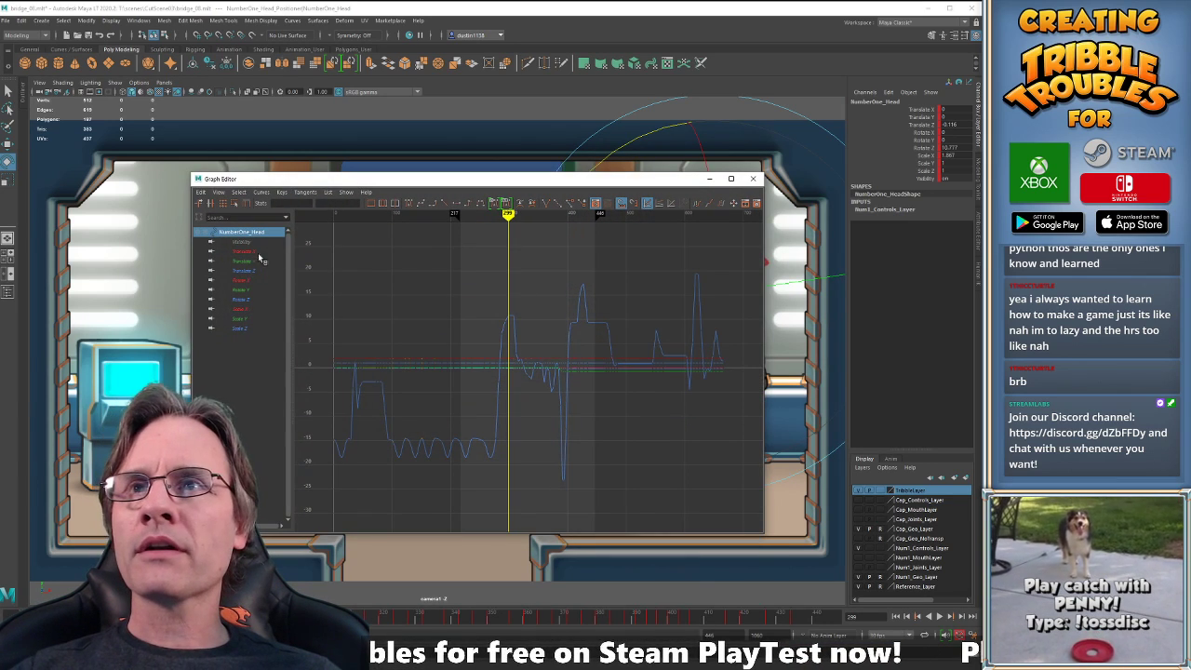
{"action": "left_click", "coordinate": [244, 299]}
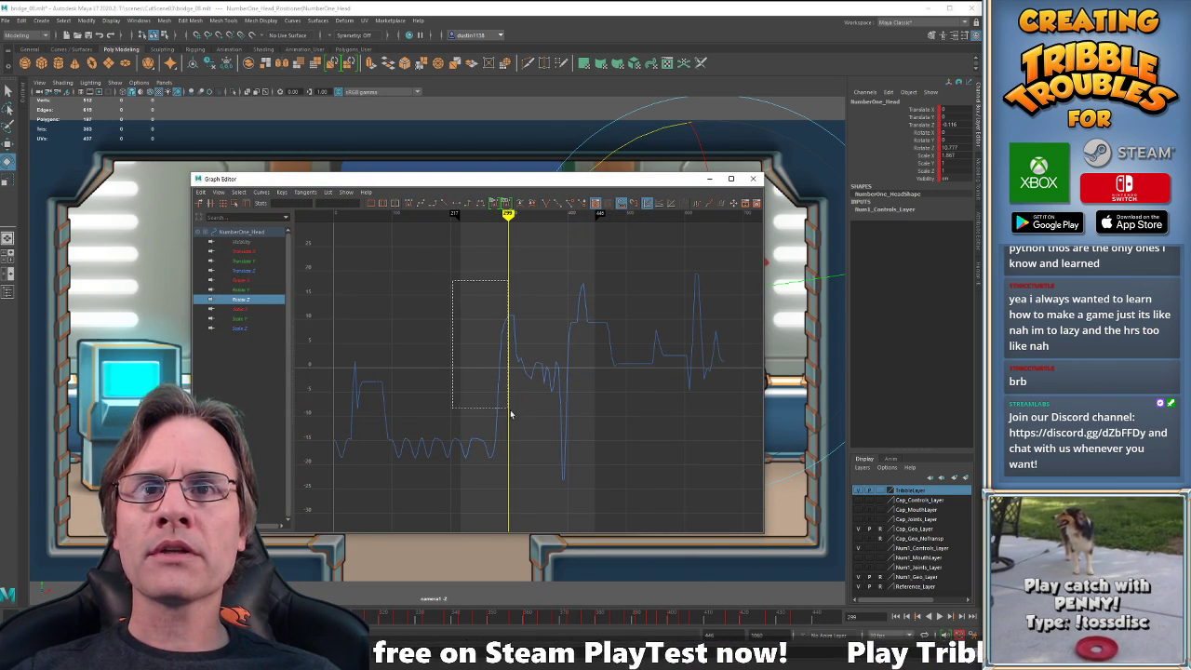
{"action": "key", "text": "f"}
{"action": "right_click_drag", "start_coordinate": [482, 347], "coordinate": [566, 376], "text": "alt+shift"}
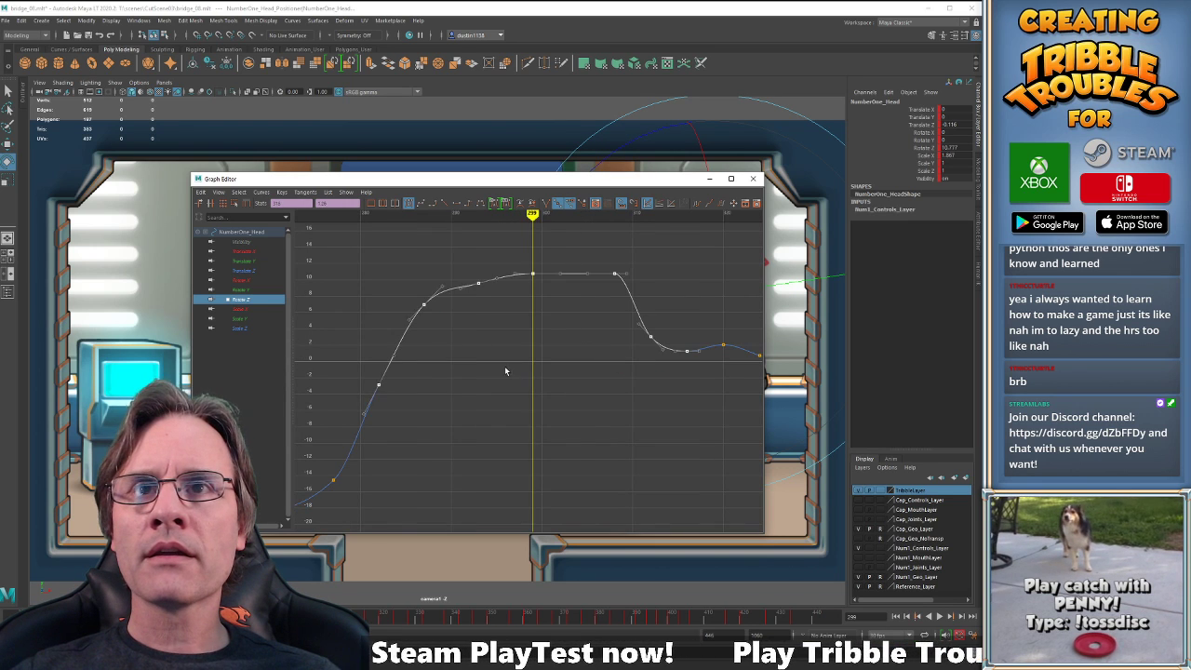
Raise the head's Rotate Z key at frame 293 slightly and apply auto tangents to the surrounding keys to smooth the ease into frame 299.
{"action": "left_click", "coordinate": [504, 366]}
{"action": "left_click_drag", "start_coordinate": [473, 265], "coordinate": [483, 296]}
{"action": "middle_click_drag", "start_coordinate": [484, 316], "coordinate": [484, 314]}
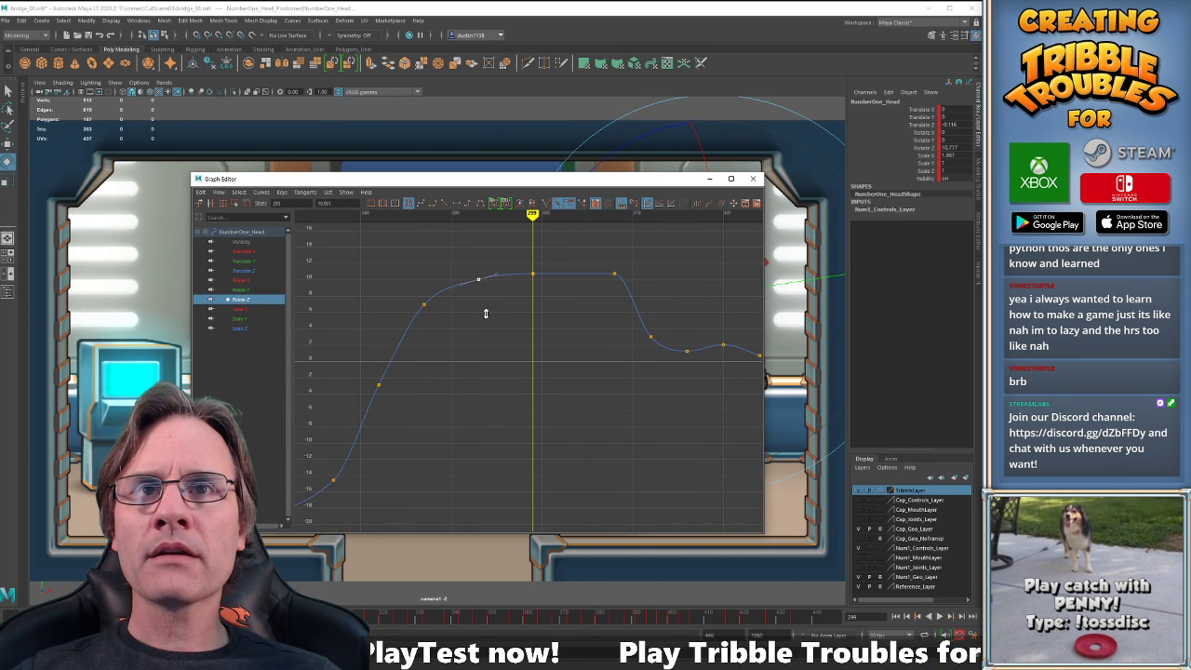
{"action": "left_click_drag", "start_coordinate": [356, 249], "coordinate": [740, 400]}
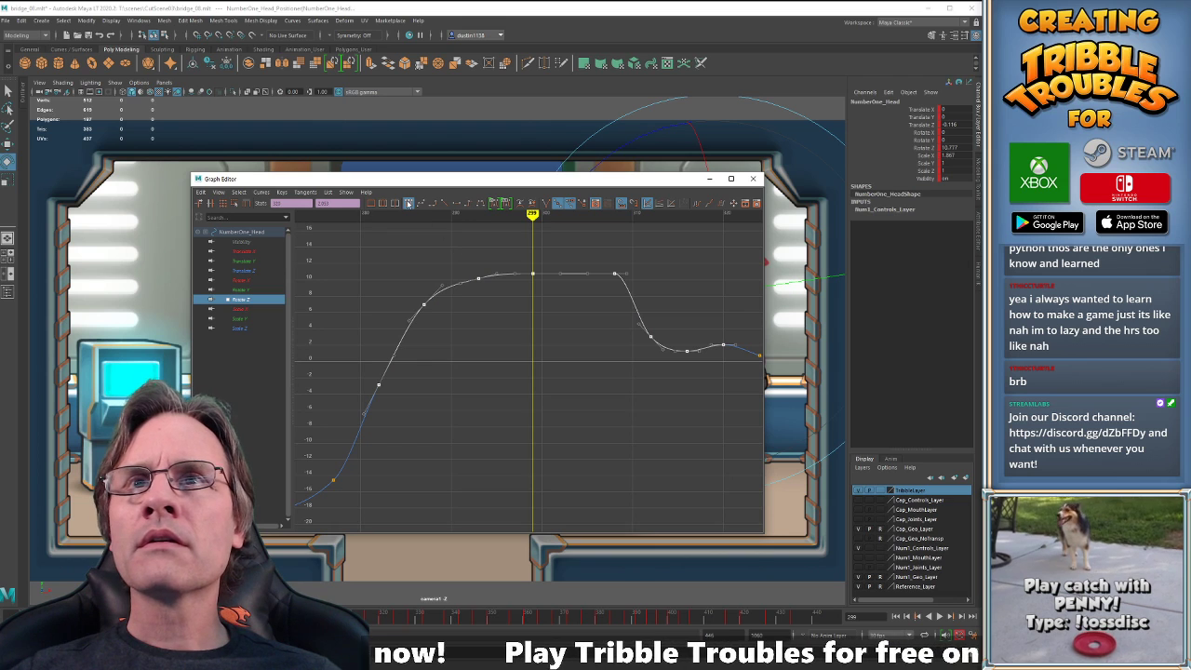
{"action": "left_click", "coordinate": [417, 240]}
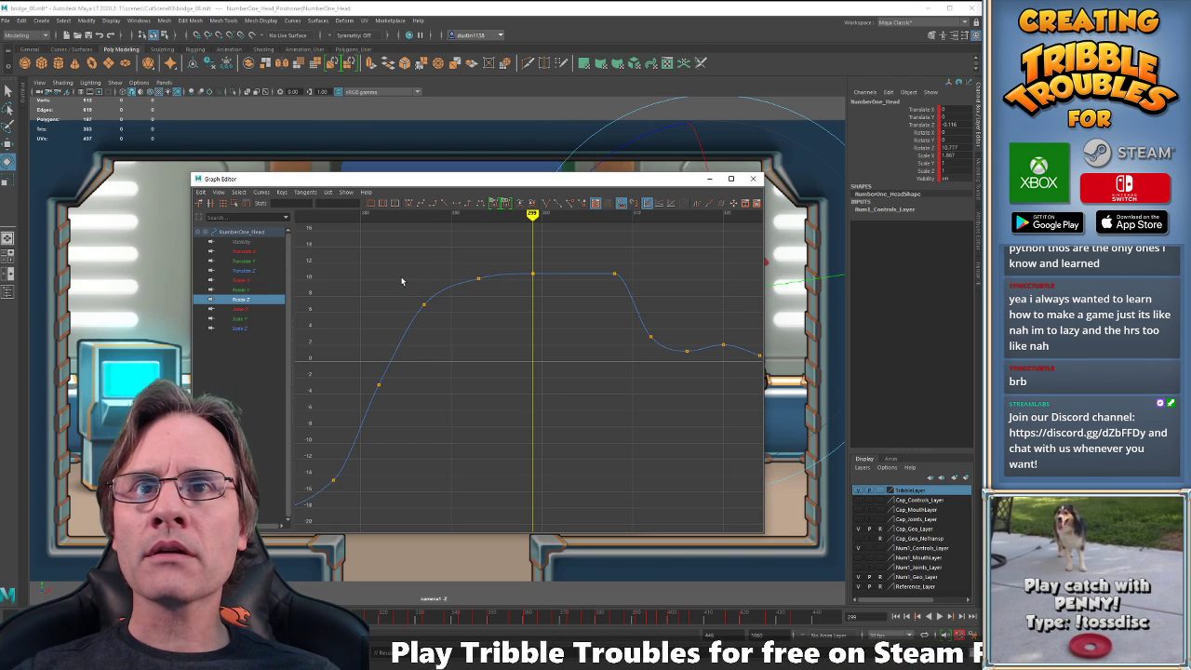
{"action": "left_click_drag", "start_coordinate": [402, 281], "coordinate": [469, 307]}
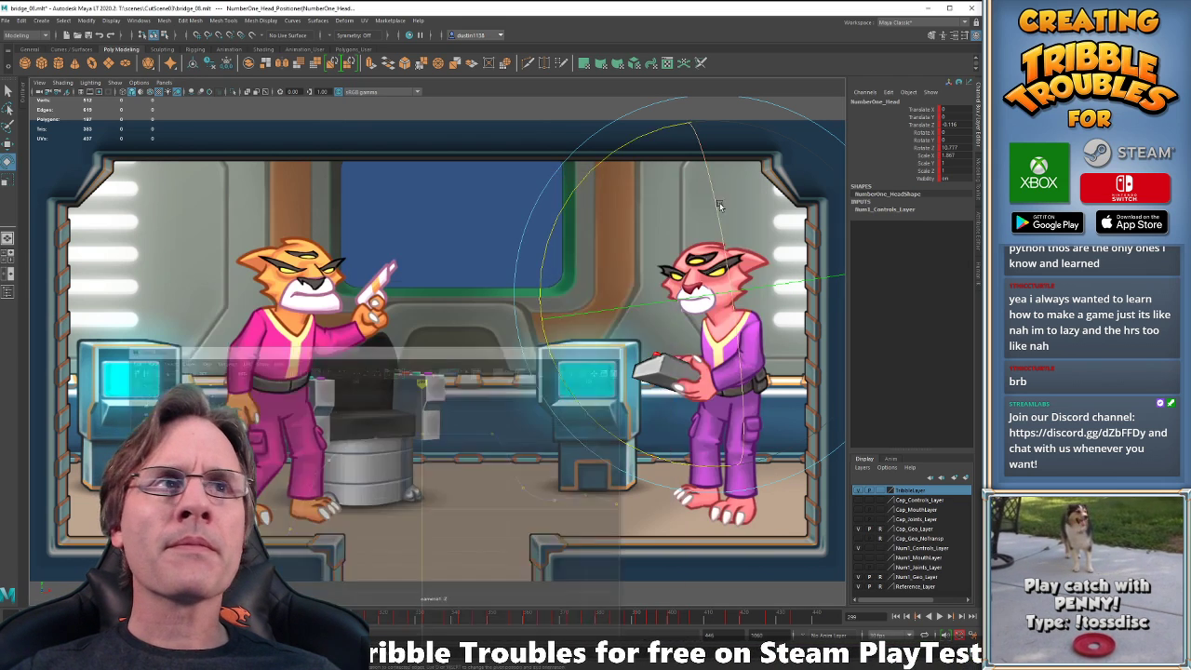
{"action": "left_click", "coordinate": [709, 178]}
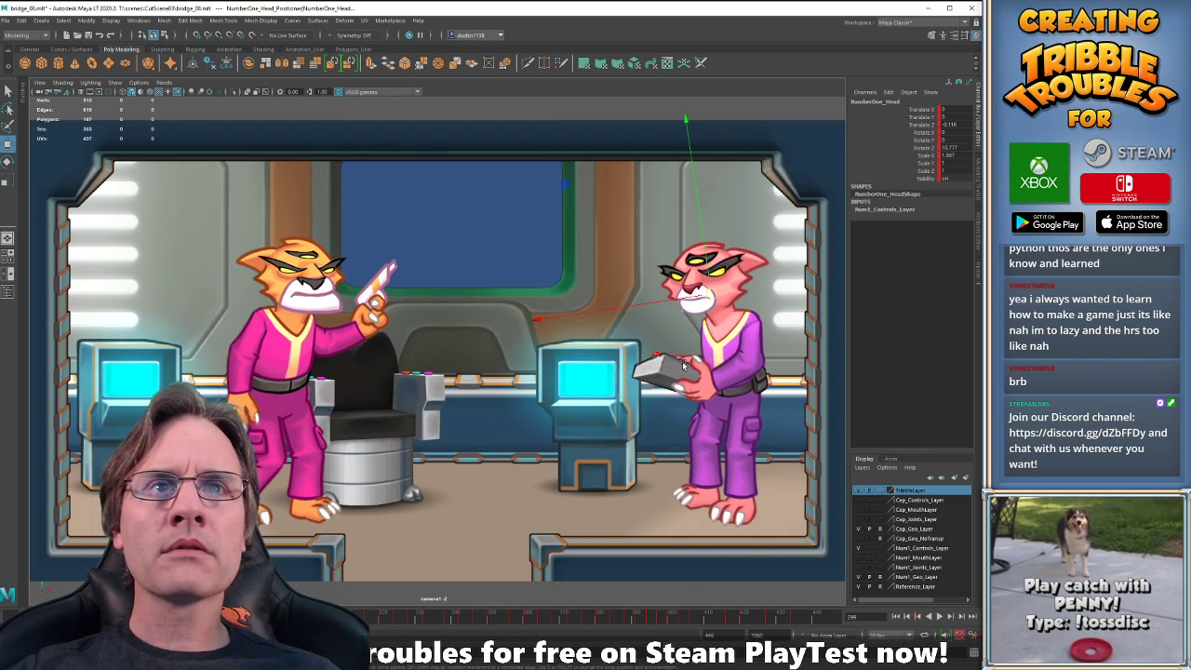
Select NumberOne's neck control and isolate and frame its Rotate Z curve around frame 299 to examine the keys.
{"action": "key", "text": "space"}
{"action": "left_click", "coordinate": [775, 317]}
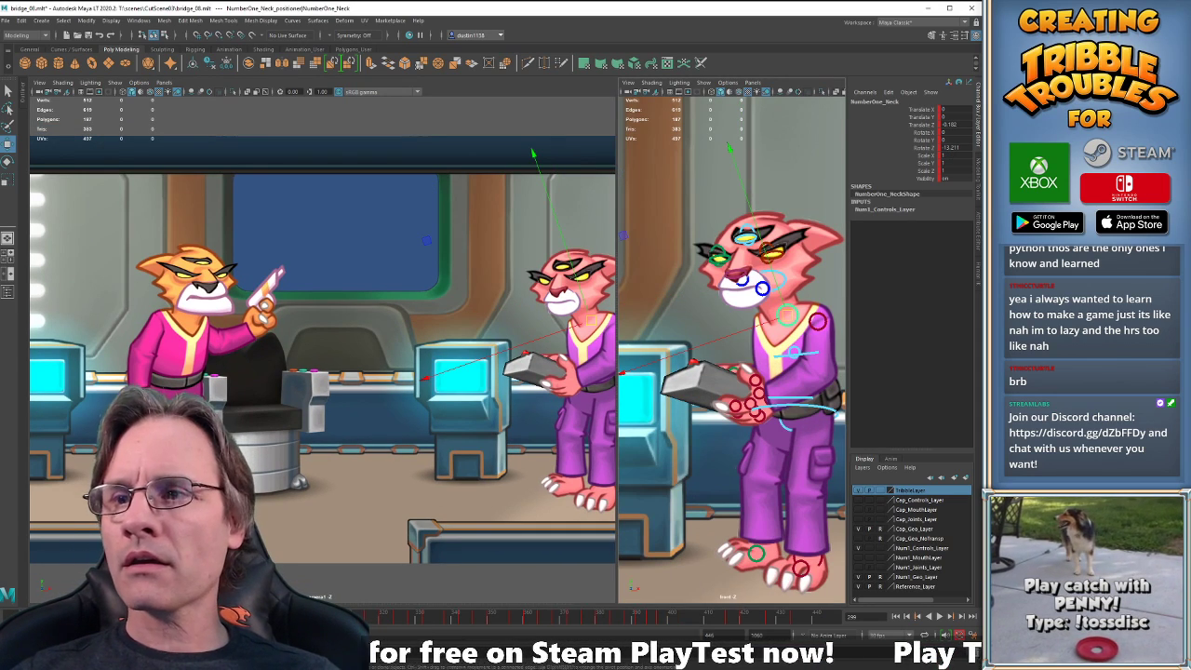
{"action": "left_click", "coordinate": [279, 662]}
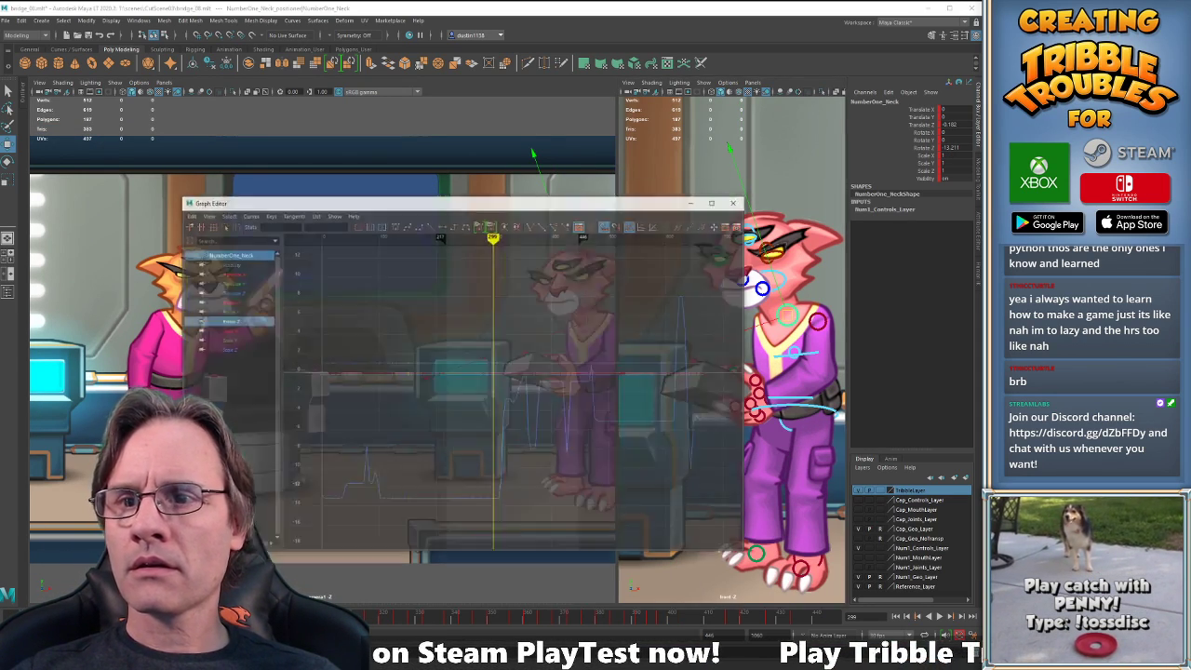
{"action": "left_click", "coordinate": [254, 299]}
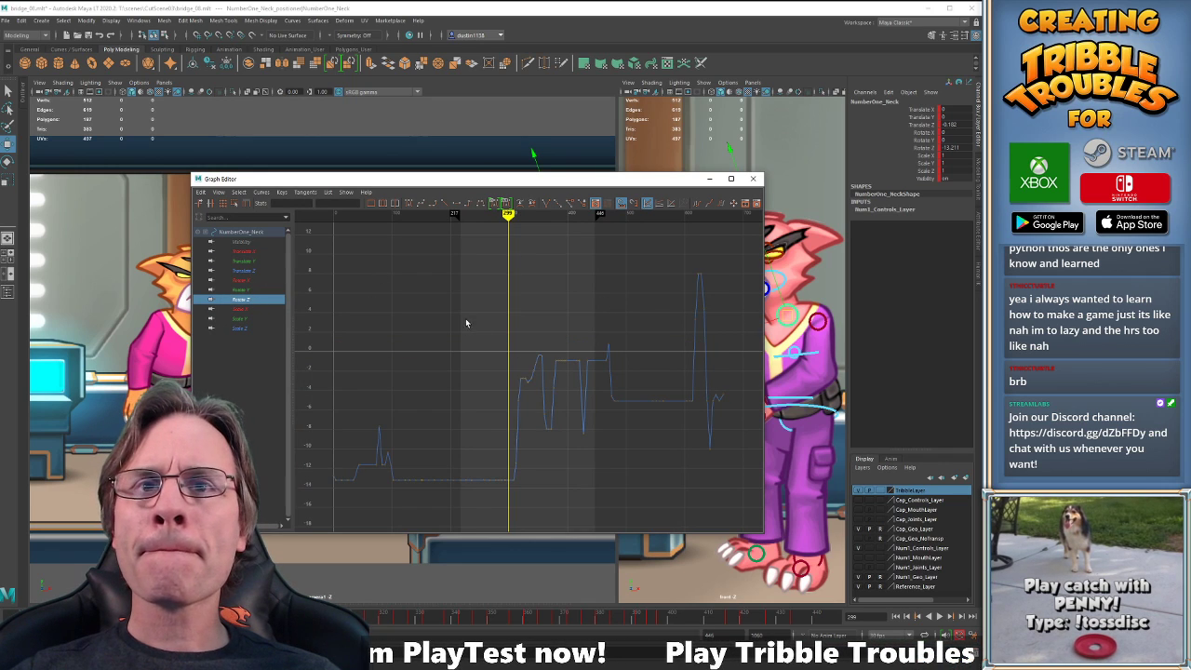
{"action": "left_click_drag", "start_coordinate": [473, 341], "coordinate": [584, 486]}
{"action": "key", "text": "f"}
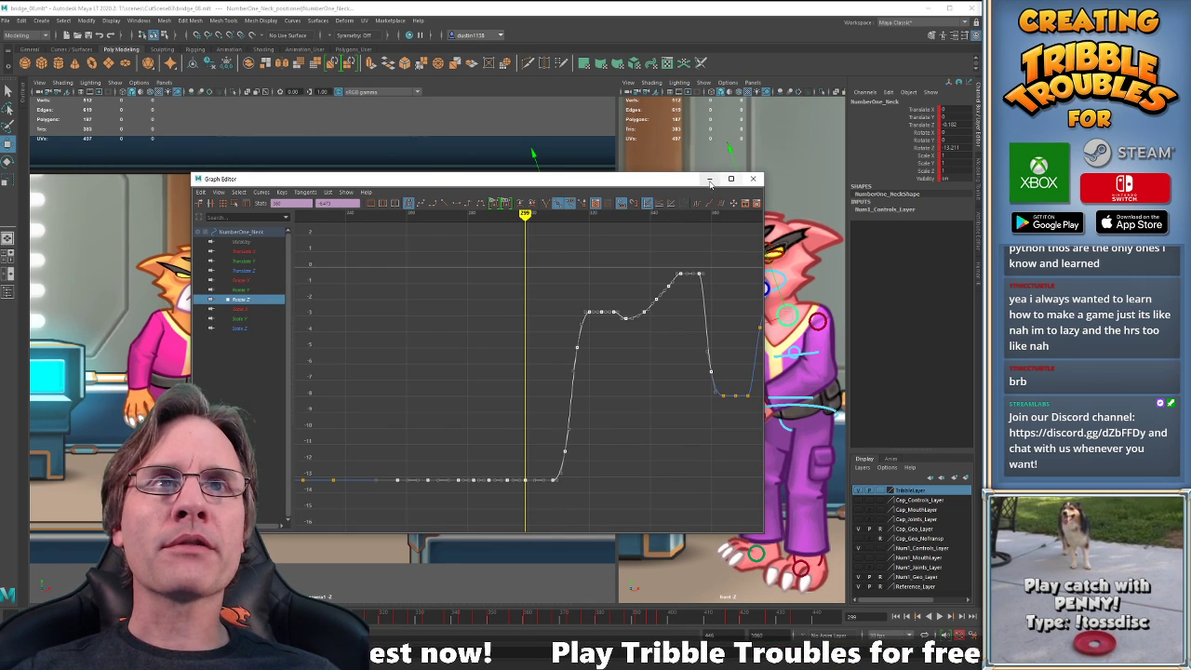
{"action": "left_click", "coordinate": [710, 177]}
Select NumberOne's upper spine control, isolate its Rotate Z curve, and raise the frame 293 key to about -6.43.
{"action": "left_click", "coordinate": [807, 356]}
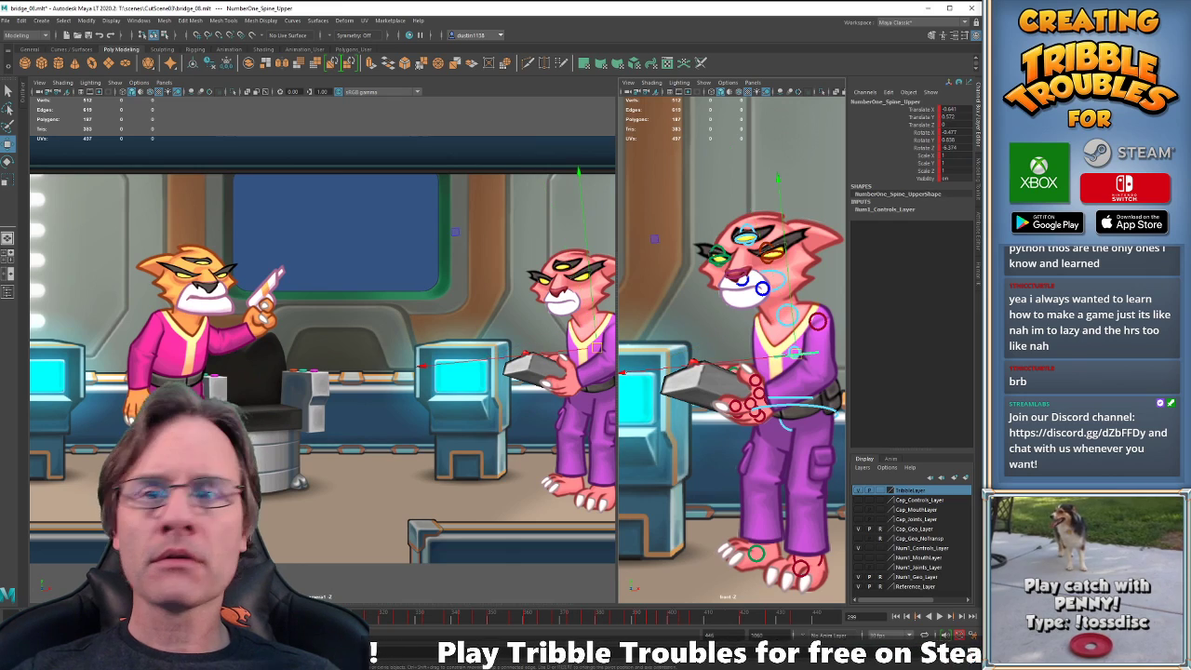
{"action": "left_click", "coordinate": [981, 665]}
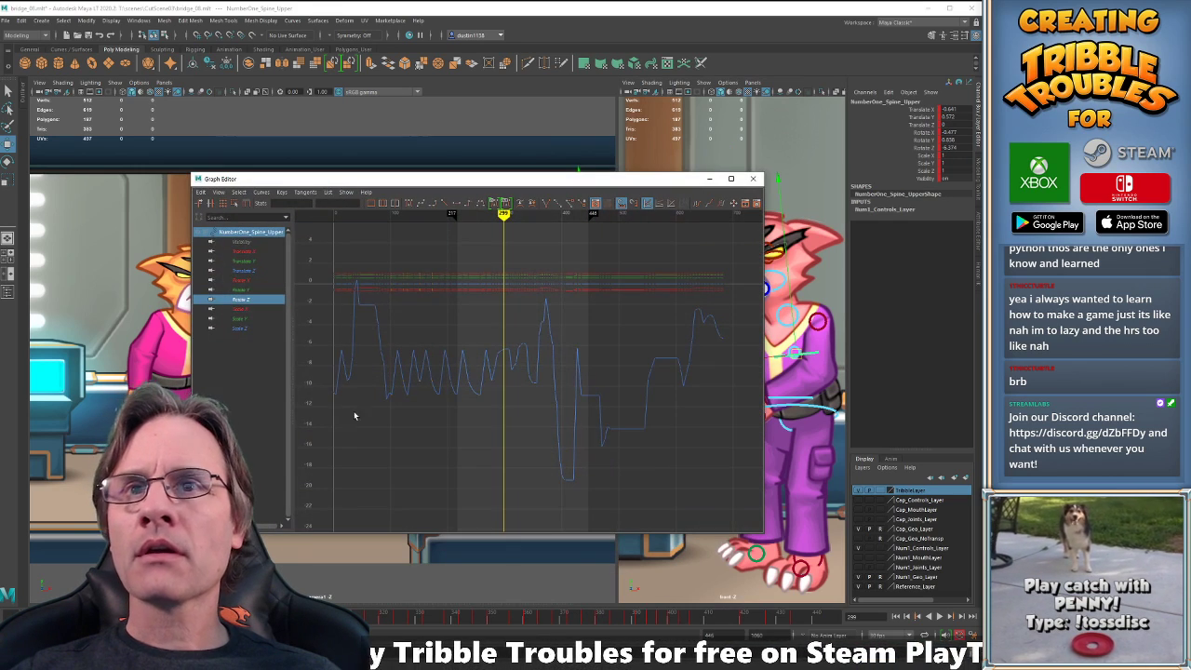
{"action": "left_click", "coordinate": [241, 295]}
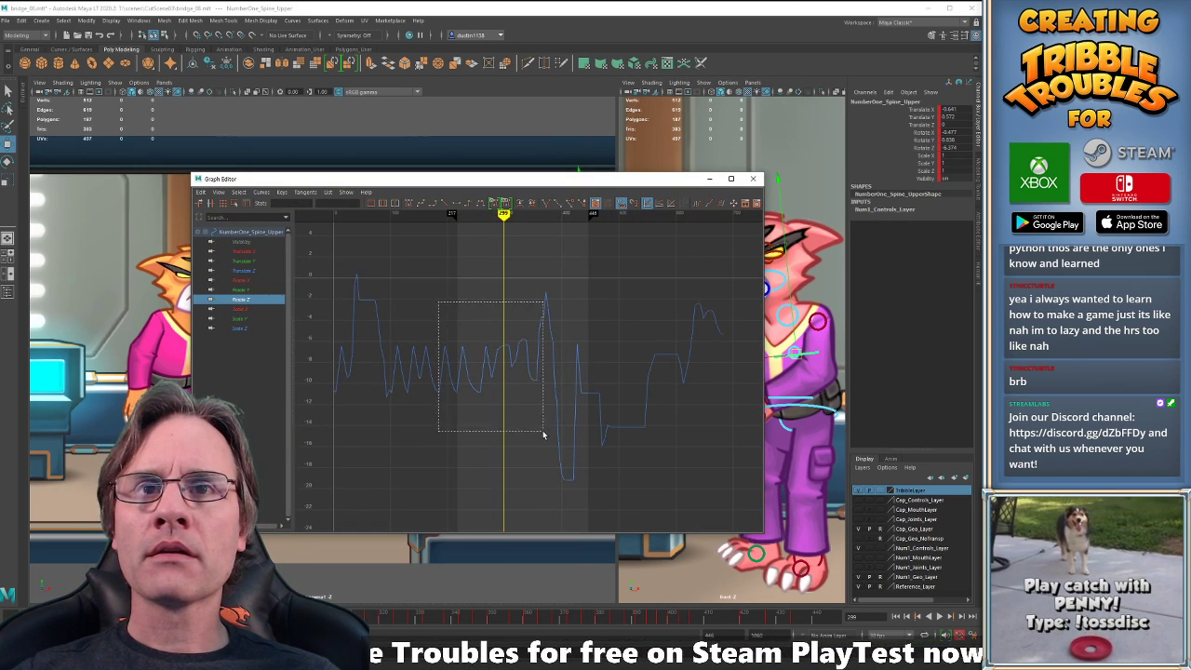
{"action": "key", "text": "f"}
{"action": "key", "text": "f"}
{"action": "left_click", "coordinate": [620, 313]}
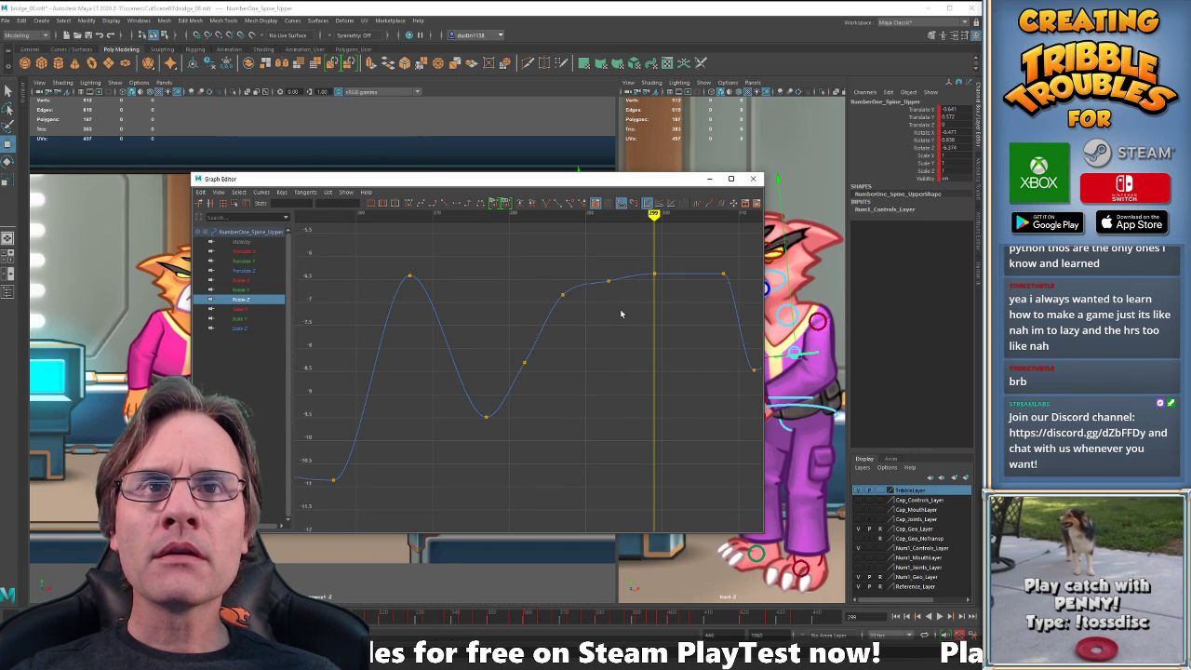
{"action": "left_click", "coordinate": [605, 281]}
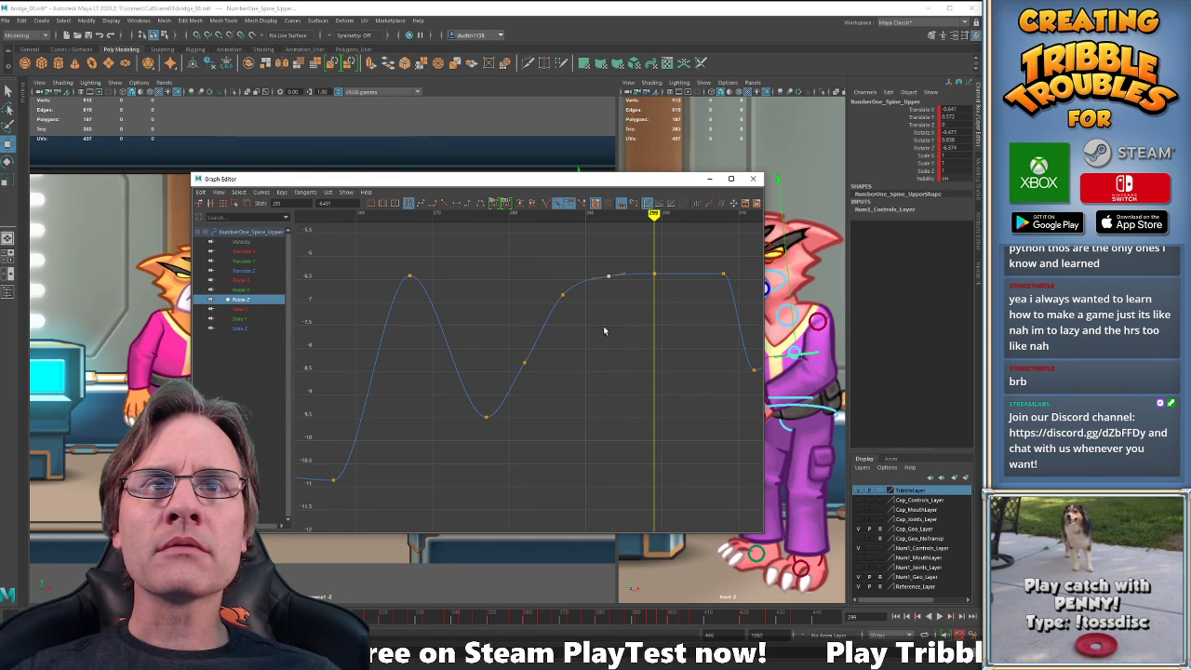
{"action": "left_click", "coordinate": [709, 179]}
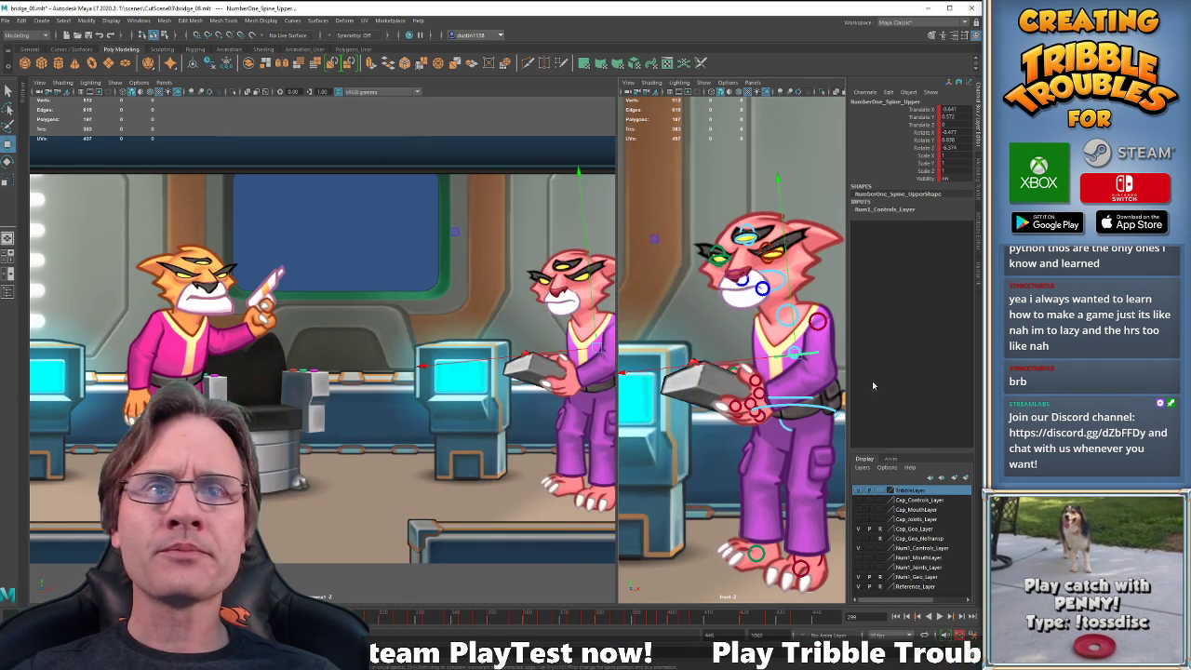
Select NumberOne's lower spine control and isolate and frame its Rotate Z keys around frame 299.
{"action": "left_click", "coordinate": [805, 402]}
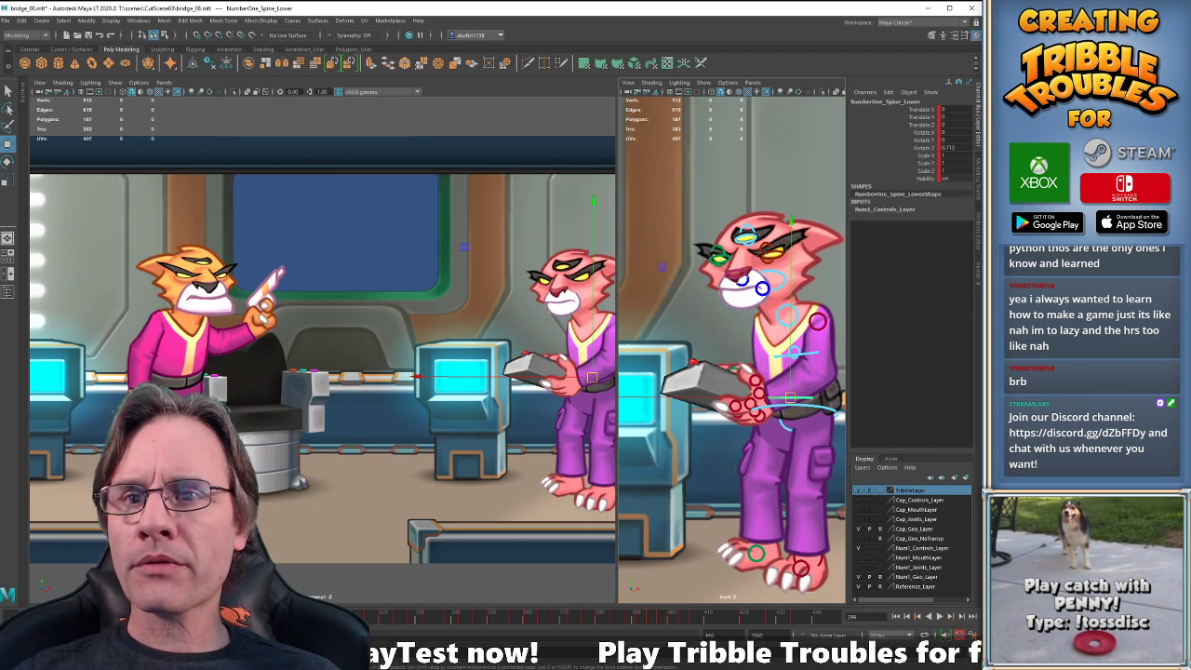
{"action": "left_click", "coordinate": [242, 615]}
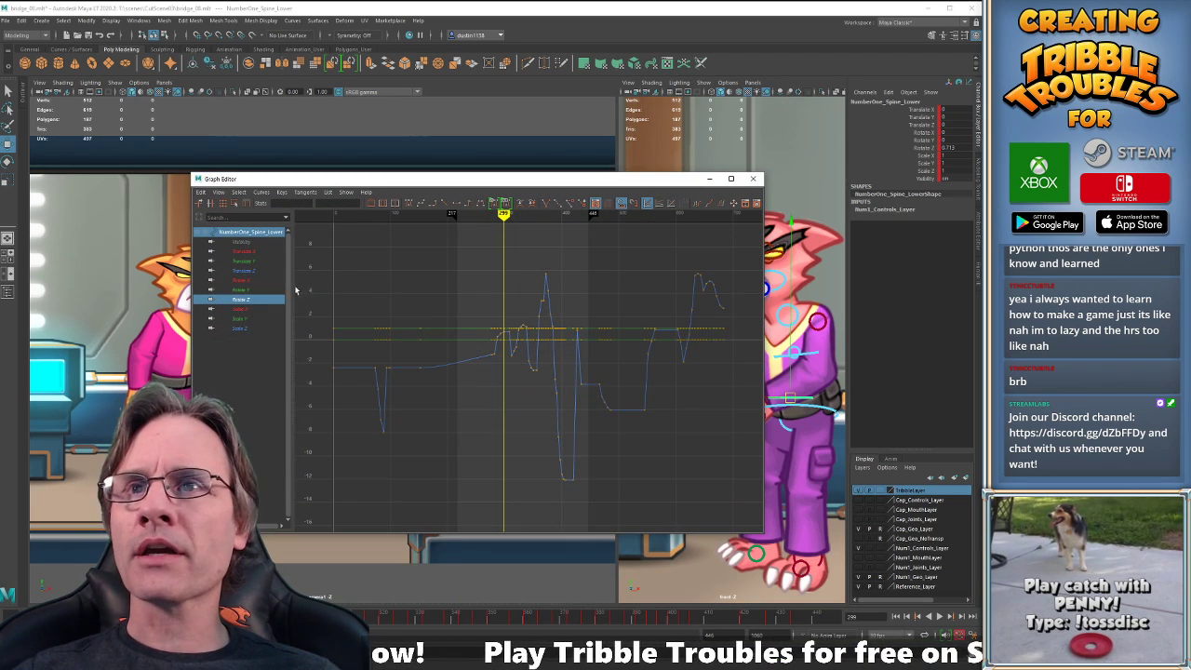
{"action": "left_click", "coordinate": [266, 301]}
{"action": "left_click_drag", "start_coordinate": [496, 354], "coordinate": [519, 382]}
{"action": "key", "text": "f"}
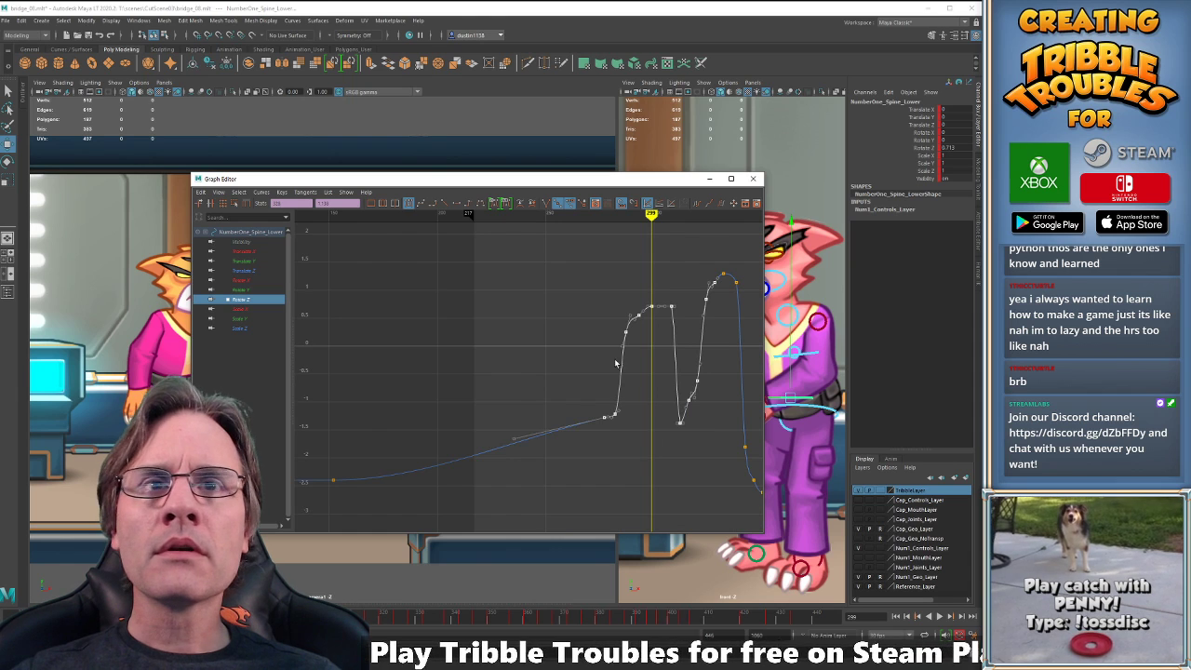
{"action": "left_click_drag", "start_coordinate": [600, 286], "coordinate": [696, 432]}
{"action": "key", "text": "f"}
{"action": "left_click", "coordinate": [639, 327]}
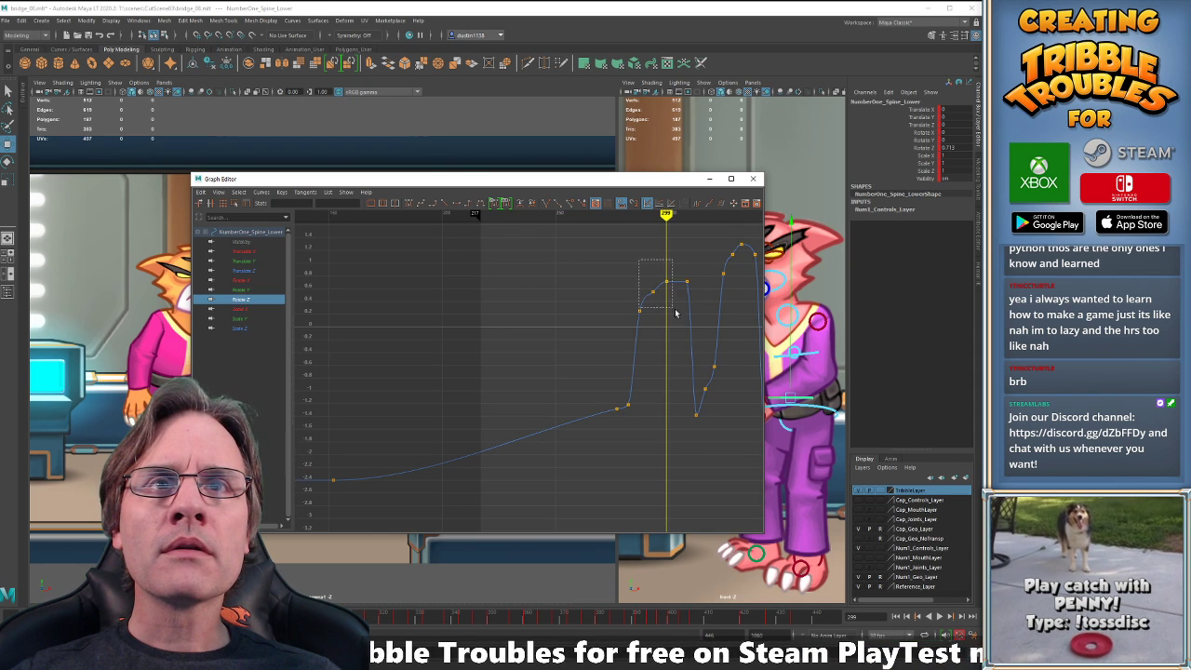
{"action": "left_click_drag", "start_coordinate": [675, 313], "coordinate": [675, 313]}
{"action": "key", "text": "f"}
Smooth the lower spine's Rotate Z ease-in by moving the frame 293 key to 0.644 and the frame 287 key to about 0.16.
{"action": "left_click_drag", "start_coordinate": [425, 258], "coordinate": [482, 312]}
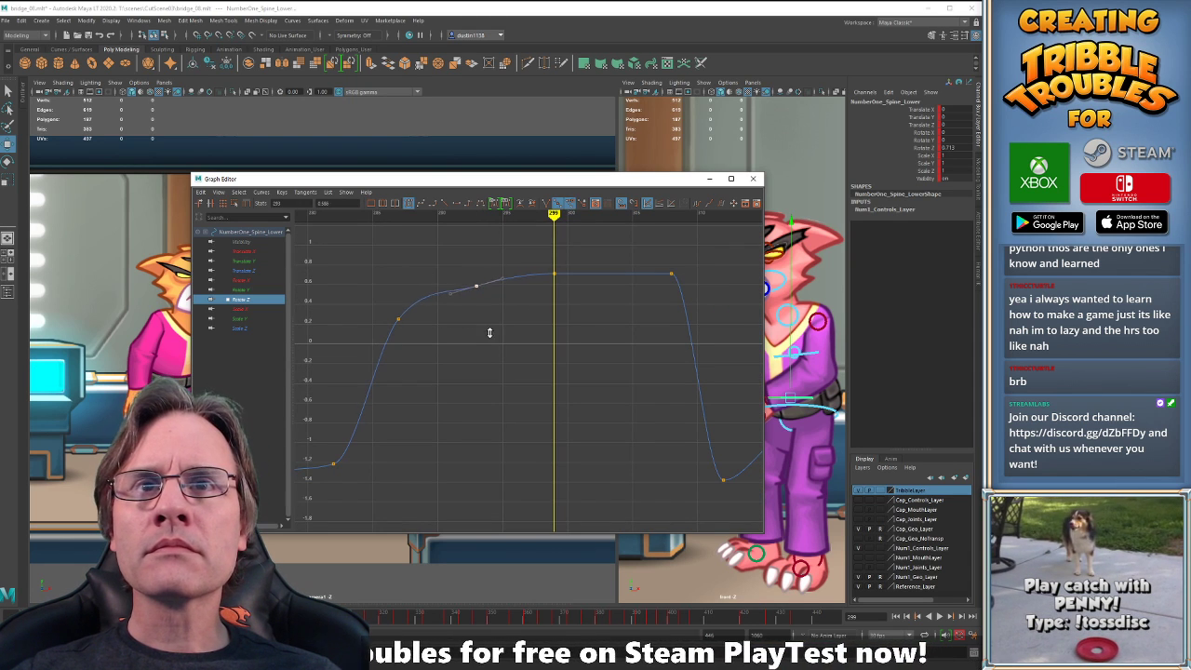
{"action": "middle_click_drag", "start_coordinate": [489, 332], "coordinate": [488, 328]}
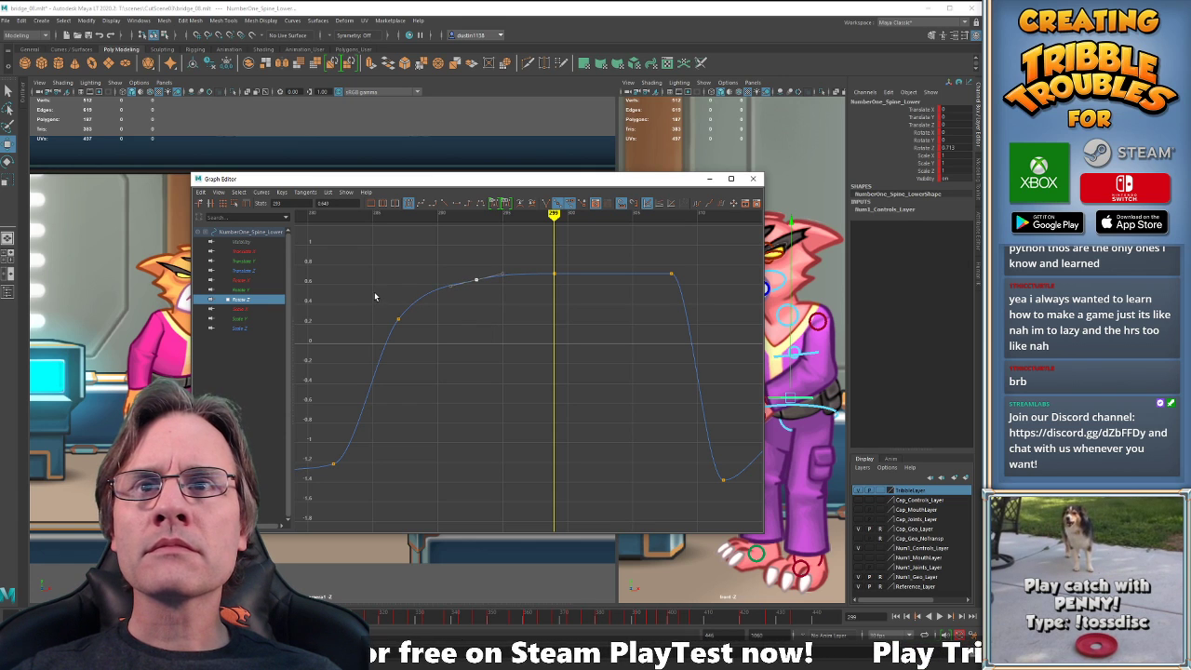
{"action": "left_click_drag", "start_coordinate": [375, 295], "coordinate": [420, 329]}
{"action": "middle_click_drag", "start_coordinate": [420, 329], "coordinate": [421, 338], "text": "shift"}
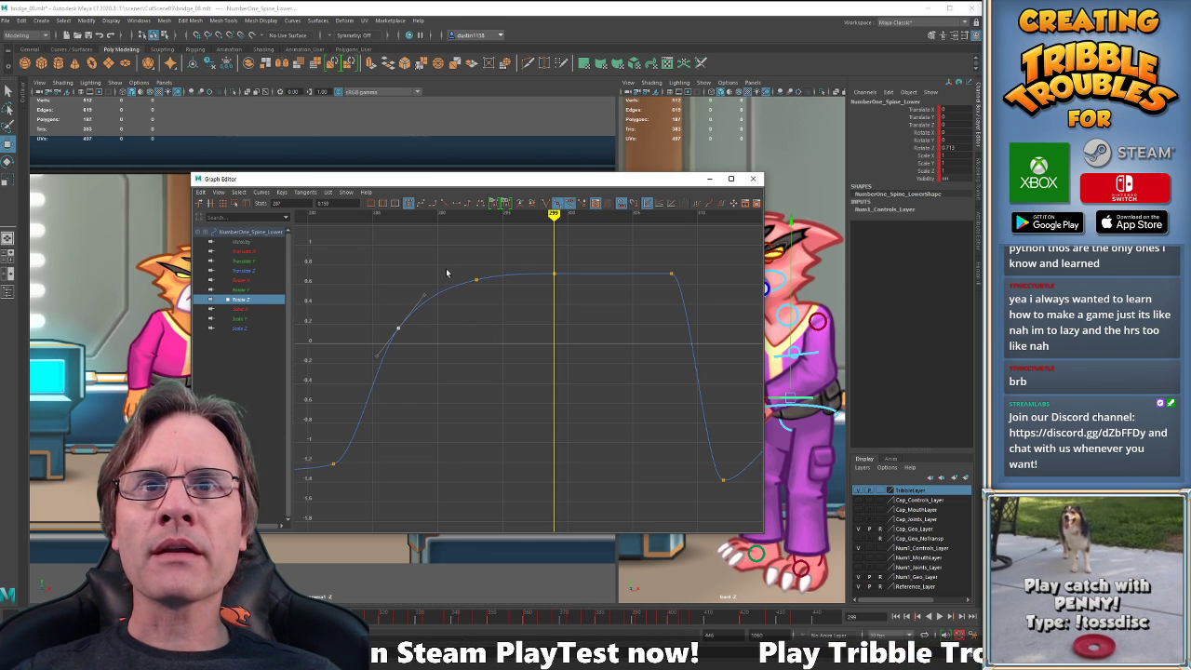
{"action": "left_click_drag", "start_coordinate": [447, 268], "coordinate": [507, 299]}
{"action": "middle_click_drag", "start_coordinate": [508, 298], "coordinate": [507, 302], "text": "shift"}
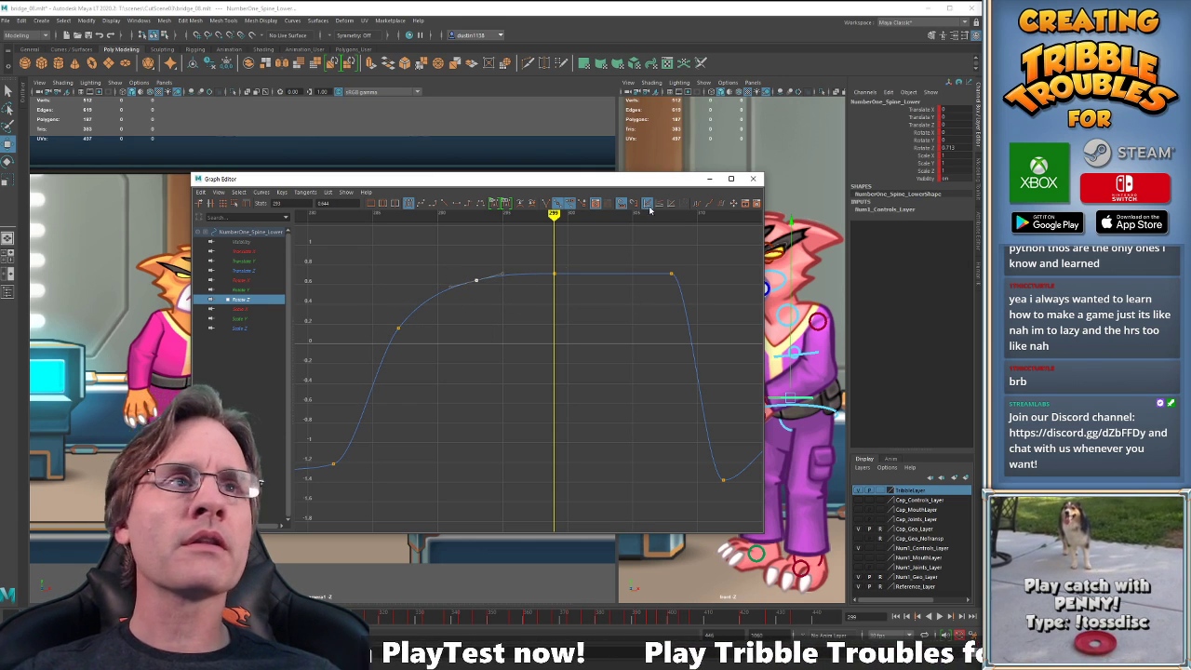
{"action": "left_click", "coordinate": [709, 178]}
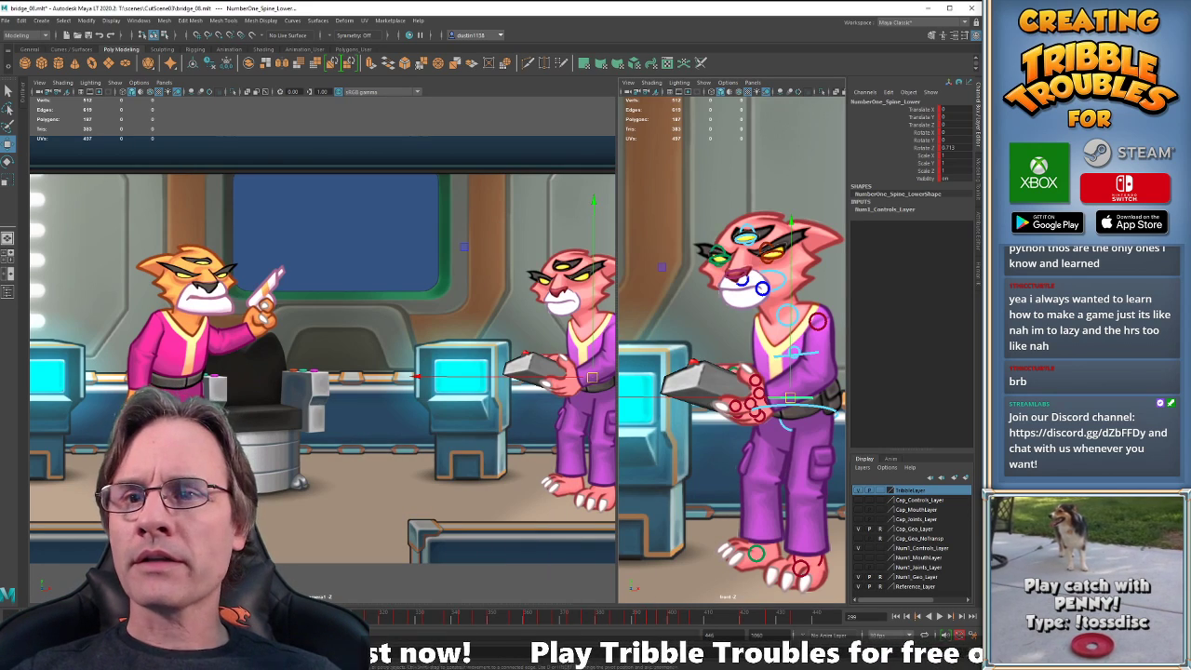
Play back the cutscene repeatedly in the full camera view to check NumberOne's spine and head motion around frames 299 to 312.
{"action": "key", "text": "alt+v"}
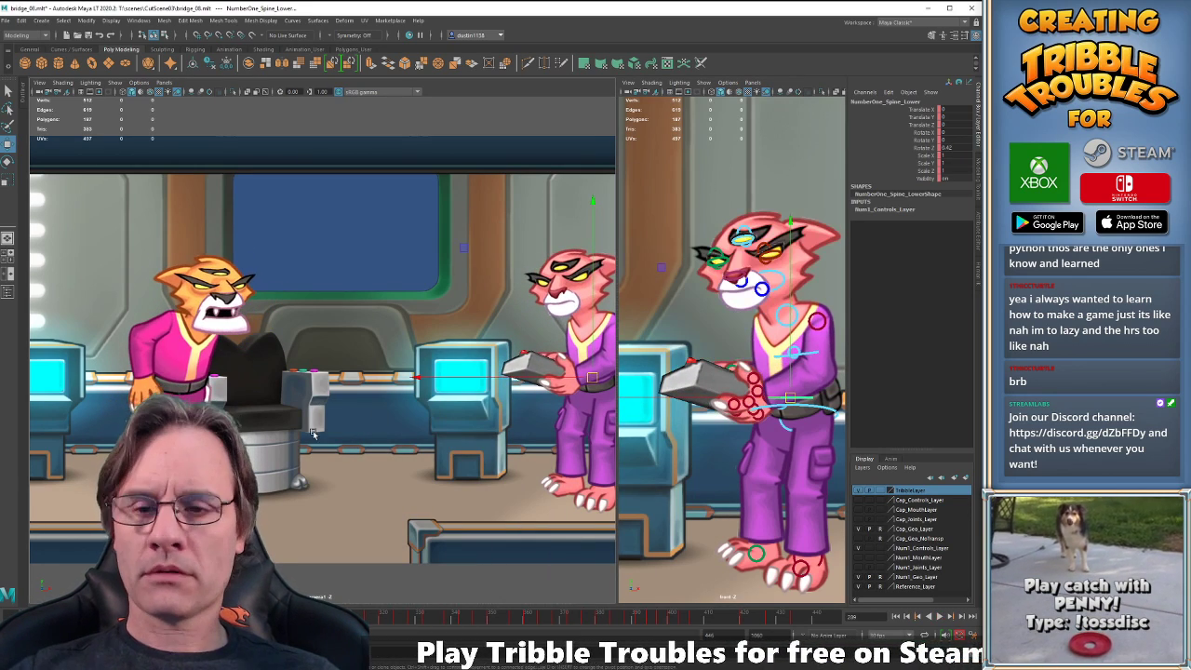
{"action": "key", "text": "alt+v"}
{"action": "key", "text": "space"}
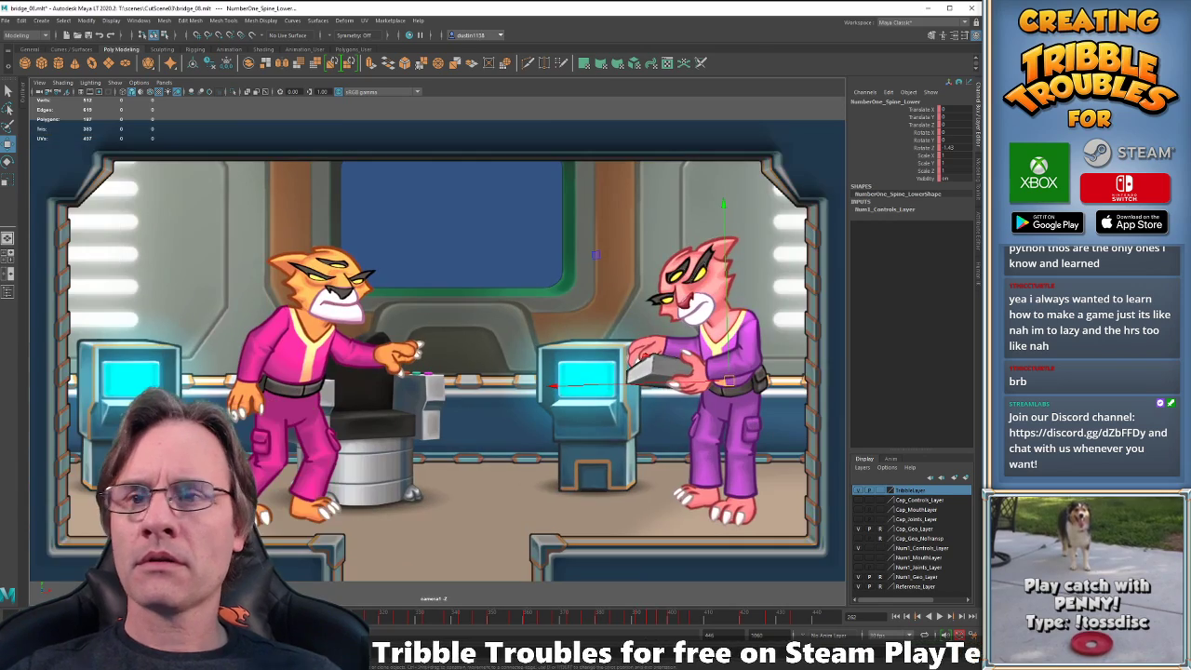
{"action": "key", "text": "alt+v"}
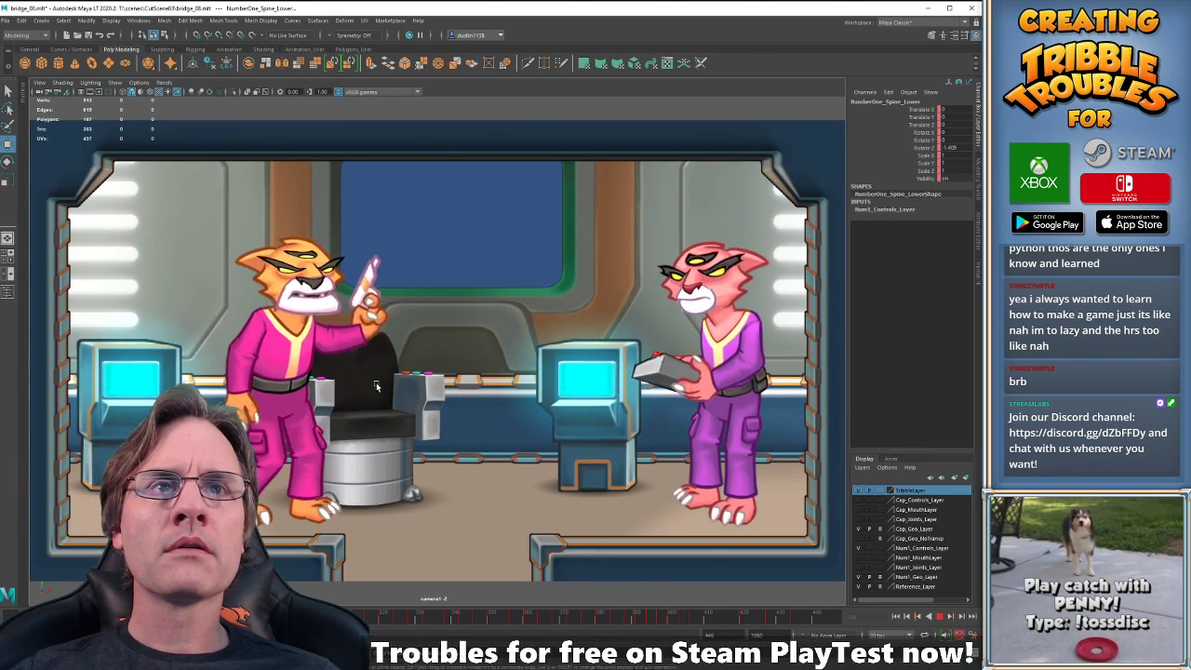
{"action": "key", "text": "alt+v"}
{"action": "key", "text": "alt+v"}
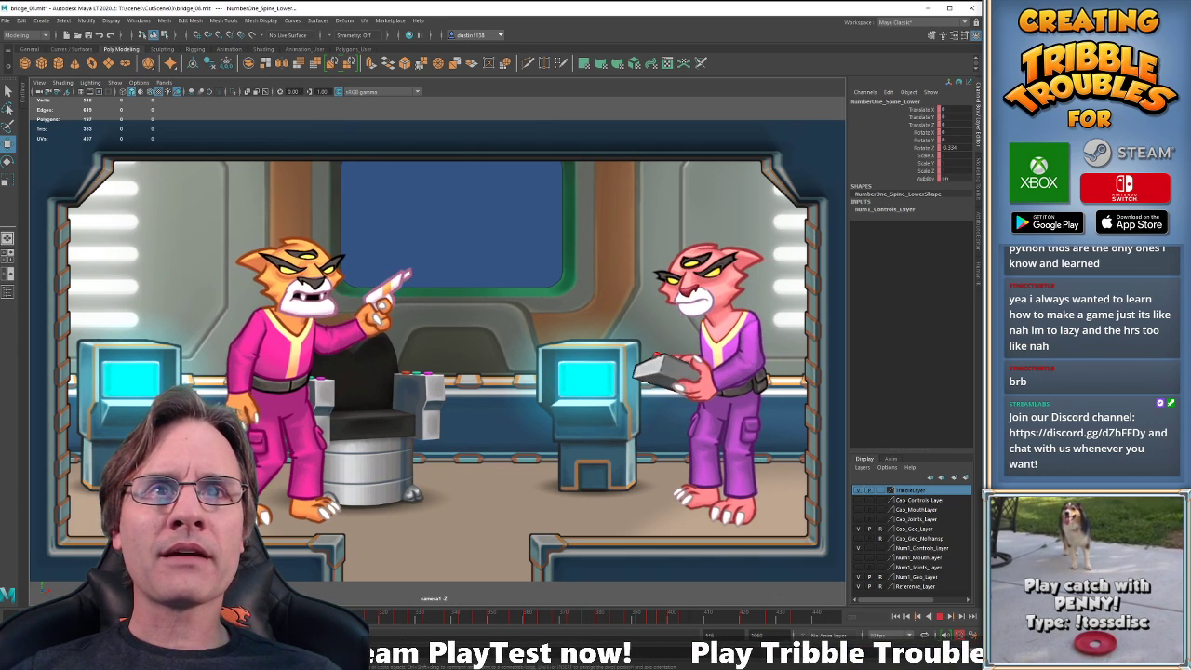
{"action": "key", "text": "alt+v"}
{"action": "key", "text": "comma"}
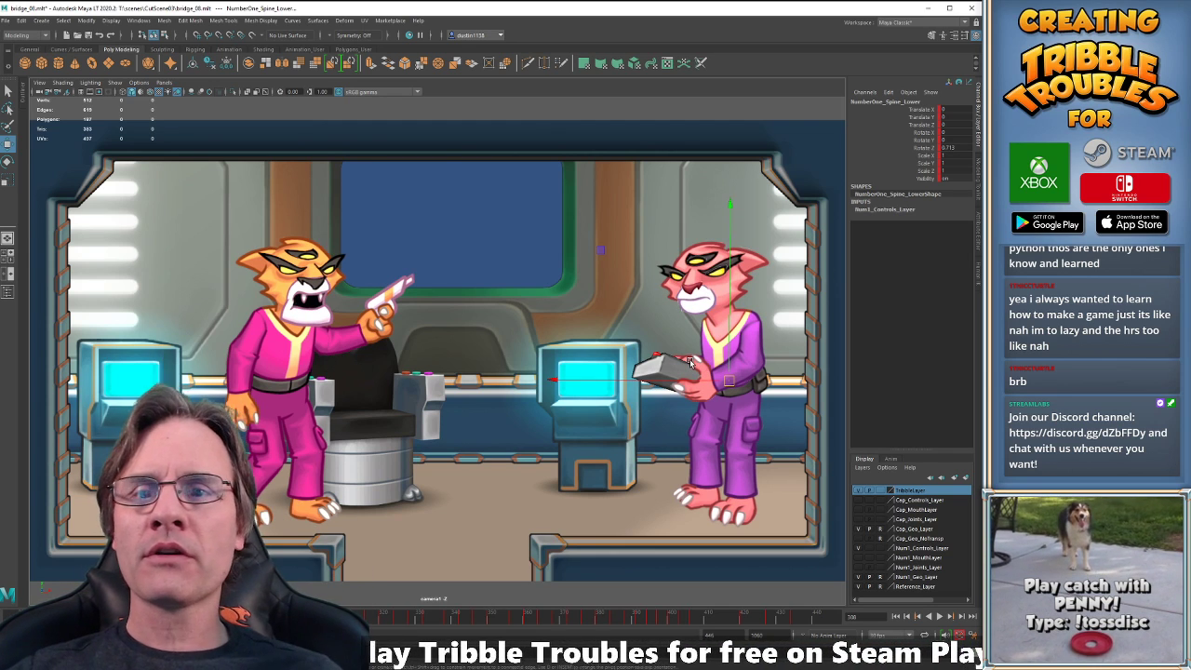
{"action": "key", "text": "alt+v"}
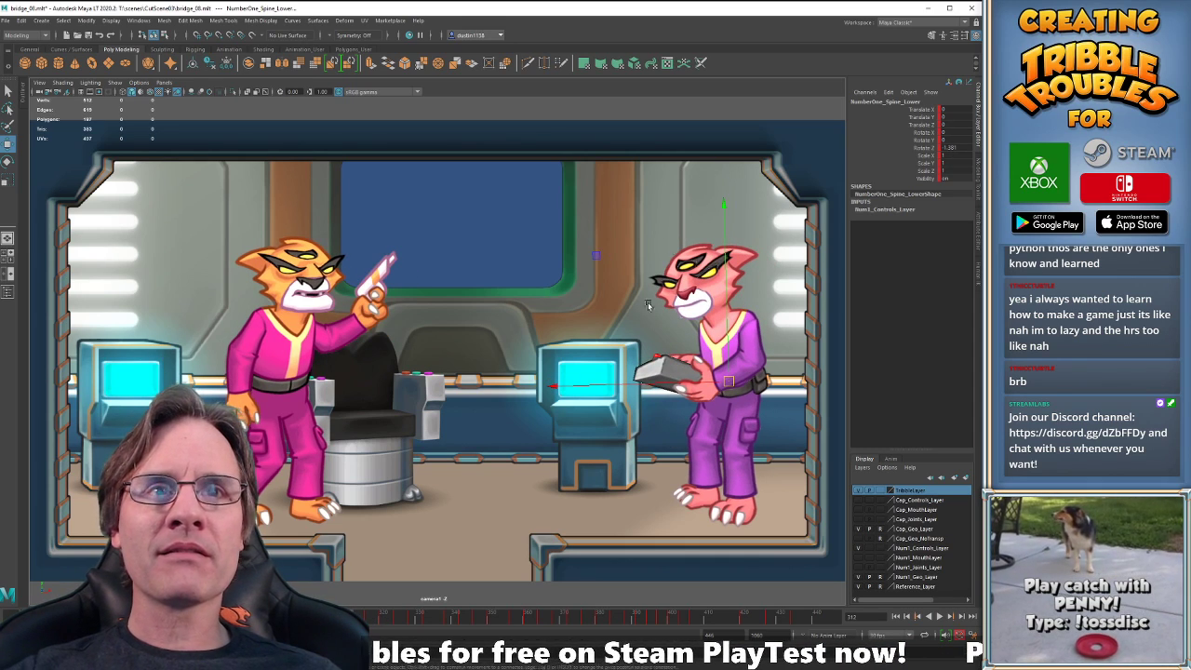
Select NumberOne's upper and lower spine controls together and rotate them slightly in the full camera view, comparing neighbouring keyframes.
{"action": "key", "text": "space"}
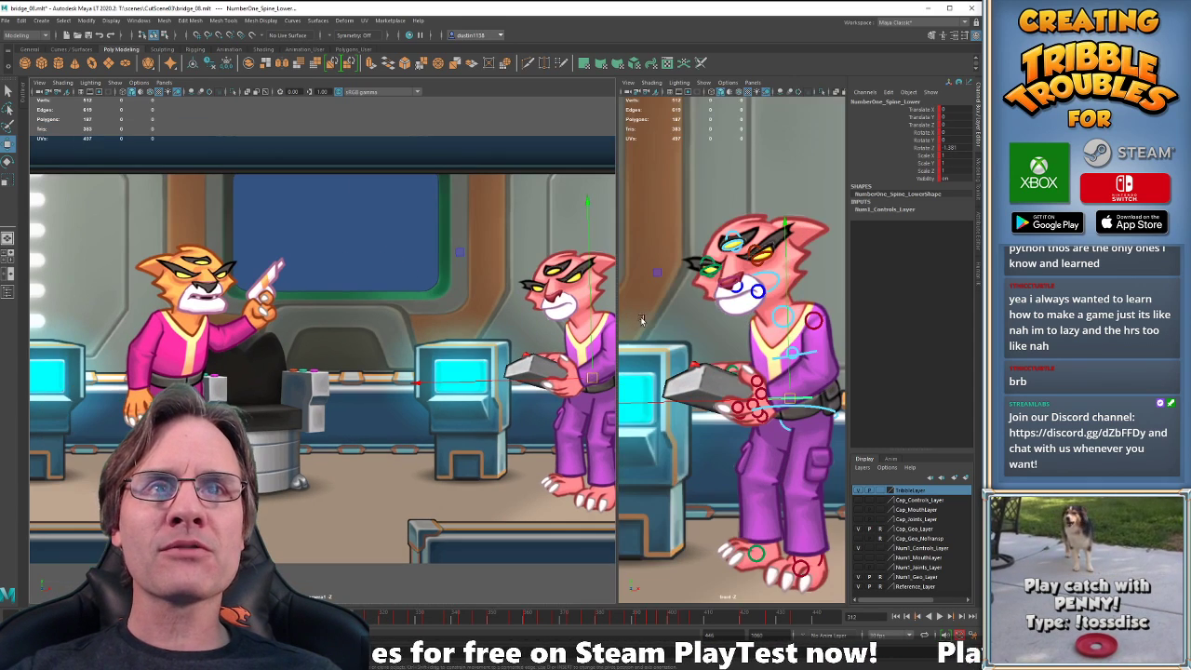
{"action": "left_click", "coordinate": [792, 321]}
{"action": "left_click", "coordinate": [809, 354]}
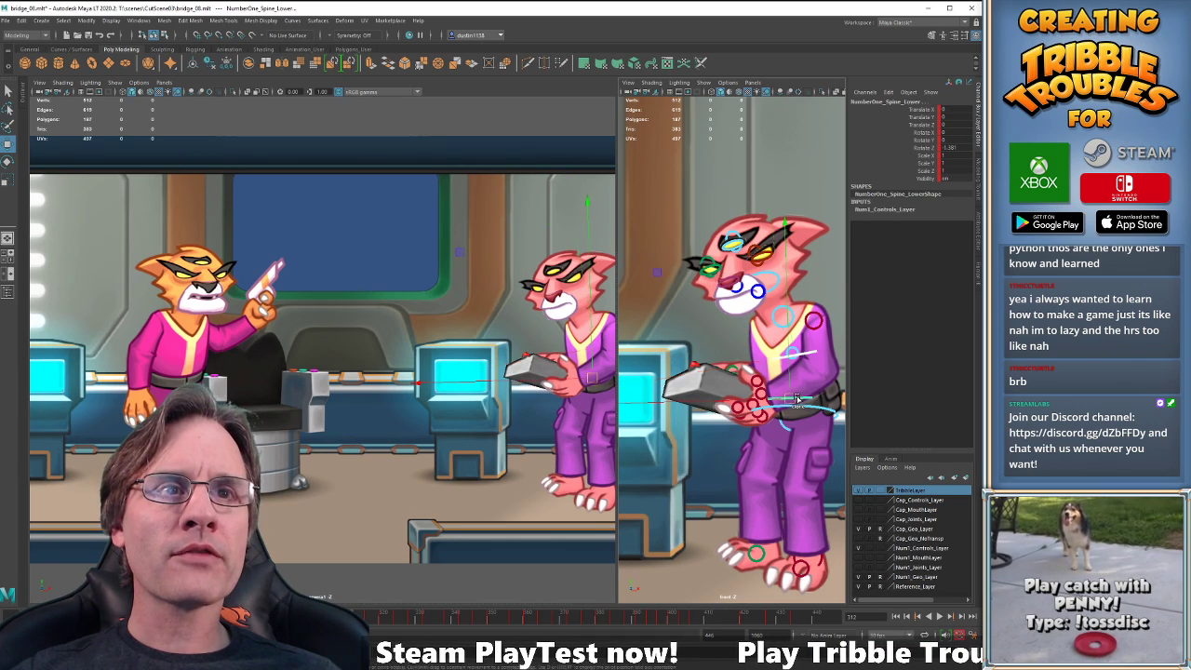
{"action": "key", "text": "e"}
{"action": "key", "text": "space"}
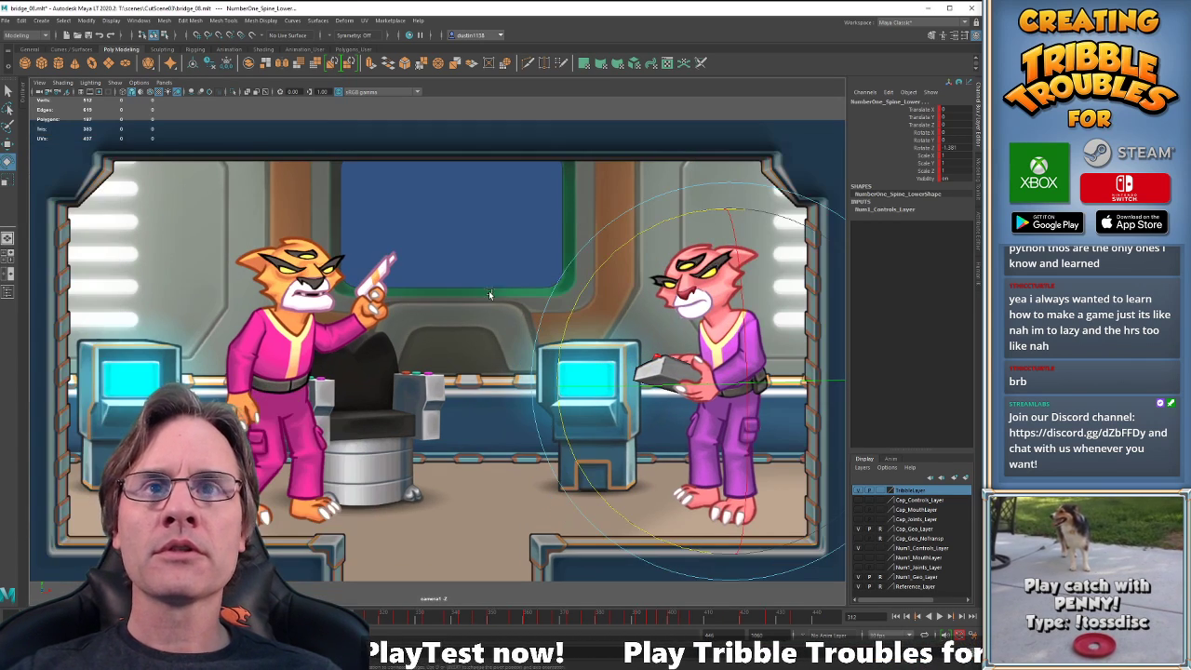
{"action": "left_click_drag", "start_coordinate": [572, 300], "coordinate": [579, 301]}
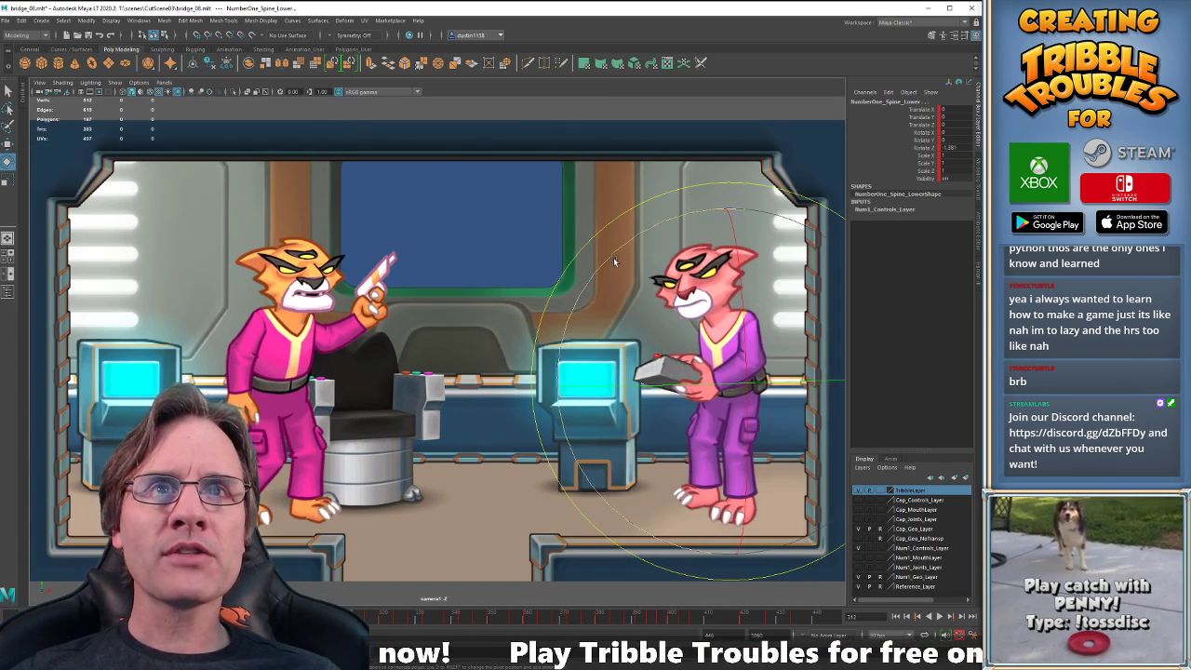
{"action": "key", "text": "ctrl+z"}
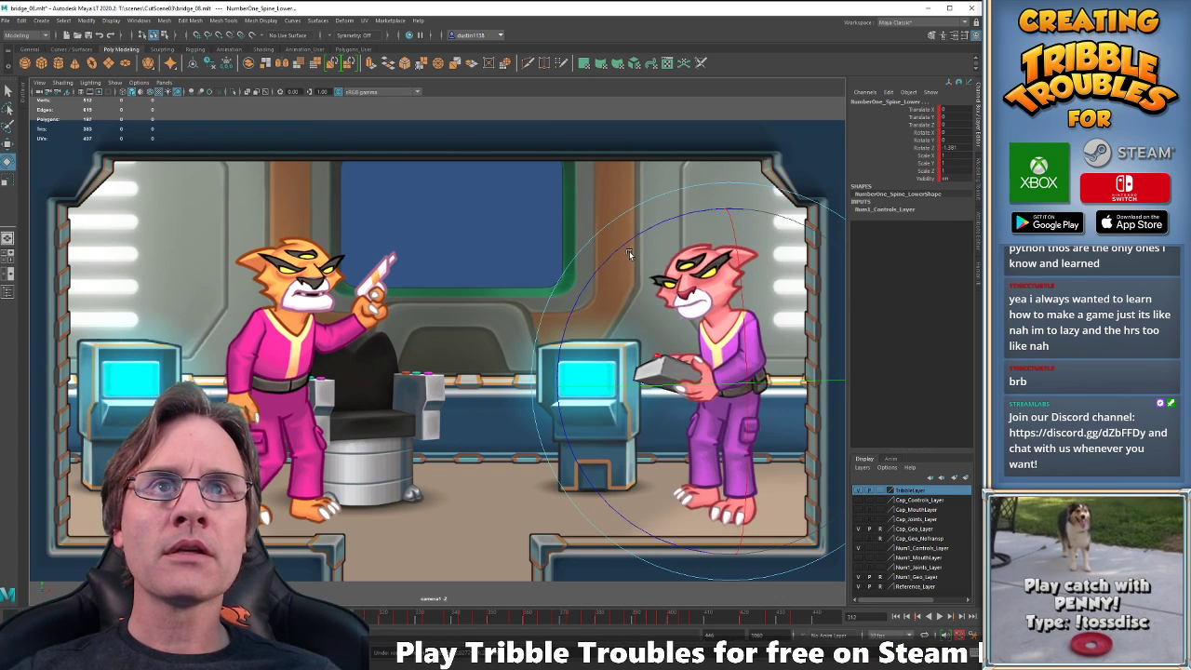
{"action": "left_click_drag", "start_coordinate": [615, 250], "coordinate": [624, 247]}
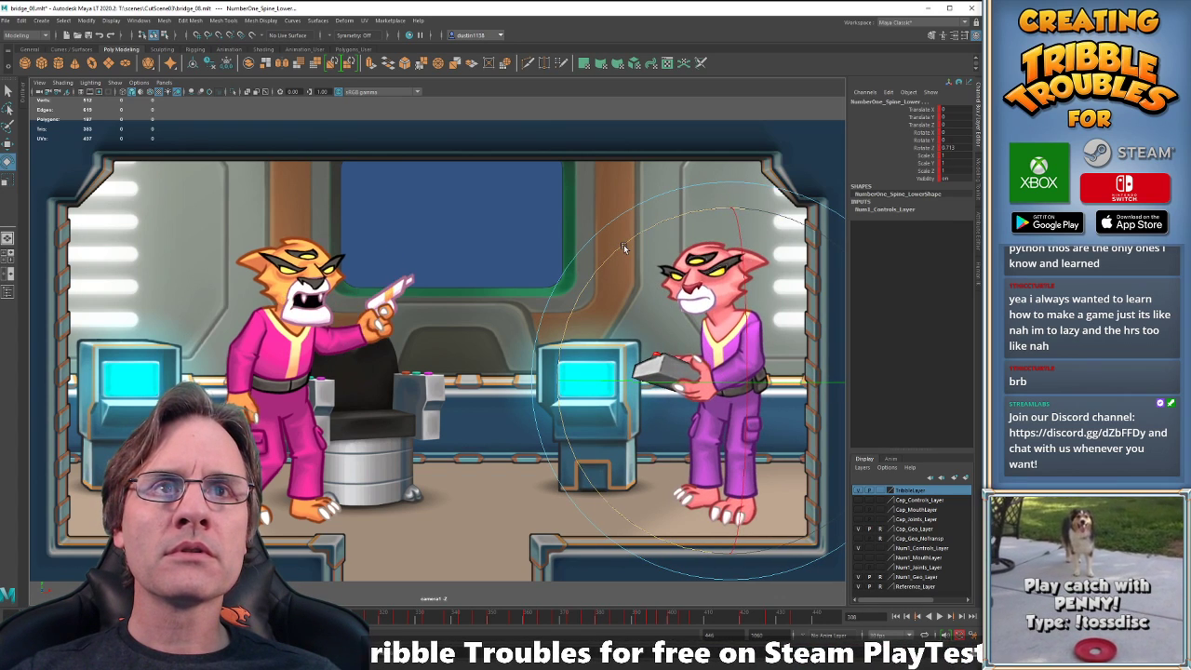
{"action": "key", "text": "period"}
{"action": "key", "text": "comma"}
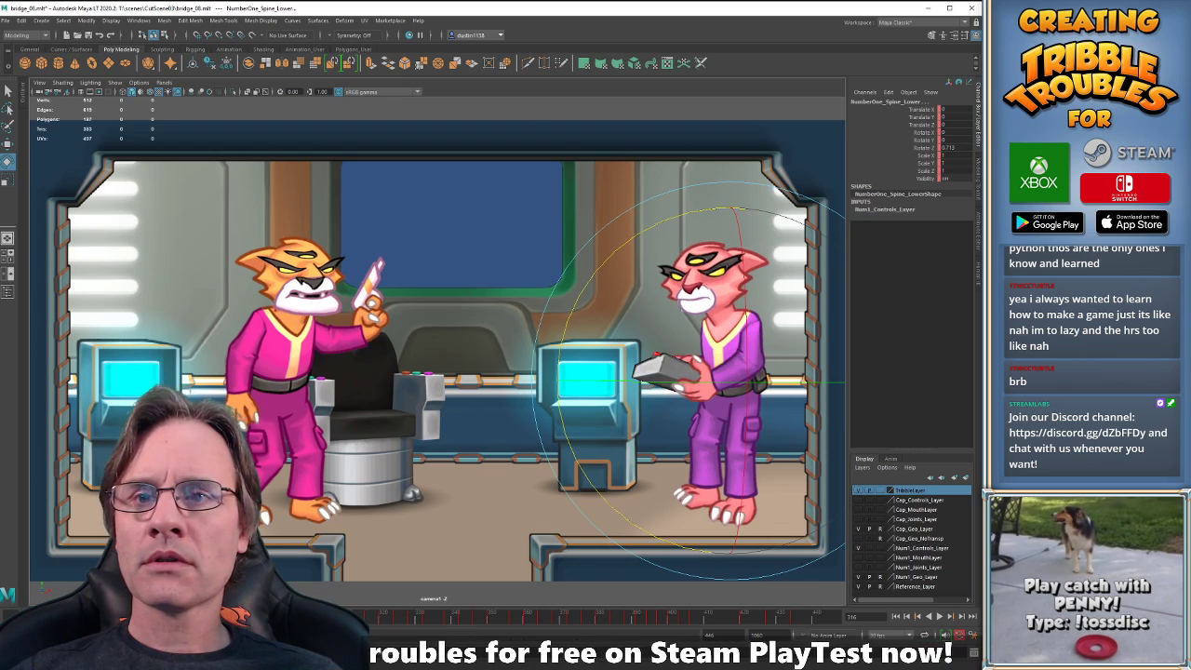
Play back the cutscene twice in the full camera view to check NumberOne's spine motion.
{"action": "key", "text": "alt+v"}
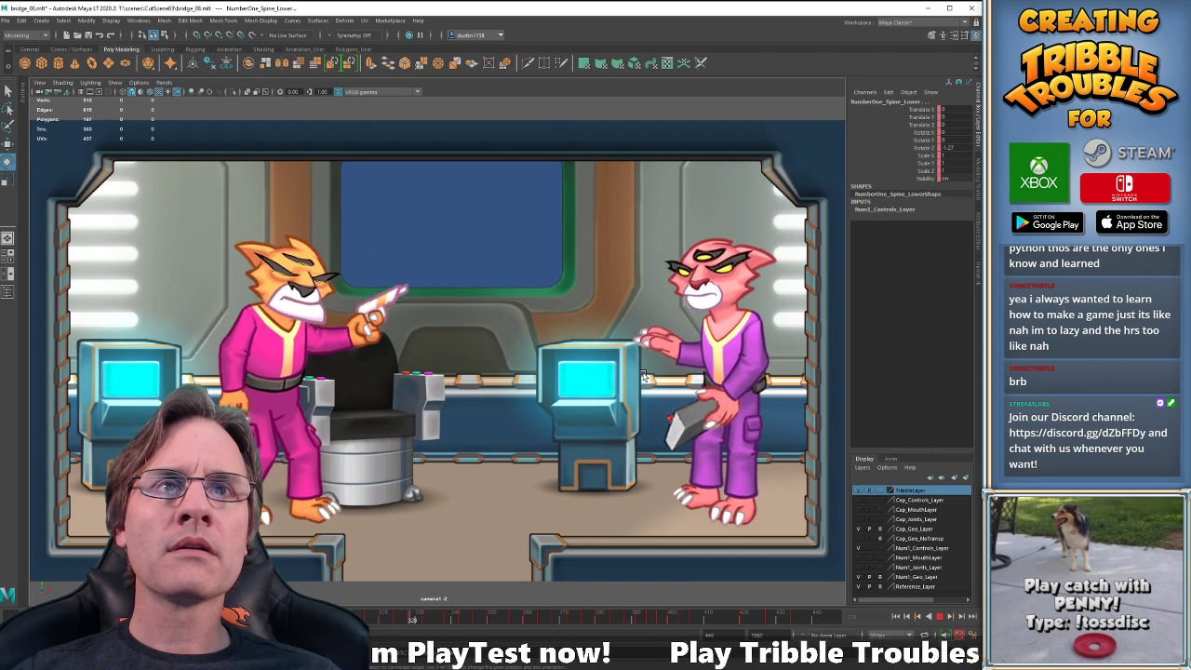
{"action": "key", "text": "alt+v"}
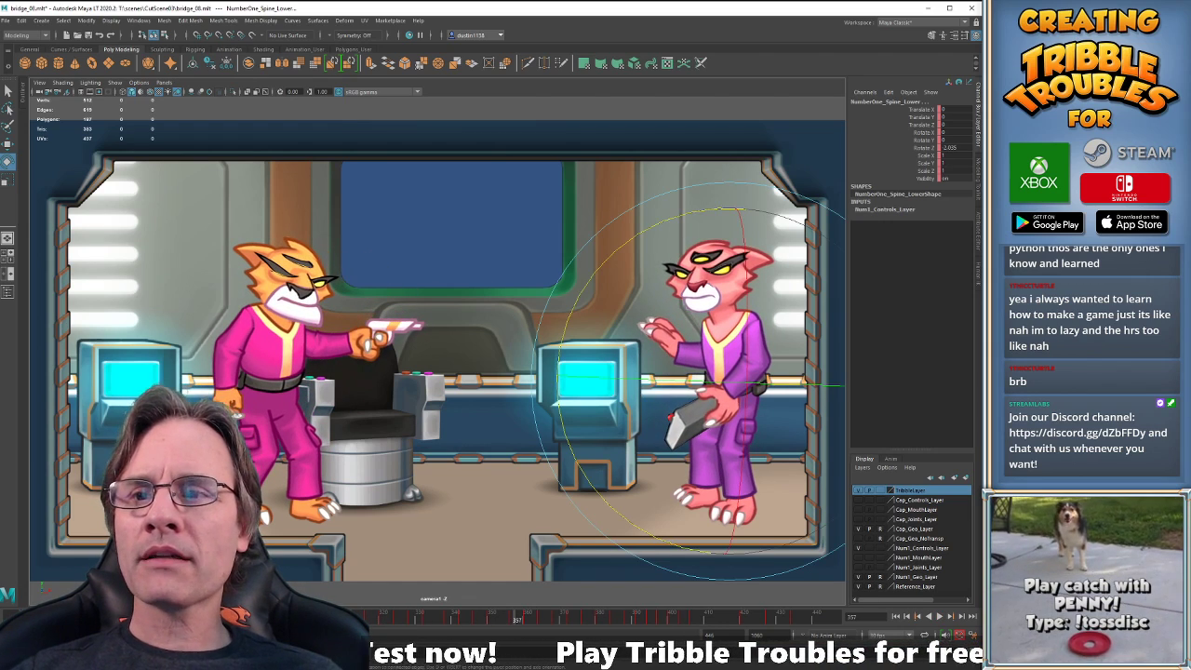
{"action": "left_click", "coordinate": [142, 617]}
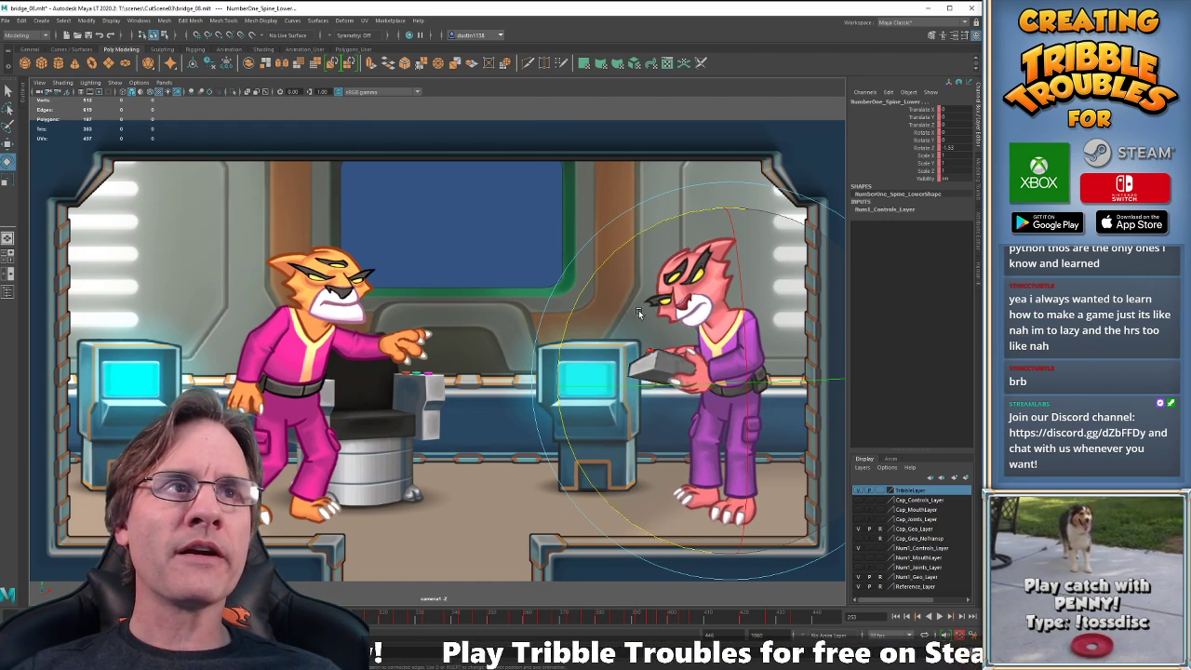
{"action": "key", "text": "alt+v"}
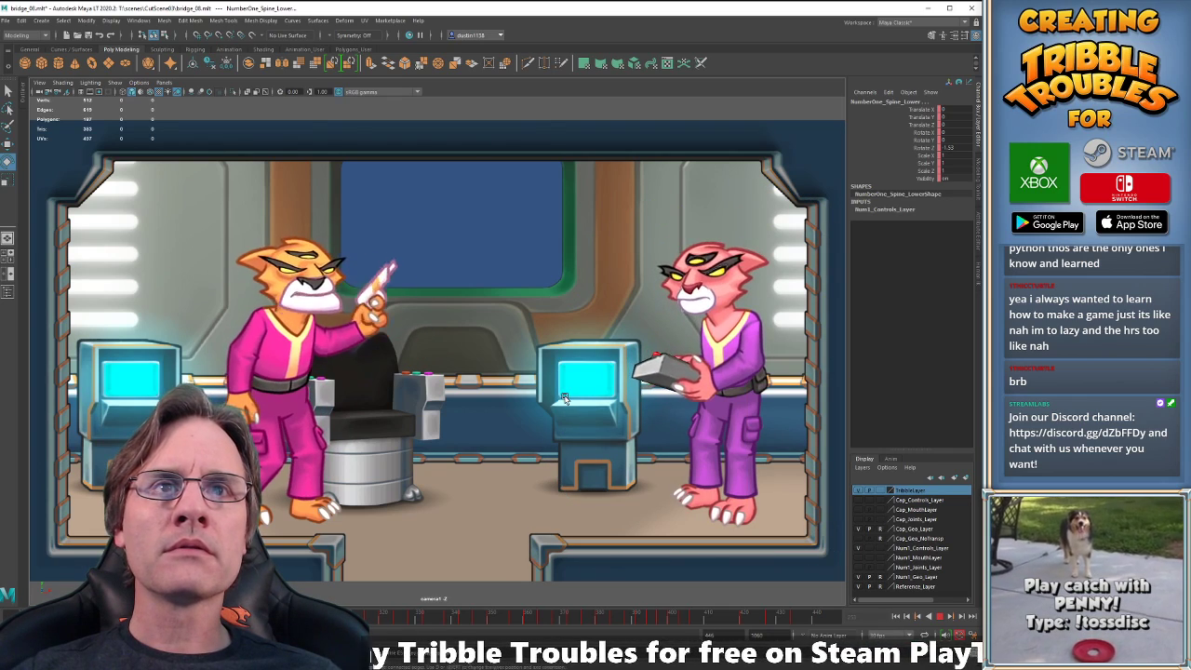
{"action": "key", "text": "alt+v"}
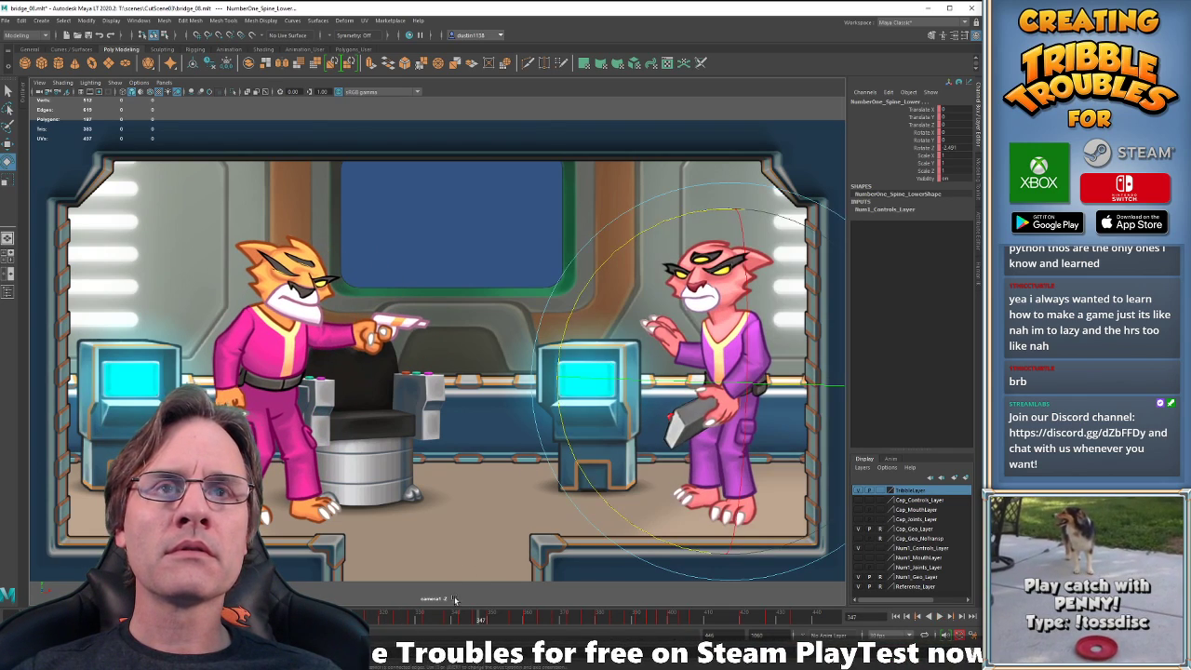
Turn on the cutscene's audio track in the timeline and play the animation back with sound.
{"action": "right_click", "coordinate": [223, 616]}
{"action": "mouse_move", "coordinate": [256, 597]}
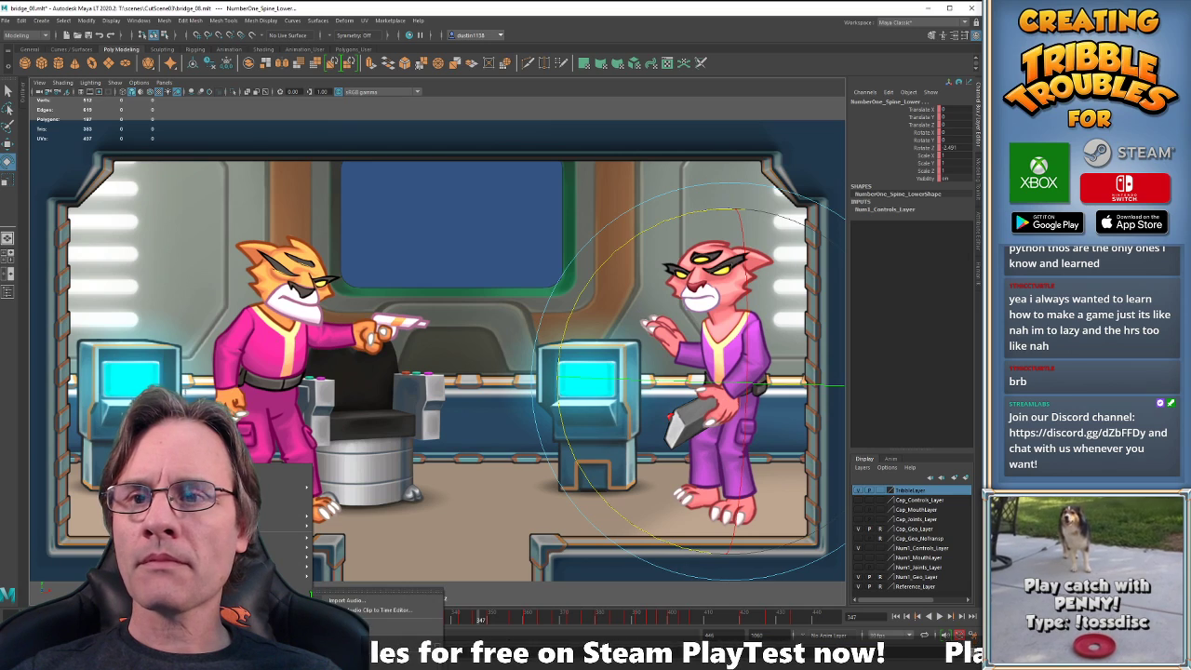
{"action": "left_click", "coordinate": [372, 653]}
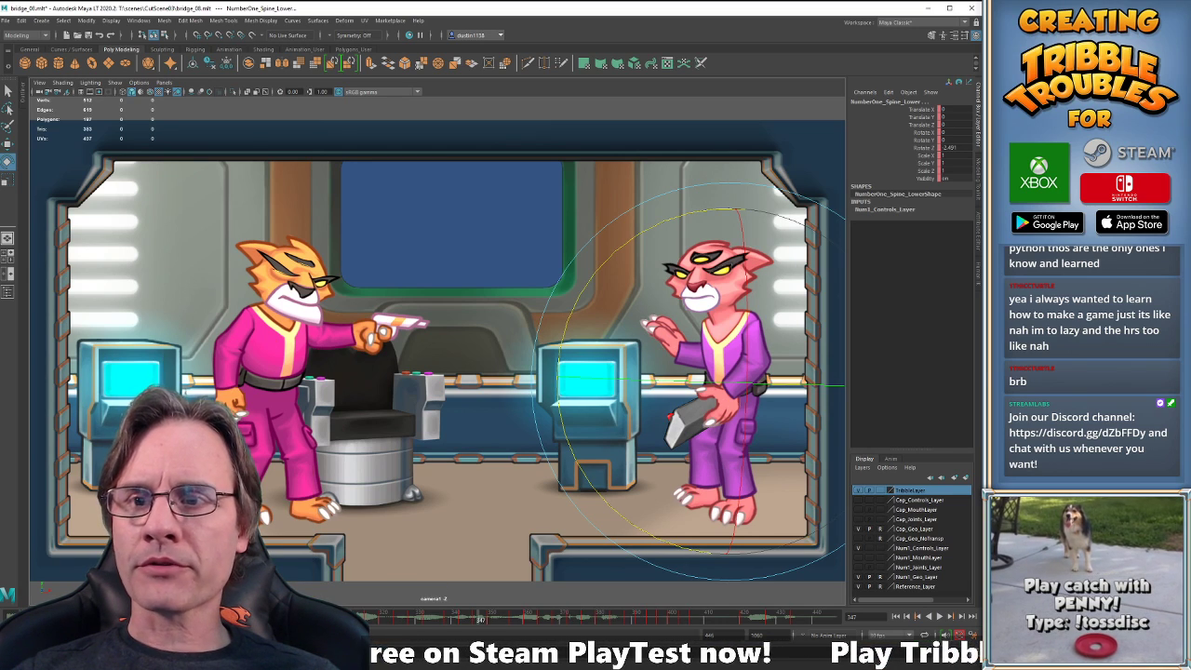
{"action": "key", "text": "alt+v"}
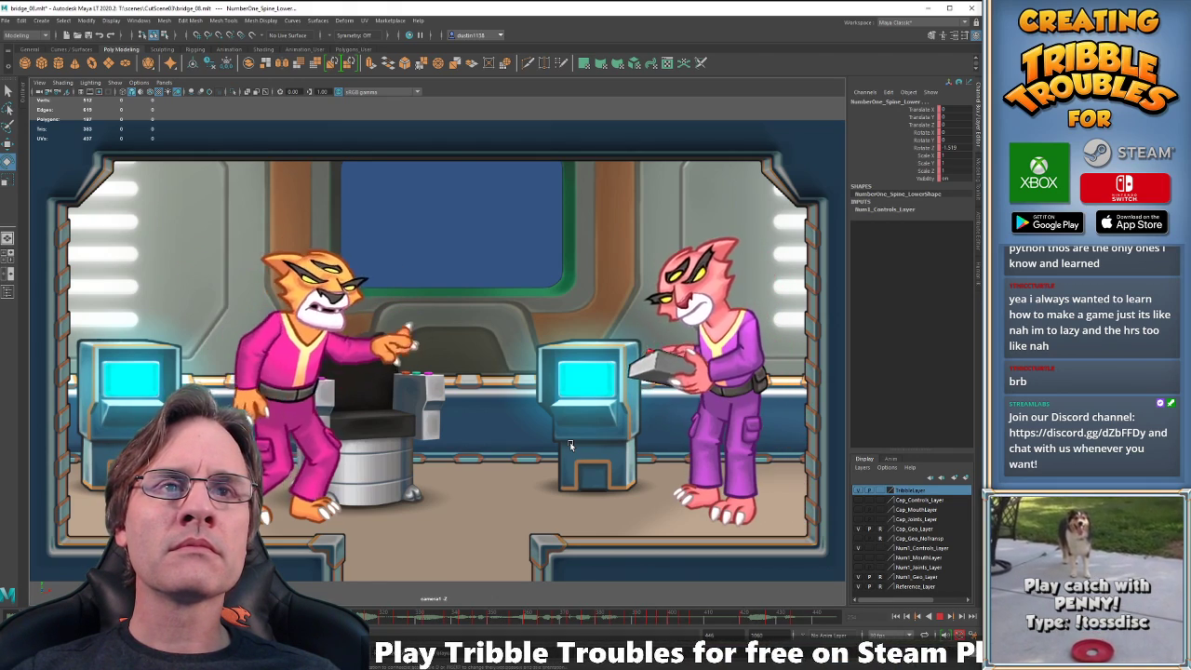
{"action": "key", "text": "alt+v"}
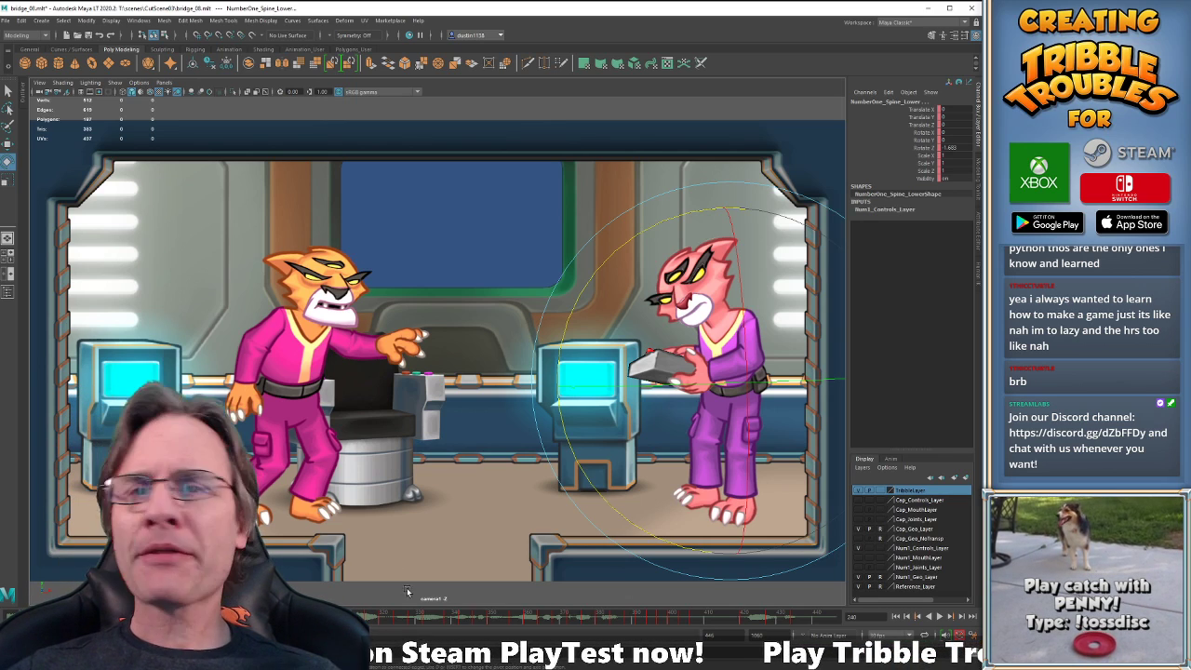
{"action": "key", "text": "alt+v"}
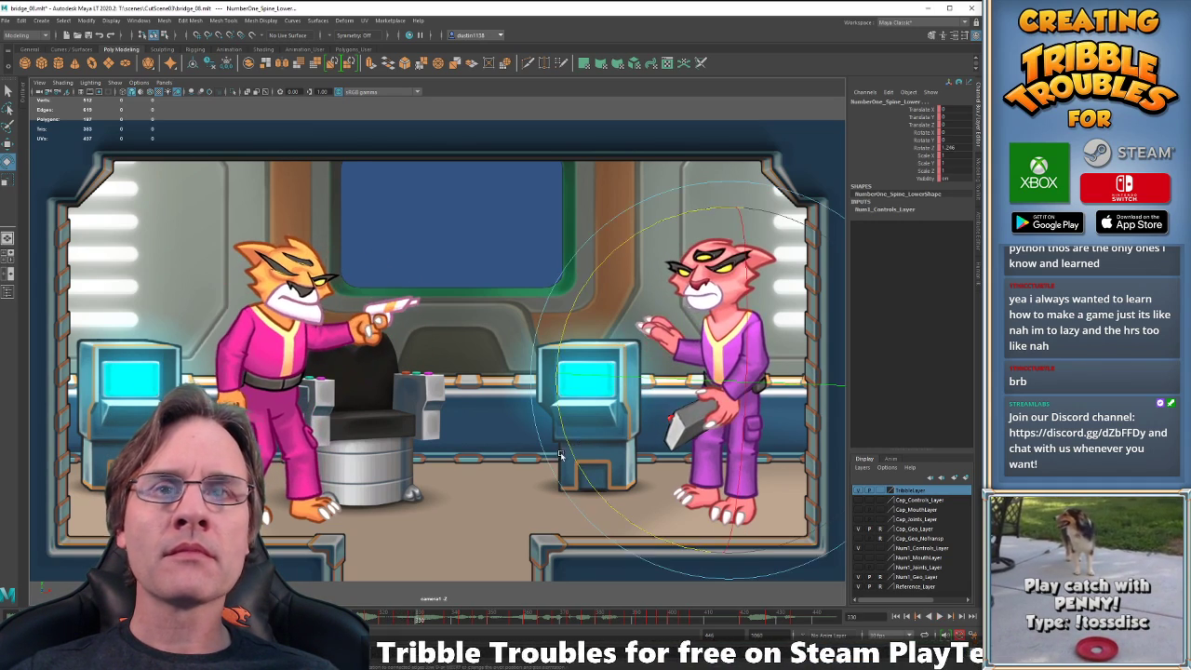
Select NumberOne's left hand control in a close view at frame 320 and go back to its frame 316 key.
{"action": "key", "text": "Escape"}
{"action": "key", "text": "period"}
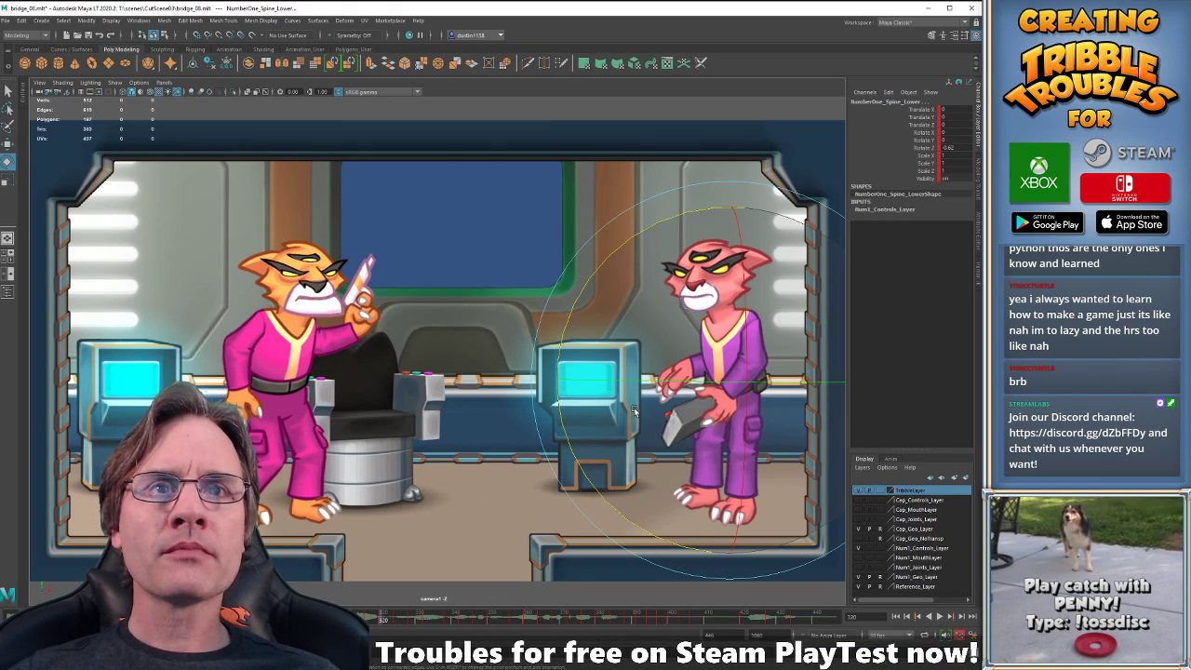
{"action": "key", "text": "space"}
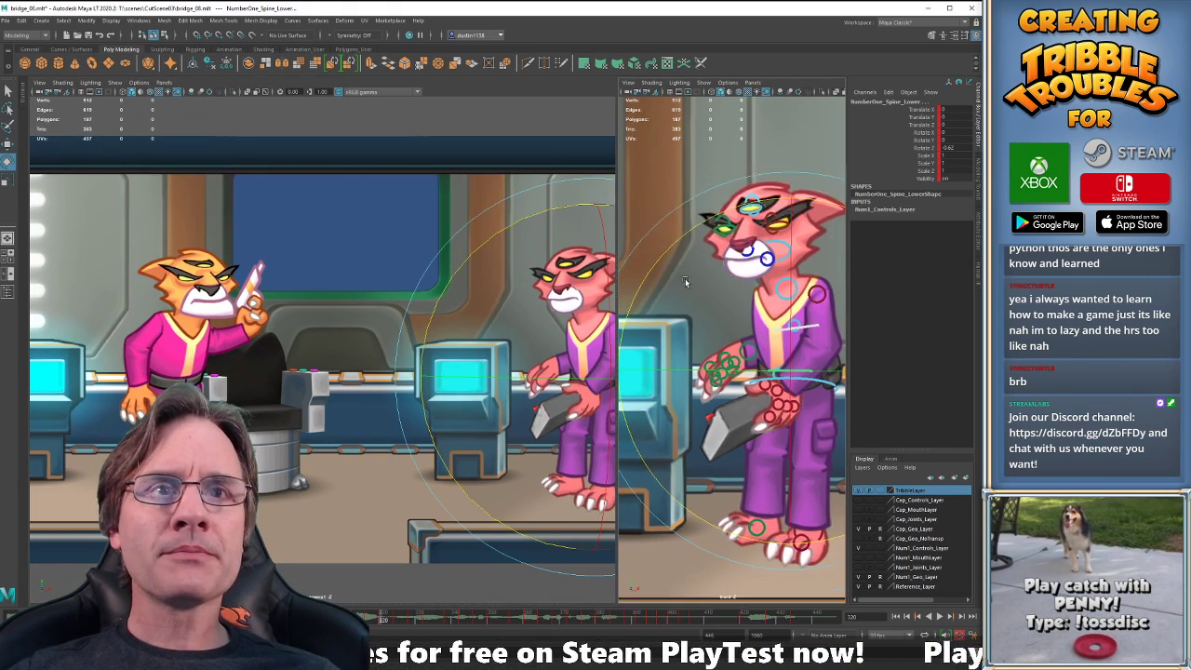
{"action": "key", "text": "w"}
{"action": "scroll", "coordinate": [768, 307], "scroll_direction": "up", "scroll_amount": 6}
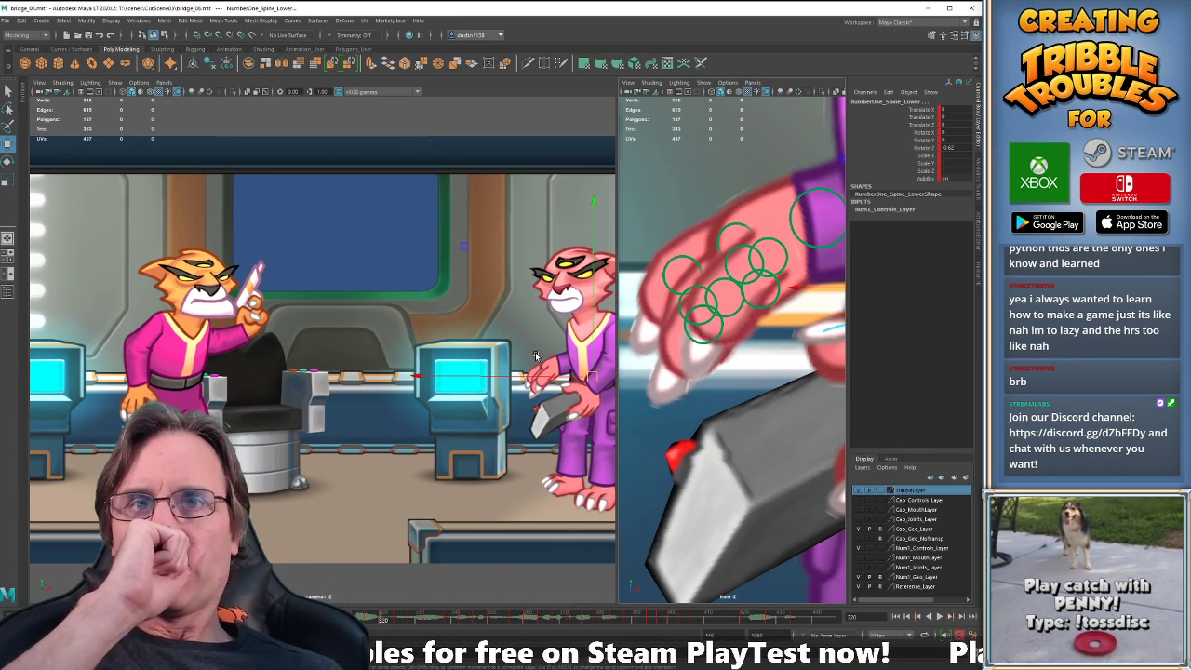
{"action": "left_click", "coordinate": [812, 248]}
{"action": "key", "text": "comma"}
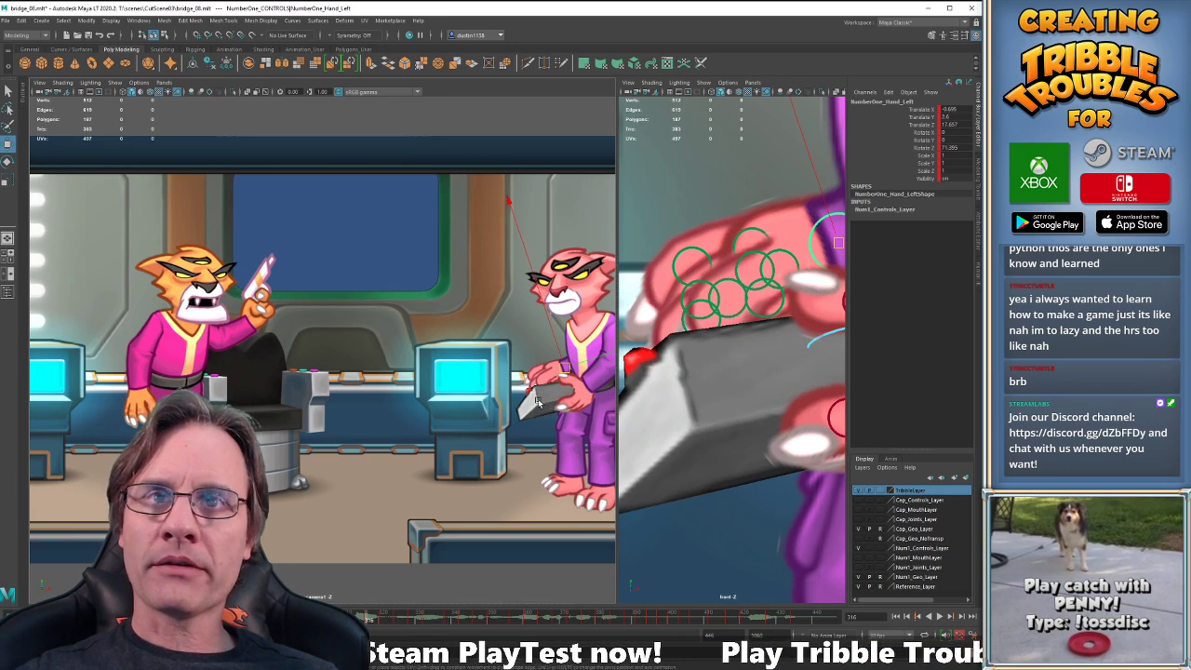
{"action": "key", "text": "comma"}
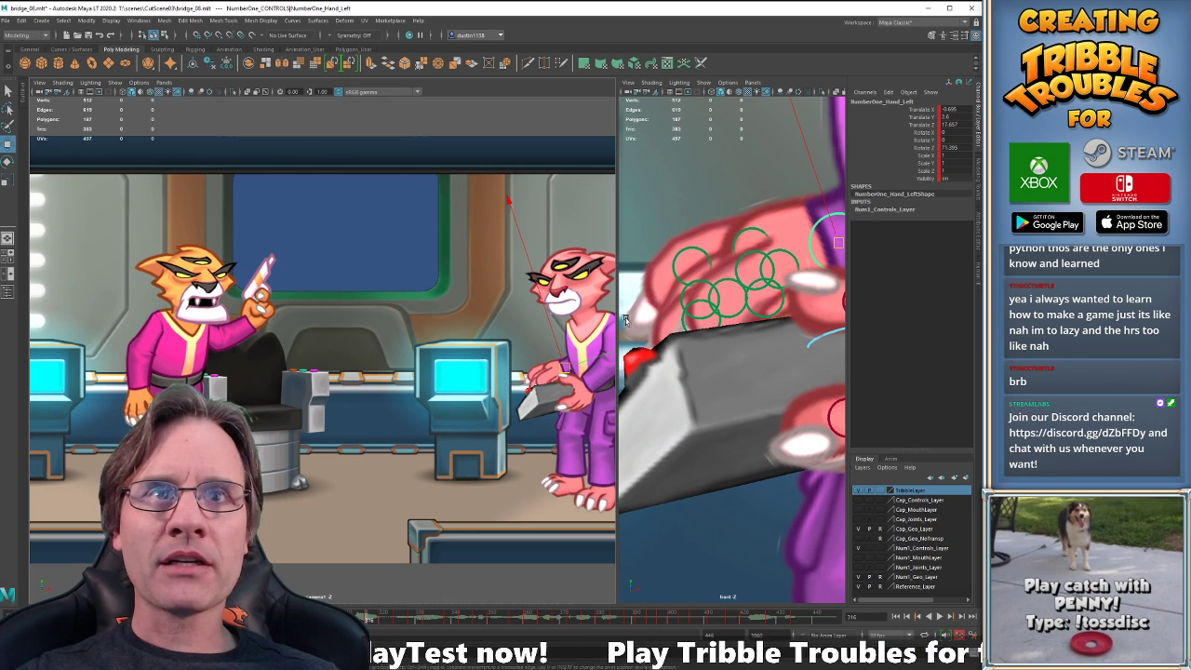
Select all left finger controls plus the left hand control and compare their poses at frames 312, 316 and 320.
{"action": "left_click_drag", "start_coordinate": [673, 224], "coordinate": [774, 320]}
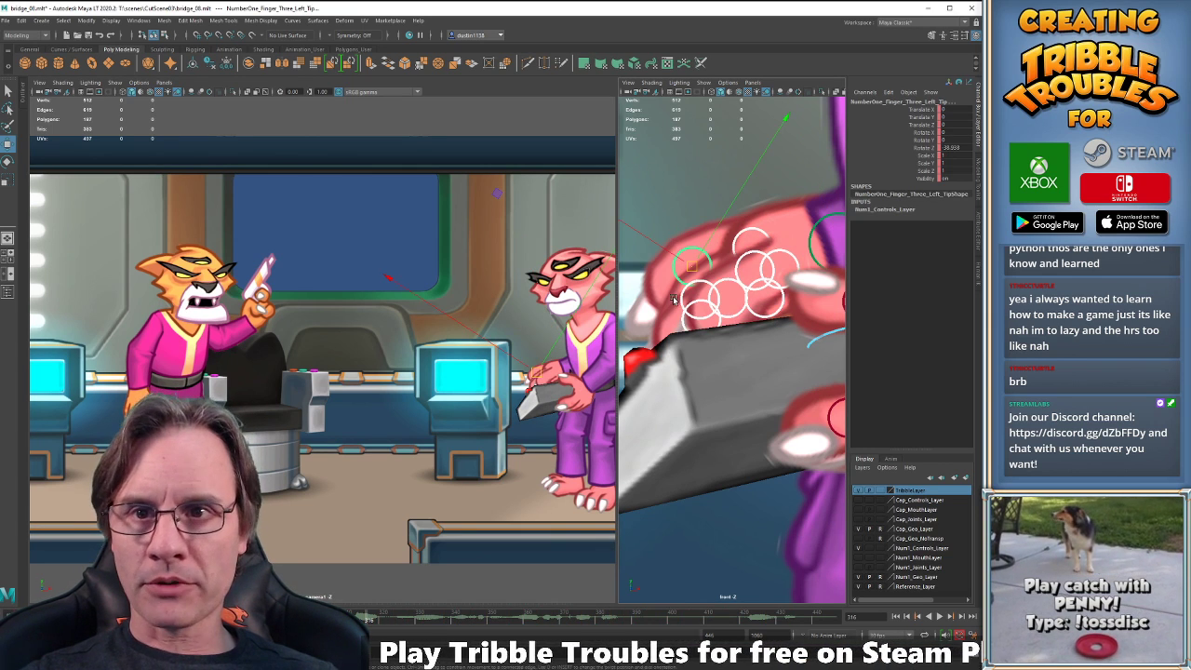
{"action": "left_click", "coordinate": [811, 233]}
{"action": "key", "text": "comma"}
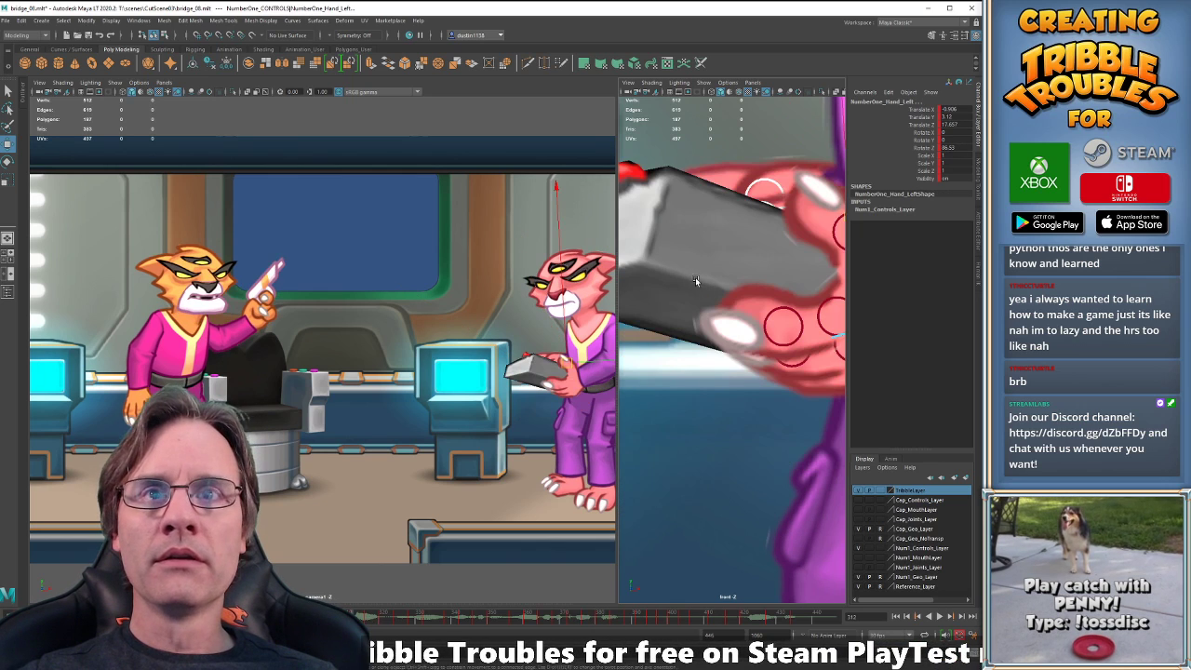
{"action": "key", "text": "period"}
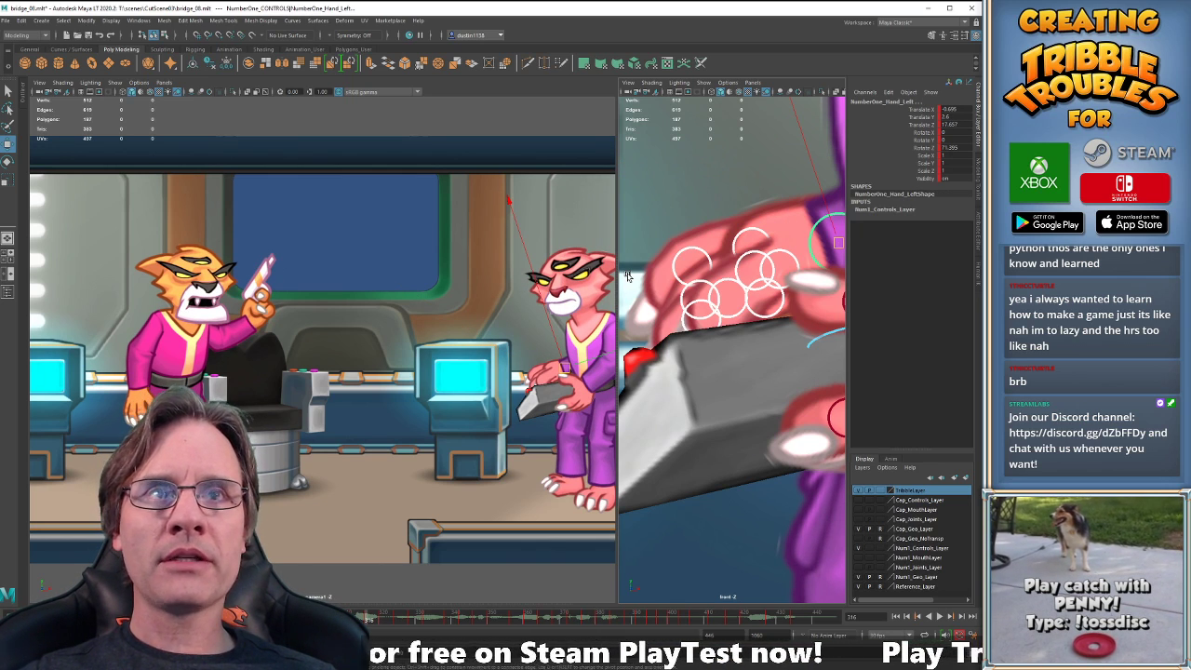
{"action": "key", "text": "period"}
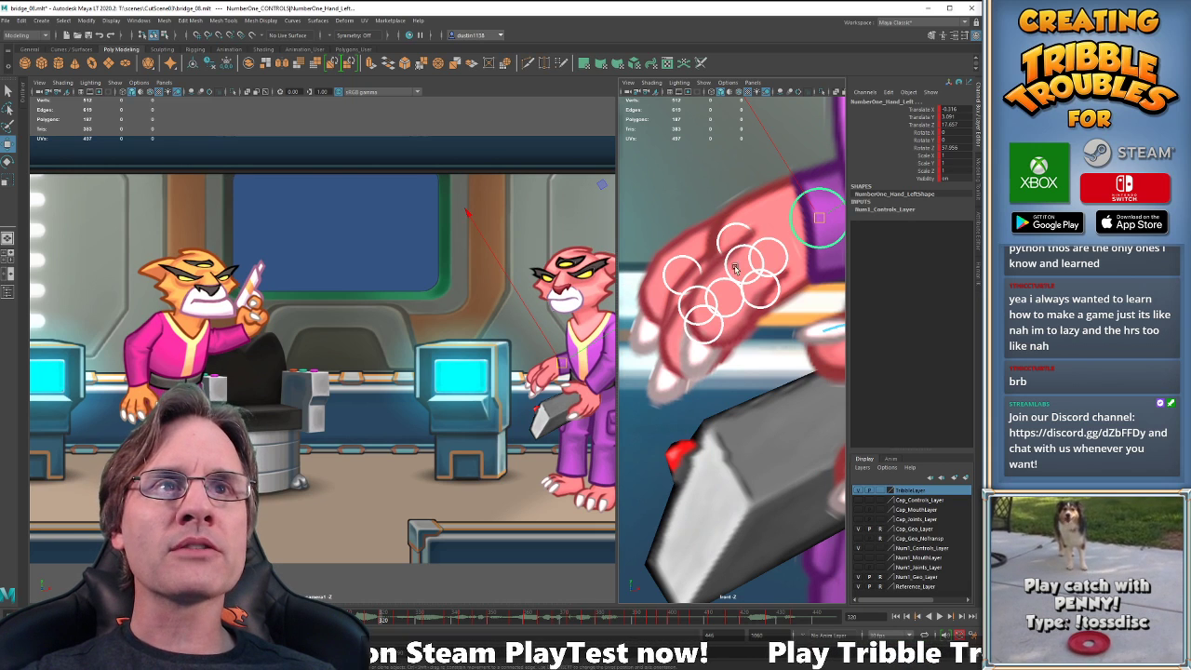
At frame 320, move NumberOne's left thumb base up near the wrist and swing the thumb outward to about -32.07 in Rotate Z.
{"action": "left_click", "coordinate": [779, 270]}
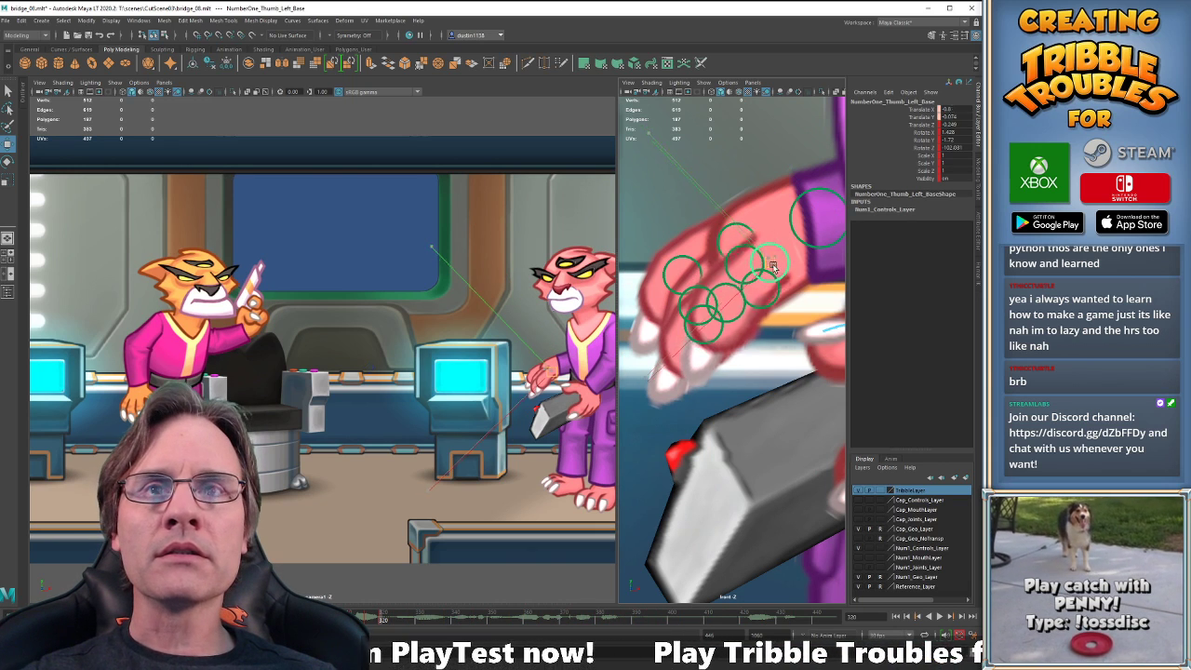
{"action": "left_click_drag", "start_coordinate": [776, 272], "coordinate": [771, 232]}
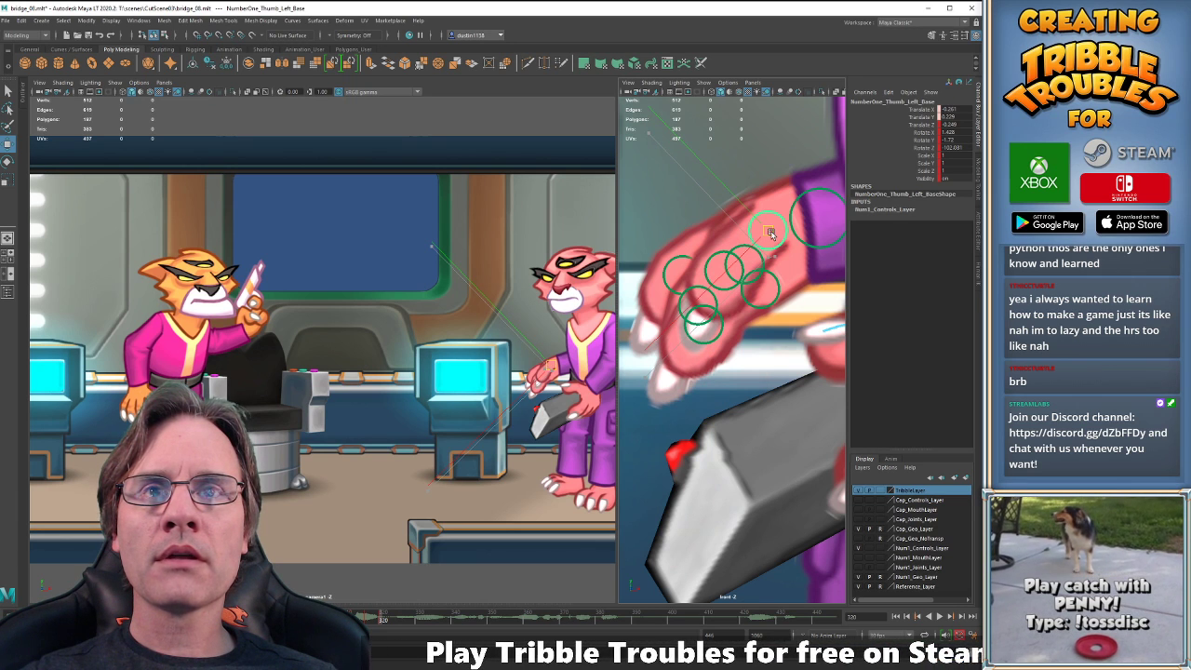
{"action": "left_click_drag", "start_coordinate": [771, 232], "coordinate": [765, 224]}
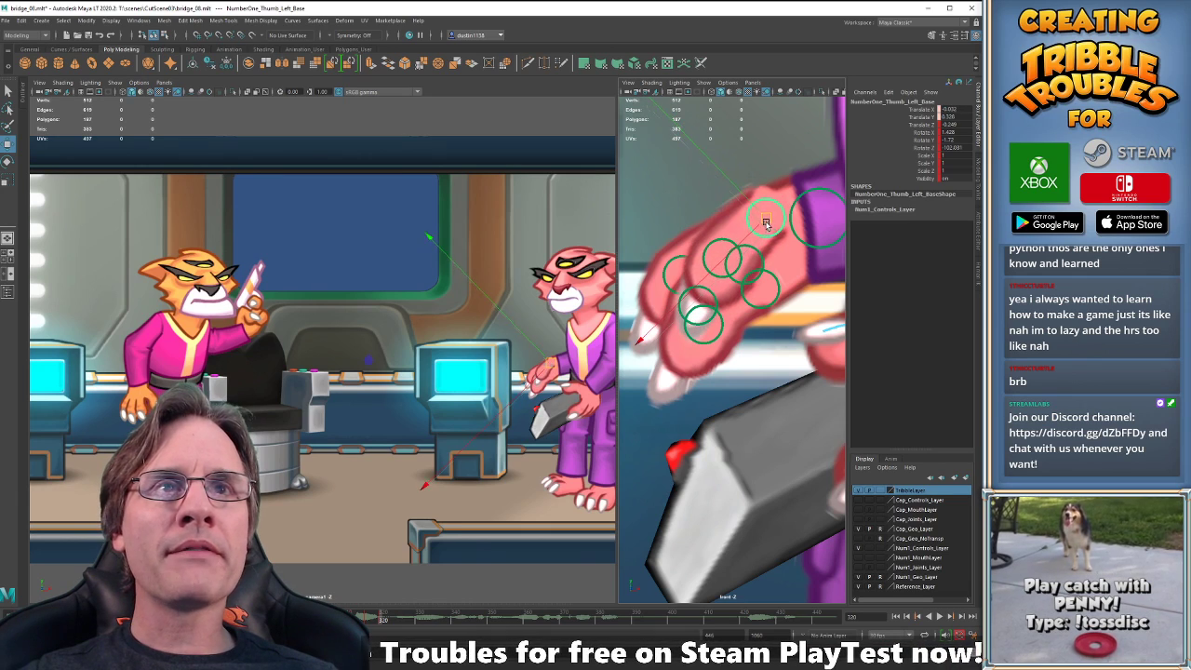
{"action": "key", "text": "e"}
{"action": "left_click_drag", "start_coordinate": [708, 347], "coordinate": [621, 310]}
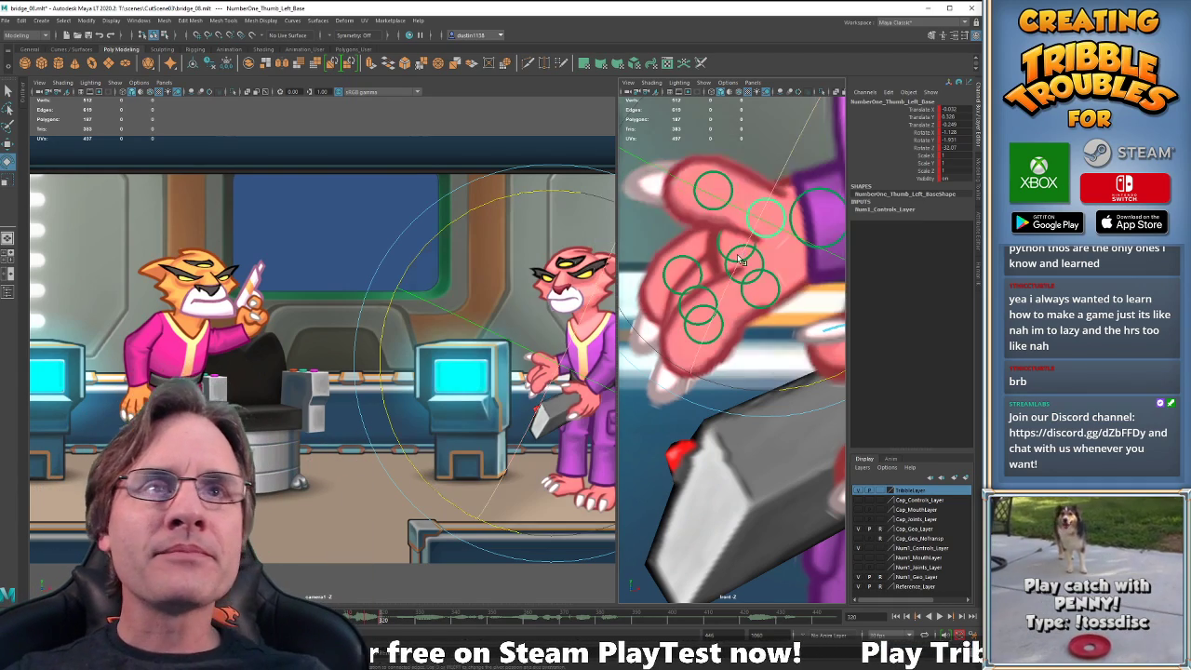
Move the base of NumberOne's left finger one up toward the thumb and rotate it to about 33.6 in Rotate Z.
{"action": "key", "text": "w"}
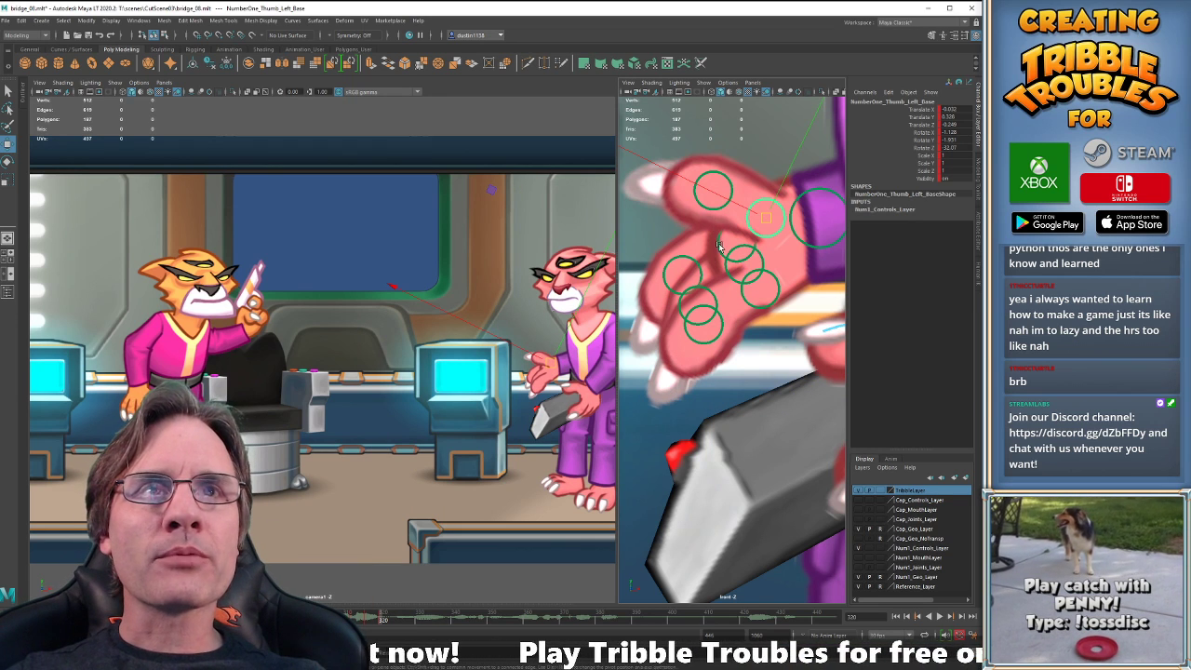
{"action": "left_click", "coordinate": [735, 249]}
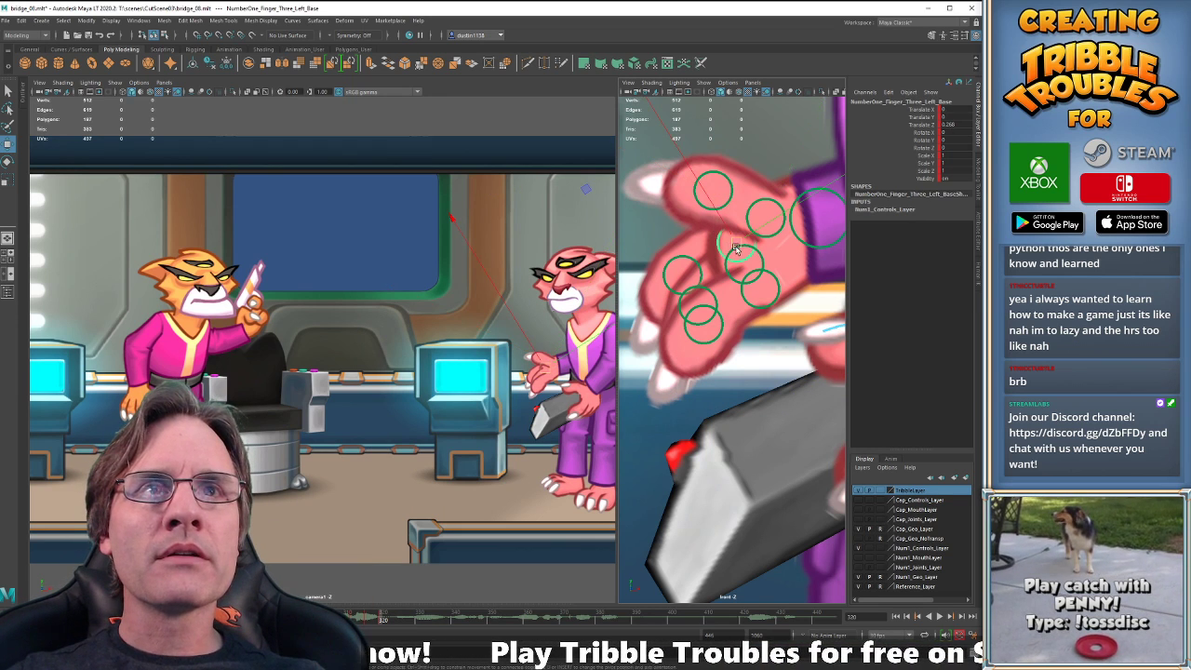
{"action": "left_click", "coordinate": [746, 298]}
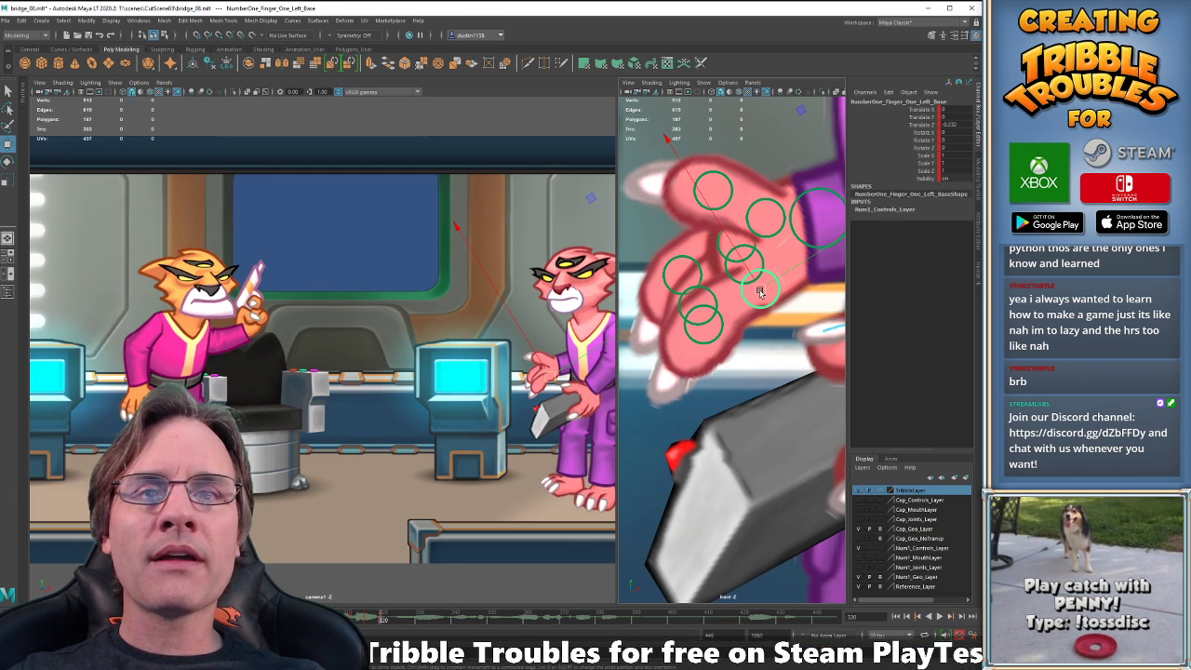
{"action": "left_click_drag", "start_coordinate": [760, 292], "coordinate": [742, 254]}
{"action": "key", "text": "e"}
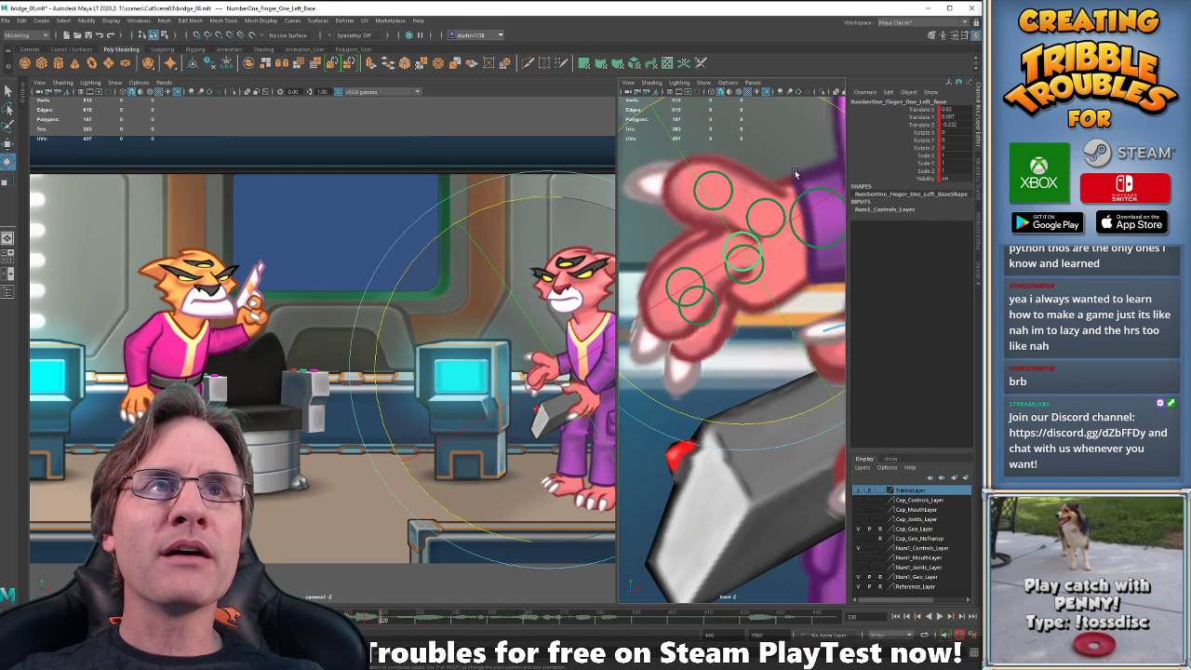
{"action": "left_click_drag", "start_coordinate": [480, 221], "coordinate": [584, 224]}
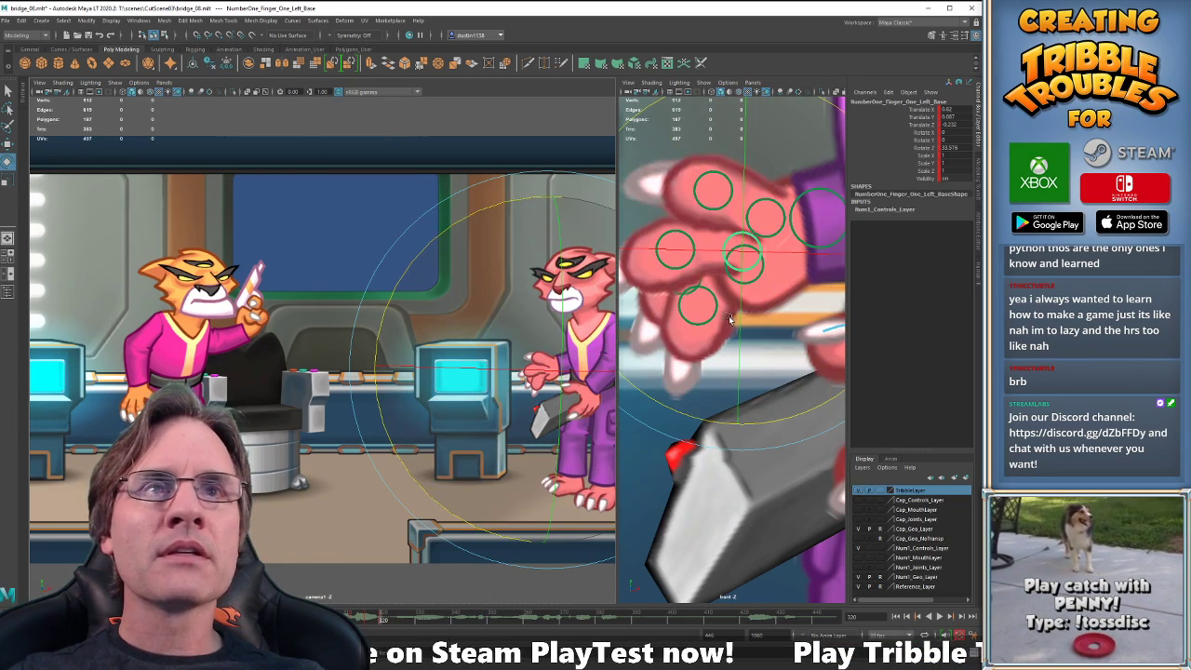
Rotate the base of NumberOne's left finger two up toward finger one and move it down along the palm.
{"action": "key", "text": "w"}
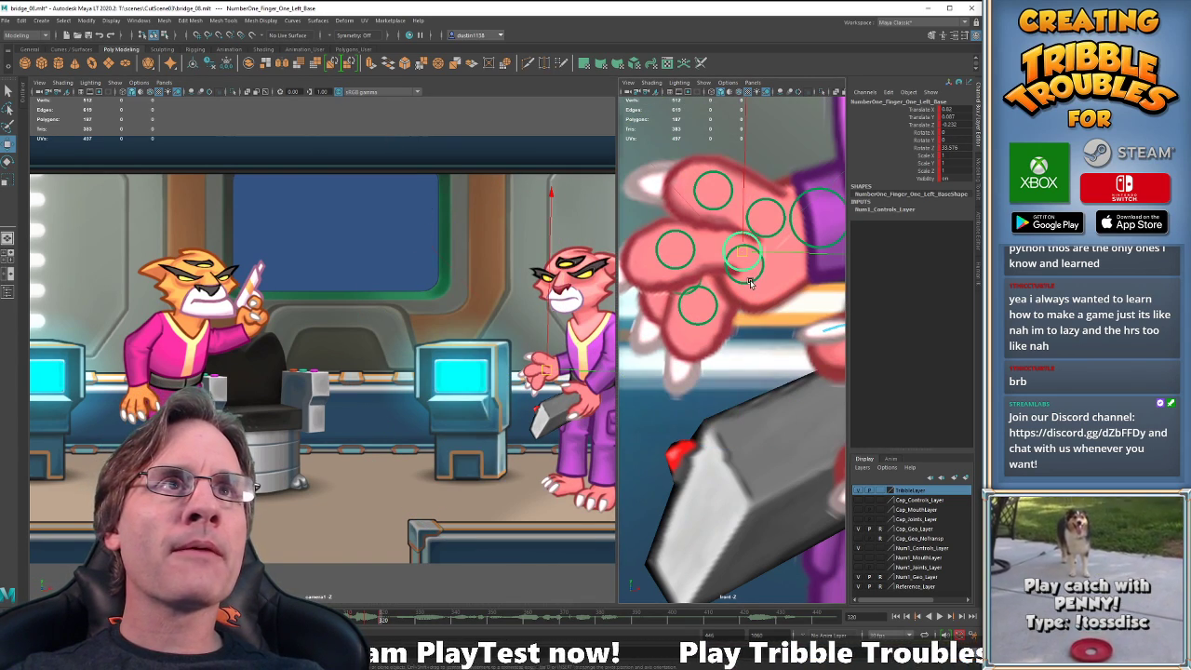
{"action": "left_click", "coordinate": [750, 281]}
{"action": "key", "text": "e"}
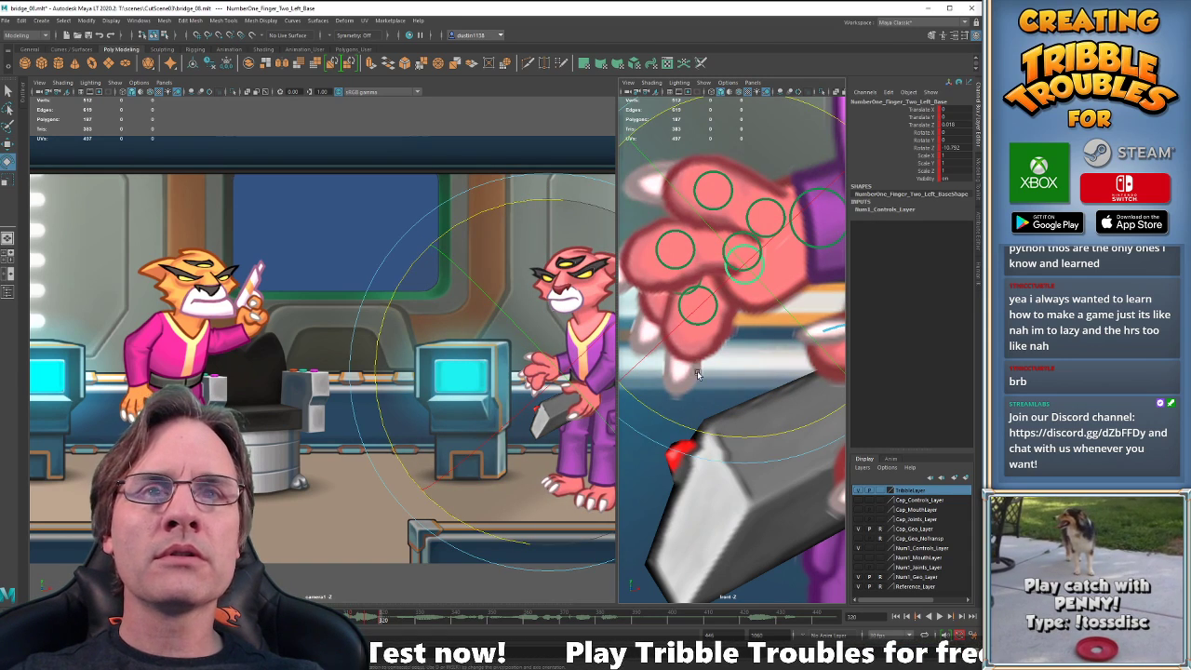
{"action": "key", "text": "minus"}
{"action": "key", "text": "minus"}
{"action": "key", "text": "minus"}
{"action": "key", "text": "minus"}
{"action": "left_click_drag", "start_coordinate": [738, 354], "coordinate": [745, 283]}
{"action": "key", "text": "w"}
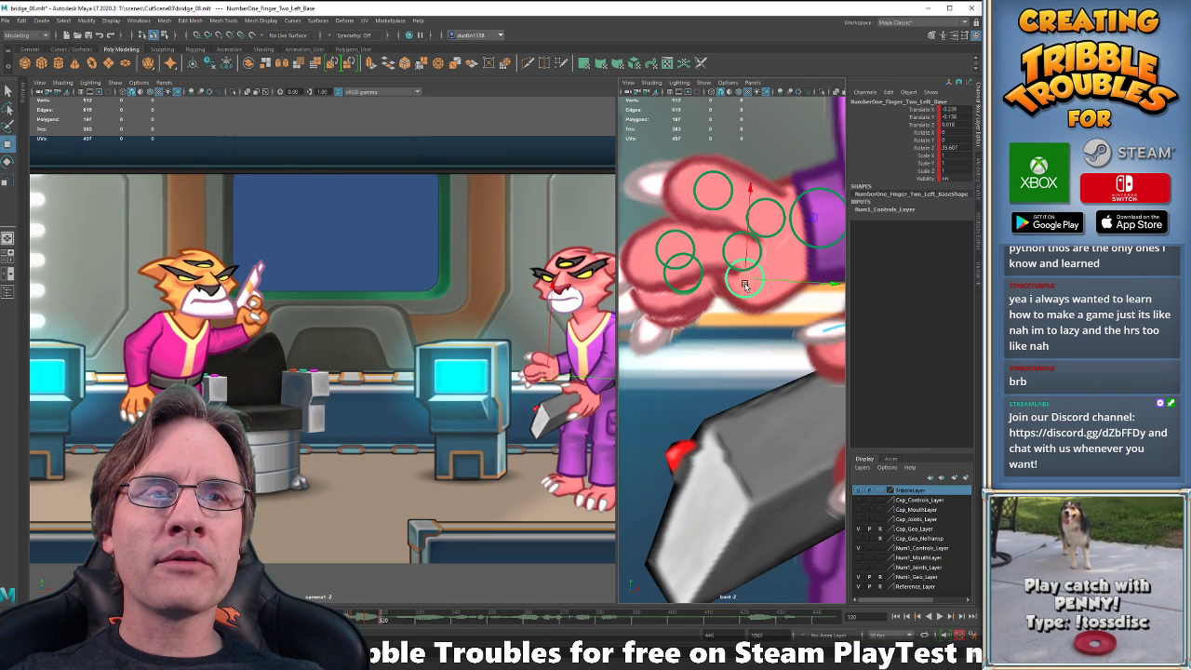
Move left finger three's base to the lower palm edge and rotate it, using Num1_Geo_Layer's visibility to select it, and nudge finger two's base beside it.
{"action": "left_click", "coordinate": [858, 577]}
{"action": "left_click", "coordinate": [716, 242]}
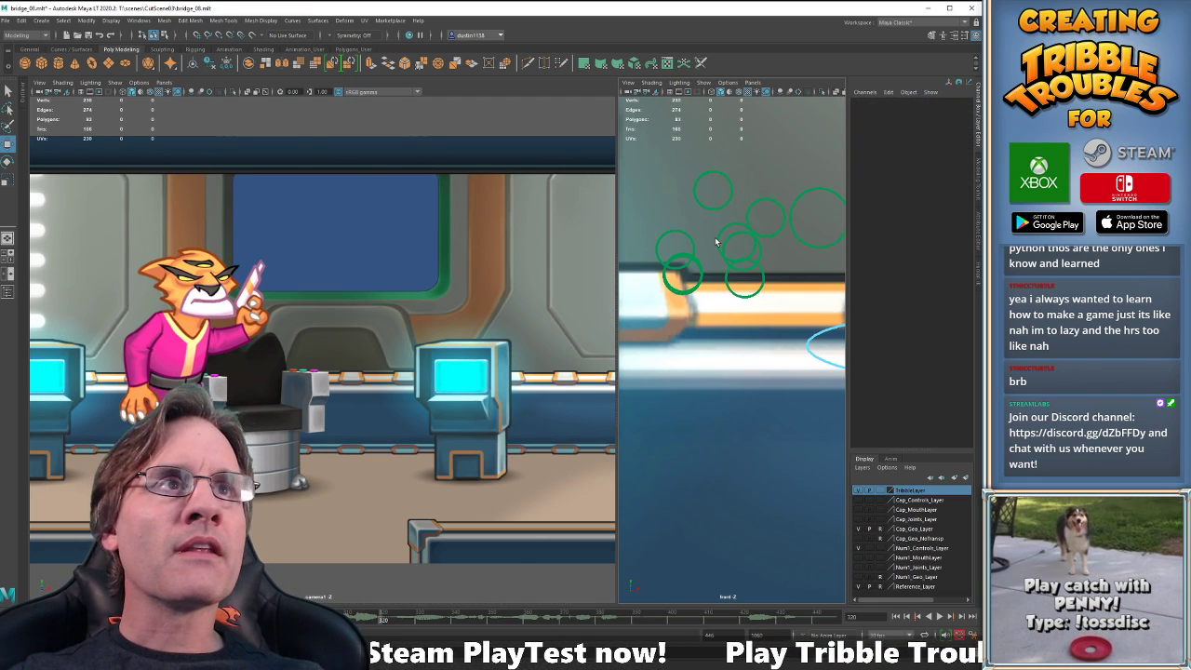
{"action": "left_click", "coordinate": [719, 242]}
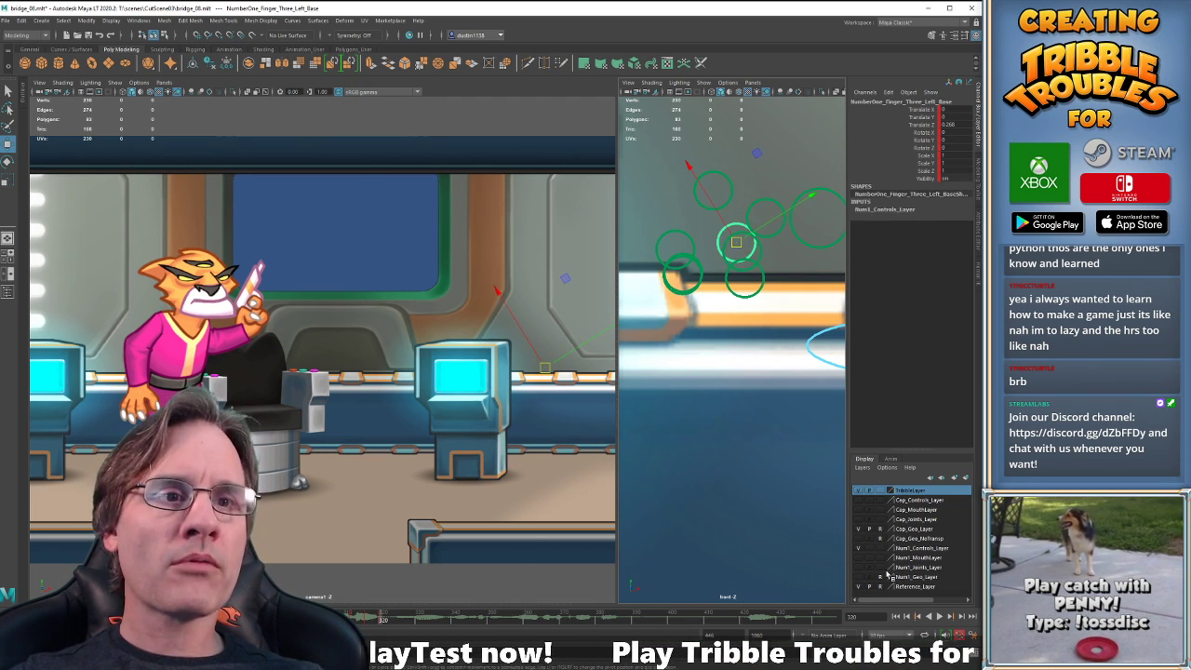
{"action": "left_click", "coordinate": [858, 577]}
{"action": "left_click_drag", "start_coordinate": [741, 245], "coordinate": [752, 291]}
{"action": "key", "text": "e"}
{"action": "key", "text": "w"}
{"action": "key", "text": "e"}
{"action": "left_click_drag", "start_coordinate": [703, 363], "coordinate": [686, 347]}
{"action": "key", "text": "w"}
{"action": "left_click", "coordinate": [727, 275]}
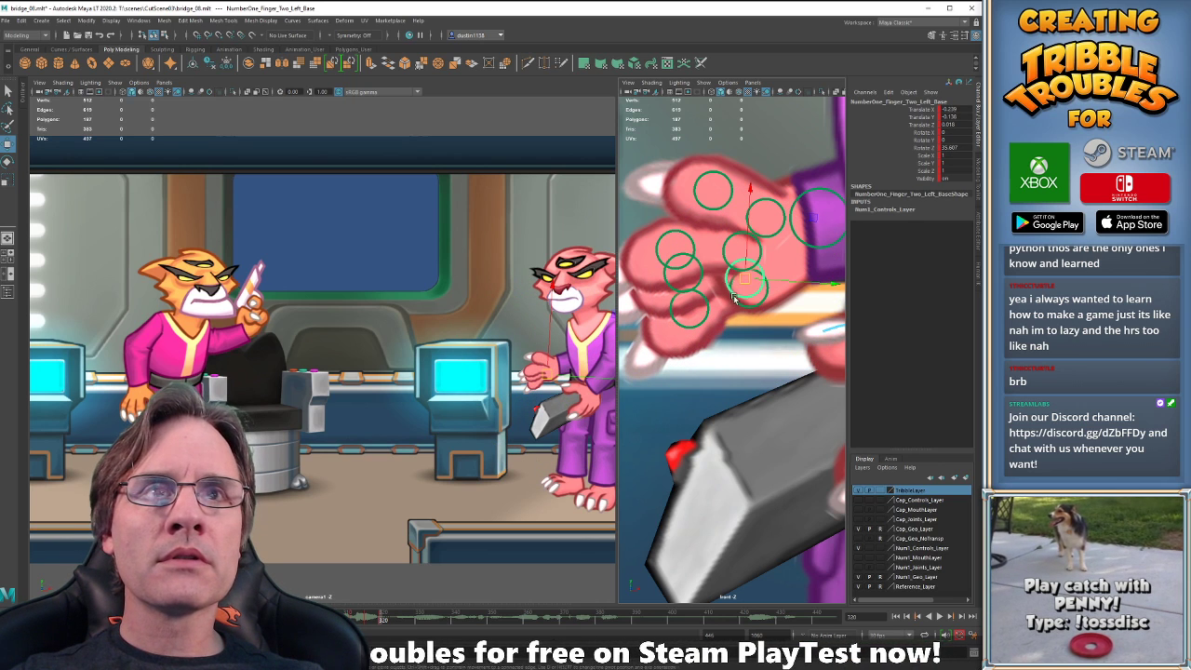
{"action": "left_click_drag", "start_coordinate": [743, 283], "coordinate": [737, 281]}
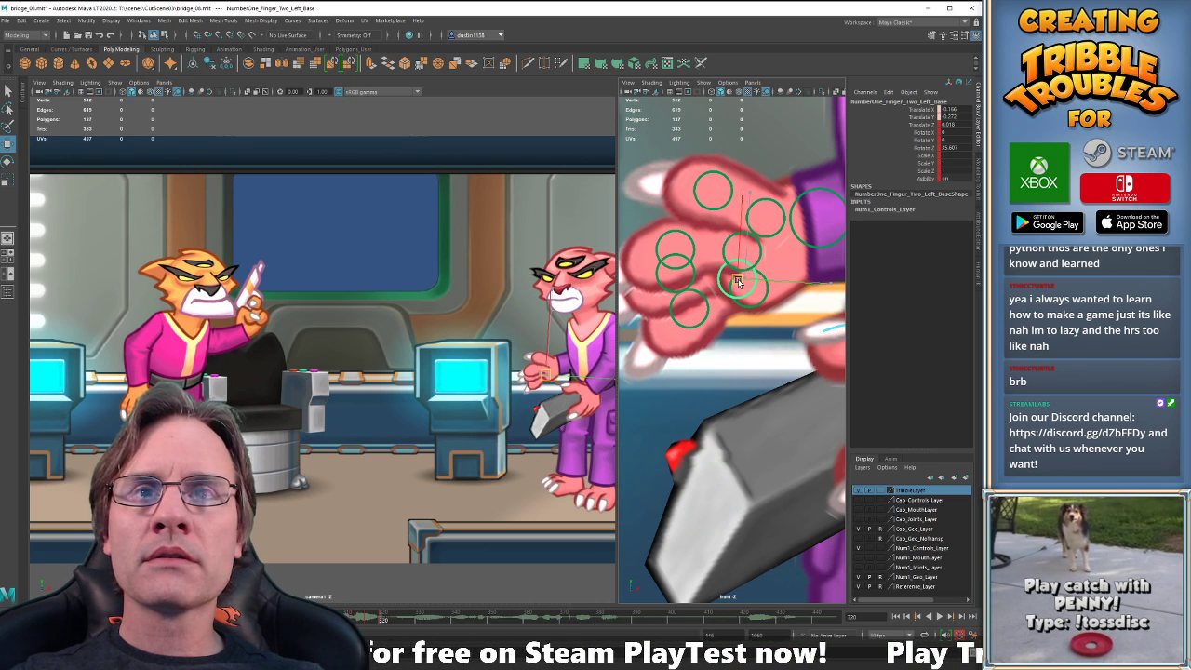
Move NumberOne's left thumb base slightly up and rotate it toward the fingers to about -49.15 in Rotate Z.
{"action": "left_click", "coordinate": [779, 239]}
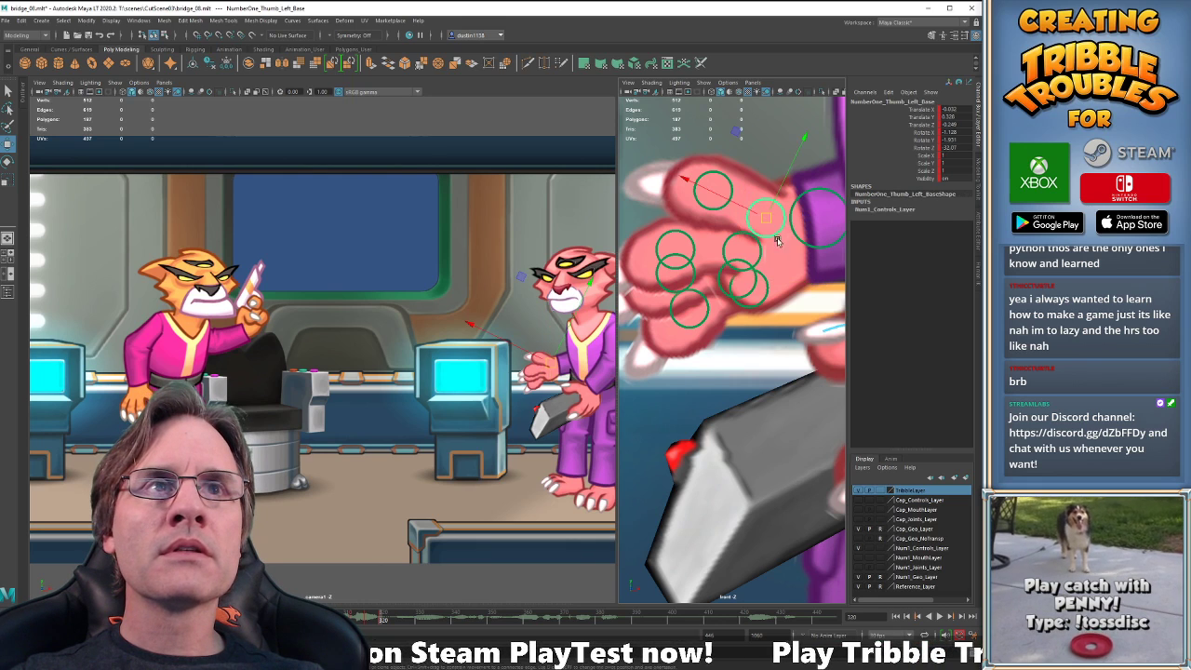
{"action": "left_click_drag", "start_coordinate": [768, 220], "coordinate": [769, 210]}
{"action": "key", "text": "e"}
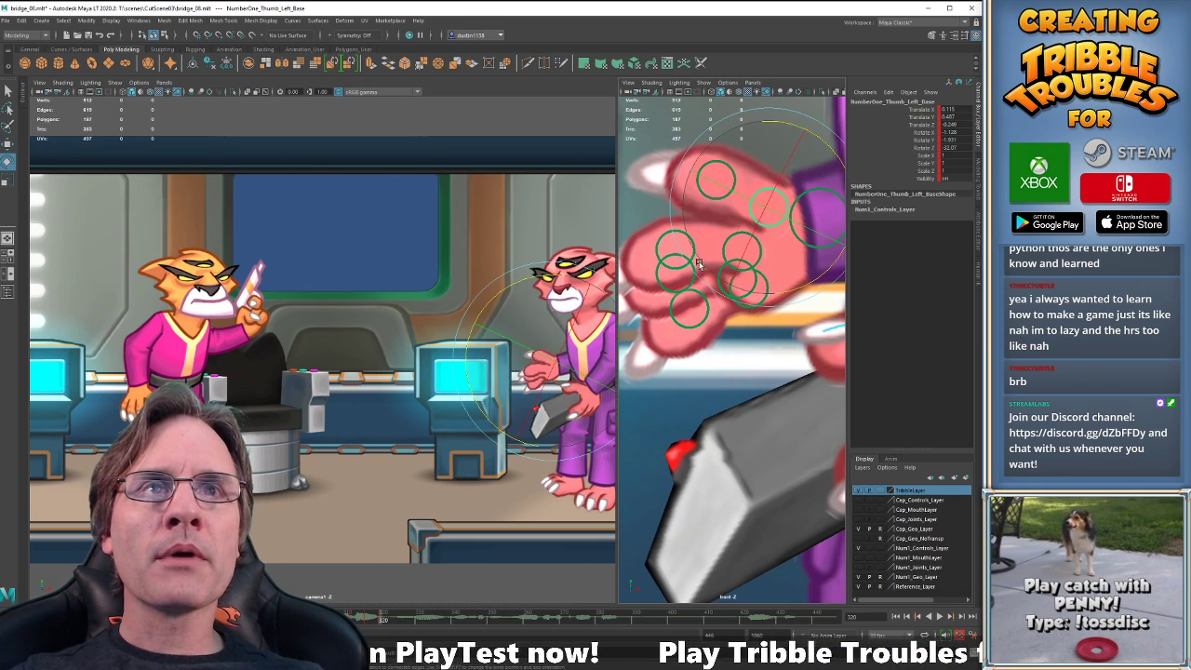
{"action": "left_click_drag", "start_coordinate": [805, 282], "coordinate": [836, 286]}
{"action": "key", "text": "w"}
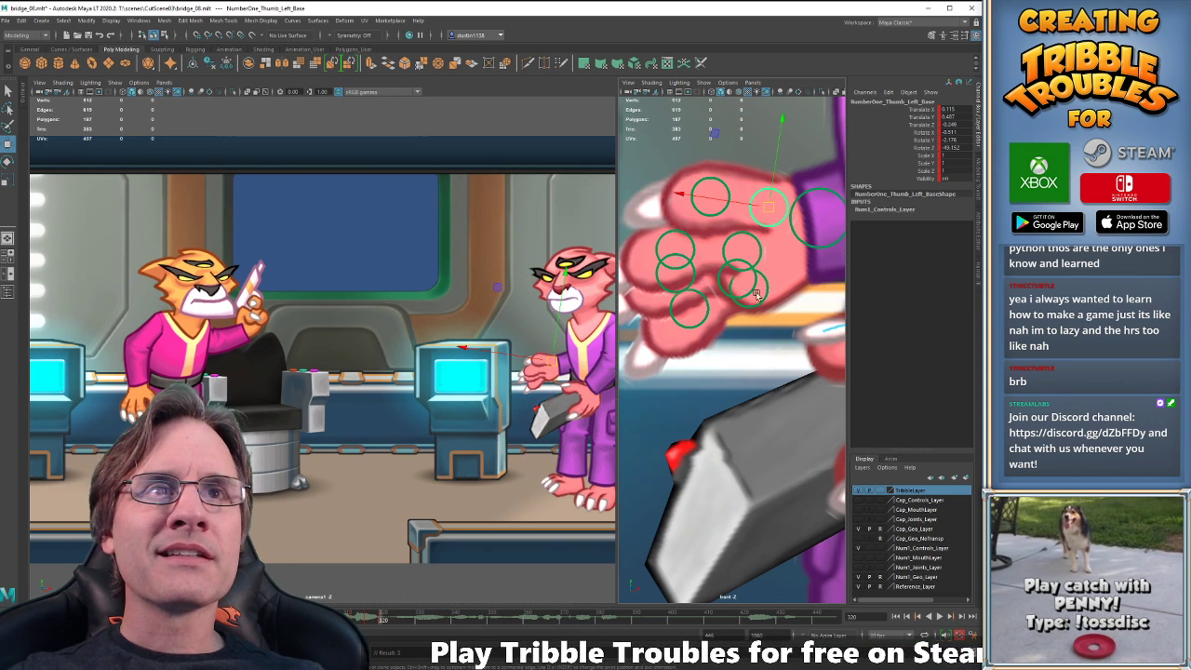
Rotate the bases of NumberOne's left fingers two and one slightly downward, away from the thumb.
{"action": "left_click", "coordinate": [724, 289]}
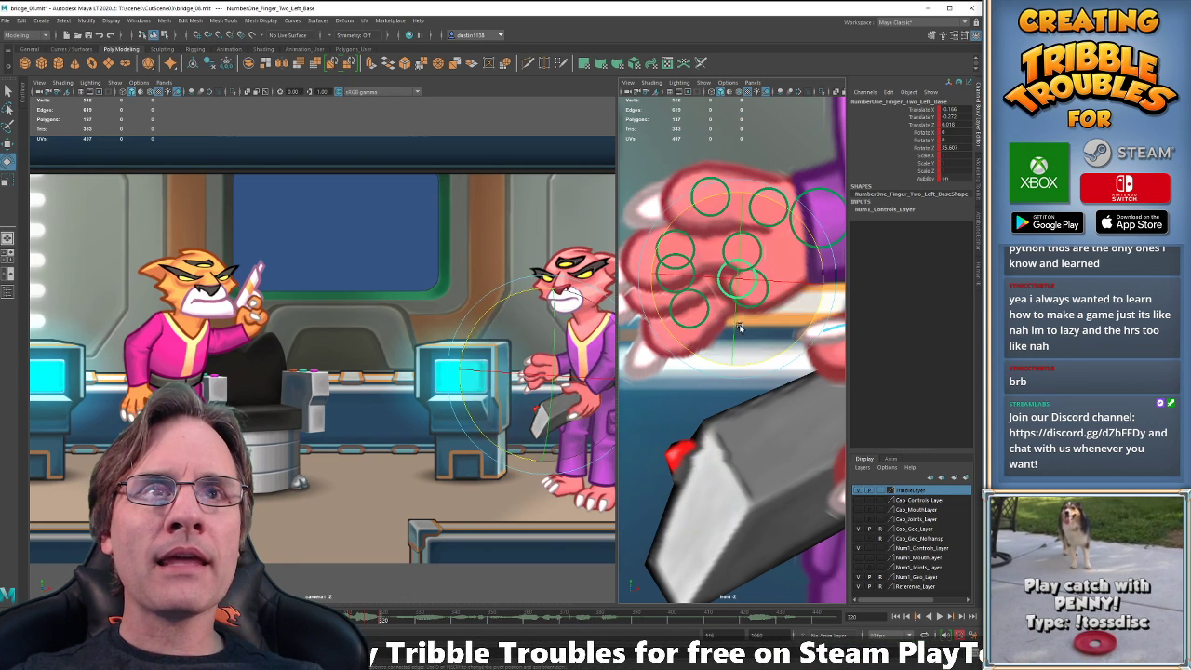
{"action": "key", "text": "e"}
{"action": "left_click_drag", "start_coordinate": [722, 354], "coordinate": [719, 354]}
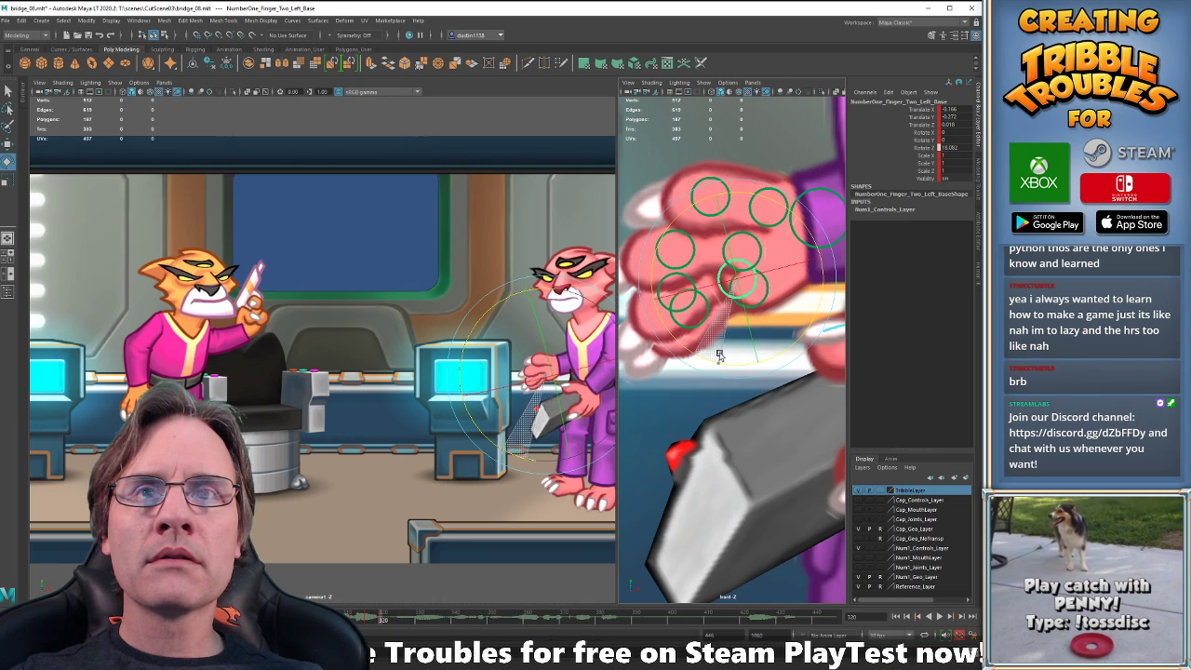
{"action": "key", "text": "w"}
{"action": "left_click", "coordinate": [731, 248]}
{"action": "key", "text": "e"}
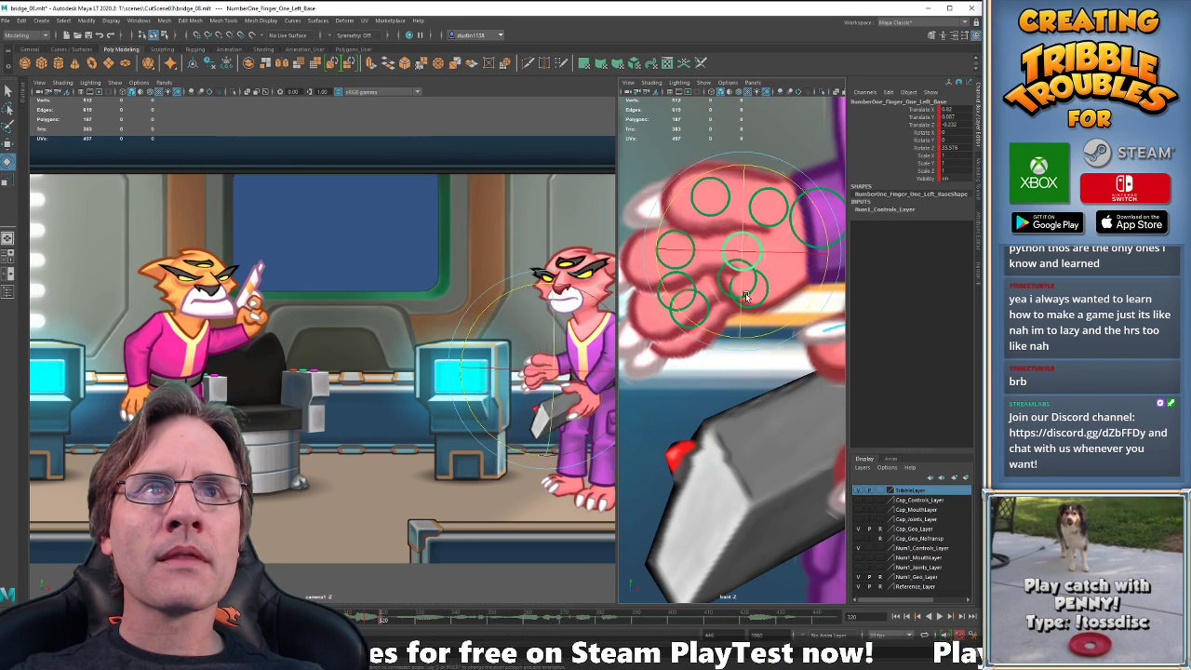
{"action": "left_click_drag", "start_coordinate": [729, 339], "coordinate": [735, 333]}
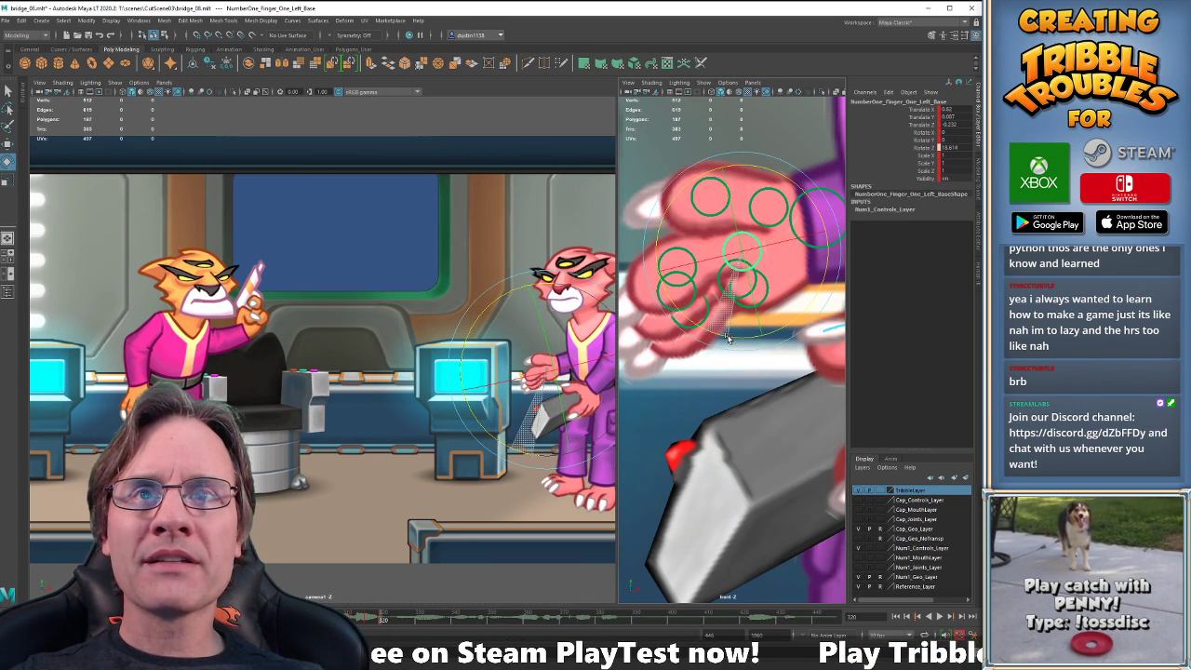
{"action": "key", "text": "w"}
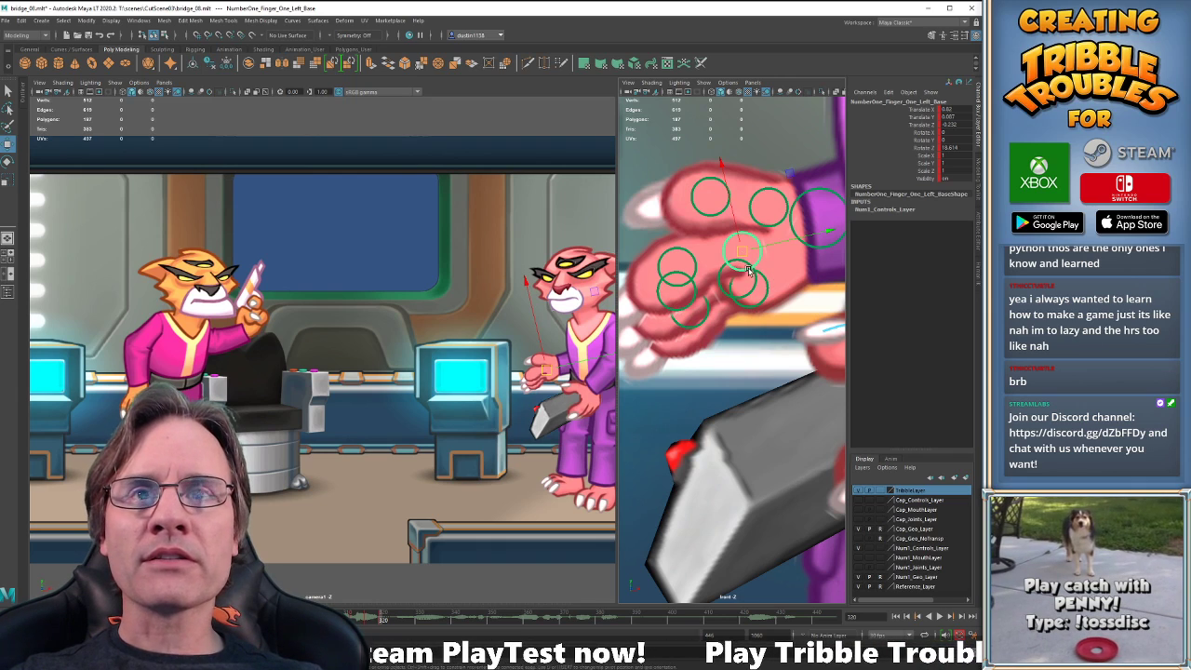
Step back to the frame 312 key, play the animation through the hand motion and return to frame 320.
{"action": "key", "text": "comma"}
{"action": "key", "text": "comma"}
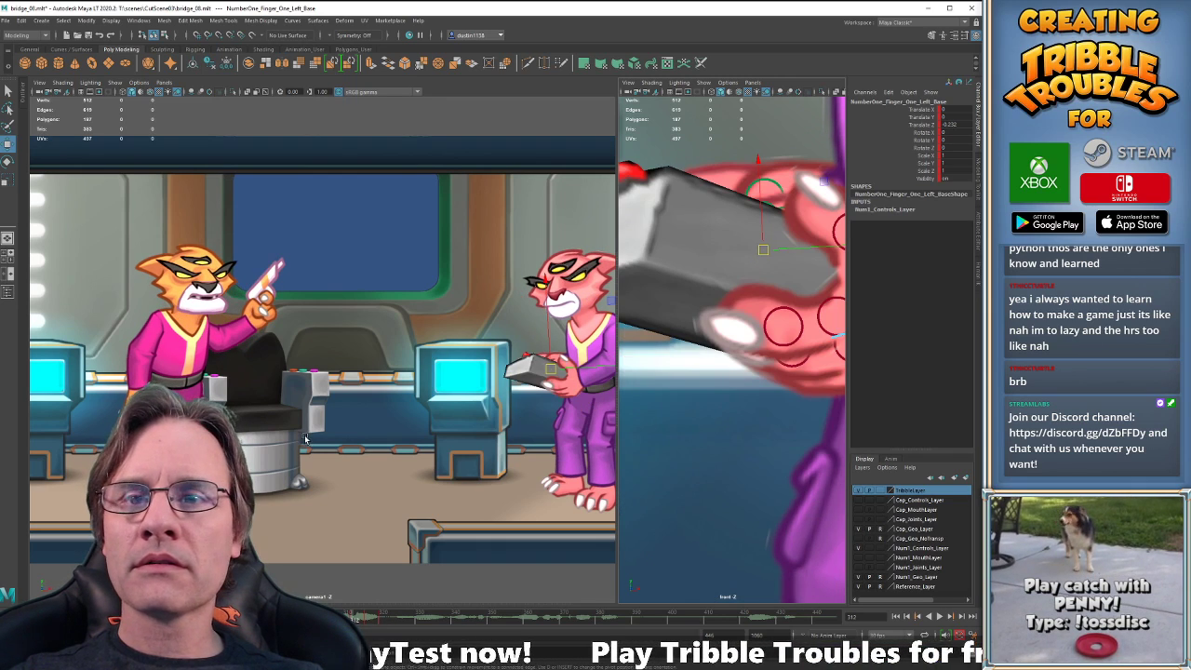
{"action": "key", "text": "alt+v"}
{"action": "key", "text": "alt+v"}
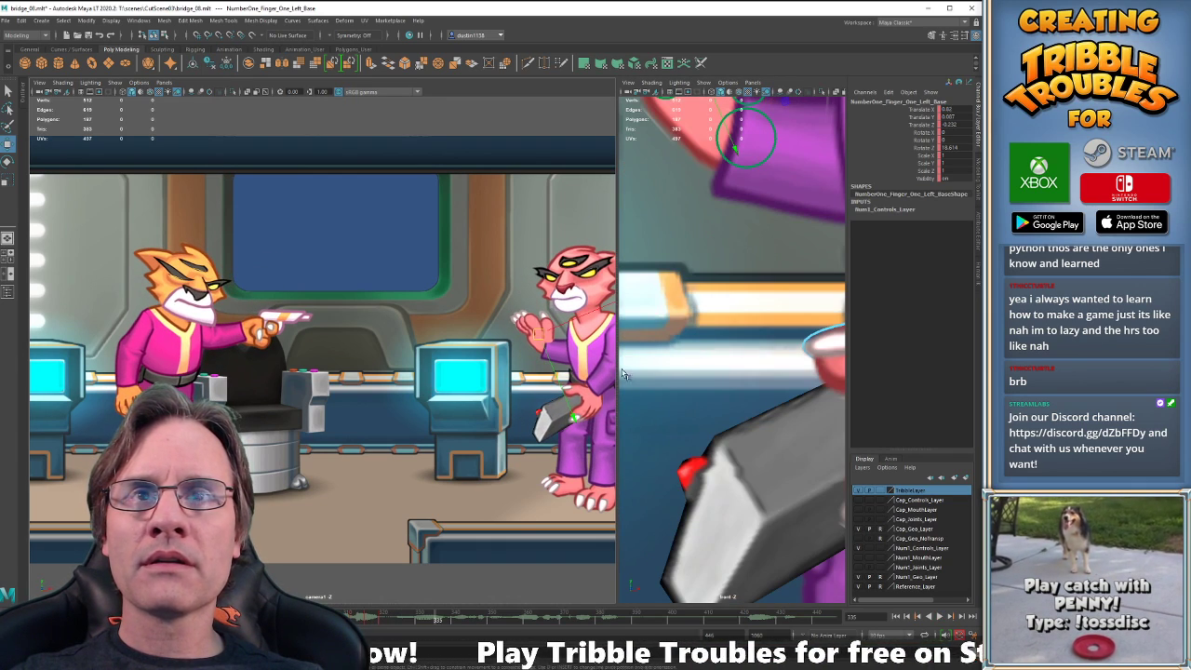
{"action": "key", "text": "comma"}
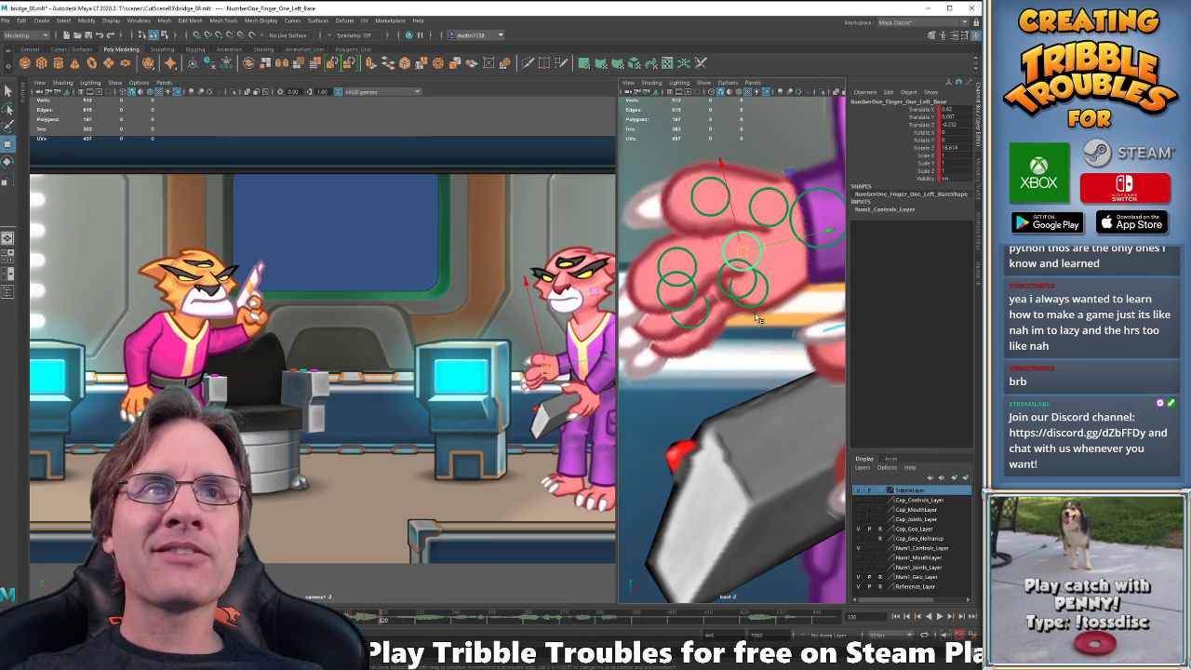
At the frame 328 key, move NumberOne's left thumb base toward the fingers and rotate it outward to about -22.09 in Rotate Z.
{"action": "left_click", "coordinate": [824, 250]}
{"action": "key", "text": "period"}
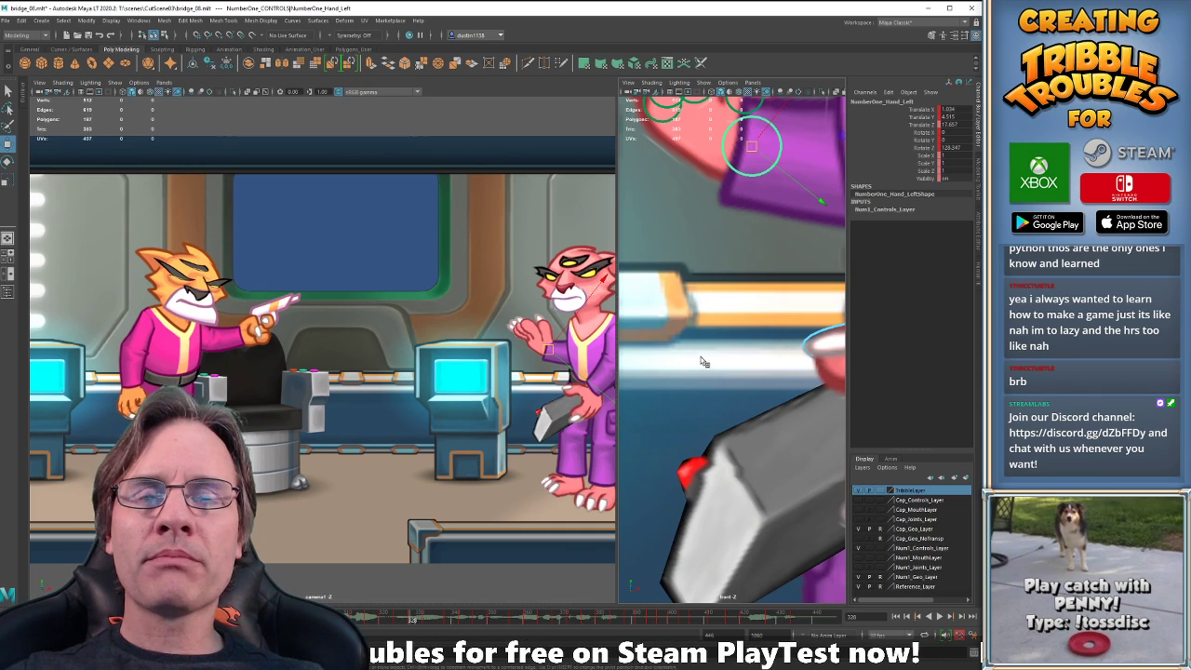
{"action": "middle_click_drag", "start_coordinate": [709, 357], "coordinate": [726, 472], "text": "alt"}
{"action": "middle_click_drag", "start_coordinate": [690, 402], "coordinate": [707, 478], "text": "alt"}
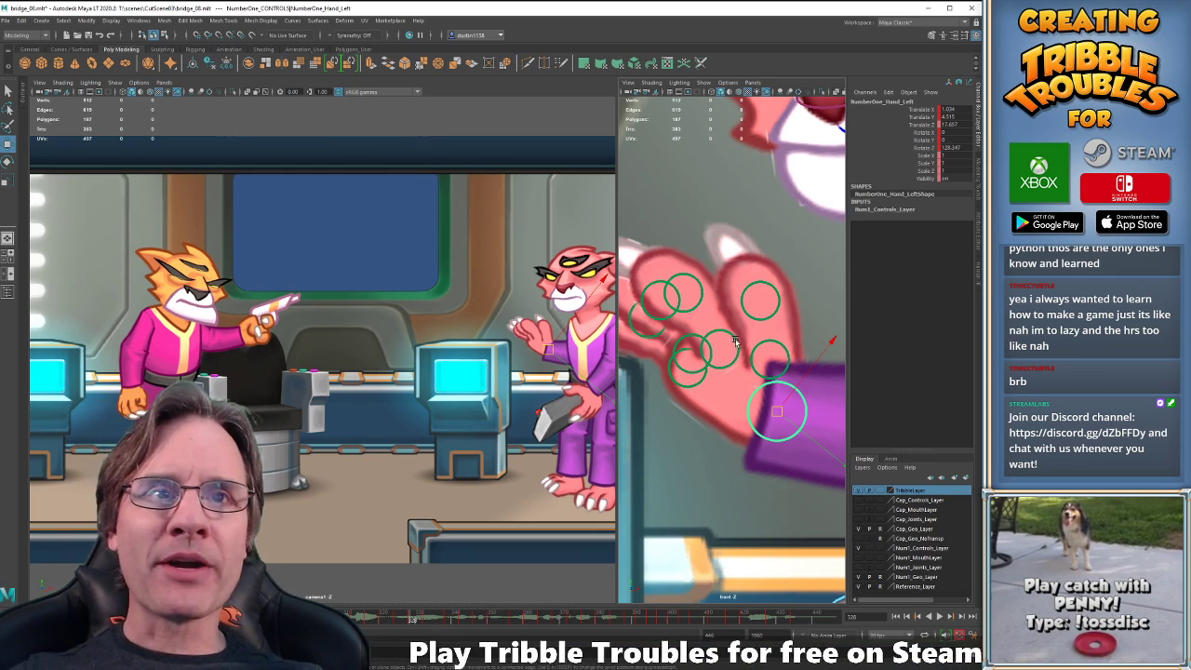
{"action": "left_click", "coordinate": [787, 353]}
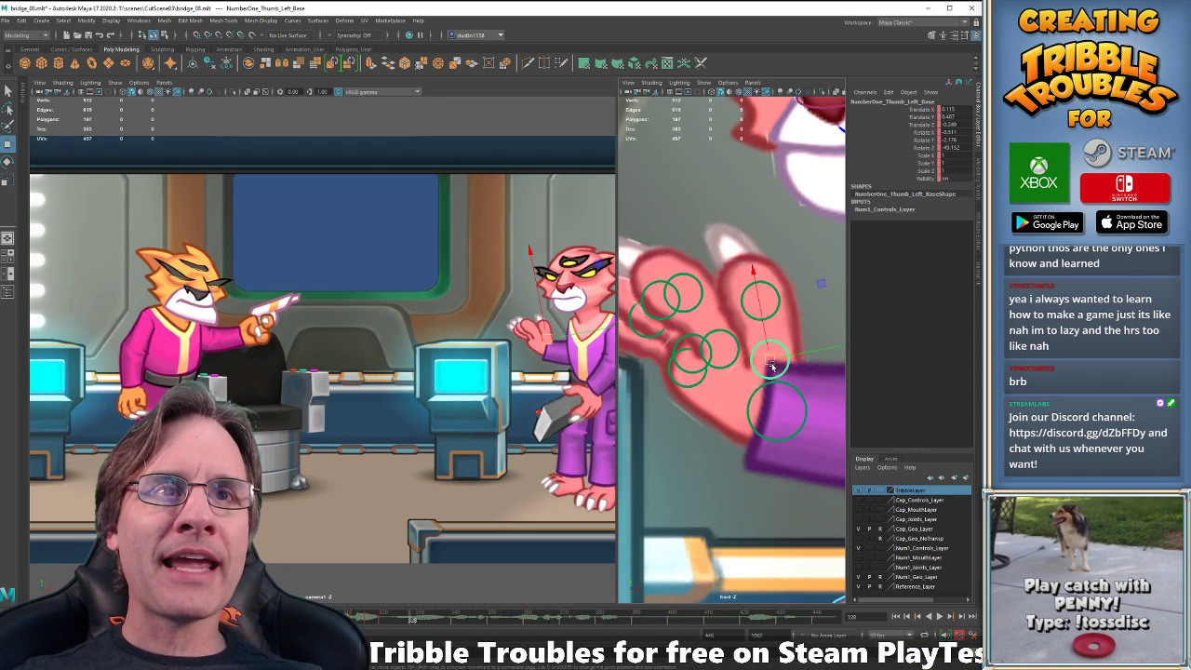
{"action": "left_click_drag", "start_coordinate": [771, 363], "coordinate": [752, 363]}
{"action": "key", "text": "e"}
{"action": "left_click_drag", "start_coordinate": [799, 329], "coordinate": [834, 365]}
{"action": "key", "text": "w"}
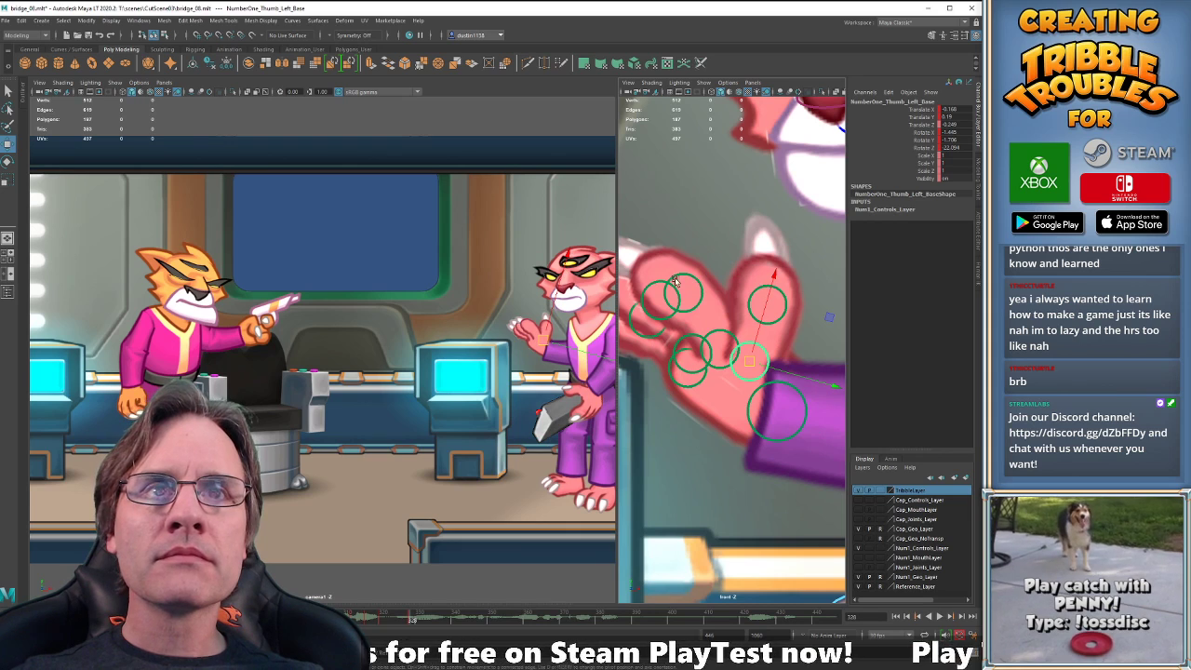
Rotate all three left finger bases upright together, with finger one at about 45 in Rotate Z, and shift them slightly away from the thumb.
{"action": "left_click_drag", "start_coordinate": [688, 340], "coordinate": [712, 377]}
{"action": "key", "text": "e"}
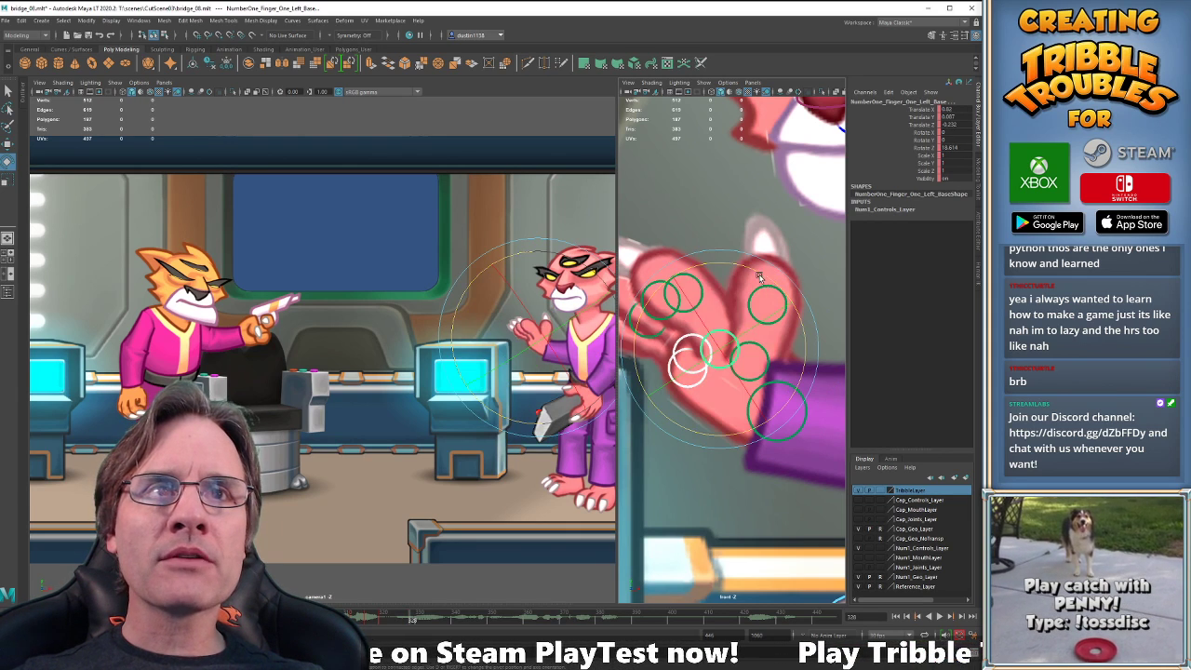
{"action": "left_click_drag", "start_coordinate": [761, 276], "coordinate": [788, 313]}
{"action": "key", "text": "w"}
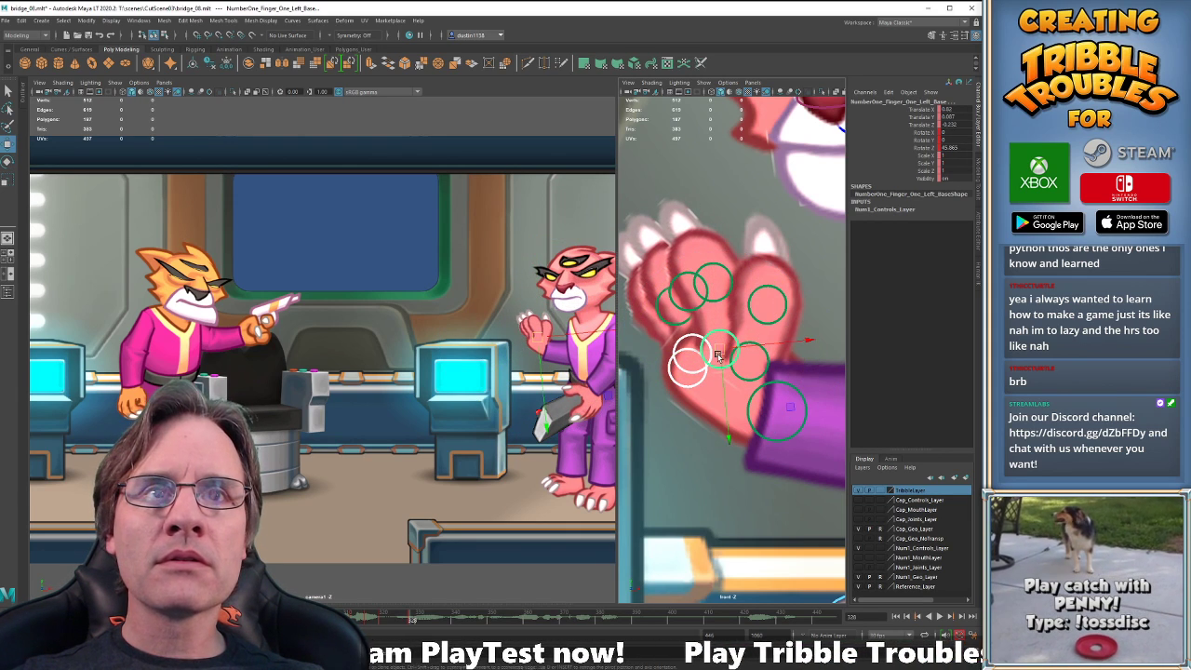
{"action": "left_click_drag", "start_coordinate": [717, 355], "coordinate": [709, 357]}
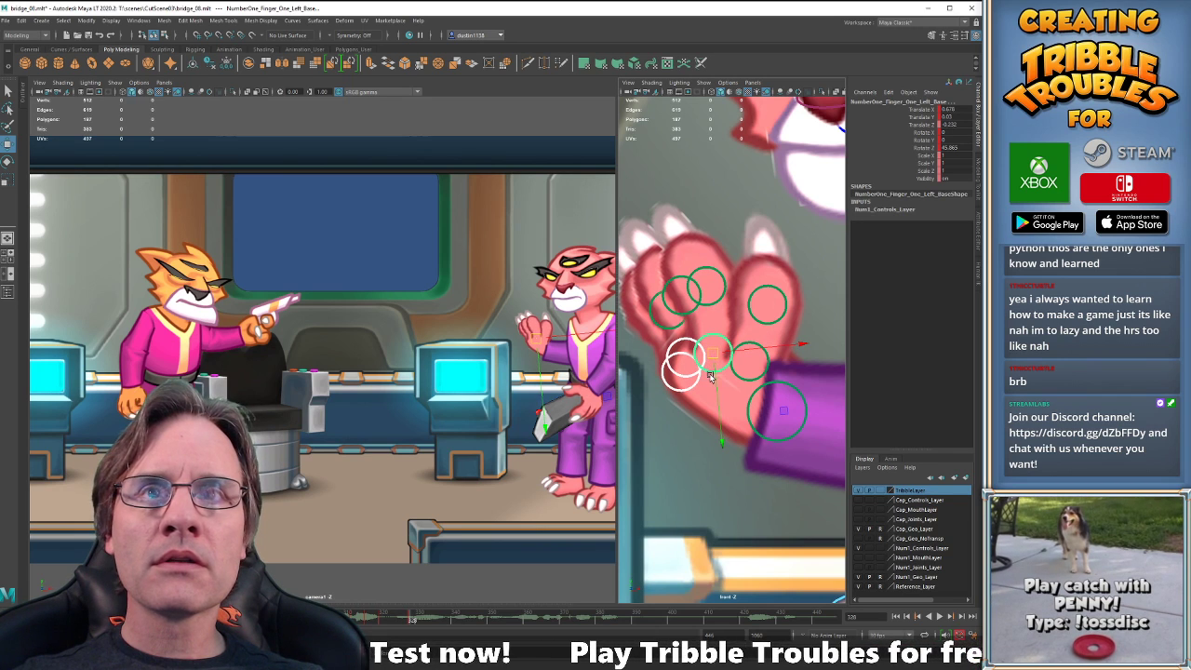
In the perspective view, shift the three left finger bases in depth, bringing finger one to about -0.212 in Translate Z, and check the camera view.
{"action": "key", "text": "space"}
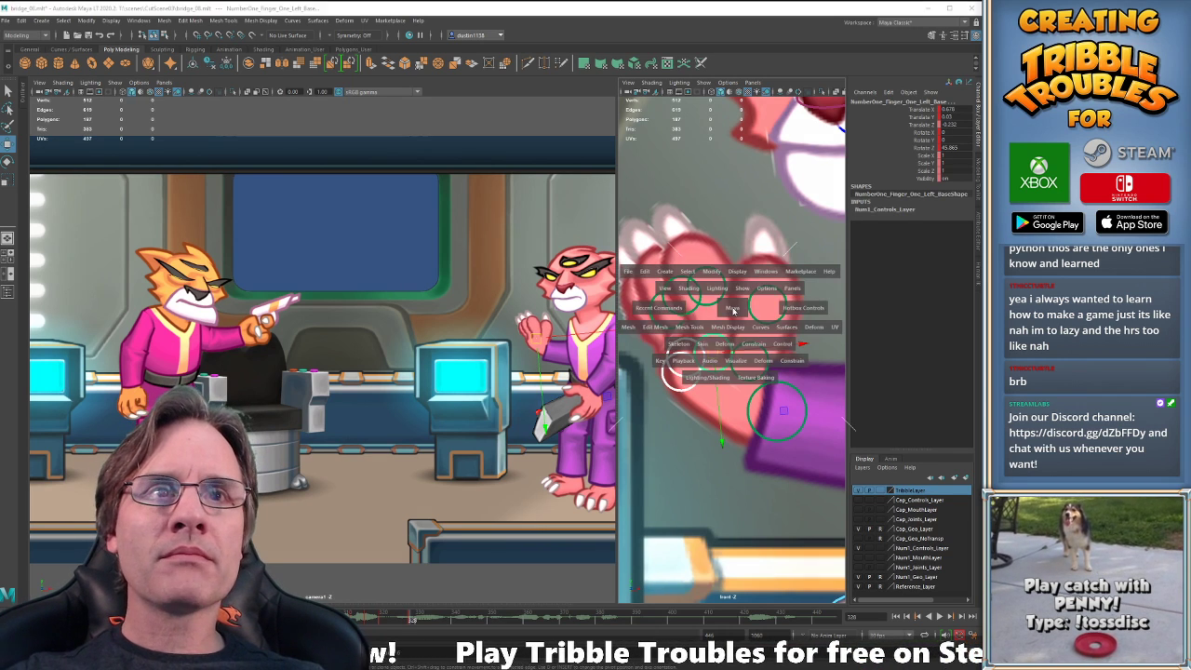
{"action": "left_click_drag", "start_coordinate": [733, 311], "coordinate": [739, 290]}
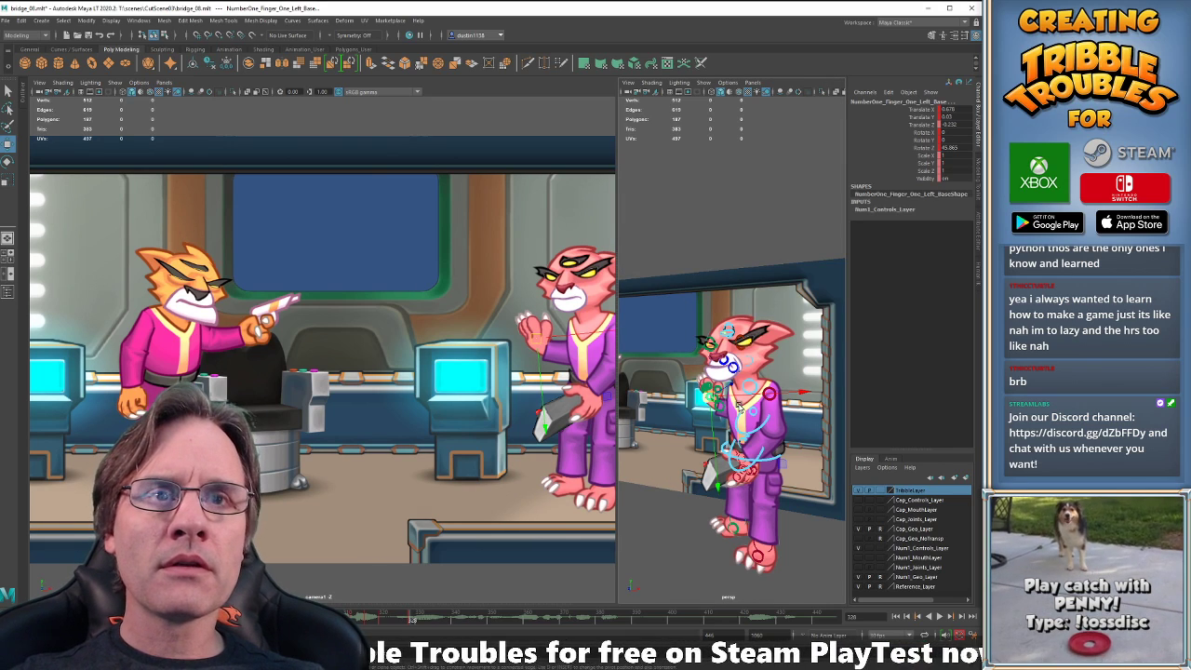
{"action": "key", "text": "f"}
{"action": "left_click_drag", "start_coordinate": [735, 407], "coordinate": [806, 389], "text": "alt"}
{"action": "mouse_move", "coordinate": [789, 337]}
{"action": "left_mouse_down"}
{"action": "mouse_move", "coordinate": [772, 359]}
{"action": "mouse_move", "coordinate": [789, 342]}
{"action": "left_mouse_up"}
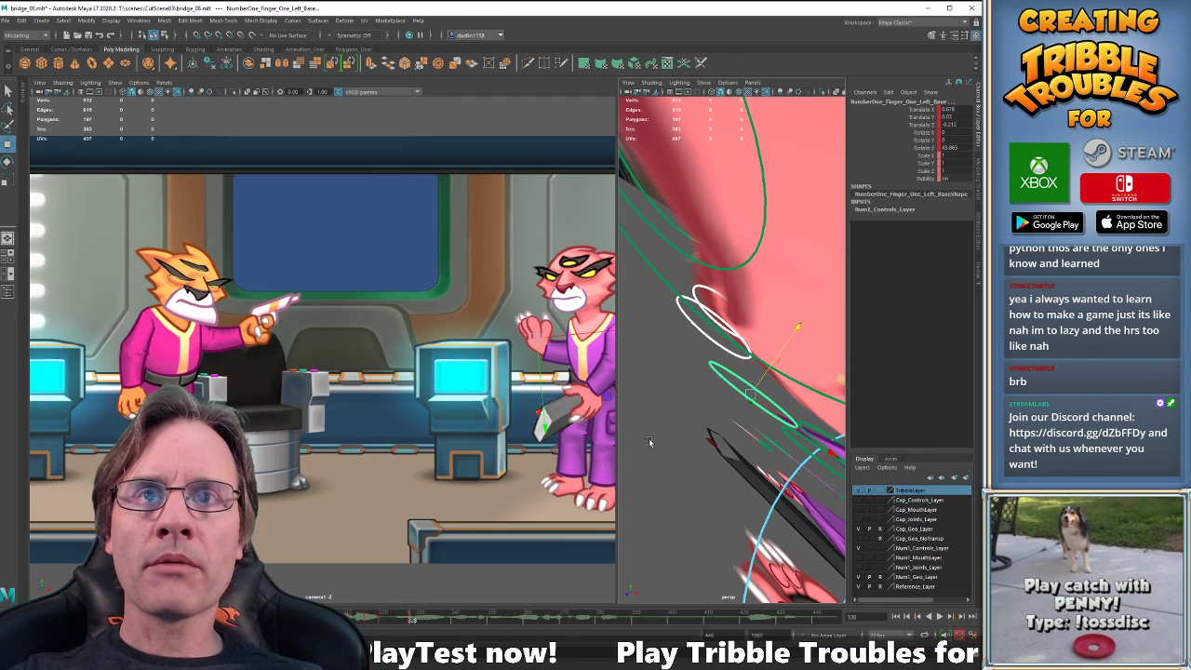
{"action": "key", "text": "space"}
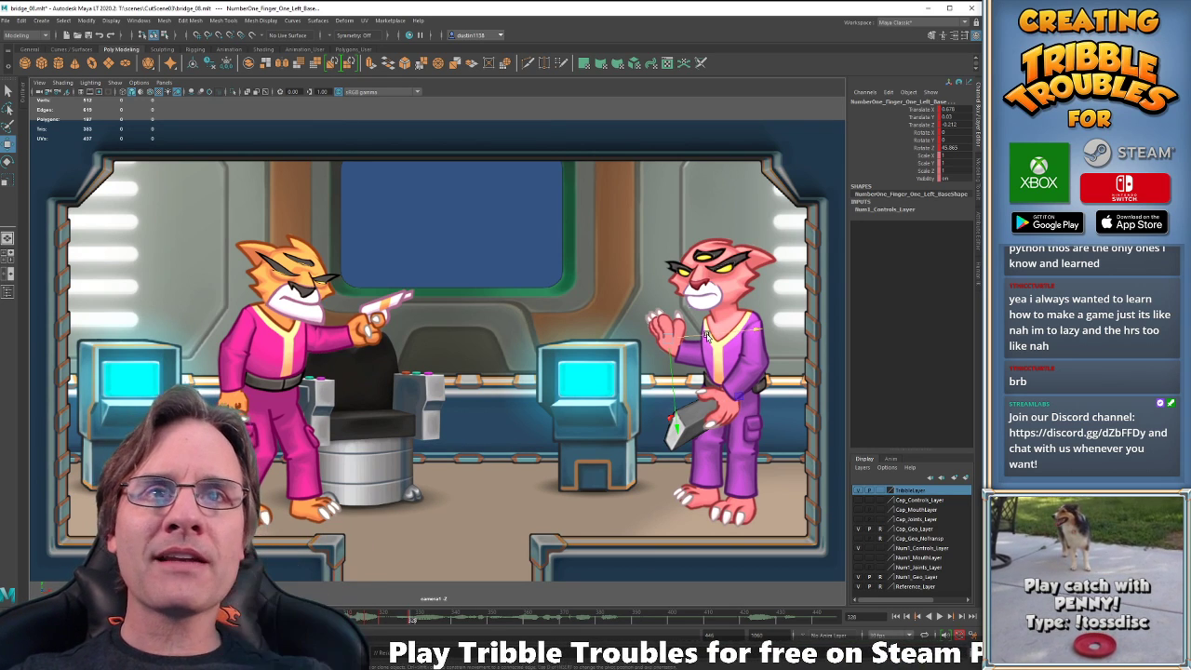
{"action": "key", "text": "space"}
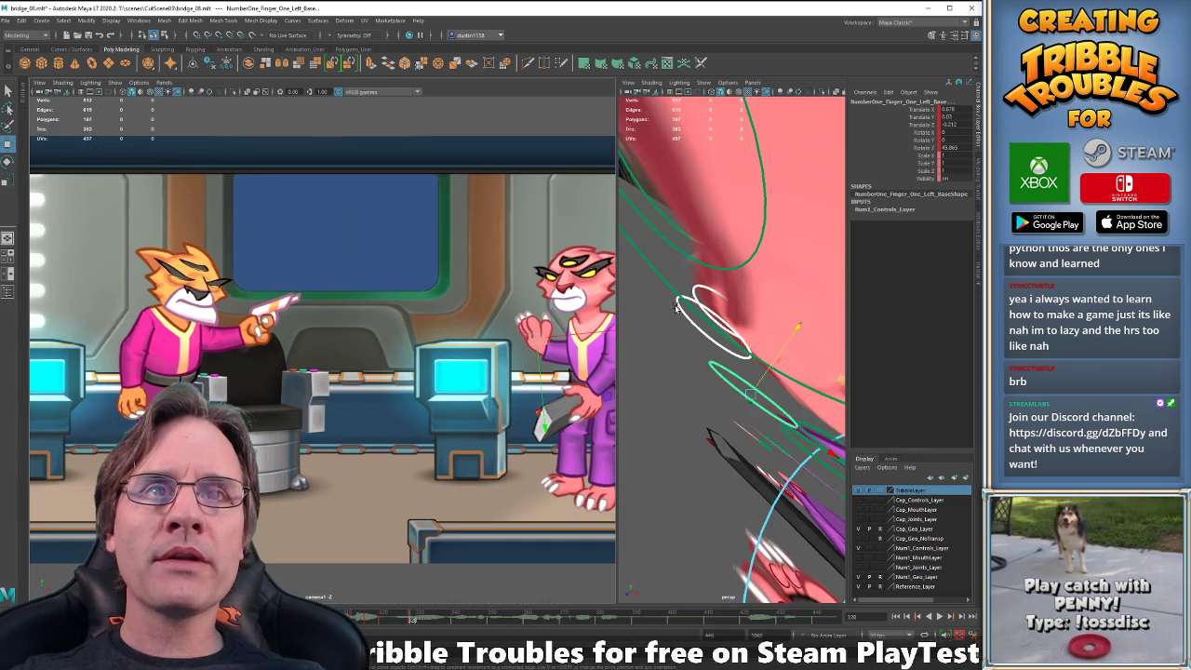
Move NumberOne's left thumb base in depth to about -0.321 in Translate Z, working from a side-on perspective view of the hand.
{"action": "right_click_drag", "start_coordinate": [804, 318], "coordinate": [726, 321], "text": "alt"}
{"action": "left_click_drag", "start_coordinate": [726, 321], "coordinate": [709, 343], "text": "alt"}
{"action": "right_click_drag", "start_coordinate": [709, 342], "coordinate": [908, 383], "text": "alt"}
{"action": "left_click", "coordinate": [817, 350]}
{"action": "left_click_drag", "start_coordinate": [822, 353], "coordinate": [760, 373], "text": "alt"}
{"action": "middle_click_drag", "start_coordinate": [793, 361], "coordinate": [741, 366], "text": "alt"}
{"action": "left_click_drag", "start_coordinate": [771, 373], "coordinate": [721, 377]}
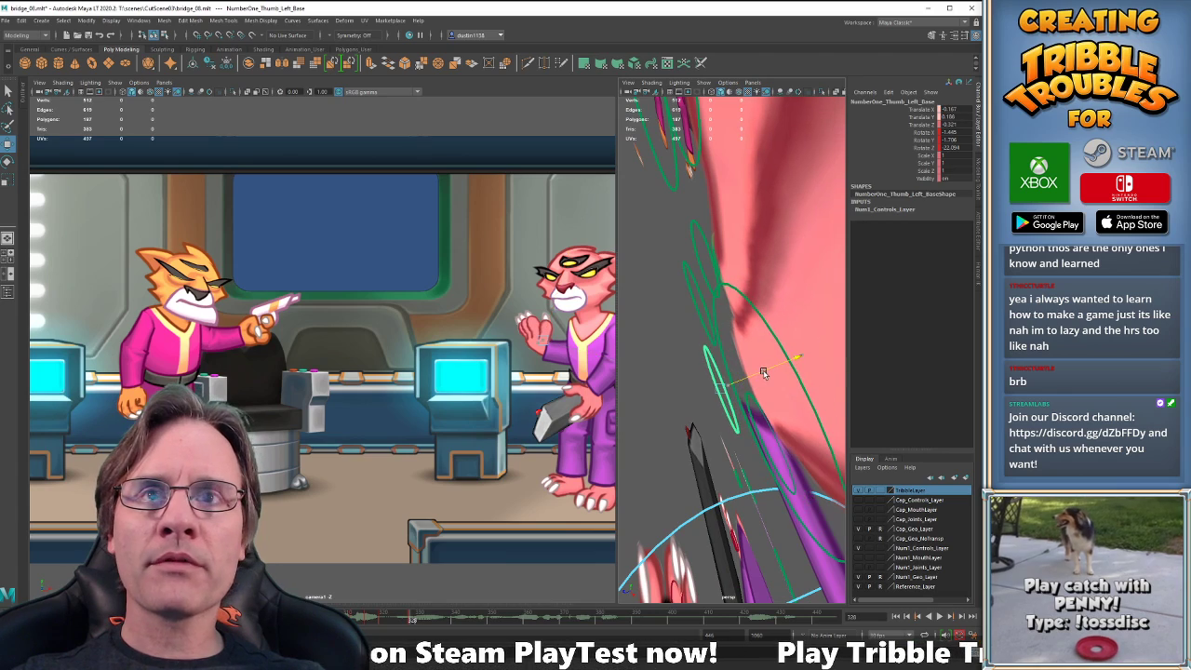
Rotate NumberOne's left thumb base freely on all axes while viewing the full camera shot.
{"action": "key", "text": "e"}
{"action": "key", "text": "space"}
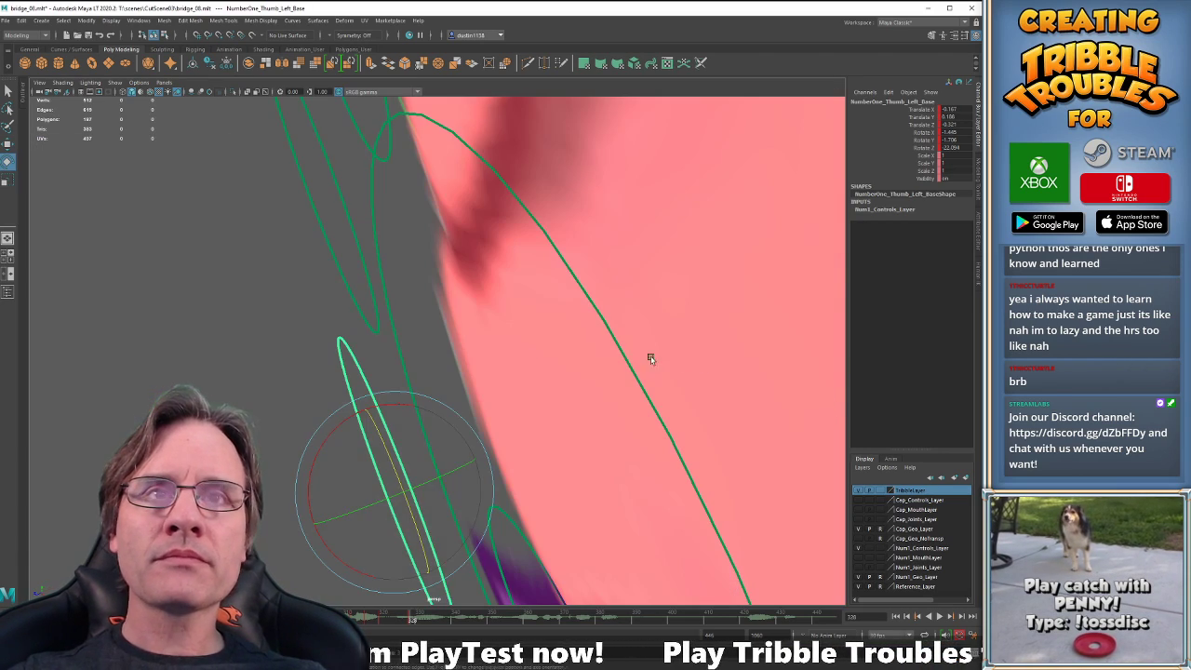
{"action": "key", "text": "space"}
{"action": "key", "text": "space"}
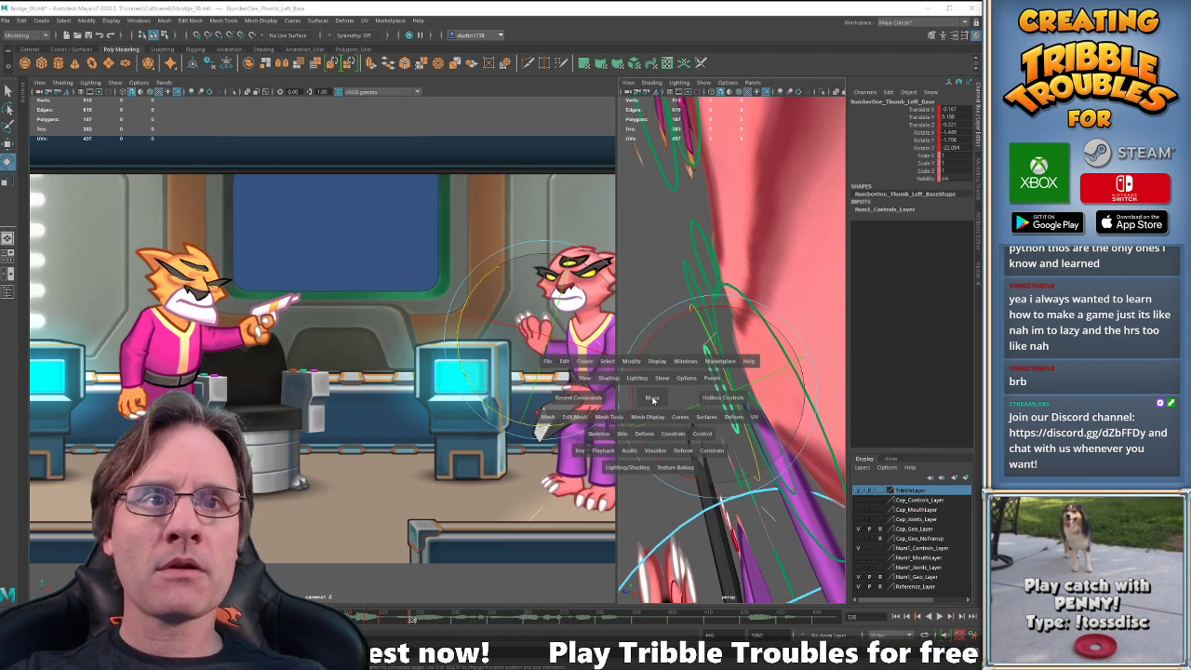
{"action": "key", "text": "space"}
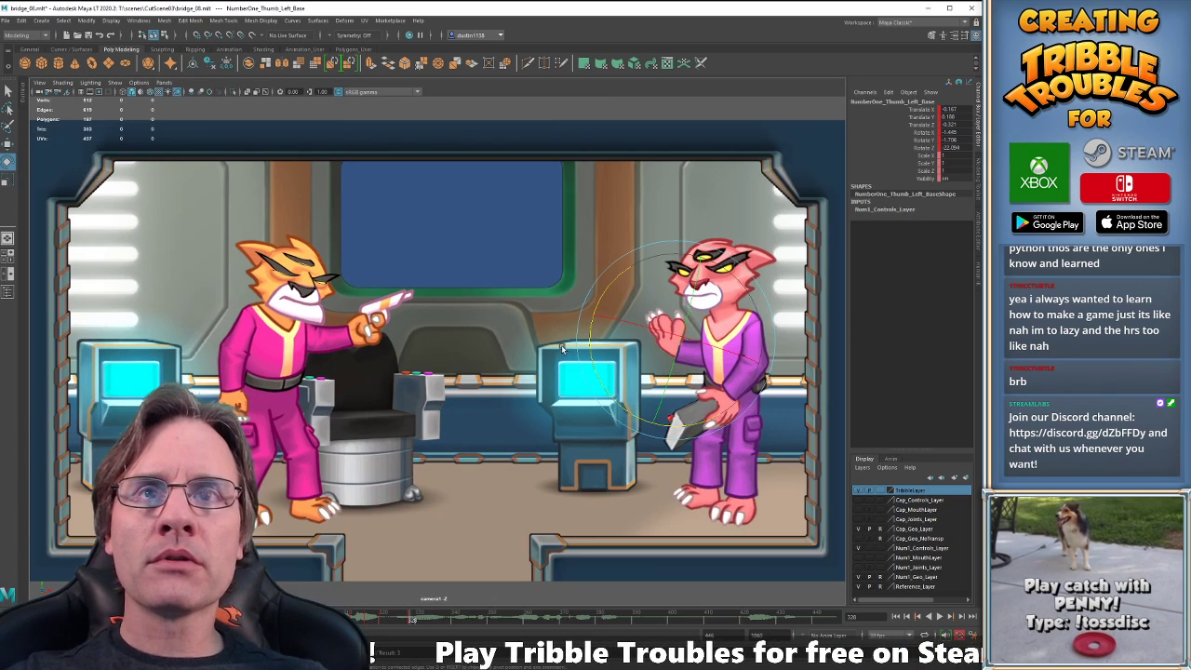
{"action": "left_click_drag", "start_coordinate": [607, 392], "coordinate": [716, 427]}
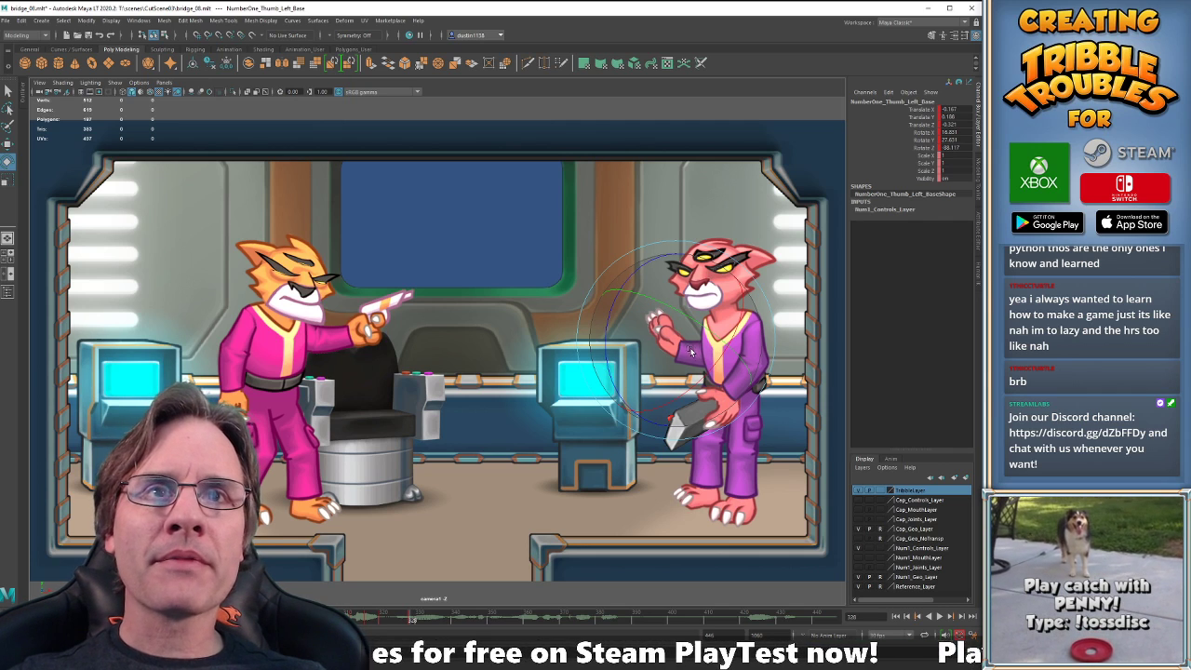
Move NumberOne's left thumb base to about -0.006 in Translate X, and show the front view of the hand beside the camera view.
{"action": "key", "text": "w"}
{"action": "key", "text": "e"}
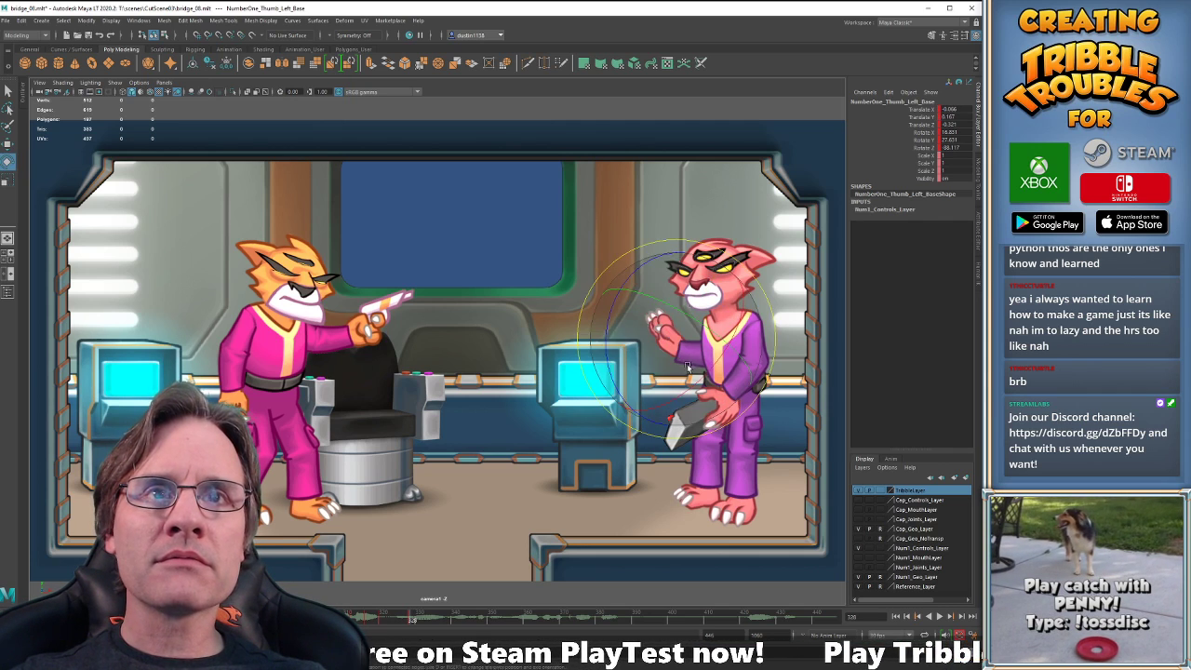
{"action": "key", "text": "space"}
{"action": "left_click", "coordinate": [692, 318]}
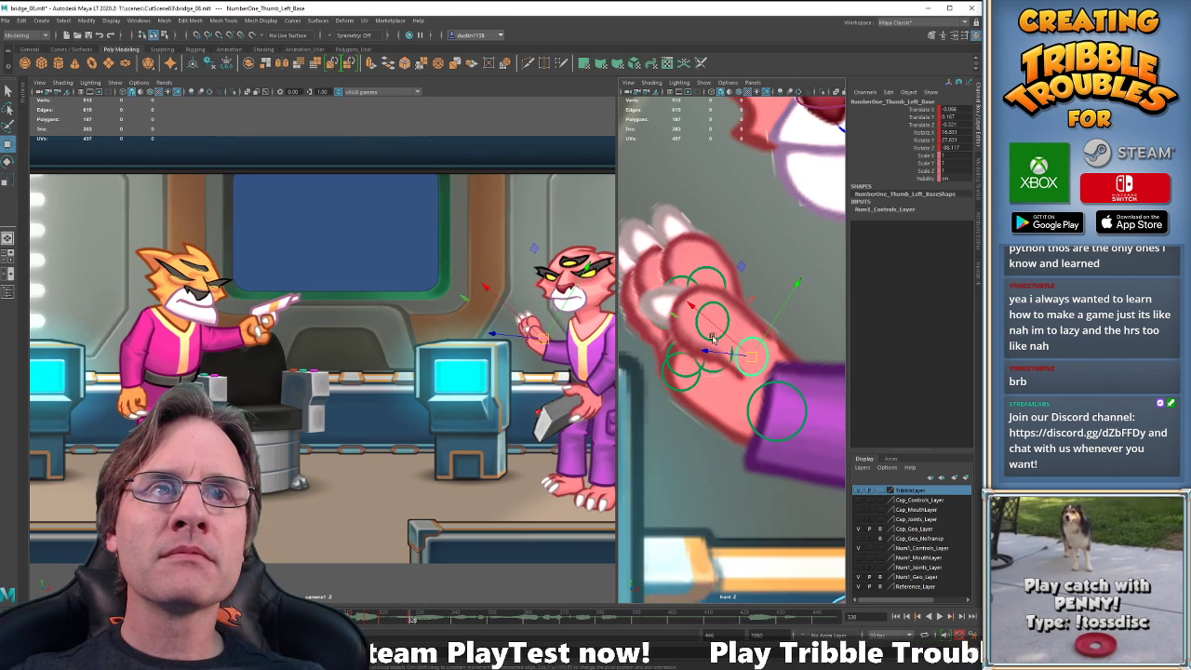
{"action": "left_click", "coordinate": [742, 353]}
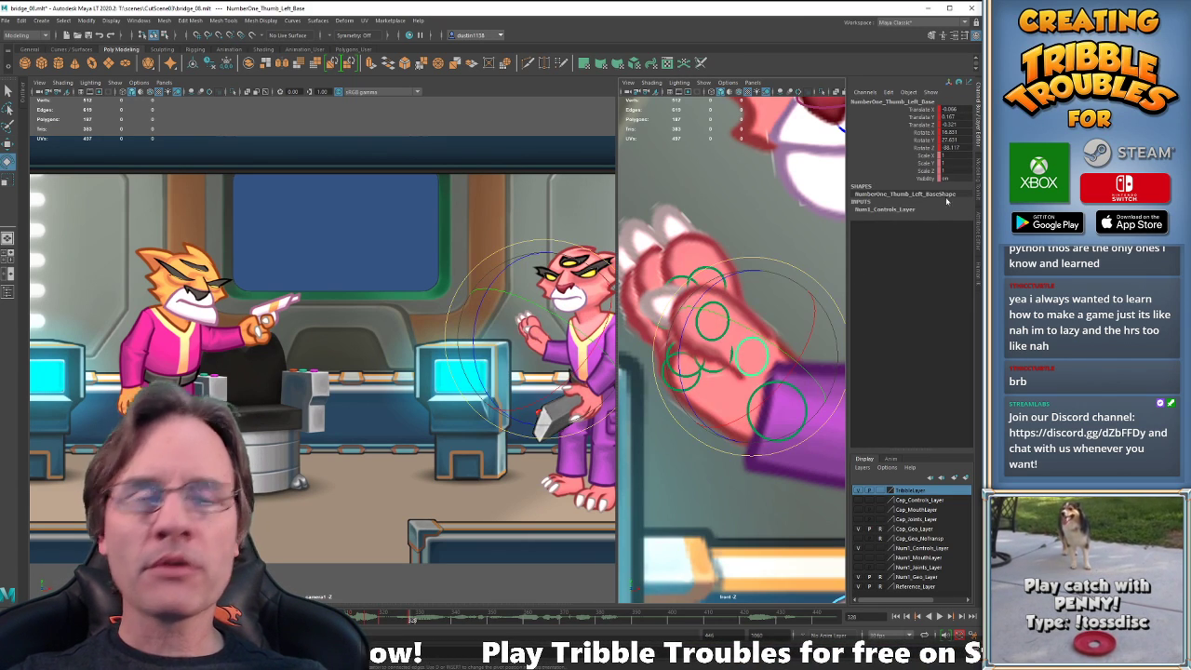
Set the left thumb base's Rotate X and Rotate Y to 0.
{"action": "left_click_drag", "start_coordinate": [958, 133], "coordinate": [961, 138]}
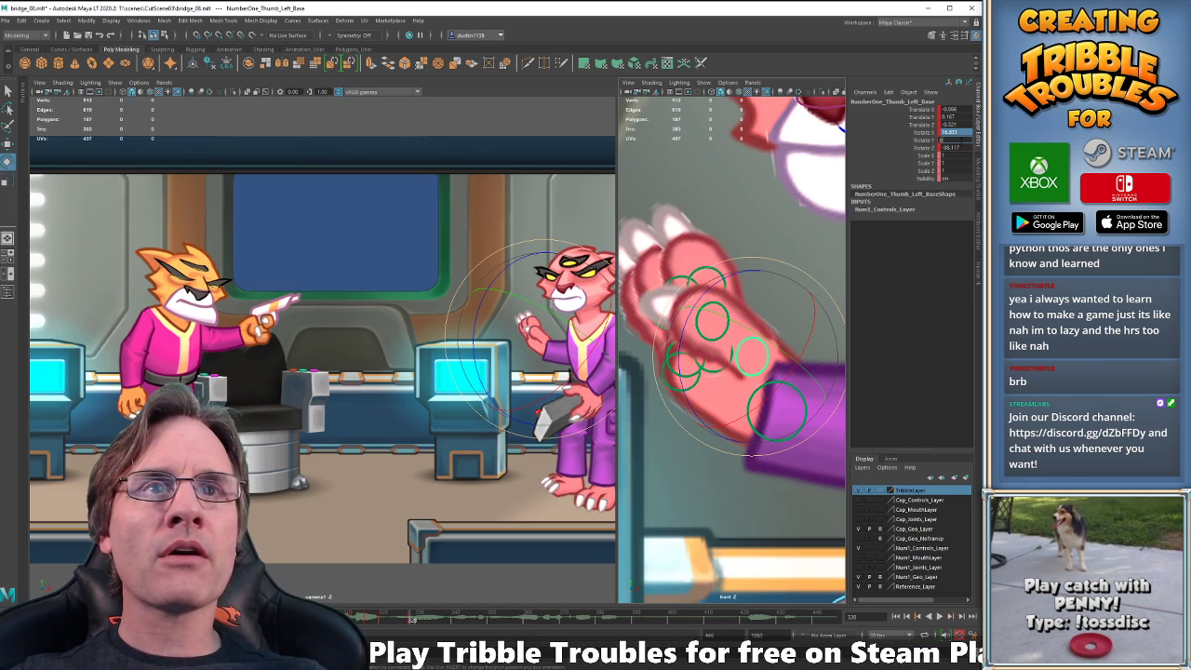
{"action": "type", "text": "0"}
{"action": "key", "text": "Return"}
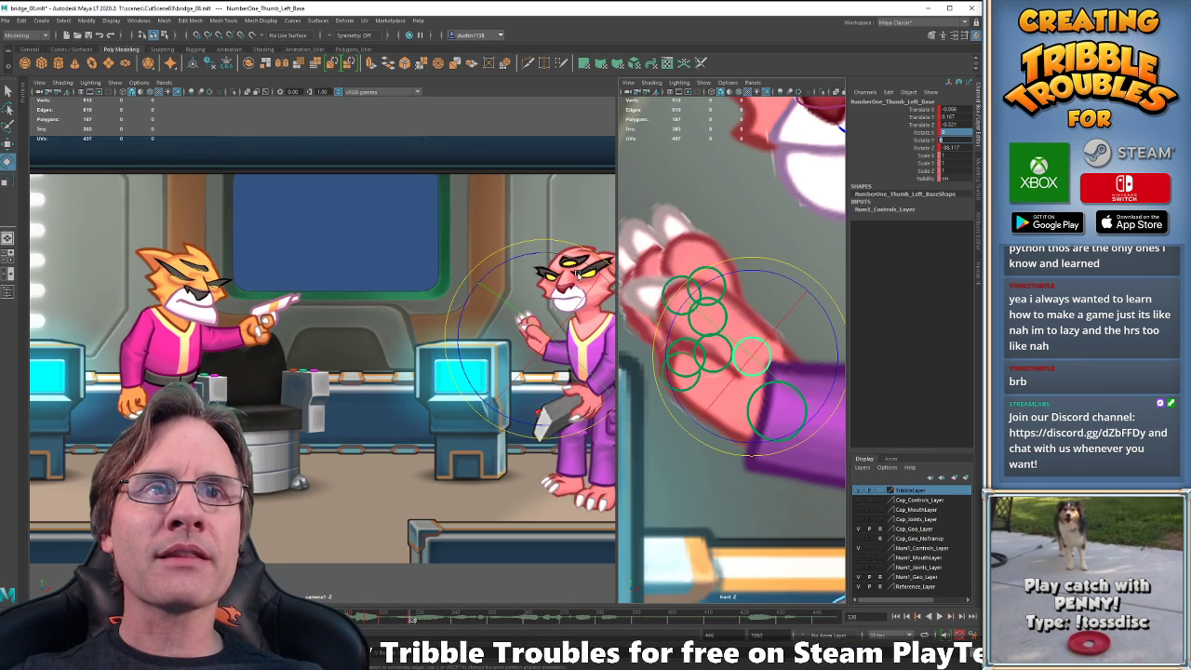
Rotate the left thumb tip in Z to adjust its bend in the front view.
{"action": "key", "text": "w"}
{"action": "left_click", "coordinate": [723, 322]}
{"action": "key", "text": "e"}
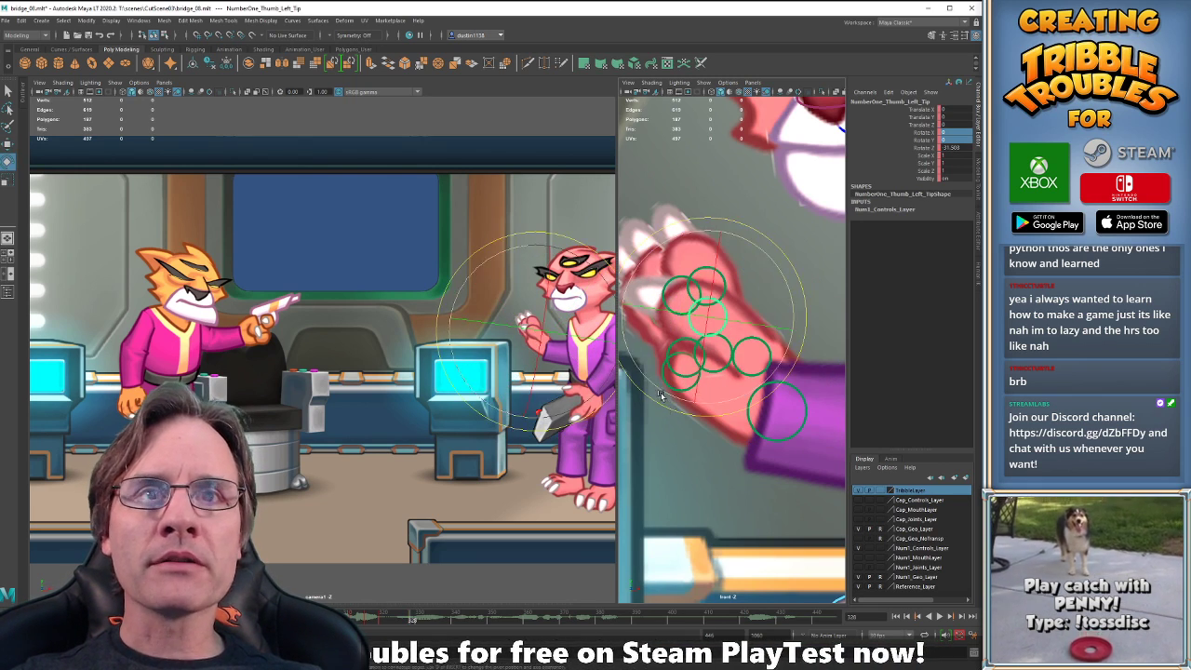
{"action": "left_click_drag", "start_coordinate": [710, 407], "coordinate": [684, 398]}
{"action": "key", "text": "w"}
Move the left thumb base to about -0.203 in Translate X and 0.229 in Translate Y, and rotate it to about -69.7 in Z.
{"action": "left_click", "coordinate": [752, 374]}
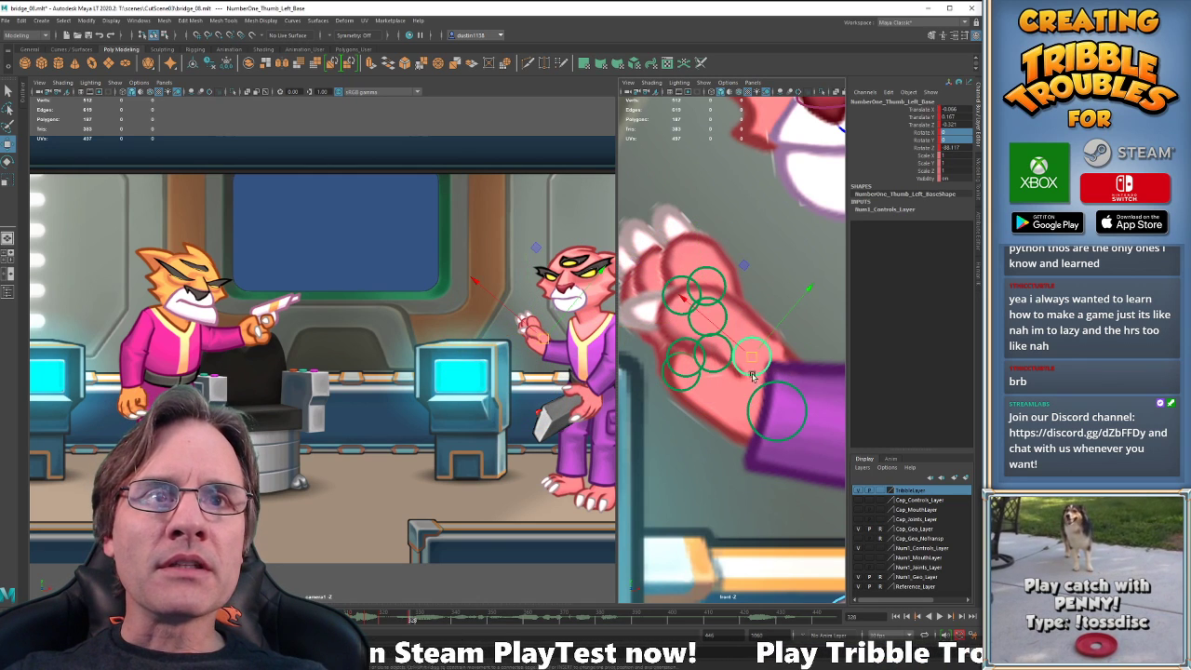
{"action": "left_click_drag", "start_coordinate": [752, 360], "coordinate": [748, 370]}
{"action": "key", "text": "e"}
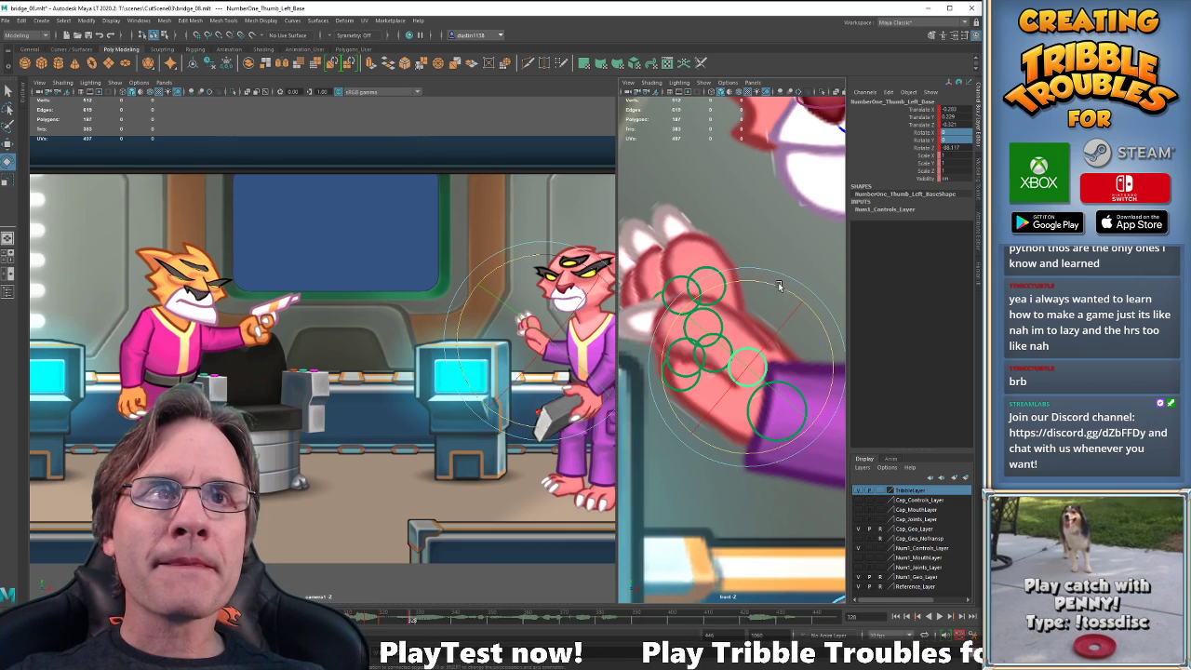
{"action": "left_click_drag", "start_coordinate": [780, 285], "coordinate": [802, 300]}
{"action": "key", "text": "w"}
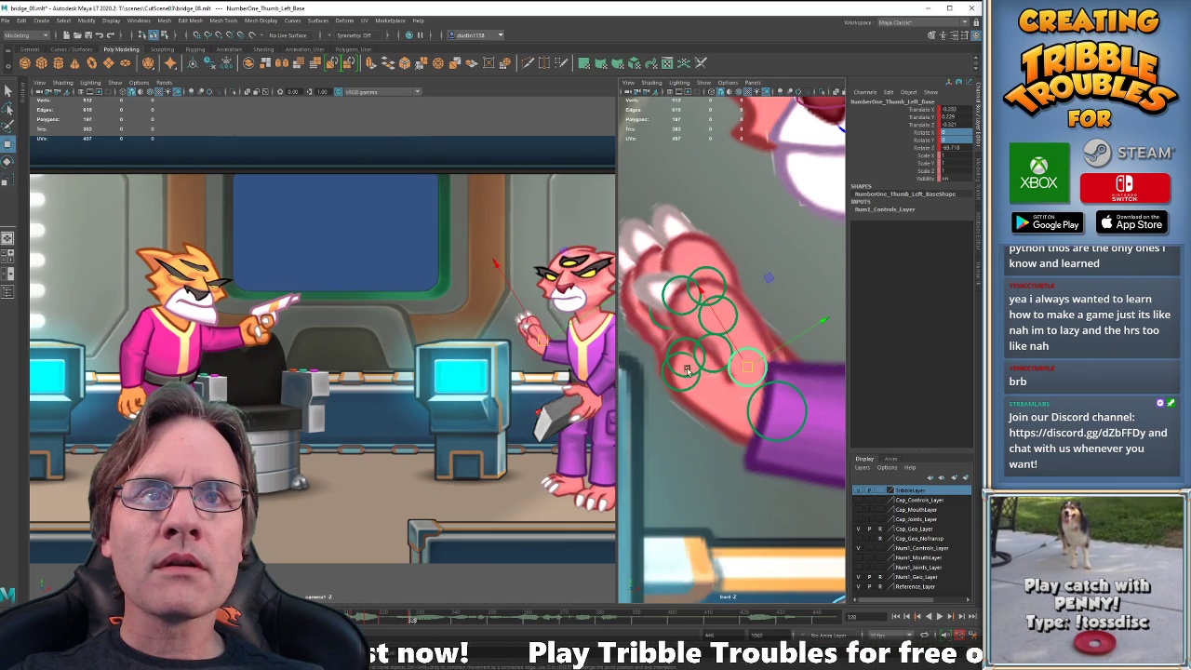
Rotate the left finger three base to about 23.3 in Rotate Z.
{"action": "left_click", "coordinate": [676, 386]}
{"action": "key", "text": "e"}
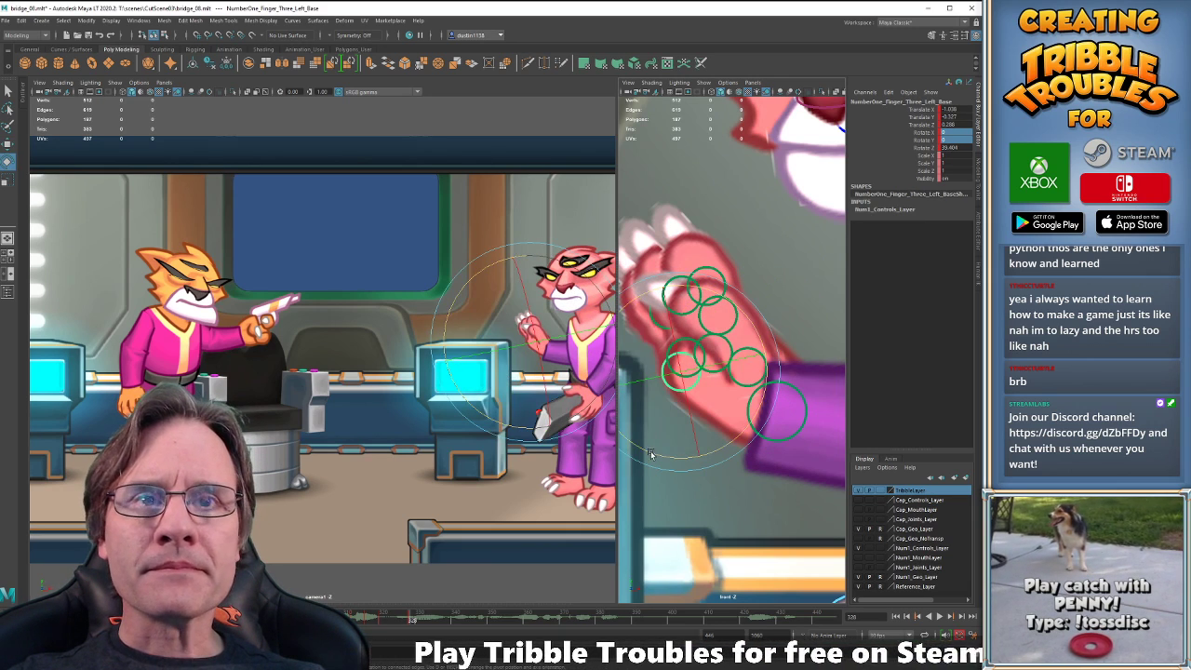
{"action": "left_click_drag", "start_coordinate": [675, 391], "coordinate": [677, 458]}
{"action": "middle_click_drag", "start_coordinate": [695, 440], "coordinate": [764, 445], "text": "alt"}
{"action": "key", "text": "w"}
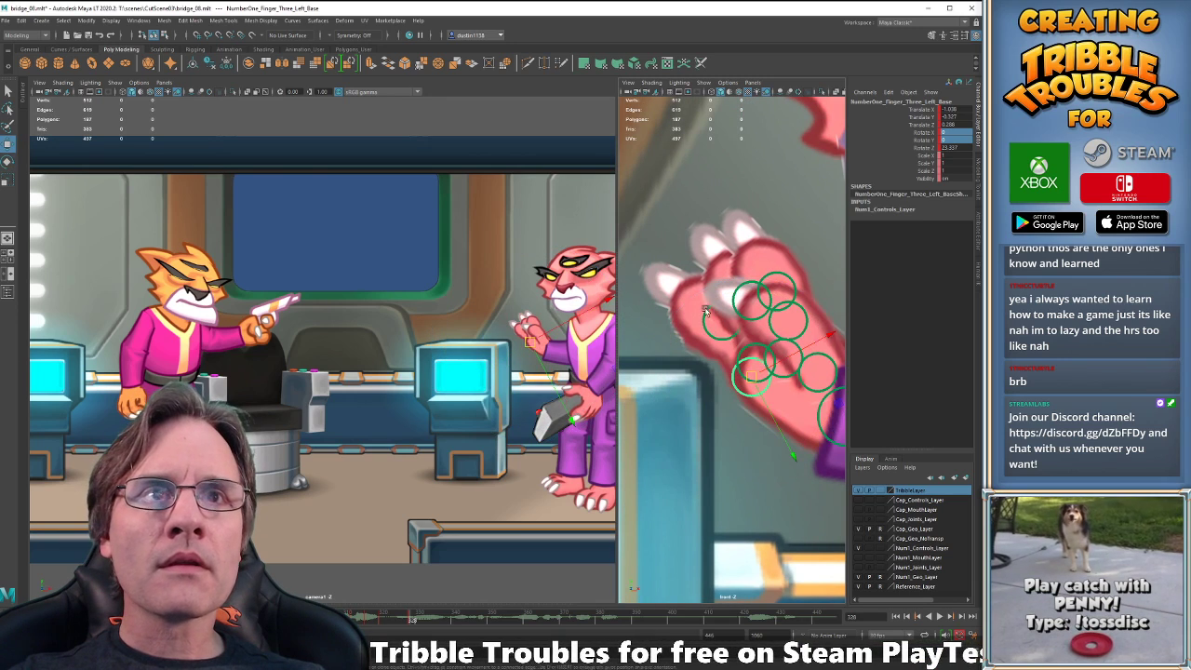
Curl the three left fingertips together, bringing finger one's tip to about -62.8 in Rotate Z.
{"action": "left_click", "coordinate": [732, 310]}
{"action": "key", "text": "e"}
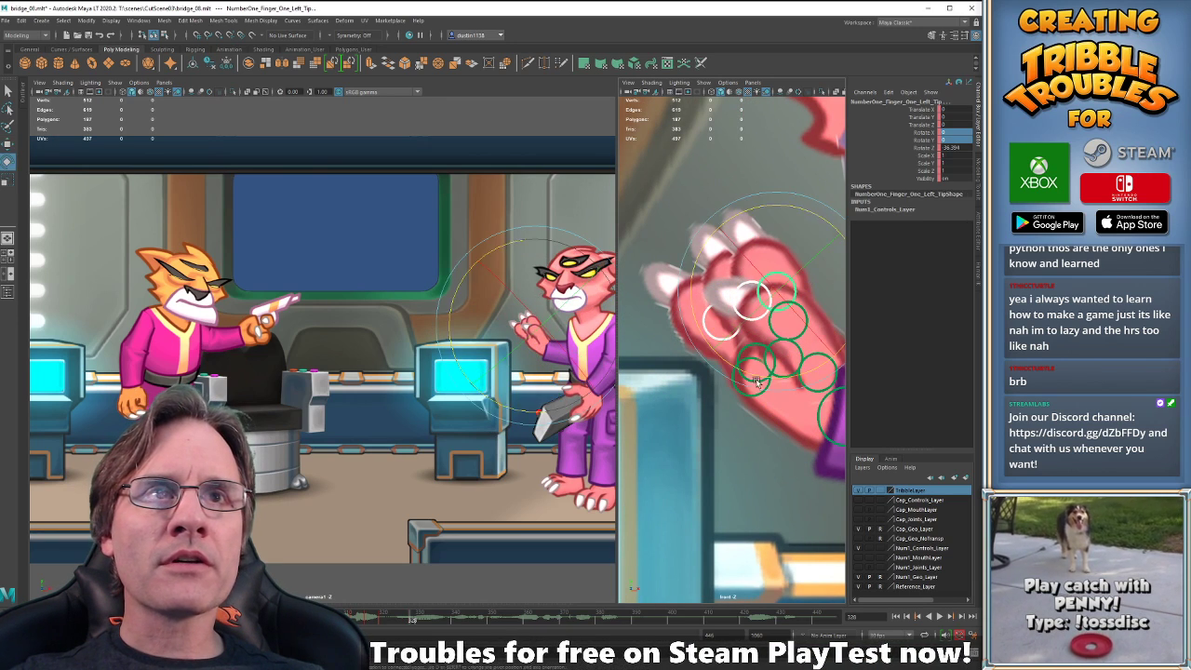
{"action": "left_click_drag", "start_coordinate": [740, 379], "coordinate": [780, 384]}
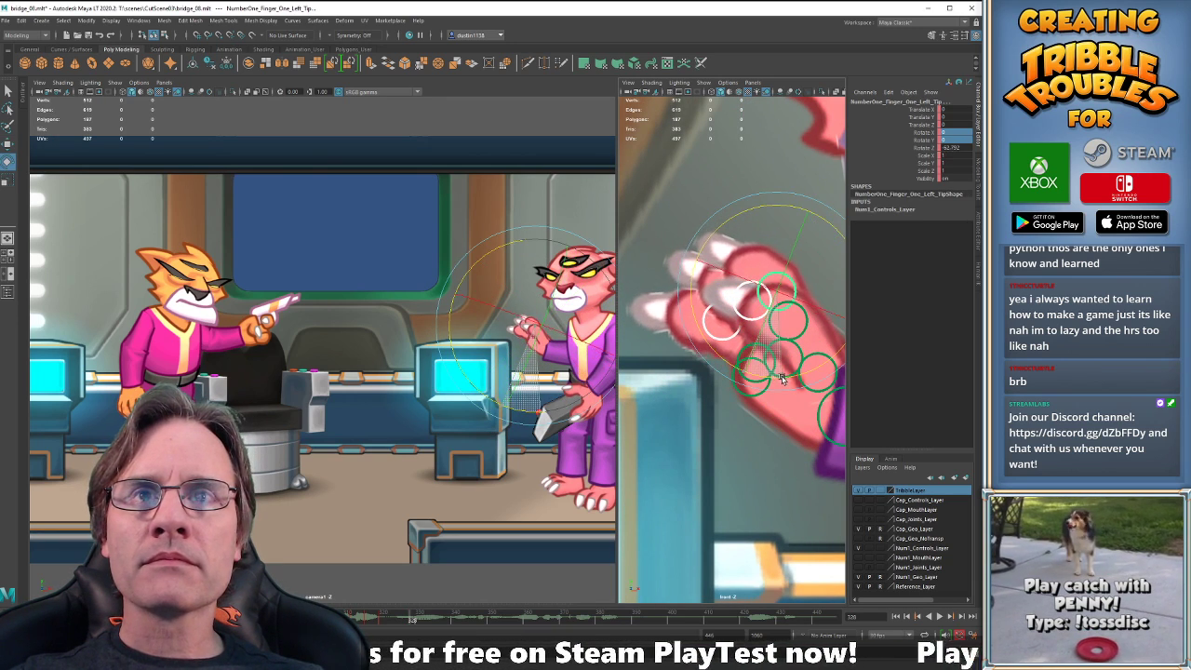
{"action": "key", "text": "w"}
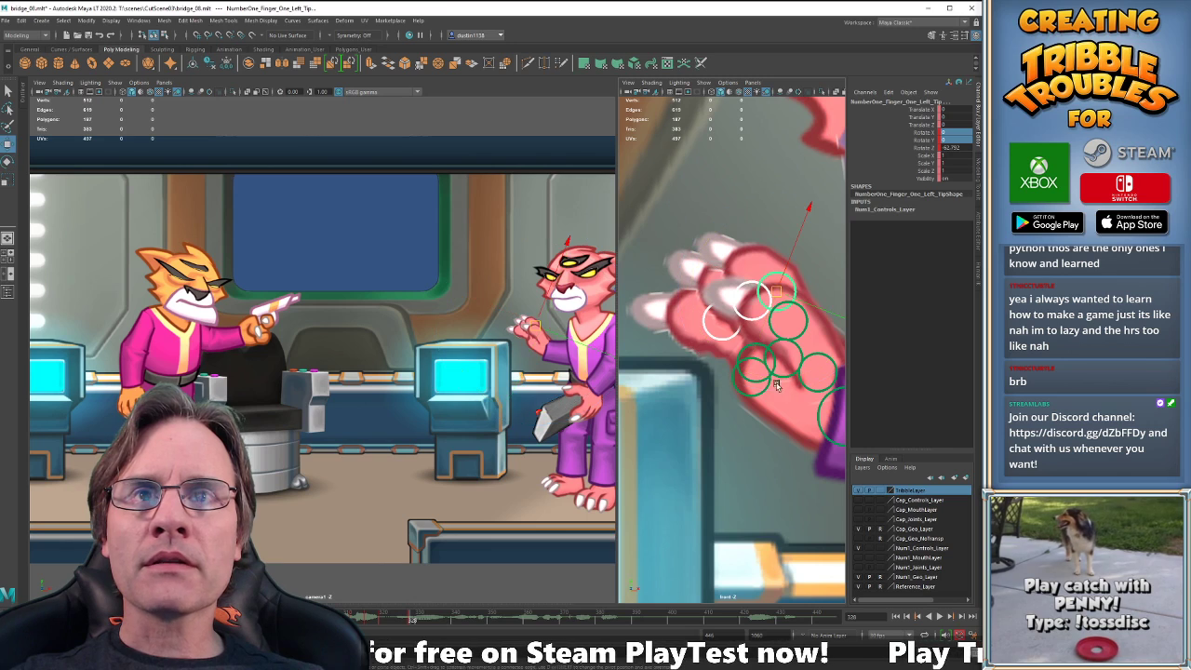
Rotate NumberOne's whole left hand to about 139.8 in Rotate Z.
{"action": "left_click", "coordinate": [817, 426]}
{"action": "key", "text": "e"}
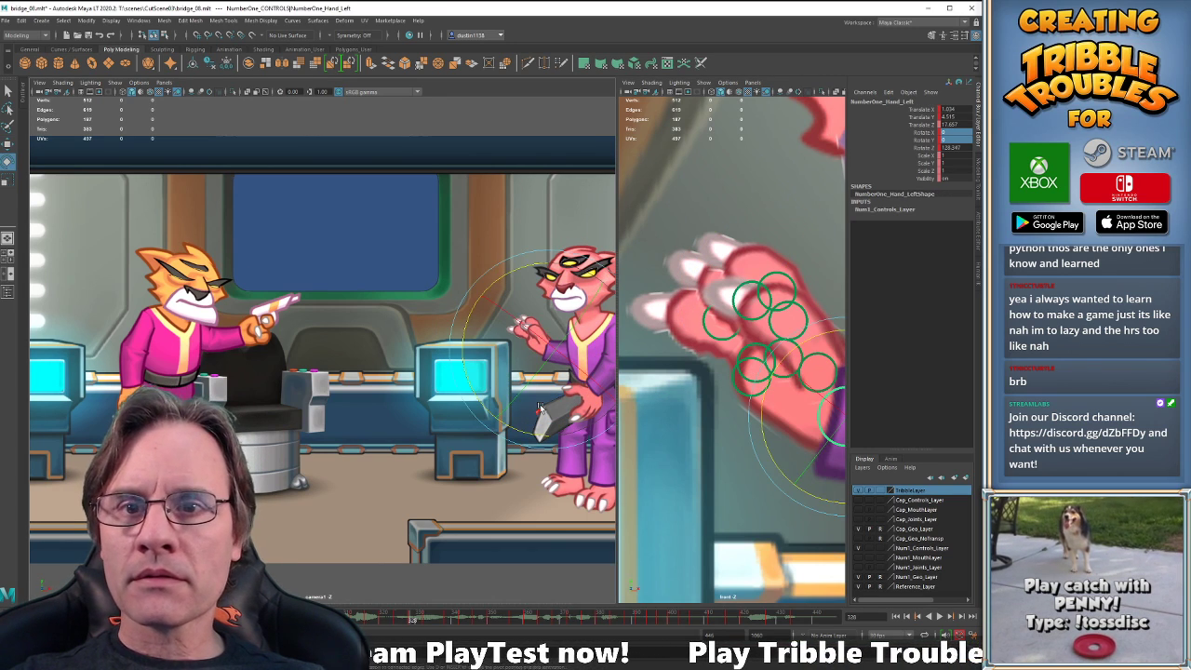
{"action": "left_click_drag", "start_coordinate": [538, 410], "coordinate": [504, 419]}
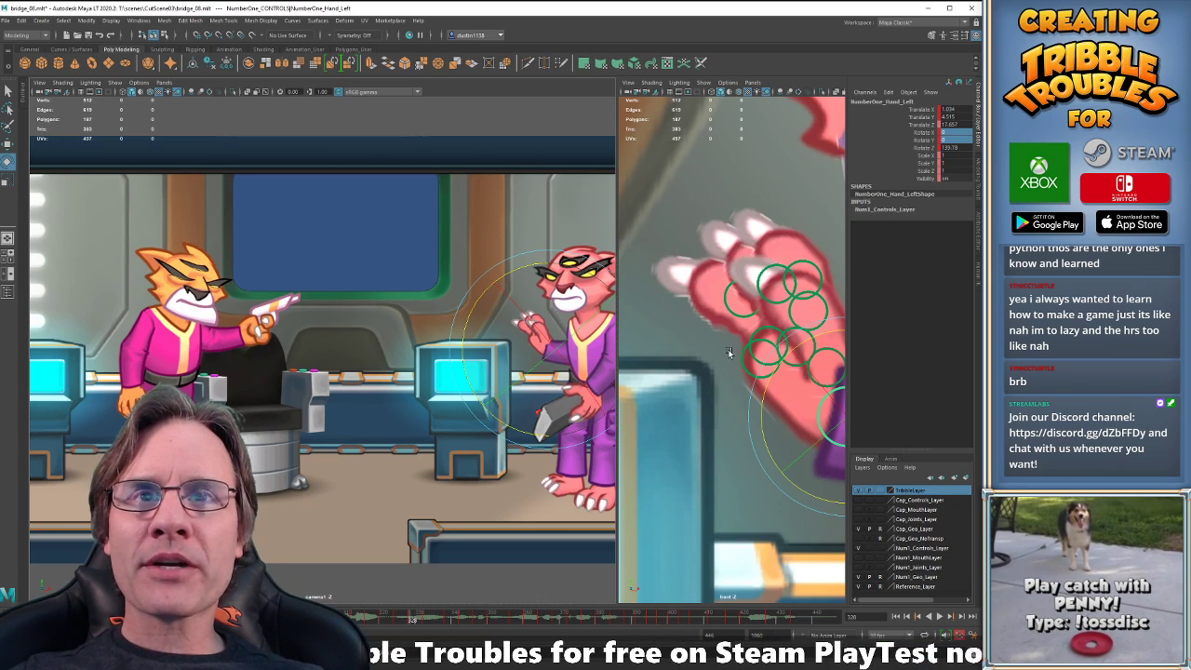
Rotate the left thumb base to about -95.3 in Rotate Z, working from a close front view of the hand.
{"action": "middle_click_drag", "start_coordinate": [790, 351], "coordinate": [697, 324], "text": "alt"}
{"action": "right_click_drag", "start_coordinate": [760, 353], "coordinate": [782, 369], "text": "alt"}
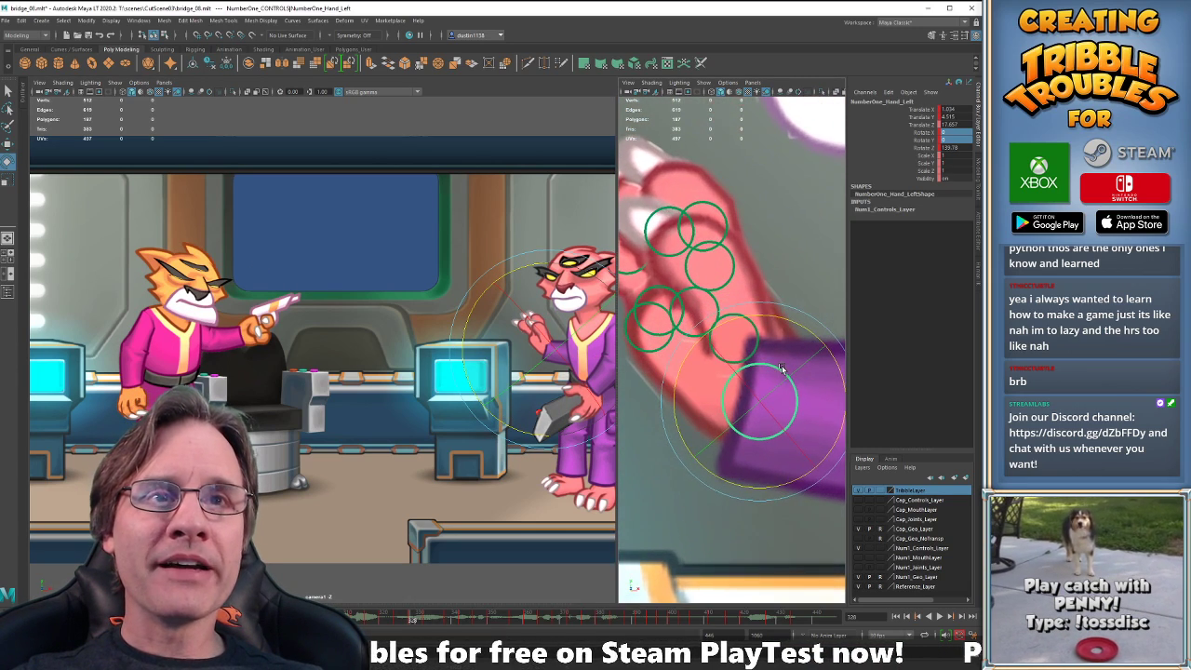
{"action": "middle_click_drag", "start_coordinate": [722, 359], "coordinate": [729, 392], "text": "alt"}
{"action": "key", "text": "w"}
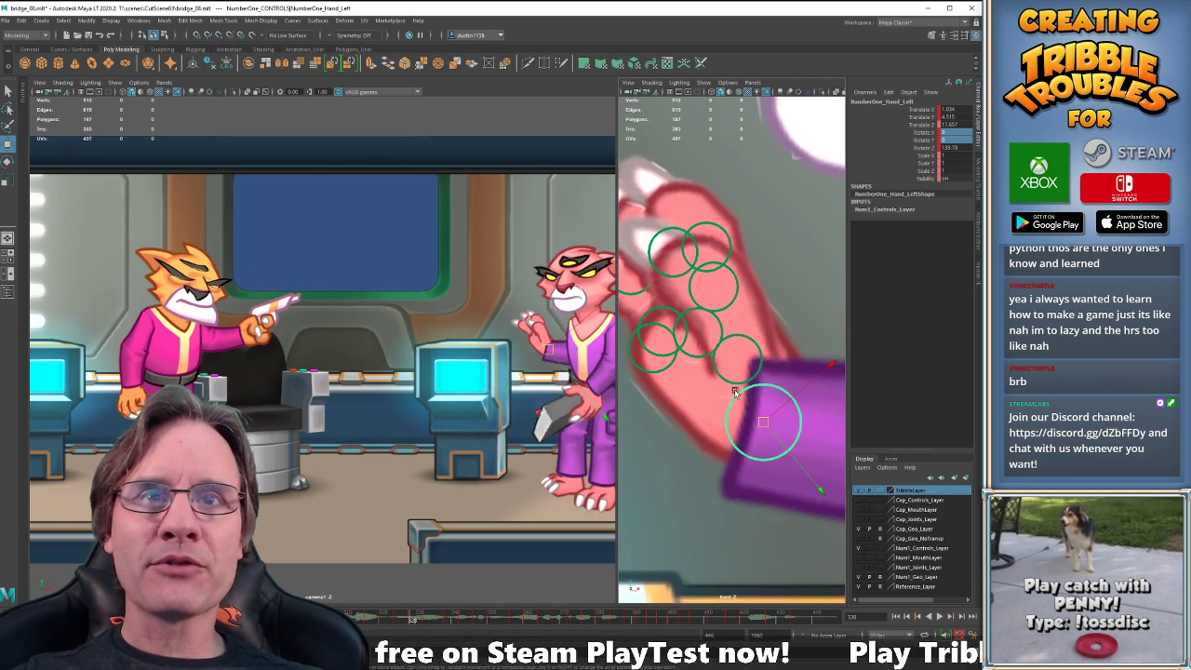
{"action": "left_click", "coordinate": [761, 363]}
{"action": "key", "text": "e"}
{"action": "left_click_drag", "start_coordinate": [793, 295], "coordinate": [769, 257]}
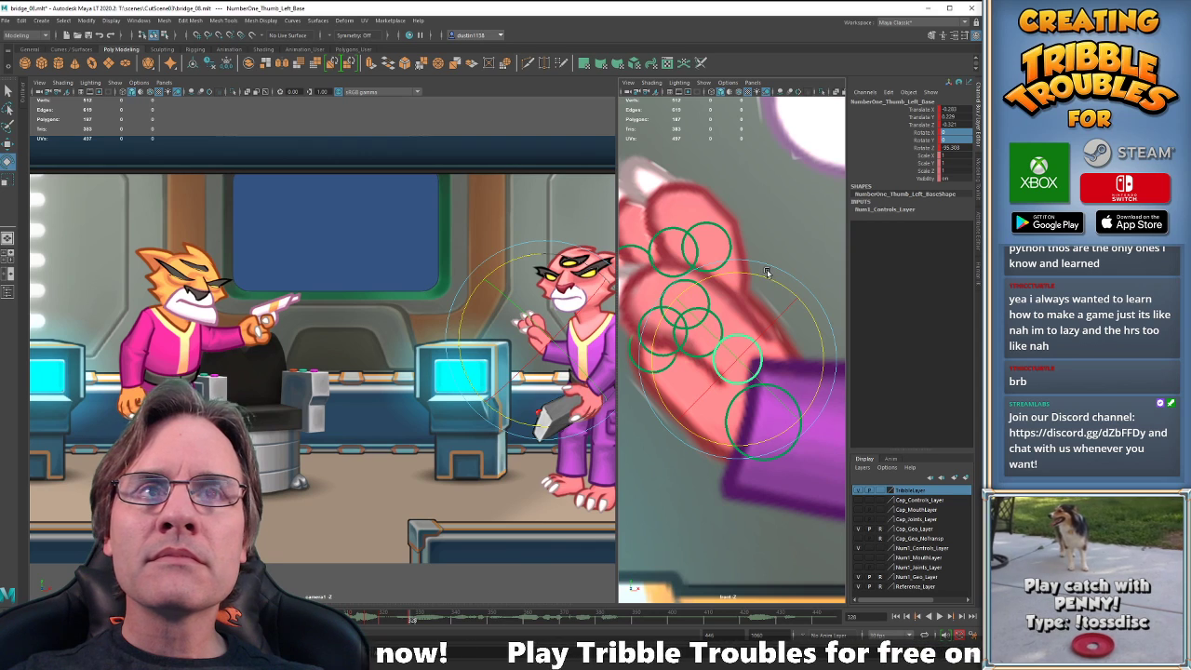
Straighten the left finger one tip to about -33.2 in Rotate Z.
{"action": "key", "text": "w"}
{"action": "left_click", "coordinate": [722, 232]}
{"action": "key", "text": "e"}
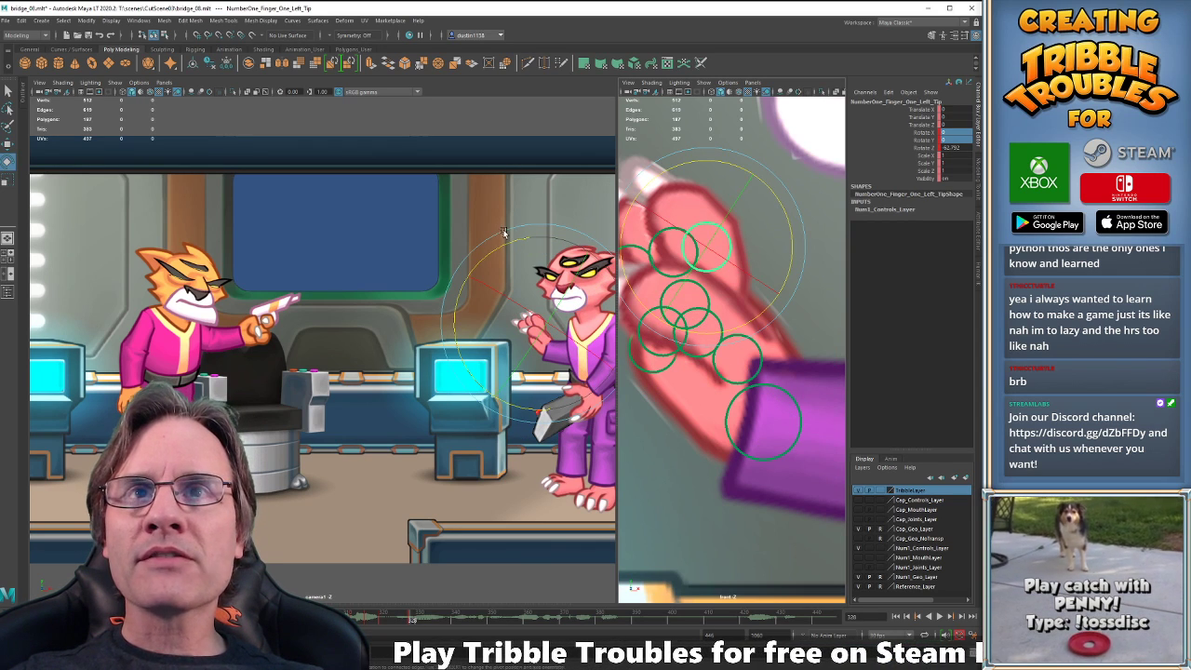
{"action": "left_click_drag", "start_coordinate": [504, 244], "coordinate": [547, 238]}
{"action": "key", "text": "w"}
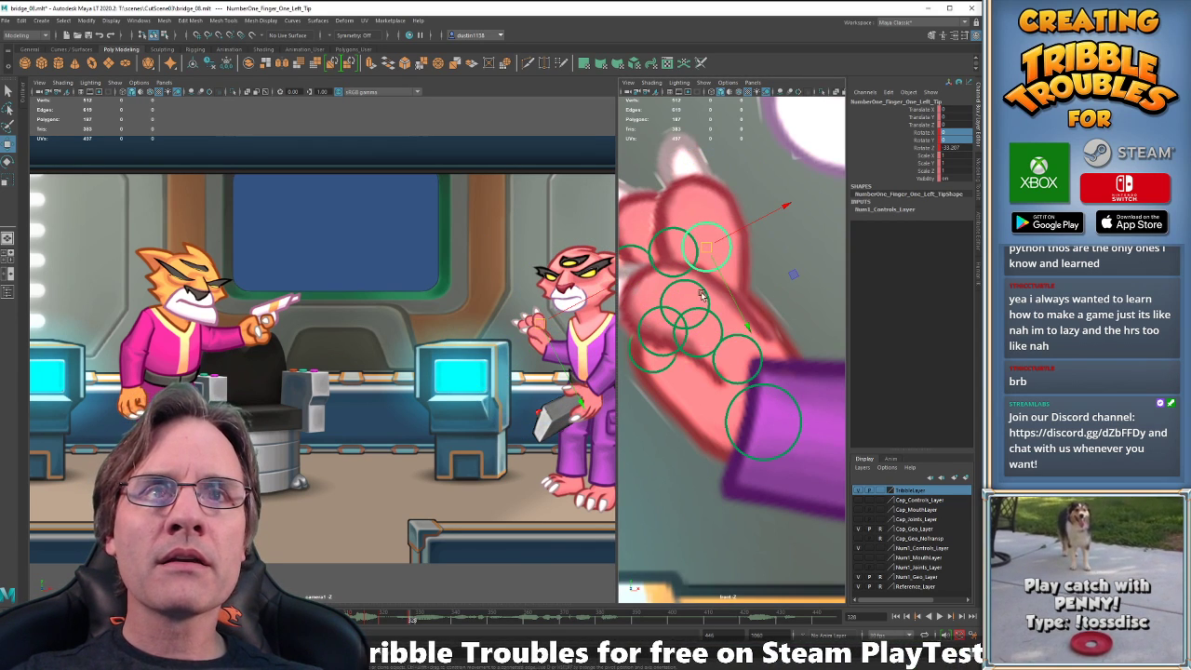
Try rotating the left finger one base to about 54 in Rotate Z.
{"action": "left_click", "coordinate": [704, 321]}
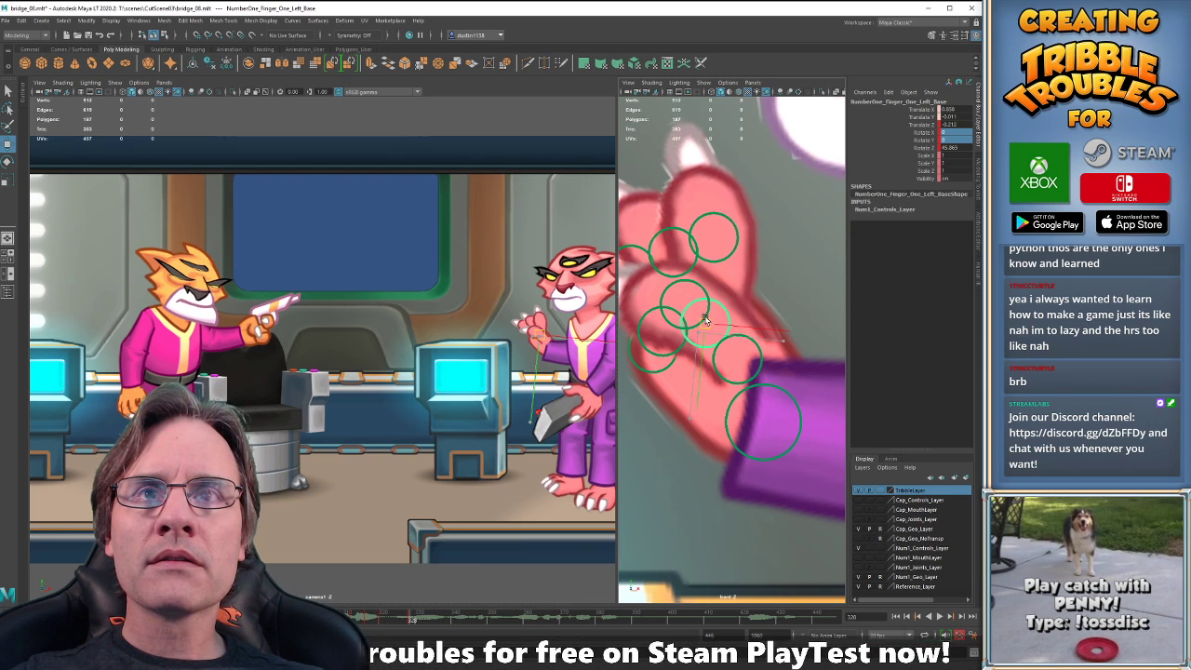
{"action": "key", "text": "e"}
{"action": "left_click_drag", "start_coordinate": [708, 319], "coordinate": [784, 282]}
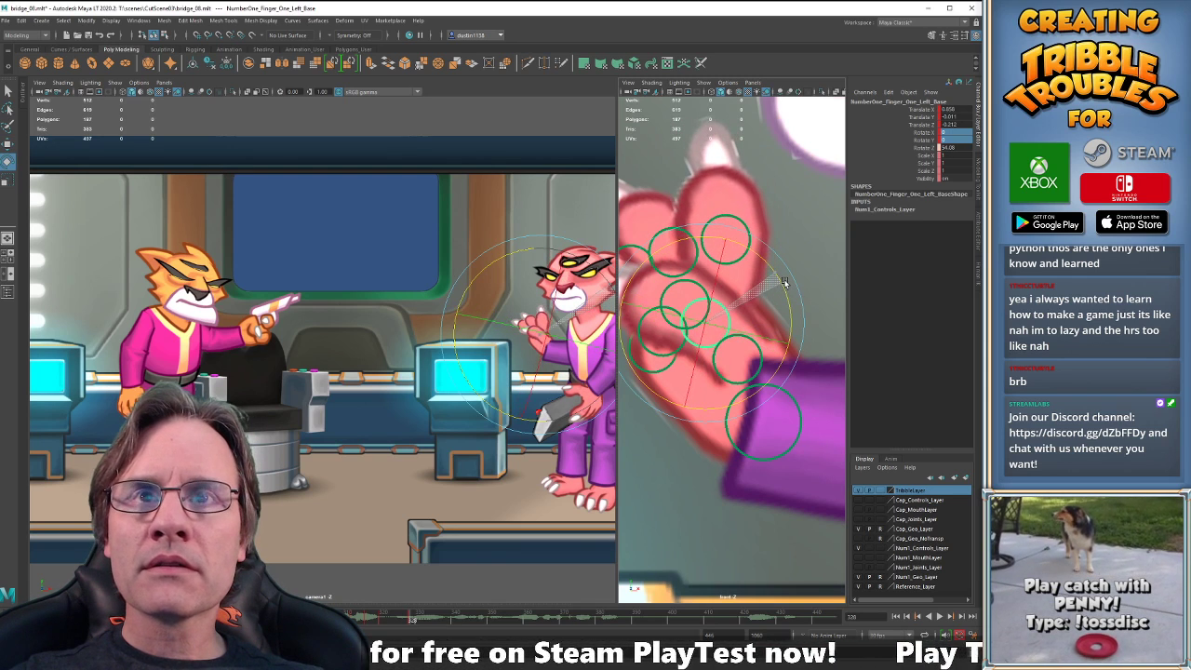
{"action": "key", "text": "w"}
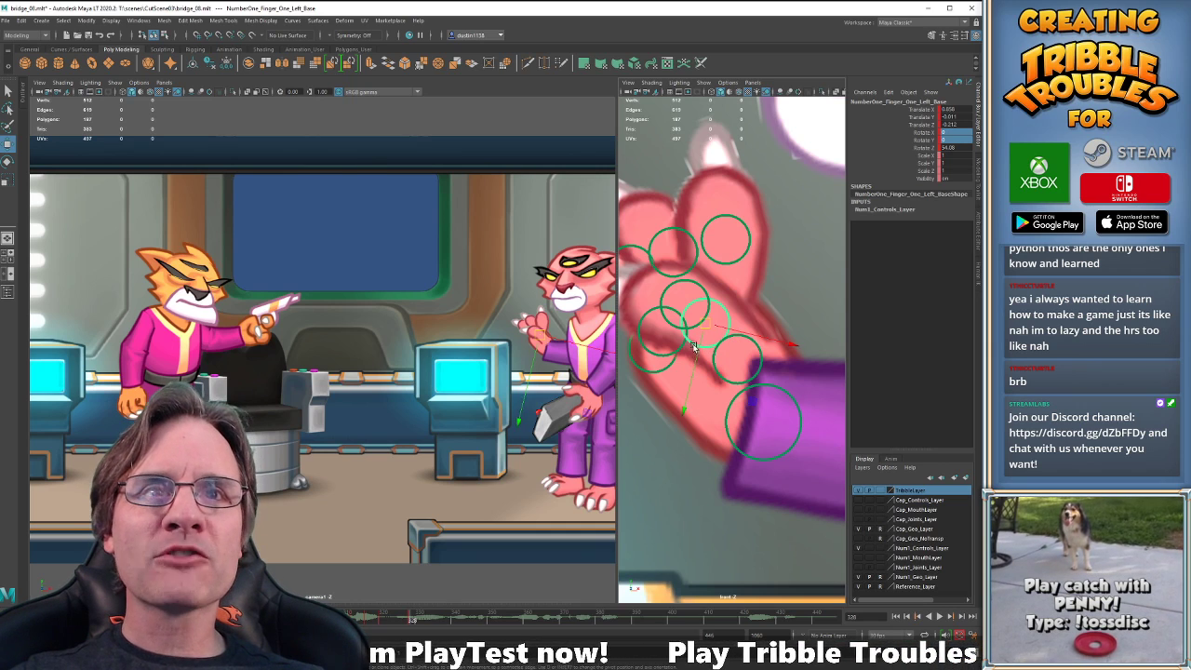
Return the left finger one base to about 45.2 in Rotate Z, and rotate the thumb tip to about -68 in Z.
{"action": "key", "text": "e"}
{"action": "mouse_move", "coordinate": [712, 414]}
{"action": "left_mouse_down"}
{"action": "mouse_move", "coordinate": [725, 416]}
{"action": "mouse_move", "coordinate": [699, 396]}
{"action": "left_mouse_up"}
{"action": "left_click", "coordinate": [694, 382]}
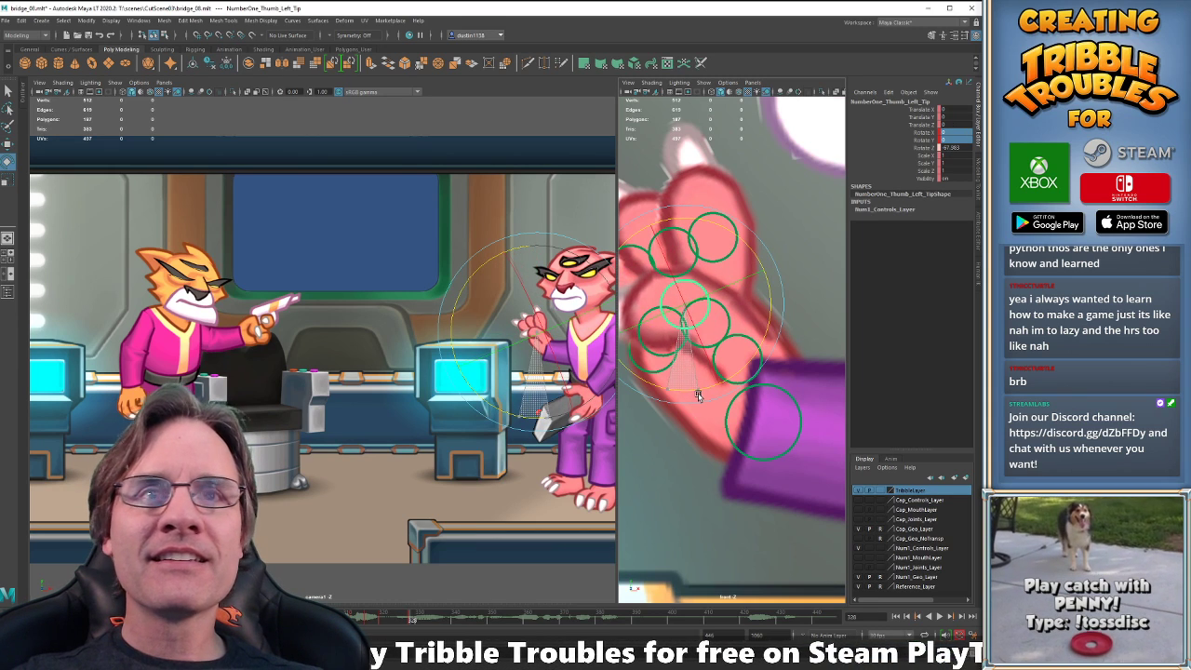
{"action": "left_click", "coordinate": [700, 349]}
{"action": "key", "text": "w"}
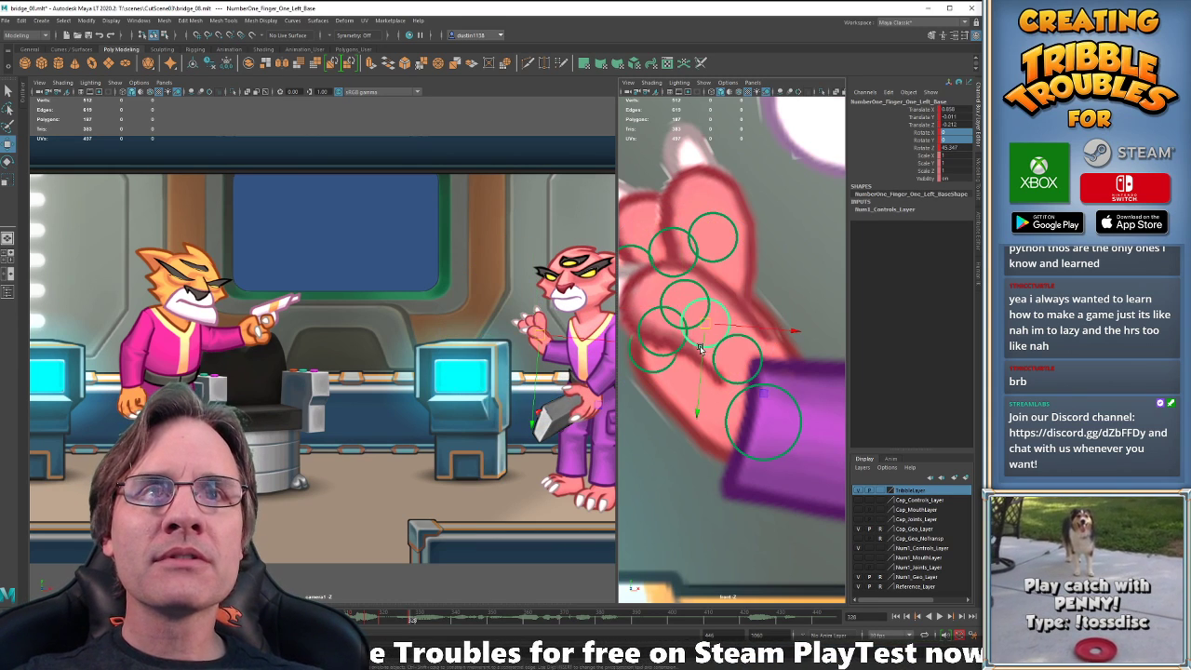
Rotate the left finger two base to about 40 in Rotate Z.
{"action": "left_click", "coordinate": [671, 360]}
{"action": "key", "text": "e"}
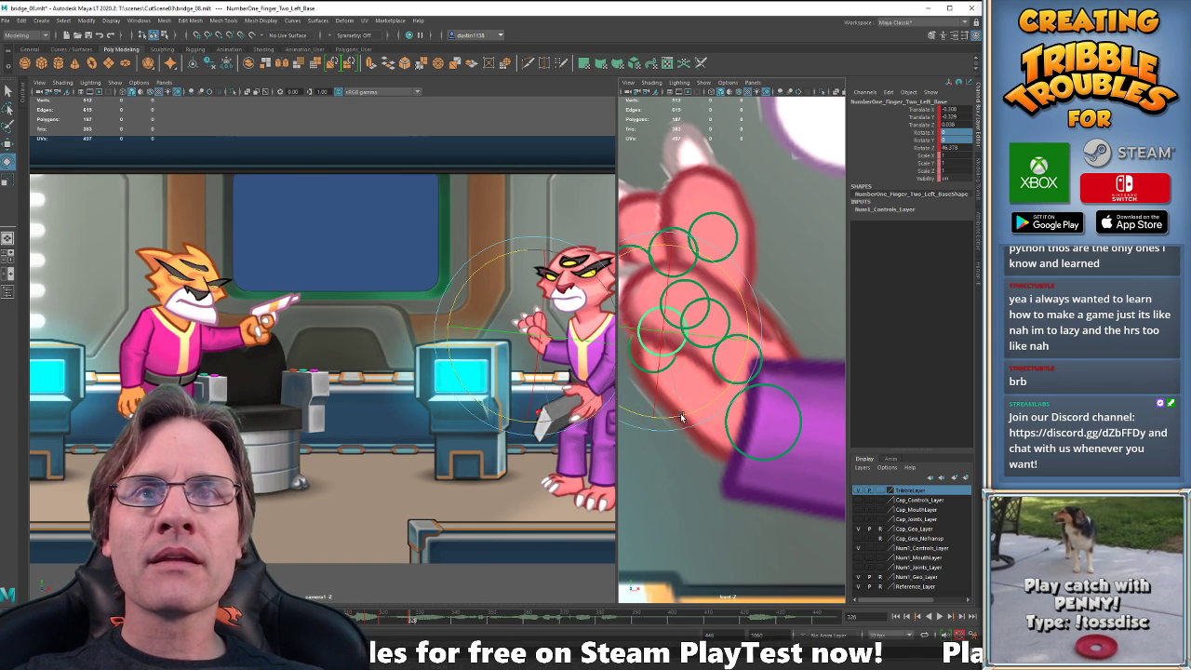
{"action": "left_click_drag", "start_coordinate": [696, 414], "coordinate": [696, 415]}
{"action": "key", "text": "w"}
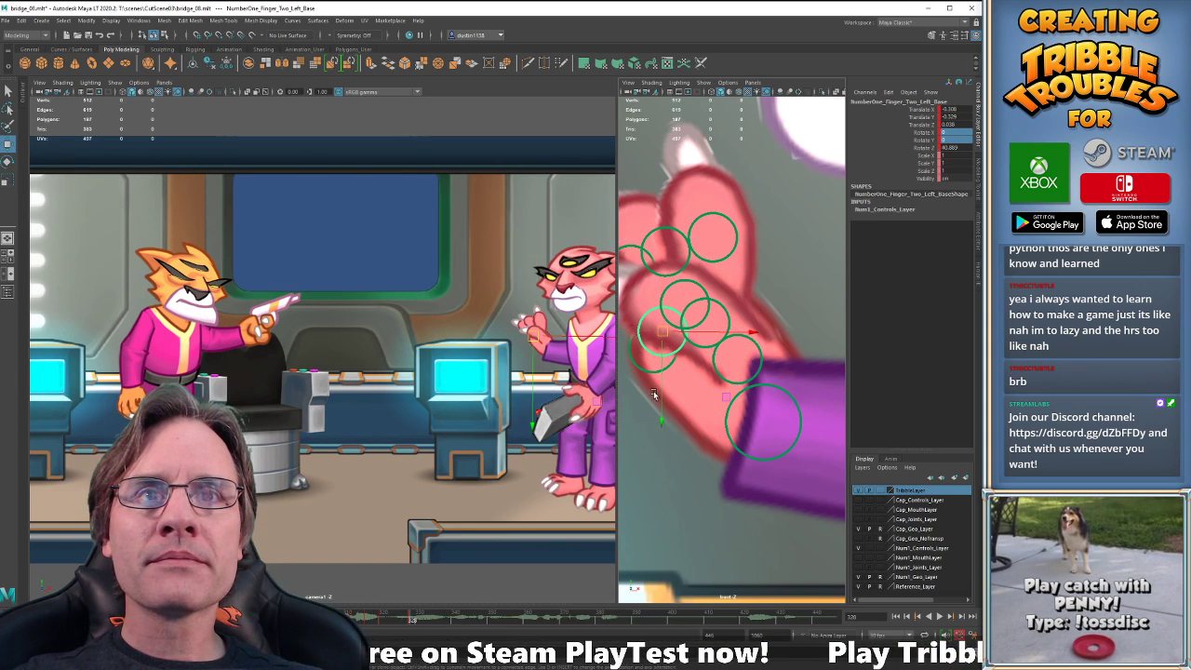
Rotate the left finger three base to about 12 in Rotate Z.
{"action": "left_click", "coordinate": [644, 371]}
{"action": "key", "text": "e"}
{"action": "left_click_drag", "start_coordinate": [658, 436], "coordinate": [678, 437]}
{"action": "key", "text": "w"}
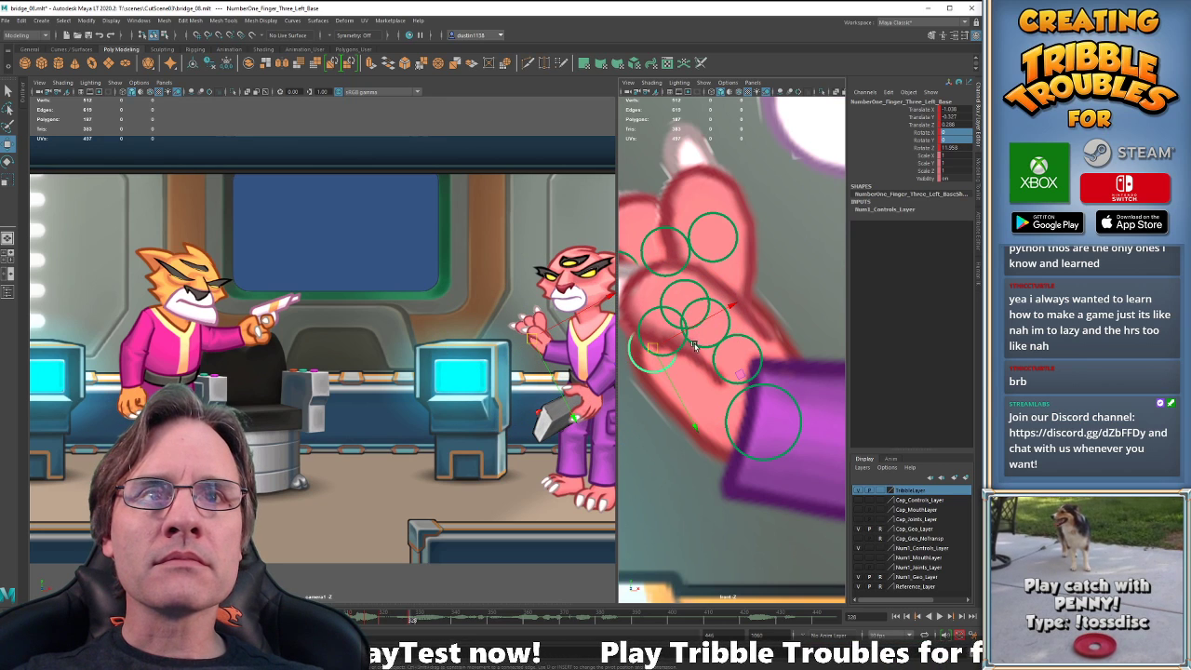
Shift the left finger one base to about 0.136 in Translate Y, away from the other fingers, and curl its tip further in Z.
{"action": "left_click", "coordinate": [732, 361]}
{"action": "key", "text": "e"}
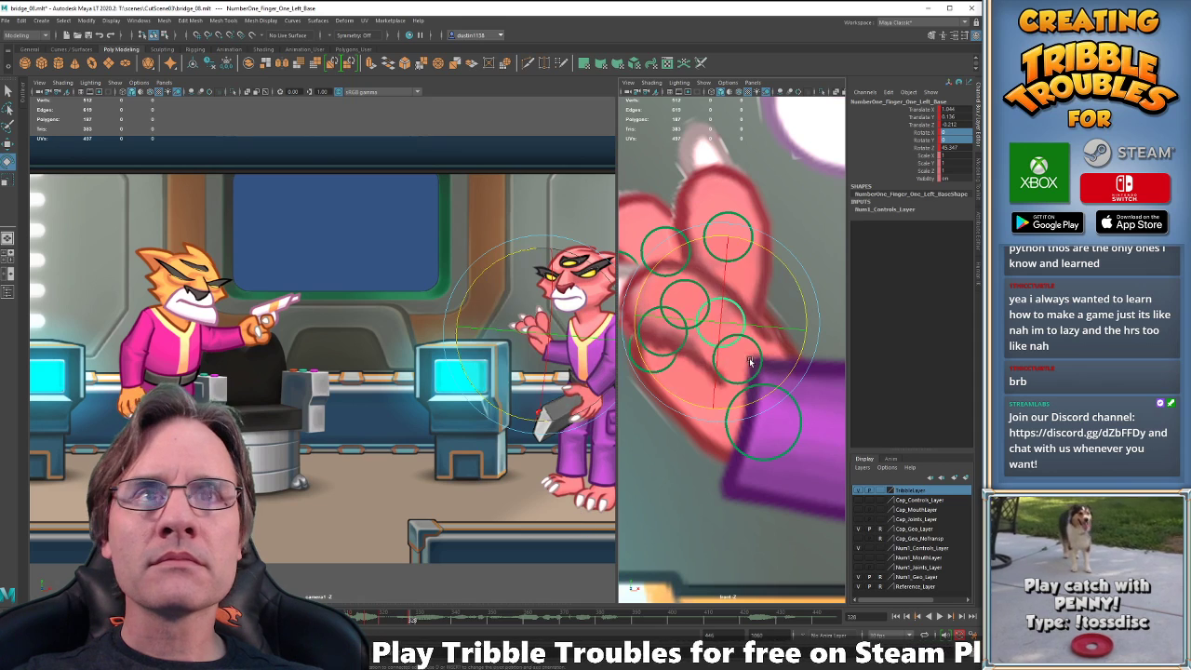
{"action": "left_click", "coordinate": [715, 323]}
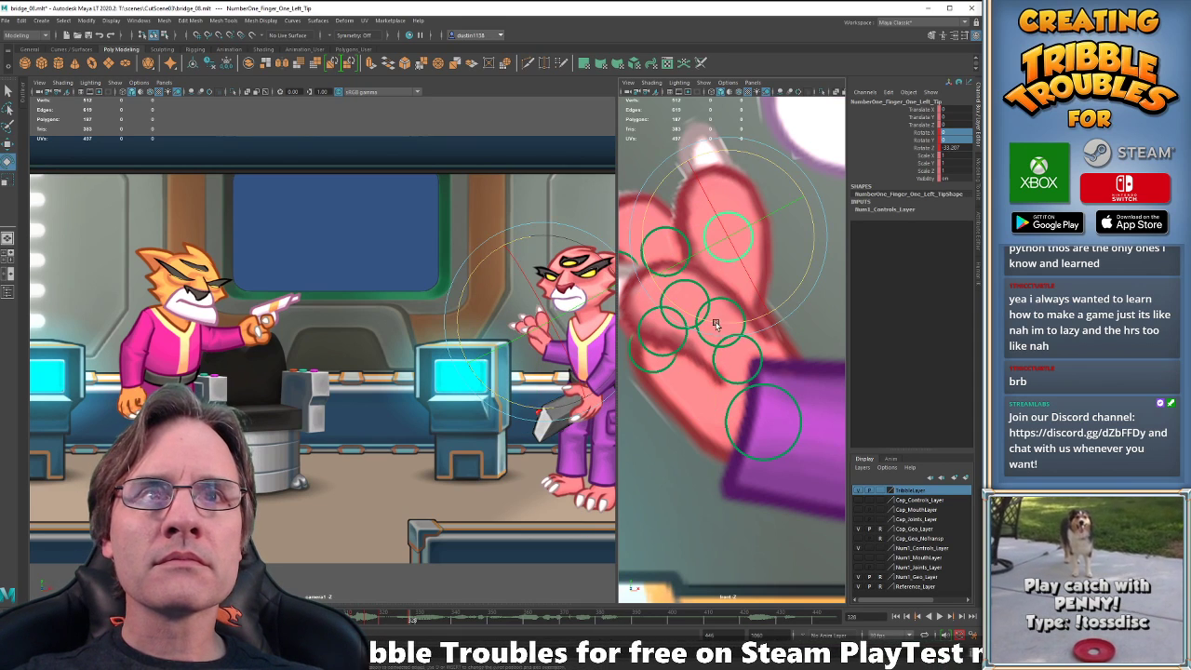
{"action": "left_click_drag", "start_coordinate": [716, 324], "coordinate": [689, 298]}
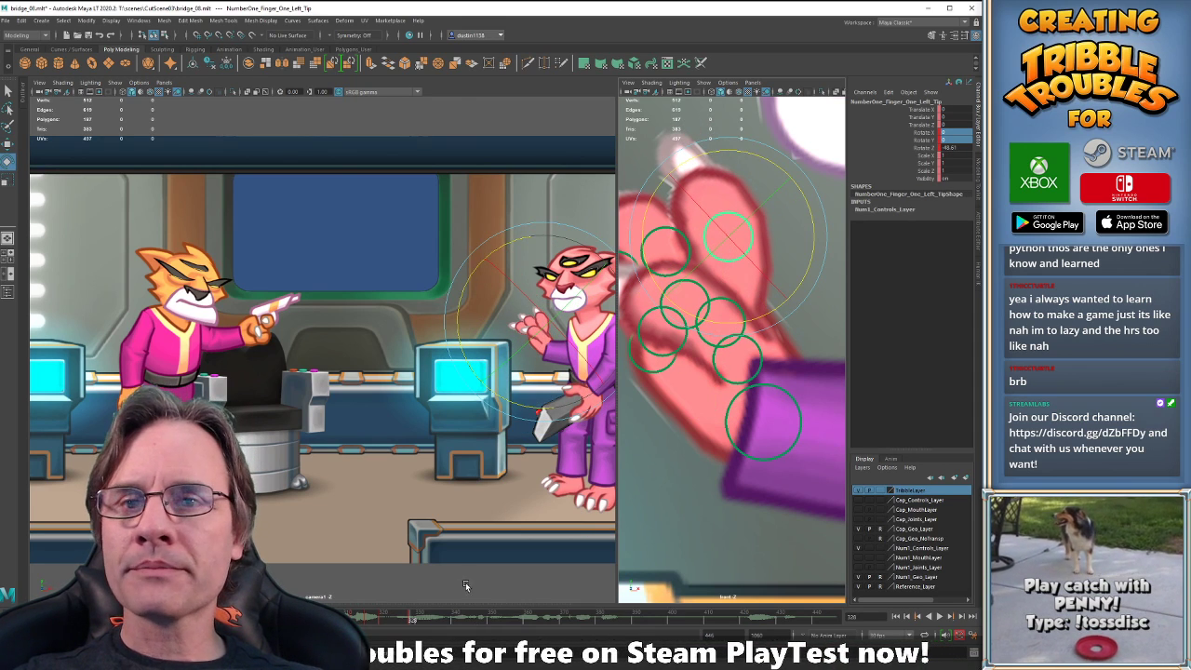
Copy the left thumb and finger pose from the raised-hand keyframe to frame 320 and key it there.
{"action": "key", "text": "comma"}
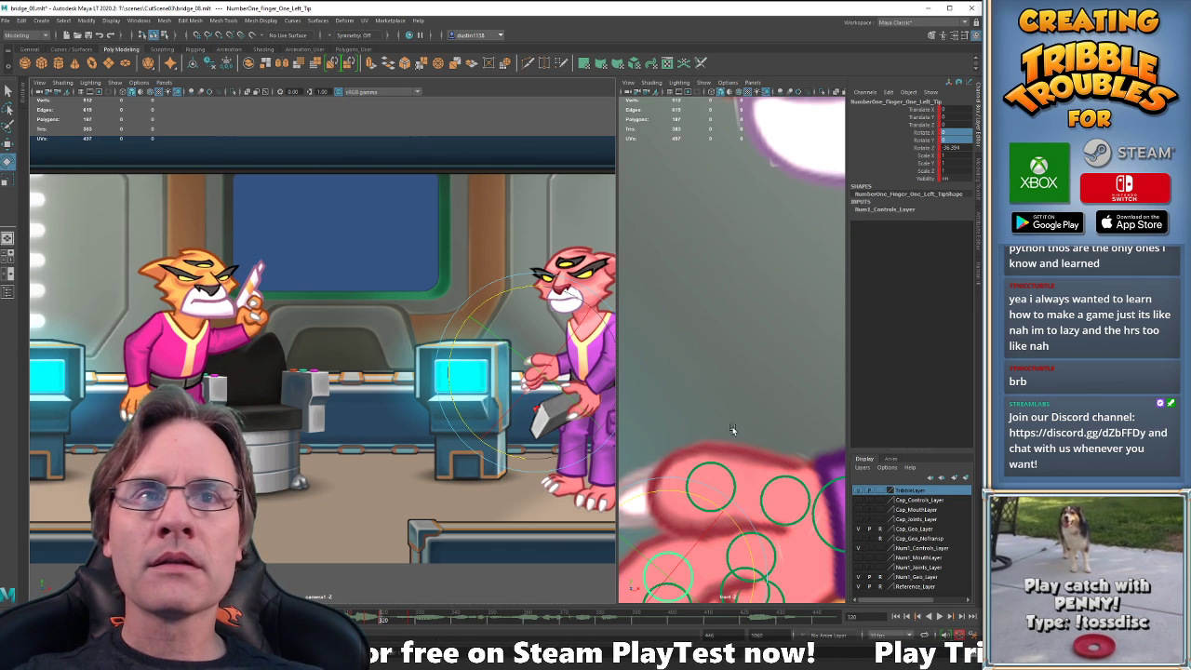
{"action": "middle_click_drag", "start_coordinate": [668, 389], "coordinate": [698, 239], "text": "alt"}
{"action": "right_click_drag", "start_coordinate": [723, 261], "coordinate": [673, 272], "text": "alt"}
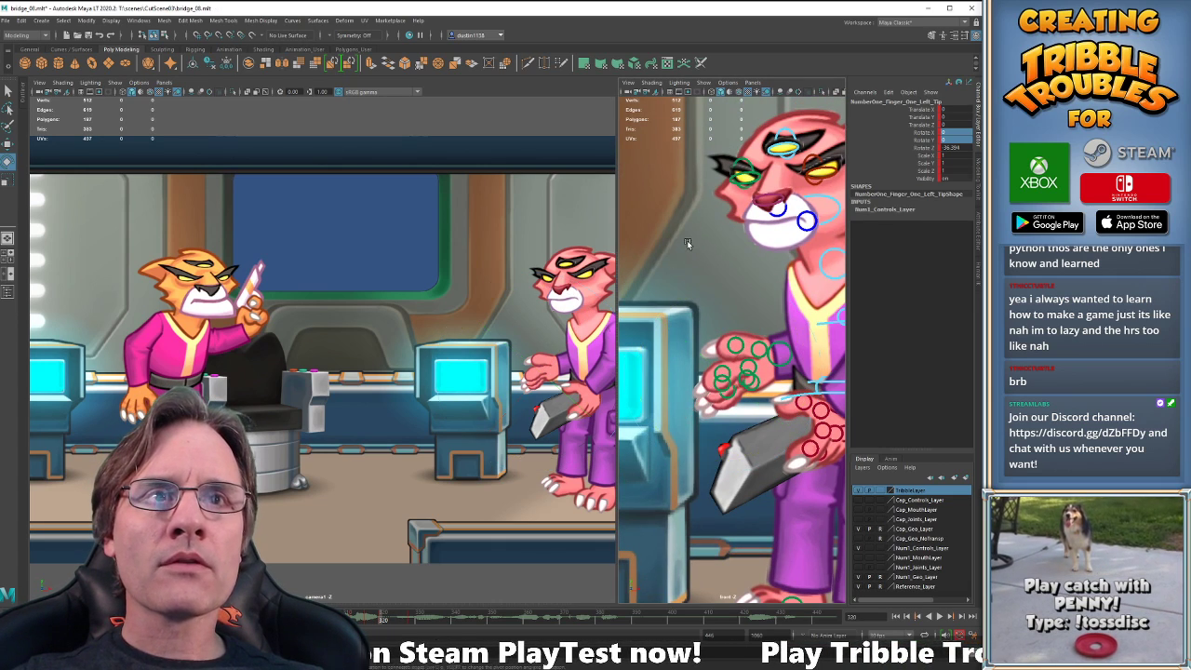
{"action": "left_click_drag", "start_coordinate": [711, 331], "coordinate": [760, 404]}
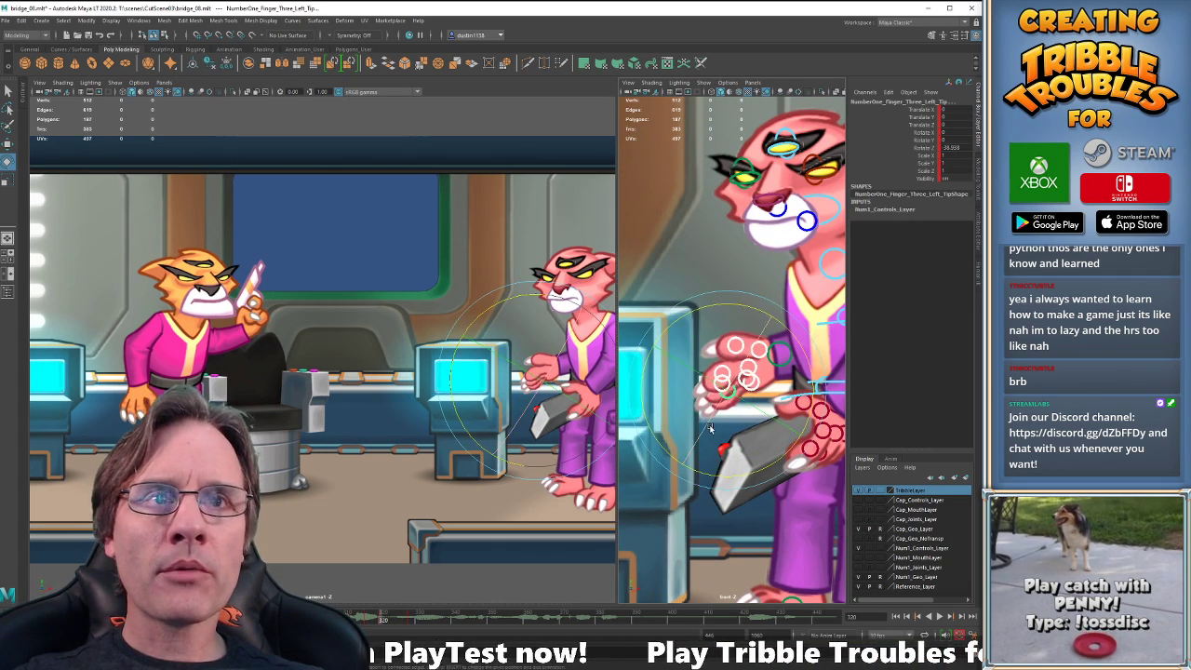
{"action": "left_click", "coordinate": [422, 618]}
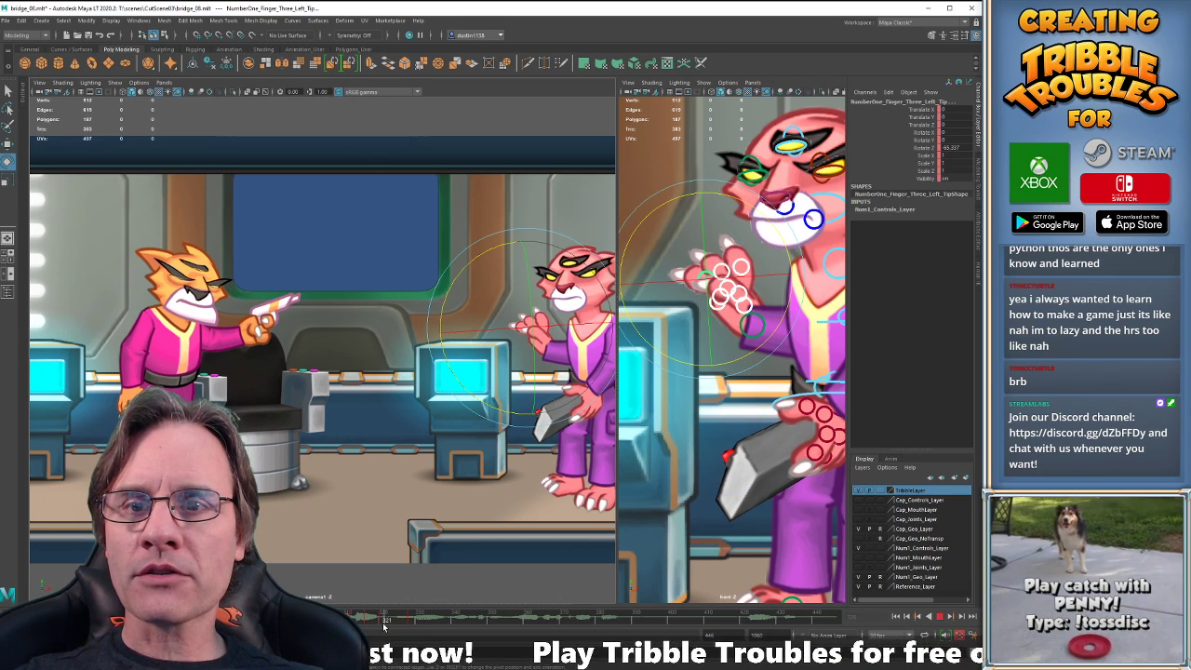
{"action": "left_click_drag", "start_coordinate": [383, 627], "coordinate": [381, 628]}
{"action": "key", "text": "s"}
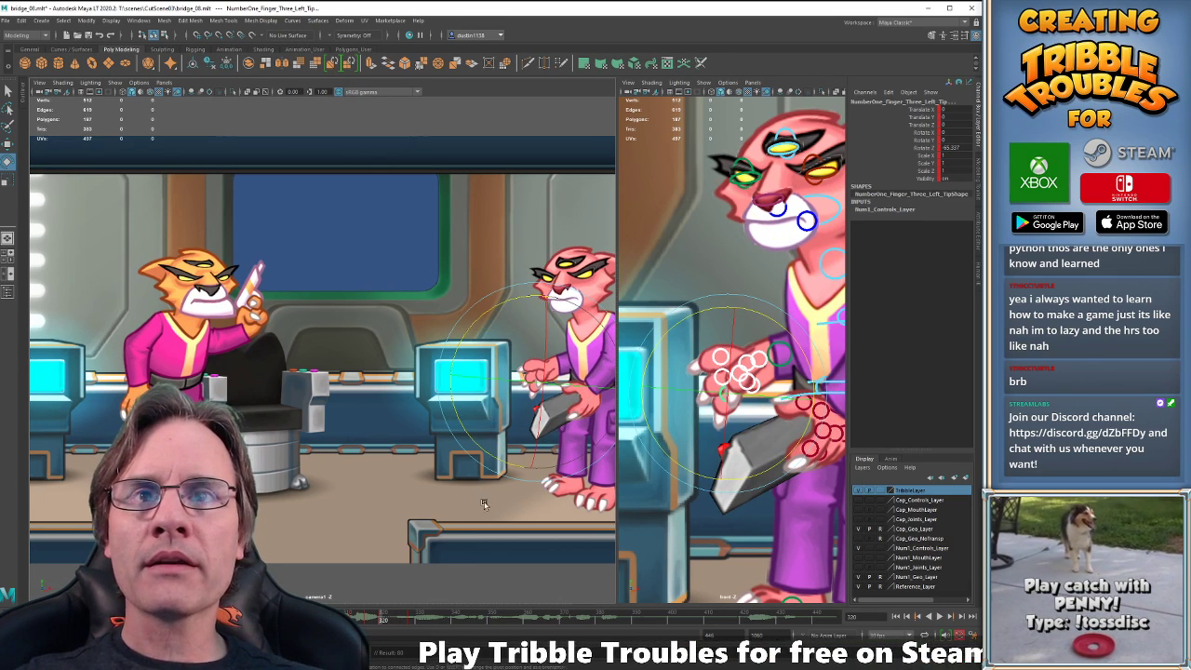
Rotate the left finger one base to about 15.2 in Rotate Z at frame 320.
{"action": "key", "text": "w"}
{"action": "scroll", "coordinate": [742, 394], "scroll_direction": "up", "scroll_amount": 3}
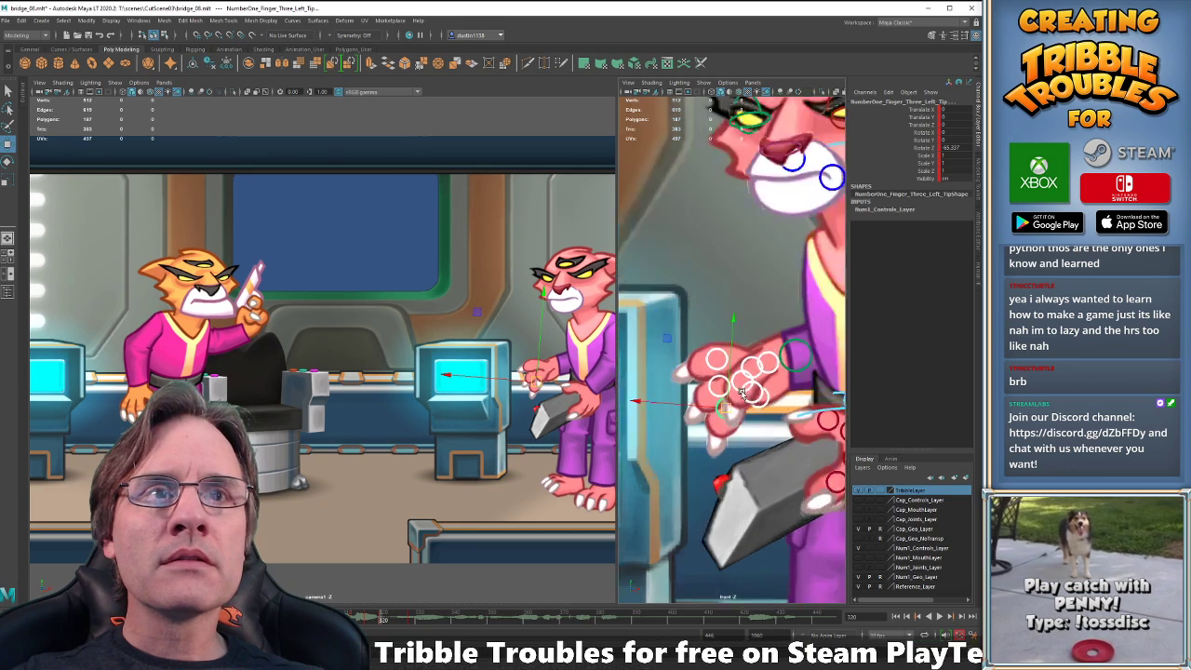
{"action": "scroll", "coordinate": [742, 393], "scroll_direction": "up", "scroll_amount": 3}
{"action": "left_click", "coordinate": [731, 461]}
{"action": "key", "text": "e"}
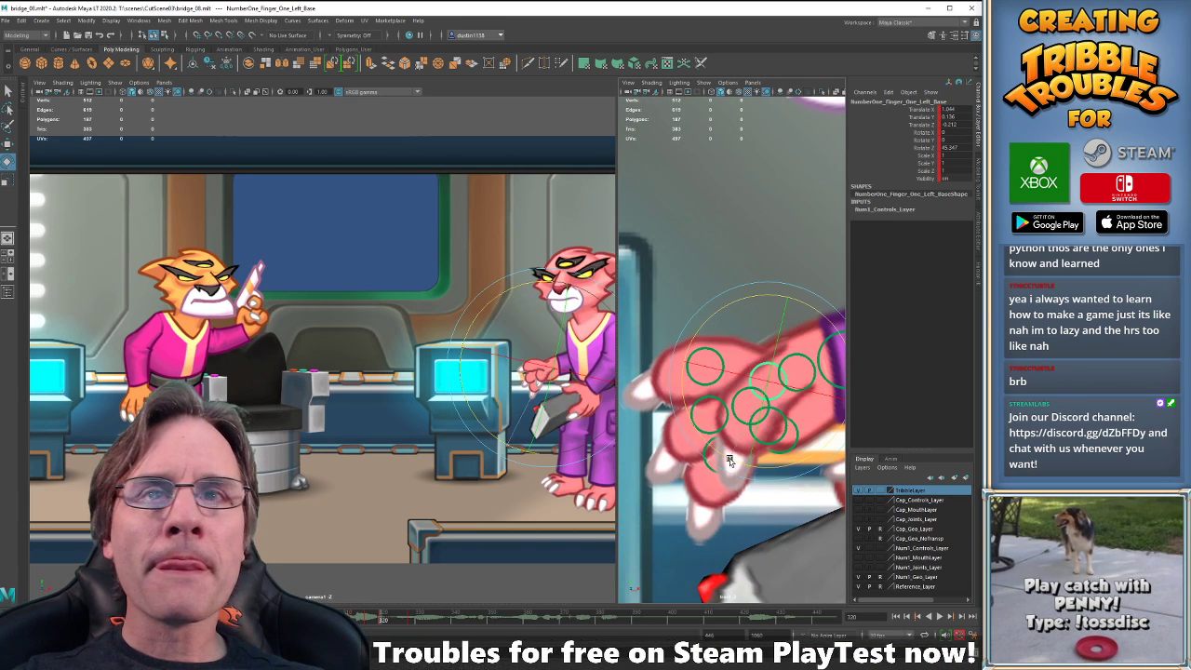
{"action": "left_click_drag", "start_coordinate": [730, 461], "coordinate": [763, 456]}
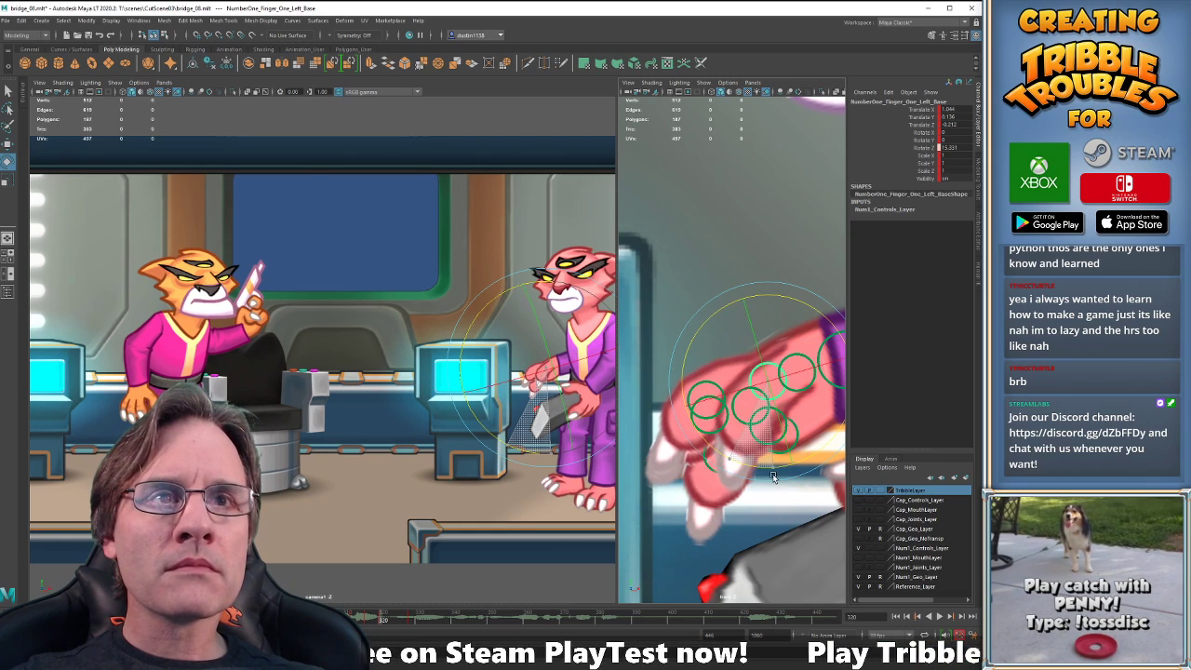
Rotate the left finger two base to about 23.6 in Rotate Z at frame 320.
{"action": "key", "text": "w"}
{"action": "key", "text": "e"}
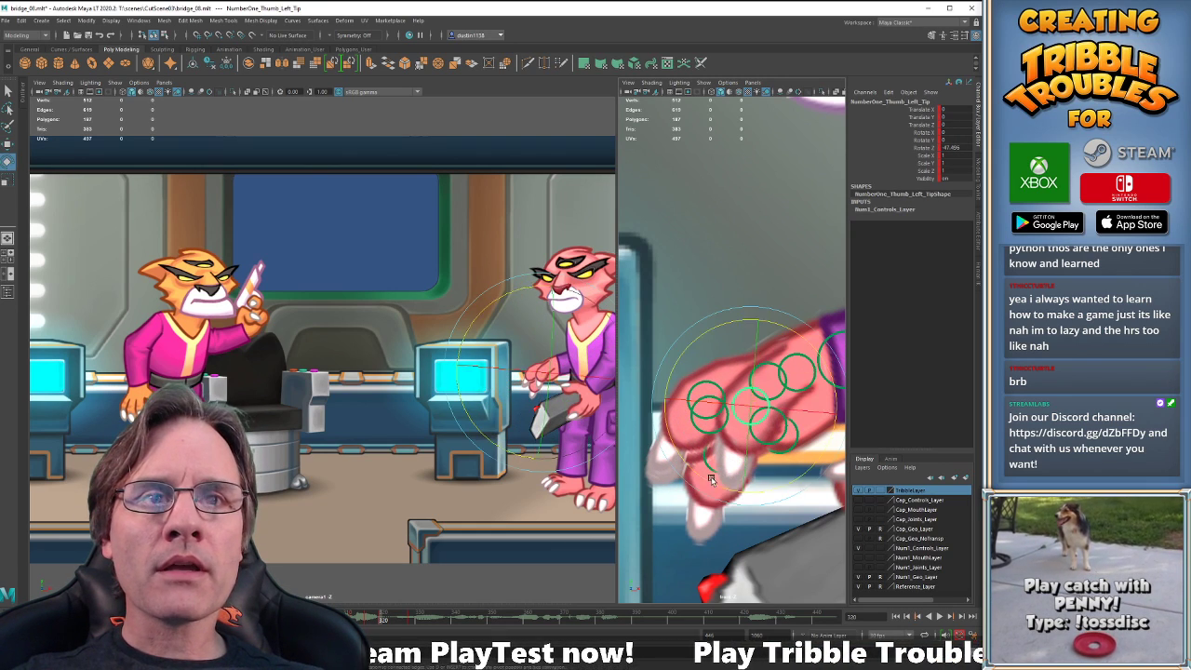
{"action": "left_click", "coordinate": [711, 476]}
{"action": "mouse_move", "coordinate": [742, 494]}
{"action": "left_mouse_down"}
{"action": "mouse_move", "coordinate": [713, 488]}
{"action": "mouse_move", "coordinate": [725, 494]}
{"action": "left_mouse_up"}
{"action": "key", "text": "w"}
{"action": "left_click", "coordinate": [760, 442]}
{"action": "key", "text": "e"}
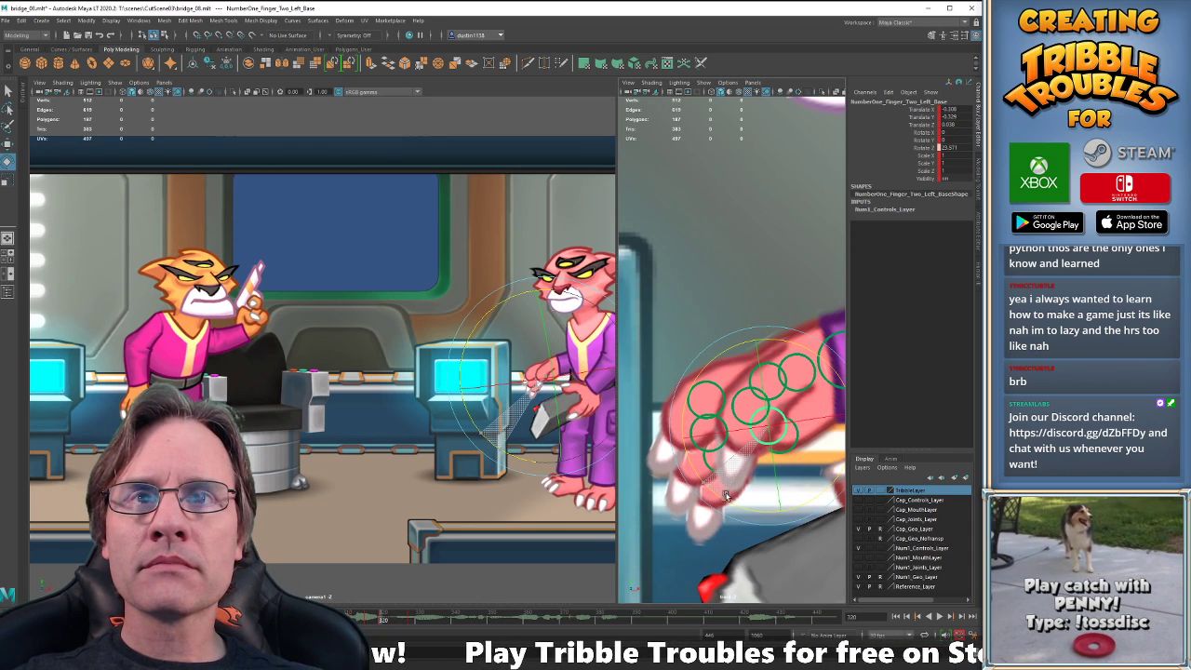
Play back the cutscene to examine how the left hand and fingers move as the arm rises.
{"action": "key", "text": "comma"}
{"action": "key", "text": "comma"}
{"action": "key", "text": "comma"}
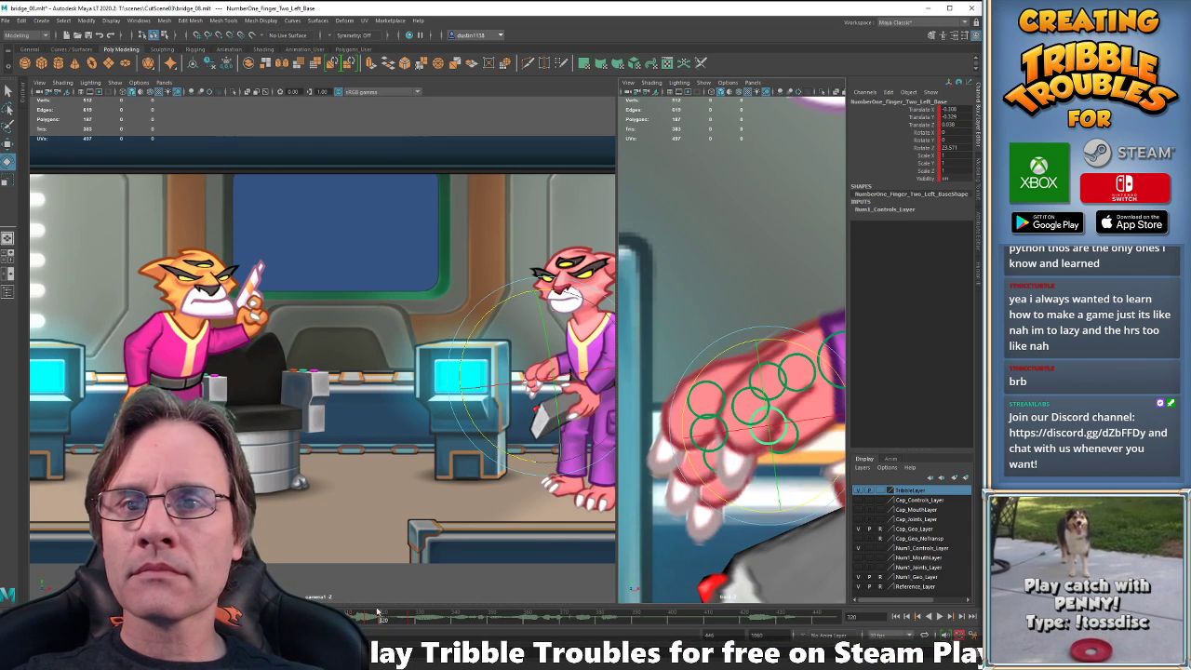
{"action": "key", "text": "alt+v"}
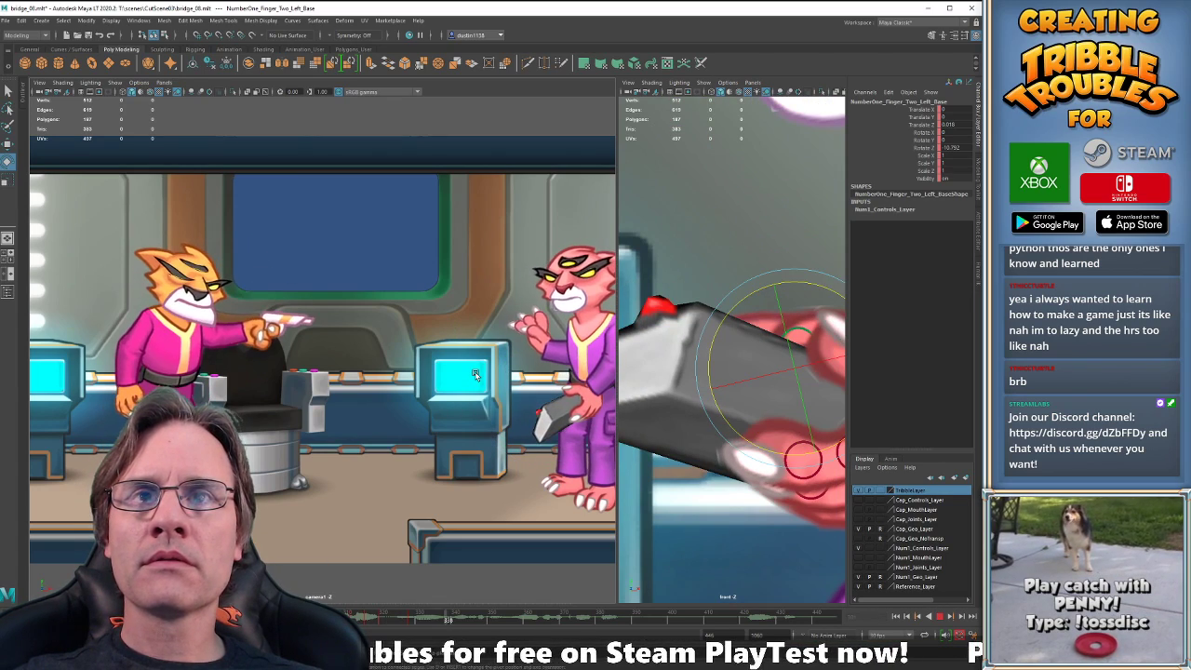
{"action": "key", "text": "w"}
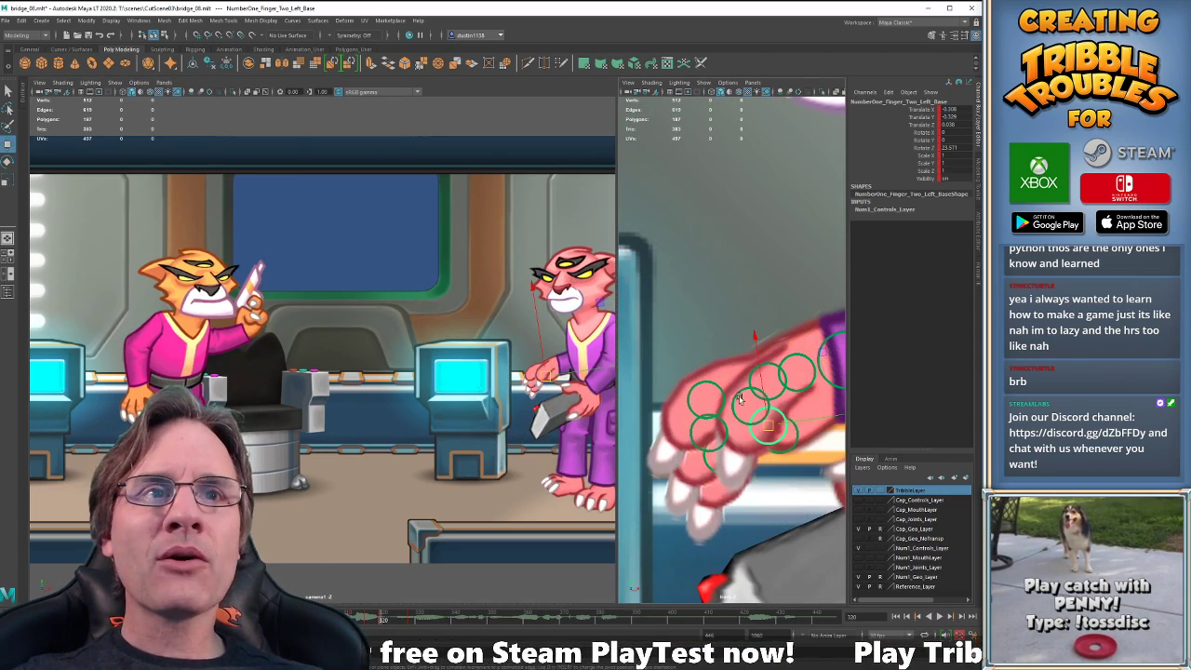
Select the left hand control, compare its neighbouring keyframes, and rotate it to about 134.9 in Z at frame 328.
{"action": "middle_click_drag", "start_coordinate": [725, 384], "coordinate": [629, 361], "text": "alt"}
{"action": "left_click", "coordinate": [733, 366]}
{"action": "left_click", "coordinate": [732, 358]}
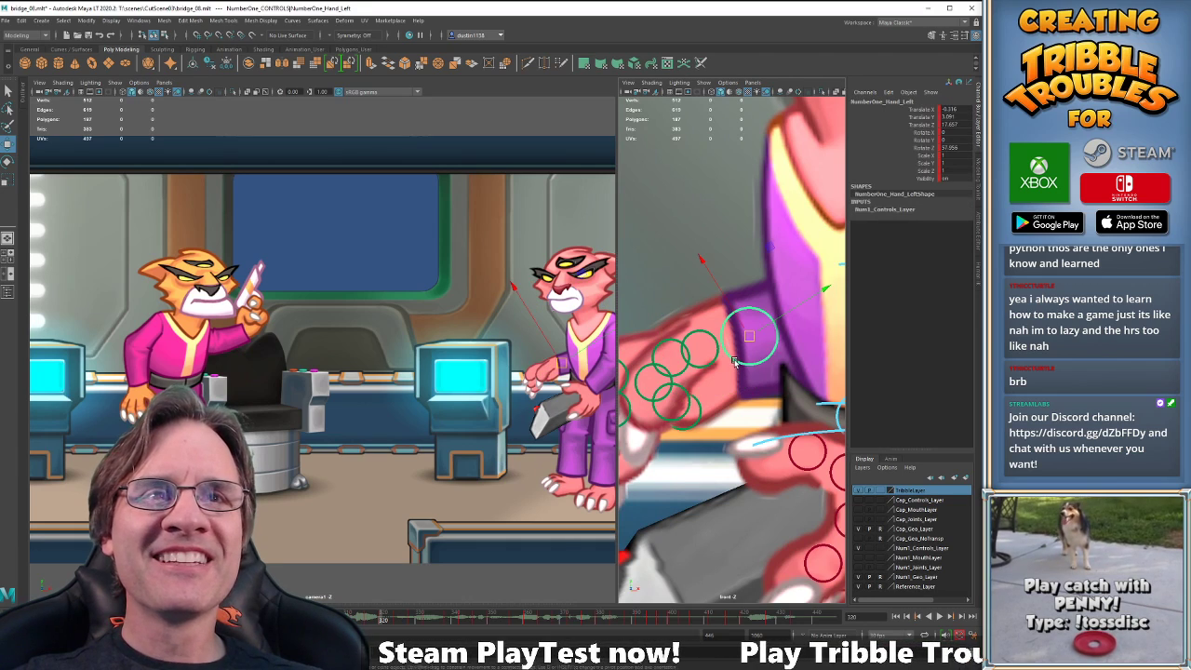
{"action": "key", "text": "comma"}
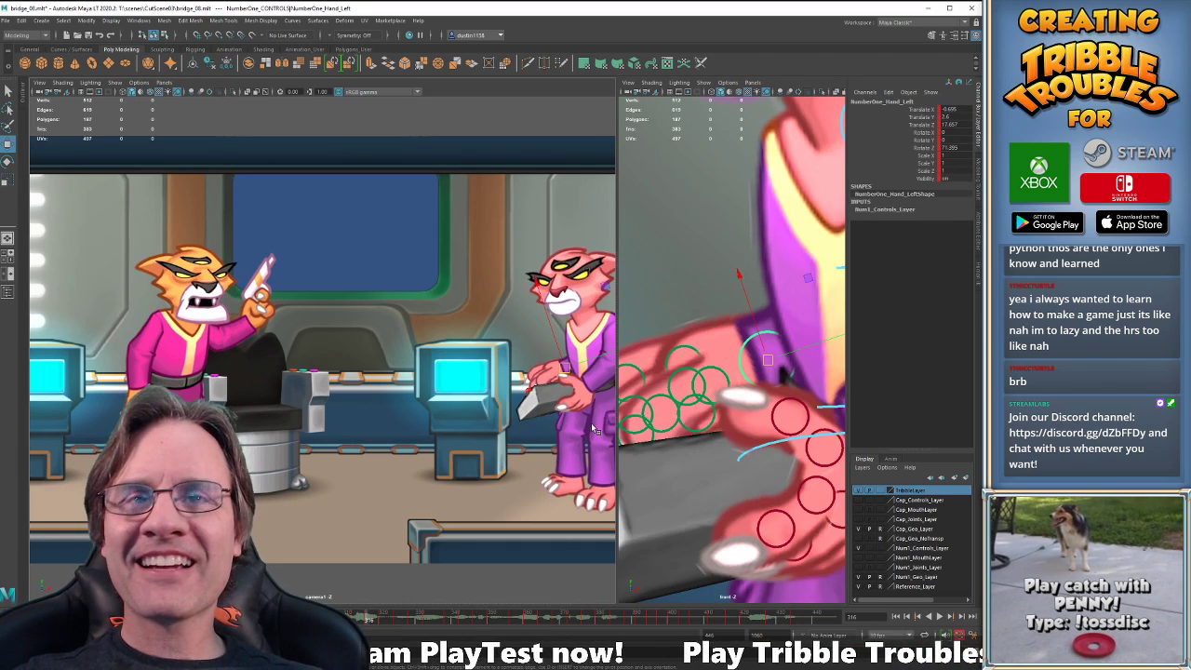
{"action": "key", "text": "period"}
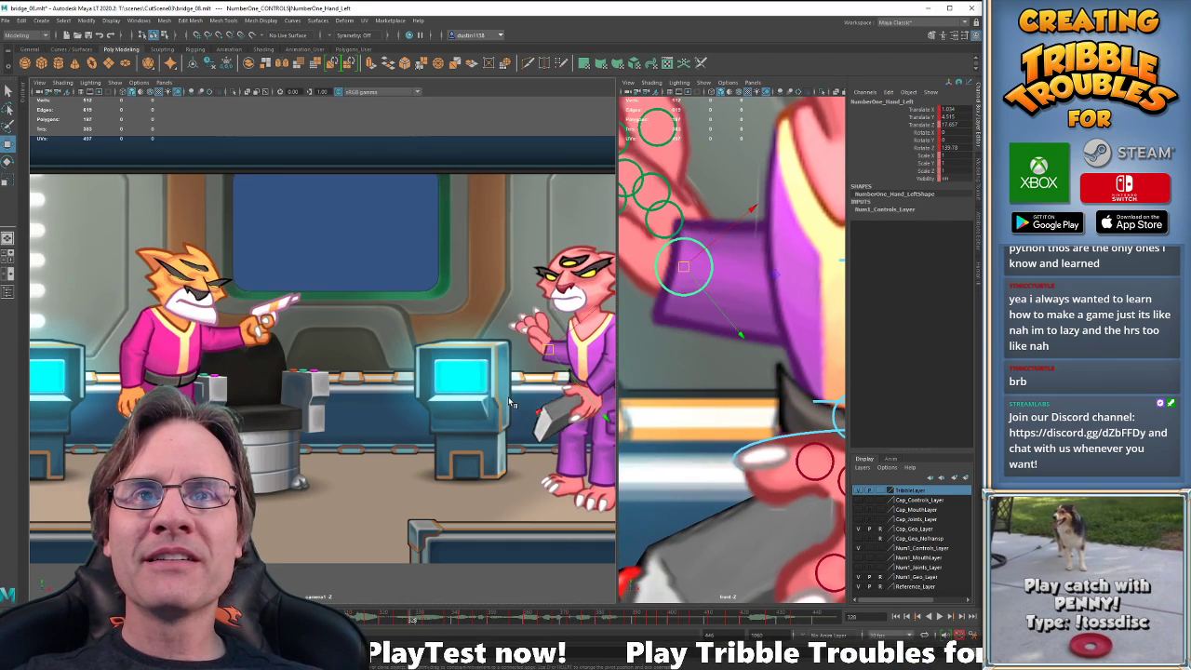
{"action": "key", "text": "e"}
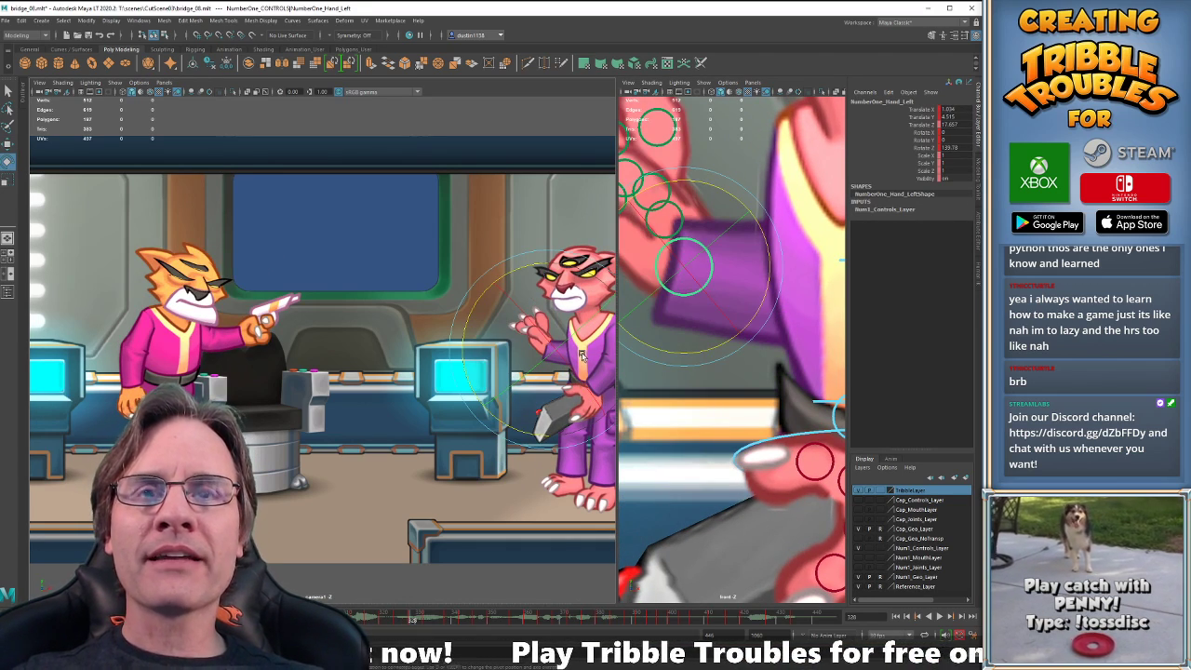
{"action": "middle_click_drag", "start_coordinate": [669, 343], "coordinate": [797, 439], "text": "alt"}
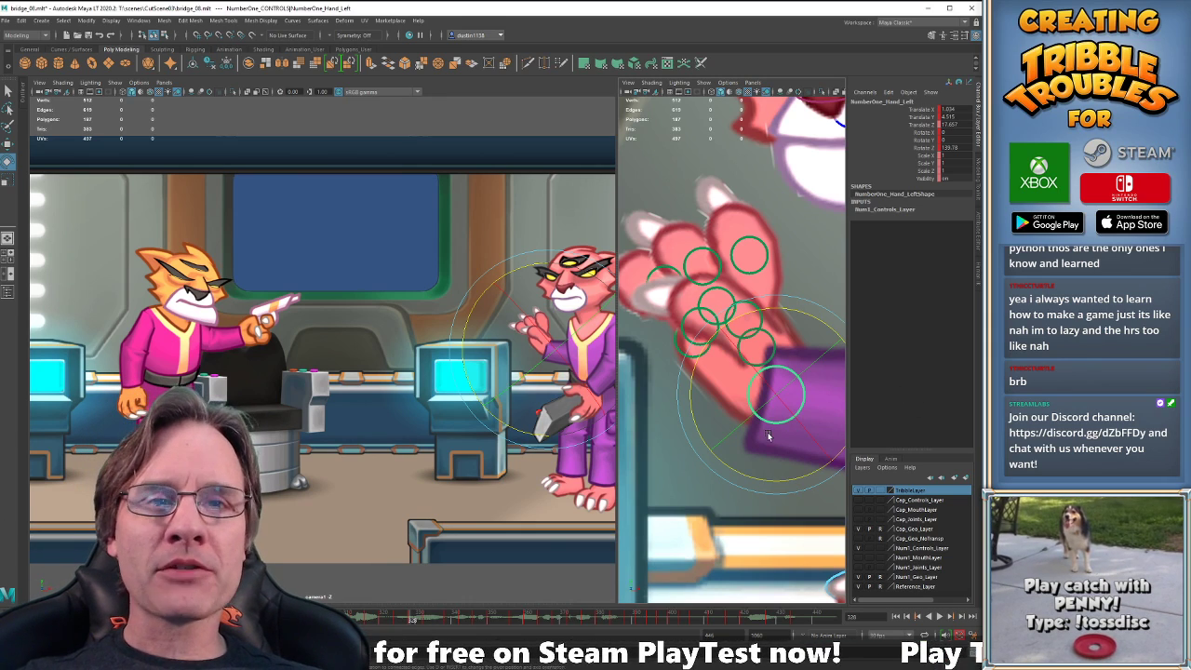
{"action": "key", "text": "comma"}
{"action": "key", "text": "comma"}
{"action": "key", "text": "period"}
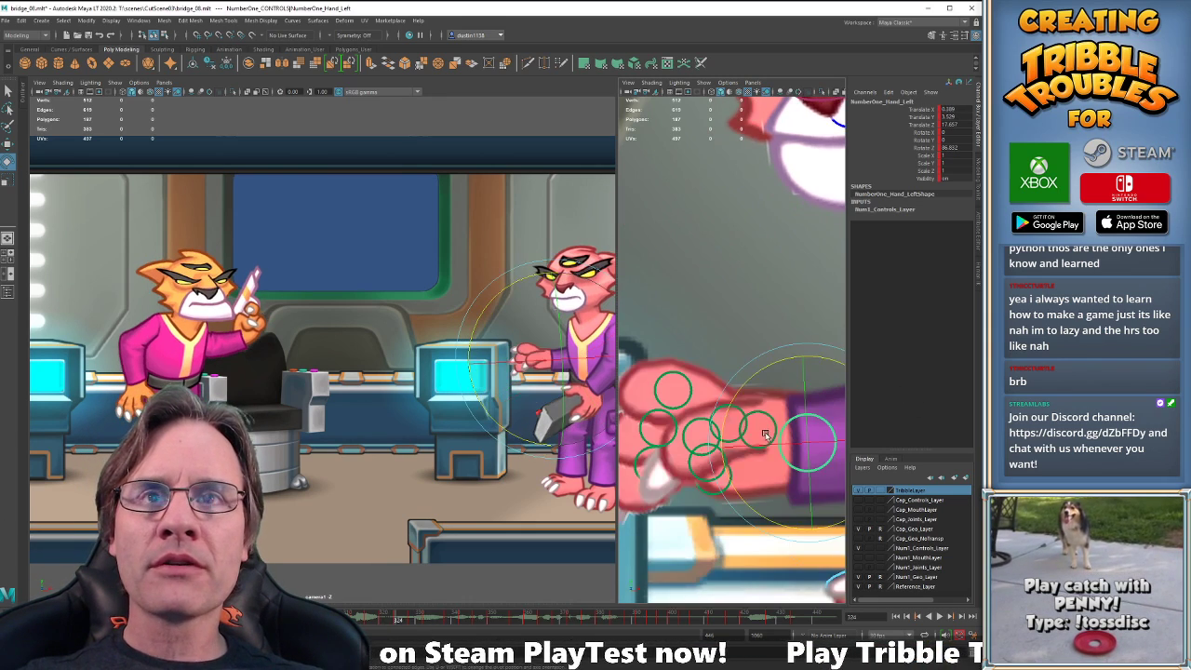
{"action": "key", "text": "period"}
{"action": "key", "text": "period"}
{"action": "key", "text": "comma"}
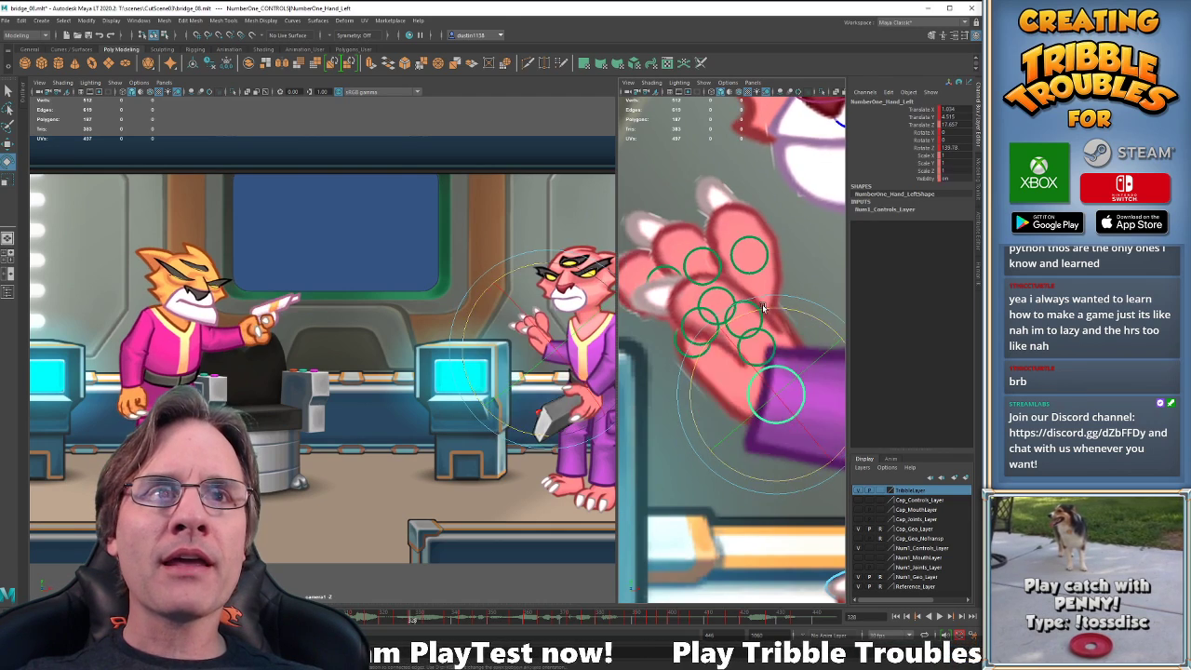
{"action": "key", "text": "comma"}
{"action": "key", "text": "period"}
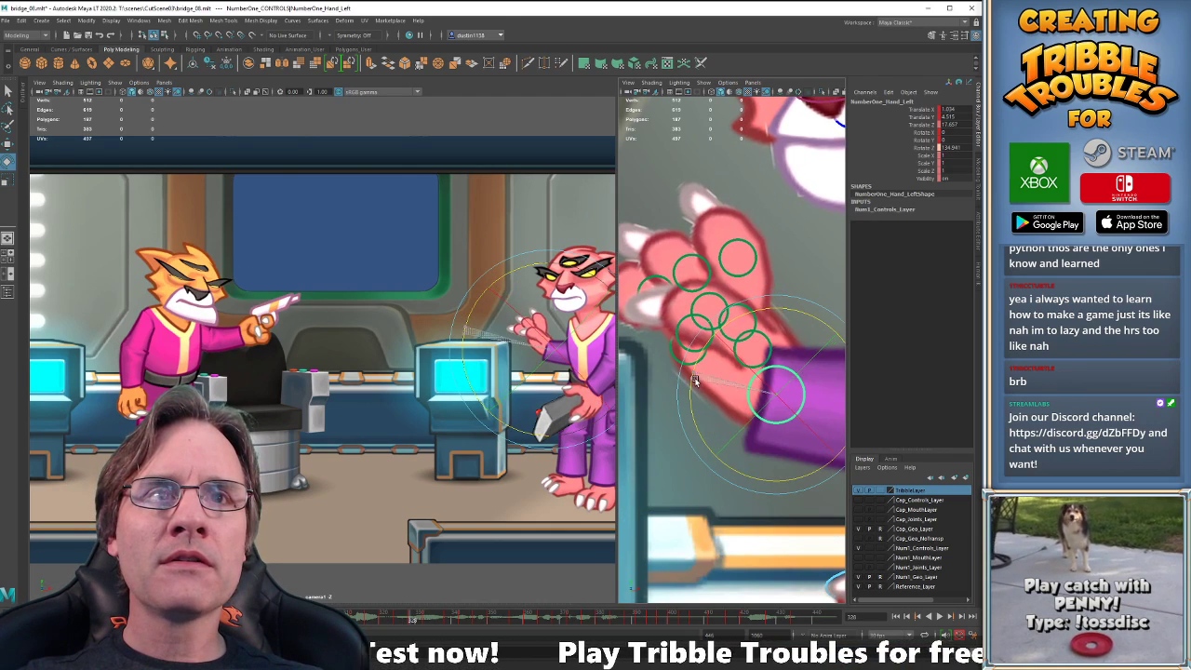
Rotate the left hand to about 143.1 in Z at frame 332 and compare it with the preceding keyframes.
{"action": "key", "text": "period"}
{"action": "left_click_drag", "start_coordinate": [766, 305], "coordinate": [782, 299]}
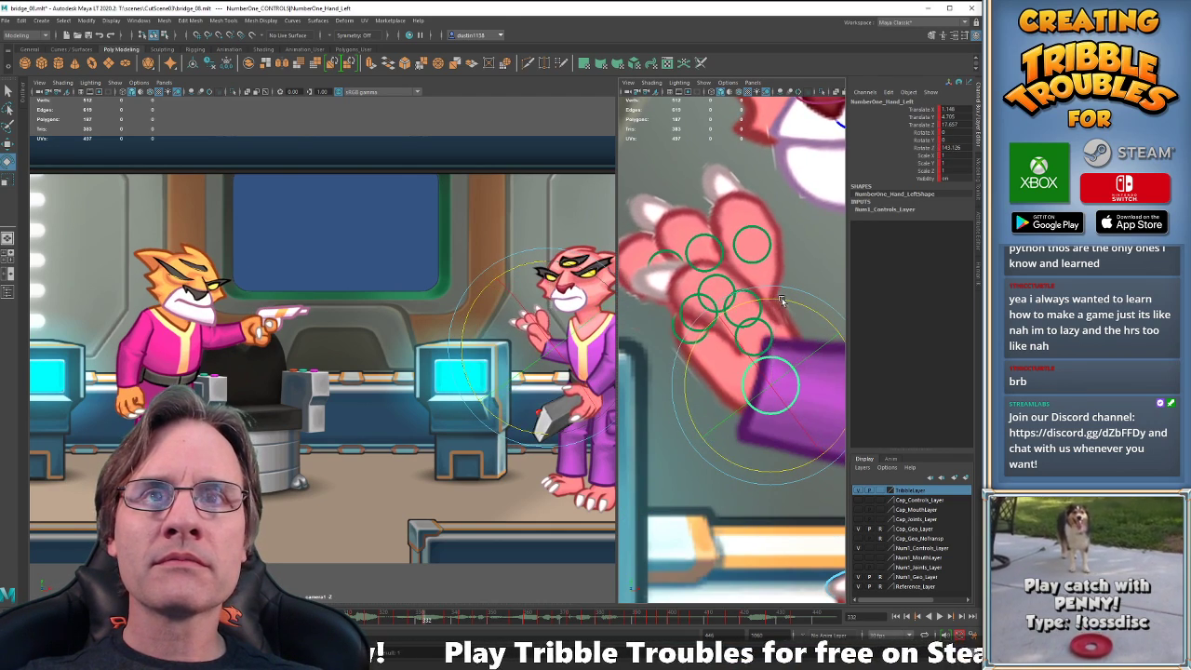
{"action": "key", "text": "comma"}
{"action": "key", "text": "comma"}
{"action": "key", "text": "period"}
{"action": "key", "text": "period"}
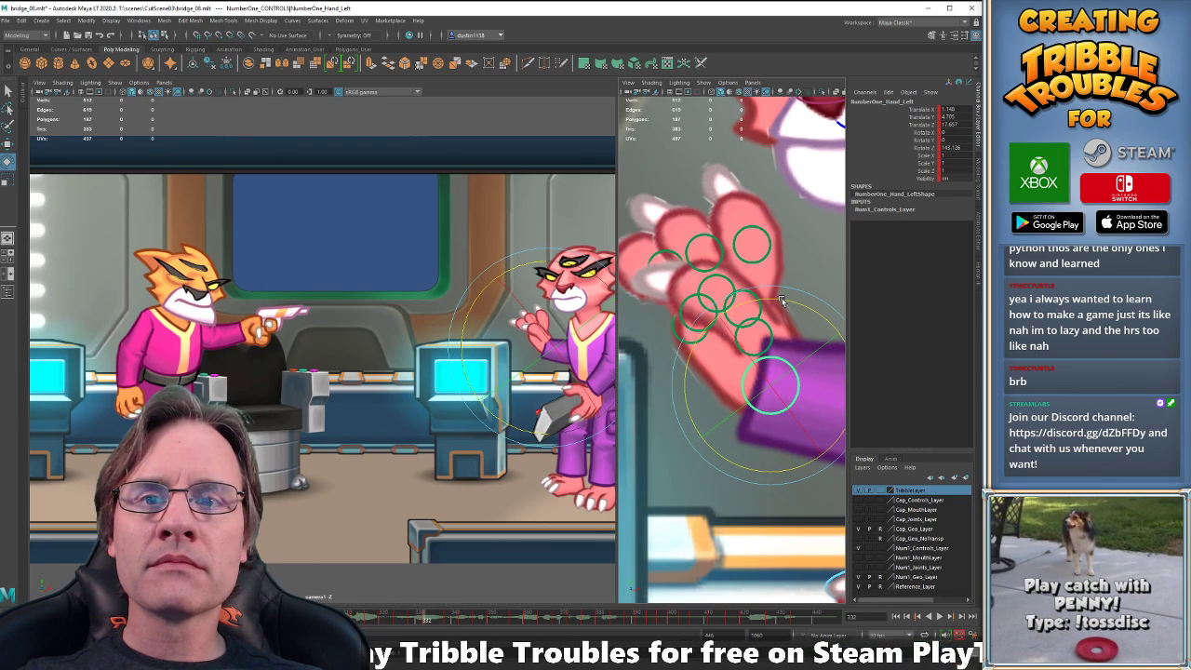
Rotate the left hand to about 144.5 in Z at the keyframe following frame 332, comparing it with its neighbours.
{"action": "key", "text": "period"}
{"action": "key", "text": "comma"}
{"action": "key", "text": "comma"}
{"action": "key", "text": "period"}
{"action": "key", "text": "period"}
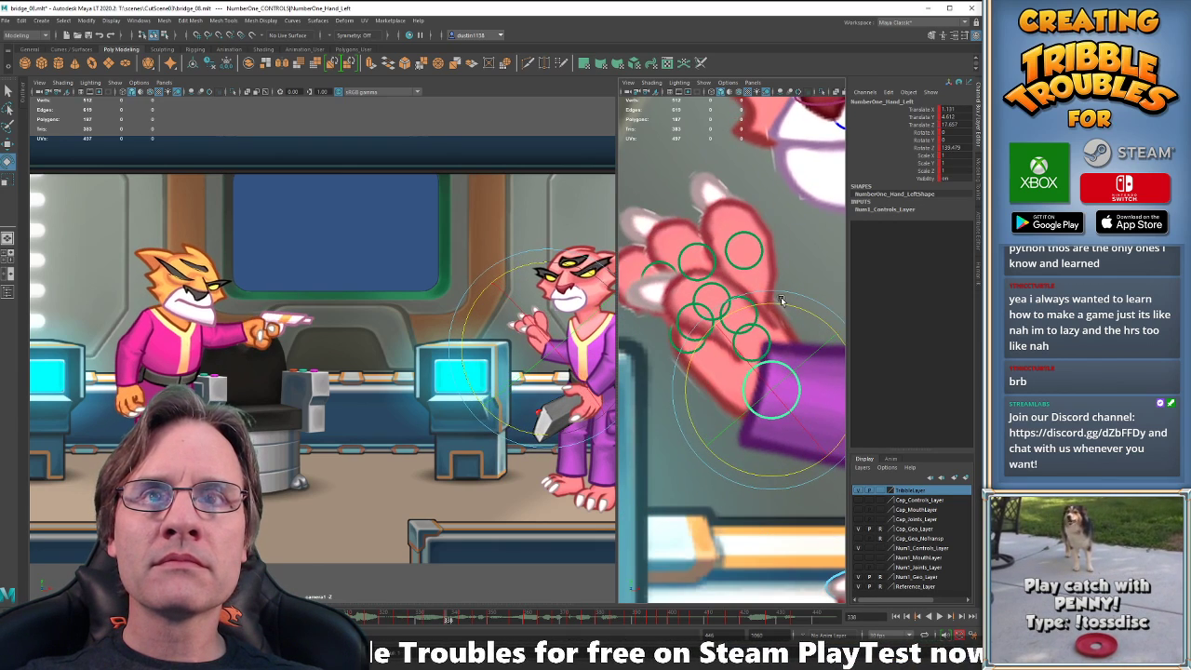
{"action": "left_click_drag", "start_coordinate": [783, 303], "coordinate": [791, 306]}
{"action": "key", "text": "comma"}
{"action": "key", "text": "comma"}
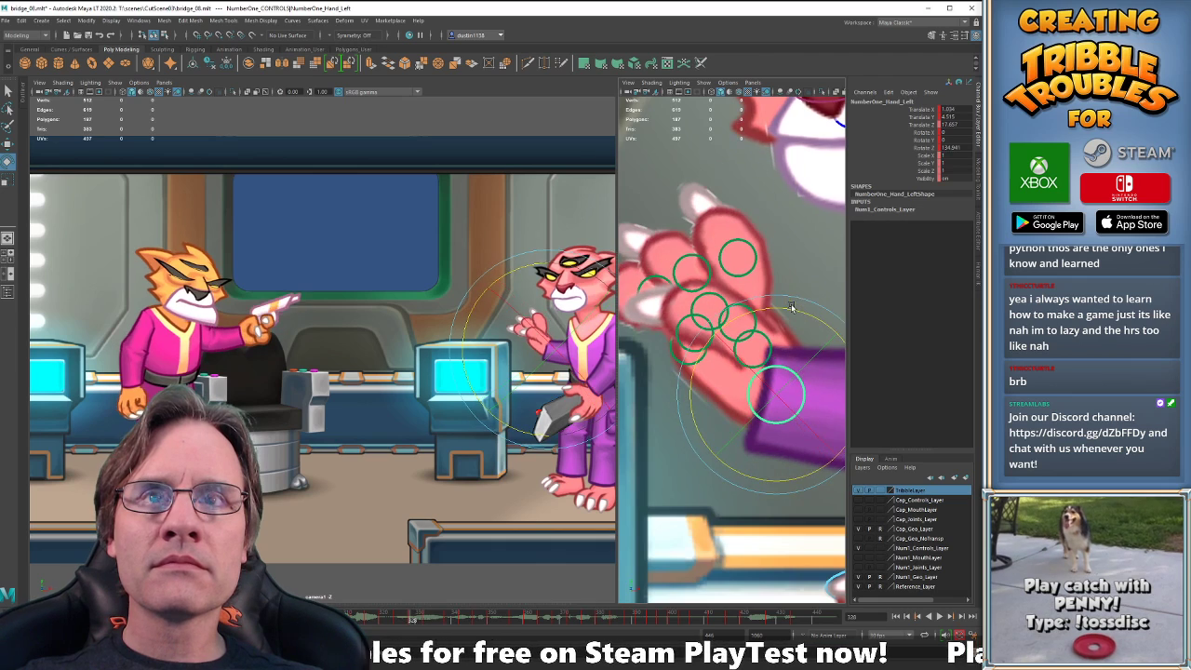
{"action": "key", "text": "period"}
{"action": "key", "text": "period"}
{"action": "key", "text": "period"}
{"action": "key", "text": "comma"}
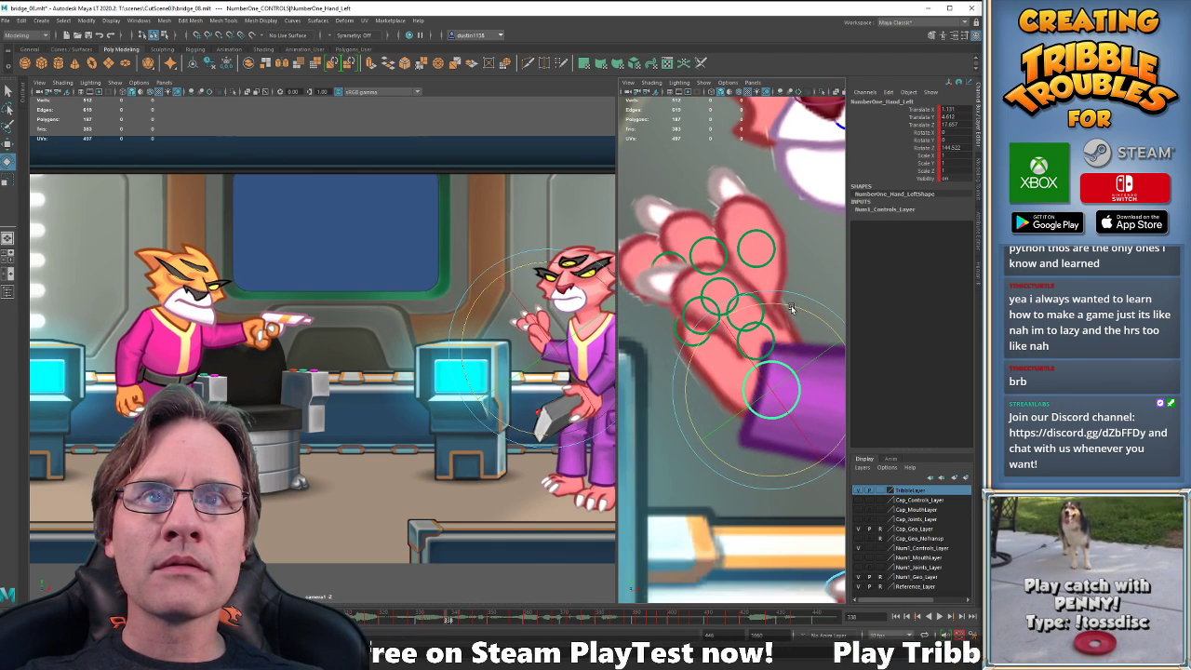
Rotate the left hand to about 145.2 in Z at the keyframe just before frame 350, checking the adjacent keyframes.
{"action": "key", "text": "period"}
{"action": "key", "text": "comma"}
{"action": "key", "text": "period"}
{"action": "key", "text": "period"}
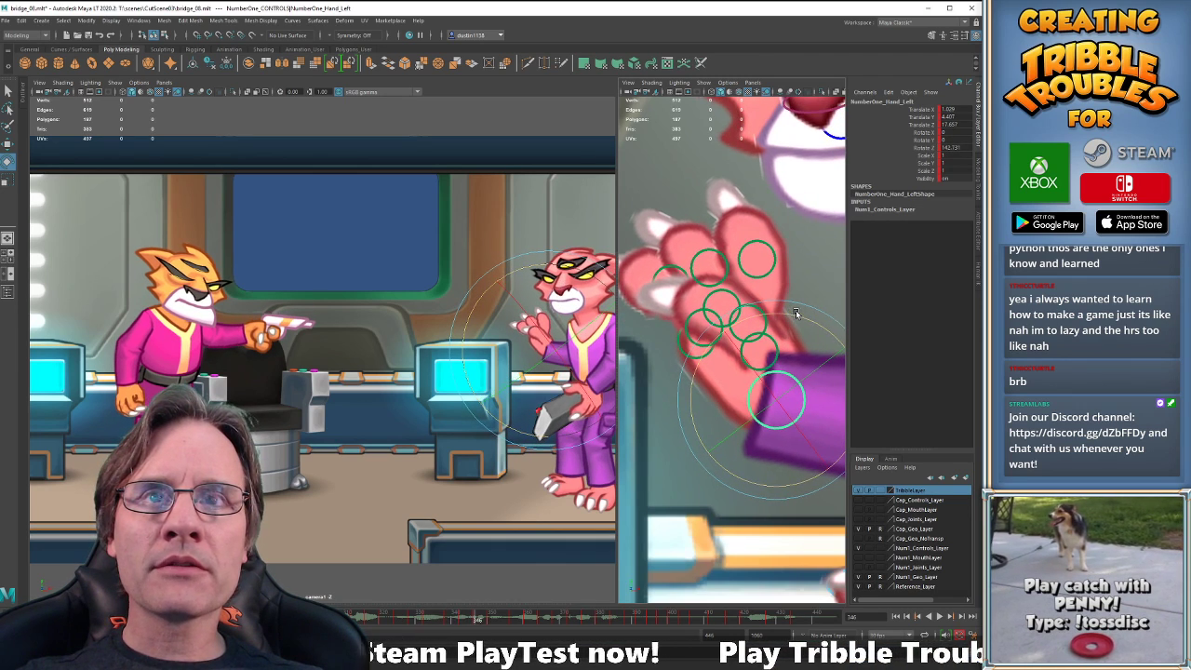
{"action": "key", "text": "period"}
{"action": "key", "text": "comma"}
{"action": "key", "text": "comma"}
{"action": "key", "text": "comma"}
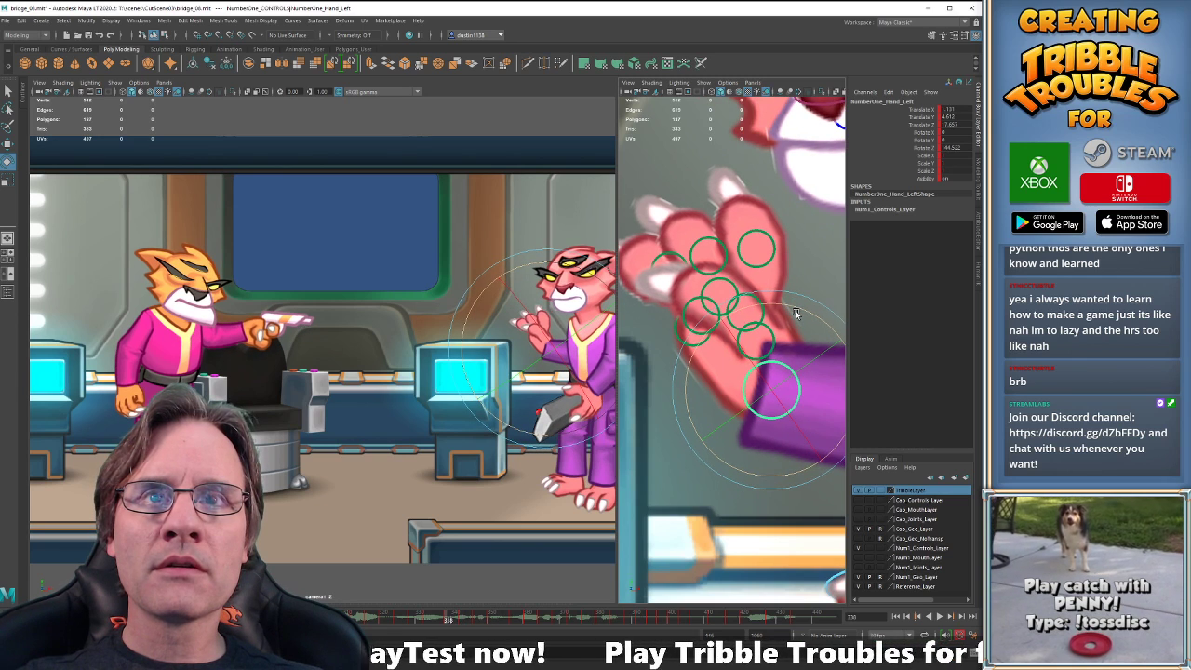
{"action": "key", "text": "period"}
{"action": "key", "text": "period"}
{"action": "key", "text": "comma"}
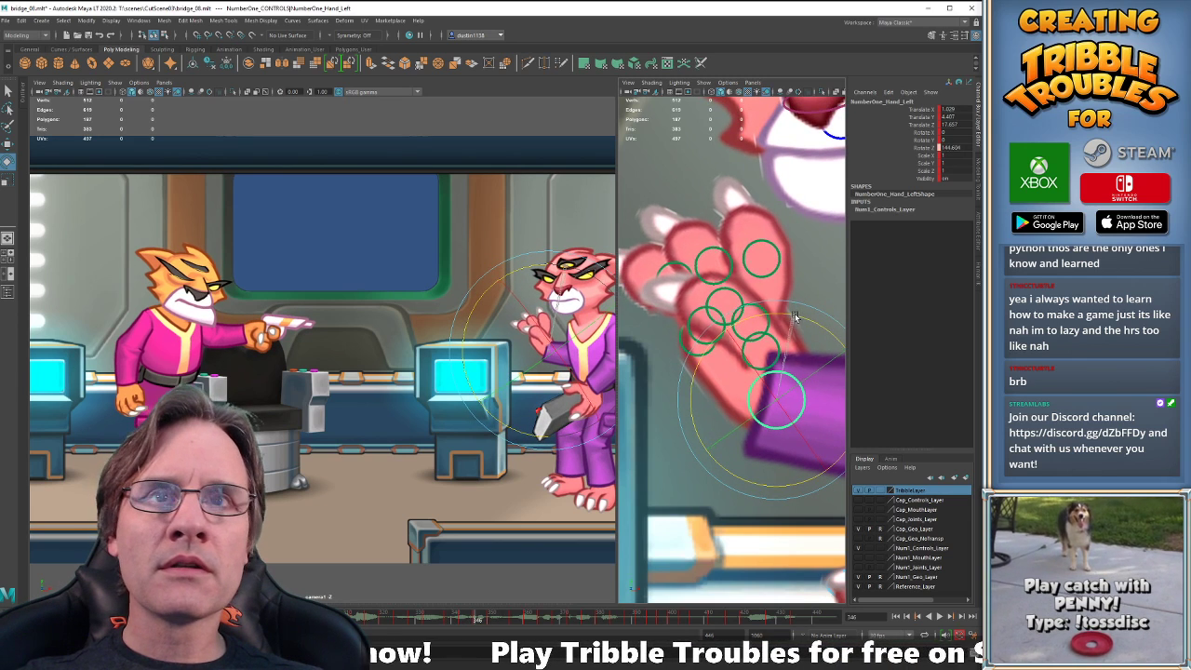
{"action": "key", "text": "period"}
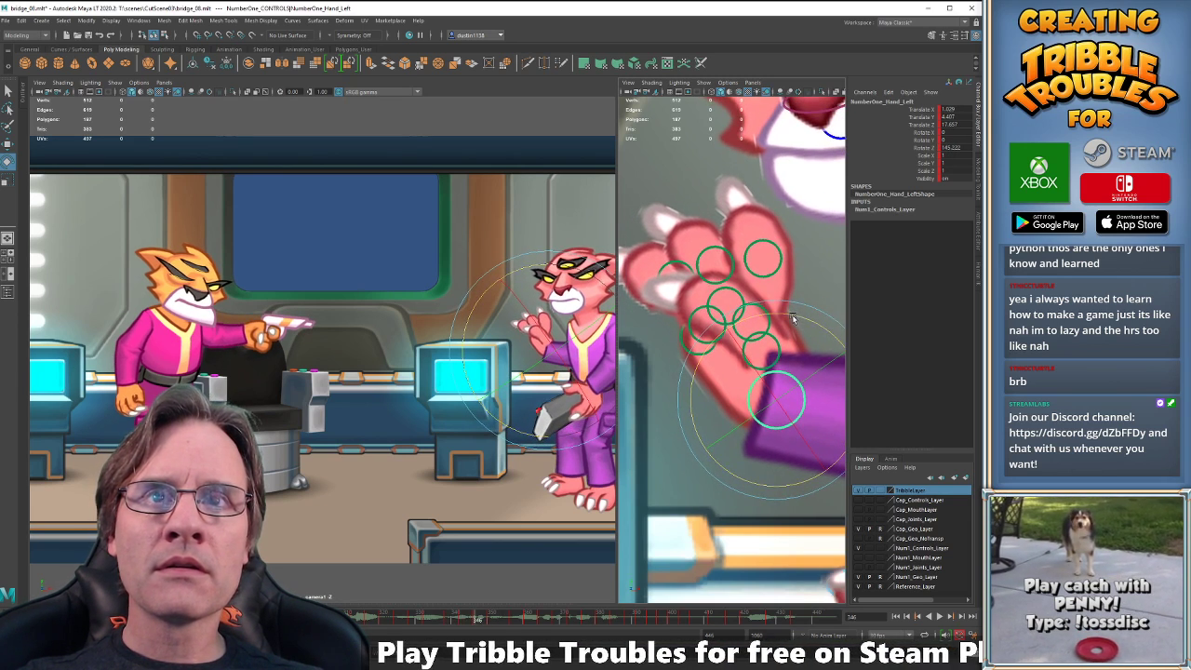
{"action": "left_click_drag", "start_coordinate": [797, 318], "coordinate": [791, 319]}
{"action": "key", "text": "comma"}
{"action": "key", "text": "comma"}
Nudge the left hand's Z rotation at frame 354 and step through the surrounding keyframes to check the motion.
{"action": "key", "text": "period"}
{"action": "key", "text": "period"}
{"action": "key", "text": "period"}
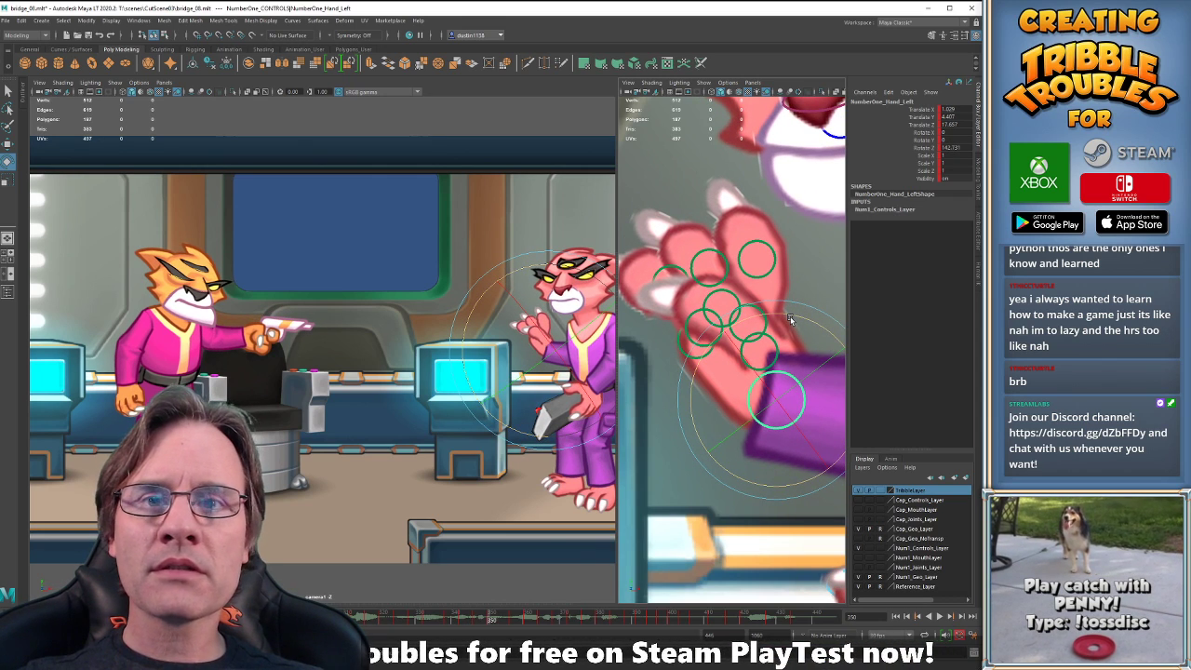
{"action": "key", "text": "period"}
{"action": "key", "text": "comma"}
{"action": "key", "text": "comma"}
{"action": "key", "text": "period"}
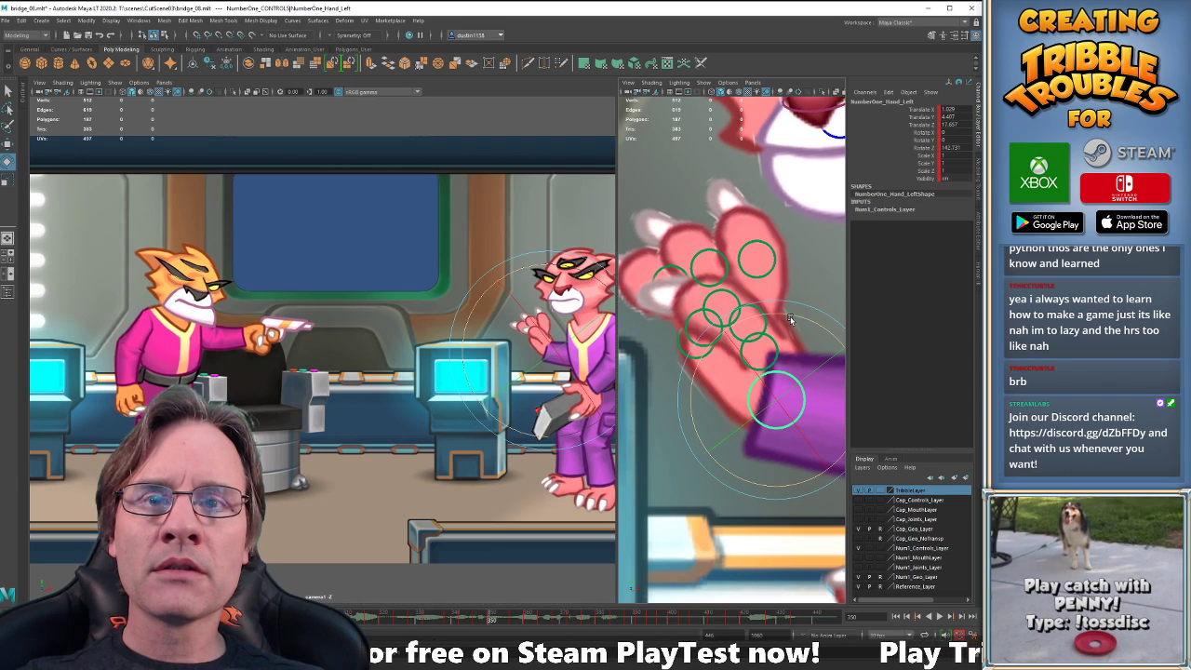
{"action": "key", "text": "period"}
{"action": "key", "text": "period"}
{"action": "key", "text": "comma"}
{"action": "key", "text": "comma"}
{"action": "key", "text": "period"}
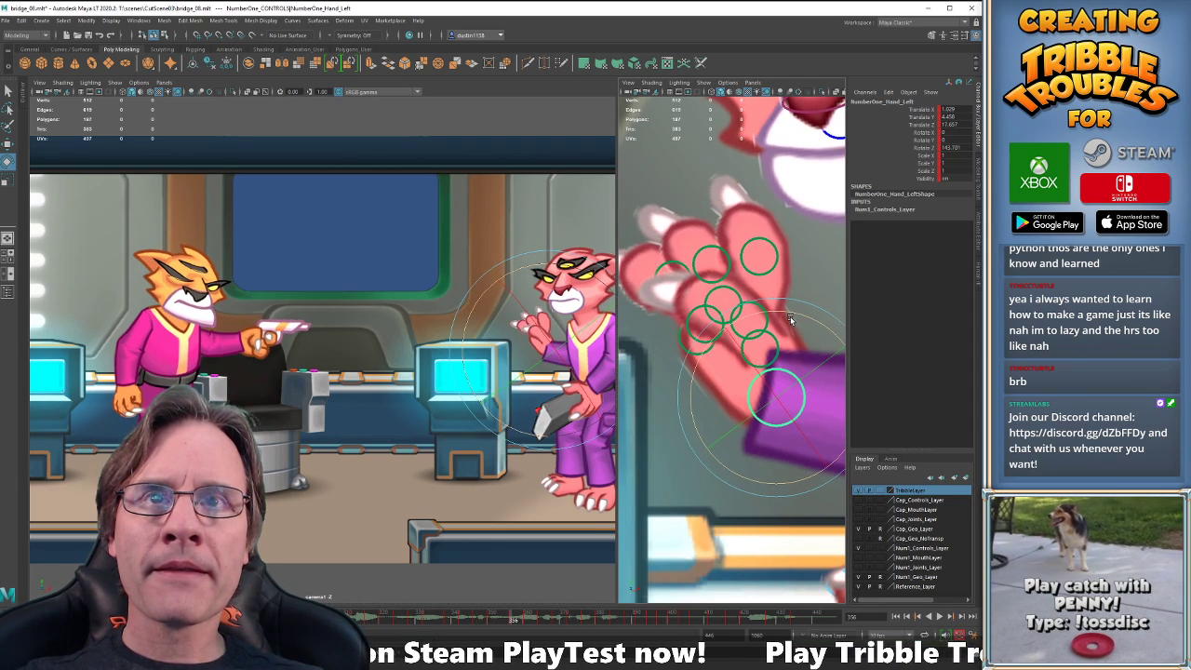
{"action": "left_click_drag", "start_coordinate": [791, 319], "coordinate": [786, 315]}
{"action": "key", "text": "comma"}
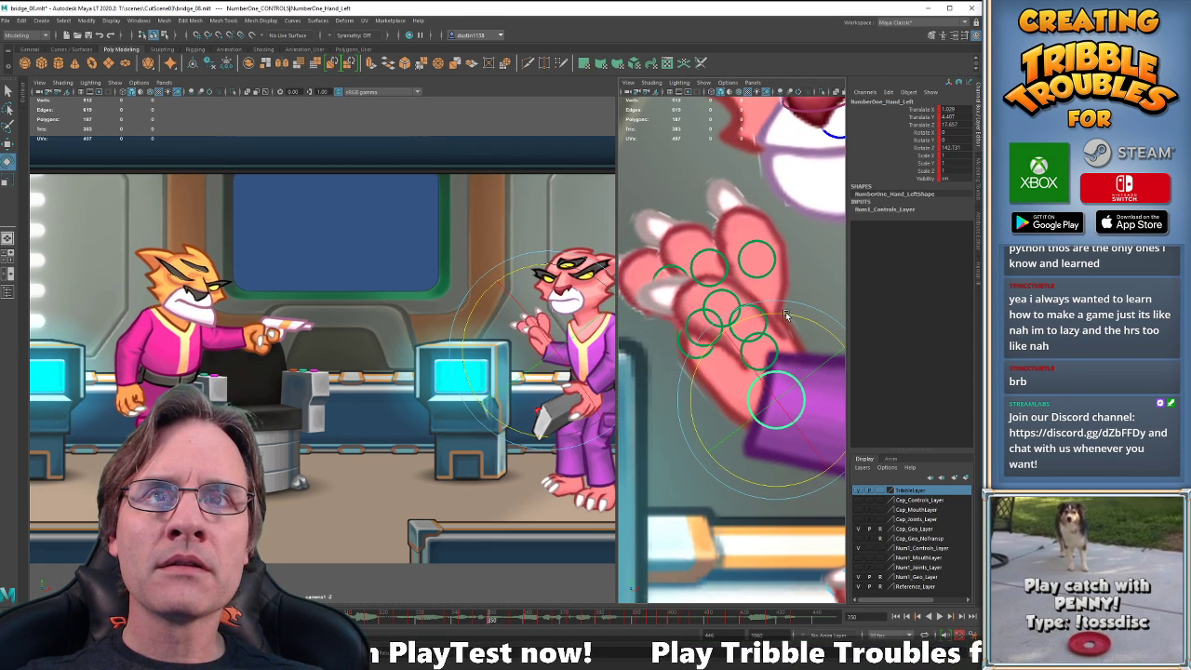
{"action": "key", "text": "comma"}
{"action": "key", "text": "period"}
{"action": "key", "text": "period"}
{"action": "key", "text": "period"}
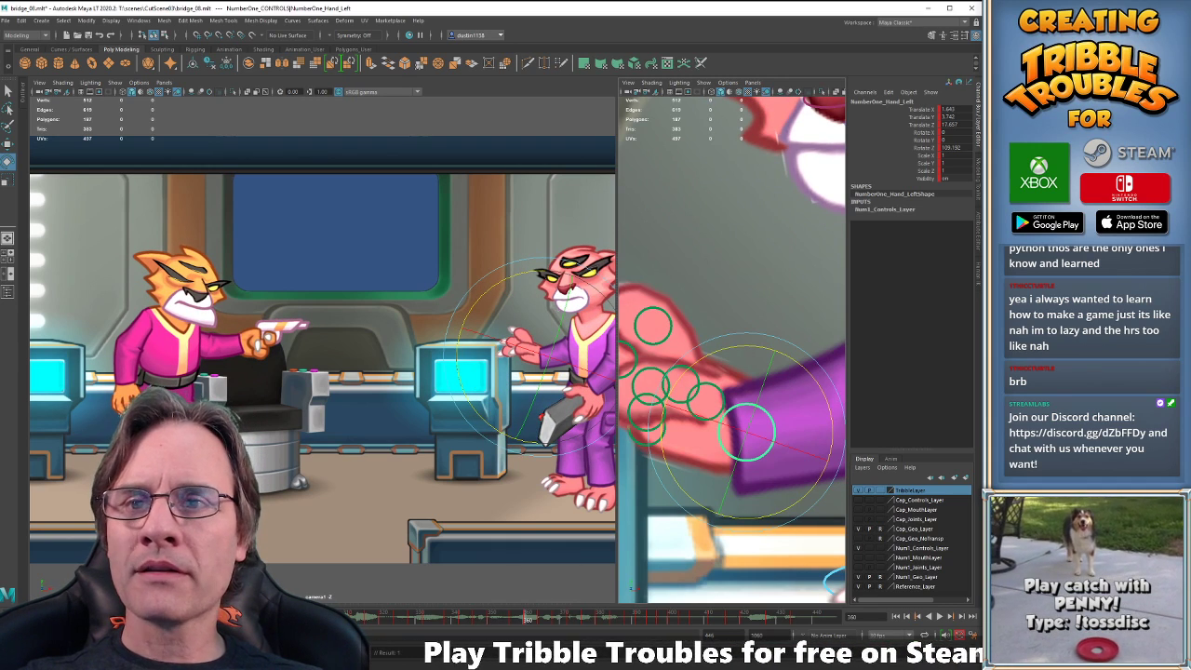
Play back the cutscene twice to review the left hand's motion, then return to the keyframes around frame 336.
{"action": "key", "text": "alt+v"}
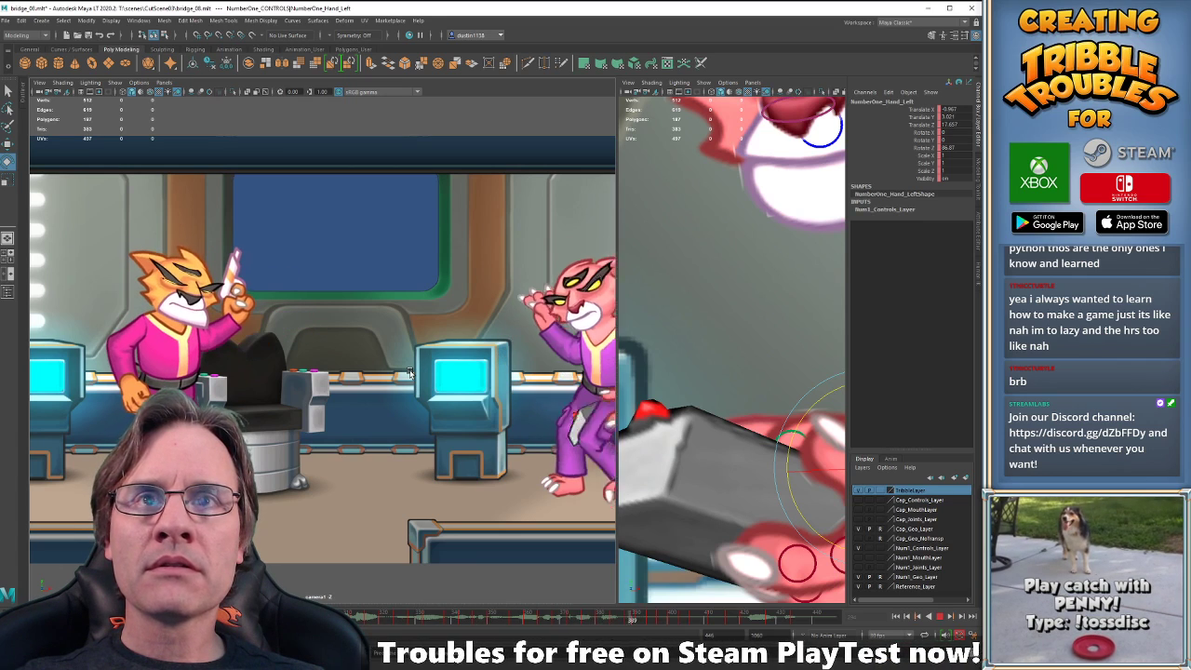
{"action": "key", "text": "alt+v"}
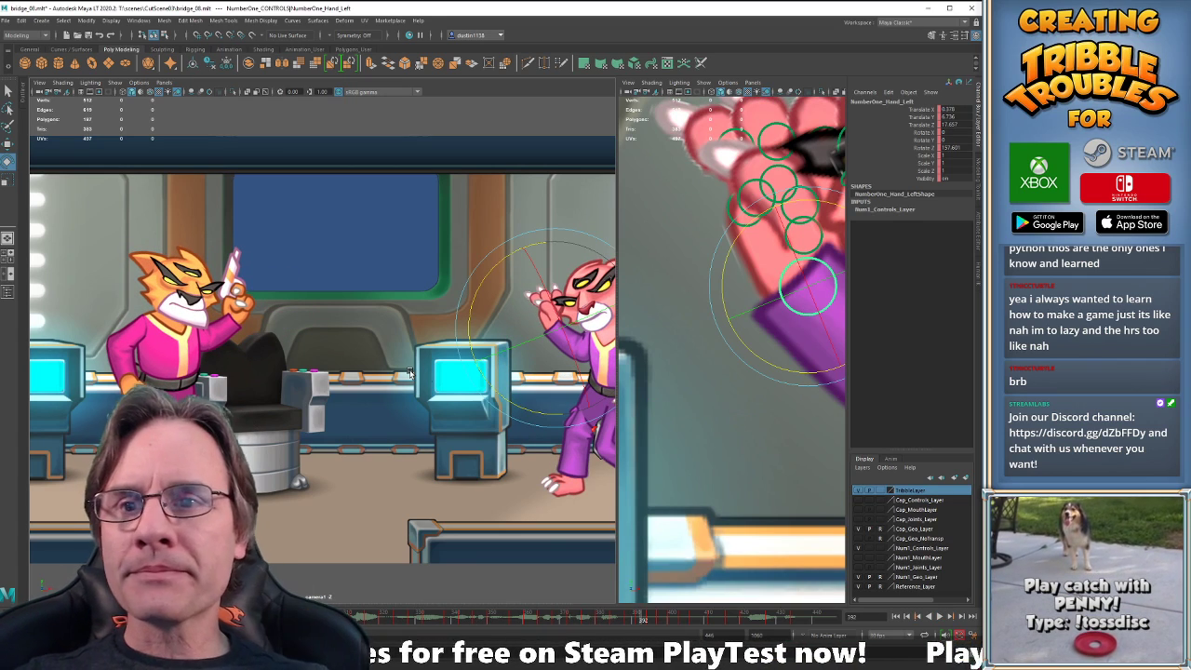
{"action": "key", "text": "alt+v"}
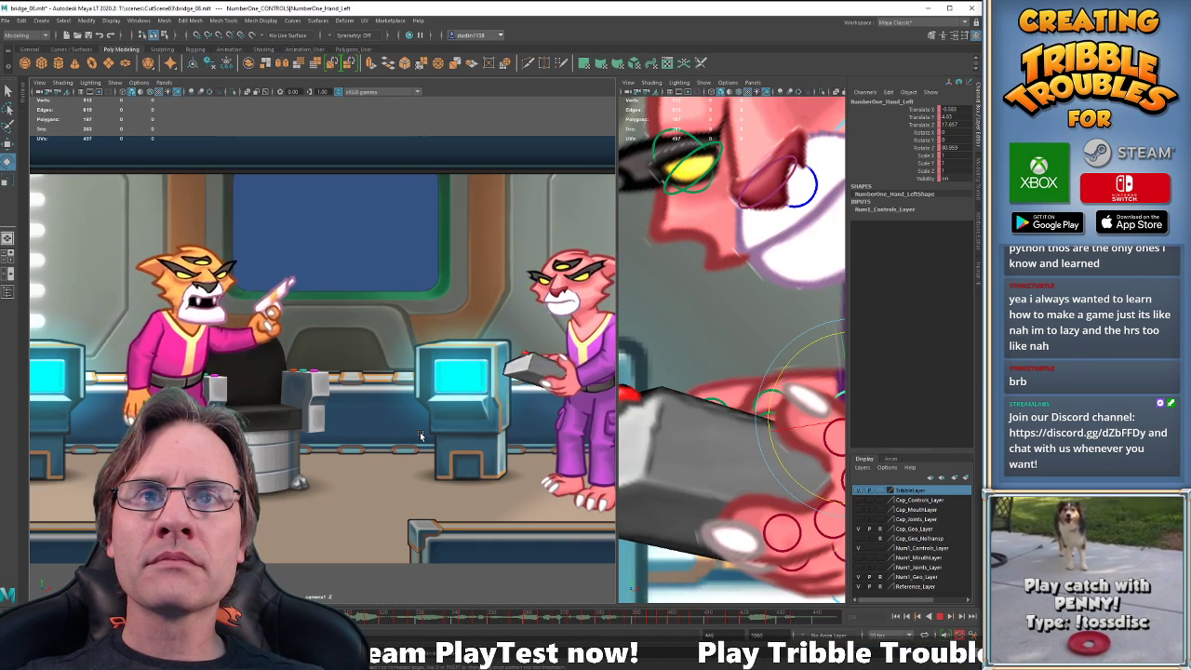
{"action": "key", "text": "alt+v"}
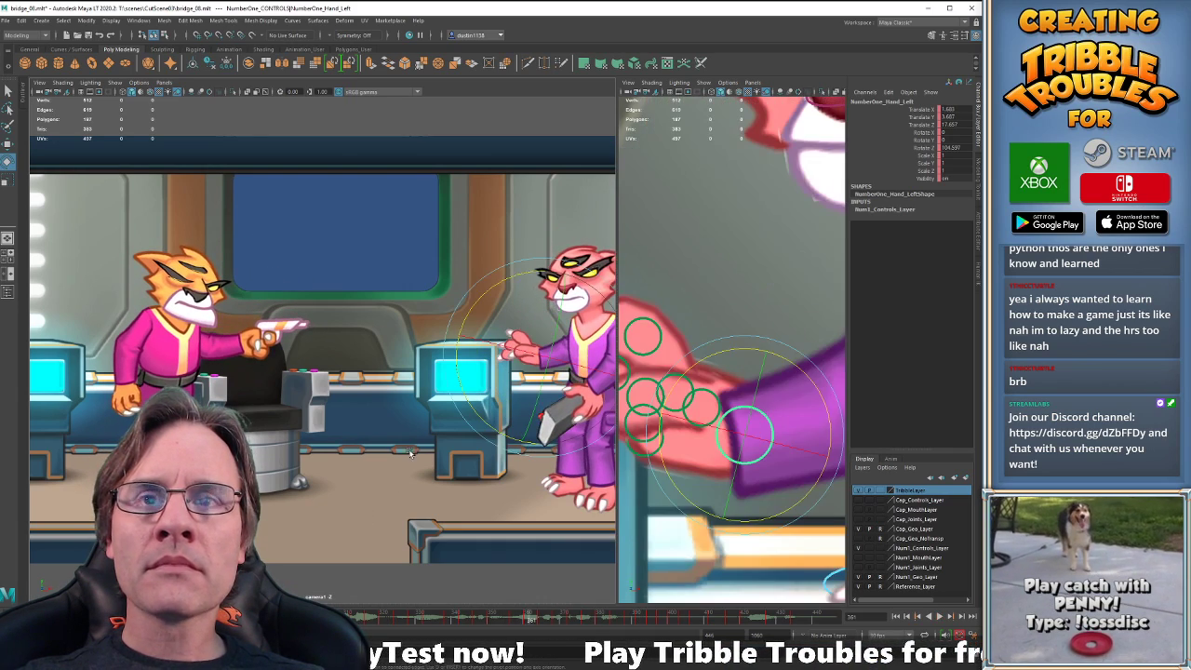
{"action": "left_click_drag", "start_coordinate": [434, 618], "coordinate": [438, 620]}
{"action": "key", "text": "comma"}
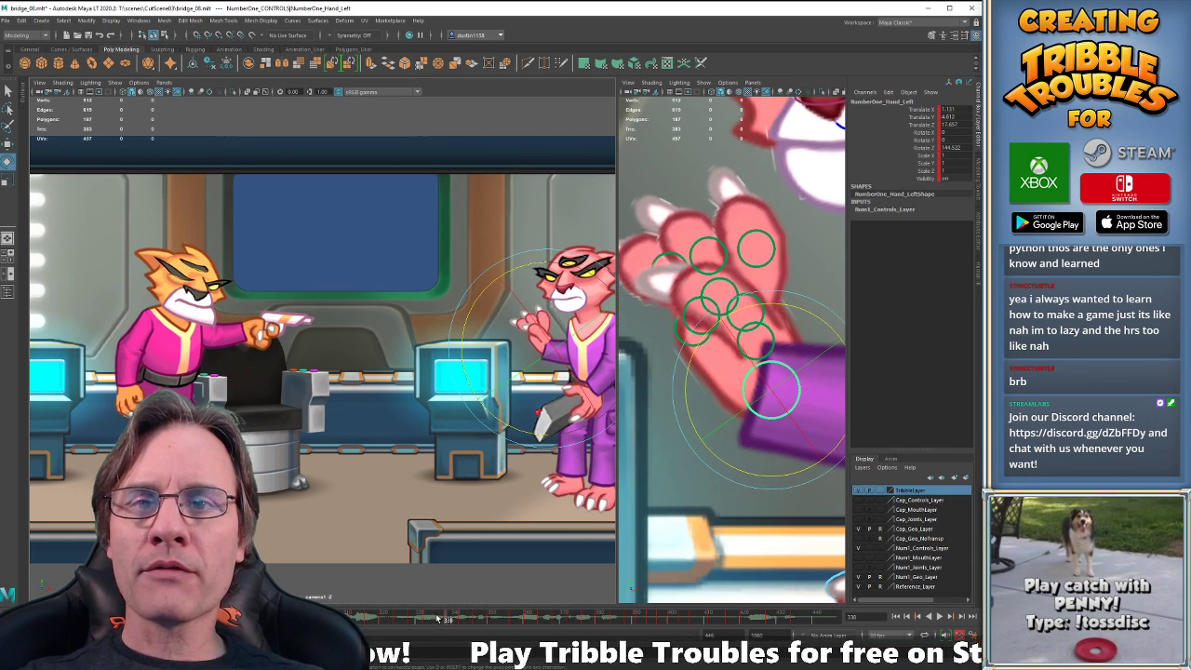
Select the left hand's finger controls and step through the keyframes between frames 324 and 336 to compare the finger poses.
{"action": "key", "text": "w"}
{"action": "left_click", "coordinate": [755, 300]}
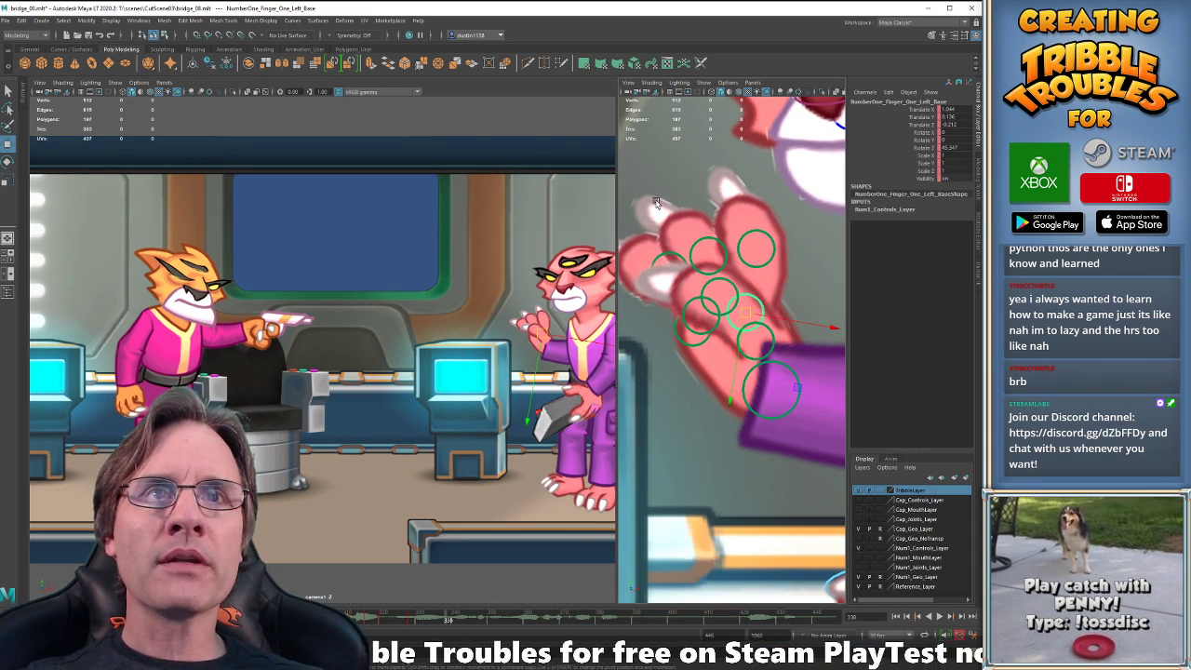
{"action": "left_click_drag", "start_coordinate": [656, 200], "coordinate": [786, 365]}
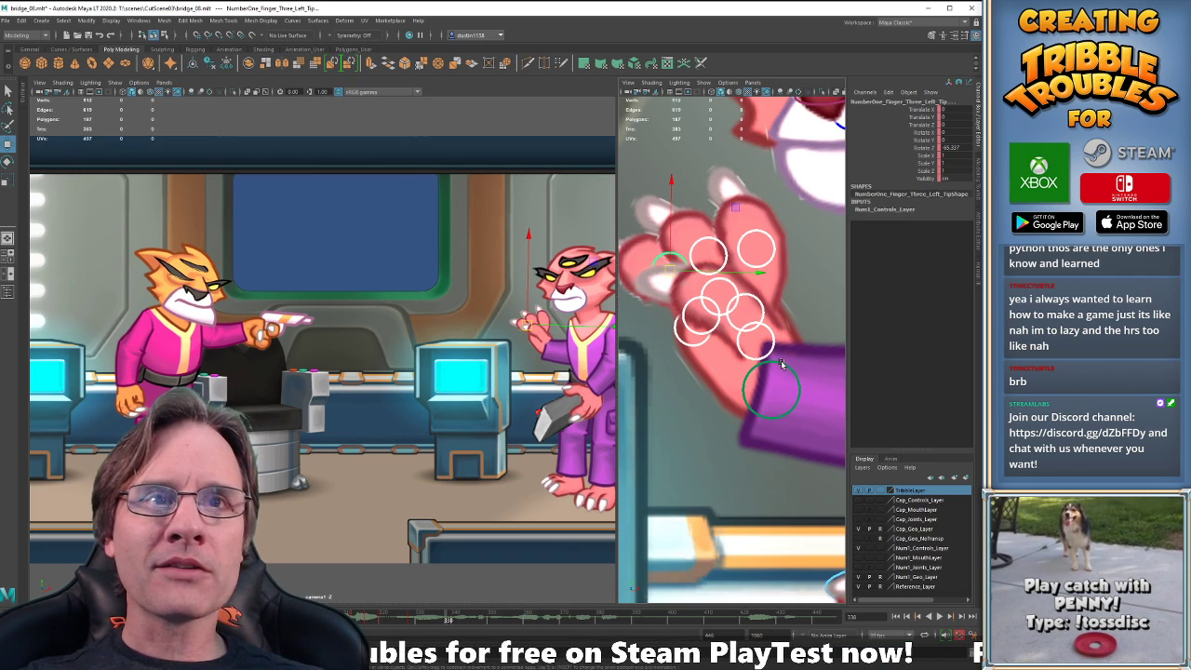
{"action": "key", "text": "comma"}
{"action": "key", "text": "comma"}
{"action": "key", "text": "comma"}
{"action": "key", "text": "period"}
{"action": "key", "text": "period"}
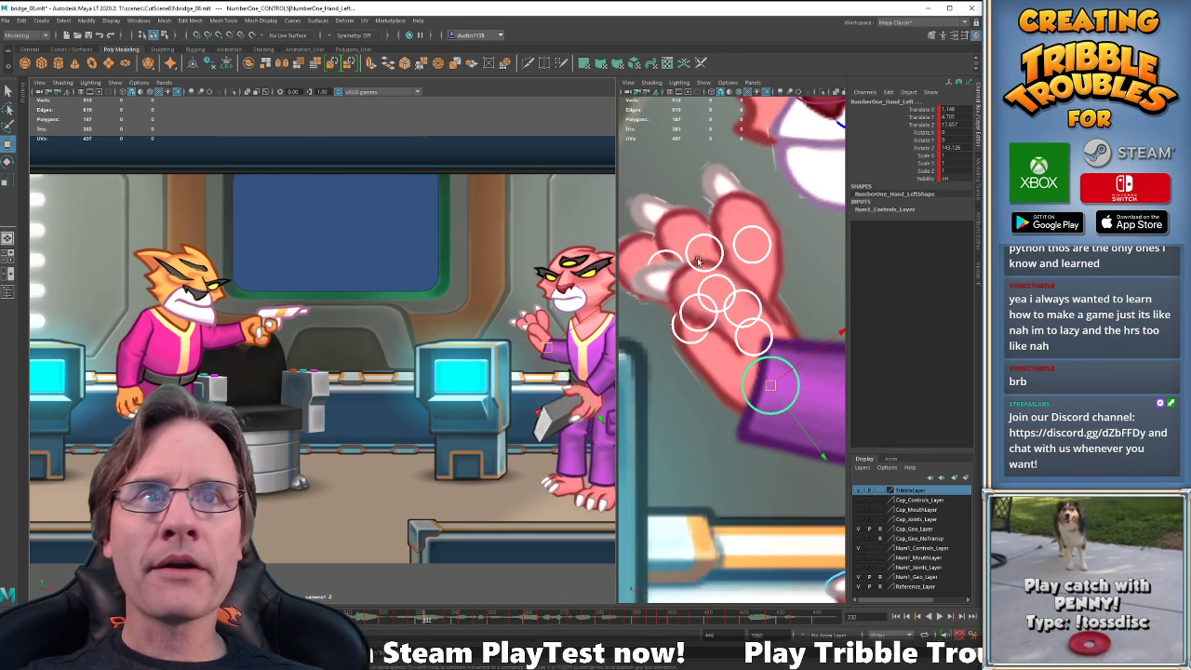
{"action": "key", "text": "comma"}
{"action": "key", "text": "comma"}
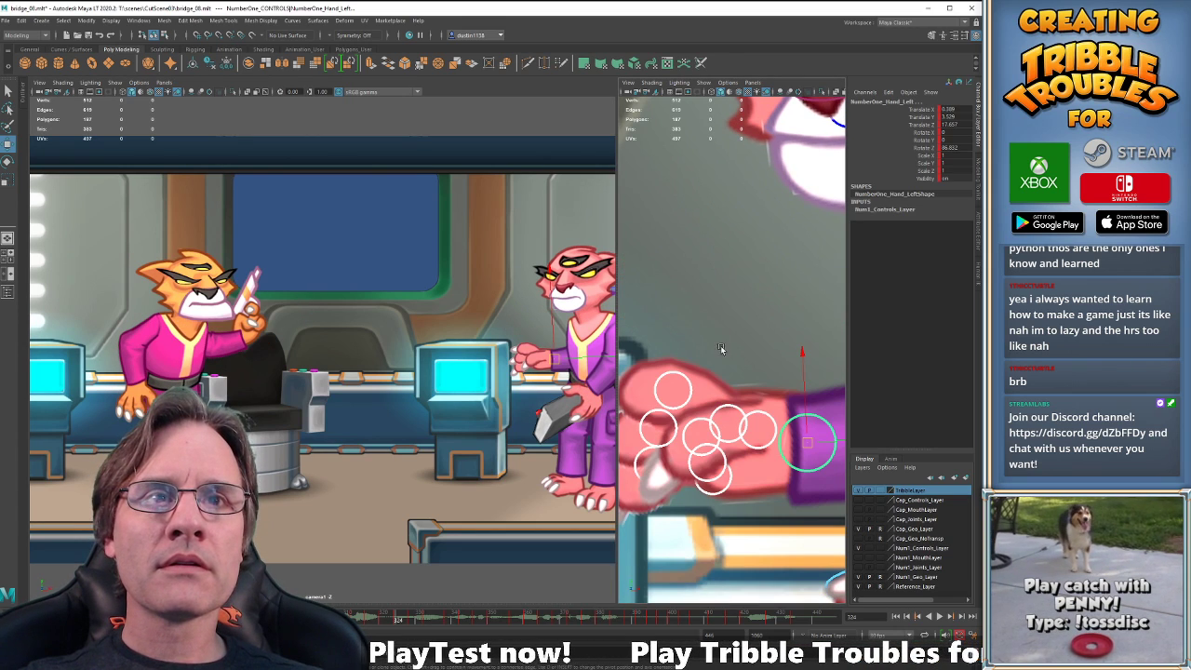
Rotate the left hand's finger one base to about 5.4 and finger two base to about 10 in Z at frame 324.
{"action": "left_click", "coordinate": [733, 412]}
{"action": "key", "text": "e"}
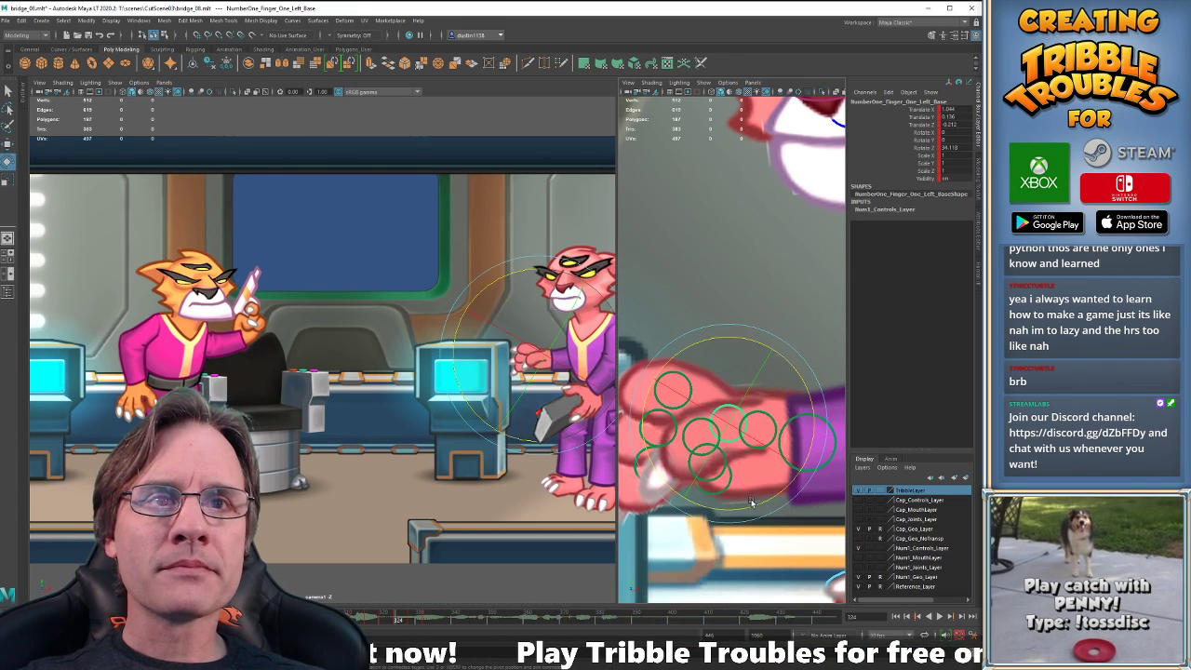
{"action": "left_click_drag", "start_coordinate": [819, 449], "coordinate": [794, 490]}
{"action": "key", "text": "w"}
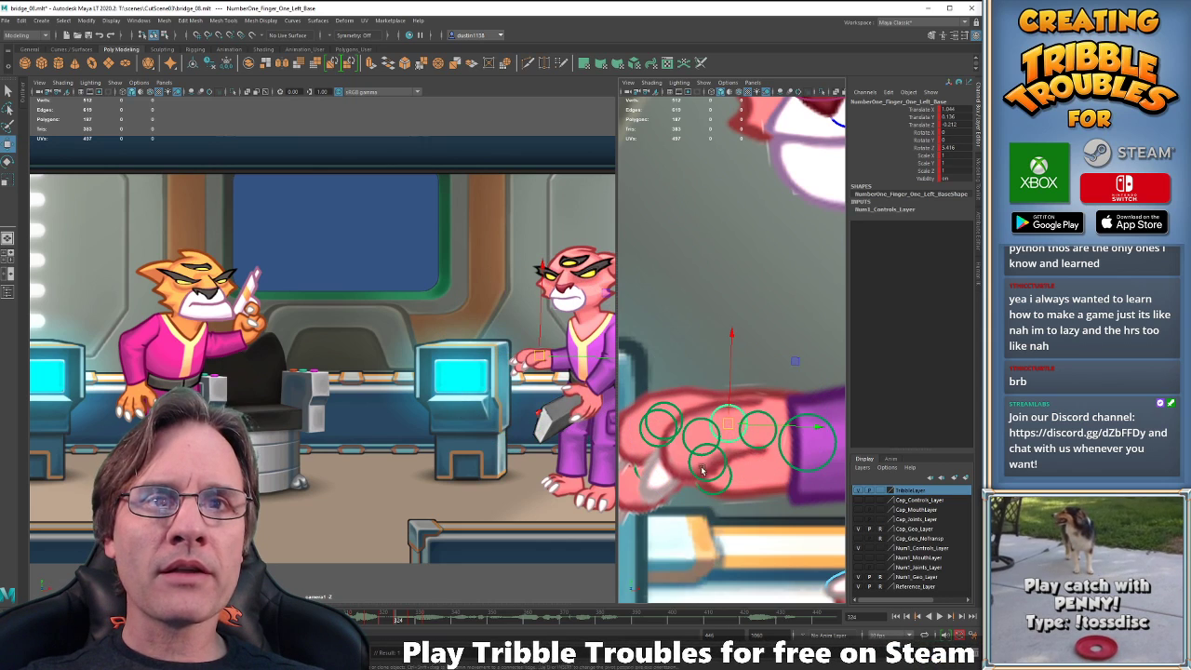
{"action": "left_click", "coordinate": [692, 470]}
{"action": "key", "text": "e"}
{"action": "left_click_drag", "start_coordinate": [727, 545], "coordinate": [721, 506]}
{"action": "key", "text": "w"}
Select the left finger three base and compare its pose across the keyframes from frame 320 to 332.
{"action": "left_click", "coordinate": [715, 483]}
{"action": "key", "text": "e"}
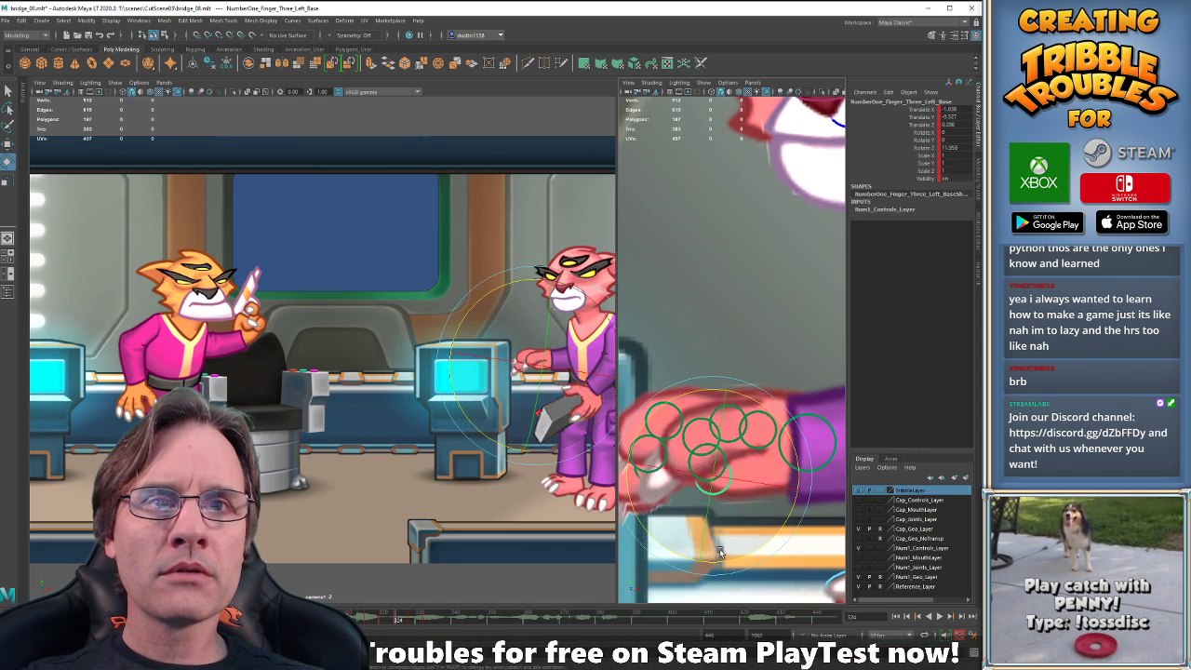
{"action": "key", "text": "comma"}
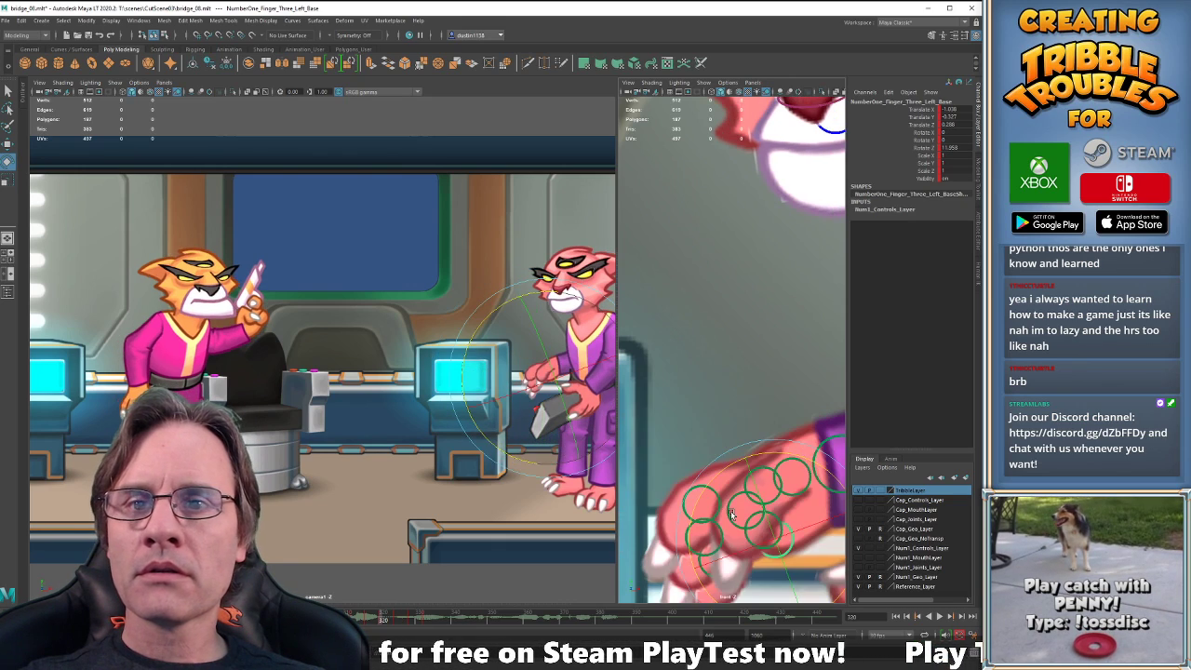
{"action": "key", "text": "period"}
{"action": "key", "text": "period"}
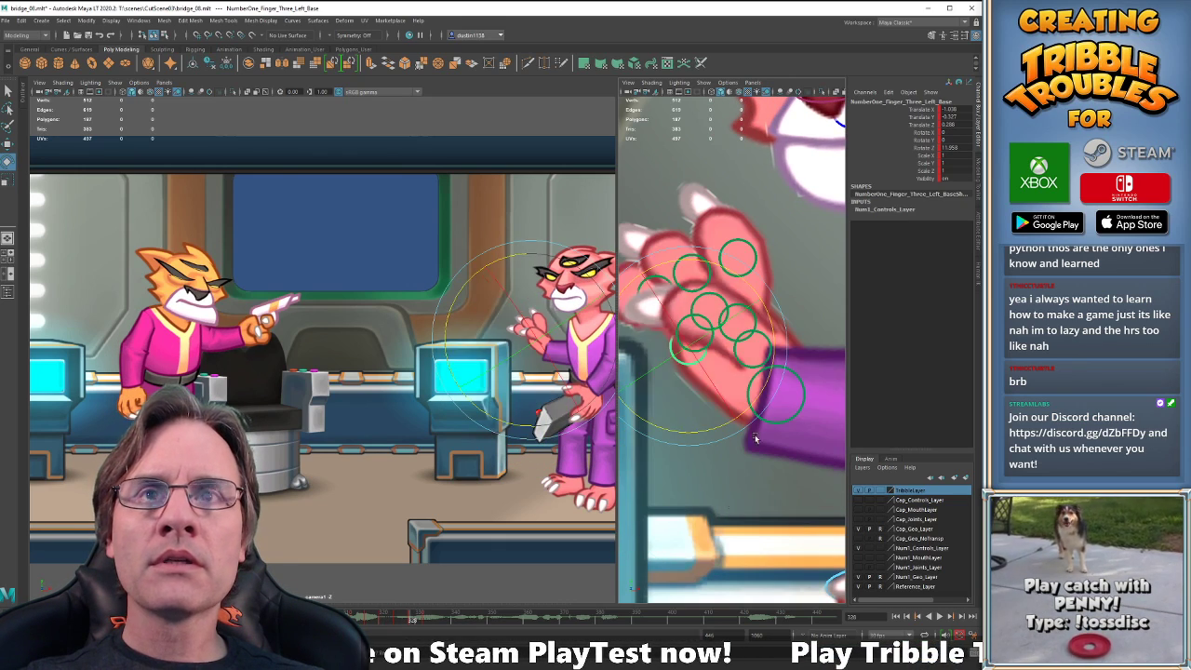
{"action": "key", "text": "comma"}
{"action": "key", "text": "period"}
{"action": "key", "text": "period"}
{"action": "key", "text": "comma"}
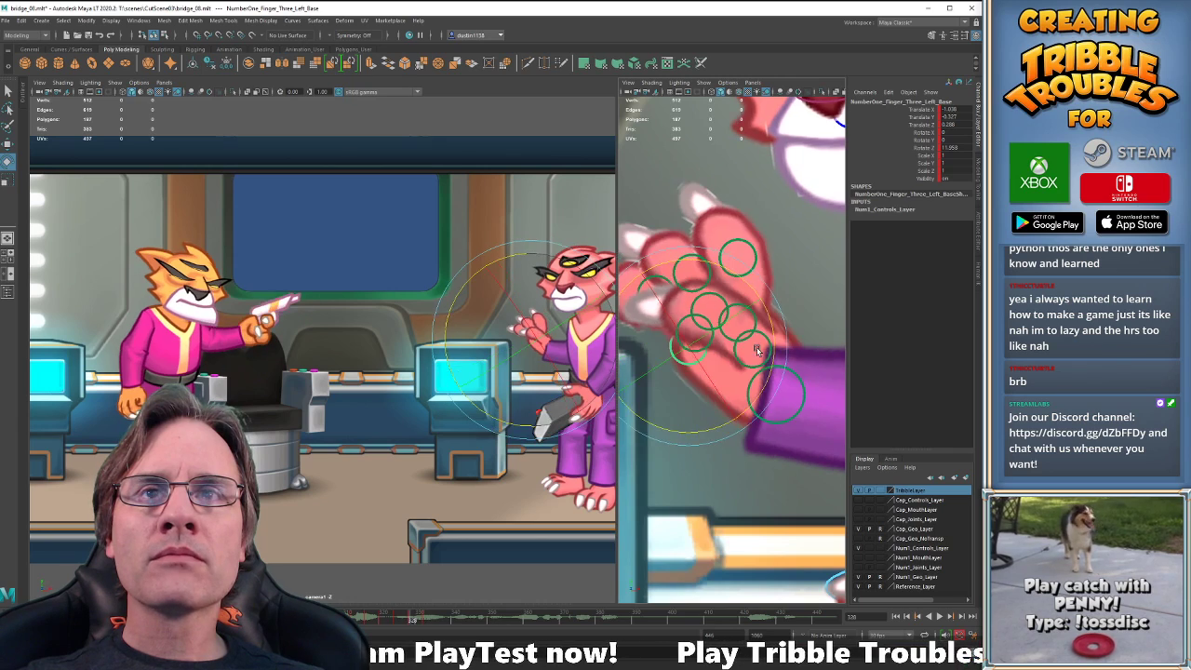
Rotate the left finger one base to about 25.9 in Z at frame 328 and bend the finger two base to match.
{"action": "left_click", "coordinate": [799, 285]}
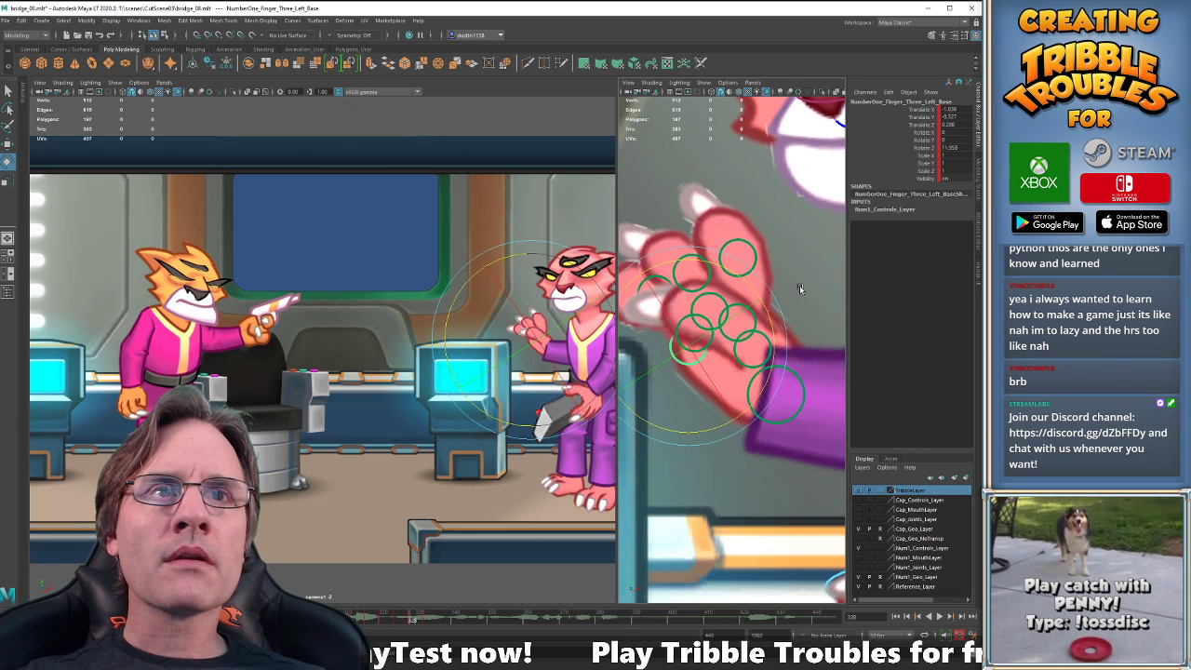
{"action": "left_click", "coordinate": [725, 337]}
{"action": "left_click_drag", "start_coordinate": [710, 407], "coordinate": [737, 410]}
{"action": "key", "text": "w"}
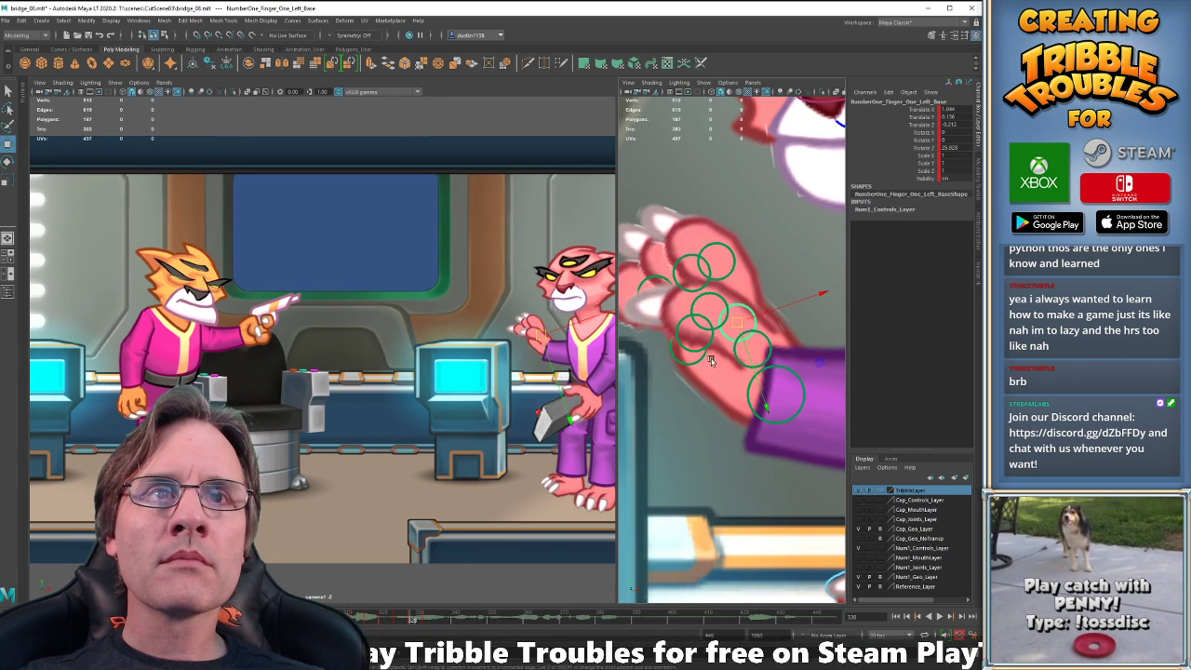
{"action": "left_click", "coordinate": [711, 341]}
{"action": "key", "text": "e"}
{"action": "left_click_drag", "start_coordinate": [716, 417], "coordinate": [740, 414]}
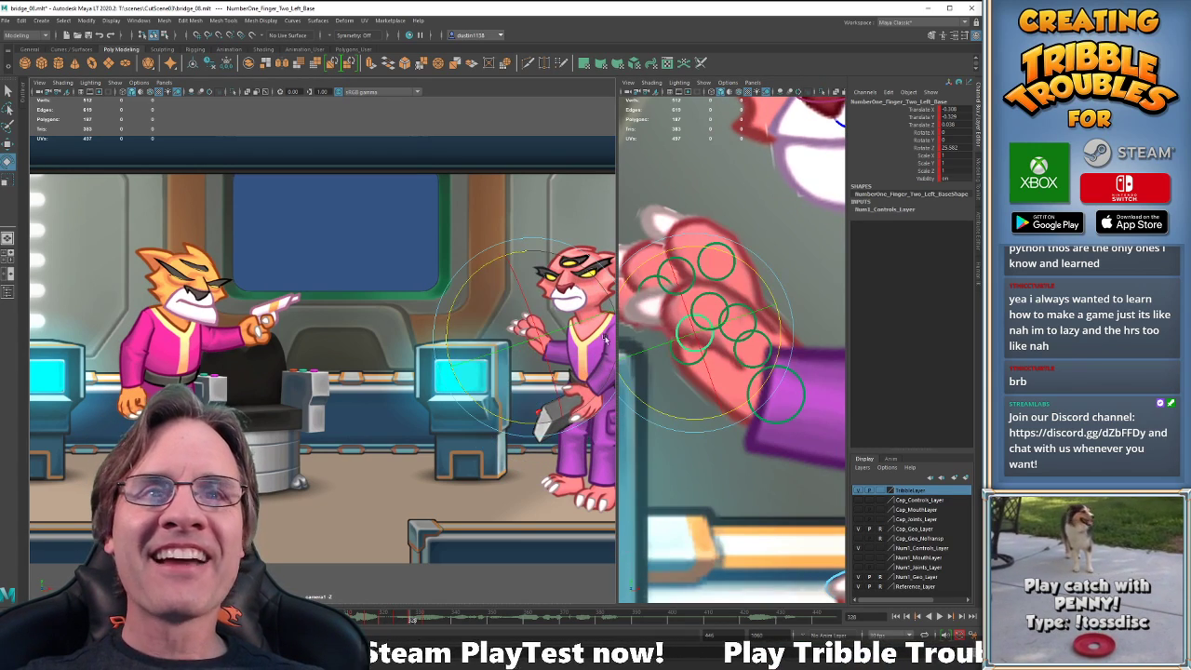
{"action": "key", "text": "w"}
Rotate the left finger three base to about -8.5 in Z at frame 328 and compare it with the neighbouring keyframes.
{"action": "left_click", "coordinate": [692, 361]}
{"action": "key", "text": "e"}
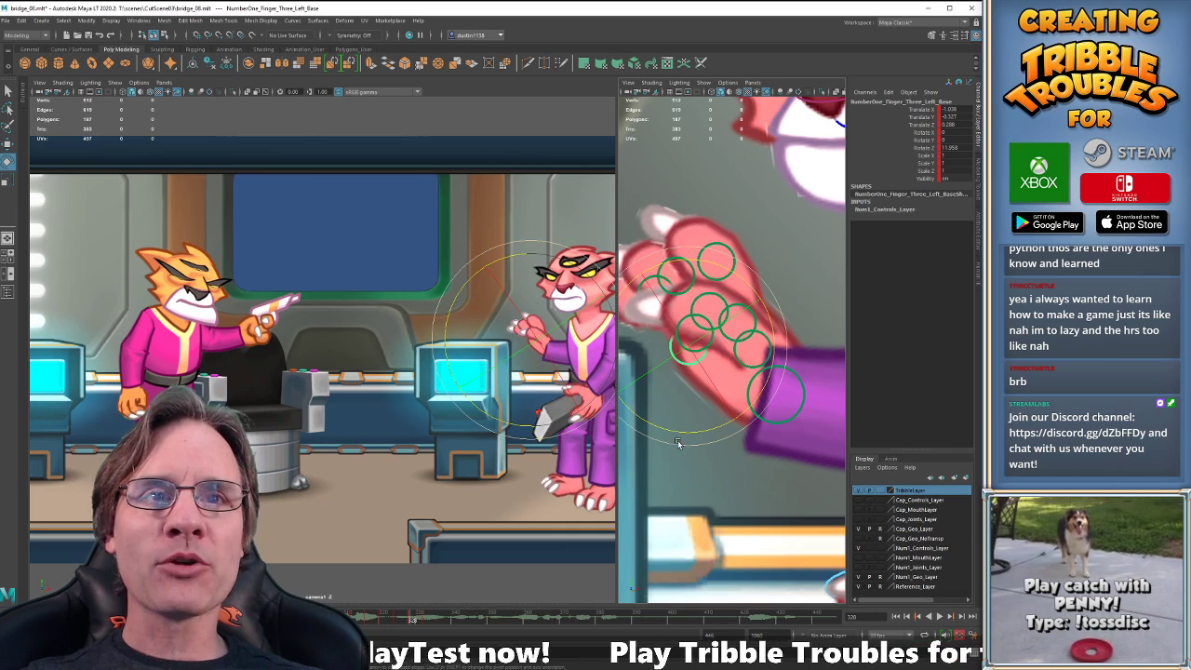
{"action": "left_click_drag", "start_coordinate": [690, 431], "coordinate": [705, 424]}
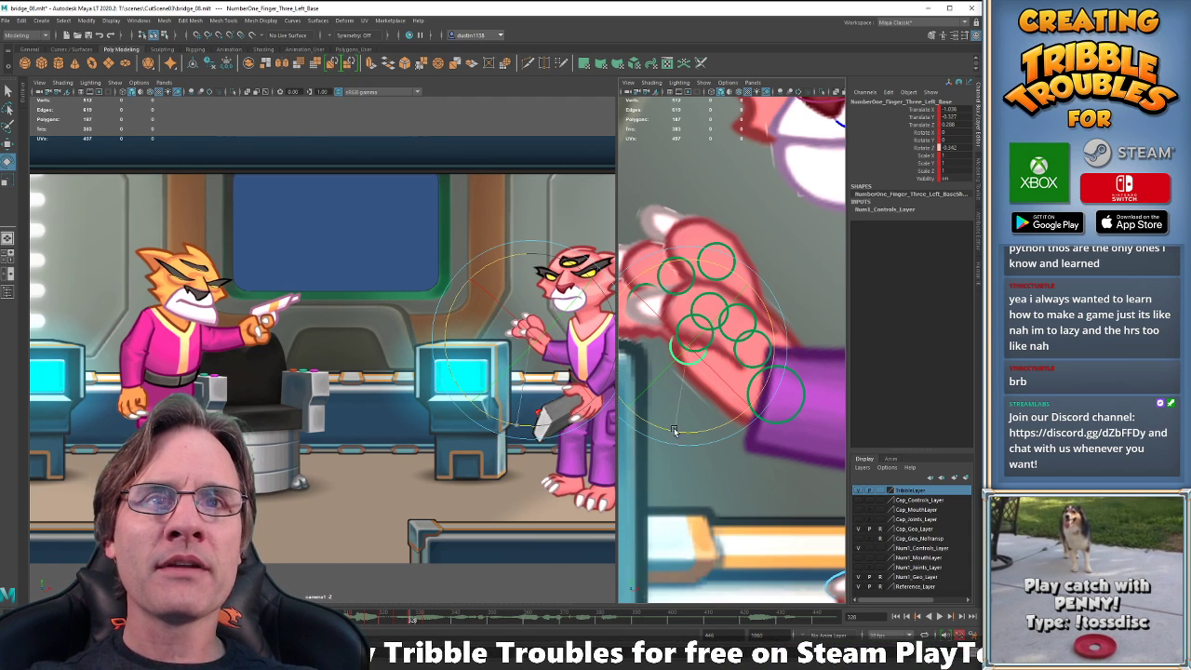
{"action": "left_click_drag", "start_coordinate": [675, 430], "coordinate": [683, 430]}
{"action": "key", "text": "comma"}
{"action": "key", "text": "comma"}
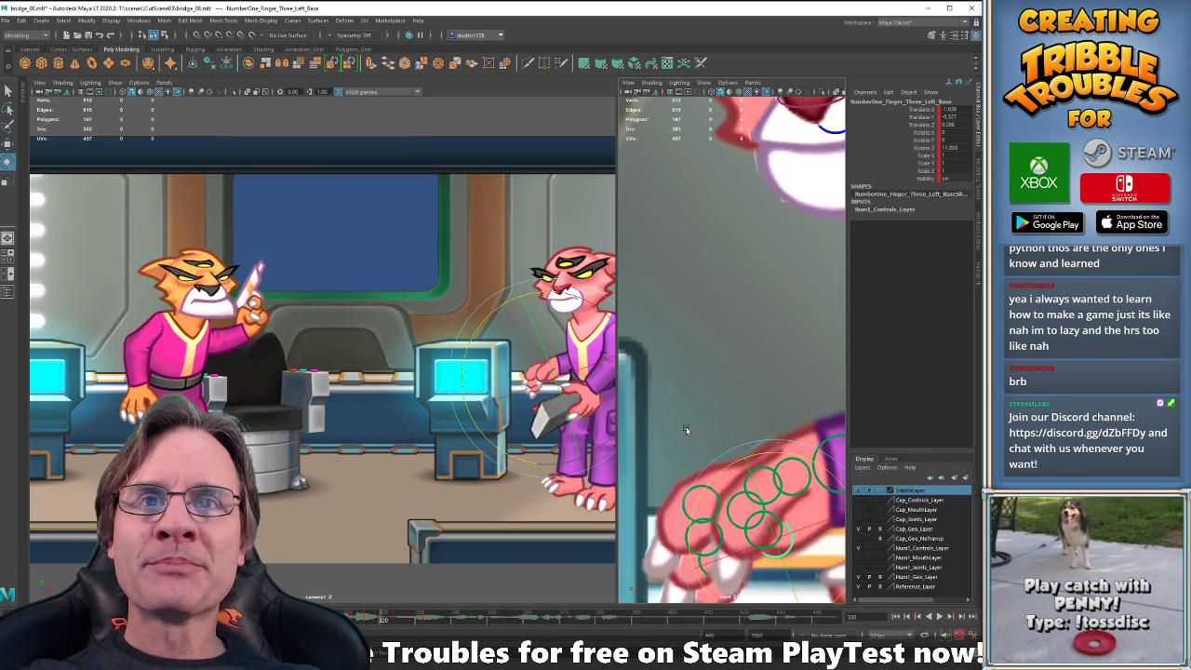
{"action": "key", "text": "period"}
{"action": "key", "text": "period"}
{"action": "key", "text": "period"}
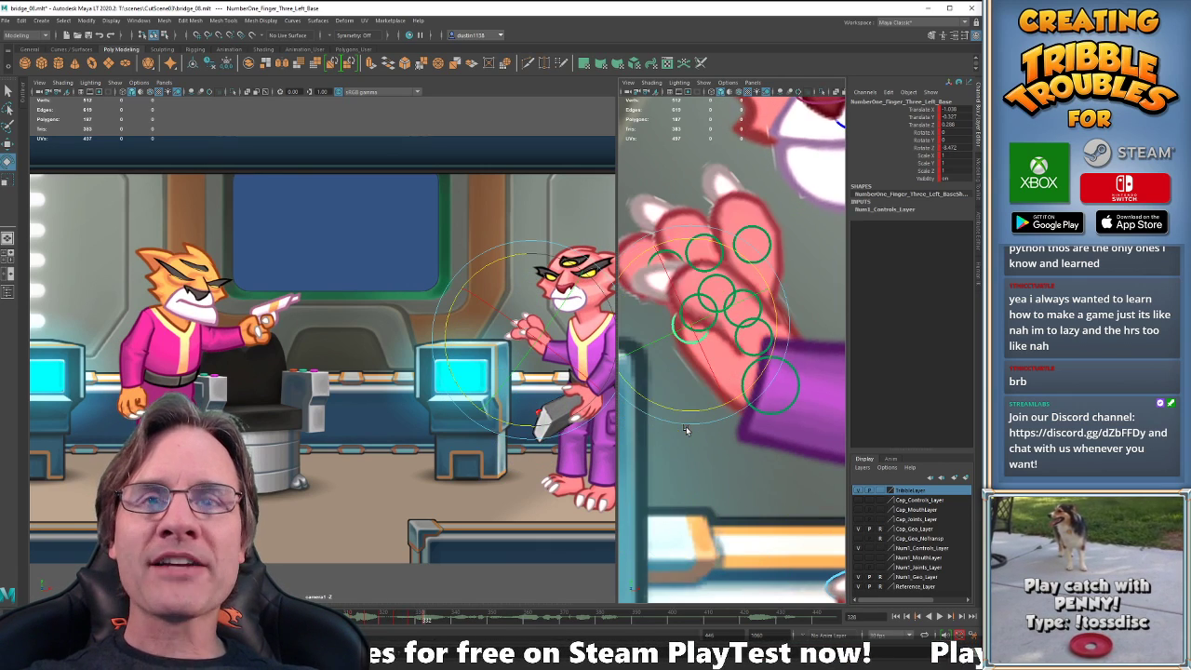
{"action": "key", "text": "comma"}
{"action": "key", "text": "comma"}
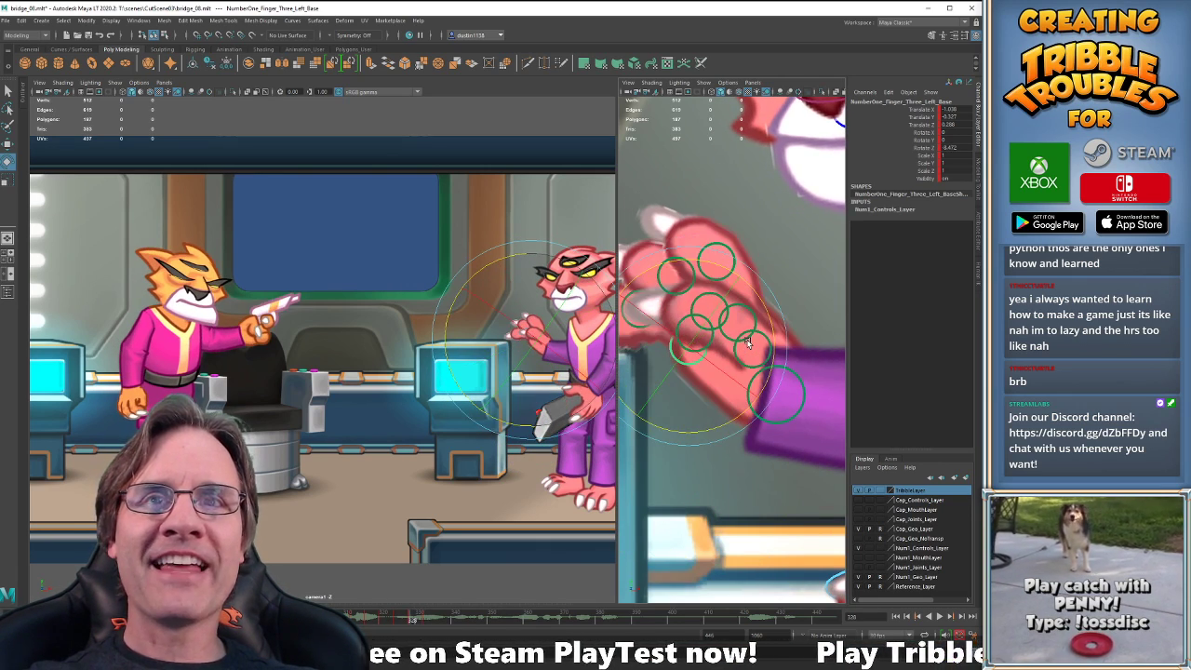
Rotate the left finger two base to about 45.7 in Z at frame 332 after checking its earlier keyframes.
{"action": "key", "text": "period"}
{"action": "key", "text": "period"}
{"action": "key", "text": "w"}
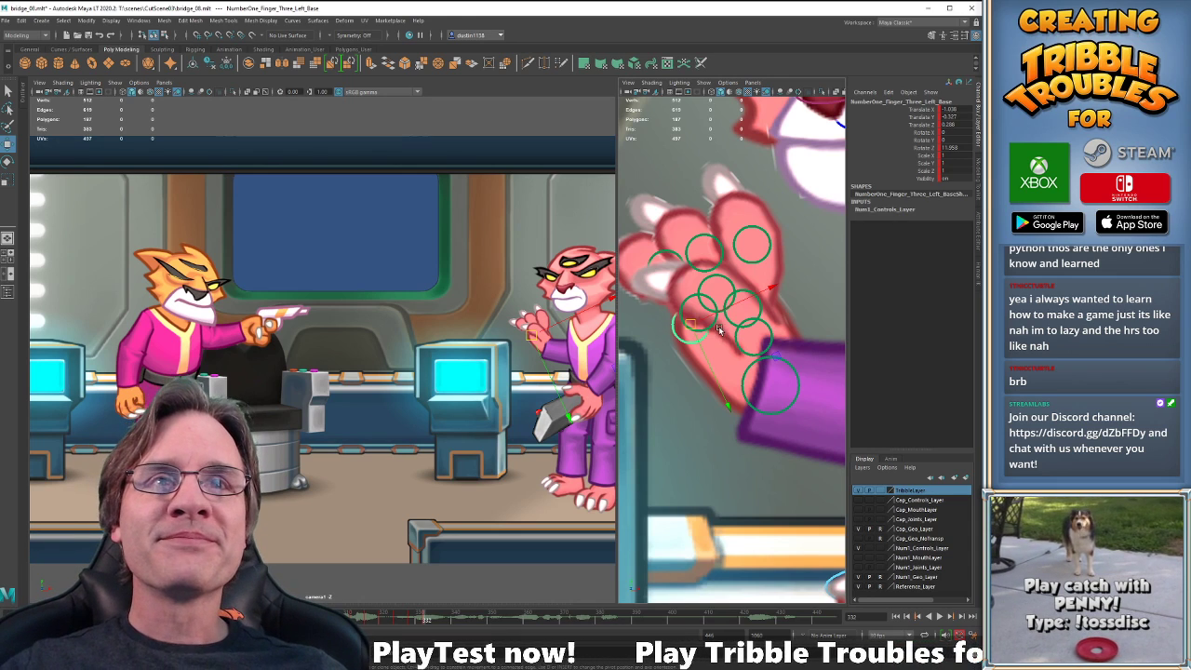
{"action": "left_click", "coordinate": [714, 323]}
{"action": "key", "text": "comma"}
{"action": "key", "text": "comma"}
{"action": "key", "text": "comma"}
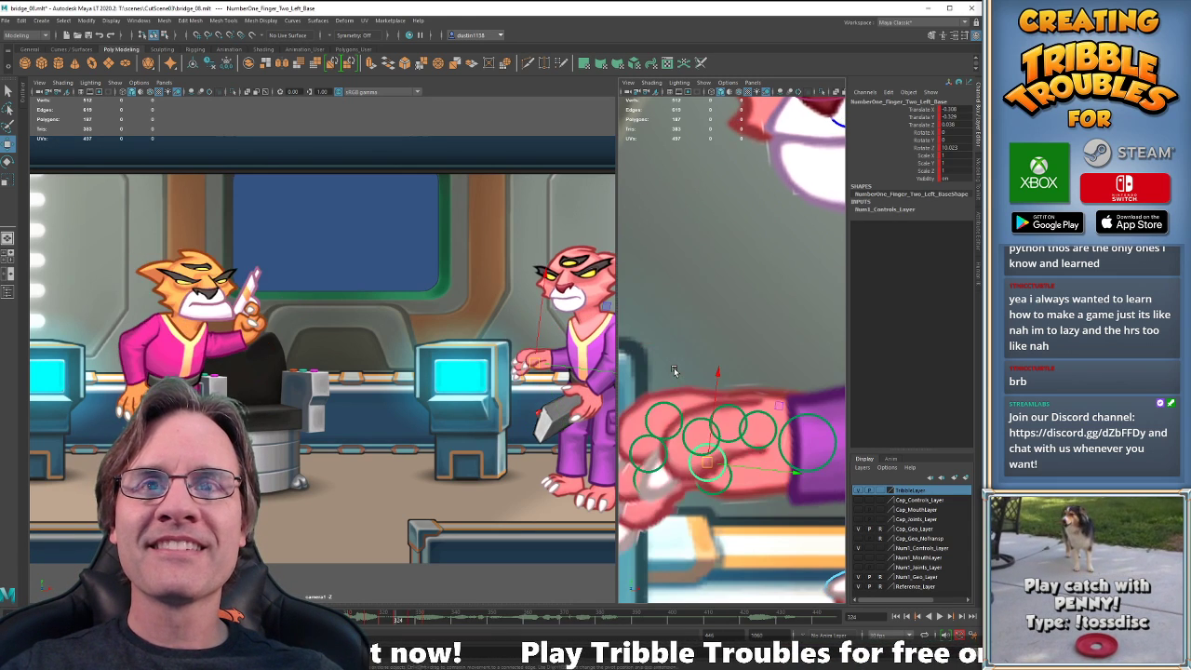
{"action": "key", "text": "period"}
{"action": "key", "text": "e"}
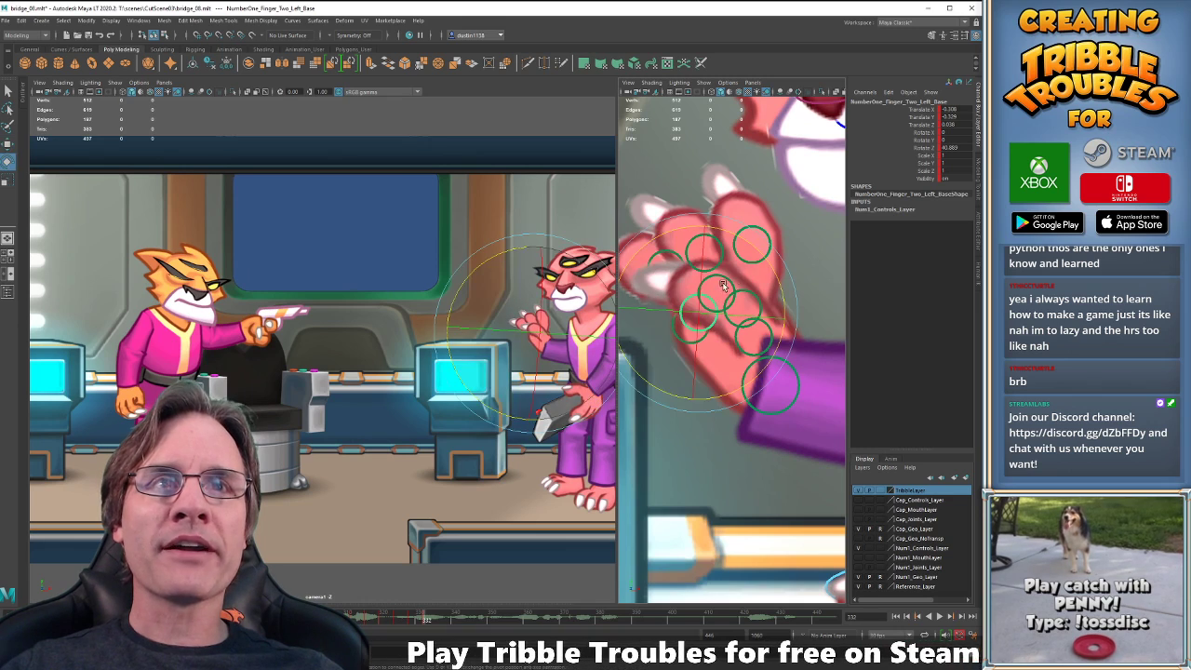
{"action": "left_click_drag", "start_coordinate": [756, 255], "coordinate": [764, 260]}
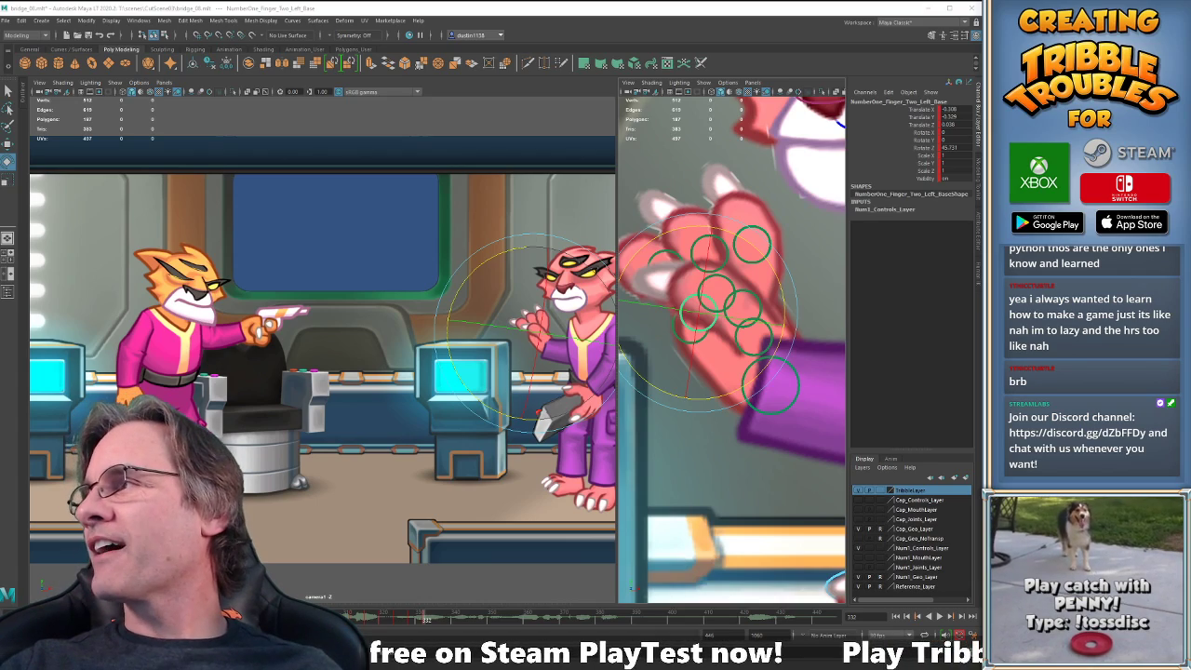
Switch to the browser, dismiss the audiobook promotion and examine the Watch Paint Dry Google Play page's description, reviews and additional information.
{"action": "mouse_move", "coordinate": [0, 237]}
{"action": "left_mouse_down"}
{"action": "mouse_move", "coordinate": [326, 158]}
{"action": "mouse_move", "coordinate": [427, 147]}
{"action": "left_mouse_up"}
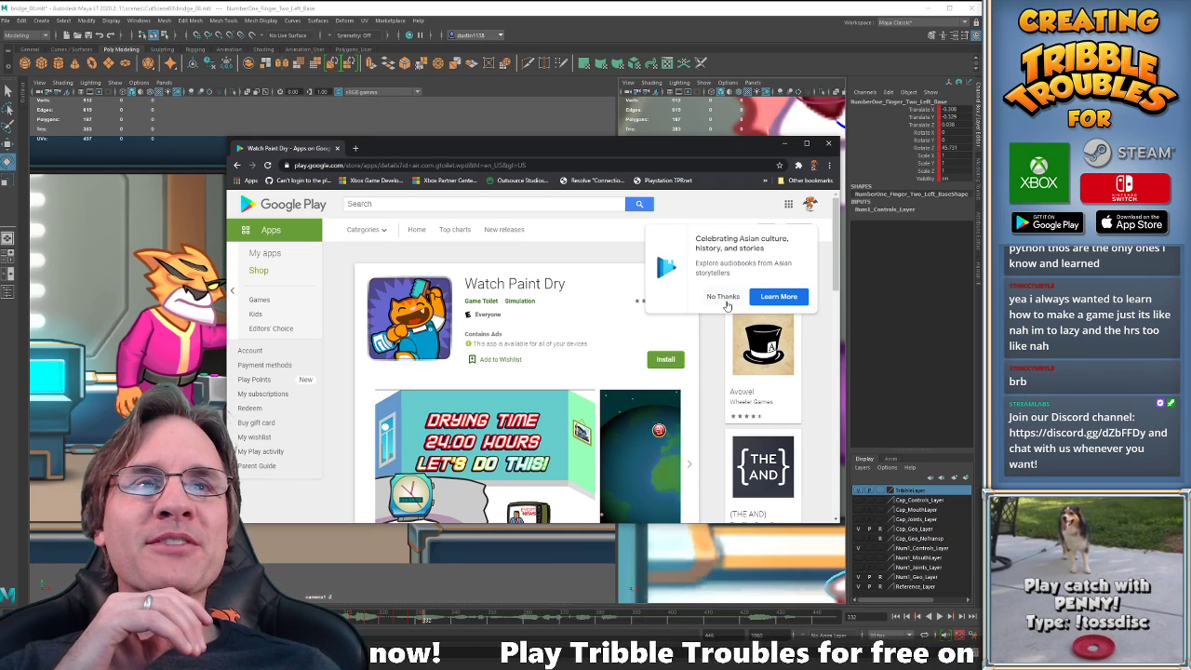
{"action": "left_click", "coordinate": [724, 297]}
{"action": "scroll", "coordinate": [571, 405], "scroll_direction": "down", "scroll_amount": 3}
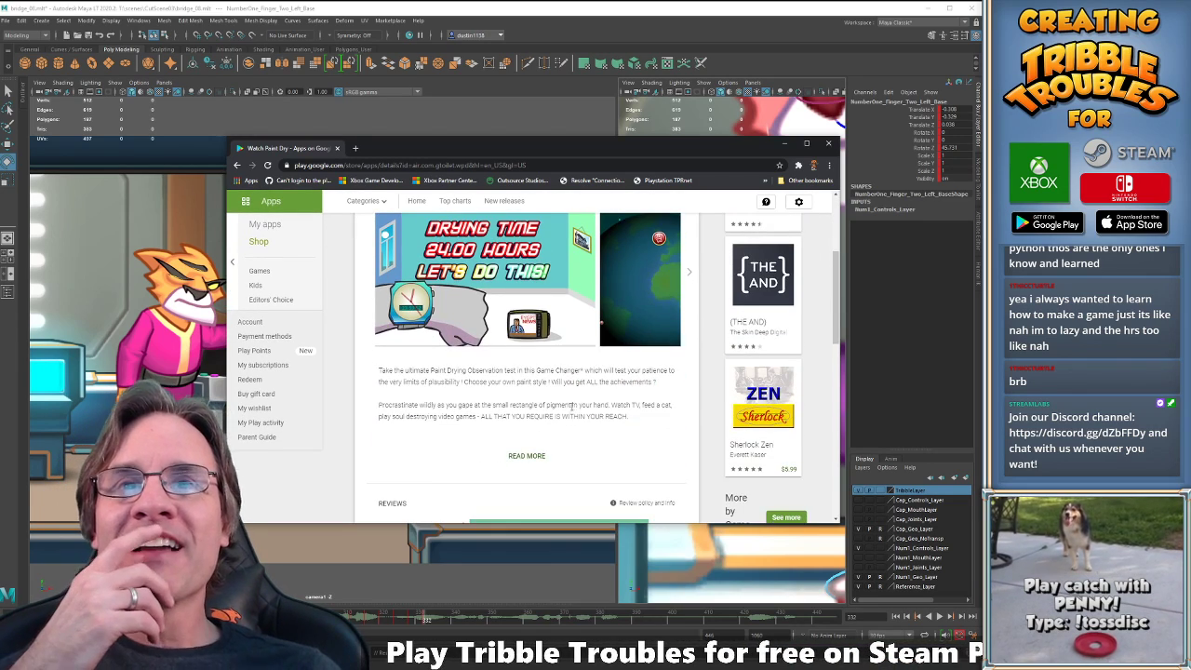
{"action": "scroll", "coordinate": [571, 406], "scroll_direction": "up", "scroll_amount": 1}
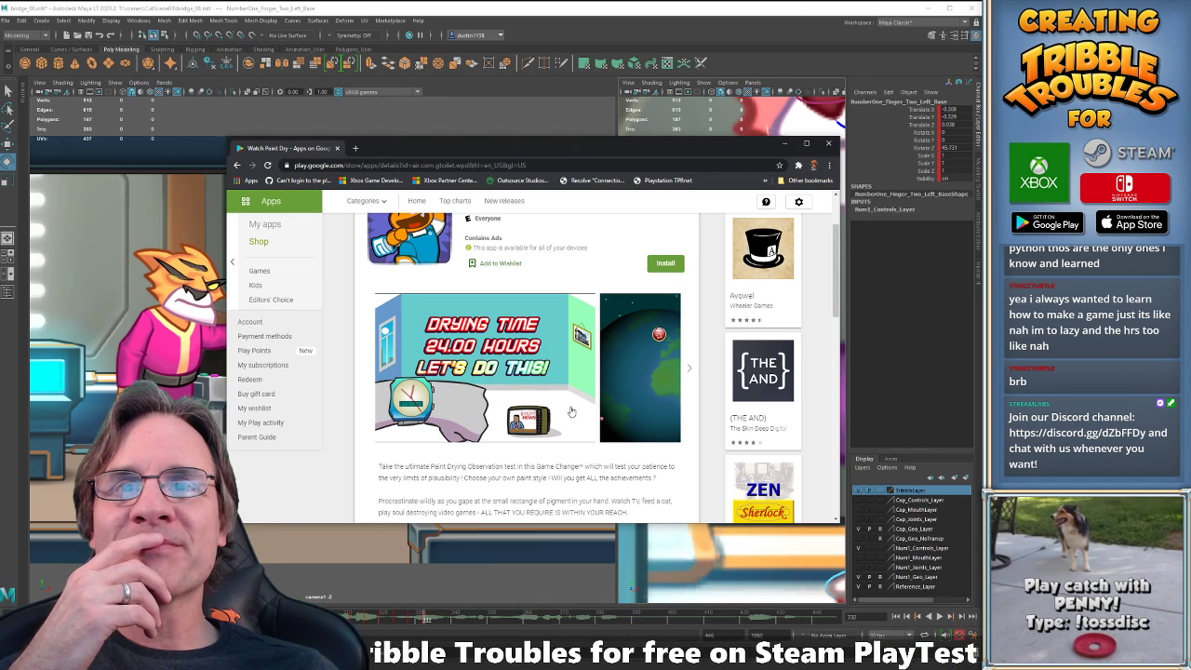
{"action": "scroll", "coordinate": [571, 412], "scroll_direction": "up", "scroll_amount": 1}
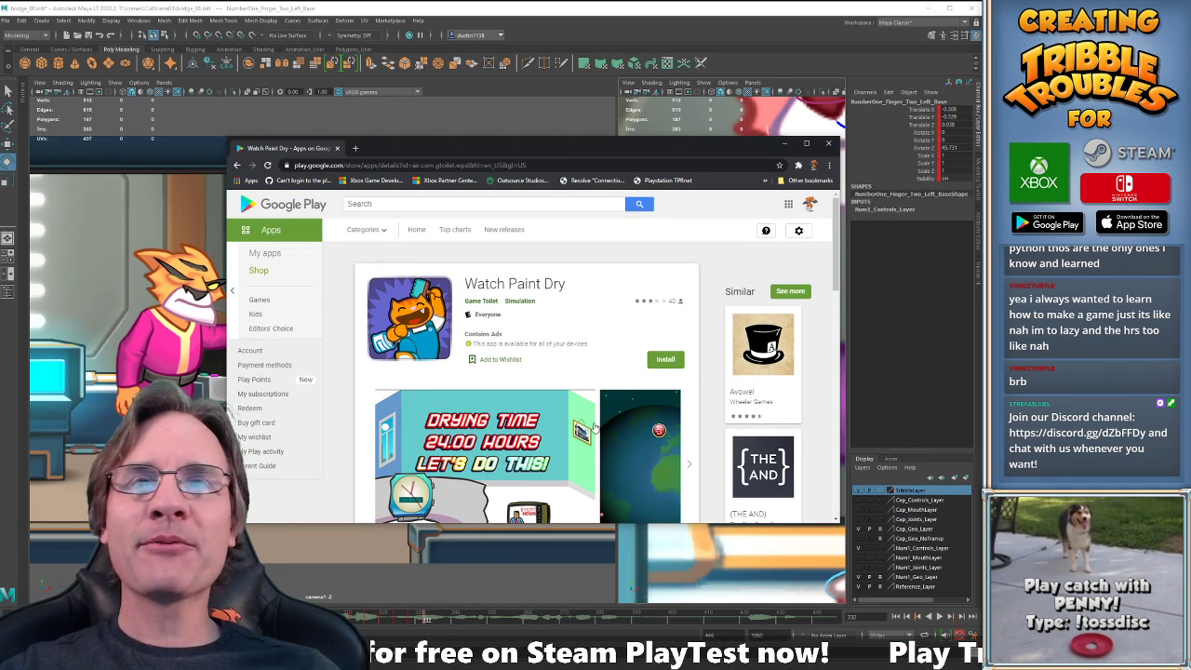
{"action": "scroll", "coordinate": [582, 424], "scroll_direction": "down", "scroll_amount": 2}
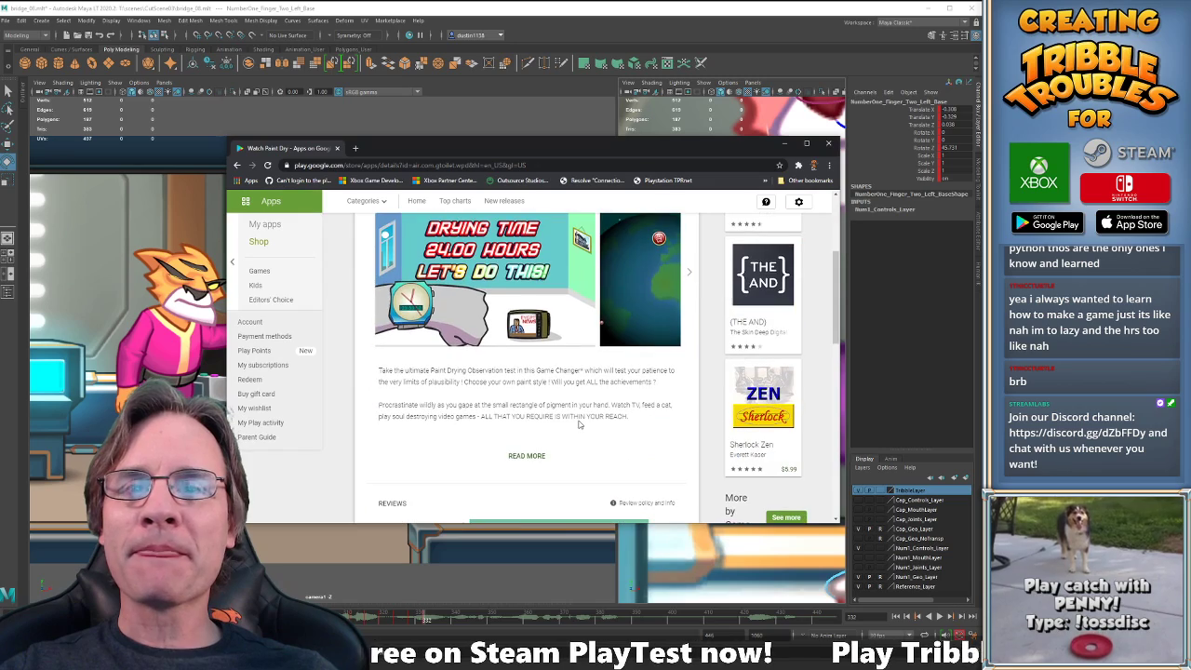
{"action": "left_click", "coordinate": [544, 458]}
{"action": "scroll", "coordinate": [625, 449], "scroll_direction": "down", "scroll_amount": 3}
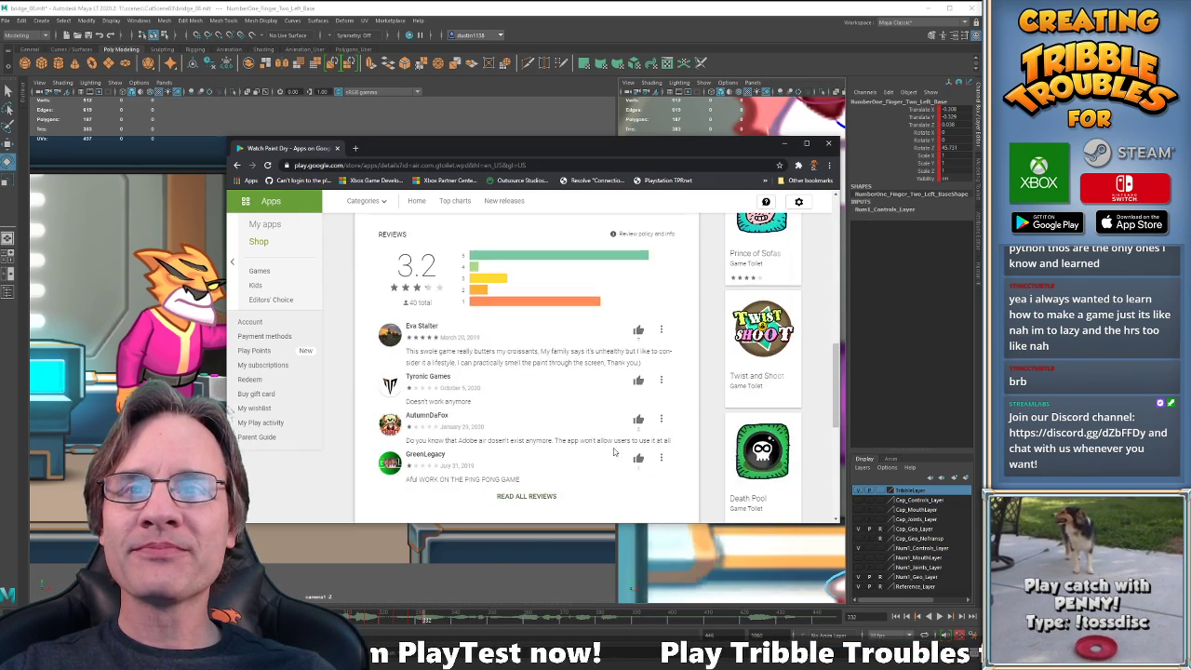
{"action": "scroll", "coordinate": [609, 450], "scroll_direction": "down", "scroll_amount": 3}
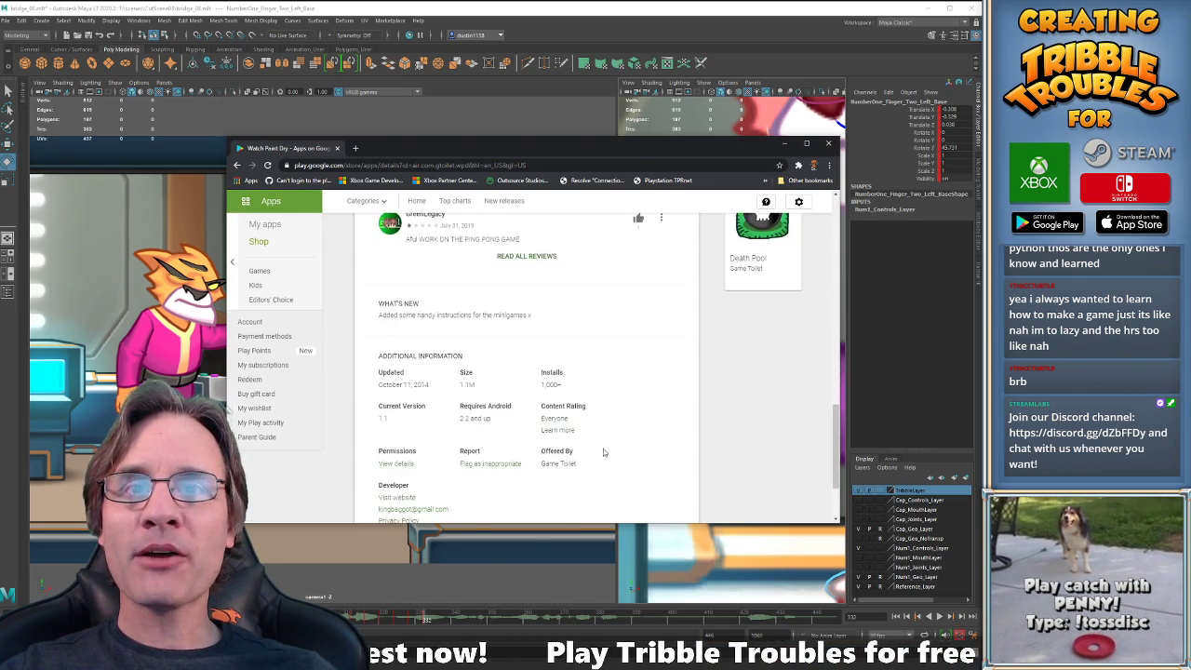
{"action": "scroll", "coordinate": [603, 448], "scroll_direction": "down", "scroll_amount": 1}
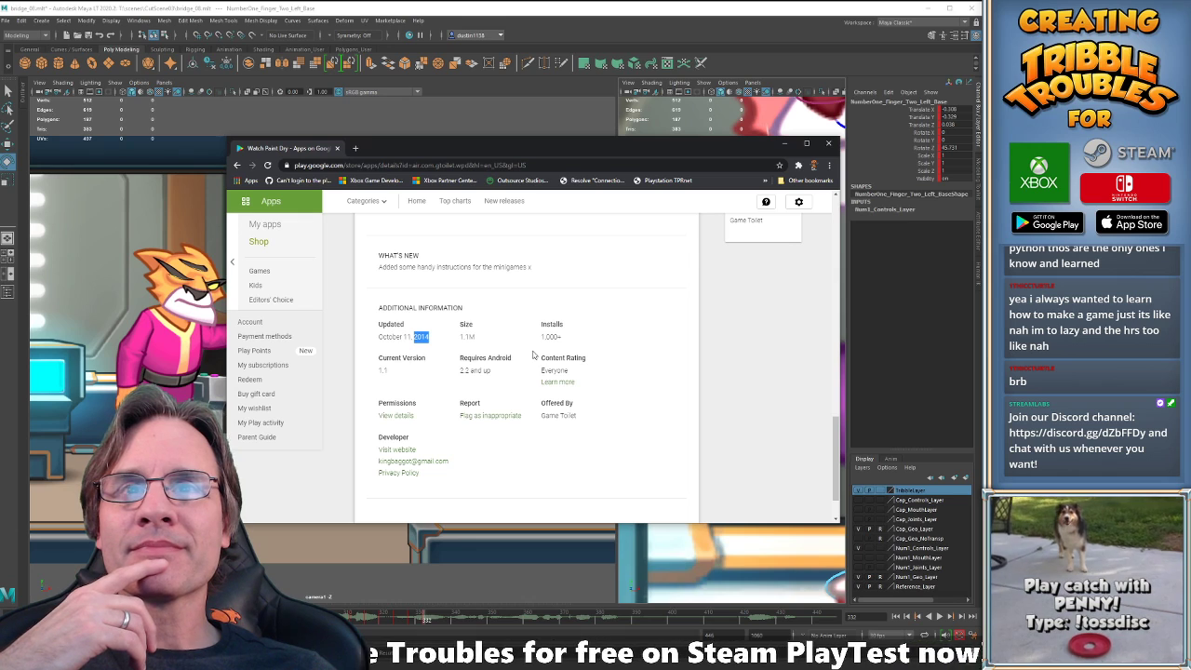
Examine the install count and the publisher in the Watch Paint Dry listing's additional information.
{"action": "left_click_drag", "start_coordinate": [541, 339], "coordinate": [599, 345]}
{"action": "left_click", "coordinate": [621, 386]}
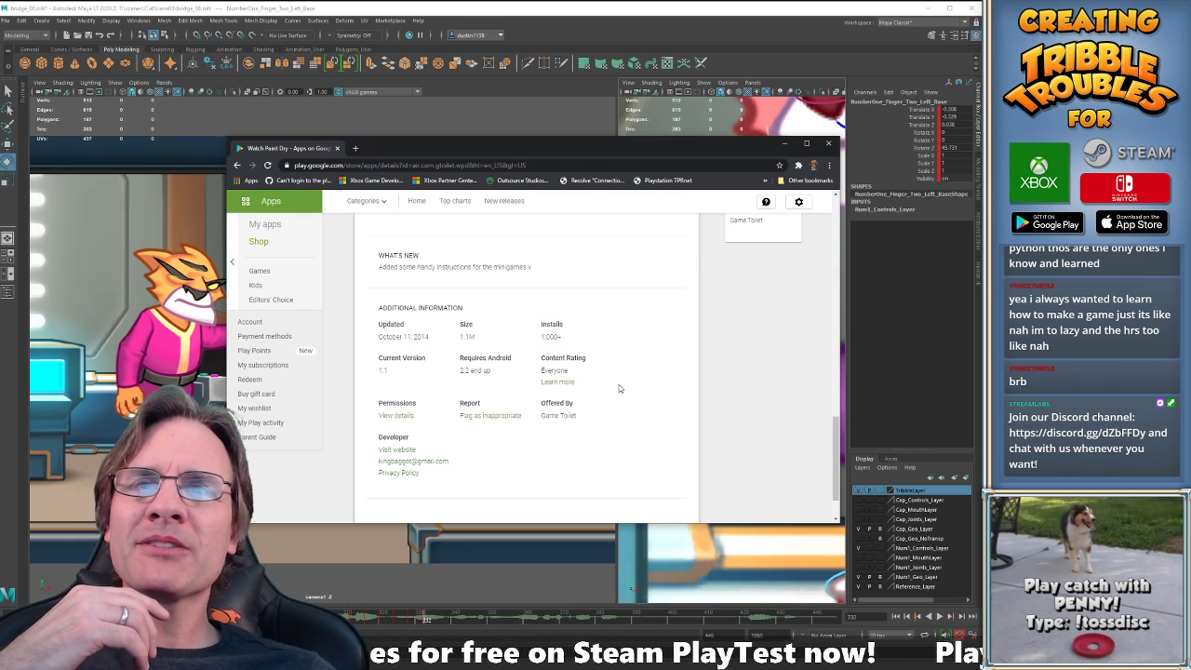
{"action": "scroll", "coordinate": [605, 391], "scroll_direction": "up", "scroll_amount": 4}
{"action": "scroll", "coordinate": [599, 394], "scroll_direction": "down", "scroll_amount": 4}
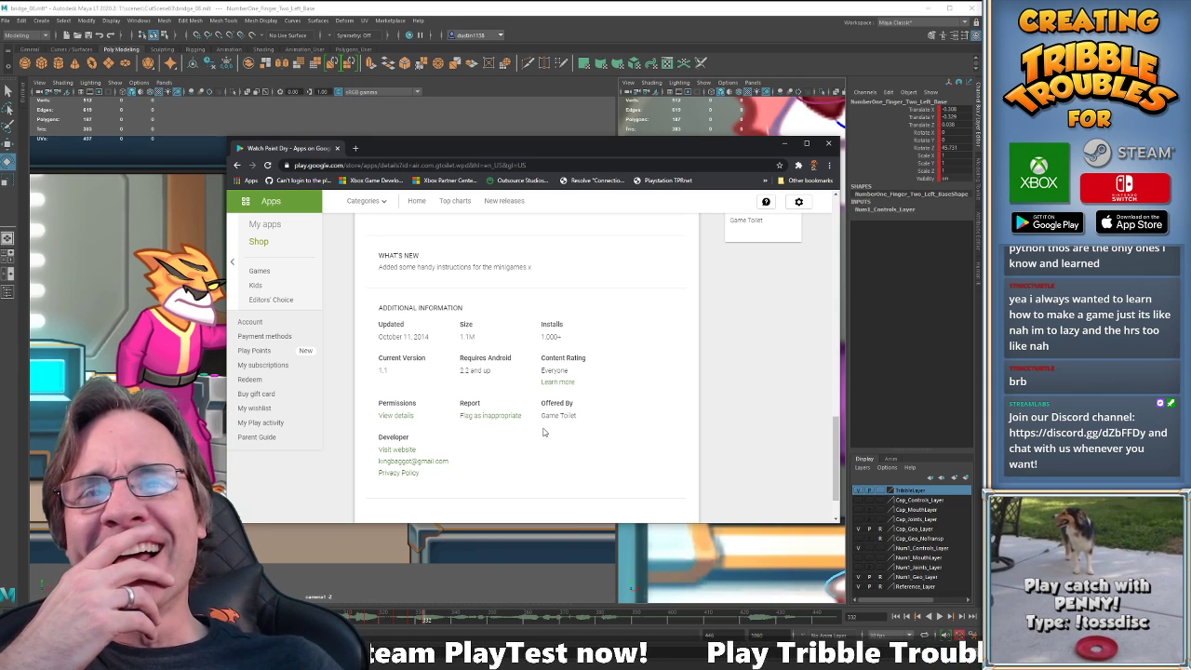
{"action": "left_click_drag", "start_coordinate": [540, 415], "coordinate": [617, 450]}
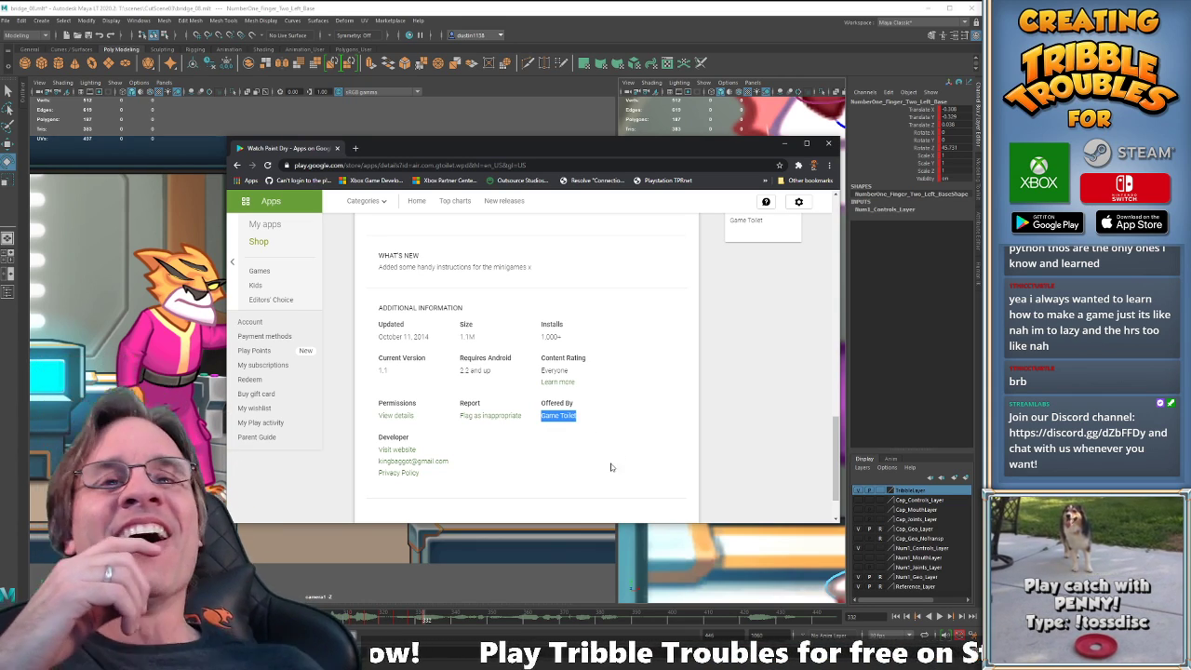
{"action": "left_click", "coordinate": [571, 448]}
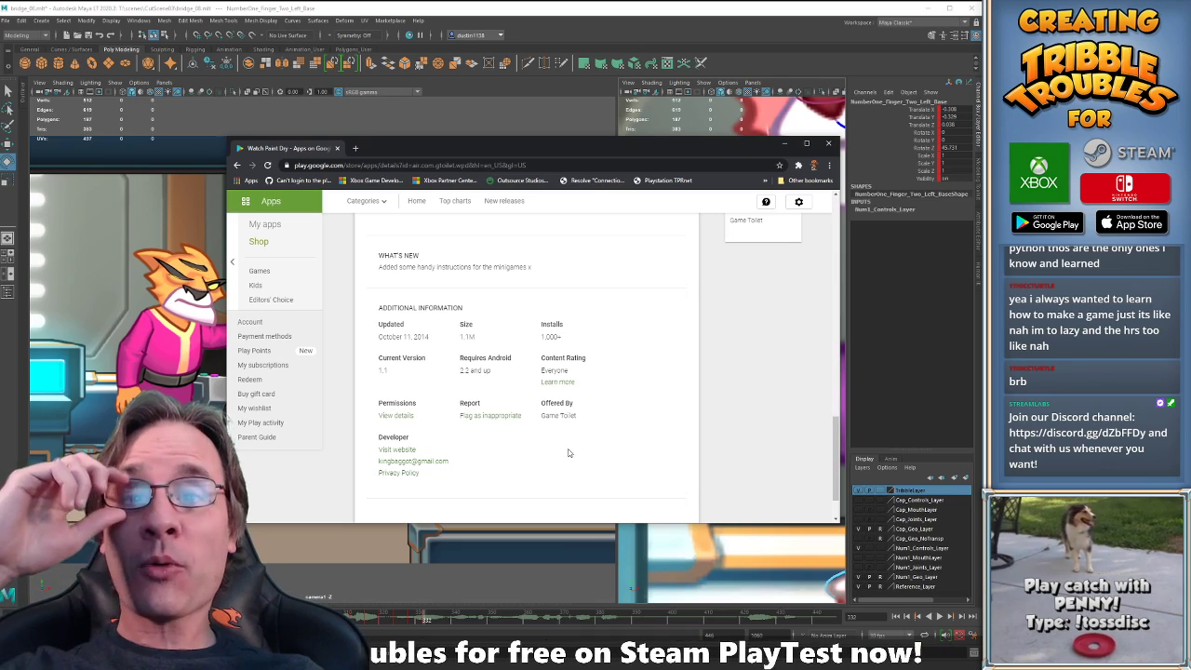
Browse the Watch Paint Dry screenshots and description, and close the browser to return to Maya.
{"action": "scroll", "coordinate": [572, 443], "scroll_direction": "up", "scroll_amount": 15}
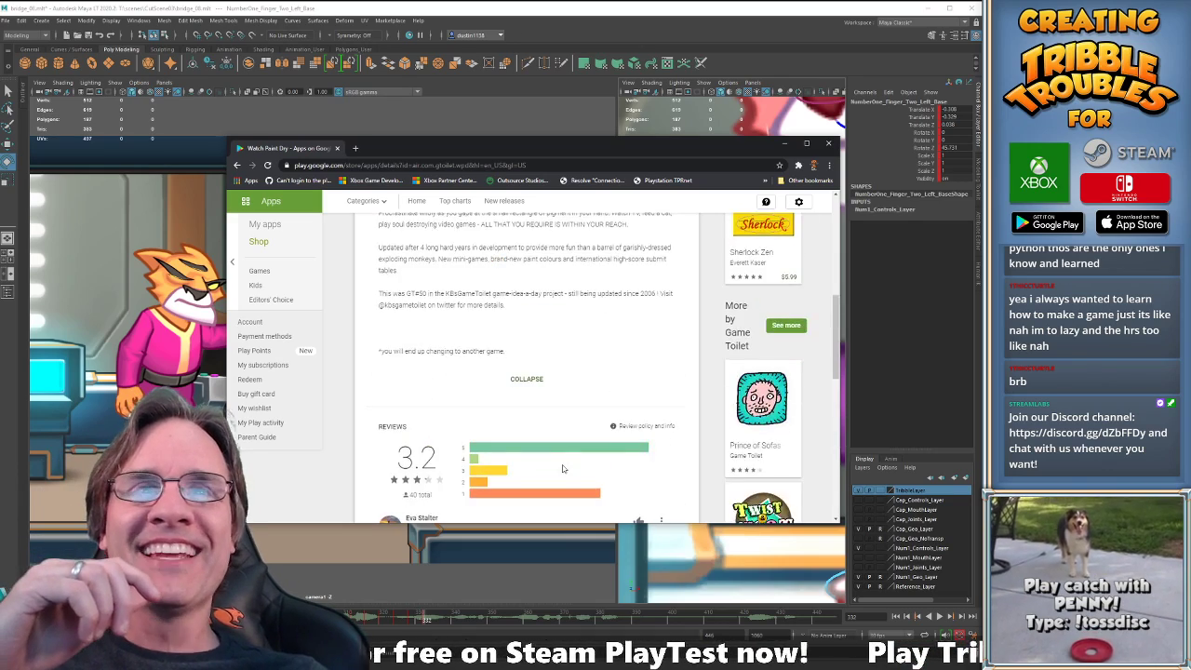
{"action": "left_click", "coordinate": [690, 419]}
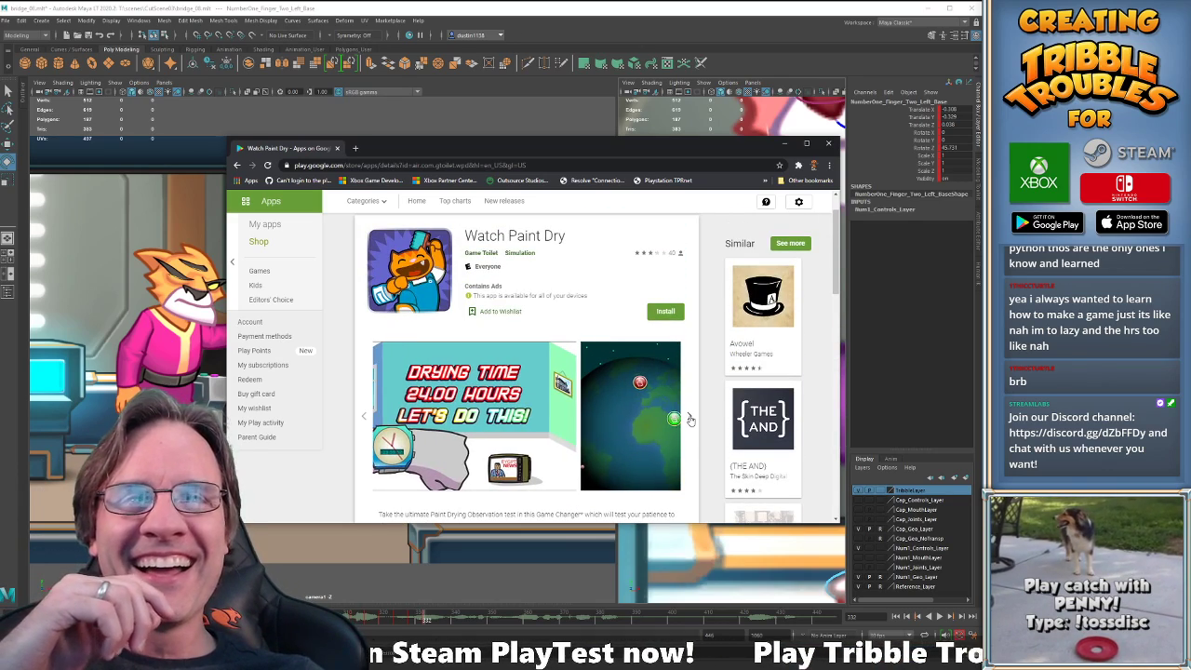
{"action": "left_click", "coordinate": [689, 418]}
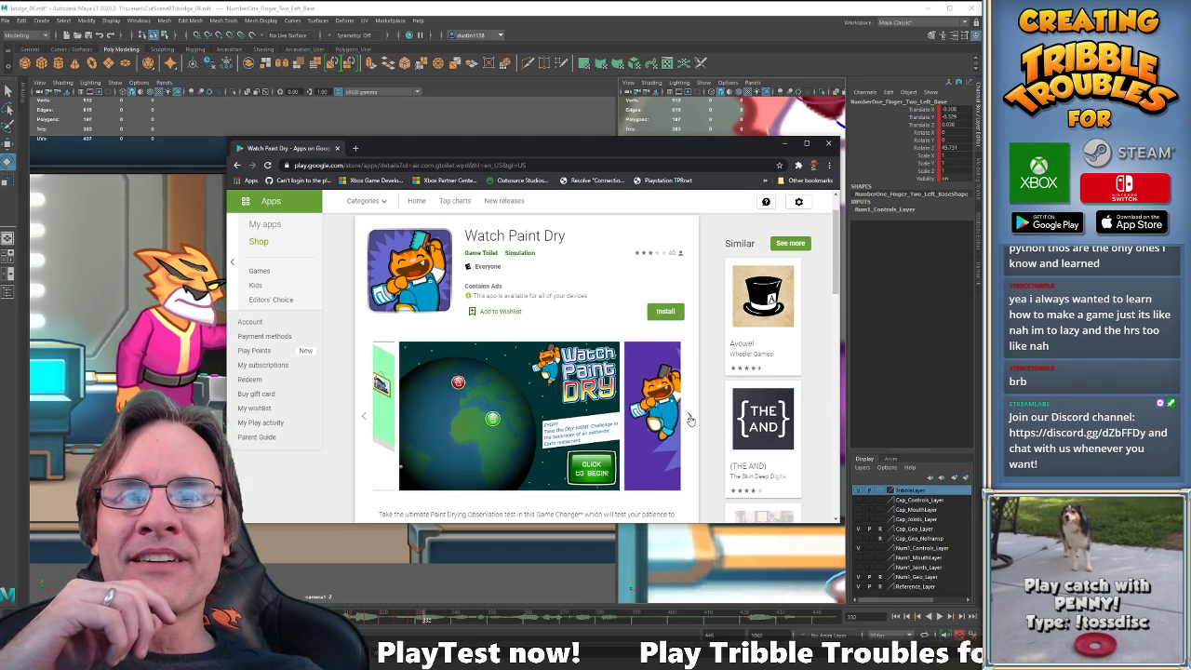
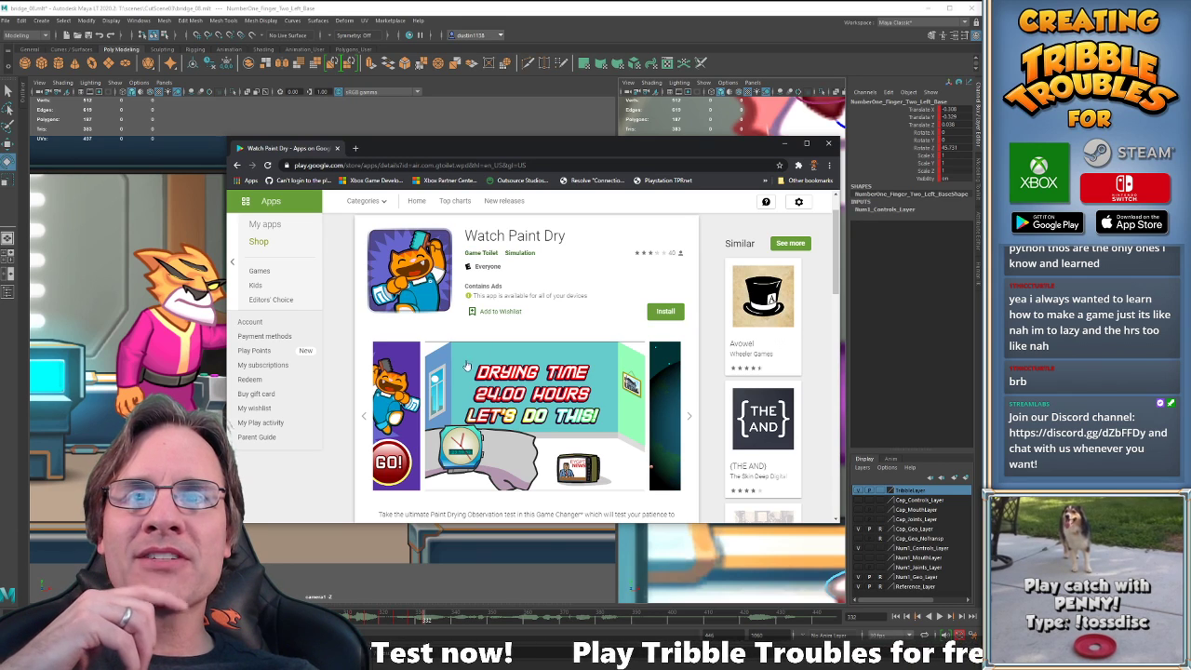
{"action": "left_click", "coordinate": [689, 419]}
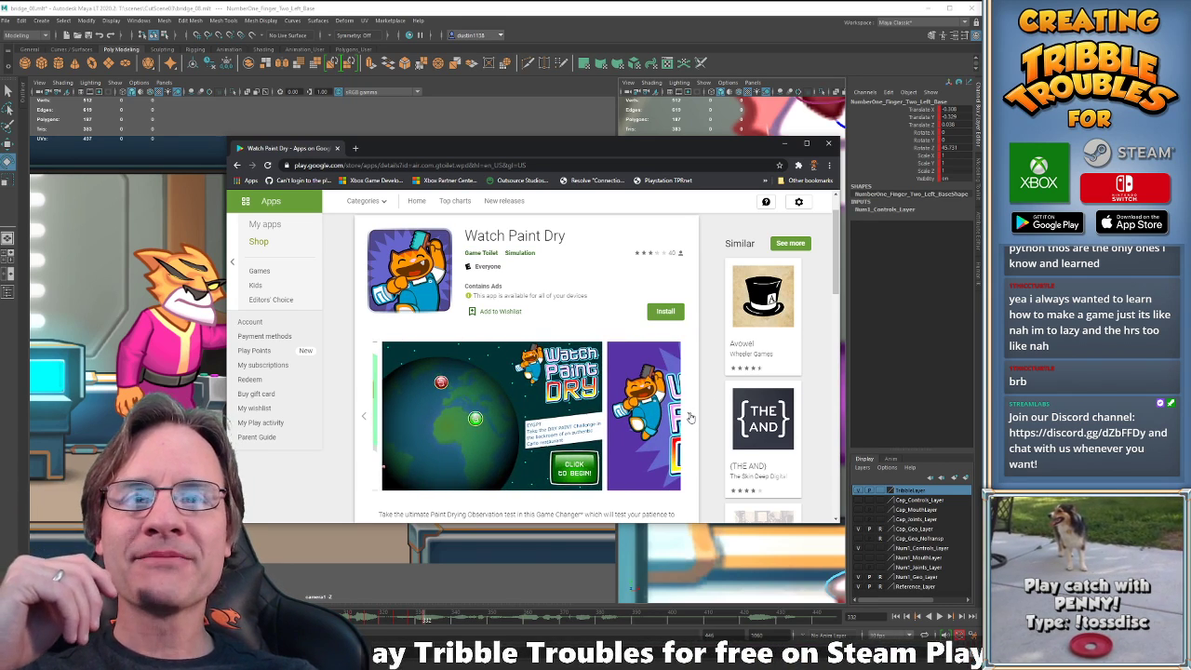
{"action": "left_click", "coordinate": [690, 418]}
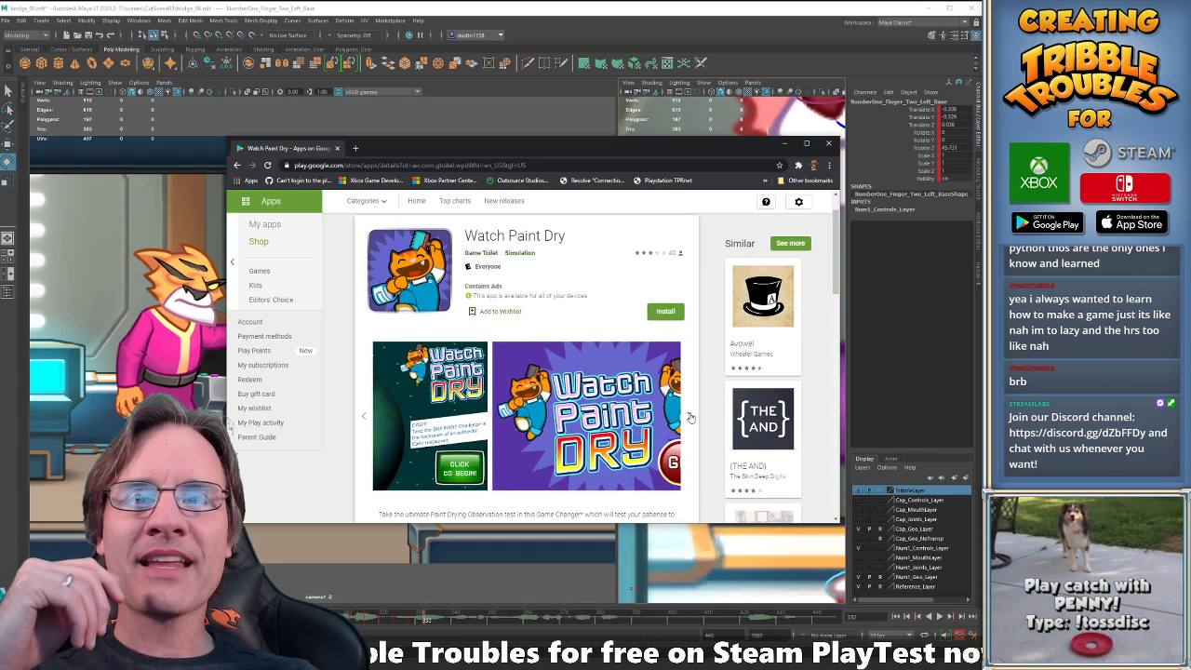
{"action": "scroll", "coordinate": [688, 423], "scroll_direction": "down", "scroll_amount": 3}
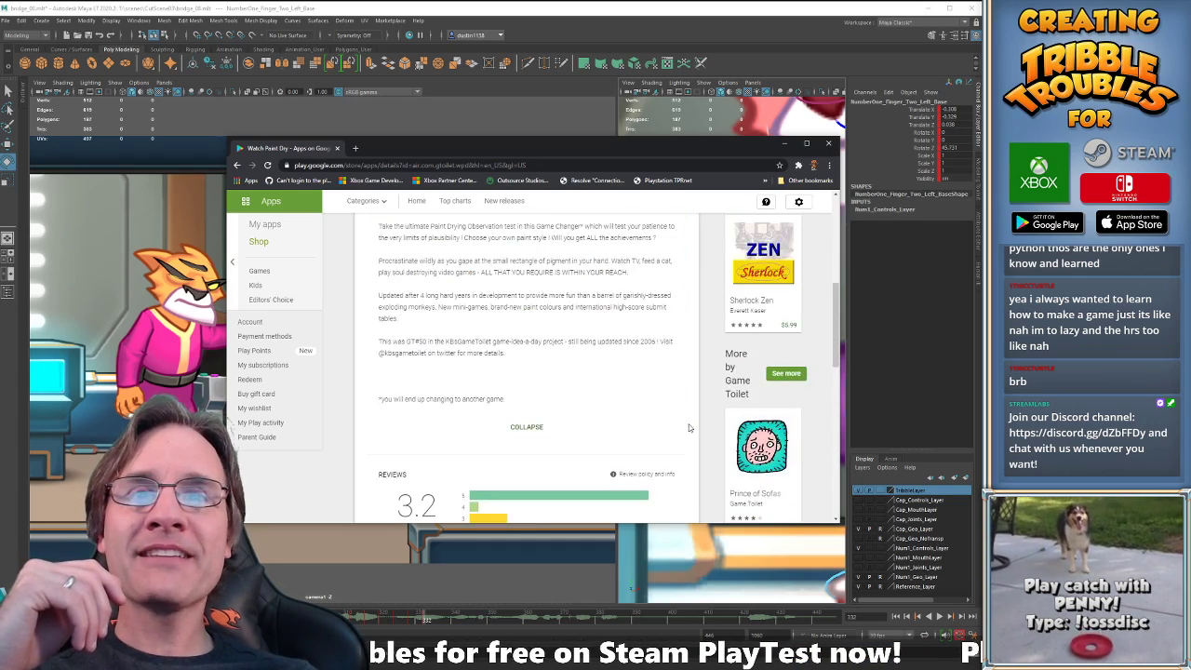
{"action": "scroll", "coordinate": [667, 432], "scroll_direction": "up", "scroll_amount": 2}
{"action": "scroll", "coordinate": [652, 437], "scroll_direction": "up", "scroll_amount": 1}
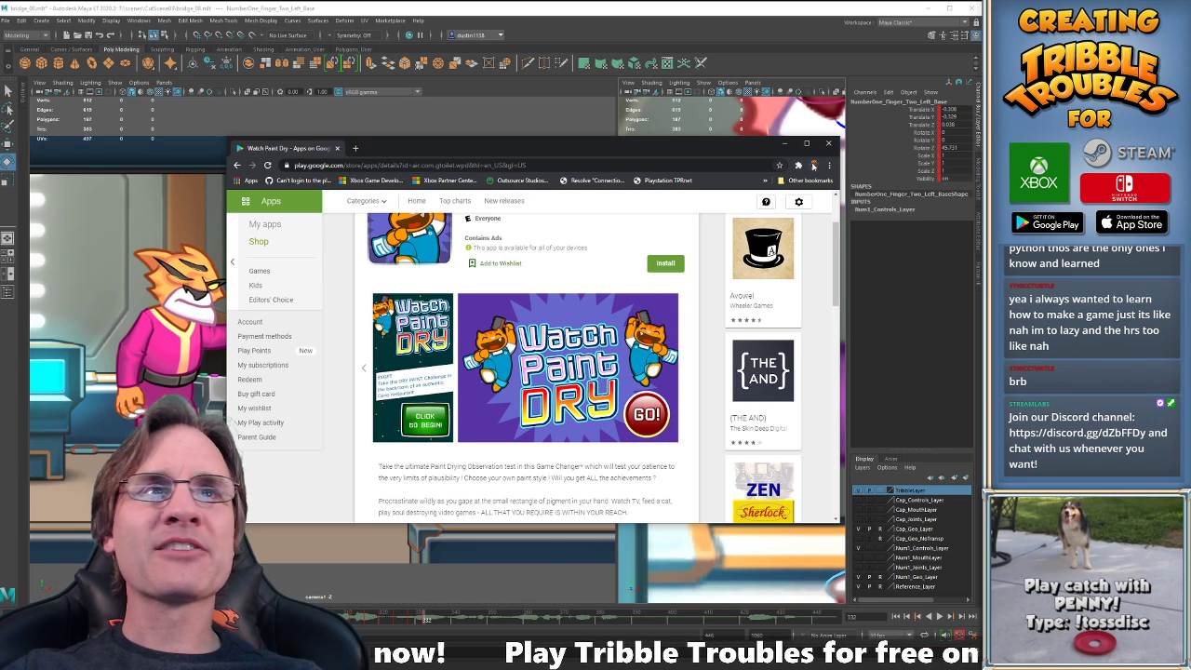
{"action": "left_click", "coordinate": [828, 145]}
Play back the cutscene from about frame 310 and examine how NumberOne's left hand rises.
{"action": "left_click", "coordinate": [348, 617]}
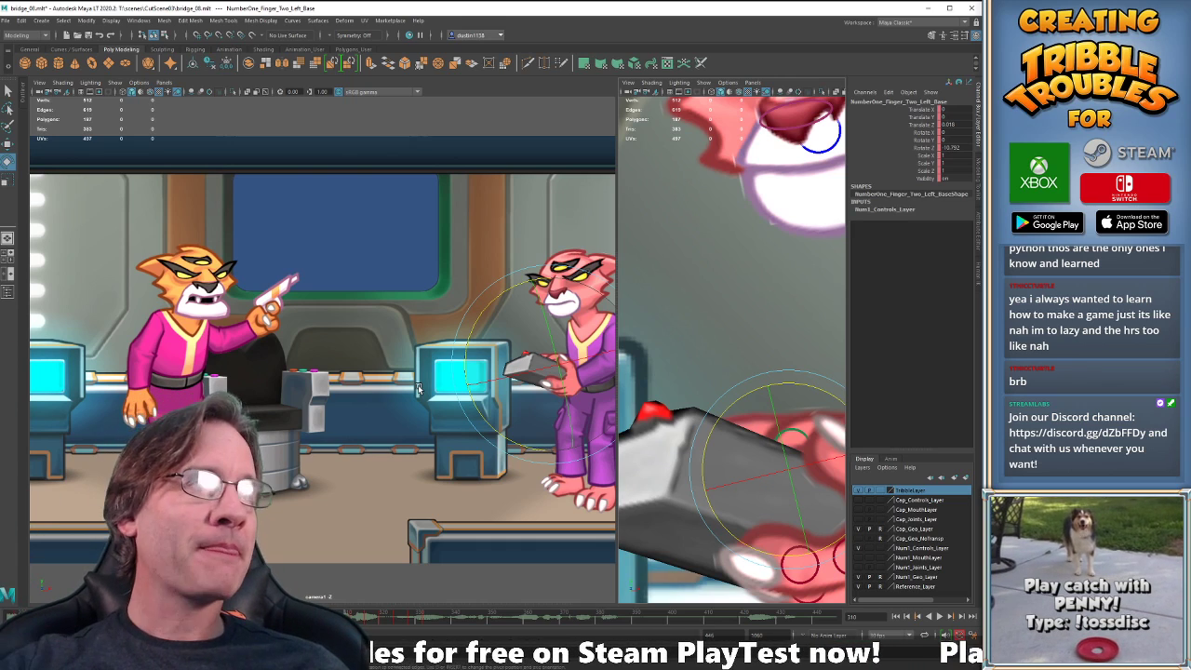
{"action": "key", "text": "alt+v"}
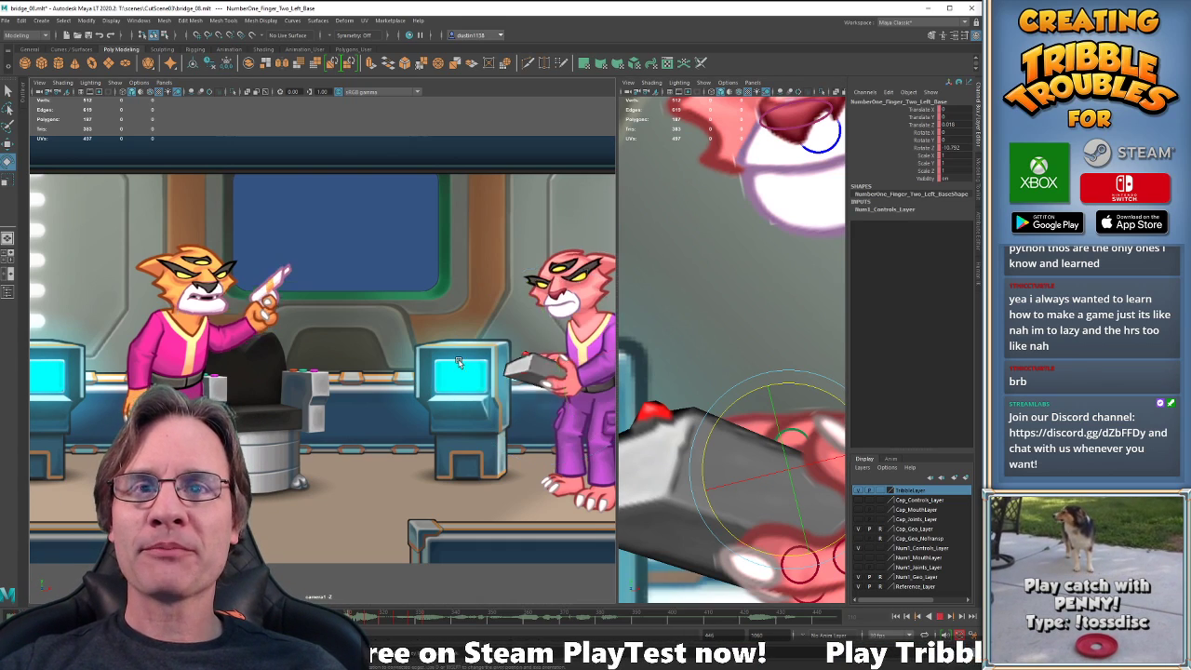
{"action": "key", "text": "alt+v"}
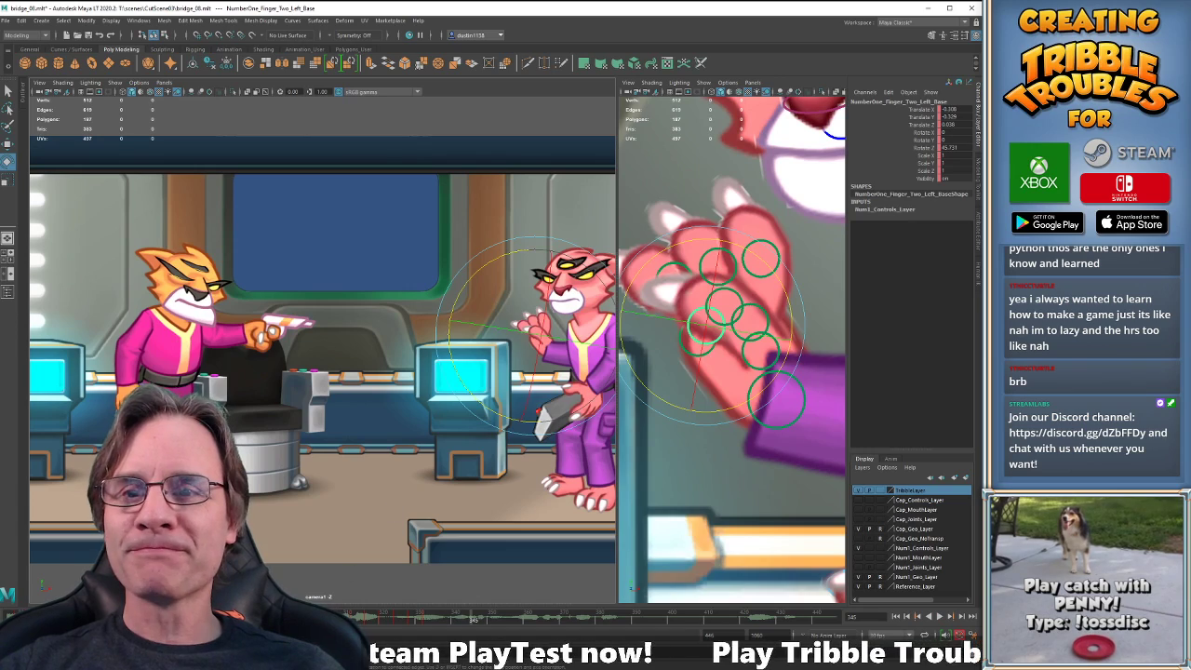
{"action": "key", "text": "alt+v"}
{"action": "key", "text": "alt+v"}
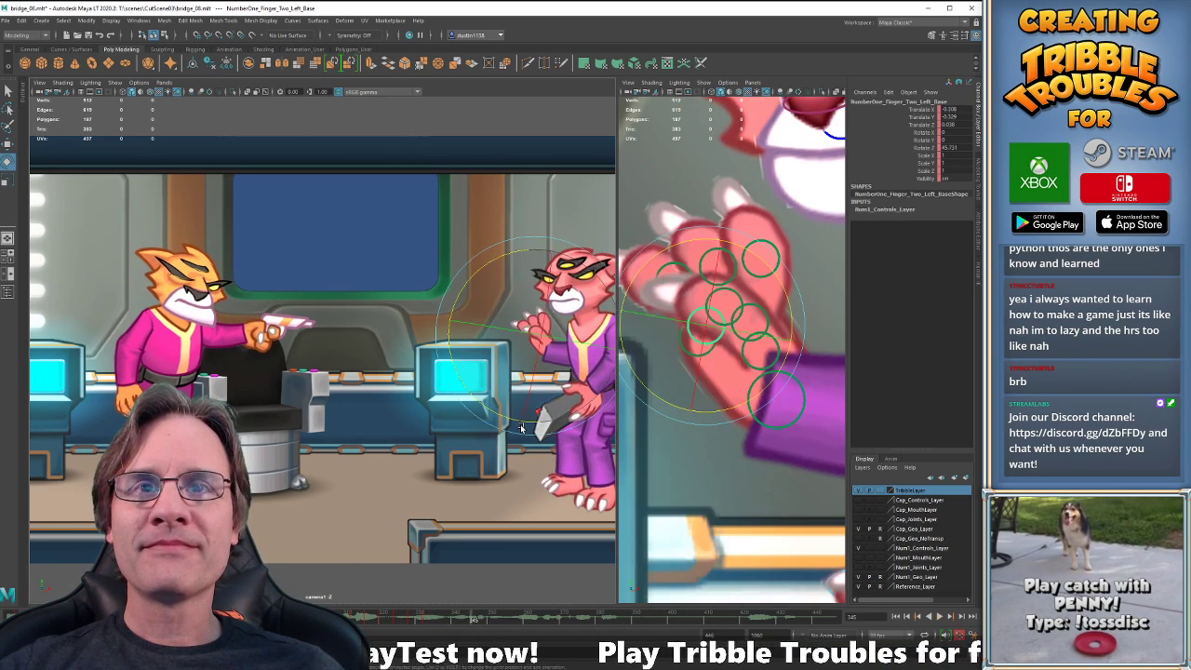
{"action": "key", "text": "alt+v"}
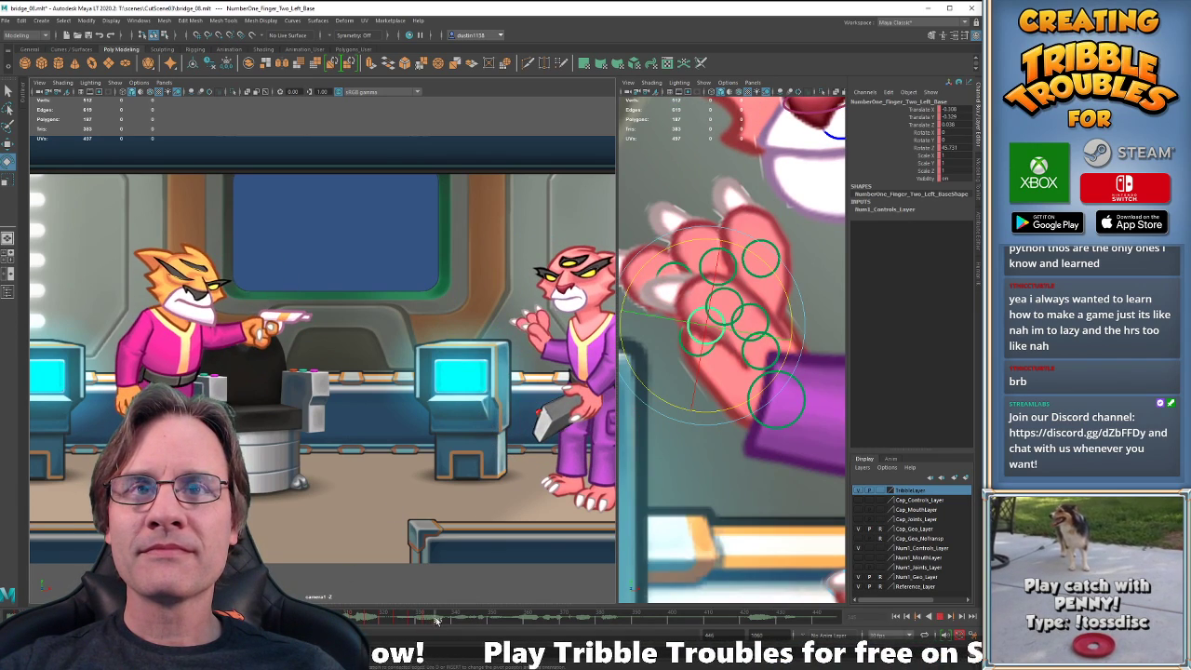
{"action": "key", "text": "alt+v"}
Select NumberOne's left hand control and compare its keyframed poses around frame 332.
{"action": "key", "text": "w"}
{"action": "left_click", "coordinate": [758, 412]}
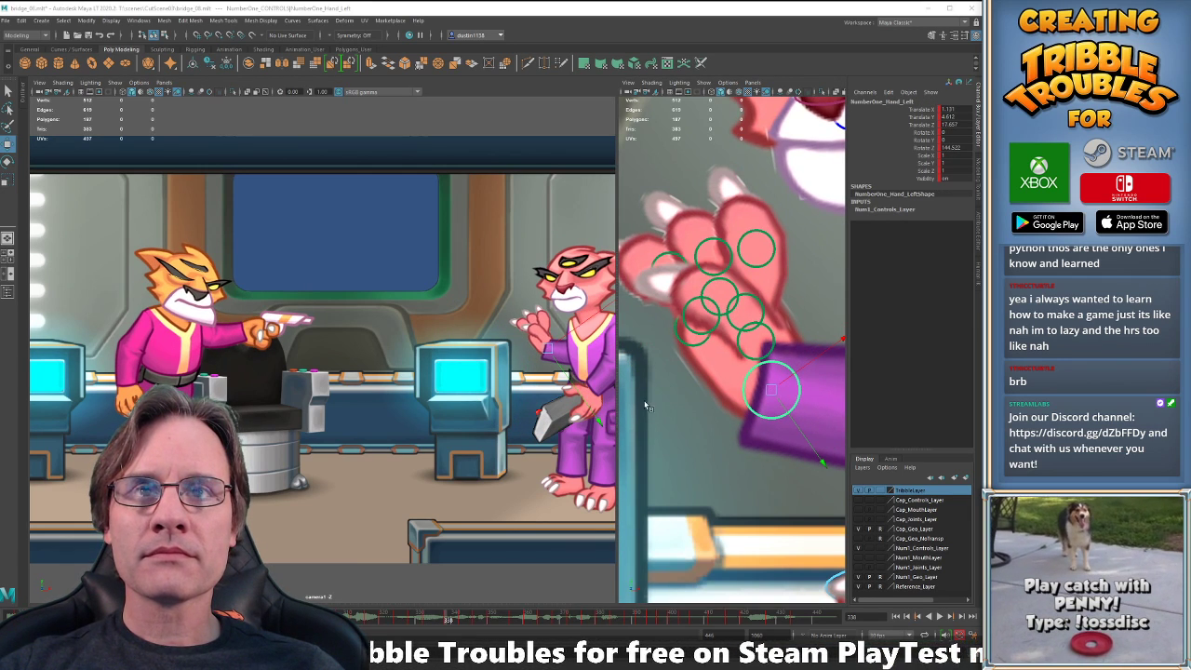
{"action": "key", "text": "e"}
{"action": "key", "text": "comma"}
{"action": "key", "text": "comma"}
{"action": "key", "text": "period"}
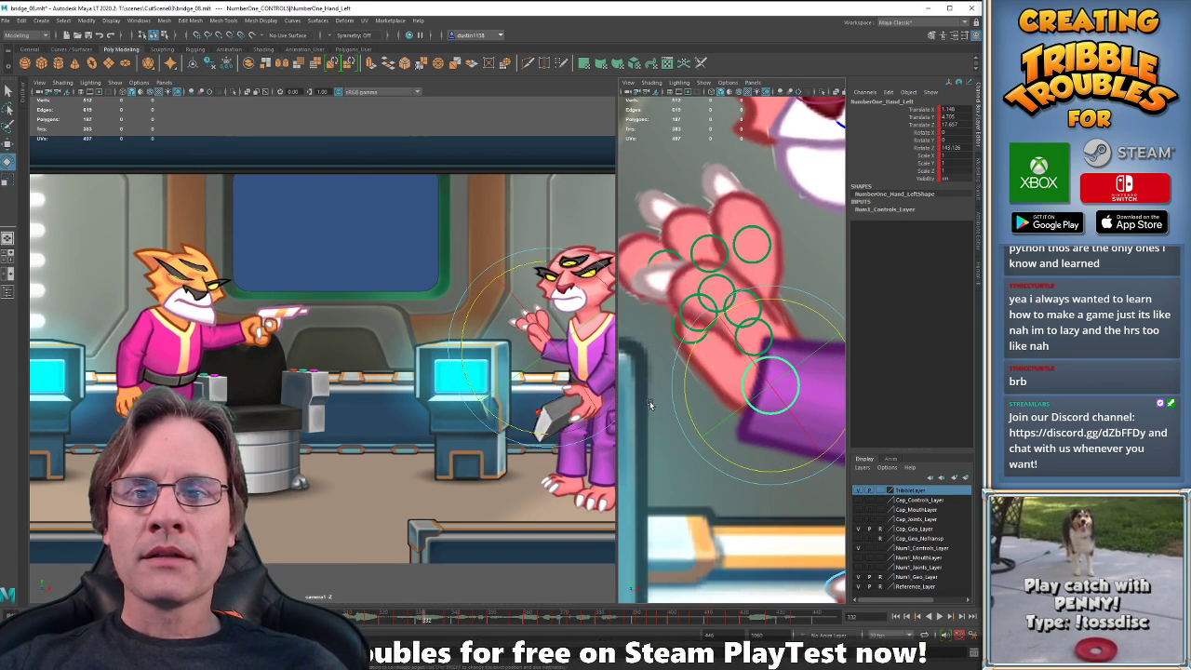
{"action": "key", "text": "comma"}
{"action": "key", "text": "comma"}
{"action": "key", "text": "period"}
{"action": "key", "text": "period"}
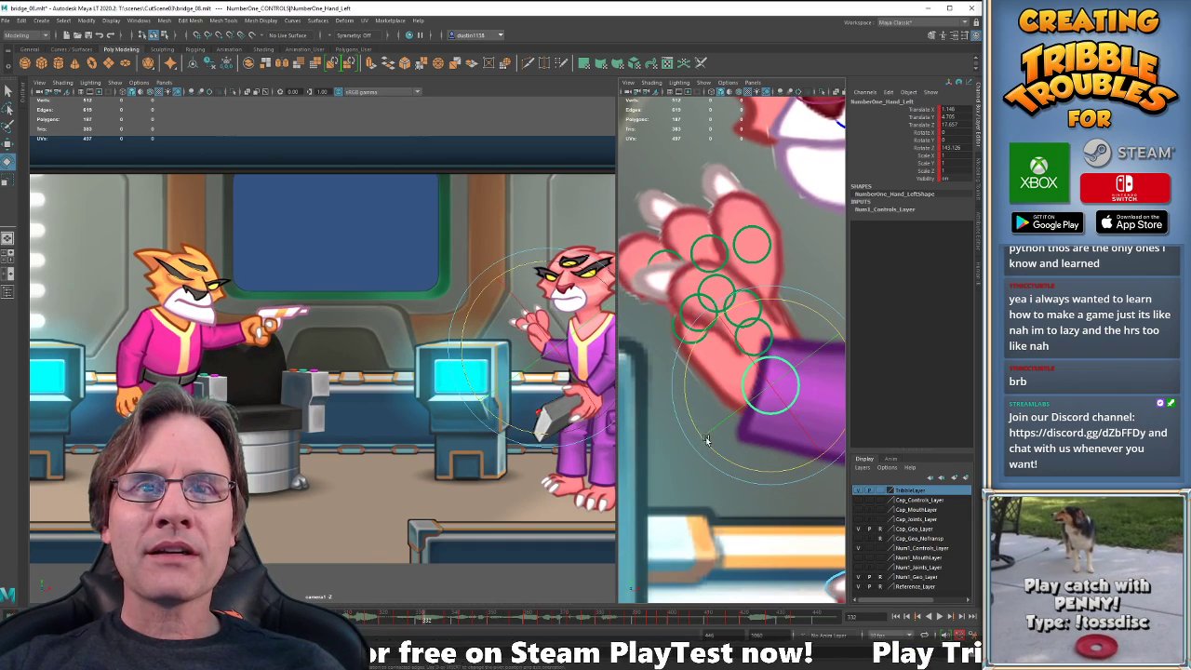
Rotate the left hand to about 137.2 in Z at frame 338, checking it against the preceding keyframes.
{"action": "key", "text": "period"}
{"action": "left_click_drag", "start_coordinate": [742, 470], "coordinate": [761, 473]}
{"action": "key", "text": "comma"}
{"action": "key", "text": "comma"}
{"action": "key", "text": "comma"}
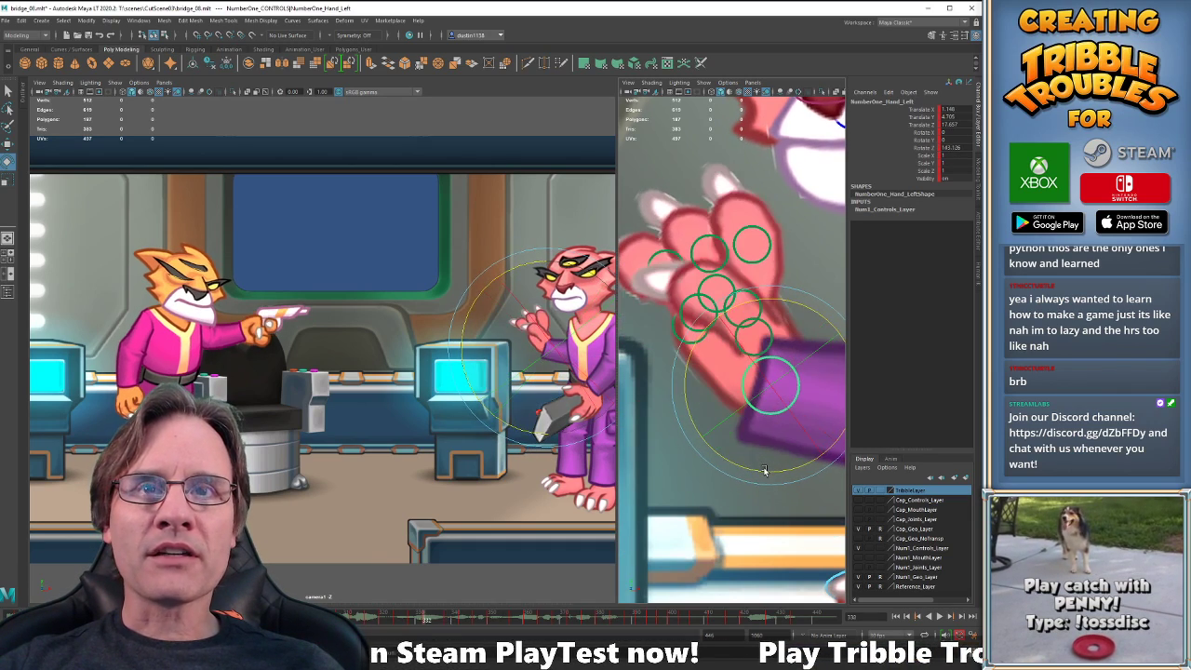
{"action": "key", "text": "period"}
{"action": "key", "text": "period"}
{"action": "key", "text": "period"}
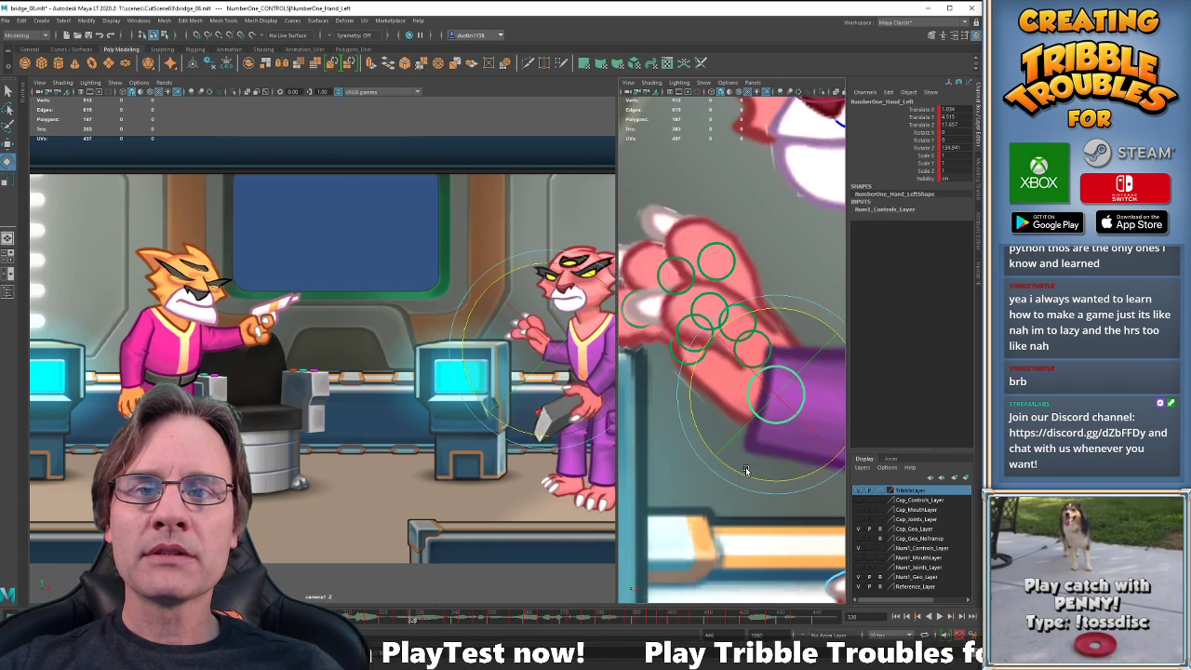
{"action": "left_click_drag", "start_coordinate": [744, 473], "coordinate": [733, 472]}
{"action": "key", "text": "comma"}
{"action": "key", "text": "comma"}
{"action": "key", "text": "comma"}
{"action": "key", "text": "period"}
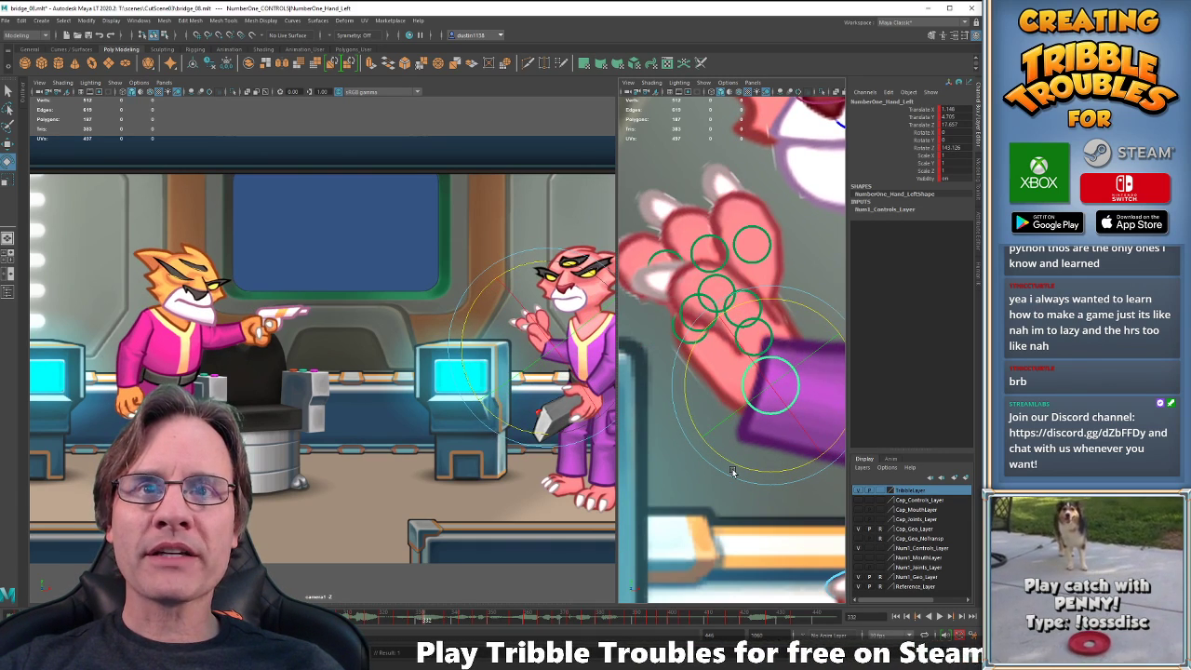
Rotate the left hand to about 129.7 in Z at frame 342 and compare it with the adjacent keyframes.
{"action": "key", "text": "period"}
{"action": "key", "text": "period"}
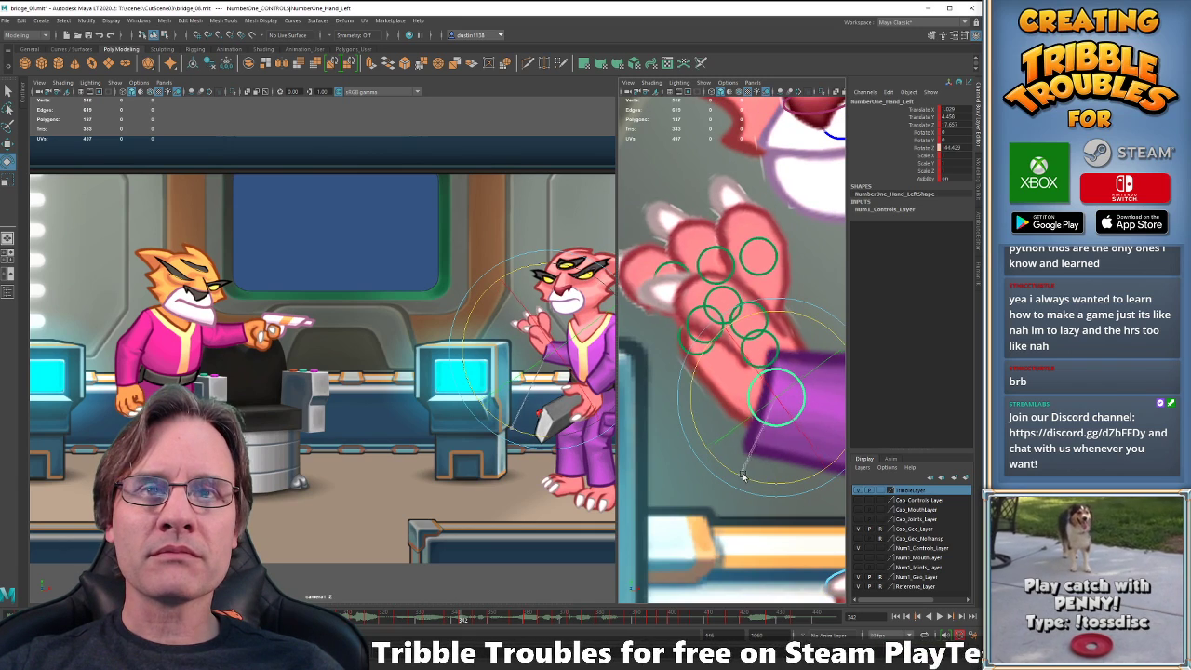
{"action": "key", "text": "comma"}
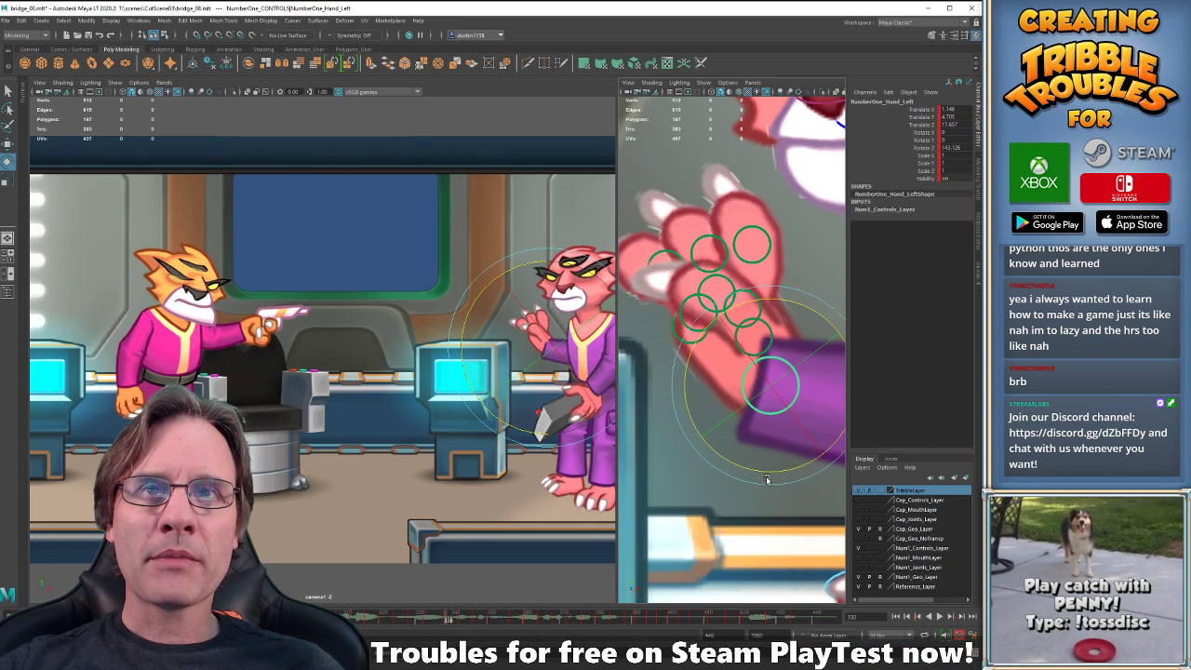
{"action": "key", "text": "period"}
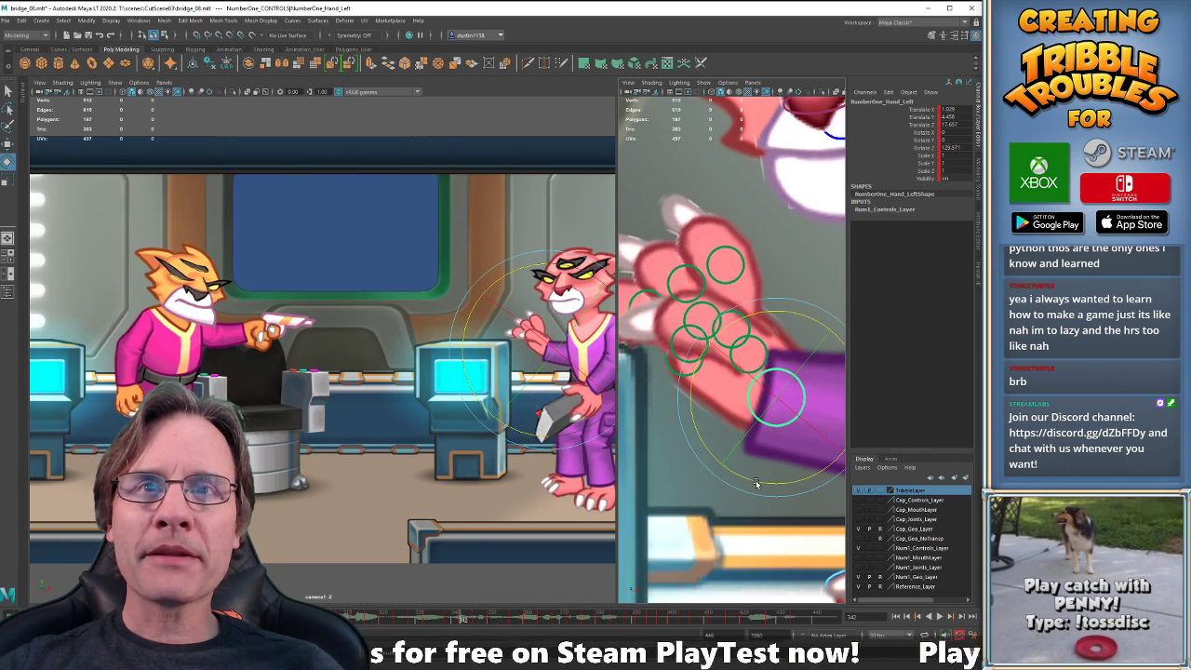
{"action": "key", "text": "comma"}
{"action": "key", "text": "comma"}
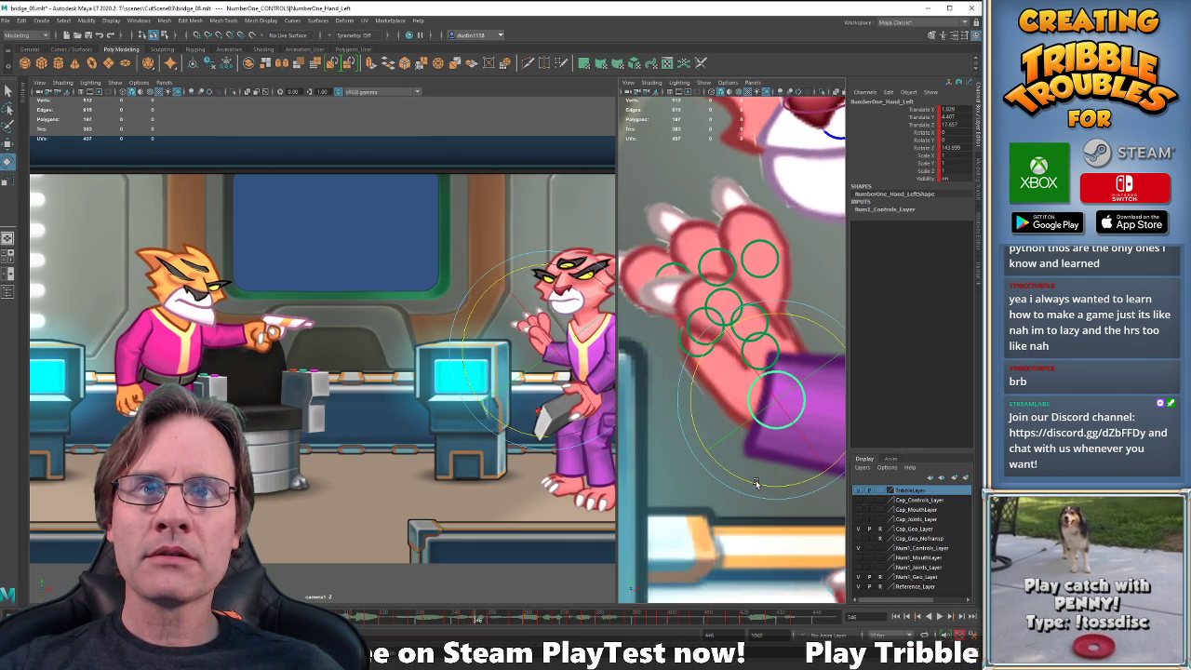
{"action": "key", "text": "comma"}
{"action": "key", "text": "period"}
{"action": "key", "text": "period"}
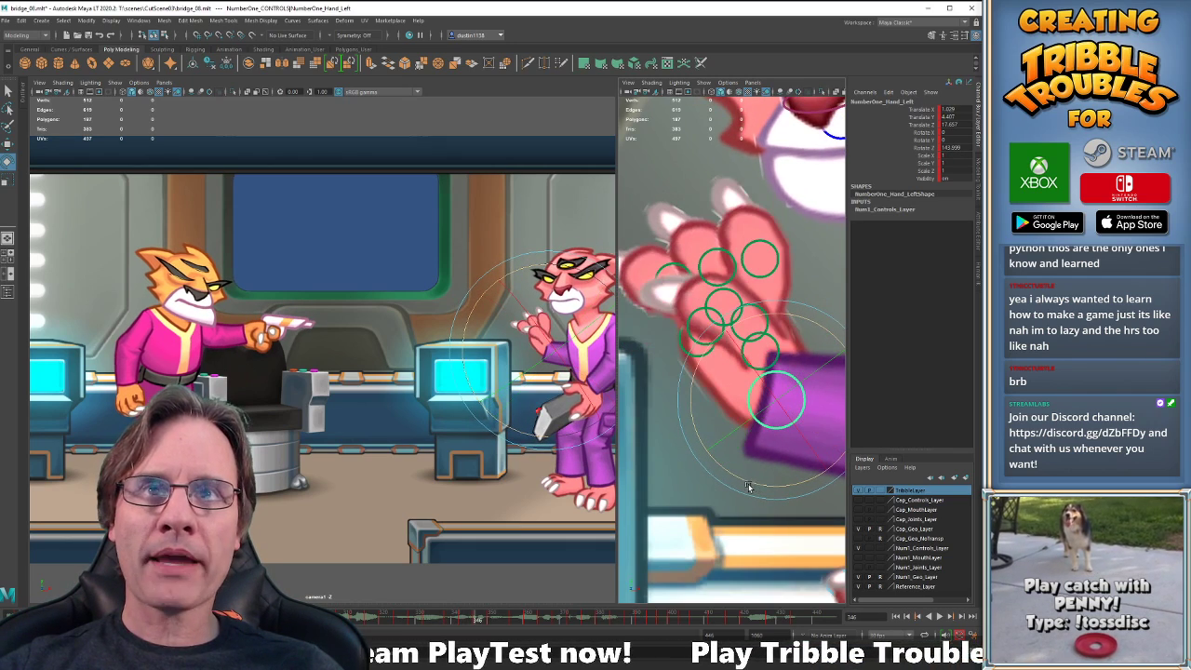
Review the left hand's keyframes back to frame 338 and rotate the hand to about 127.5 in Z at frame 346.
{"action": "key", "text": "comma"}
{"action": "key", "text": "comma"}
{"action": "key", "text": "comma"}
{"action": "key", "text": "comma"}
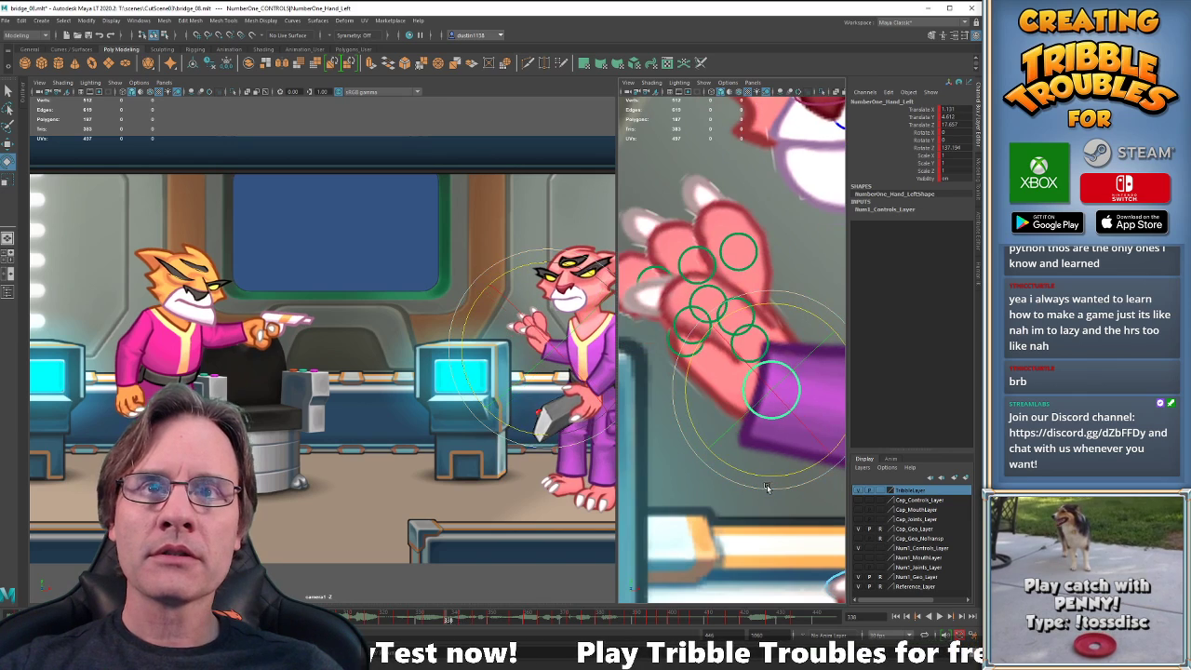
{"action": "key", "text": "period"}
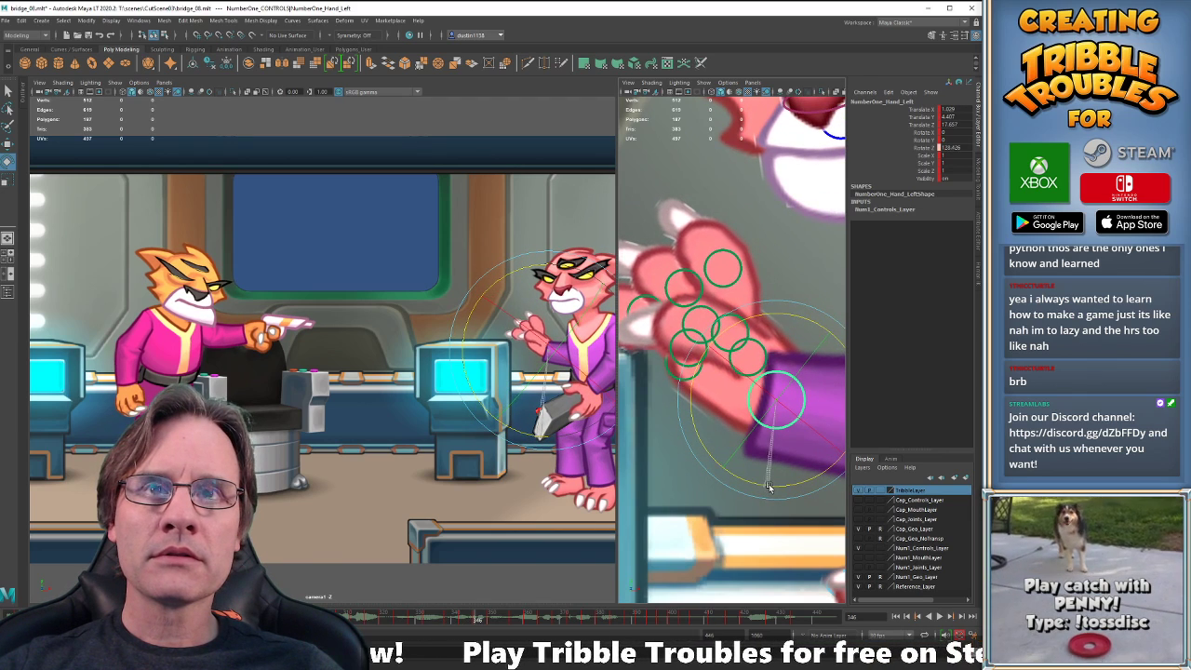
{"action": "left_click_drag", "start_coordinate": [765, 488], "coordinate": [772, 488]}
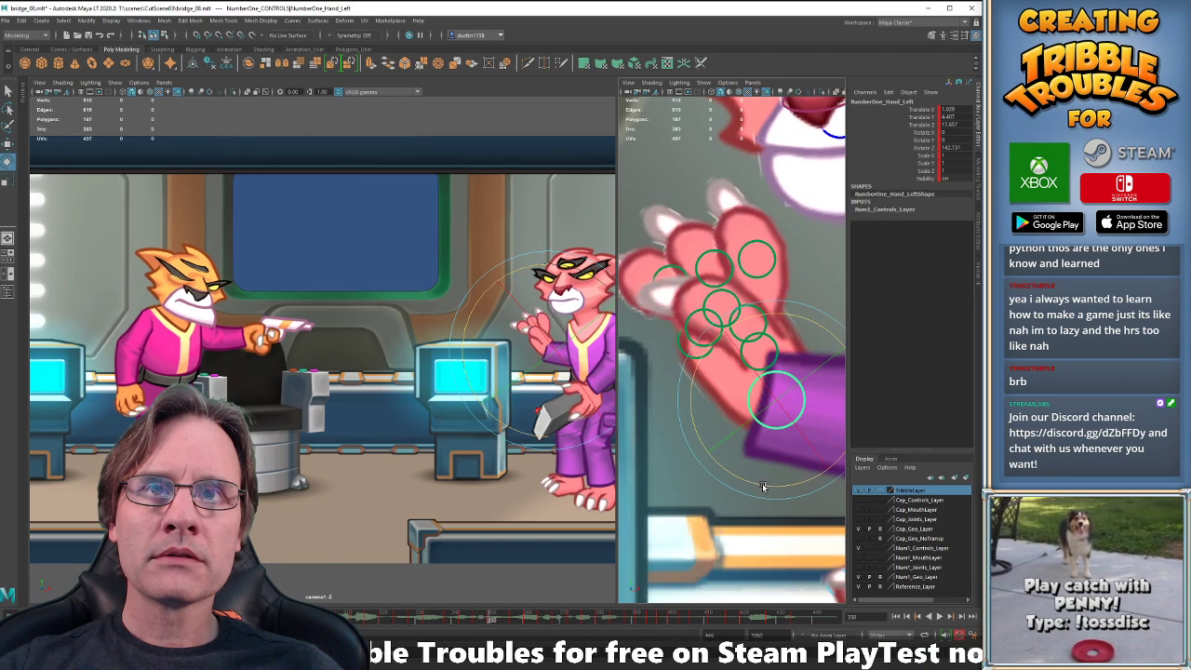
Rotate the left hand to about 127 in Z at frame 350, comparing it with the pose at frame 346.
{"action": "left_click_drag", "start_coordinate": [791, 489], "coordinate": [779, 489]}
{"action": "key", "text": "alt+comma"}
{"action": "key", "text": "alt+comma"}
{"action": "key", "text": "alt+period"}
{"action": "key", "text": "alt+period"}
{"action": "key", "text": "alt+comma"}
{"action": "key", "text": "alt+comma"}
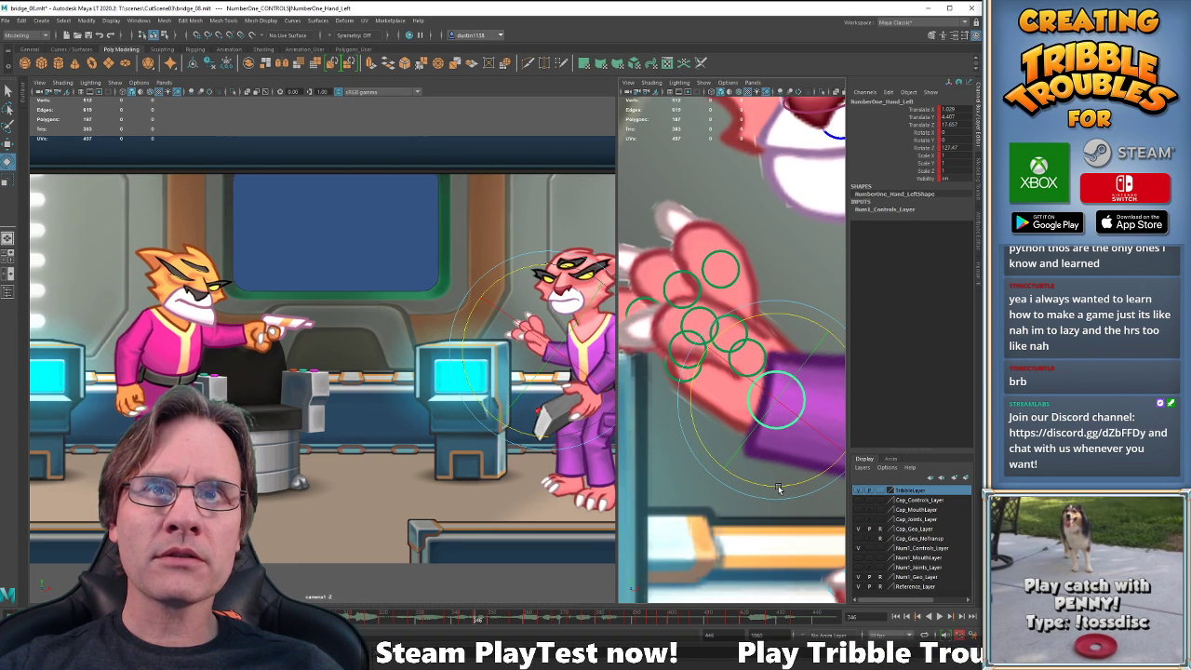
{"action": "key", "text": "alt+period"}
{"action": "key", "text": "alt+period"}
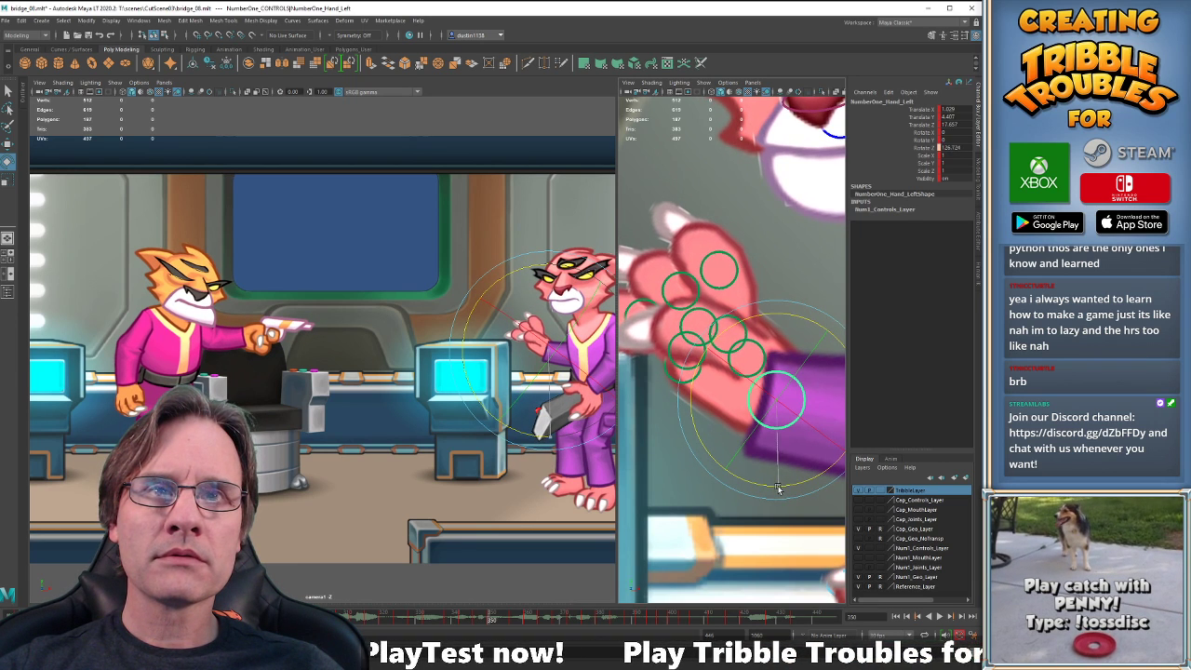
Step through the frames after 350 and back to examine how the left hand's rotation continues through frame 356.
{"action": "key", "text": "alt+period"}
{"action": "key", "text": "alt+period"}
{"action": "key", "text": "alt+period"}
{"action": "key", "text": "alt+period"}
{"action": "key", "text": "alt+period"}
{"action": "key", "text": "alt+period"}
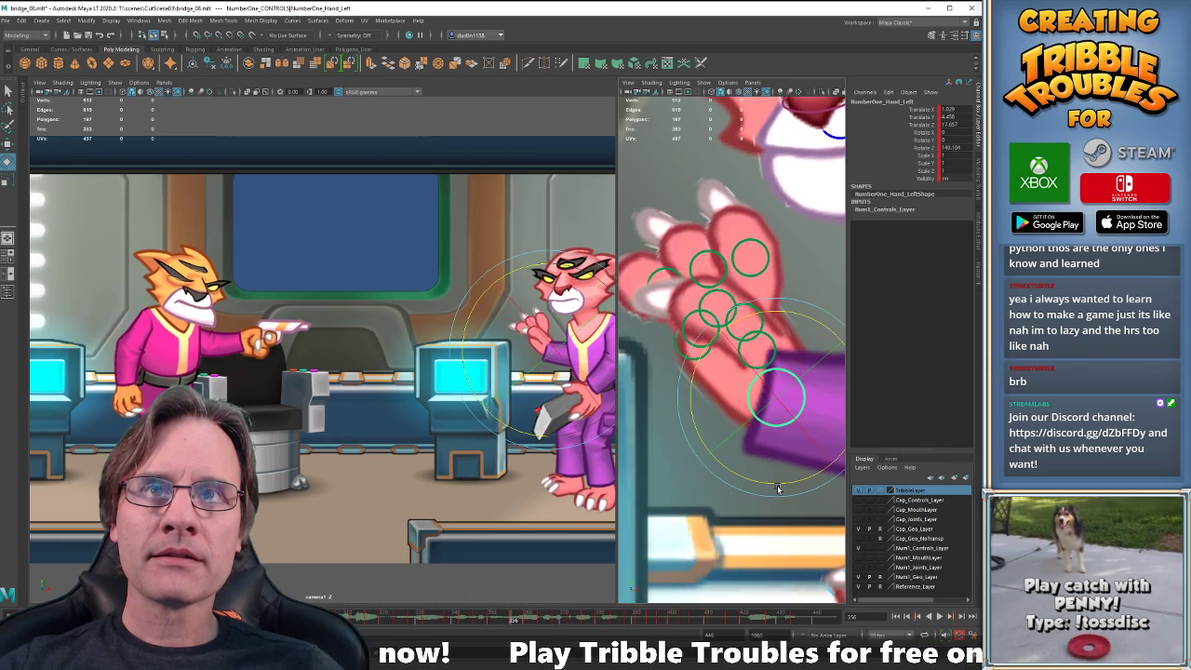
{"action": "key", "text": "alt+period"}
{"action": "key", "text": "alt+period"}
{"action": "key", "text": "alt+period"}
{"action": "key", "text": "alt+period"}
{"action": "key", "text": "alt+comma"}
{"action": "key", "text": "alt+comma"}
{"action": "key", "text": "alt+comma"}
{"action": "key", "text": "alt+comma"}
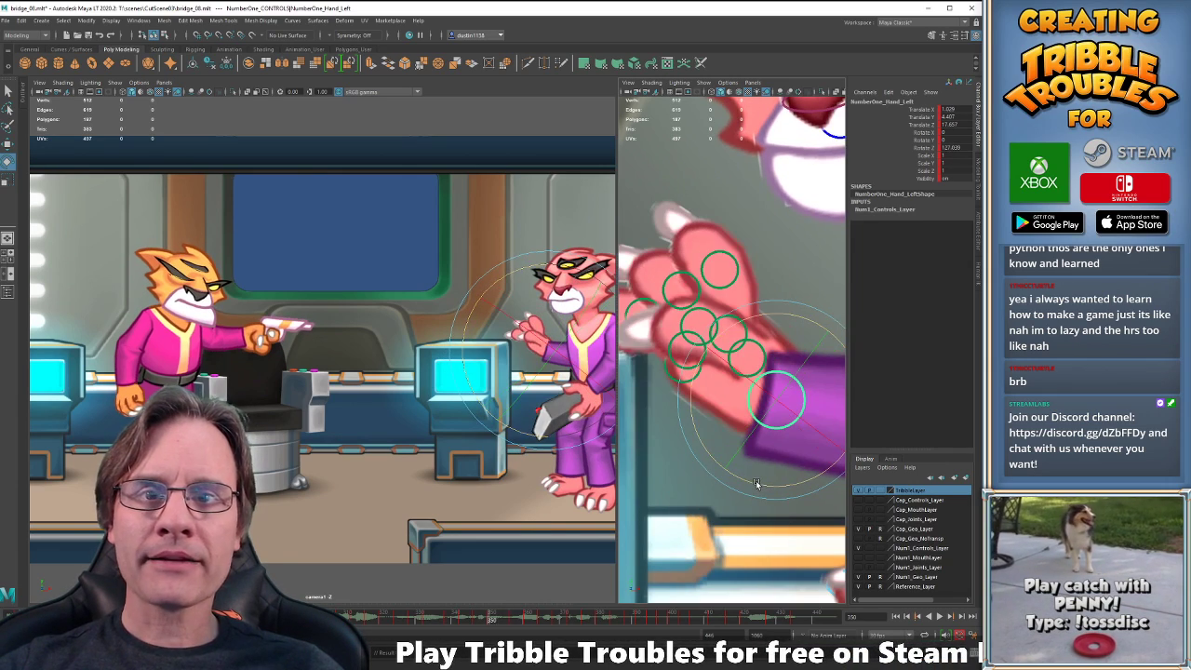
Step back and forth between frames 350 and 356 to compare the left hand's rotation in both poses.
{"action": "key", "text": "alt+comma"}
{"action": "key", "text": "alt+comma"}
{"action": "key", "text": "alt+comma"}
{"action": "key", "text": "alt+comma"}
{"action": "key", "text": "alt+comma"}
{"action": "key", "text": "alt+comma"}
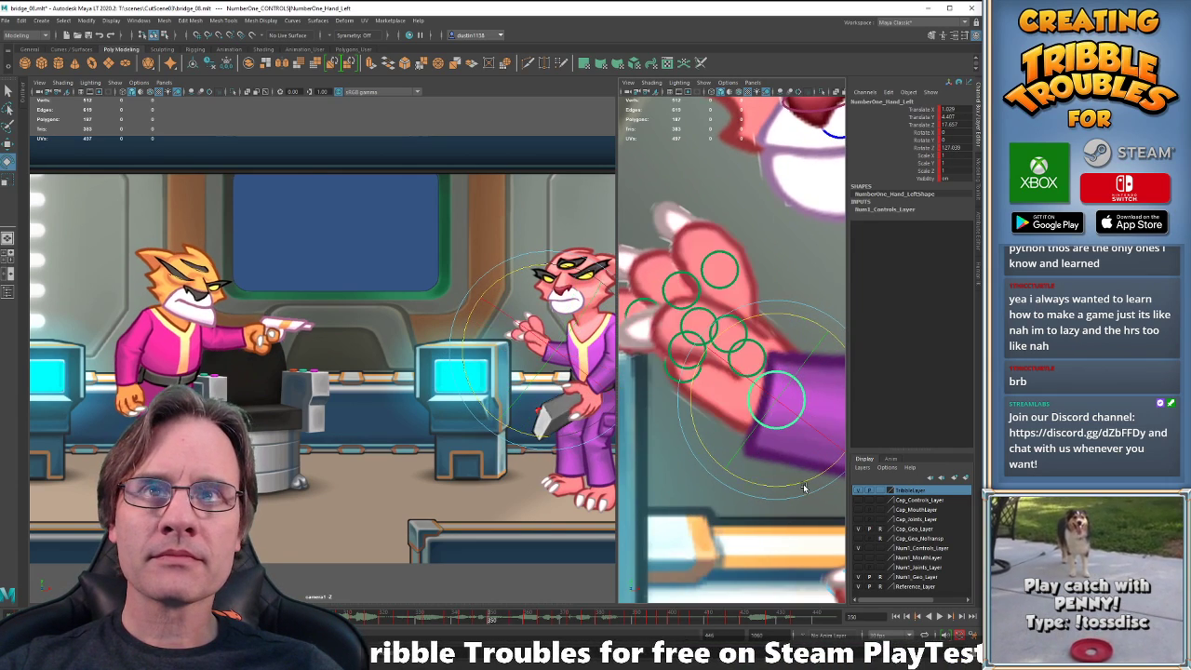
{"action": "key", "text": "alt+period"}
{"action": "key", "text": "alt+period"}
{"action": "key", "text": "alt+period"}
{"action": "key", "text": "alt+period"}
{"action": "key", "text": "alt+period"}
{"action": "key", "text": "alt+period"}
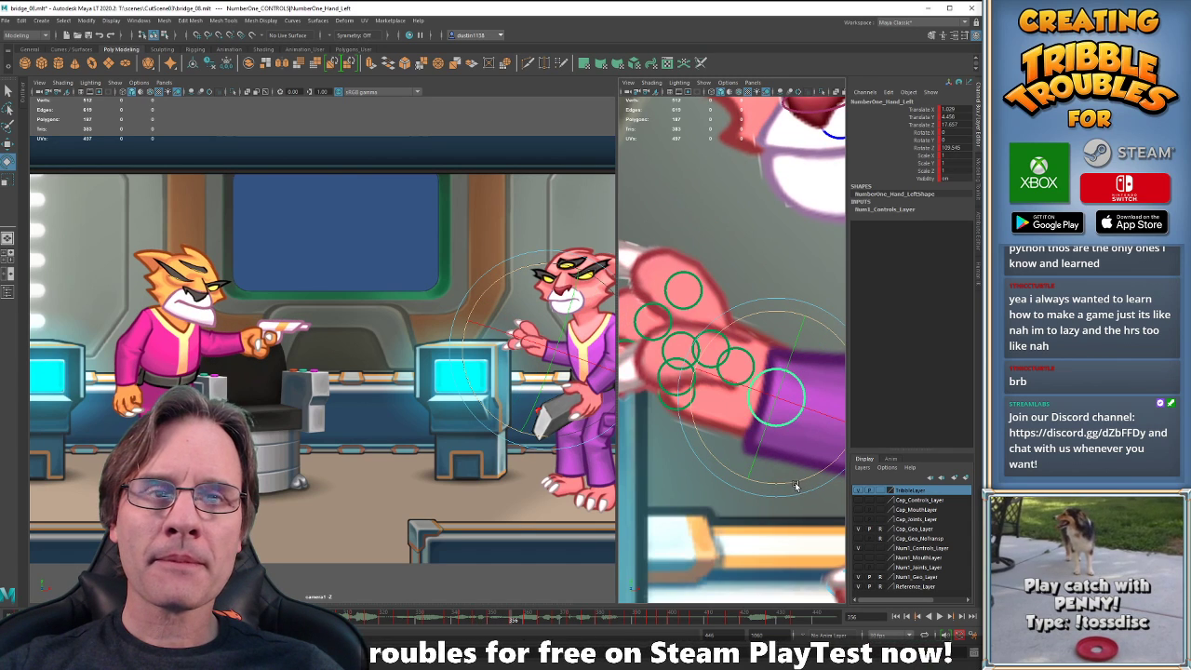
{"action": "key", "text": "alt+comma"}
{"action": "key", "text": "alt+comma"}
{"action": "key", "text": "alt+comma"}
{"action": "key", "text": "alt+comma"}
{"action": "key", "text": "alt+comma"}
{"action": "key", "text": "alt+comma"}
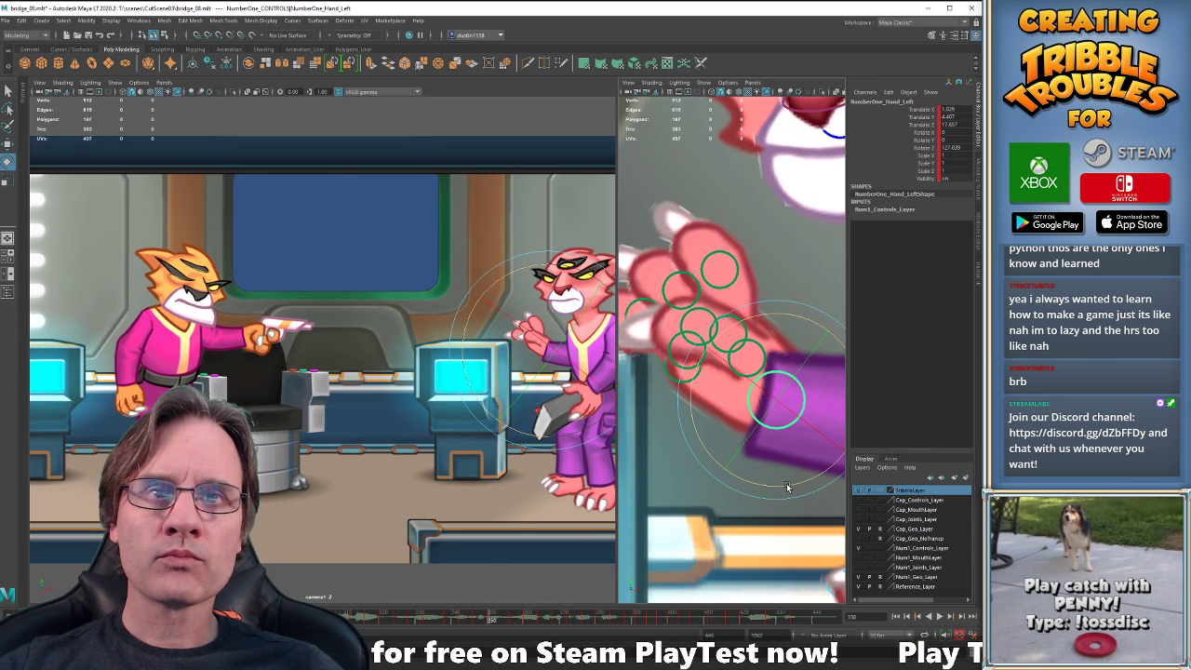
Rotate the left hand to about 120.5 in Z at frame 356, comparing it with the pose at frame 350.
{"action": "key", "text": "alt+period"}
{"action": "key", "text": "alt+period"}
{"action": "key", "text": "alt+period"}
{"action": "key", "text": "alt+period"}
{"action": "key", "text": "alt+period"}
{"action": "key", "text": "alt+period"}
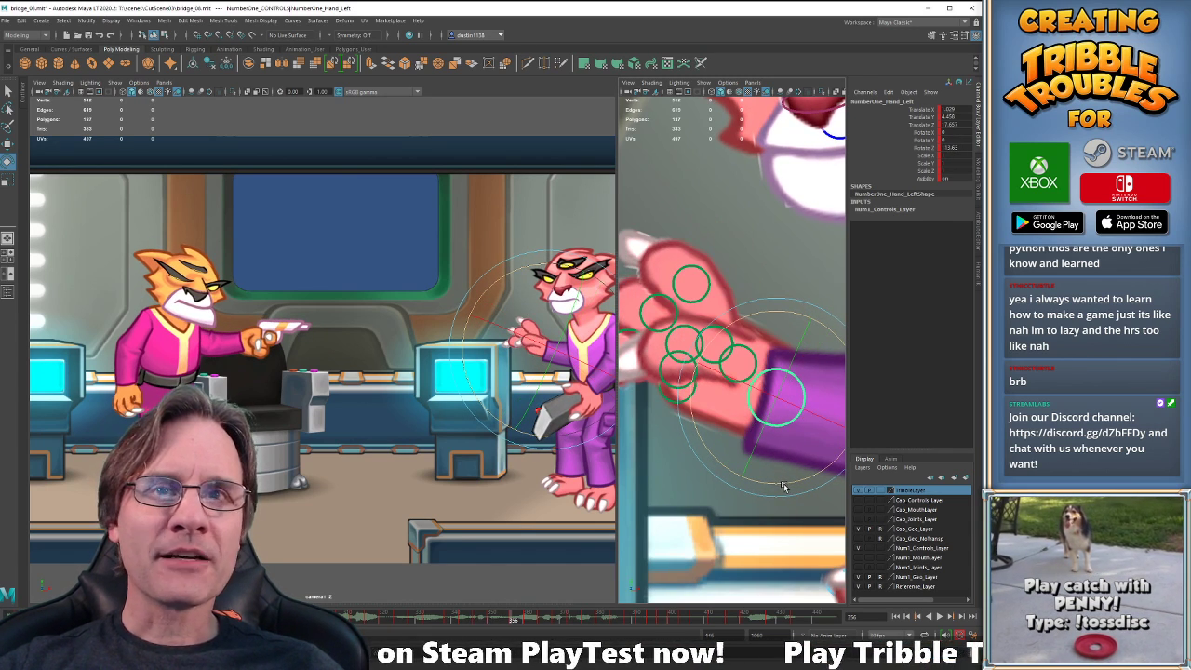
{"action": "key", "text": "alt+comma"}
{"action": "key", "text": "alt+comma"}
{"action": "key", "text": "alt+comma"}
{"action": "key", "text": "alt+comma"}
{"action": "key", "text": "alt+comma"}
{"action": "key", "text": "alt+comma"}
{"action": "key", "text": "alt+period"}
{"action": "key", "text": "alt+period"}
{"action": "key", "text": "alt+period"}
{"action": "key", "text": "alt+period"}
{"action": "key", "text": "alt+period"}
{"action": "key", "text": "alt+period"}
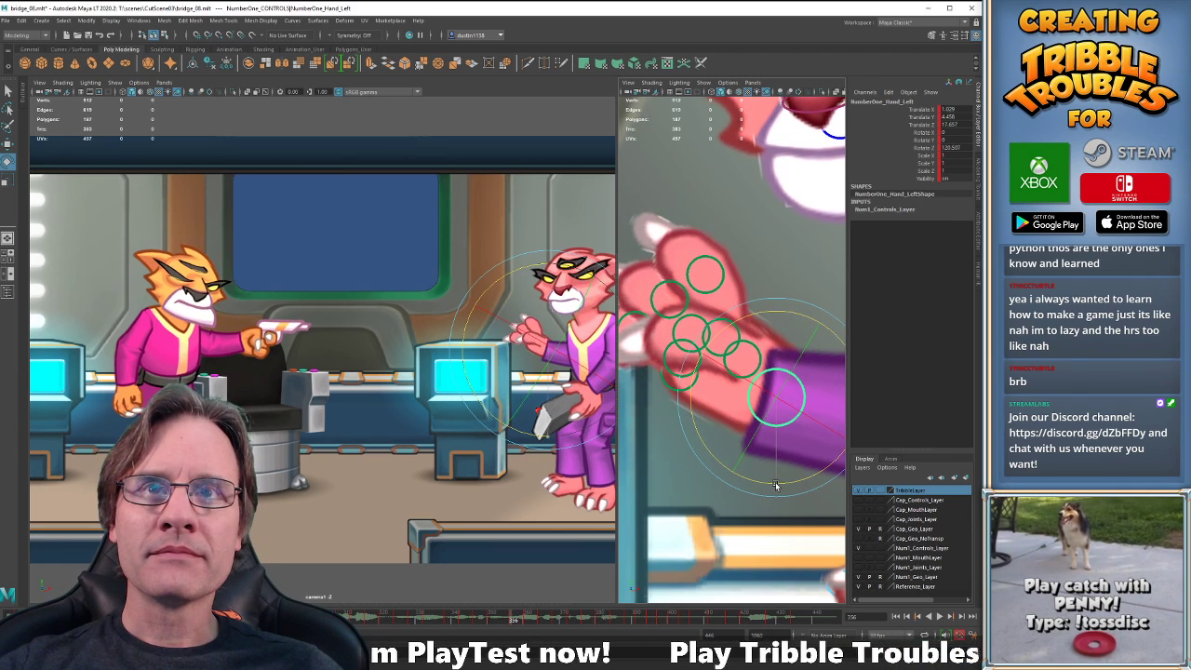
Step through frames 350 to 360 to check how the left hand moves through the adjusted pose at frame 356.
{"action": "key", "text": "alt+comma"}
{"action": "key", "text": "alt+comma"}
{"action": "key", "text": "alt+comma"}
{"action": "key", "text": "alt+comma"}
{"action": "key", "text": "alt+comma"}
{"action": "key", "text": "alt+comma"}
{"action": "key", "text": "alt+period"}
{"action": "key", "text": "alt+period"}
{"action": "key", "text": "alt+period"}
{"action": "key", "text": "alt+period"}
{"action": "key", "text": "alt+period"}
{"action": "key", "text": "alt+period"}
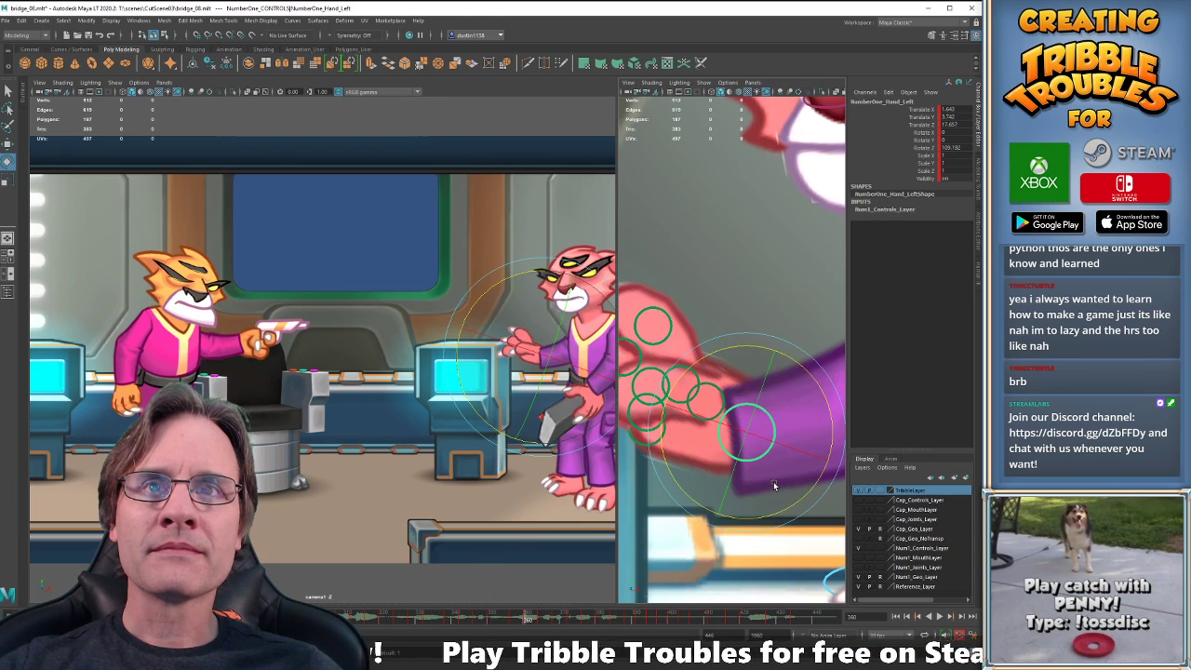
Step on from frame 360 to frame 372 to examine how the left hand lowers.
{"action": "key", "text": "alt+comma"}
{"action": "key", "text": "alt+period"}
{"action": "key", "text": "alt+period"}
{"action": "key", "text": "alt+period"}
{"action": "key", "text": "alt+period"}
{"action": "key", "text": "alt+period"}
{"action": "key", "text": "alt+period"}
{"action": "key", "text": "alt+period"}
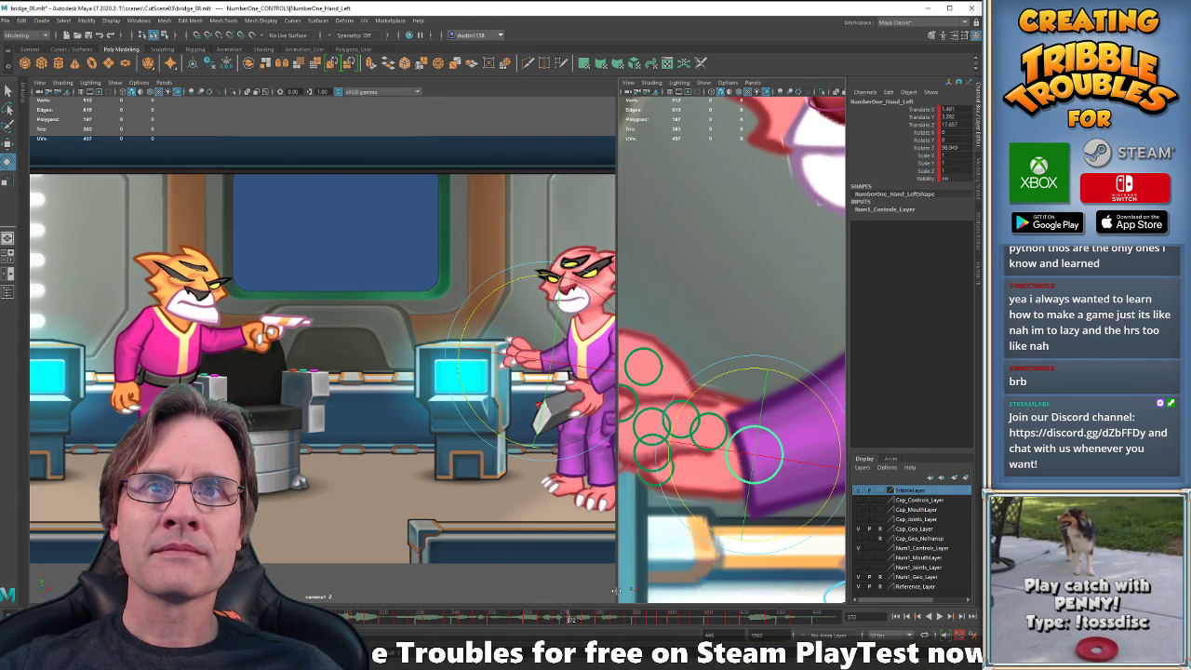
Play back the cutscene to review the left hand's motion, then return to an earlier point before frame 300.
{"action": "key", "text": "alt+v"}
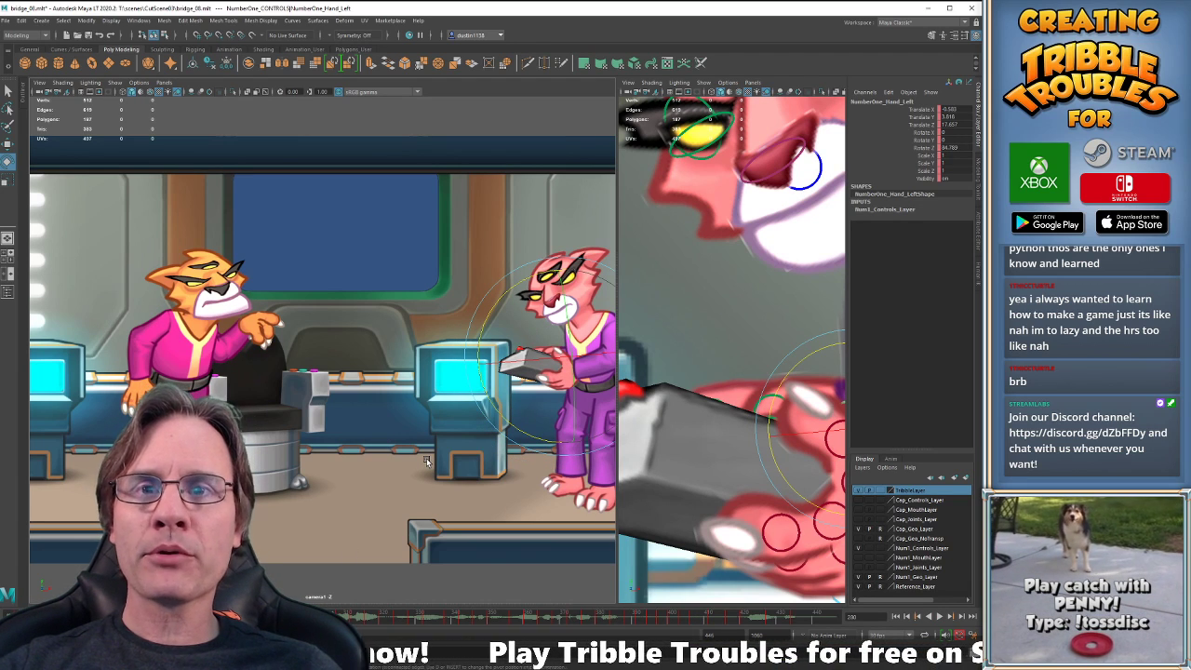
{"action": "key", "text": "alt+v"}
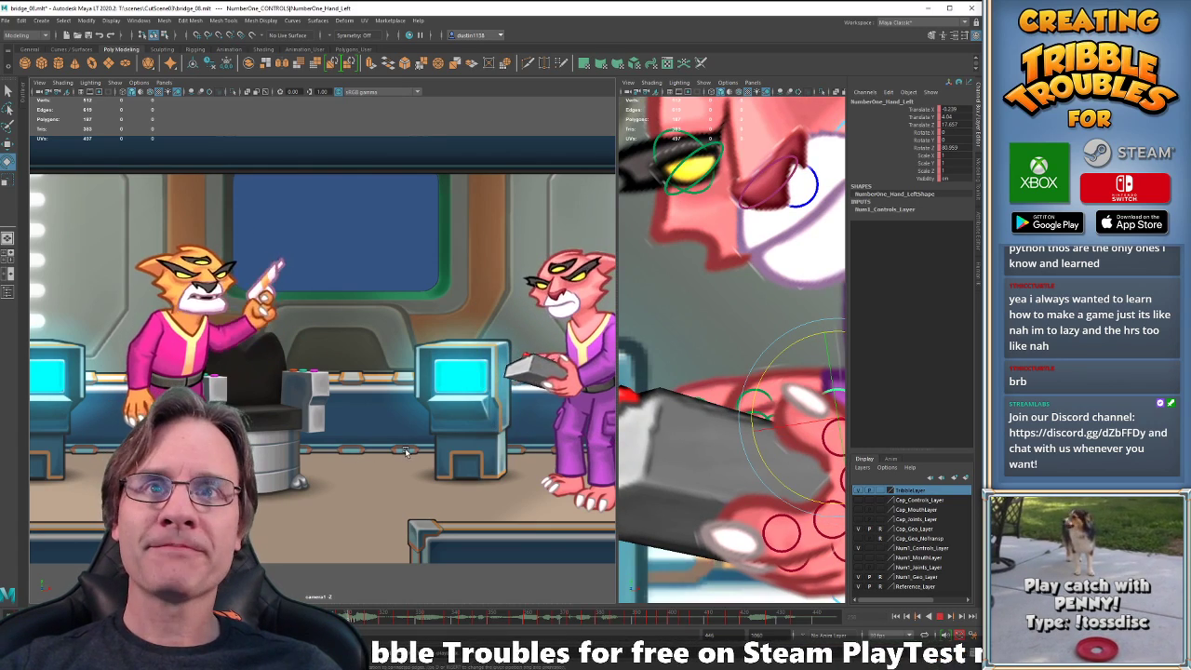
{"action": "key", "text": "alt+v"}
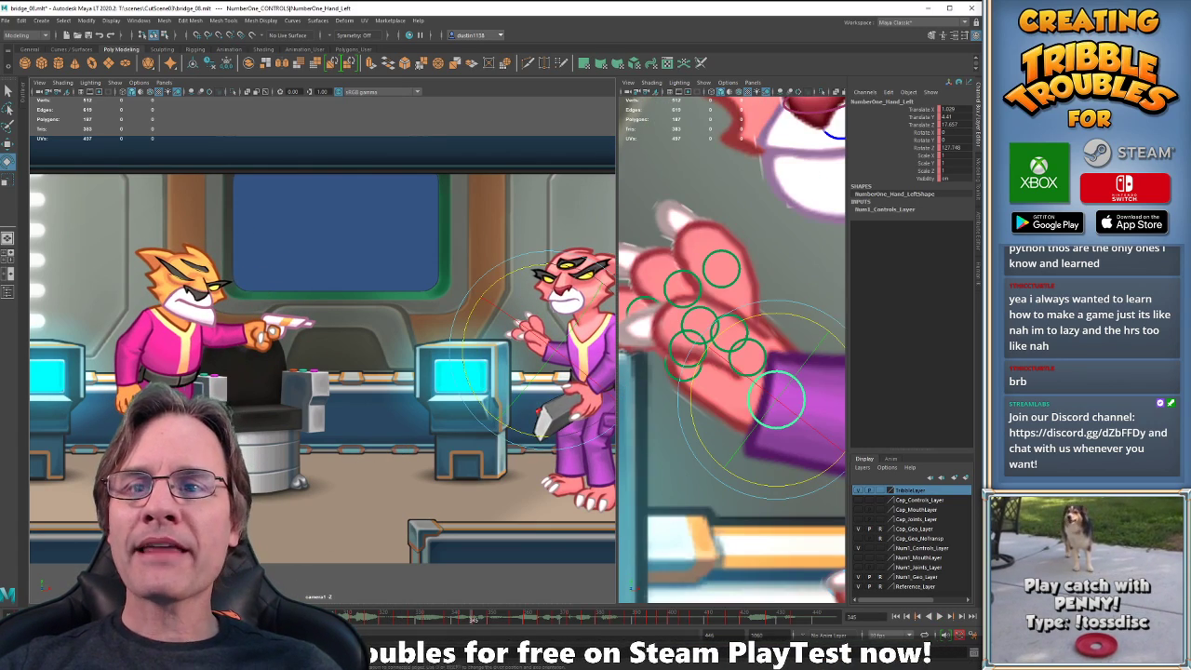
{"action": "left_click", "coordinate": [301, 617]}
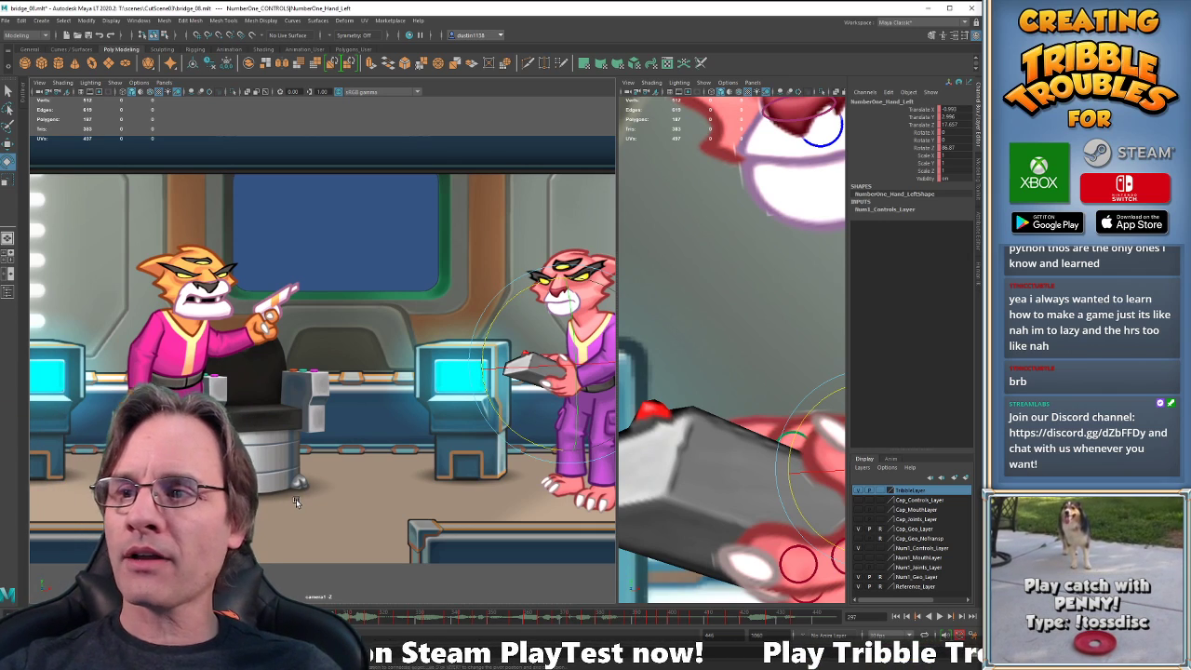
Play the shot and step through the keyframes of NumberOne's left hand to examine how the hand rises.
{"action": "key", "text": "alt+v"}
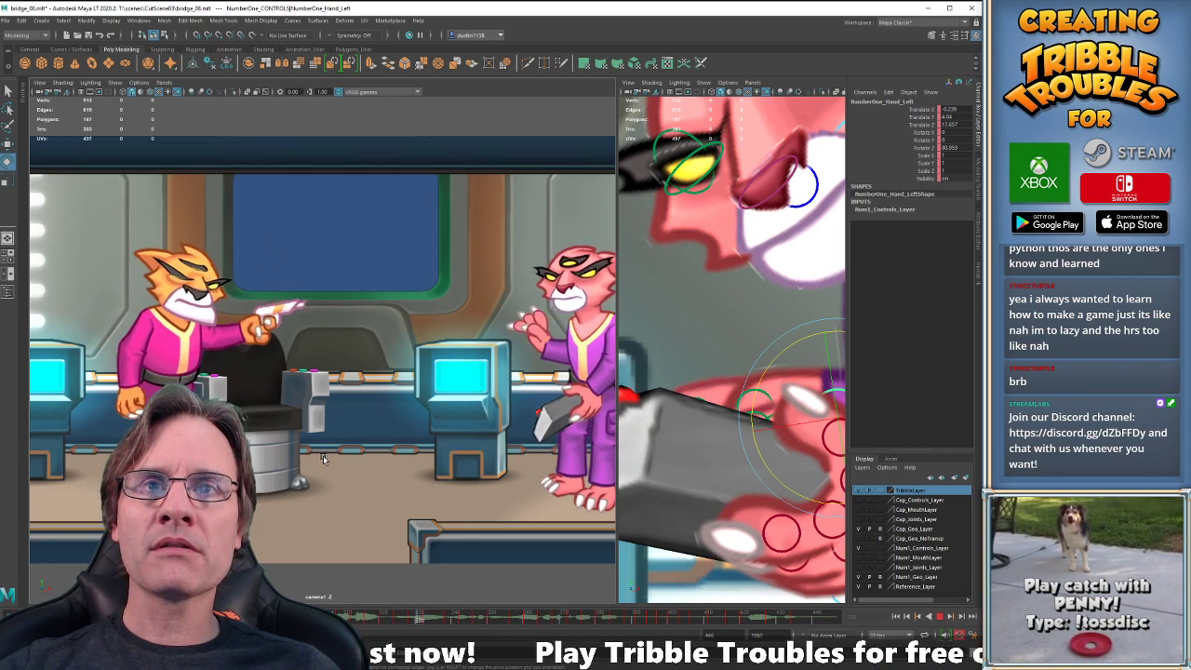
{"action": "key", "text": "alt+v"}
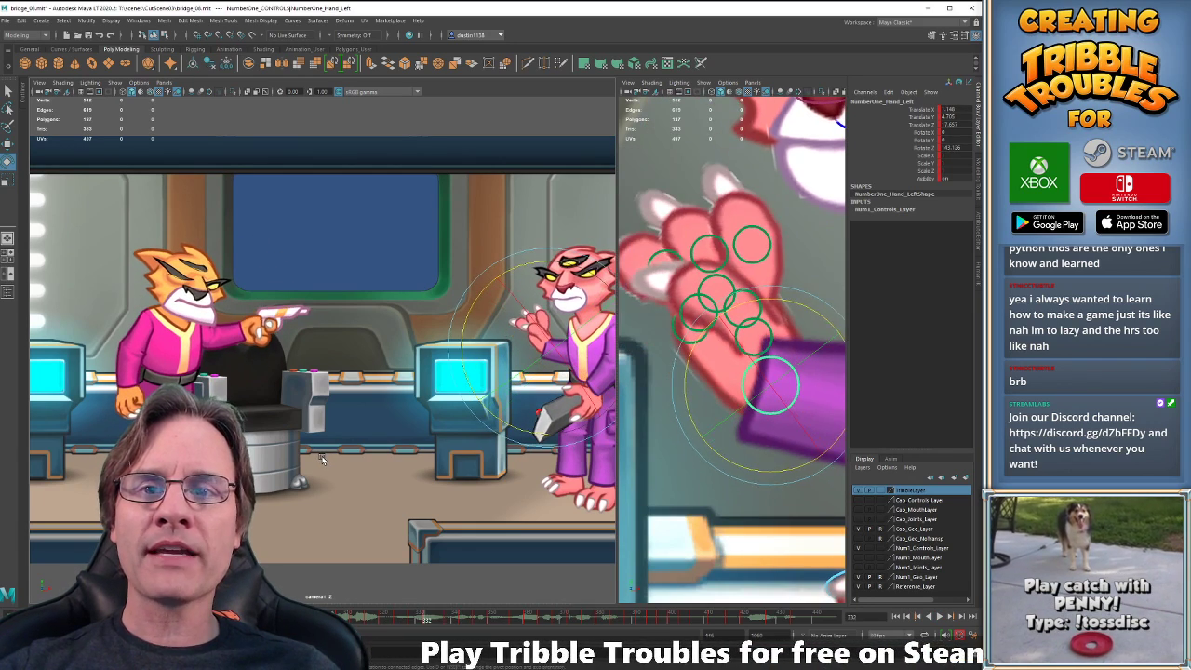
{"action": "key", "text": "."}
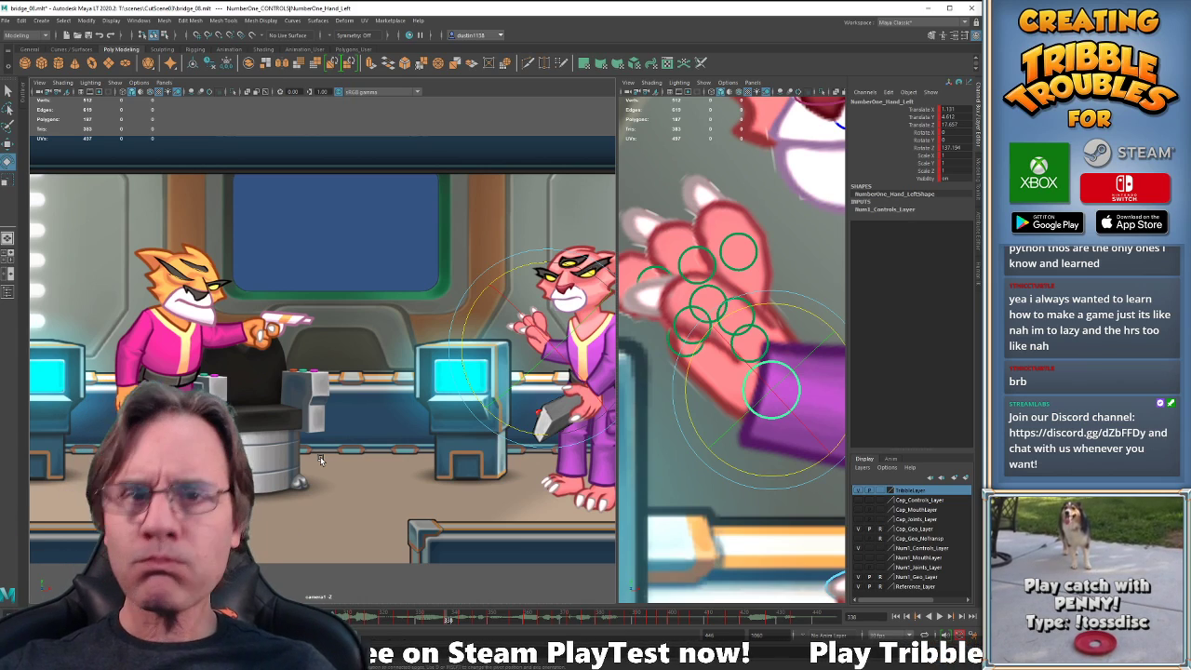
{"action": "key", "text": "comma"}
{"action": "key", "text": "comma"}
{"action": "key", "text": "comma"}
{"action": "key", "text": "comma"}
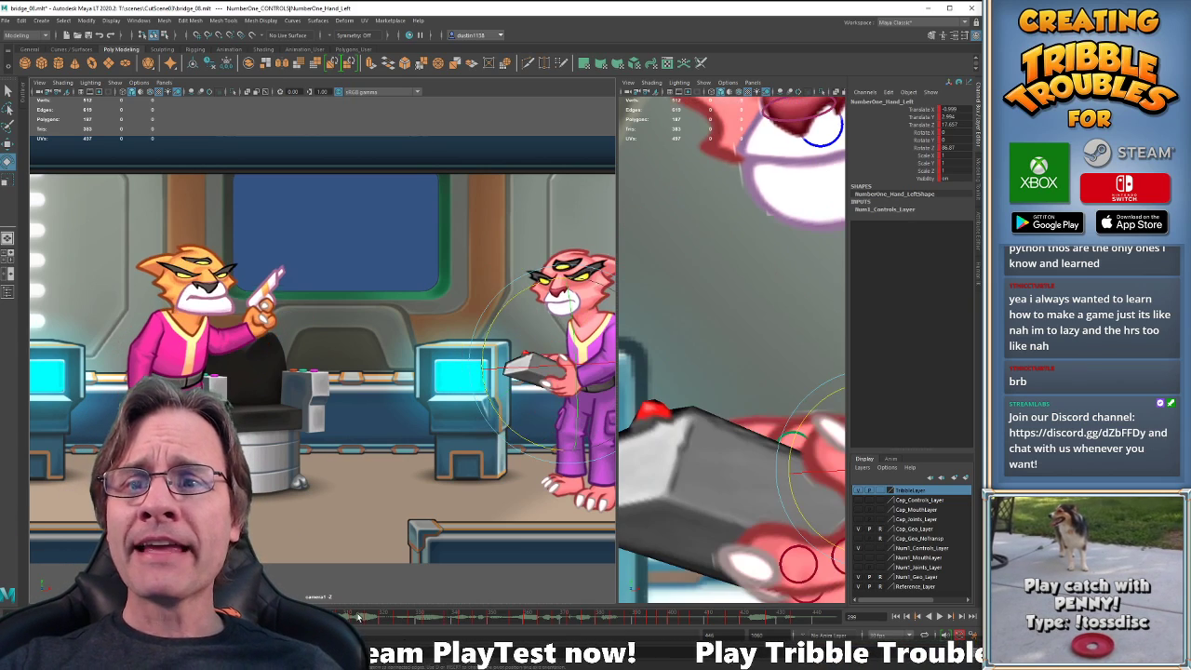
{"action": "key", "text": "period"}
{"action": "key", "text": "period"}
{"action": "key", "text": "period"}
{"action": "key", "text": "period"}
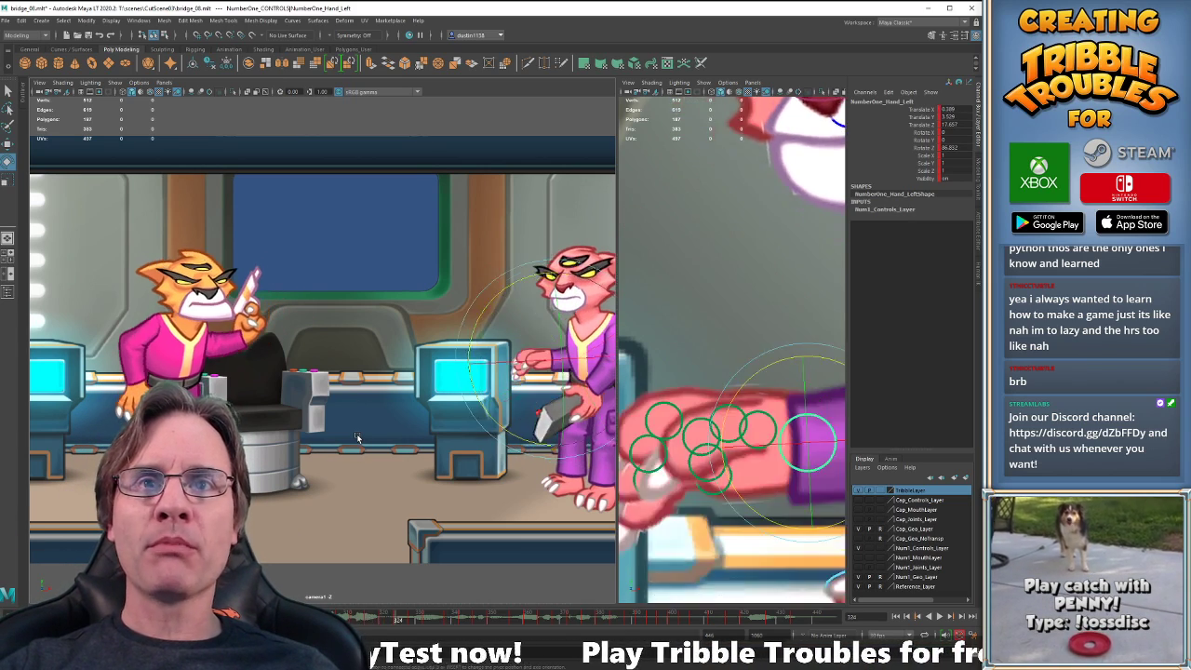
{"action": "key", "text": "comma"}
{"action": "key", "text": "comma"}
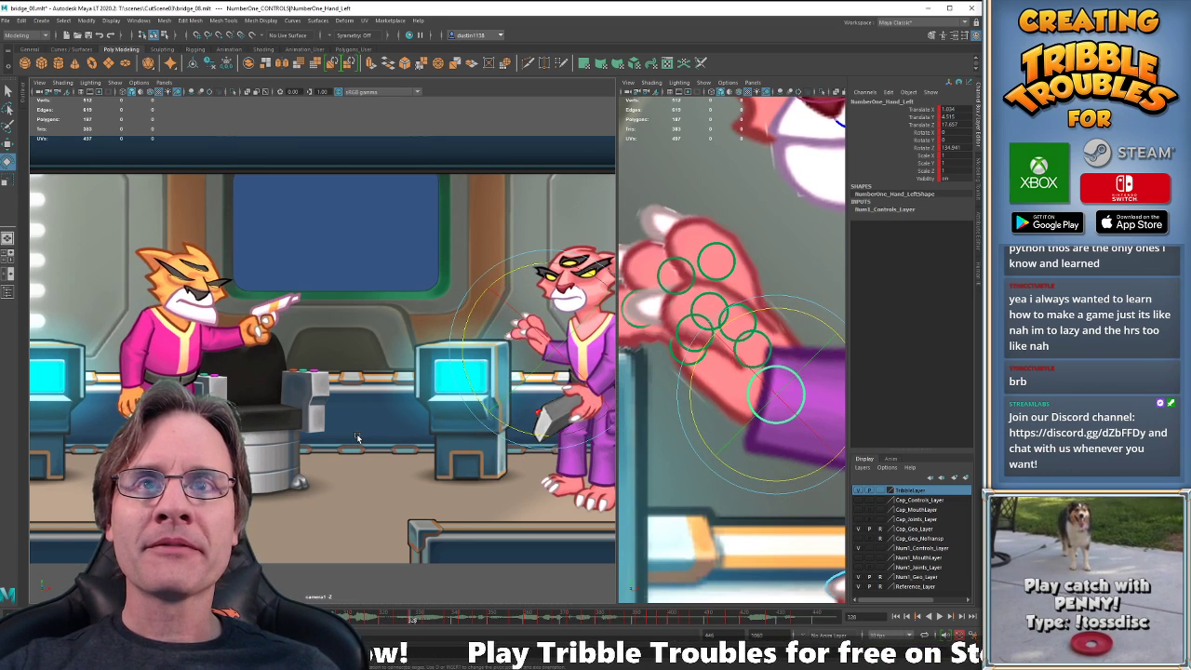
{"action": "key", "text": "period"}
Rotate the base control of finger one on NumberOne's left hand to about 17 degrees in Z at the current key.
{"action": "key", "text": "w"}
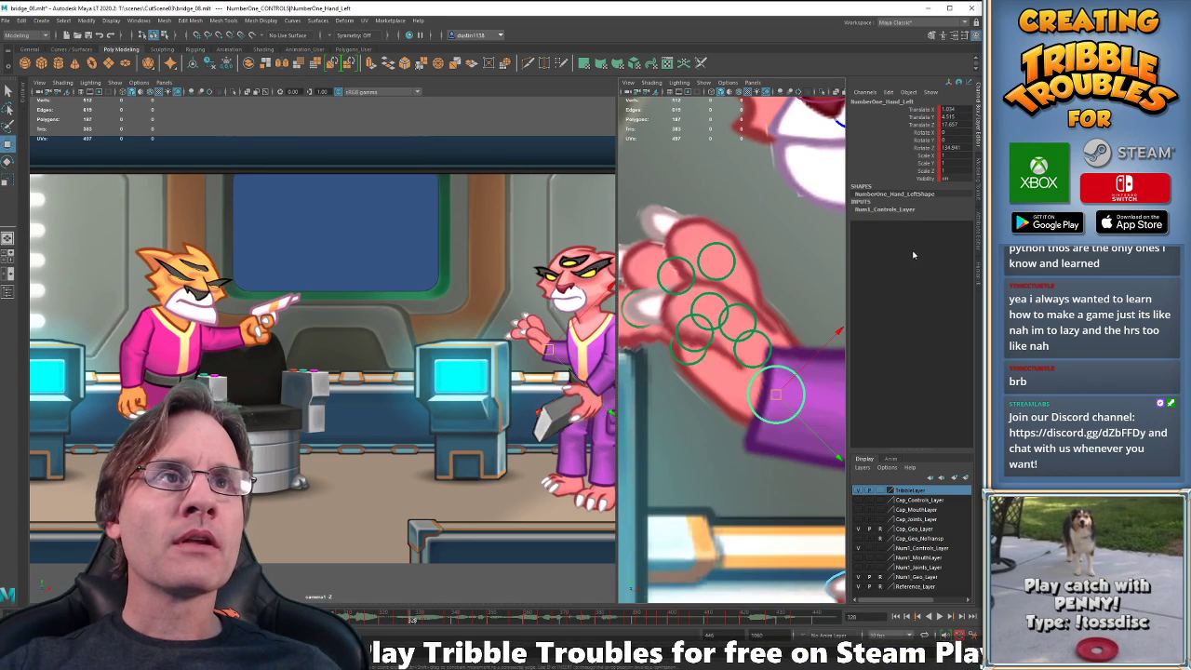
{"action": "left_click", "coordinate": [747, 313]}
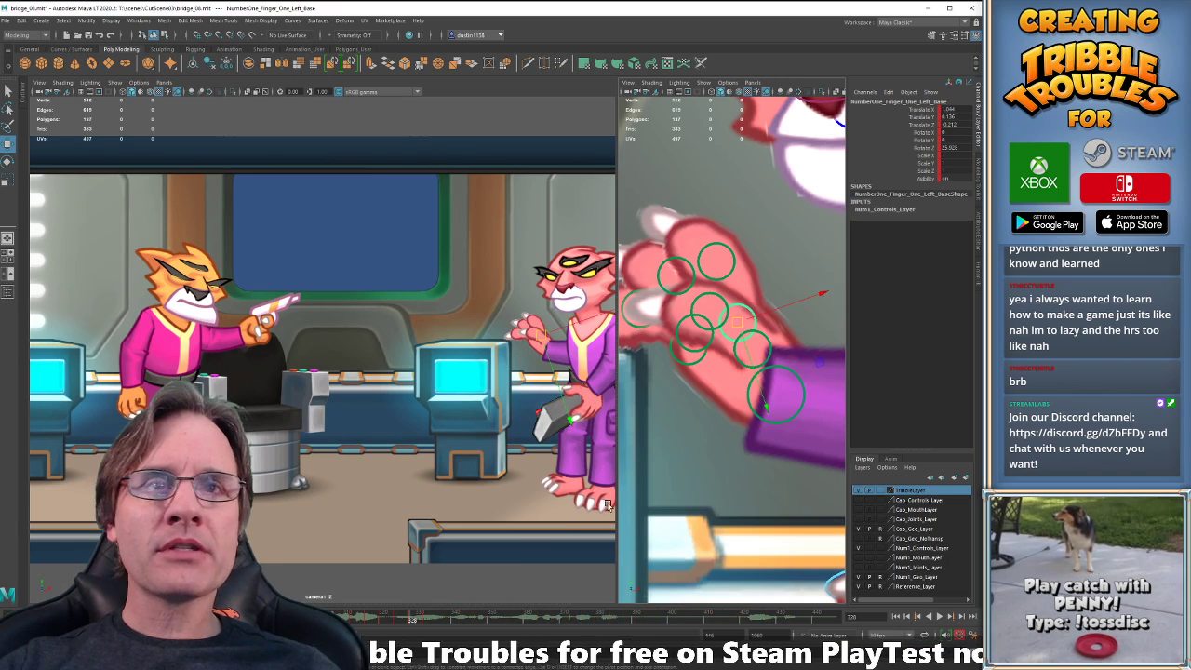
{"action": "key", "text": "e"}
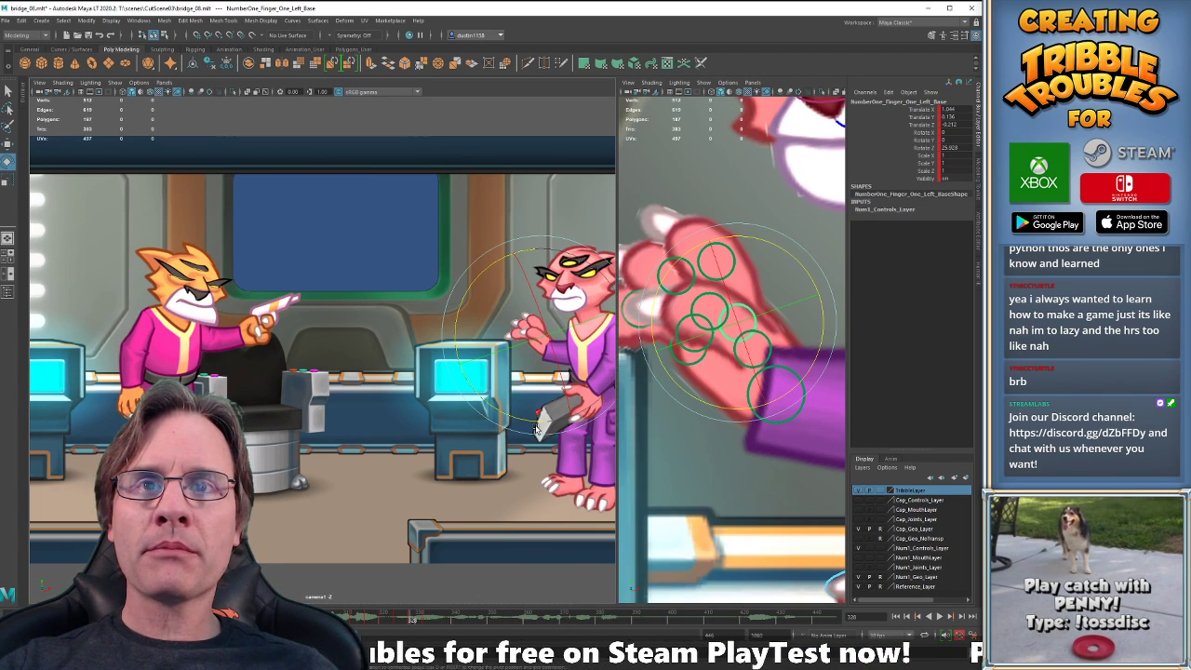
{"action": "left_click_drag", "start_coordinate": [537, 430], "coordinate": [547, 376]}
{"action": "key", "text": "w"}
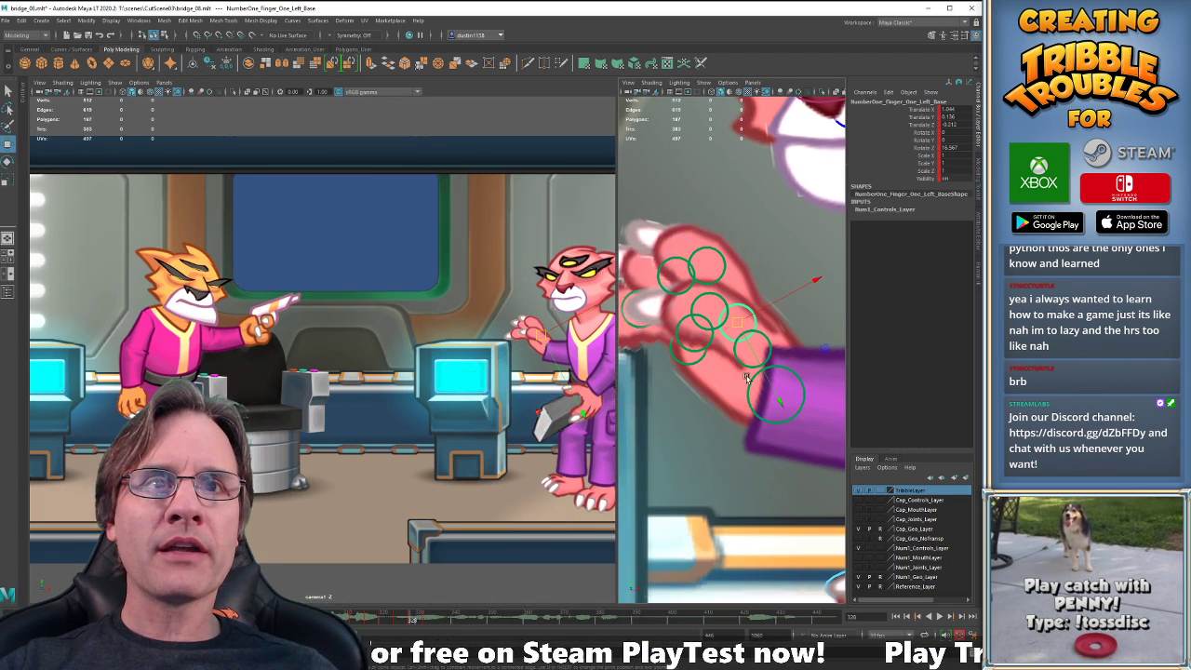
Rotate the base control of finger two on the left hand slightly and compare the pose with the neighbouring keyframes.
{"action": "left_click", "coordinate": [712, 339]}
{"action": "key", "text": "e"}
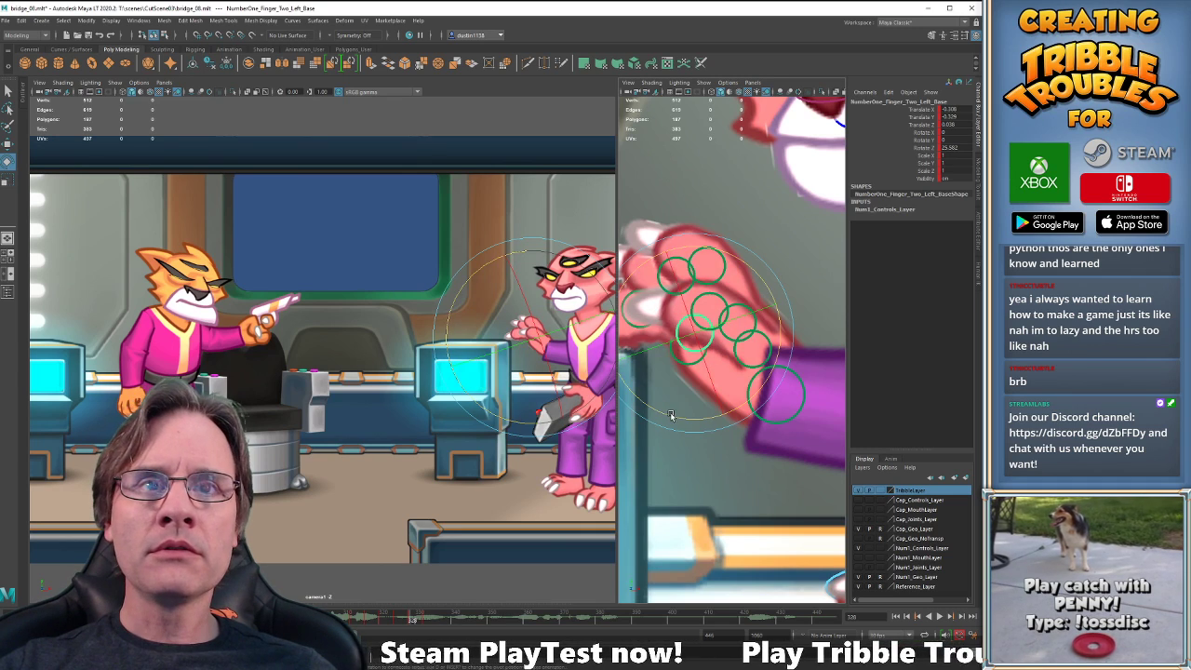
{"action": "left_click_drag", "start_coordinate": [673, 415], "coordinate": [683, 415]}
{"action": "key", "text": "comma"}
{"action": "key", "text": "comma"}
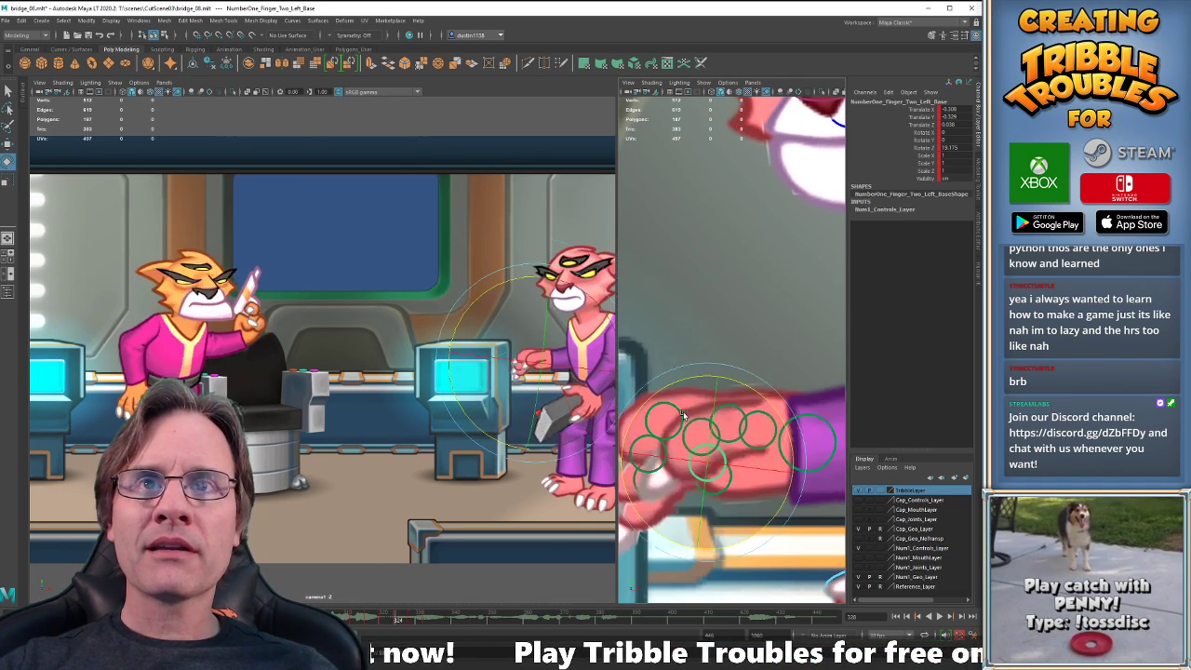
{"action": "key", "text": "period"}
{"action": "key", "text": "period"}
At the previous keyframe, set finger one's base rotation to about 25 degrees in Z and play back the hand motion.
{"action": "key", "text": "w"}
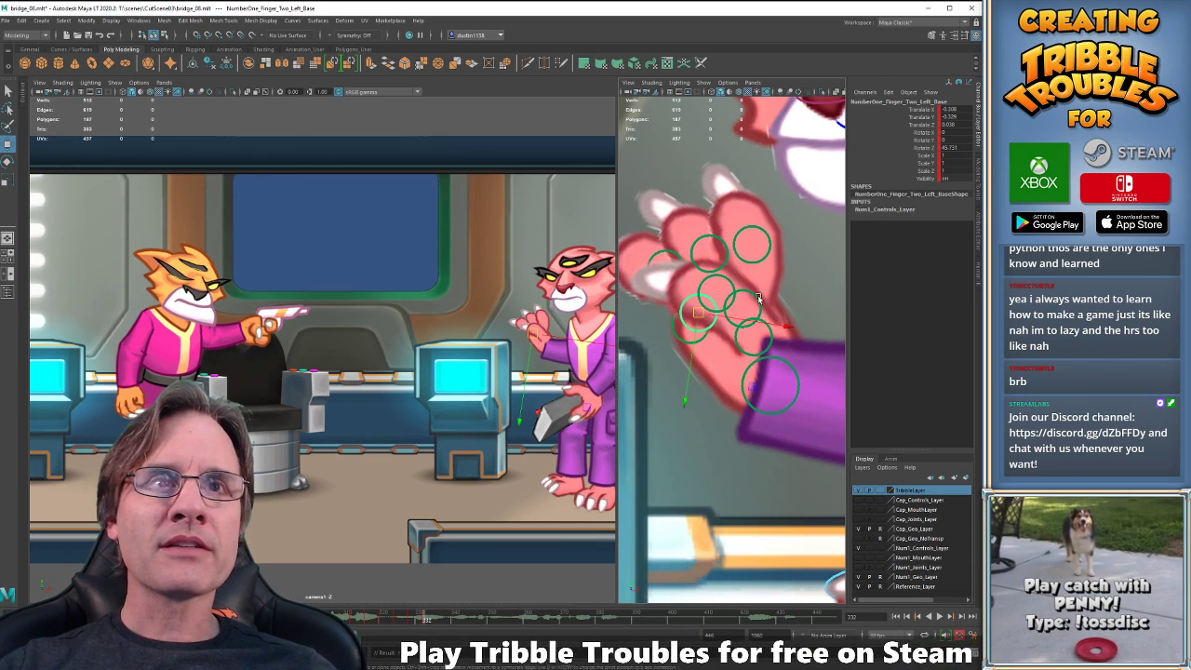
{"action": "left_click", "coordinate": [758, 302]}
{"action": "key", "text": "comma"}
{"action": "key", "text": "e"}
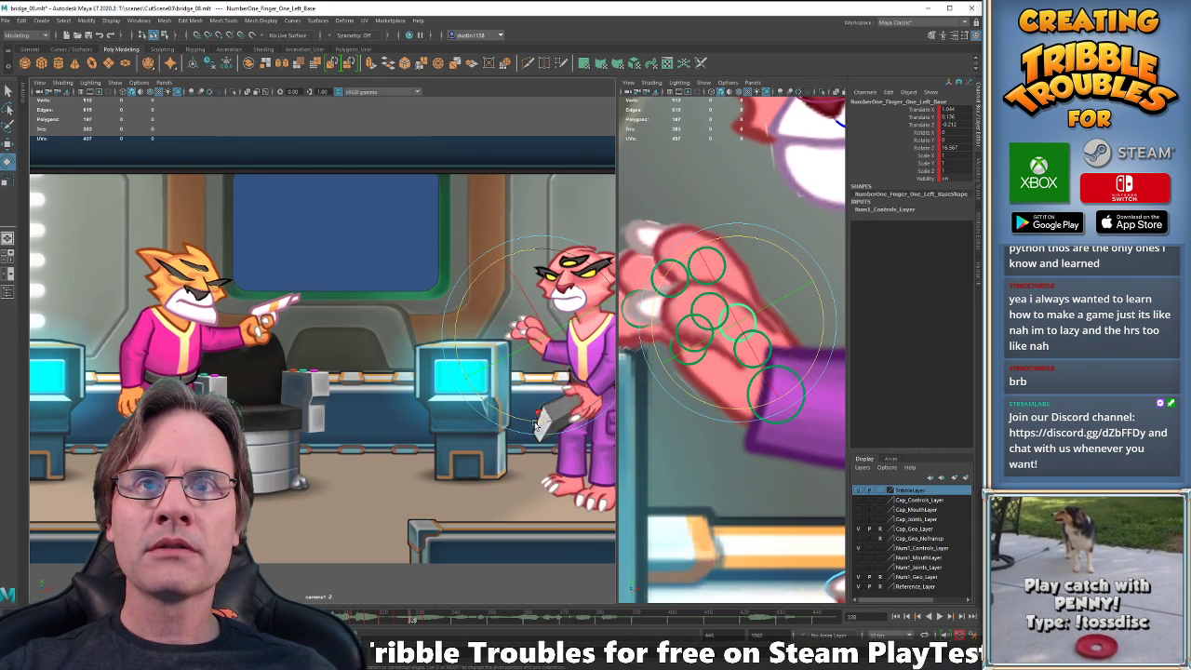
{"action": "left_click_drag", "start_coordinate": [536, 423], "coordinate": [523, 414]}
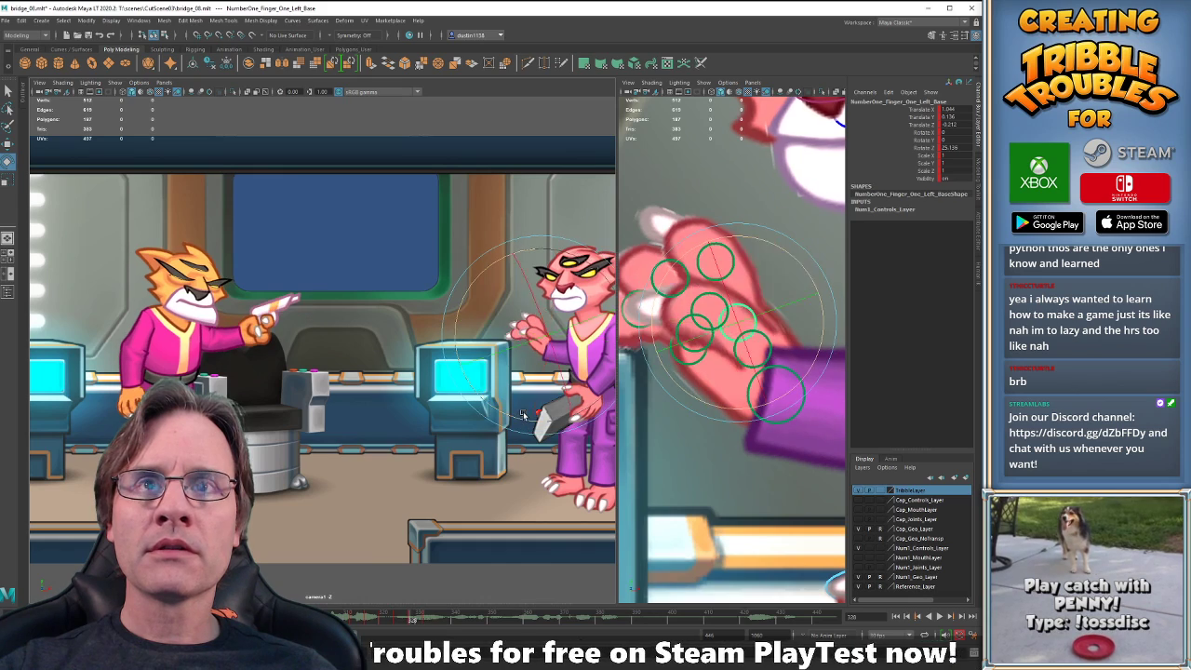
{"action": "key", "text": "alt+v"}
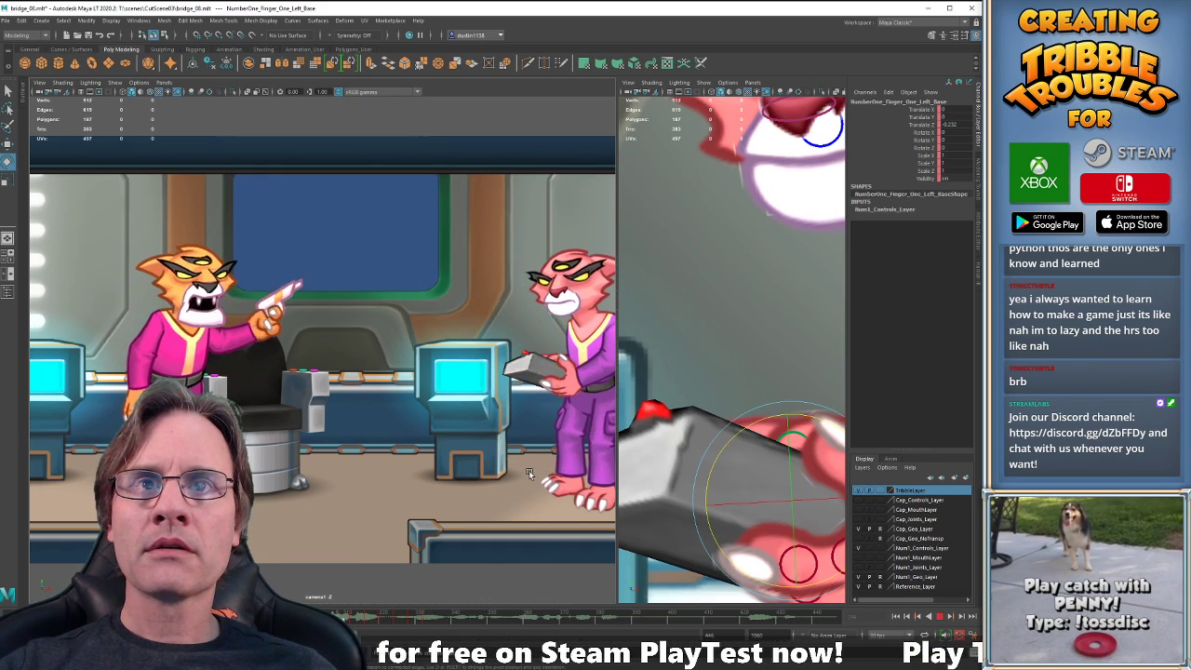
{"action": "key", "text": "alt+v"}
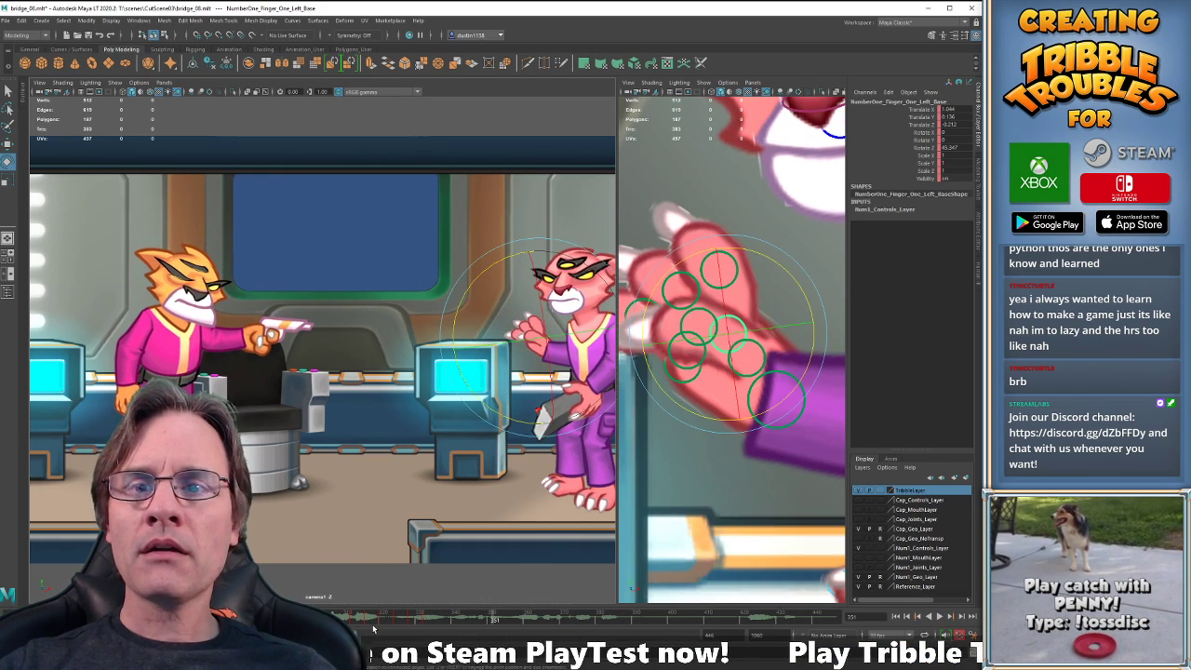
{"action": "key", "text": "alt+v"}
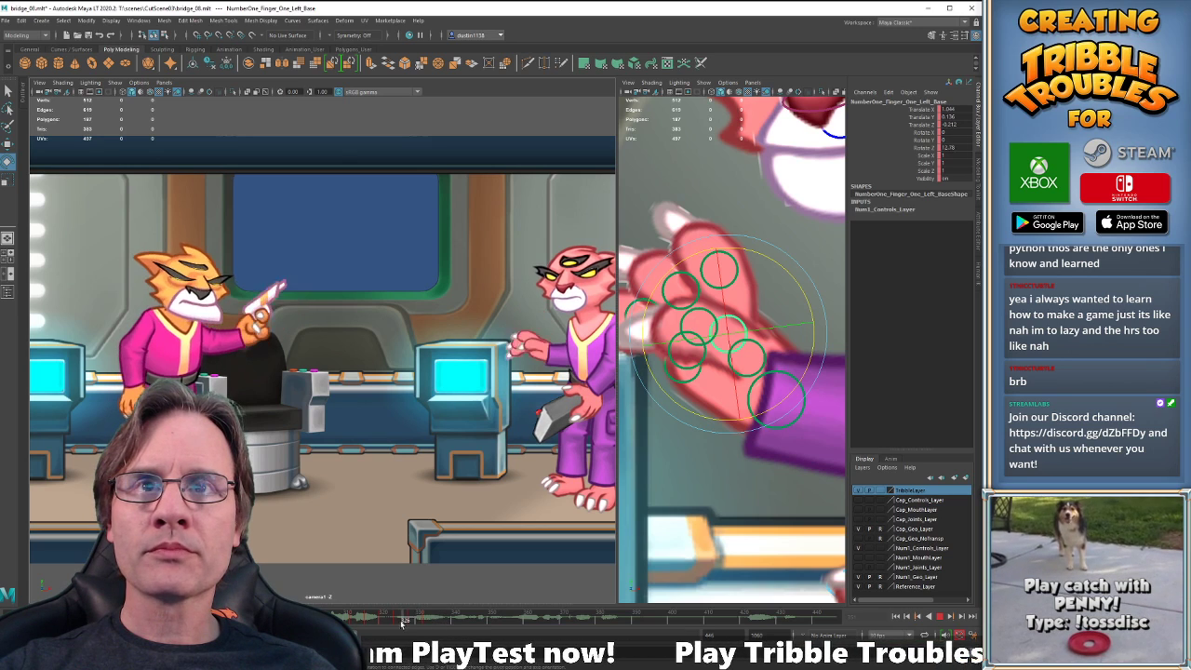
{"action": "key", "text": "alt+v"}
At the raised-hand keyframe, rotate the left hand's three fingertip controls together, bringing finger three's tip to about -48 degrees in Z.
{"action": "key", "text": "w"}
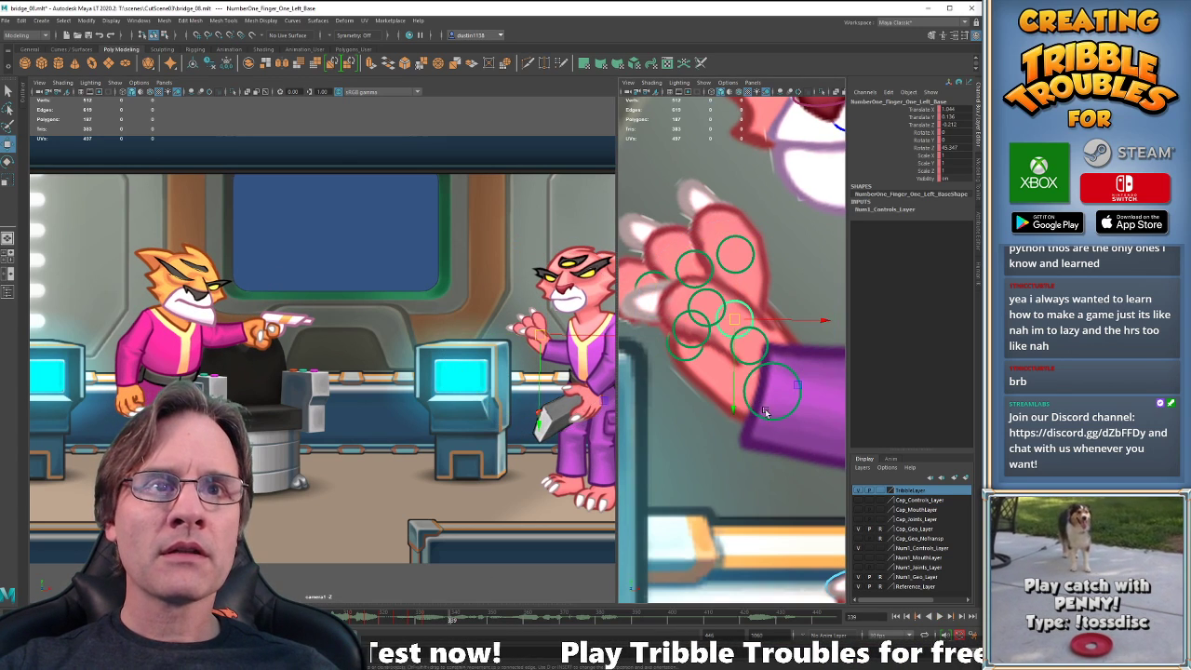
{"action": "left_click", "coordinate": [755, 419]}
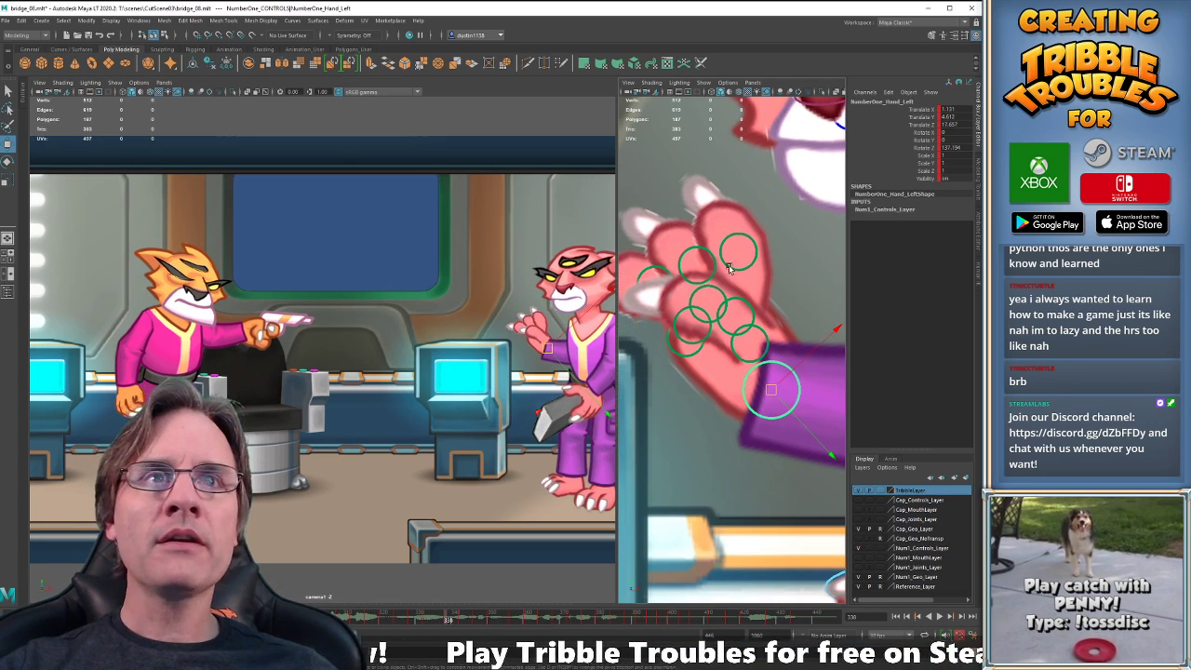
{"action": "middle_click_drag", "start_coordinate": [684, 244], "coordinate": [696, 246], "text": "alt"}
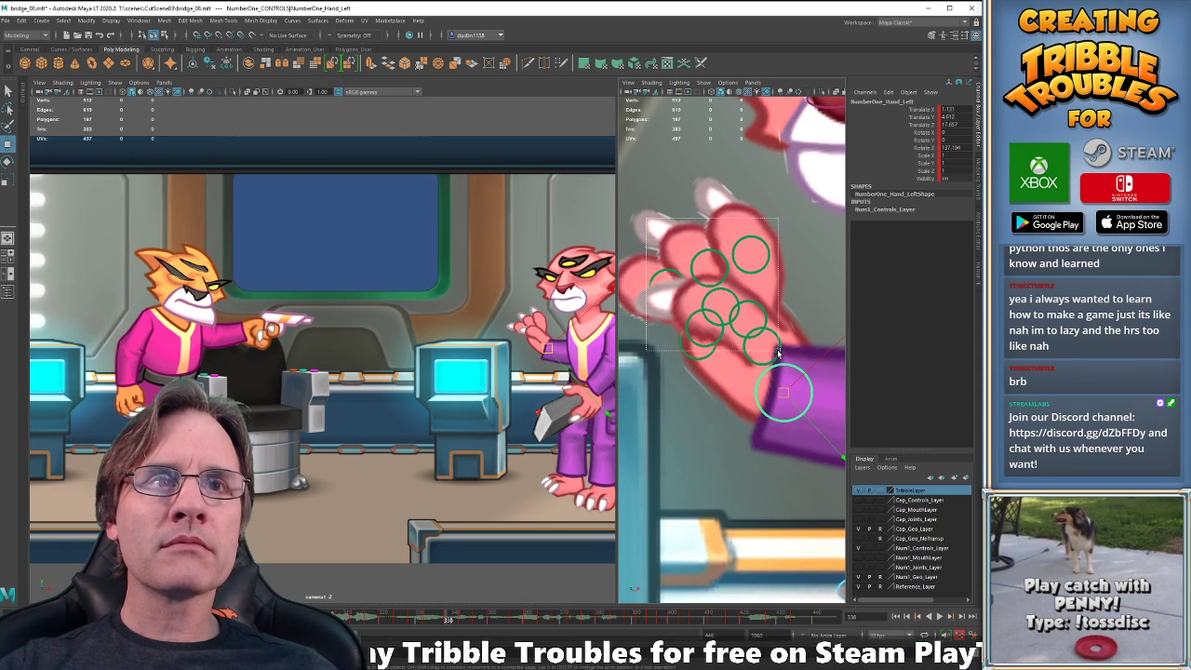
{"action": "left_click_drag", "start_coordinate": [778, 352], "coordinate": [778, 351]}
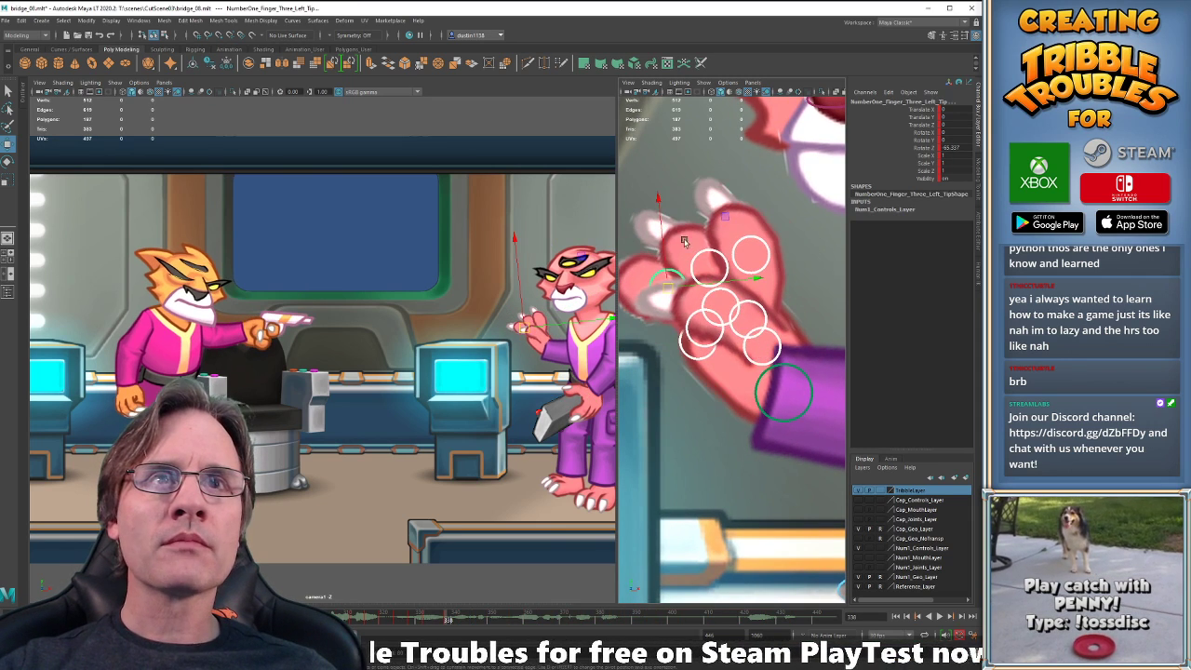
{"action": "left_click", "coordinate": [674, 240]}
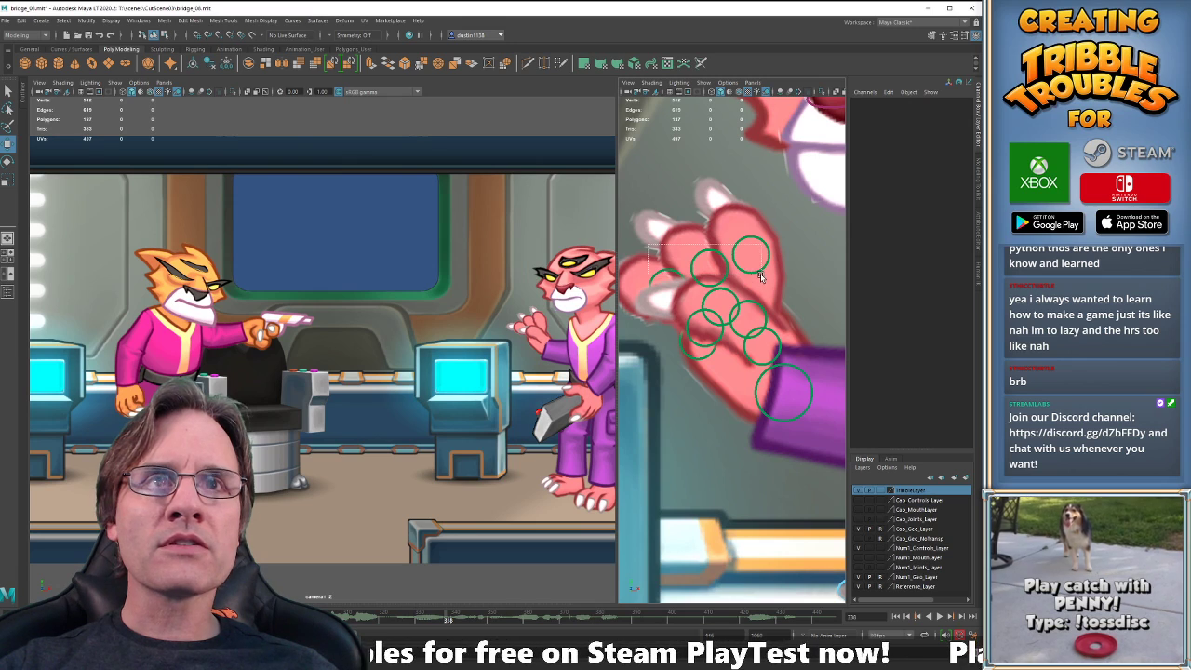
{"action": "left_click_drag", "start_coordinate": [762, 275], "coordinate": [762, 275]}
{"action": "middle_click", "coordinate": [532, 353]}
{"action": "key", "text": "e"}
{"action": "key", "text": "comma"}
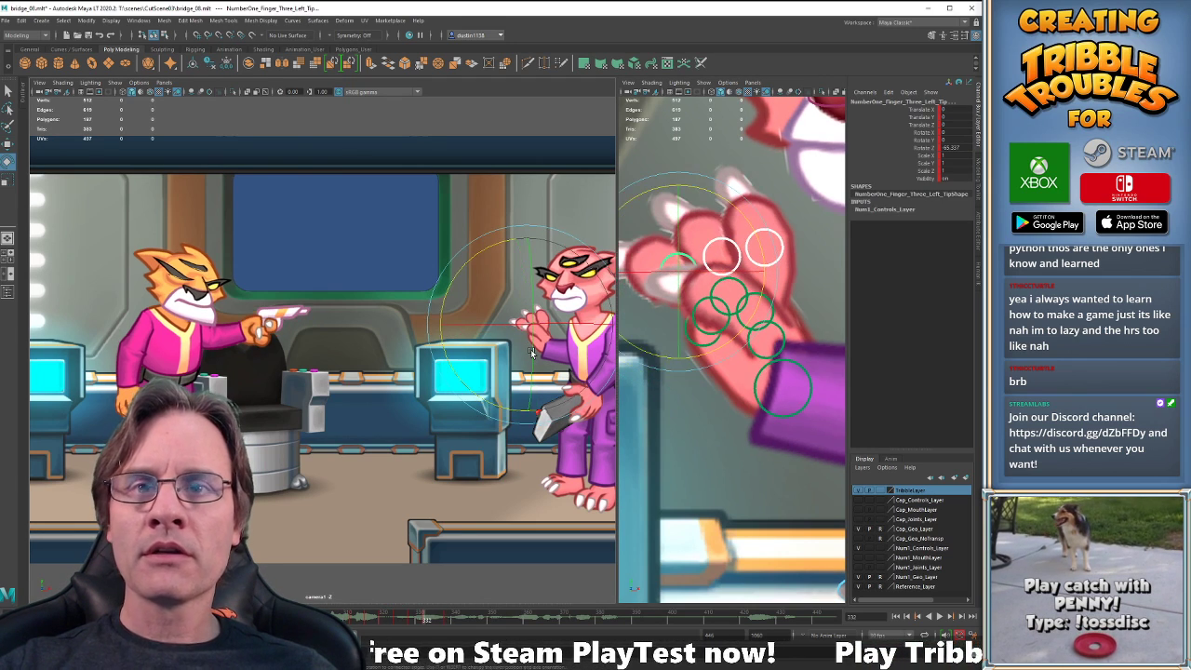
{"action": "key", "text": "period"}
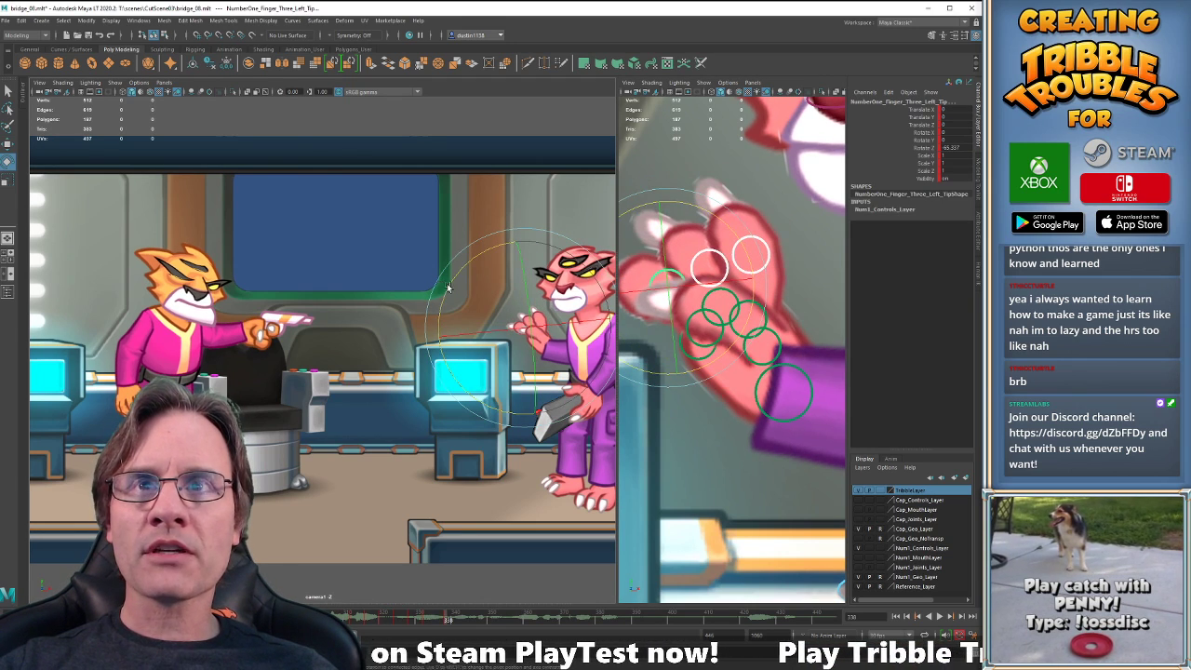
{"action": "left_click_drag", "start_coordinate": [450, 285], "coordinate": [470, 268]}
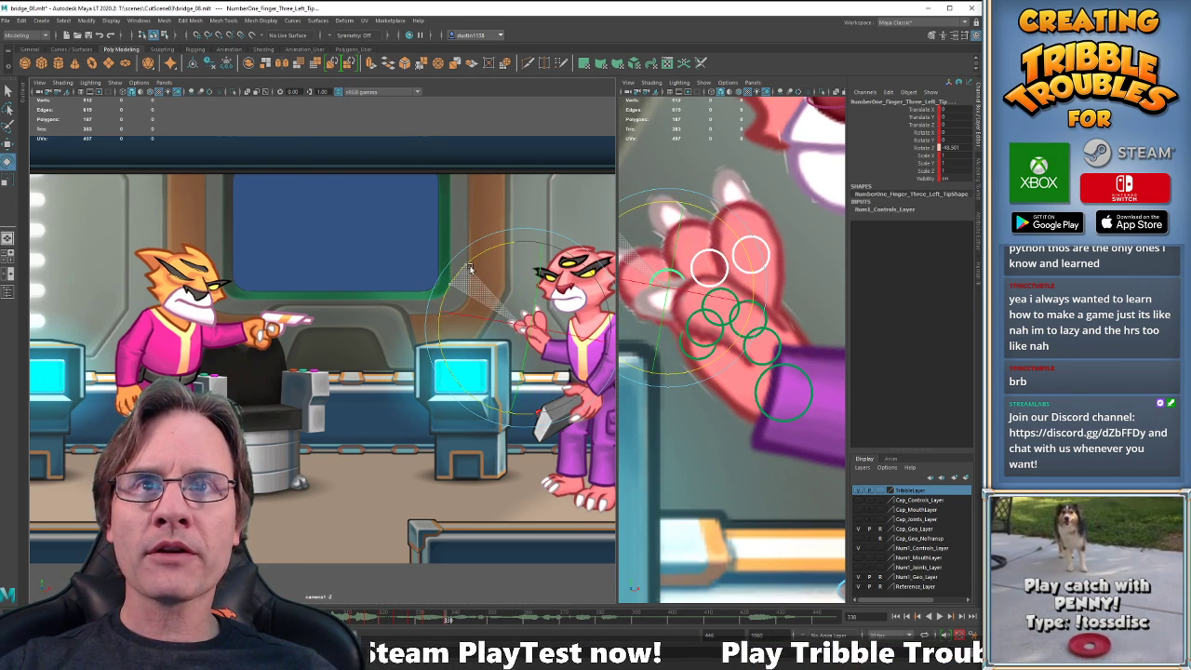
{"action": "key", "text": "comma"}
{"action": "key", "text": "period"}
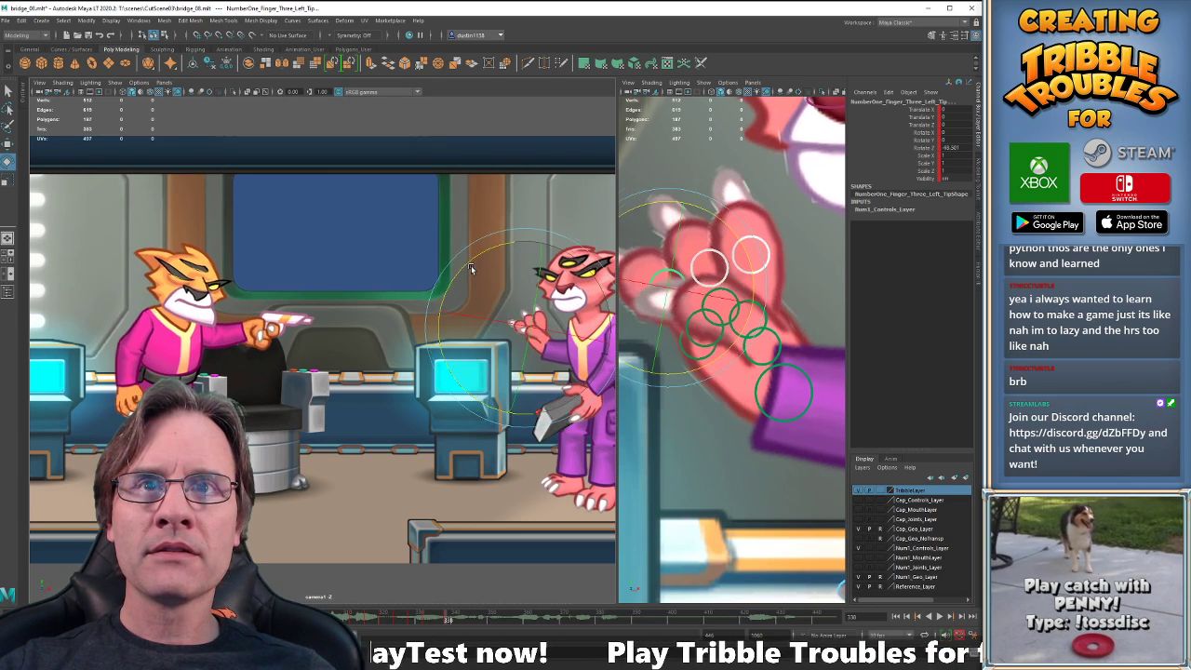
Rotate the left thumb's base control to about -91 degrees in Z at the same keyframe, after comparing the adjacent poses.
{"action": "key", "text": "w"}
{"action": "left_click", "coordinate": [753, 363]}
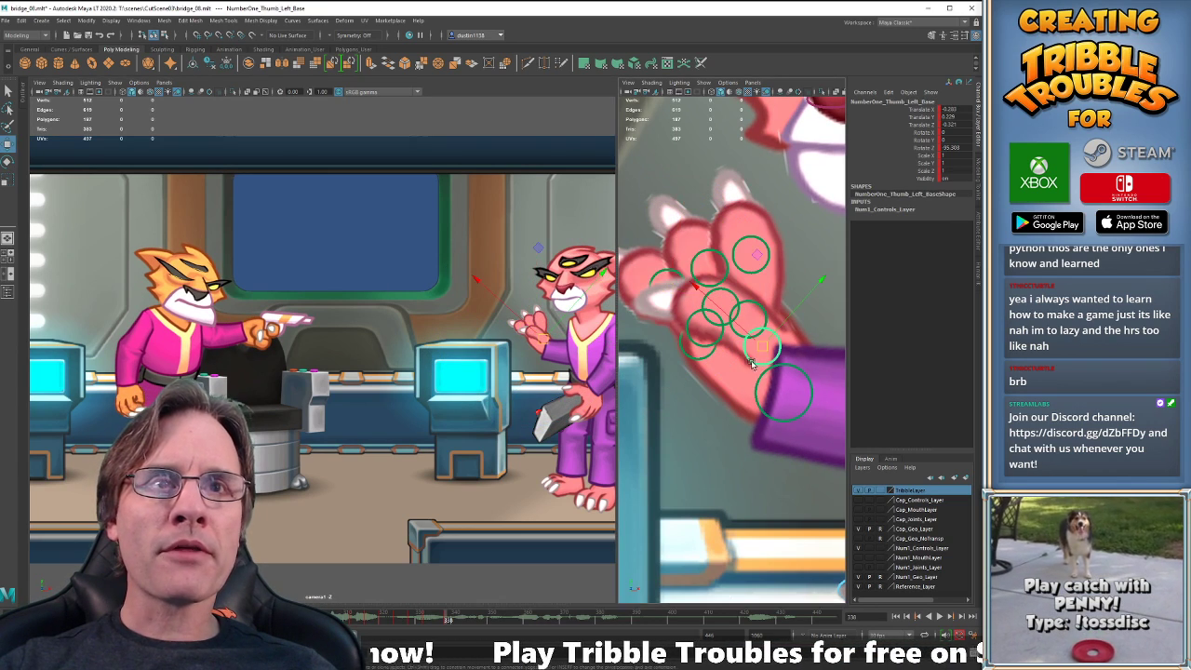
{"action": "key", "text": "e"}
{"action": "key", "text": "comma"}
{"action": "key", "text": "comma"}
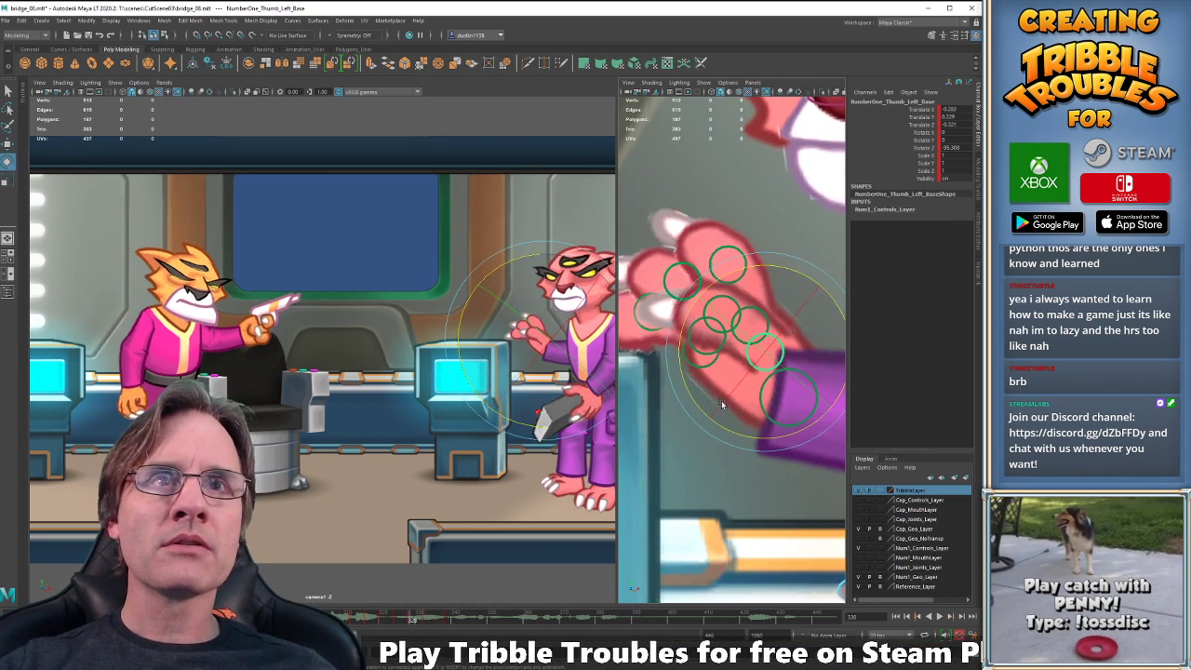
{"action": "key", "text": "period"}
{"action": "key", "text": "period"}
{"action": "left_click_drag", "start_coordinate": [729, 434], "coordinate": [730, 325]}
Rotate the left thumb's tip control to adjust the curl of the thumb in the raised-hand pose.
{"action": "key", "text": "w"}
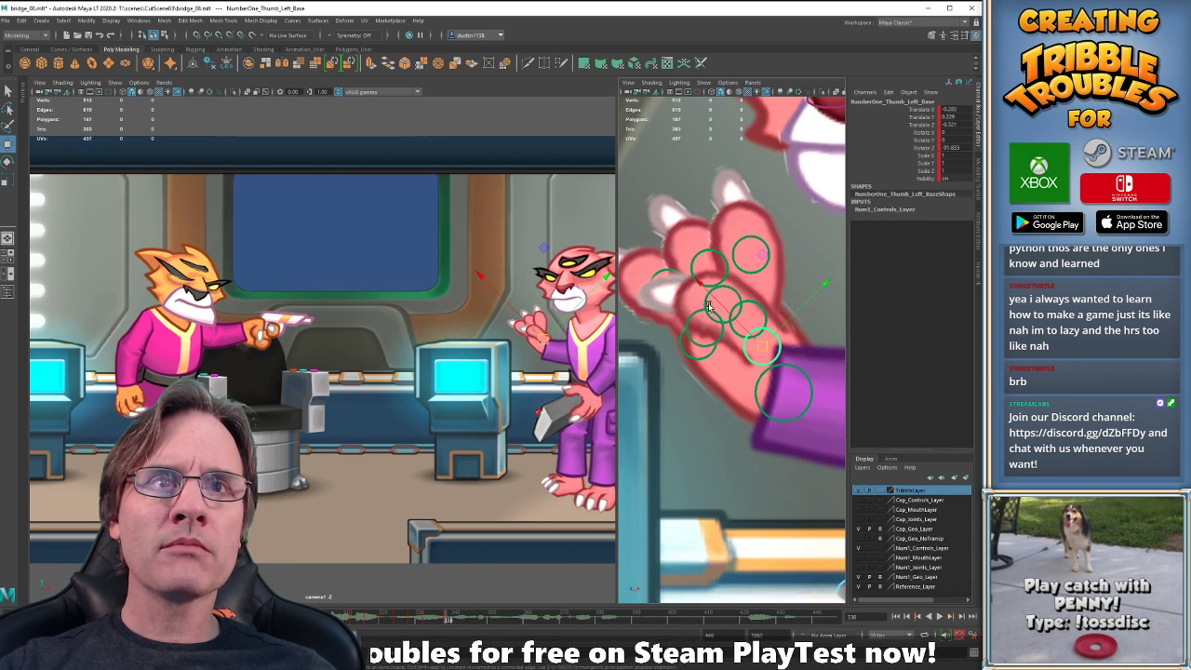
{"action": "left_click", "coordinate": [709, 307]}
{"action": "key", "text": "e"}
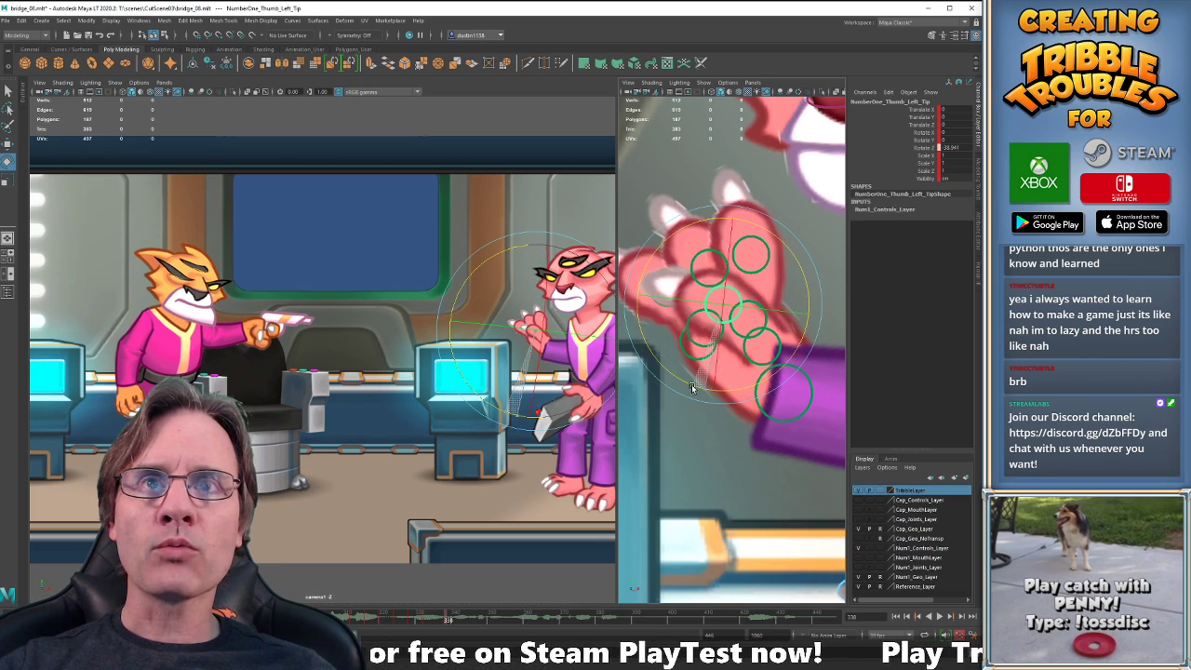
{"action": "key", "text": "w"}
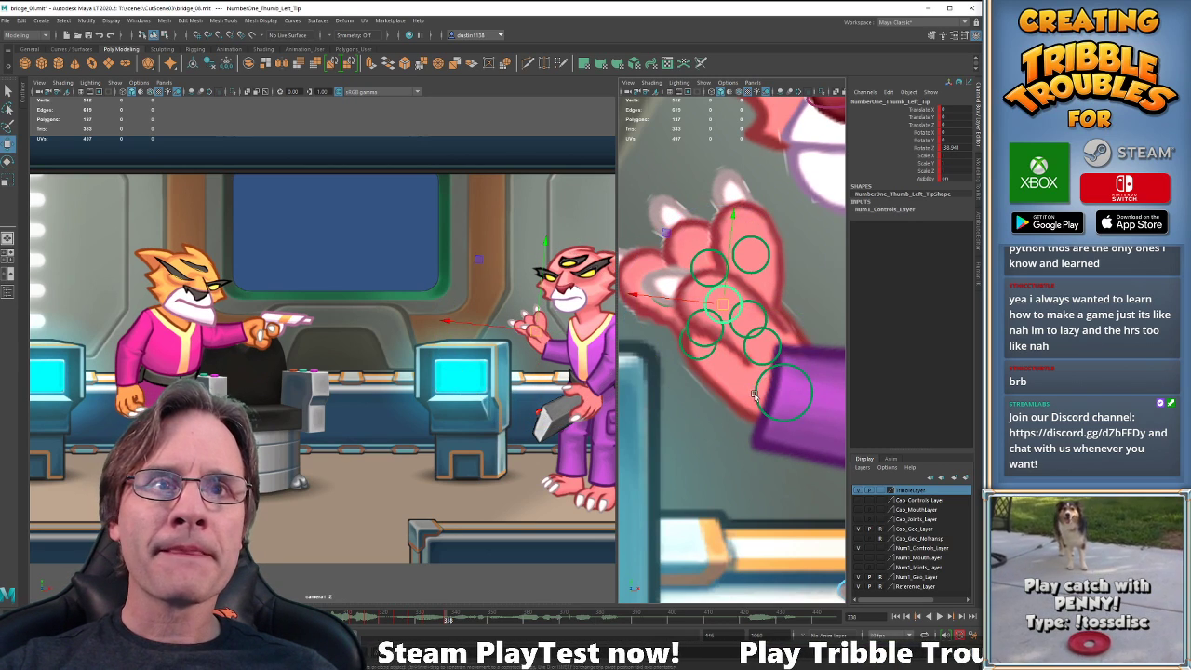
At frame 542, rotate the left hand's three finger base controls together, bringing finger two's base to about 49 degrees in Z.
{"action": "left_click", "coordinate": [755, 395]}
{"action": "key", "text": "period"}
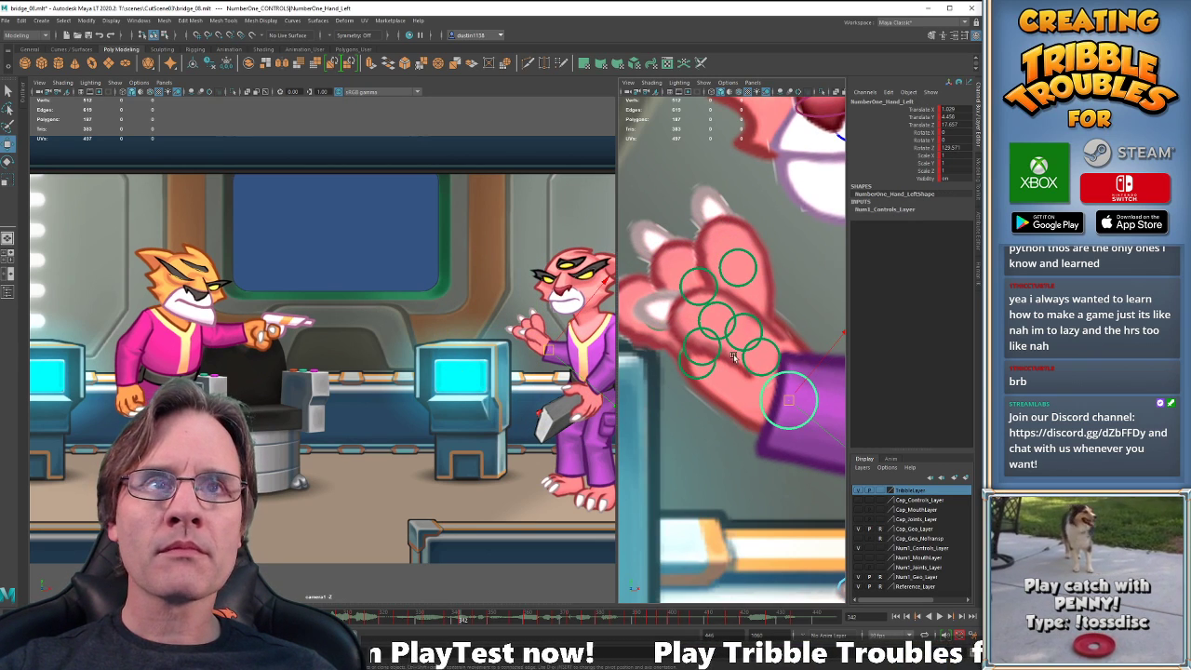
{"action": "left_click_drag", "start_coordinate": [747, 361], "coordinate": [761, 374]}
{"action": "left_click", "coordinate": [668, 209]}
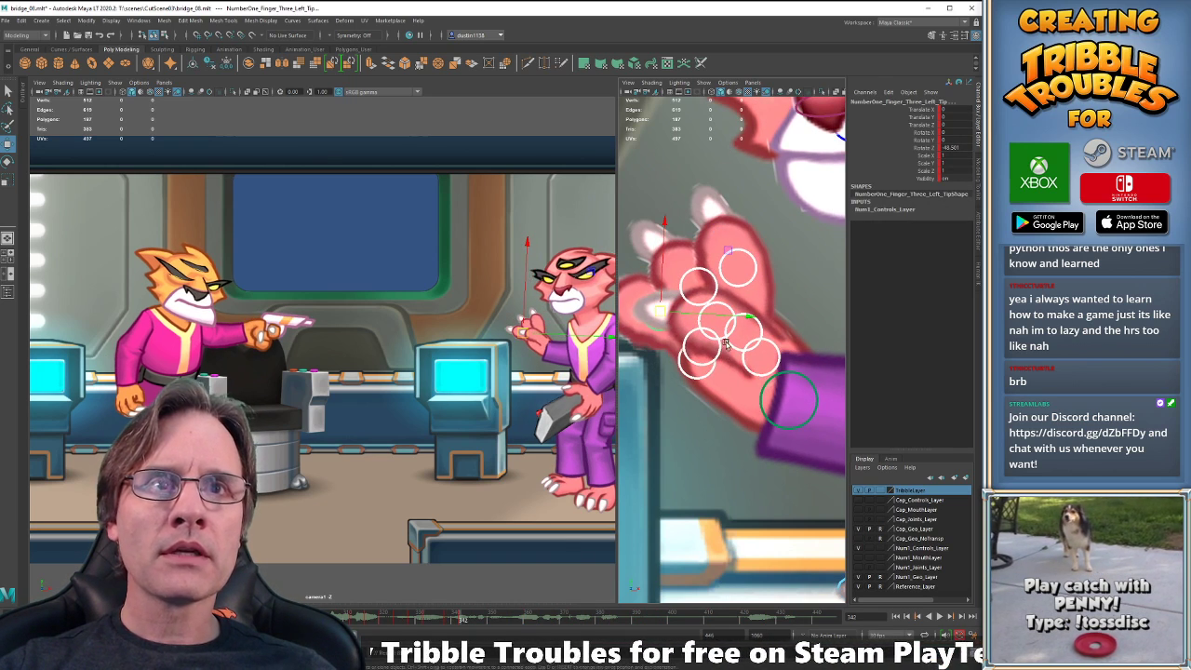
{"action": "left_click", "coordinate": [732, 346]}
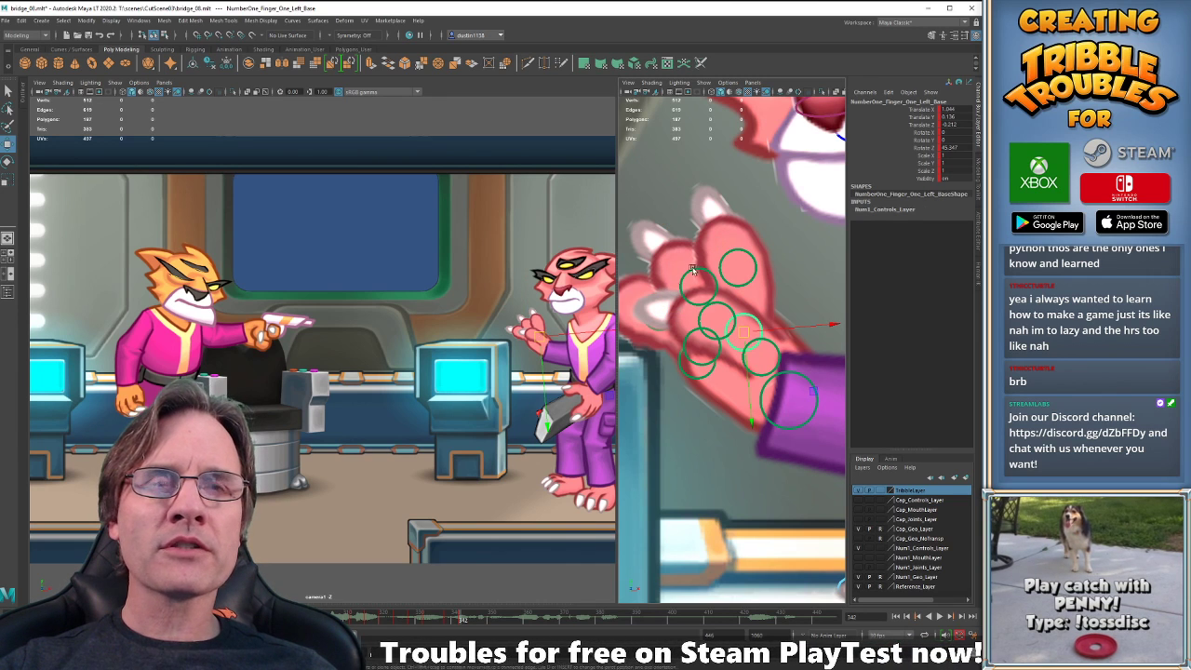
{"action": "left_click", "coordinate": [712, 361]}
{"action": "key", "text": "e"}
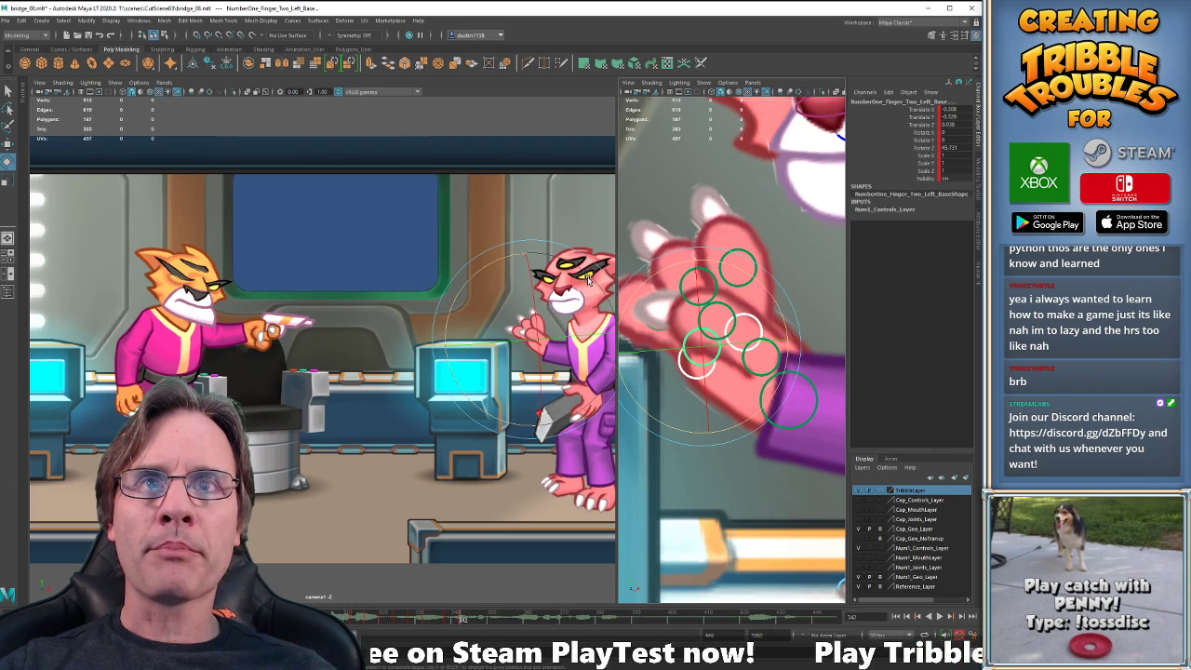
{"action": "left_click_drag", "start_coordinate": [500, 258], "coordinate": [505, 257]}
{"action": "key", "text": "w"}
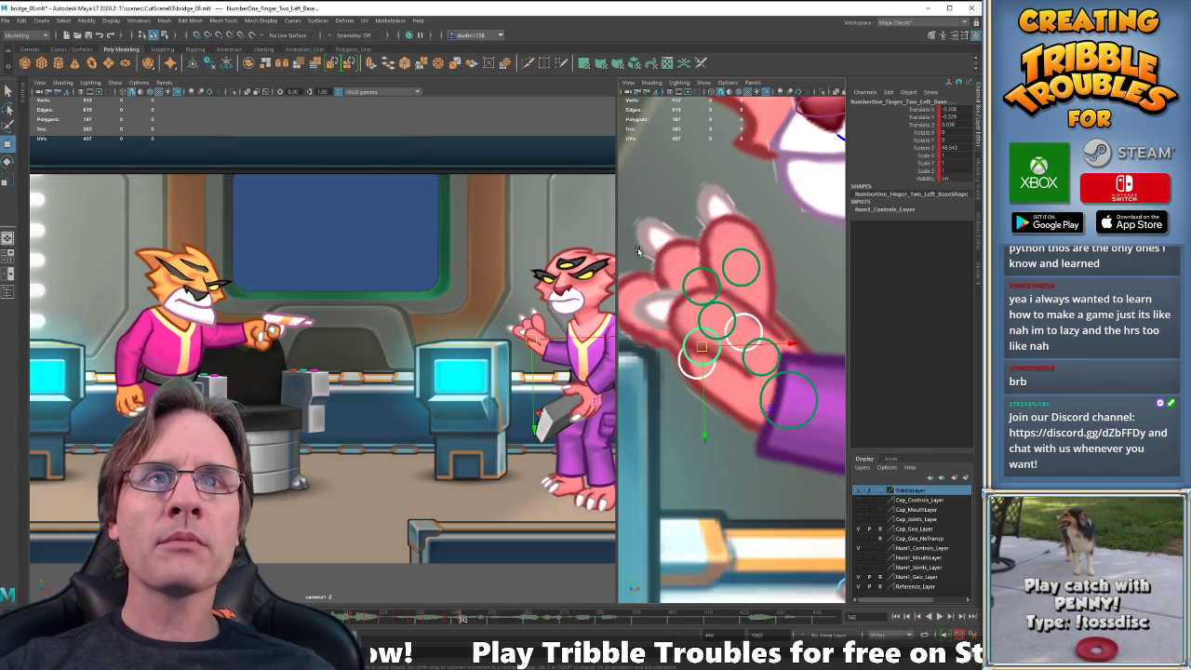
Rotate the three left fingertip controls together at frame 542, bringing finger three's tip to about -41 degrees in Z.
{"action": "left_click", "coordinate": [740, 304]}
{"action": "key", "text": "e"}
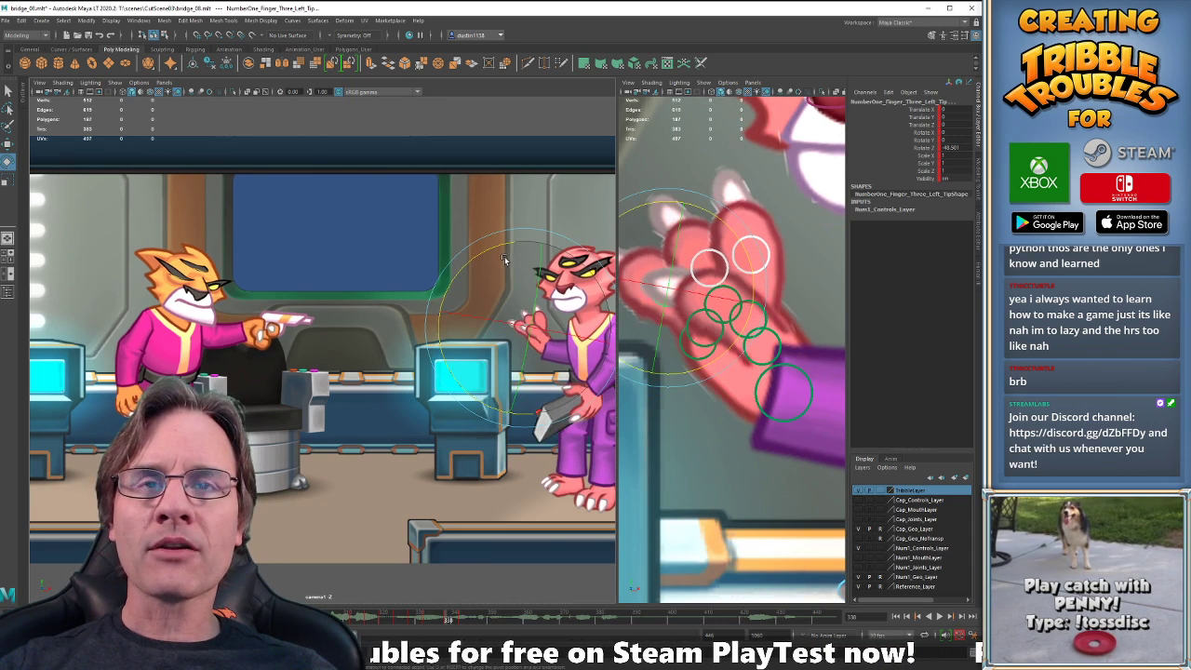
{"action": "left_click_drag", "start_coordinate": [494, 253], "coordinate": [506, 255]}
Play back the hand motion and compare the left hand's pose across the keyframes from 538 to 546.
{"action": "left_click", "coordinate": [349, 617]}
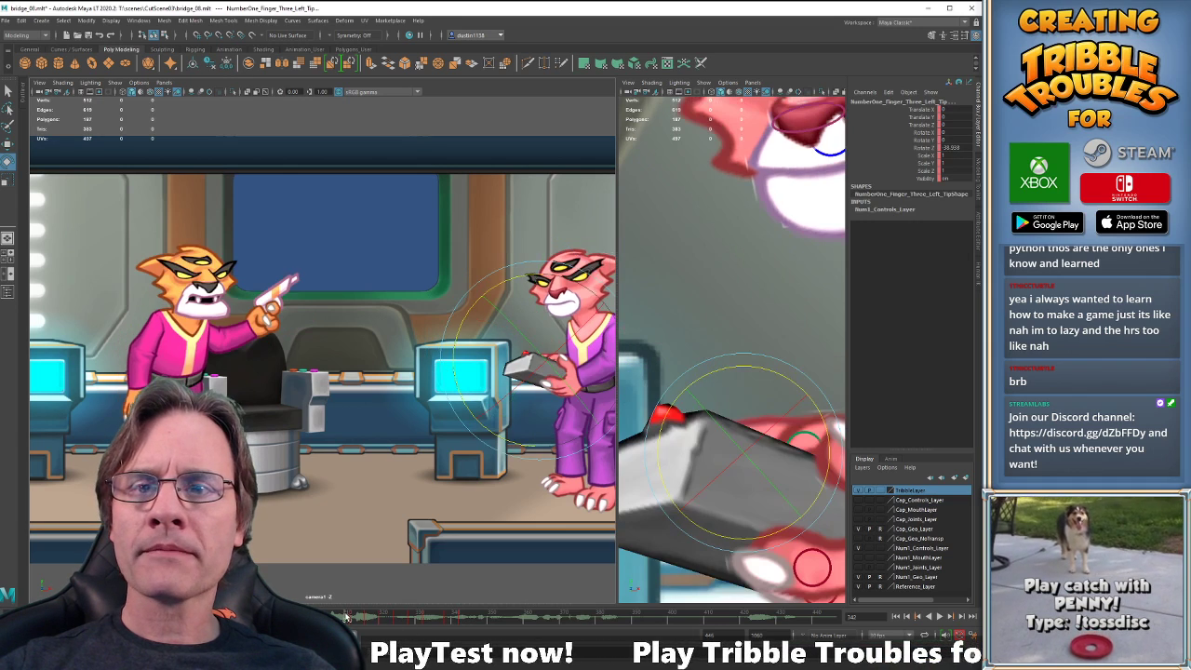
{"action": "key", "text": "alt+v"}
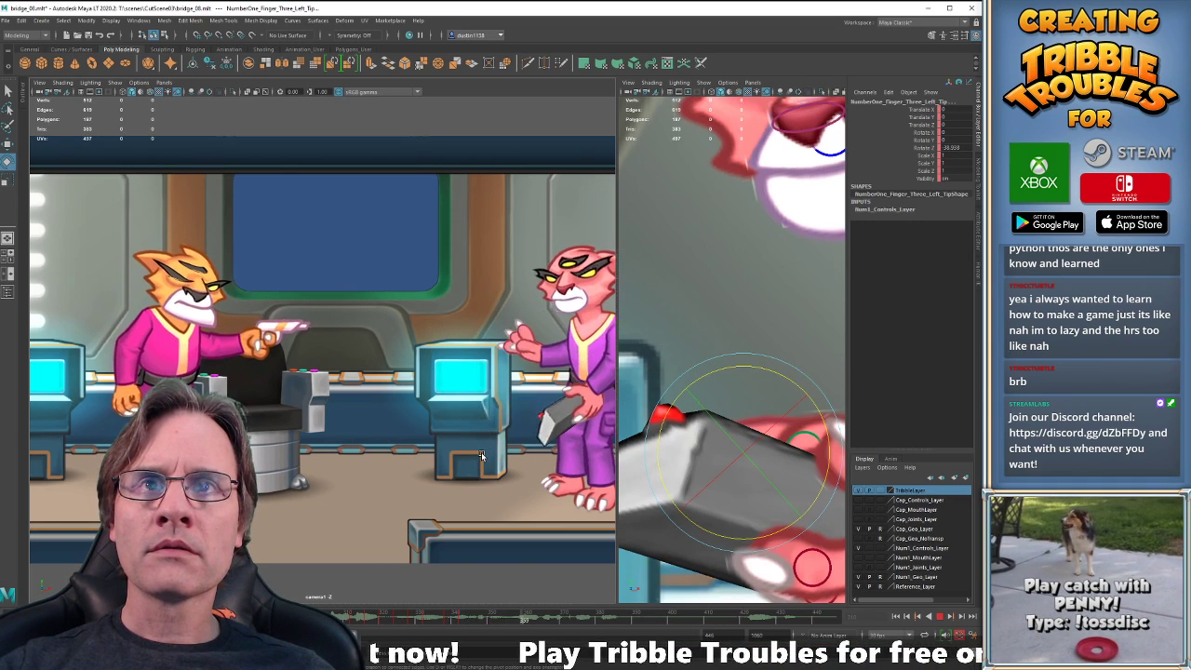
{"action": "key", "text": "alt+v"}
{"action": "left_click_drag", "start_coordinate": [395, 624], "coordinate": [461, 625]}
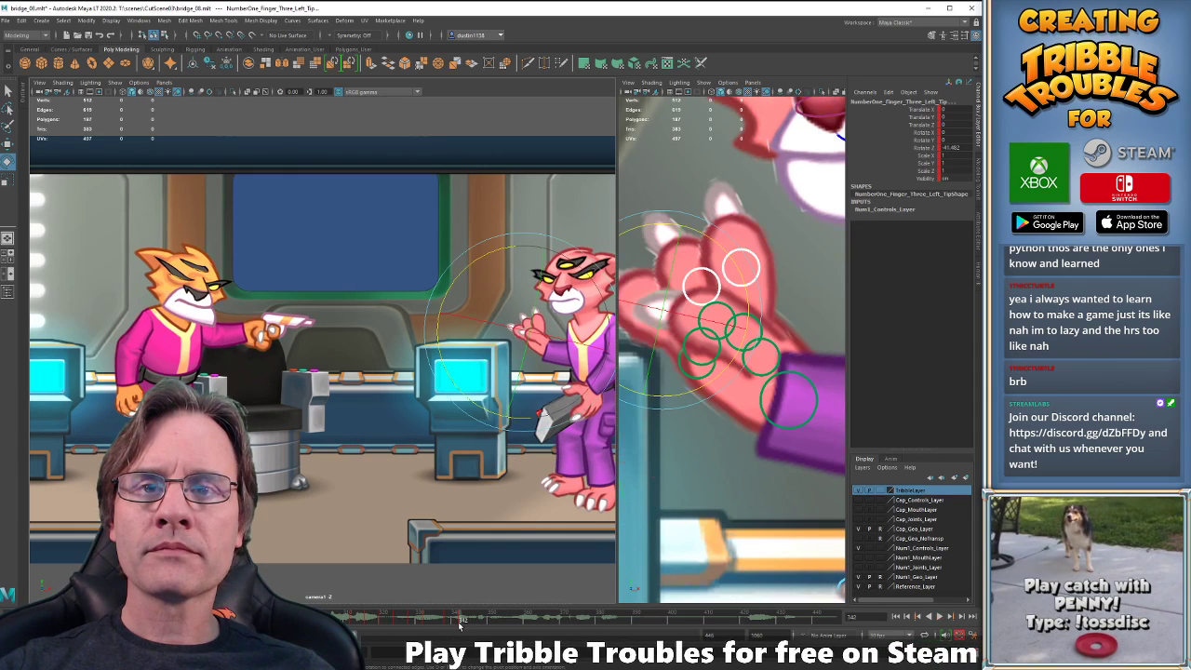
{"action": "key", "text": "w"}
{"action": "left_click", "coordinate": [778, 425]}
{"action": "key", "text": "comma"}
{"action": "key", "text": "comma"}
{"action": "key", "text": "comma"}
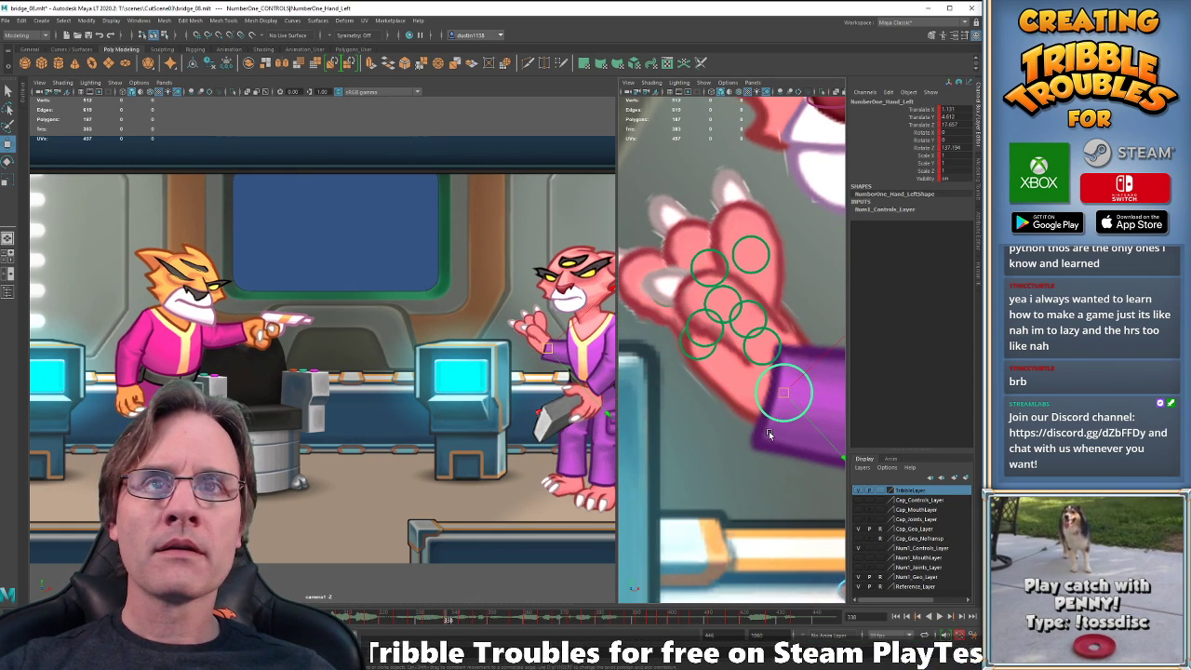
{"action": "key", "text": "period"}
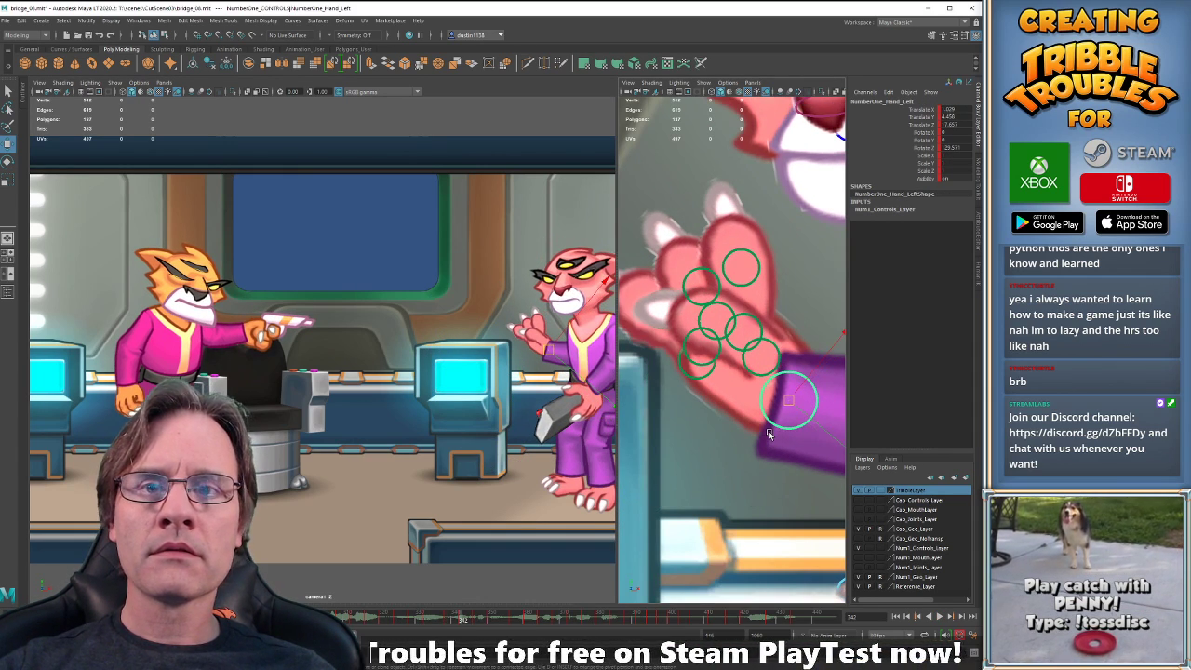
{"action": "key", "text": "period"}
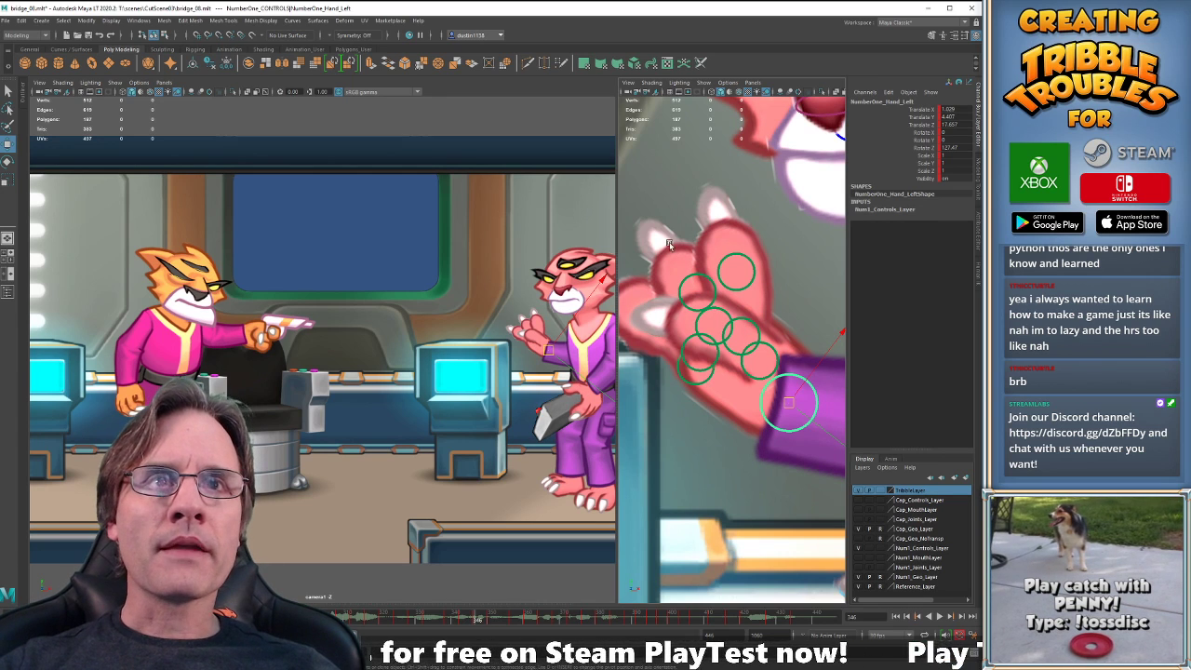
At frame 546, rotate the three left finger base controls together, bringing finger one's base to about 40 degrees in Z.
{"action": "middle_click_drag", "start_coordinate": [651, 234], "coordinate": [682, 226], "text": "alt"}
{"action": "left_click_drag", "start_coordinate": [684, 234], "coordinate": [749, 332]}
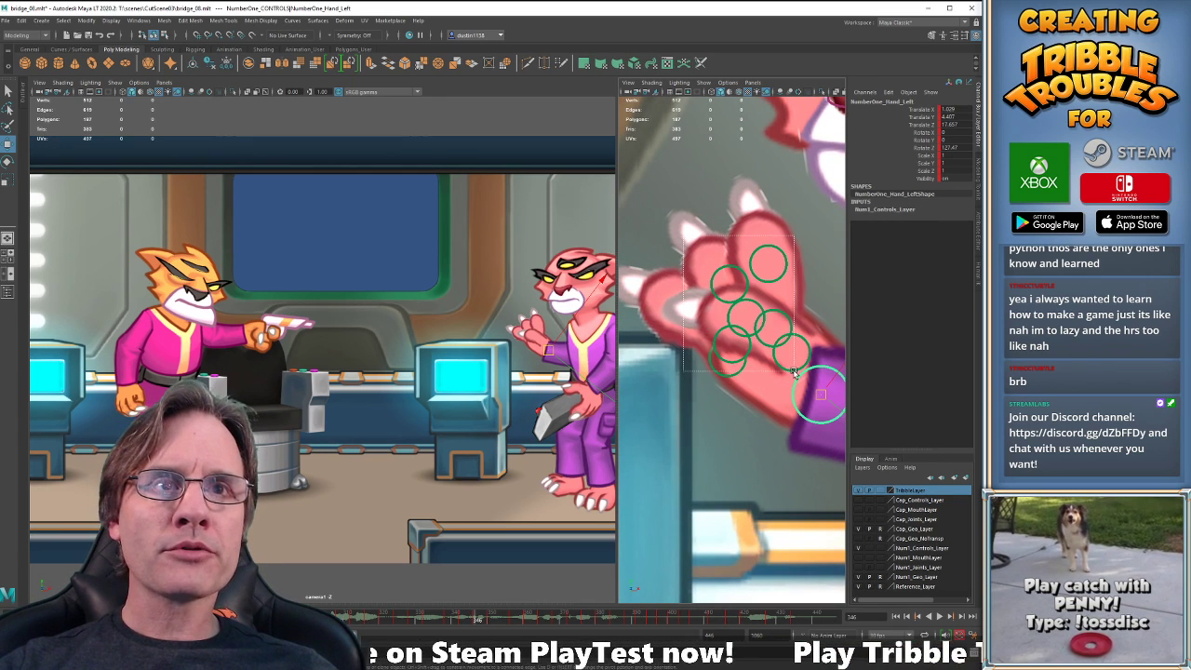
{"action": "left_click_drag", "start_coordinate": [794, 373], "coordinate": [734, 358]}
{"action": "left_click", "coordinate": [731, 372]}
{"action": "left_click", "coordinate": [784, 315], "text": "shift"}
{"action": "key", "text": "e"}
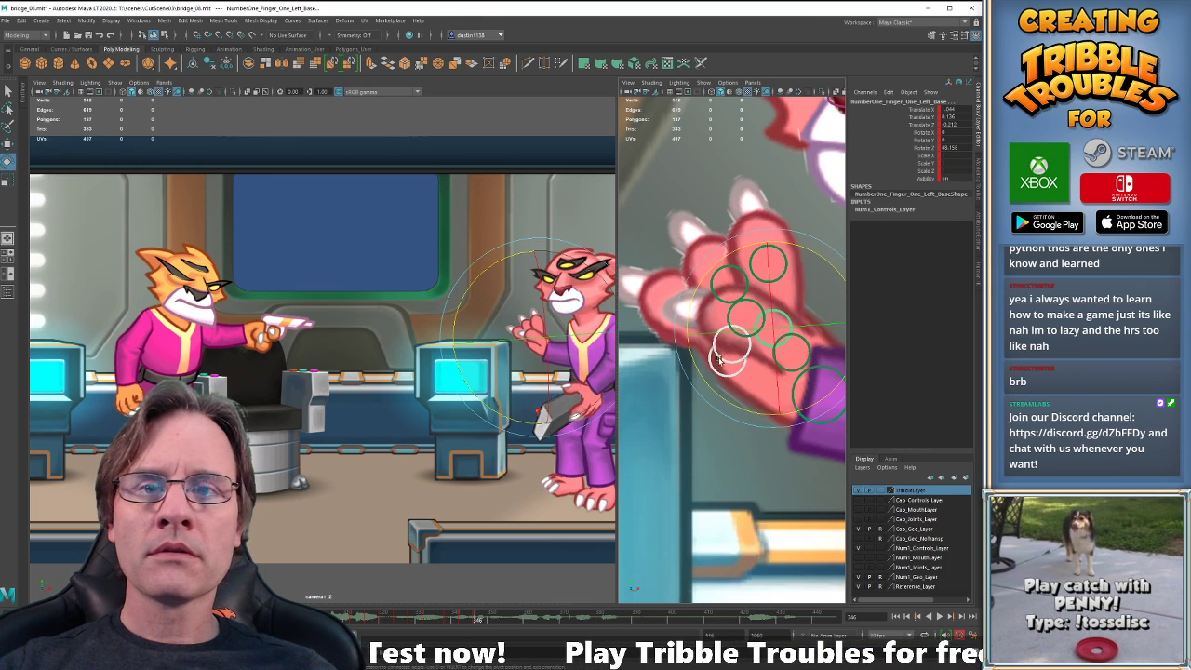
{"action": "key", "text": "alt+comma"}
{"action": "key", "text": "alt+comma"}
{"action": "key", "text": "alt+comma"}
{"action": "key", "text": "alt+comma"}
{"action": "key", "text": "alt+period"}
{"action": "key", "text": "alt+period"}
{"action": "key", "text": "alt+period"}
{"action": "key", "text": "alt+period"}
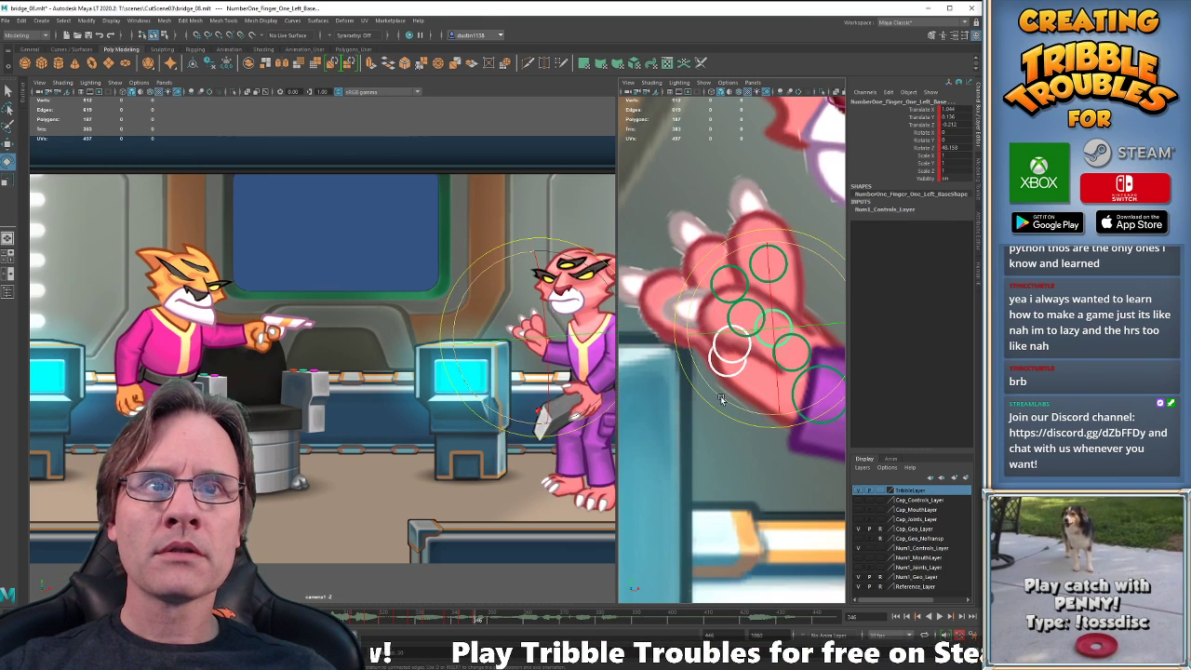
{"action": "left_click_drag", "start_coordinate": [720, 398], "coordinate": [766, 378]}
{"action": "key", "text": "w"}
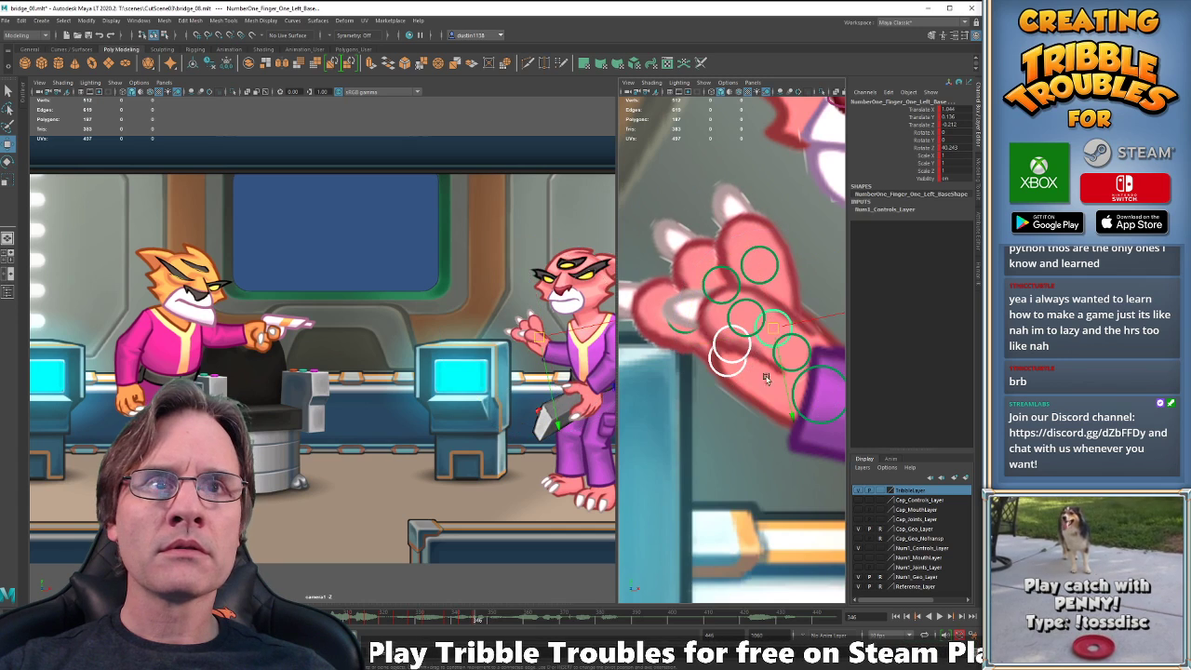
Rotate finger two's base to about 34 degrees and finger one's base to about 29 degrees in Z at frame 546.
{"action": "left_click", "coordinate": [727, 340]}
{"action": "key", "text": "e"}
{"action": "left_click_drag", "start_coordinate": [714, 426], "coordinate": [749, 409]}
{"action": "key", "text": "w"}
{"action": "left_click", "coordinate": [782, 316]}
{"action": "key", "text": "e"}
{"action": "key", "text": "comma"}
{"action": "key", "text": "comma"}
{"action": "key", "text": "period"}
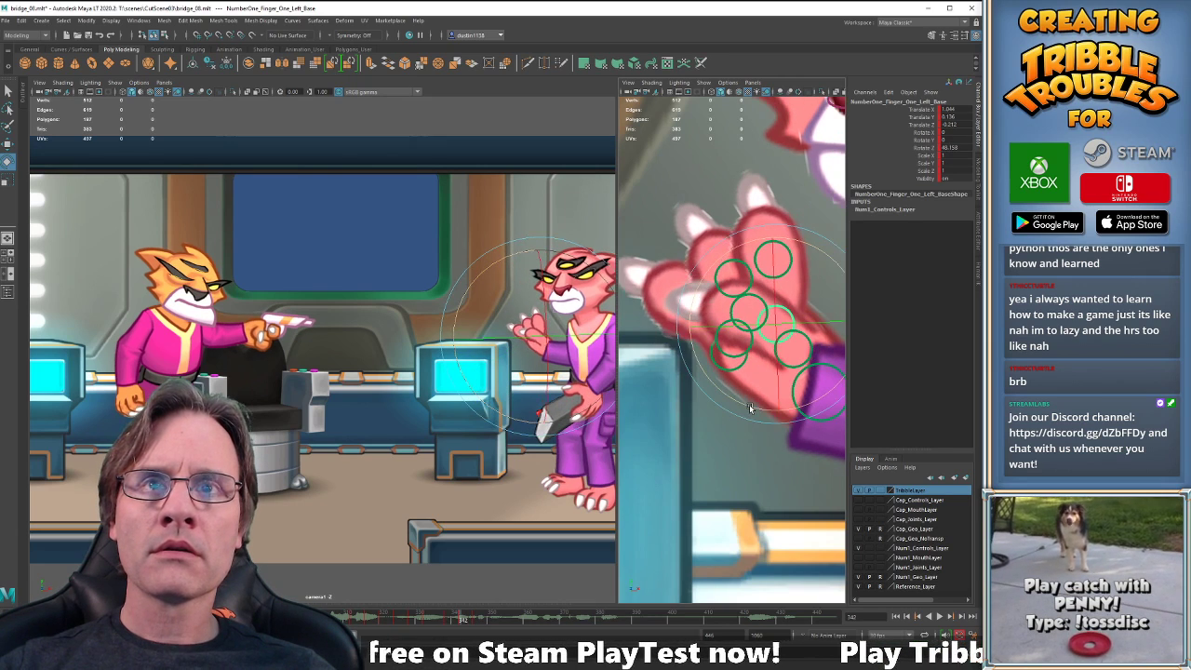
{"action": "key", "text": "period"}
{"action": "key", "text": "w"}
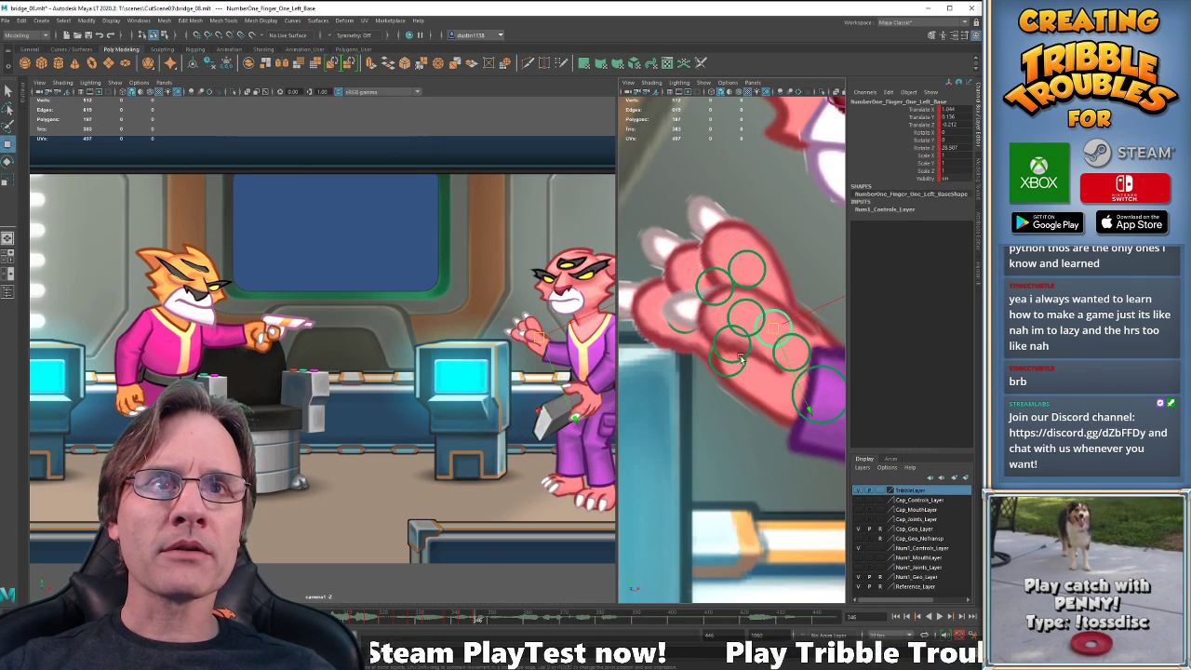
{"action": "left_click", "coordinate": [737, 377]}
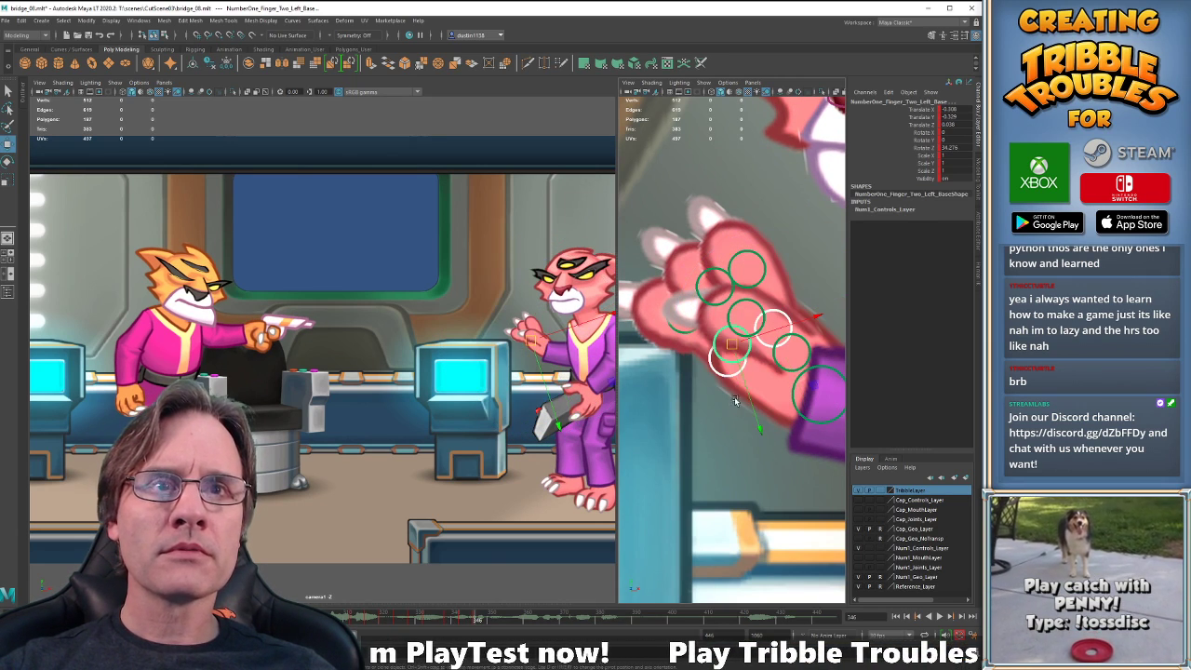
{"action": "left_click", "coordinate": [796, 408]}
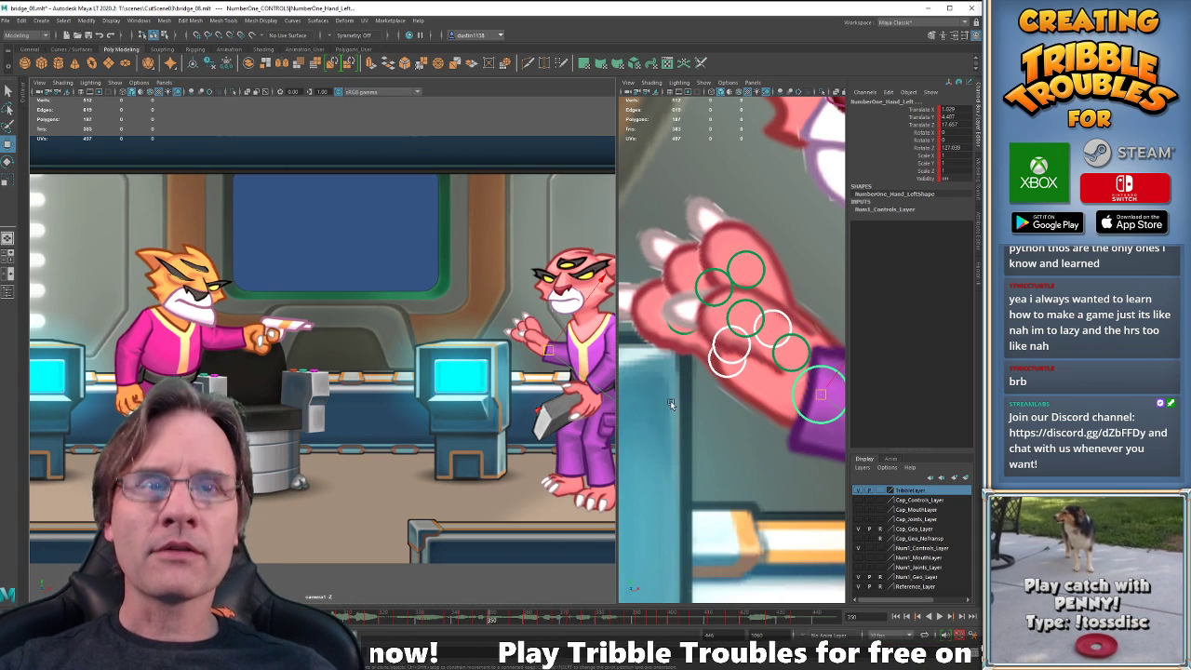
{"action": "left_click", "coordinate": [728, 335]}
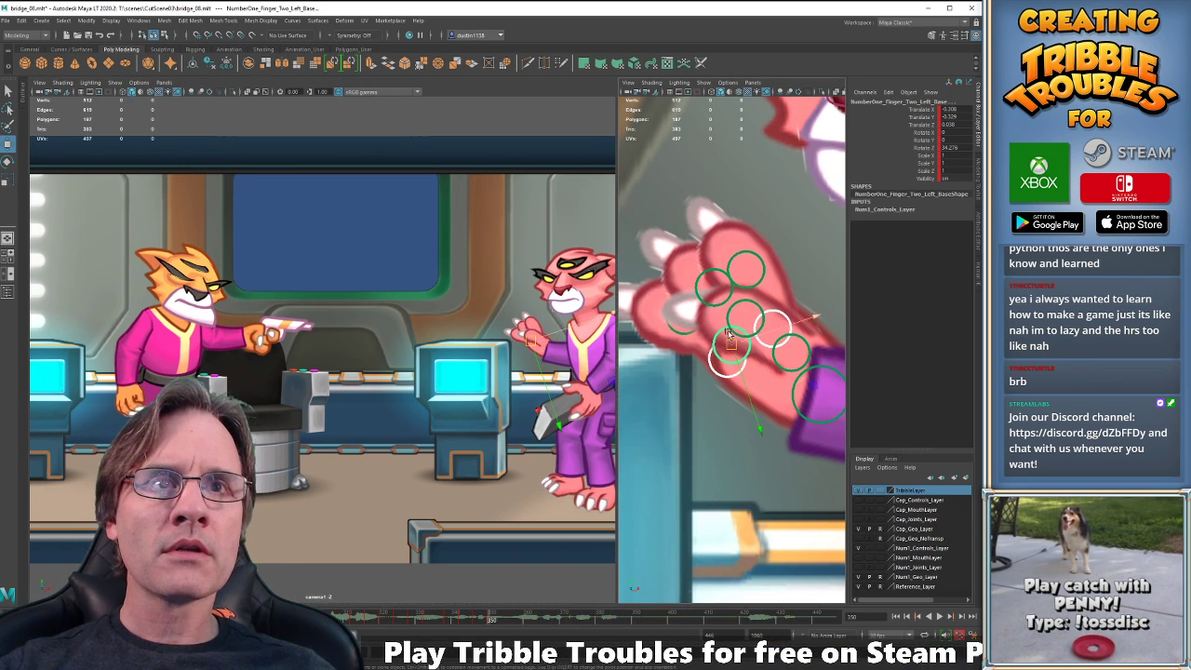
{"action": "left_click", "coordinate": [787, 376]}
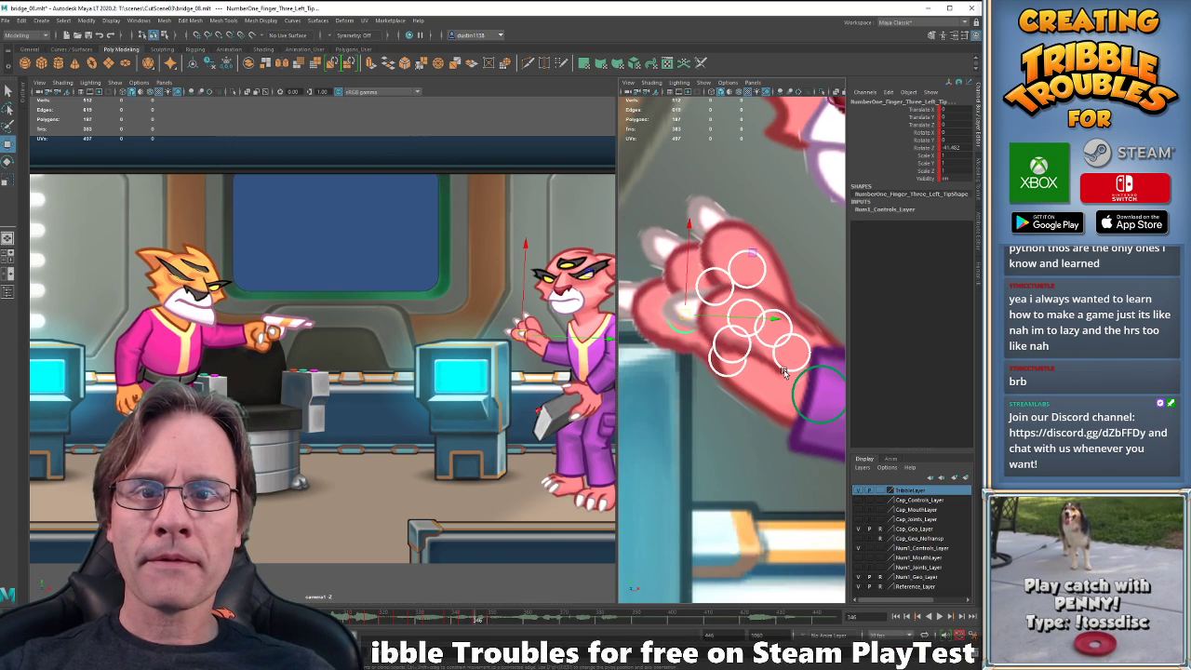
{"action": "left_click", "coordinate": [754, 389]}
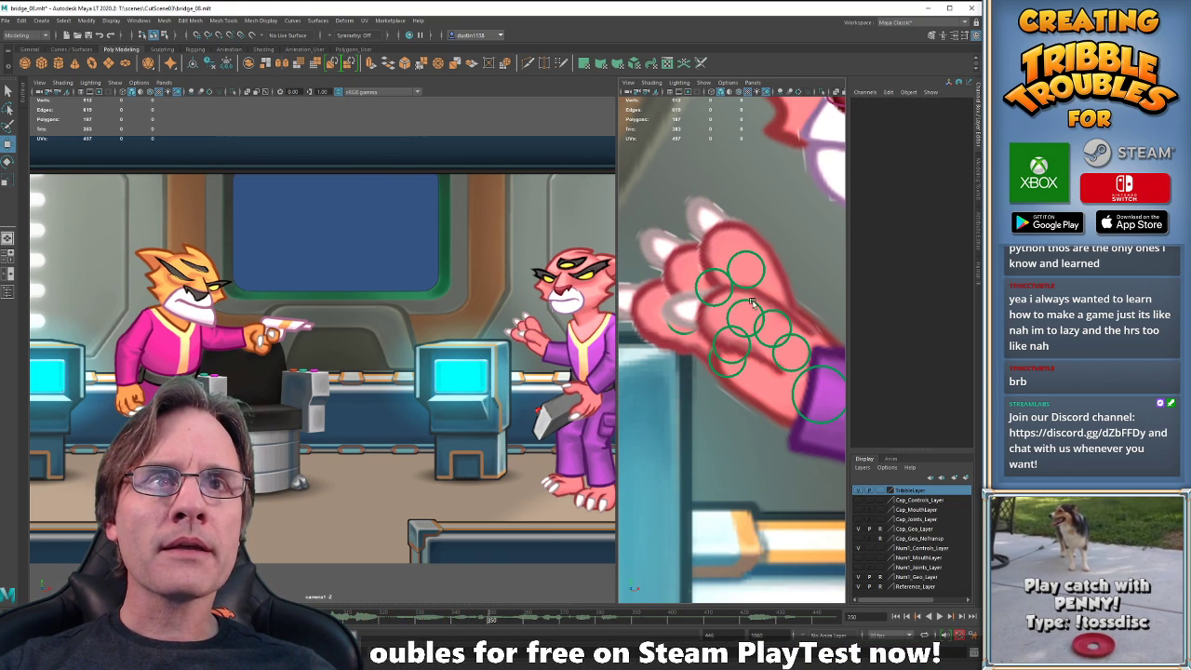
Rotate the three finger bases together at frame 546, bringing finger two's base to about 37 degrees in Z, and play back the motion.
{"action": "left_click", "coordinate": [779, 311]}
{"action": "left_click", "coordinate": [728, 376], "text": "shift"}
{"action": "left_click", "coordinate": [733, 361], "text": "shift"}
{"action": "key", "text": "e"}
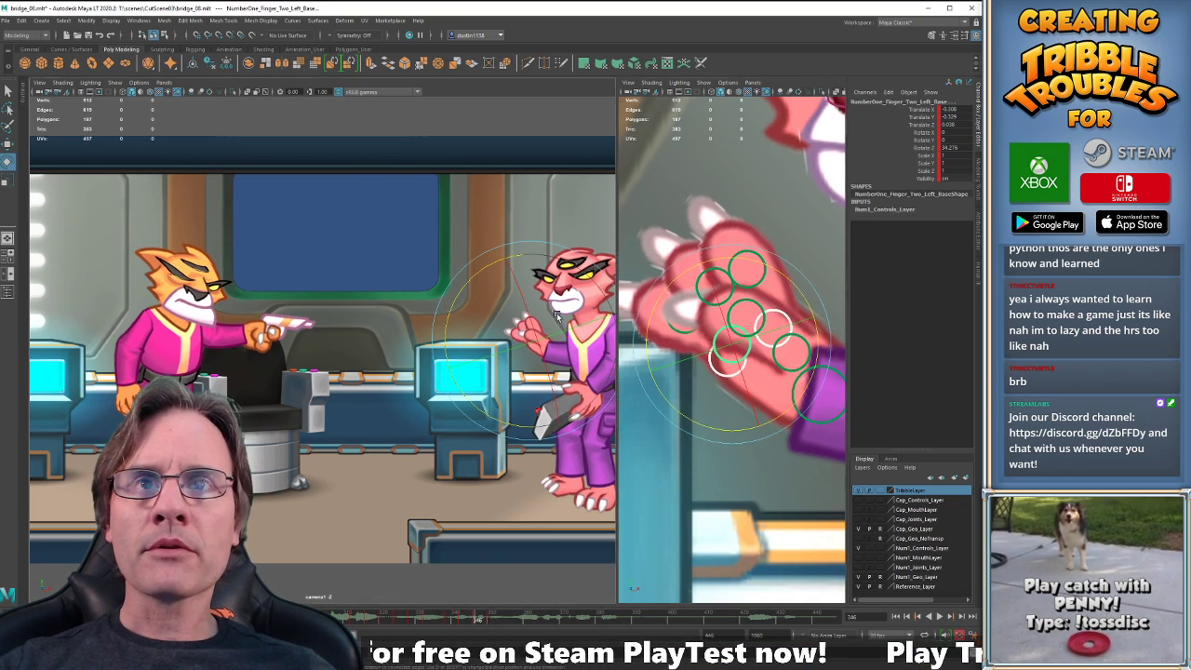
{"action": "key", "text": "comma"}
{"action": "key", "text": "period"}
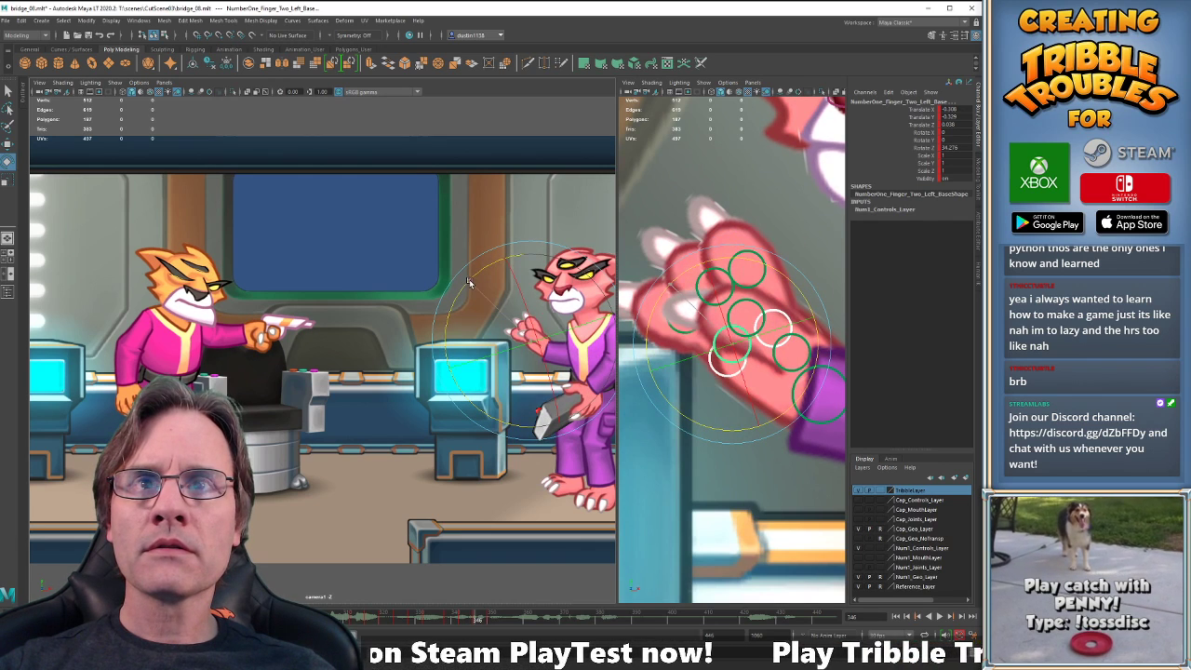
{"action": "left_click_drag", "start_coordinate": [474, 295], "coordinate": [472, 279]}
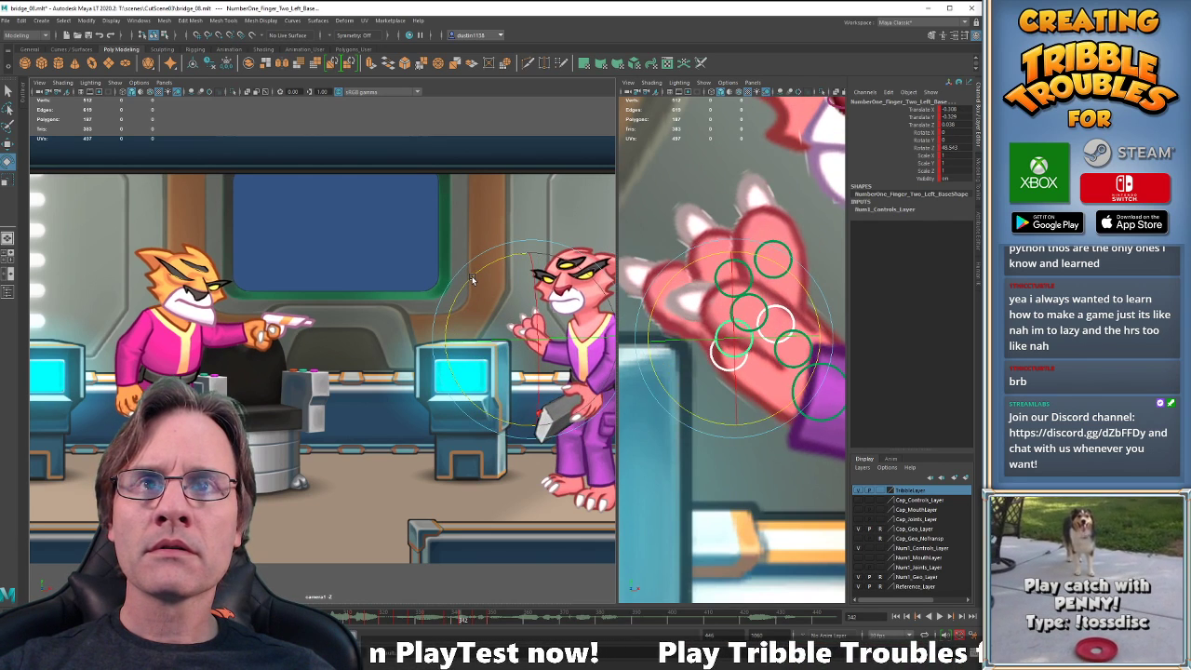
{"action": "key", "text": "period"}
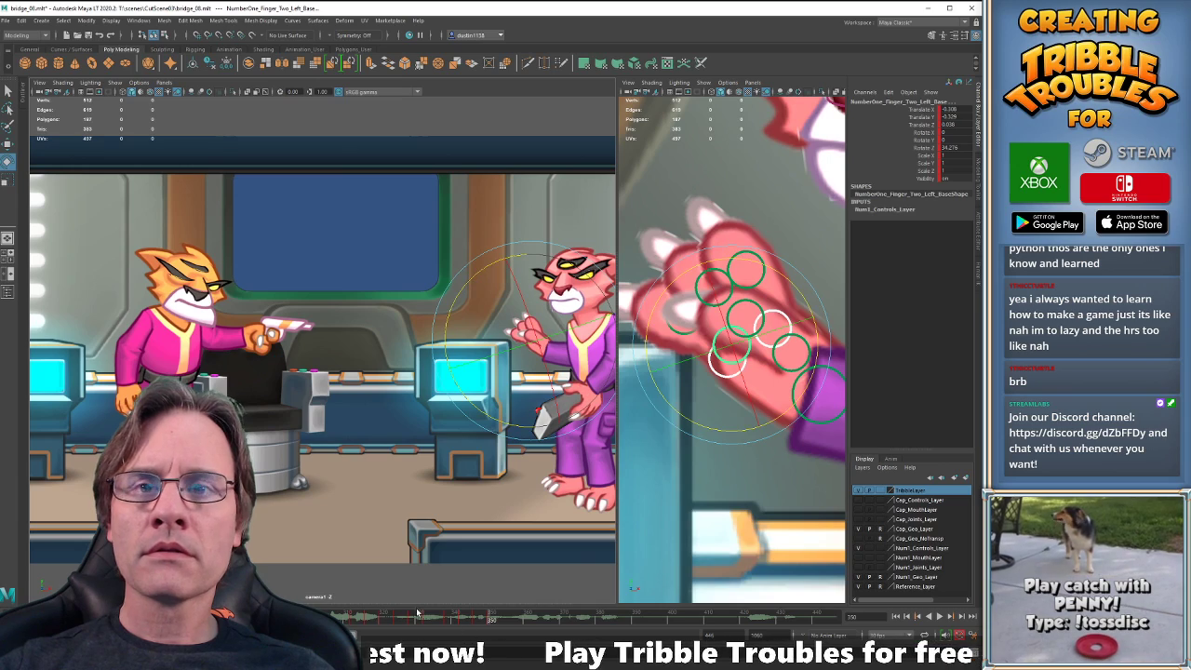
{"action": "key", "text": "alt+v"}
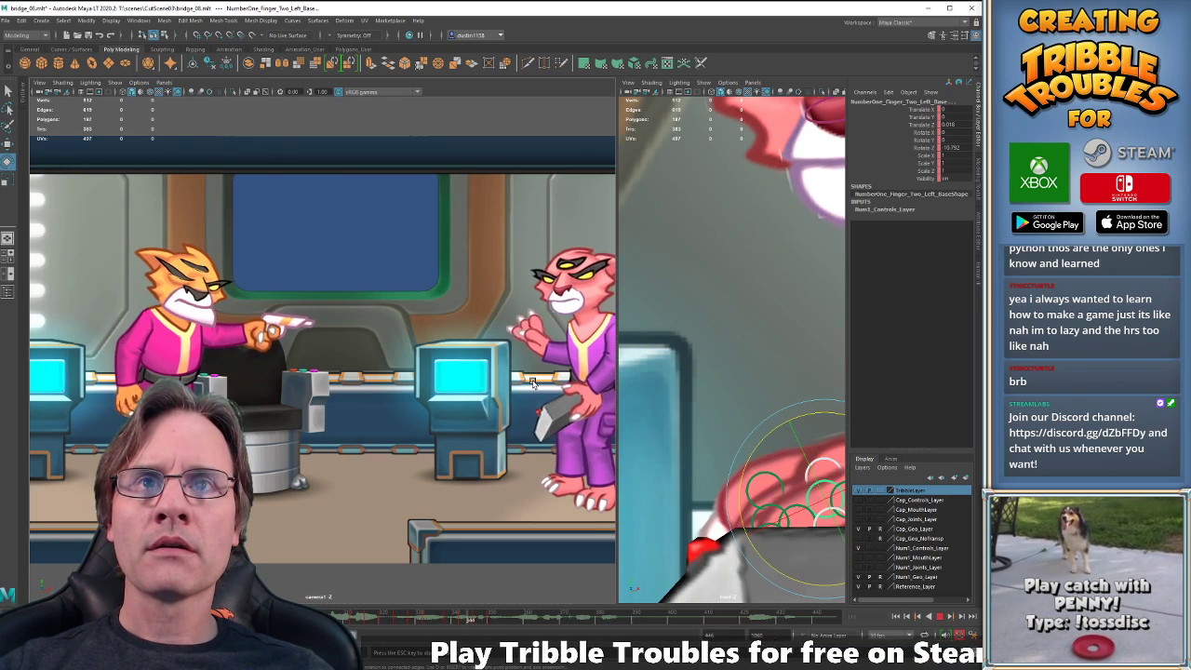
{"action": "key", "text": "alt+v"}
At frame 550, rotate the three finger bases together to about 27 degrees in Z on finger two, comparing the adjacent keyframes.
{"action": "key", "text": "comma"}
{"action": "key", "text": "comma"}
{"action": "key", "text": "comma"}
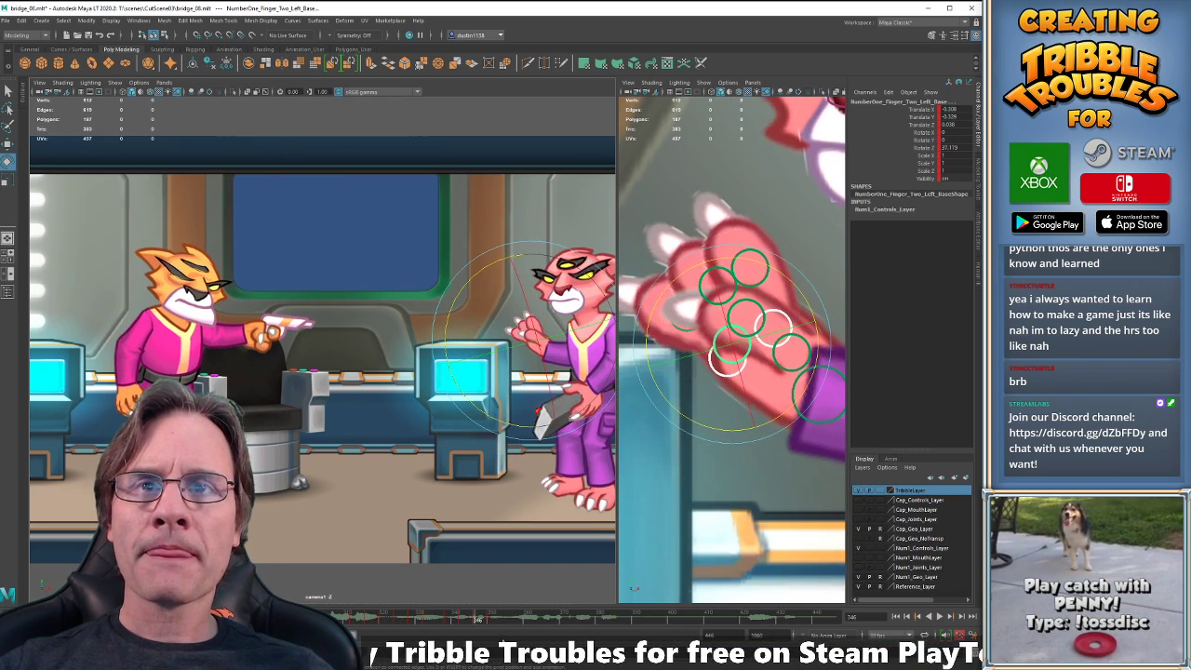
{"action": "key", "text": "period"}
{"action": "key", "text": "comma"}
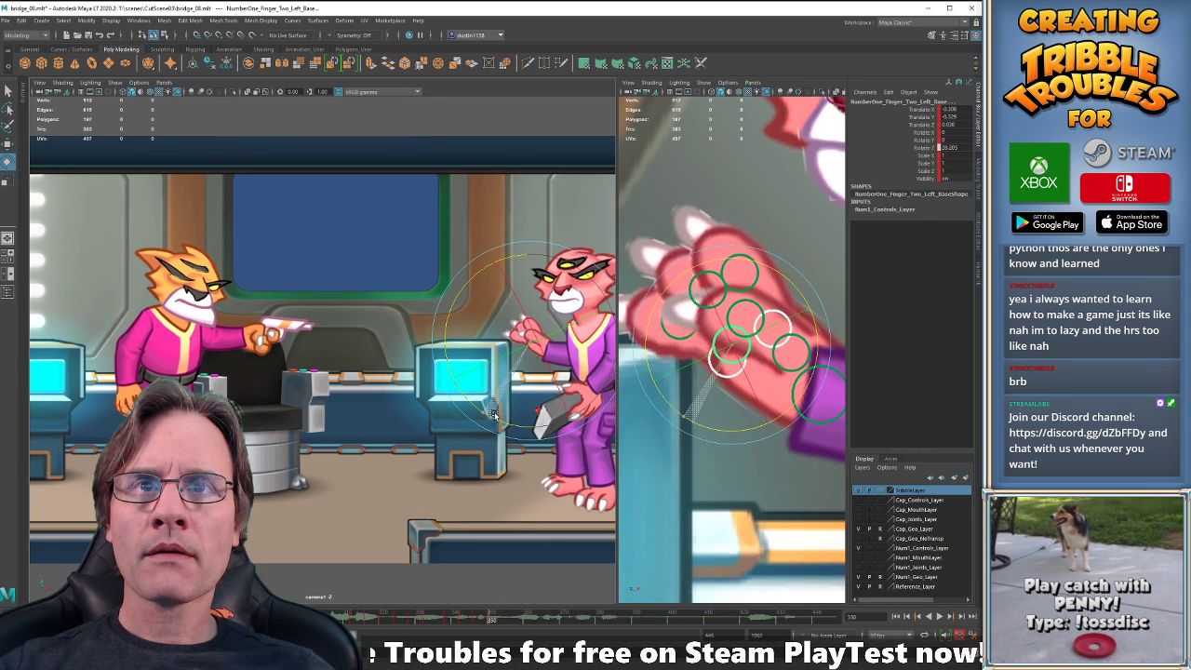
{"action": "key", "text": "comma"}
{"action": "key", "text": "comma"}
{"action": "key", "text": "period"}
{"action": "key", "text": "period"}
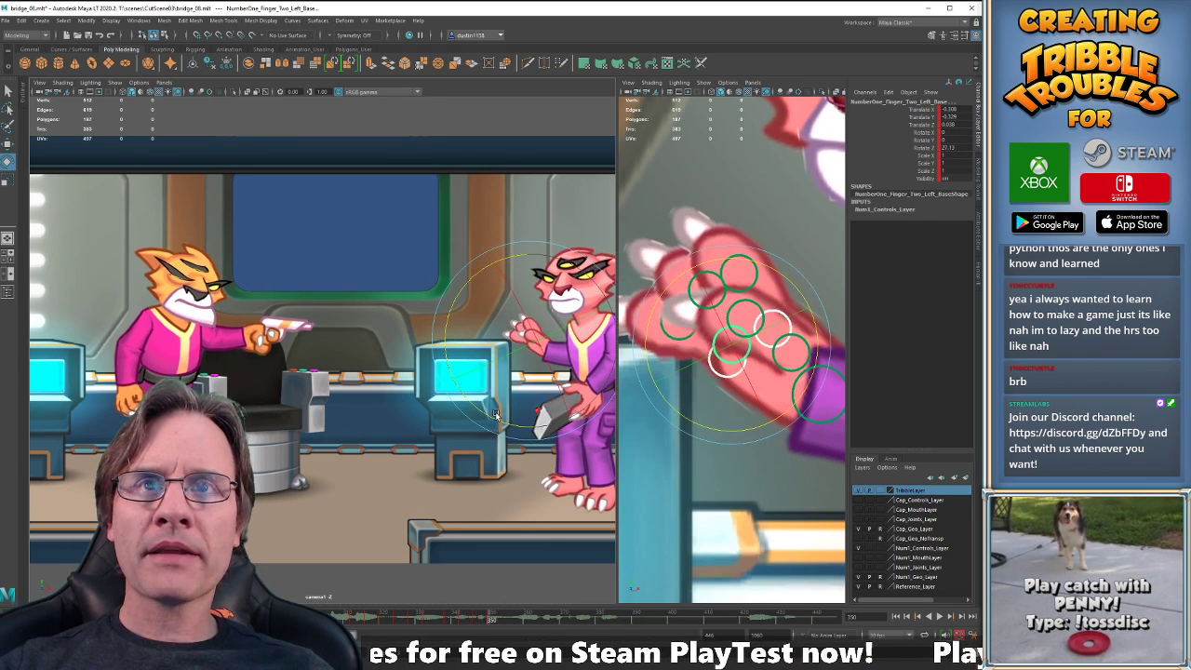
{"action": "key", "text": "w"}
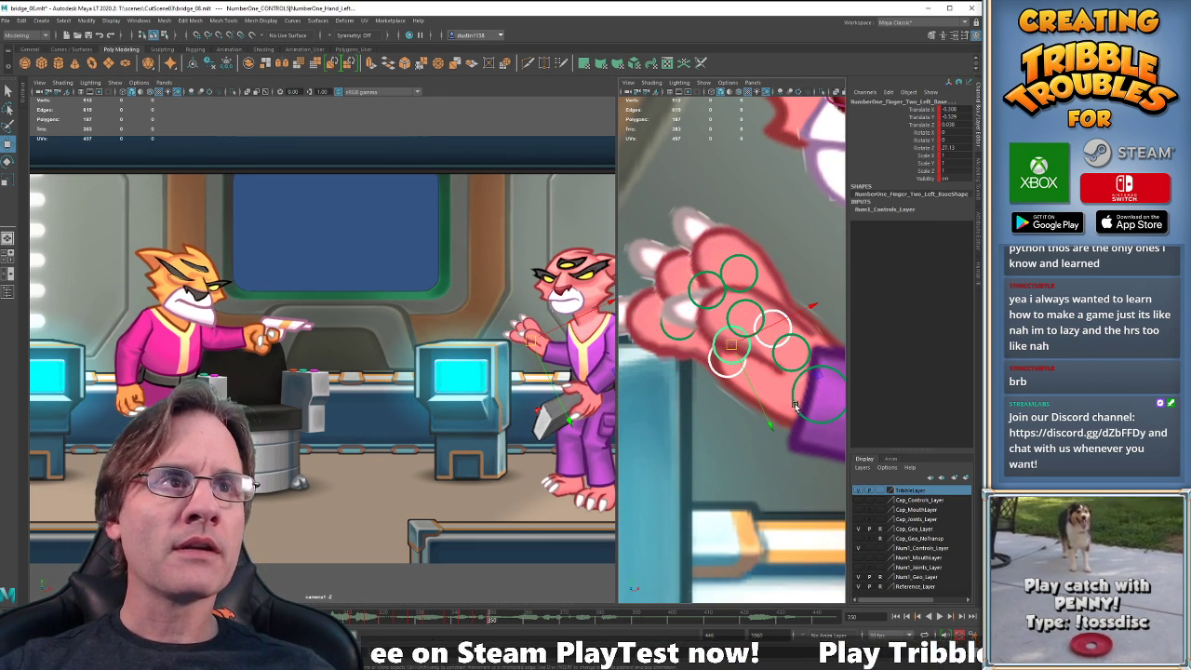
At frame 556, rotate the three left finger bases together to about 22 degrees in Z on finger two, and play back the motion.
{"action": "left_click", "coordinate": [796, 407]}
{"action": "key", "text": "period"}
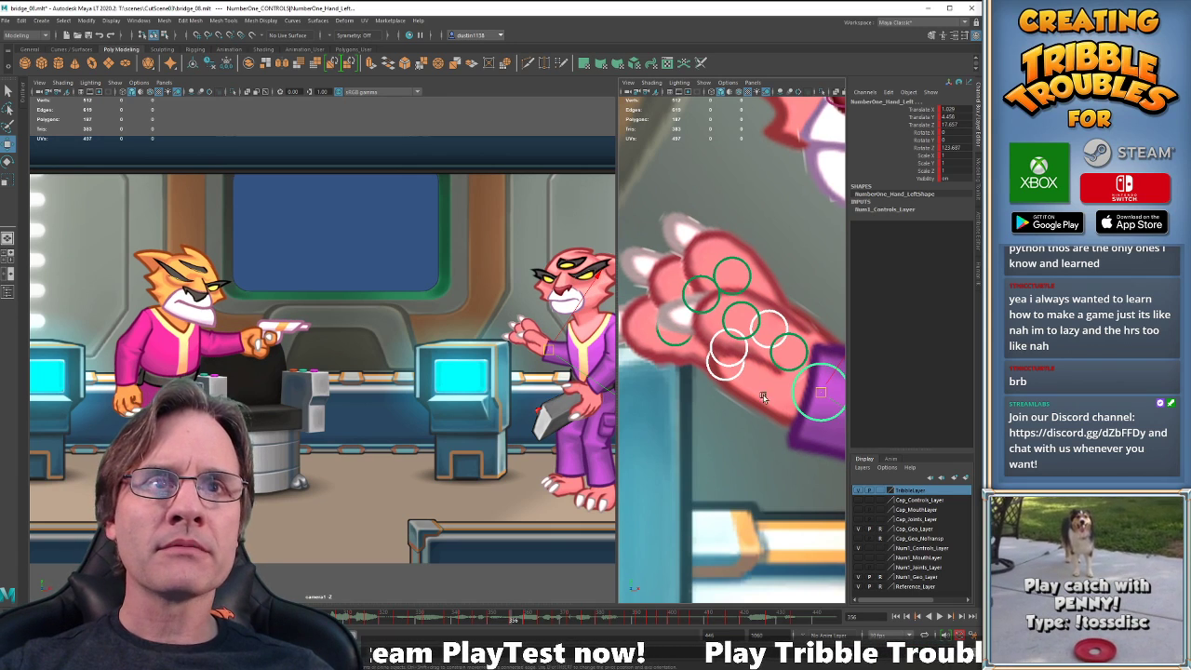
{"action": "key", "text": "ctrl+z"}
{"action": "key", "text": "e"}
{"action": "left_click", "coordinate": [655, 388]}
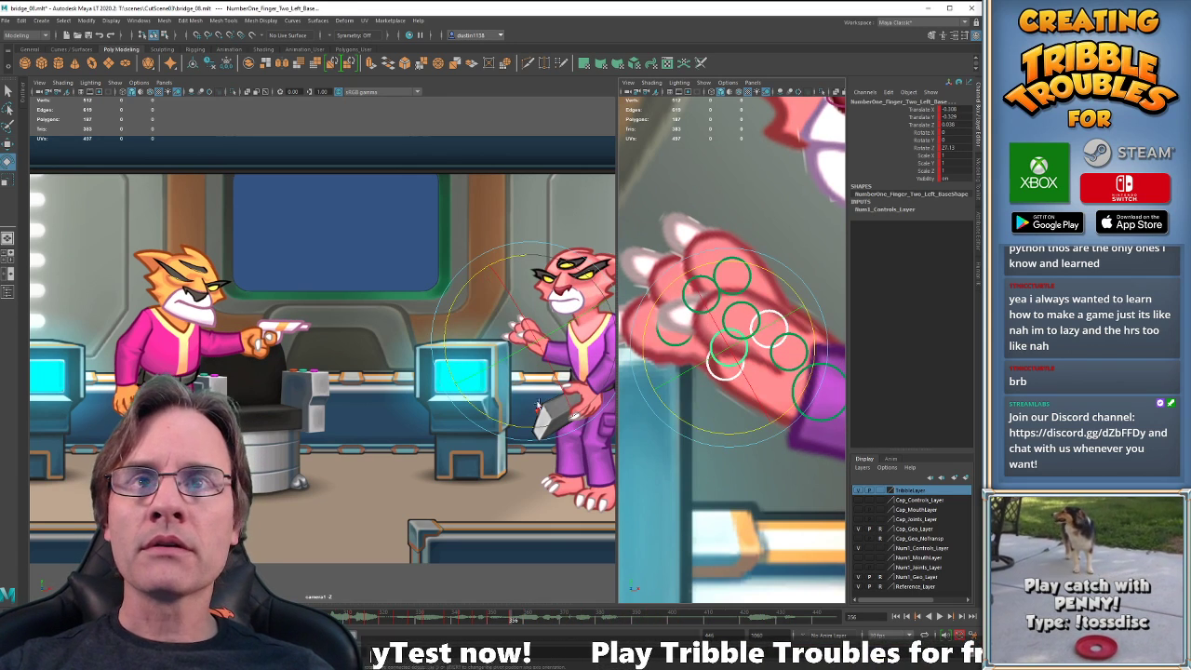
{"action": "key", "text": "comma"}
{"action": "key", "text": "comma"}
{"action": "key", "text": "period"}
{"action": "key", "text": "period"}
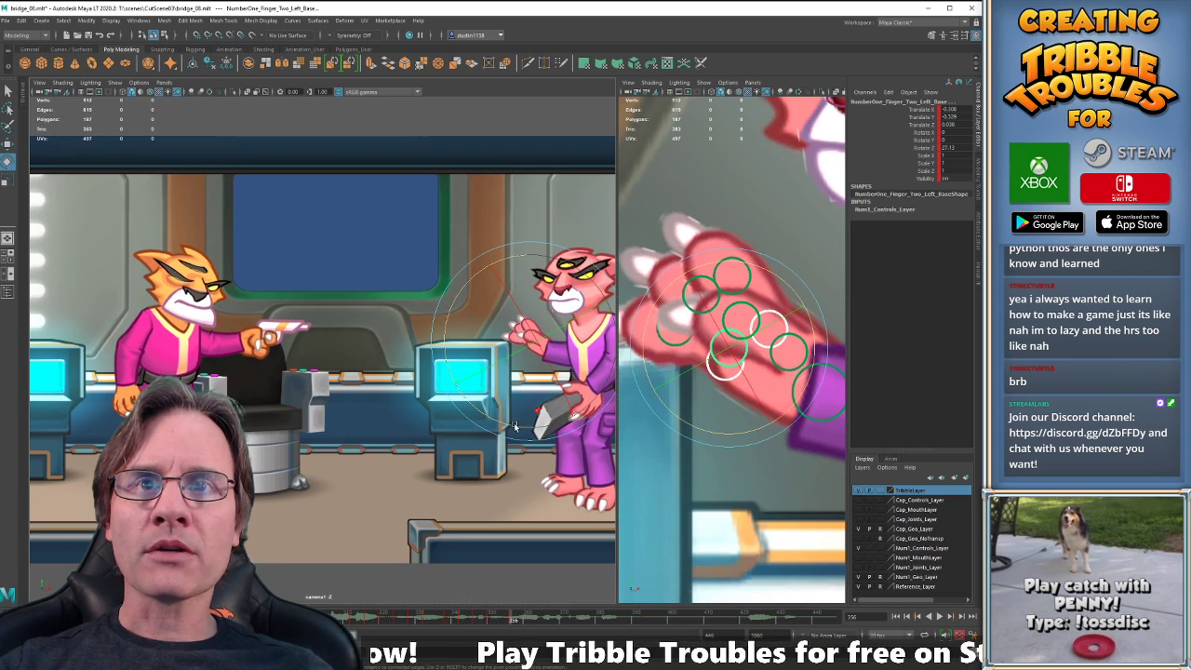
{"action": "left_click_drag", "start_coordinate": [521, 427], "coordinate": [521, 521]}
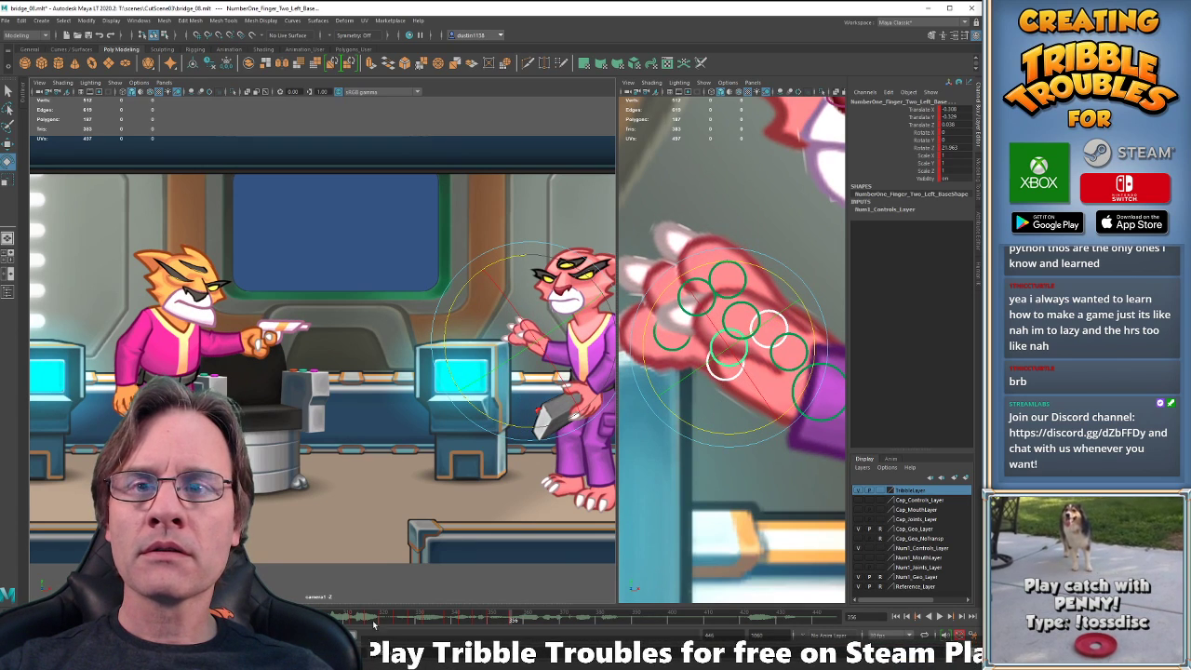
{"action": "key", "text": "alt+v"}
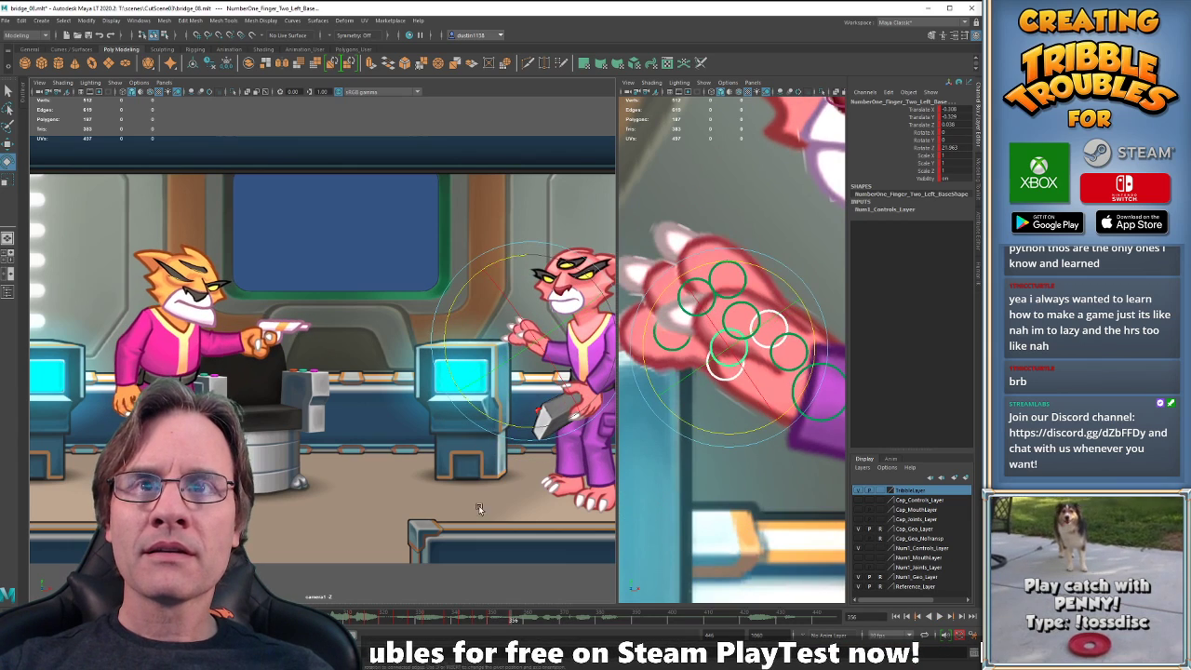
{"action": "key", "text": "alt+v"}
Try rotating only finger three's base to about 0 degrees in Z at frame 556, and play back the motion.
{"action": "left_click", "coordinate": [731, 380]}
{"action": "key", "text": "e"}
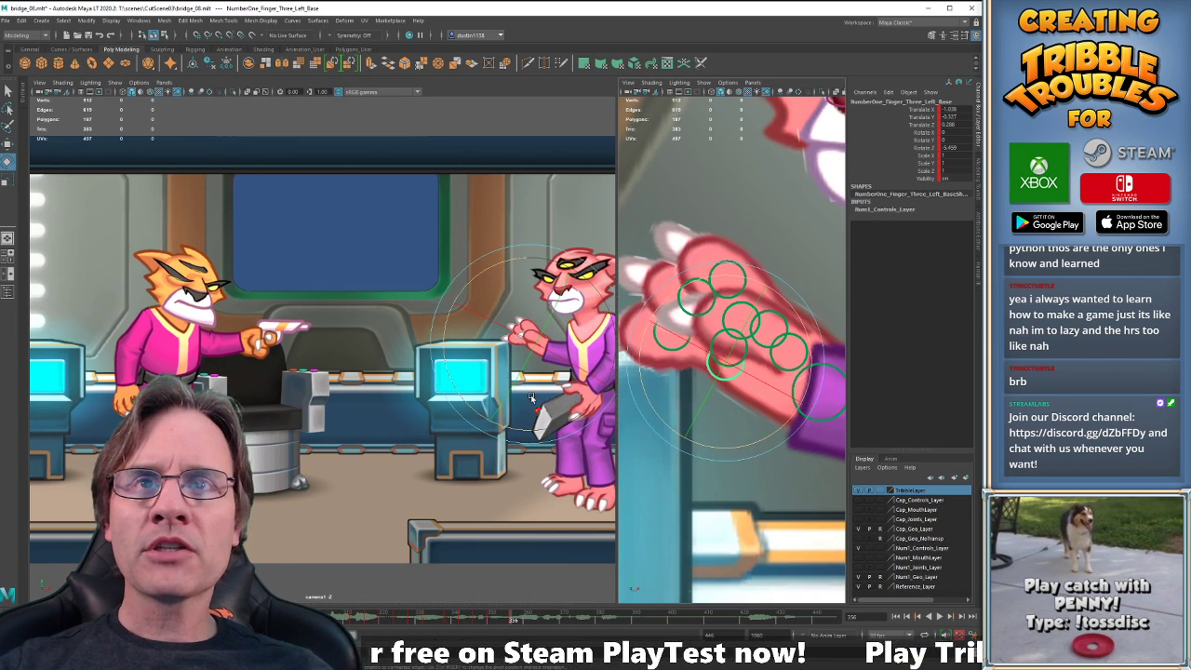
{"action": "left_click_drag", "start_coordinate": [512, 430], "coordinate": [505, 429]}
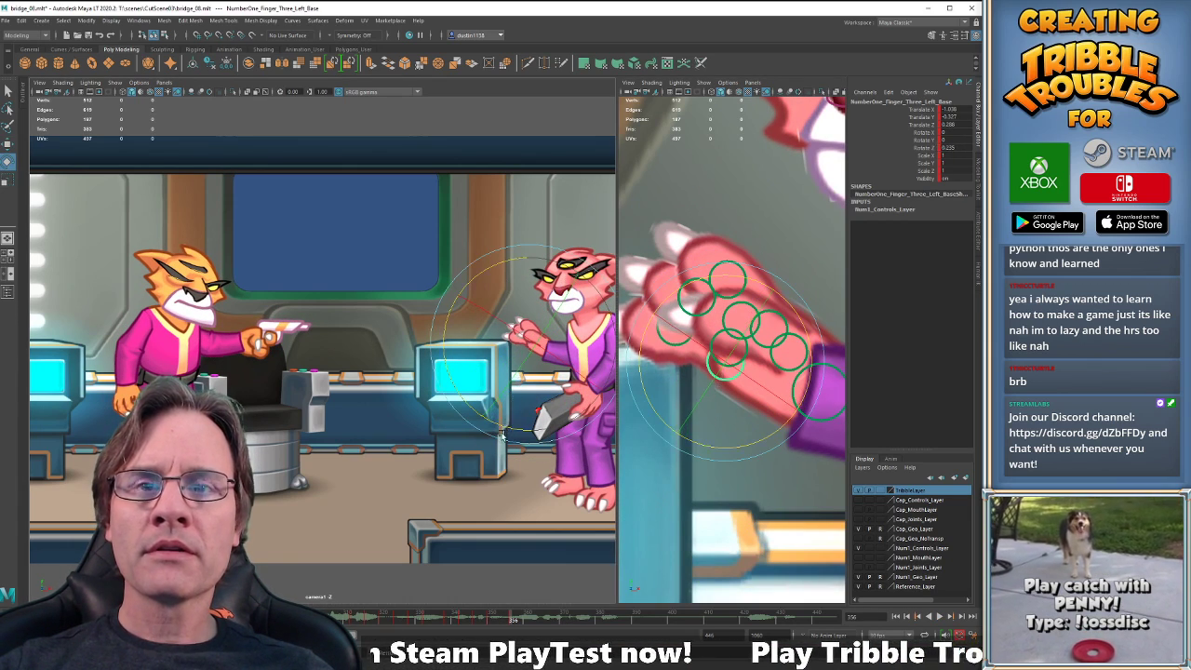
{"action": "key", "text": "alt+v"}
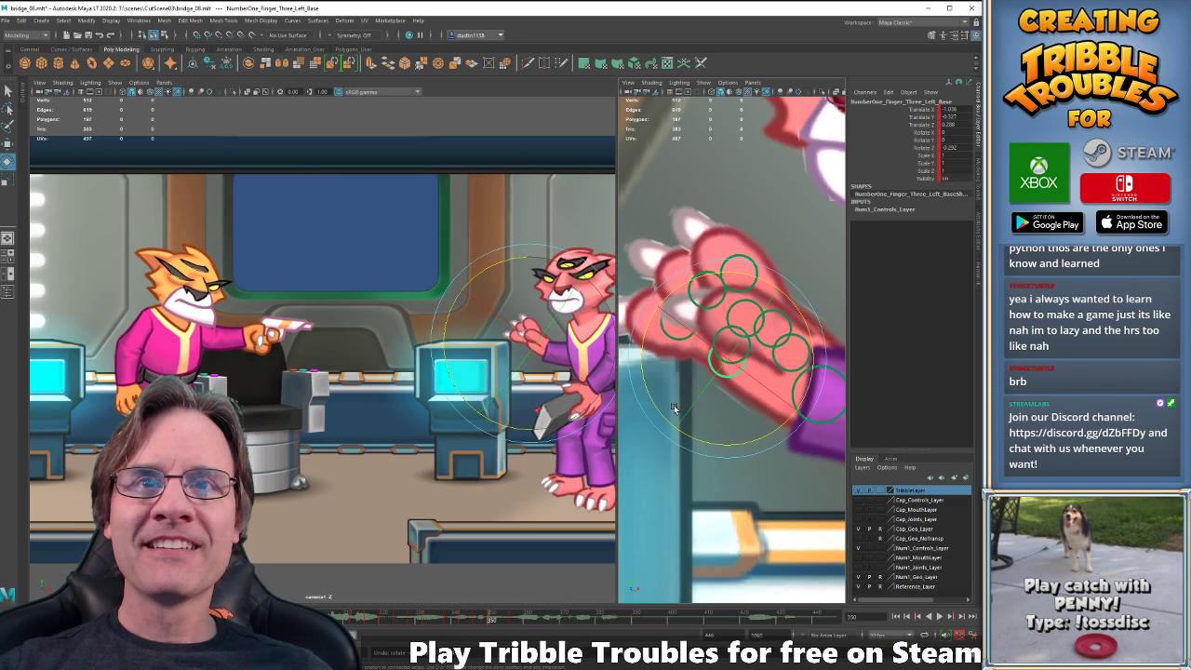
Rotate the three finger bases together at frame 556 to about 19 degrees in Z on finger one, comparing the adjacent keyframes.
{"action": "left_click", "coordinate": [729, 358]}
{"action": "key", "text": "w"}
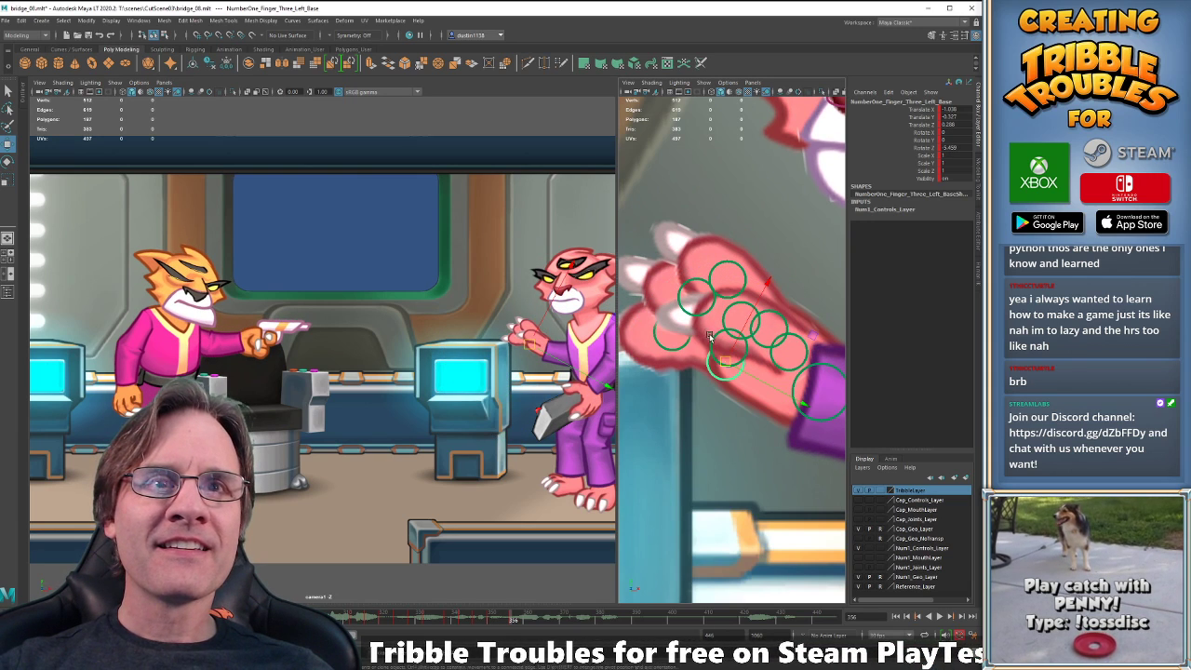
{"action": "left_click", "coordinate": [711, 338]}
{"action": "left_click", "coordinate": [764, 313], "text": "shift"}
{"action": "key", "text": "e"}
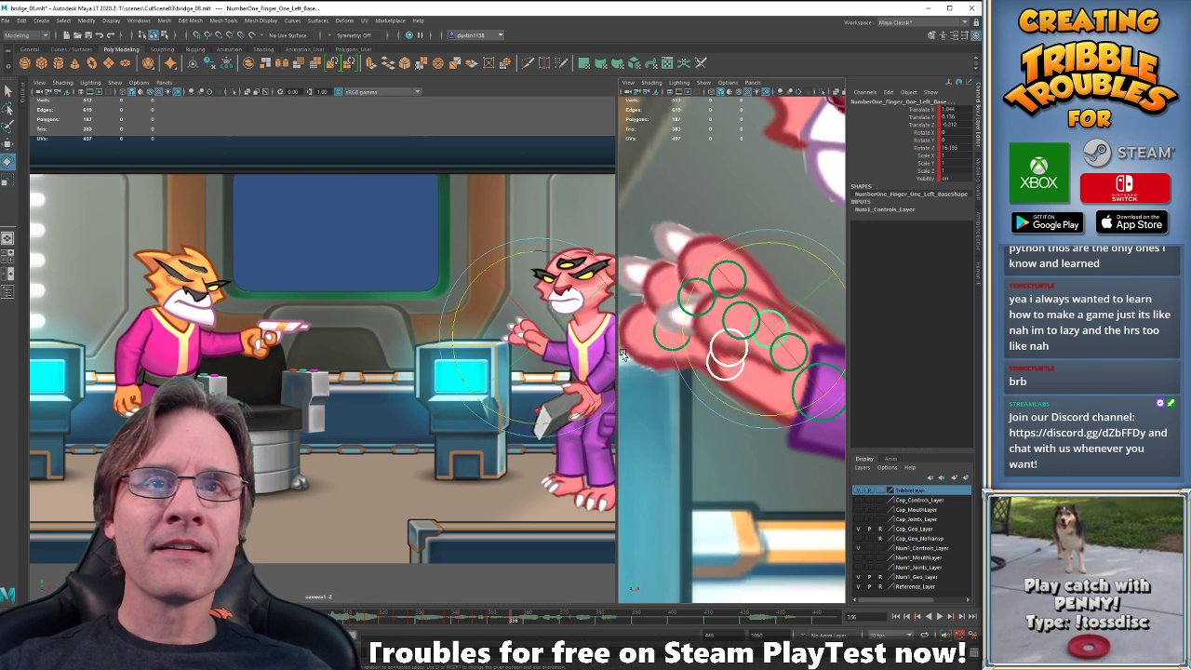
{"action": "key", "text": "comma"}
{"action": "key", "text": "comma"}
{"action": "key", "text": "comma"}
{"action": "key", "text": "period"}
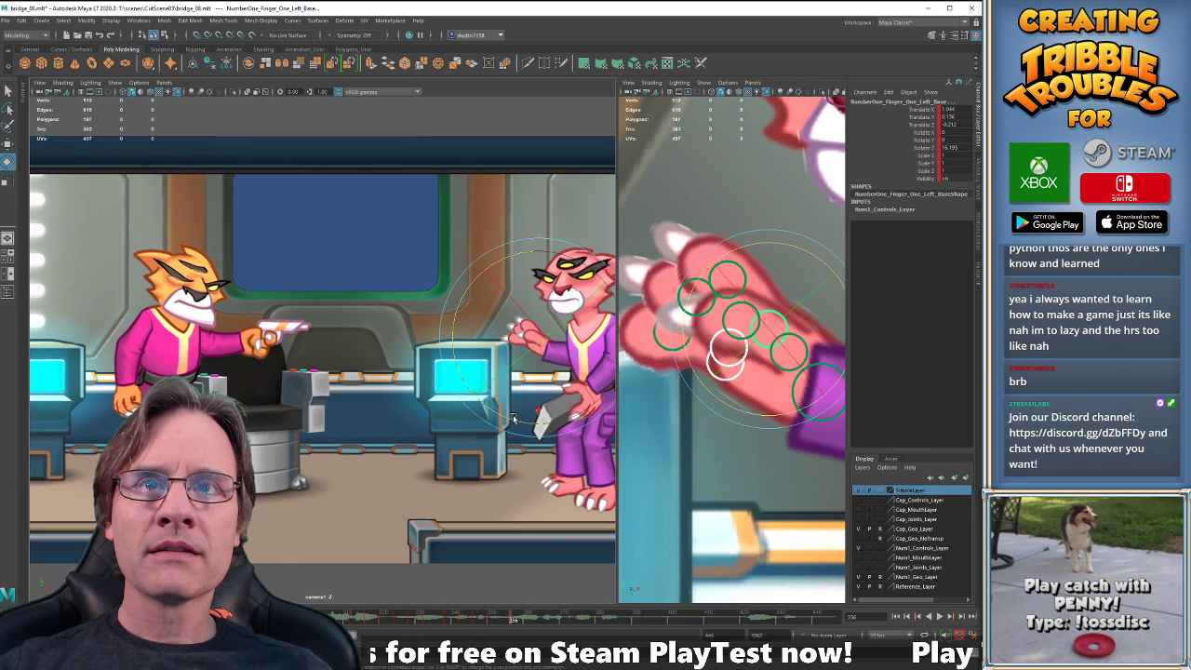
{"action": "key", "text": "comma"}
{"action": "key", "text": "comma"}
{"action": "key", "text": "comma"}
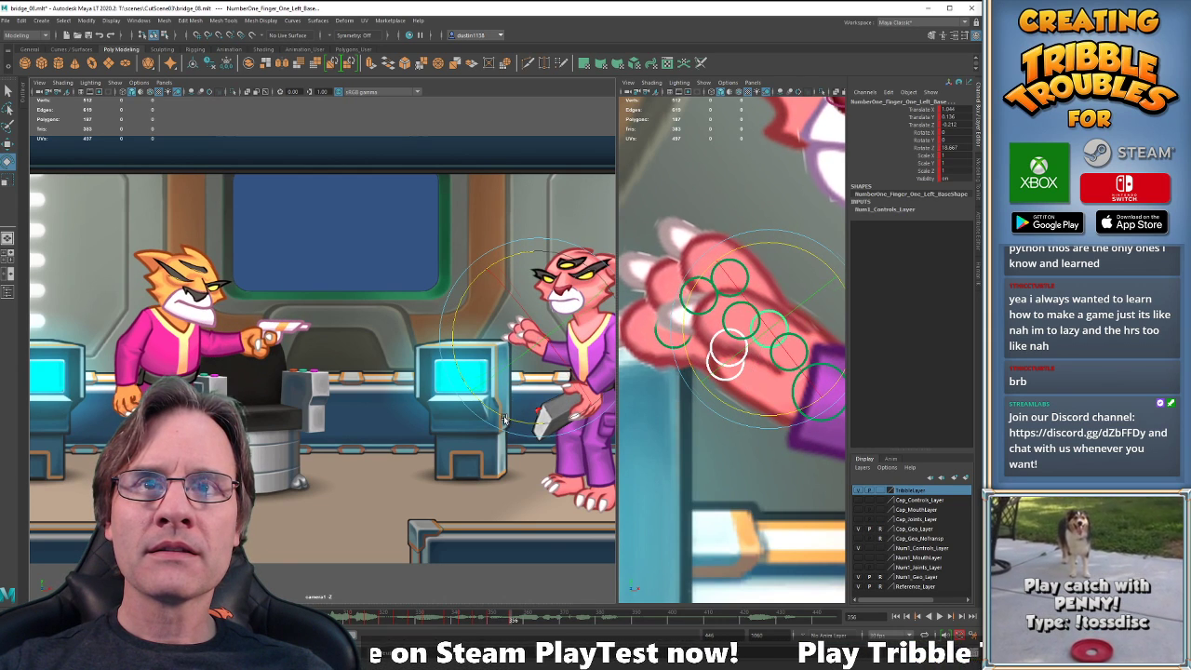
Rotate the three finger bases slightly further at frame 556, bringing finger one's base to about 20 degrees in Z.
{"action": "key", "text": "period"}
{"action": "key", "text": "period"}
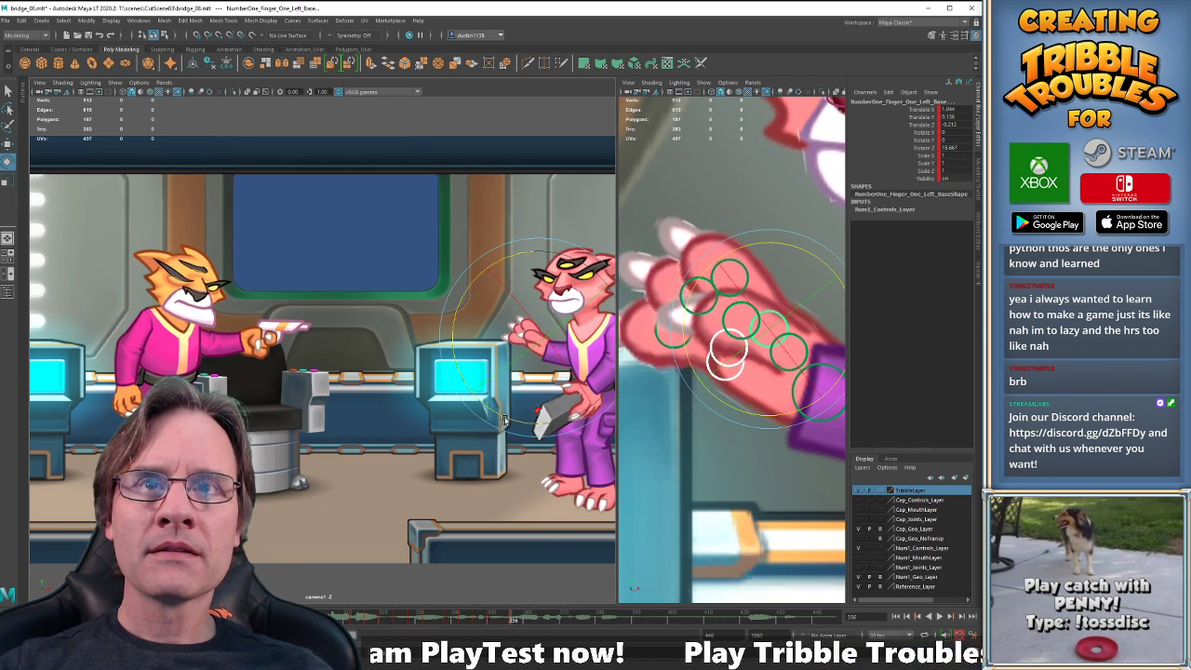
{"action": "key", "text": "comma"}
{"action": "key", "text": "period"}
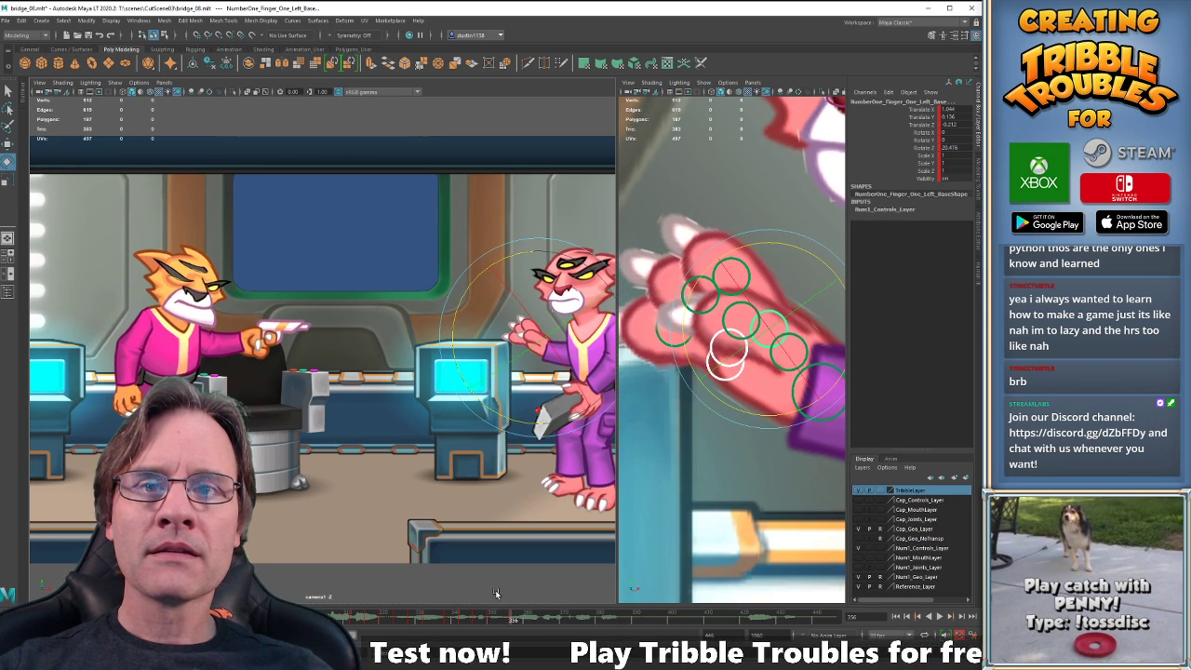
Play back the left hand's motion and step through the keyframes around frame 556 to check how smoothly the fingers move.
{"action": "left_click", "coordinate": [377, 623]}
{"action": "key", "text": "alt+v"}
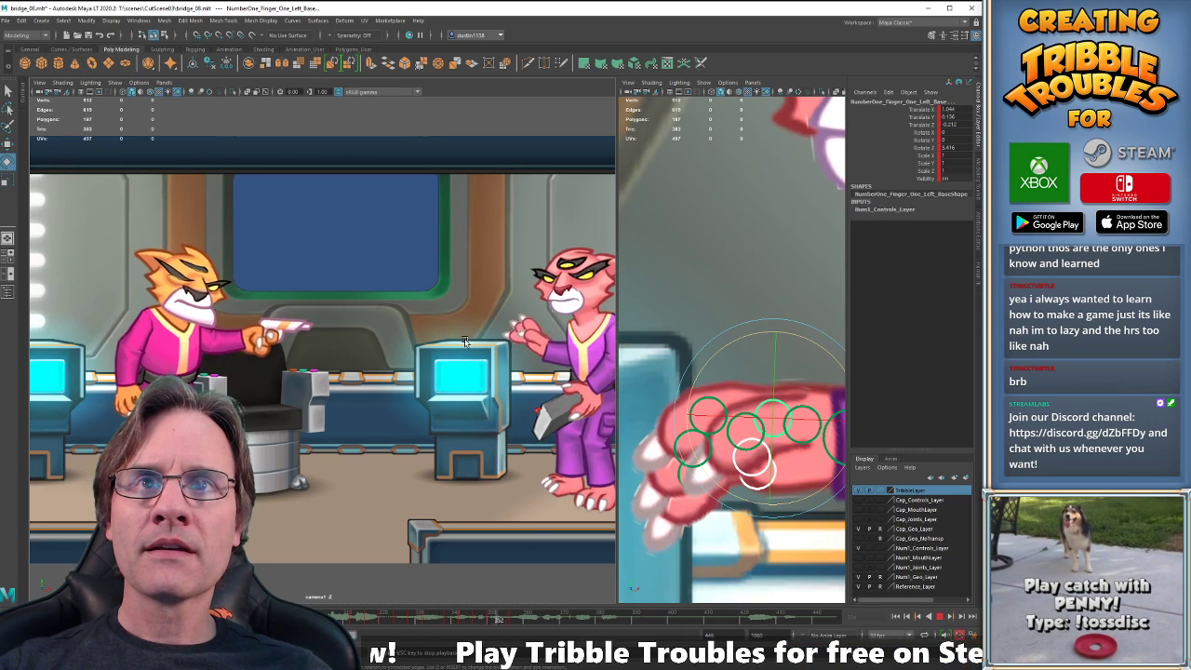
{"action": "key", "text": "alt+v"}
{"action": "key", "text": "comma"}
{"action": "key", "text": "comma"}
{"action": "key", "text": "period"}
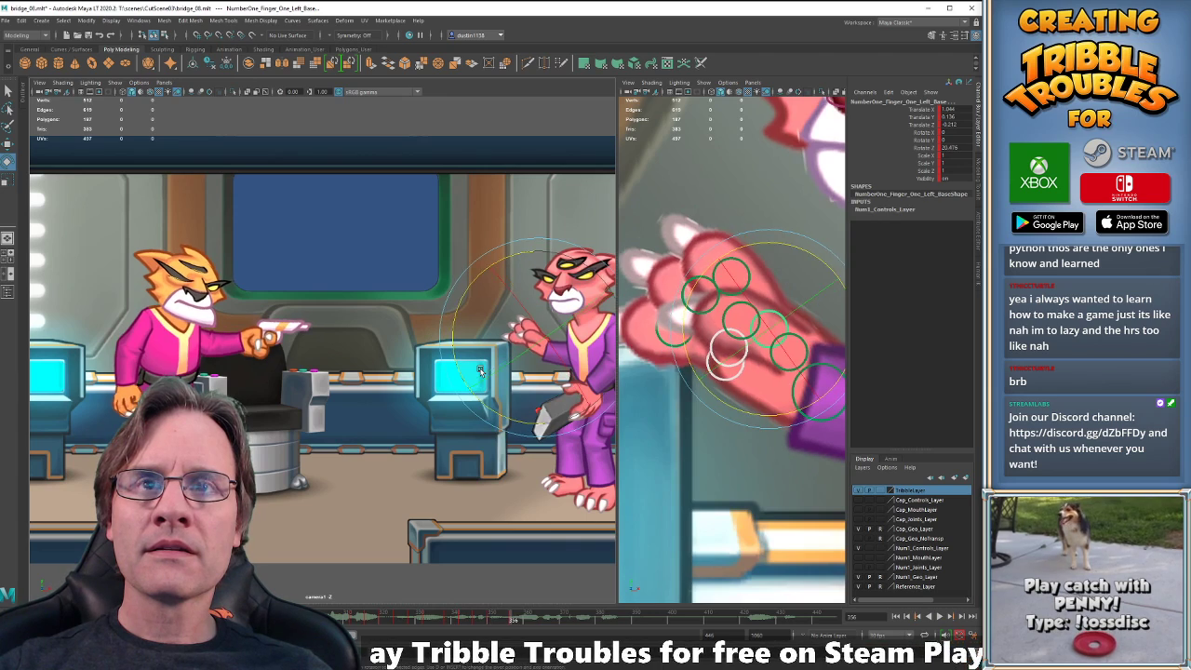
{"action": "key", "text": "period"}
{"action": "key", "text": "comma"}
{"action": "key", "text": "alt+v"}
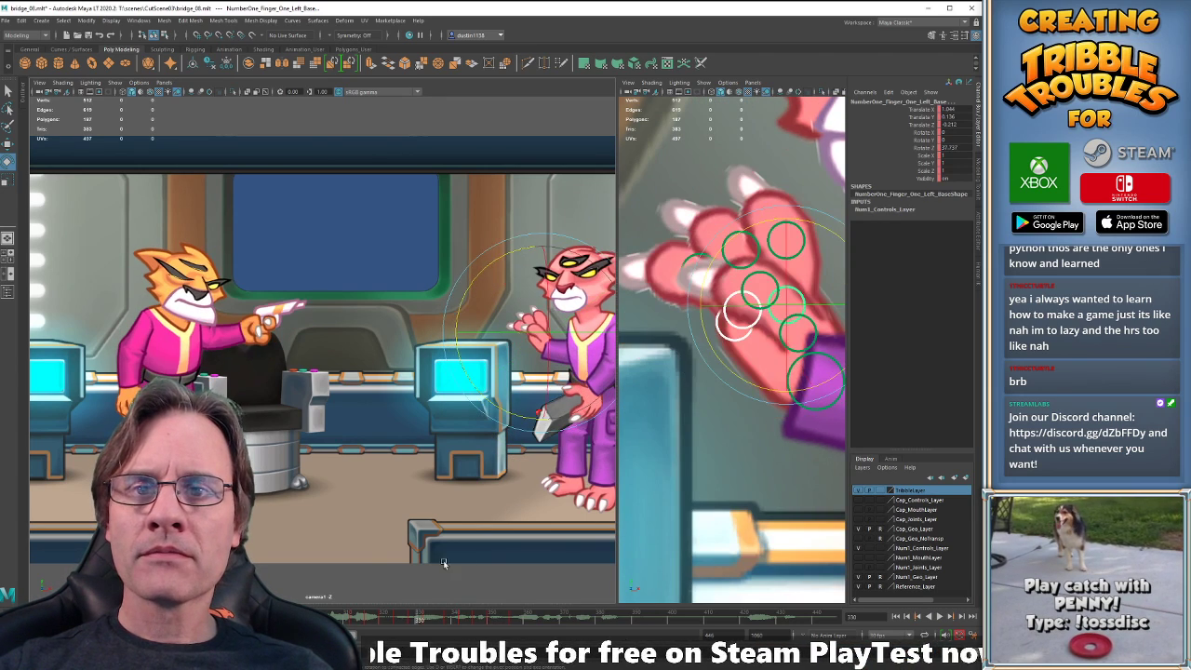
{"action": "key", "text": "alt+v"}
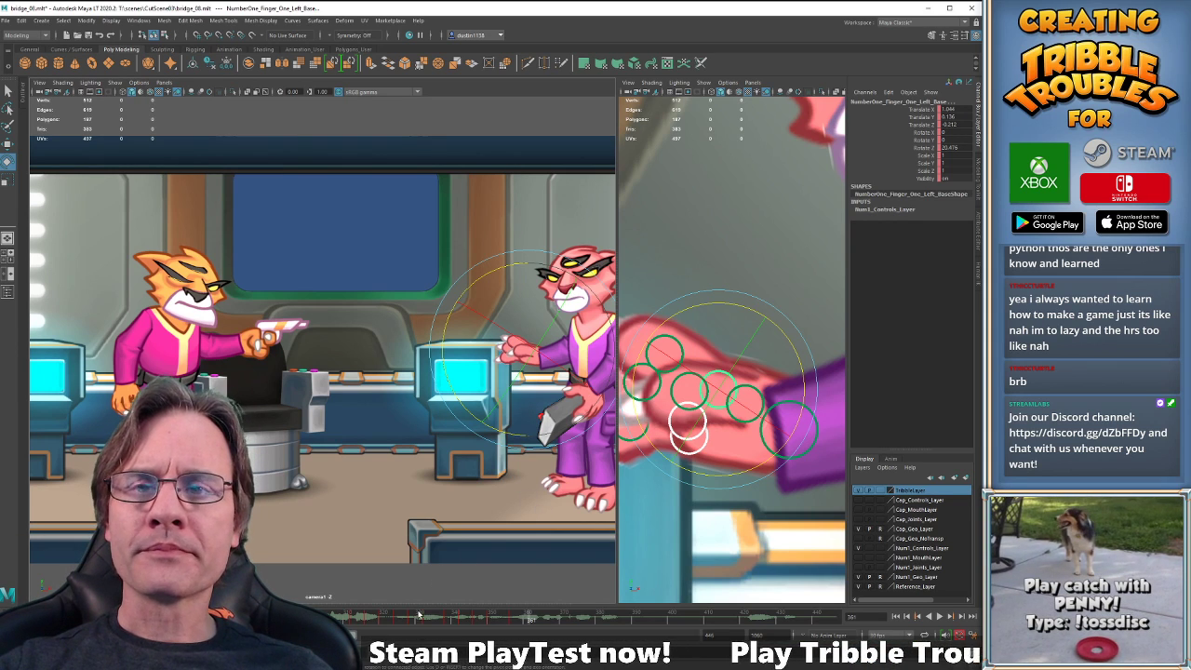
{"action": "key", "text": "alt+v"}
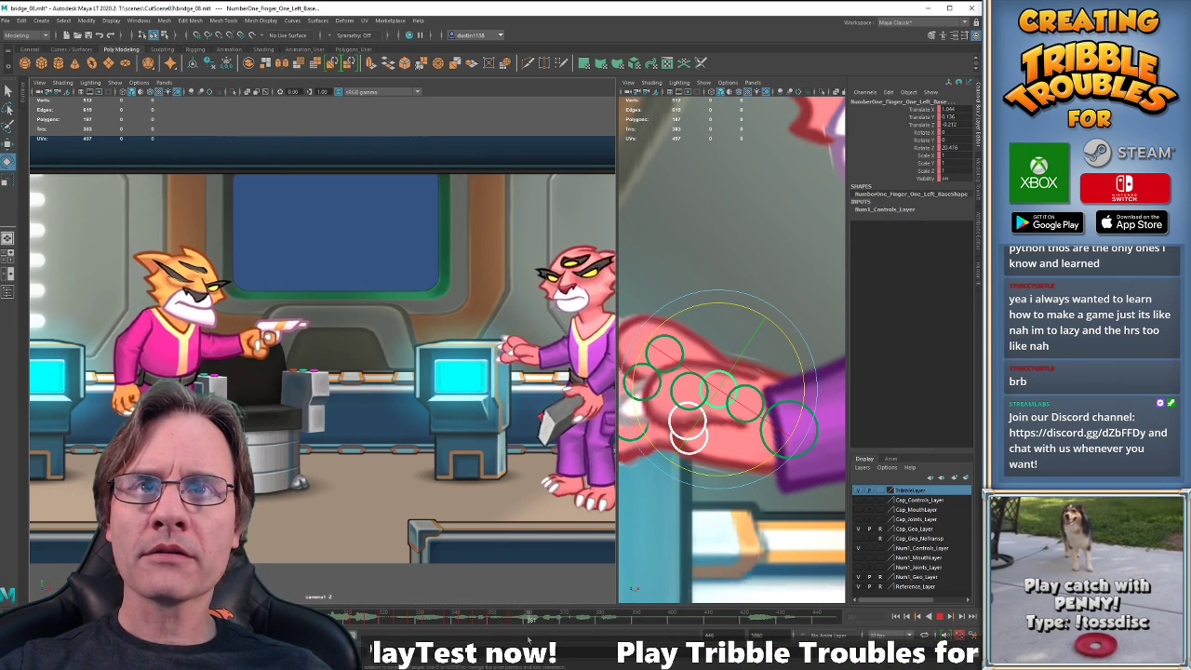
{"action": "key", "text": "alt+v"}
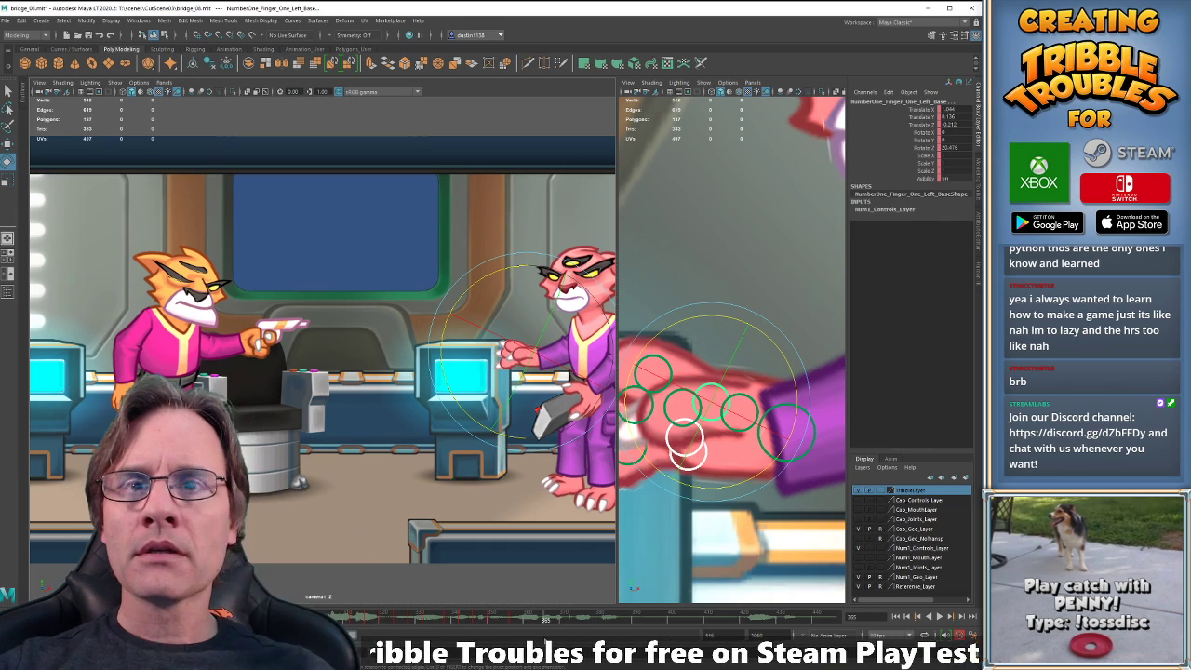
{"action": "key", "text": "alt+v"}
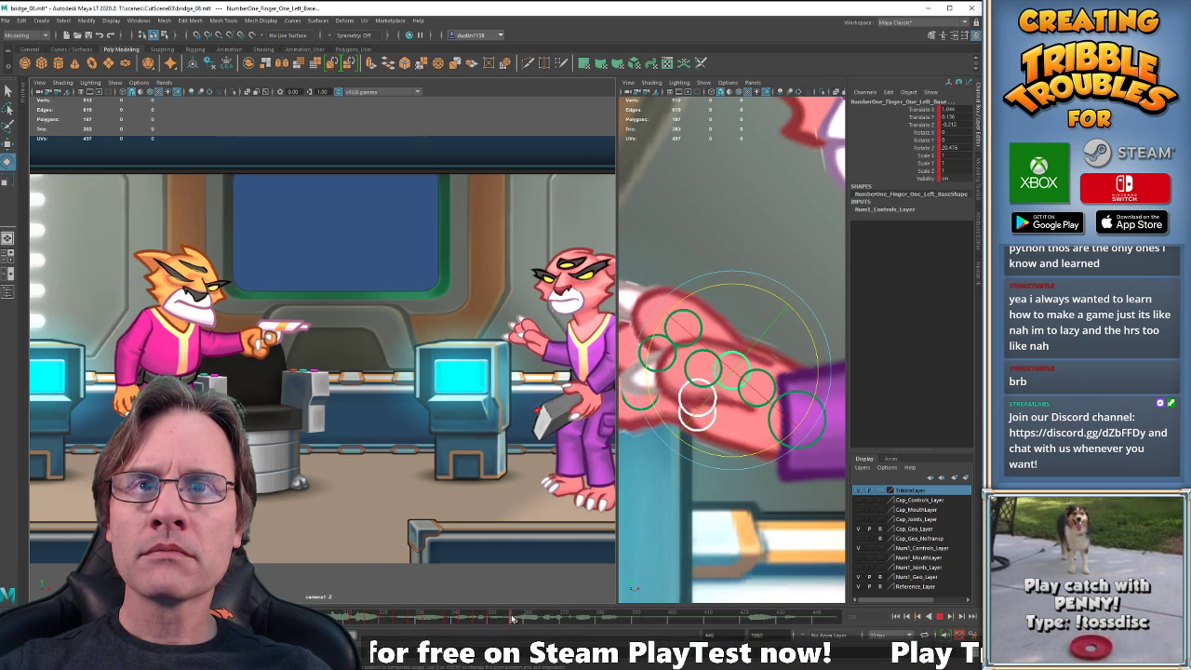
Advance from frame 556 to the keyframe at 560 and rotate finger one's left base to about 42 degrees in Z.
{"action": "left_click", "coordinate": [512, 618]}
{"action": "key", "text": "w"}
{"action": "left_click_drag", "start_coordinate": [644, 194], "coordinate": [782, 320]}
{"action": "left_click", "coordinate": [797, 409]}
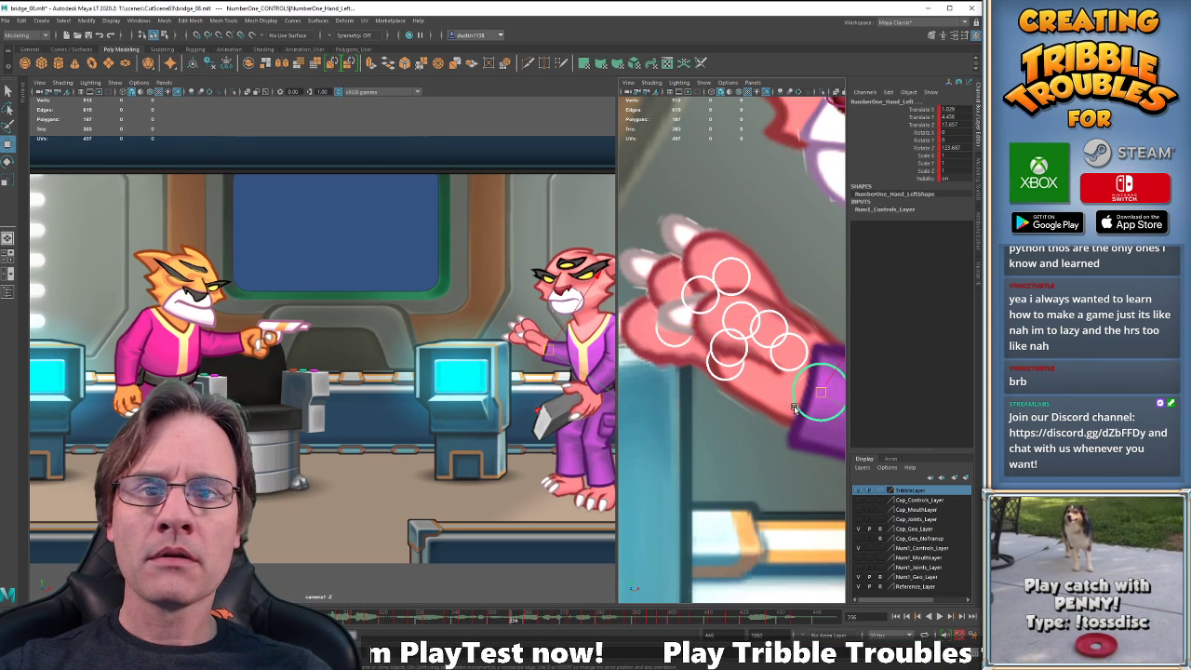
{"action": "key", "text": "period"}
{"action": "left_click", "coordinate": [719, 442]}
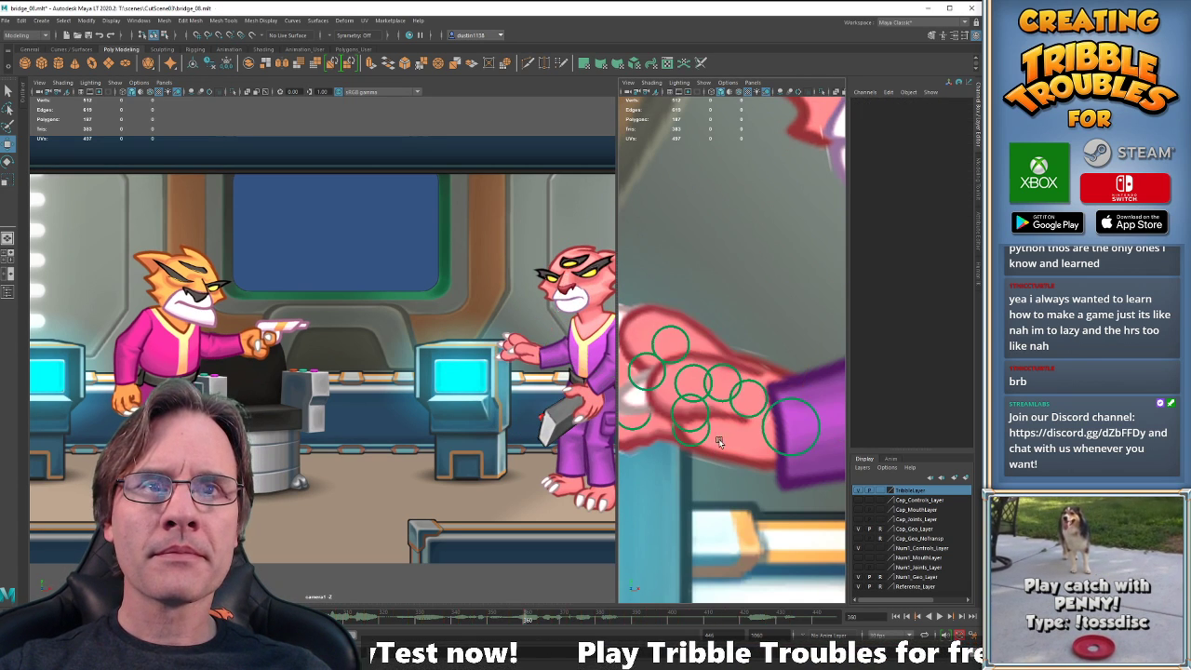
{"action": "left_click", "coordinate": [724, 369]}
{"action": "key", "text": "e"}
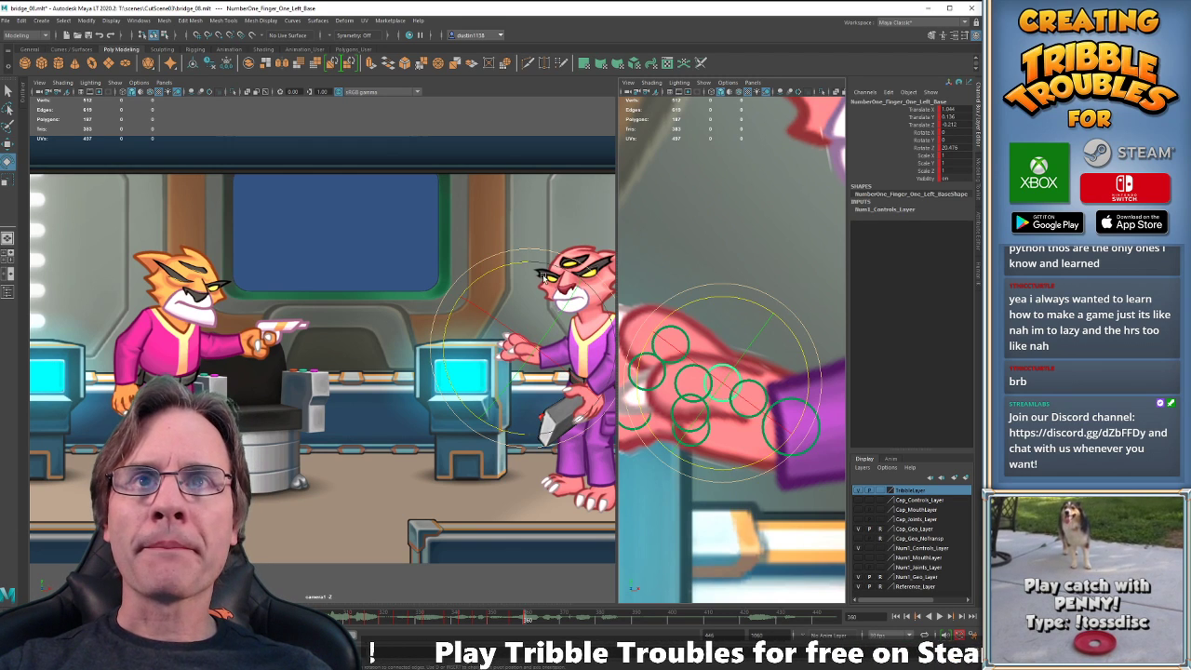
{"action": "left_click_drag", "start_coordinate": [517, 263], "coordinate": [551, 278]}
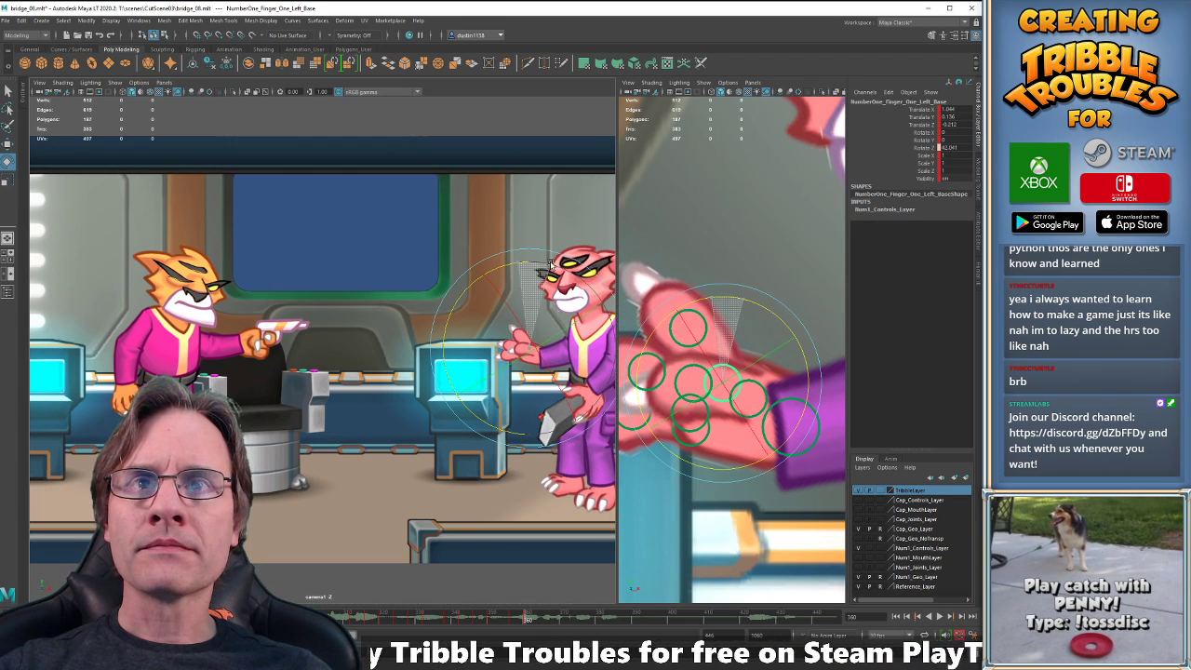
At frame 560, rotate finger two's base to about 38 degrees and the left thumb base to about -105 degrees in Z.
{"action": "key", "text": "w"}
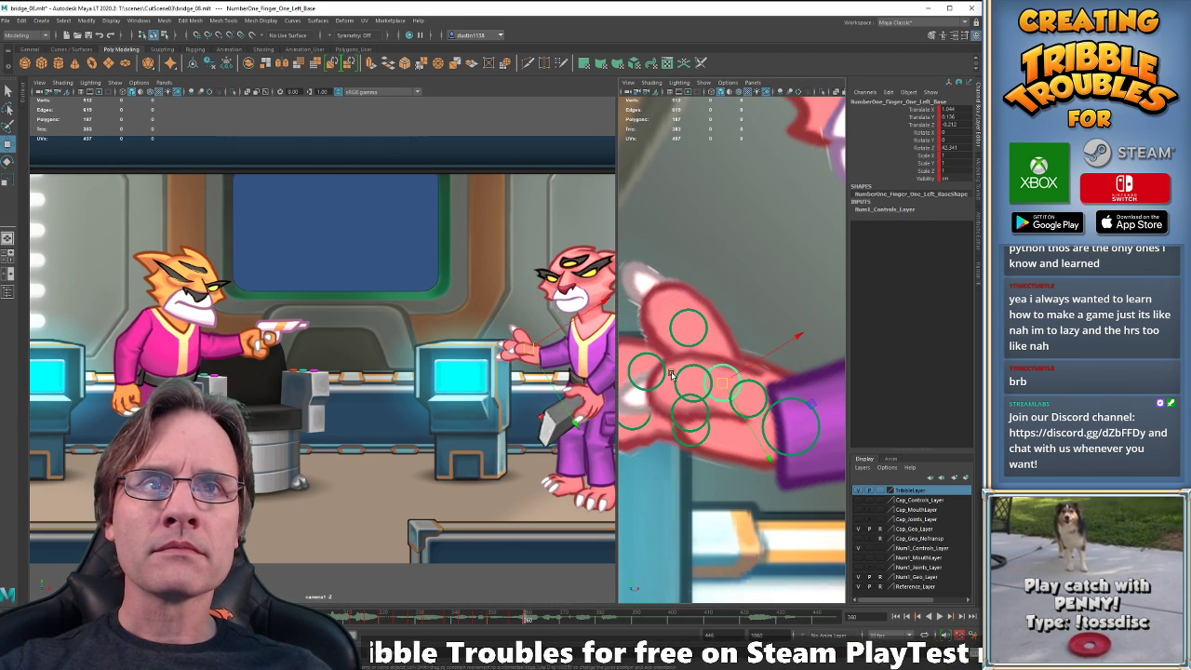
{"action": "left_click", "coordinate": [706, 409]}
{"action": "key", "text": "e"}
{"action": "left_click_drag", "start_coordinate": [664, 332], "coordinate": [679, 328]}
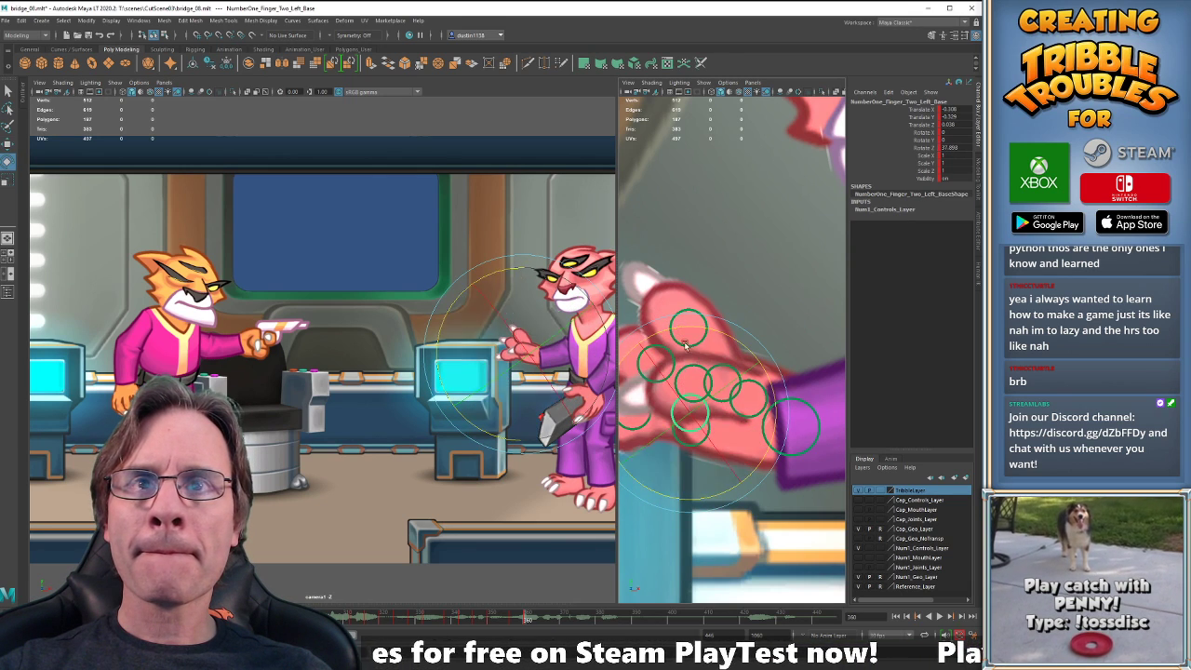
{"action": "key", "text": "w"}
{"action": "left_click", "coordinate": [749, 419]}
{"action": "key", "text": "e"}
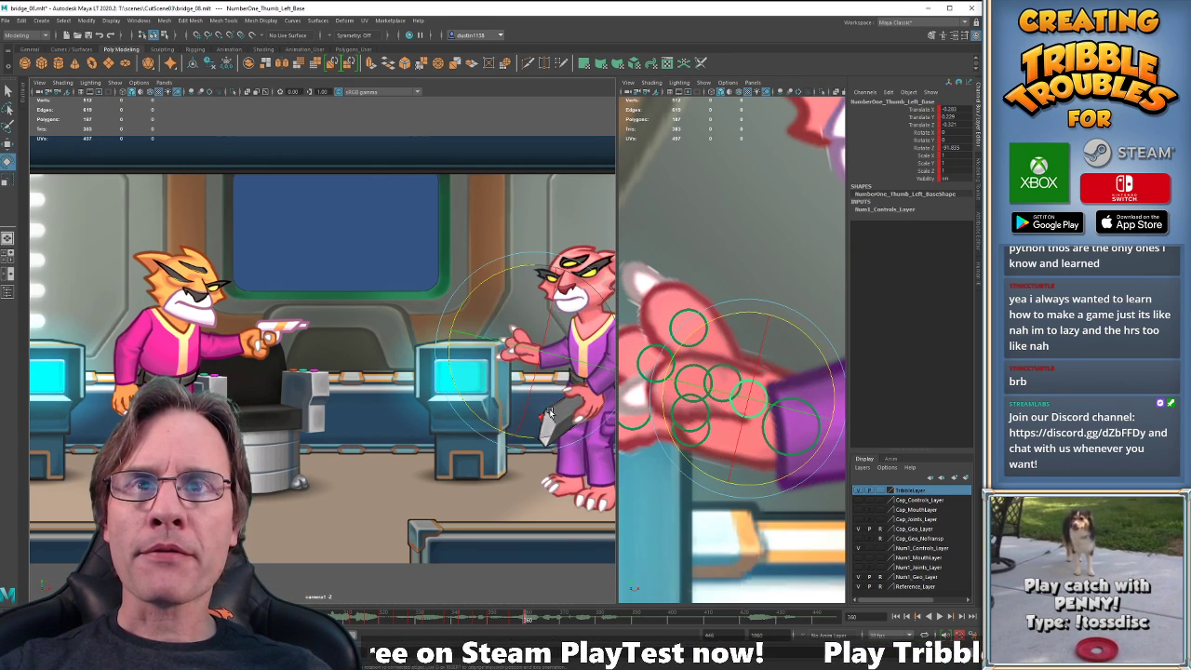
{"action": "left_click_drag", "start_coordinate": [517, 430], "coordinate": [547, 442]}
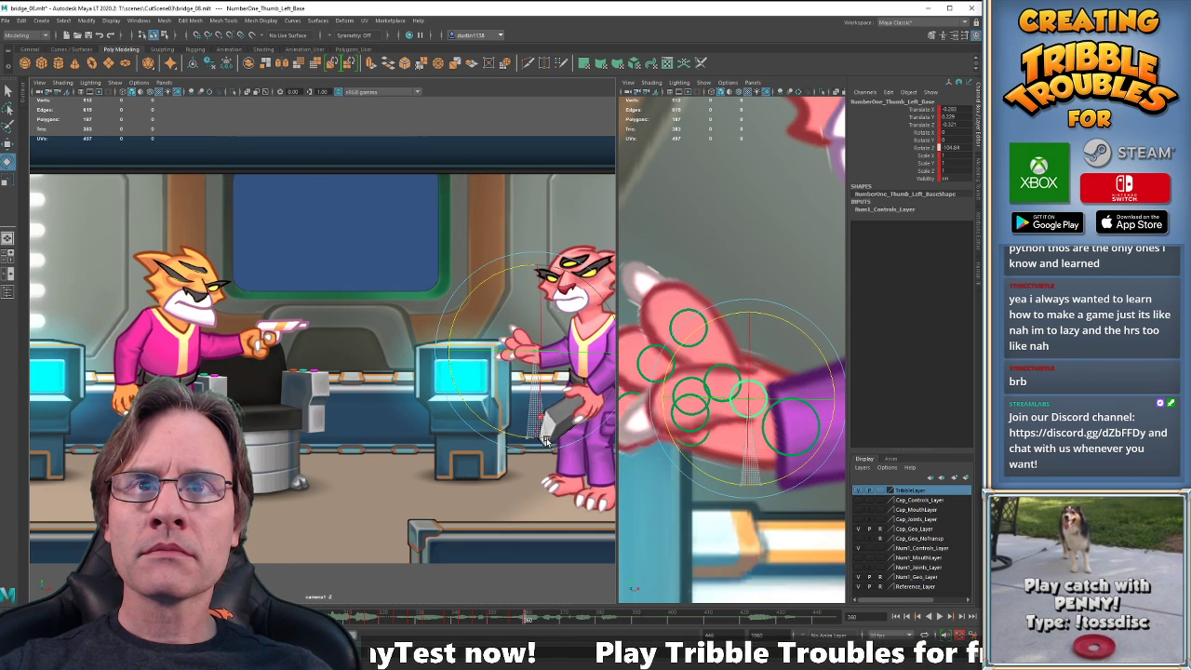
Move the left thumb tip to about -0.7 in X at frame 560 and rotate it, comparing the pose with the previous keyframe.
{"action": "key", "text": "w"}
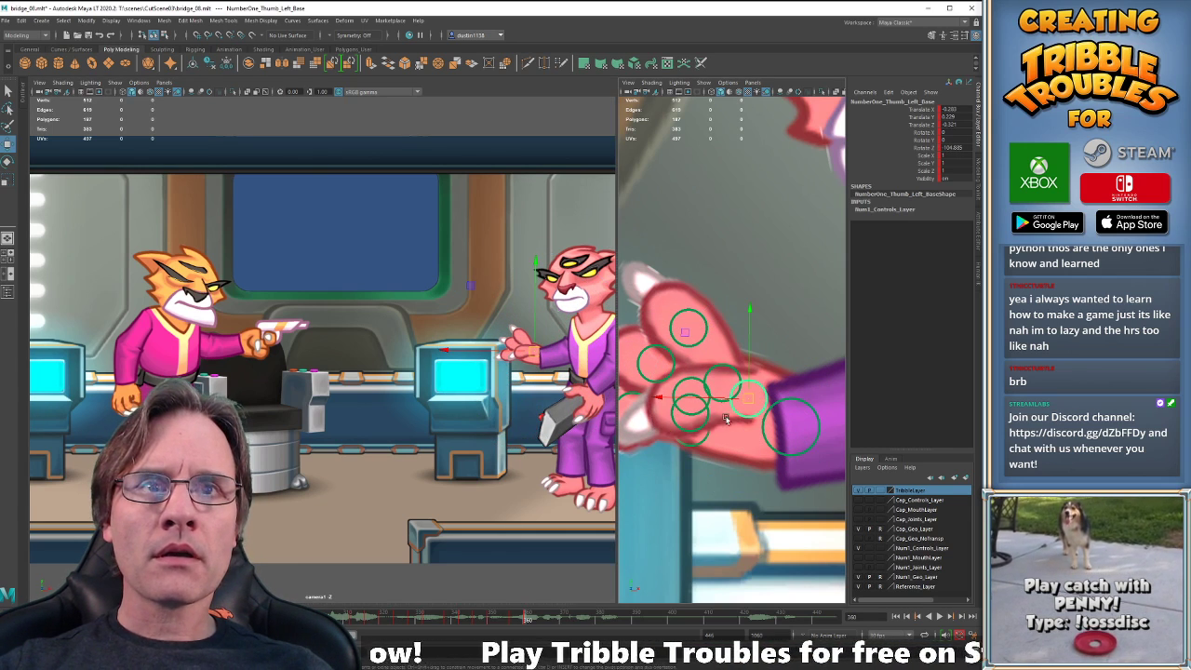
{"action": "left_click", "coordinate": [679, 387]}
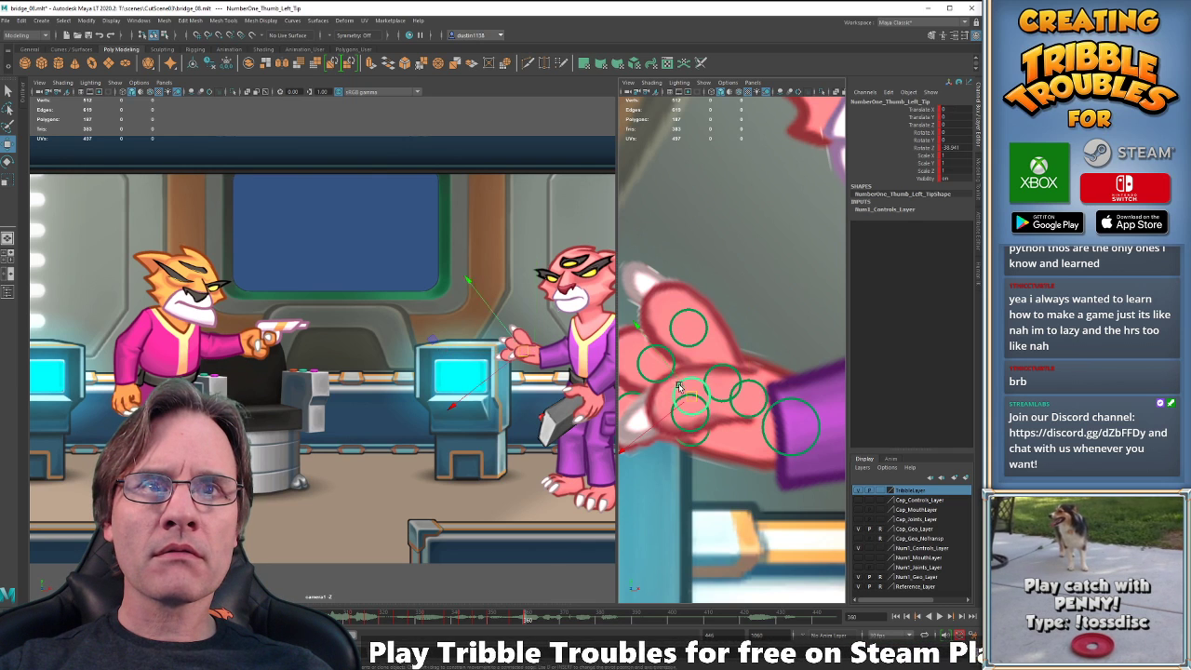
{"action": "left_click_drag", "start_coordinate": [688, 398], "coordinate": [725, 394]}
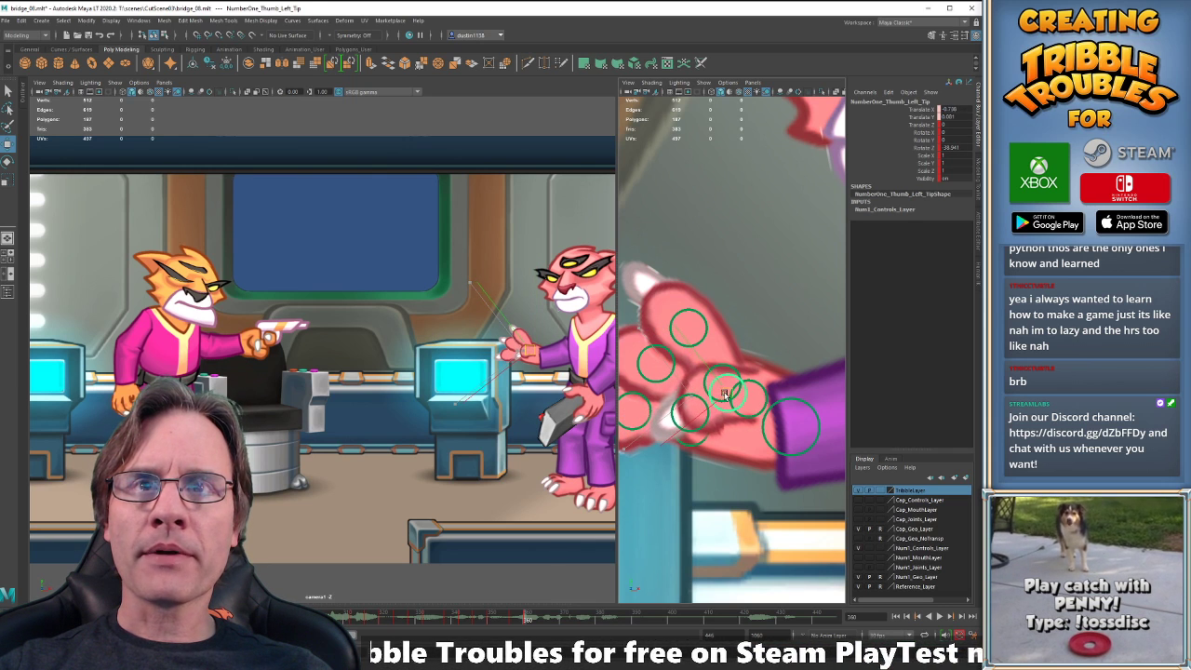
{"action": "key", "text": "e"}
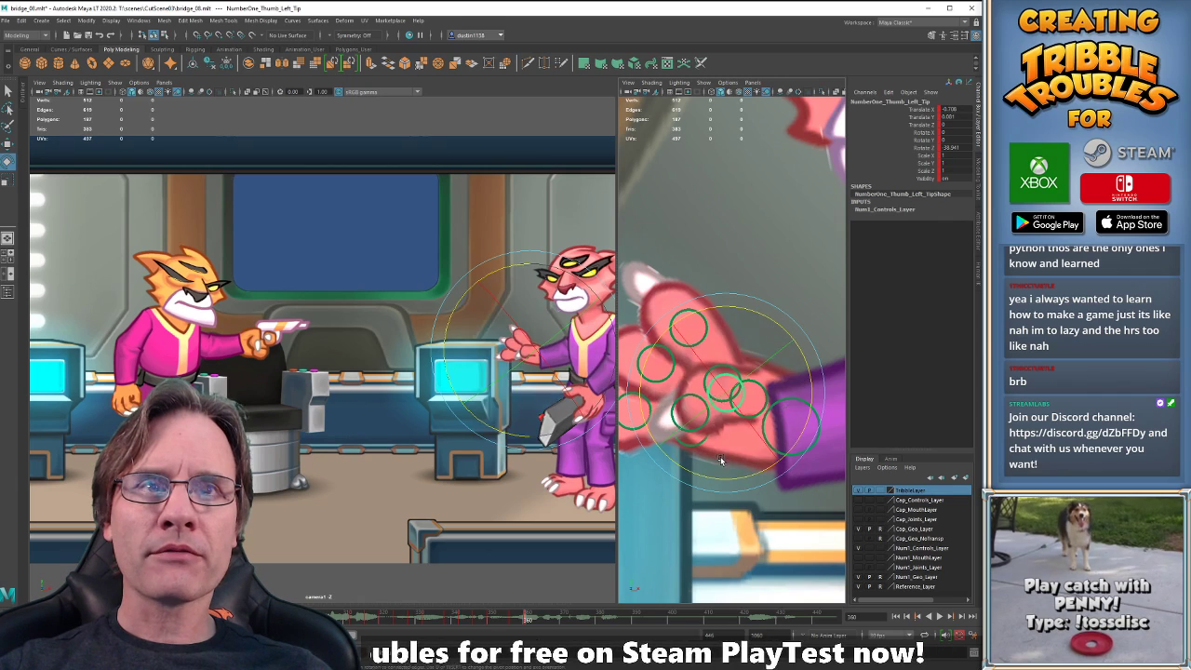
{"action": "left_click_drag", "start_coordinate": [717, 481], "coordinate": [690, 472]}
{"action": "key", "text": "comma"}
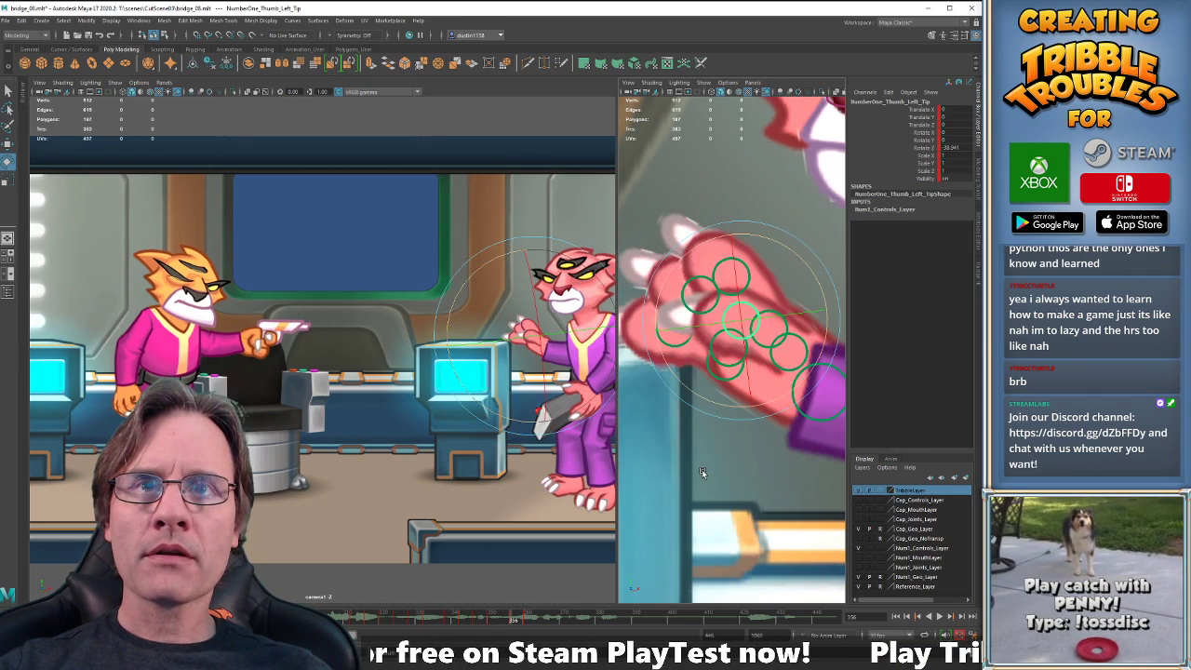
{"action": "key", "text": "period"}
{"action": "key", "text": "w"}
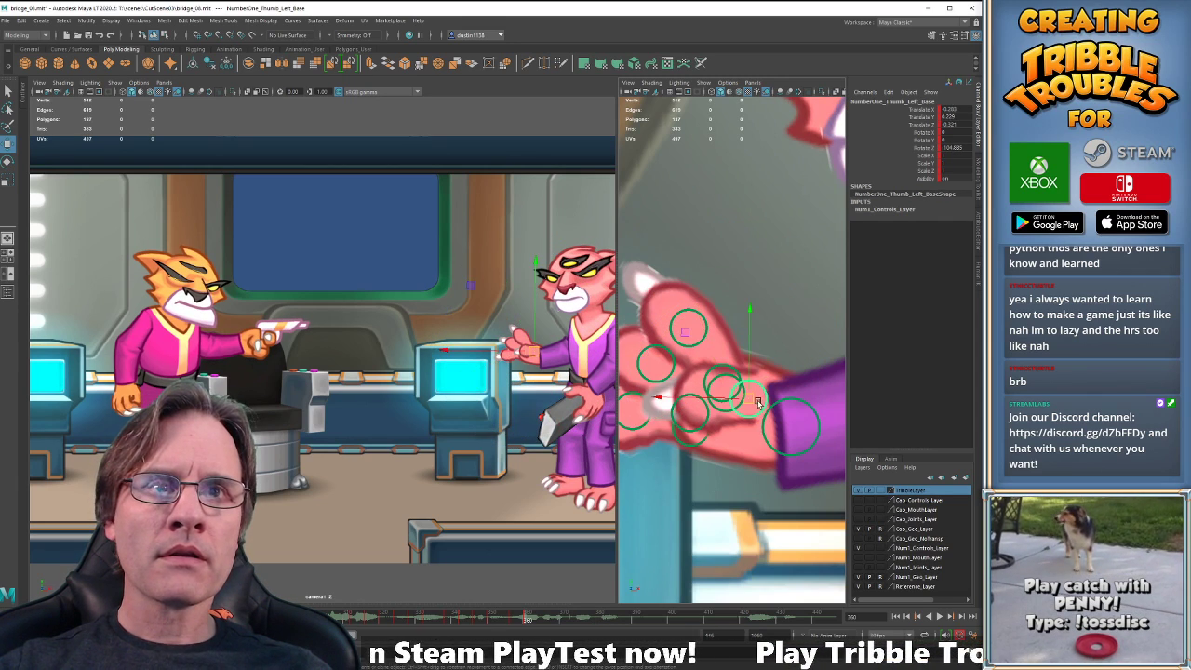
At frame 560, rotate the left thumb base to about -113 degrees in Z and play back the hand motion.
{"action": "left_click", "coordinate": [756, 402]}
{"action": "key", "text": "e"}
{"action": "left_click_drag", "start_coordinate": [739, 474], "coordinate": [737, 480]}
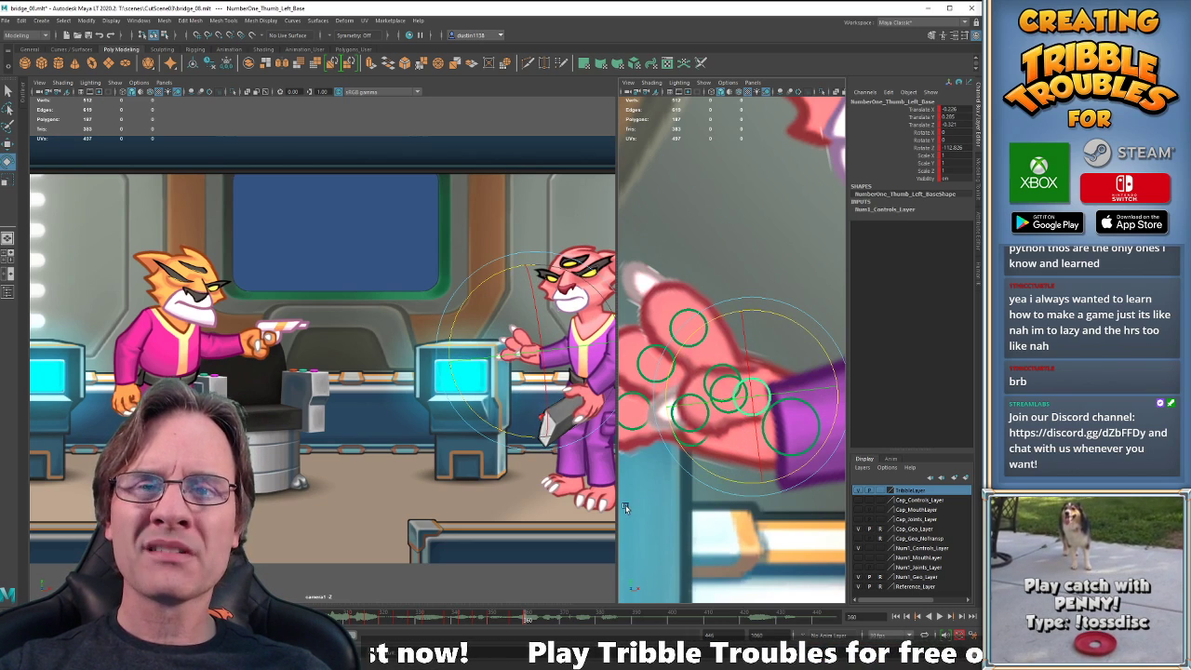
{"action": "key", "text": "alt+v"}
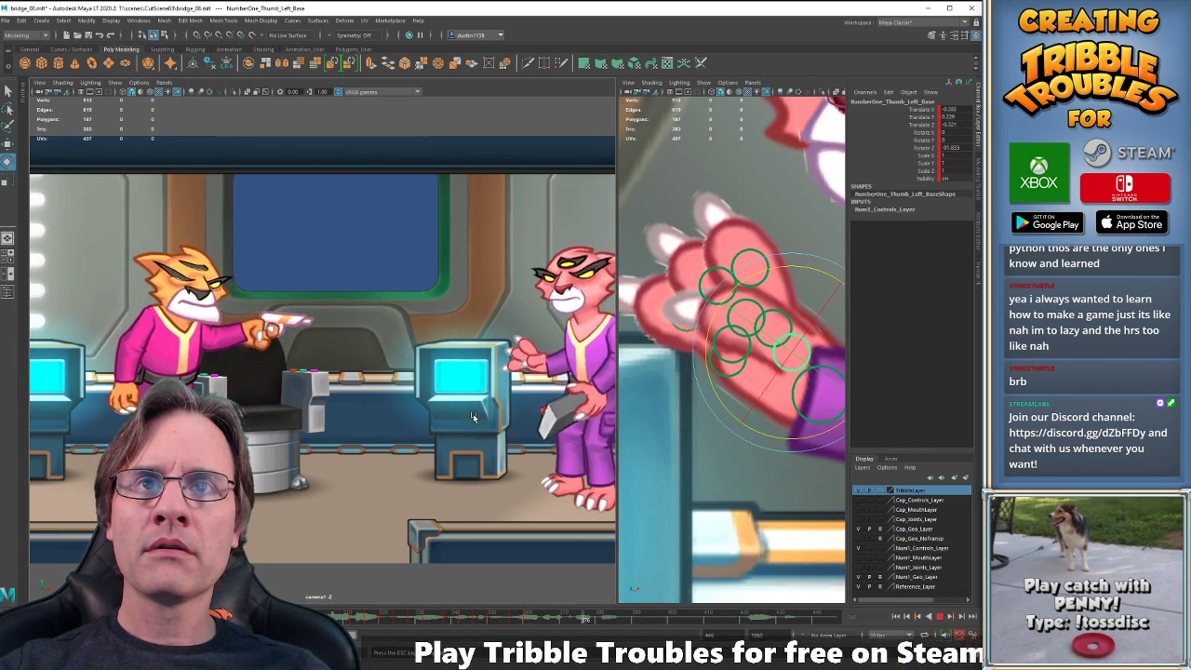
{"action": "key", "text": "alt+v"}
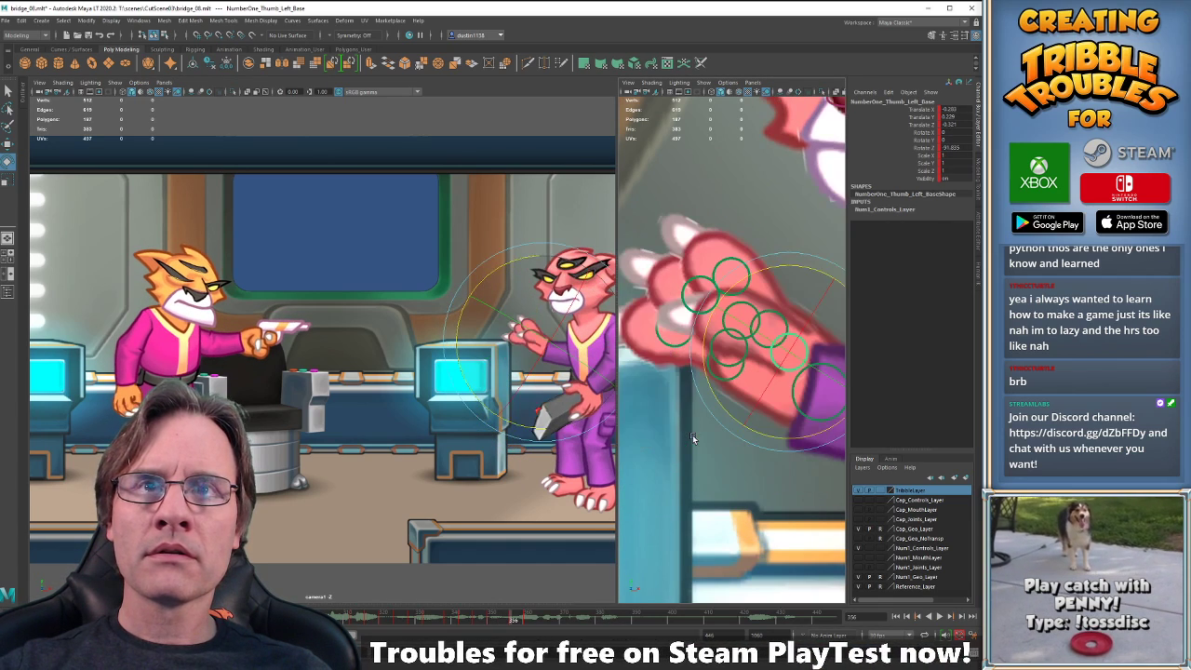
At frame 560, rotate finger one's left base to about 45 degrees in Z.
{"action": "key", "text": "w"}
{"action": "left_click", "coordinate": [719, 371]}
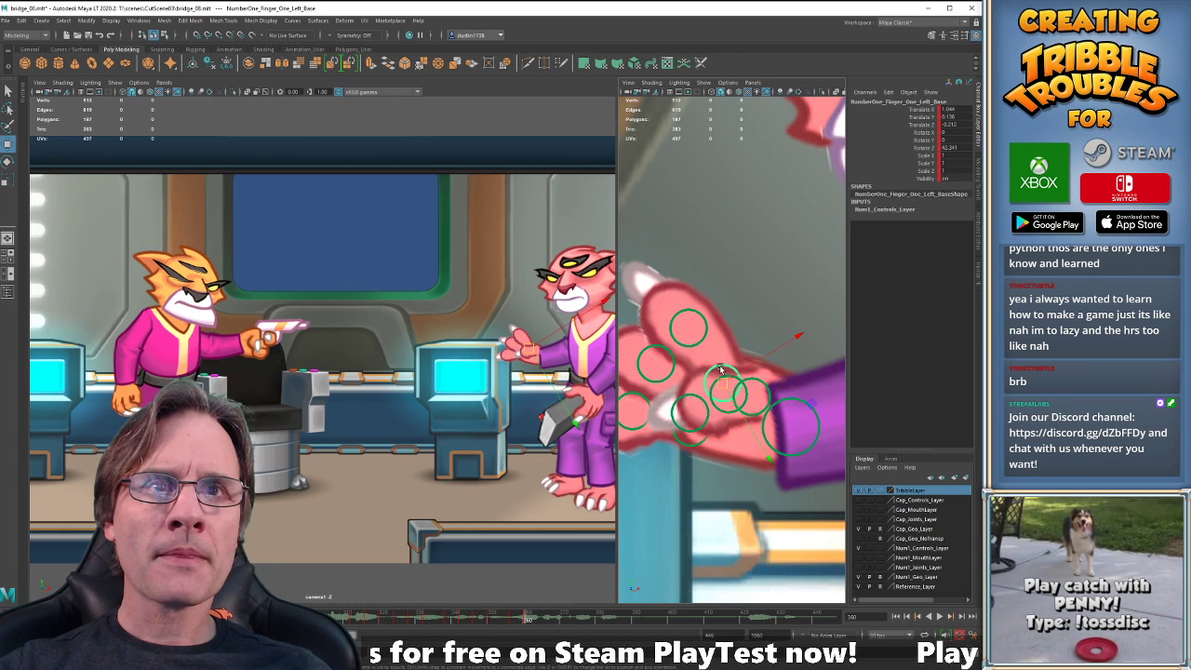
{"action": "key", "text": "e"}
{"action": "left_click_drag", "start_coordinate": [760, 329], "coordinate": [766, 307]}
{"action": "key", "text": "ctrl+z"}
{"action": "key", "text": "w"}
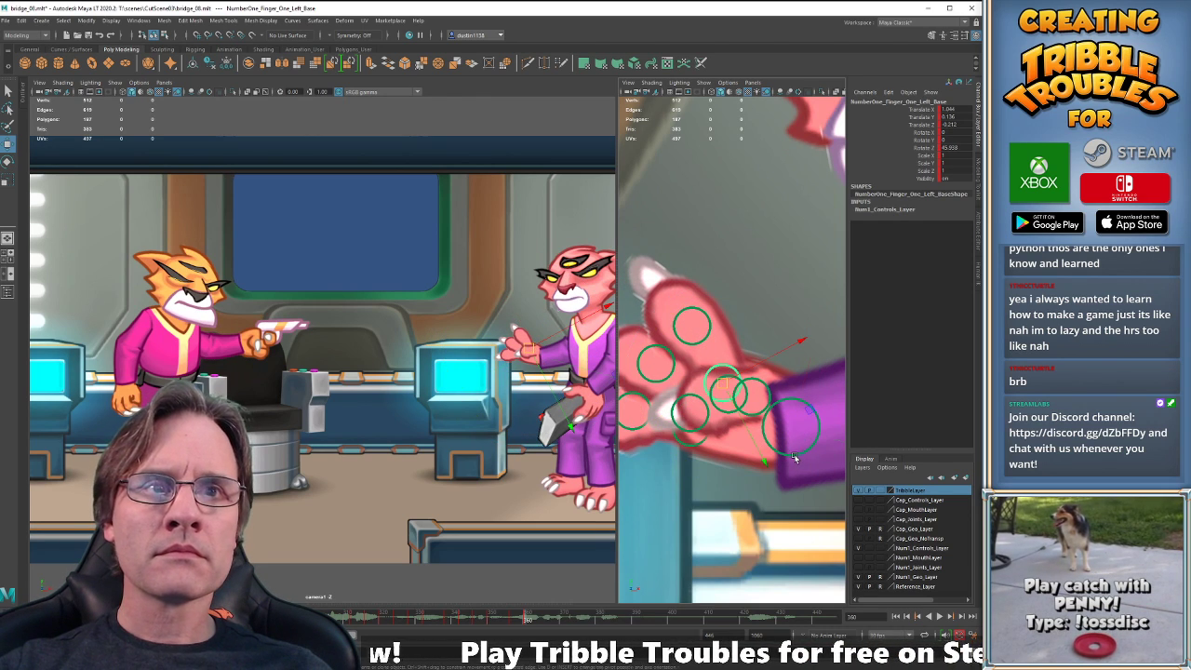
Select the left hand's finger and thumb controls and compare the hand poses at keyframes 556, 560 and 564.
{"action": "left_click", "coordinate": [793, 456]}
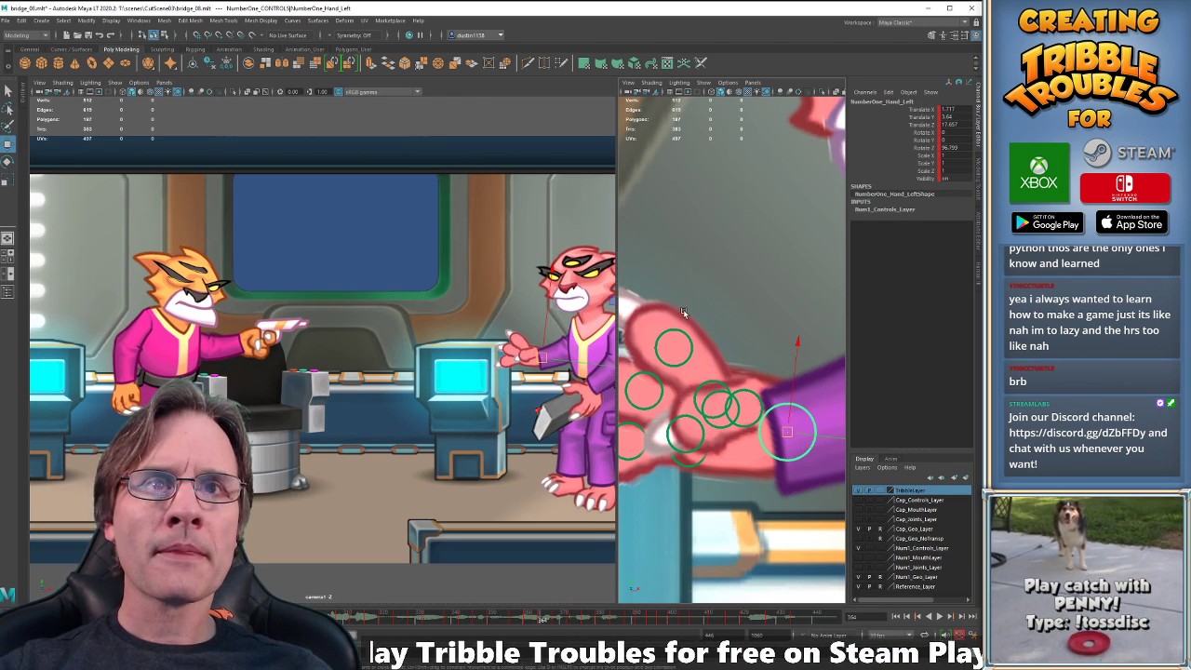
{"action": "middle_click_drag", "start_coordinate": [683, 309], "coordinate": [732, 276], "text": "alt"}
{"action": "left_click_drag", "start_coordinate": [643, 266], "coordinate": [792, 437]}
{"action": "key", "text": "comma"}
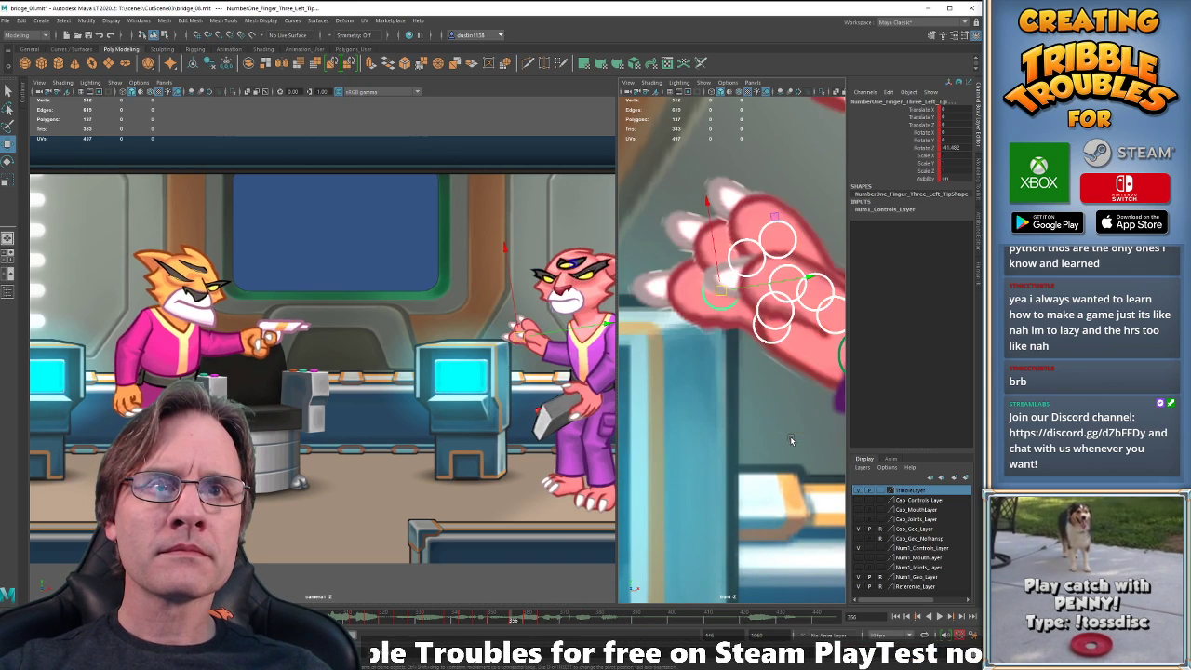
{"action": "key", "text": "period"}
{"action": "key", "text": "period"}
At frame 564, rotate the left thumb base to about -123 degrees in Z.
{"action": "left_click", "coordinate": [794, 392]}
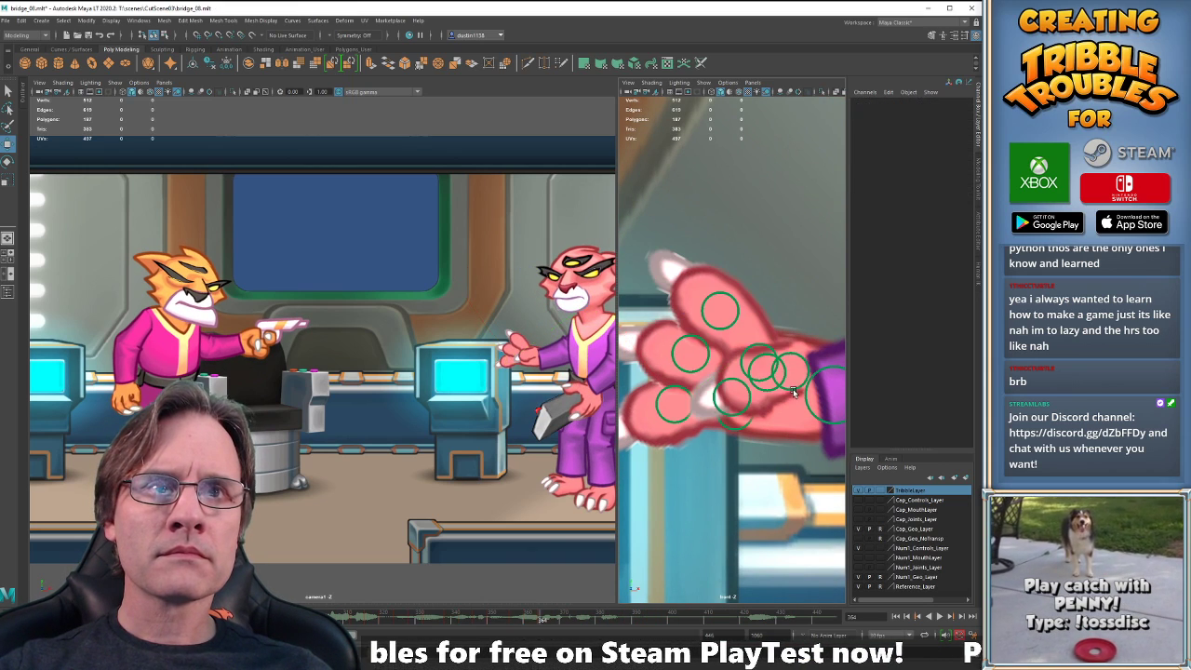
{"action": "left_click", "coordinate": [792, 391]}
{"action": "key", "text": "e"}
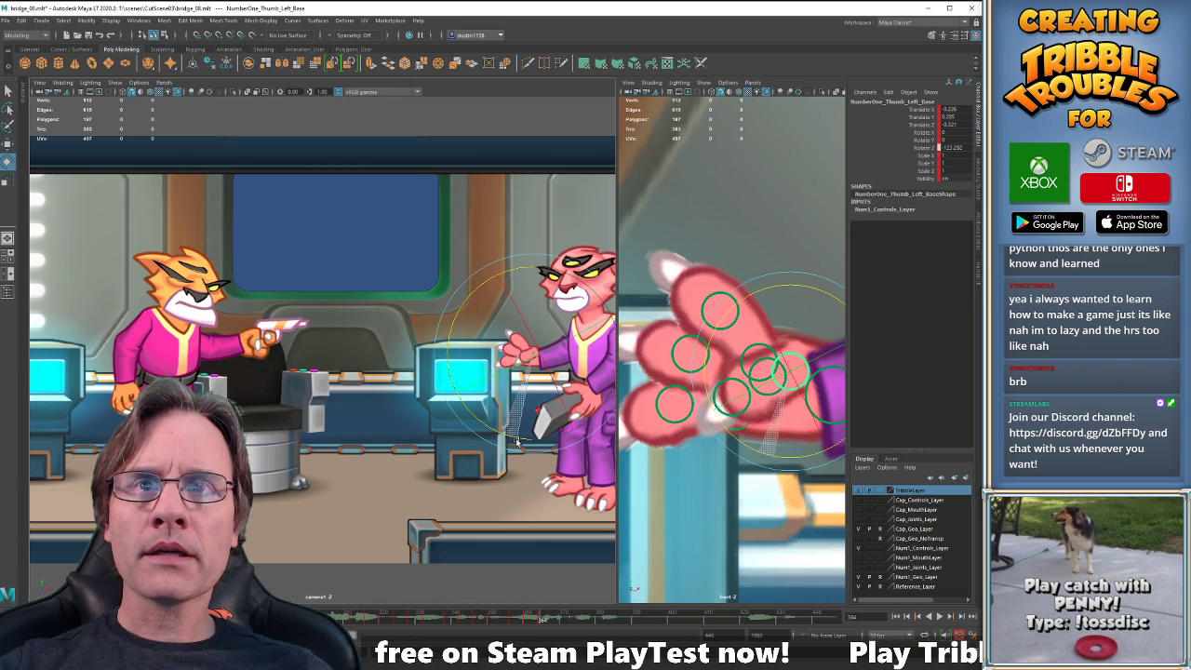
{"action": "key", "text": "w"}
Try a new rotation for finger two's left base at frame 564 and undo it.
{"action": "left_click", "coordinate": [750, 406]}
{"action": "key", "text": "e"}
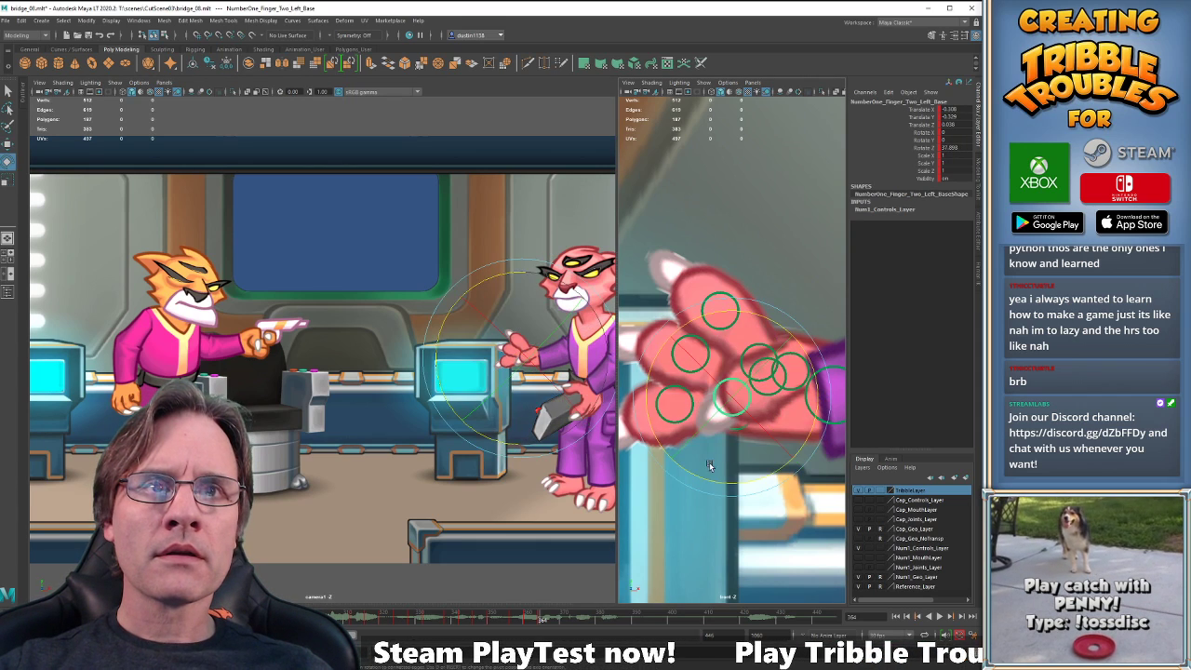
{"action": "key", "text": "ctrl+z"}
{"action": "left_click_drag", "start_coordinate": [721, 483], "coordinate": [740, 447]}
At frame 564, rotate the left thumb tip to about -27 degrees in Z, shift it slightly, and compare with the preceding keyframes.
{"action": "key", "text": "q"}
{"action": "left_click", "coordinate": [765, 394]}
{"action": "key", "text": "e"}
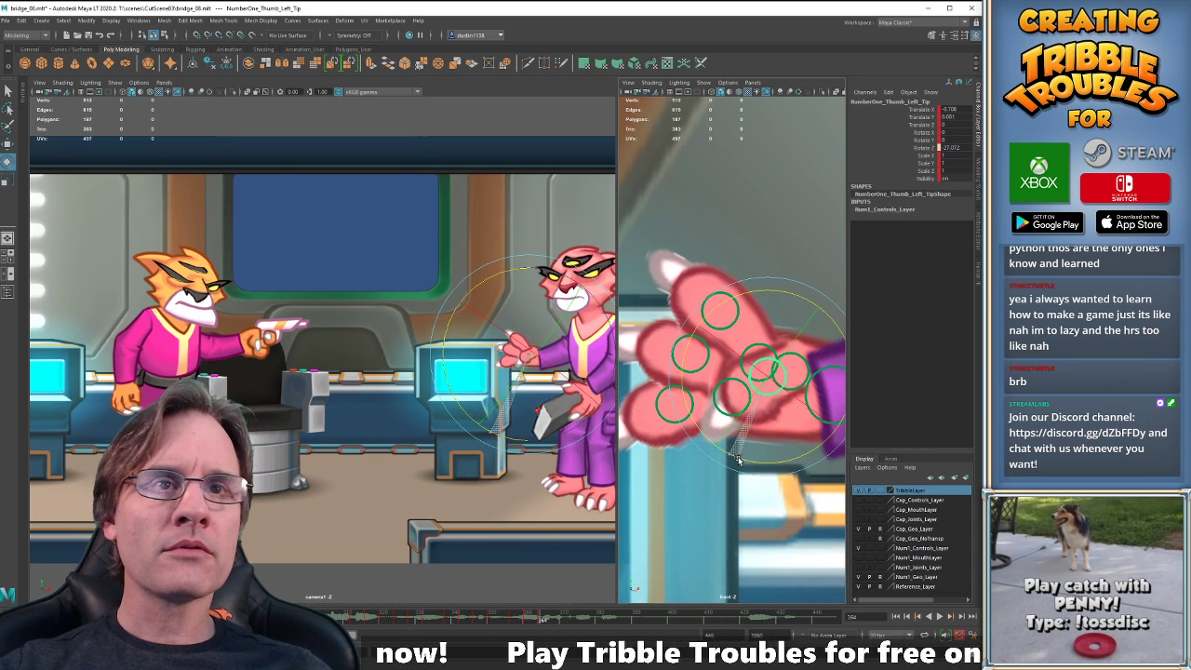
{"action": "key", "text": "w"}
{"action": "key", "text": "comma"}
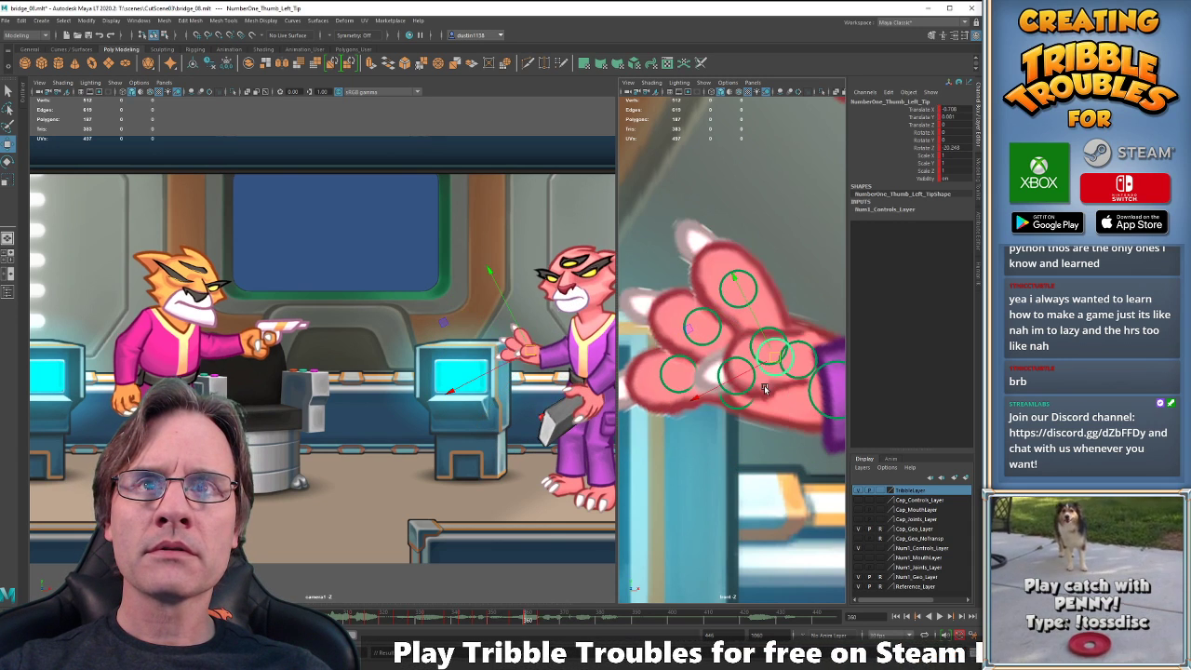
{"action": "key", "text": "comma"}
{"action": "key", "text": "period"}
{"action": "key", "text": "period"}
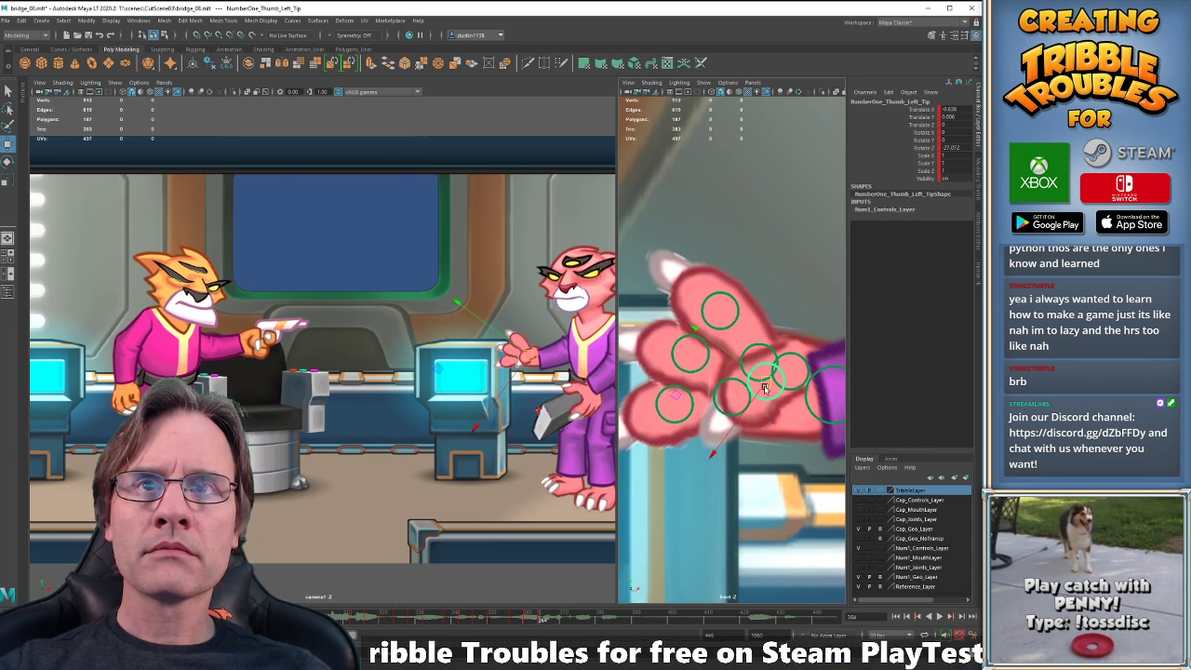
At frame 564, rotate finger one's left base to about 33 degrees in Z.
{"action": "left_click", "coordinate": [761, 344]}
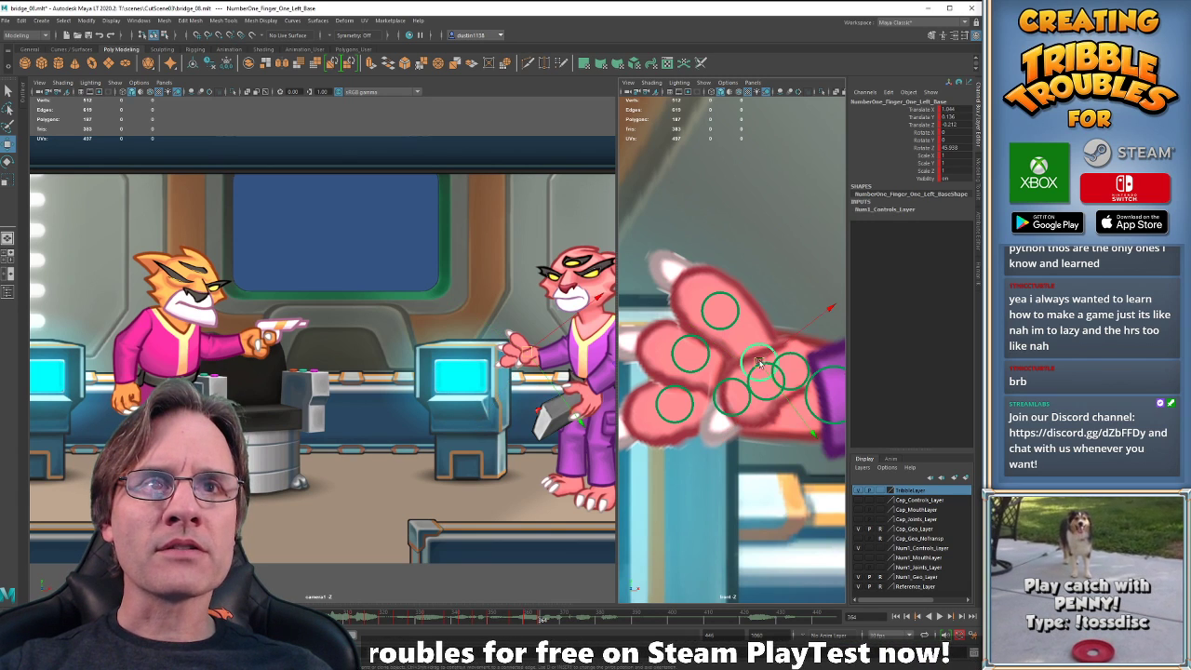
{"action": "key", "text": "e"}
{"action": "left_click_drag", "start_coordinate": [726, 440], "coordinate": [718, 403]}
{"action": "key", "text": "w"}
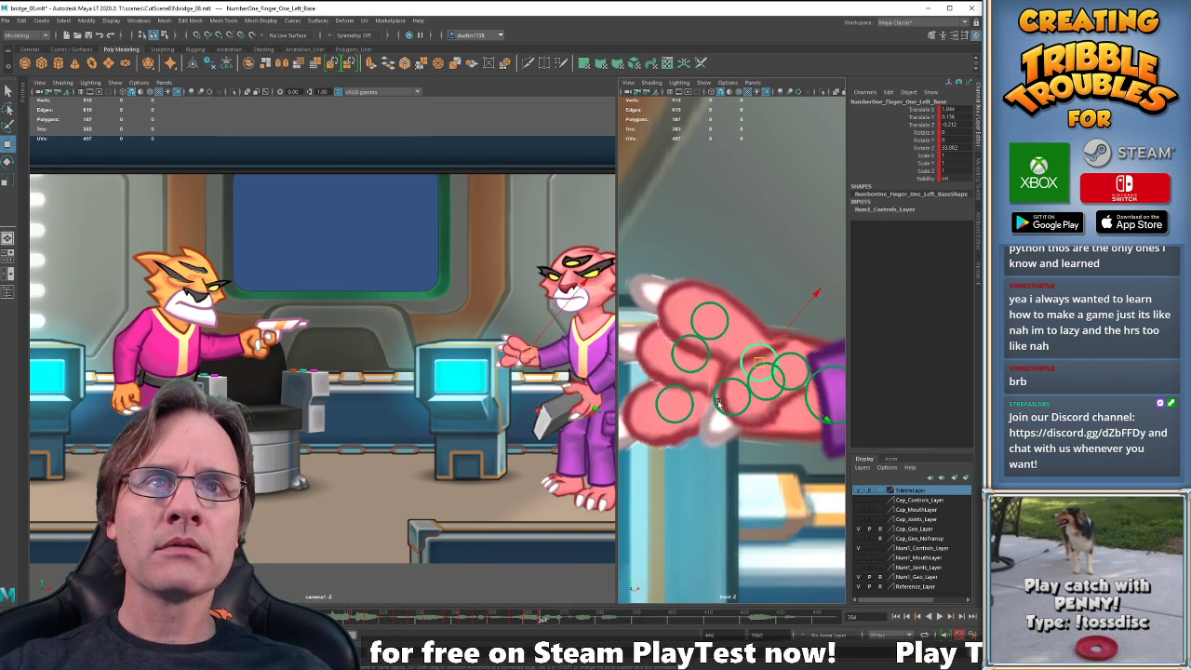
{"action": "left_click", "coordinate": [677, 420]}
{"action": "key", "text": "e"}
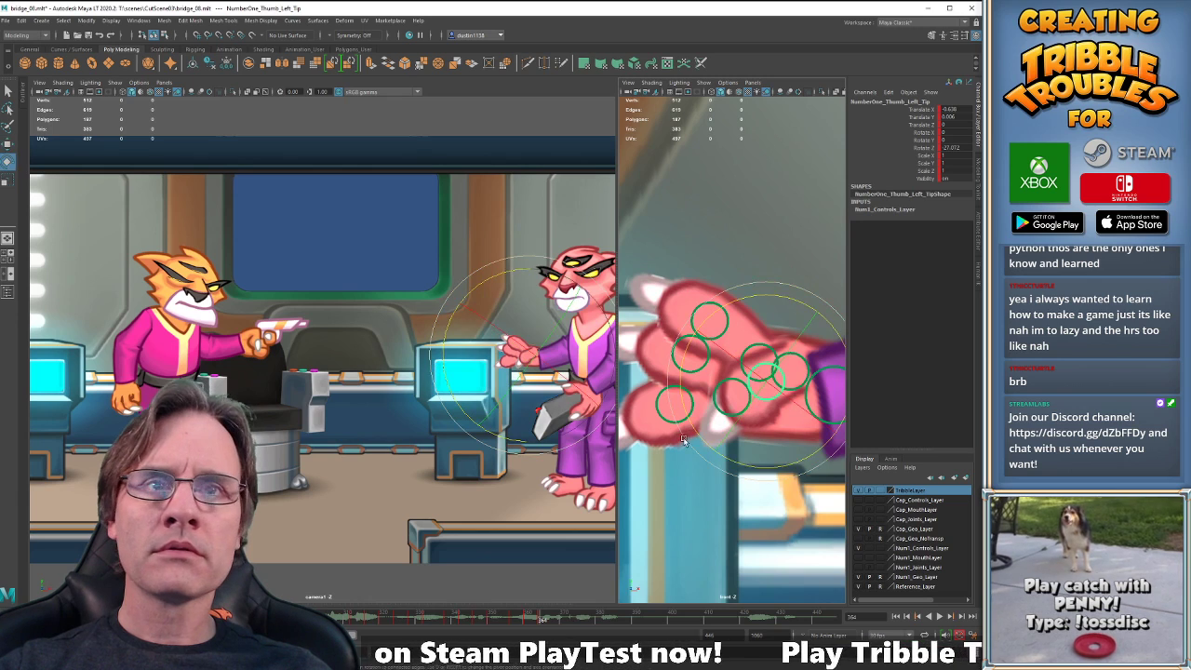
{"action": "key", "text": "w"}
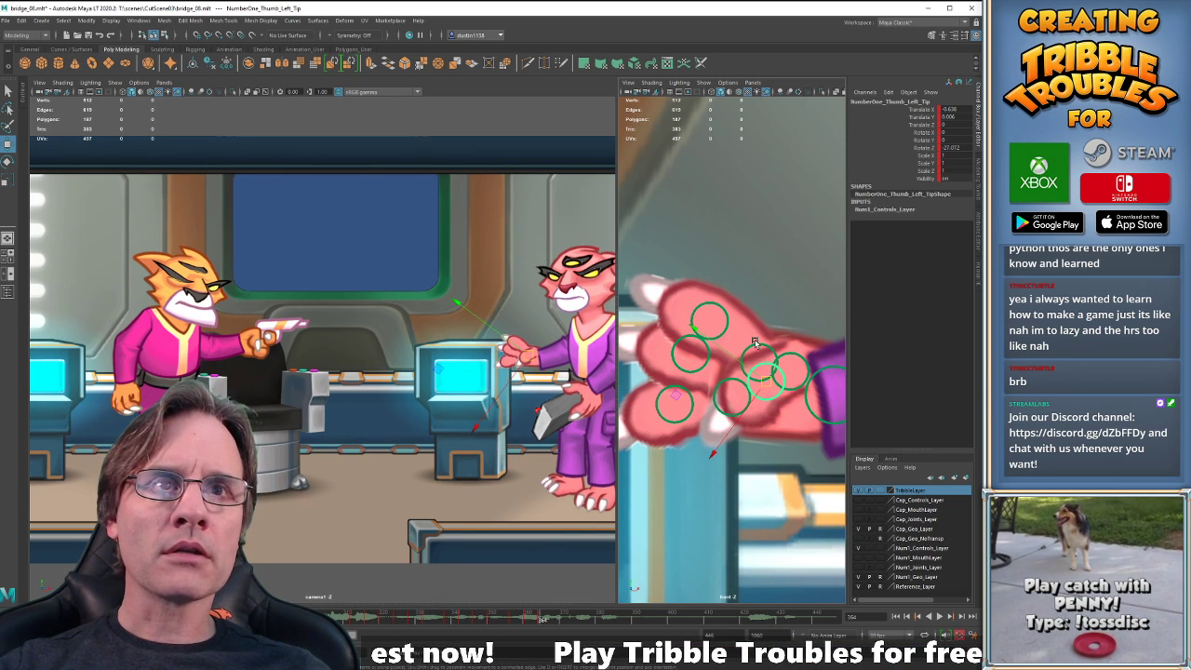
At frame 564, rotate finger two's left base to about 27.6 degrees and finger one's left base to about 29 degrees in Z.
{"action": "left_click", "coordinate": [747, 389]}
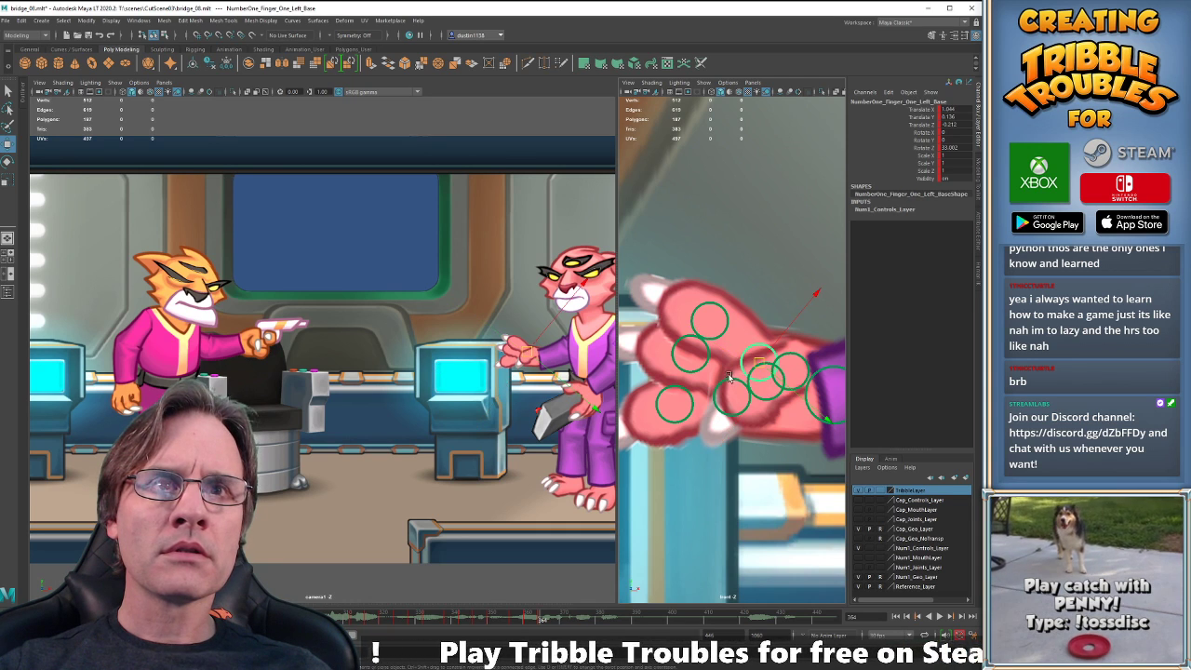
{"action": "key", "text": "e"}
{"action": "left_click_drag", "start_coordinate": [715, 477], "coordinate": [756, 450]}
{"action": "key", "text": "w"}
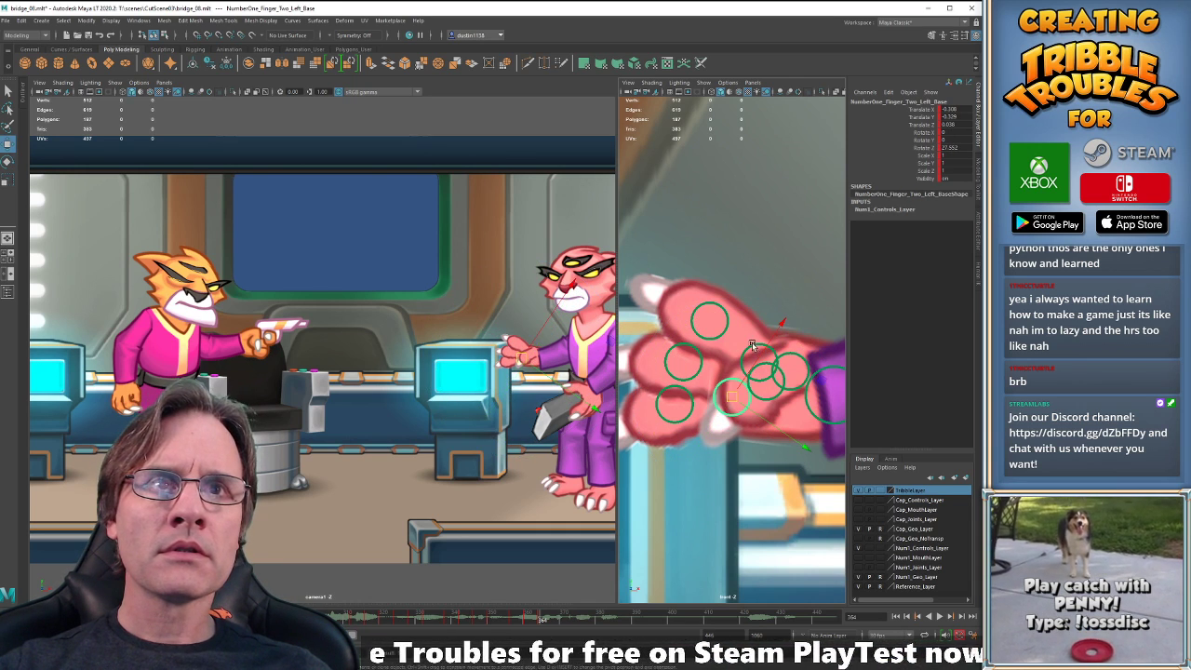
{"action": "left_click", "coordinate": [717, 419]}
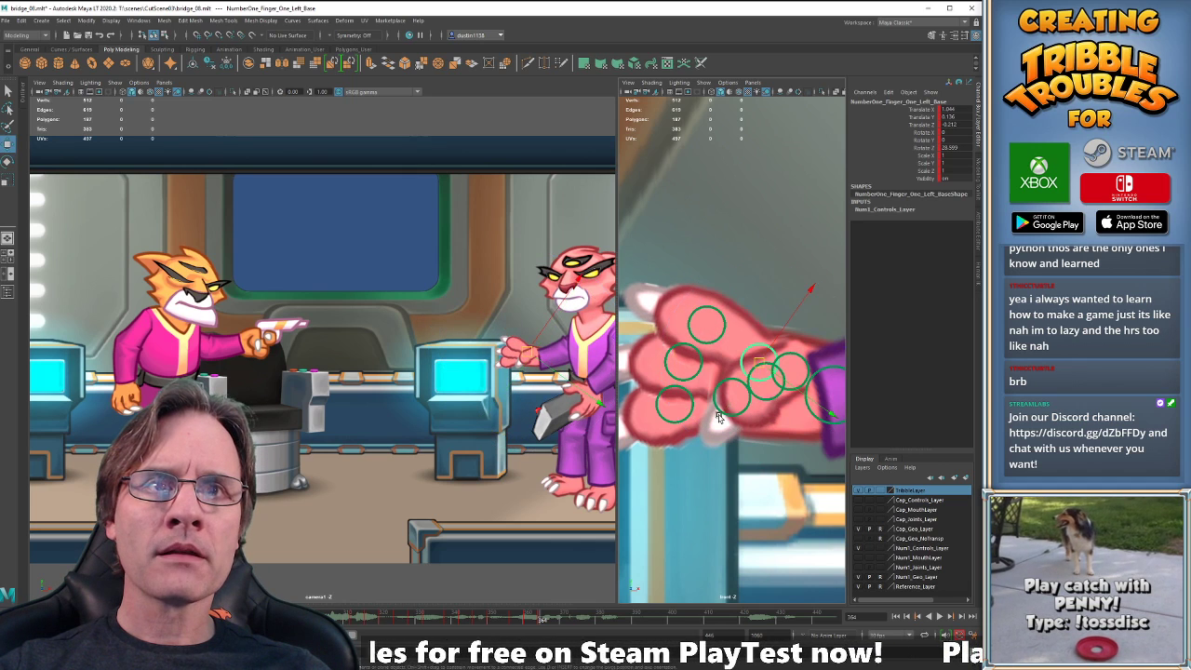
At frame 564, rotate finger three's left base to about 4.5 degrees in Z and play back the motion from the earlier keyframes.
{"action": "left_click", "coordinate": [711, 429]}
{"action": "left_click", "coordinate": [727, 426]}
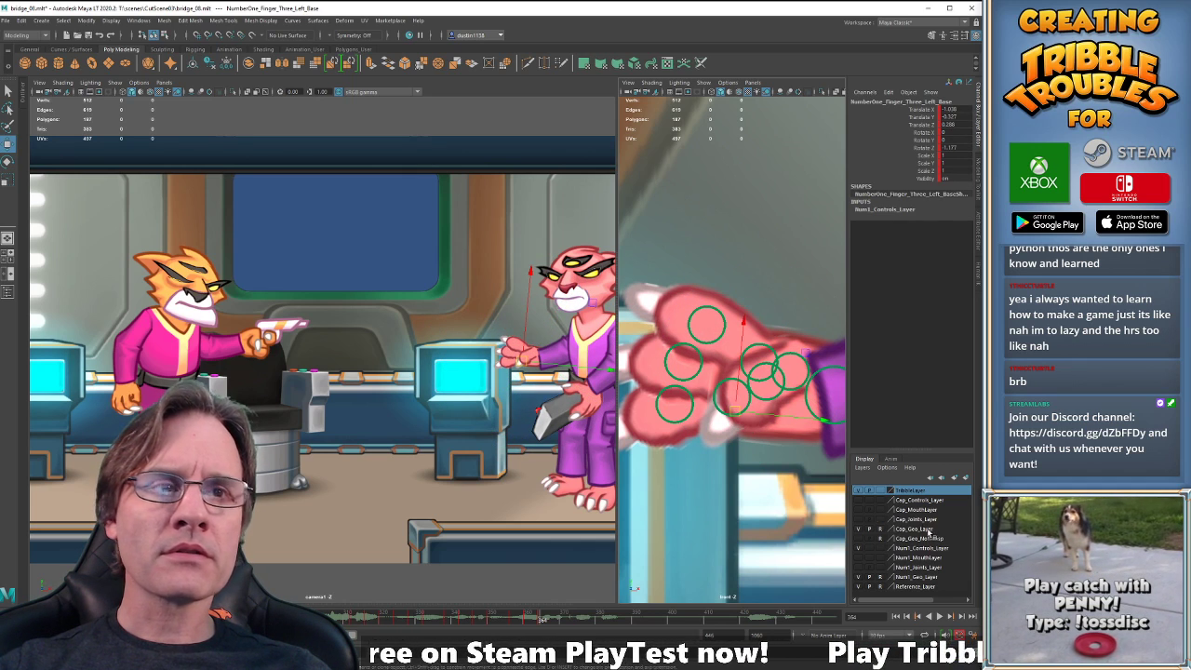
{"action": "key", "text": "e"}
{"action": "mouse_move", "coordinate": [678, 473]}
{"action": "left_mouse_down"}
{"action": "mouse_move", "coordinate": [686, 479]}
{"action": "mouse_move", "coordinate": [672, 458]}
{"action": "left_mouse_up"}
{"action": "key", "text": "comma"}
{"action": "key", "text": "comma"}
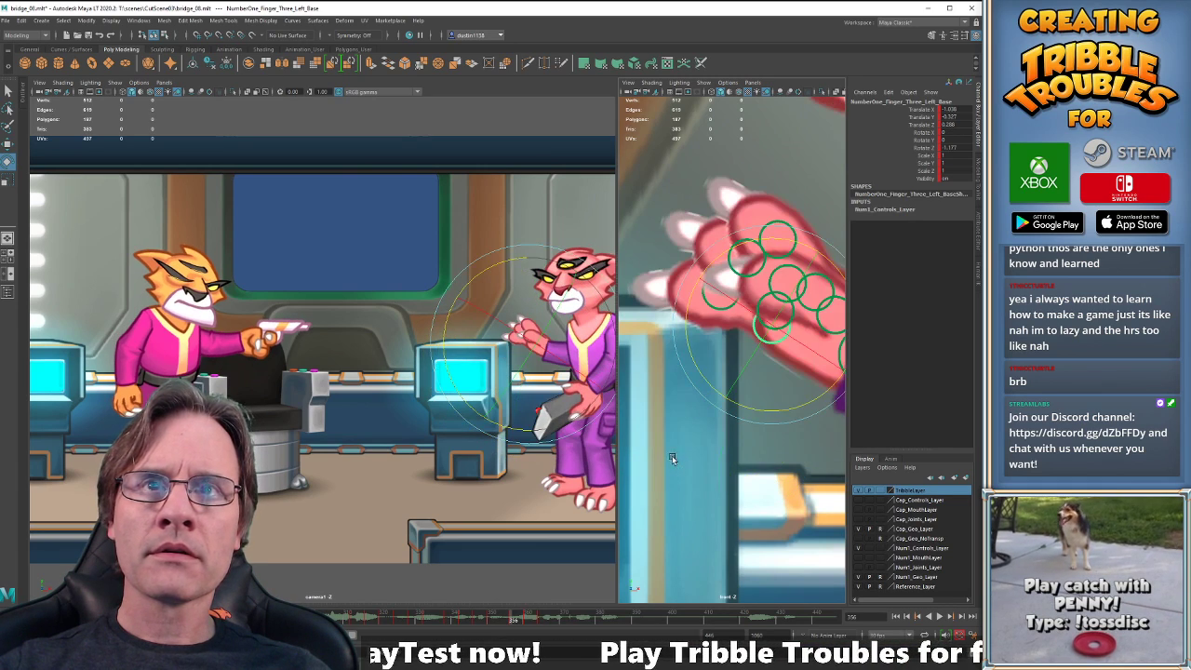
{"action": "key", "text": "alt+v"}
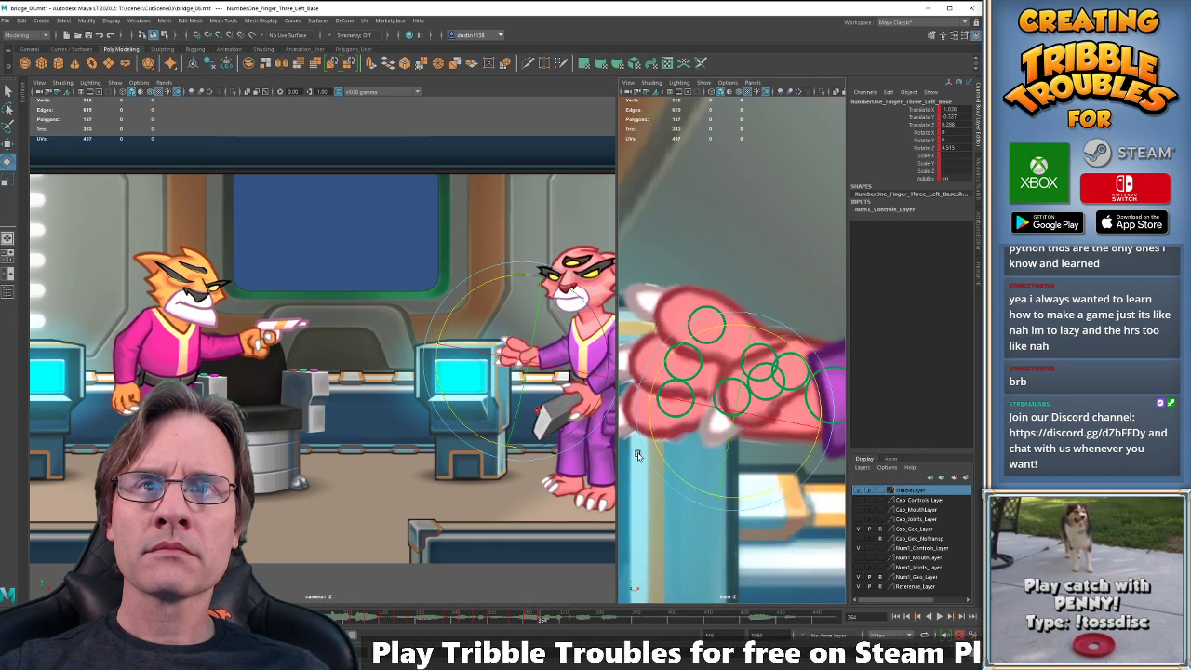
At frame 560, rotate the left thumb base to about -55 degrees in Z and move it to about 0.306 in Y.
{"action": "key", "text": "w"}
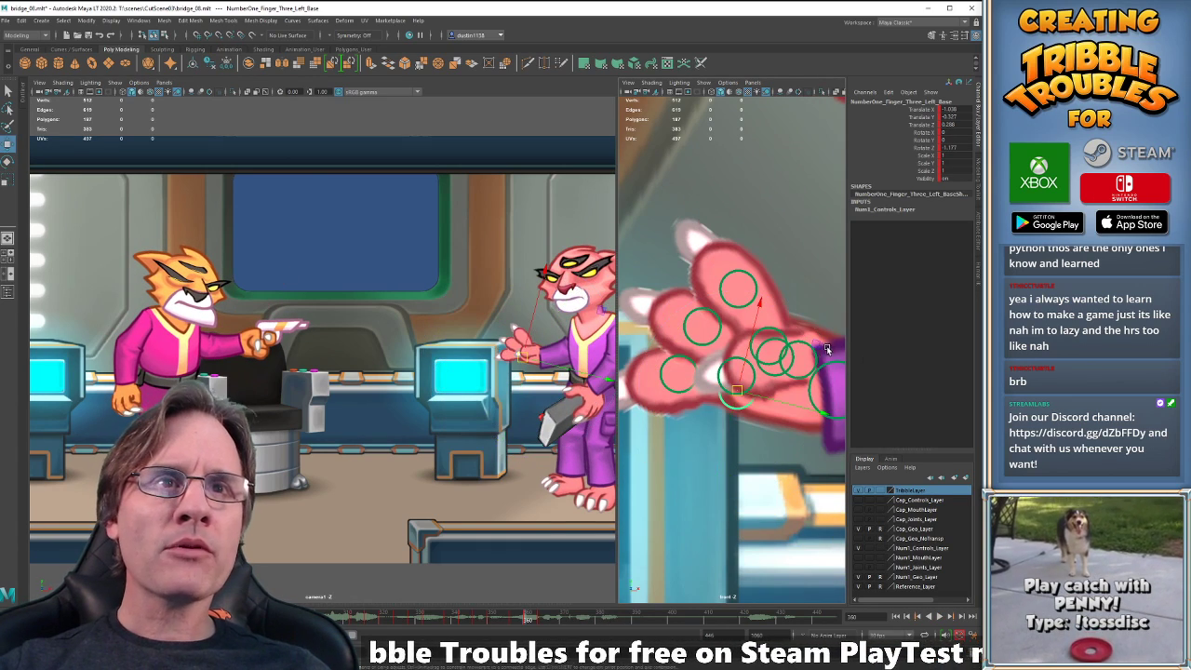
{"action": "left_click", "coordinate": [801, 344]}
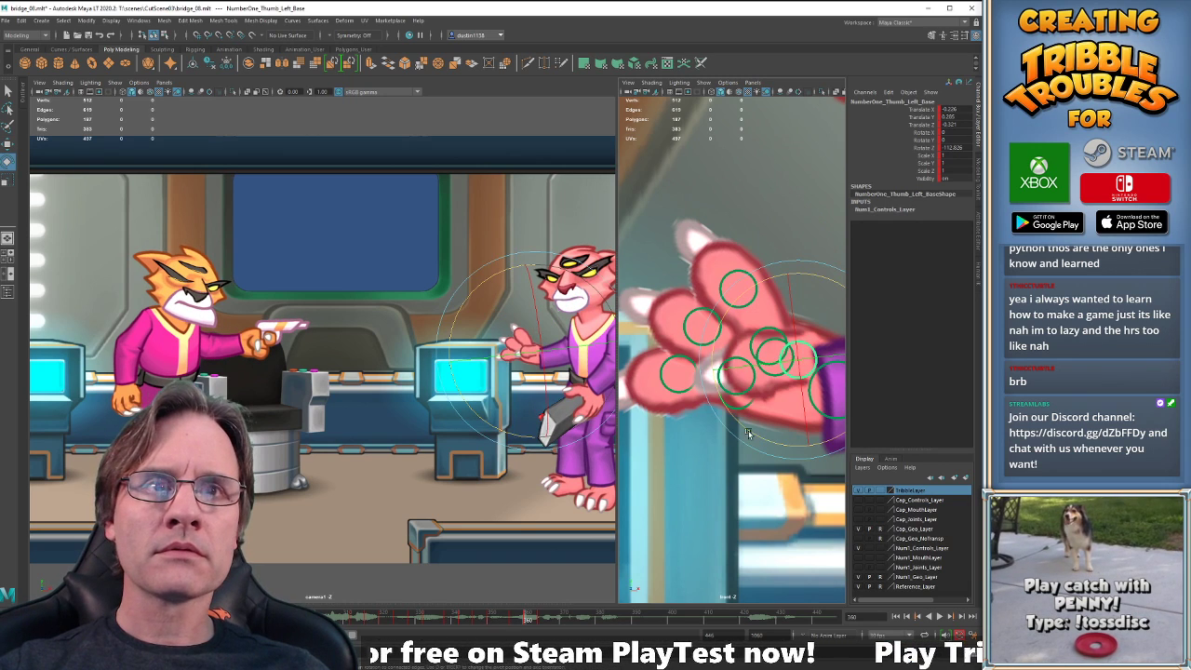
{"action": "key", "text": "e"}
{"action": "mouse_move", "coordinate": [746, 430]}
{"action": "left_mouse_down"}
{"action": "mouse_move", "coordinate": [719, 384]}
{"action": "mouse_move", "coordinate": [776, 404]}
{"action": "left_mouse_up"}
{"action": "key", "text": "w"}
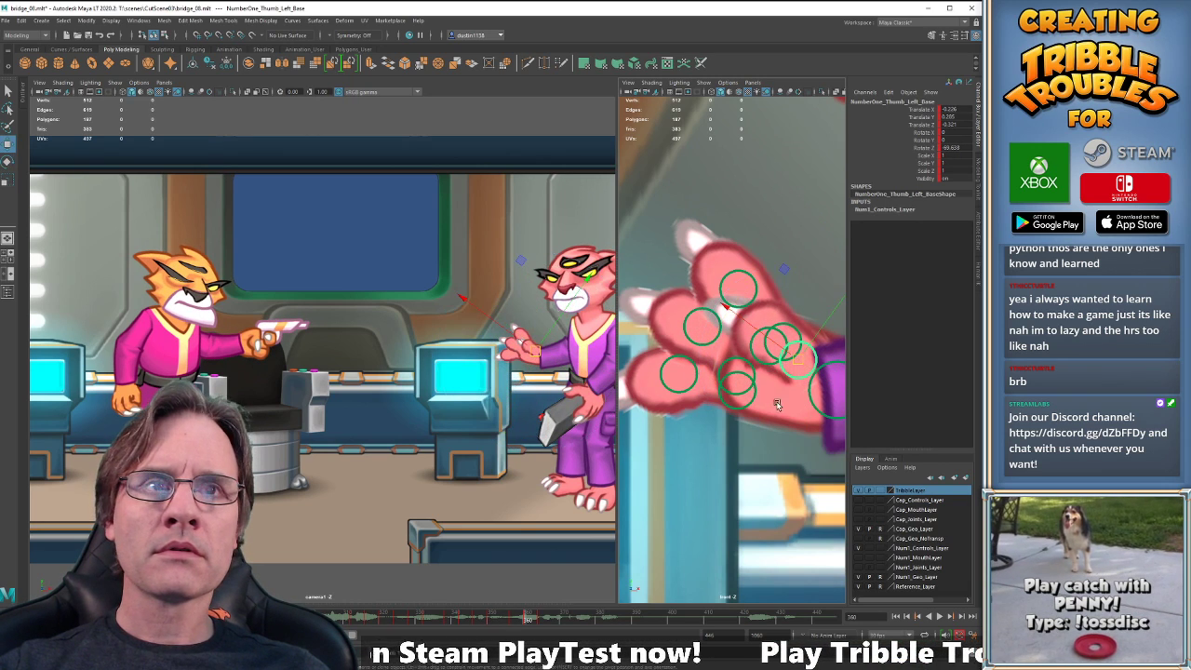
{"action": "left_click_drag", "start_coordinate": [796, 362], "coordinate": [800, 354]}
{"action": "key", "text": "e"}
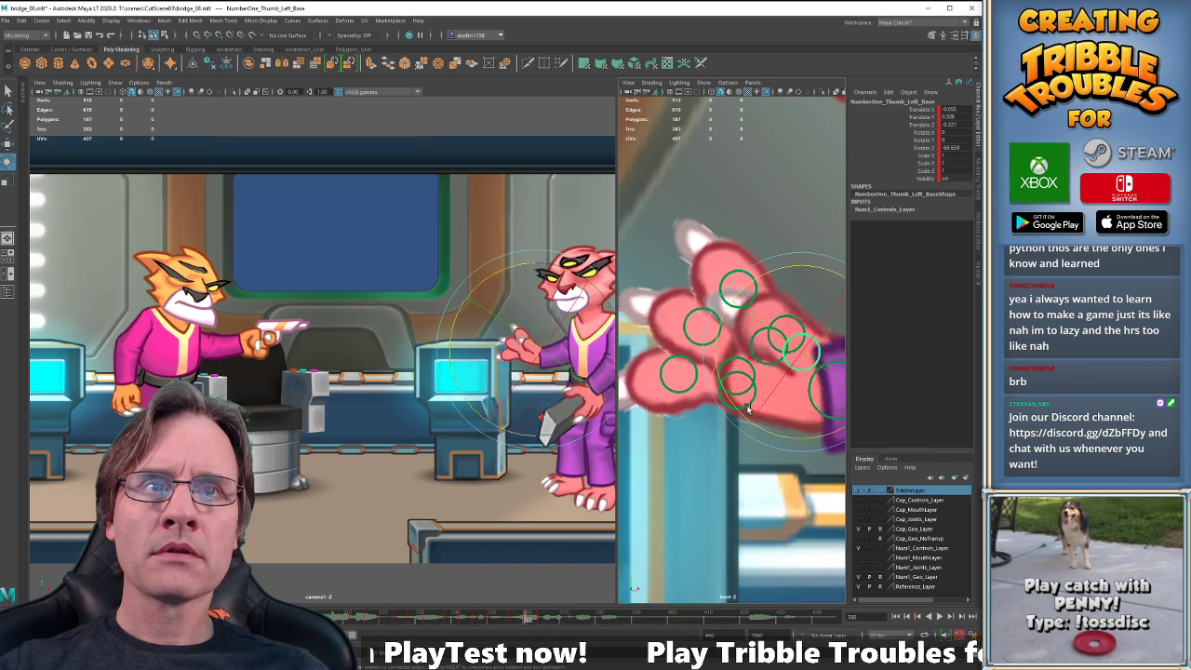
{"action": "left_click_drag", "start_coordinate": [745, 407], "coordinate": [731, 395]}
Compare the thumb pose across neighbouring keyframes and rotate the left thumb base to about -84 degrees in Z at frame 556.
{"action": "key", "text": "comma"}
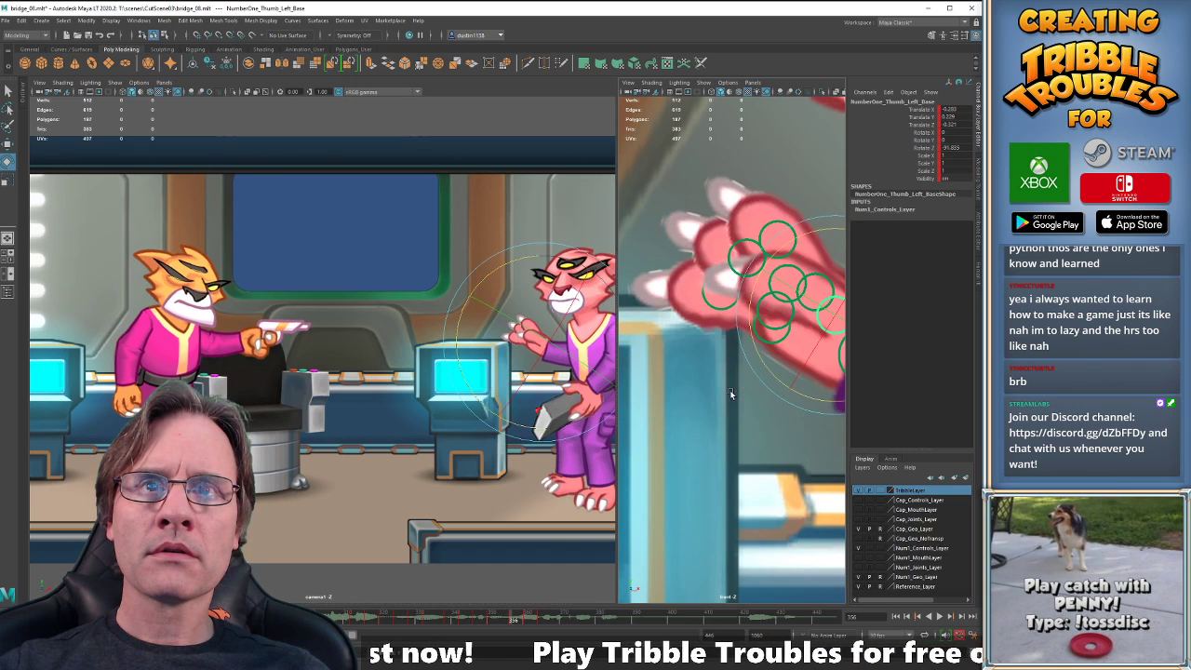
{"action": "key", "text": "comma"}
{"action": "key", "text": "period"}
{"action": "key", "text": "period"}
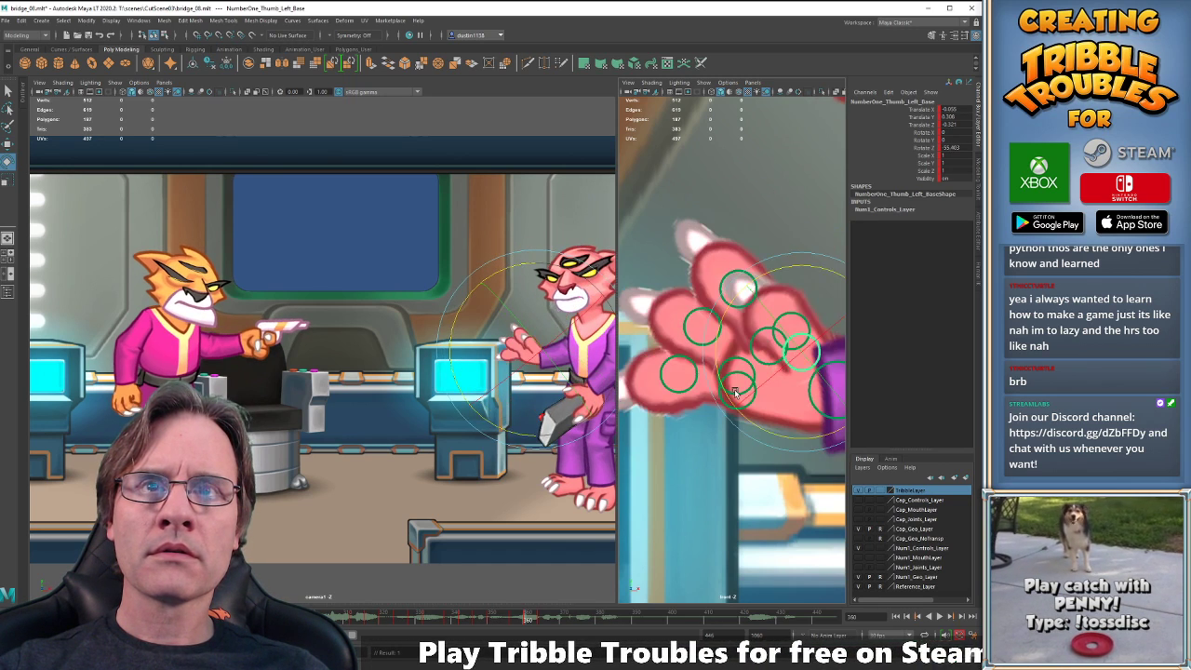
{"action": "key", "text": "comma"}
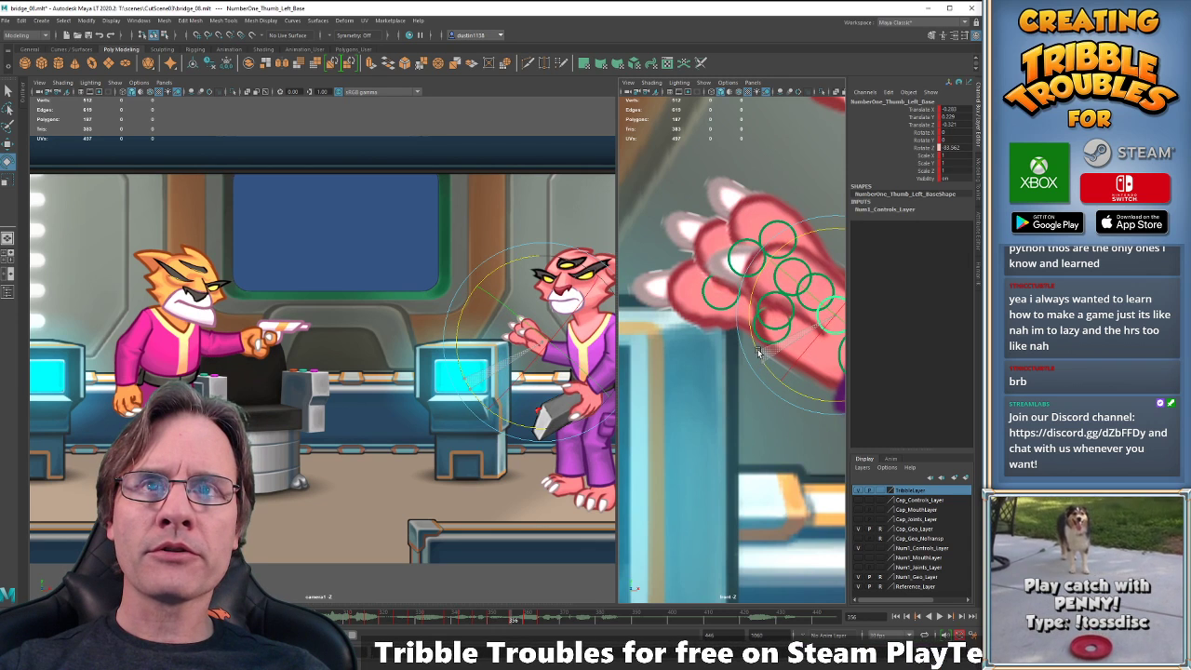
Step back through the earlier keyframes and rotate the left thumb base to about -90 degrees in Z at frame 550.
{"action": "key", "text": "comma"}
{"action": "key", "text": "comma"}
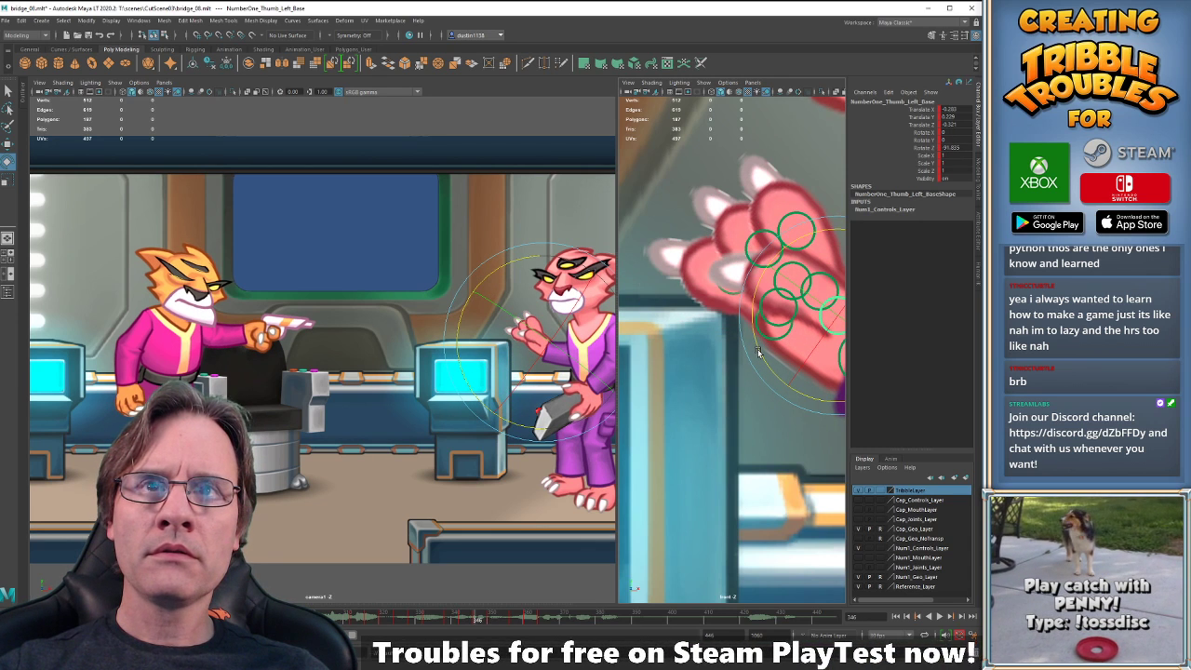
{"action": "key", "text": "period"}
{"action": "left_click_drag", "start_coordinate": [758, 358], "coordinate": [759, 354]}
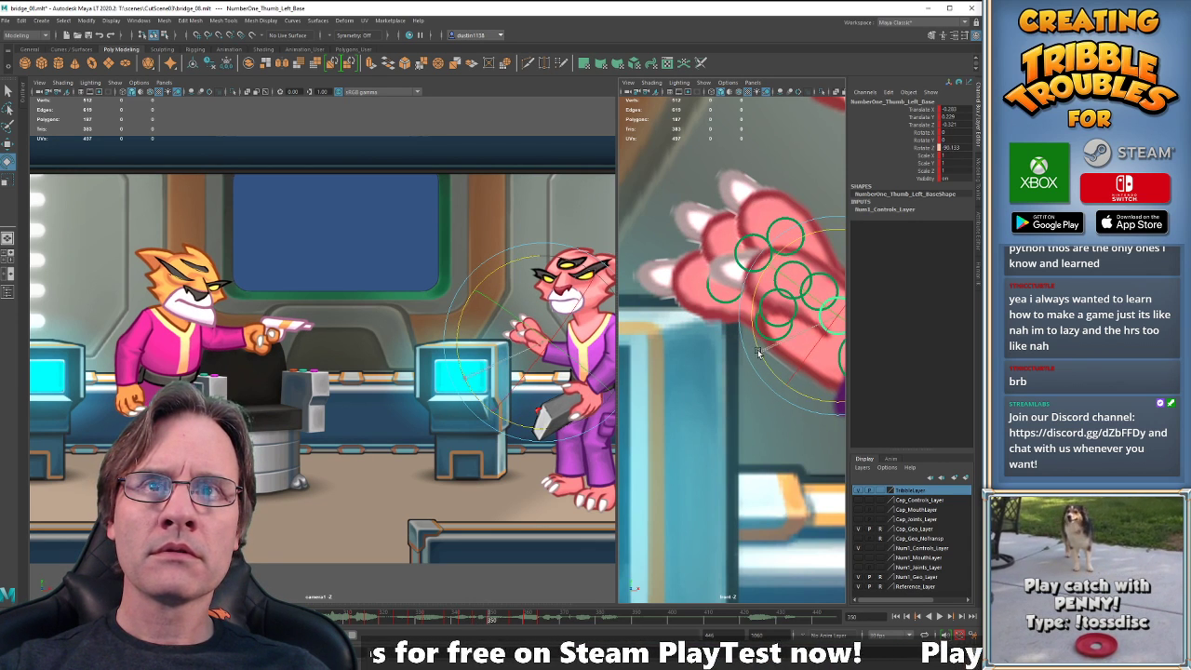
{"action": "key", "text": "period"}
{"action": "key", "text": "period"}
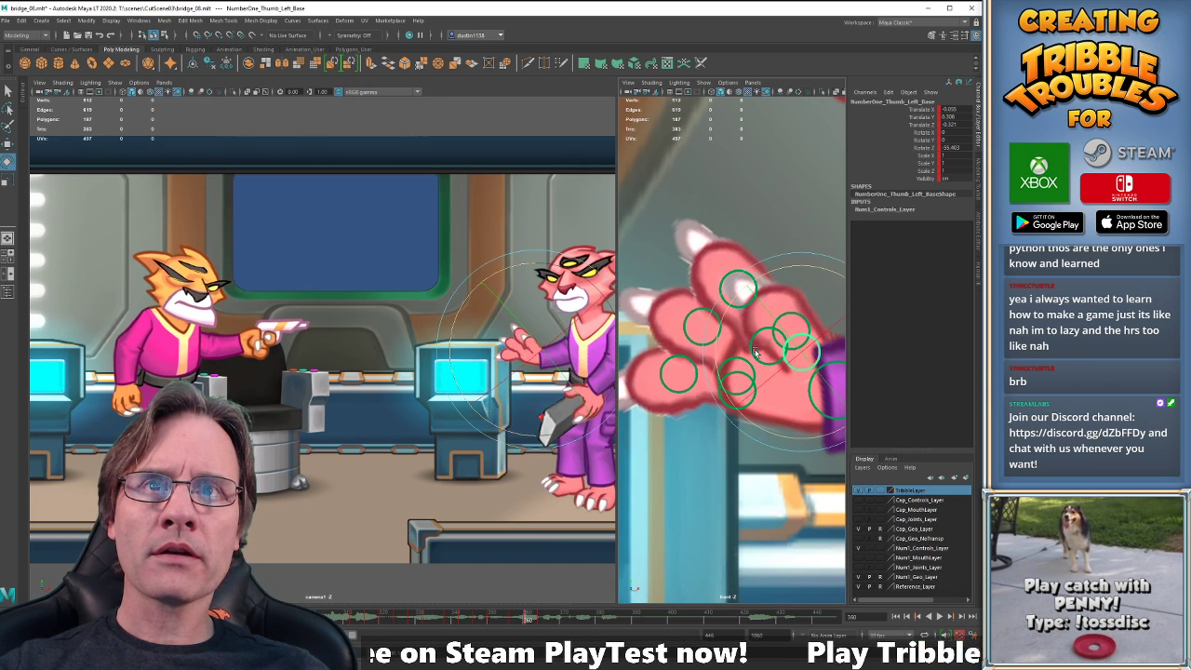
At frame 560, rotate the left thumb base to about -37 degrees in Z, shift it to about 0.195 in Y, and check frame 556.
{"action": "left_click_drag", "start_coordinate": [816, 269], "coordinate": [840, 278]}
{"action": "key", "text": "w"}
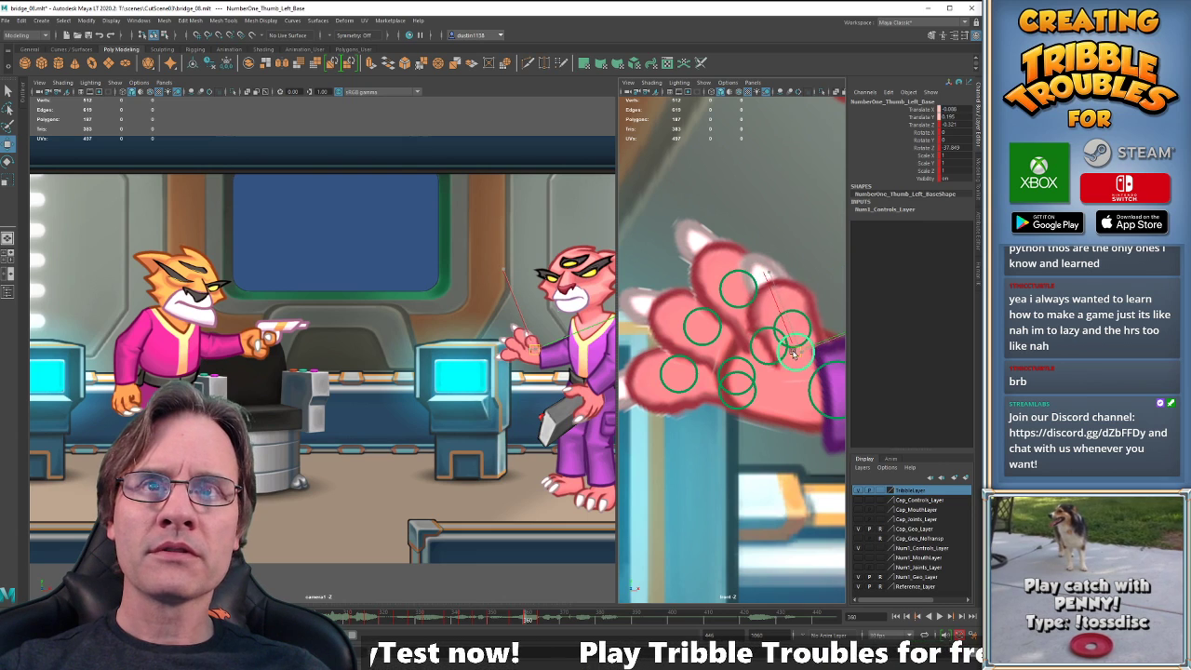
{"action": "key", "text": "comma"}
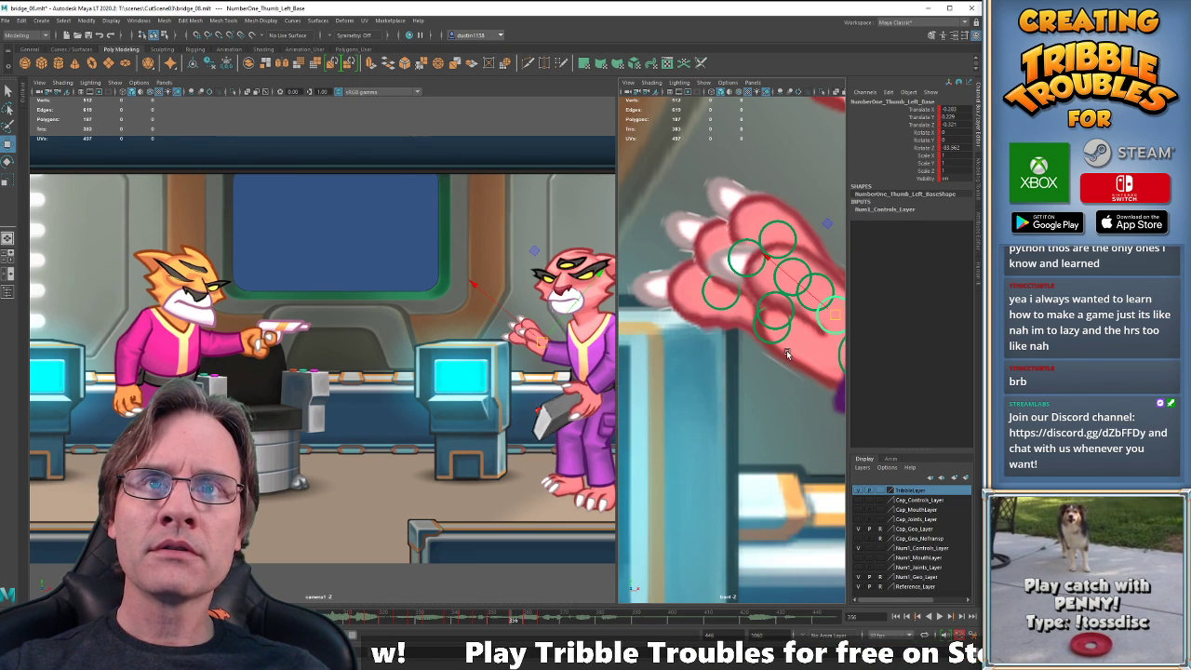
Copy the left thumb base and tip pose from frame 560 onto frame 564.
{"action": "key", "text": "period"}
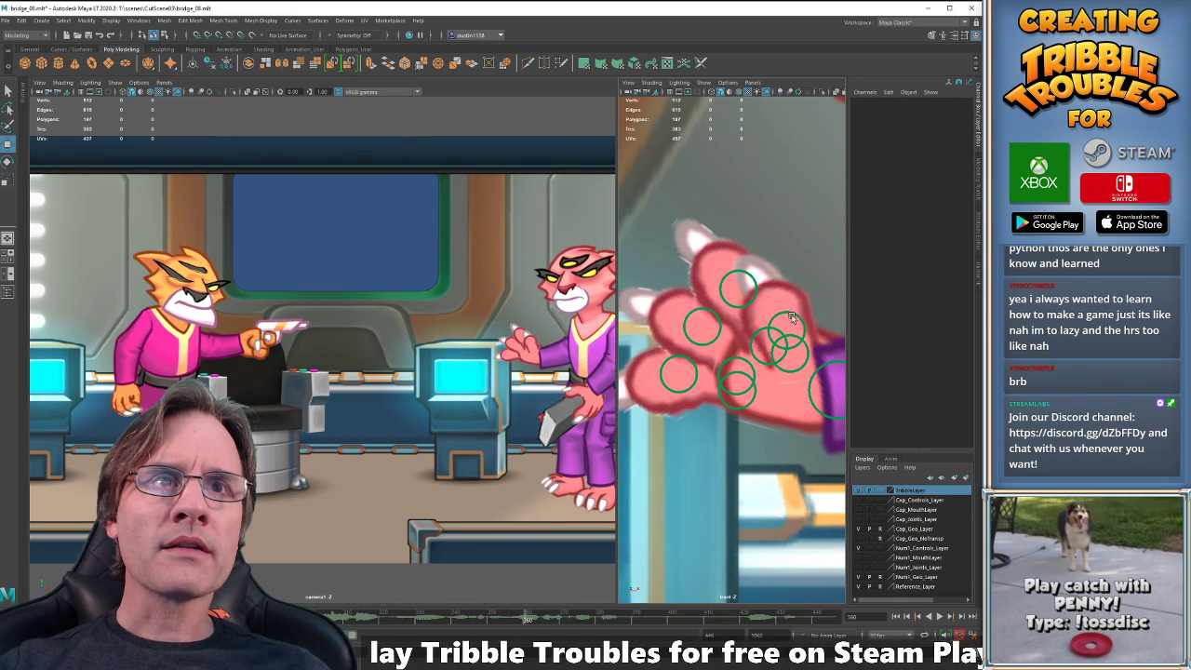
{"action": "left_click", "coordinate": [787, 323]}
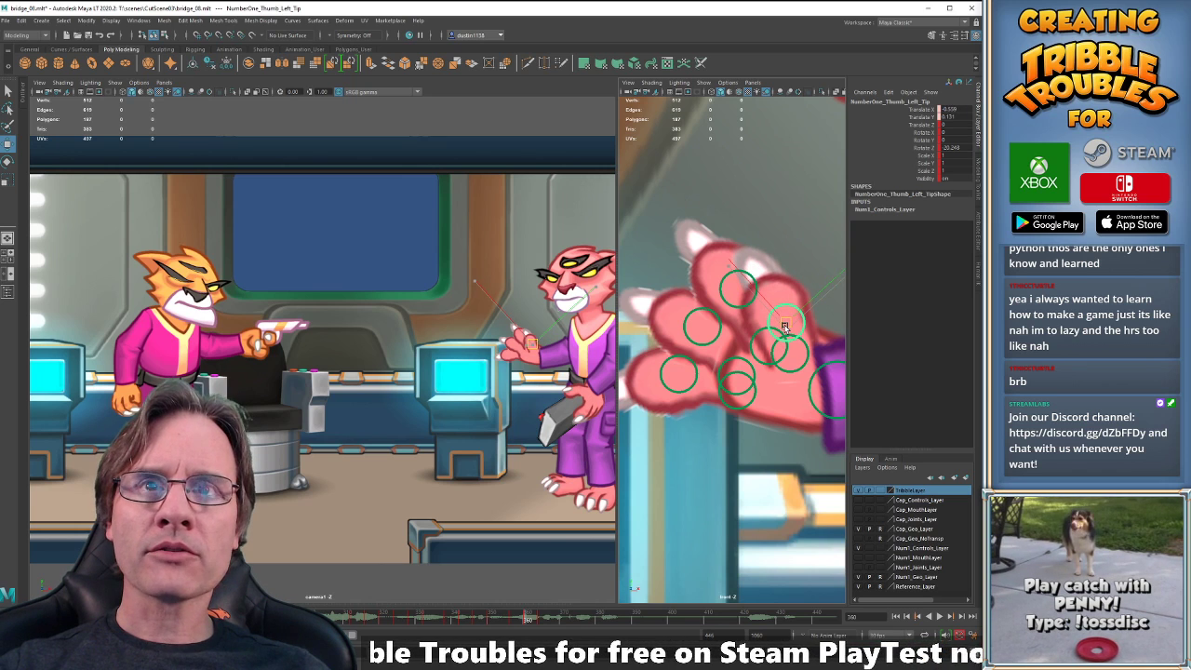
{"action": "left_click", "coordinate": [794, 371]}
{"action": "key", "text": "period"}
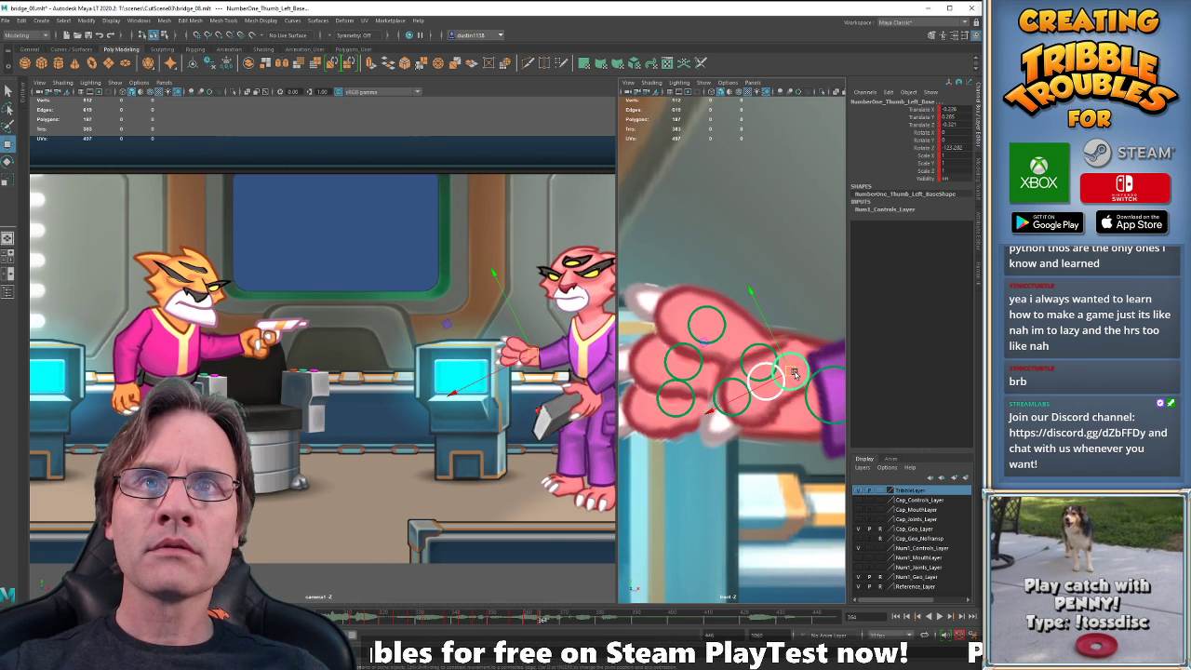
{"action": "key", "text": "comma"}
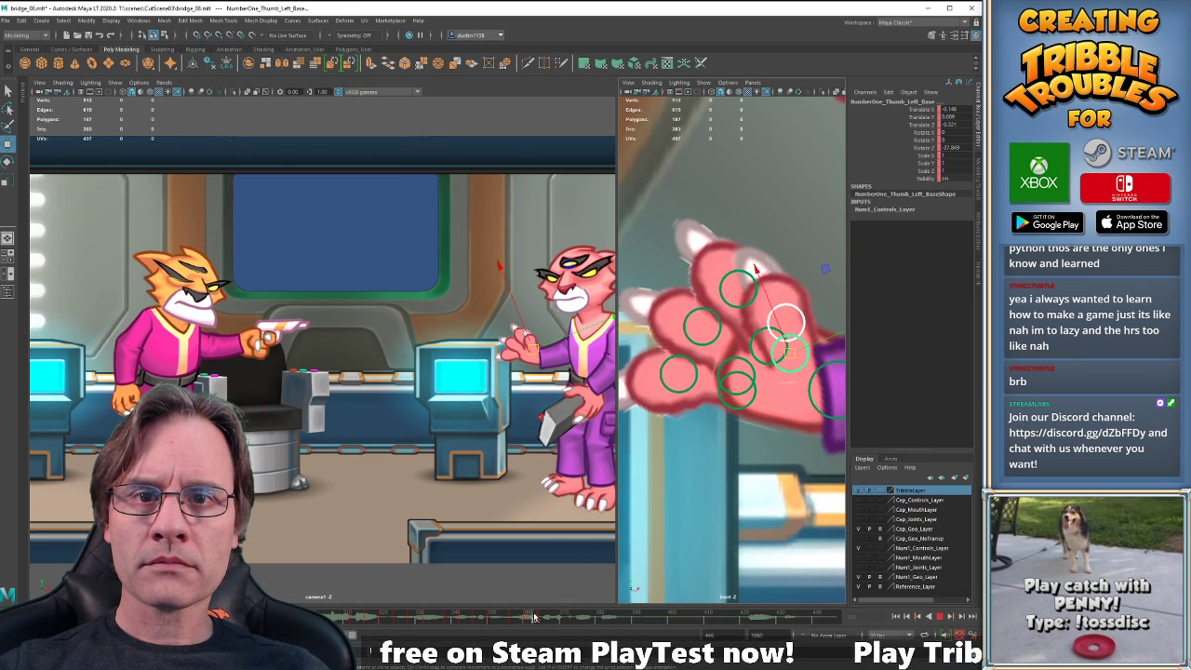
{"action": "key", "text": "period"}
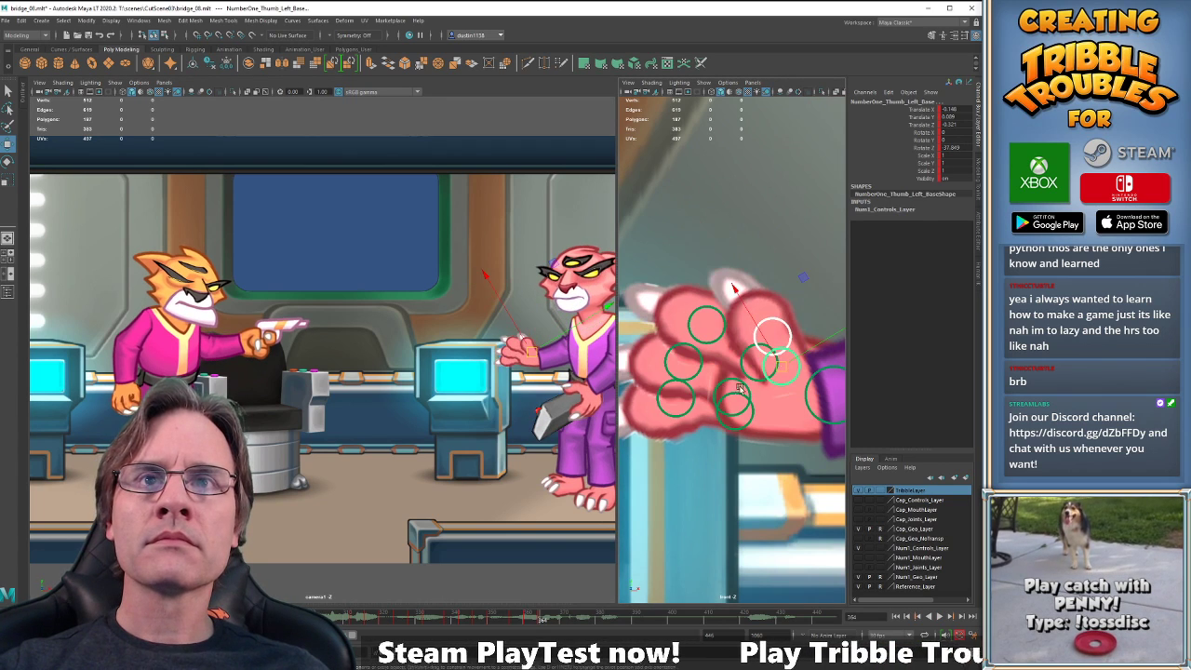
At frame 564, set the left thumb base to about -33 degrees in Z and 0.071 in Y, comparing against frames 556 and 560.
{"action": "key", "text": "e"}
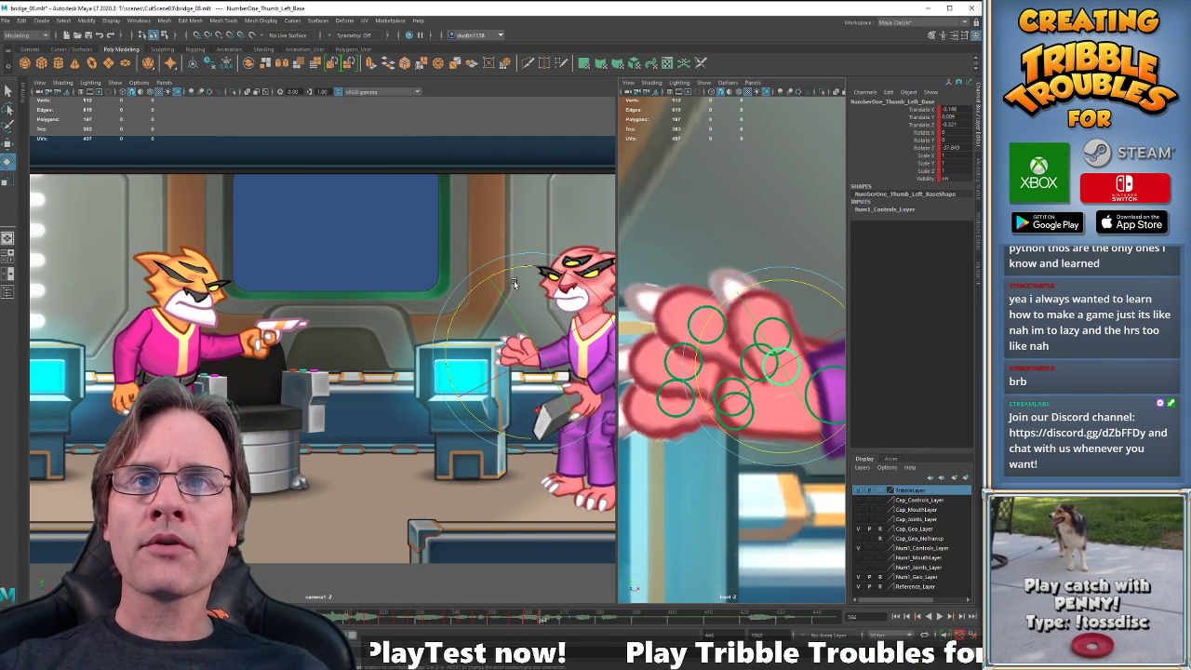
{"action": "left_click_drag", "start_coordinate": [523, 271], "coordinate": [527, 267]}
{"action": "key", "text": "comma"}
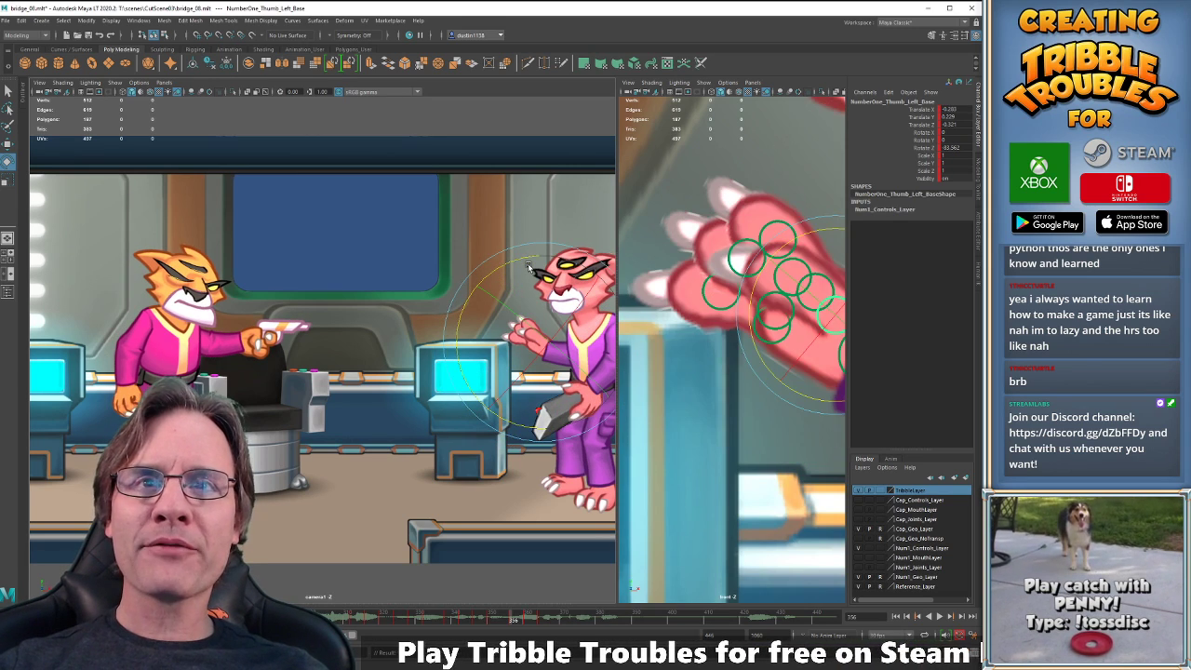
{"action": "key", "text": "period"}
{"action": "key", "text": "comma"}
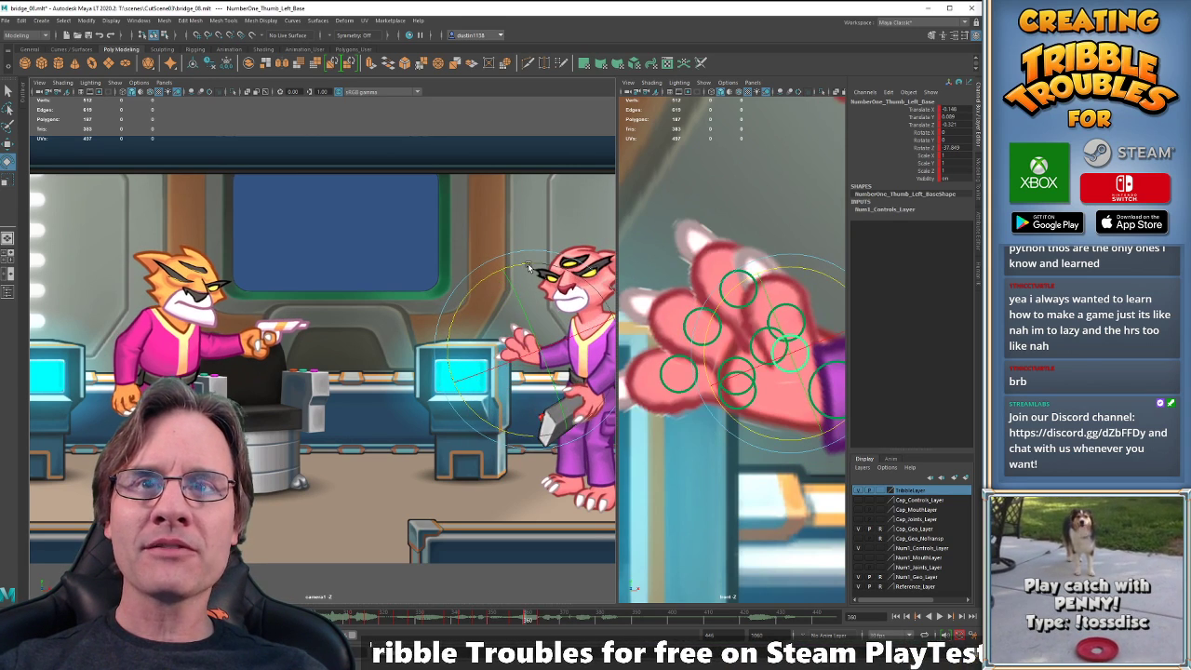
{"action": "key", "text": "comma"}
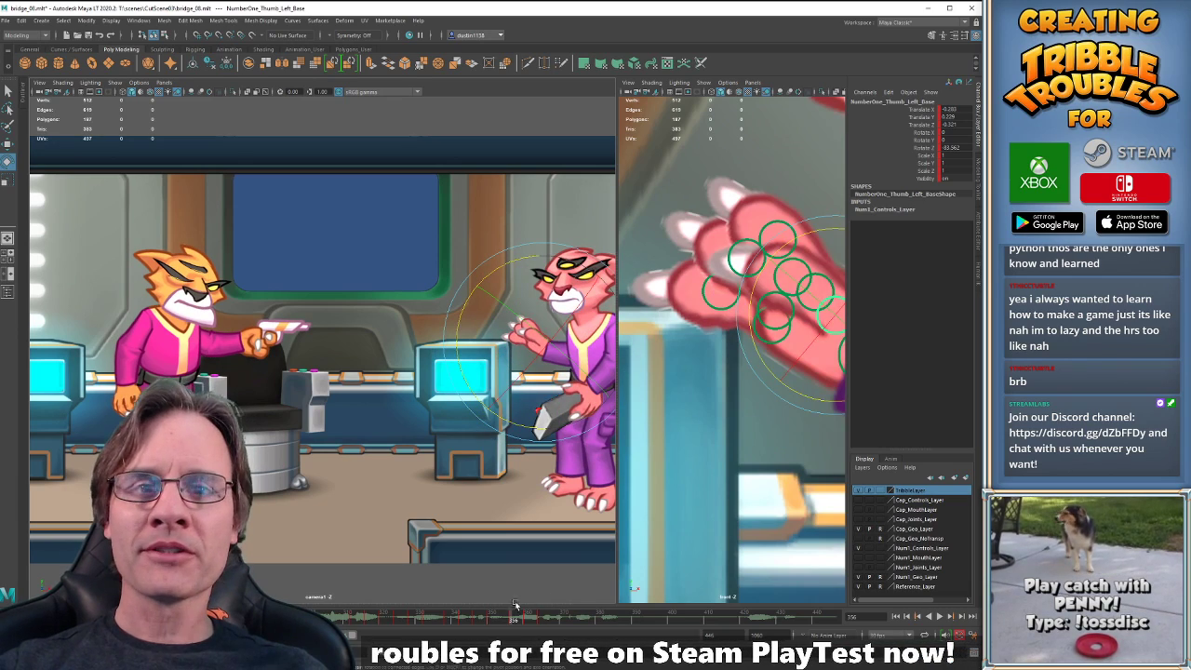
Play back the cutscene and step through frames 560 and 564 to examine the left thumb's motion.
{"action": "key", "text": "alt+v"}
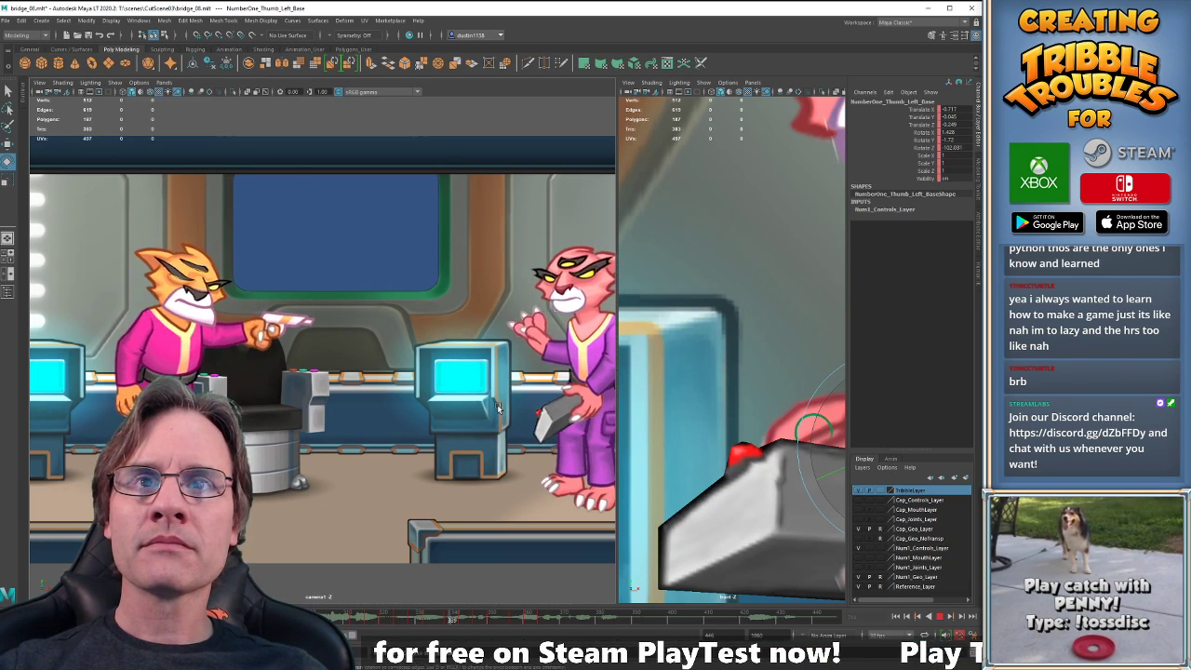
{"action": "key", "text": "alt+v"}
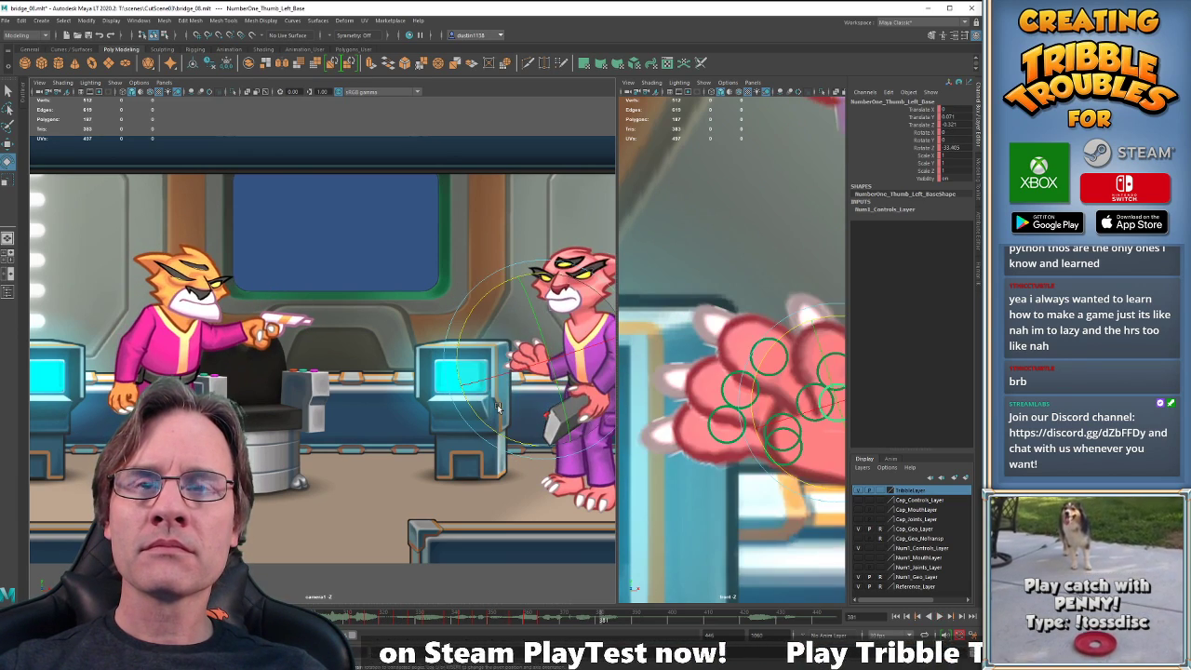
{"action": "key", "text": "alt+v"}
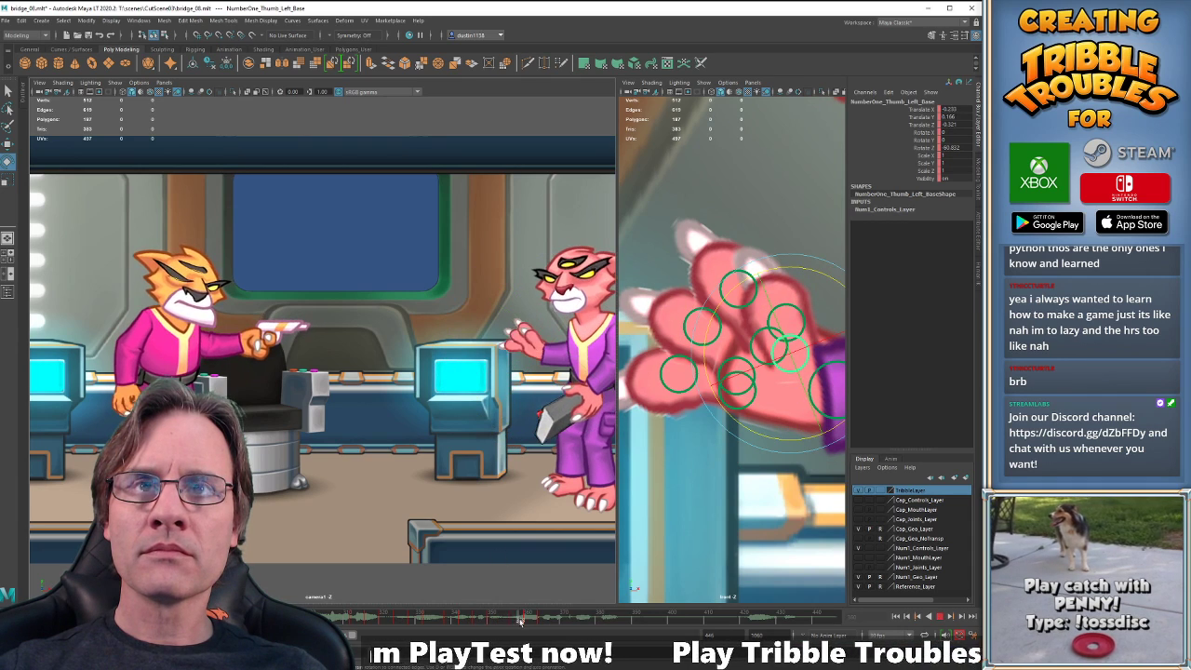
{"action": "key", "text": "alt+v"}
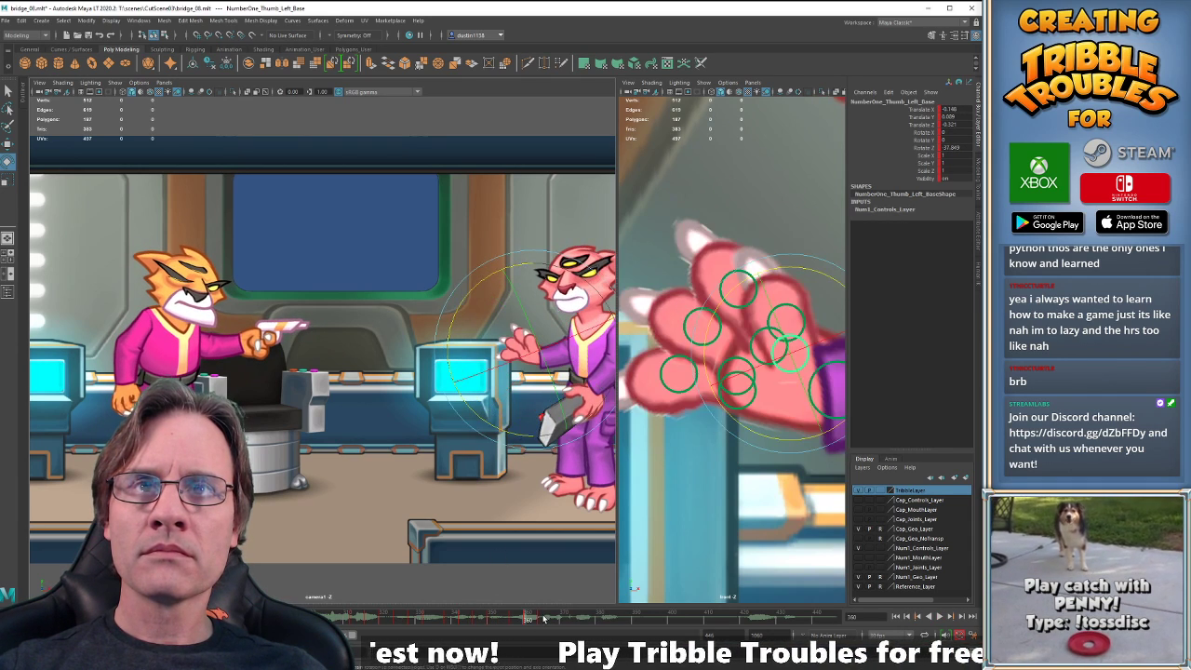
{"action": "left_click", "coordinate": [544, 619]}
{"action": "left_click_drag", "start_coordinate": [544, 619], "coordinate": [551, 619]}
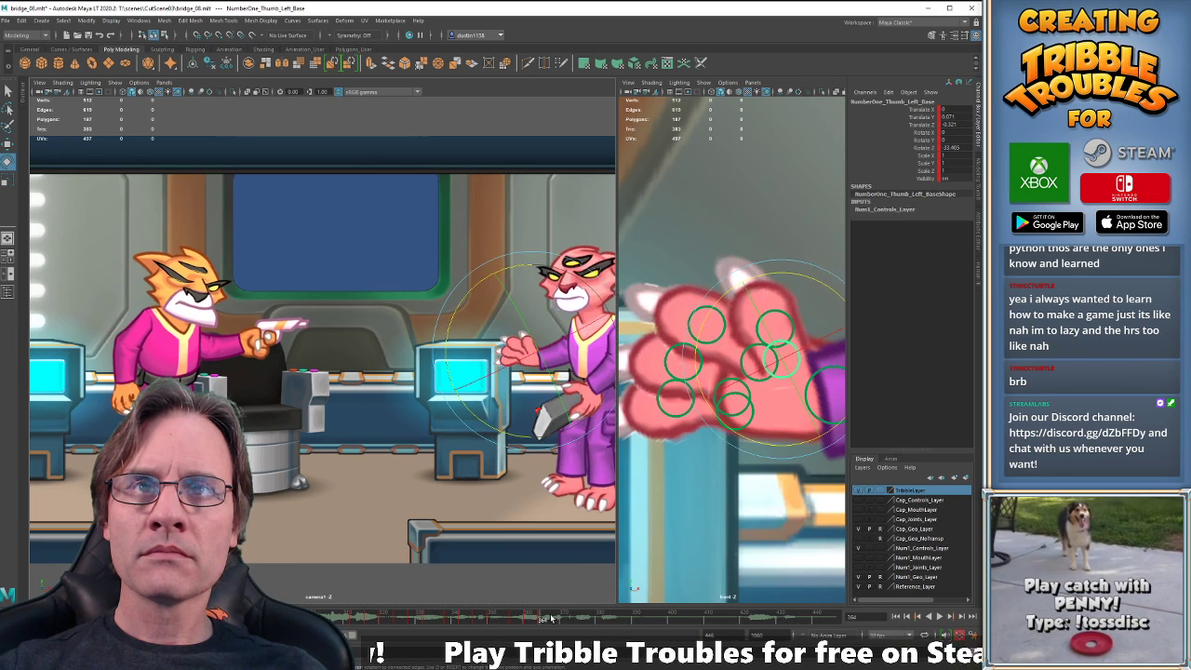
{"action": "key", "text": "comma"}
{"action": "key", "text": "comma"}
{"action": "key", "text": "comma"}
{"action": "key", "text": "comma"}
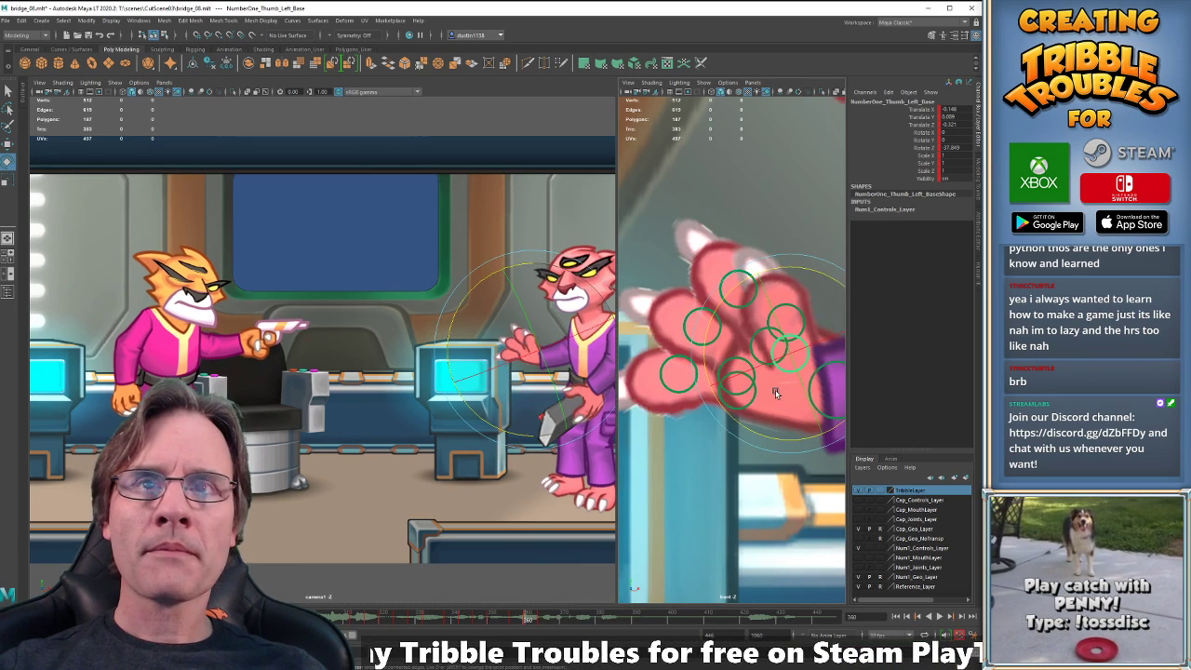
At frame 556, rotate the left thumb base to about -73 degrees in Z and compare it with the pose at frame 564.
{"action": "key", "text": "period"}
{"action": "key", "text": "period"}
{"action": "key", "text": "period"}
{"action": "key", "text": "period"}
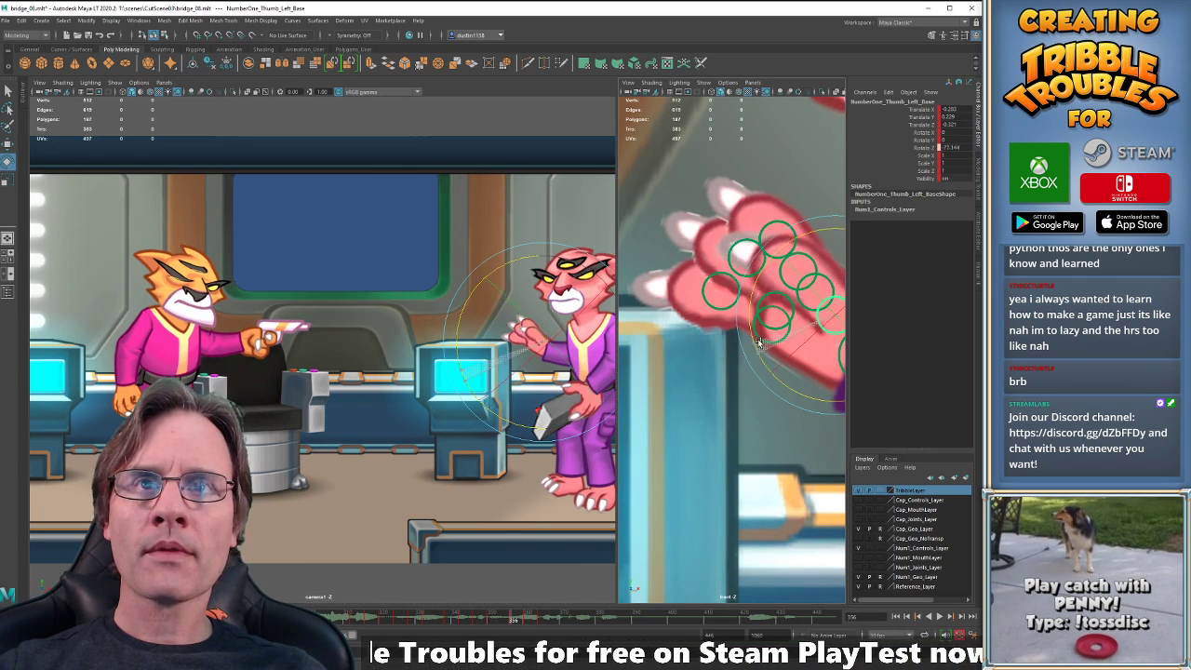
{"action": "key", "text": "period"}
{"action": "key", "text": "period"}
{"action": "key", "text": "period"}
{"action": "key", "text": "period"}
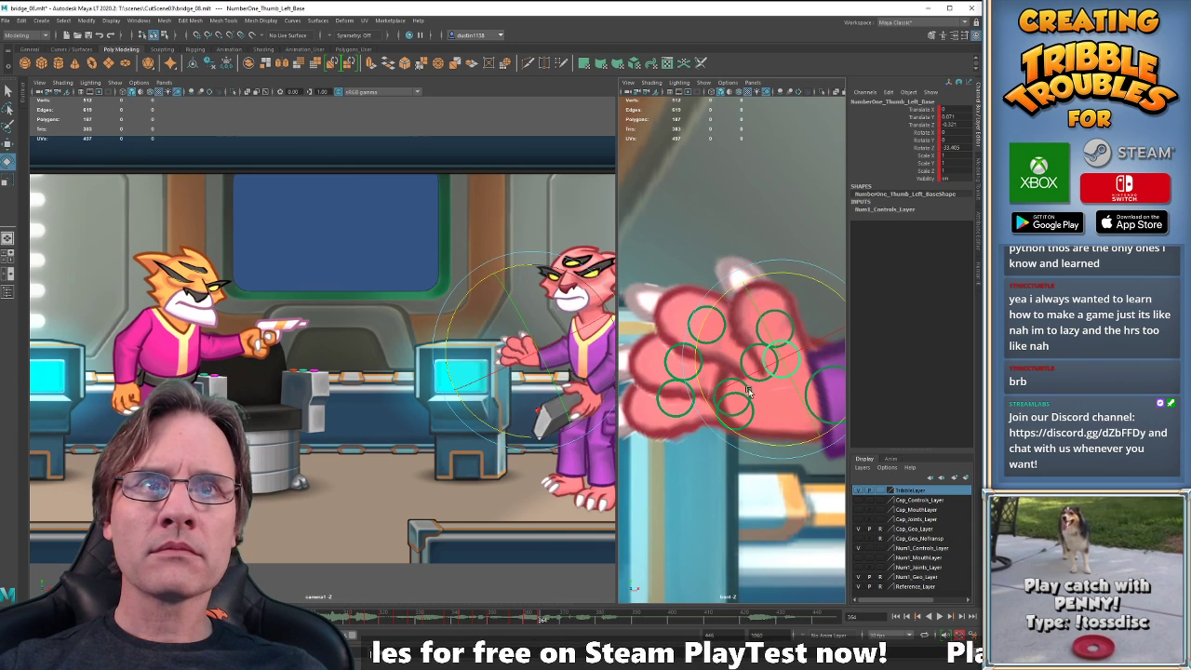
At frame 564, rotate the left thumb base to about -53 degrees in Z and play back the animation to check it.
{"action": "left_click_drag", "start_coordinate": [736, 434], "coordinate": [733, 432]}
{"action": "key", "text": "alt+v"}
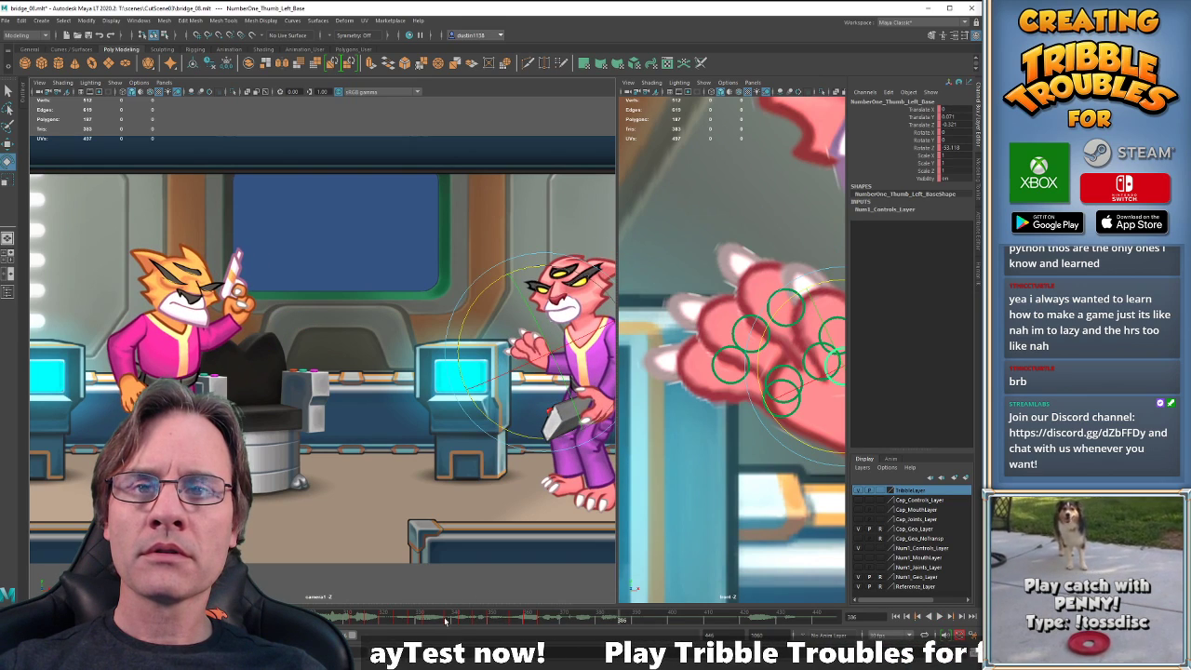
{"action": "key", "text": "alt+v"}
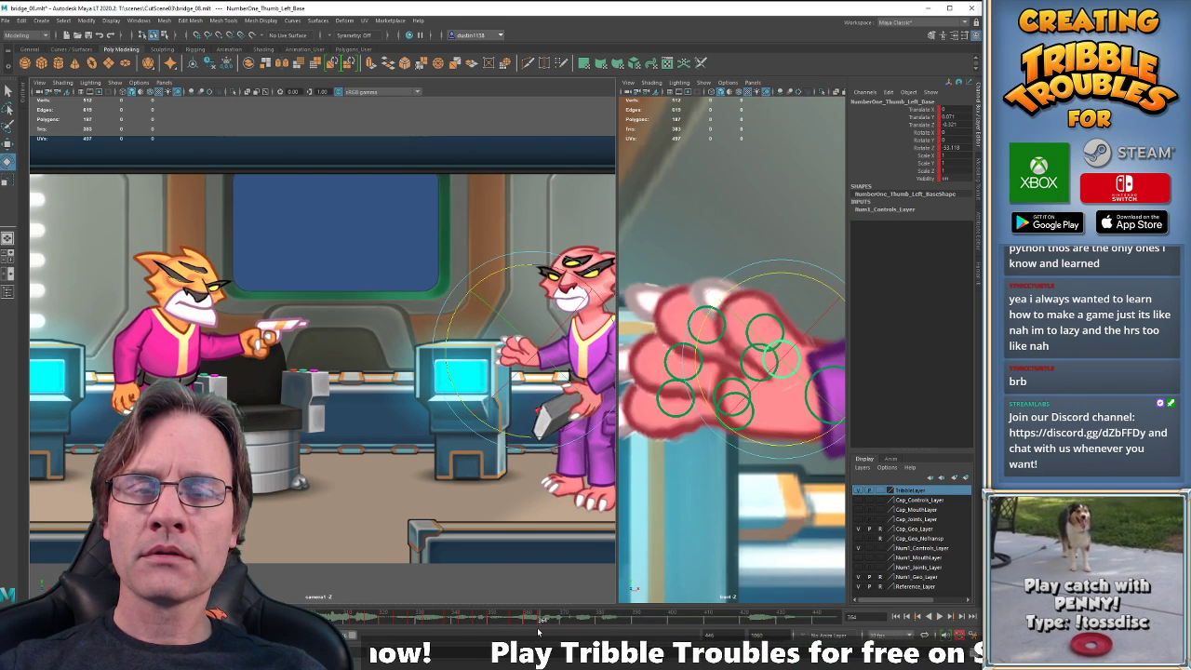
{"action": "key", "text": "comma"}
{"action": "key", "text": "comma"}
{"action": "left_click", "coordinate": [538, 626]}
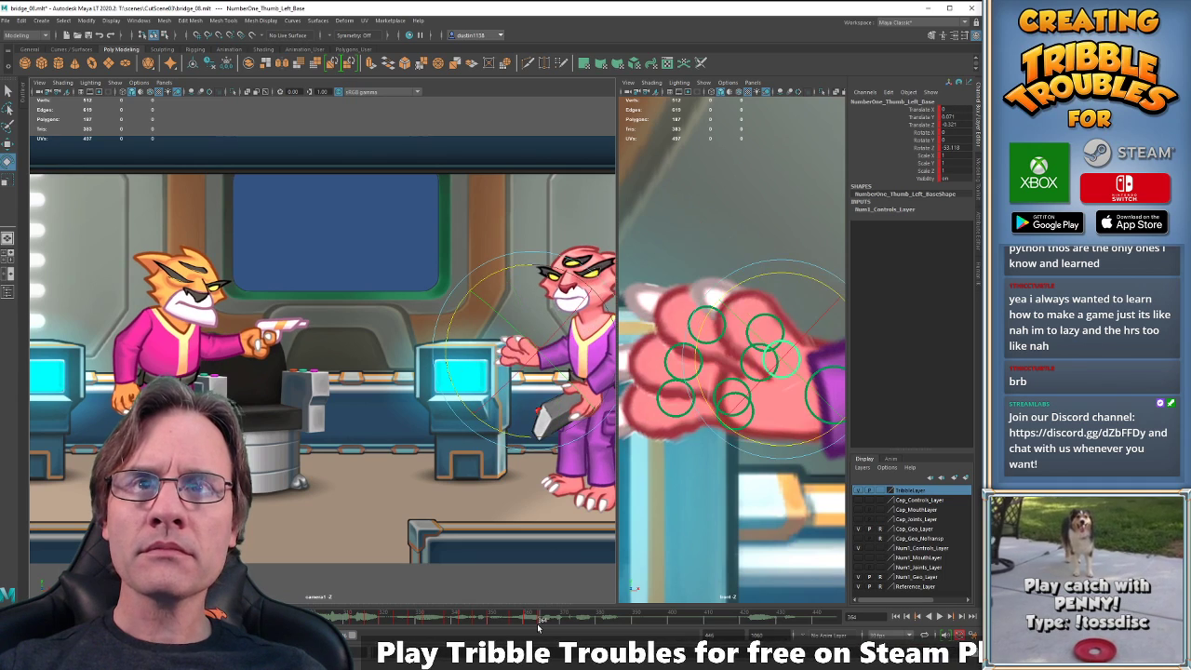
Select all of the left hand, finger and thumb controls at frame 564 and key their pose at frame 568.
{"action": "key", "text": "w"}
{"action": "middle_click_drag", "start_coordinate": [787, 393], "coordinate": [715, 377], "text": "alt"}
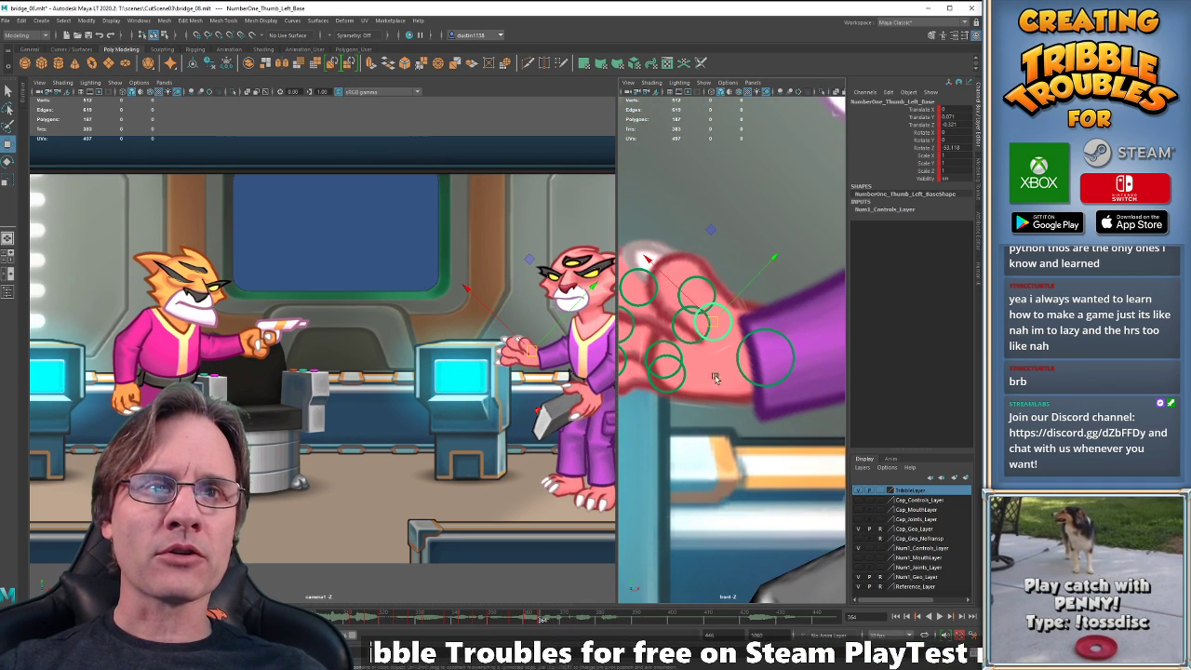
{"action": "left_click", "coordinate": [756, 387]}
{"action": "middle_click_drag", "start_coordinate": [678, 329], "coordinate": [729, 333], "text": "alt"}
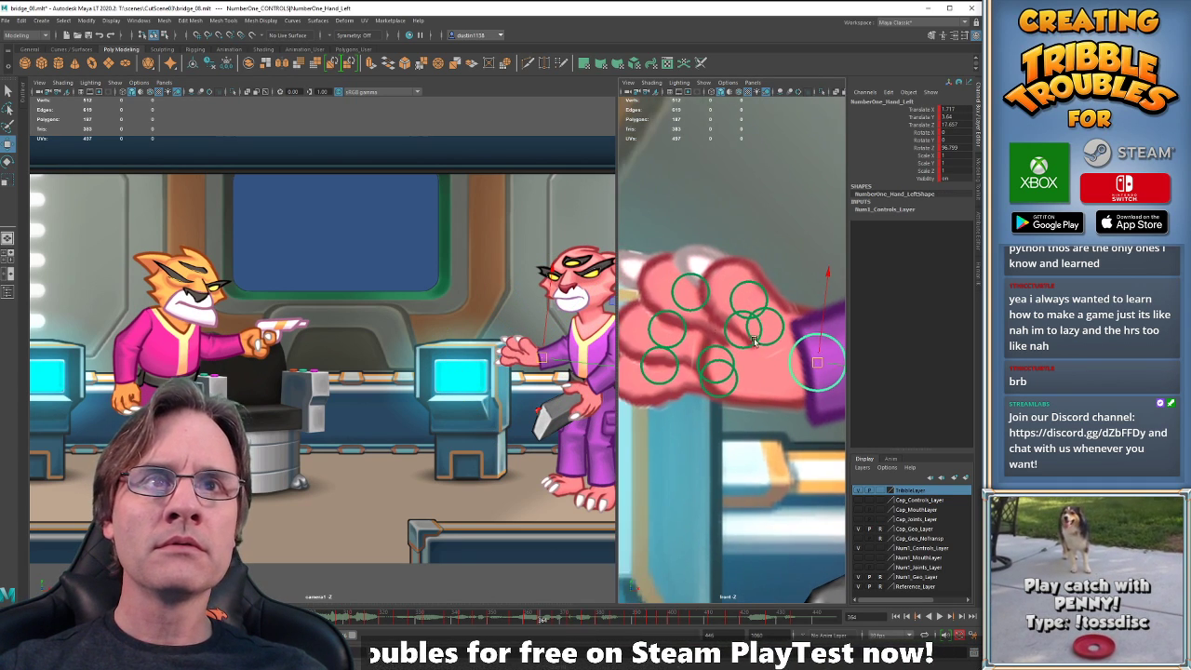
{"action": "left_click_drag", "start_coordinate": [642, 241], "coordinate": [795, 435]}
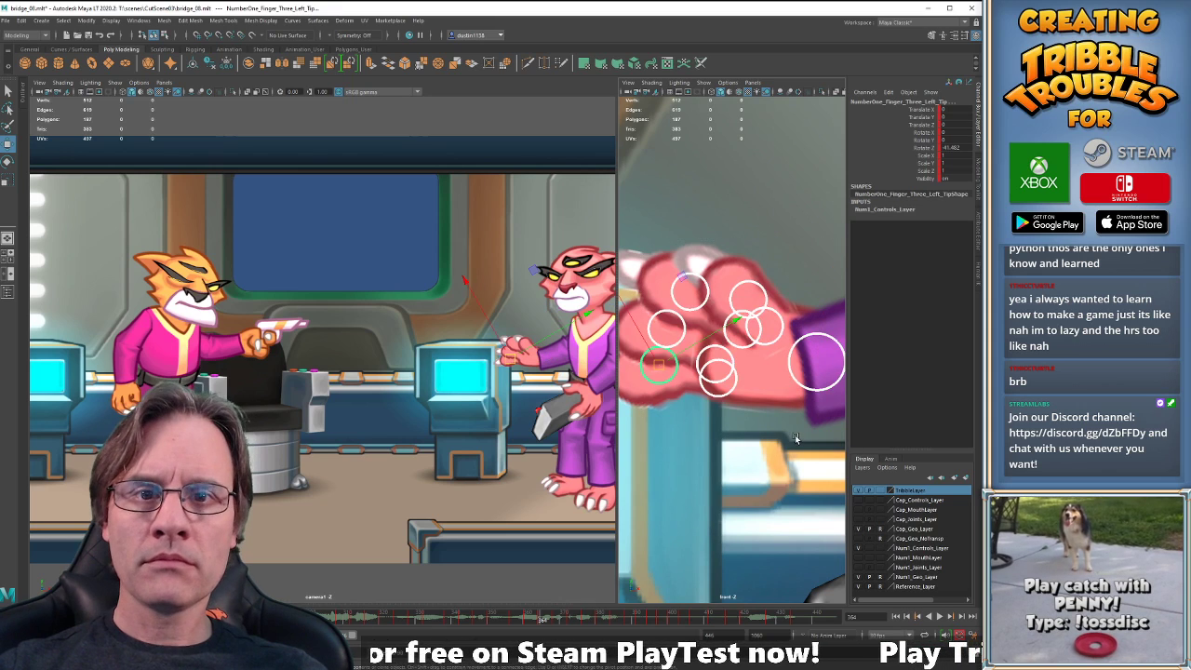
{"action": "key", "text": "period"}
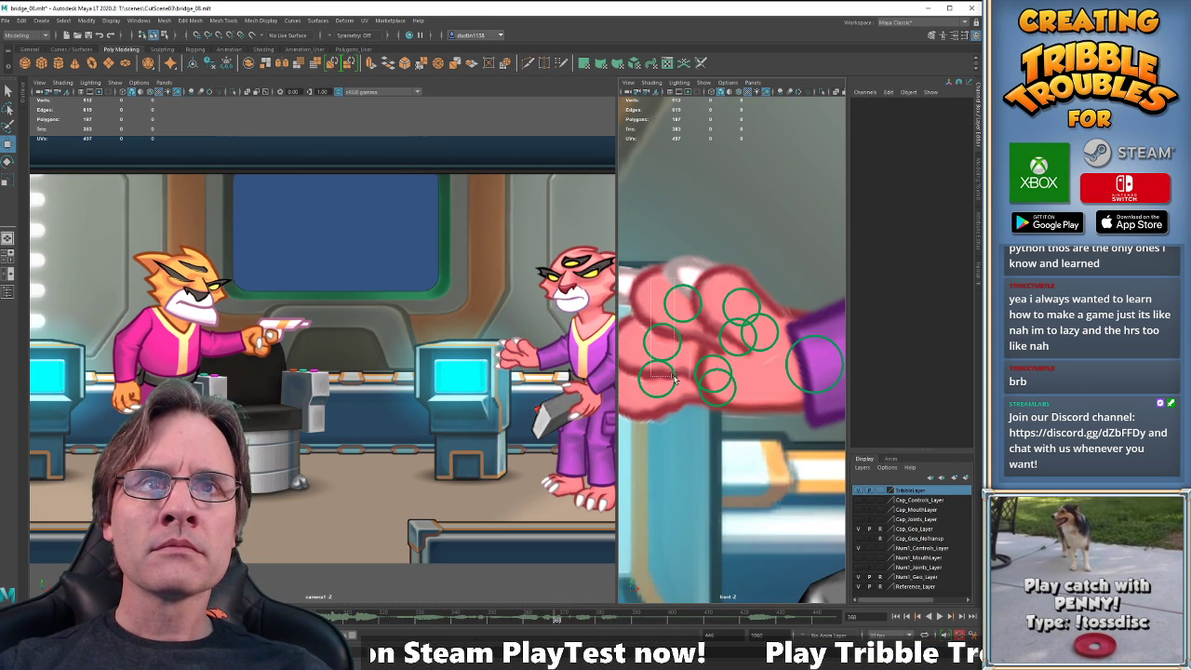
At frame 568, curl the left fingertips, with finger three's tip at about -69 degrees in Z, and rotate finger one's base to about 18 degrees.
{"action": "key", "text": "e"}
{"action": "left_click_drag", "start_coordinate": [503, 448], "coordinate": [543, 447]}
{"action": "key", "text": "w"}
{"action": "left_click", "coordinate": [729, 360]}
{"action": "key", "text": "e"}
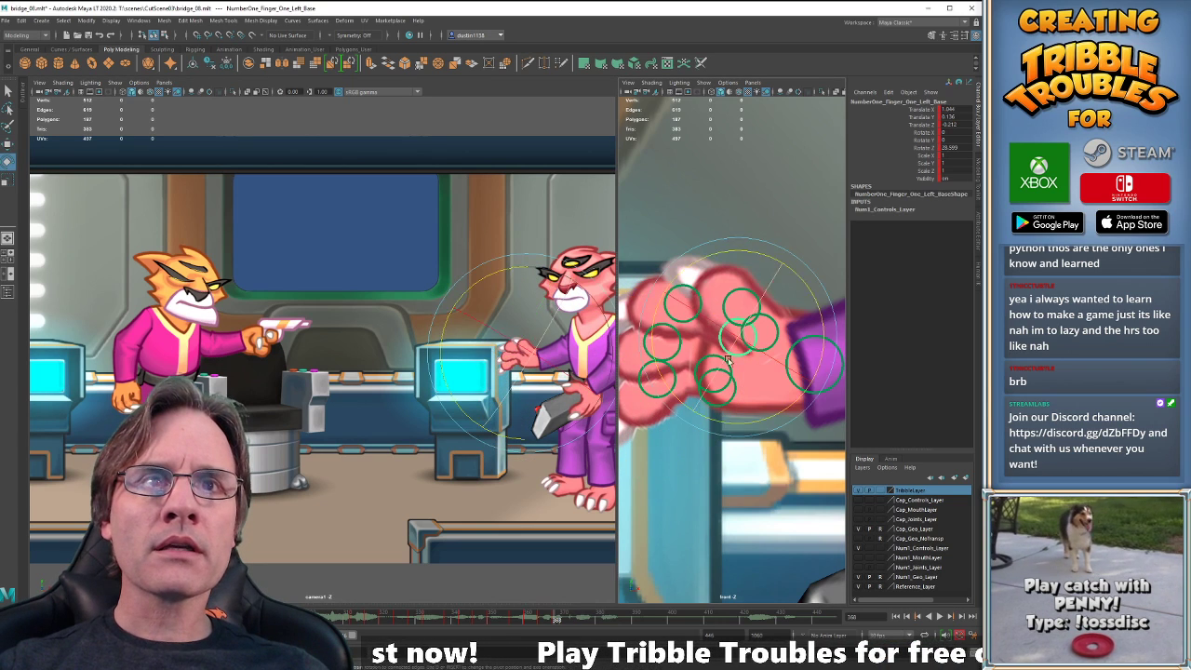
{"action": "left_click_drag", "start_coordinate": [720, 425], "coordinate": [740, 419]}
{"action": "key", "text": "w"}
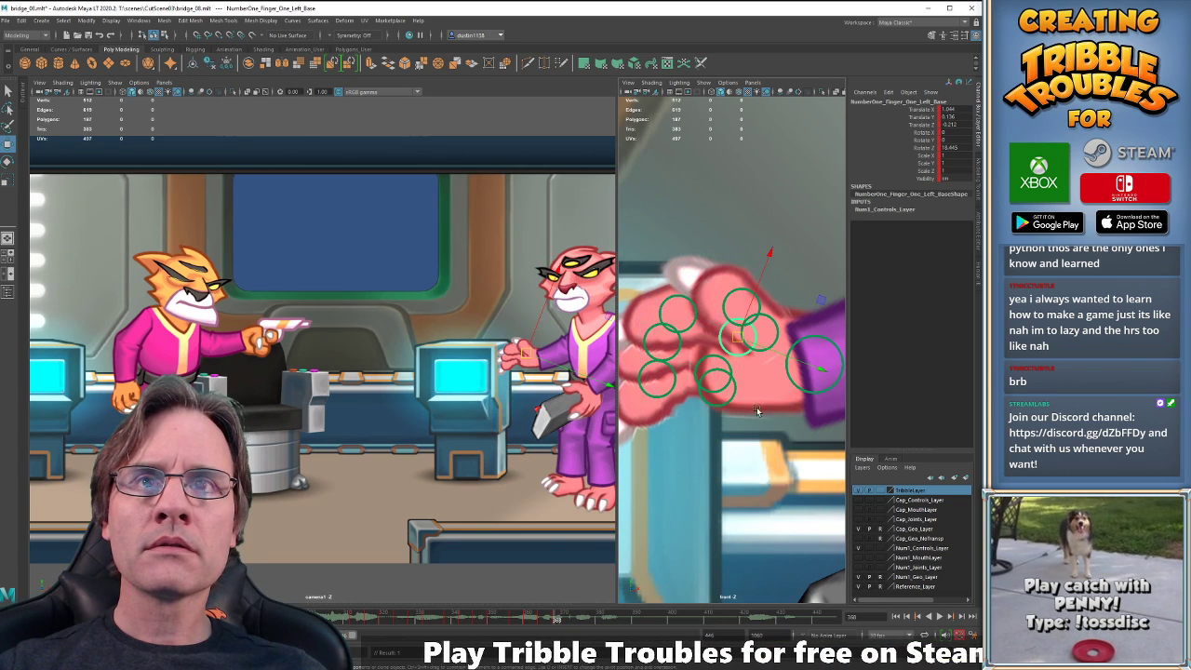
At frame 568, rotate the left thumb base to about -82 degrees in Z, tilting it in X and Y as well.
{"action": "left_click", "coordinate": [765, 351]}
{"action": "key", "text": "e"}
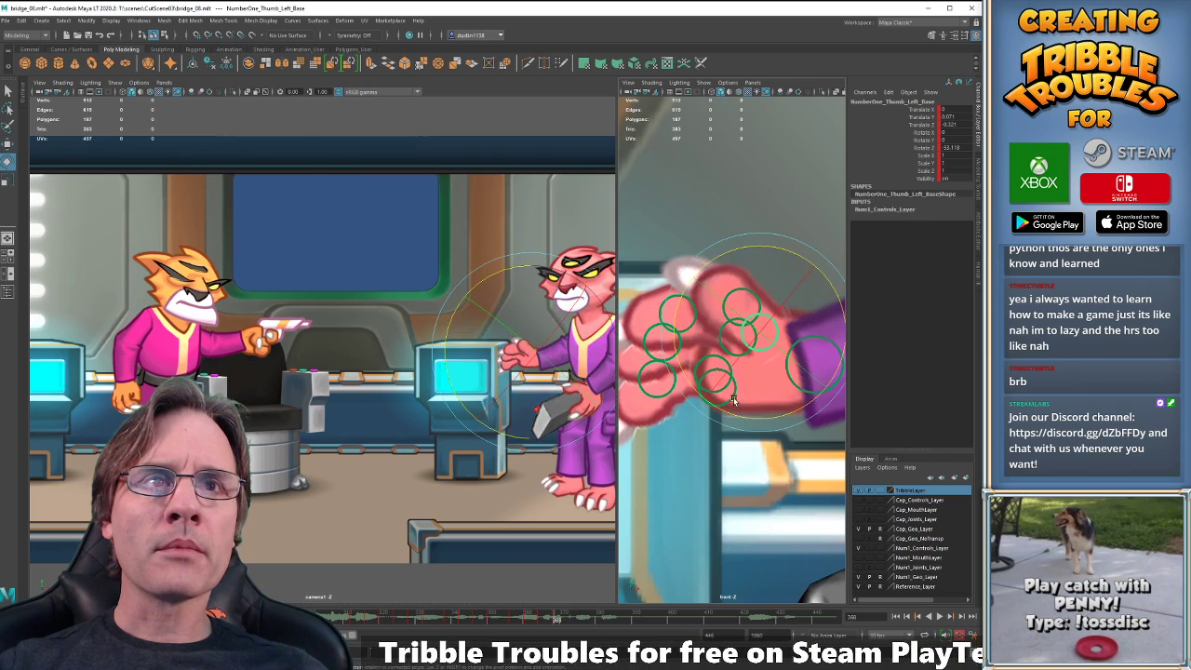
{"action": "left_click_drag", "start_coordinate": [718, 417], "coordinate": [783, 421]}
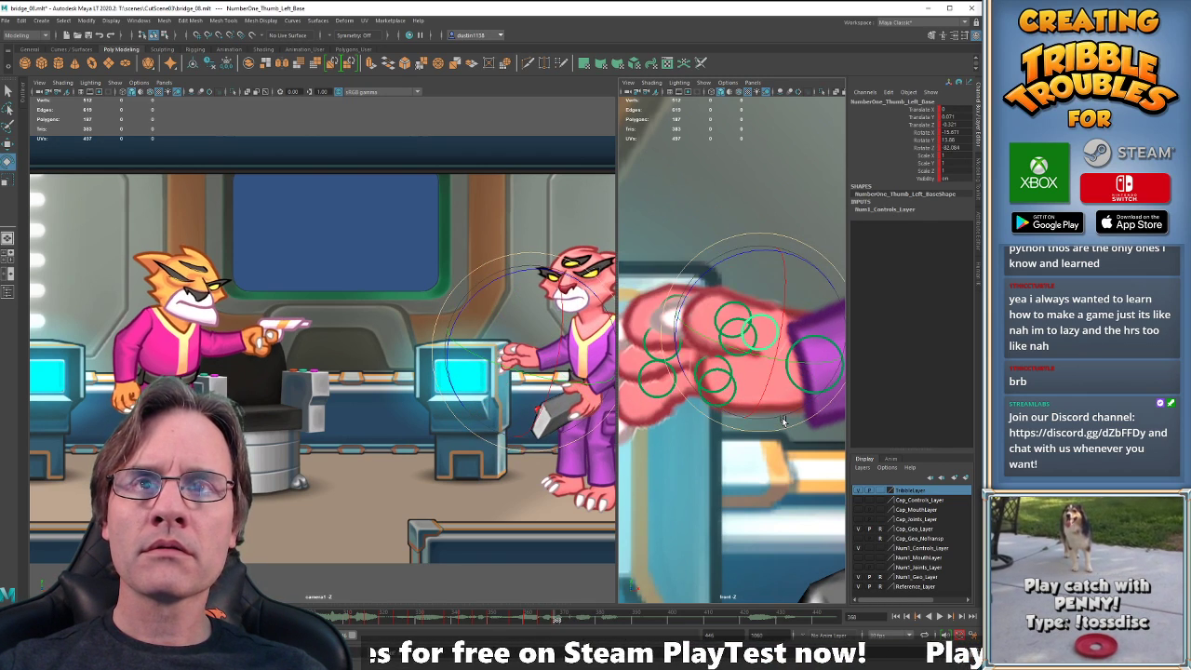
Select all the left hand controls and key their frame 568 pose at frame 572.
{"action": "key", "text": "w"}
{"action": "left_click_drag", "start_coordinate": [656, 270], "coordinate": [796, 442]}
{"action": "key", "text": "period"}
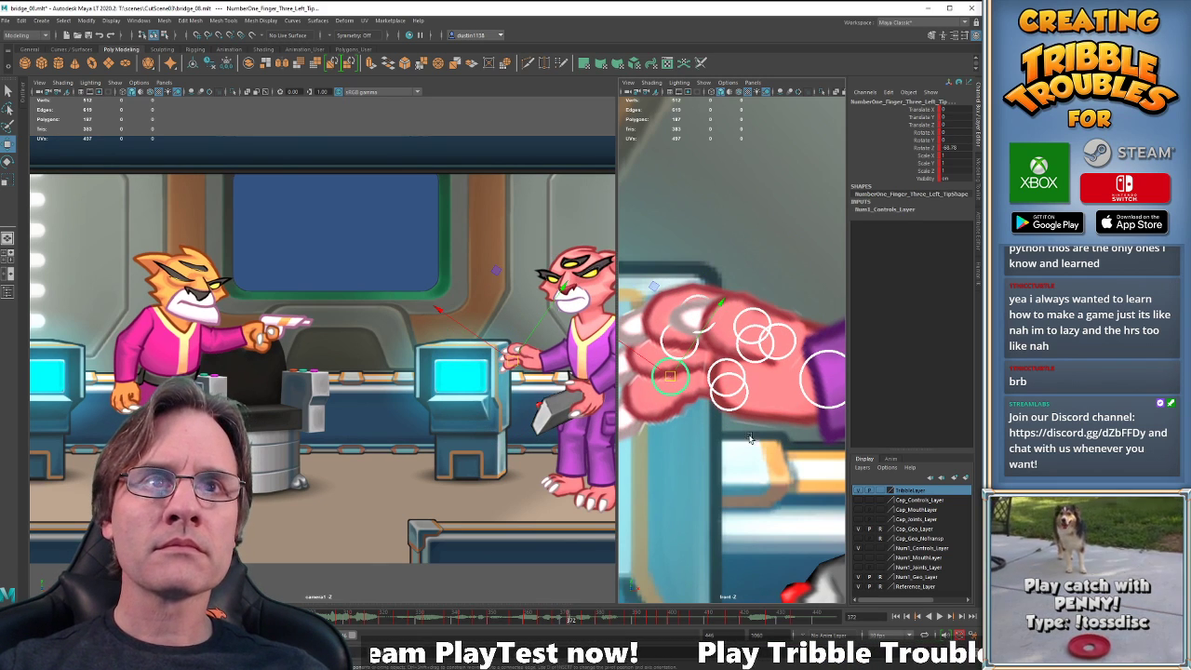
{"action": "left_click", "coordinate": [770, 384]}
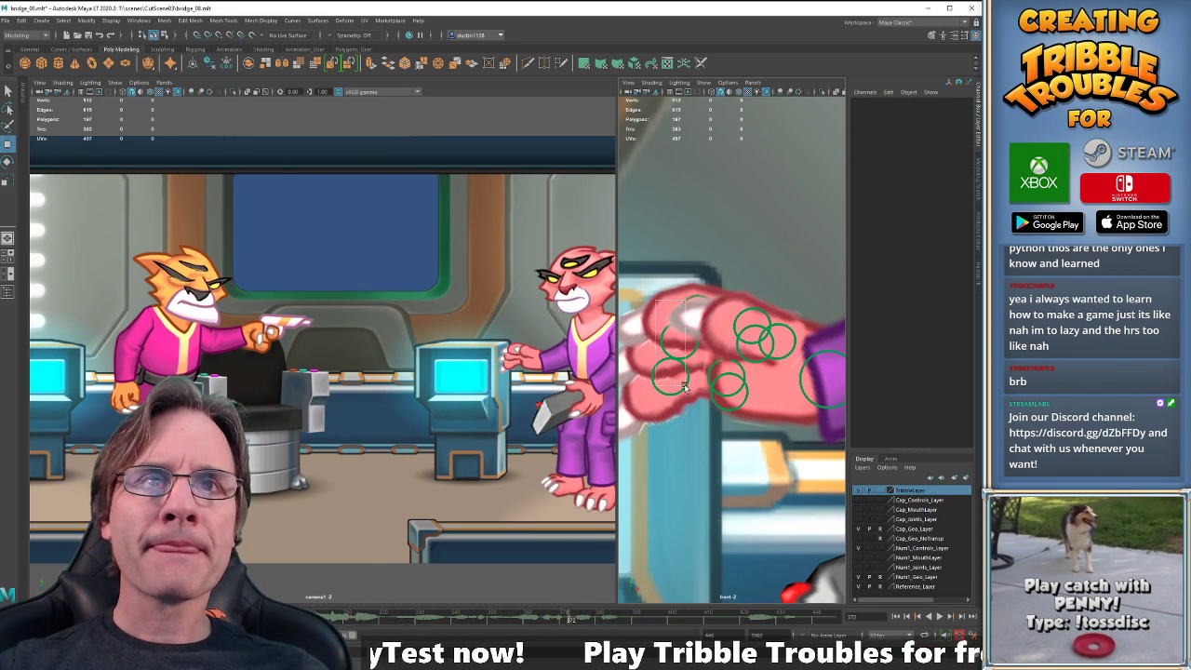
At frame 572, curl the left fingertips further, bringing finger three's tip to about -77 degrees in Z.
{"action": "left_click_drag", "start_coordinate": [684, 388], "coordinate": [685, 389]}
{"action": "key", "text": "e"}
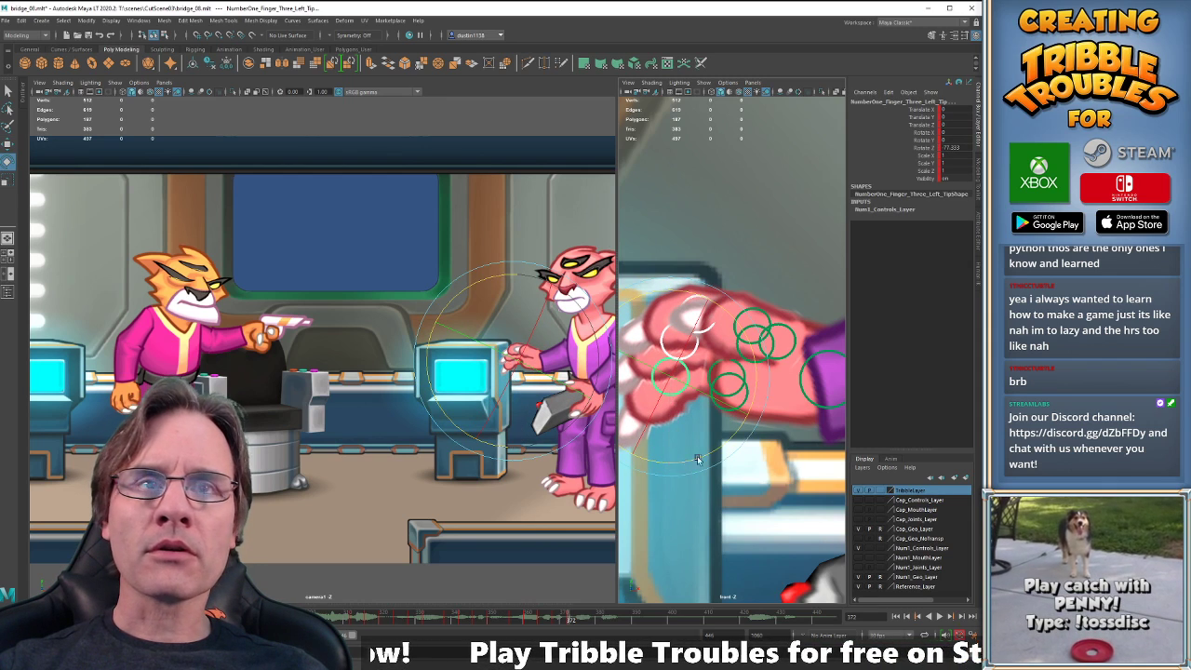
{"action": "key", "text": "w"}
At frame 572, rotate the bases of the three left fingers together, bringing finger one's base to about 6 degrees in Z.
{"action": "left_click", "coordinate": [750, 311]}
{"action": "left_click_drag", "start_coordinate": [698, 370], "coordinate": [729, 392], "text": "shift"}
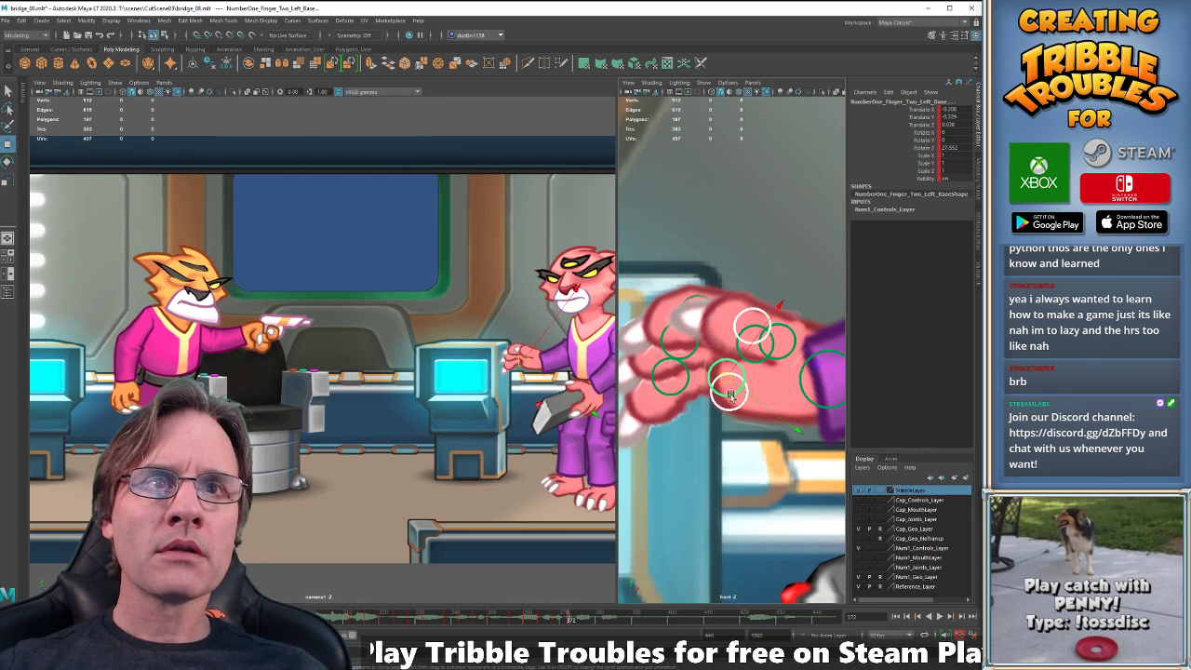
{"action": "key", "text": "e"}
{"action": "left_click_drag", "start_coordinate": [723, 464], "coordinate": [759, 467]}
{"action": "key", "text": "w"}
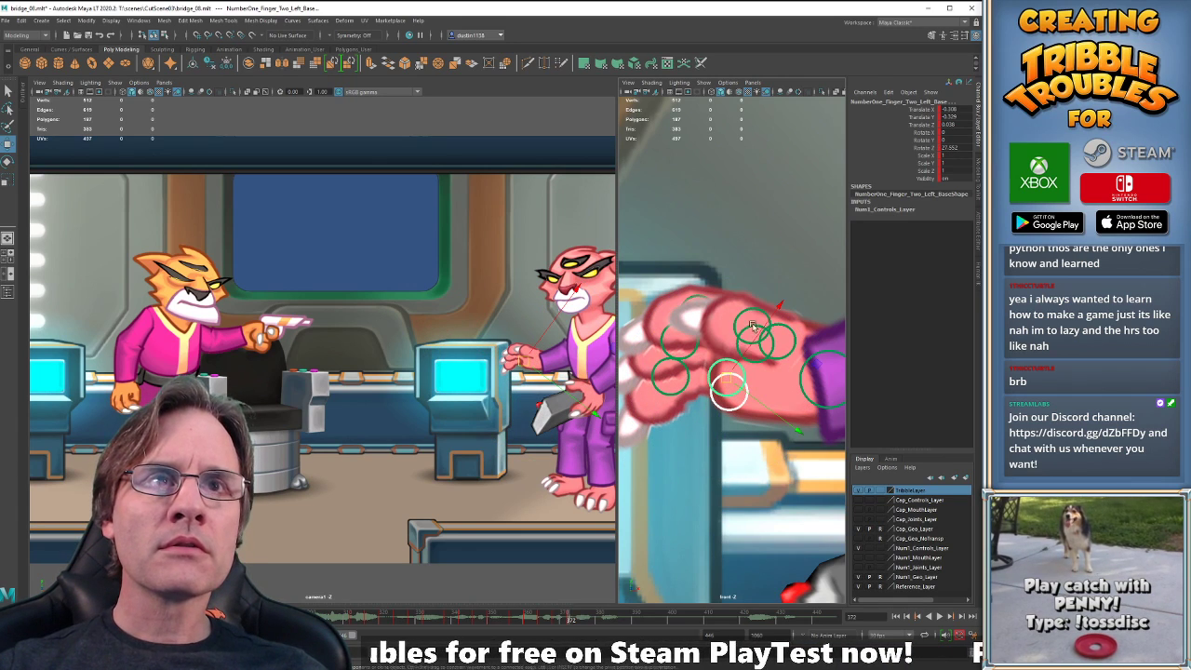
{"action": "left_click", "coordinate": [727, 381]}
{"action": "key", "text": "e"}
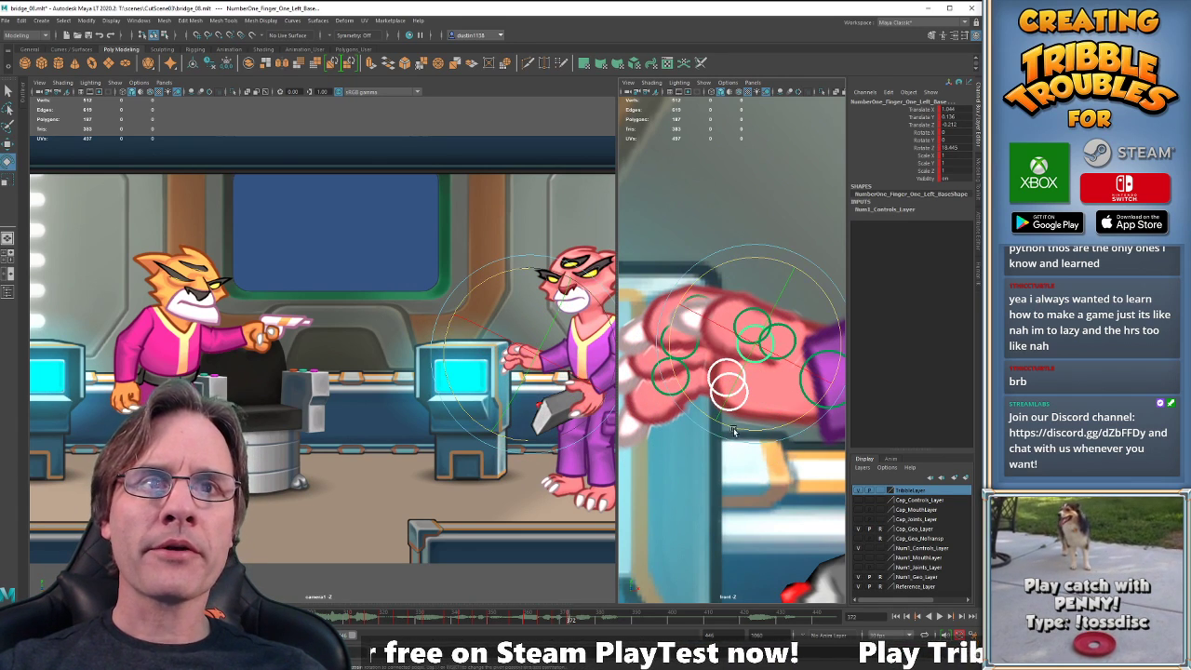
{"action": "left_click_drag", "start_coordinate": [735, 431], "coordinate": [752, 428]}
{"action": "key", "text": "w"}
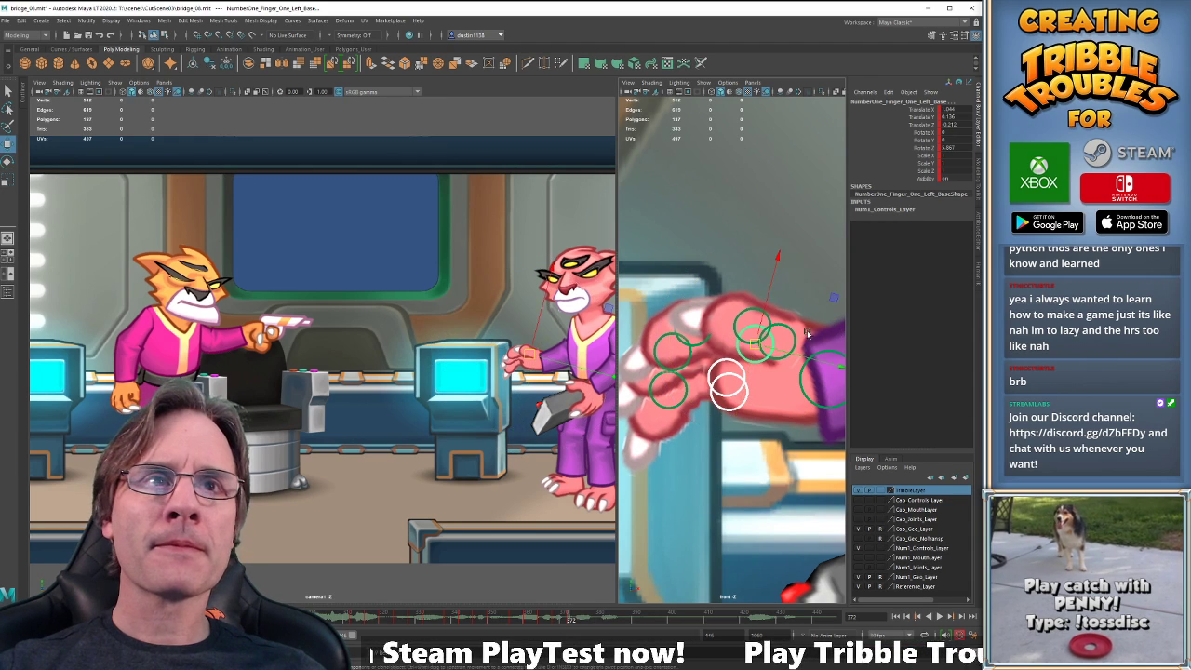
Reset the left thumb base's X and Y rotation to 0 and break the connections on those two channels.
{"action": "left_click", "coordinate": [792, 330]}
{"action": "key", "text": "e"}
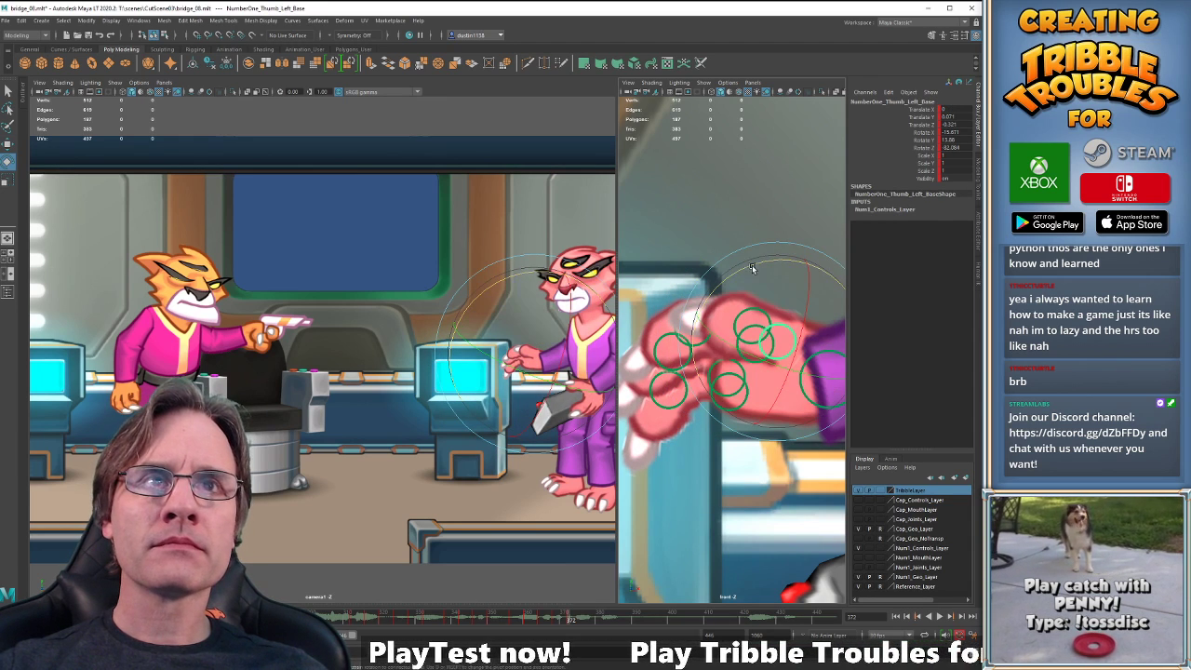
{"action": "left_click_drag", "start_coordinate": [751, 268], "coordinate": [750, 268]}
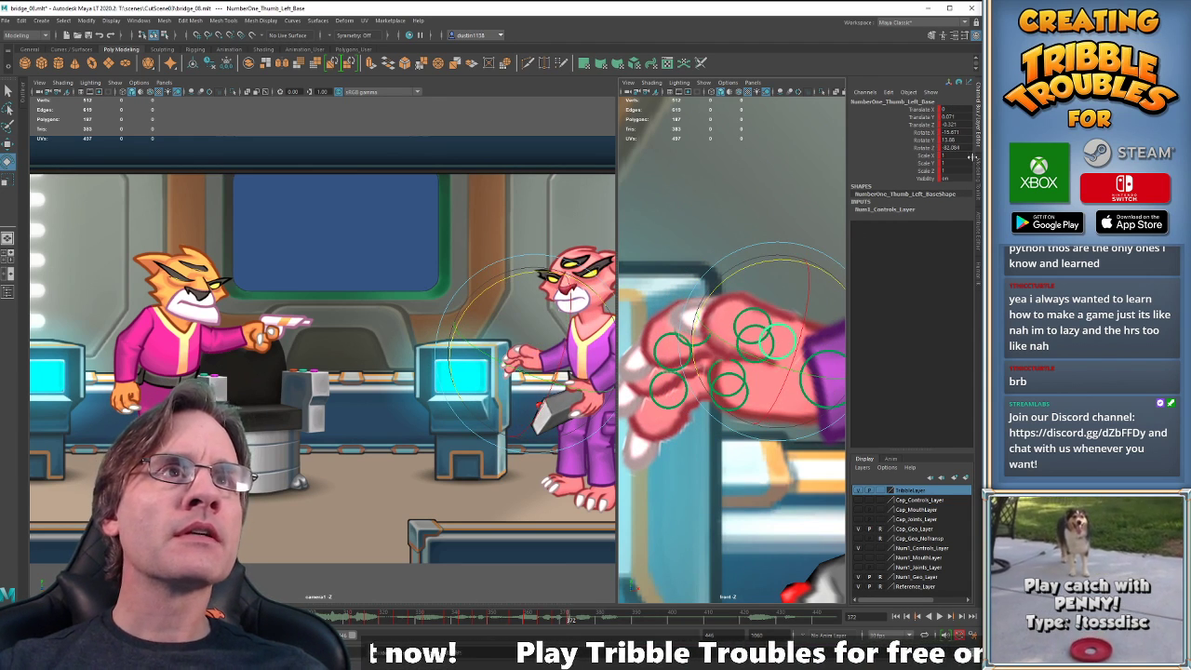
{"action": "key", "text": "ctrl+z"}
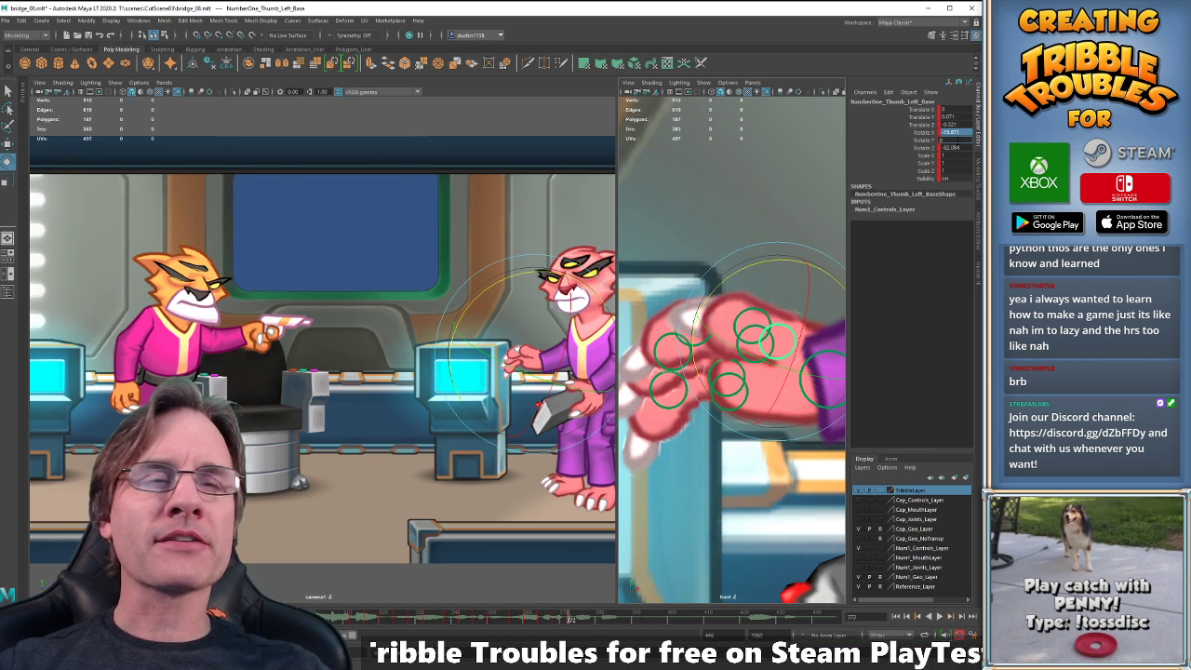
{"action": "key", "text": "Return"}
{"action": "middle_click_drag", "start_coordinate": [730, 346], "coordinate": [719, 336], "text": "alt"}
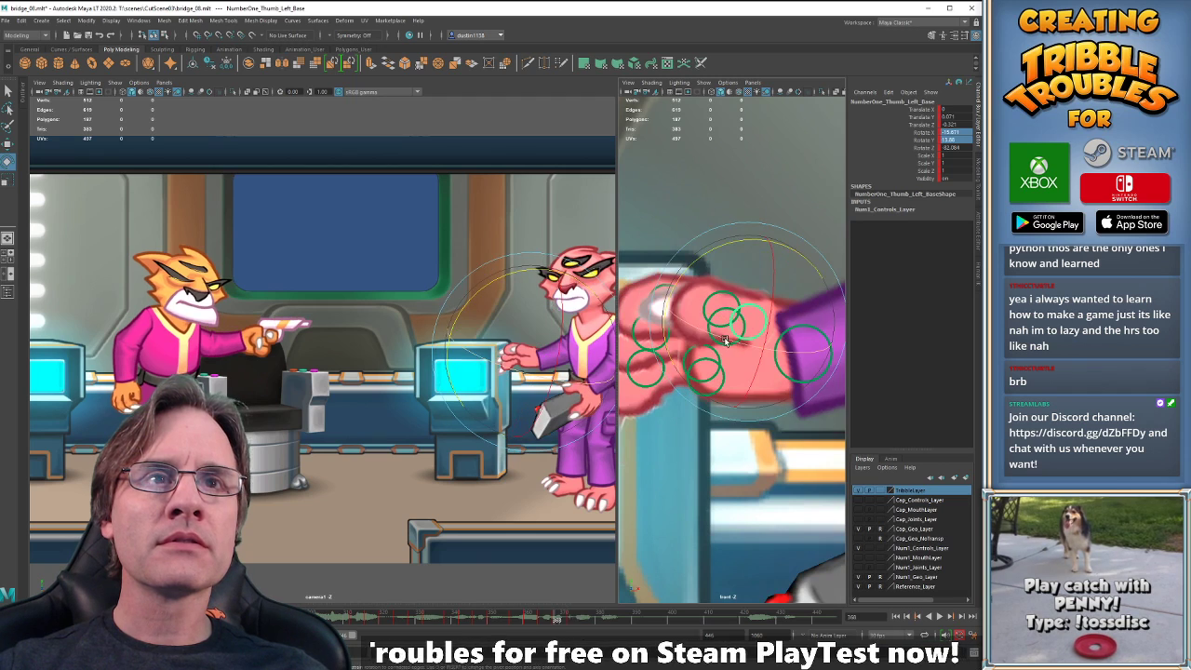
{"action": "left_click", "coordinate": [917, 133]}
{"action": "right_click", "coordinate": [919, 136]}
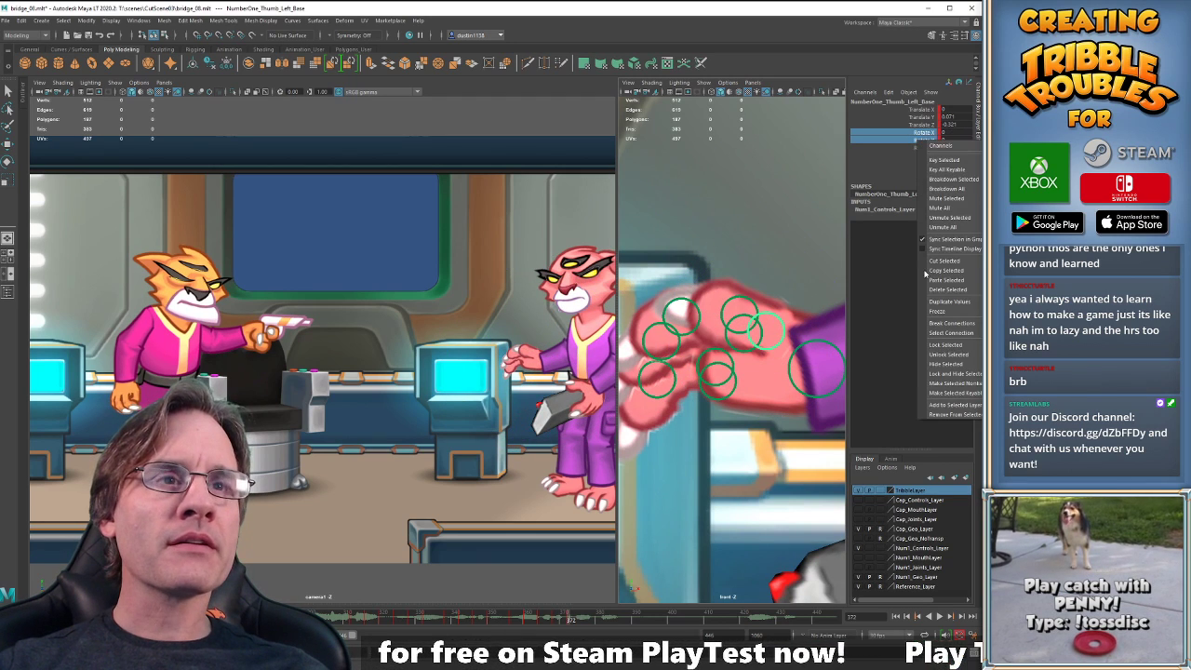
{"action": "left_click", "coordinate": [955, 327]}
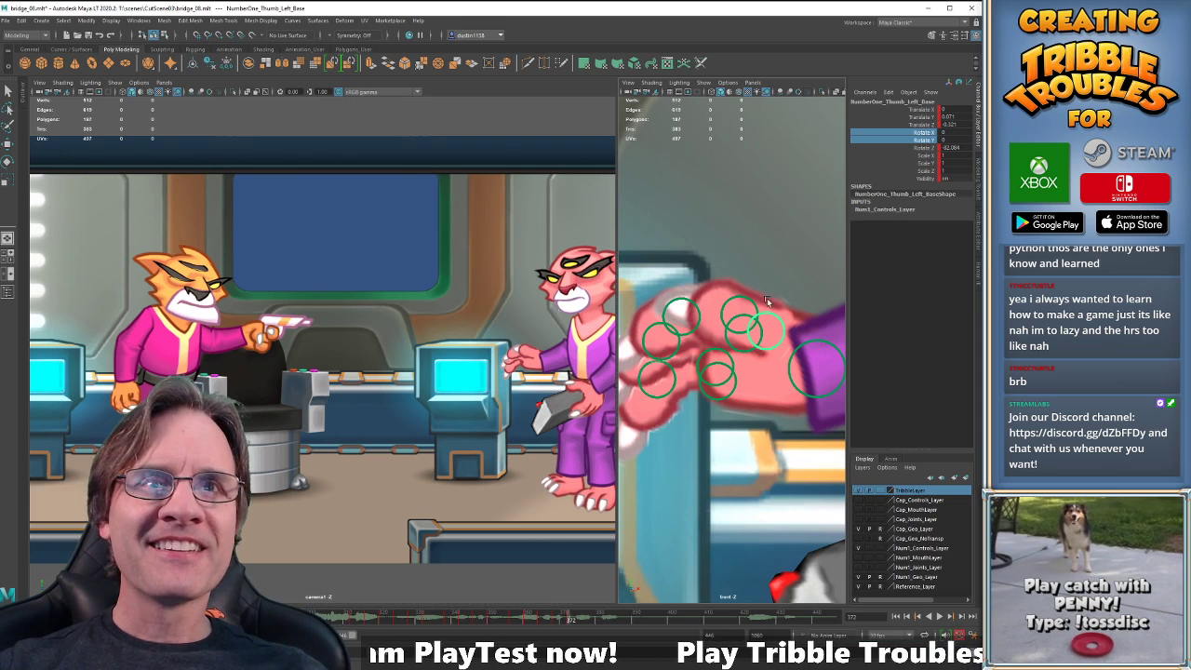
At frame 564, adjust the left thumb base's Z rotation and compare it with the neighbouring keyframes.
{"action": "key", "text": "e"}
{"action": "key", "text": "comma"}
{"action": "key", "text": "comma"}
{"action": "key", "text": "comma"}
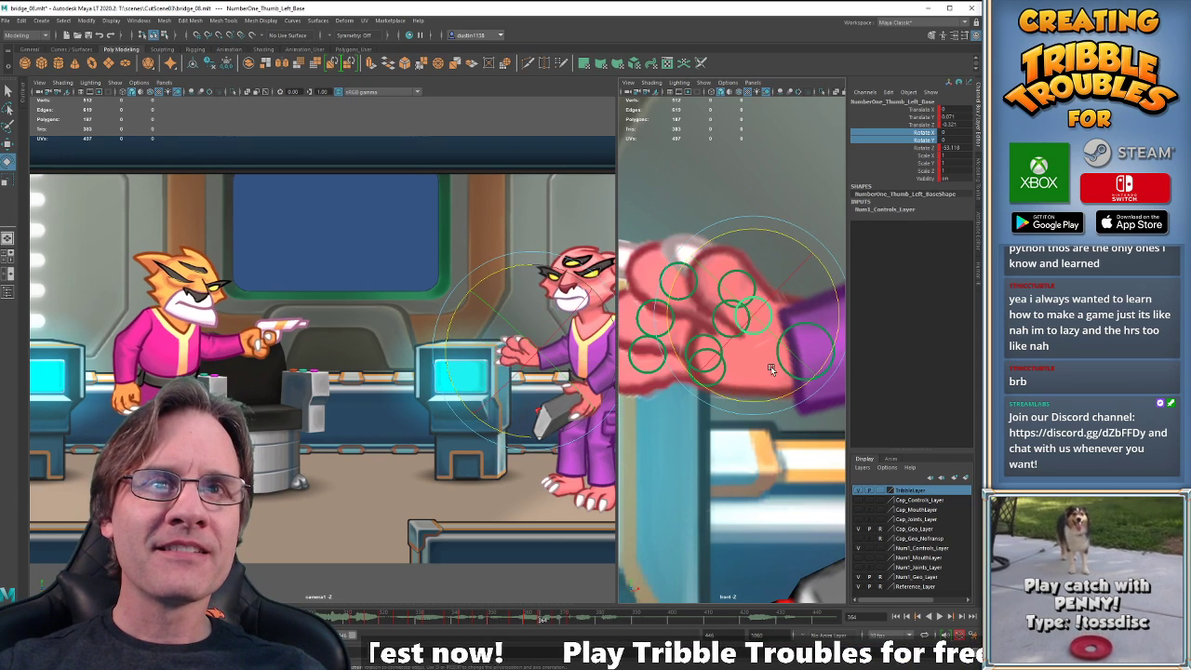
{"action": "left_click_drag", "start_coordinate": [727, 242], "coordinate": [721, 258]}
{"action": "key", "text": "comma"}
{"action": "key", "text": "comma"}
{"action": "key", "text": "period"}
{"action": "key", "text": "period"}
At frame 572, rotate the left thumb tip to about -37 degrees in Z.
{"action": "key", "text": "w"}
{"action": "left_click", "coordinate": [734, 308]}
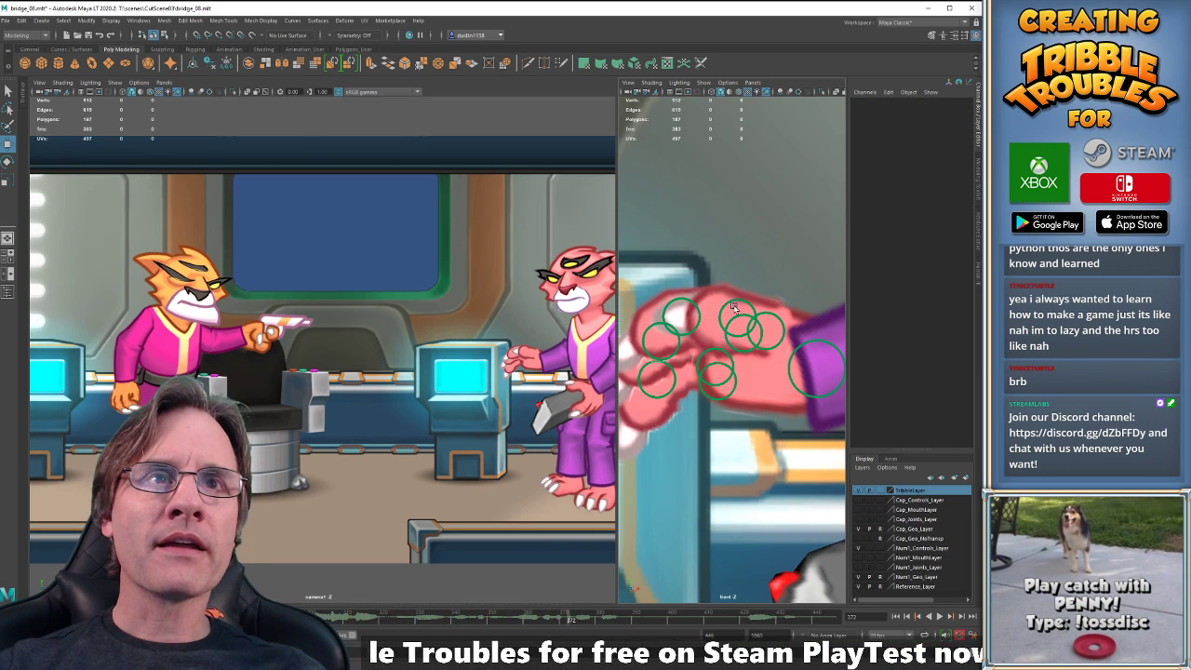
{"action": "left_click", "coordinate": [733, 303]}
{"action": "key", "text": "e"}
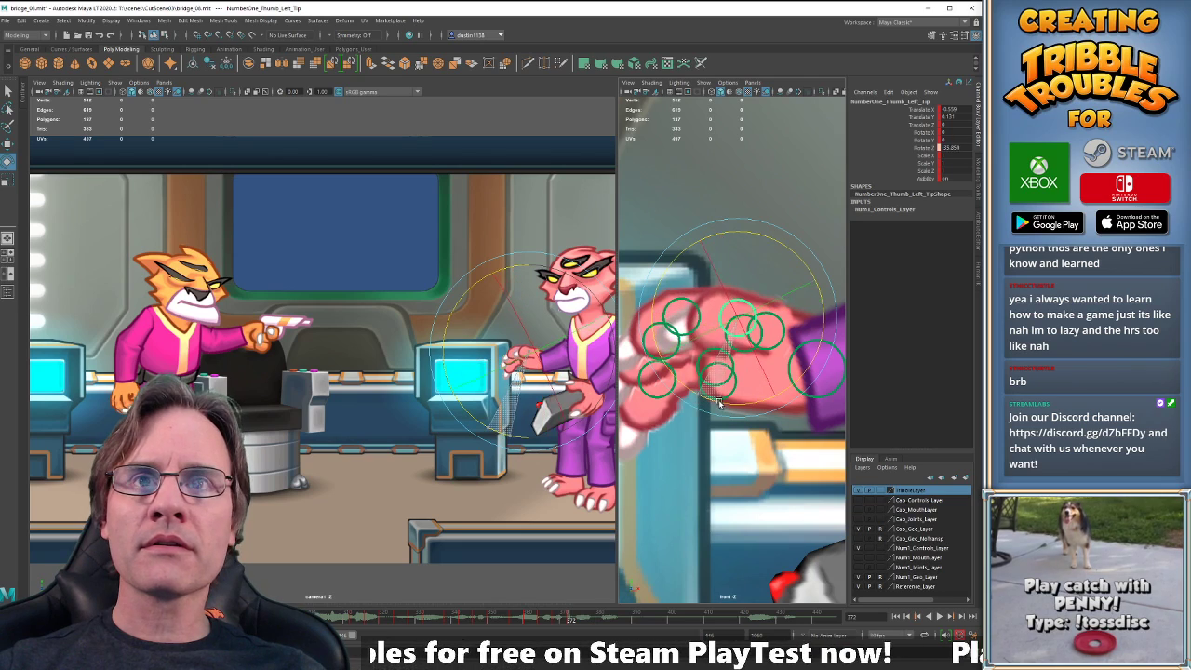
Play back the hand movement and step back through the keyframes to frame 550.
{"action": "left_click", "coordinate": [348, 619]}
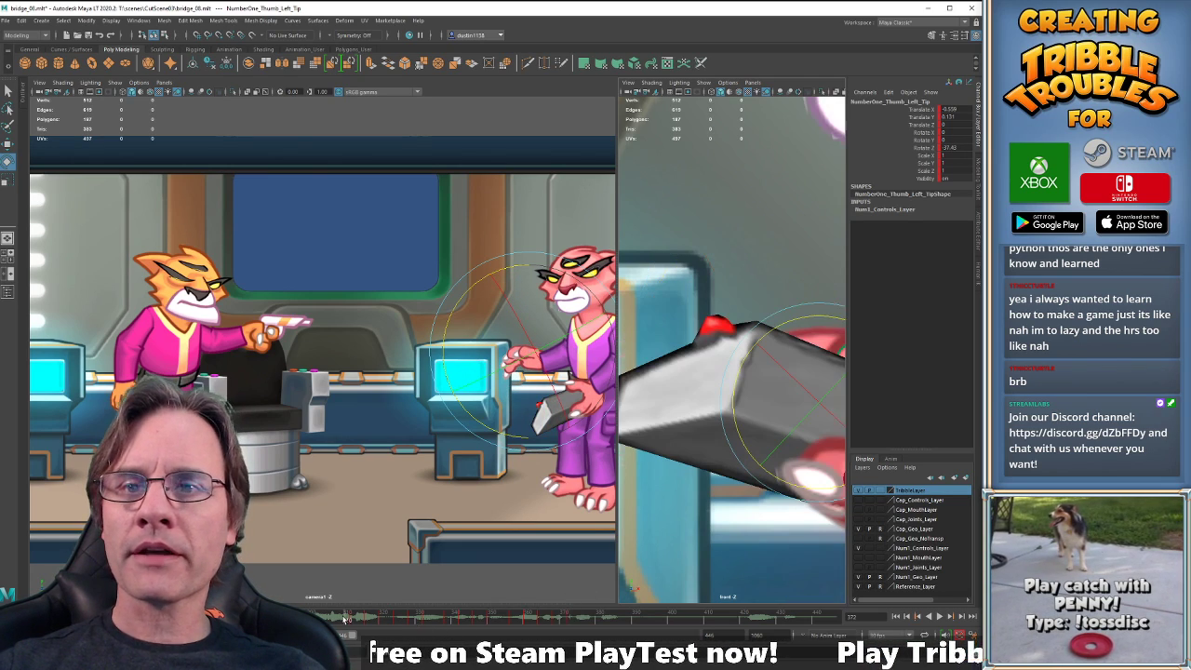
{"action": "key", "text": "alt+v"}
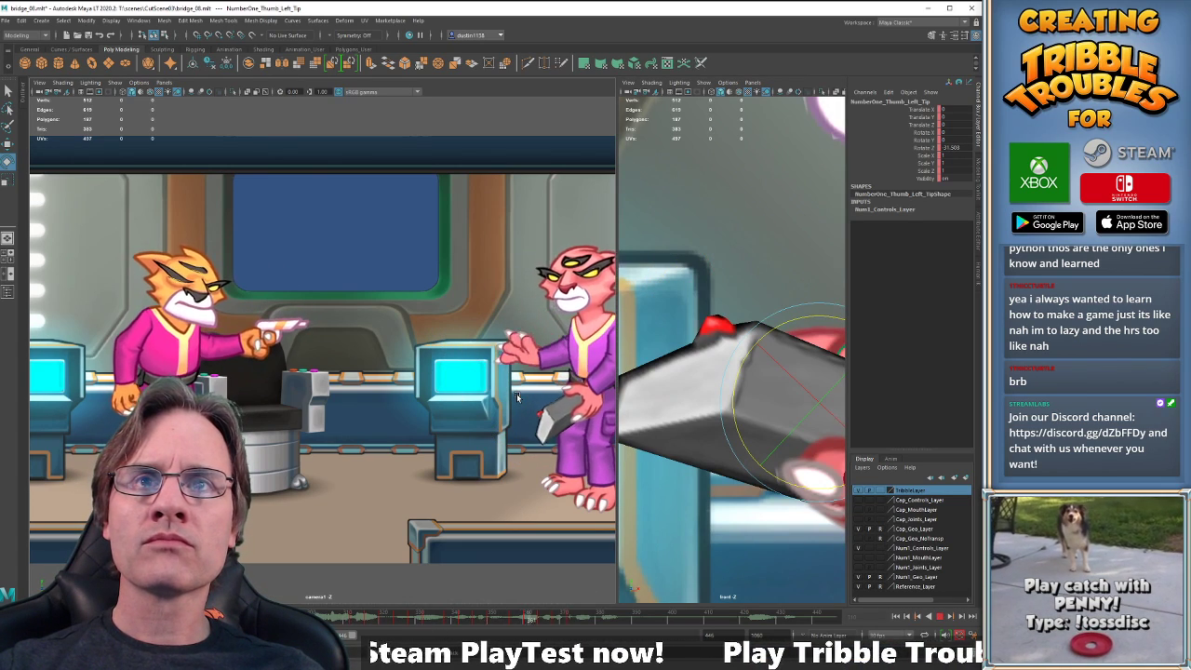
{"action": "key", "text": "alt+v"}
{"action": "left_click_drag", "start_coordinate": [391, 620], "coordinate": [492, 621]}
{"action": "key", "text": "comma"}
{"action": "key", "text": "comma"}
{"action": "key", "text": "comma"}
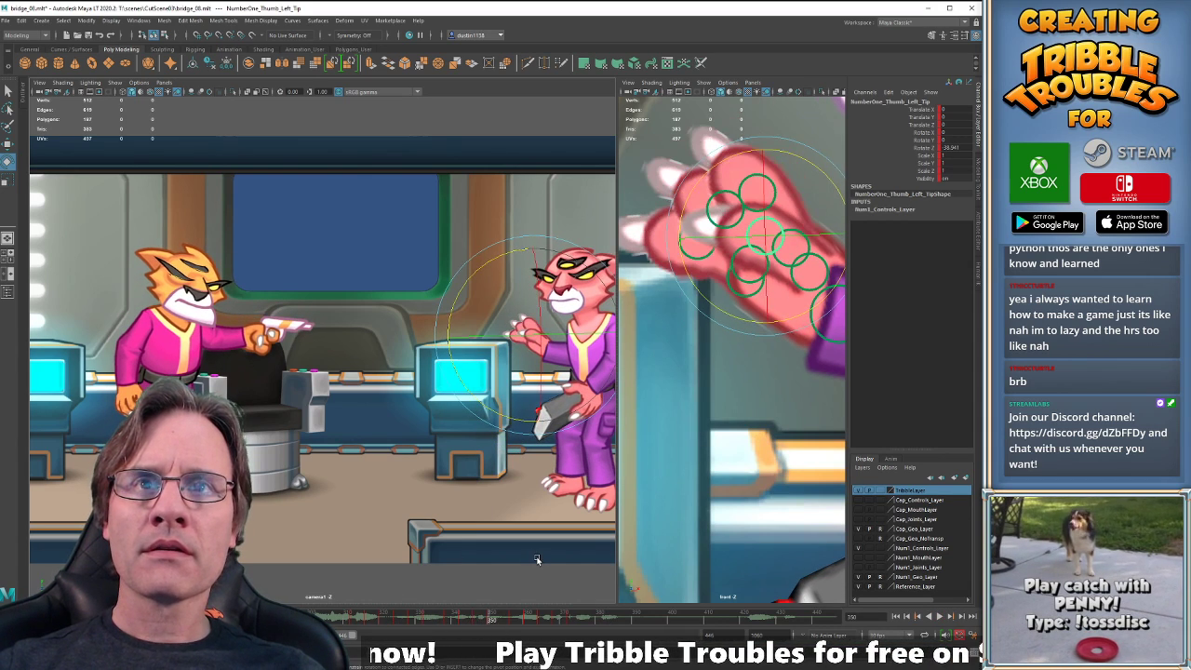
At frame 550, rotate the left finger bases in Z, bringing finger one's base to about 30 degrees.
{"action": "key", "text": "w"}
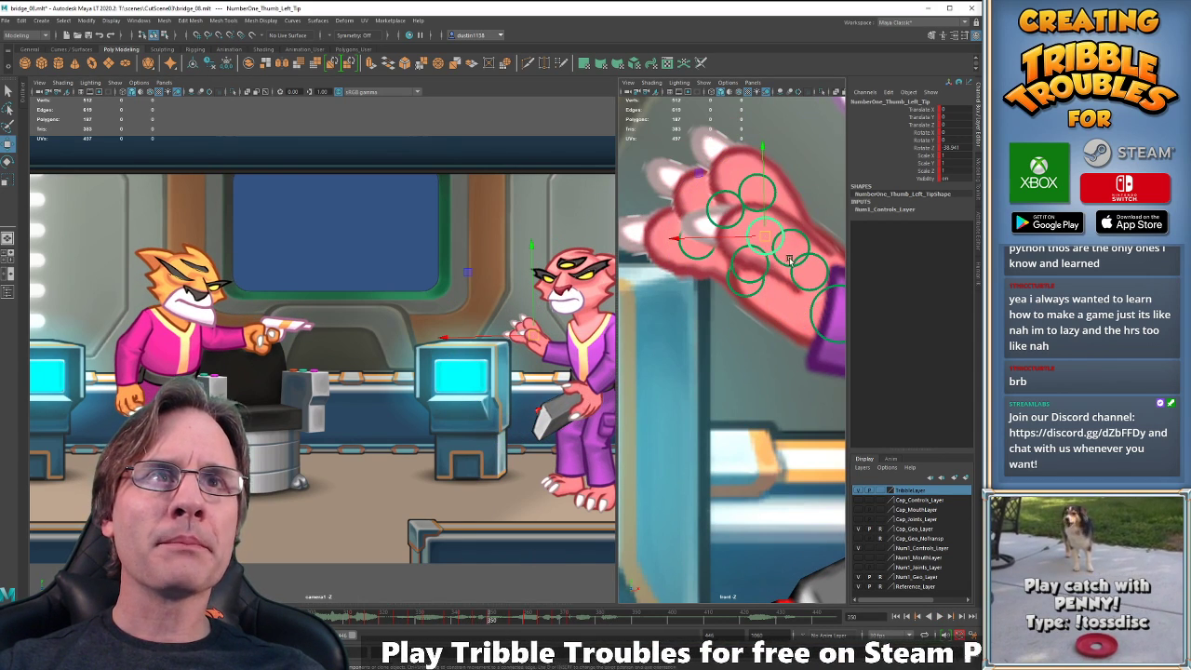
{"action": "left_click", "coordinate": [779, 268]}
{"action": "key", "text": "e"}
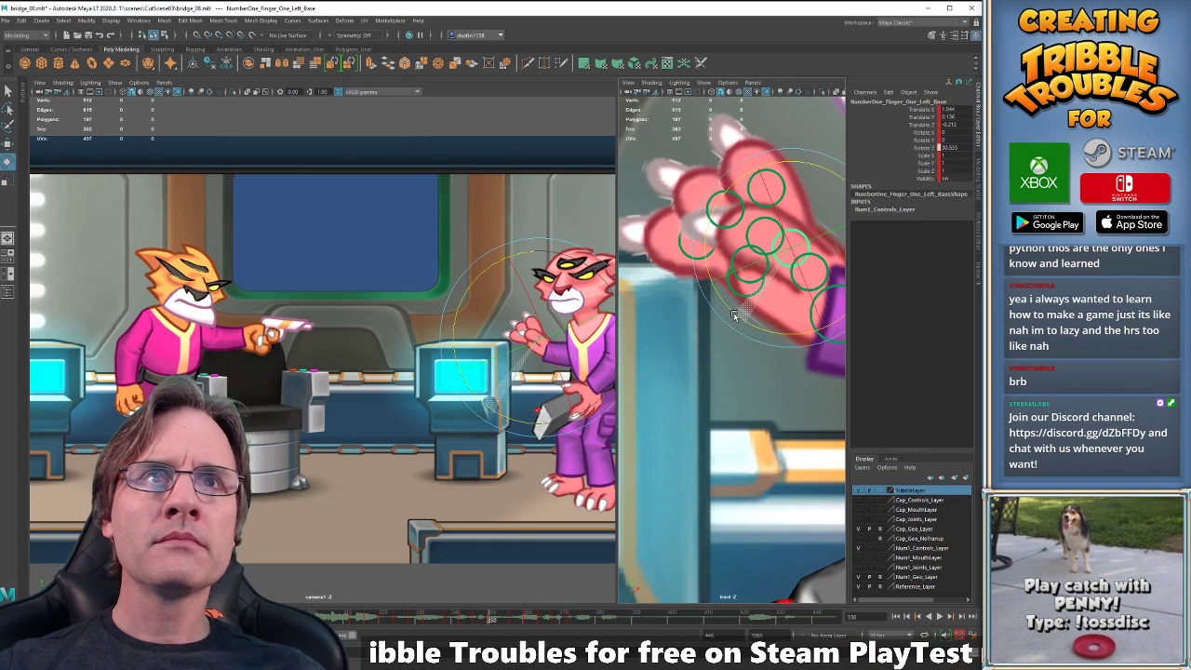
{"action": "left_click", "coordinate": [750, 279]}
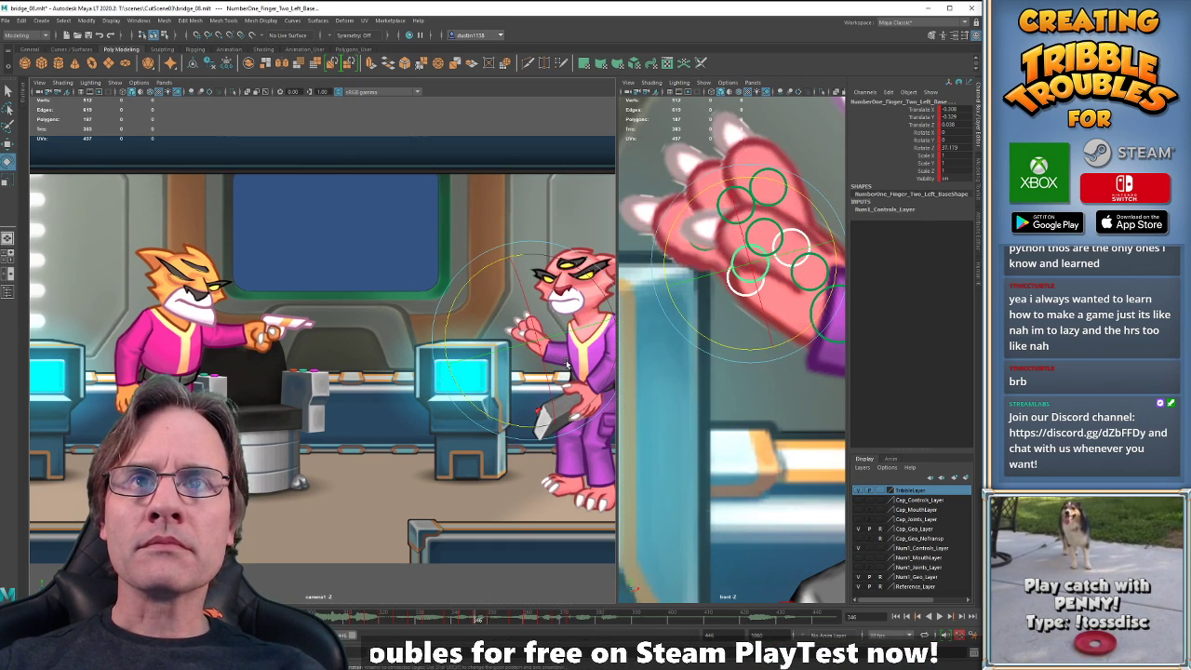
Play back the cutscene and examine NumberOne's left hand pose around frame 596.
{"action": "left_click_drag", "start_coordinate": [566, 365], "coordinate": [472, 277]}
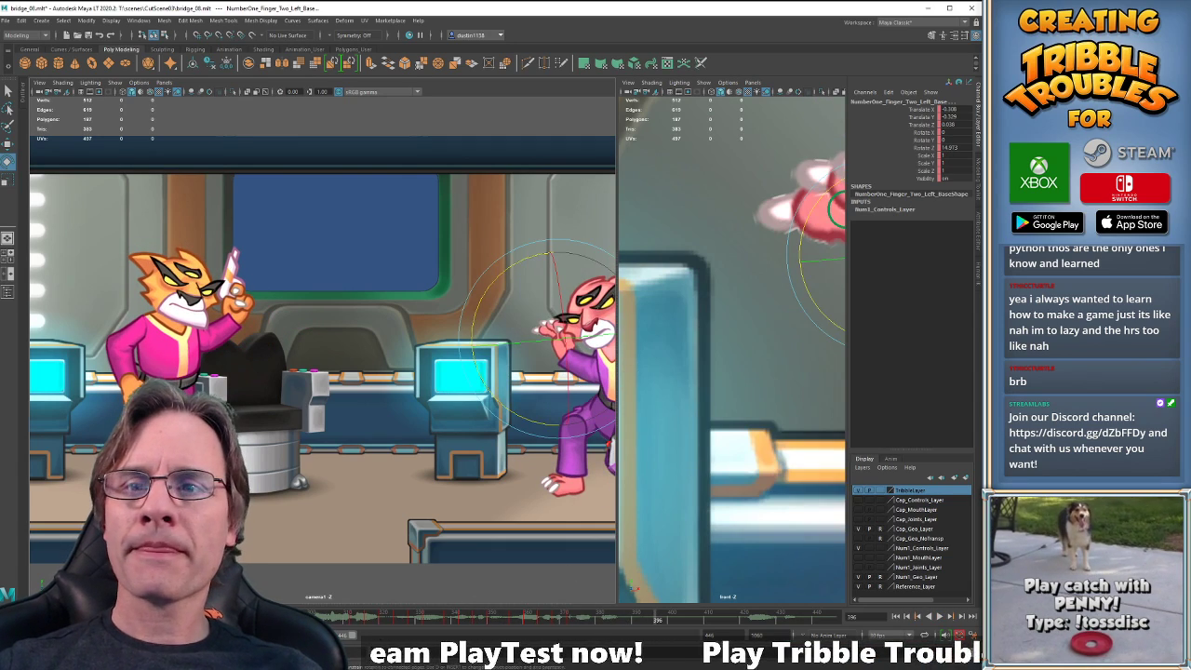
{"action": "key", "text": "alt+v"}
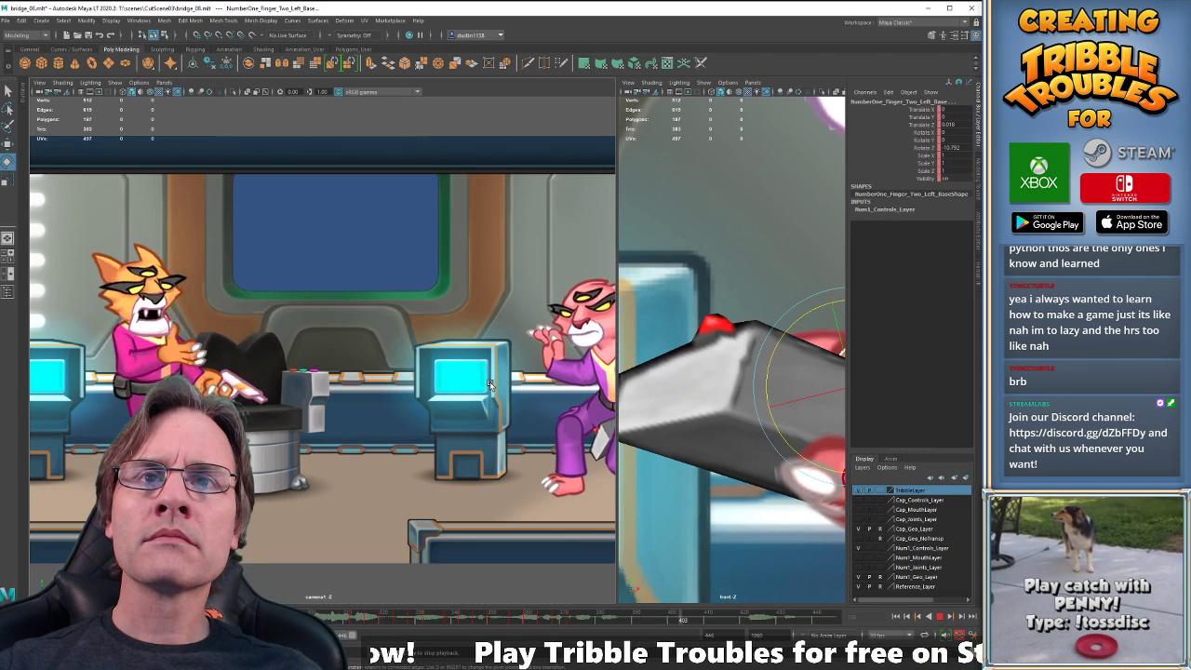
{"action": "key", "text": "alt+v"}
{"action": "key", "text": "alt+v"}
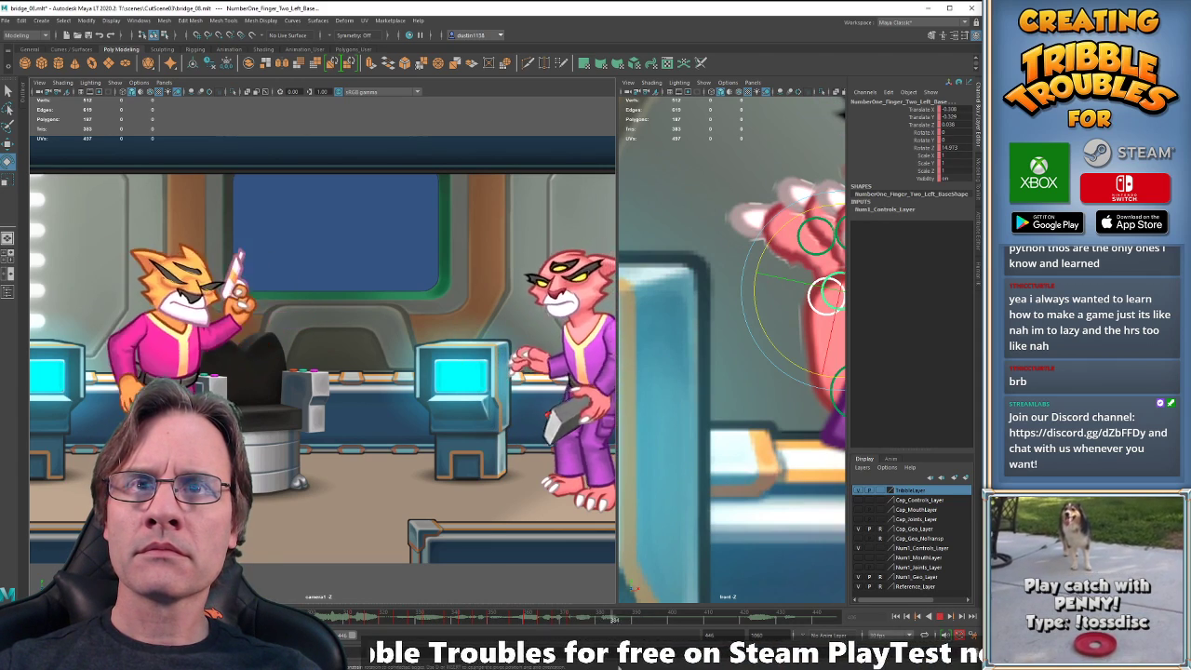
{"action": "key", "text": "alt+v"}
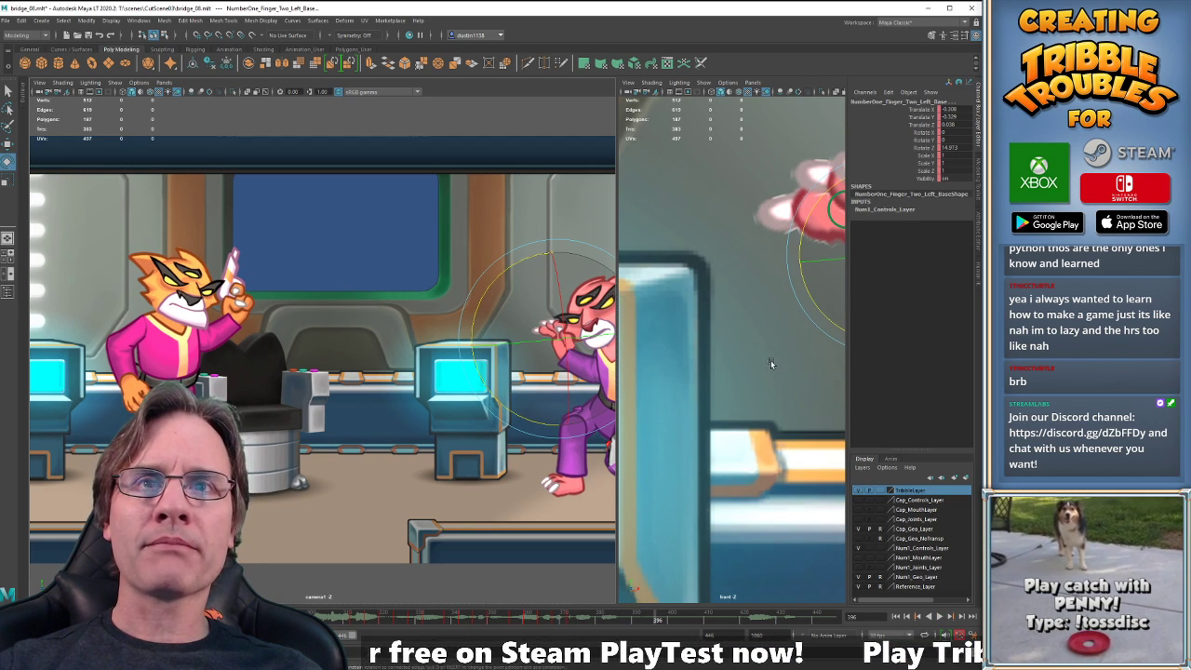
{"action": "scroll", "coordinate": [771, 360], "scroll_direction": "down", "scroll_amount": 2}
{"action": "scroll", "coordinate": [767, 377], "scroll_direction": "down", "scroll_amount": 2}
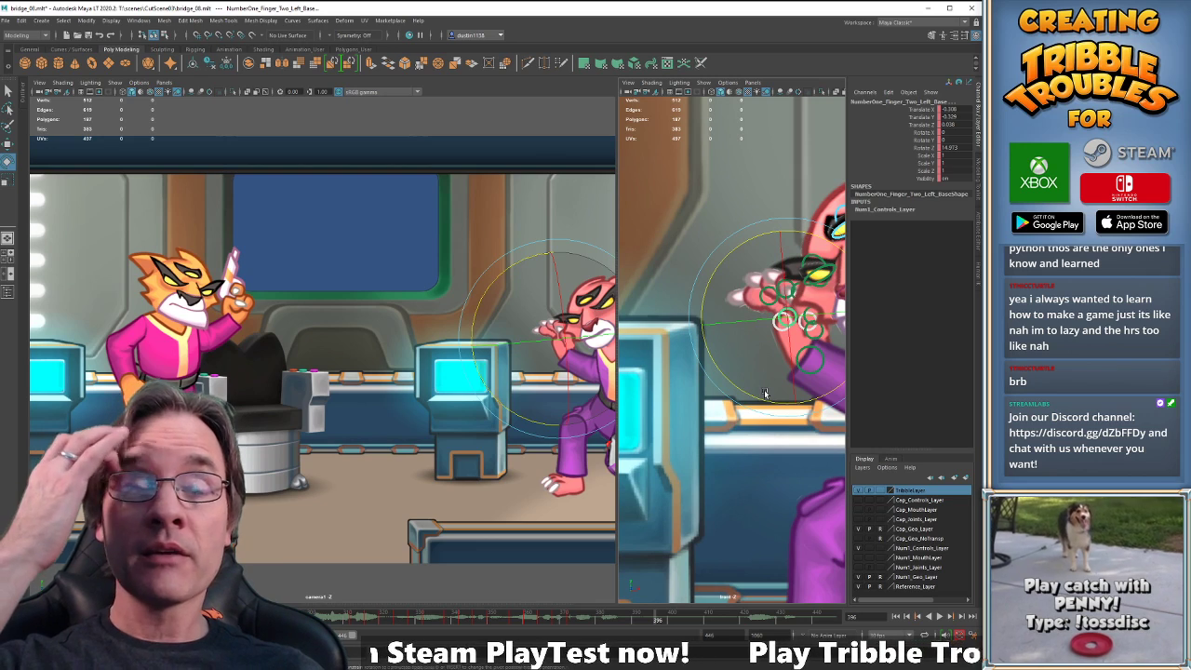
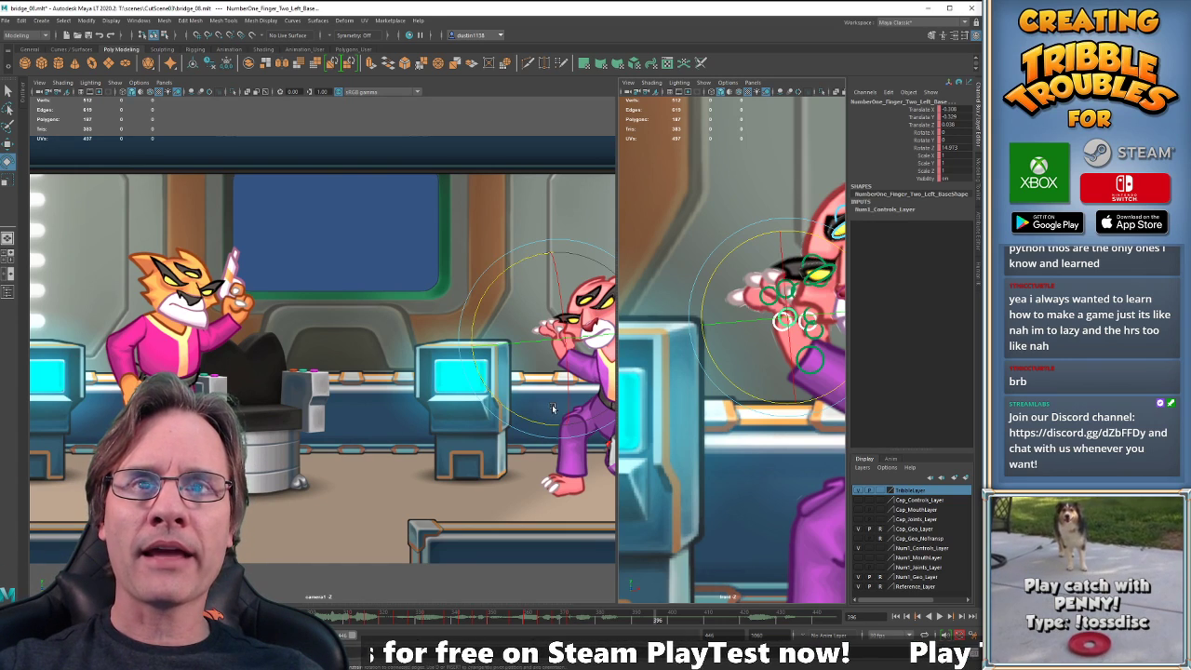
Select NumberOne's left hand control and step through its keyframes to frame 594.
{"action": "key", "text": "comma"}
{"action": "key", "text": "comma"}
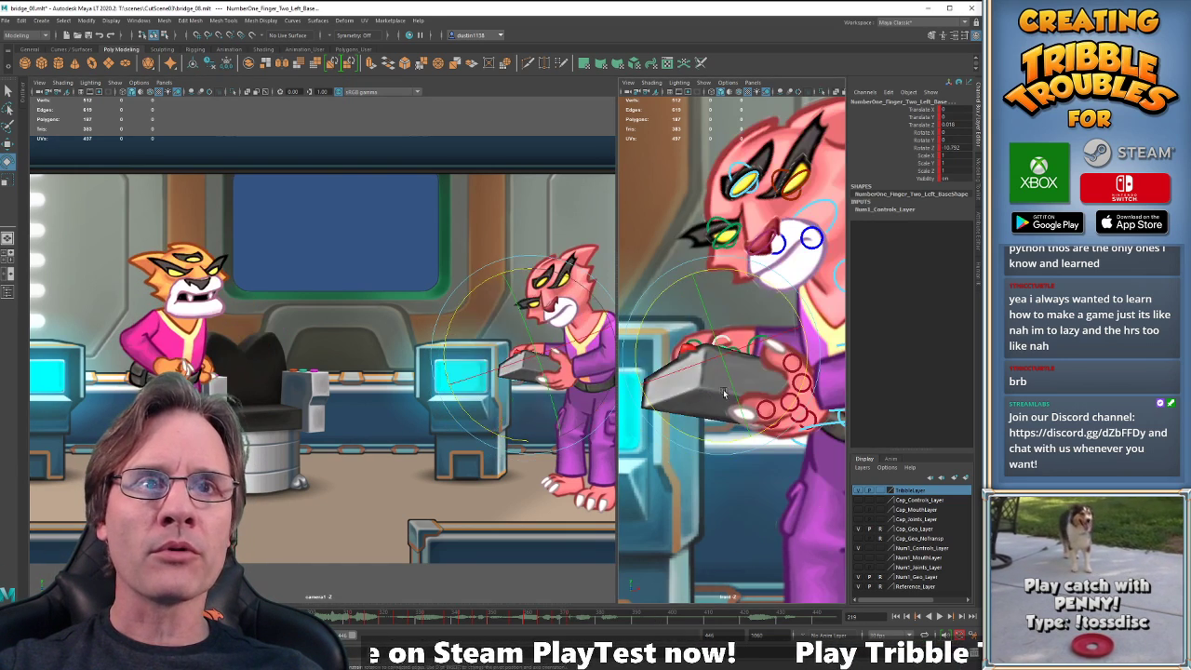
{"action": "key", "text": "w"}
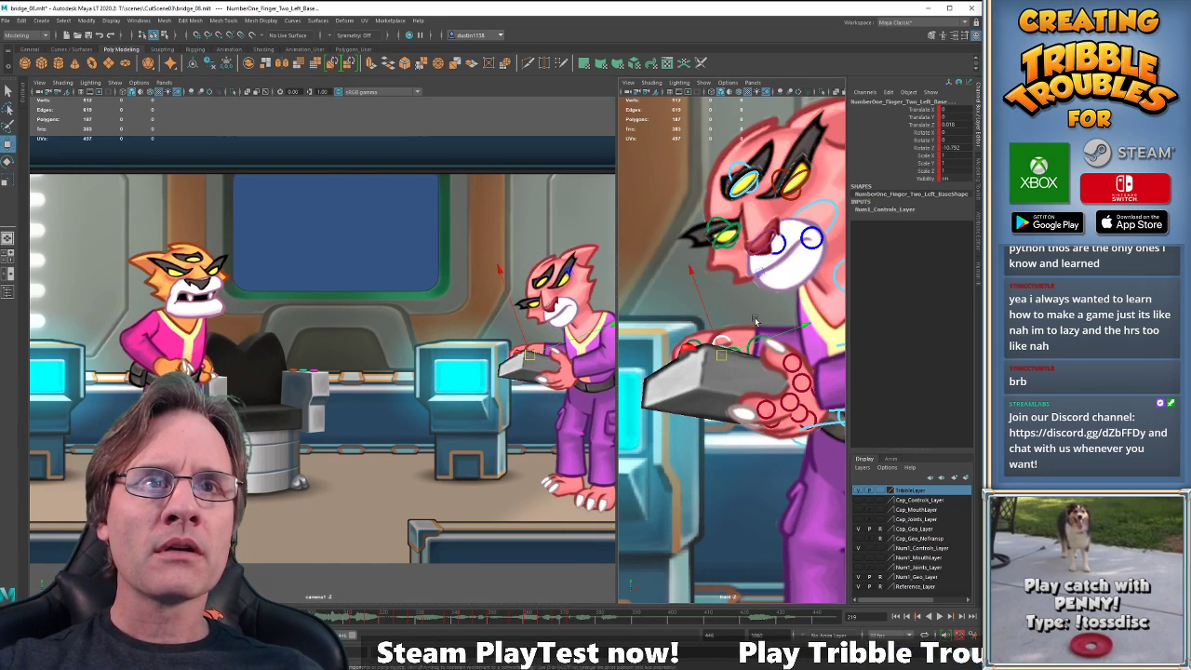
{"action": "left_click", "coordinate": [758, 340]}
{"action": "left_click", "coordinate": [758, 341]}
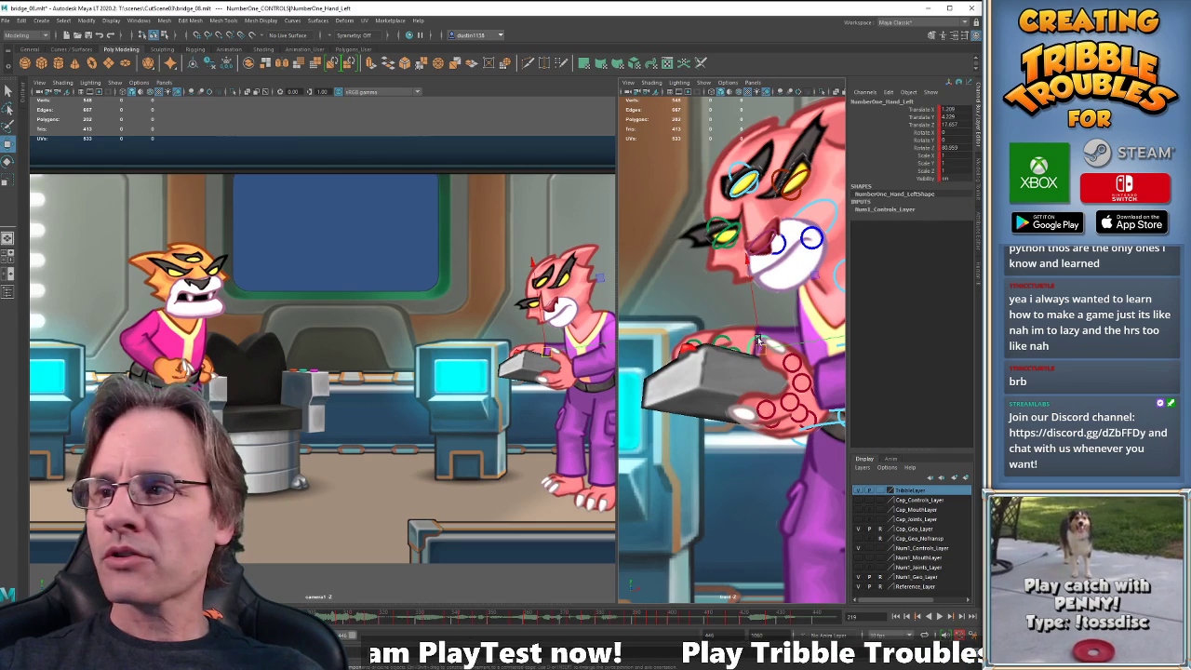
{"action": "key", "text": "period"}
{"action": "left_click", "coordinate": [527, 616]}
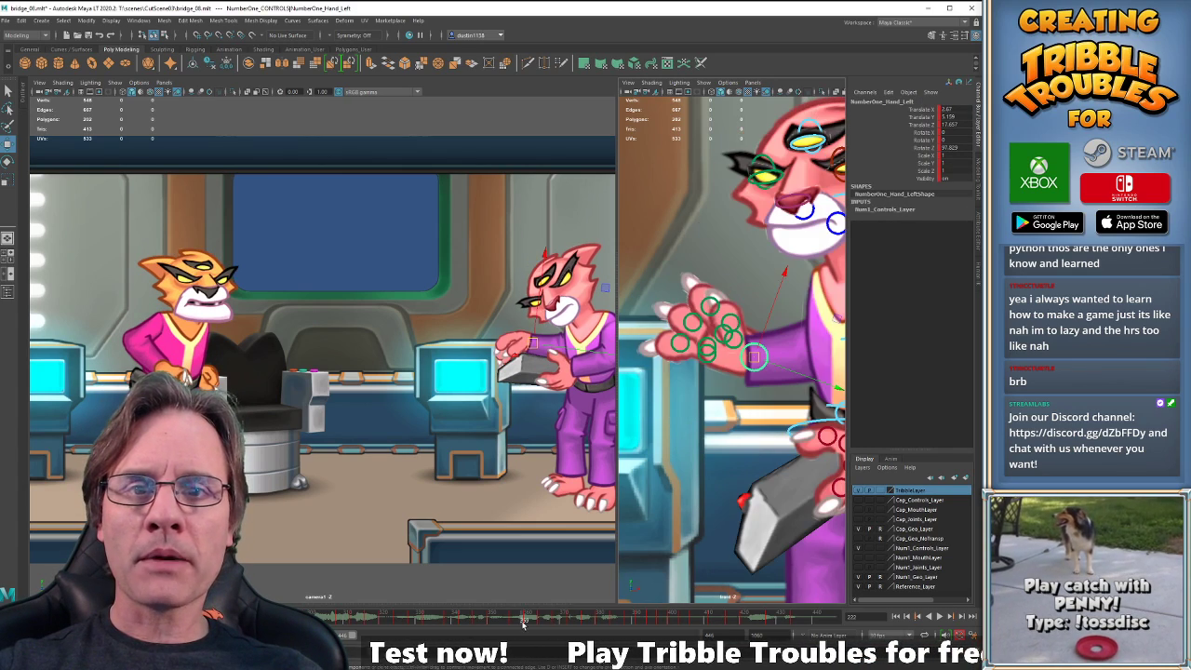
{"action": "key", "text": "period"}
{"action": "key", "text": "period"}
{"action": "key", "text": "period"}
{"action": "key", "text": "period"}
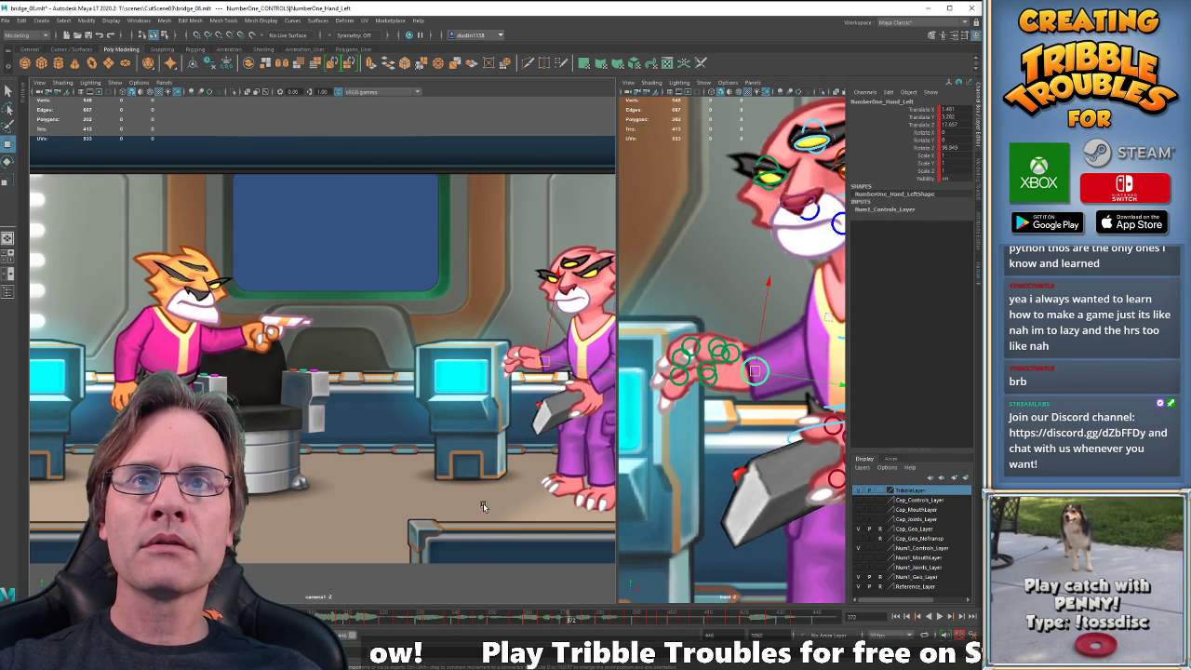
{"action": "key", "text": "period"}
{"action": "key", "text": "period"}
{"action": "key", "text": "period"}
{"action": "key", "text": "period"}
{"action": "key", "text": "period"}
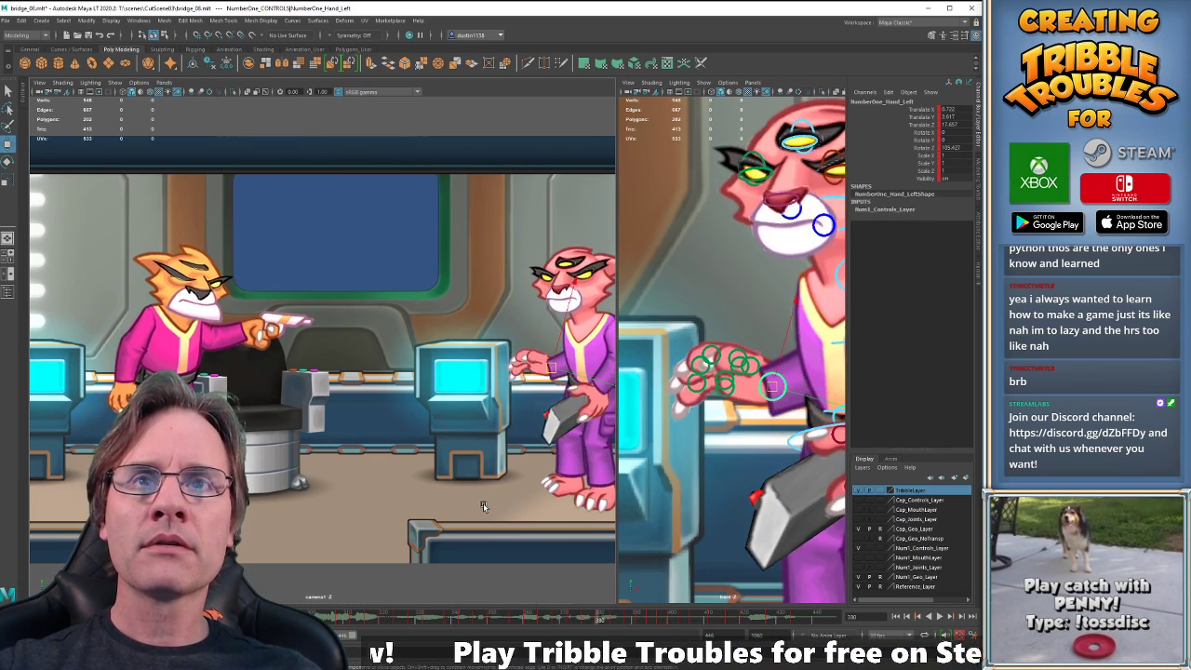
{"action": "key", "text": "period"}
{"action": "key", "text": "period"}
{"action": "key", "text": "period"}
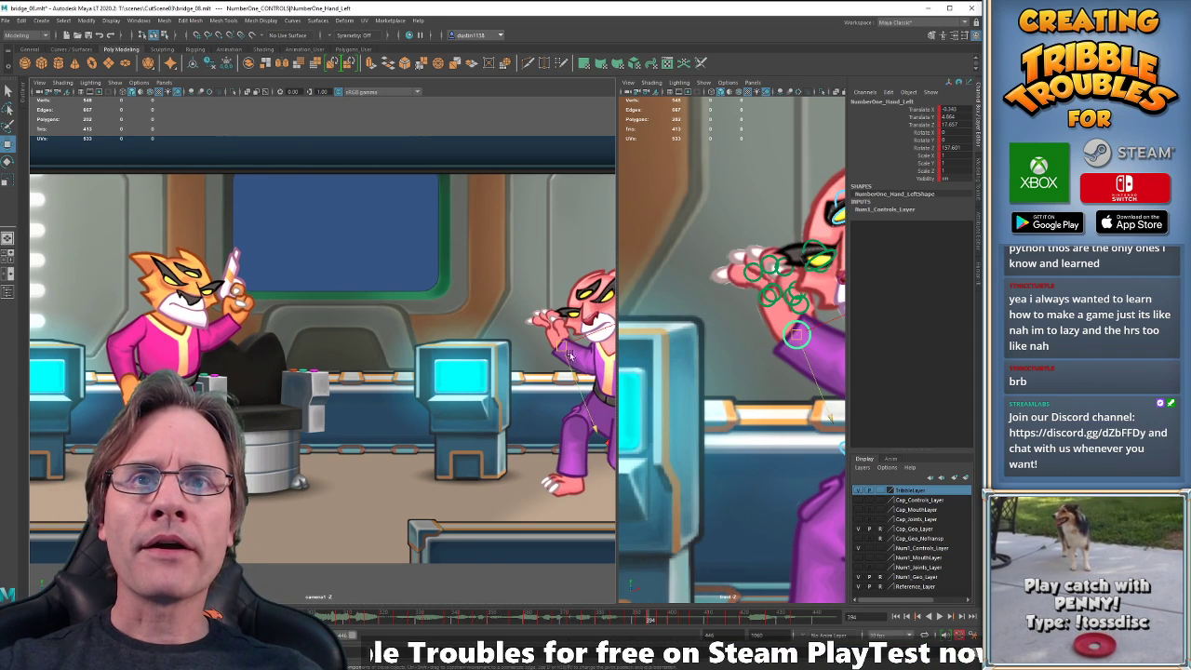
At frame 594, move the left hand away from the face to about 1.2 in X and 4.6 in Y, and rotate it to about 160 degrees in Z.
{"action": "left_click_drag", "start_coordinate": [562, 344], "coordinate": [548, 347]}
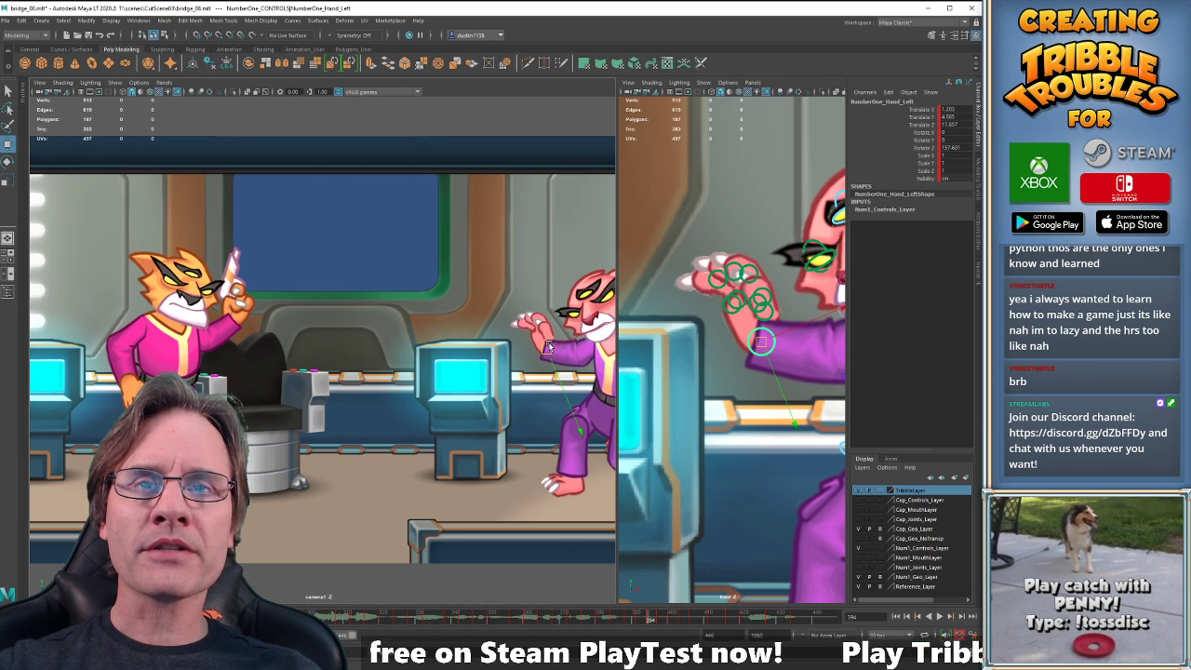
{"action": "key", "text": "e"}
{"action": "left_click_drag", "start_coordinate": [787, 260], "coordinate": [781, 259]}
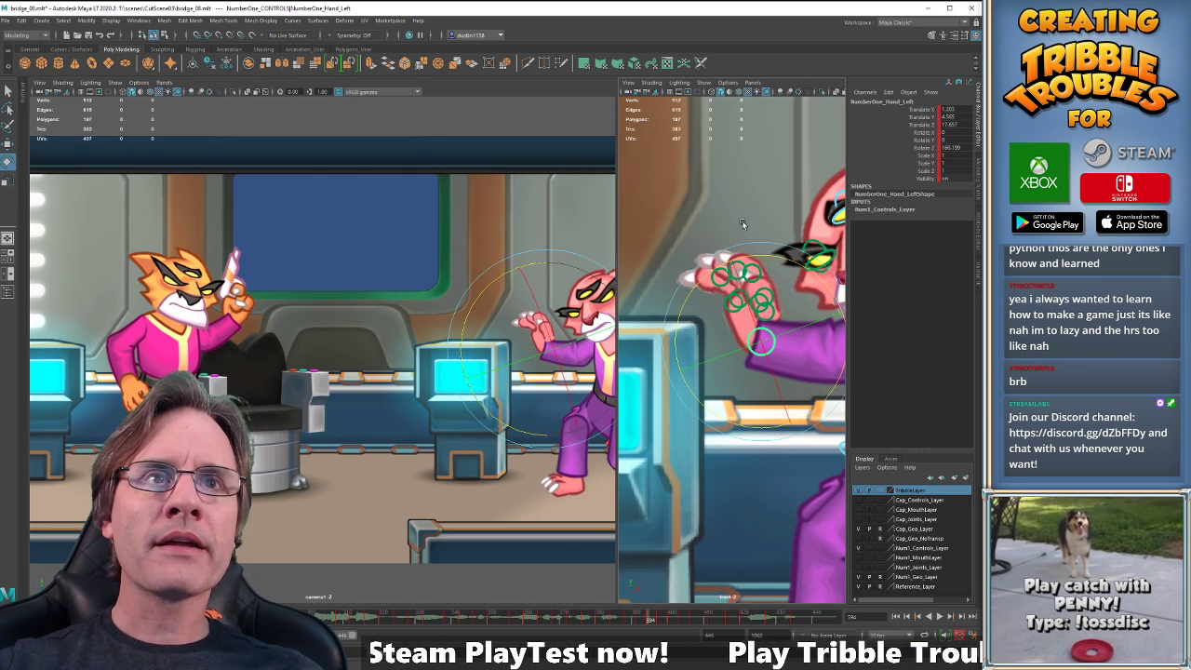
{"action": "left_click", "coordinate": [743, 223]}
{"action": "left_click_drag", "start_coordinate": [709, 225], "coordinate": [776, 342]}
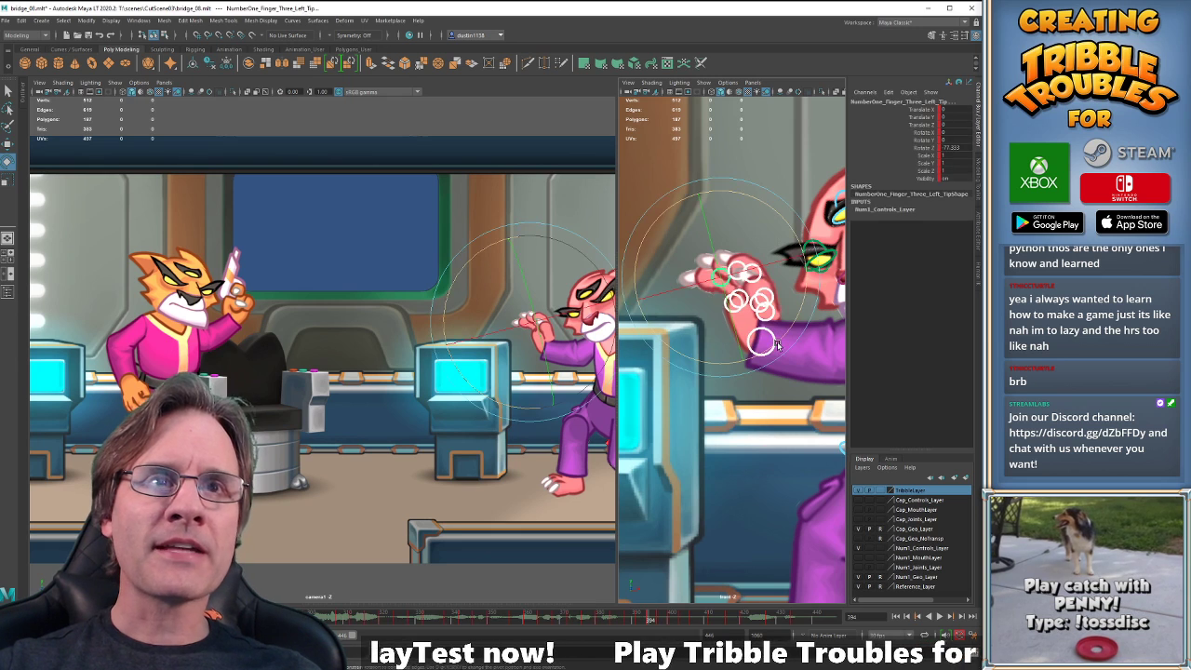
{"action": "key", "text": "w"}
{"action": "left_click", "coordinate": [762, 344]}
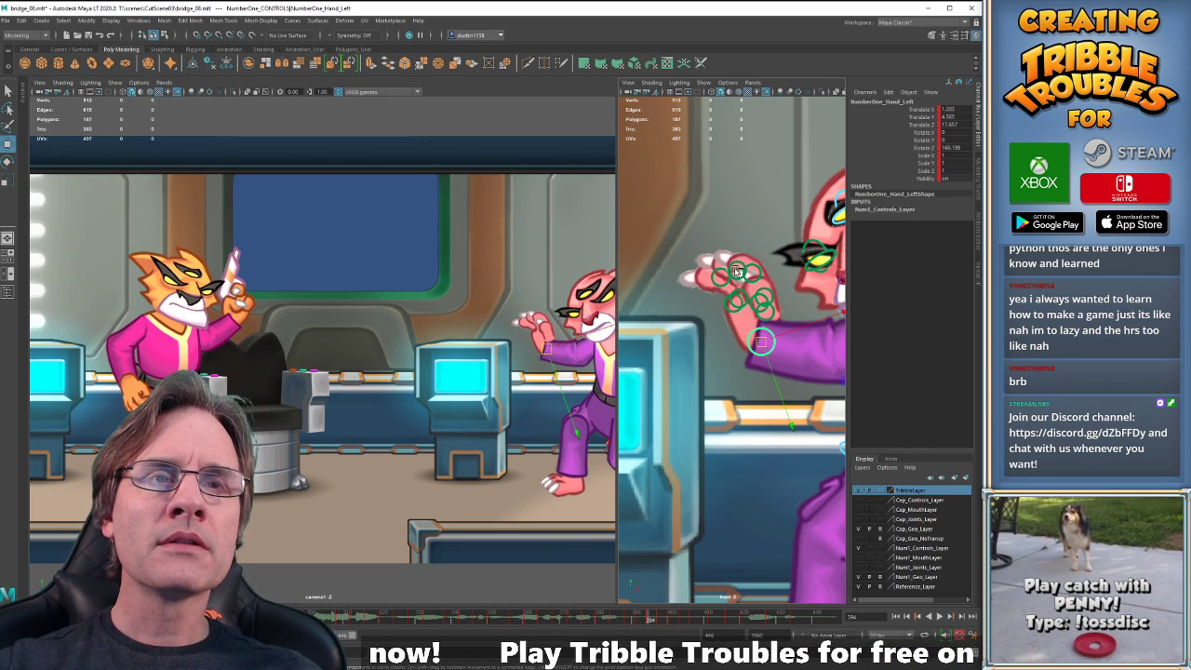
{"action": "key", "text": "q"}
{"action": "key", "text": "w"}
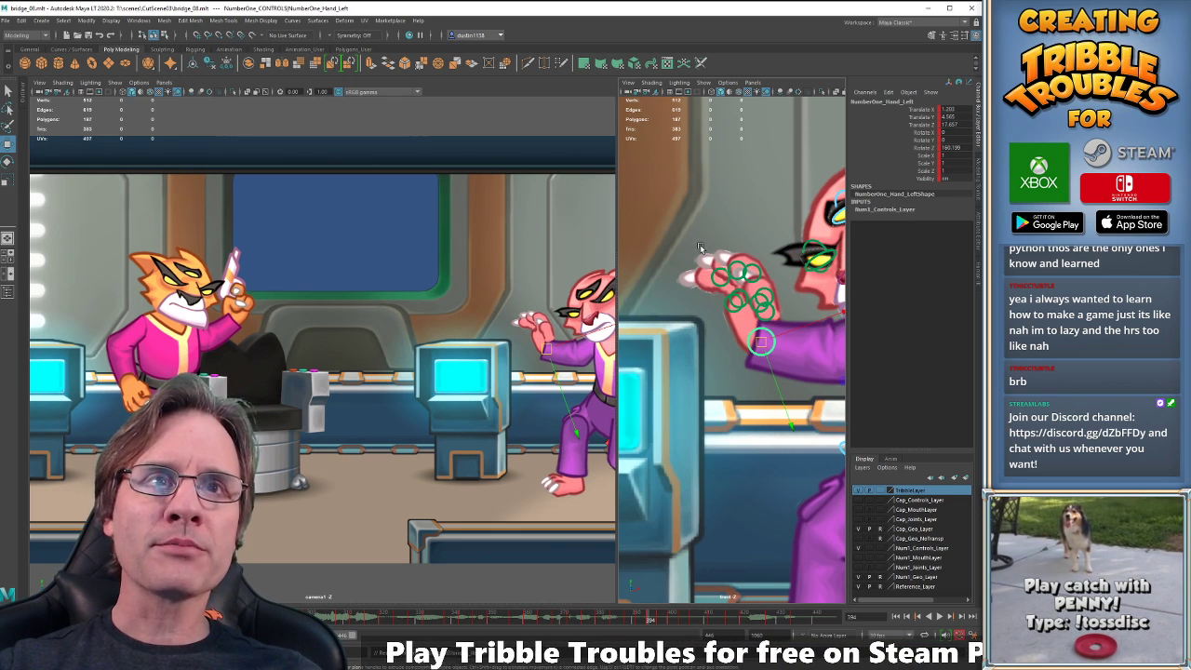
Try resetting all translation and rotation values of the left finger and thumb controls to 0, and undo it.
{"action": "scroll", "coordinate": [724, 274], "scroll_direction": "up", "scroll_amount": 2}
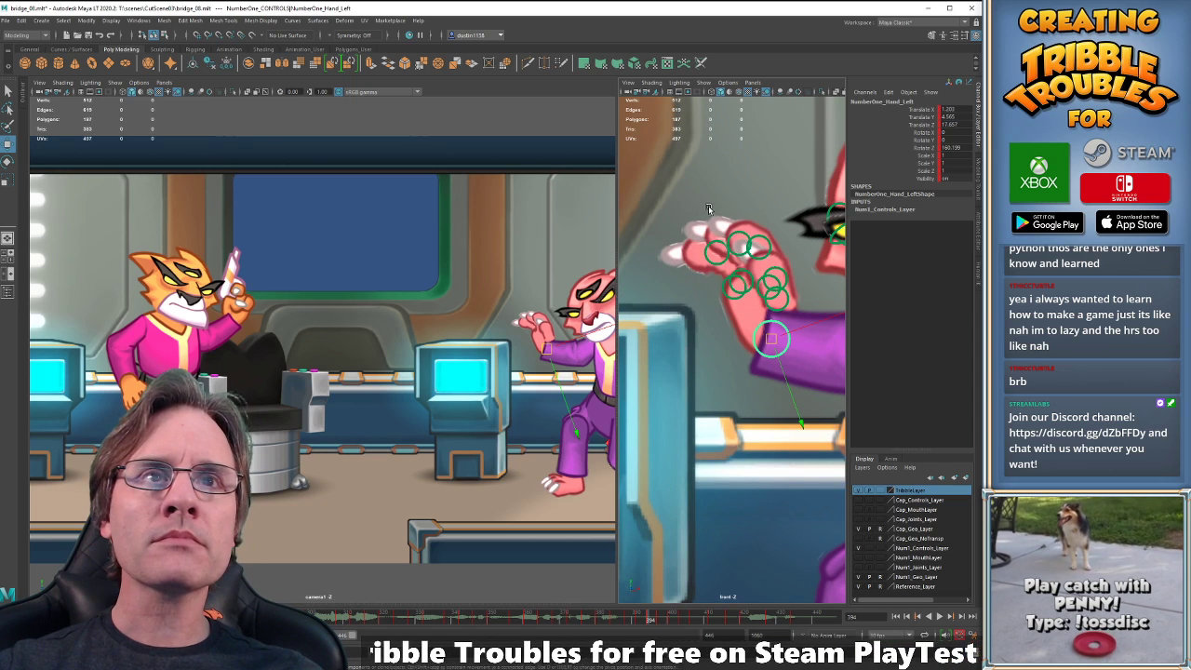
{"action": "left_click", "coordinate": [715, 251]}
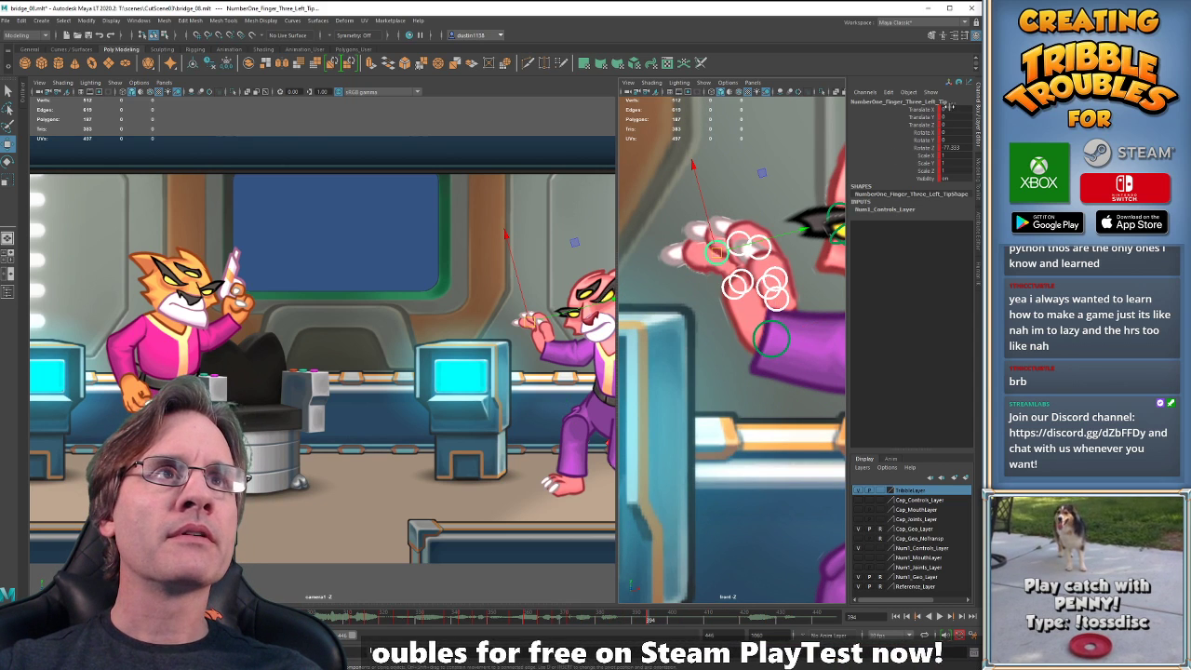
{"action": "left_click_drag", "start_coordinate": [950, 108], "coordinate": [956, 147]}
{"action": "type", "text": "0"}
{"action": "key", "text": "Return"}
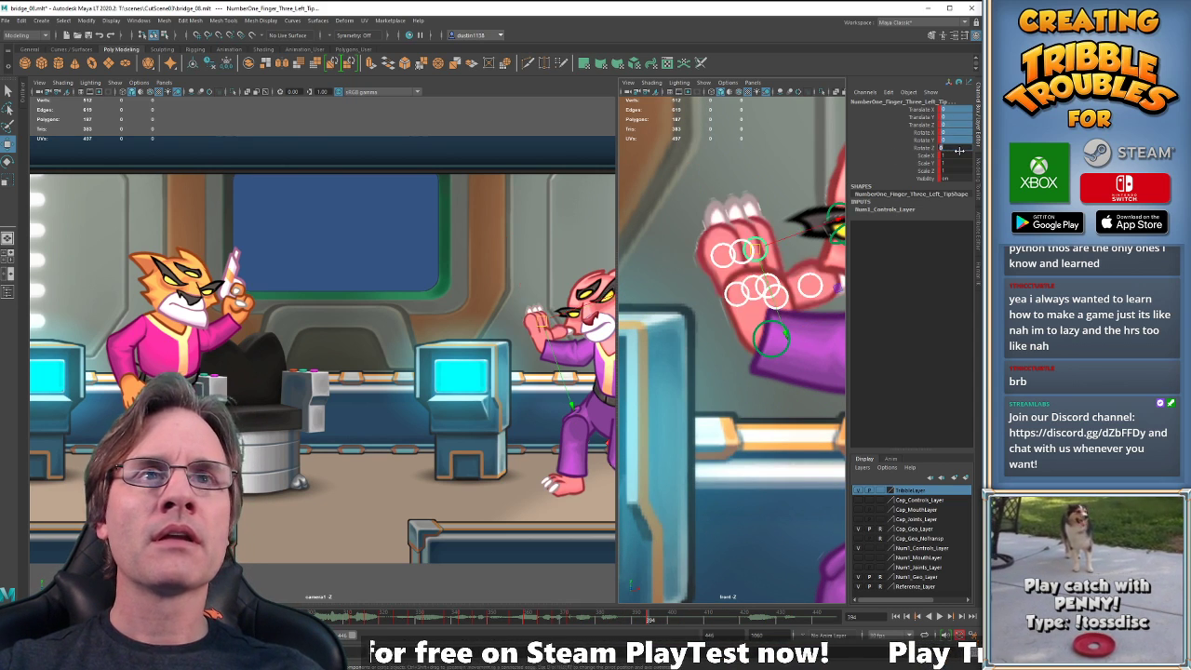
{"action": "left_click", "coordinate": [691, 205]}
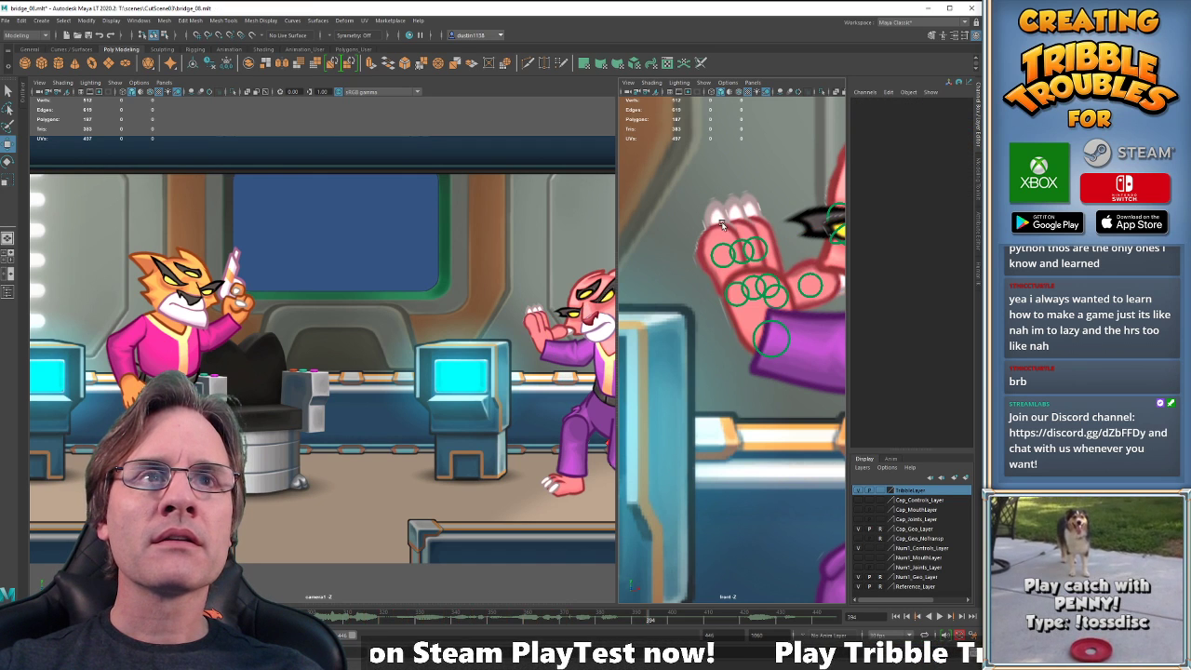
{"action": "key", "text": "ctrl+z"}
{"action": "key", "text": "ctrl+z"}
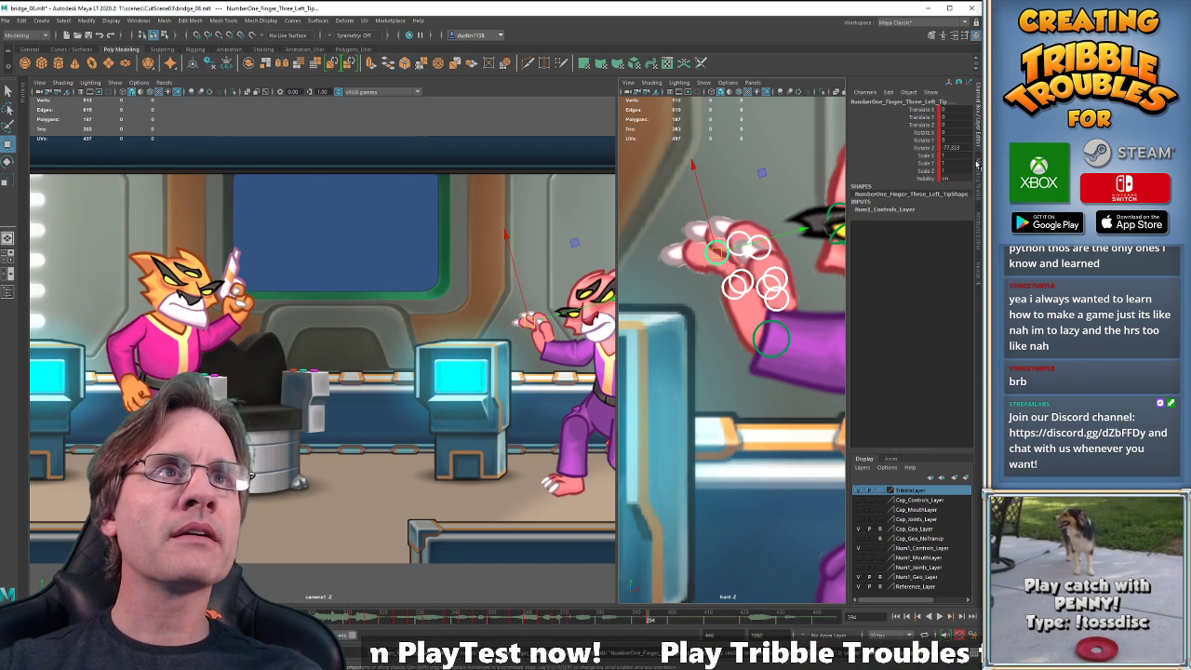
Try zeroing the left finger and thumb controls' rotations and X and Y translations, leaving out Translate Z, and undo it.
{"action": "left_click_drag", "start_coordinate": [925, 108], "coordinate": [924, 153]}
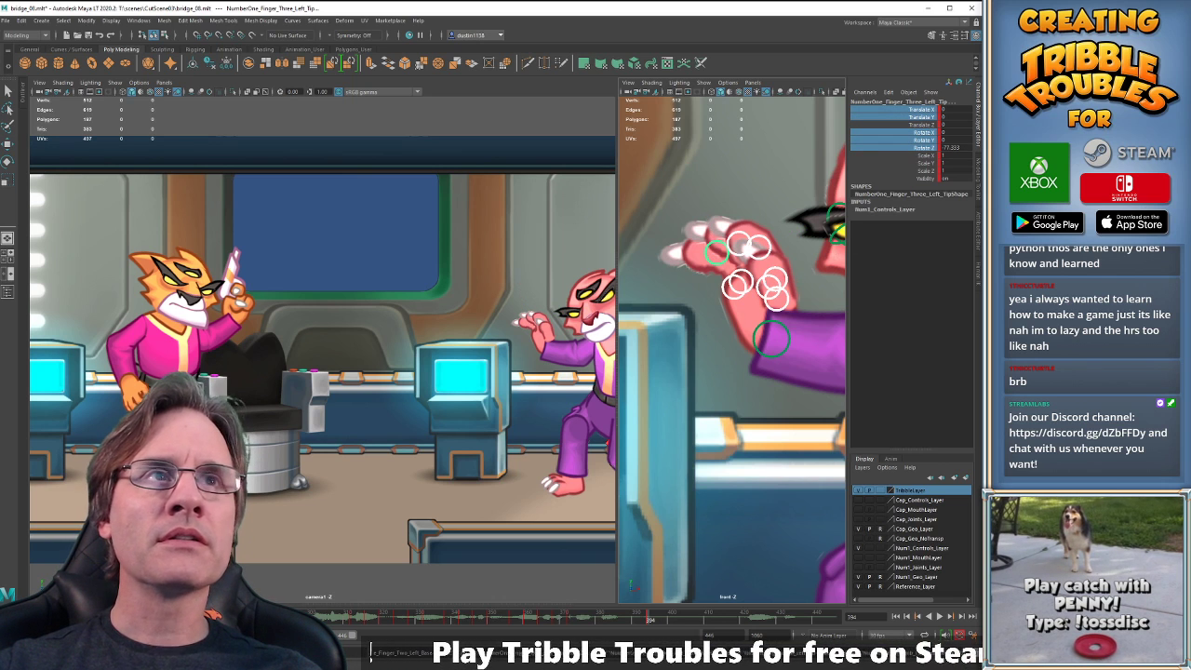
{"action": "left_click_drag", "start_coordinate": [960, 110], "coordinate": [962, 145]}
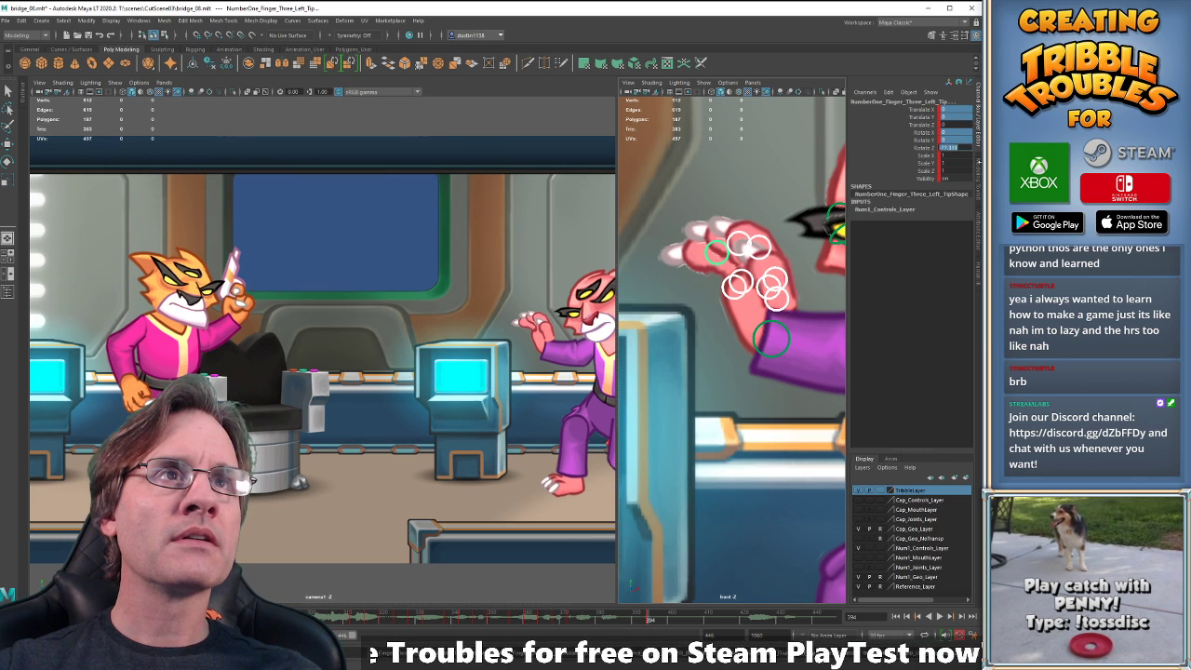
{"action": "type", "text": "0"}
{"action": "key", "text": "Return"}
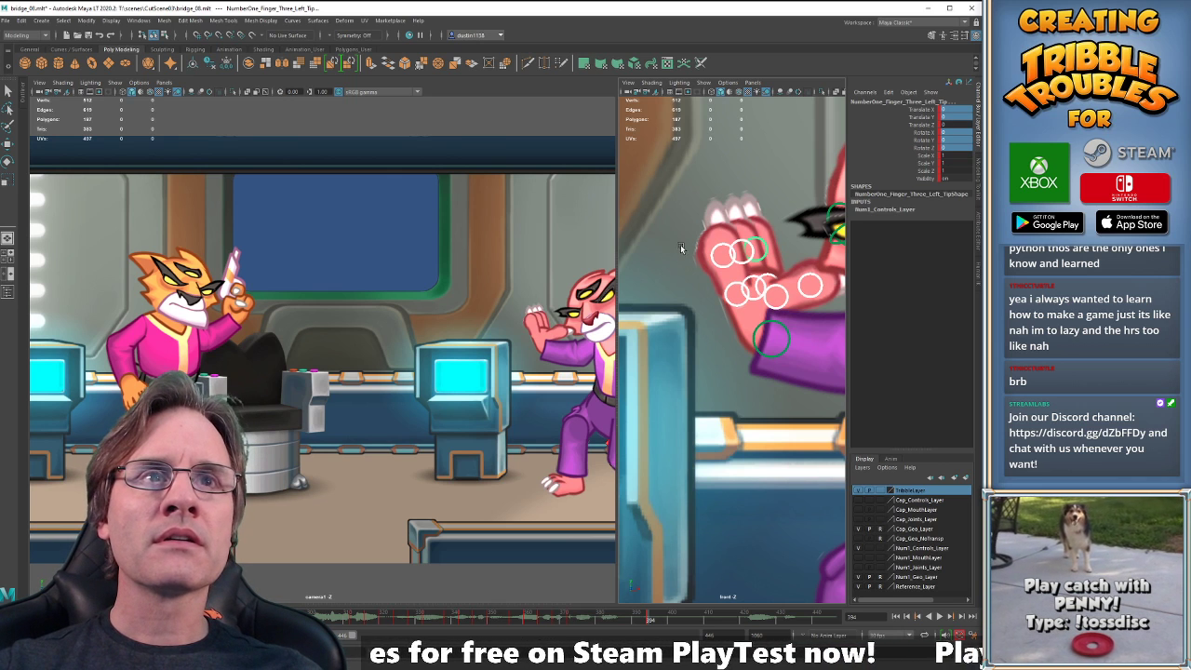
{"action": "key", "text": "ctrl+z"}
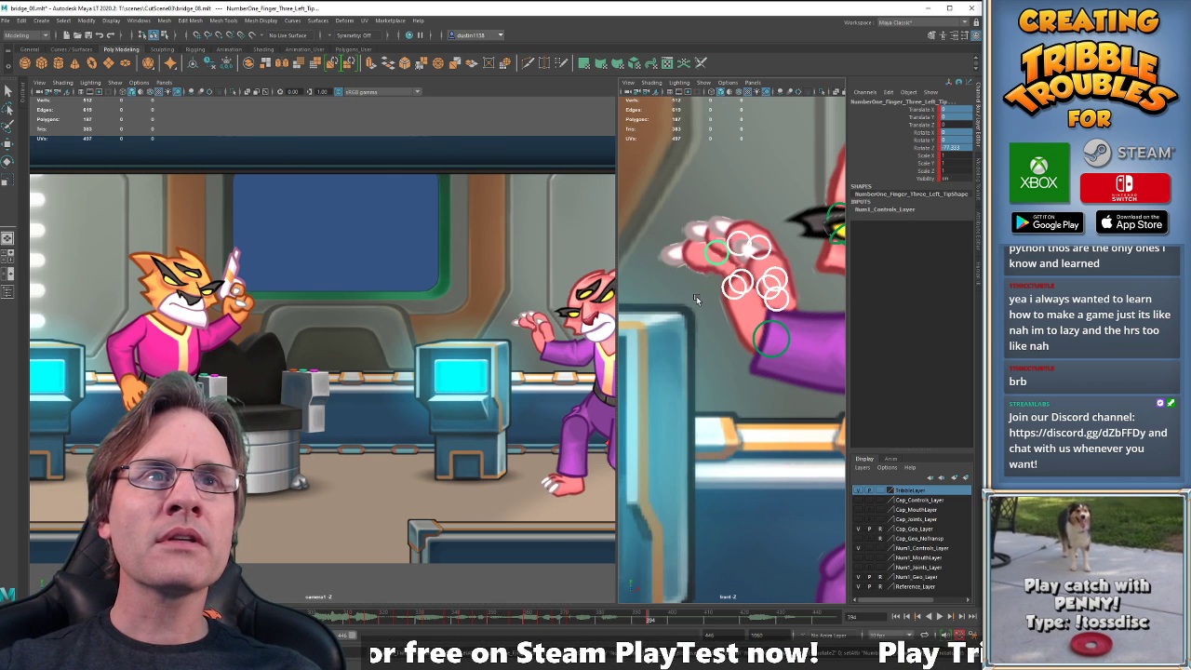
At frame 594, rotate the three left finger bases in Z, bringing finger one's base to about 24.5 degrees.
{"action": "left_click", "coordinate": [779, 307]}
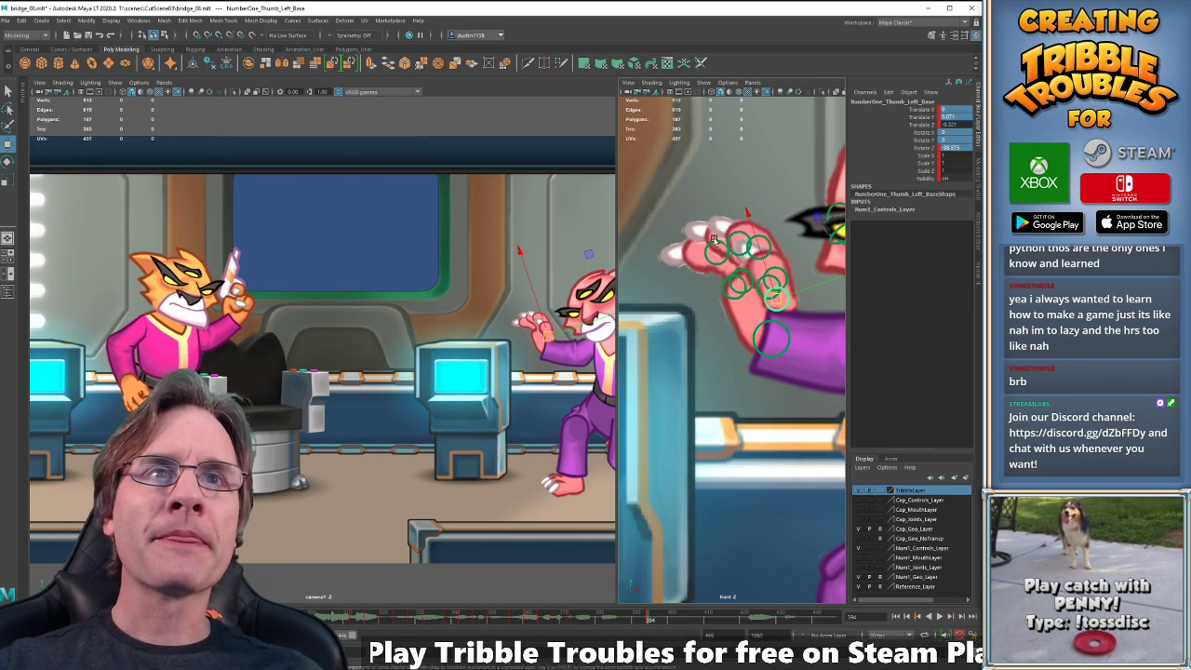
{"action": "scroll", "coordinate": [744, 275], "scroll_direction": "up", "scroll_amount": 3}
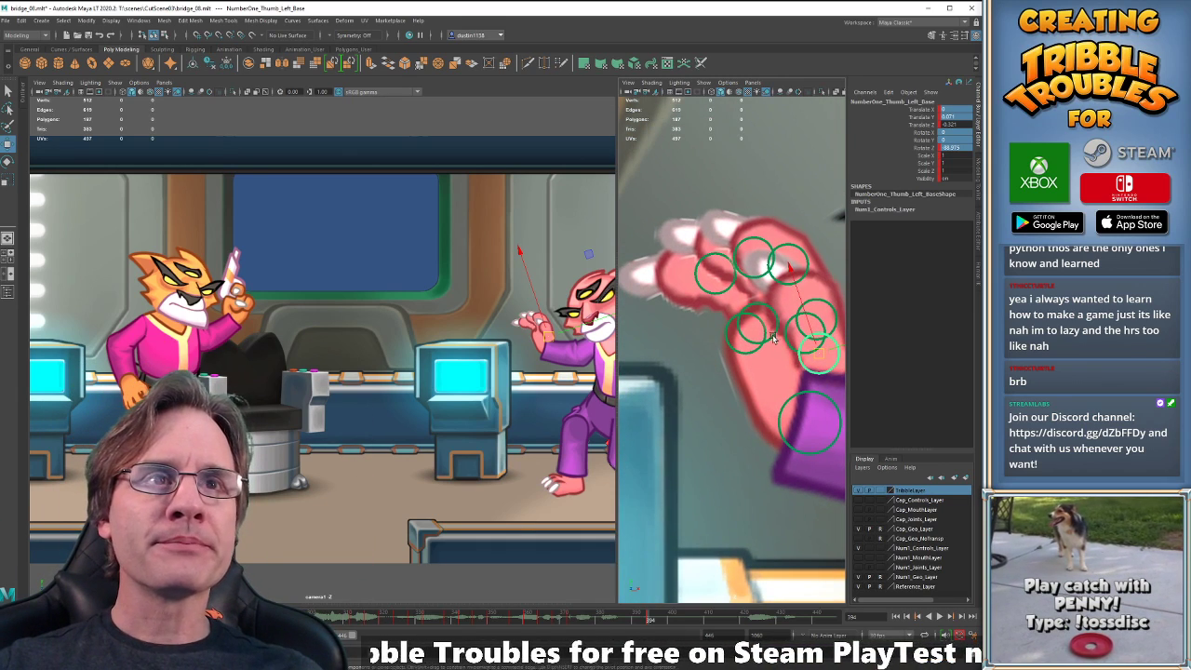
{"action": "middle_click_drag", "start_coordinate": [808, 344], "coordinate": [790, 324], "text": "alt"}
{"action": "left_click", "coordinate": [789, 324]}
{"action": "key", "text": "e"}
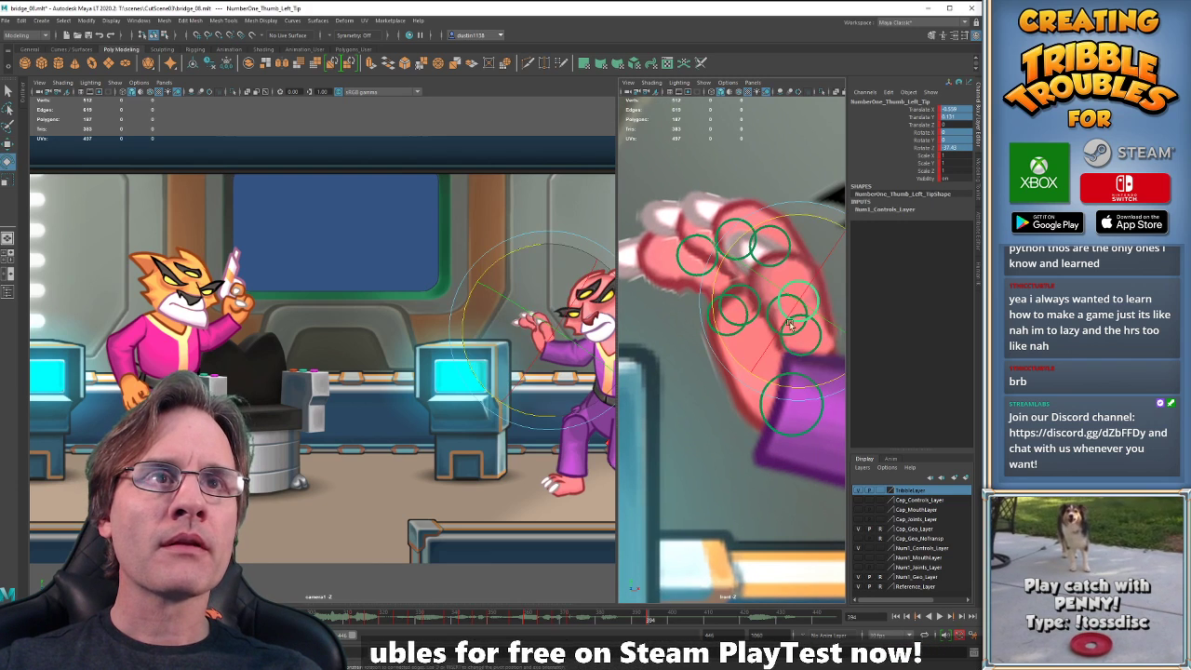
{"action": "key", "text": "w"}
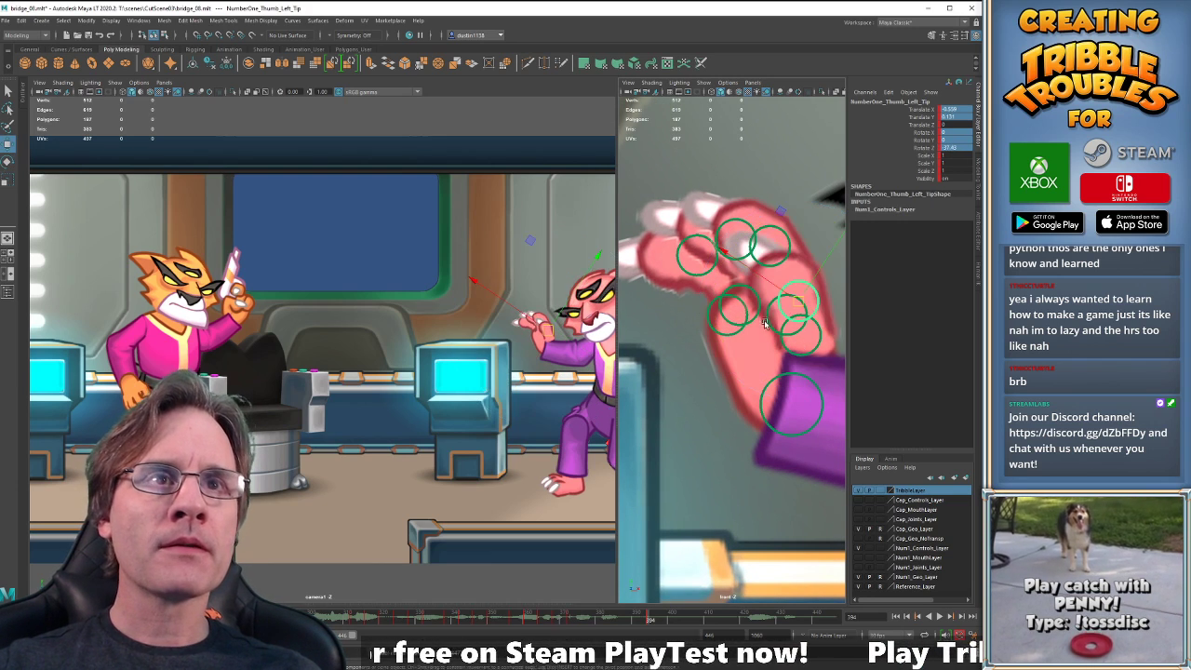
{"action": "left_click", "coordinate": [731, 311]}
{"action": "key", "text": "e"}
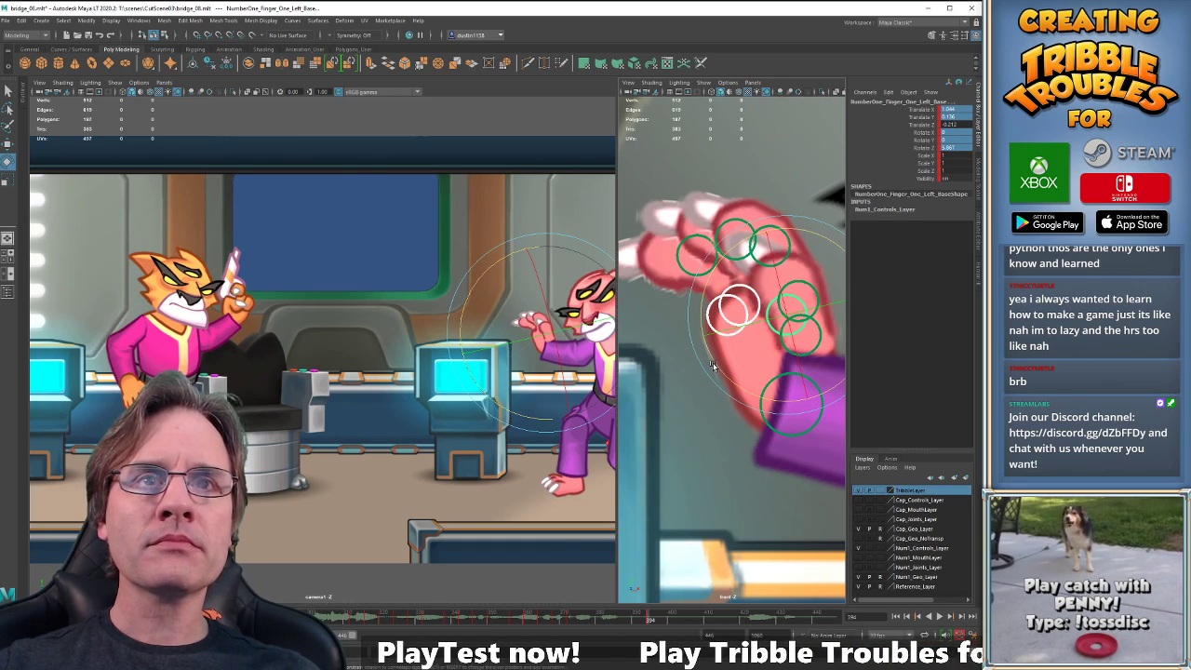
{"action": "left_click_drag", "start_coordinate": [713, 365], "coordinate": [725, 210]}
{"action": "key", "text": "w"}
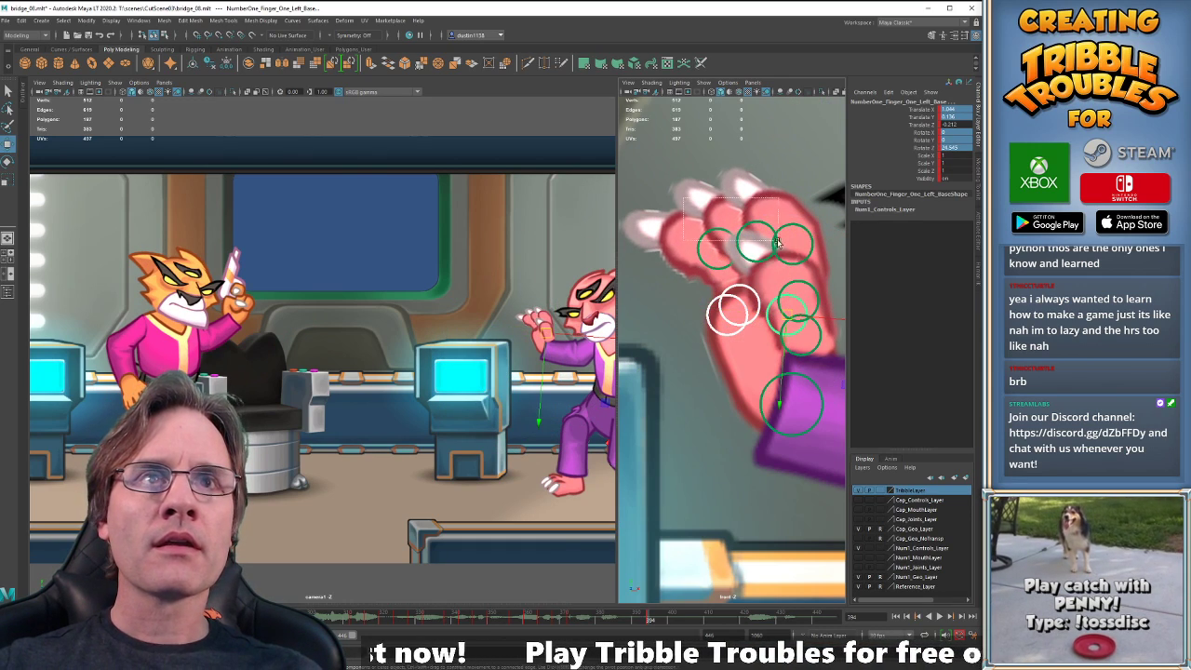
Straighten the three left finger tips by rotating them in Z, bringing finger three's tip to about -10 degrees.
{"action": "left_click_drag", "start_coordinate": [778, 243], "coordinate": [778, 244]}
{"action": "key", "text": "e"}
{"action": "left_click_drag", "start_coordinate": [664, 307], "coordinate": [628, 248]}
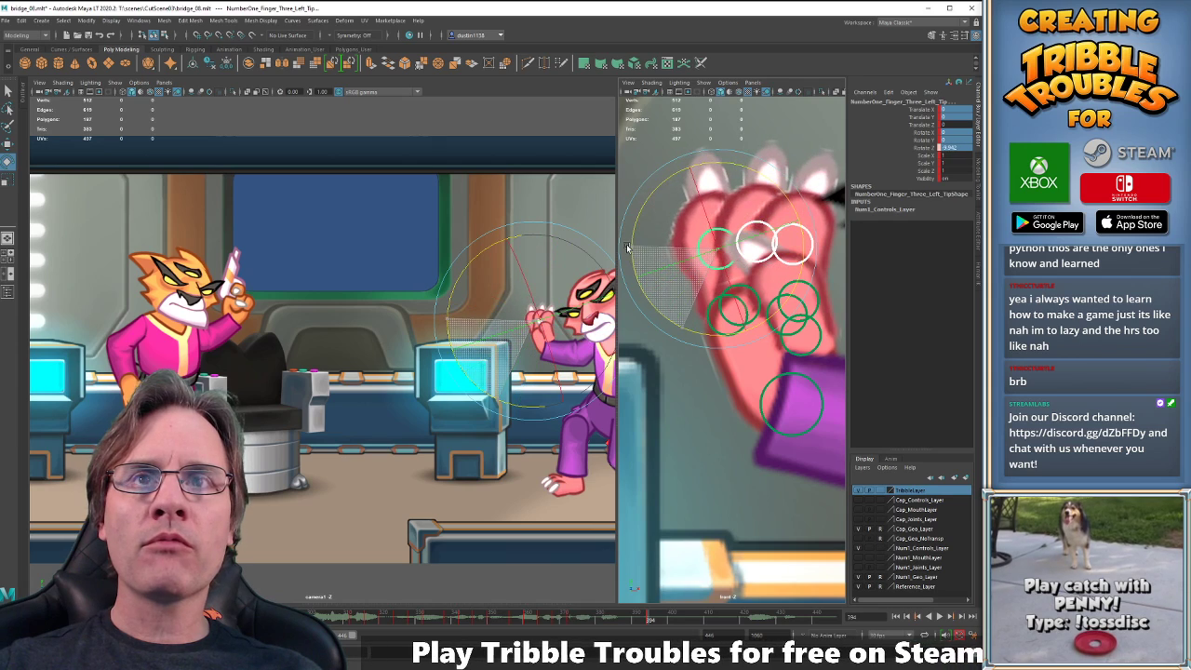
{"action": "key", "text": "w"}
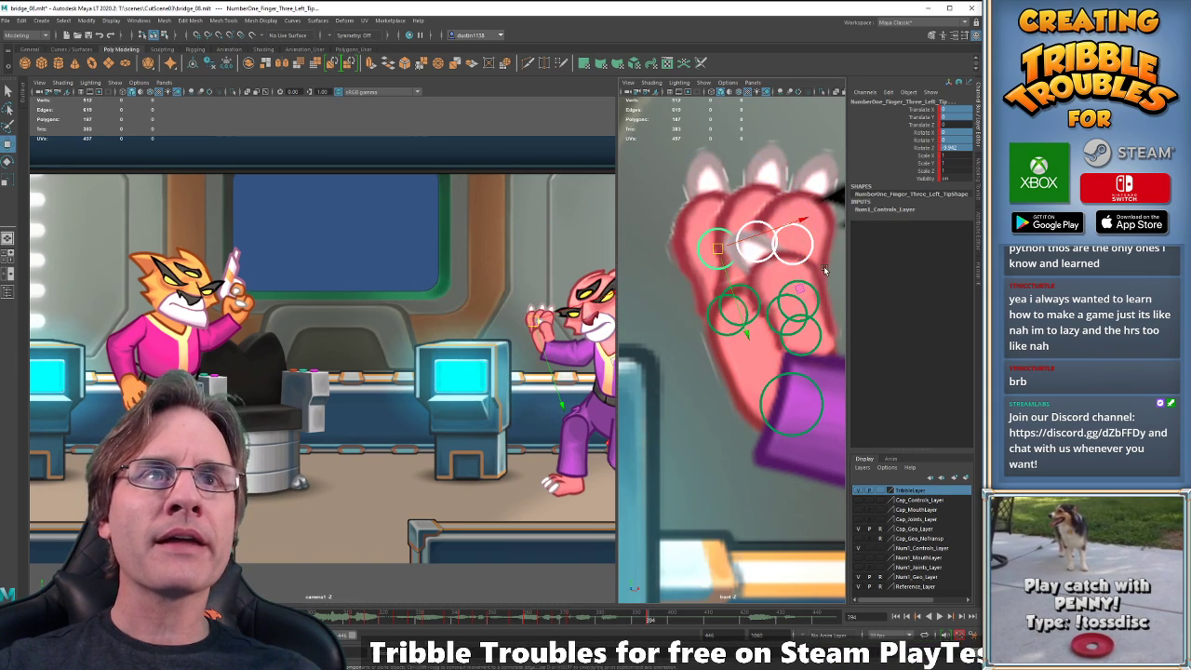
{"action": "key", "text": "comma"}
{"action": "key", "text": "period"}
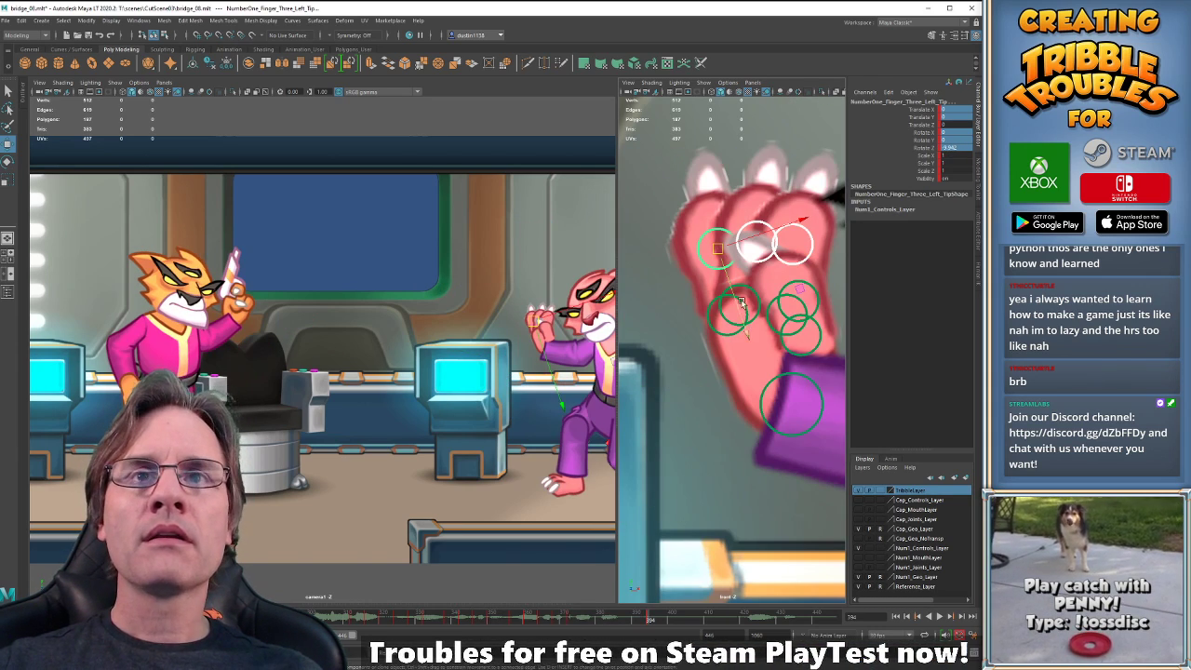
Try offsetting the three left finger tips in depth with a Translate Z of 1, and reset it to 0.
{"action": "left_click", "coordinate": [949, 132]}
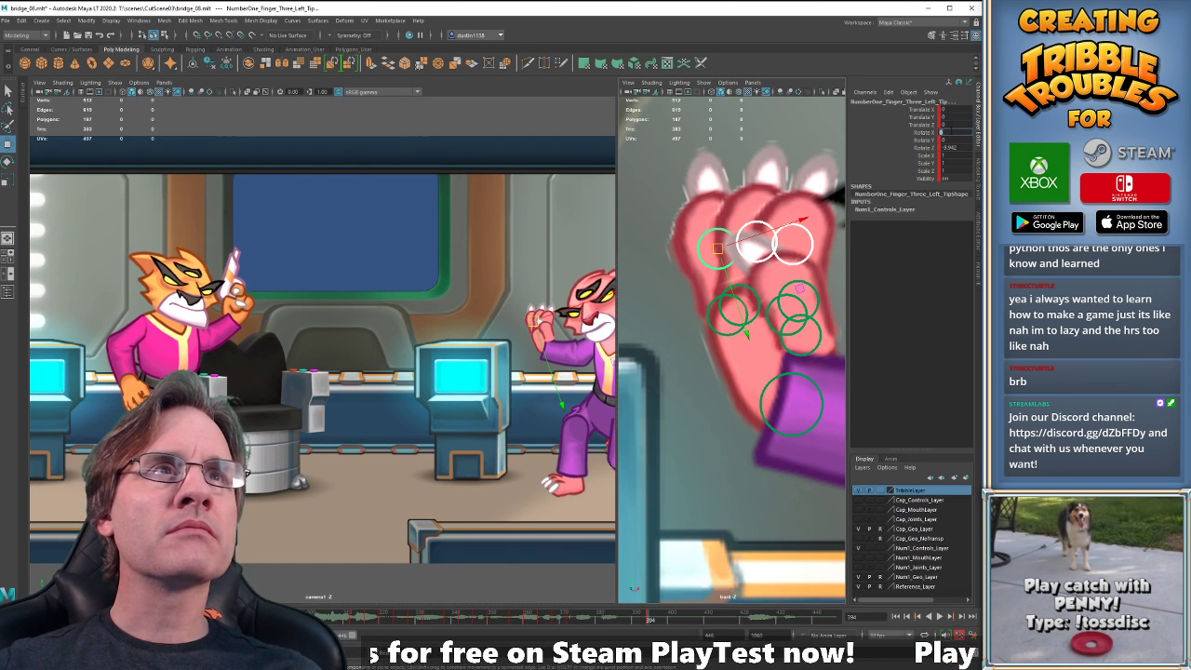
{"action": "left_click", "coordinate": [953, 124]}
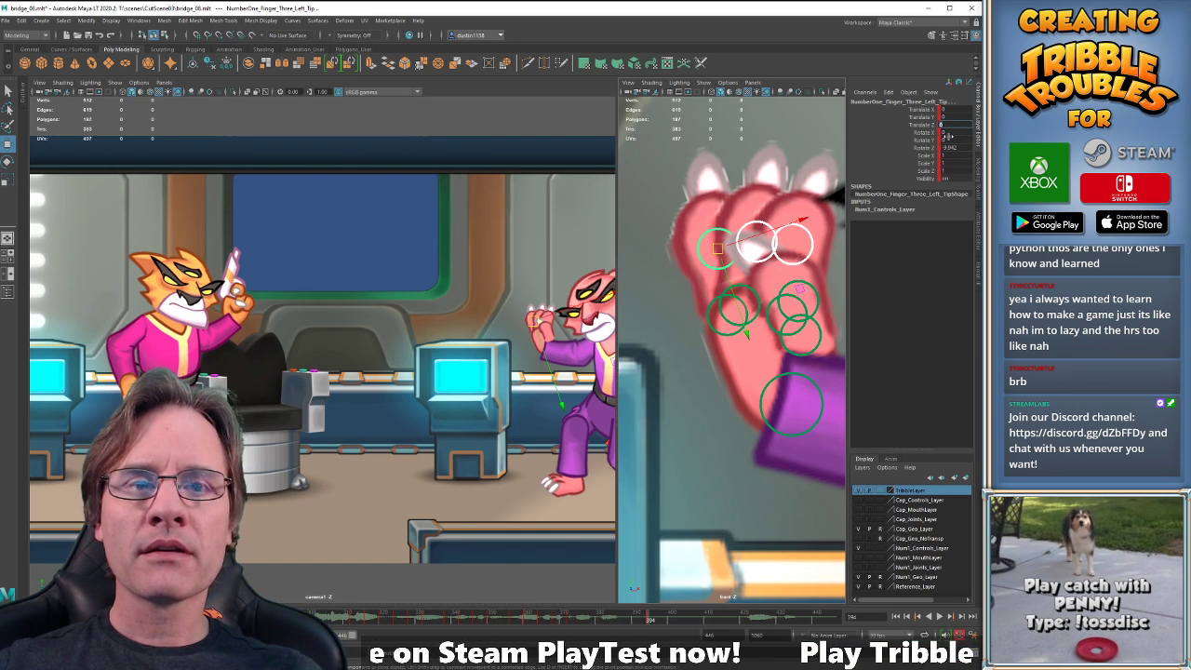
{"action": "type", "text": "1"}
{"action": "key", "text": "Return"}
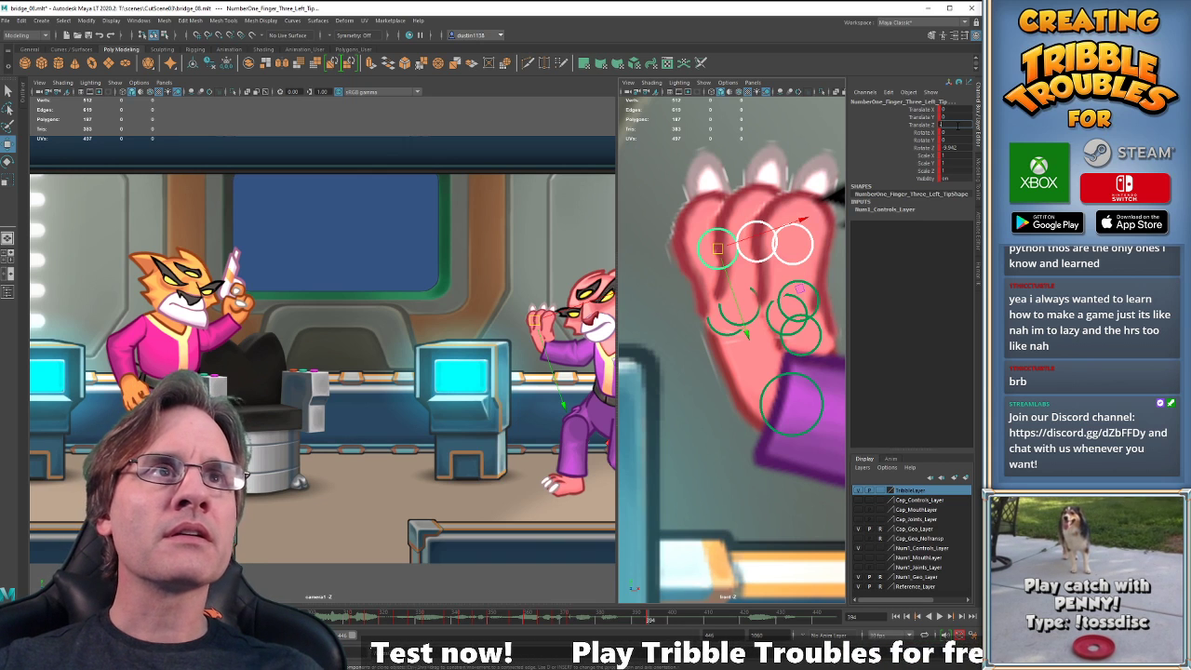
{"action": "key", "text": "Return"}
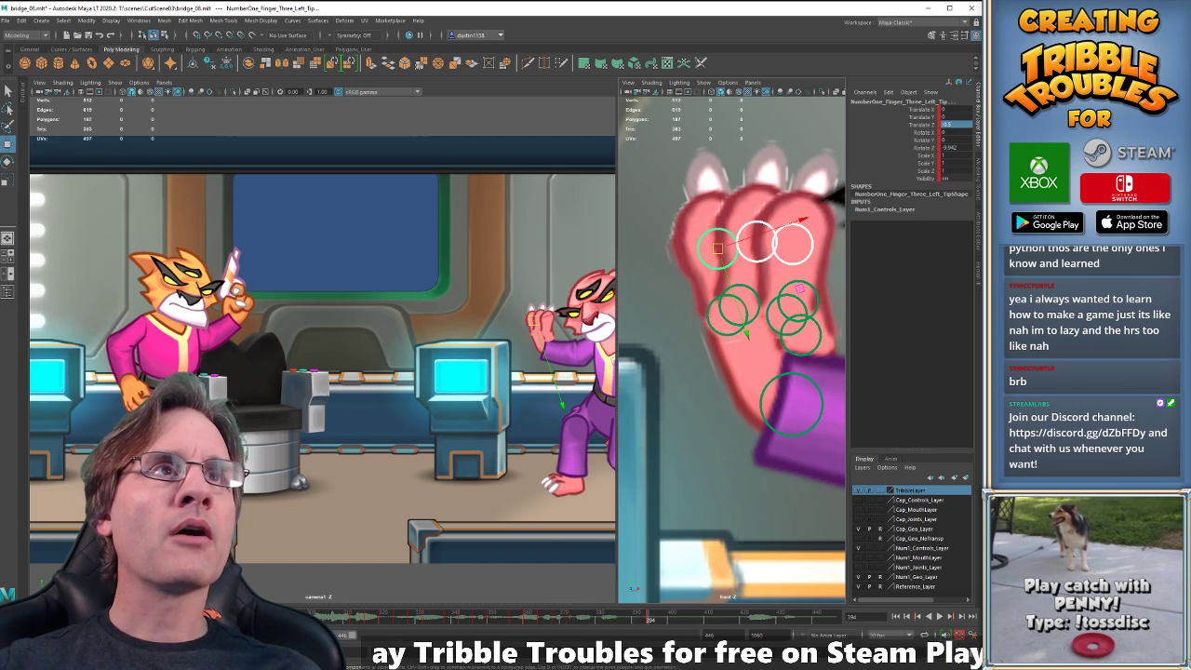
{"action": "left_click", "coordinate": [952, 123]}
{"action": "type", "text": "0"}
{"action": "key", "text": "Return"}
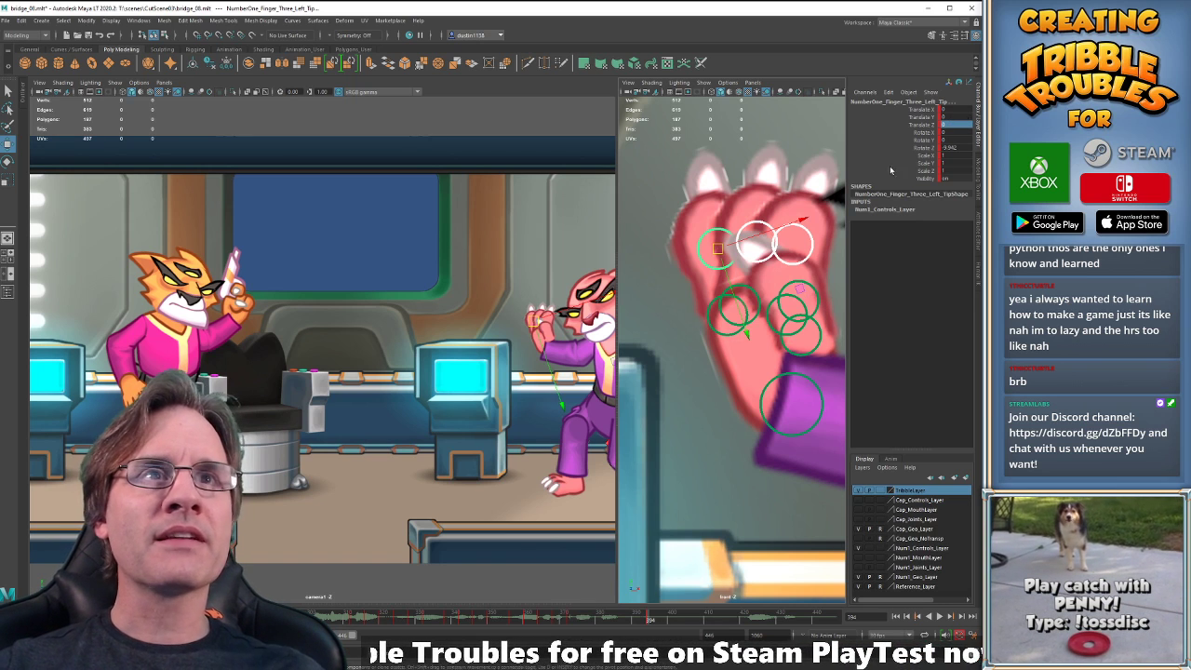
Try setting Translate Z of all three left finger bases to -0.5, and undo it.
{"action": "left_click", "coordinate": [733, 308]}
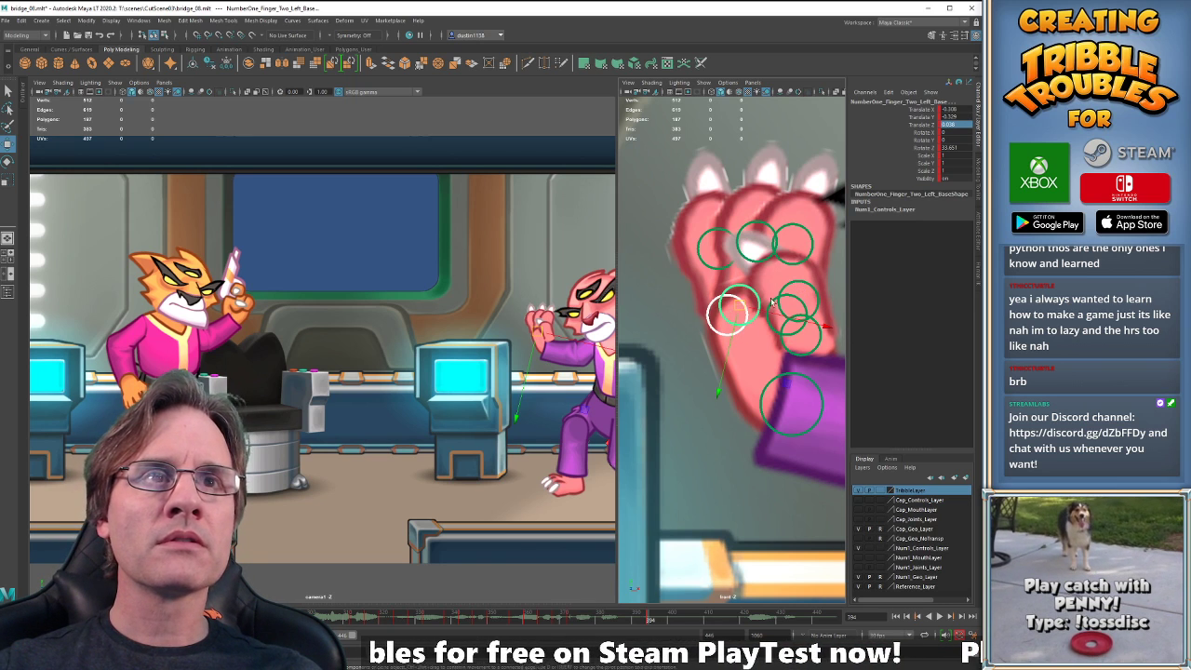
{"action": "left_click", "coordinate": [771, 303], "text": "shift"}
{"action": "left_click_drag", "start_coordinate": [784, 317], "coordinate": [627, 321]}
{"action": "key", "text": "ctrl+z"}
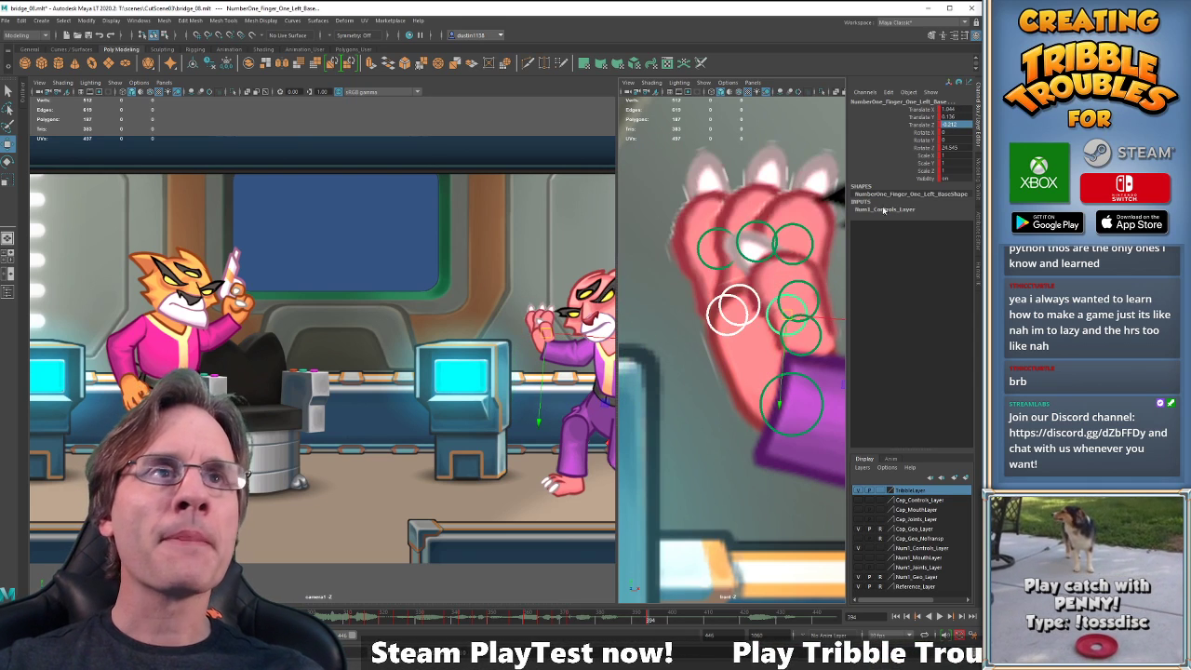
{"action": "left_click", "coordinate": [962, 126]}
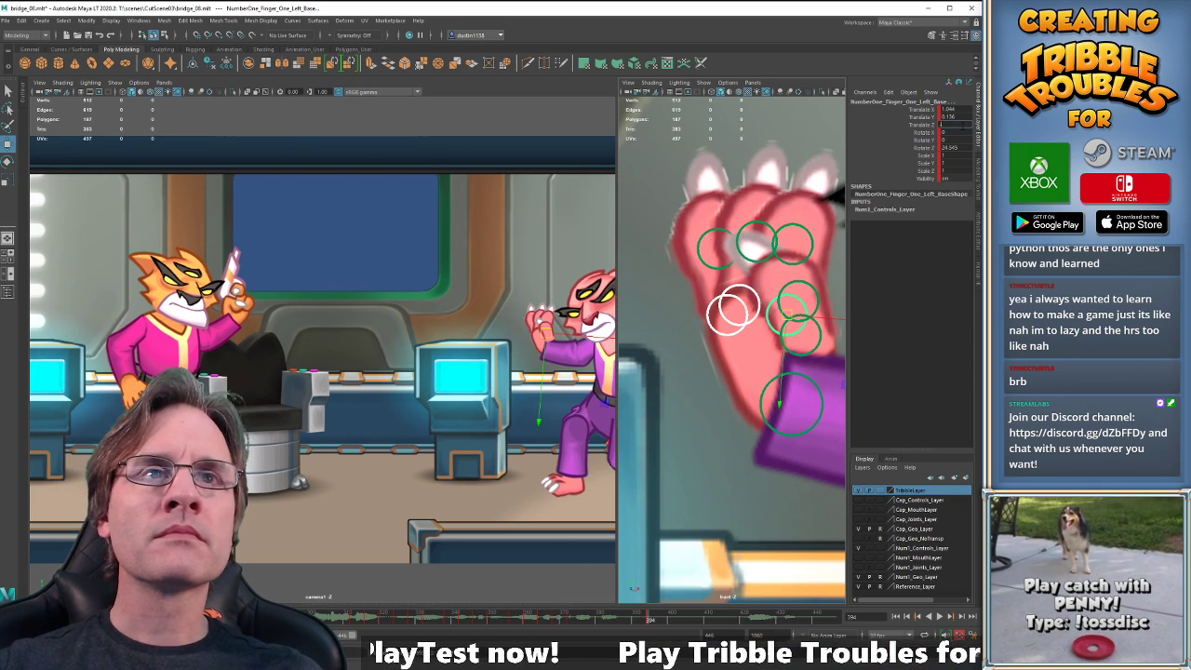
{"action": "key", "text": "Return"}
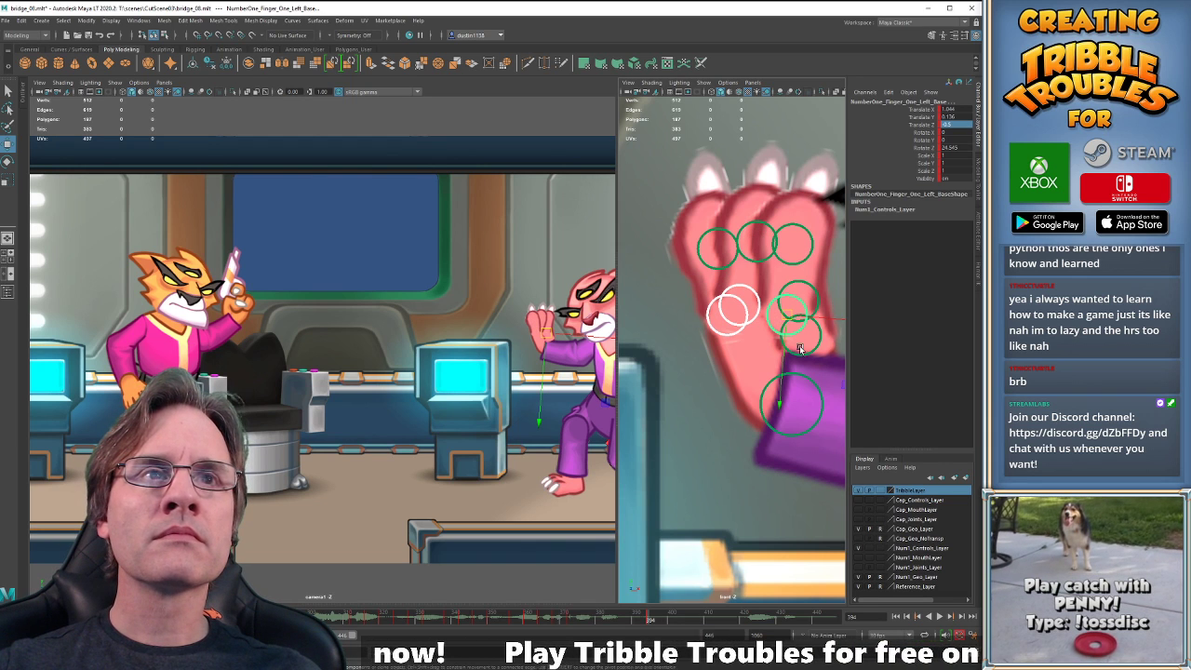
{"action": "middle_click_drag", "start_coordinate": [809, 286], "coordinate": [829, 286]}
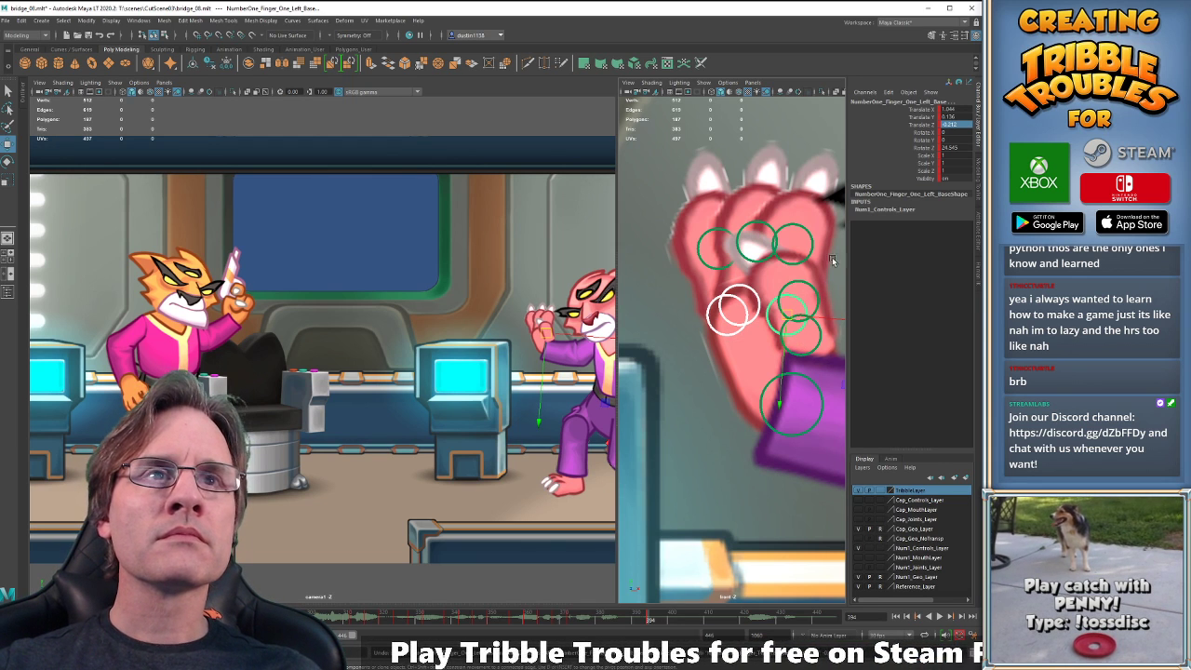
Set Translate Z of the left finger one base to -0.3, after trying -0.4.
{"action": "left_click", "coordinate": [769, 320]}
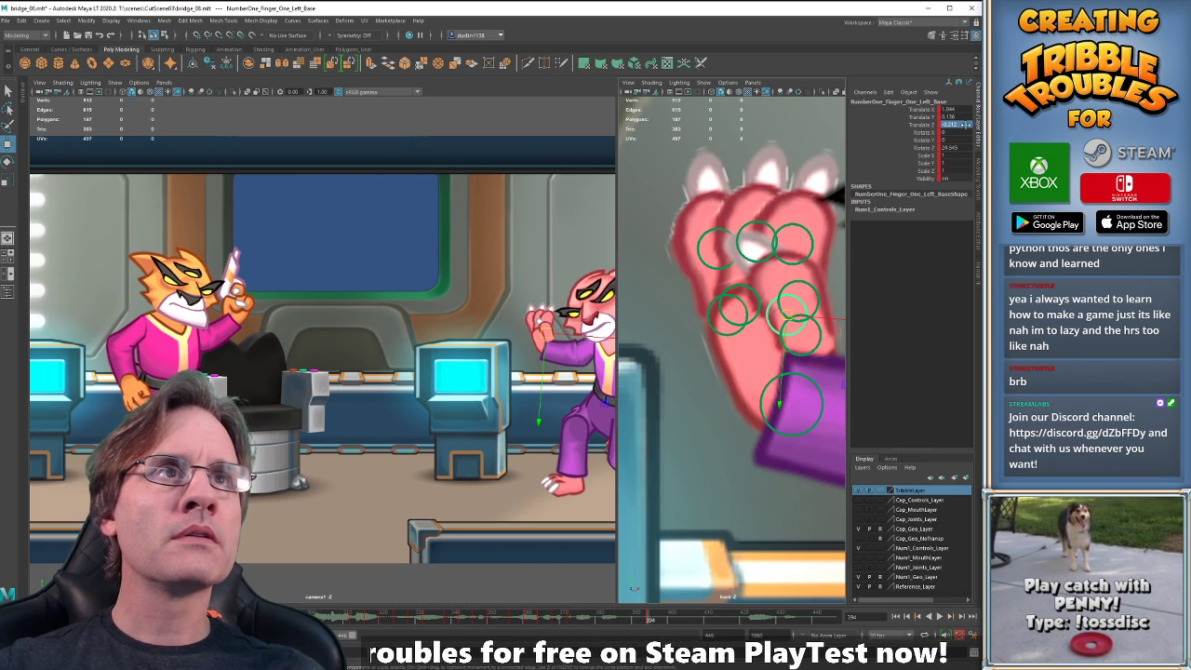
{"action": "double_click", "coordinate": [960, 125]}
{"action": "left_click", "coordinate": [959, 125]}
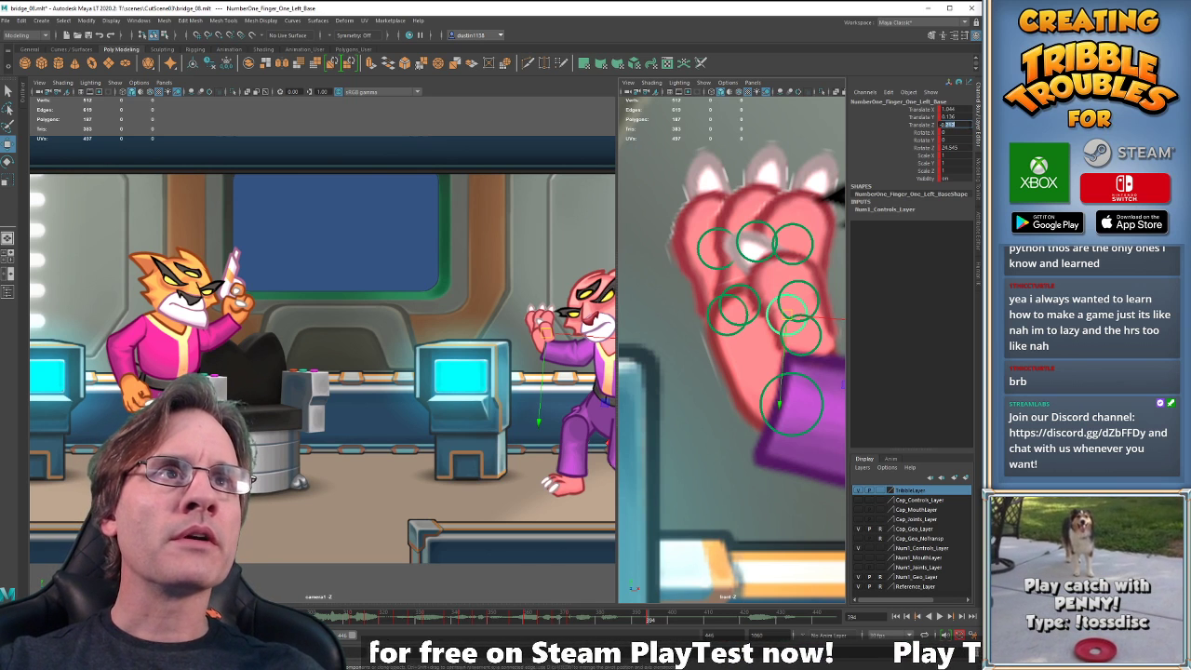
{"action": "key", "text": "Return"}
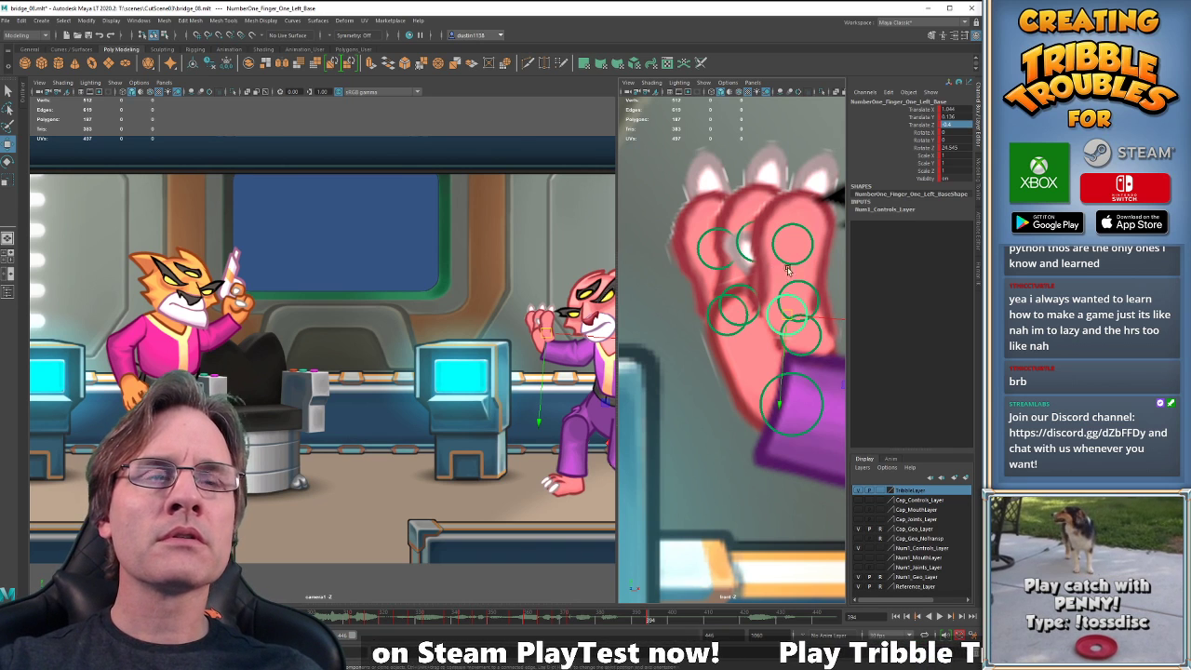
{"action": "double_click", "coordinate": [949, 126]}
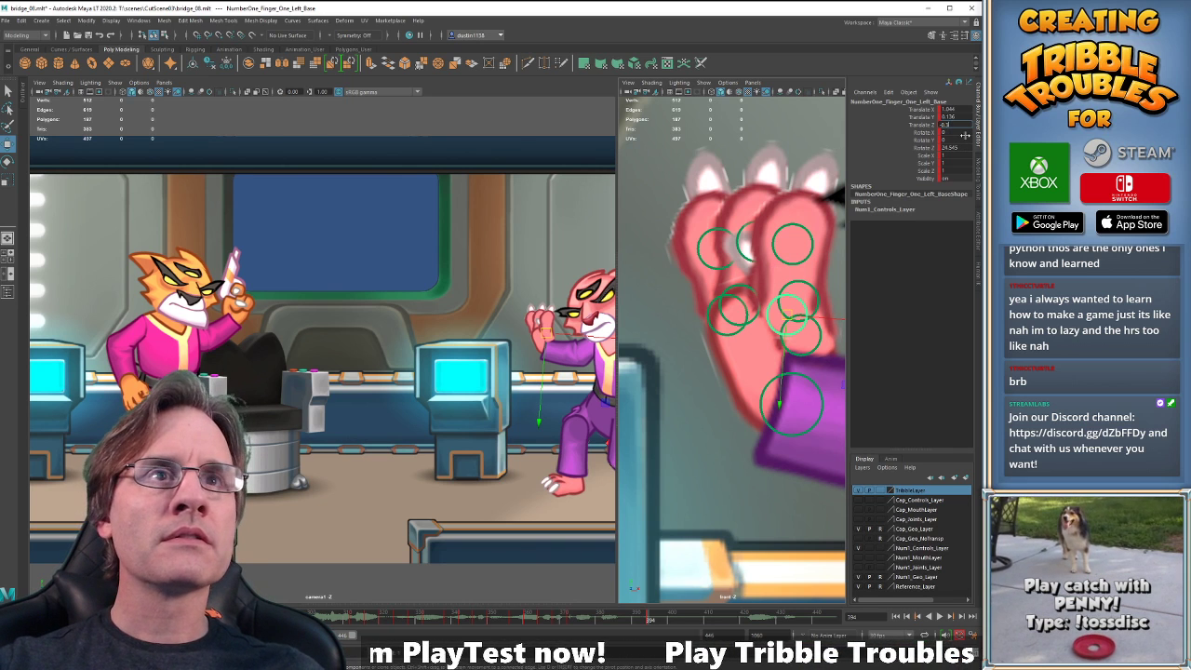
{"action": "key", "text": "Return"}
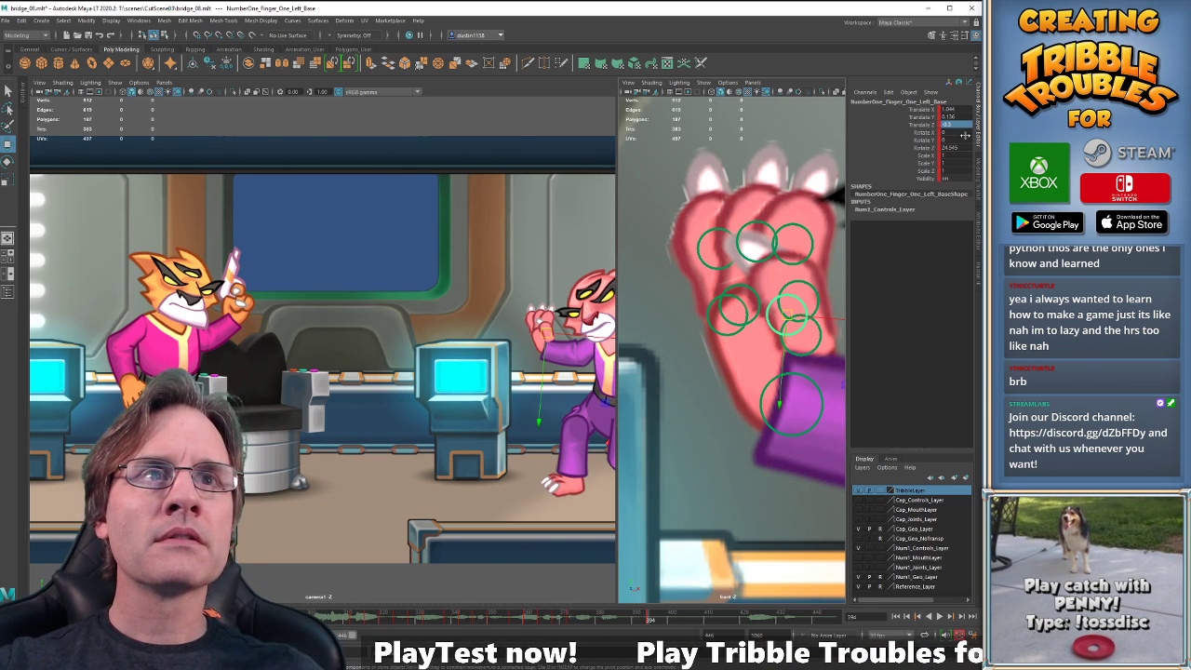
Set Translate Z of the left finger two base to -0.2.
{"action": "left_click", "coordinate": [748, 290]}
{"action": "double_click", "coordinate": [950, 125]}
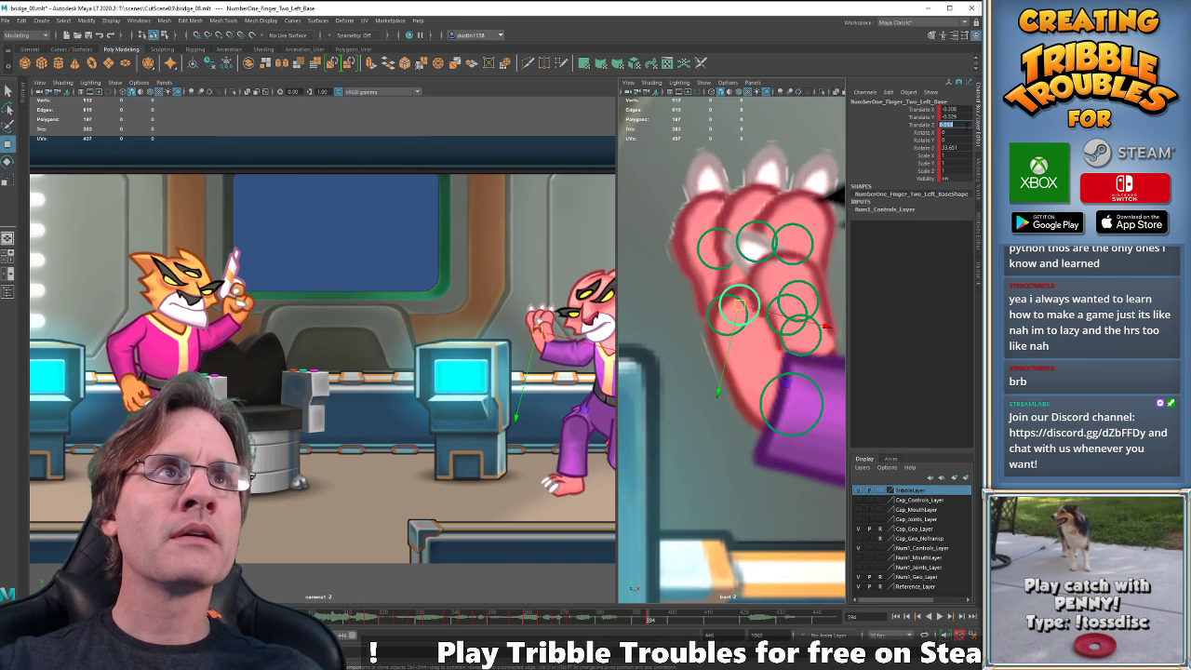
{"action": "key", "text": "Return"}
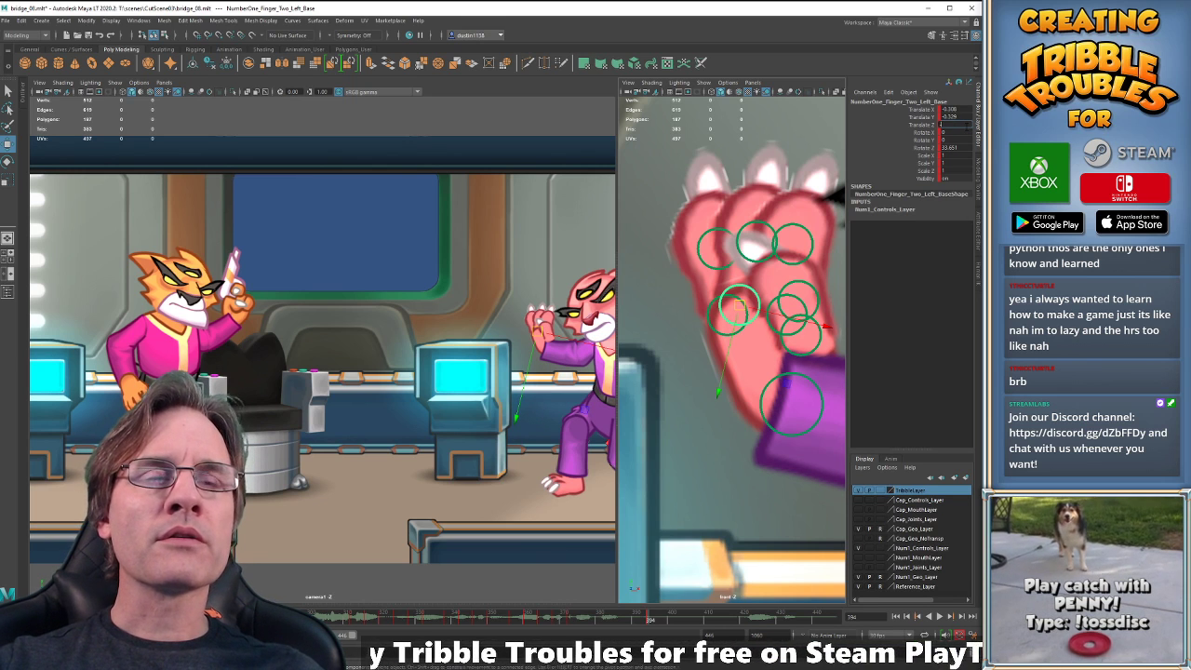
{"action": "type", "text": "-.2"}
{"action": "key", "text": "Return"}
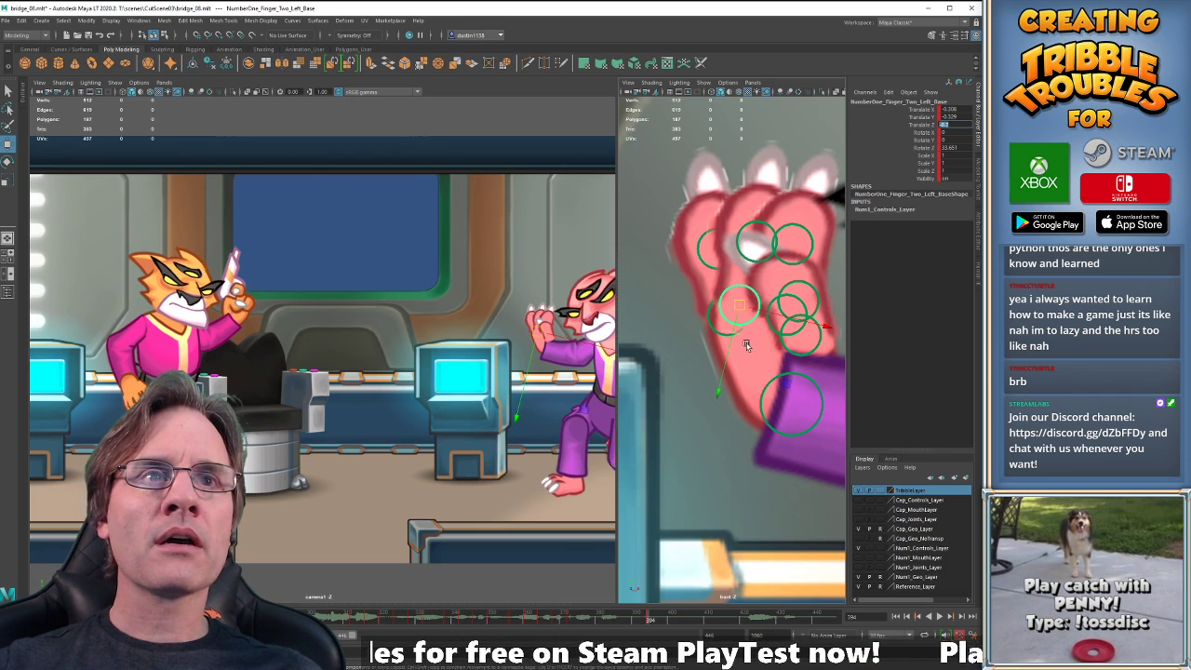
Rotate the left thumb base in Z to about -56 degrees and shift it slightly toward the palm.
{"action": "left_click", "coordinate": [796, 335]}
{"action": "middle_click_drag", "start_coordinate": [765, 389], "coordinate": [731, 398], "text": "alt"}
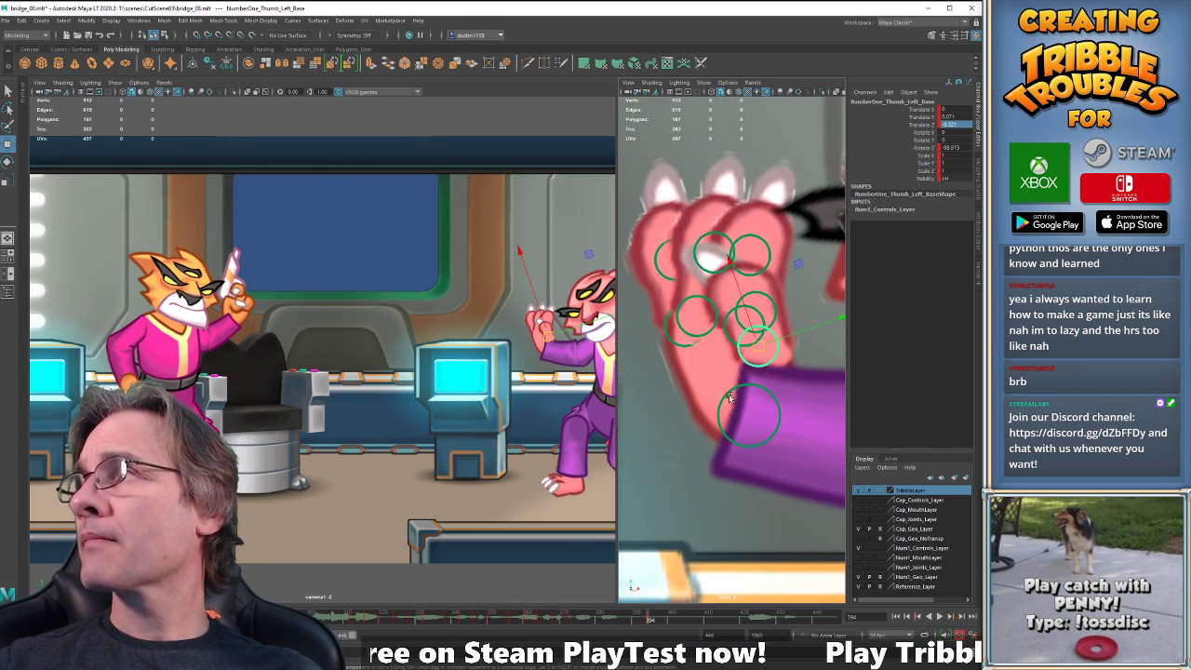
{"action": "key", "text": "e"}
{"action": "left_click_drag", "start_coordinate": [811, 274], "coordinate": [837, 307]}
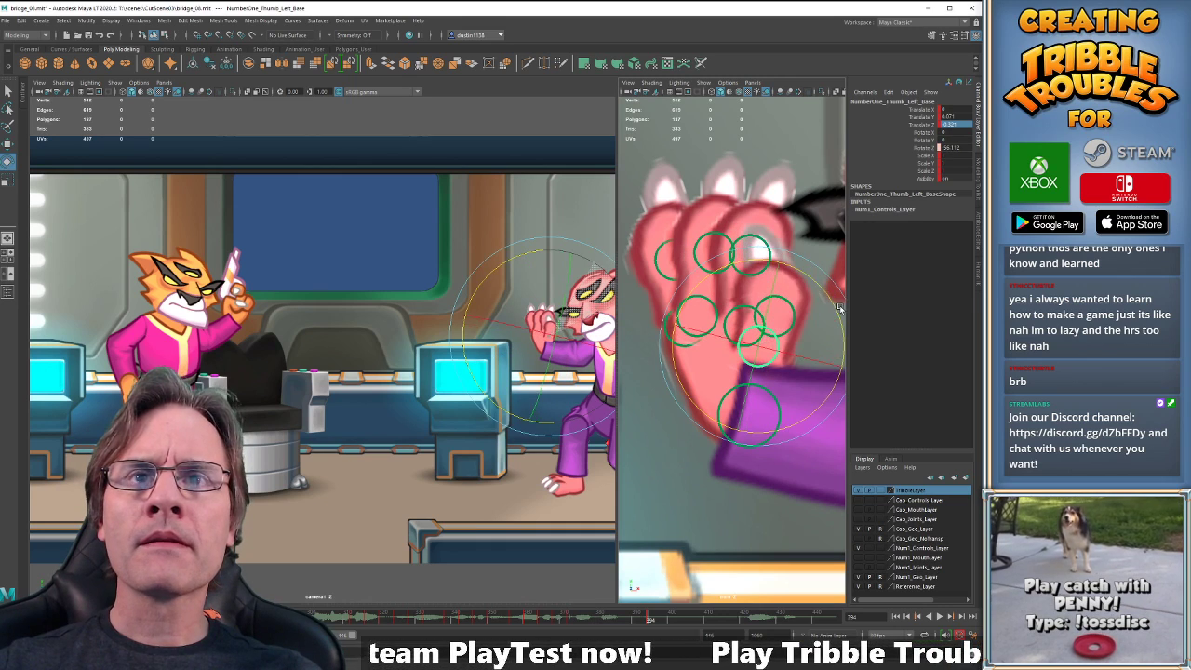
{"action": "key", "text": "w"}
{"action": "left_click_drag", "start_coordinate": [760, 348], "coordinate": [752, 346]}
{"action": "key", "text": "e"}
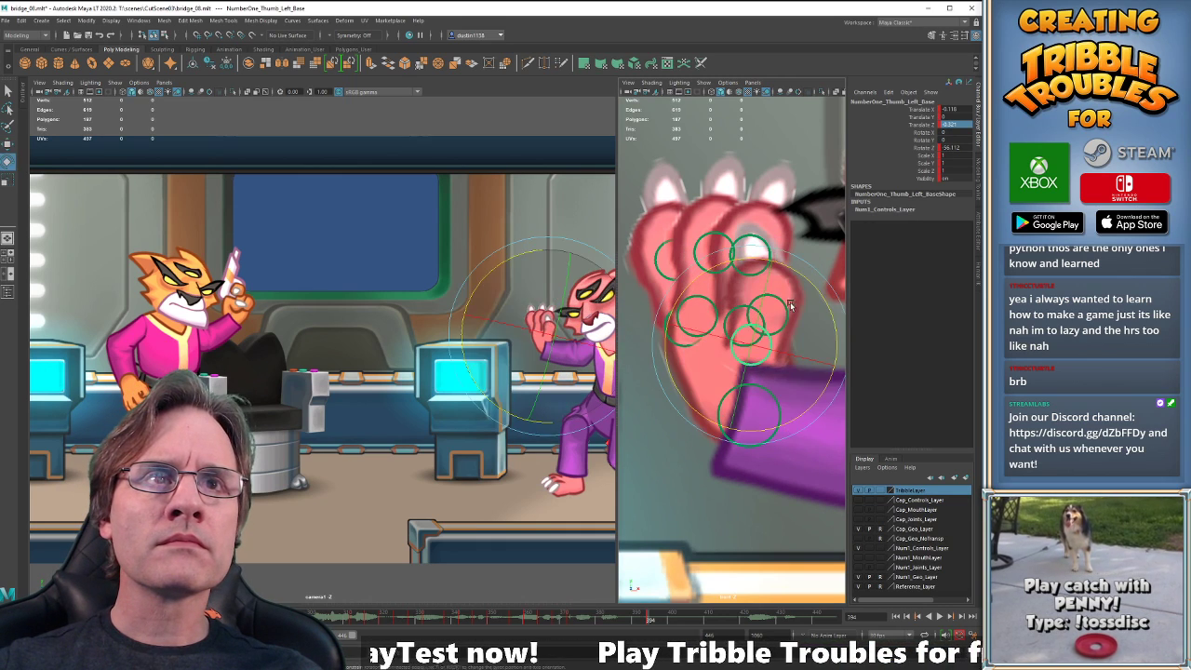
Straighten the left thumb tip by rotating it in Z to about 3.6 degrees.
{"action": "left_click", "coordinate": [785, 307]}
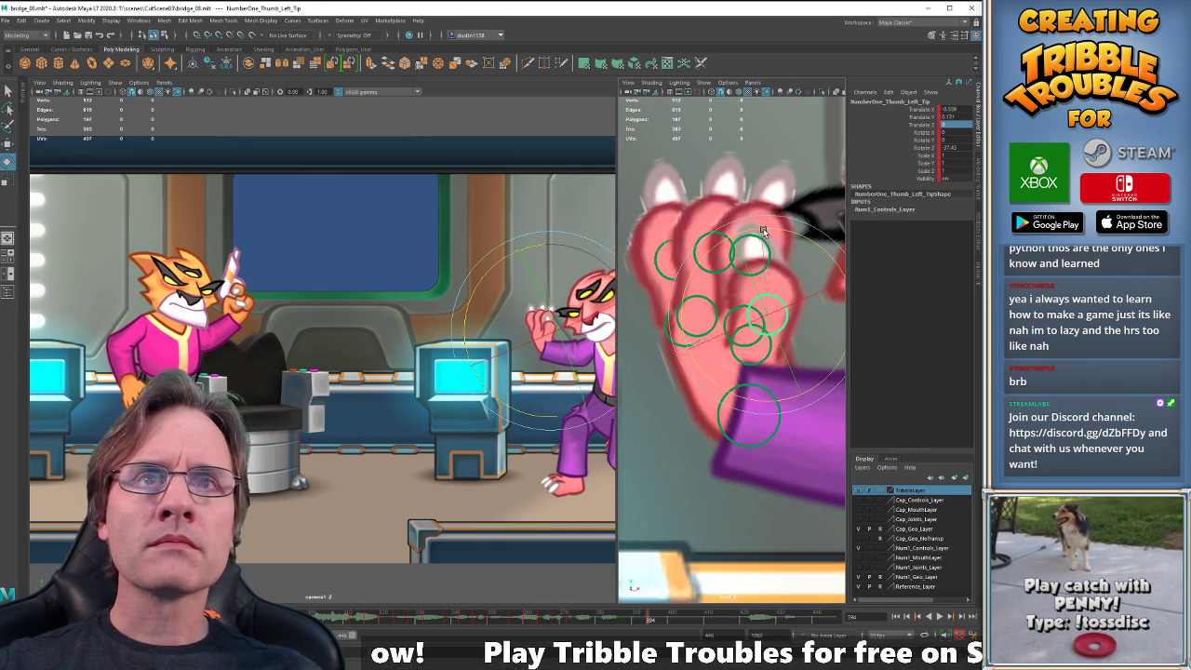
{"action": "left_click_drag", "start_coordinate": [763, 231], "coordinate": [817, 253]}
{"action": "key", "text": "w"}
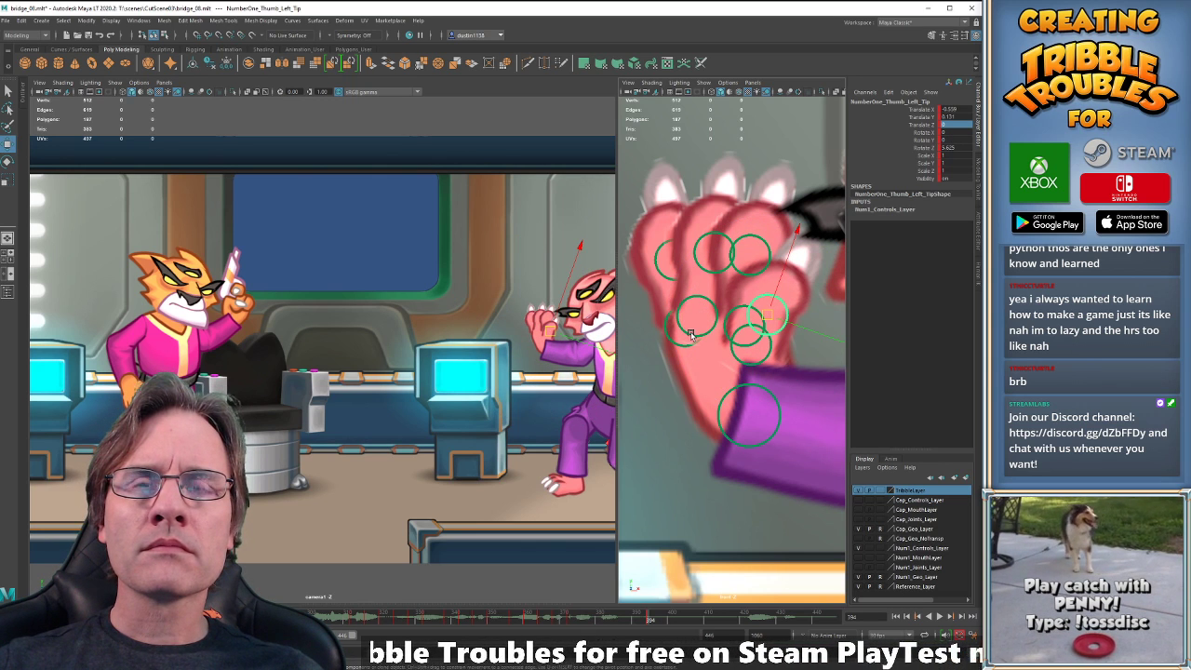
Shift the left finger one base slightly toward finger two and rotate it in Z to lean toward the face.
{"action": "left_click", "coordinate": [735, 331]}
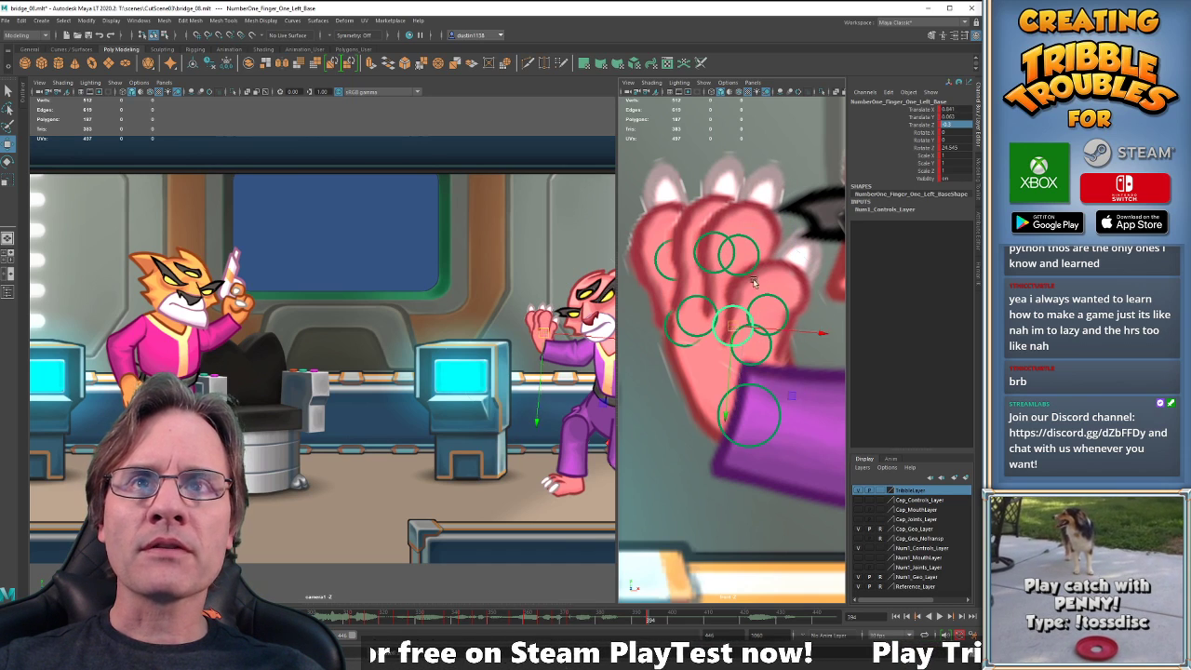
{"action": "key", "text": "e"}
{"action": "left_click_drag", "start_coordinate": [769, 249], "coordinate": [789, 263]}
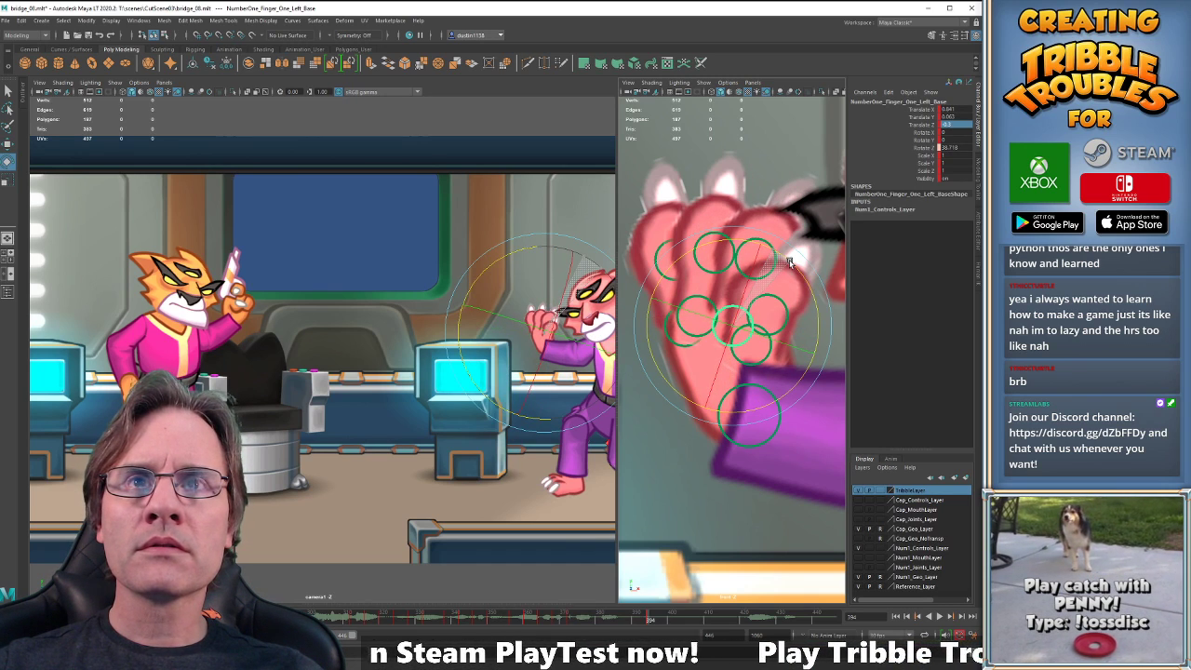
{"action": "key", "text": "w"}
Move the left finger three base closer to finger two, rotate it in Z toward the other fingers, and compare with the neighbouring keyframe.
{"action": "left_click", "coordinate": [686, 326]}
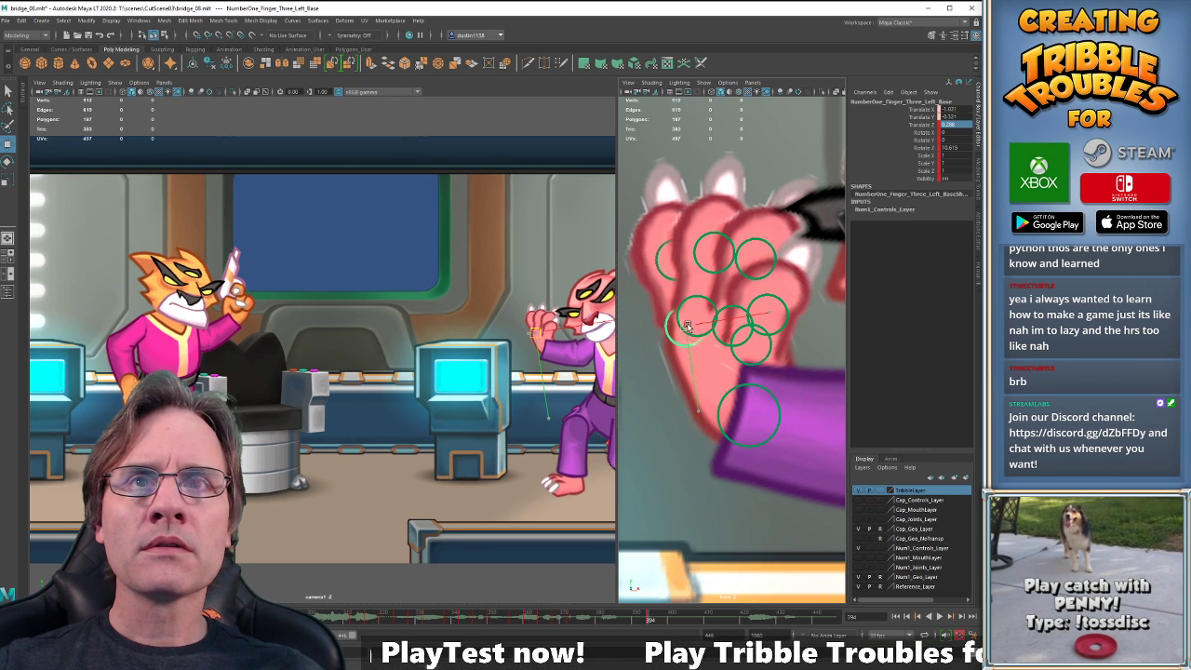
{"action": "left_click_drag", "start_coordinate": [686, 326], "coordinate": [693, 325]}
{"action": "key", "text": "e"}
{"action": "left_click_drag", "start_coordinate": [698, 239], "coordinate": [710, 244]}
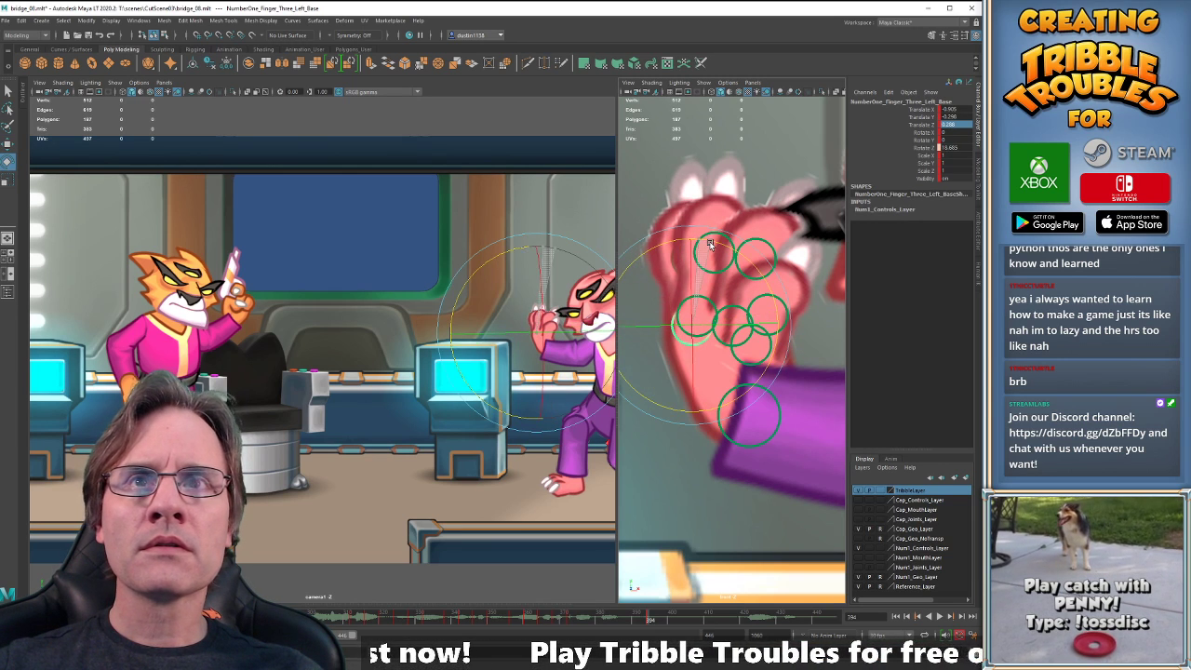
{"action": "key", "text": "comma"}
{"action": "key", "text": "period"}
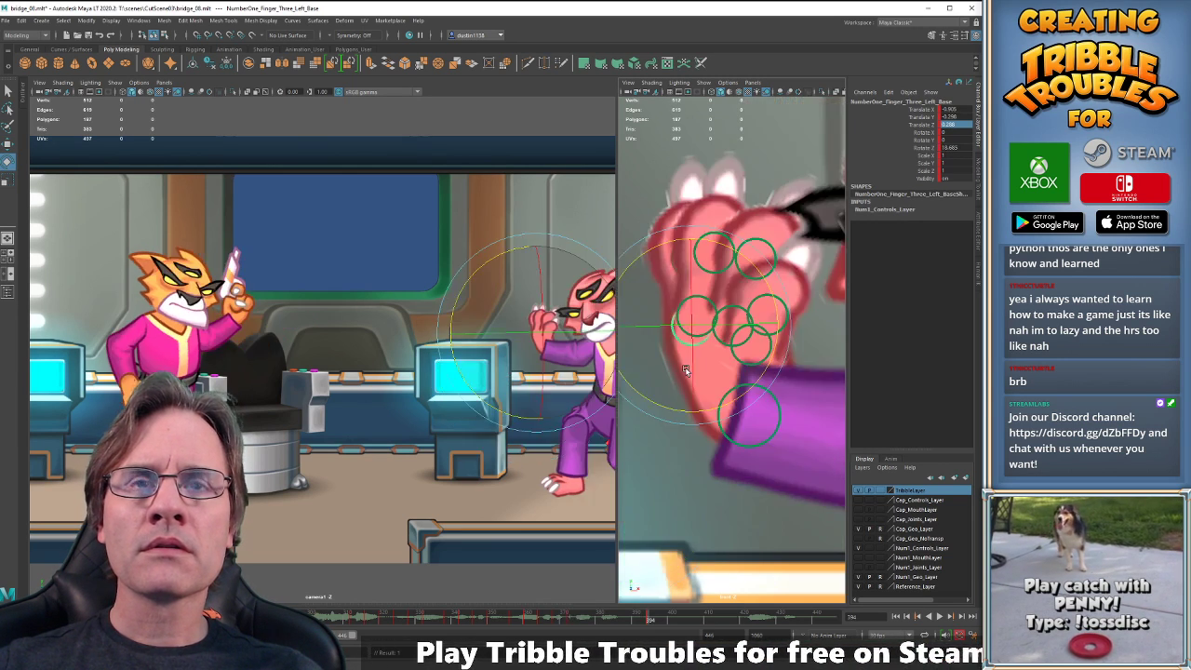
{"action": "key", "text": "w"}
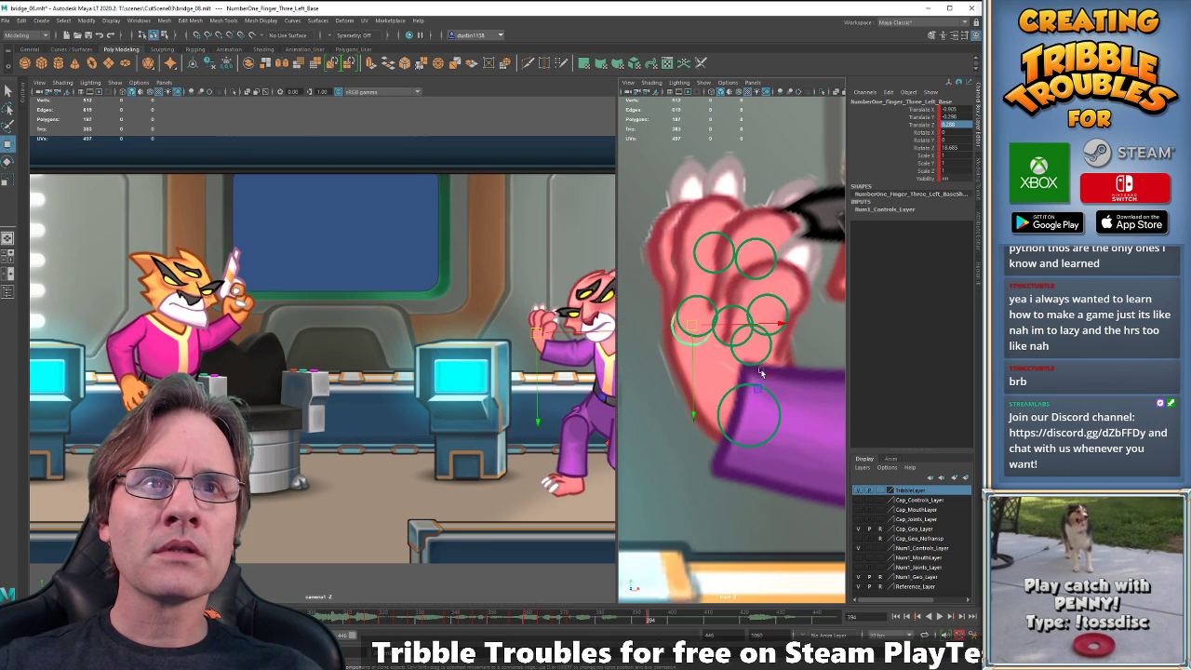
Fold the left thumb across the palm by repositioning its base and rotating it in Z to about -90 degrees, and clear the selection.
{"action": "left_click", "coordinate": [754, 365]}
{"action": "left_click_drag", "start_coordinate": [752, 347], "coordinate": [753, 362]}
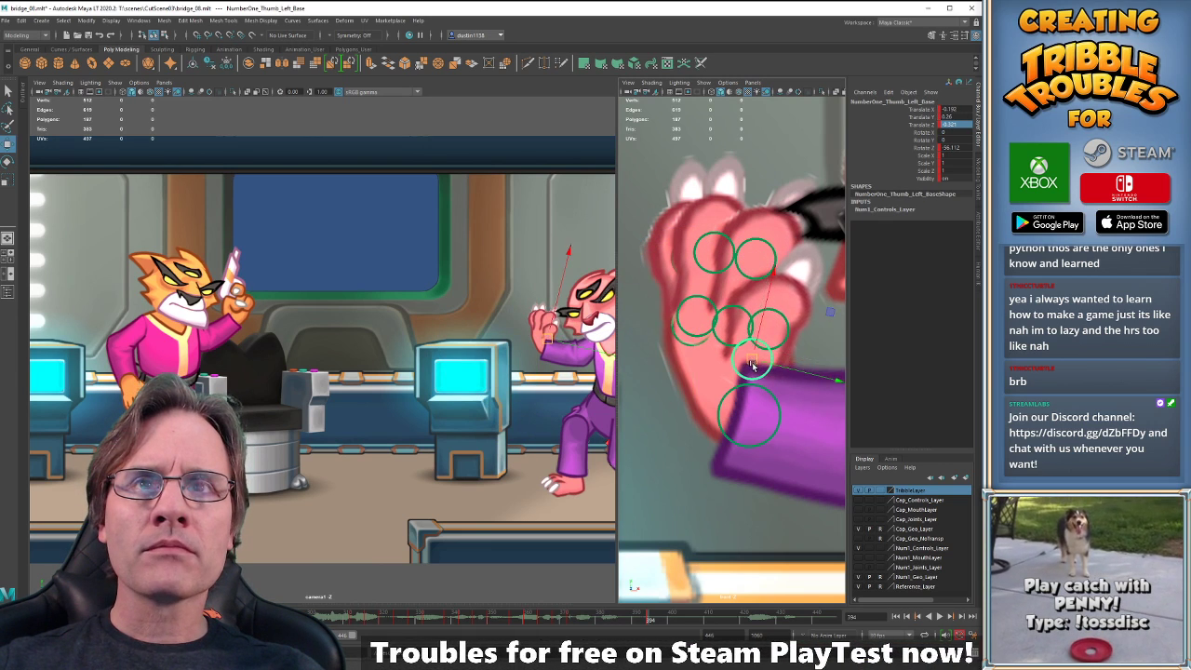
{"action": "key", "text": "e"}
{"action": "left_click_drag", "start_coordinate": [731, 281], "coordinate": [668, 290]}
{"action": "key", "text": "w"}
{"action": "left_click_drag", "start_coordinate": [745, 371], "coordinate": [701, 372]}
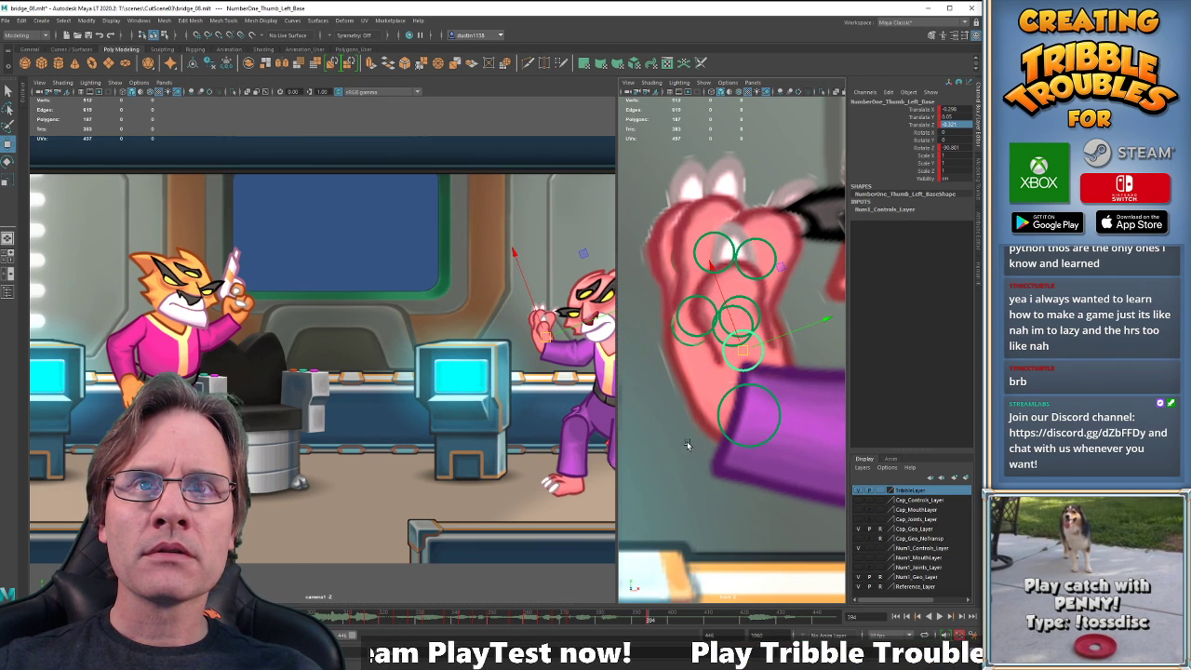
{"action": "left_click", "coordinate": [711, 571]}
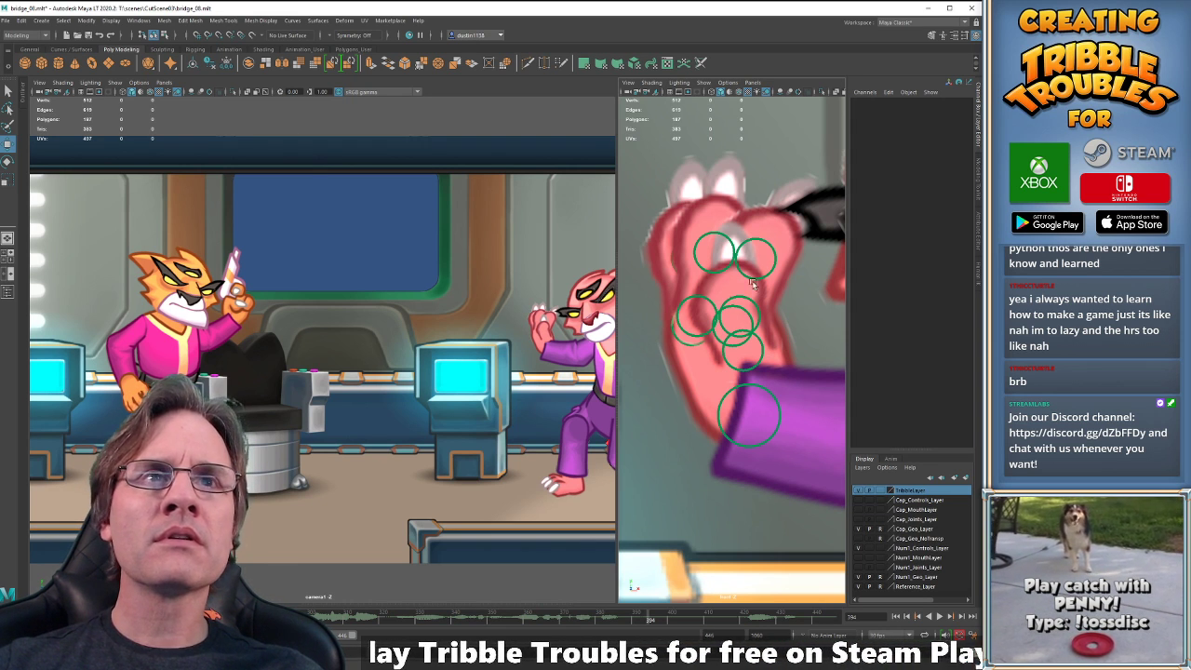
Adjust the Z rotation of left finger two's base, and bring its tip to about -10 degrees.
{"action": "left_click", "coordinate": [714, 302]}
{"action": "key", "text": "e"}
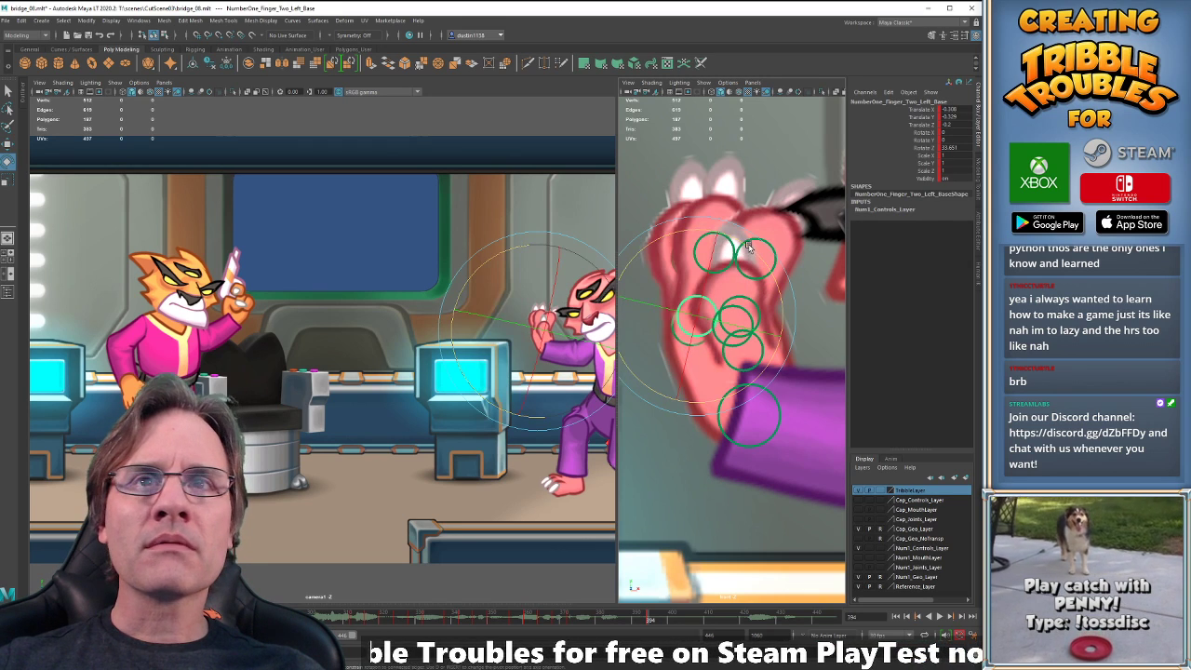
{"action": "left_click_drag", "start_coordinate": [756, 252], "coordinate": [749, 246]}
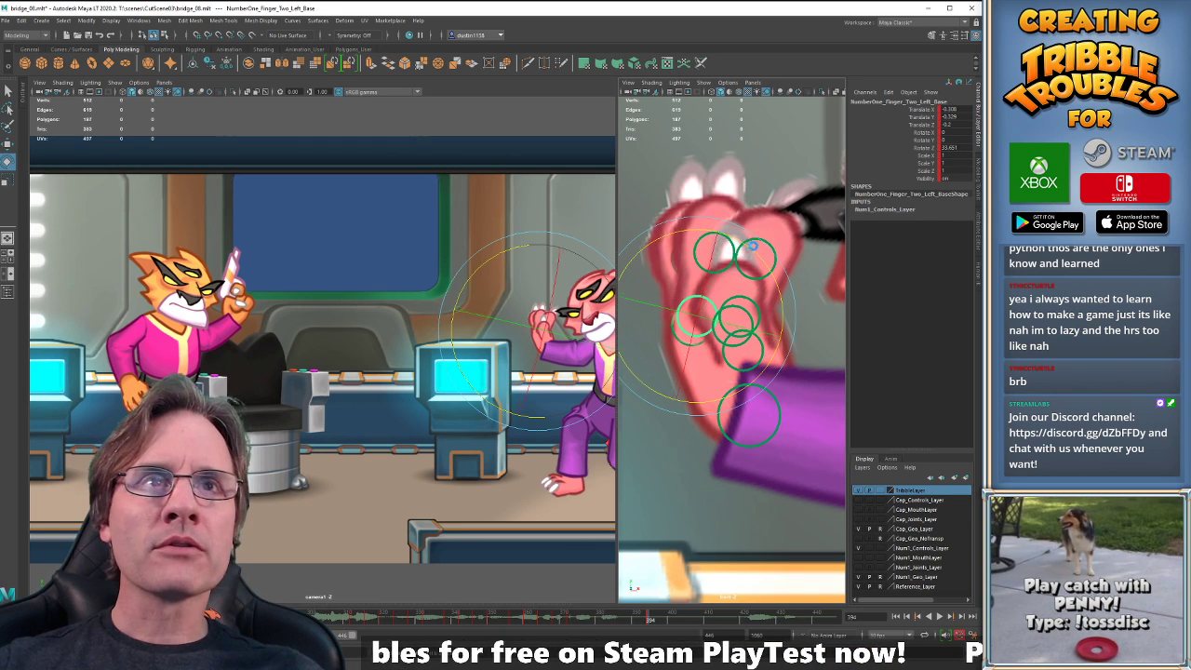
{"action": "key", "text": "w"}
{"action": "left_click", "coordinate": [736, 233]}
{"action": "key", "text": "e"}
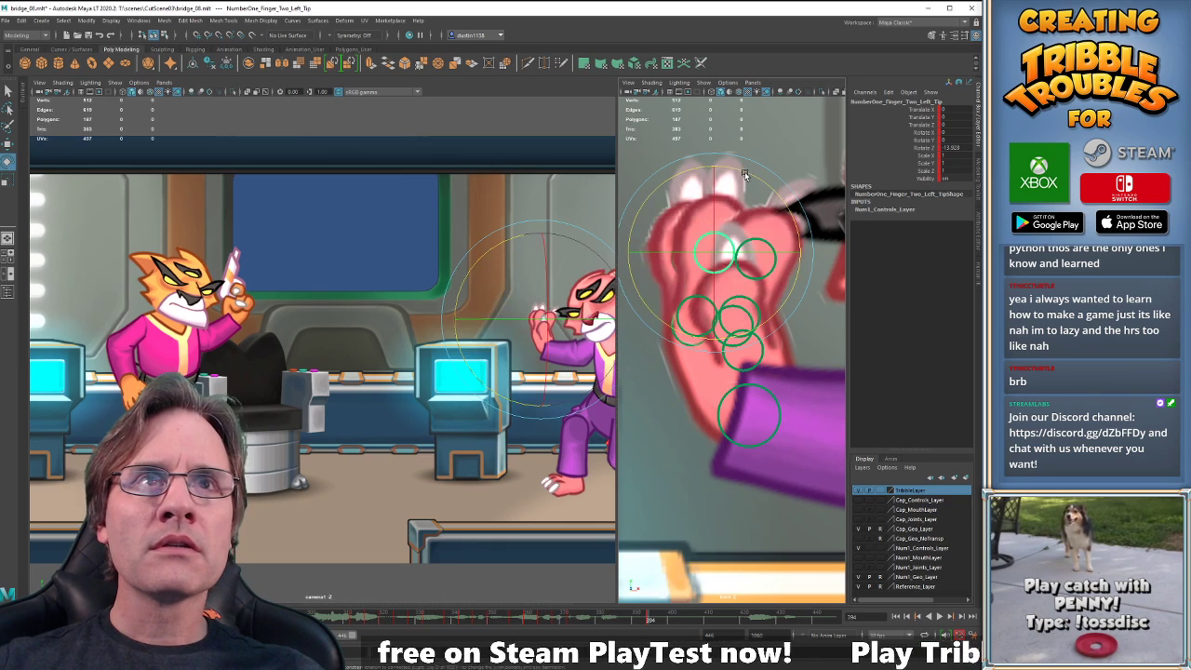
{"action": "key", "text": "w"}
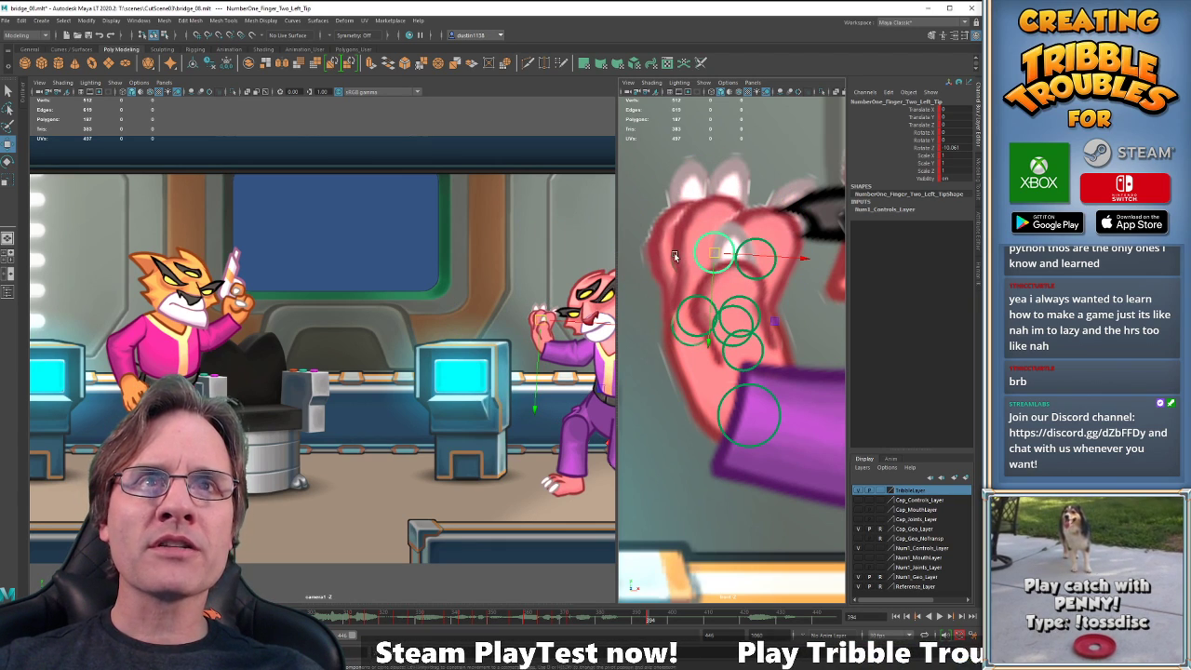
Rotate left finger three's tip in Z to about -0.3 degrees.
{"action": "left_click", "coordinate": [693, 249]}
{"action": "key", "text": "e"}
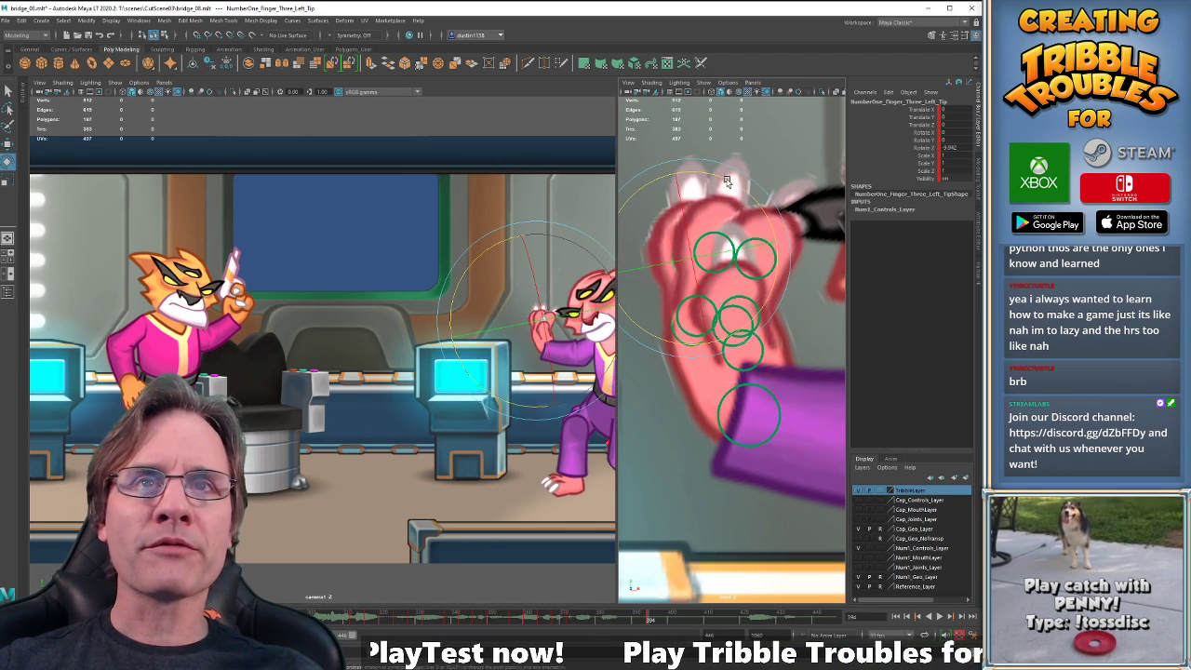
{"action": "left_click_drag", "start_coordinate": [727, 181], "coordinate": [738, 189]}
{"action": "key", "text": "w"}
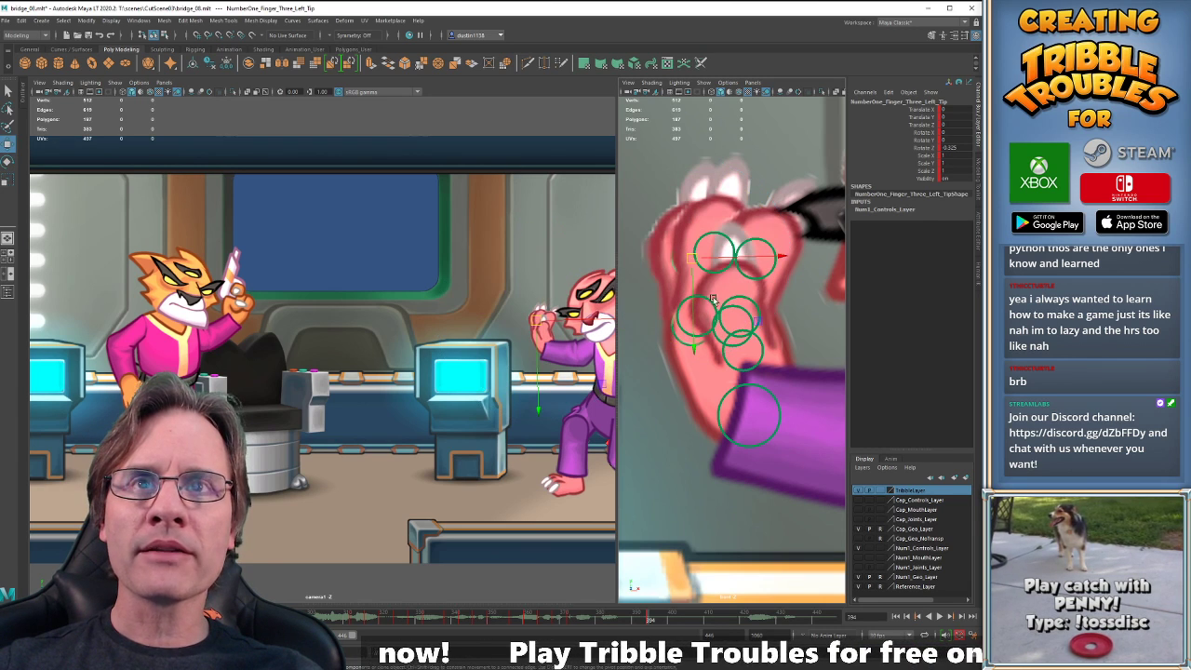
Rotate left finger two's base slightly further in Z toward finger one.
{"action": "left_click", "coordinate": [716, 299]}
{"action": "key", "text": "e"}
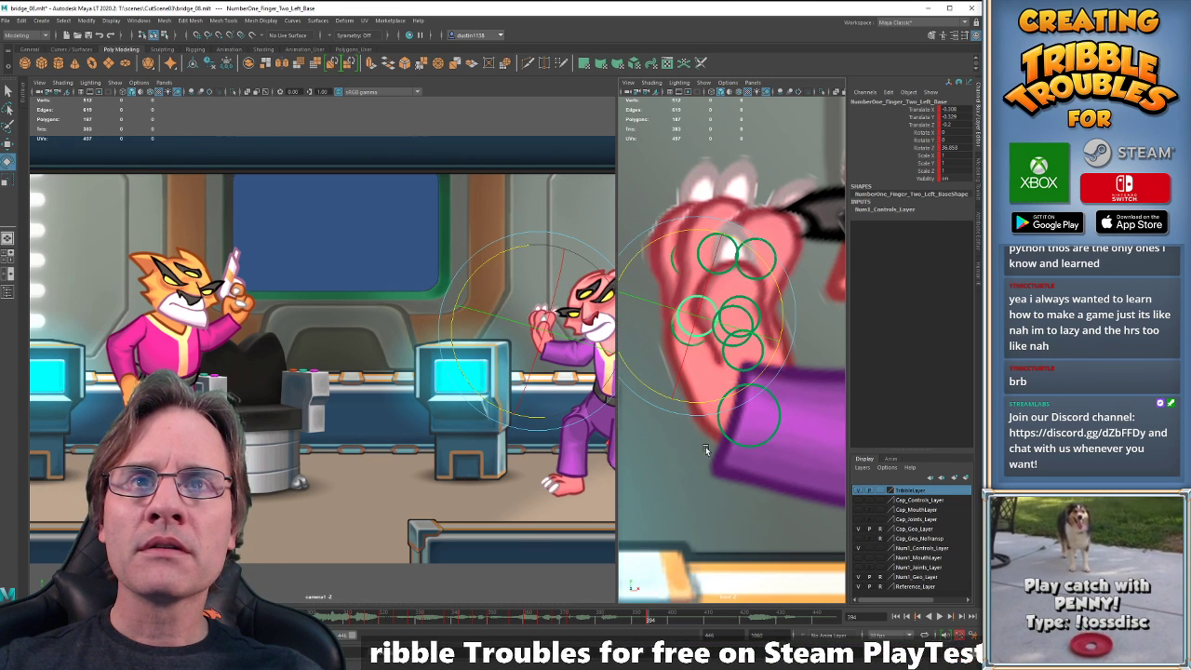
{"action": "key", "text": "w"}
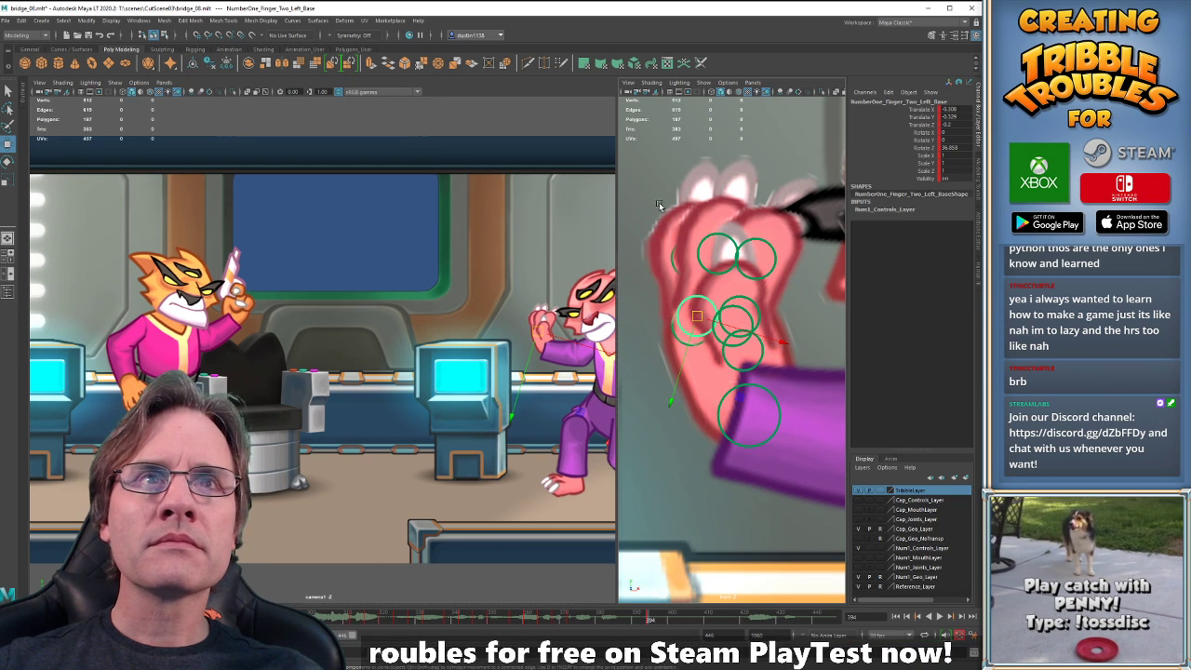
Select all left finger and thumb controls, compare their poses at frames 572 and 594, and play the animation.
{"action": "left_click", "coordinate": [711, 274]}
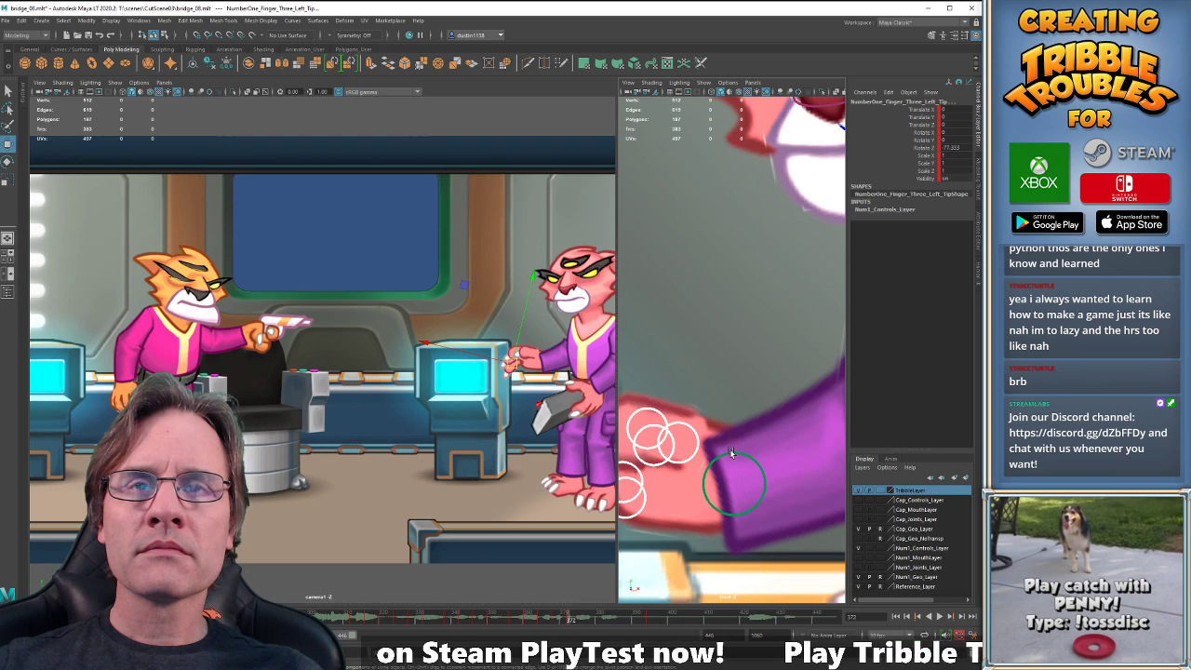
{"action": "key", "text": "."}
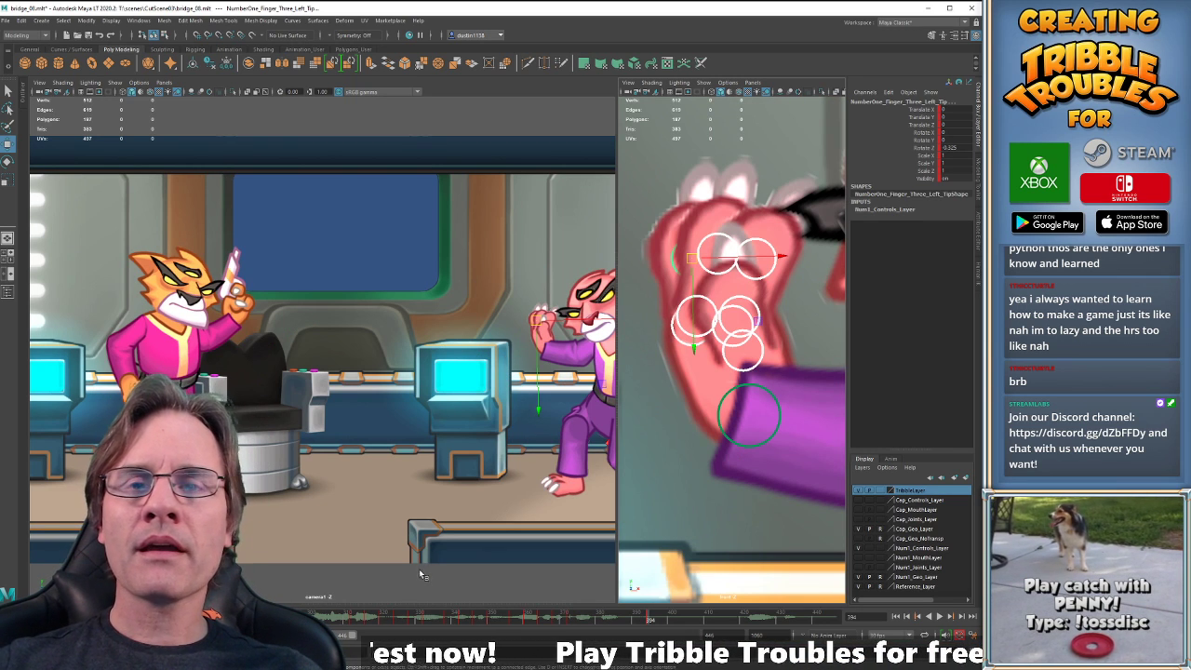
{"action": "key", "text": "alt+v"}
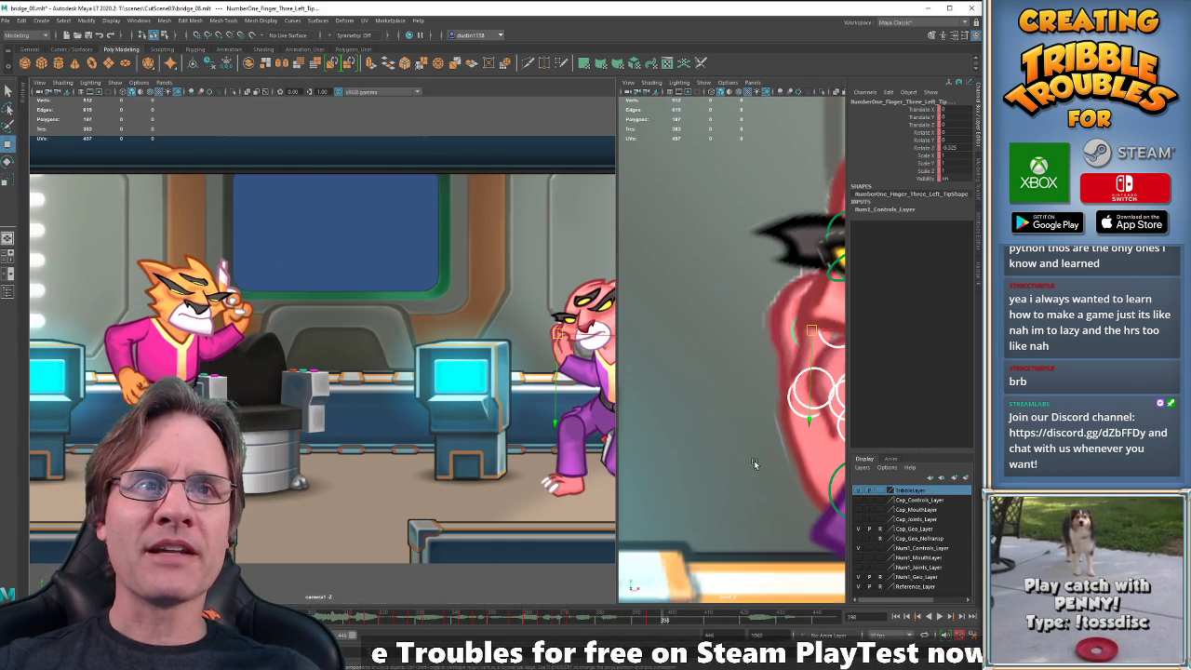
Select NumberOne's left hand control and enlarge the scene camera view to fill the workspace.
{"action": "middle_click_drag", "start_coordinate": [755, 463], "coordinate": [771, 462], "text": "alt"}
{"action": "left_click", "coordinate": [791, 460]}
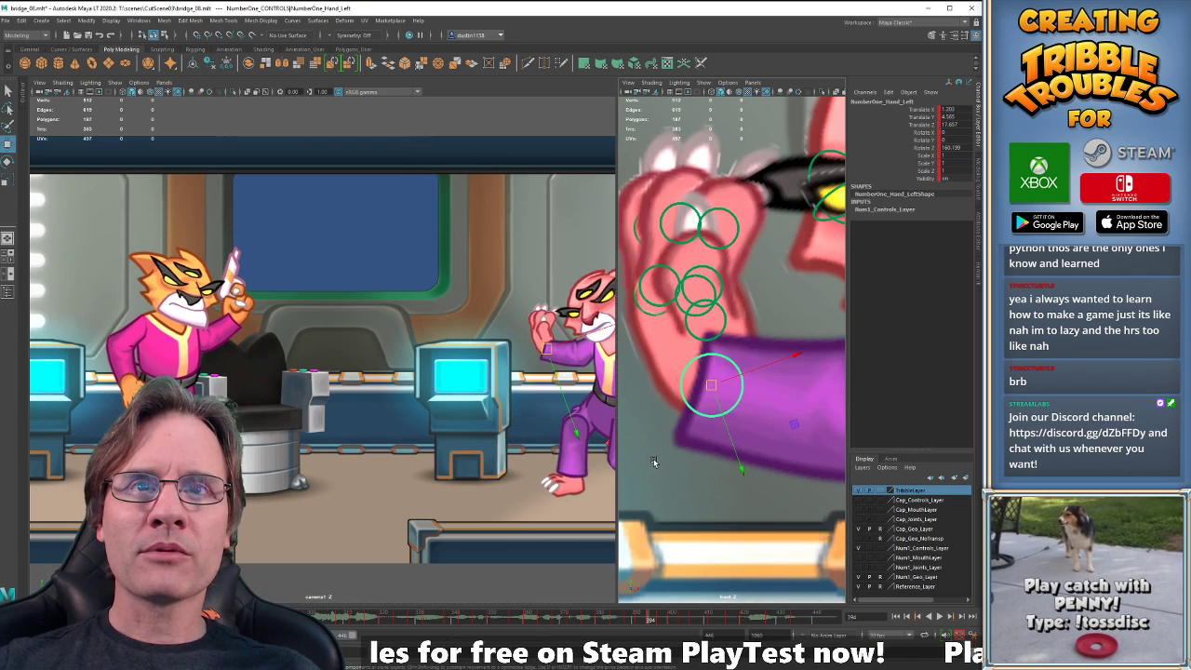
{"action": "scroll", "coordinate": [709, 412], "scroll_direction": "down", "scroll_amount": 4}
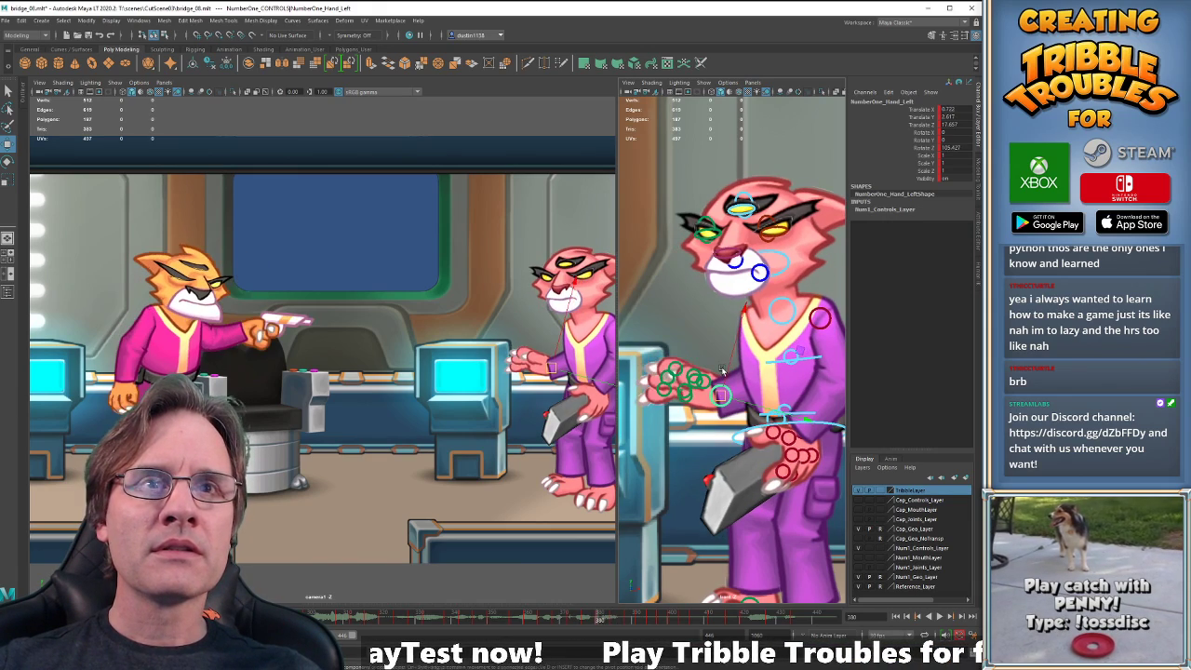
{"action": "key", "text": "space"}
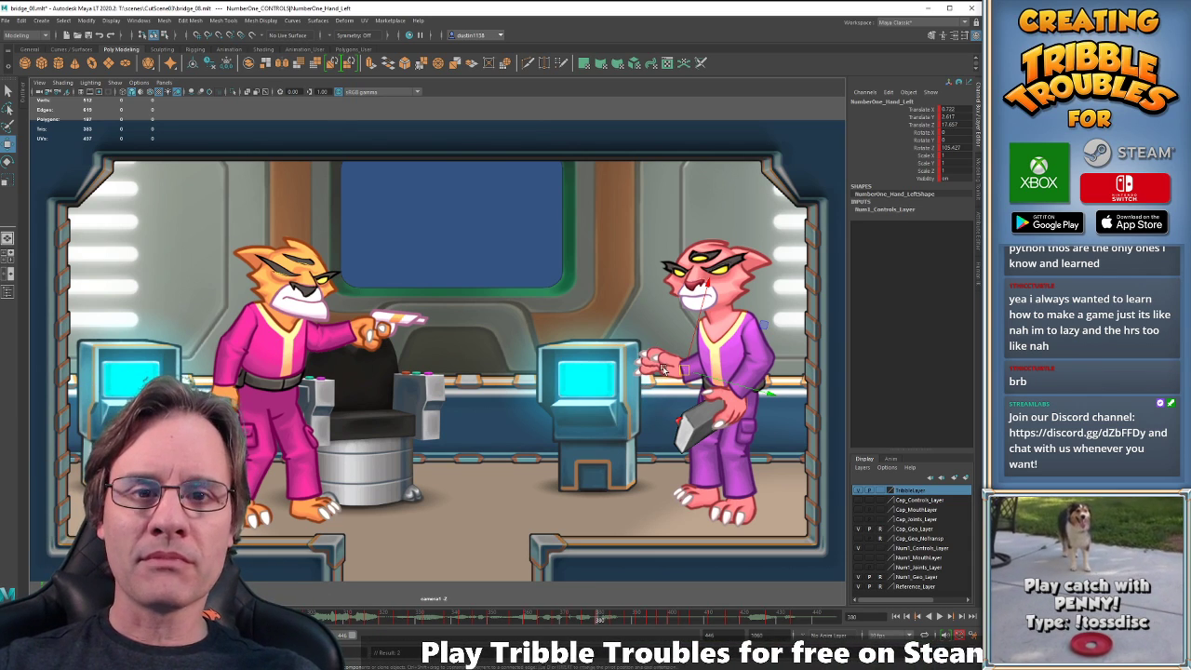
Step back and forth through the keyframes from 580 to 591 to examine the left hand's movement.
{"action": "key", "text": "comma"}
{"action": "key", "text": "period"}
{"action": "key", "text": "period"}
{"action": "key", "text": "comma"}
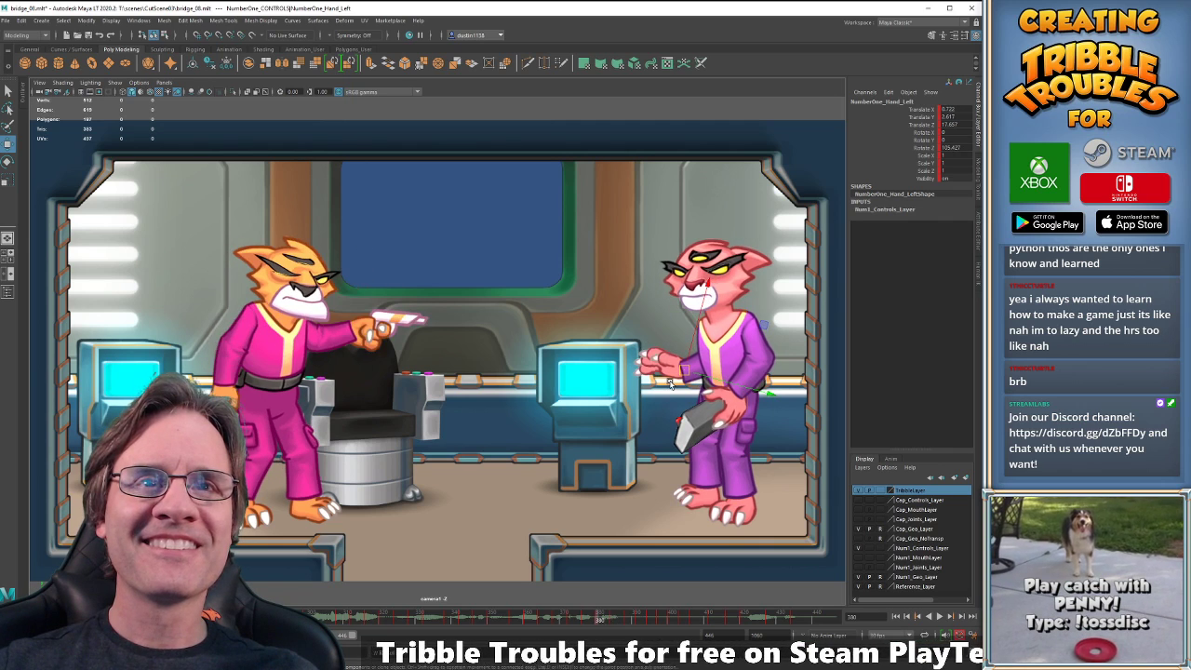
{"action": "key", "text": "period"}
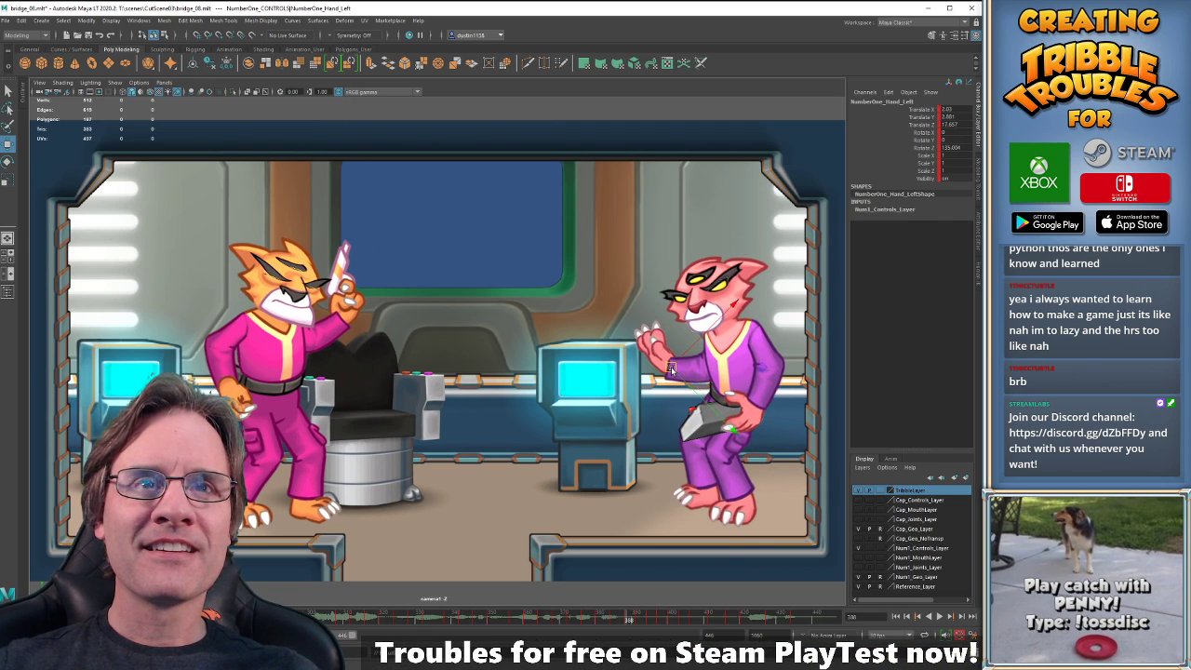
{"action": "key", "text": "period"}
{"action": "key", "text": "comma"}
{"action": "key", "text": "comma"}
{"action": "key", "text": "period"}
{"action": "key", "text": "period"}
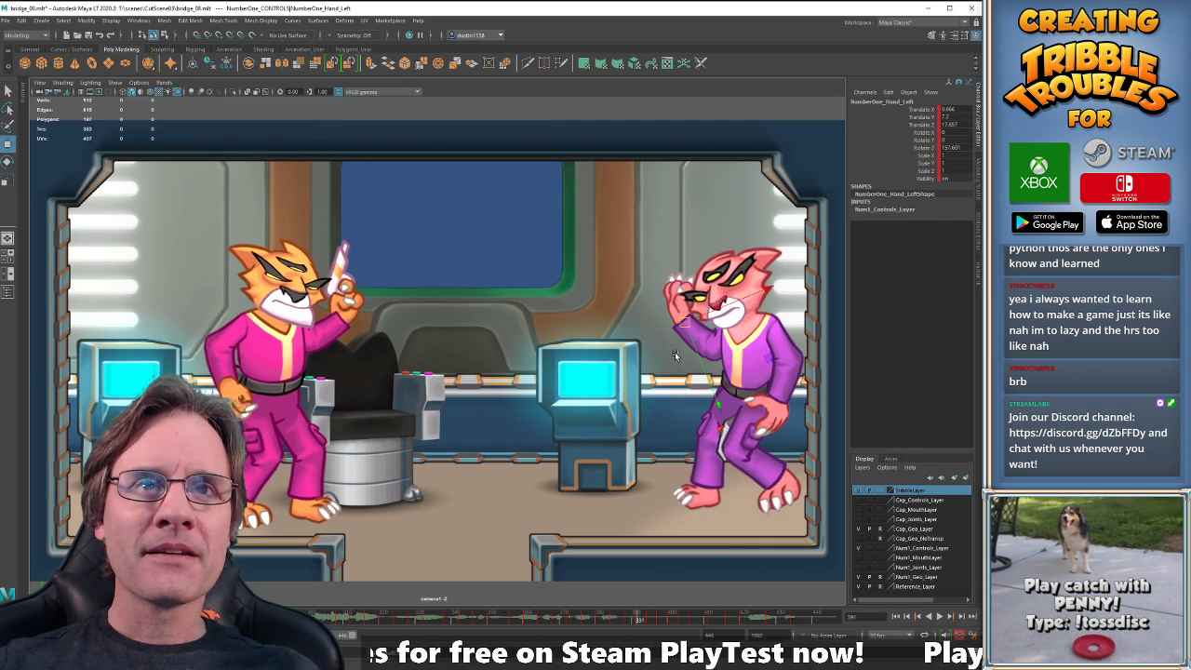
Move the left hand at frame 591 away from the face, to Translate X about 2.2 and Y about 6.0.
{"action": "left_click_drag", "start_coordinate": [676, 355], "coordinate": [670, 336]}
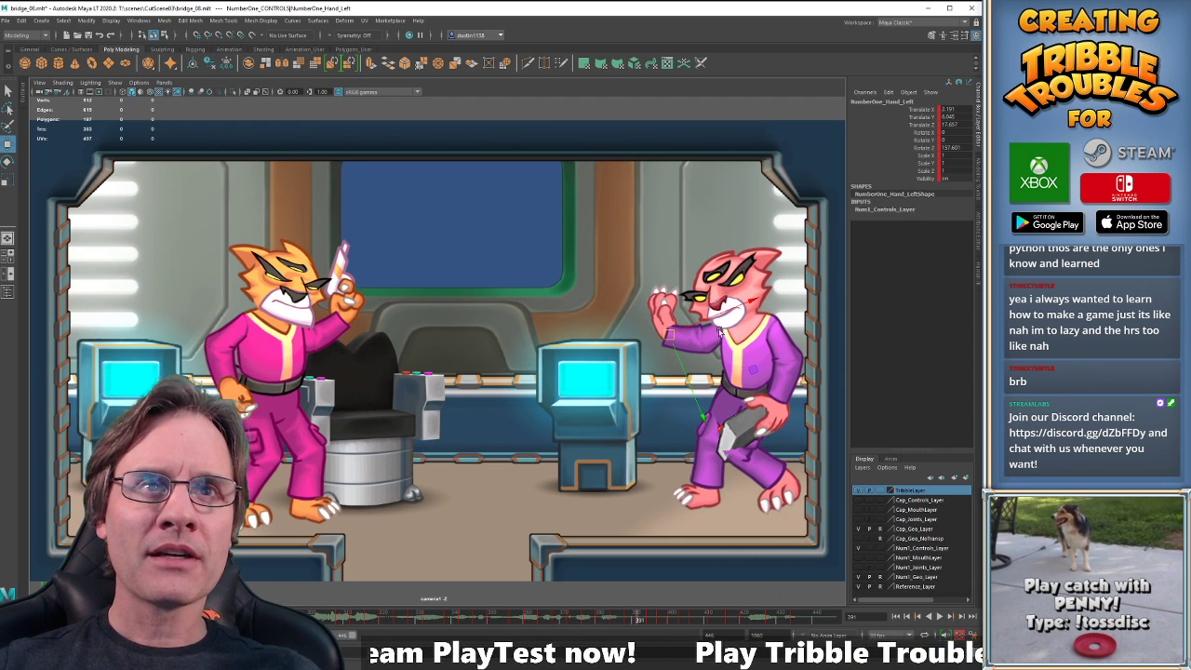
{"action": "key", "text": "comma"}
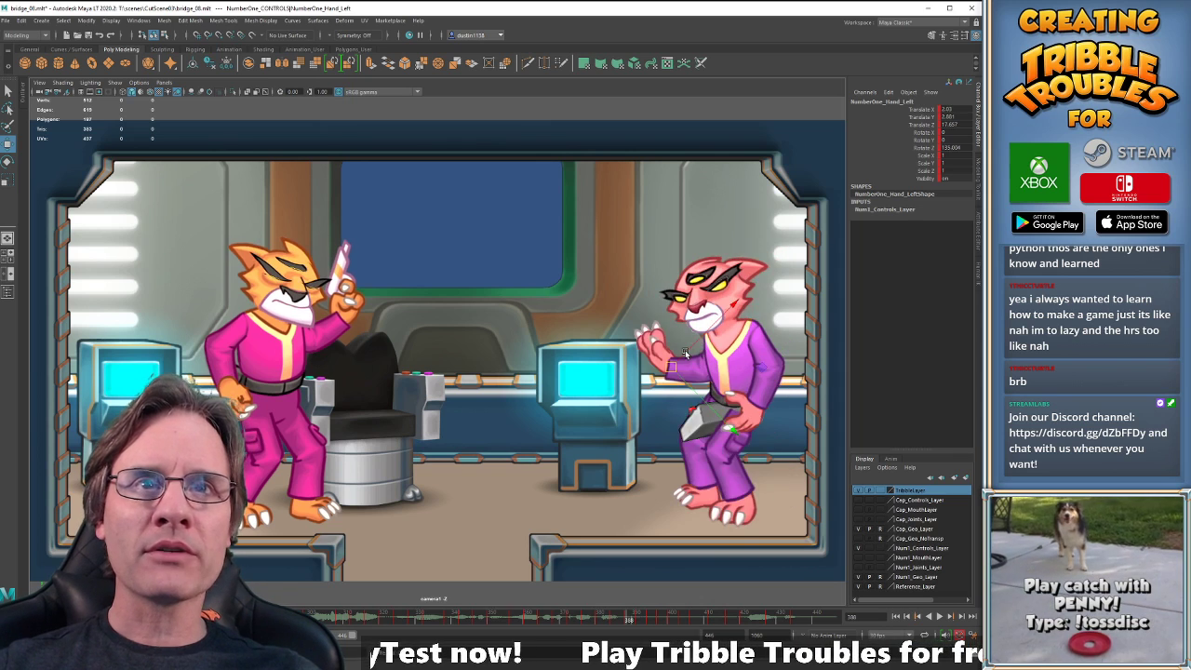
{"action": "key", "text": "period"}
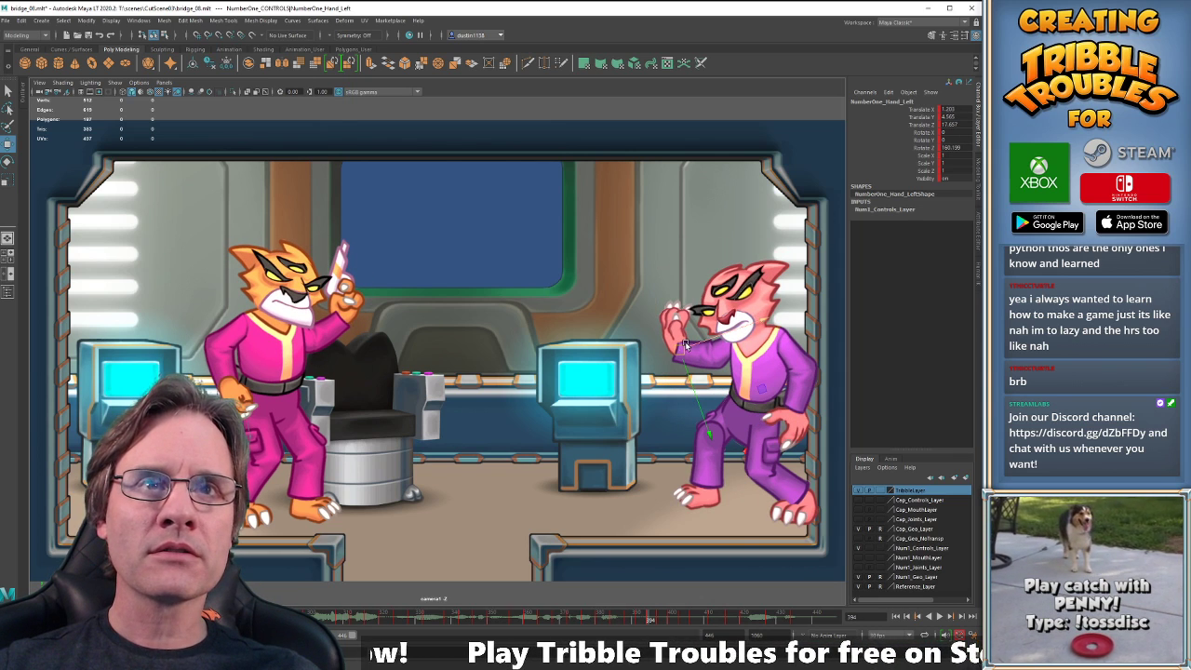
Move the left hand at frame 594 slightly outward, to Translate X about 1.0 and Y about 5.3.
{"action": "left_click_drag", "start_coordinate": [686, 346], "coordinate": [687, 340]}
{"action": "key", "text": "period"}
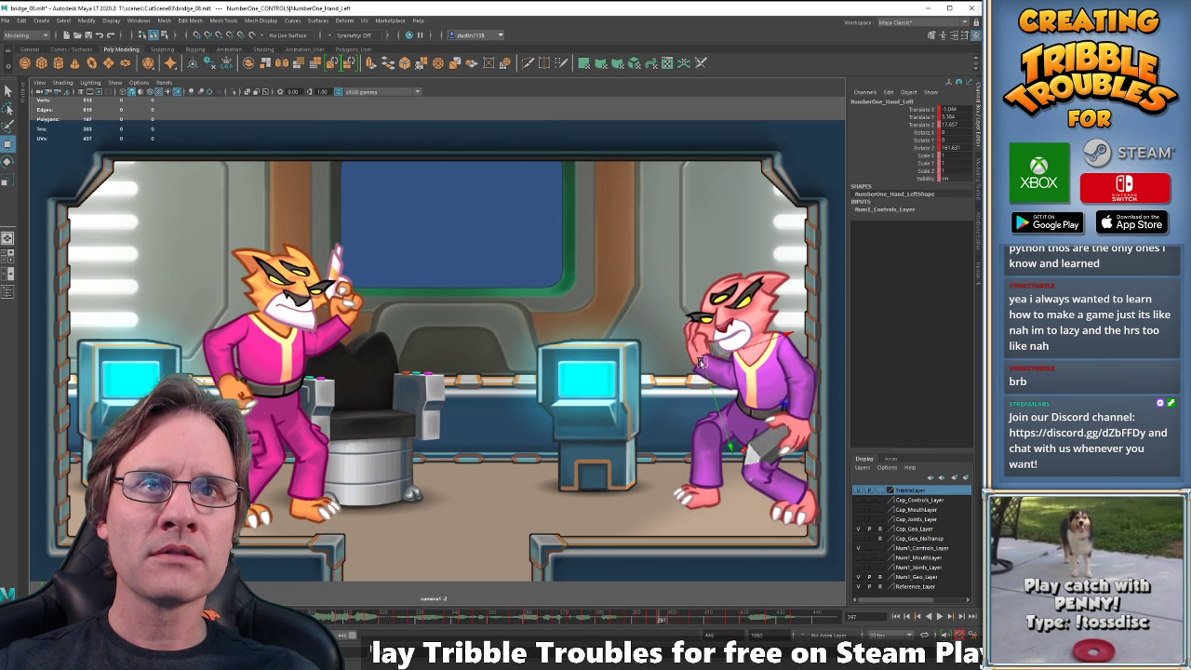
{"action": "key", "text": "comma"}
{"action": "key", "text": "comma"}
{"action": "key", "text": "comma"}
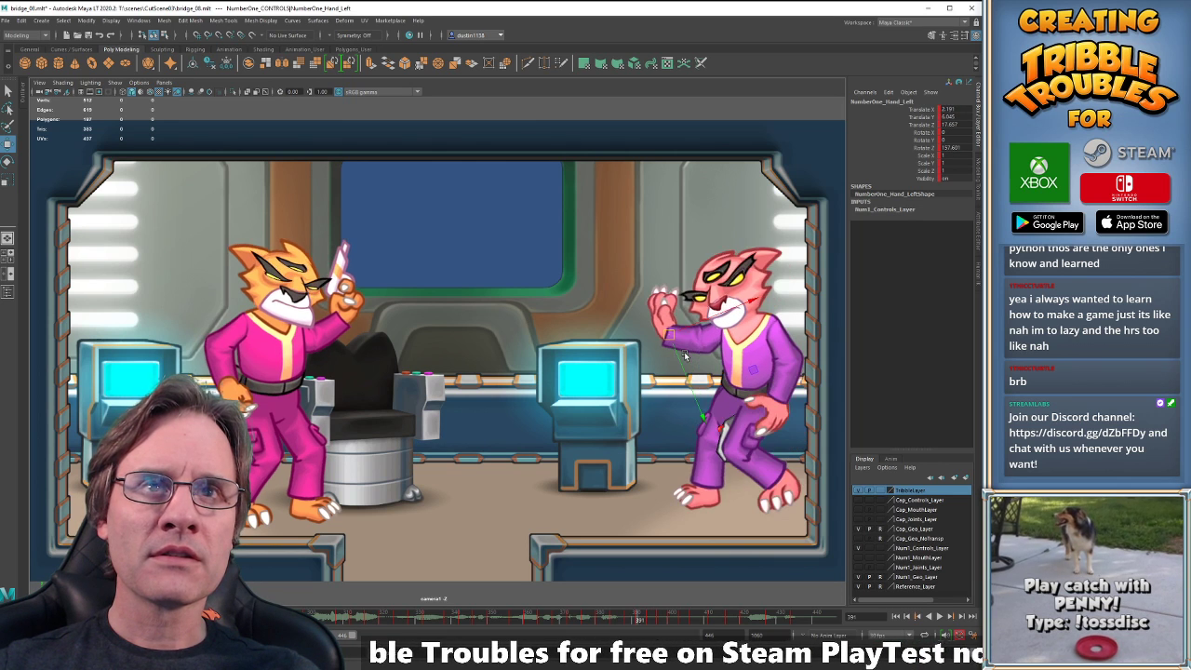
Move the left hand at frame 597 to Translate X about 0.5 and Y about 4.2, comparing it with frames 591 and 594.
{"action": "key", "text": "period"}
{"action": "key", "text": "period"}
{"action": "key", "text": "period"}
{"action": "key", "text": "period"}
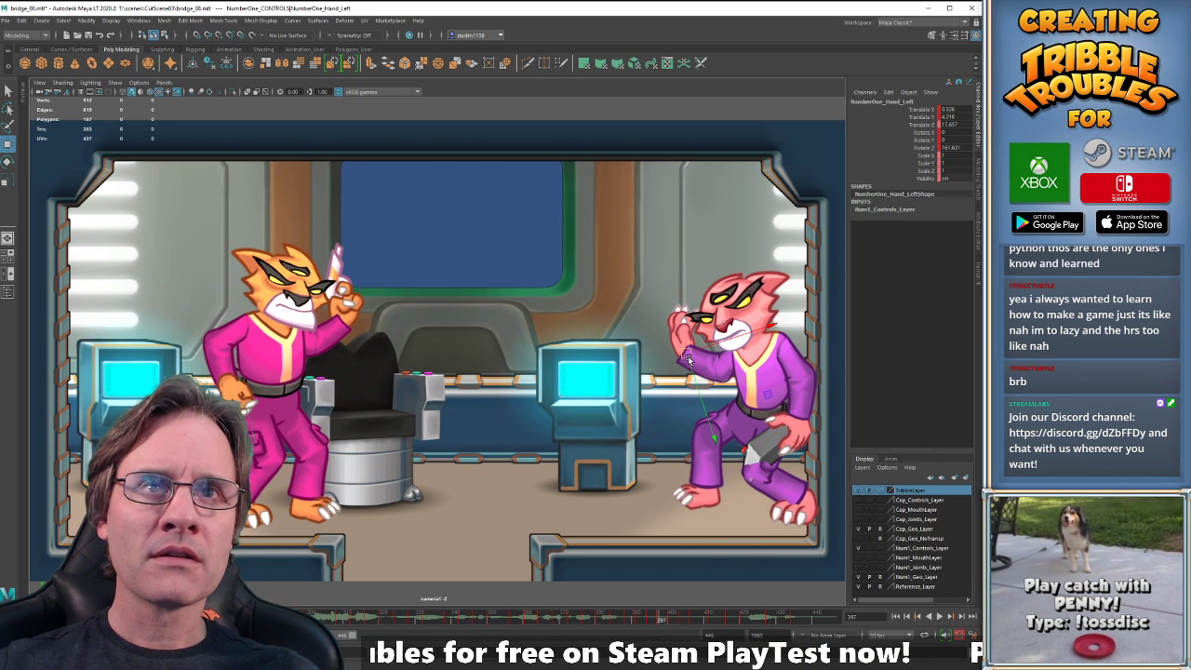
{"action": "key", "text": "comma"}
{"action": "key", "text": "comma"}
{"action": "key", "text": "comma"}
{"action": "key", "text": "comma"}
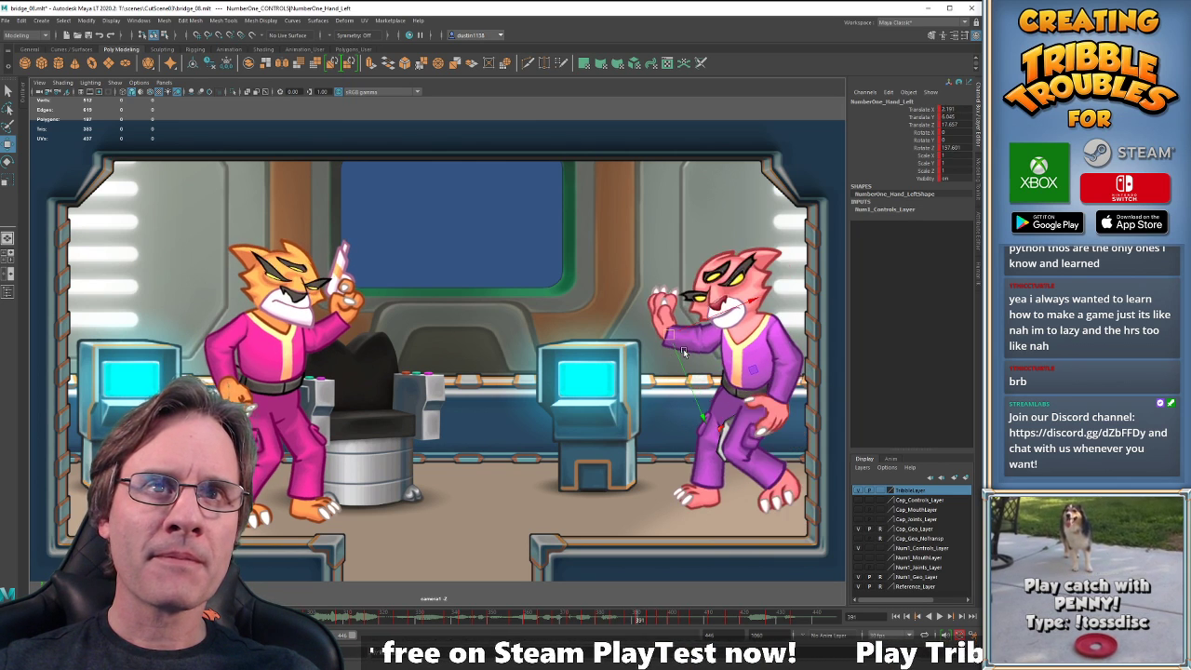
{"action": "key", "text": "period"}
{"action": "key", "text": "period"}
{"action": "key", "text": "period"}
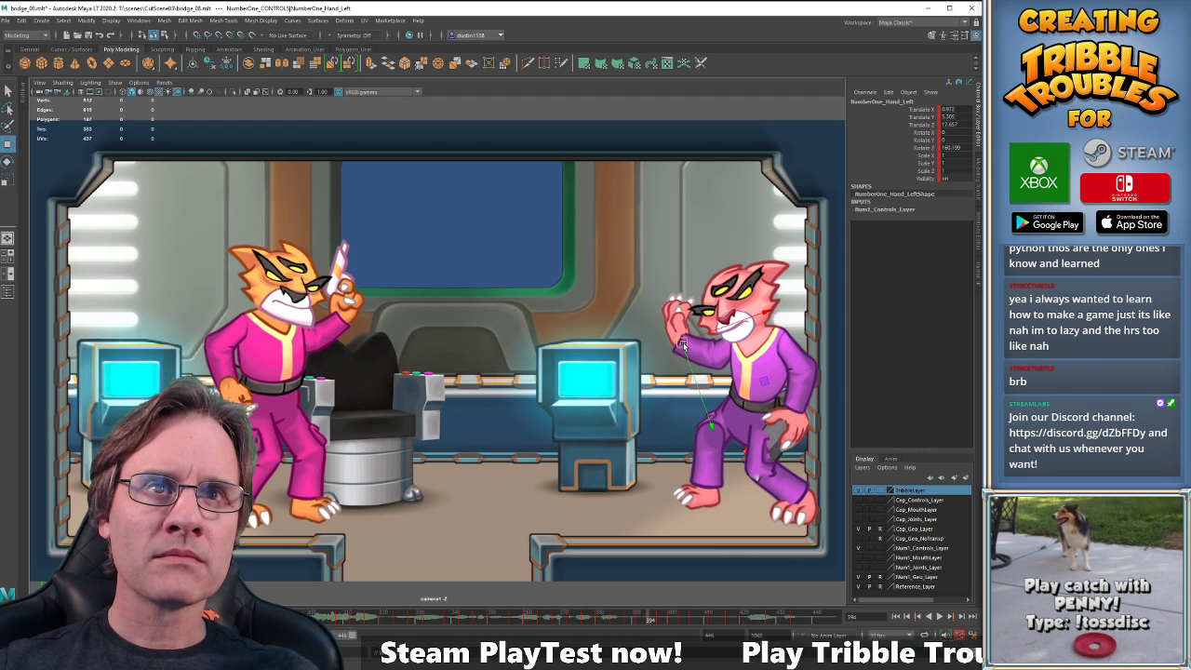
Step through the keyframes from 591 to 600 to examine the arc of the left hand.
{"action": "key", "text": "comma"}
{"action": "key", "text": "comma"}
{"action": "key", "text": "comma"}
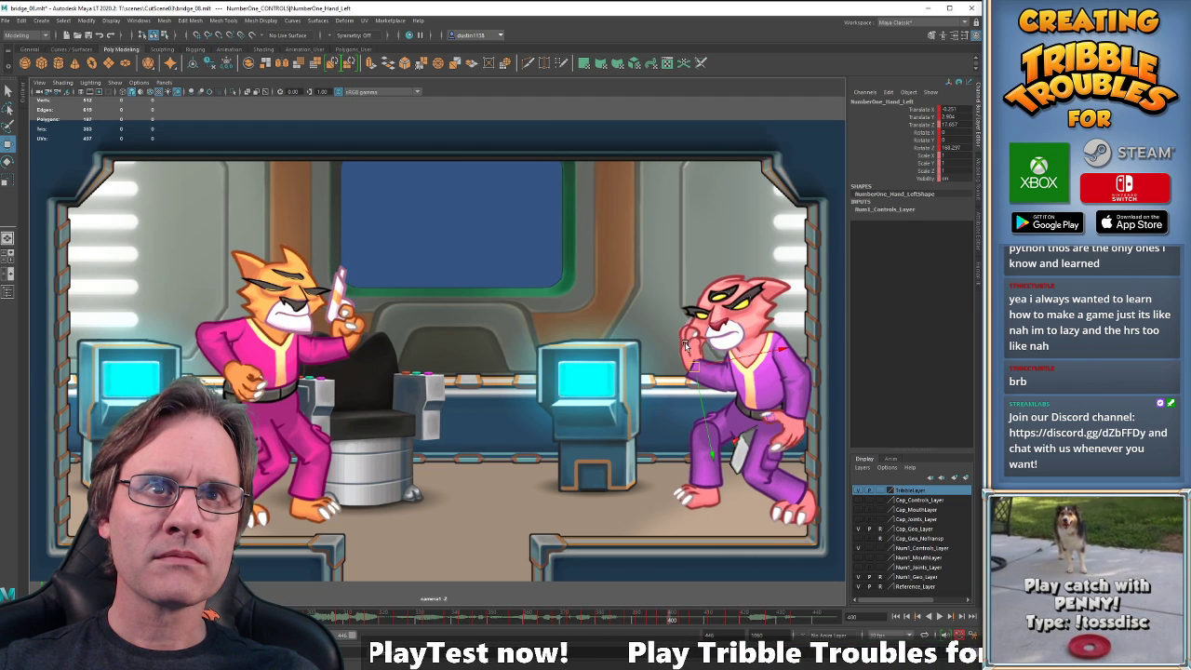
{"action": "key", "text": "period"}
{"action": "key", "text": "period"}
{"action": "key", "text": "period"}
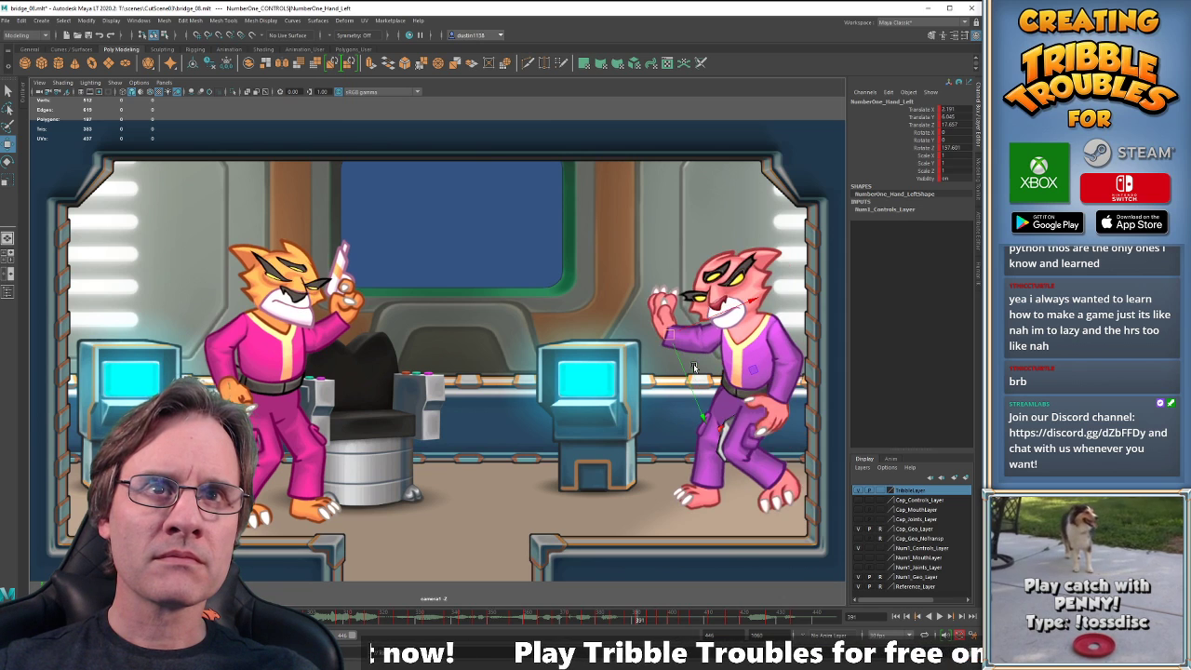
{"action": "key", "text": "period"}
{"action": "key", "text": "period"}
{"action": "key", "text": "period"}
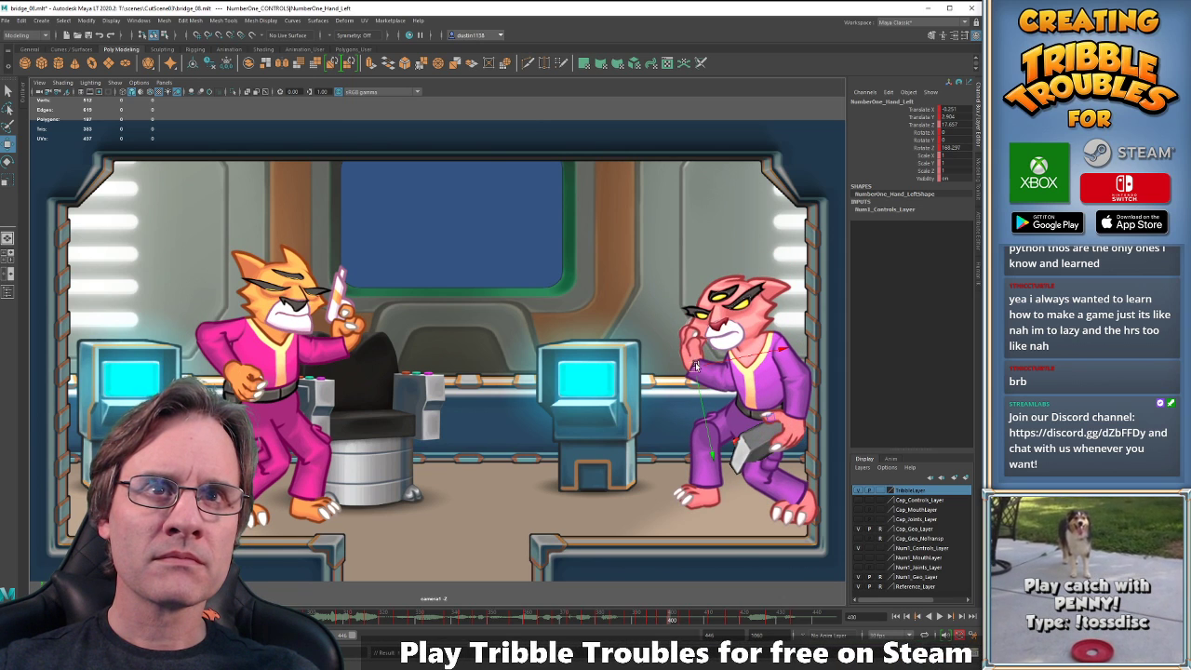
Nudge the left hand outward to Translate X 1.0, Y 5.6 at frame 594 and X 0.9, Y 4.9 at frame 597, approximately.
{"action": "key", "text": "comma"}
{"action": "key", "text": "comma"}
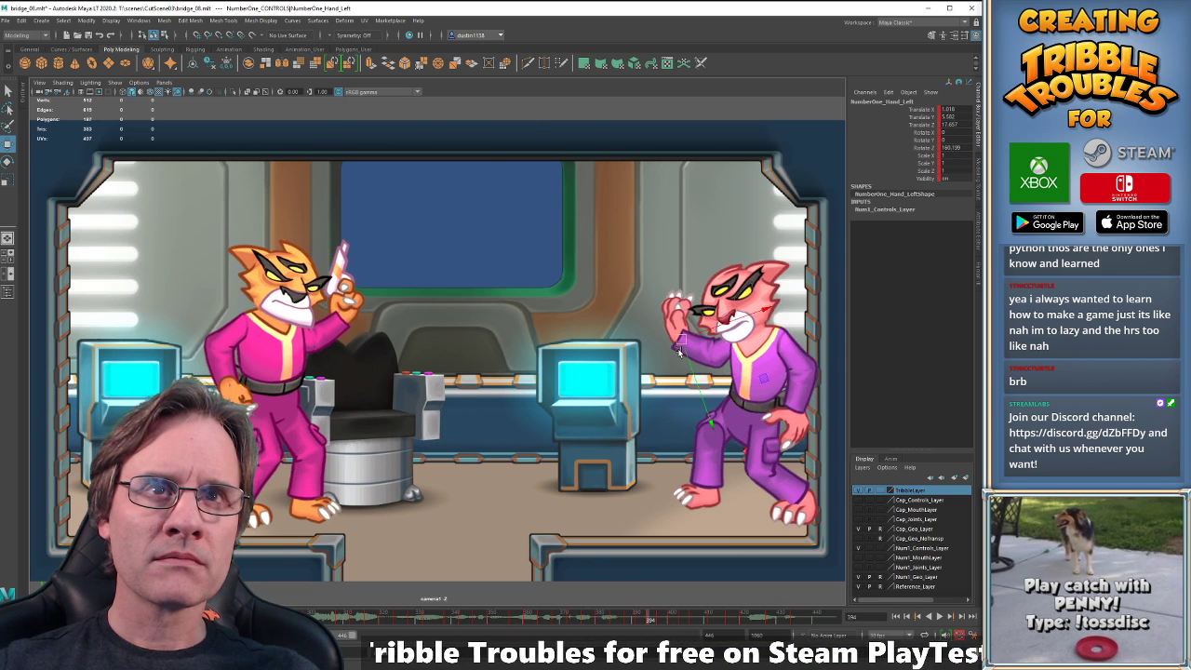
{"action": "key", "text": "period"}
{"action": "key", "text": "period"}
{"action": "key", "text": "comma"}
{"action": "key", "text": "comma"}
{"action": "key", "text": "comma"}
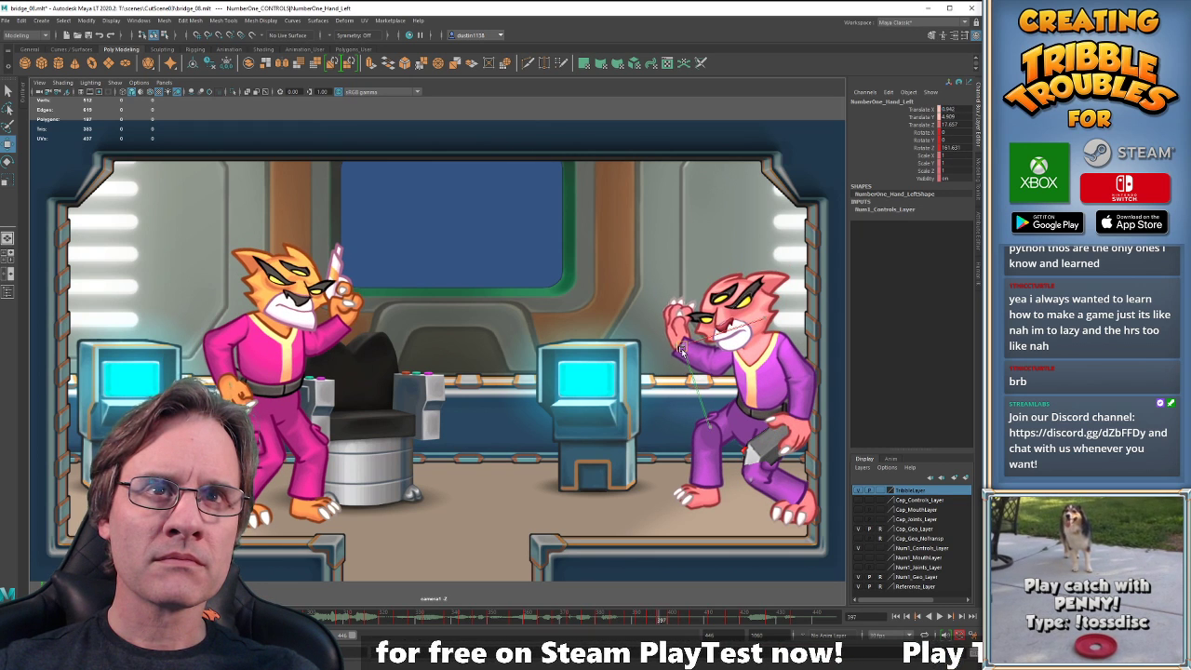
Move the left hand at frame 600 away from the face, to Translate X about 1.3 and Y about 4.2.
{"action": "key", "text": "period"}
{"action": "key", "text": "period"}
{"action": "key", "text": "comma"}
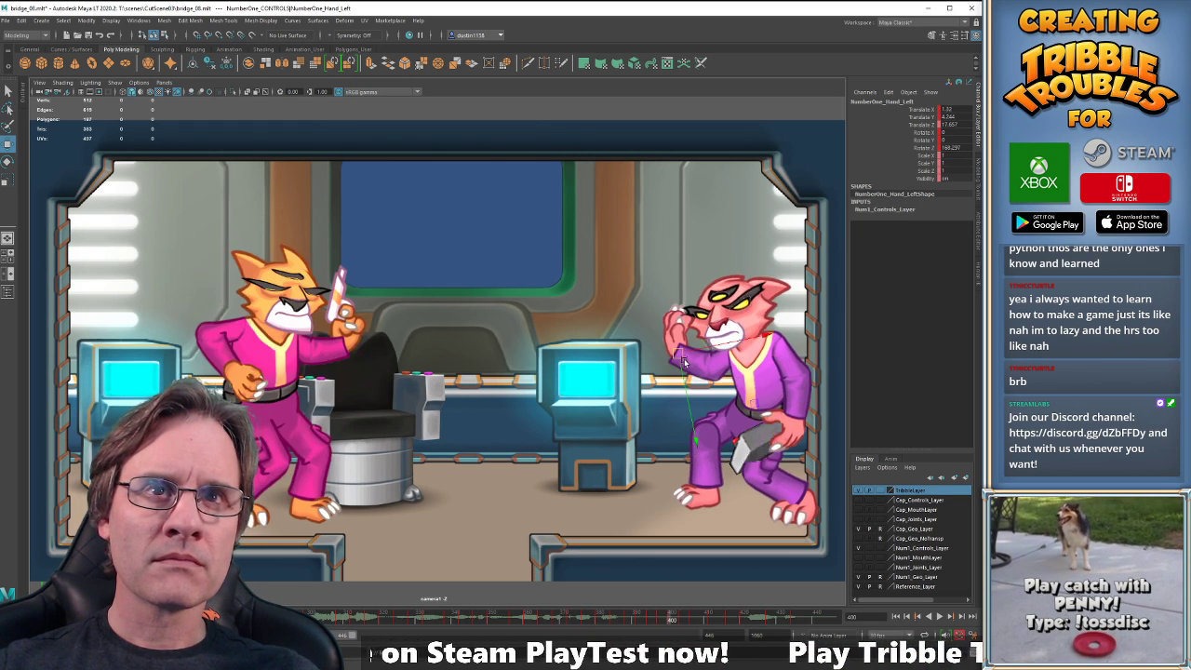
At frame 603, move the left hand to Translate X about 1.6, Y about 3.8 and rotate it in Z to about 169.2 degrees.
{"action": "key", "text": "period"}
{"action": "left_click_drag", "start_coordinate": [687, 369], "coordinate": [677, 359]}
{"action": "key", "text": "e"}
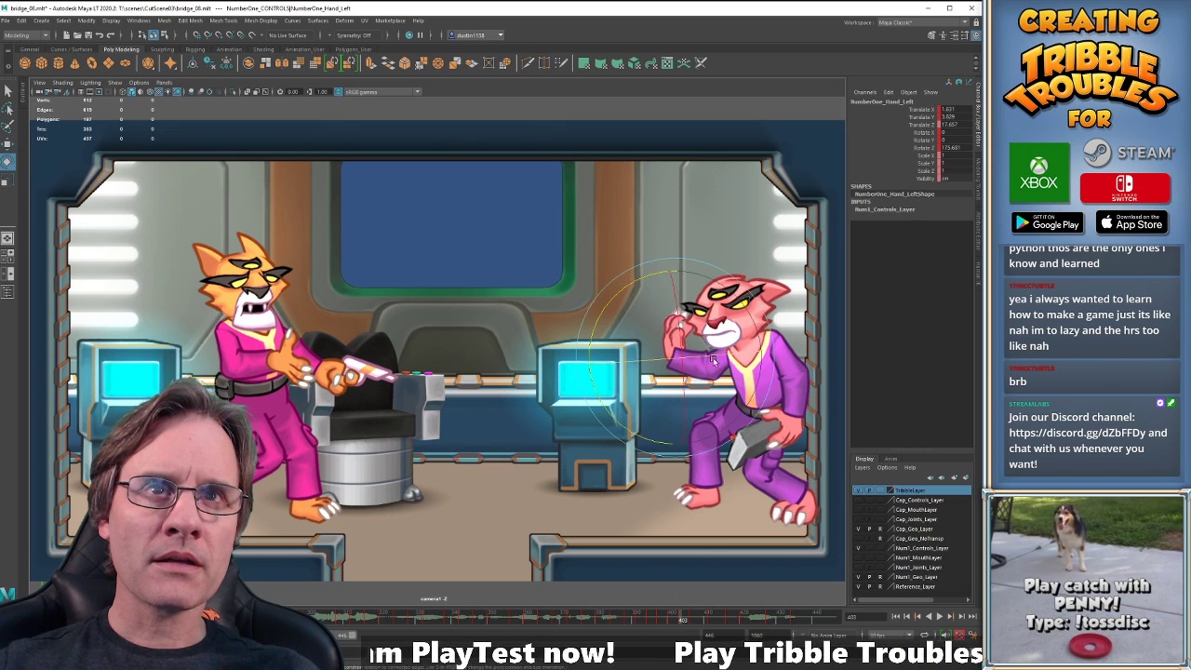
{"action": "key", "text": "comma"}
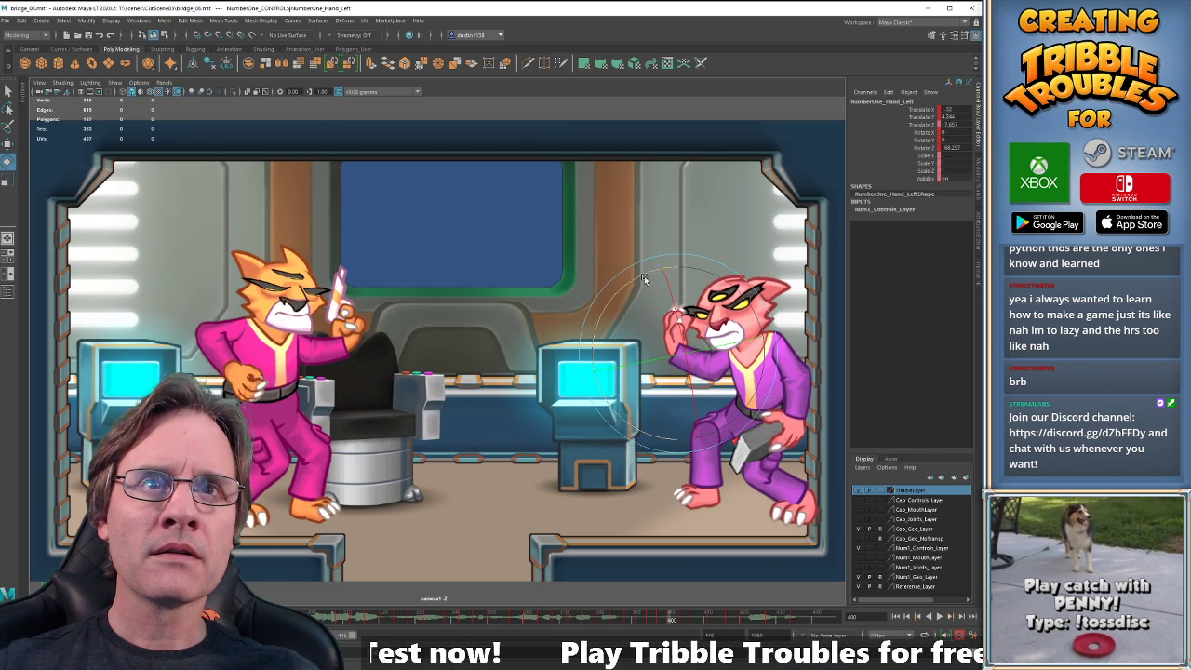
{"action": "key", "text": "period"}
{"action": "key", "text": "comma"}
{"action": "key", "text": "period"}
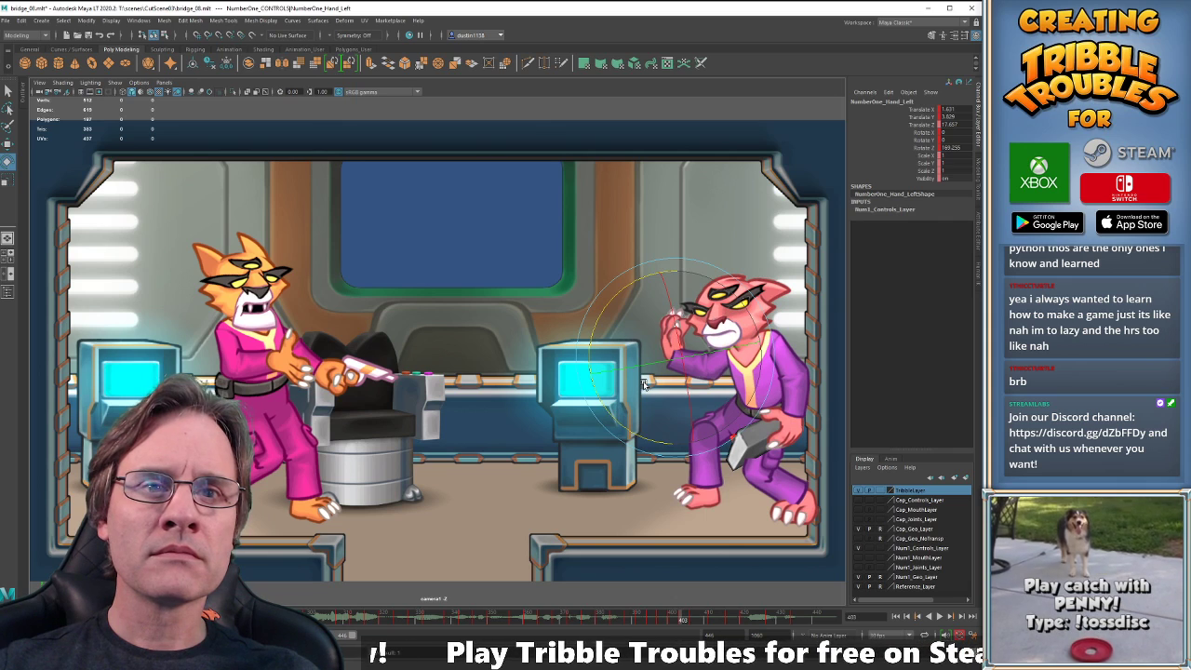
Move the left hand at frame 606 outward to Translate X about 1.9 and Y about 3.8, checking it against the neighbouring keyframes.
{"action": "left_click_drag", "start_coordinate": [691, 614], "coordinate": [685, 613]}
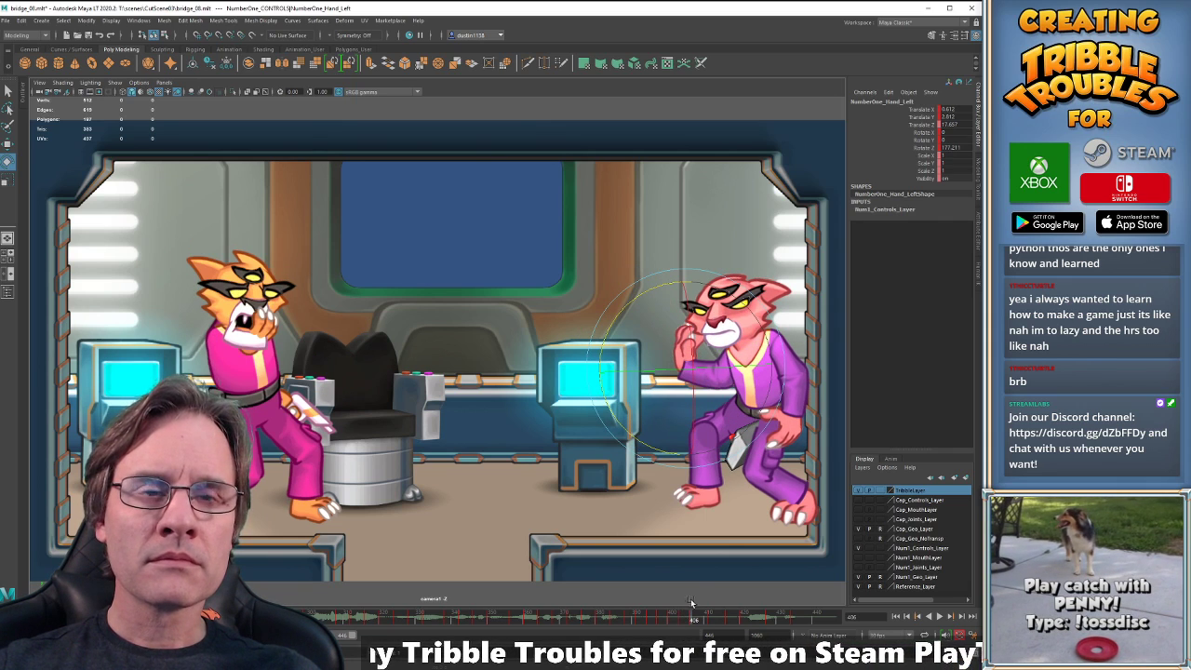
{"action": "key", "text": "comma"}
{"action": "key", "text": "period"}
{"action": "key", "text": "w"}
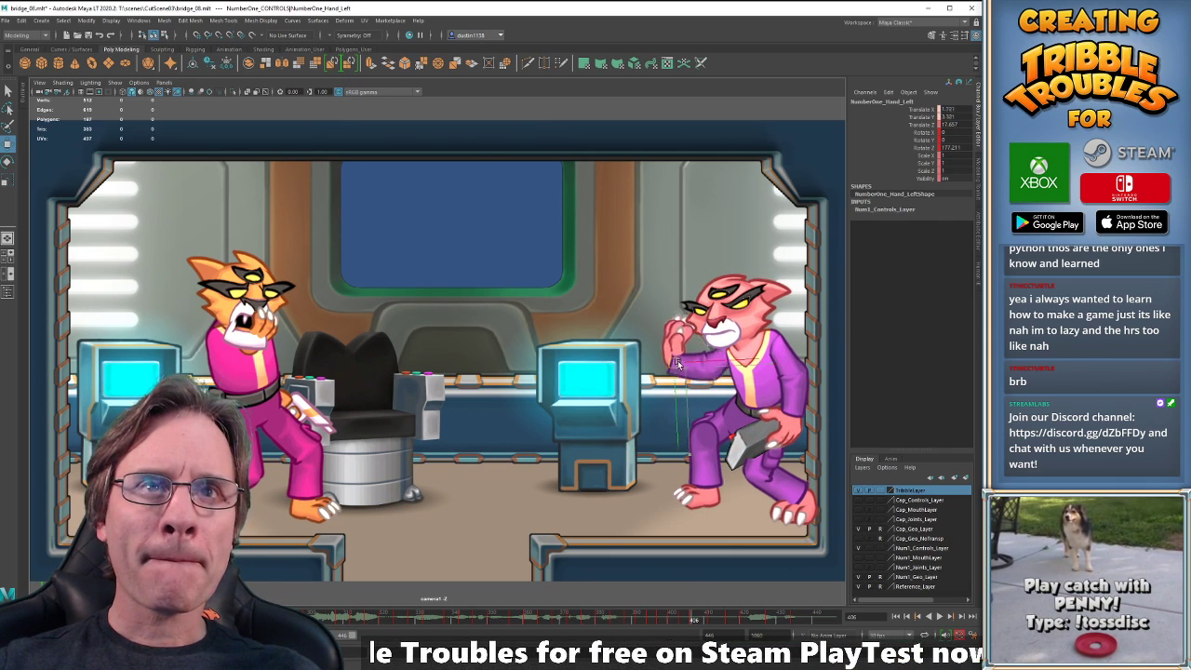
{"action": "key", "text": "comma"}
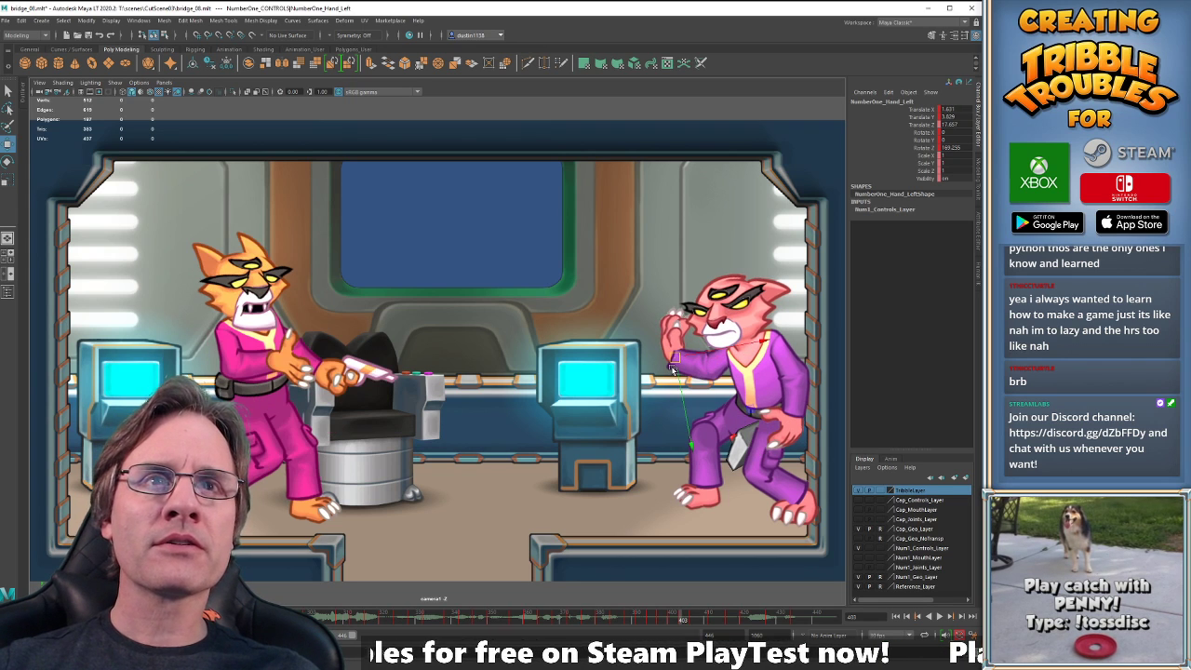
{"action": "key", "text": "period"}
{"action": "key", "text": "period"}
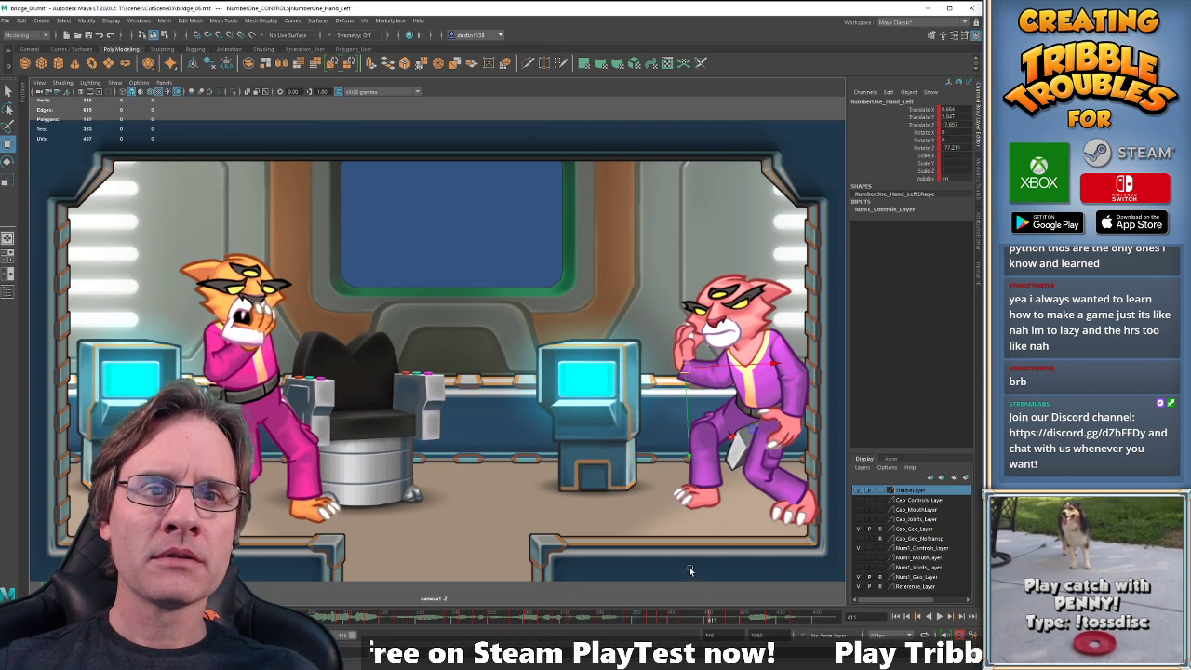
{"action": "left_click", "coordinate": [712, 619]}
{"action": "key", "text": "comma"}
{"action": "key", "text": "comma"}
{"action": "key", "text": "period"}
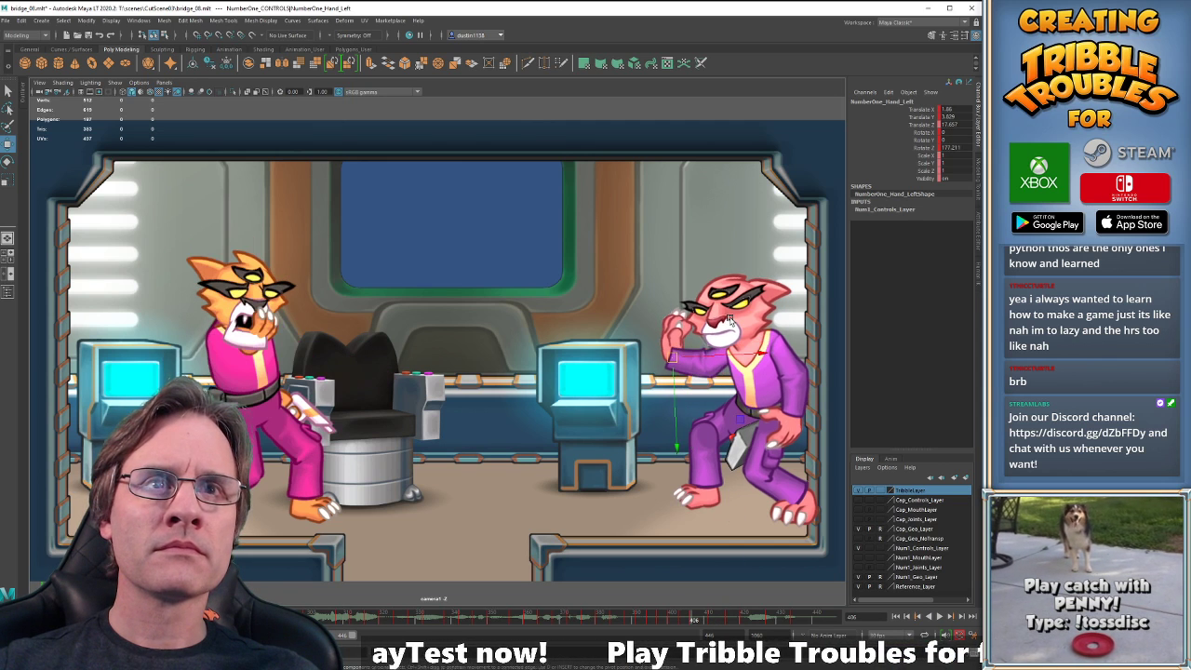
Rotate the left hand at frame 606 in Z to about 168.9 degrees, comparing it with the adjacent keyframes.
{"action": "key", "text": "e"}
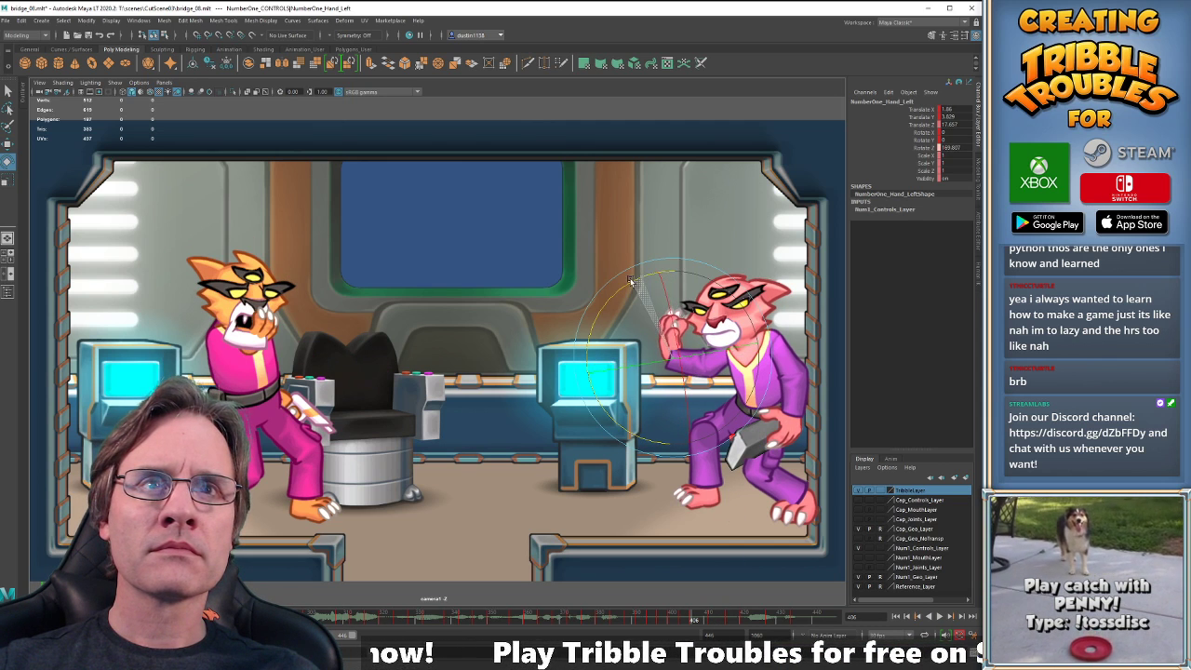
{"action": "key", "text": "comma"}
{"action": "key", "text": "comma"}
{"action": "key", "text": "period"}
{"action": "key", "text": "period"}
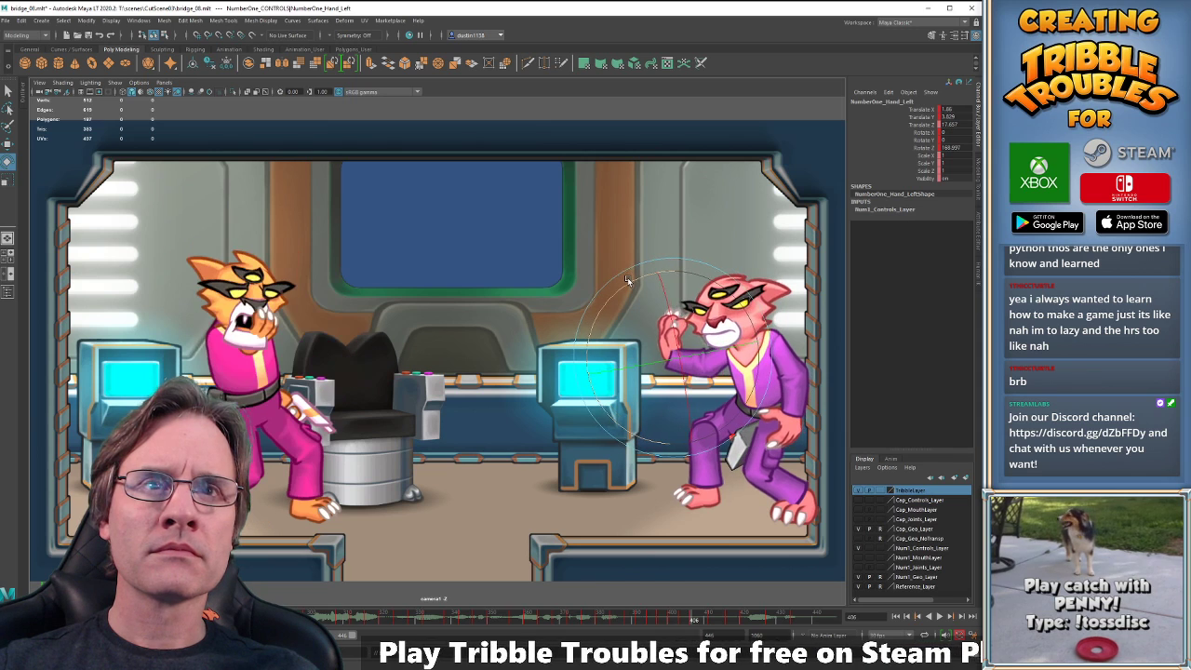
{"action": "key", "text": "period"}
{"action": "key", "text": "comma"}
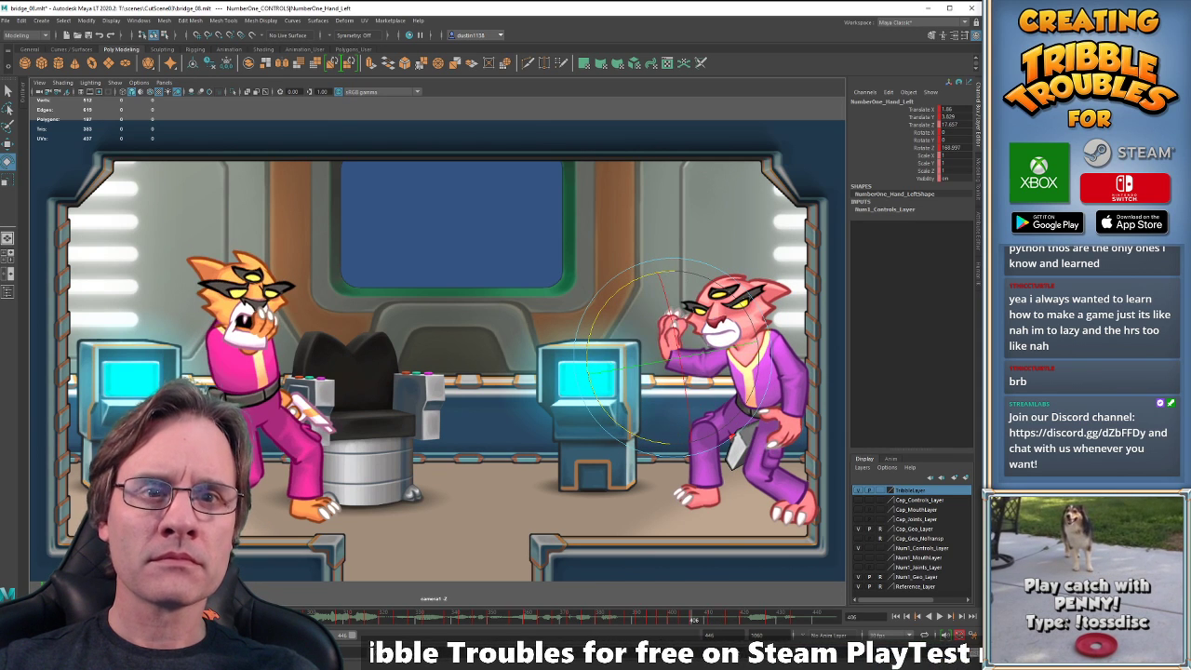
Carry the left hand's pose from frame 606 over to frame 611 and check the transition.
{"action": "left_click", "coordinate": [711, 620]}
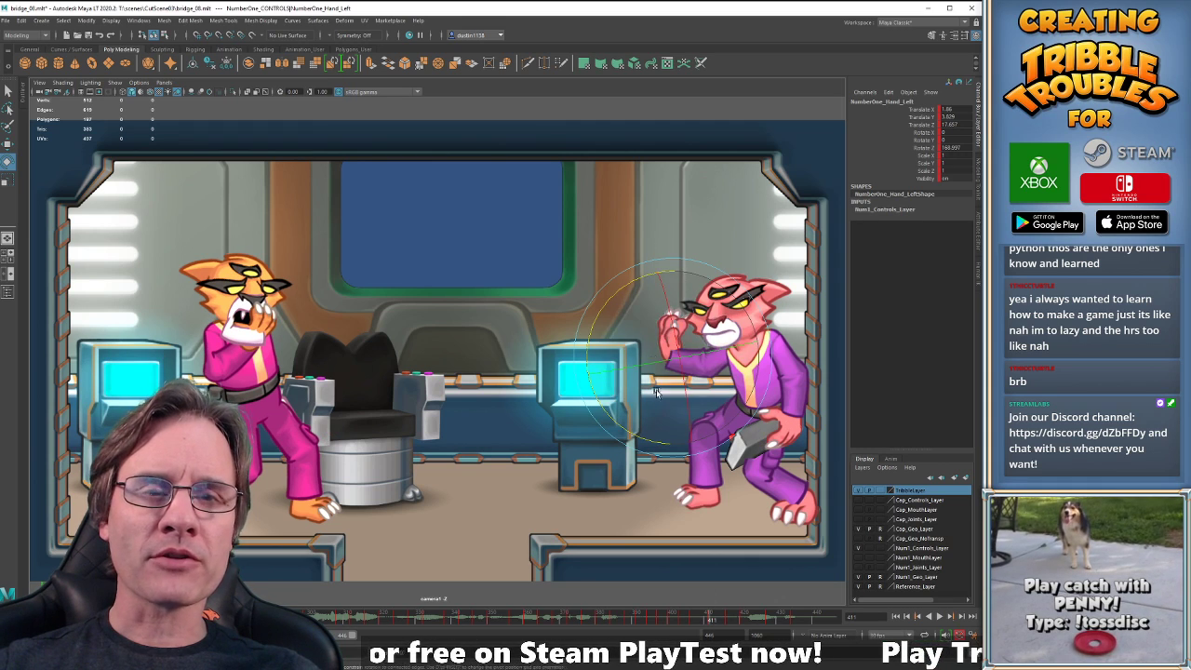
{"action": "key", "text": "comma"}
{"action": "key", "text": "comma"}
{"action": "key", "text": "period"}
{"action": "key", "text": "period"}
{"action": "key", "text": "period"}
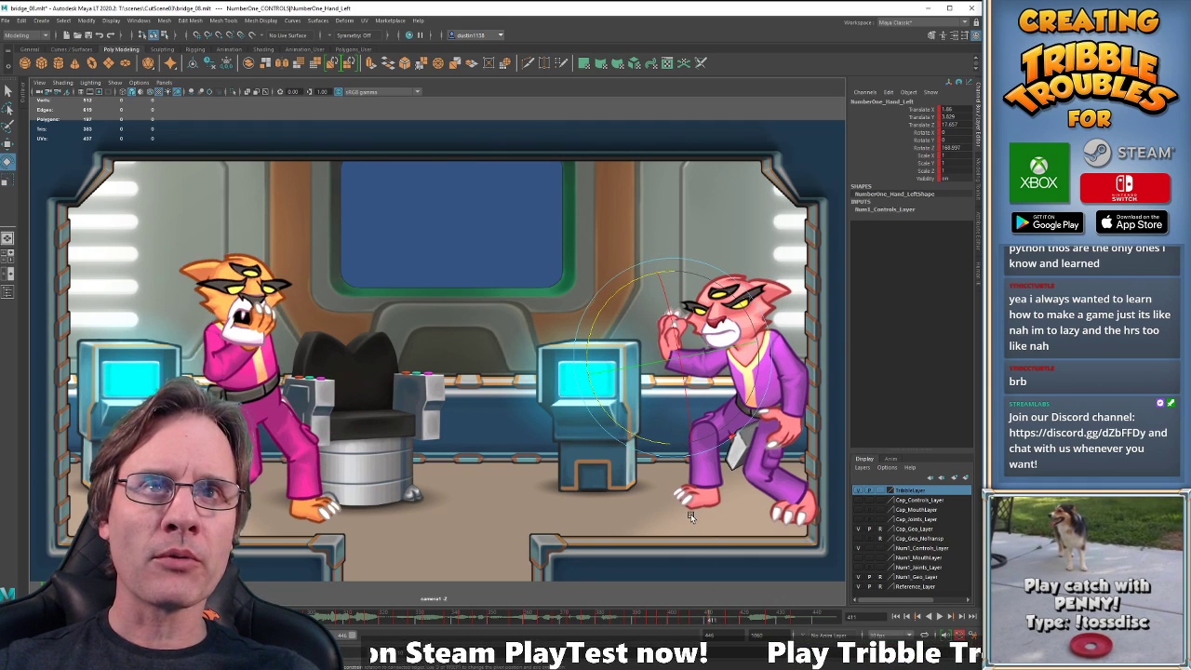
Step back and forth through the keyframes around frame 611 to examine how the left hand holds its pose.
{"action": "key", "text": "comma"}
{"action": "key", "text": "comma"}
{"action": "key", "text": "period"}
{"action": "key", "text": "period"}
{"action": "key", "text": "period"}
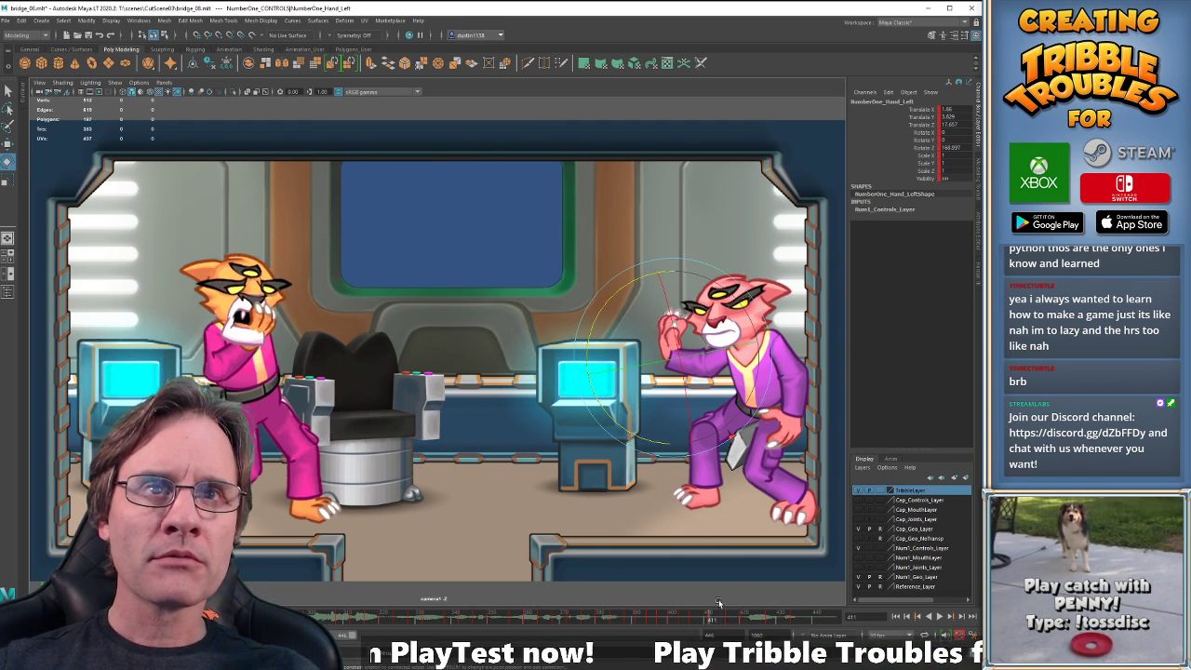
{"action": "key", "text": "period"}
{"action": "key", "text": "comma"}
{"action": "key", "text": "comma"}
{"action": "key", "text": "comma"}
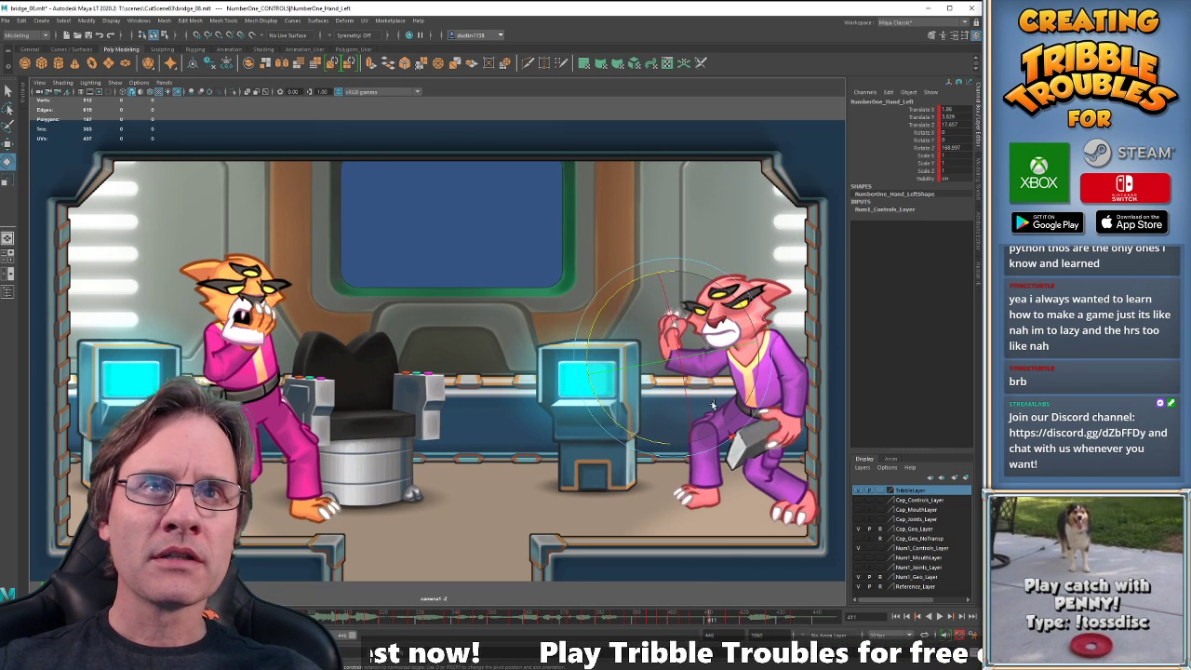
Rotate the left hand at frame 416 in Z to about 113.9 degrees and check it against the following keyframes.
{"action": "key", "text": "period"}
{"action": "key", "text": "w"}
{"action": "key", "text": "e"}
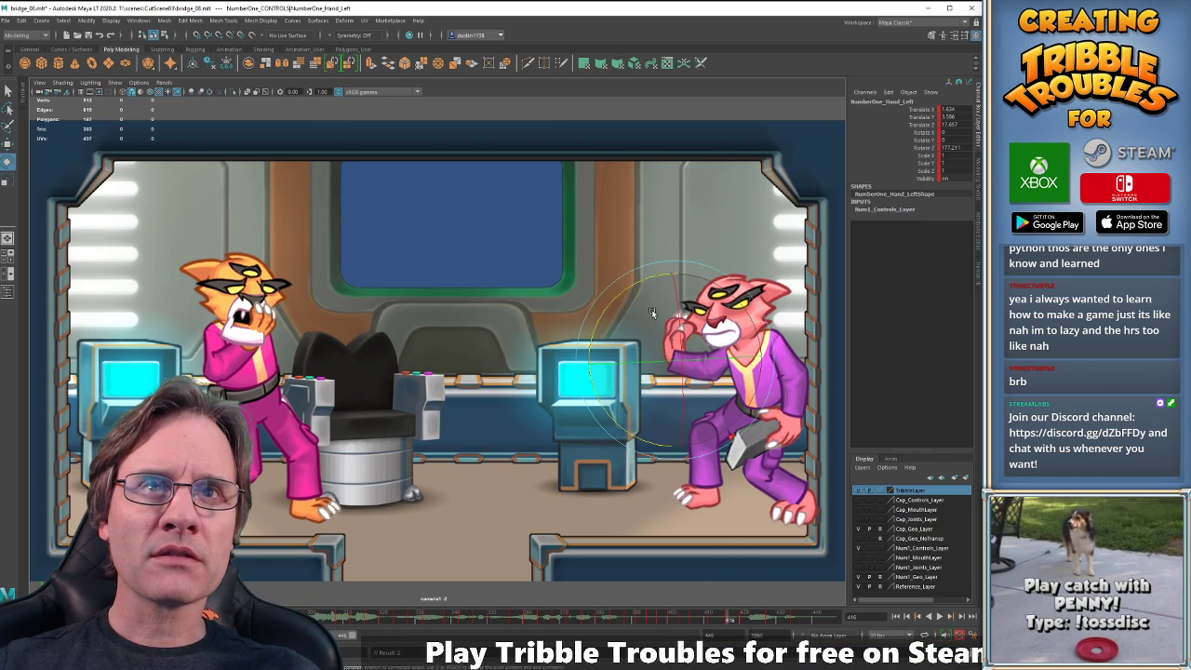
{"action": "left_click_drag", "start_coordinate": [619, 296], "coordinate": [624, 349]}
{"action": "key", "text": "period"}
{"action": "key", "text": "period"}
{"action": "key", "text": "period"}
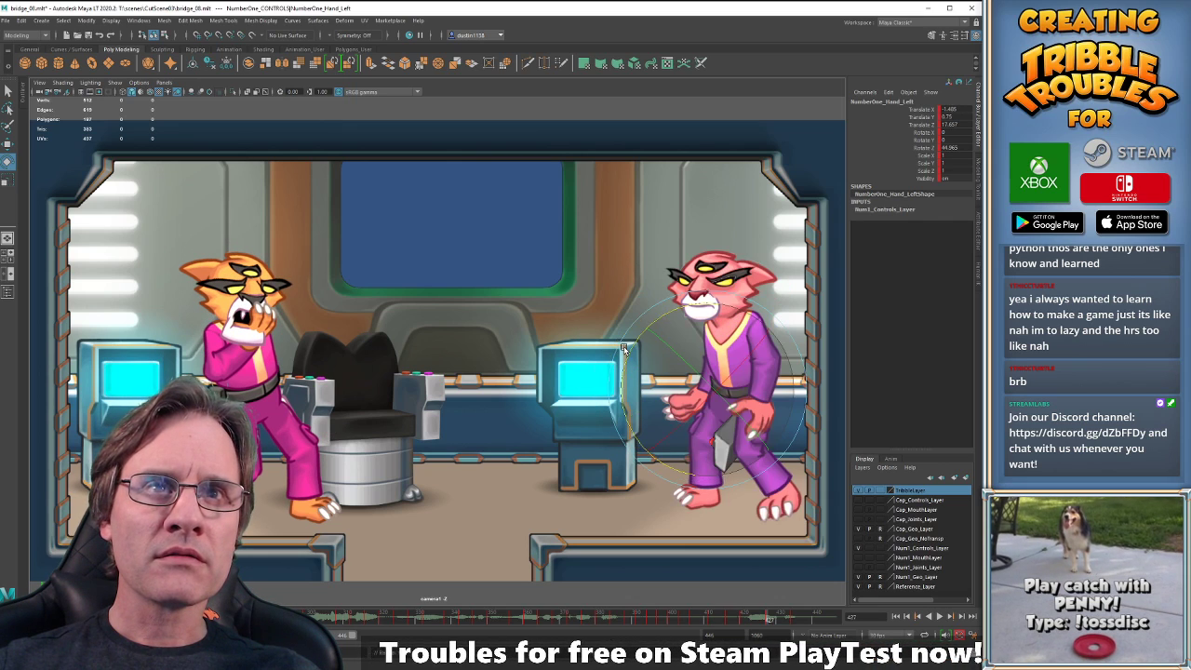
Play the animation back from about frame 352 and from successively closer starting points to review the left hand's motion up to frame 409.
{"action": "left_click", "coordinate": [500, 615]}
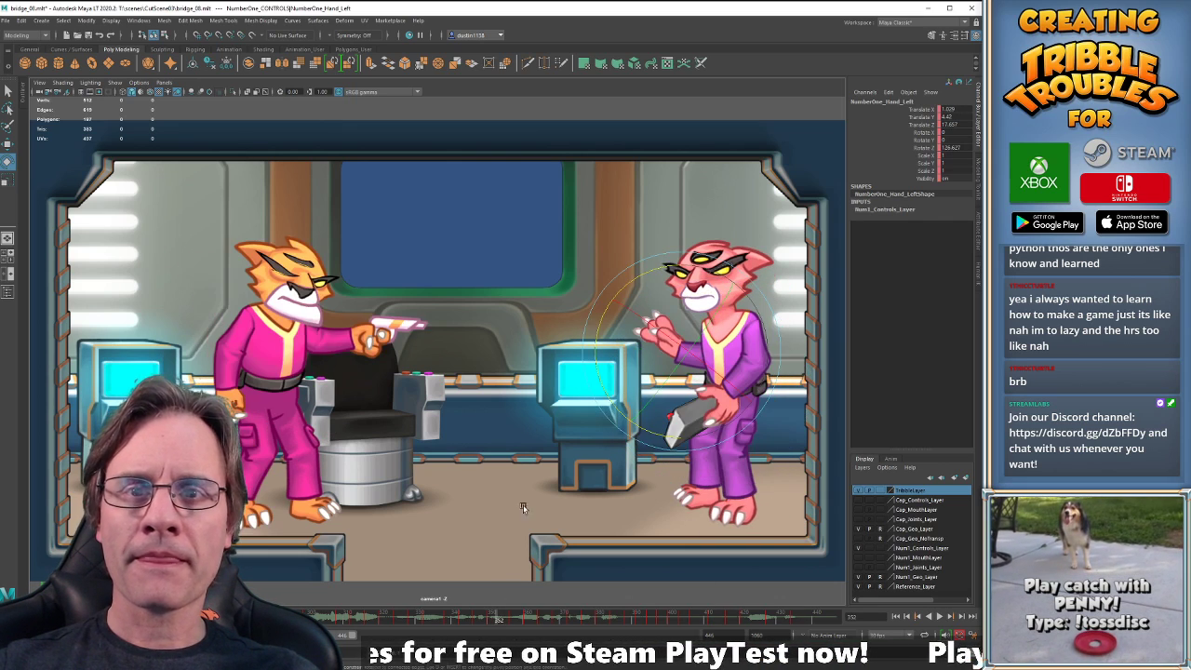
{"action": "key", "text": "alt+v"}
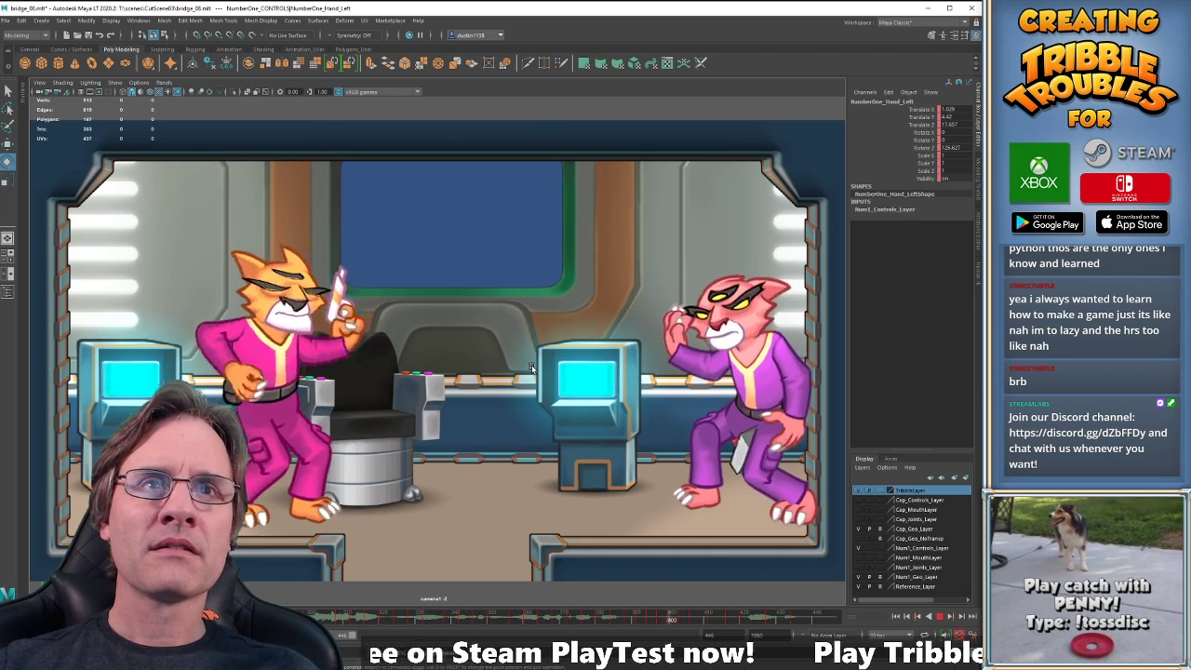
{"action": "key", "text": "alt+v"}
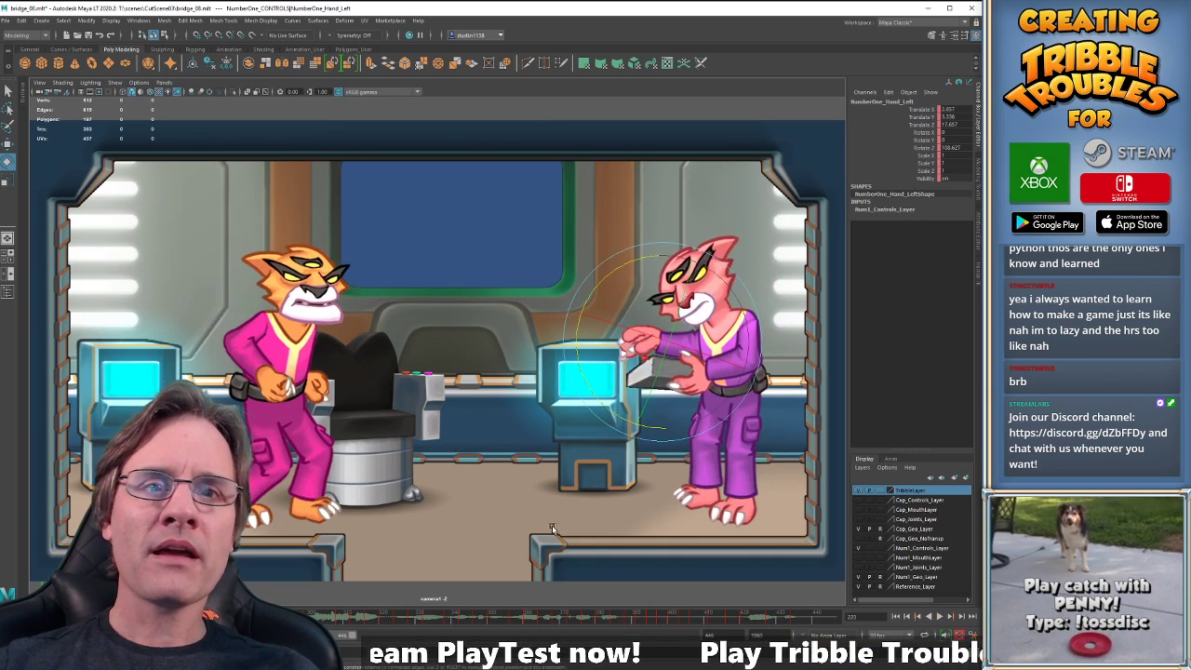
{"action": "left_click", "coordinate": [515, 613]}
{"action": "key", "text": "alt+v"}
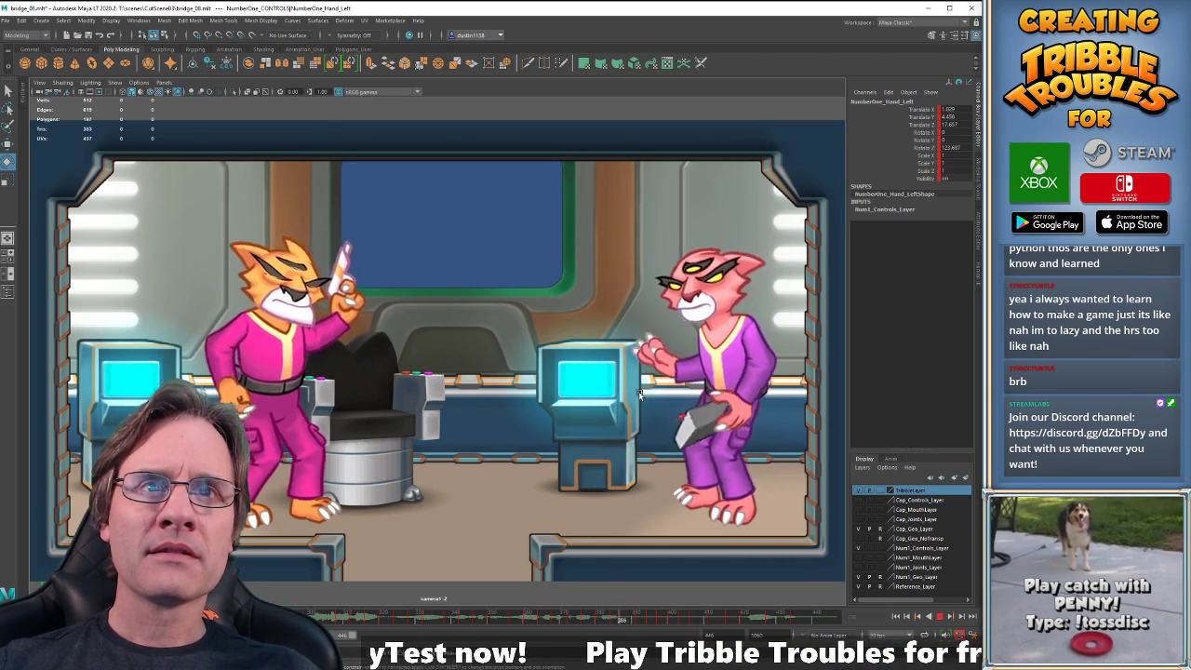
{"action": "key", "text": "alt+v"}
{"action": "left_click", "coordinate": [613, 616]}
{"action": "key", "text": "alt+v"}
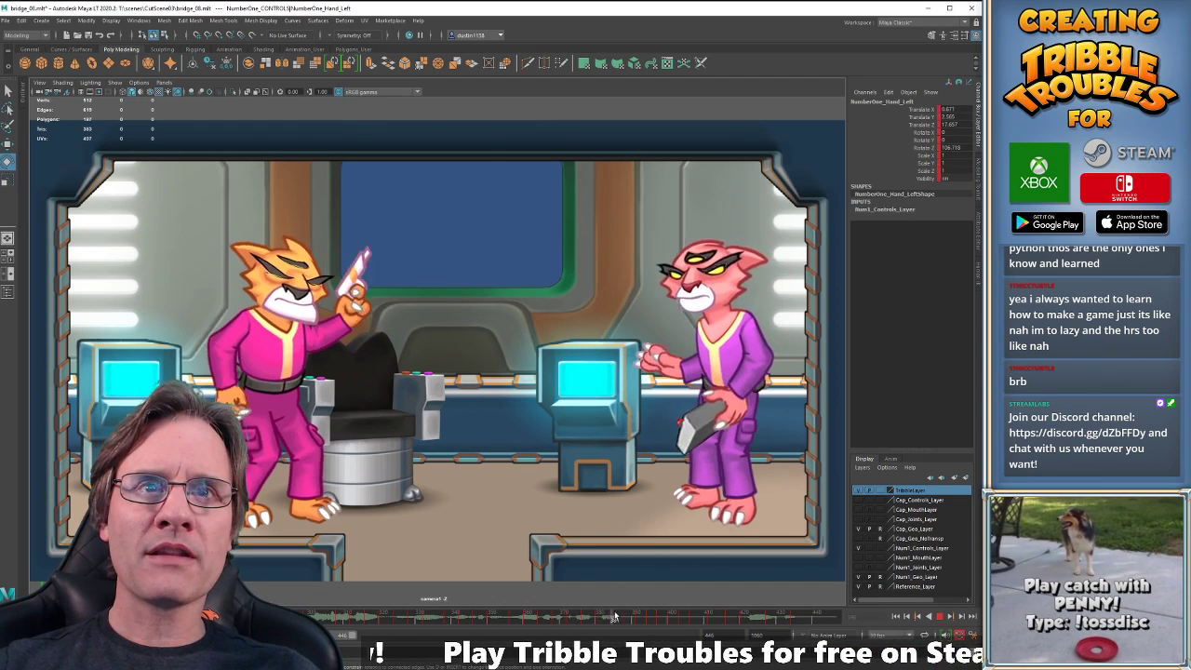
{"action": "key", "text": "alt+v"}
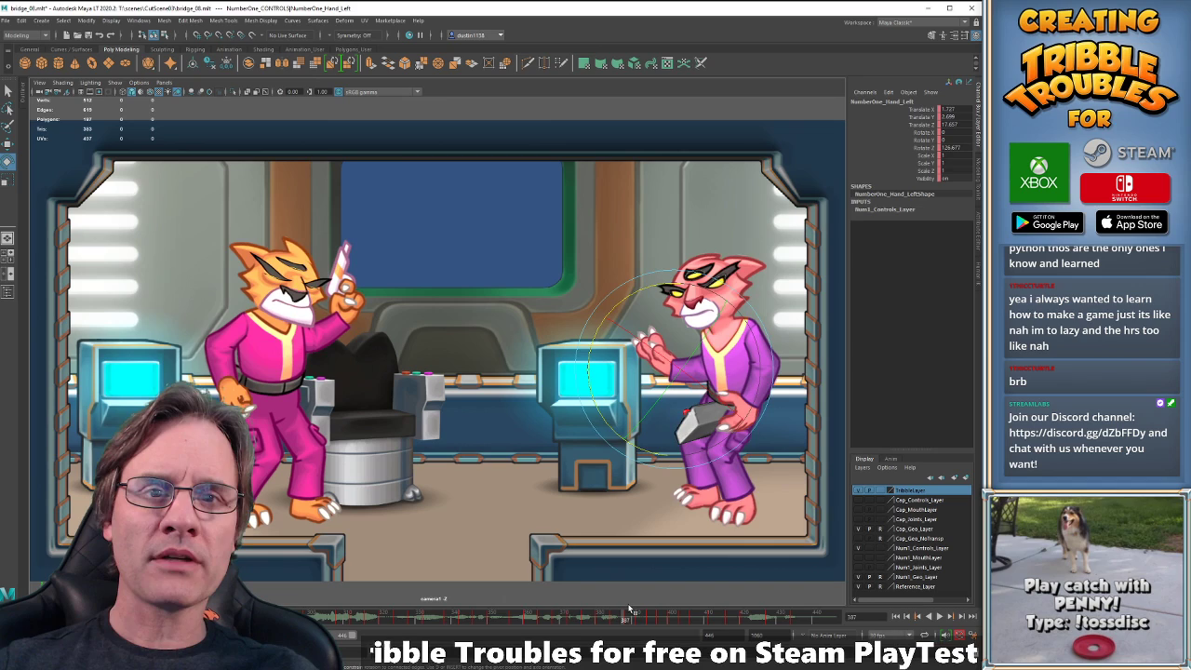
{"action": "left_click", "coordinate": [652, 617]}
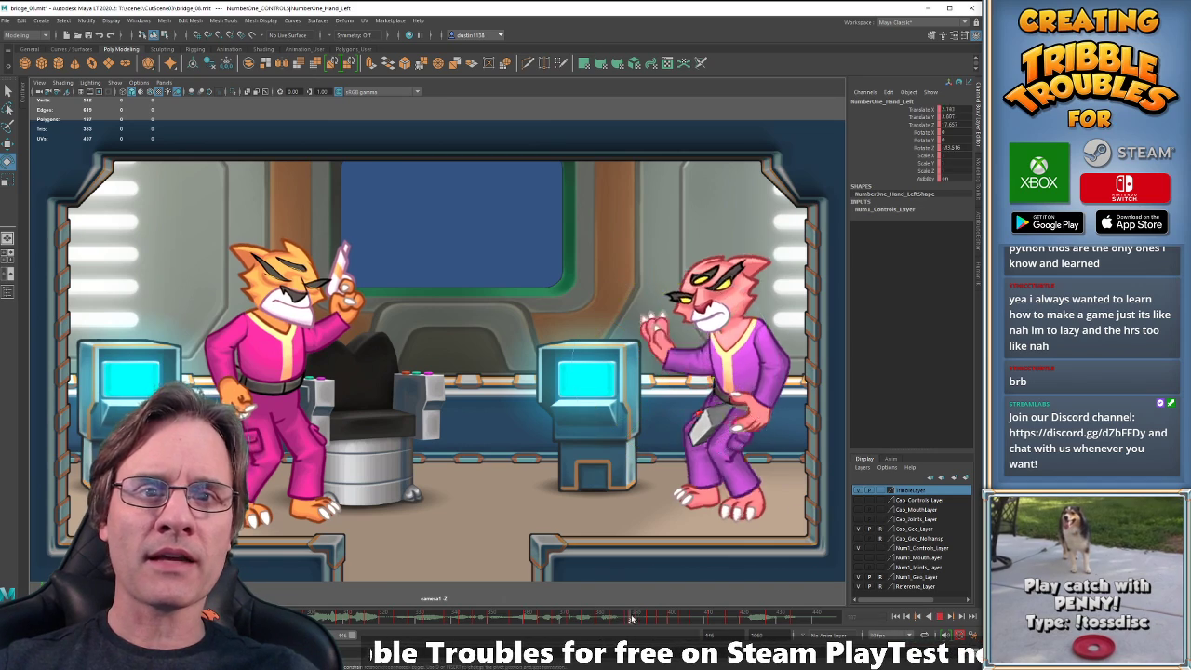
{"action": "key", "text": "alt+v"}
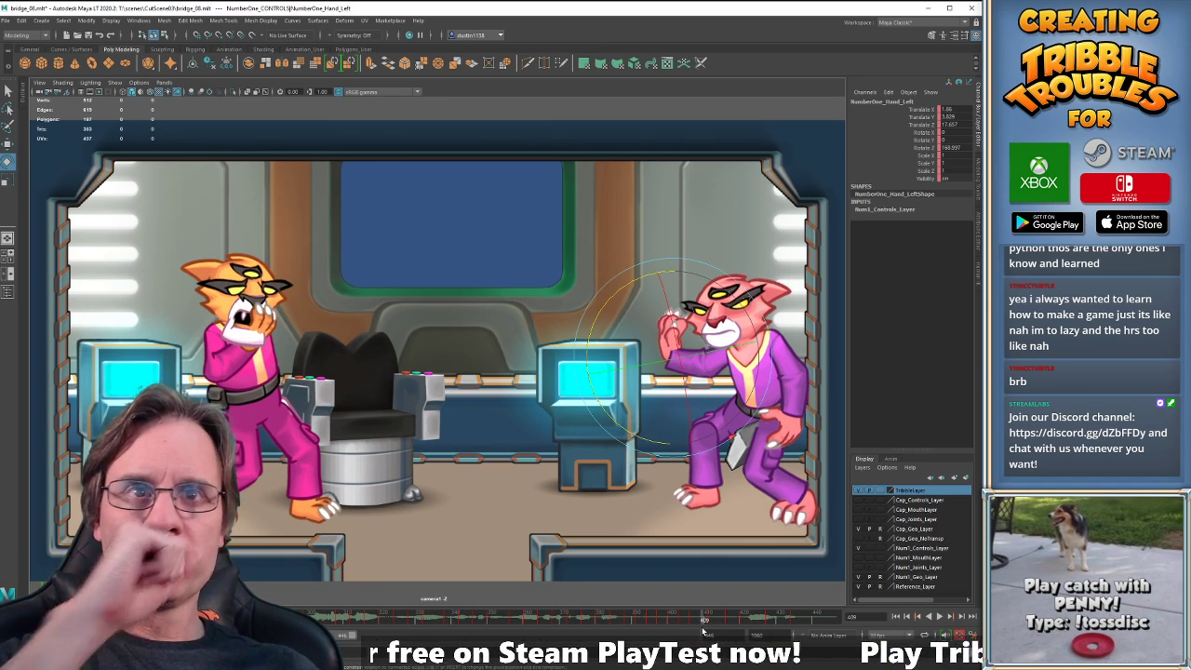
{"action": "key", "text": "alt+v"}
Rotate the left hand at frame 403 in Z to about 156.5 degrees, comparing it with the neighbouring keyframes.
{"action": "key", "text": "comma"}
{"action": "key", "text": "comma"}
{"action": "key", "text": "comma"}
{"action": "key", "text": "comma"}
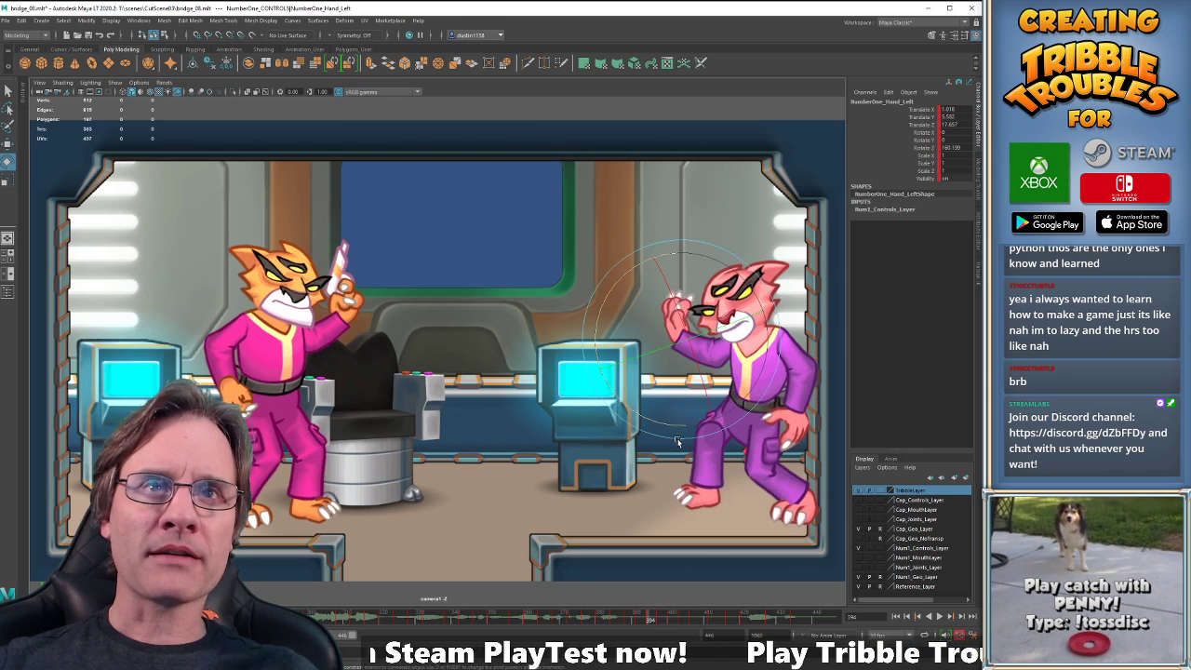
{"action": "key", "text": "period"}
{"action": "key", "text": "period"}
{"action": "key", "text": "period"}
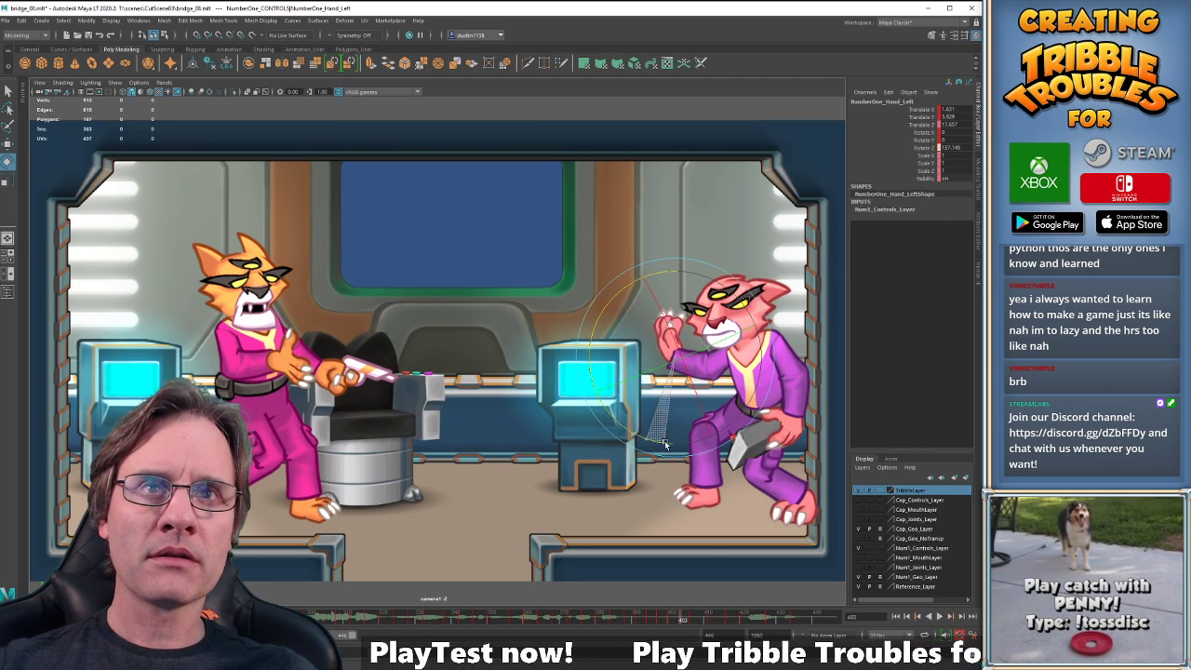
{"action": "key", "text": "period"}
{"action": "key", "text": "period"}
{"action": "key", "text": "period"}
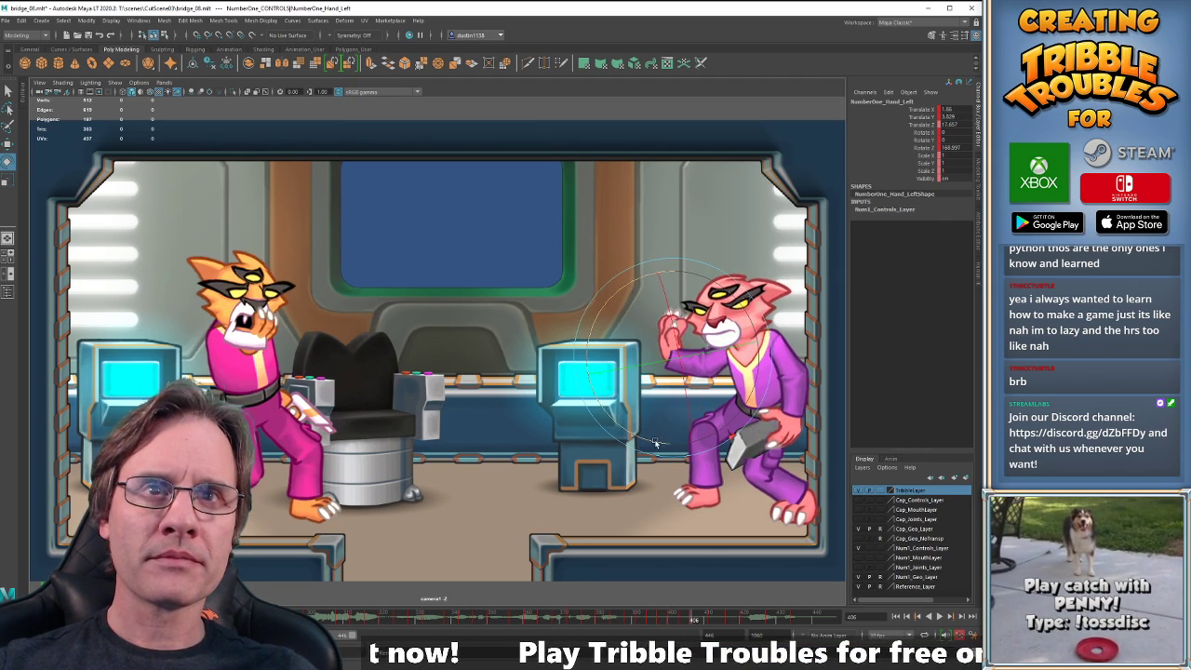
Rotate the left hand at frame 406 in Z to about 142.4 degrees and check it against frames 400 and 403.
{"action": "key", "text": "alt+v"}
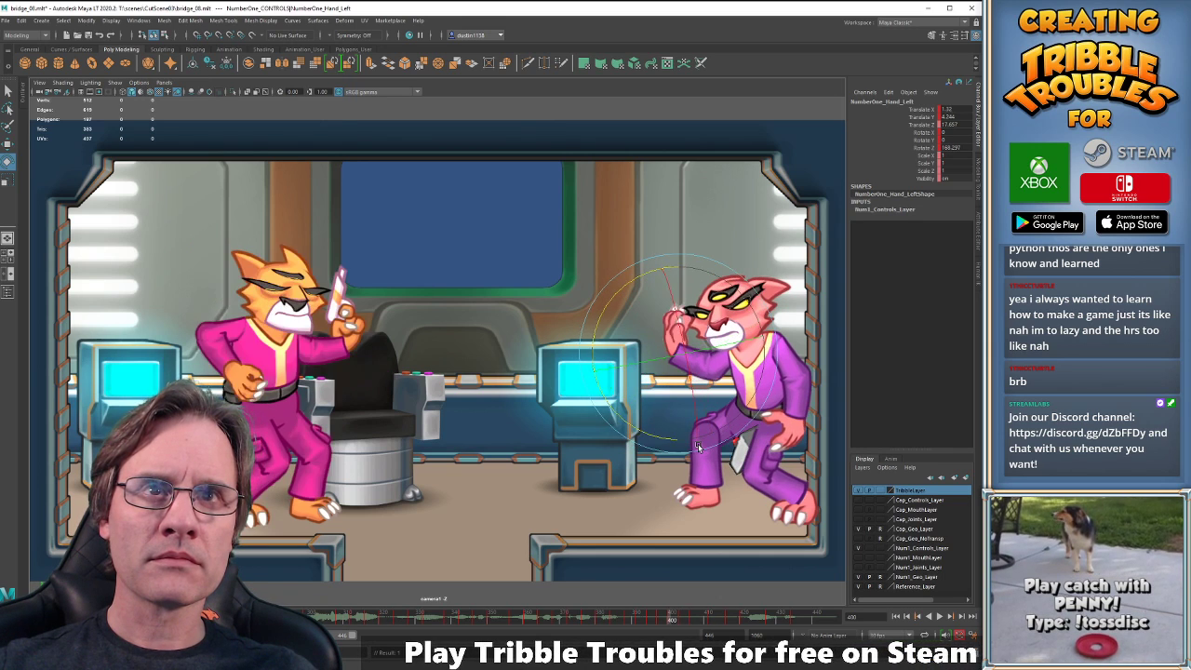
{"action": "left_click_drag", "start_coordinate": [670, 447], "coordinate": [663, 445]}
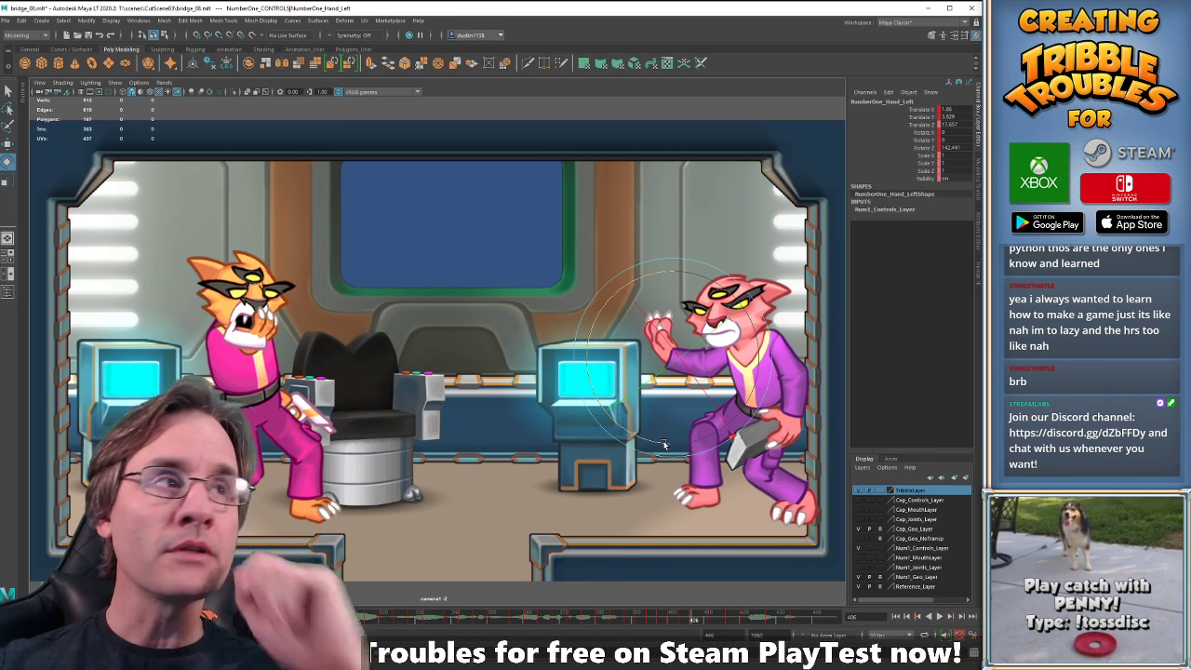
{"action": "key", "text": "alt+v"}
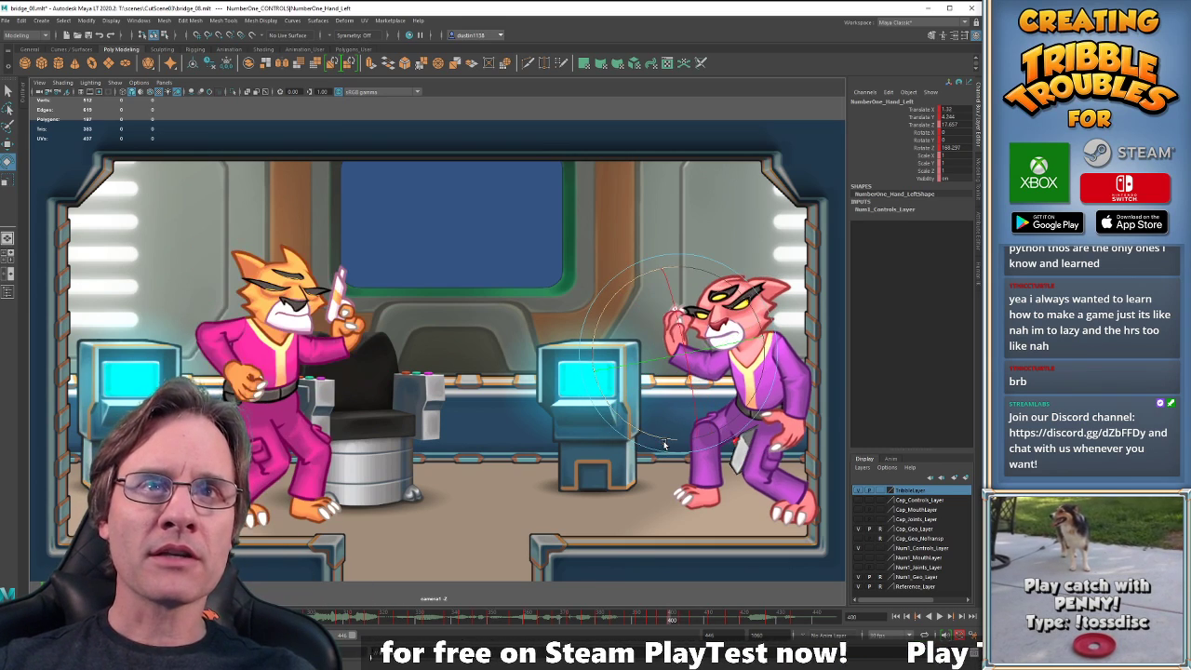
{"action": "key", "text": "period"}
{"action": "key", "text": "period"}
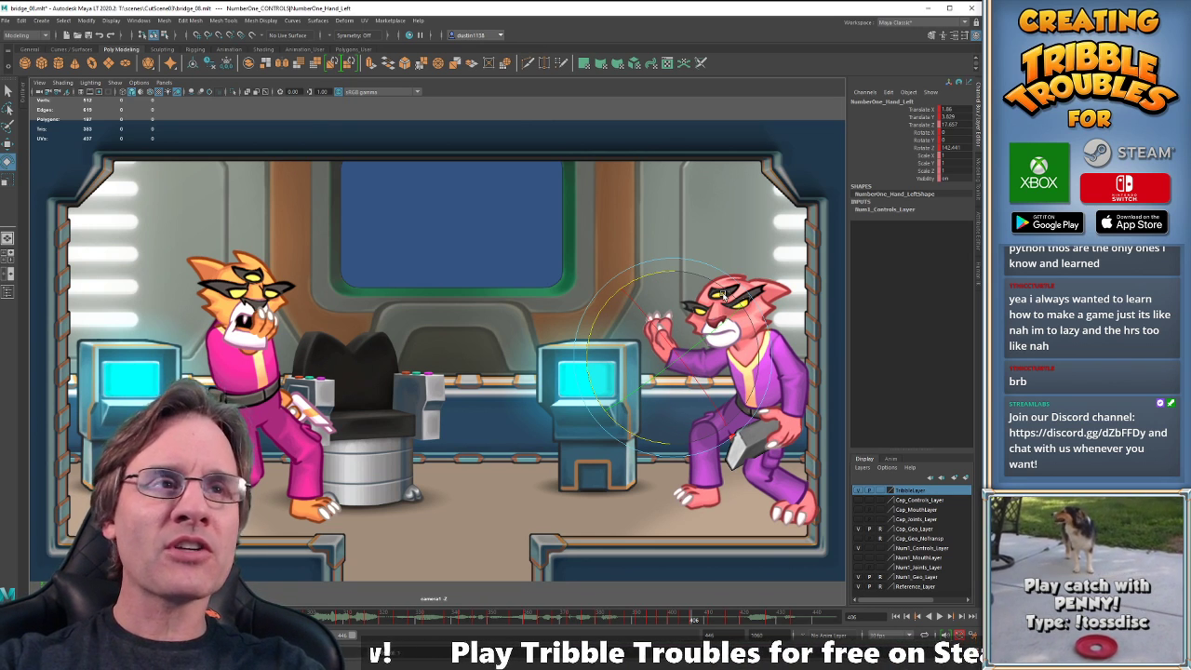
{"action": "key", "text": "comma"}
{"action": "key", "text": "comma"}
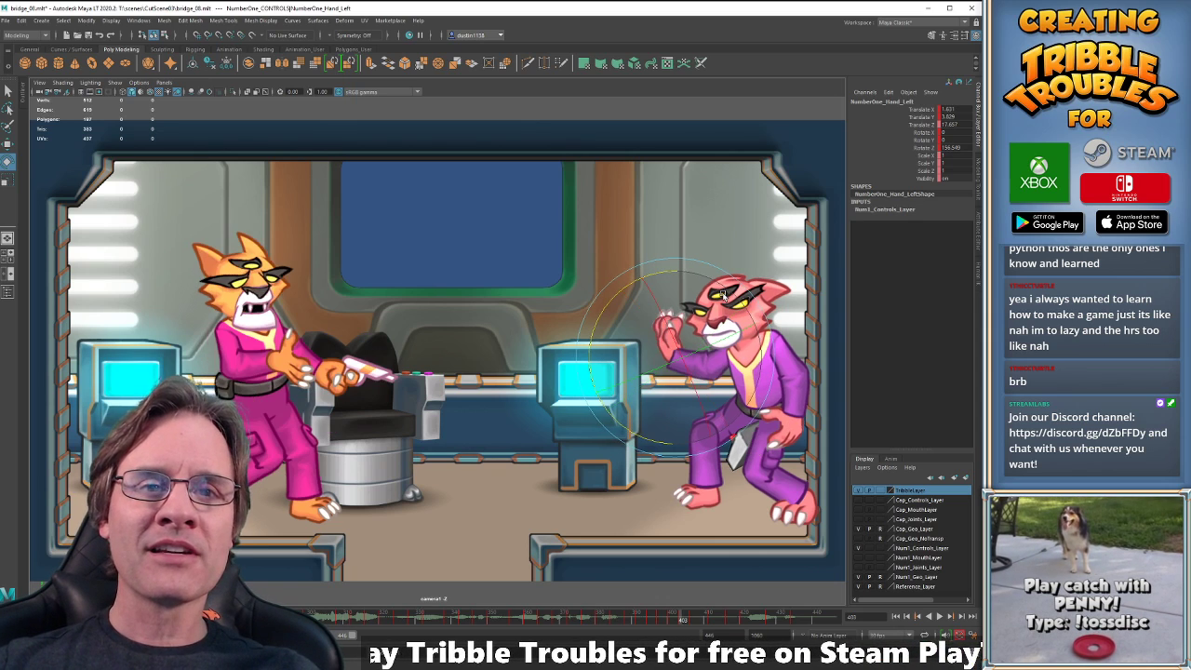
{"action": "key", "text": "period"}
{"action": "key", "text": "period"}
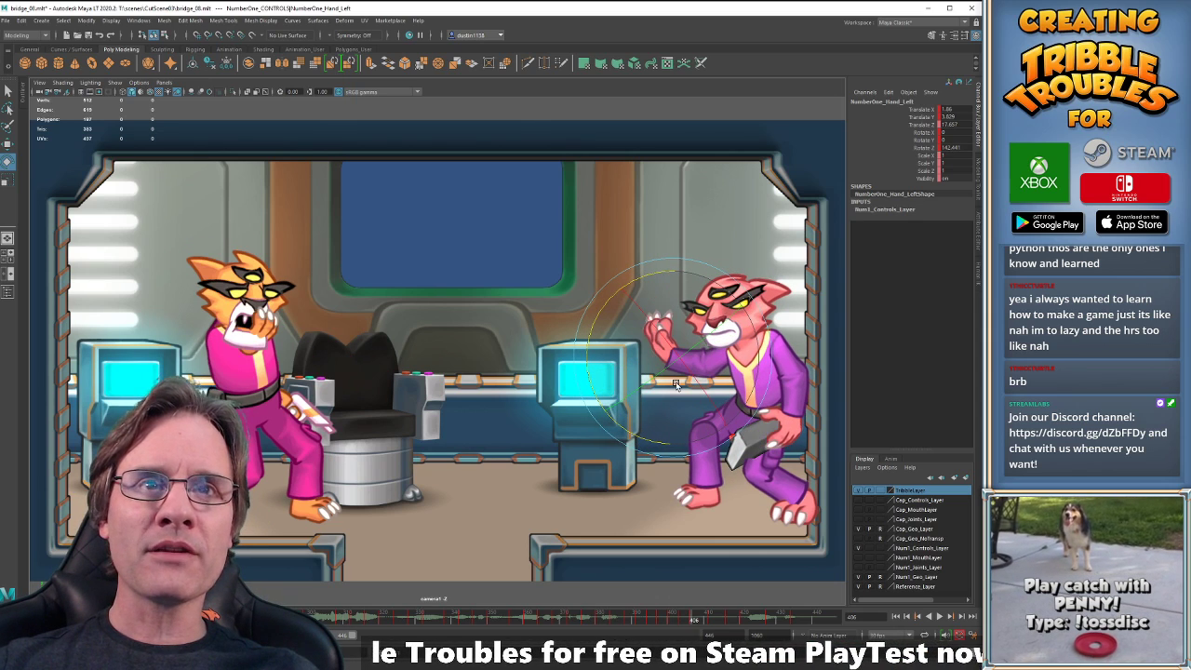
Rotate the left hand at frame 411 in Z to about 143 degrees so it nearly matches its pose at frame 406.
{"action": "key", "text": "period"}
{"action": "key", "text": "comma"}
{"action": "key", "text": "period"}
{"action": "left_click_drag", "start_coordinate": [650, 443], "coordinate": [677, 448]}
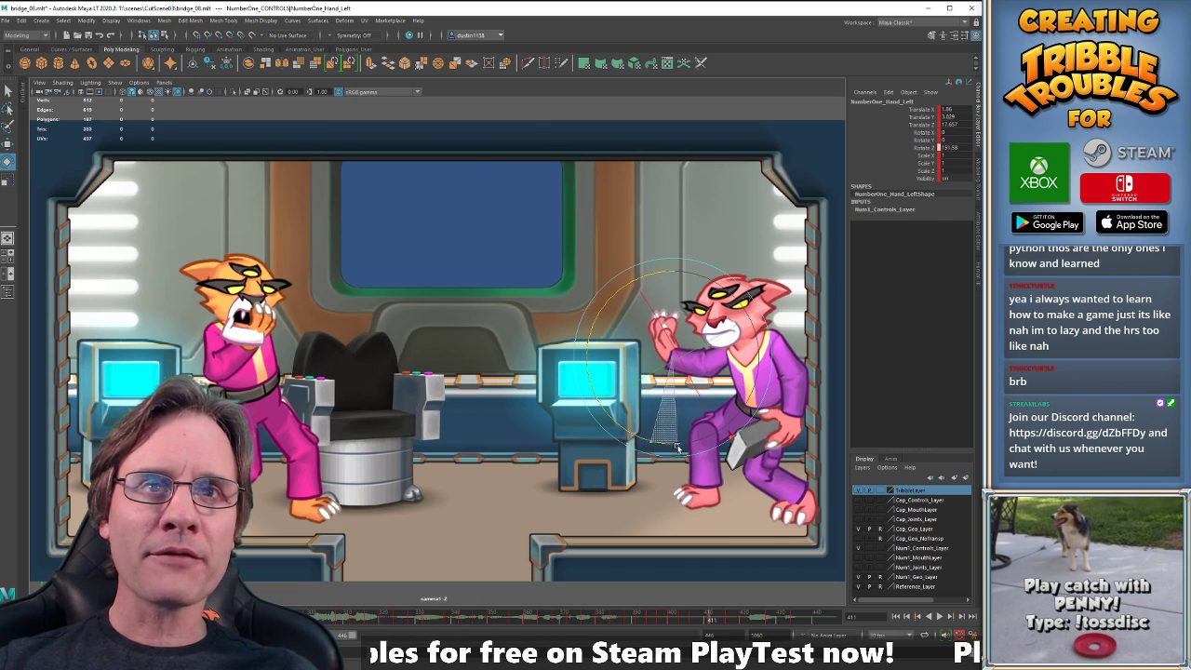
{"action": "key", "text": "comma"}
{"action": "key", "text": "comma"}
{"action": "key", "text": "period"}
{"action": "key", "text": "period"}
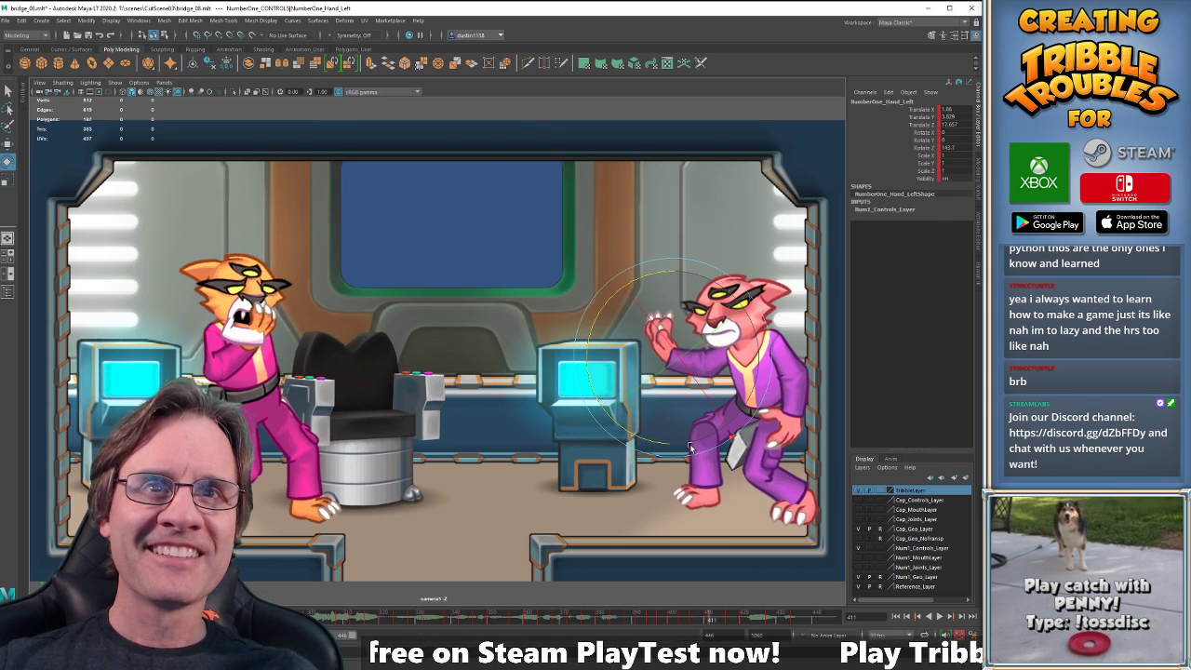
{"action": "key", "text": "comma"}
{"action": "key", "text": "comma"}
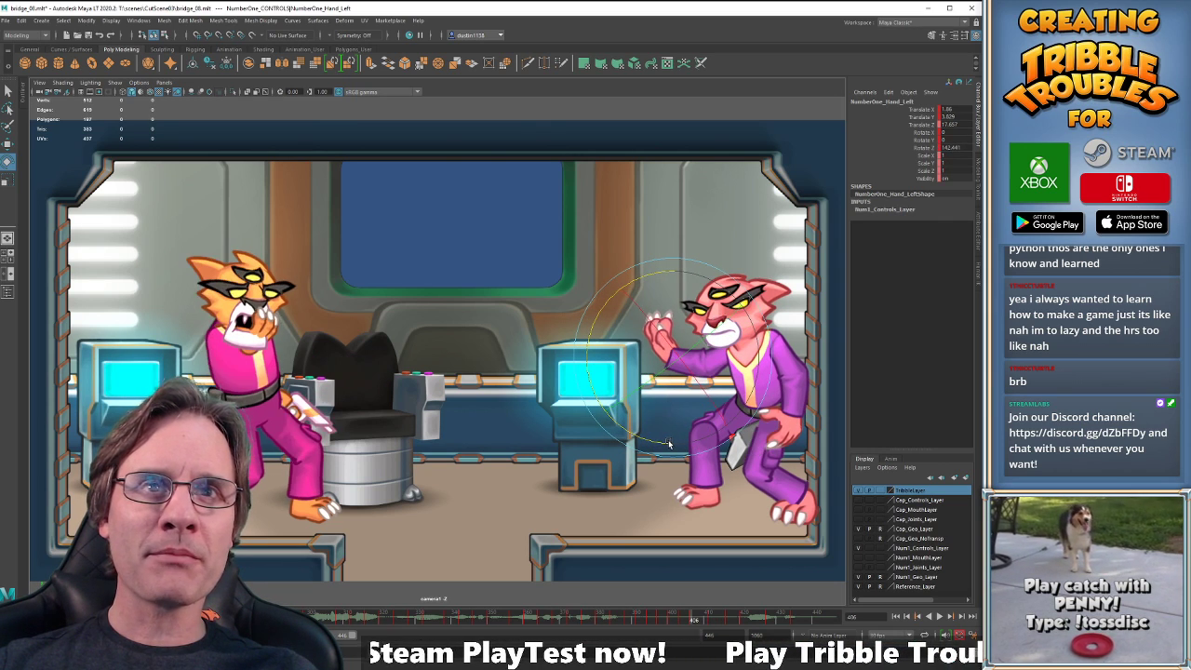
Step back and forth between frames 406 and 411 to examine how the left hand's rotation holds.
{"action": "key", "text": "period"}
{"action": "key", "text": "period"}
{"action": "key", "text": "comma"}
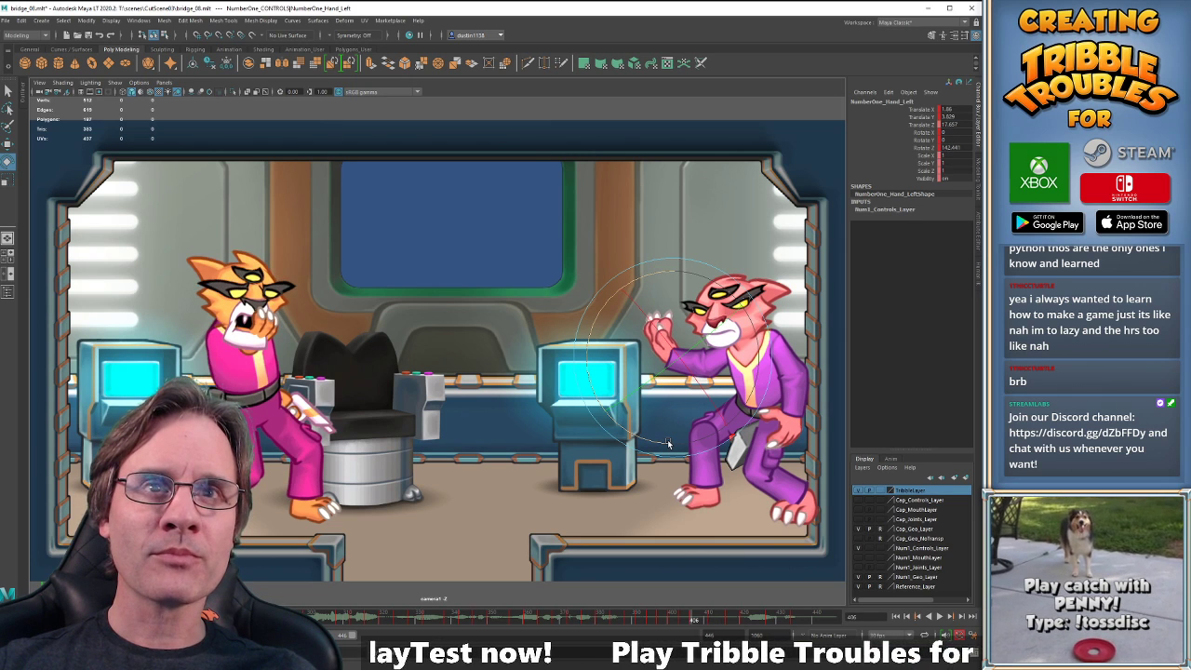
{"action": "key", "text": "period"}
{"action": "key", "text": "comma"}
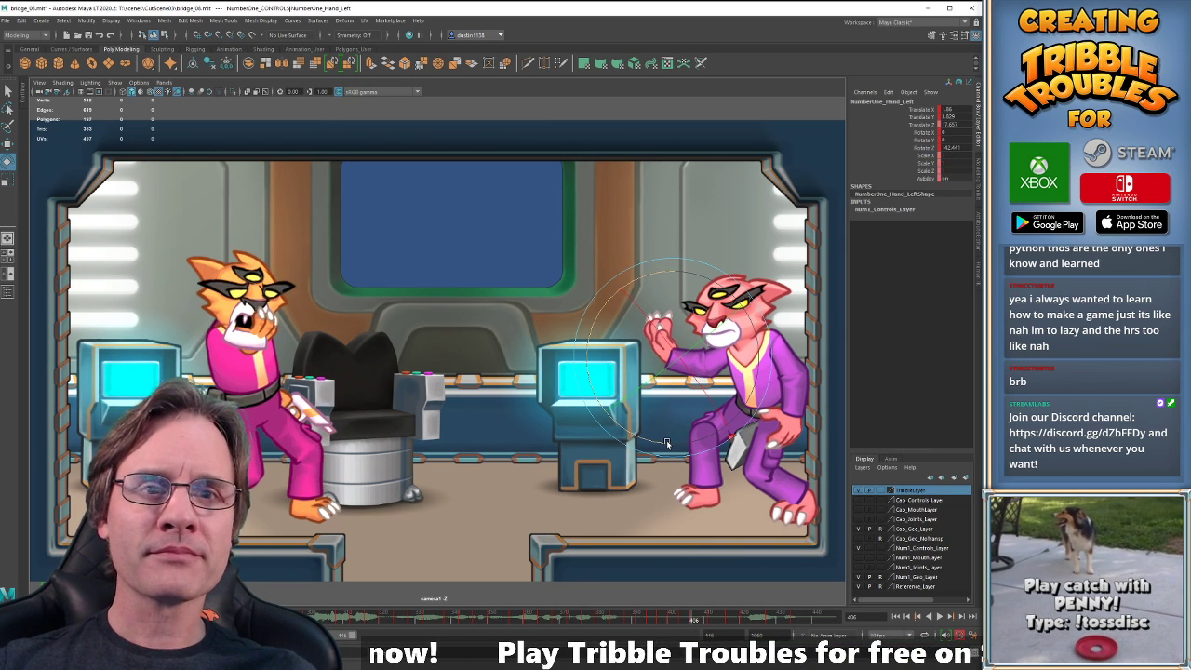
{"action": "key", "text": "period"}
{"action": "key", "text": "comma"}
{"action": "key", "text": "period"}
{"action": "key", "text": "period"}
{"action": "left_click_drag", "start_coordinate": [664, 440], "coordinate": [764, 456]}
{"action": "key", "text": "ctrl+z"}
{"action": "key", "text": "comma"}
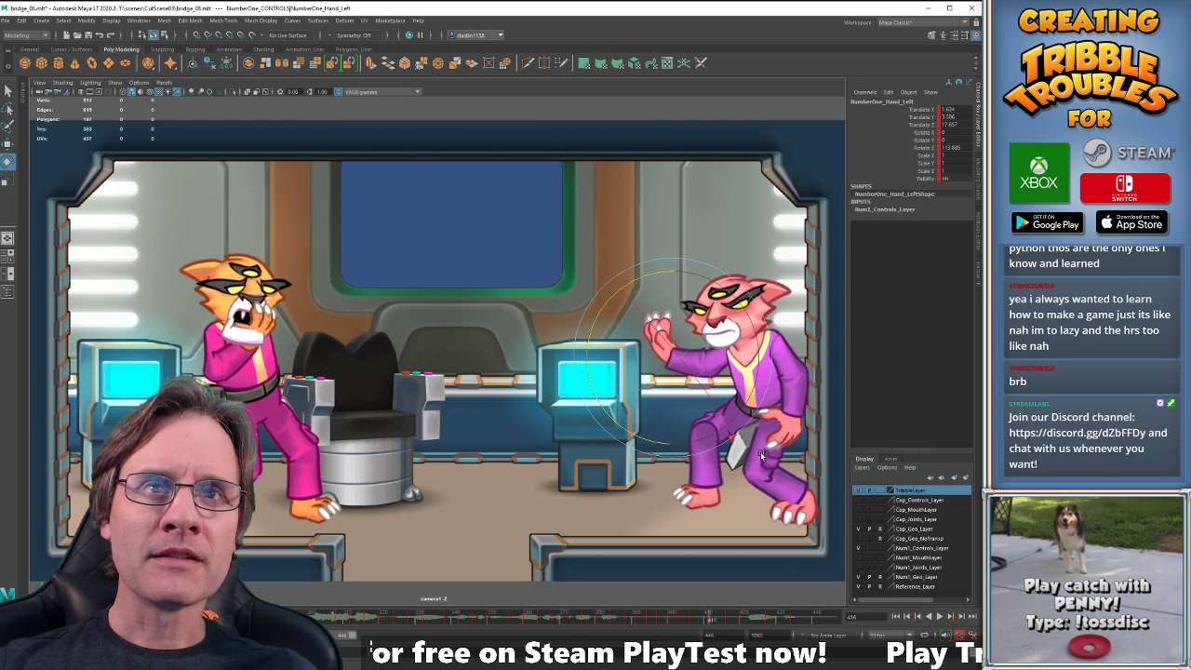
Rotate the left hand at frame 420 in Z to about 65.3 degrees, comparing it with frames 416 and 427.
{"action": "key", "text": "period"}
{"action": "key", "text": "period"}
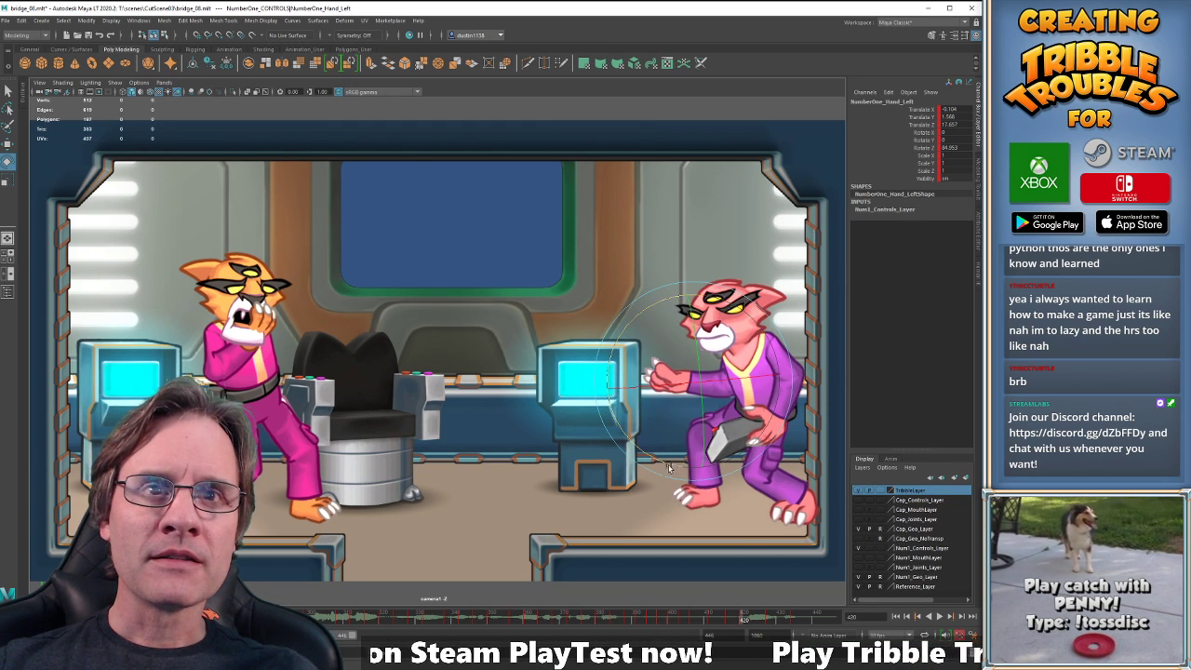
{"action": "key", "text": "period"}
{"action": "key", "text": "comma"}
{"action": "key", "text": "comma"}
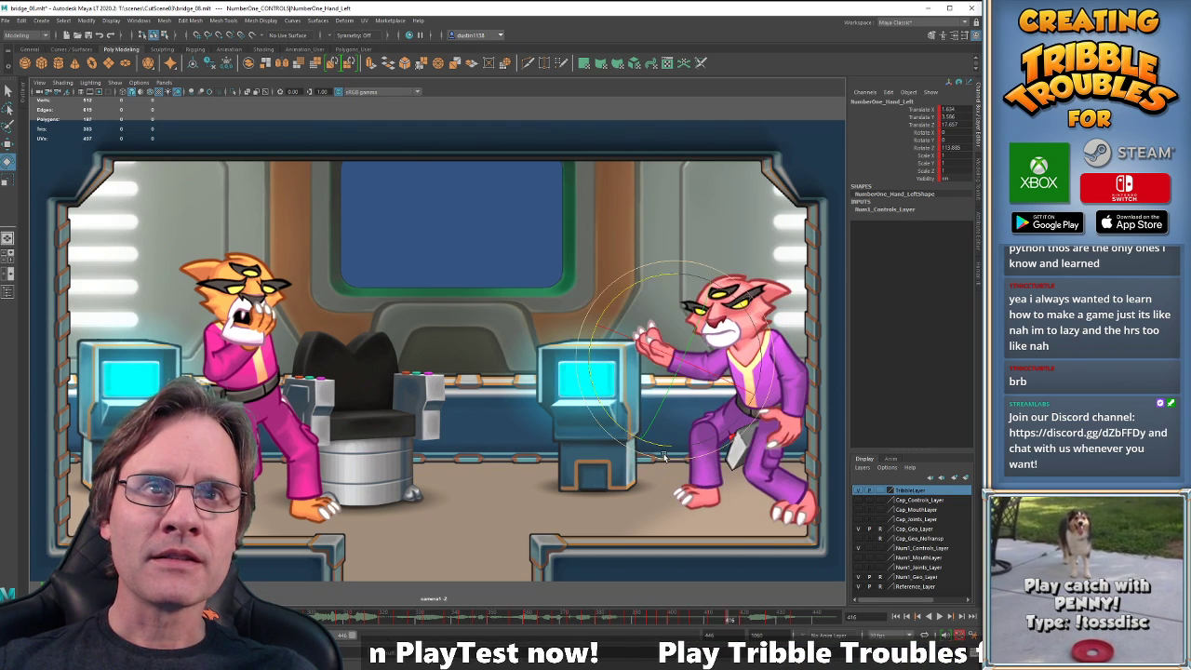
{"action": "key", "text": "period"}
{"action": "key", "text": "period"}
{"action": "key", "text": "comma"}
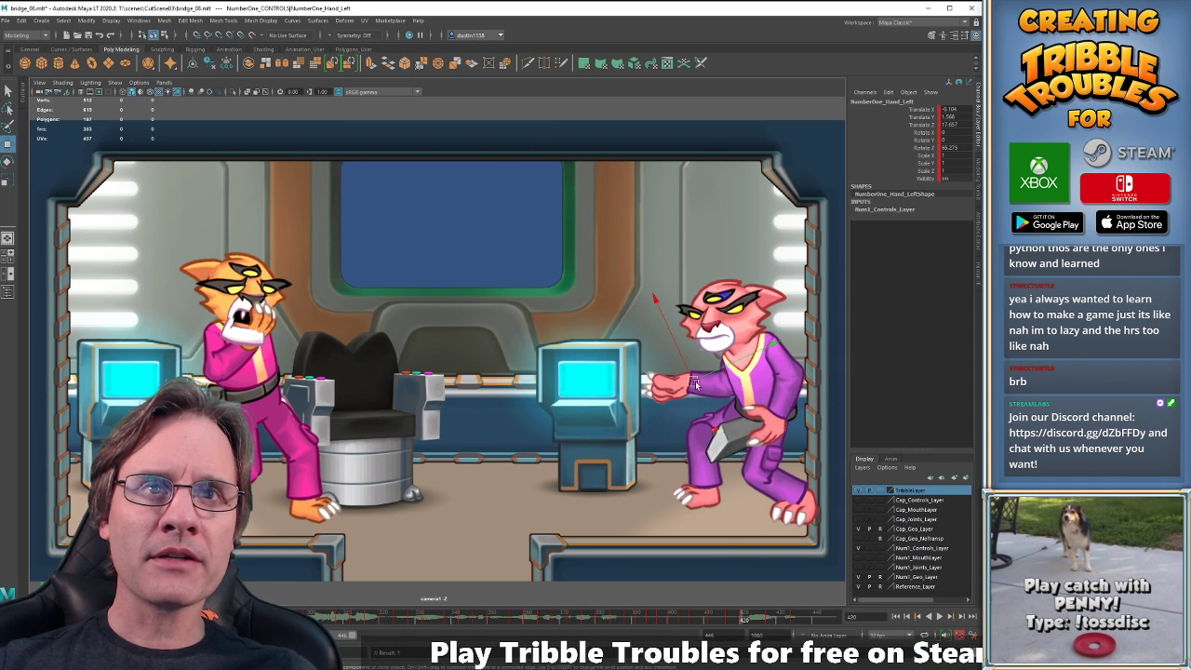
Move the left hand slightly downward at frame 420 and check the motion through the following keyframes and in playback.
{"action": "left_click_drag", "start_coordinate": [693, 383], "coordinate": [692, 392]}
{"action": "key", "text": "period"}
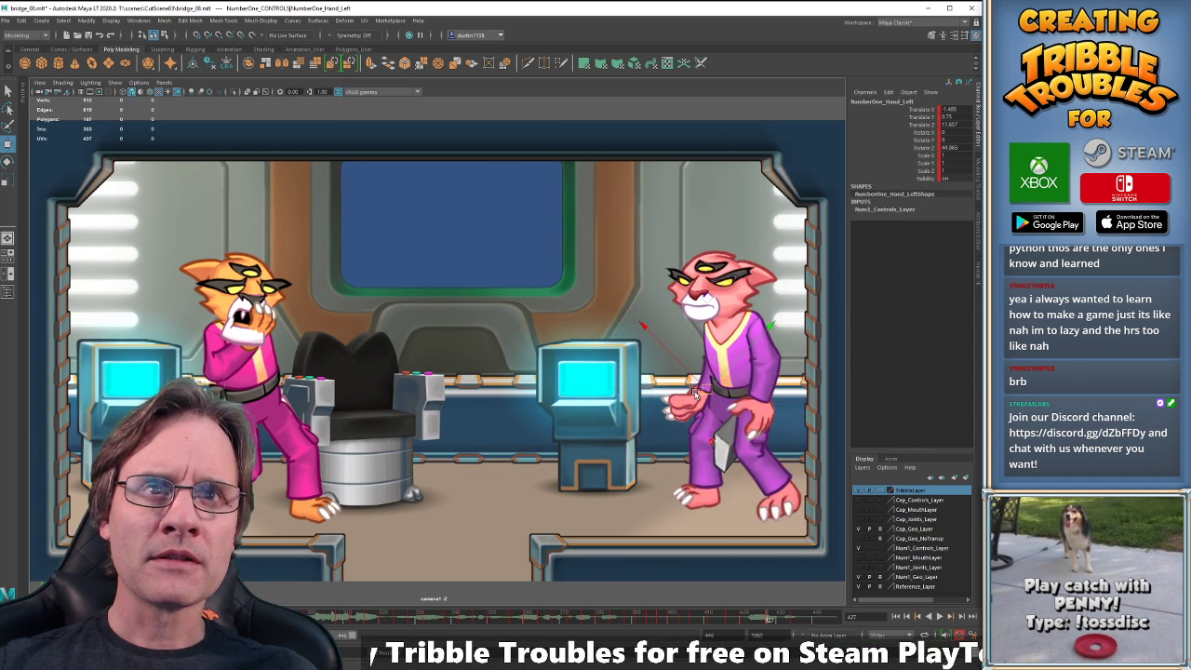
{"action": "key", "text": "period"}
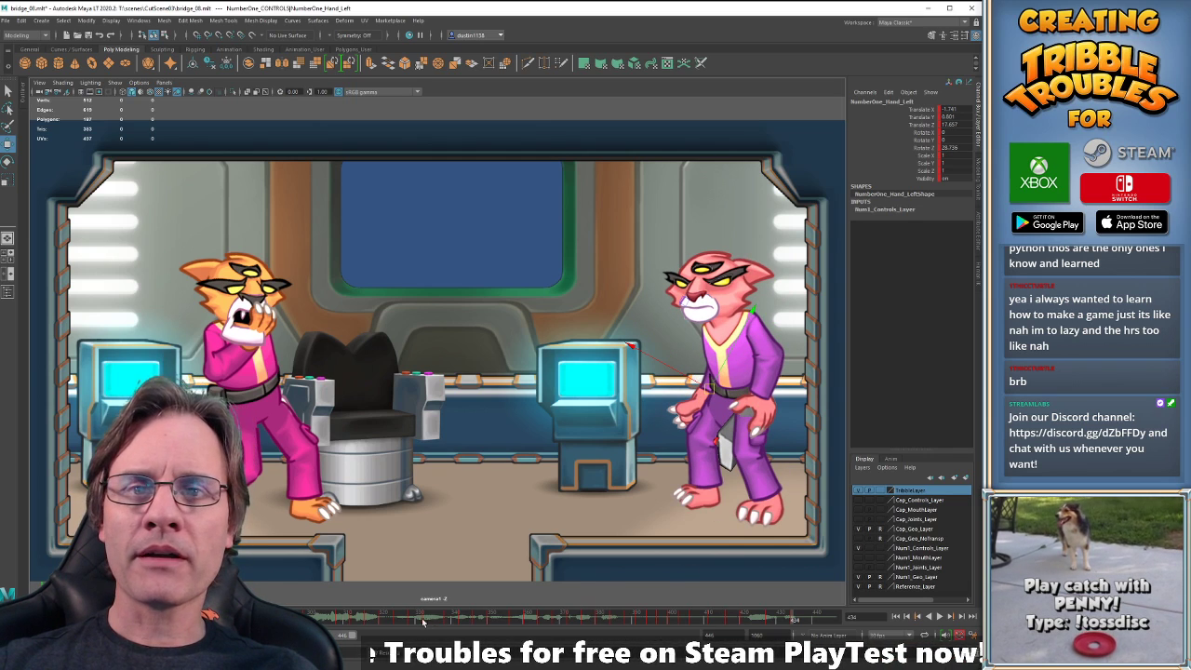
{"action": "key", "text": "alt+v"}
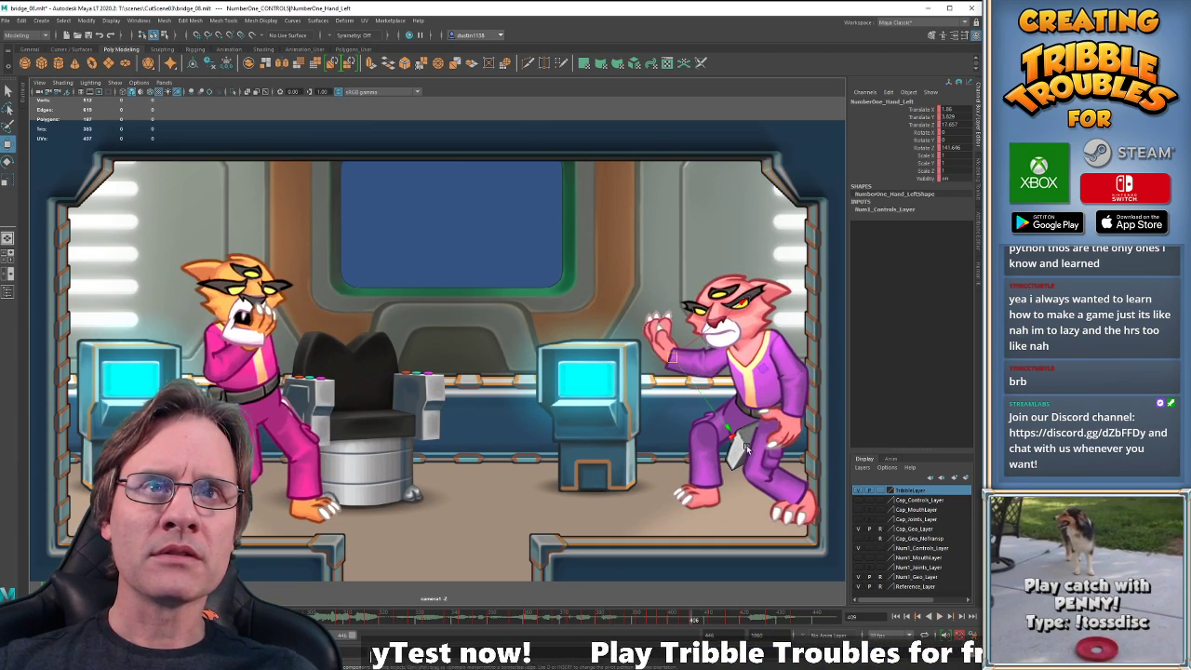
Fine-tune the left hand's Z rotation at frame 411 and review the result by playing the animation from earlier frames.
{"action": "key", "text": "e"}
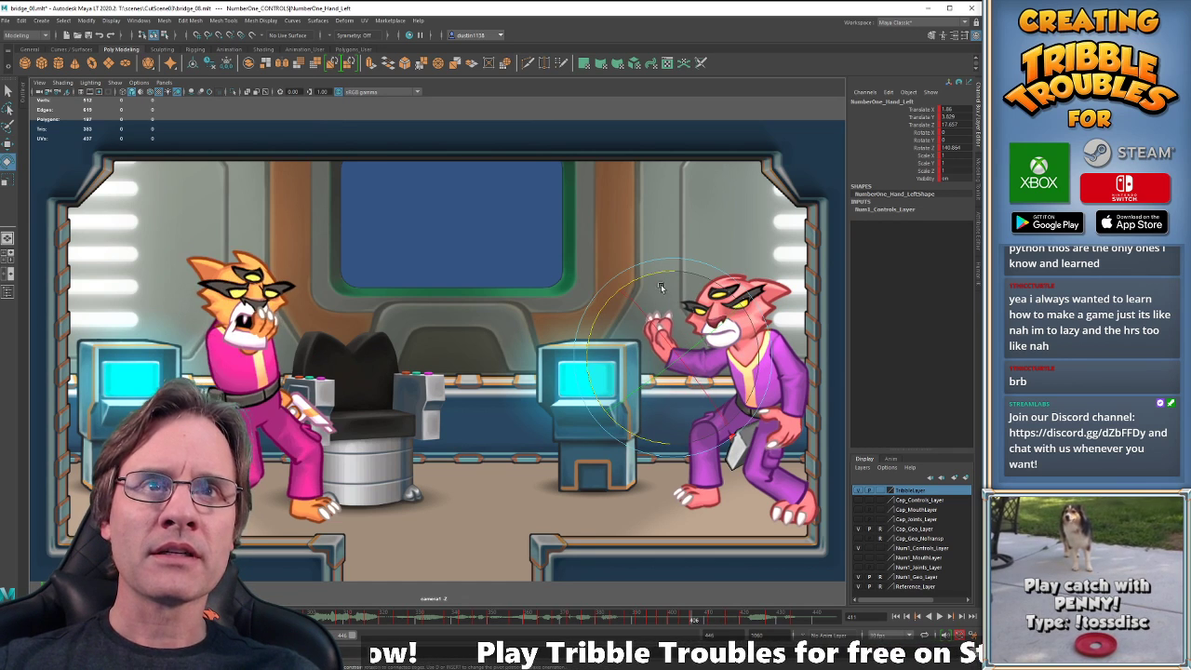
{"action": "left_click_drag", "start_coordinate": [660, 288], "coordinate": [653, 272]}
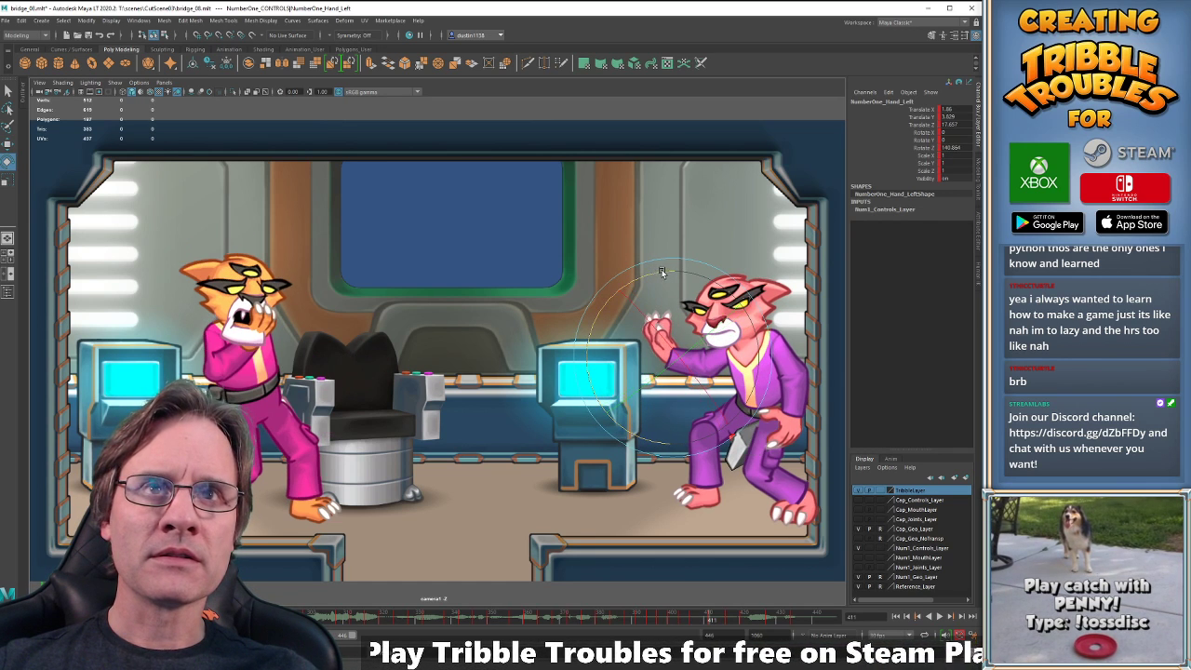
{"action": "left_click", "coordinate": [522, 614]}
{"action": "key", "text": "alt+v"}
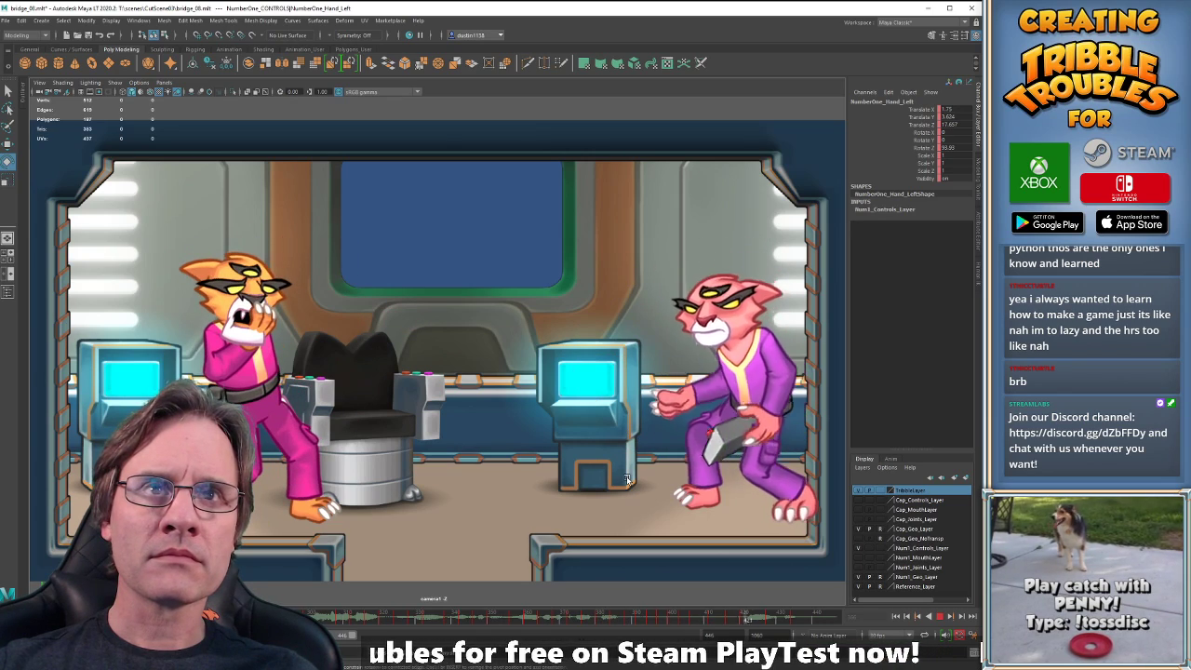
{"action": "key", "text": "alt+v"}
{"action": "left_click", "coordinate": [582, 618]}
{"action": "key", "text": "alt+v"}
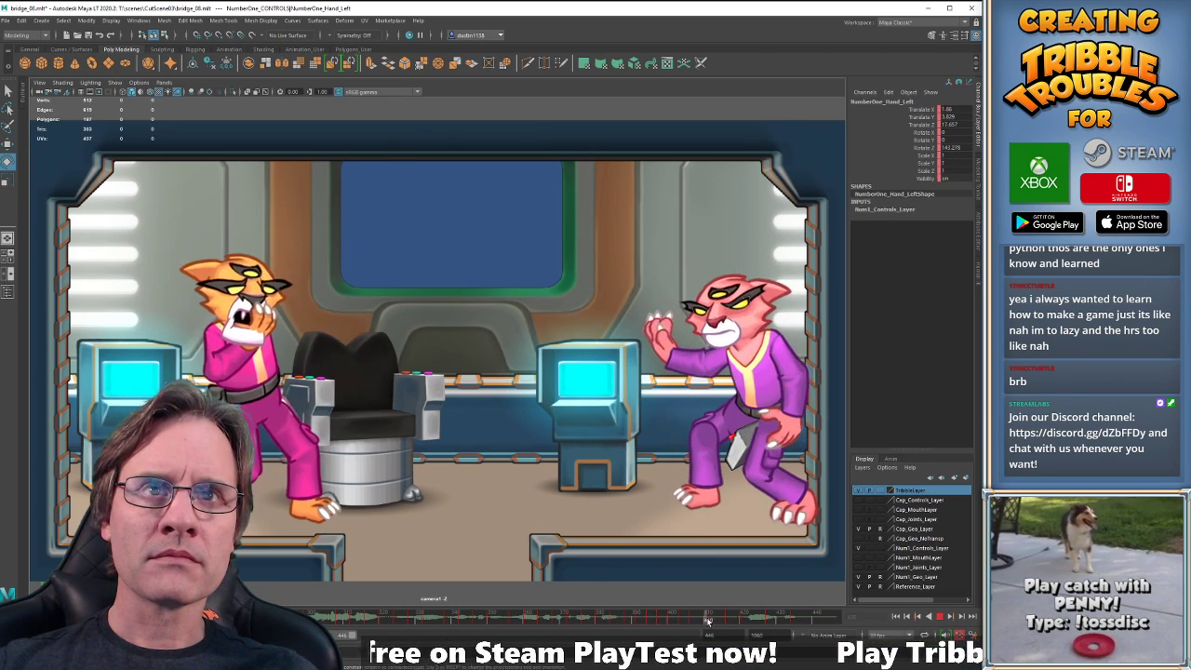
Stop playback and step back and forth between frames 406, 411 and 416 to compare the left hand's rotation.
{"action": "key", "text": "alt+v"}
{"action": "key", "text": "comma"}
{"action": "key", "text": "comma"}
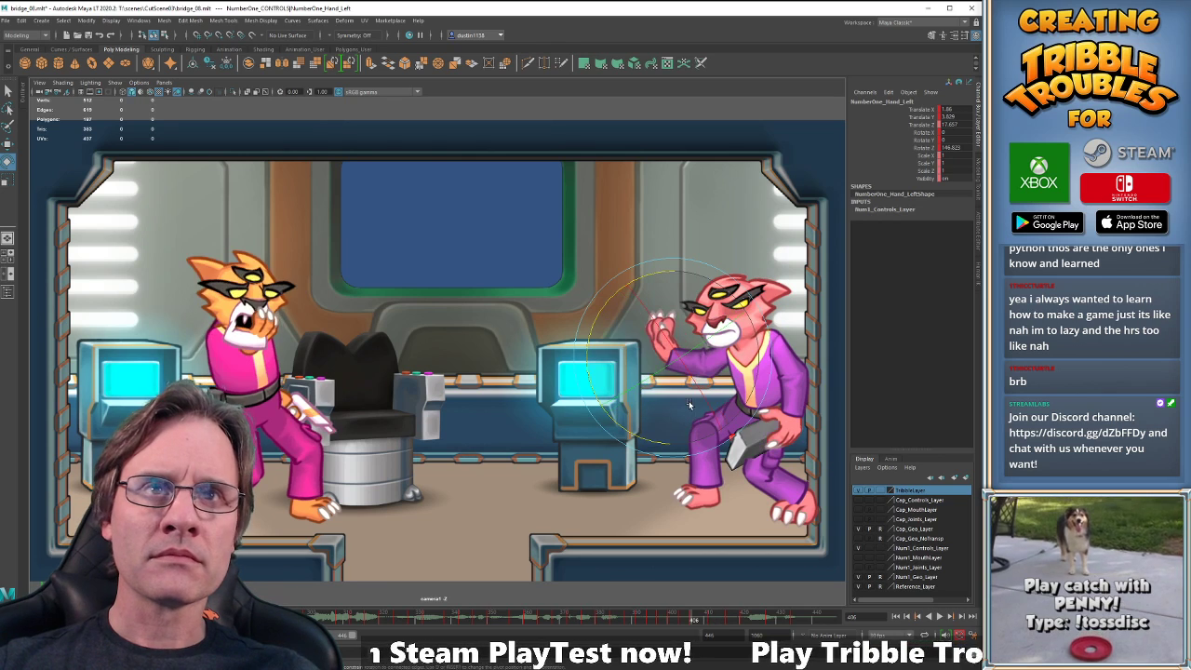
{"action": "key", "text": "period"}
{"action": "key", "text": "period"}
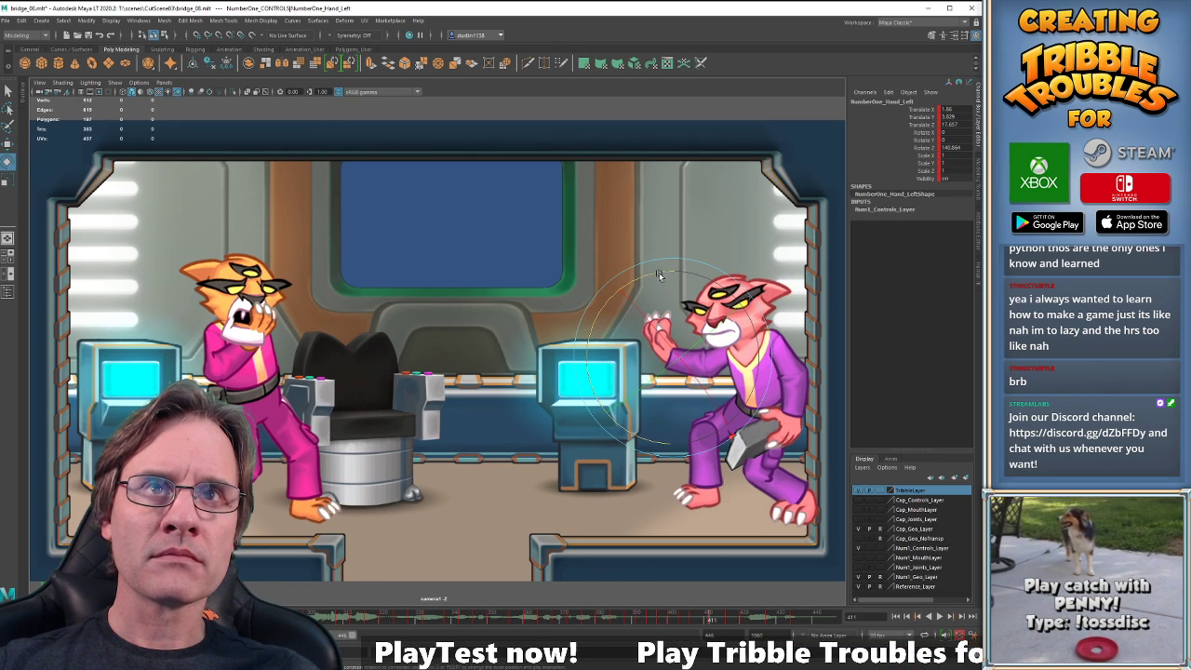
{"action": "key", "text": "comma"}
{"action": "key", "text": "comma"}
{"action": "key", "text": "period"}
{"action": "key", "text": "period"}
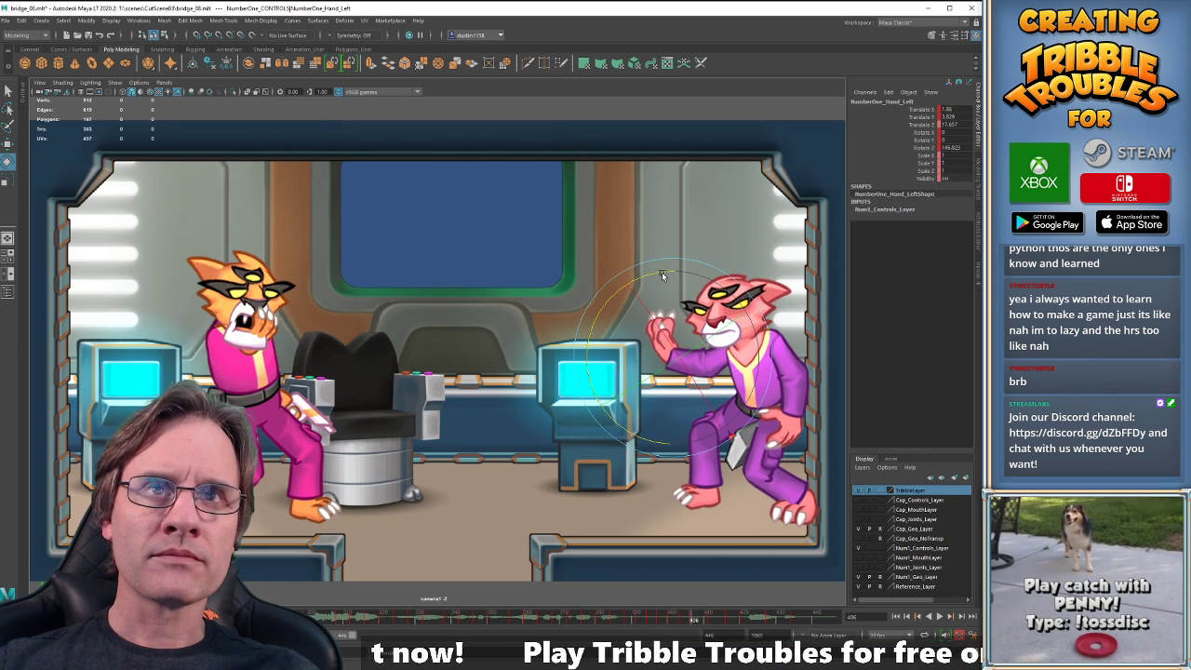
{"action": "key", "text": "comma"}
{"action": "key", "text": "comma"}
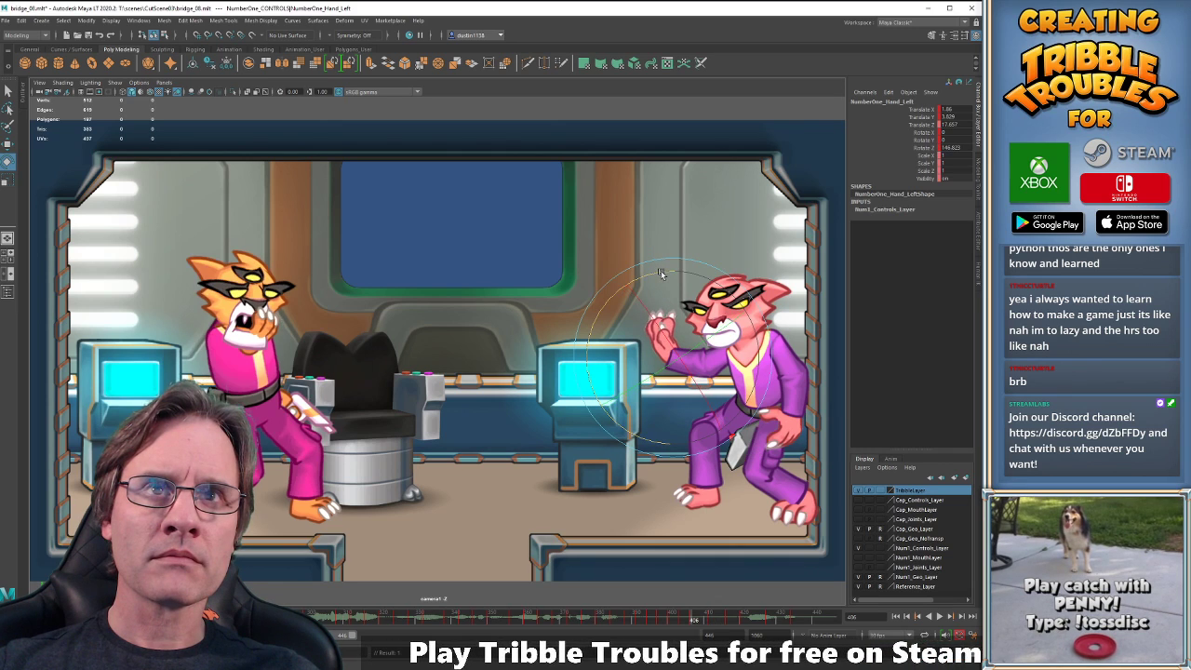
{"action": "key", "text": "period"}
{"action": "key", "text": "period"}
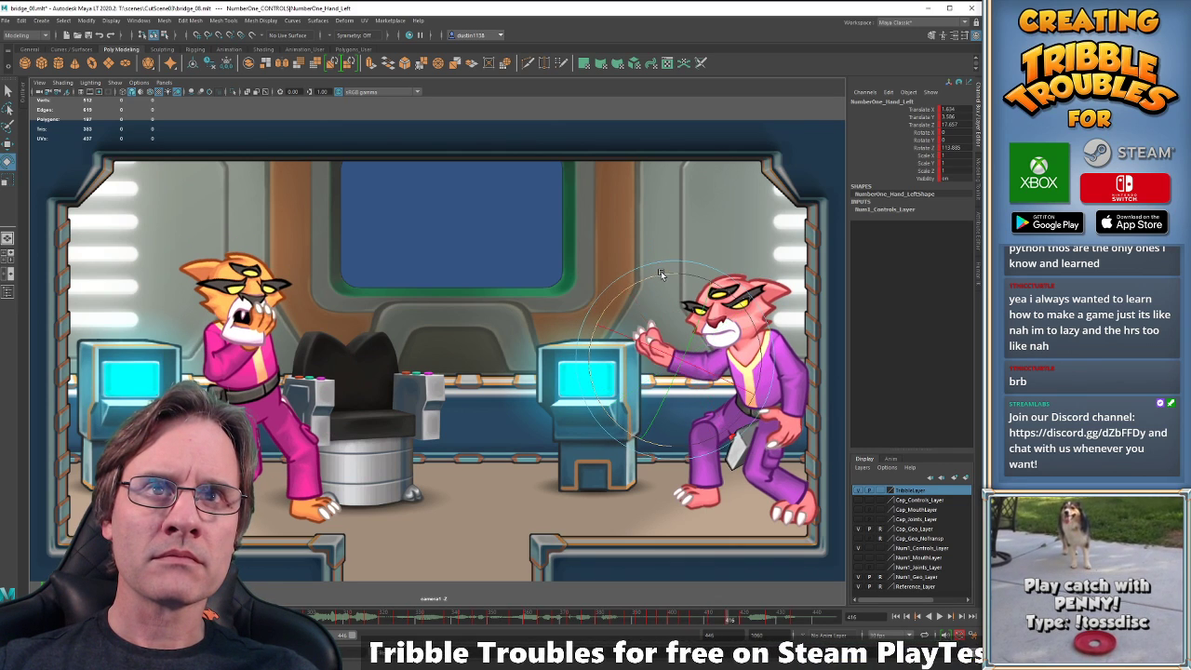
Play the animation from earlier frames to review the left hand's motion through the gesture.
{"action": "key", "text": "alt+v"}
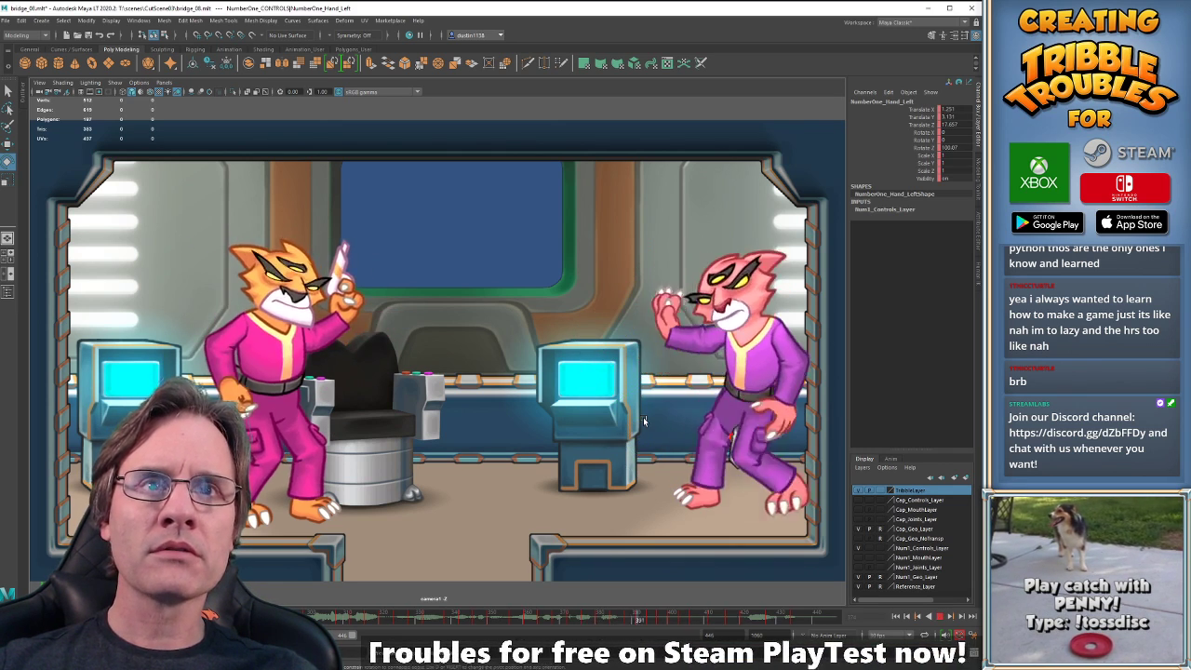
{"action": "key", "text": "alt+v"}
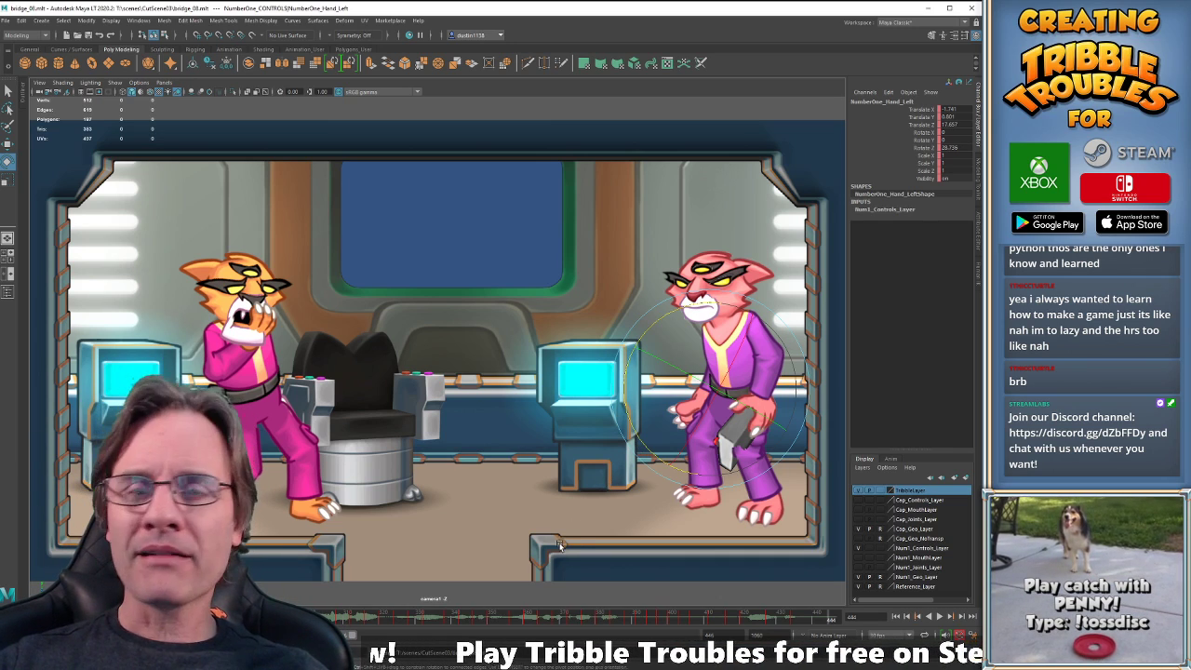
{"action": "key", "text": "alt+v"}
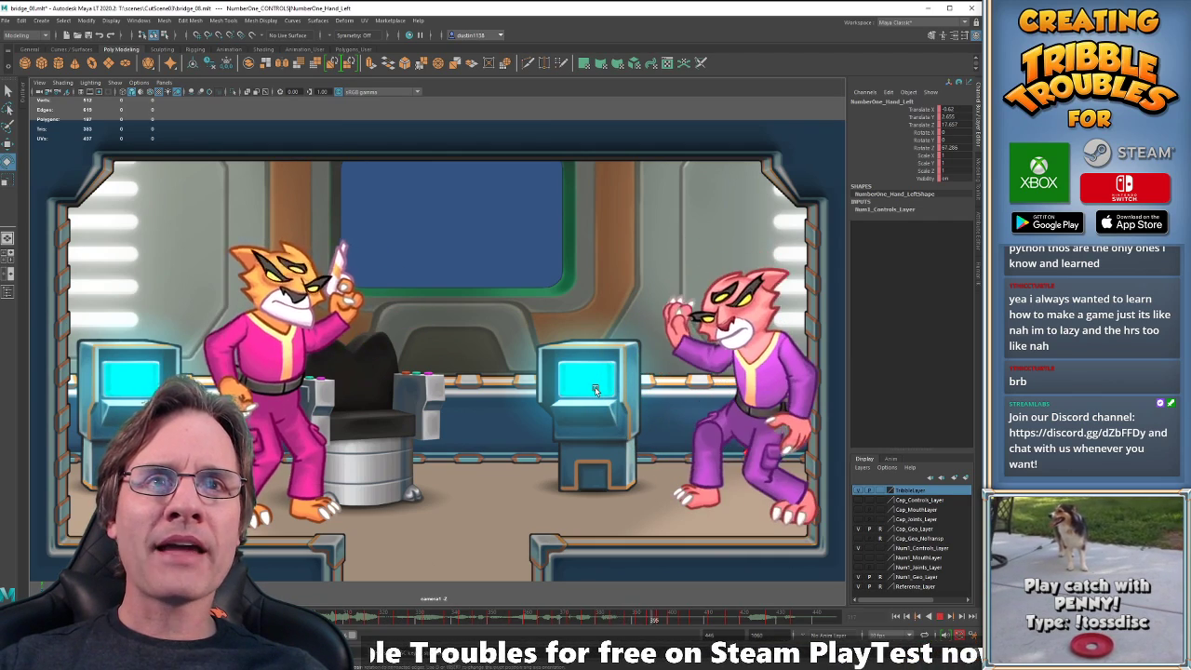
{"action": "left_click", "coordinate": [422, 618]}
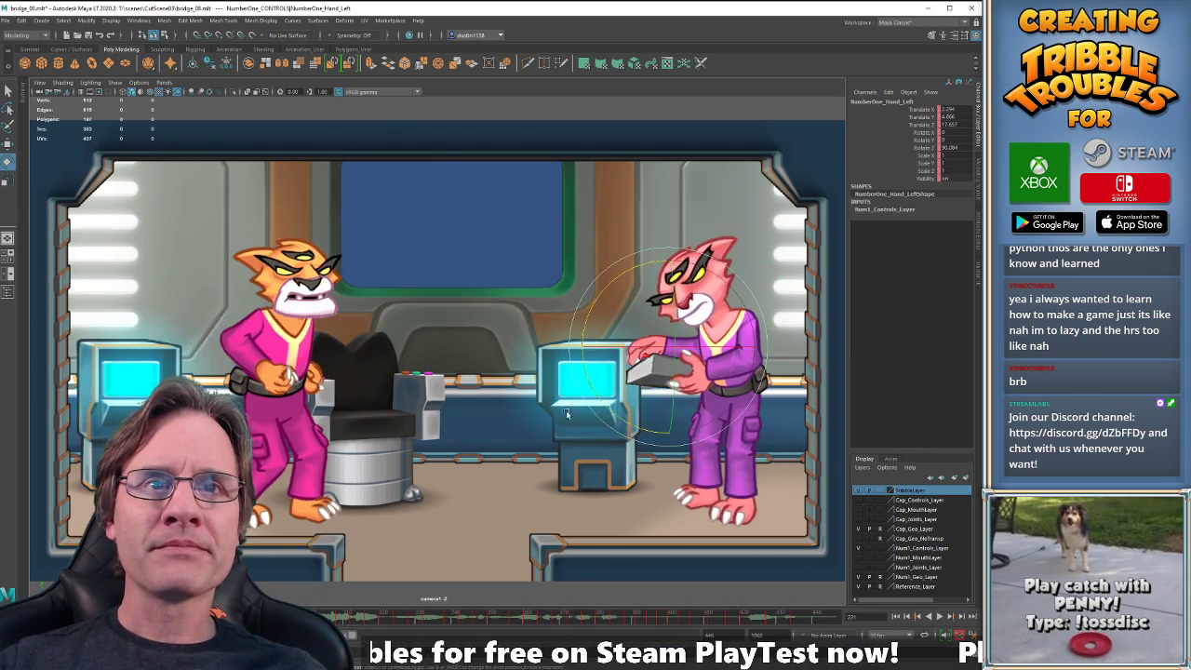
Extend the visible time range to cover the whole cutscene and save the scene.
{"action": "left_click_drag", "start_coordinate": [421, 621], "coordinate": [654, 618]}
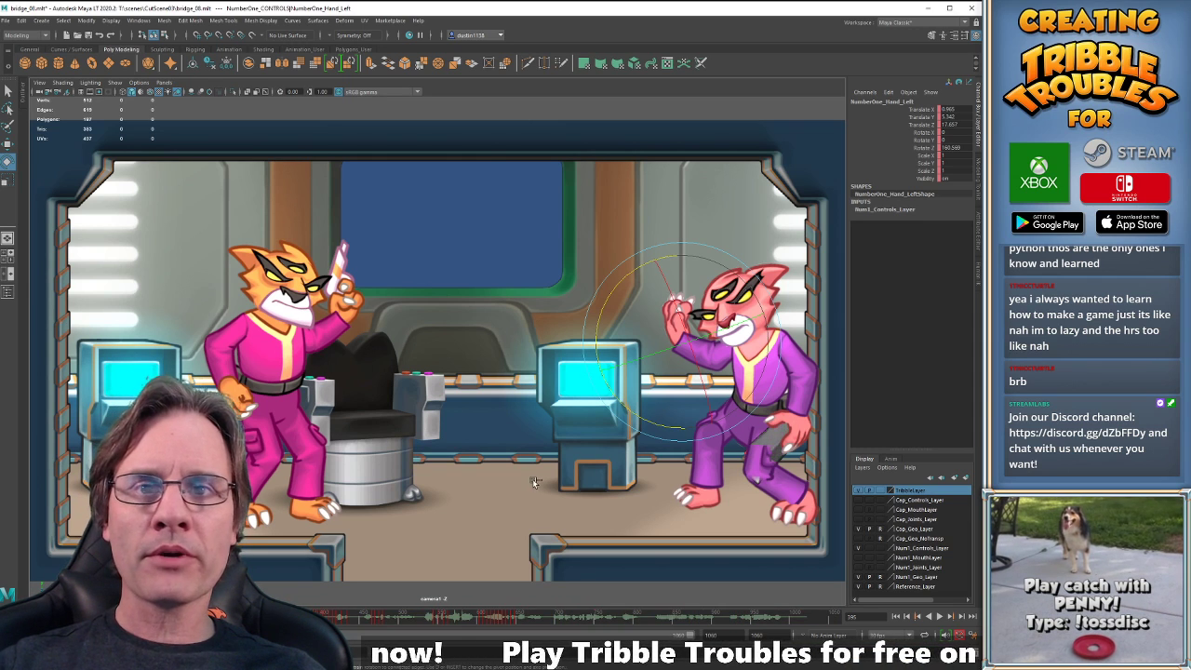
{"action": "key", "text": "ctrl+s"}
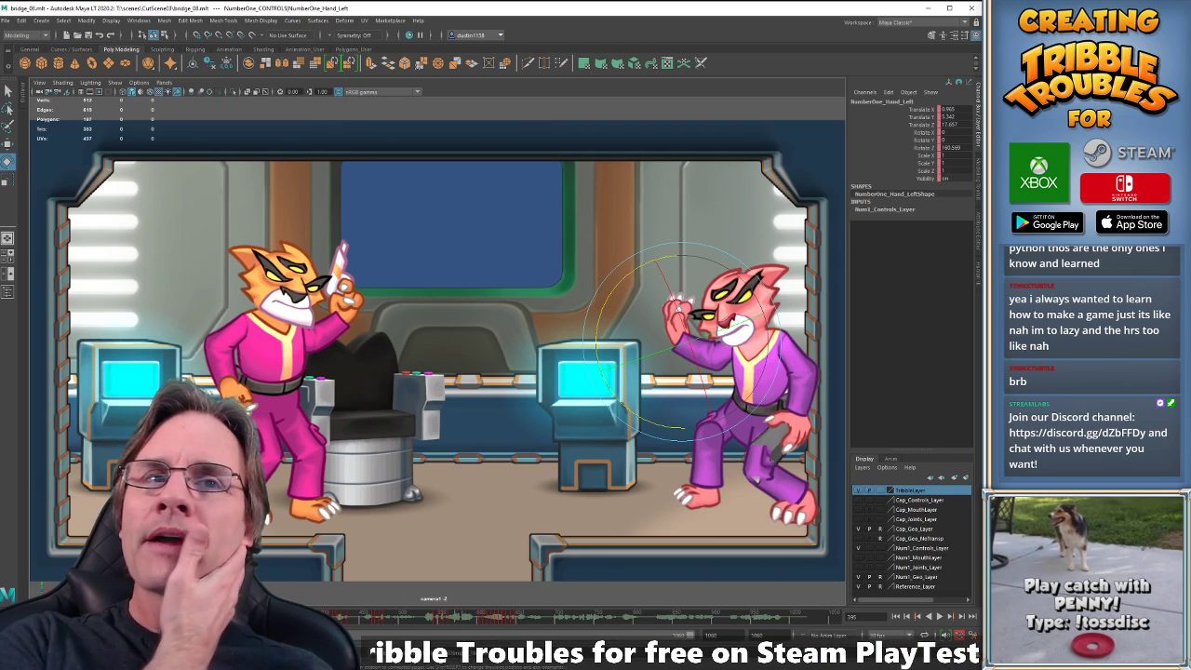
Play and scrub through the rest of the cutscene to review both characters' animation, and return to frame 0.
{"action": "left_click_drag", "start_coordinate": [616, 617], "coordinate": [636, 616]}
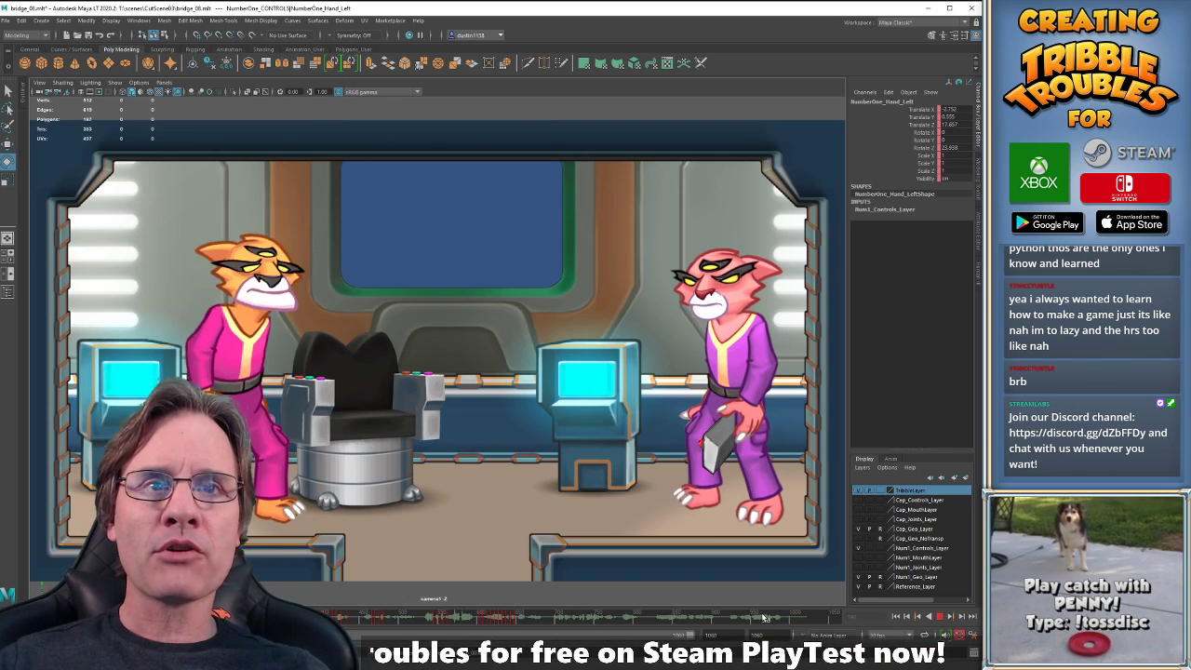
{"action": "left_click", "coordinate": [512, 619]}
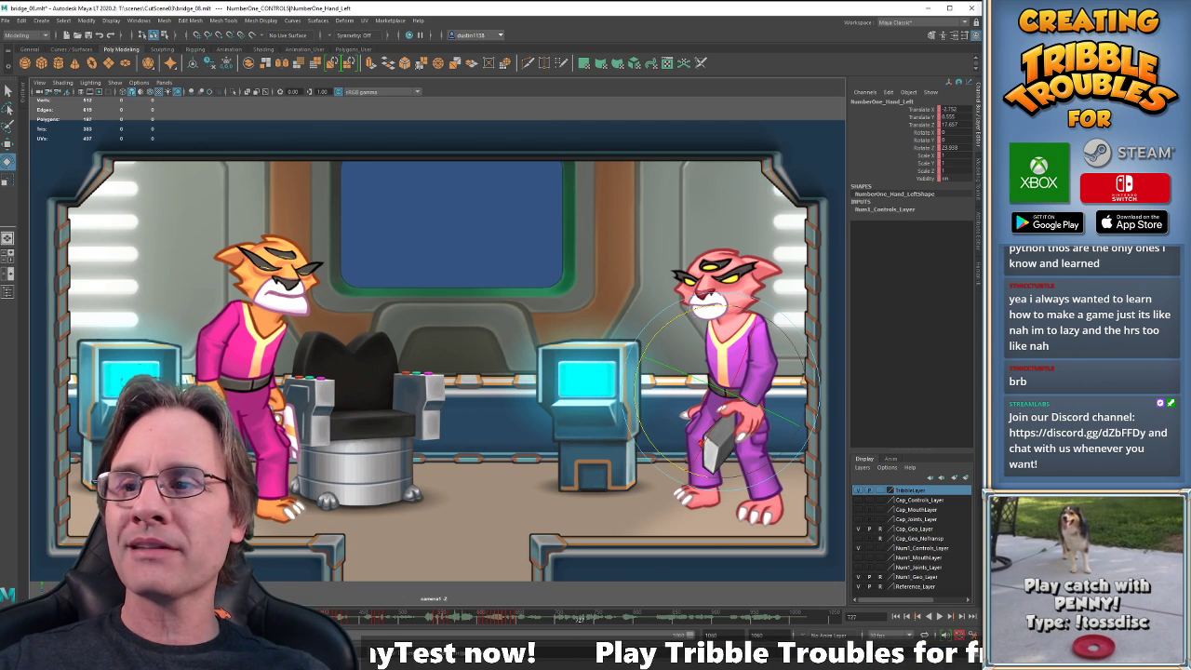
{"action": "left_click", "coordinate": [13, 617]}
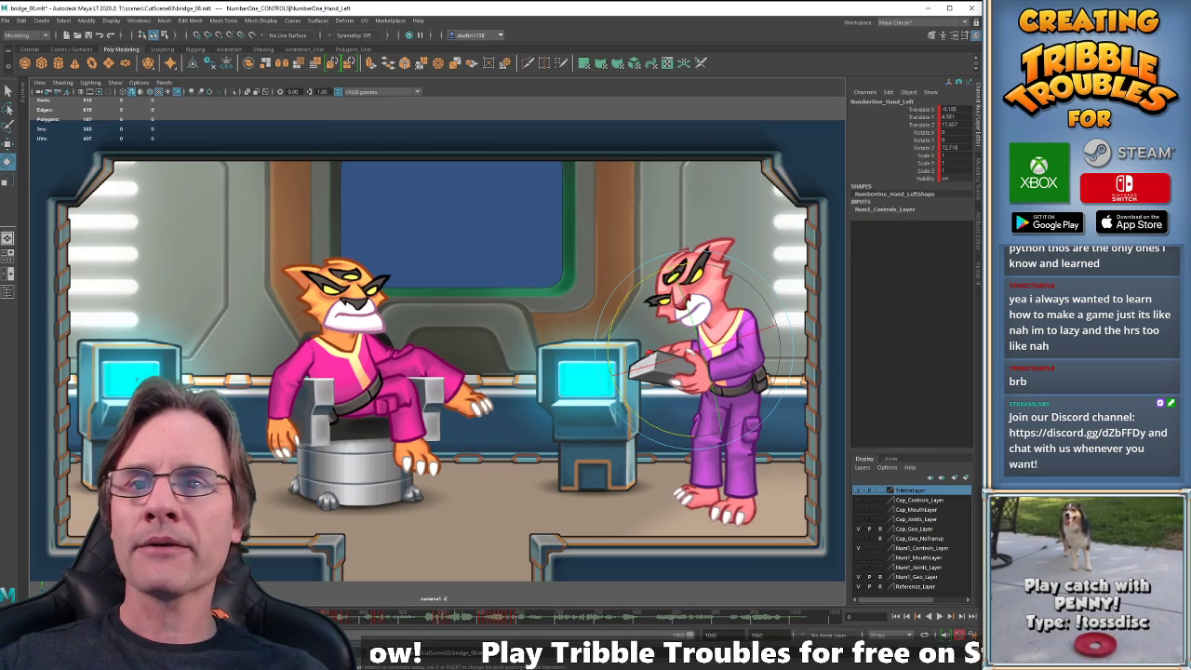
{"action": "key", "text": "alt+v"}
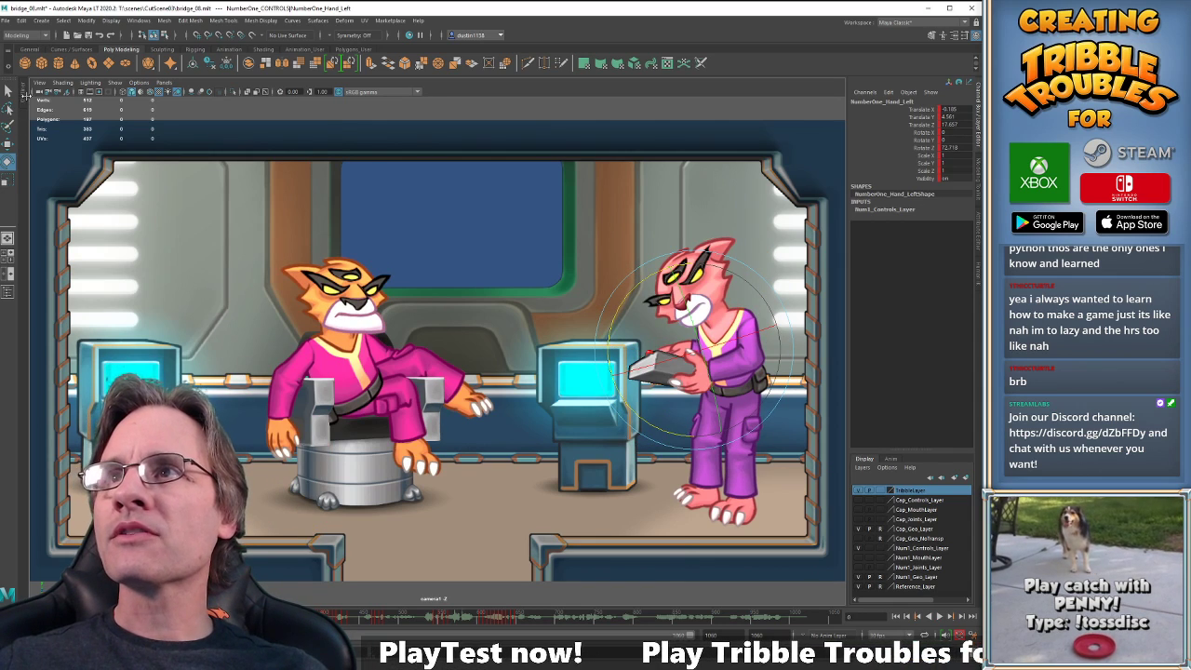
Make the hidden TribbleGroup visible at frame 0 and clear the selection.
{"action": "key", "text": "shift+o"}
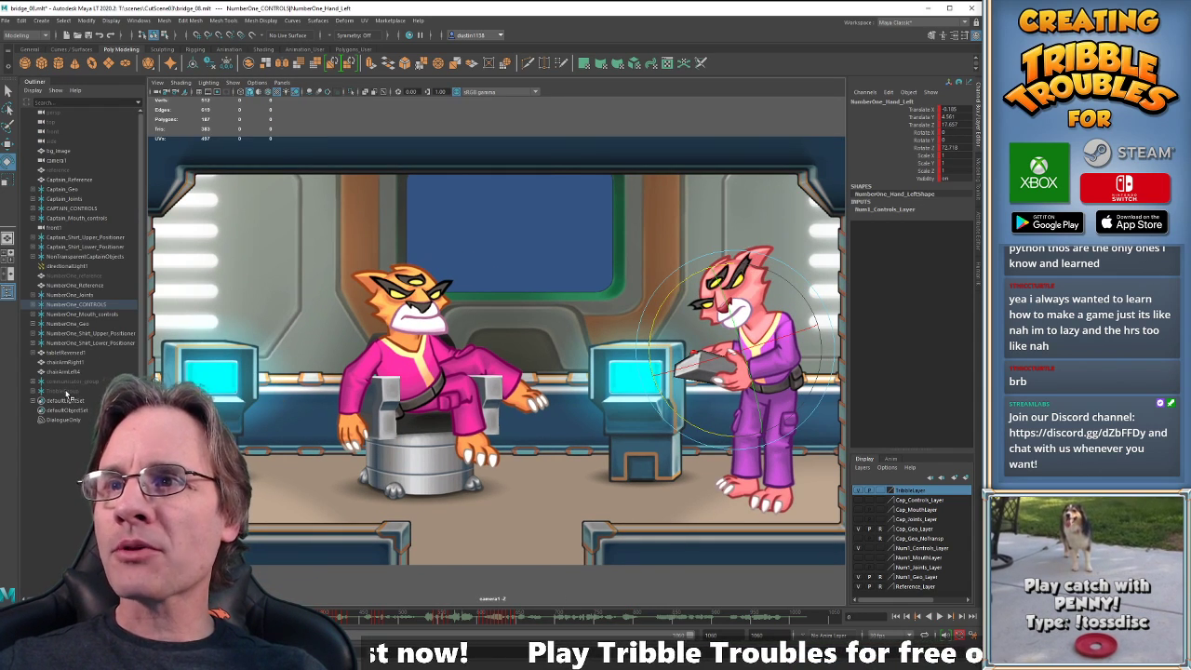
{"action": "left_click", "coordinate": [65, 392]}
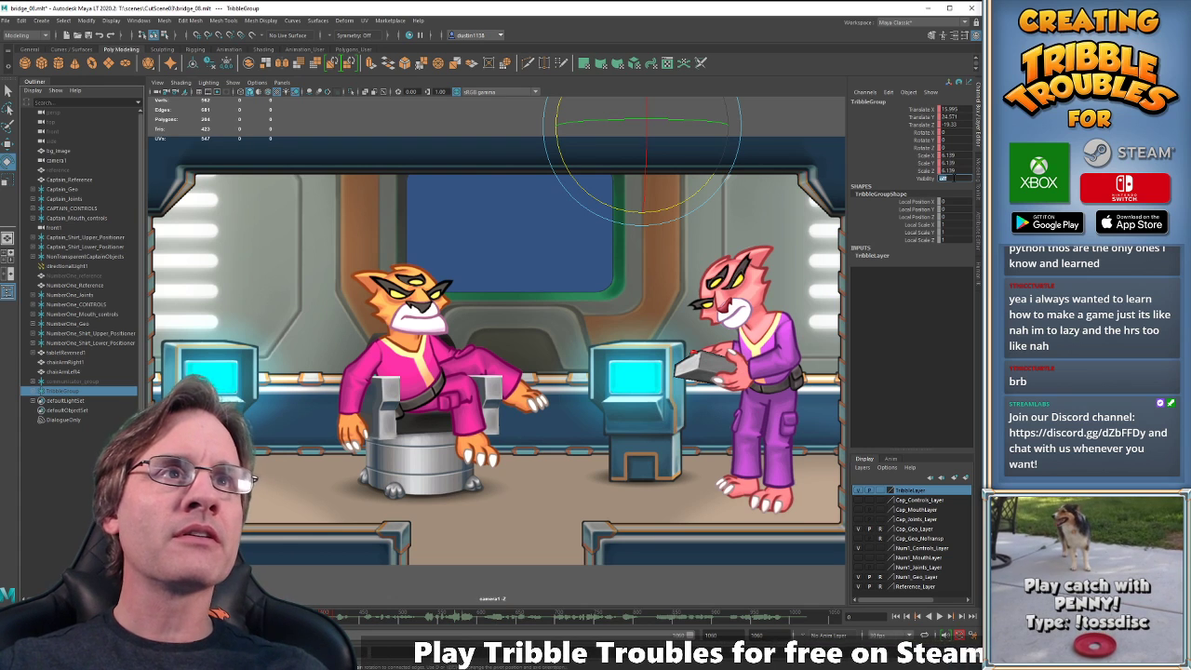
{"action": "key", "text": "shift+h"}
{"action": "left_click", "coordinate": [438, 129]}
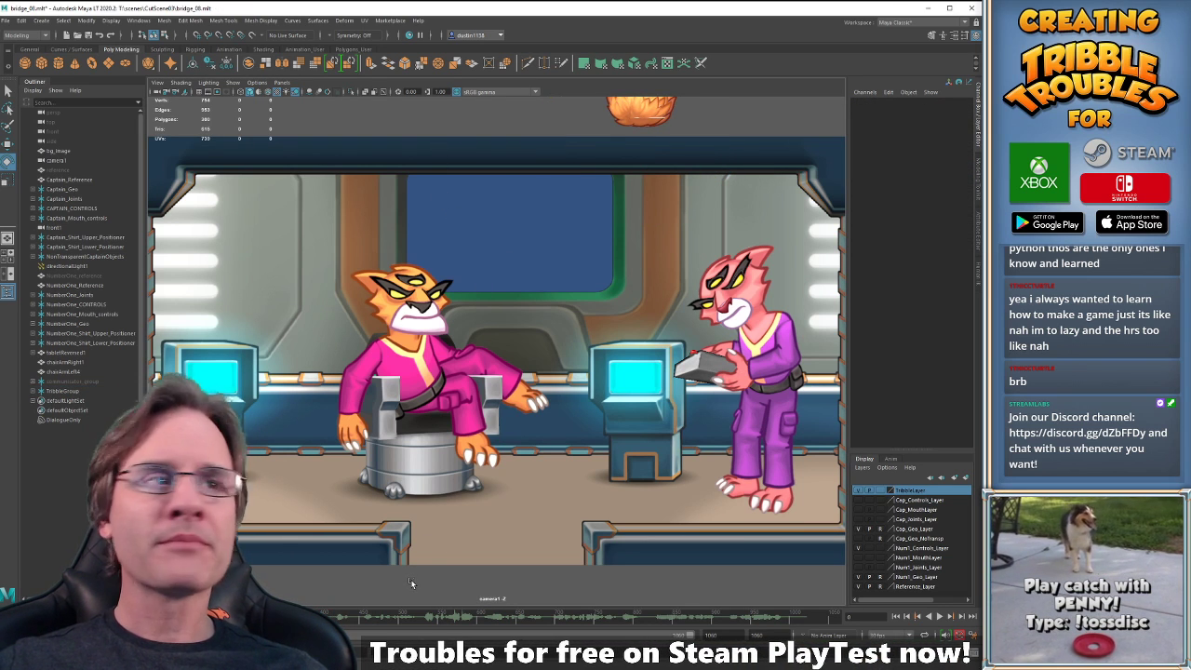
Play the full cutscene through to review it with the tribble group shown, and return to the first frame.
{"action": "key", "text": "alt+v"}
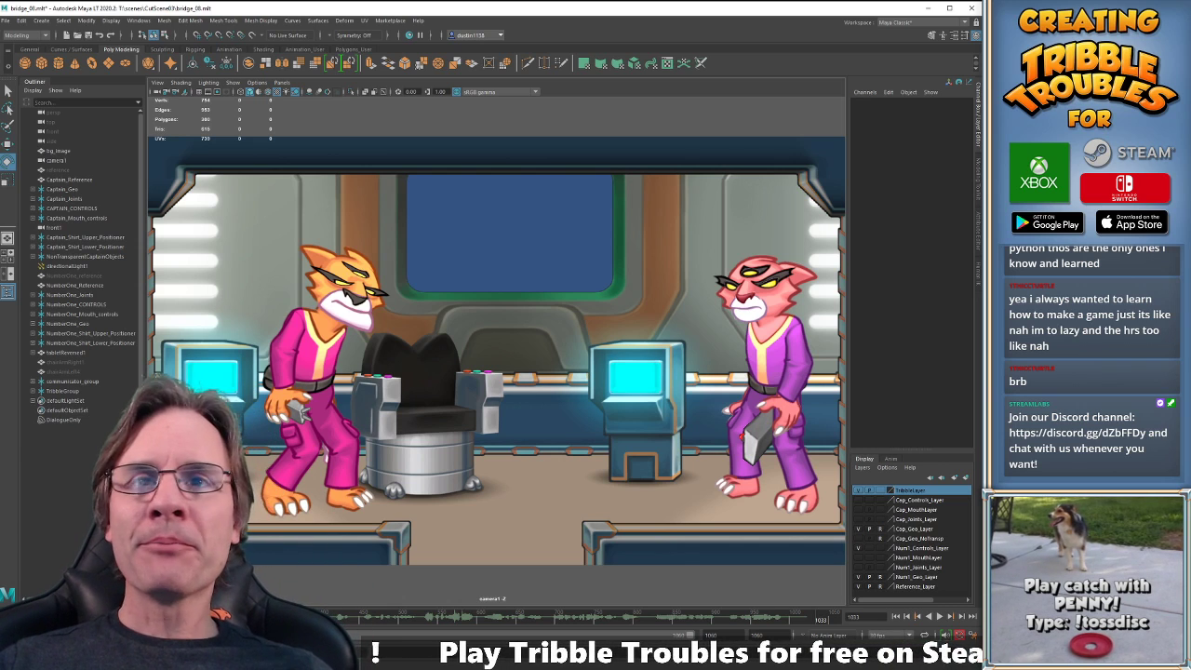
{"action": "key", "text": "alt+shift+v"}
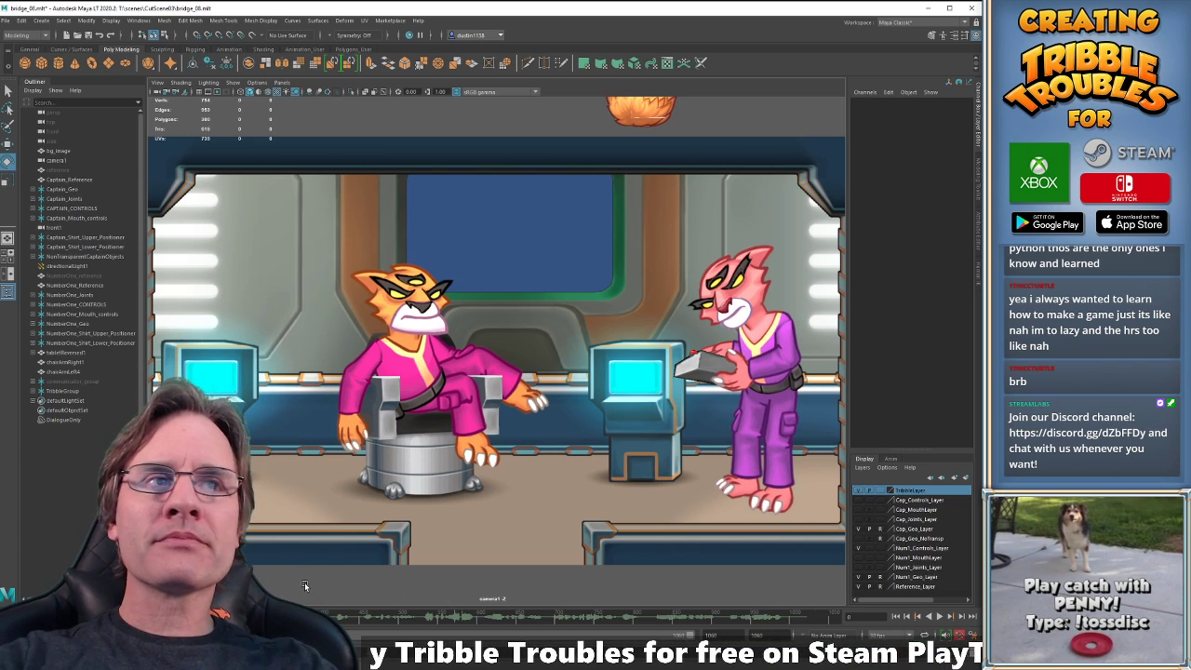